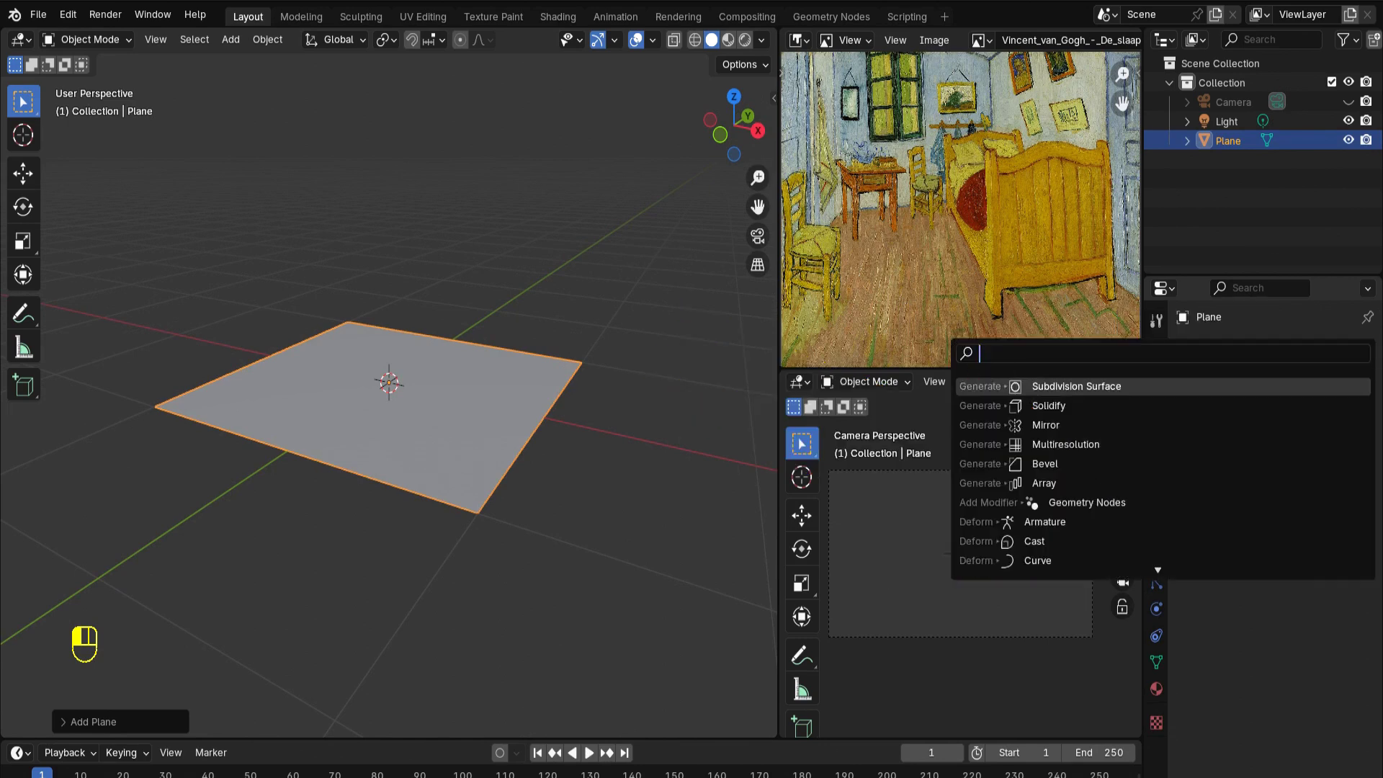
# Add a Solidify modifier to the plane and set its thickness to 0.15 m
pyautogui.write('solid')
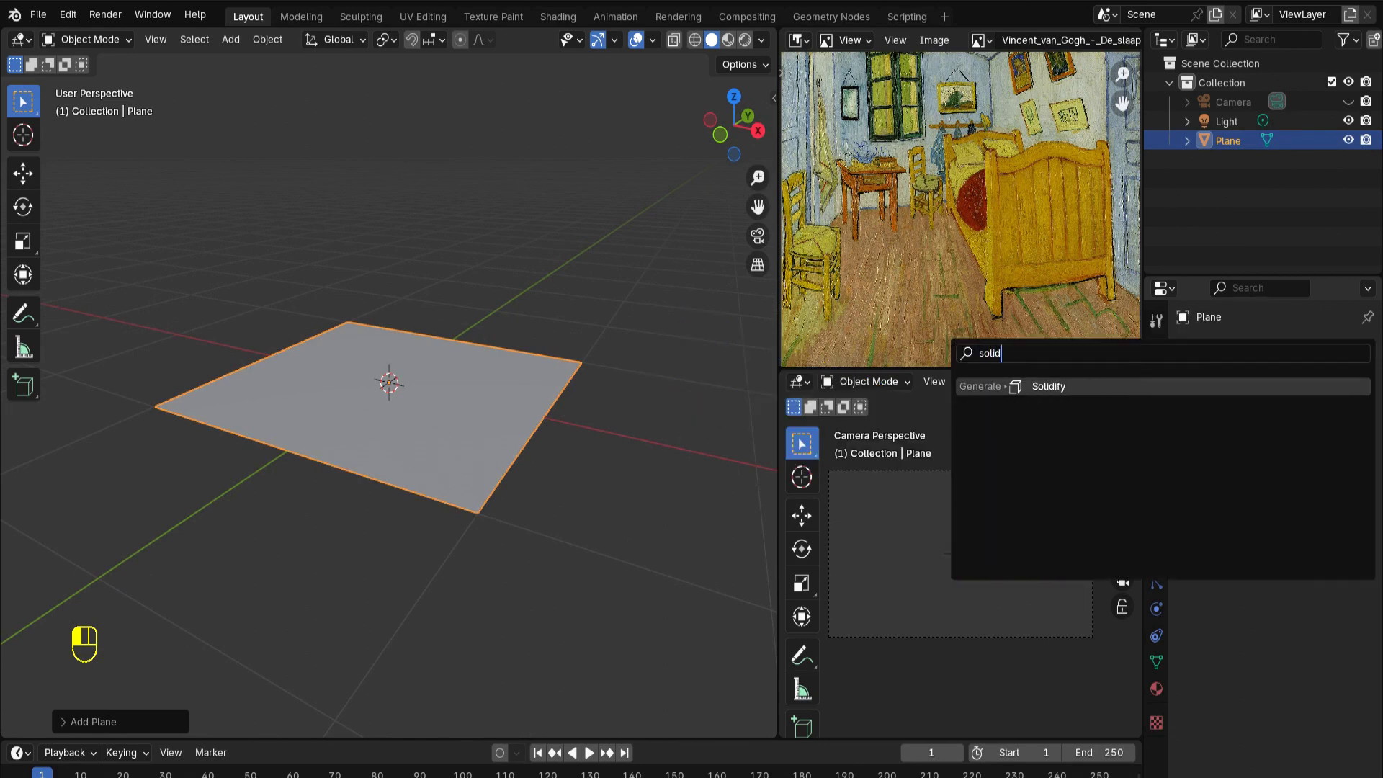
pyautogui.press('Return')
pyautogui.moveTo(1296, 434); pyautogui.dragTo(1346, 434)
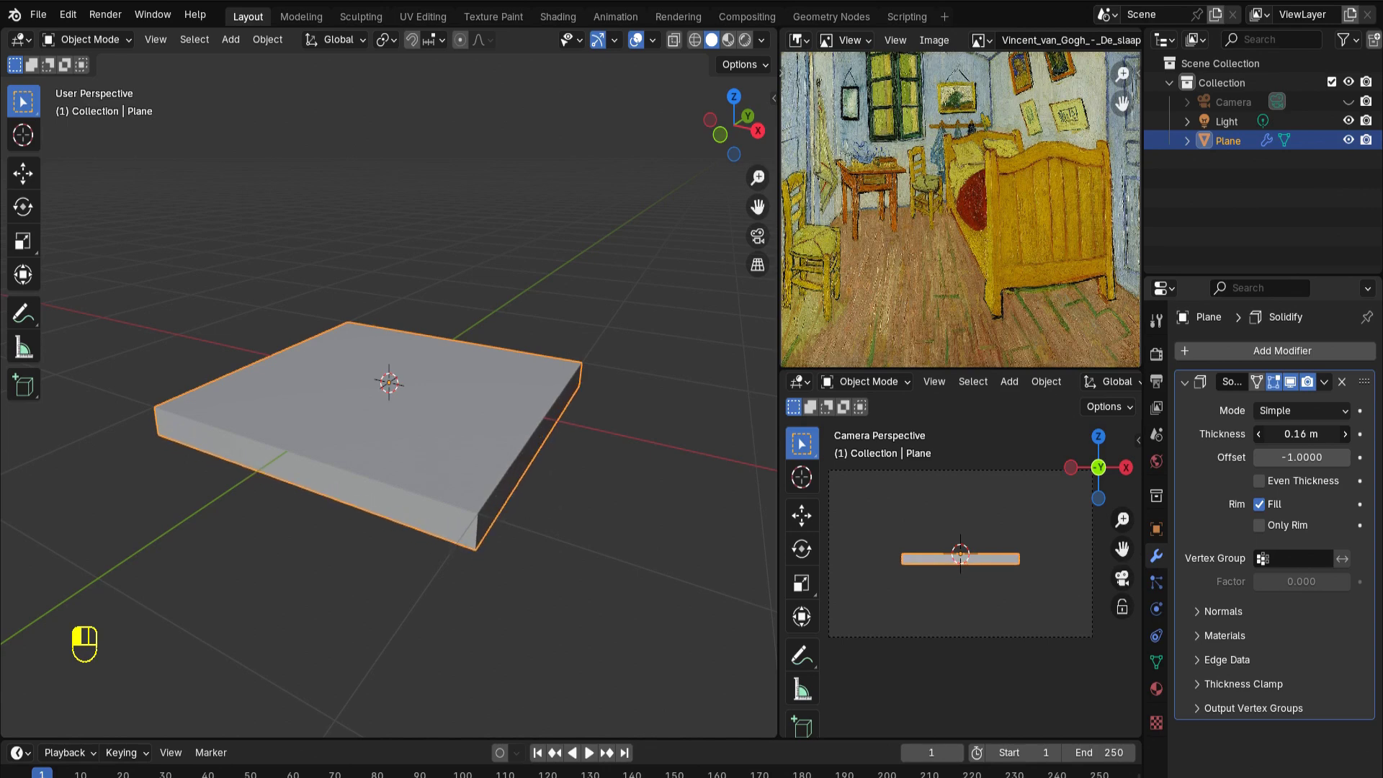
# Add a Bevel modifier to the floor slab and collapse the Solidify settings
pyautogui.click(1228, 351)
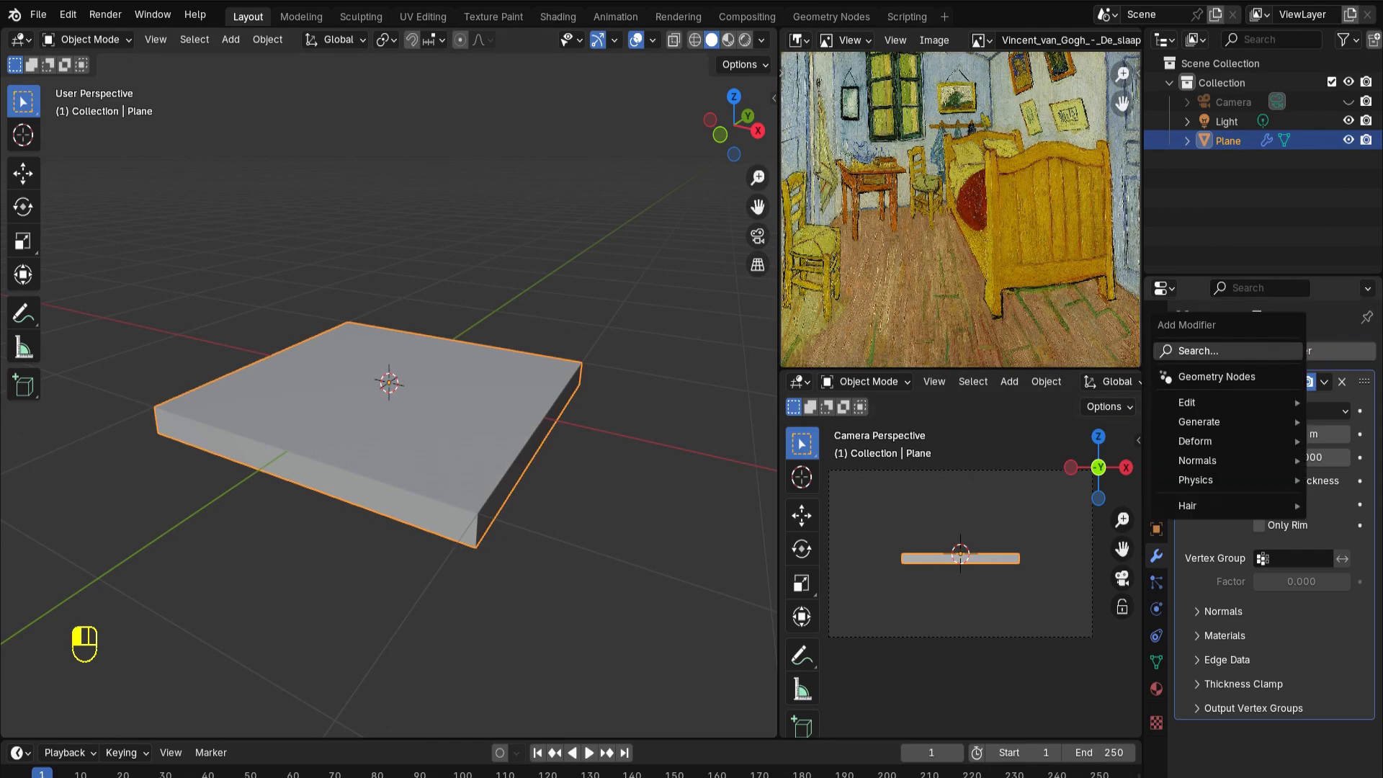
pyautogui.click(1228, 350)
pyautogui.write('bevel')
pyautogui.press('Return')
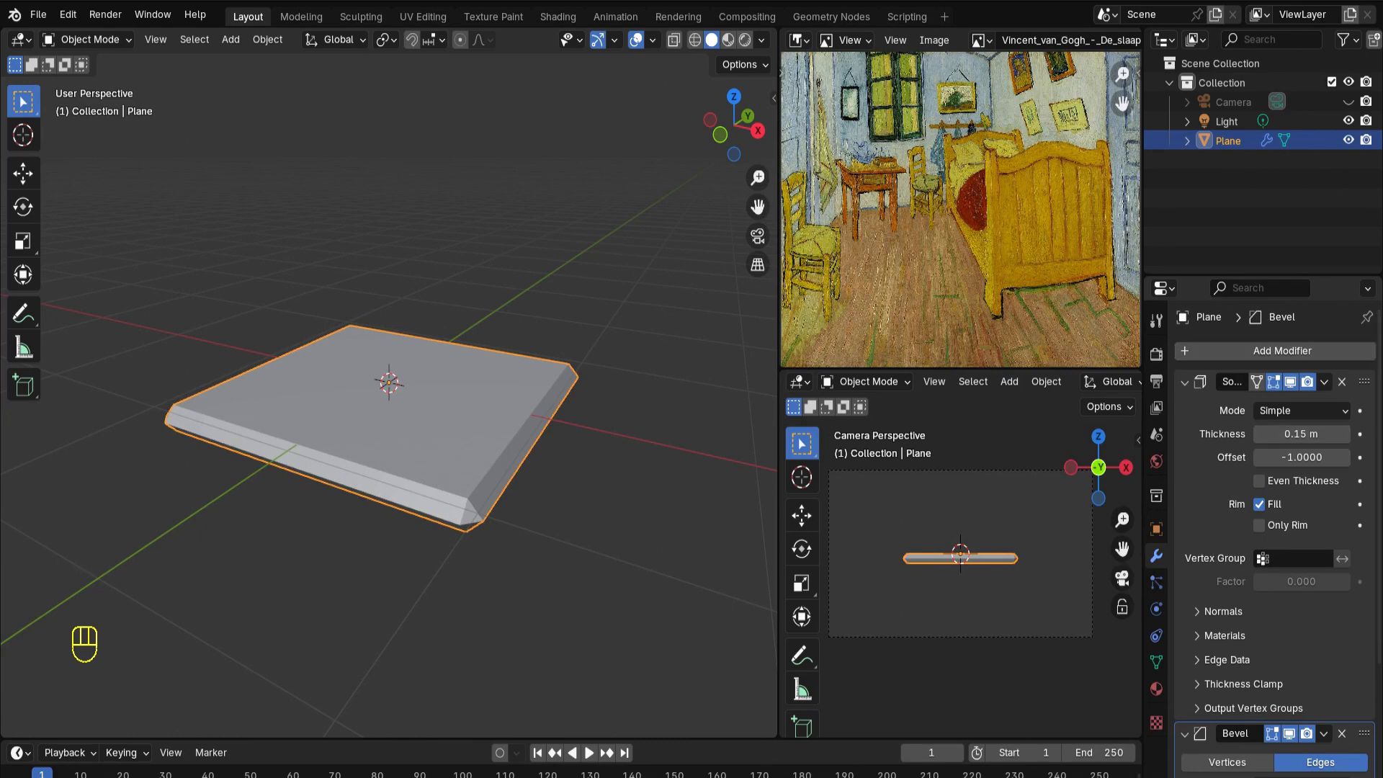
pyautogui.click(1185, 382)
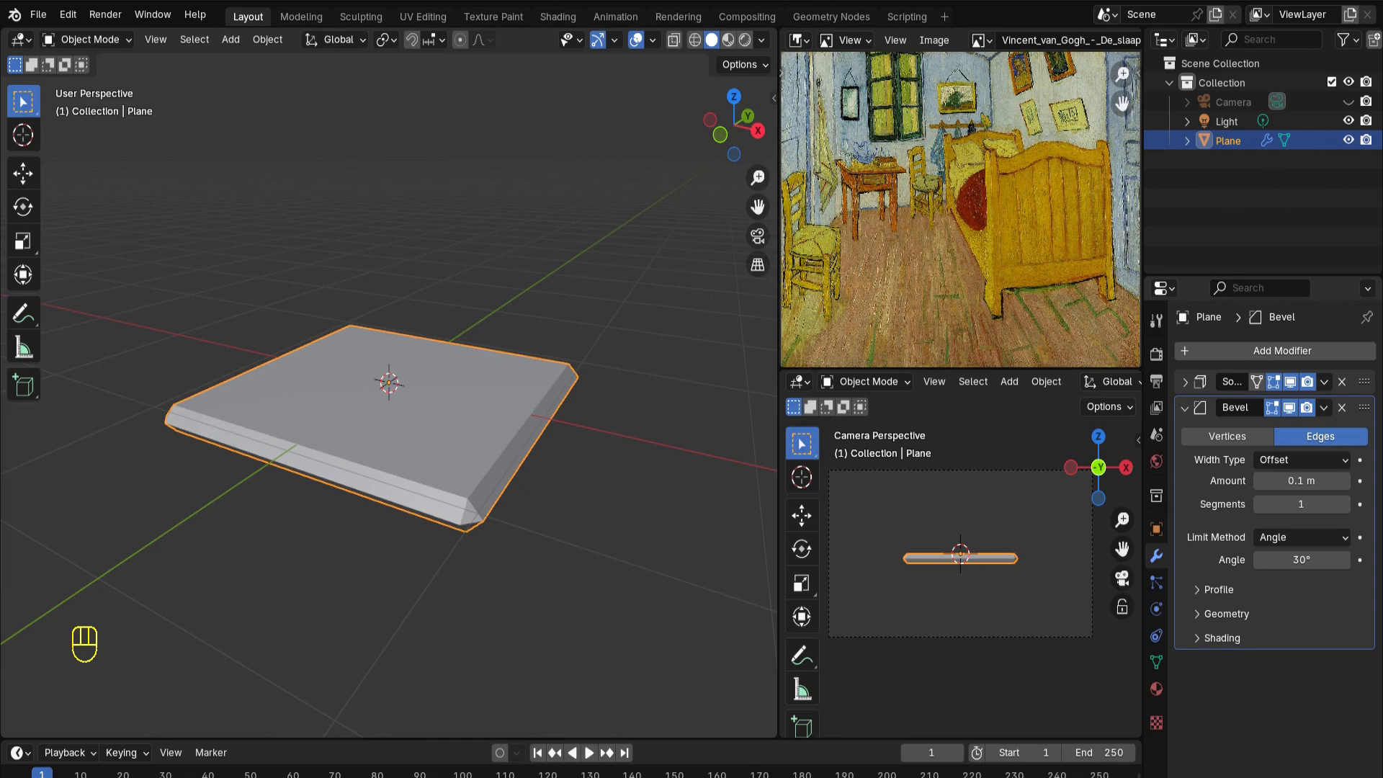
# Reduce the slab's Bevel amount to 0.01 m
pyautogui.click(1258, 480)
pyautogui.click(1258, 480)
pyautogui.click(1258, 480)
pyautogui.click(1258, 481)
pyautogui.click(1258, 480)
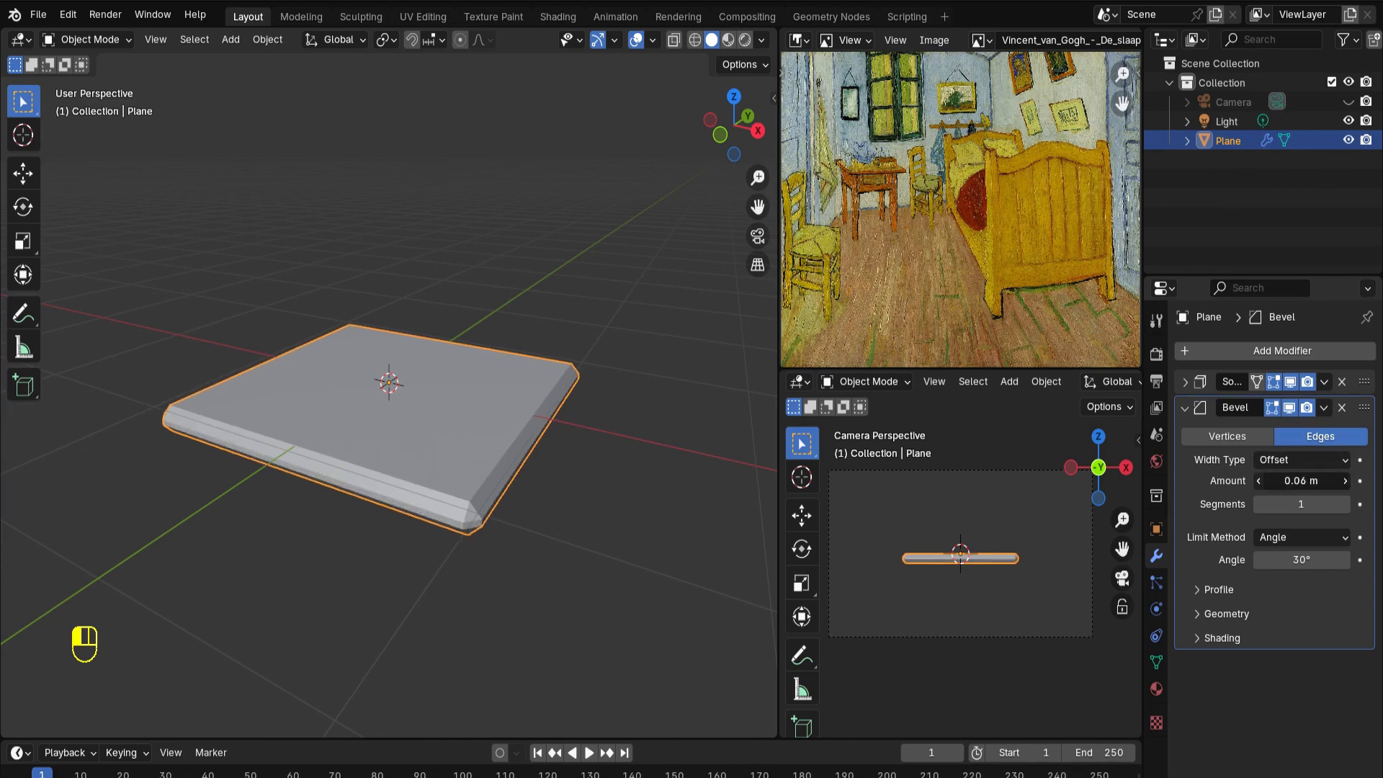
pyautogui.click(1258, 480)
pyautogui.click(1259, 480)
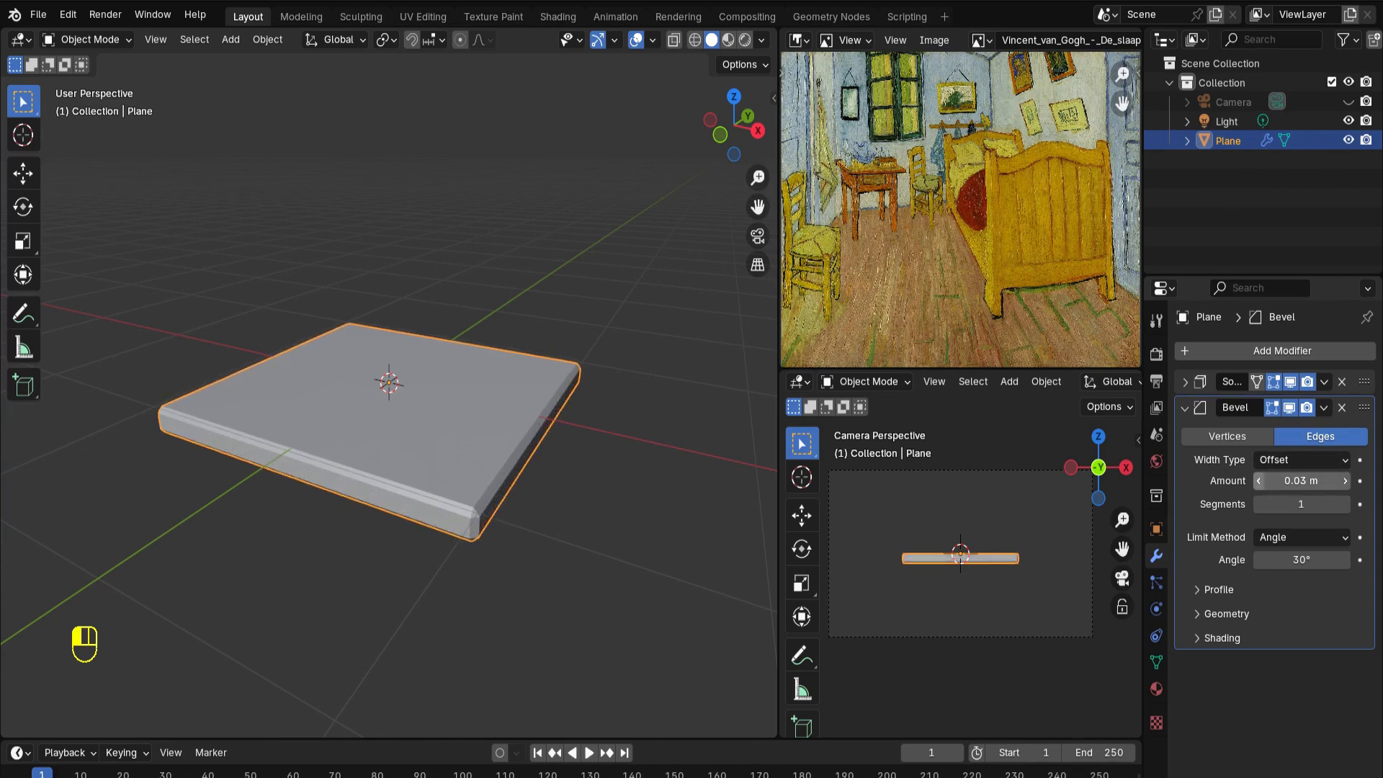
pyautogui.click(1259, 480)
pyautogui.click(1259, 480)
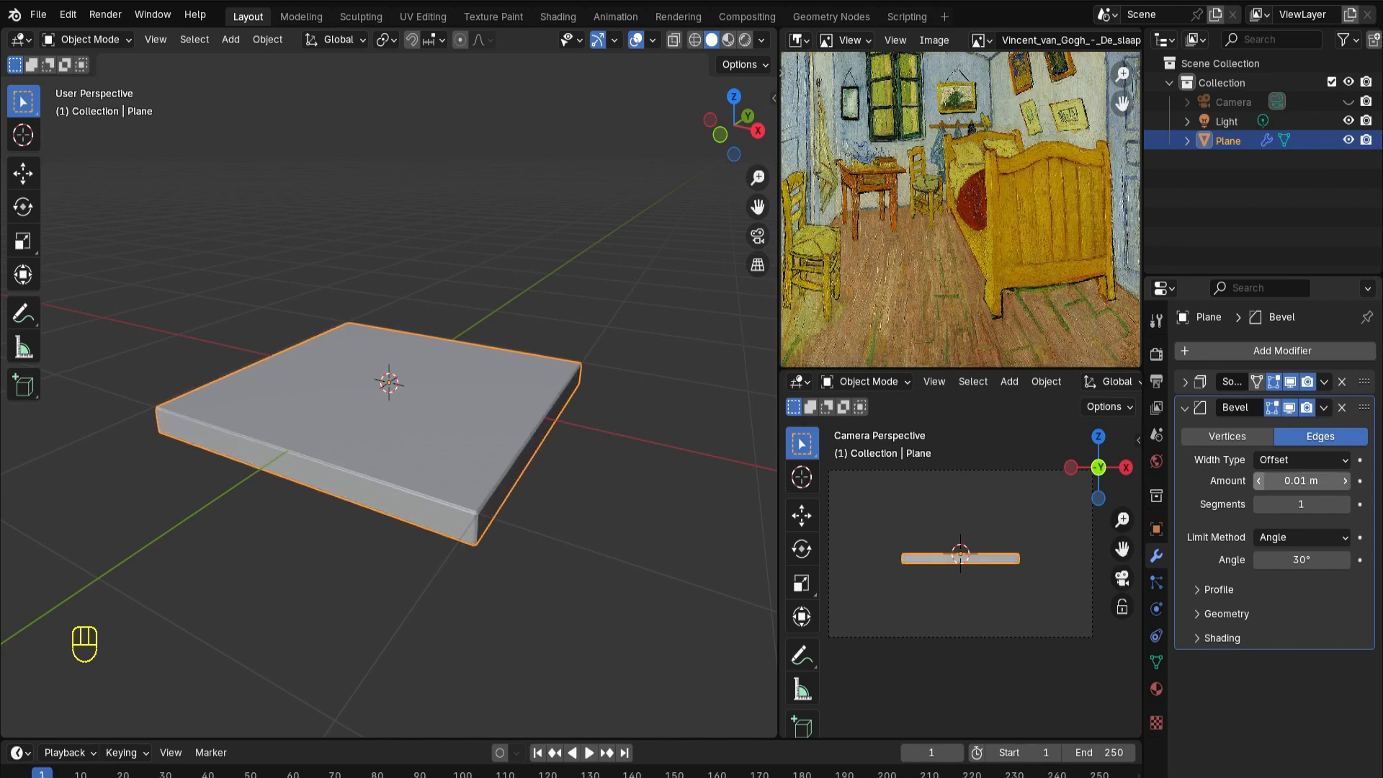
# Duplicate the slab in place and scale the copy's mesh to about 0.1 along X, forming a narrow plank
pyautogui.hotkey('shift', 'd')
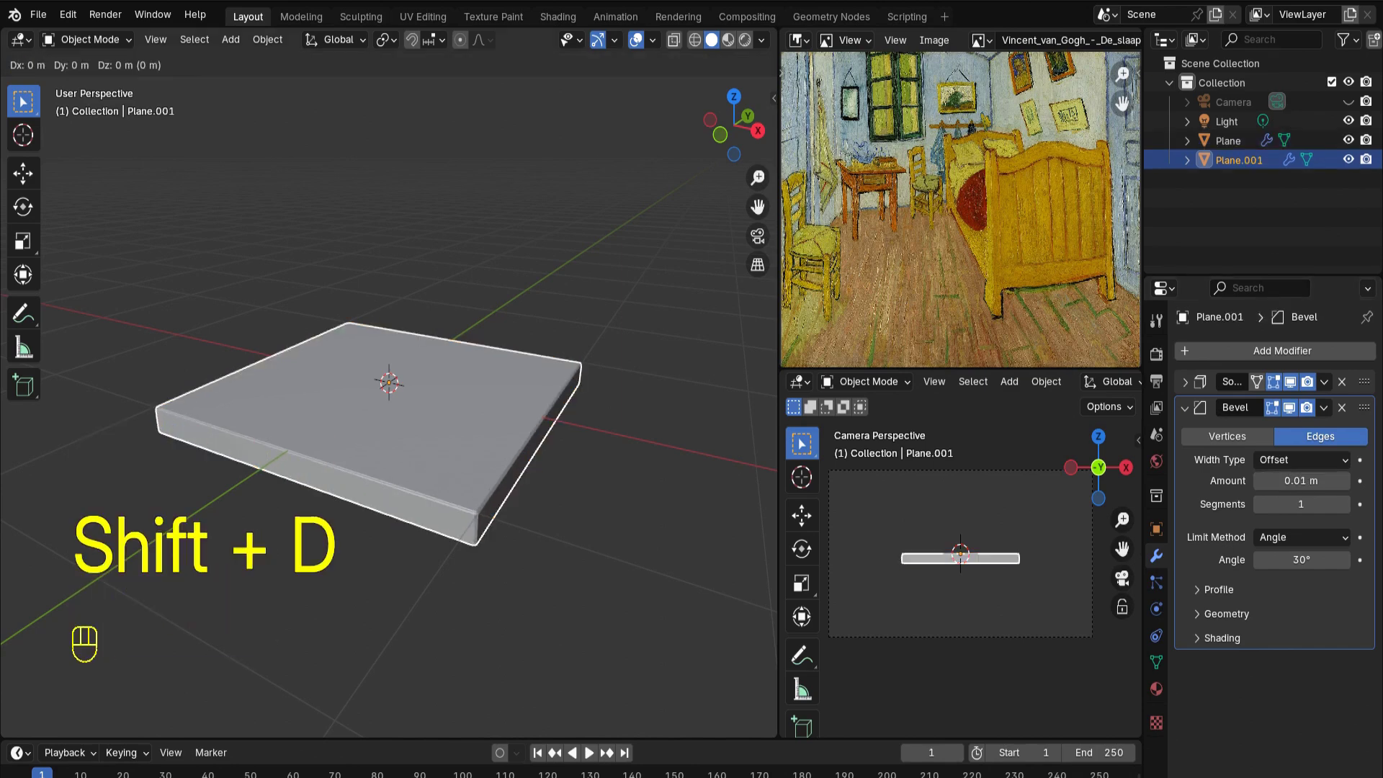
pyautogui.press('Escape')
pyautogui.press('Tab')
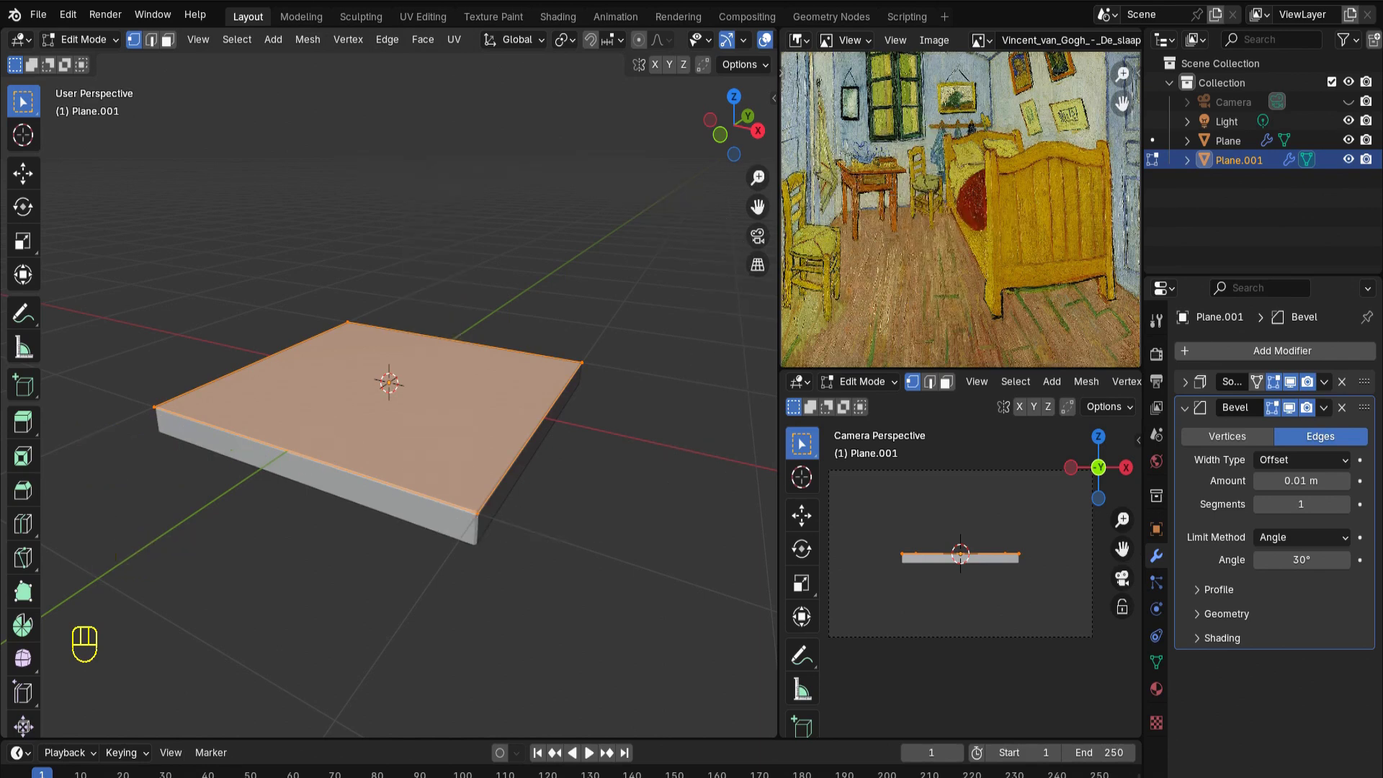
pyautogui.press('a')
pyautogui.press('s')
pyautogui.press('x')
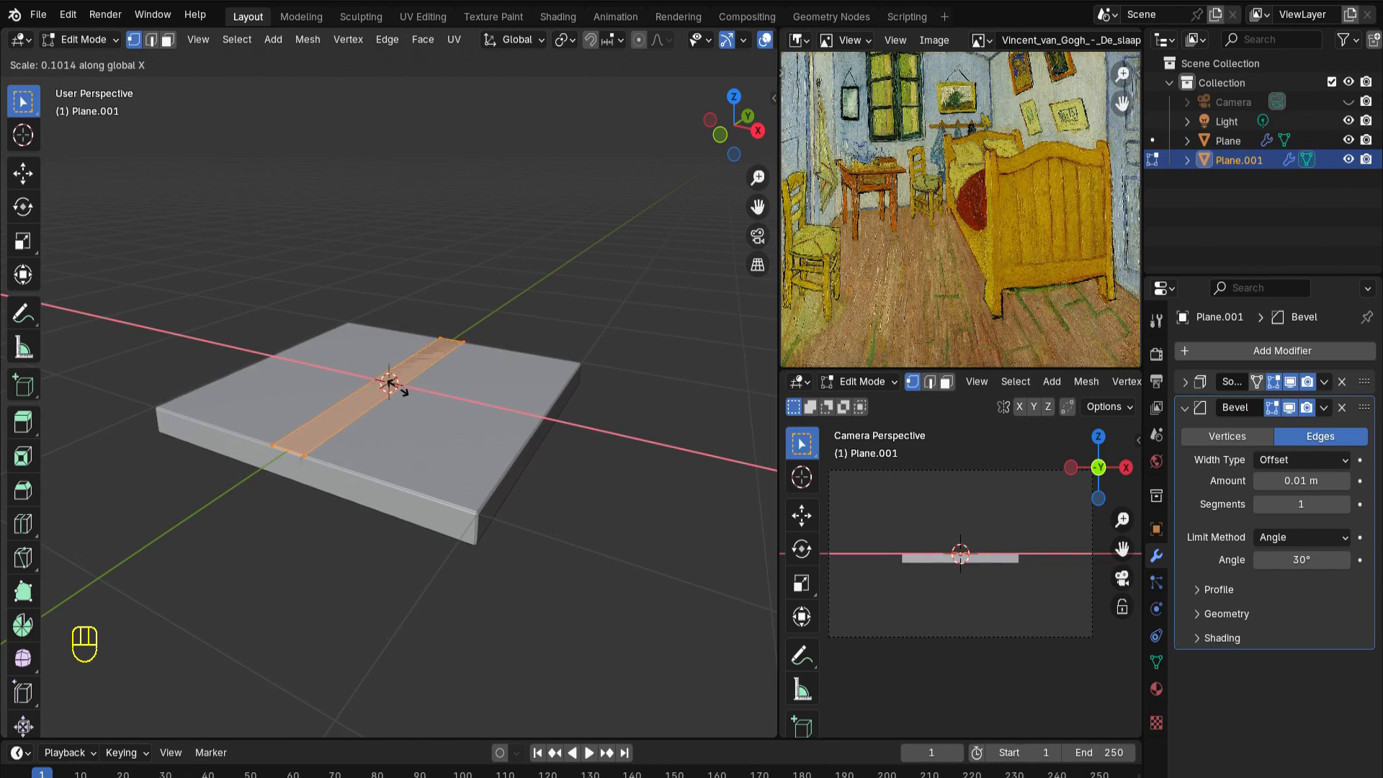
pyautogui.click(391, 383)
# Move the plank along X and Z so it rests on top of the slab, flush with its side edge
pyautogui.press('g')
pyautogui.press('z')
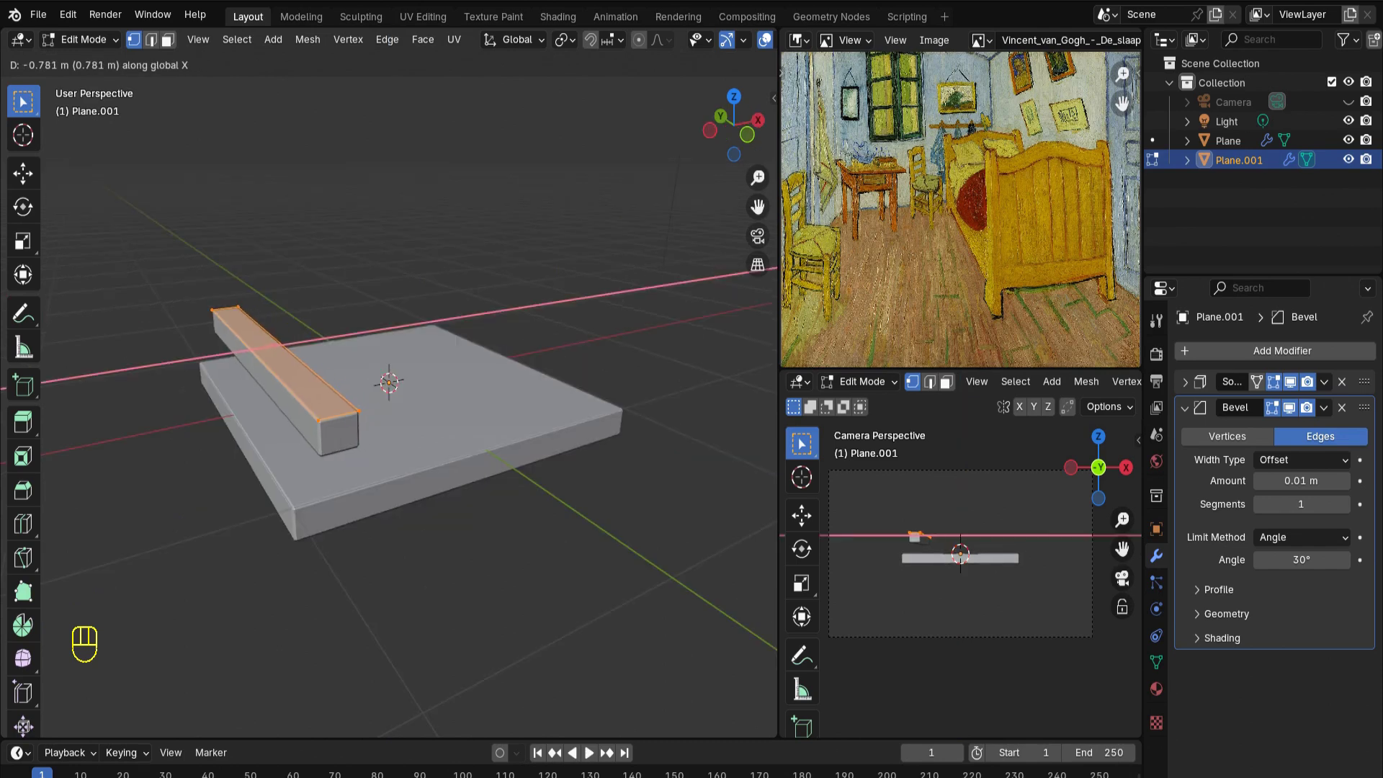
pyautogui.press('Return')
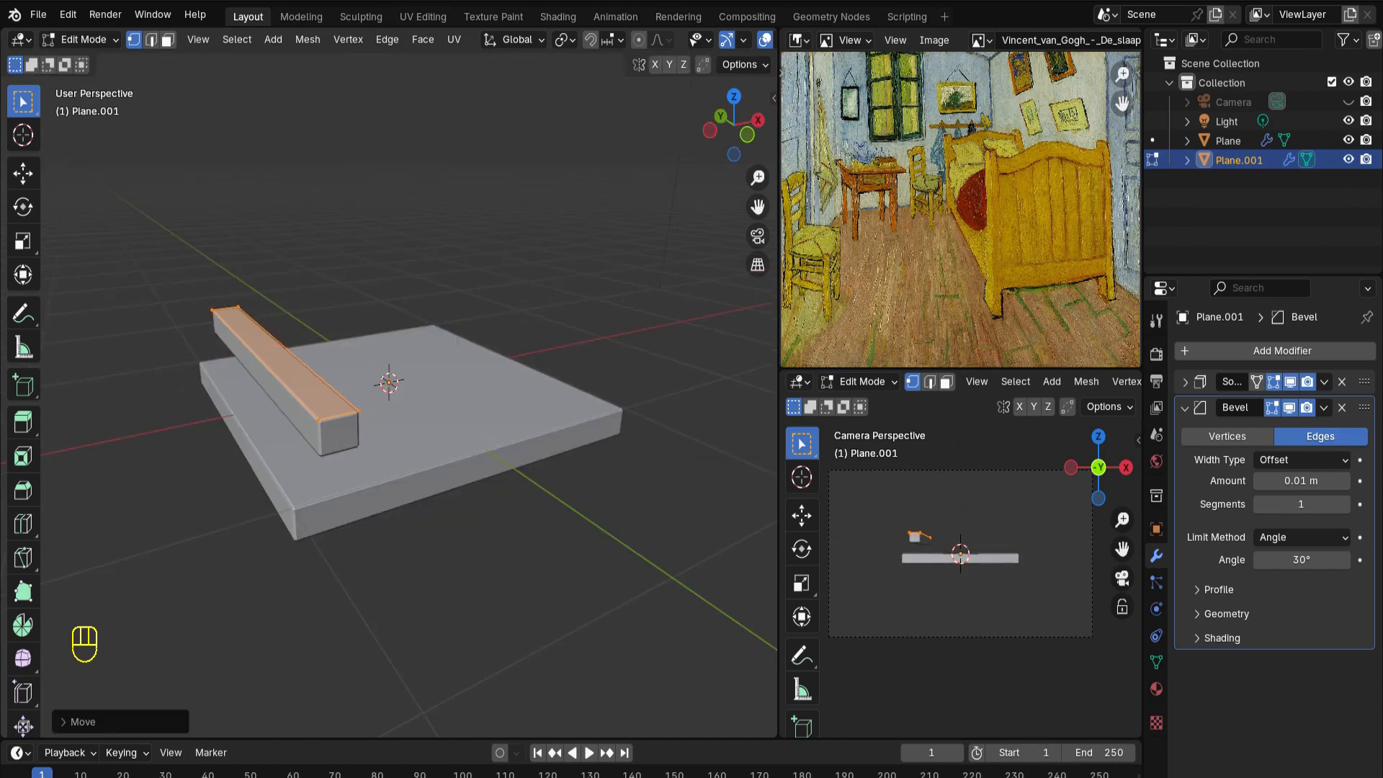
pyautogui.press('g')
pyautogui.press('z')
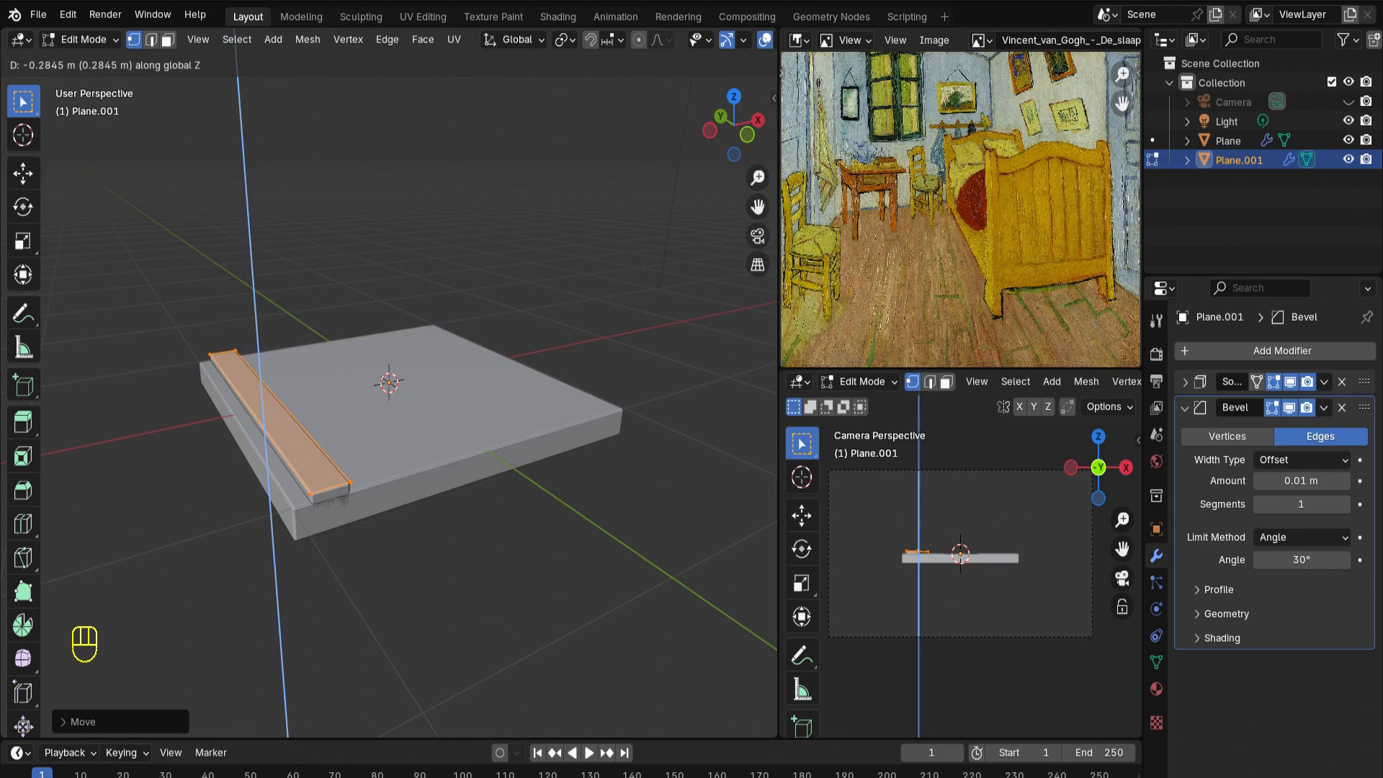
pyautogui.press('Return')
pyautogui.press('g')
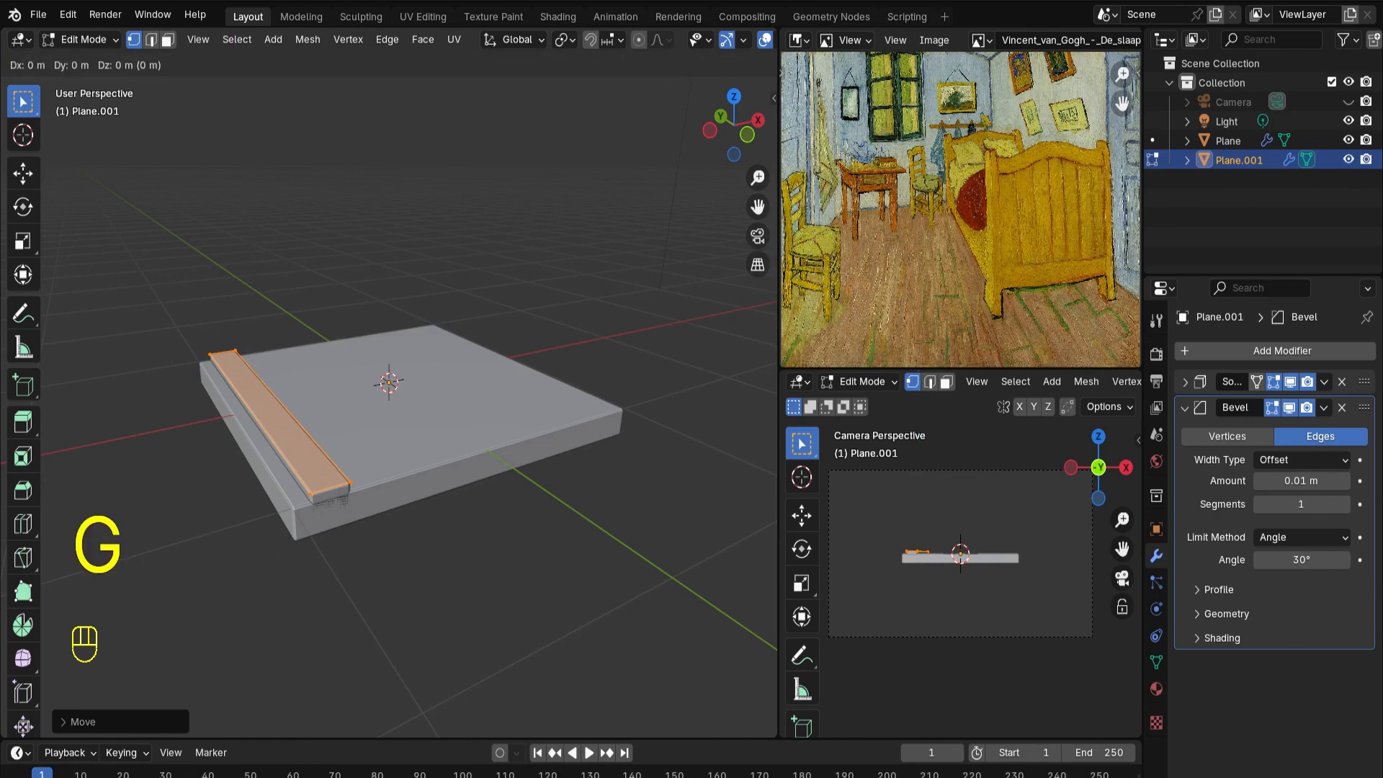
pyautogui.press('x')
pyautogui.press('Return')
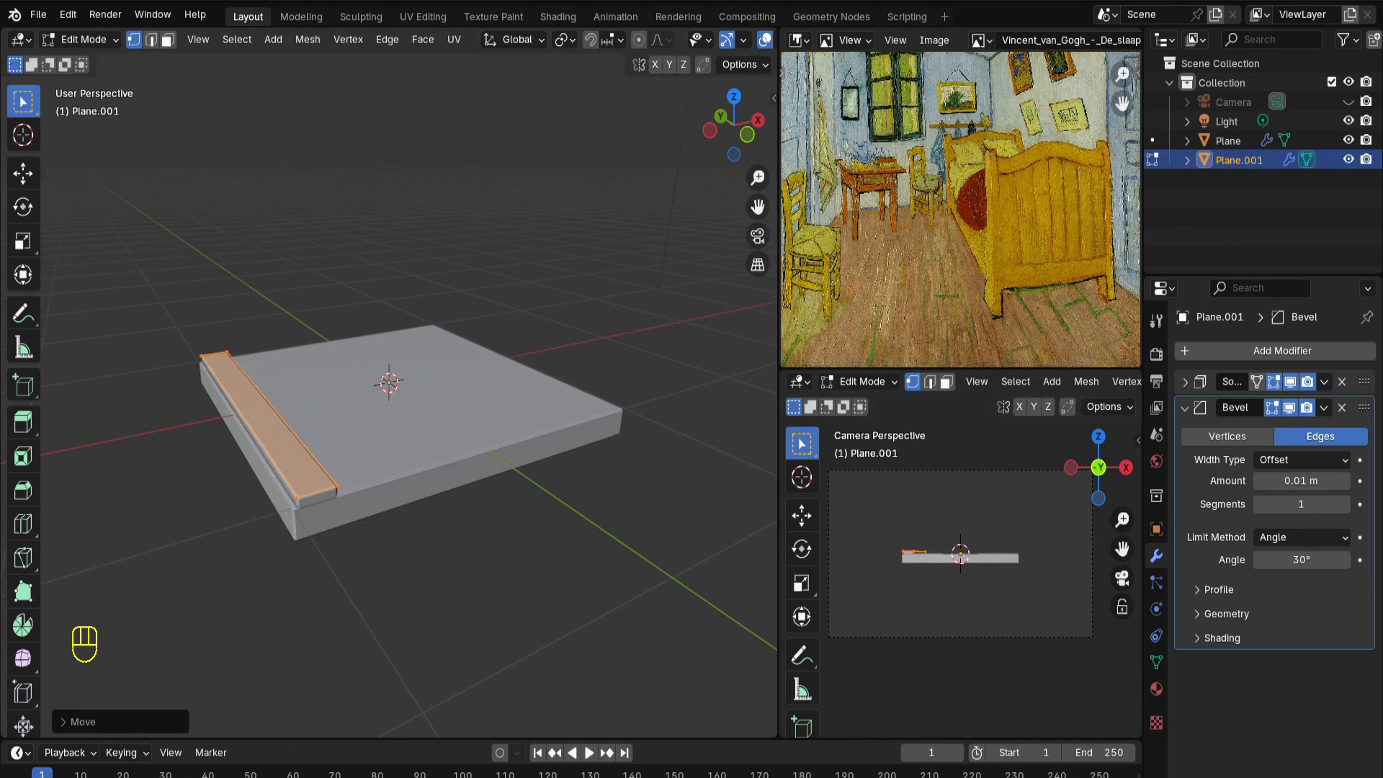
# Add an Array modifier to the plank with a count of 11 and a relative X offset of 1.020 to cover the floor
pyautogui.click(1247, 351)
pyautogui.click(1245, 344)
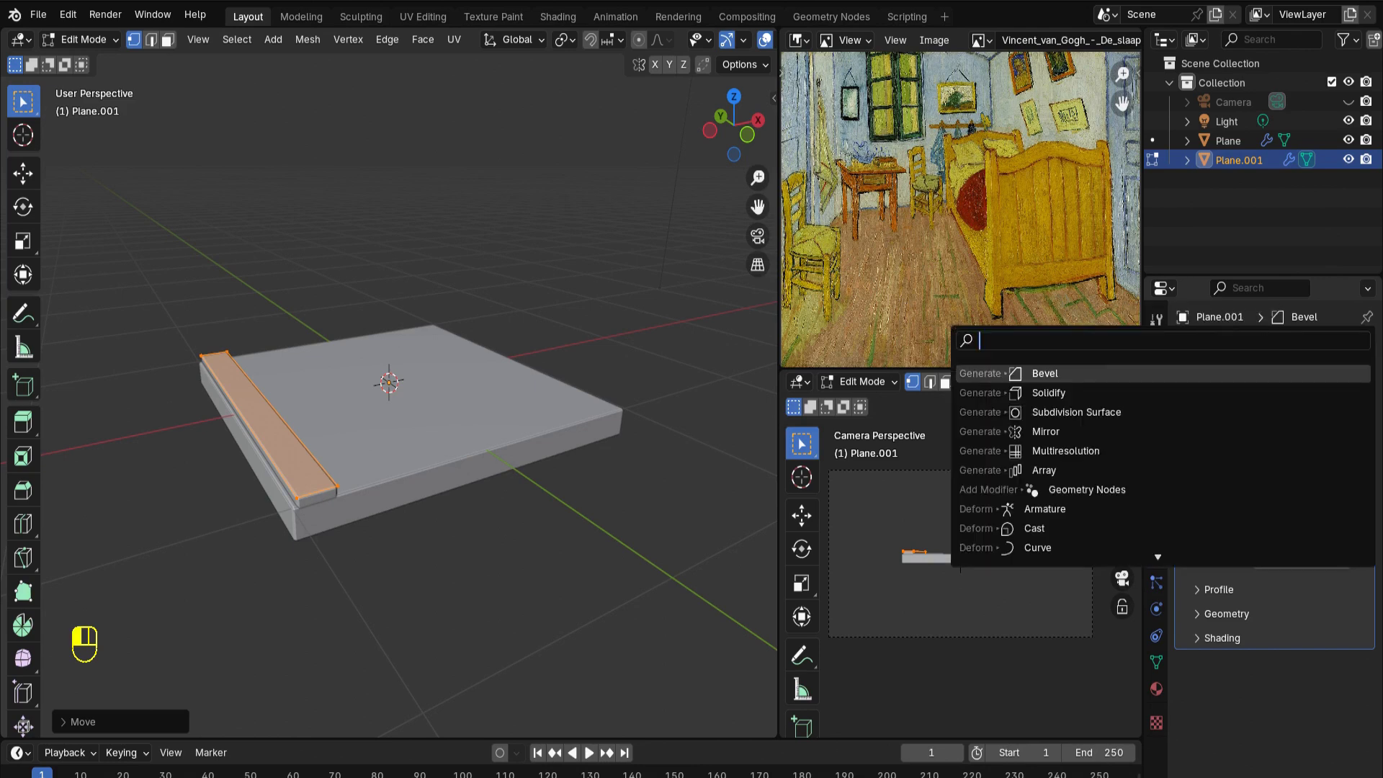
pyautogui.write('array')
pyautogui.press('Return')
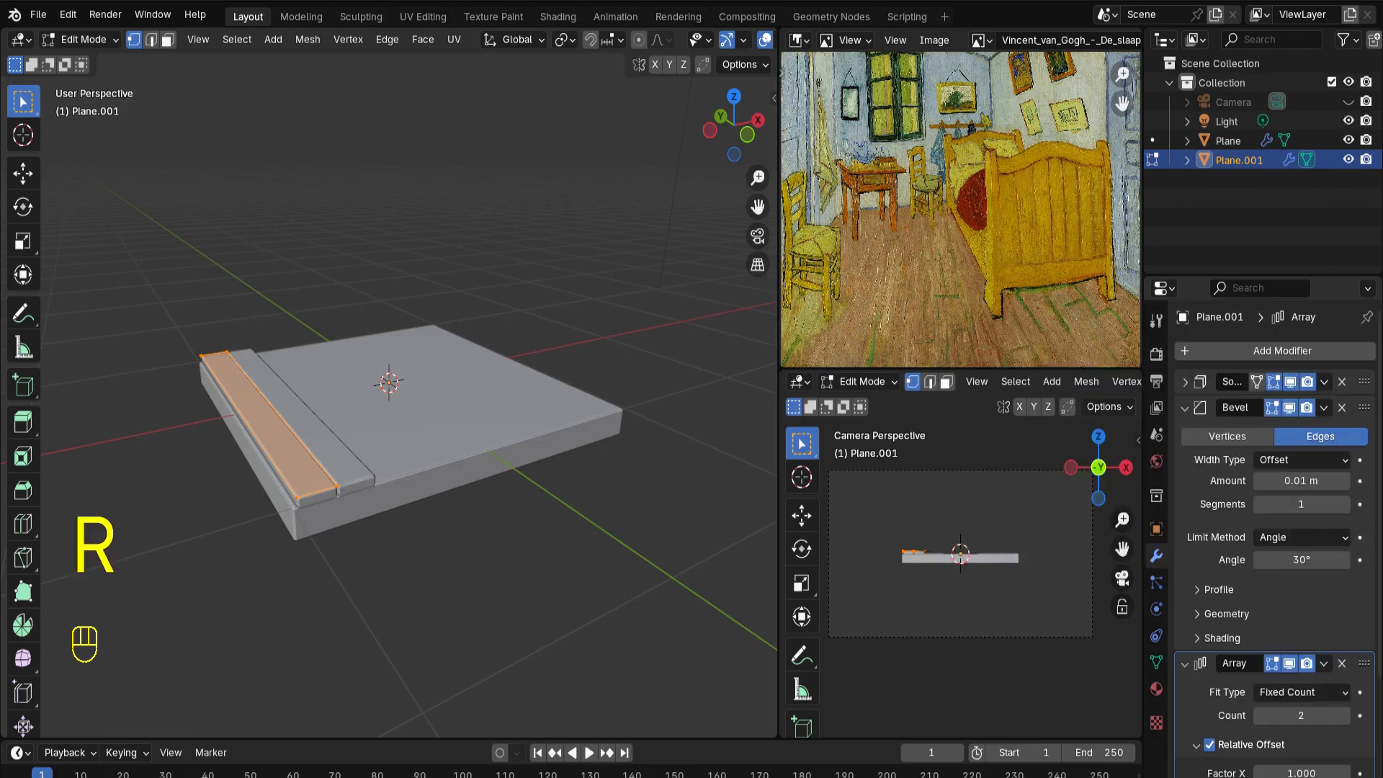
pyautogui.click(1344, 485)
pyautogui.click(1344, 486)
pyautogui.click(1343, 485)
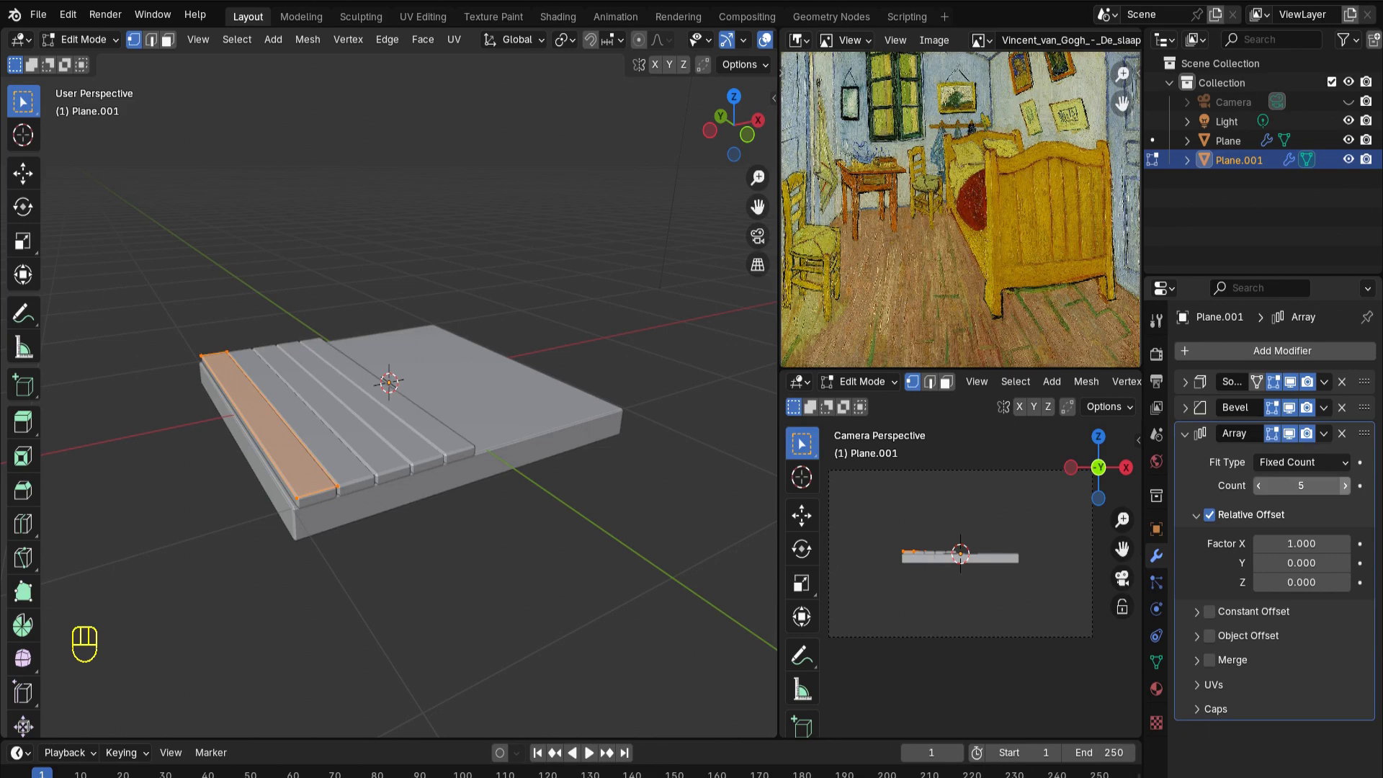
pyautogui.click(1344, 486)
pyautogui.moveTo(1329, 486); pyautogui.dragTo(1361, 485)
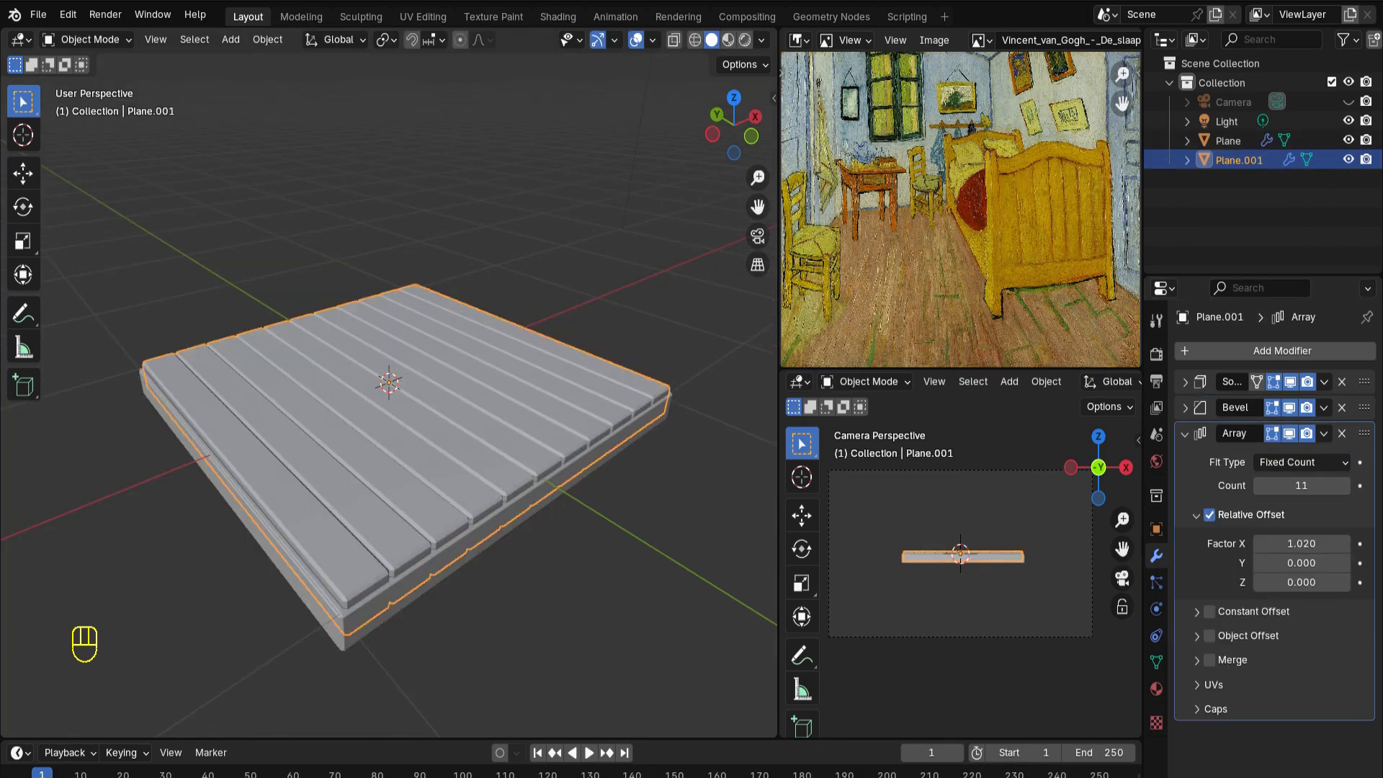
# Add a cube and delete its top and two near side faces to open up the room
pyautogui.hotkey('shift', 'a')
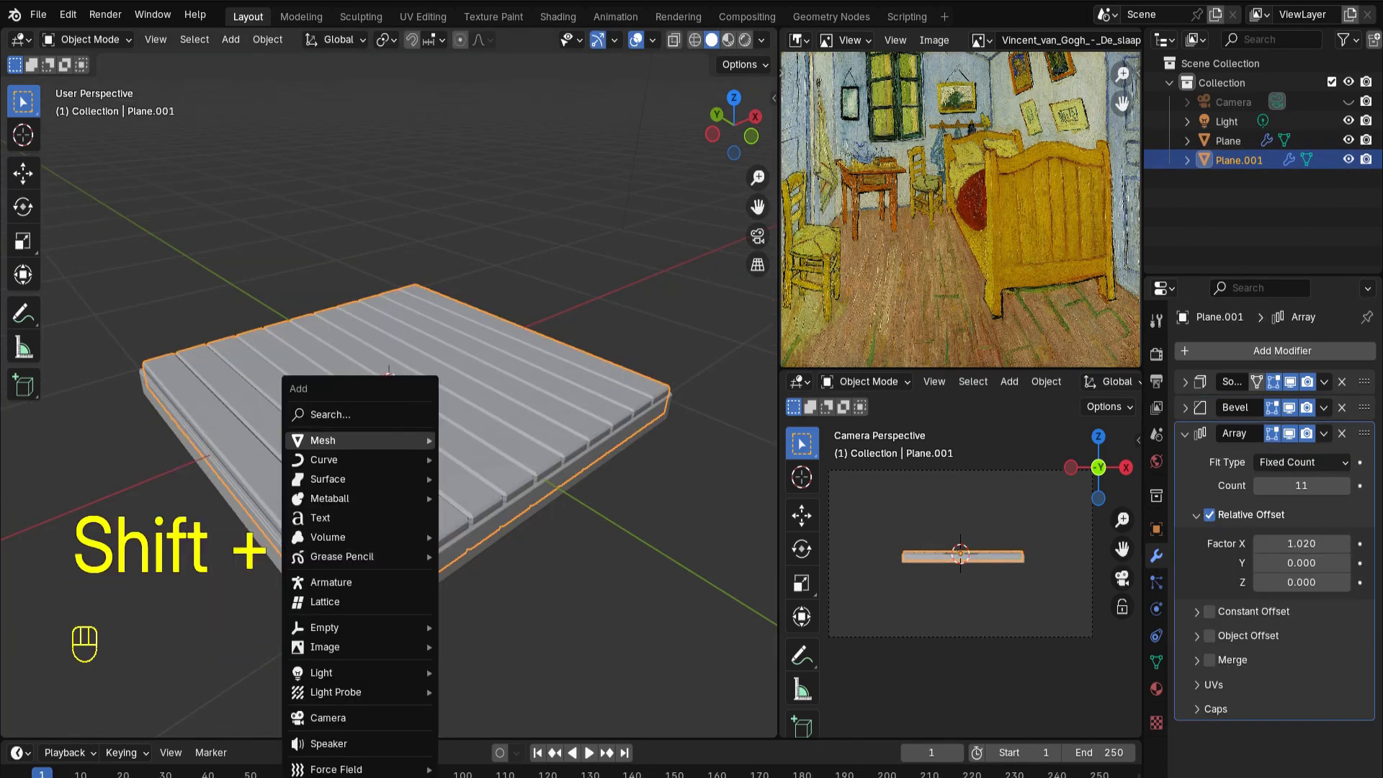
pyautogui.moveTo(323, 440)
pyautogui.click(478, 459)
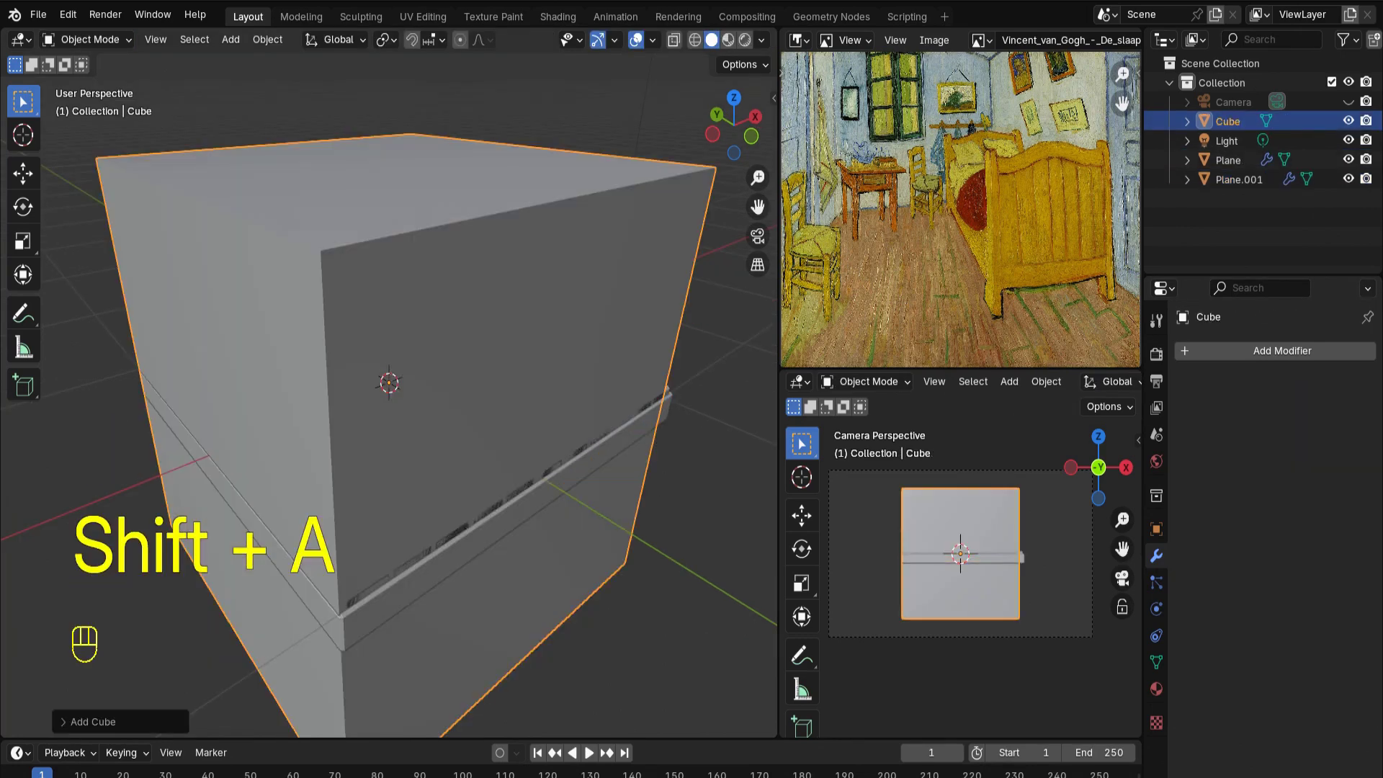
pyautogui.press('Tab')
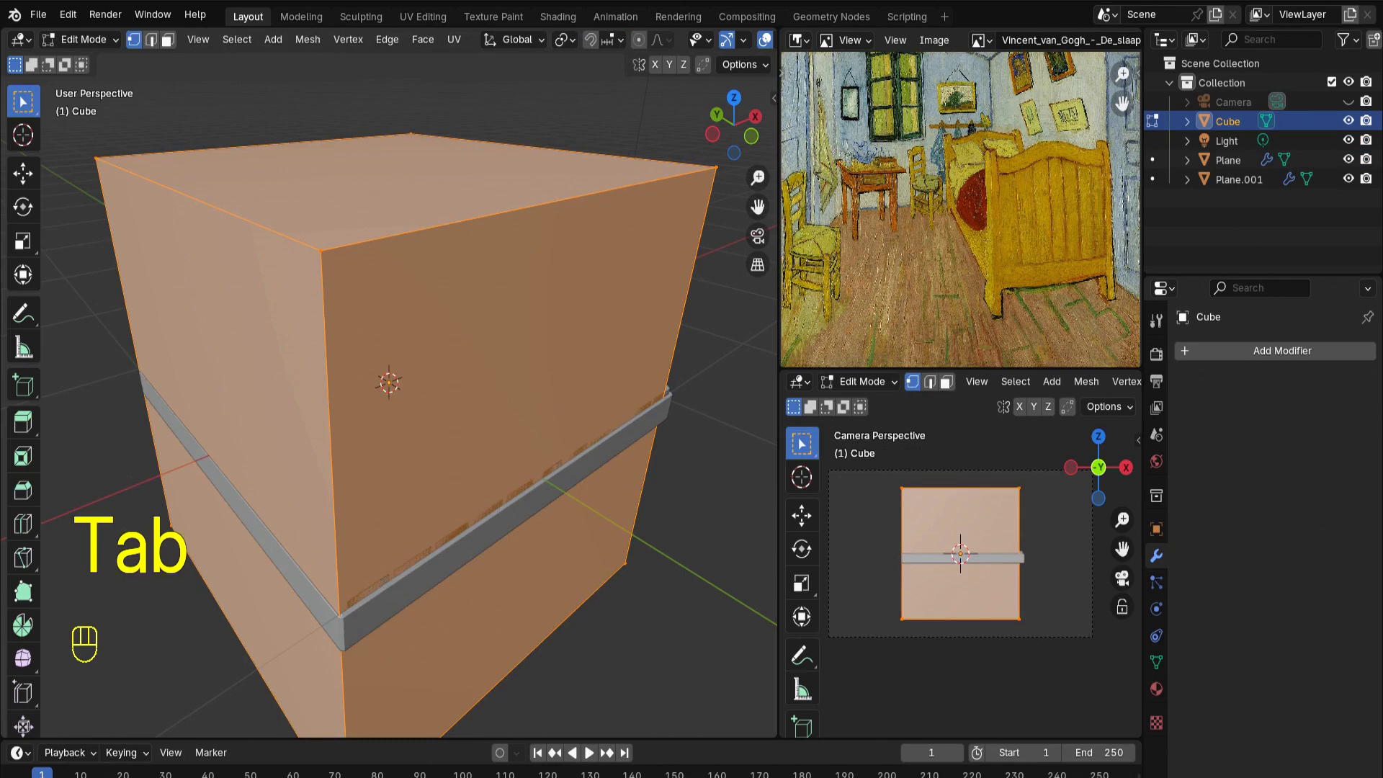
pyautogui.press('3')
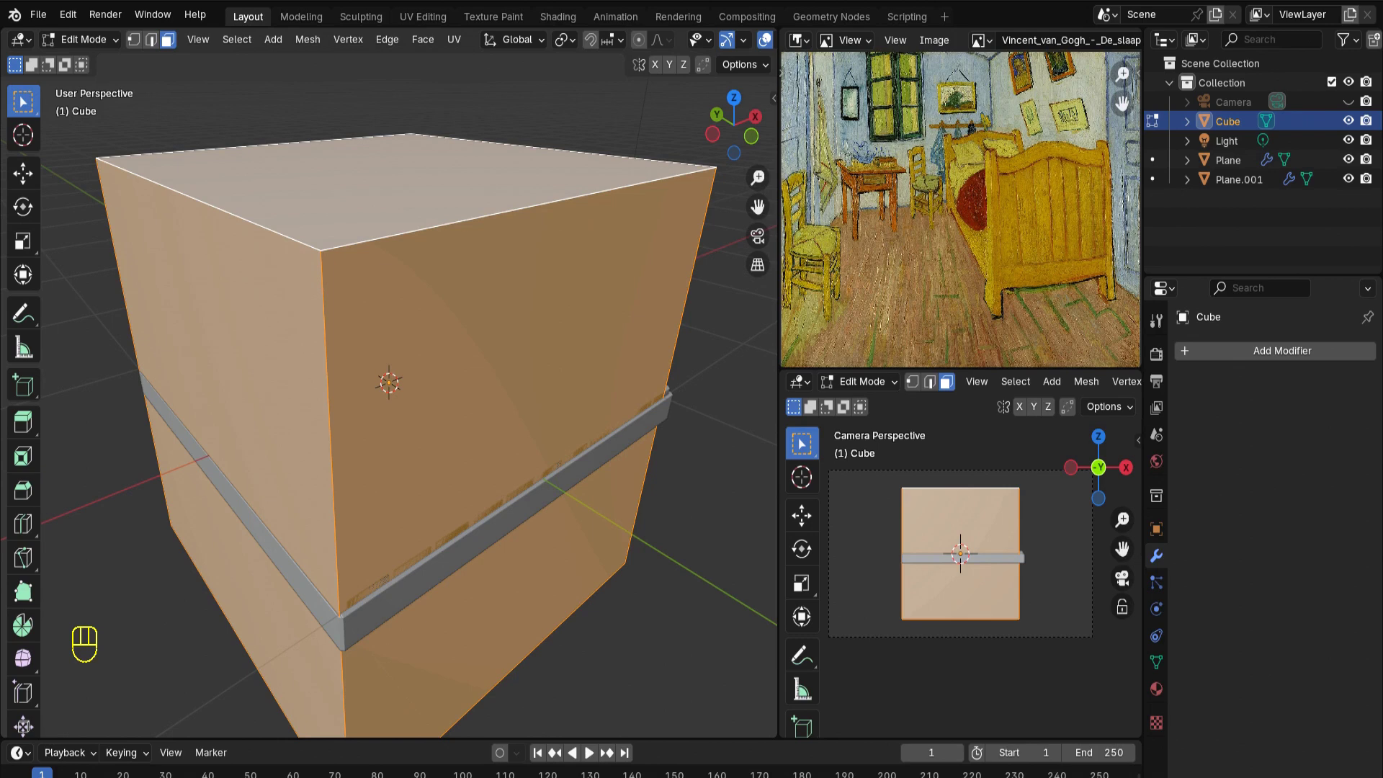
pyautogui.press('Delete')
pyautogui.press('Return')
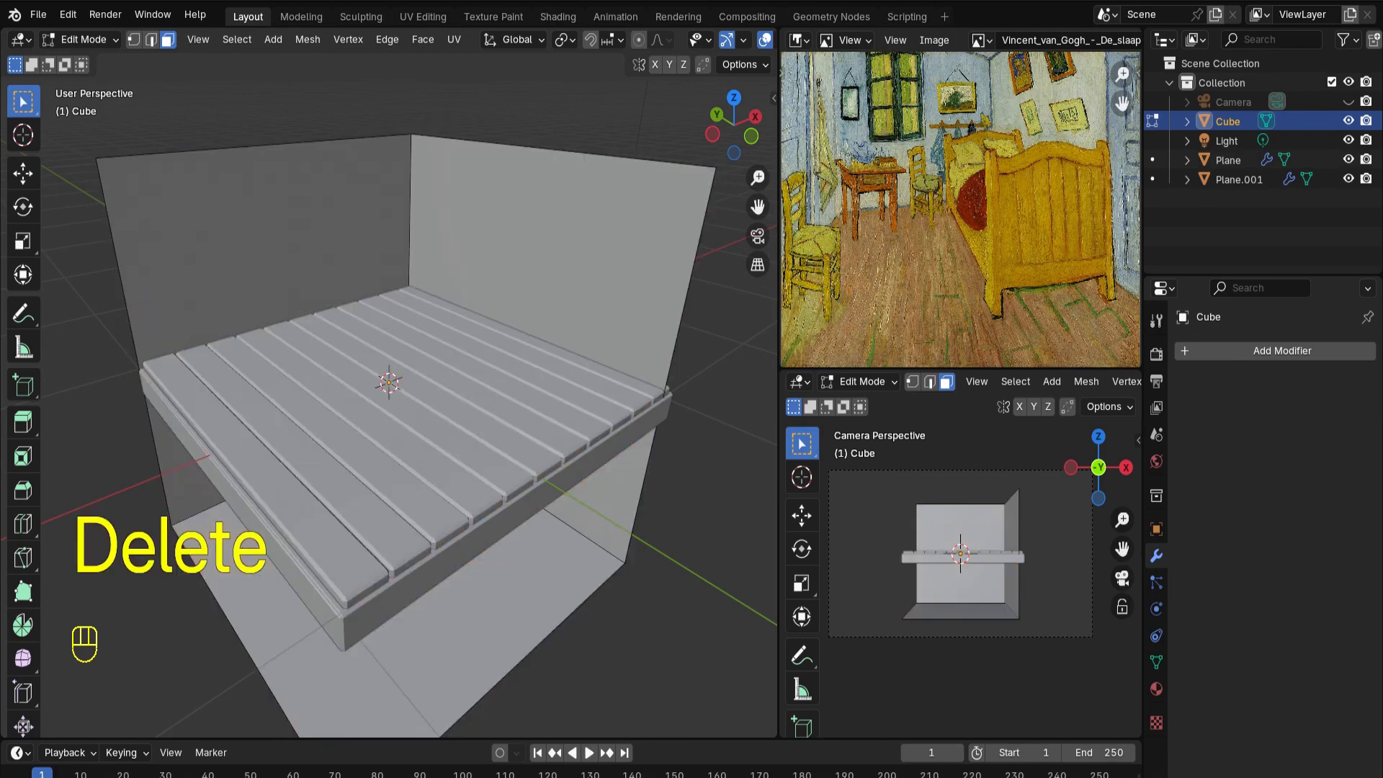
# Raise the two adjoining walls about 0.83 m along Z and align them with the floor slab's edges
pyautogui.press('g')
pyautogui.press('z')
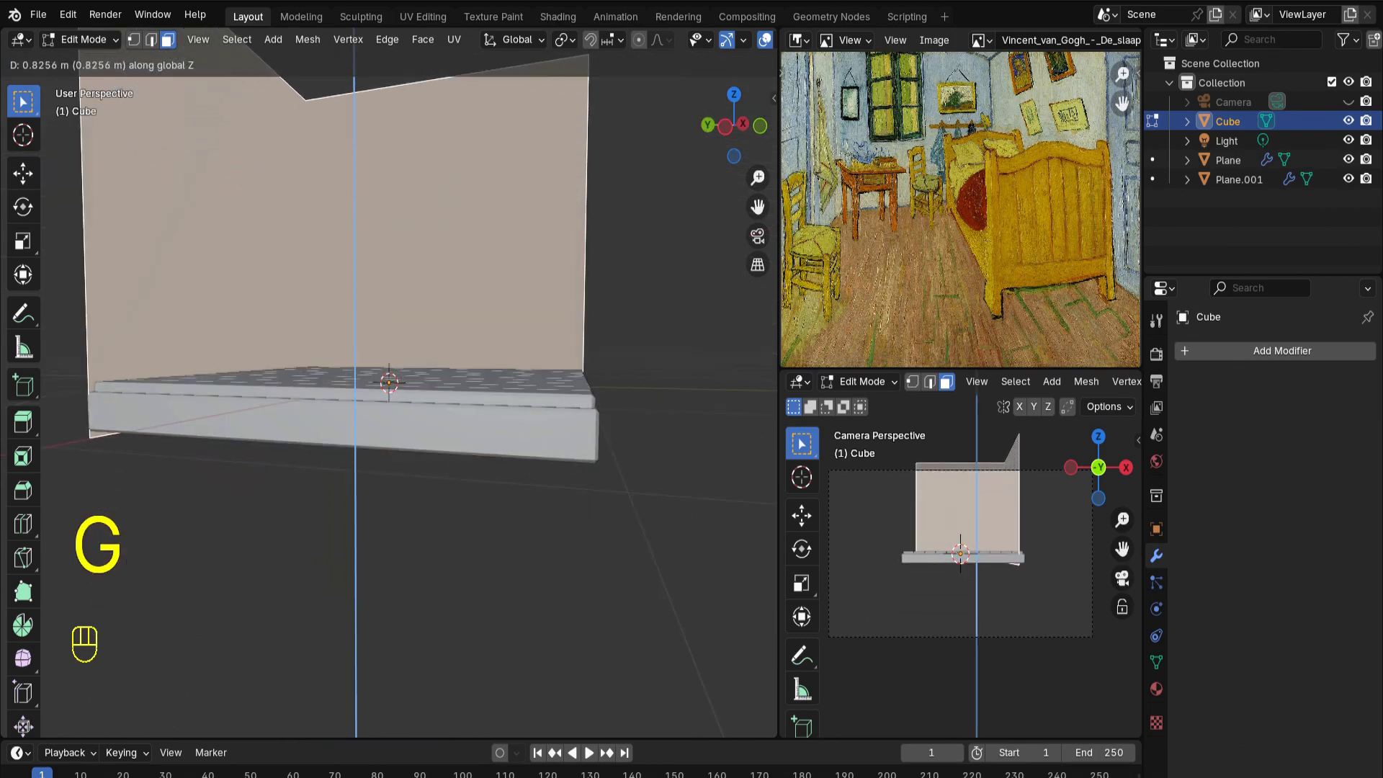
pyautogui.press('Return')
pyautogui.press('KP_1')
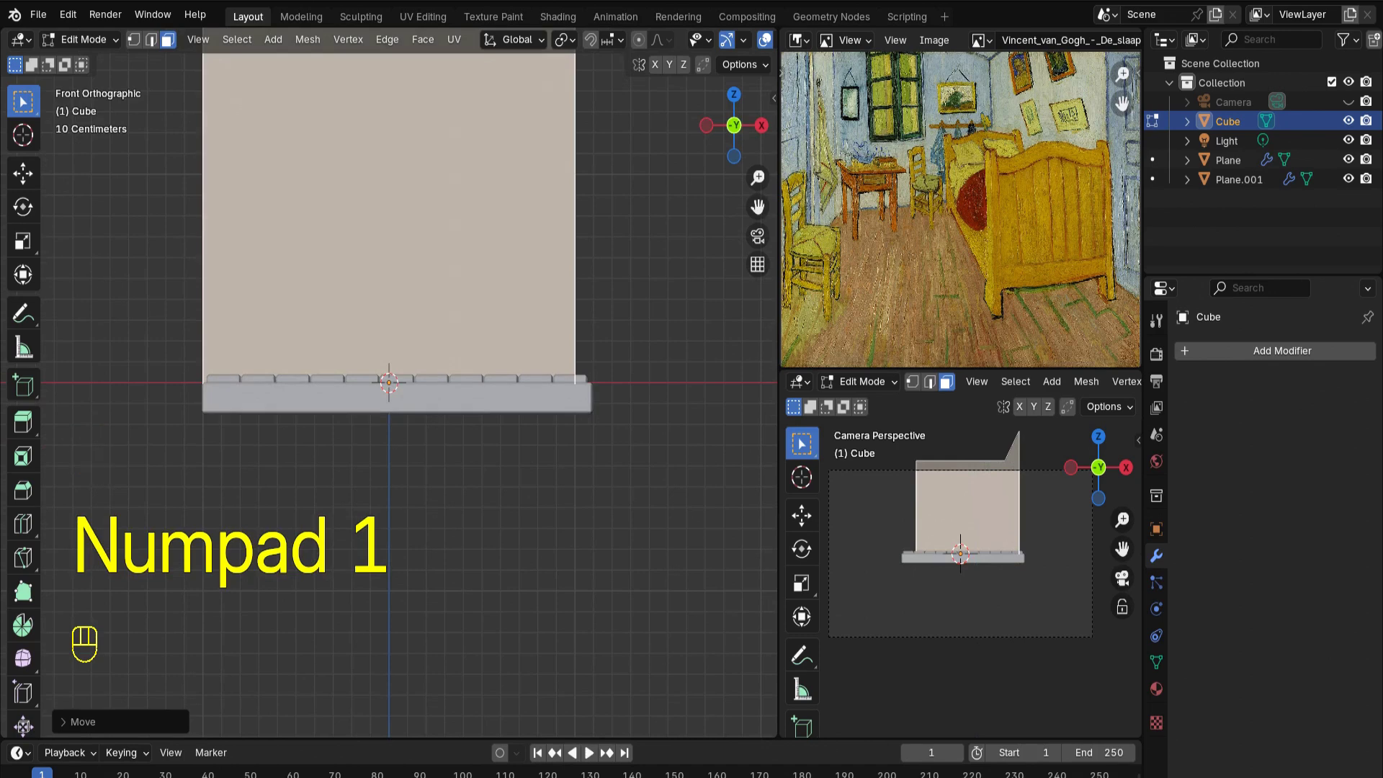
pyautogui.moveTo(389, 389); pyautogui.dragTo(520, 379, button='middle')
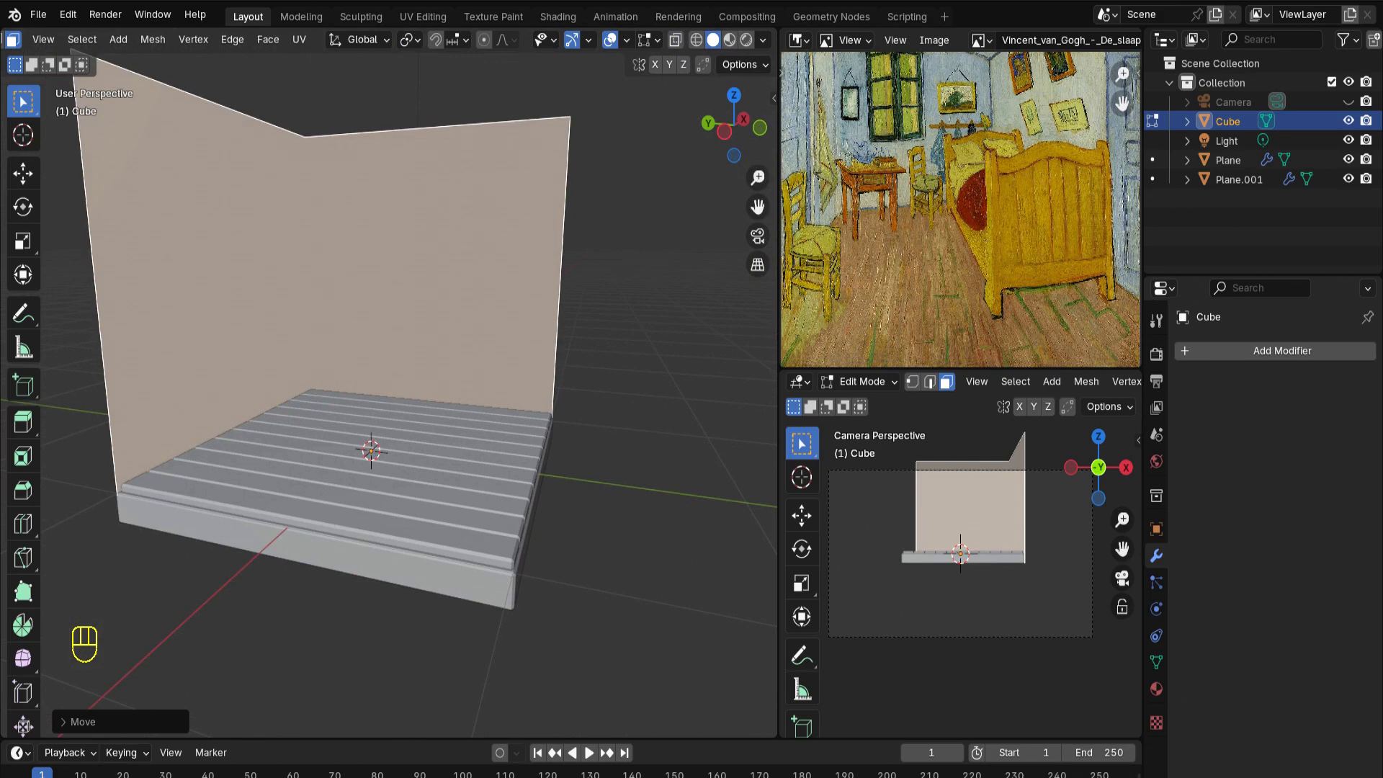
# Add a Solidify modifier to the walls with a thickness of -0.13 m and an offset of 0.1825
pyautogui.click(1325, 350)
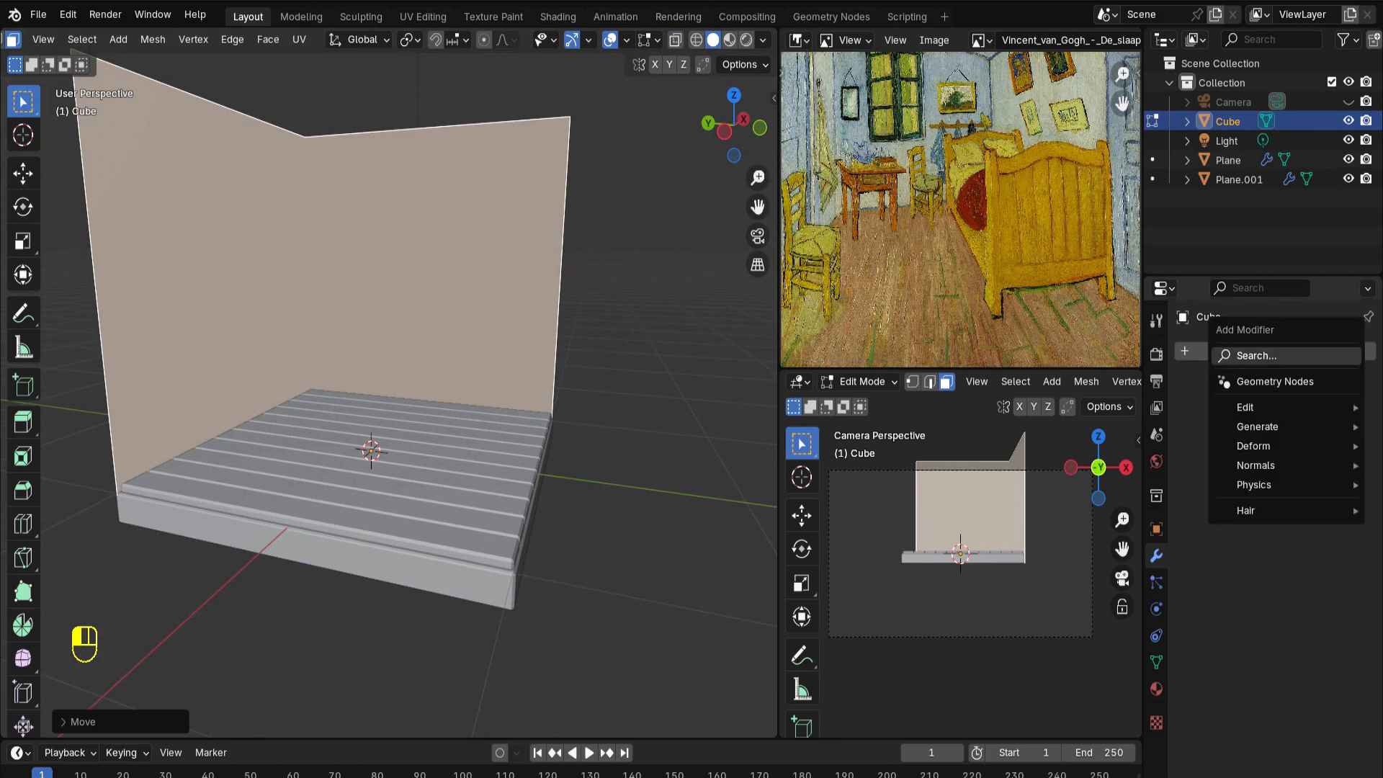
pyautogui.click(1325, 355)
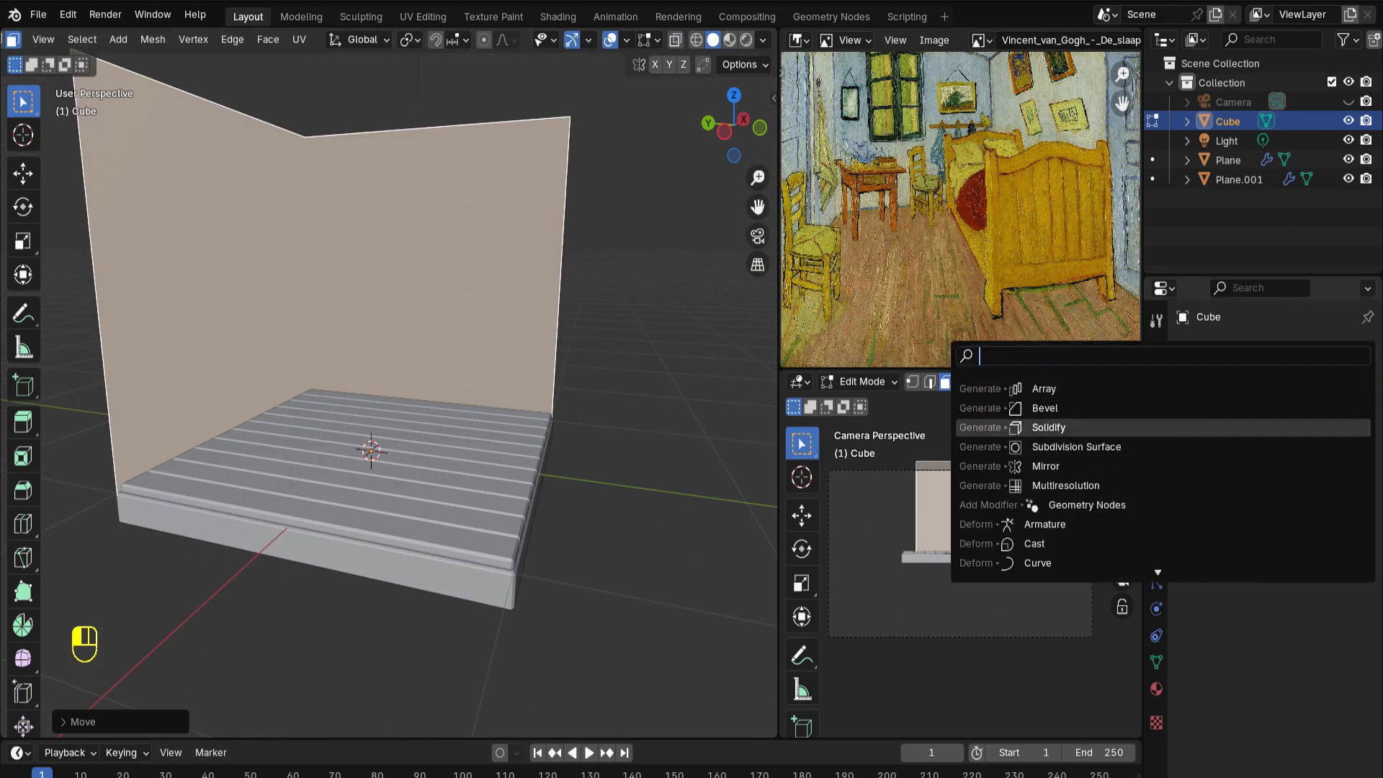
pyautogui.click(1047, 427)
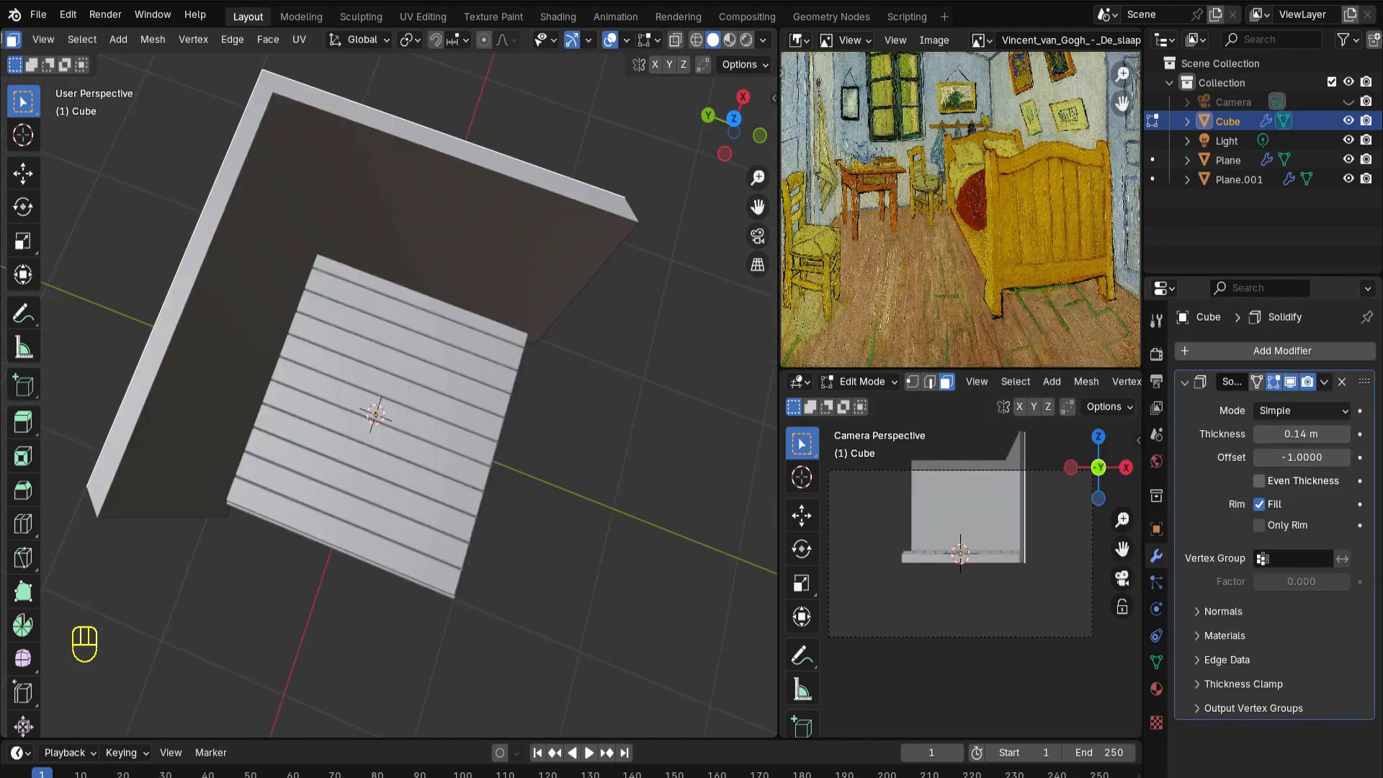
pyautogui.click(1258, 481)
pyautogui.click(1259, 480)
pyautogui.moveTo(389, 432); pyautogui.dragTo(432, 335, button='middle')
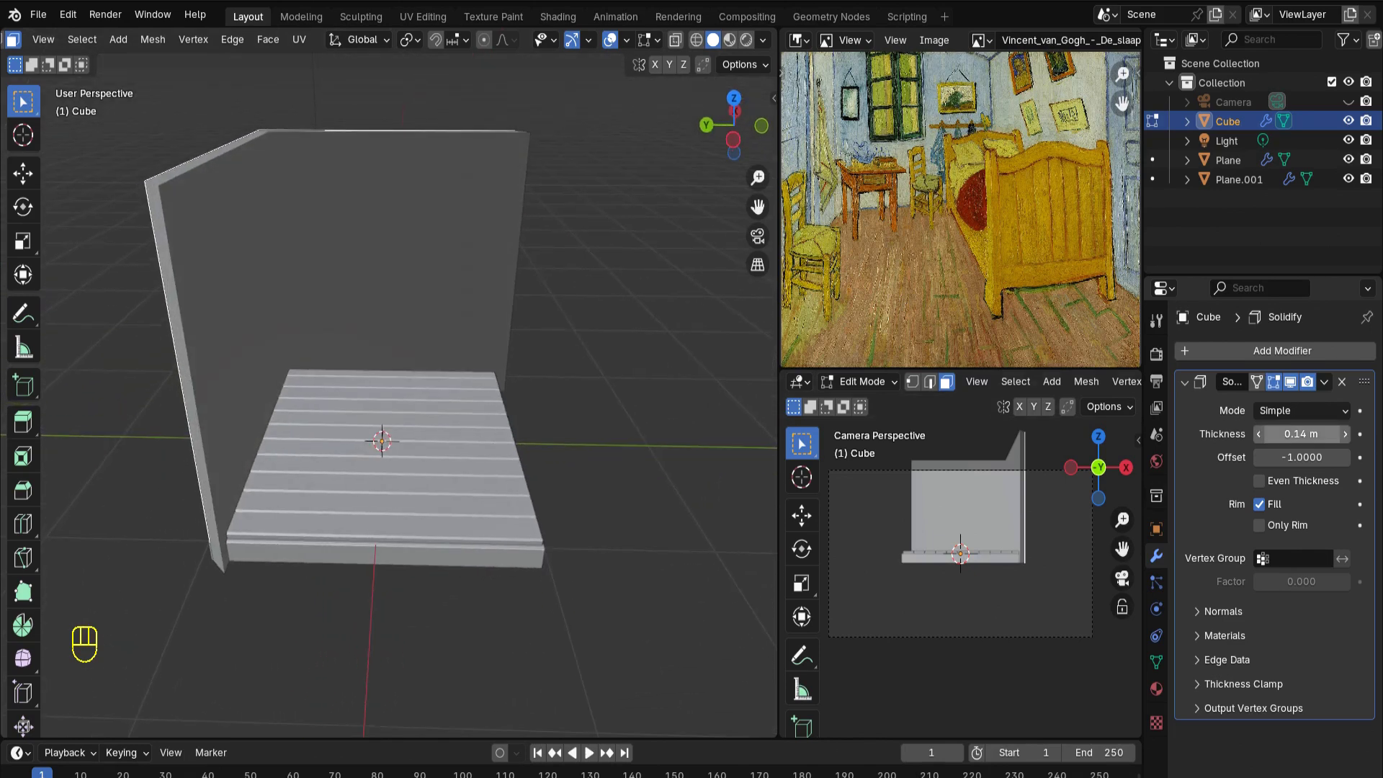
pyautogui.moveTo(1302, 434)
pyautogui.mouseDown()
pyautogui.moveTo(1240, 434)
pyautogui.moveTo(1279, 433)
pyautogui.mouseUp()
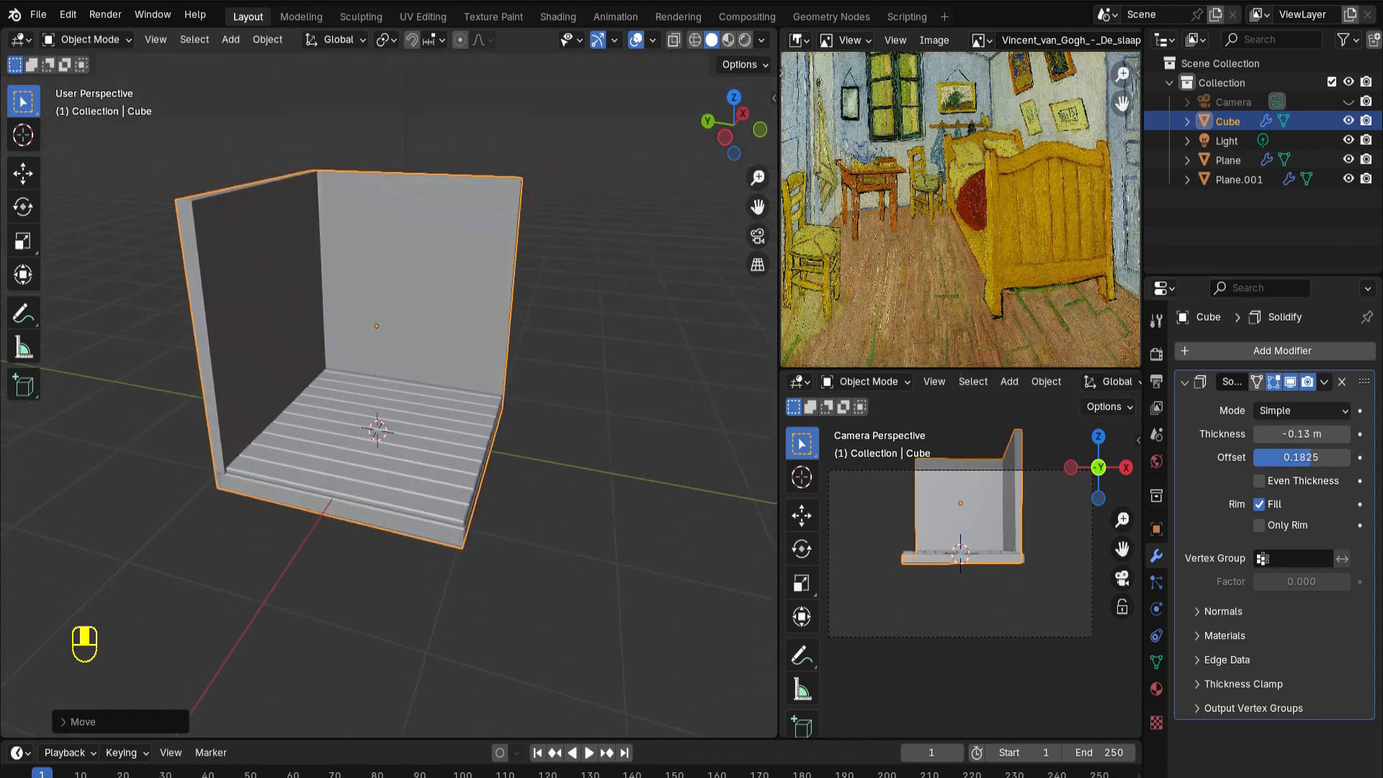
# Apply the Solidify modifier on the walls
pyautogui.moveTo(389, 403)
pyautogui.mouseDown(button='middle')
pyautogui.moveTo(375, 422)
pyautogui.moveTo(381, 395)
pyautogui.moveTo(370, 410)
pyautogui.mouseUp(button='middle')
pyautogui.scroll(1, 389, 403)
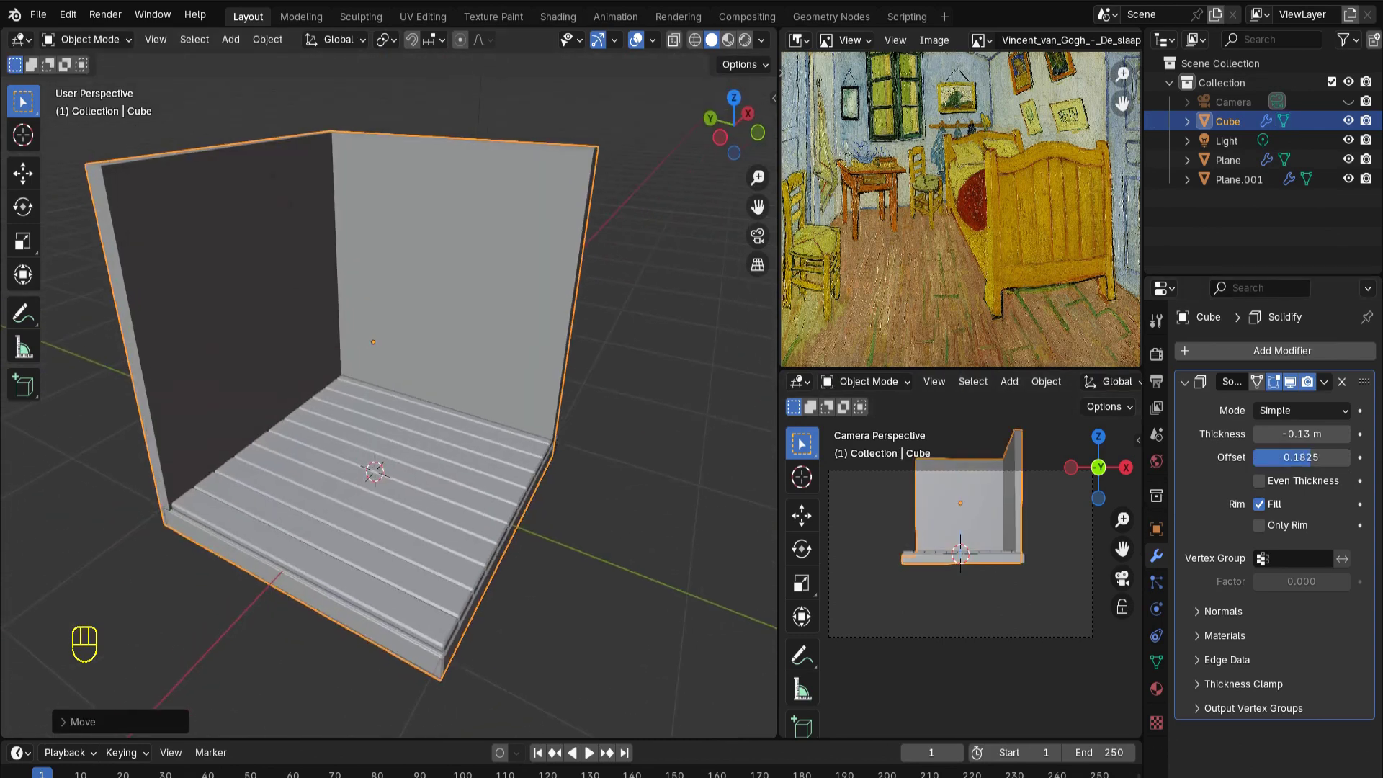
pyautogui.click(1324, 382)
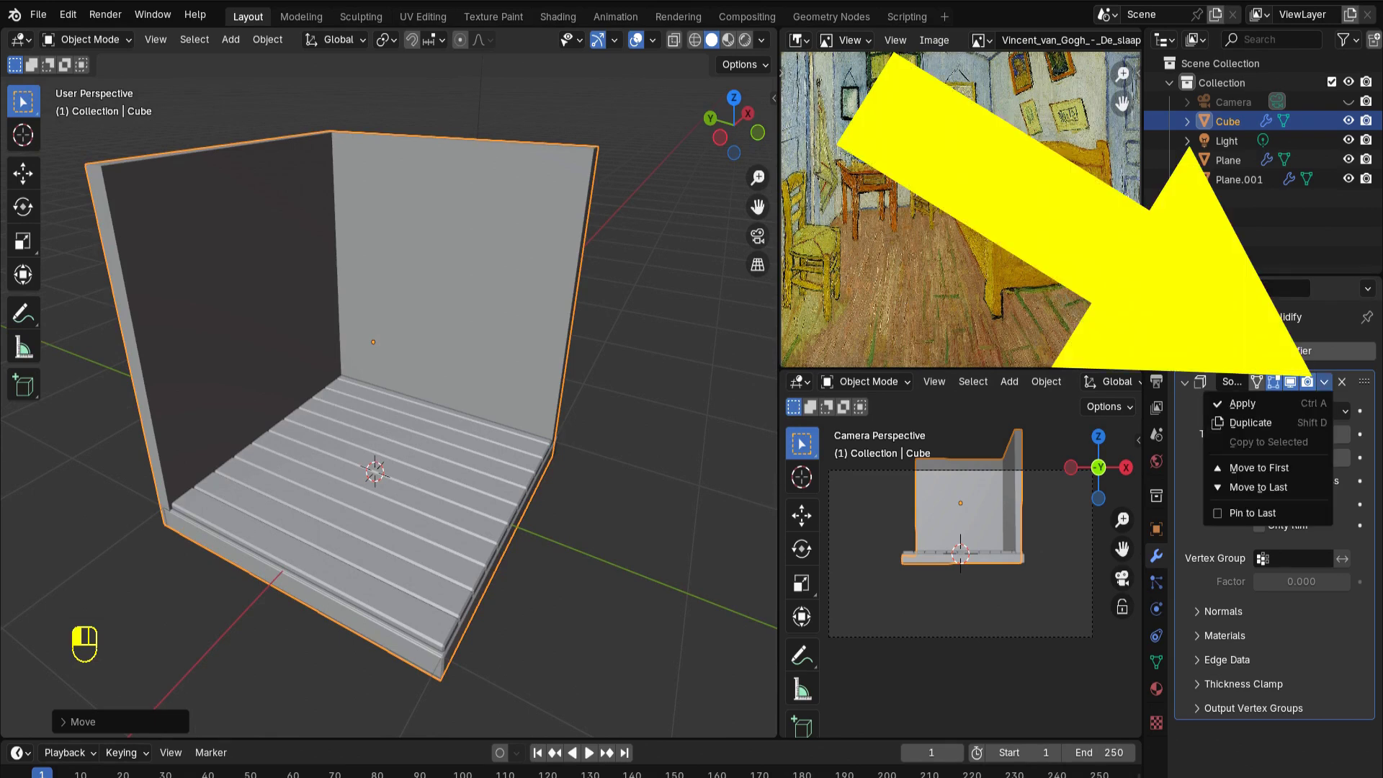
pyautogui.click(1267, 404)
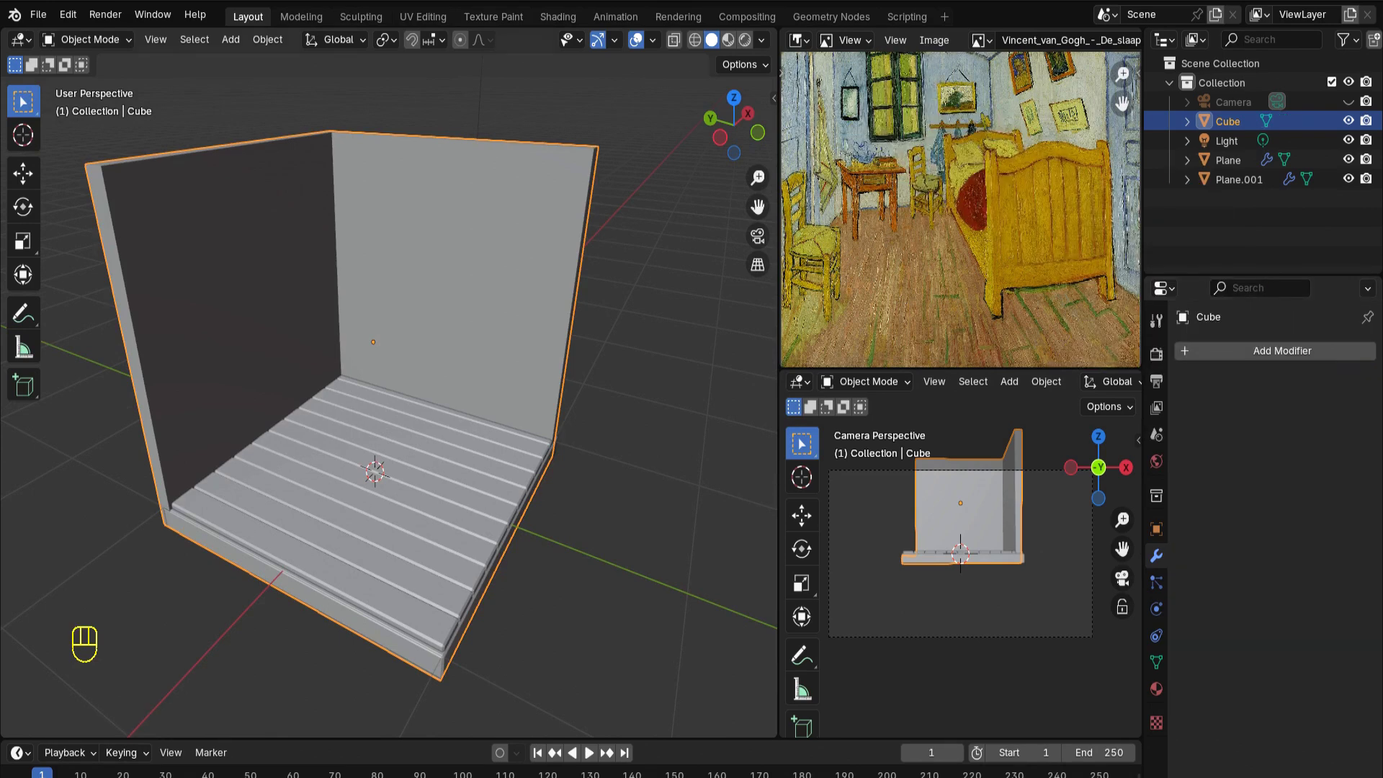
# Add a horizontal loop cut around the walls and bevel it into two loops close to the top and bottom edges
pyautogui.press('ctrl')
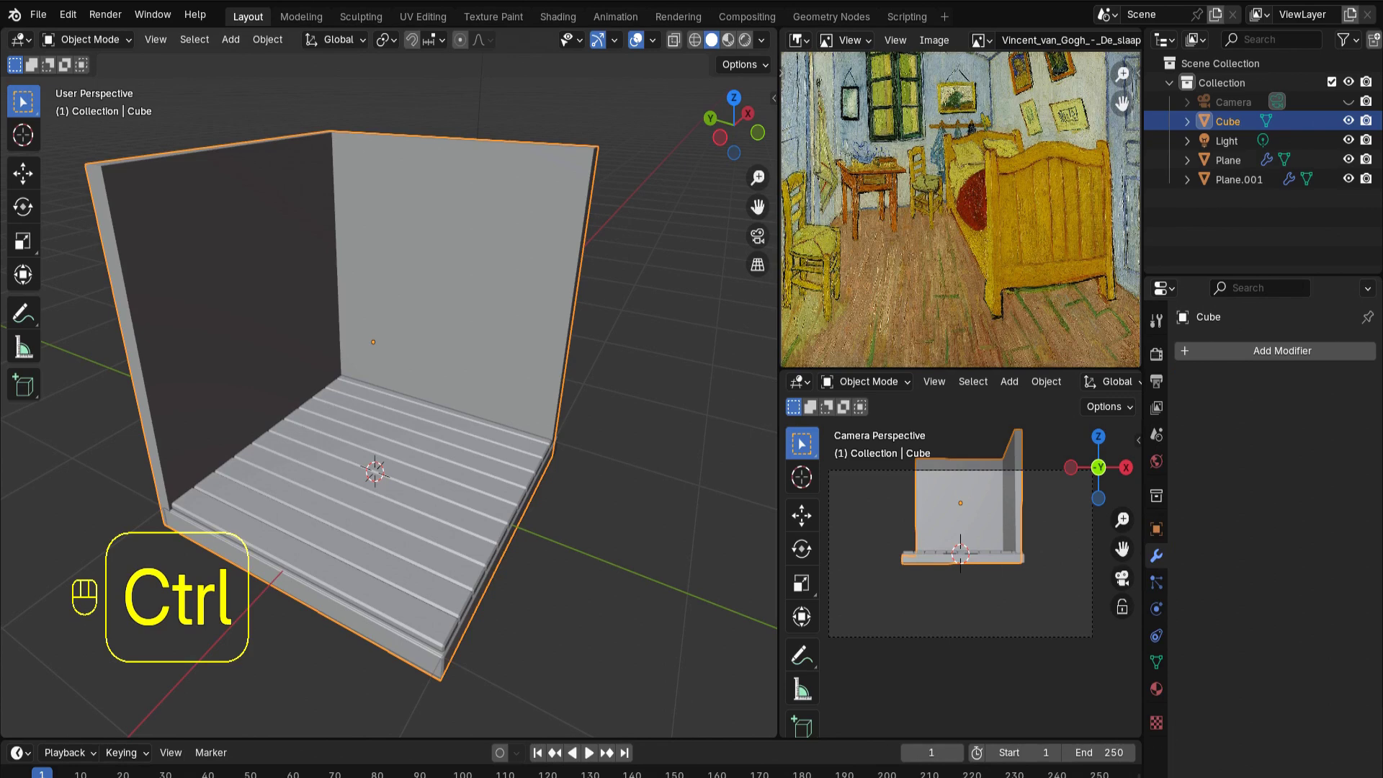
pyautogui.press('Tab')
pyautogui.hotkey('ctrl', 'r')
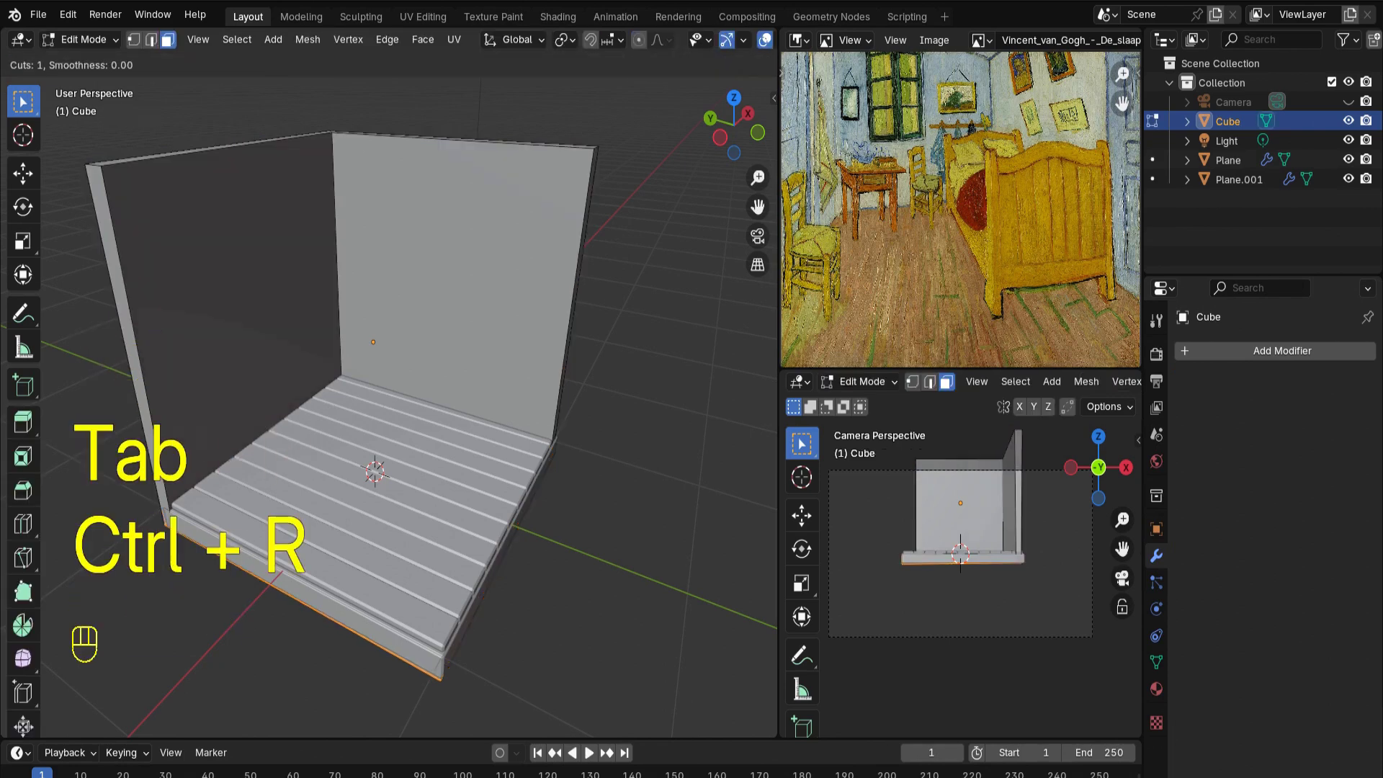
pyautogui.click(311, 216)
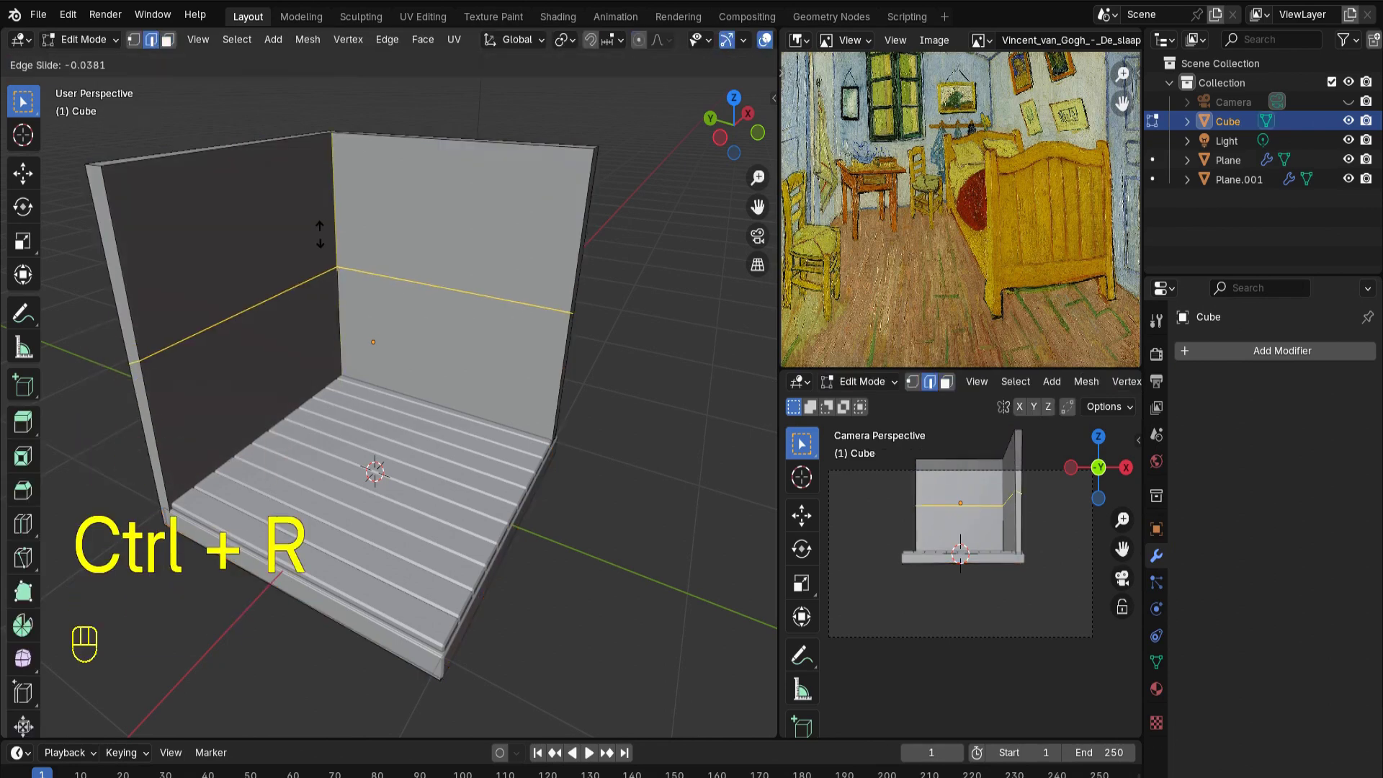
pyautogui.click(304, 237)
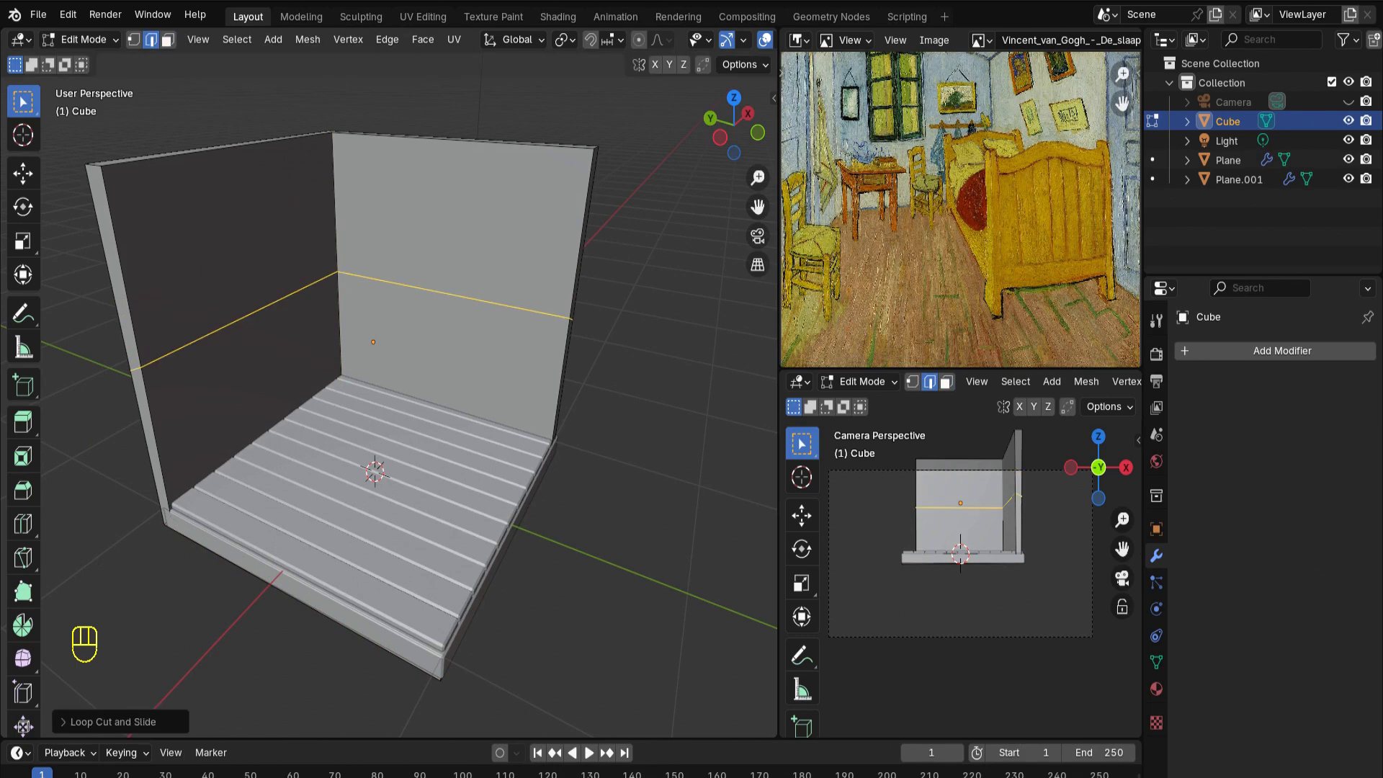
pyautogui.hotkey('ctrl', 'b')
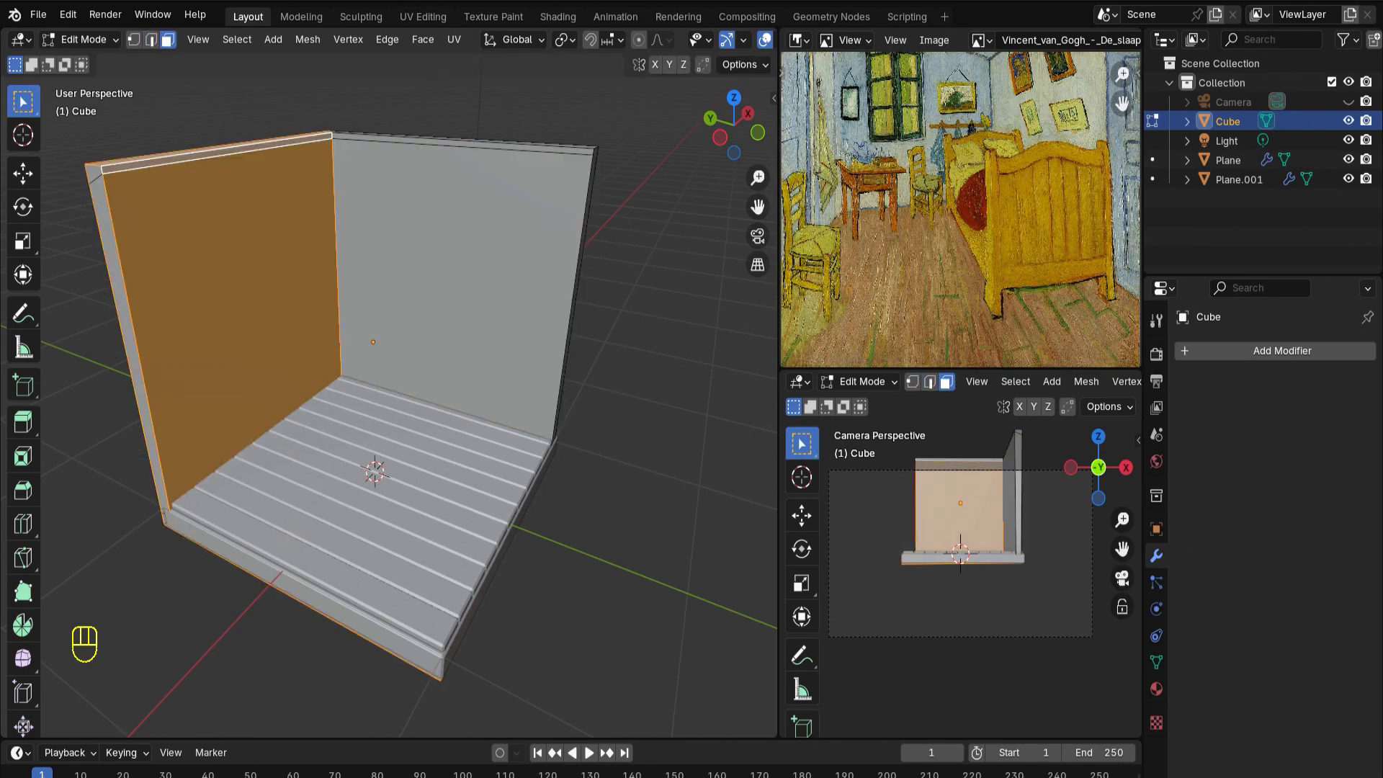
# Shape the narrow strip along the top of both walls into a slightly protruding trim
pyautogui.click(216, 151)
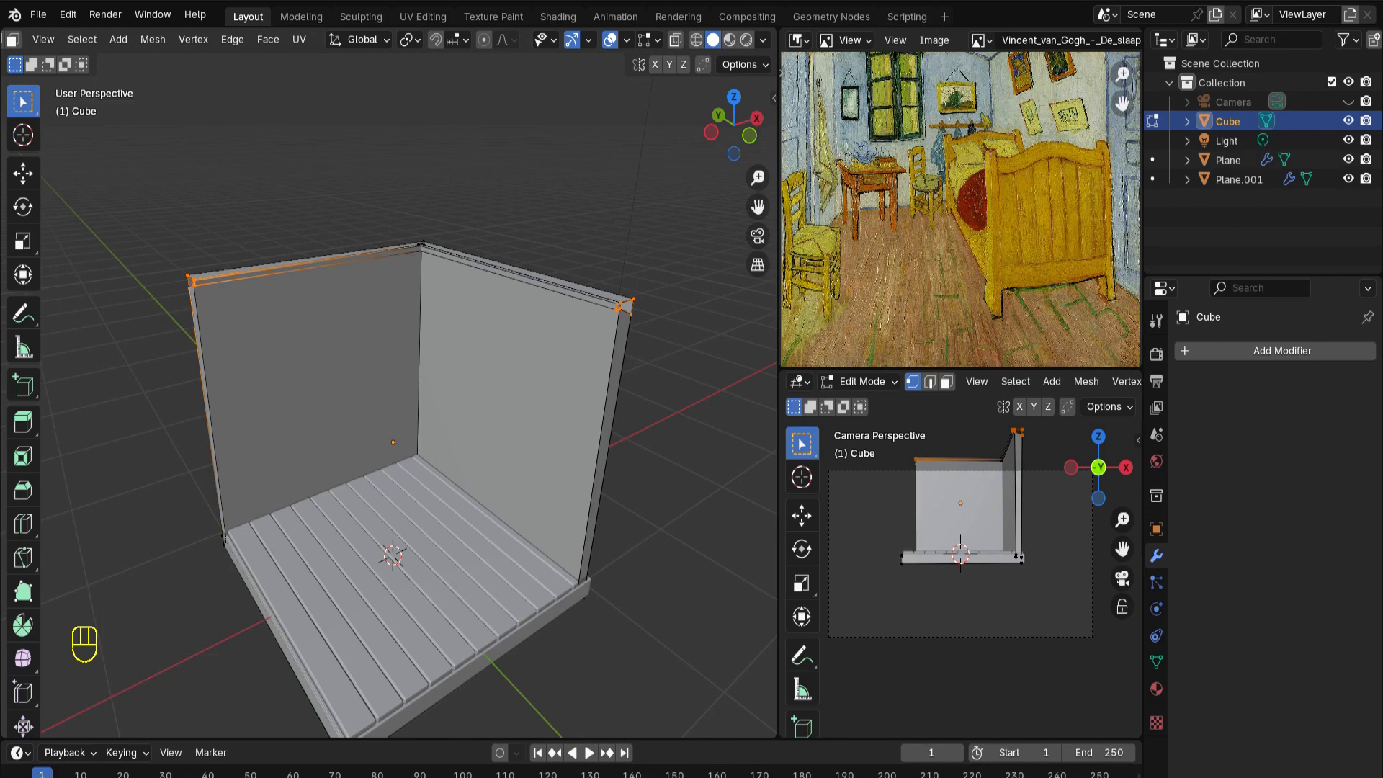
pyautogui.scroll(3, 409, 394)
pyautogui.scroll(-2, 409, 395)
# Add a Bevel modifier to the walls with an amount of 0.05 m and 2 segments
pyautogui.click(1282, 351)
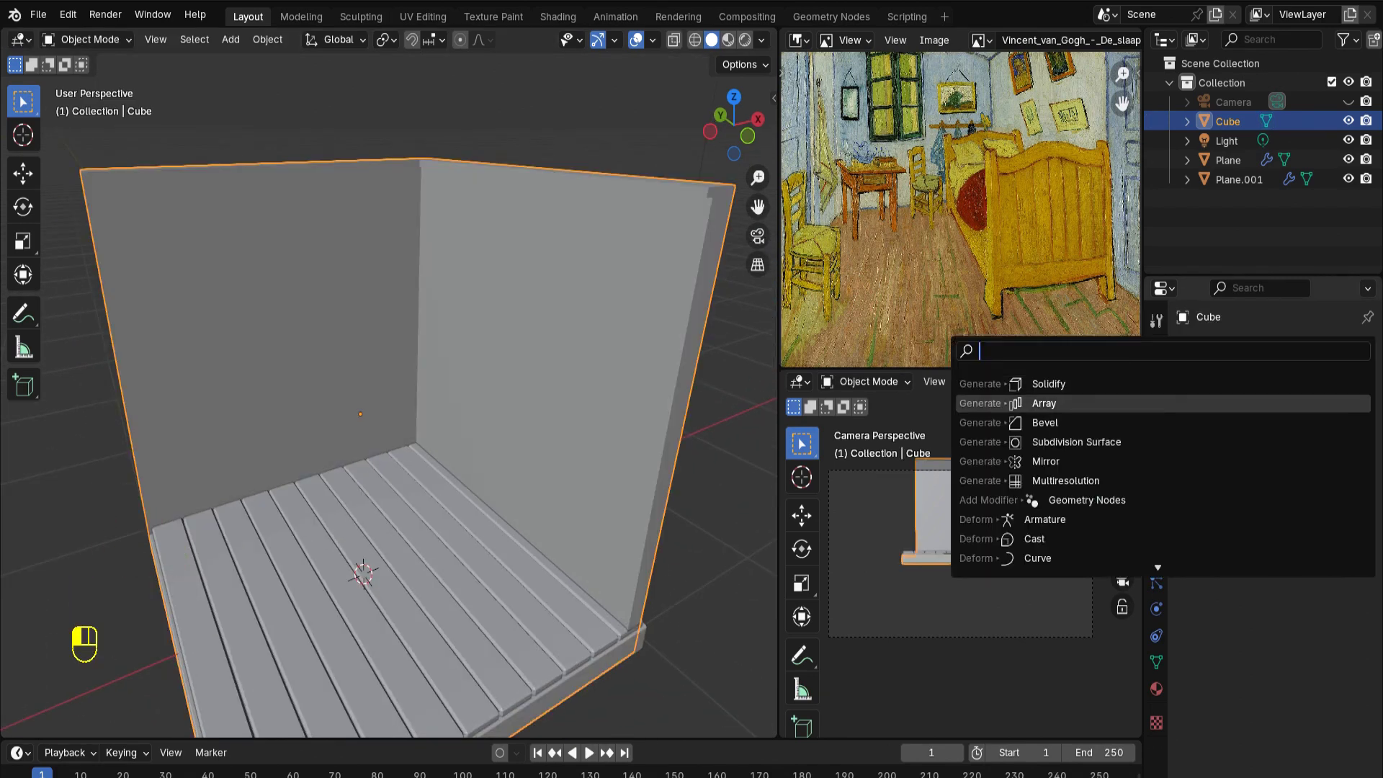
pyautogui.click(1046, 423)
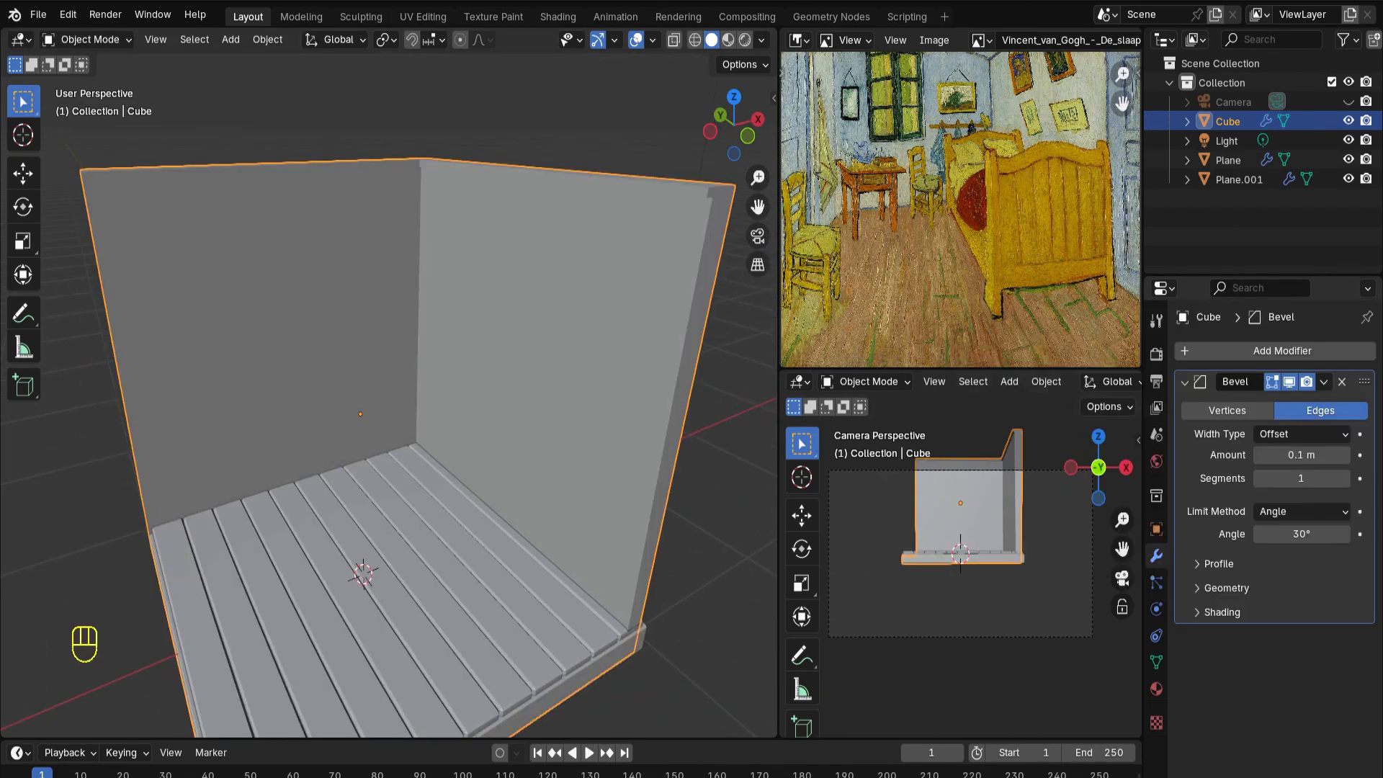
pyautogui.moveTo(1300, 454)
pyautogui.mouseDown()
pyautogui.moveTo(1375, 455)
pyautogui.moveTo(1296, 455)
pyautogui.mouseUp()
pyautogui.click(1344, 454)
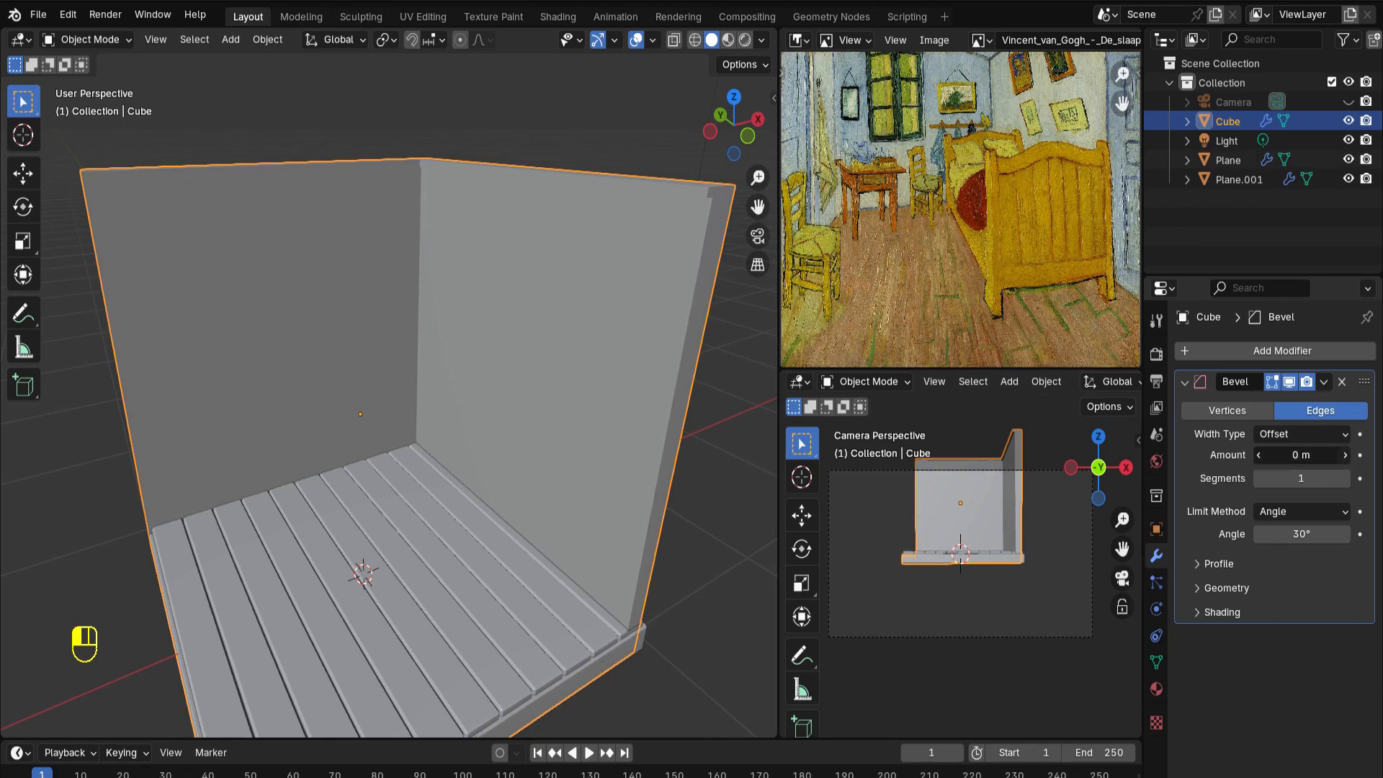
pyautogui.click(1344, 455)
pyautogui.click(1344, 454)
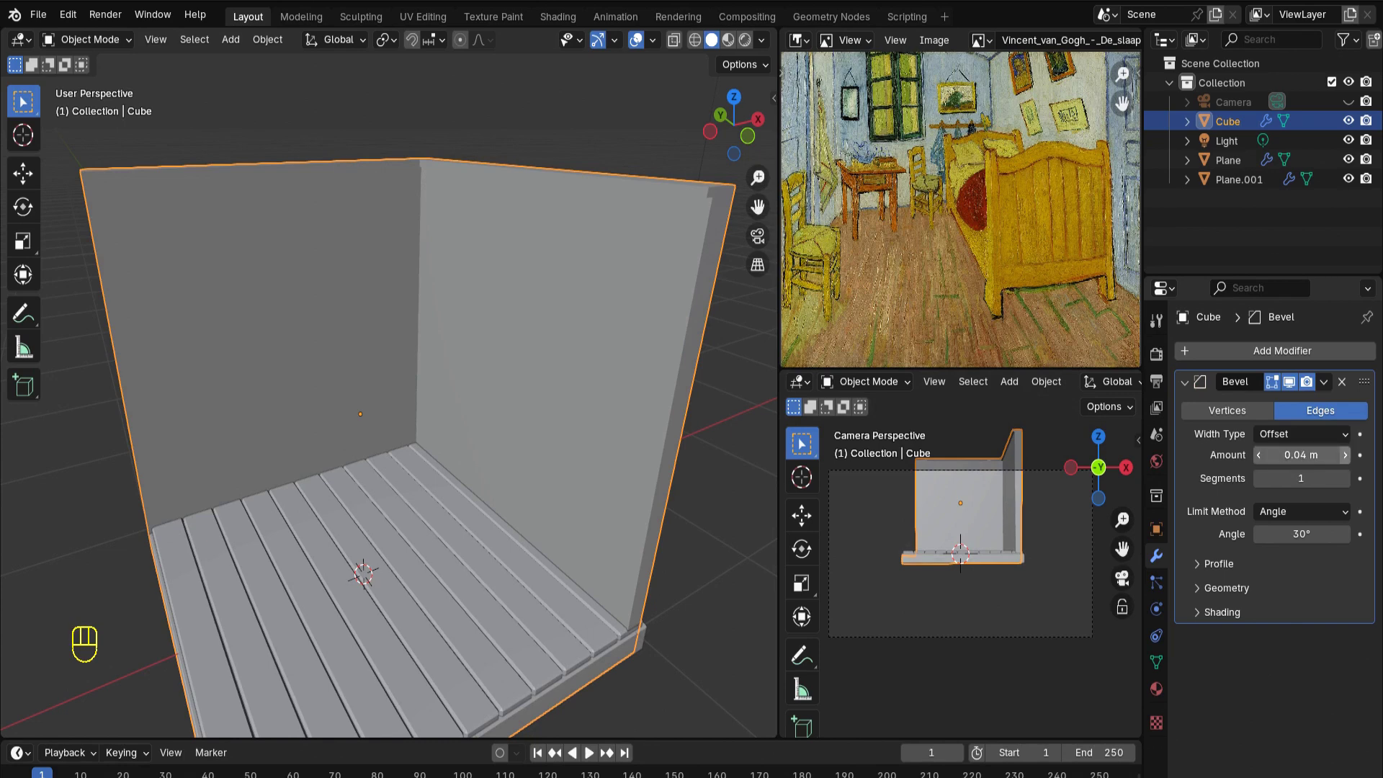
pyautogui.scroll(-1, 388, 396)
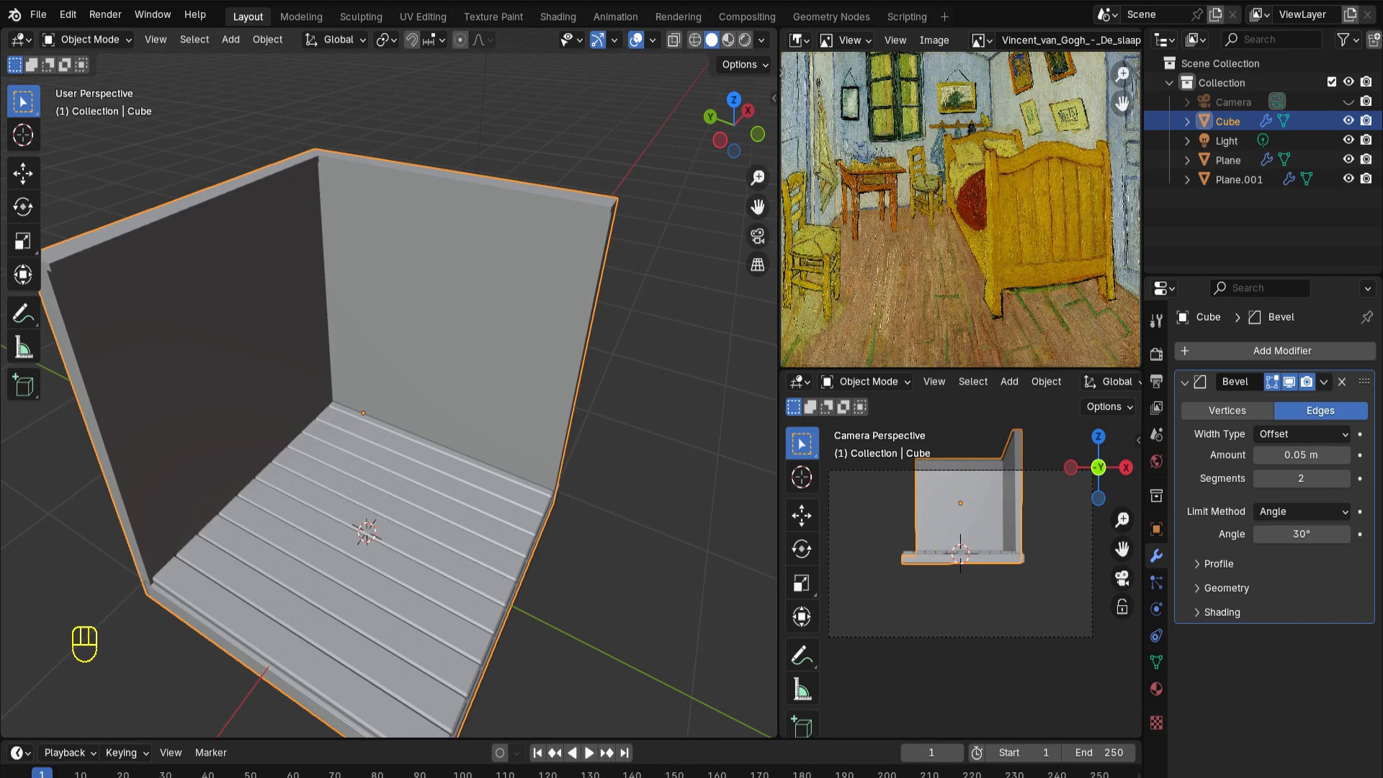
# Duplicate the inner face of the wall beyond the ends of the planks, shrink the copy and separate it into its own object
pyautogui.press('Tab')
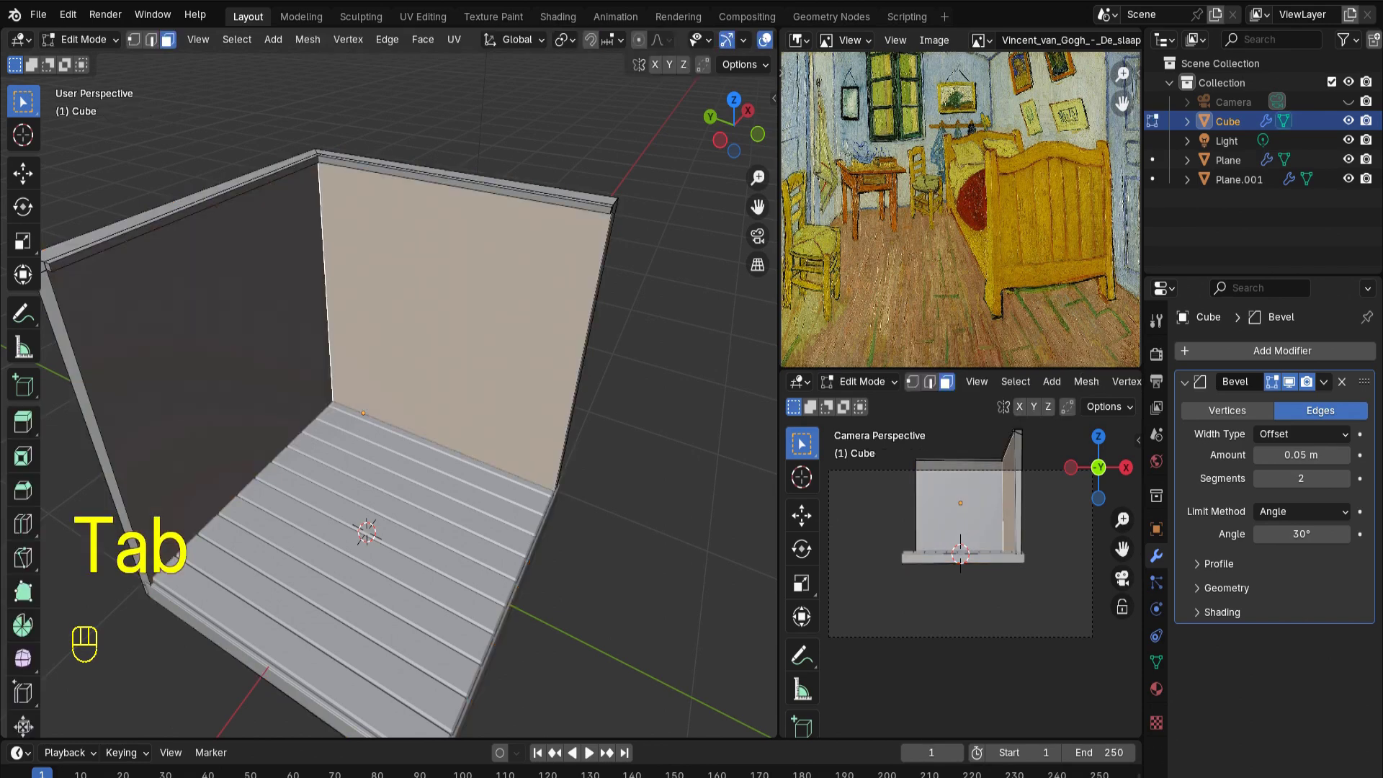
pyautogui.moveTo(432, 360); pyautogui.dragTo(410, 358, button='middle')
pyautogui.hotkey('shift', 'd')
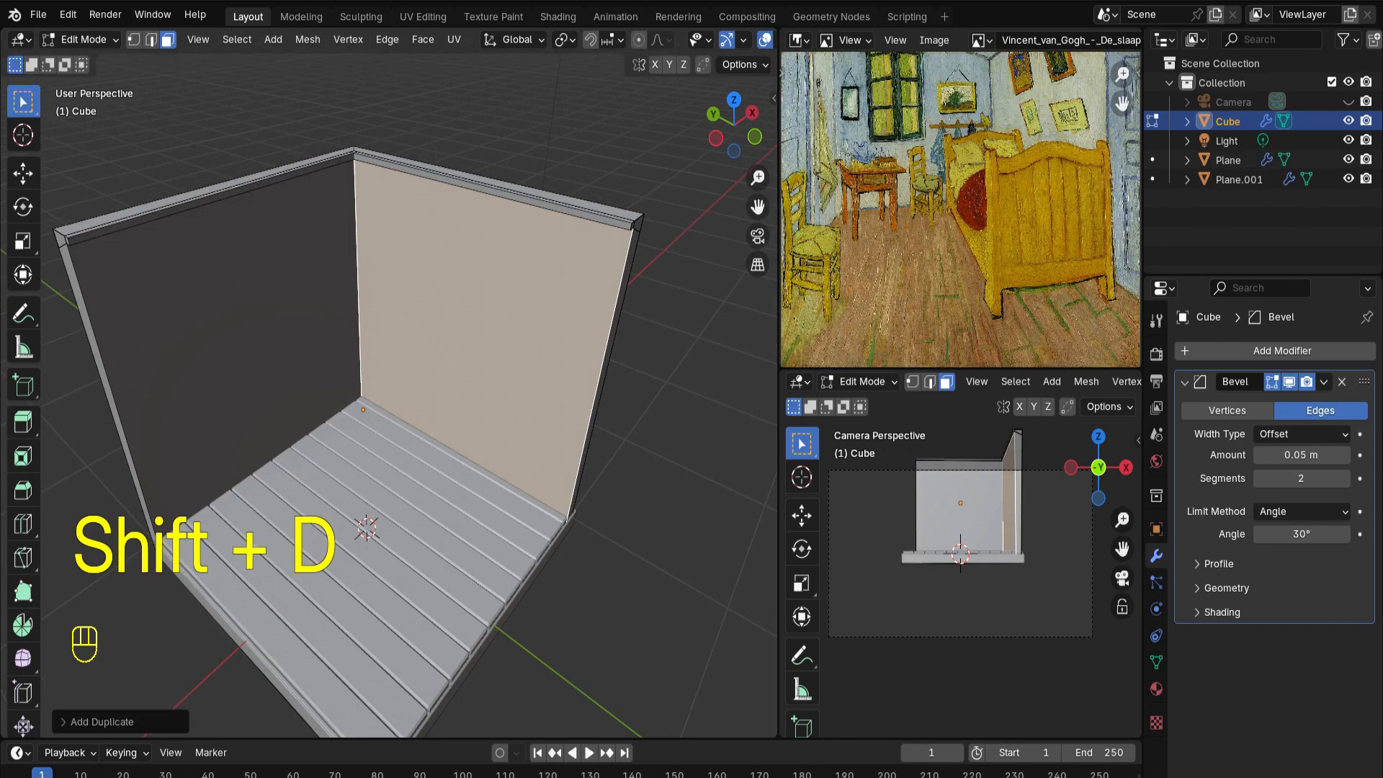
pyautogui.press('s')
pyautogui.press('z')
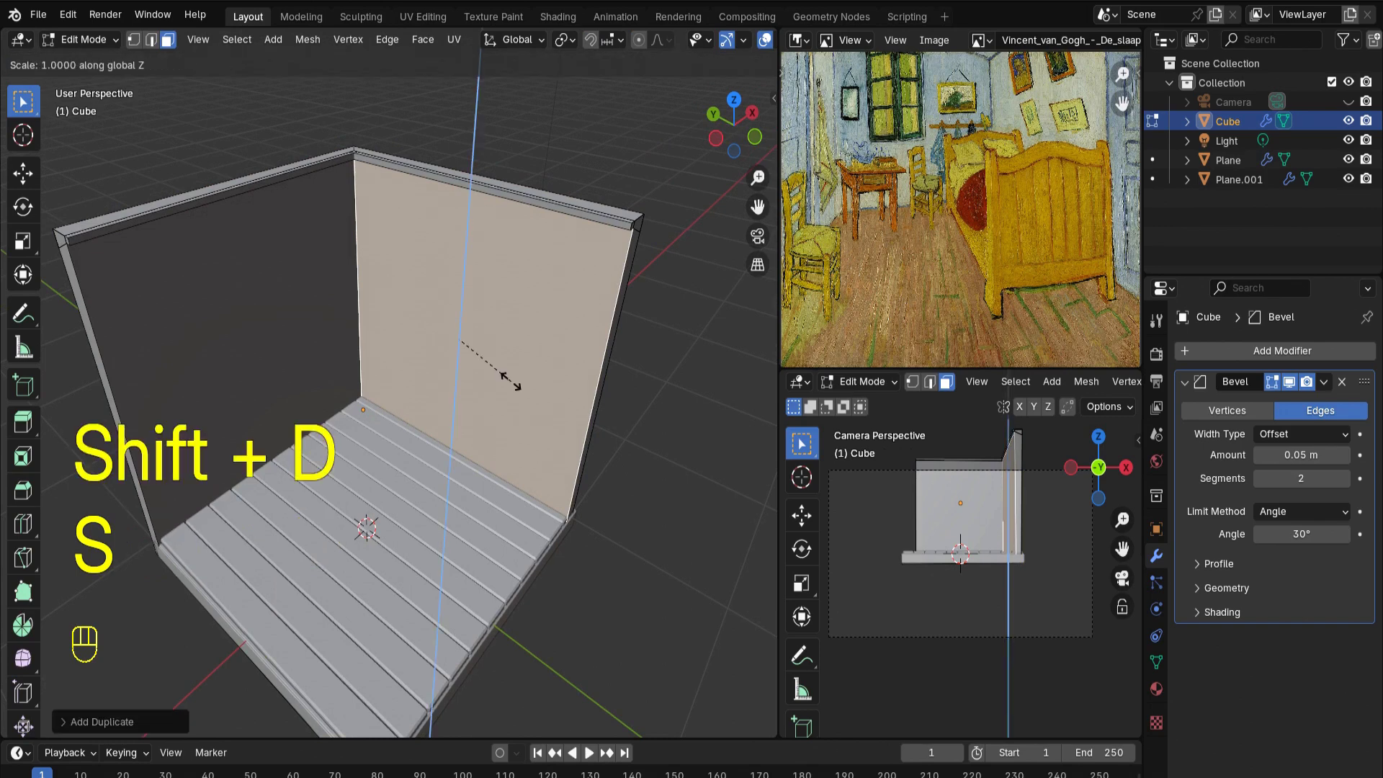
pyautogui.click(479, 371)
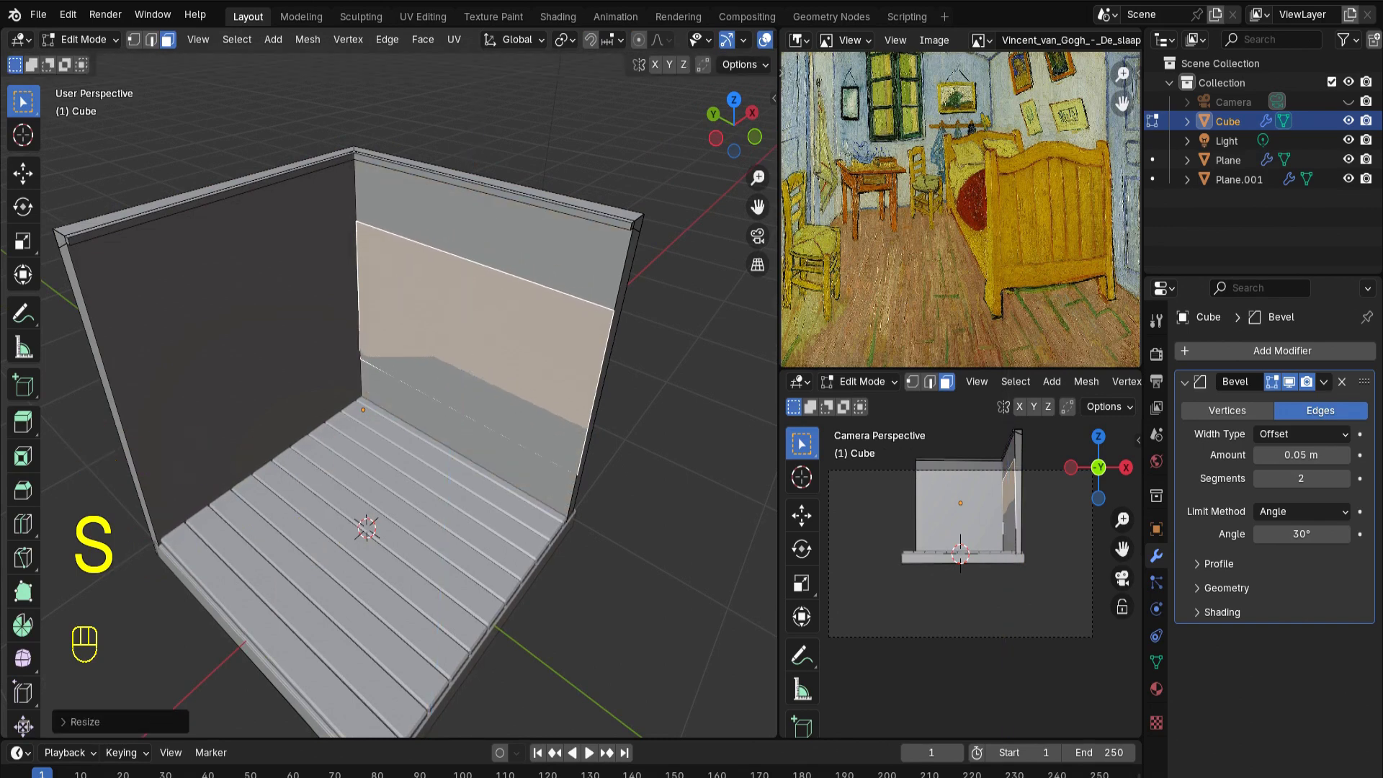
pyautogui.press('p')
pyautogui.click(389, 362)
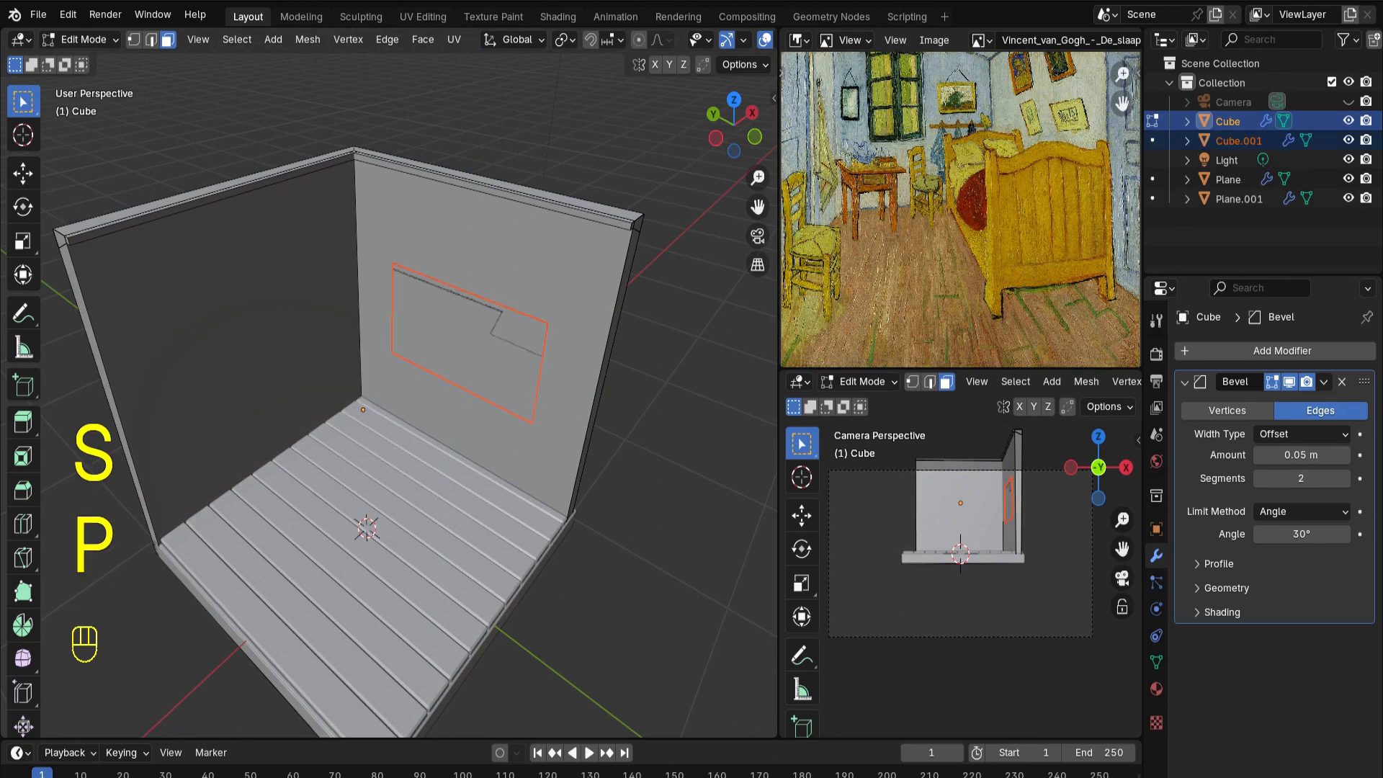
# Rename the separated wall panel as Picture Frame and open its mesh for editing
pyautogui.press('Tab')
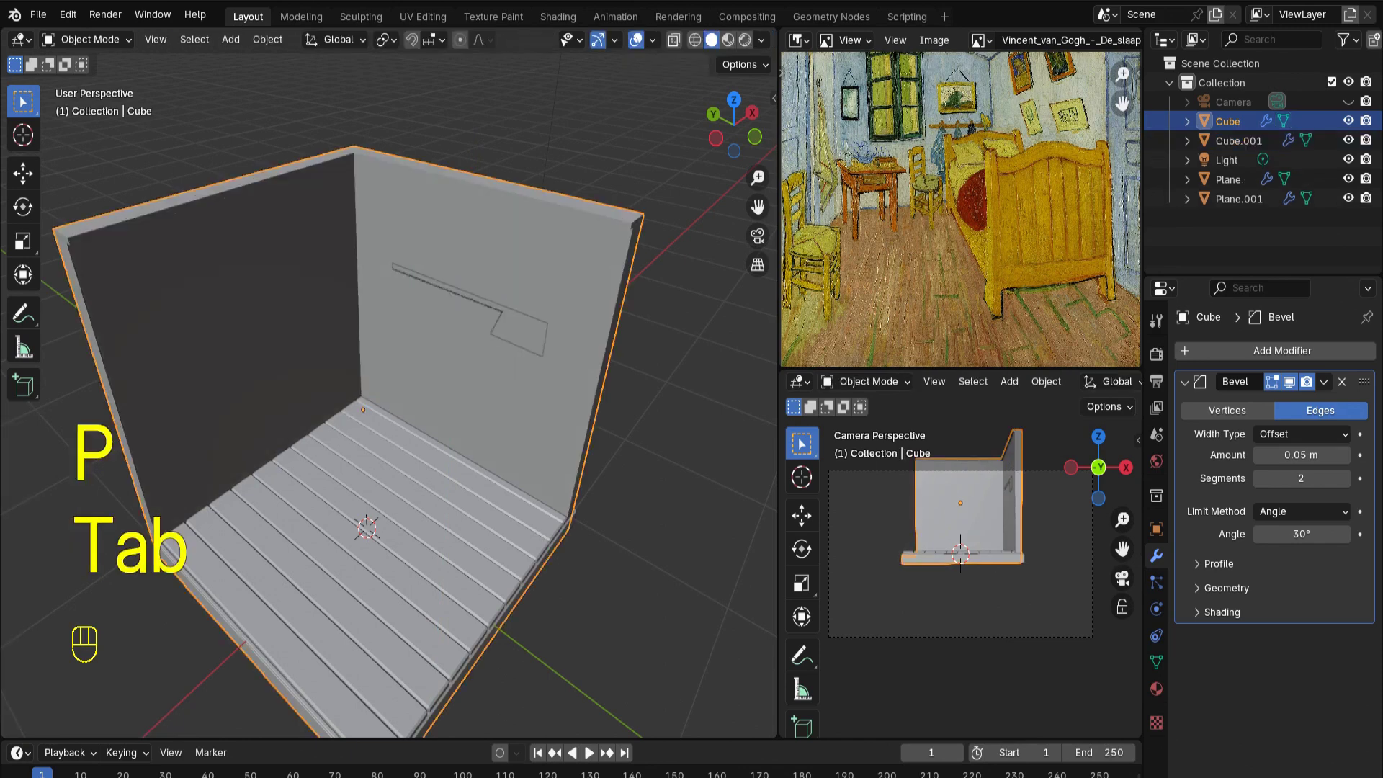
pyautogui.click(465, 345)
pyautogui.press('Tab')
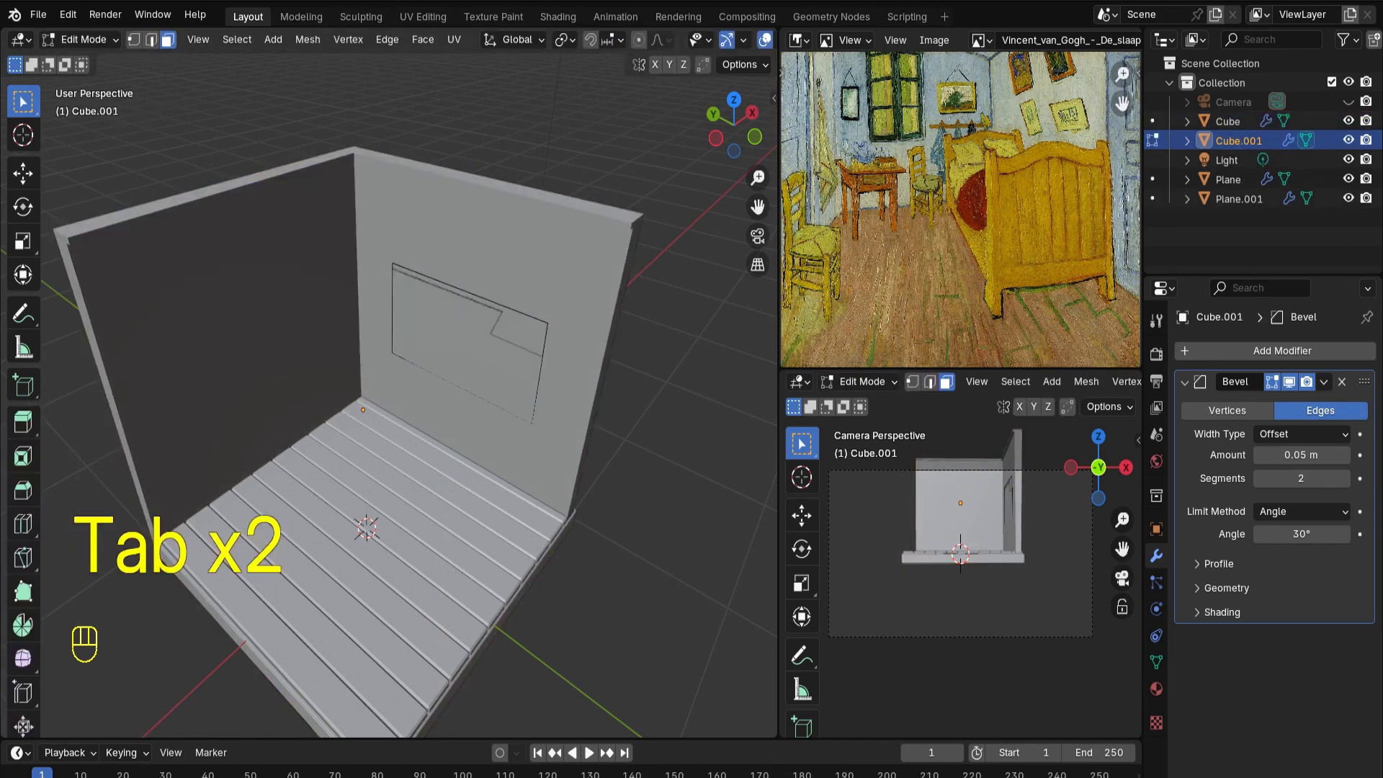
pyautogui.press('Tab')
pyautogui.press('s')
pyautogui.press('x')
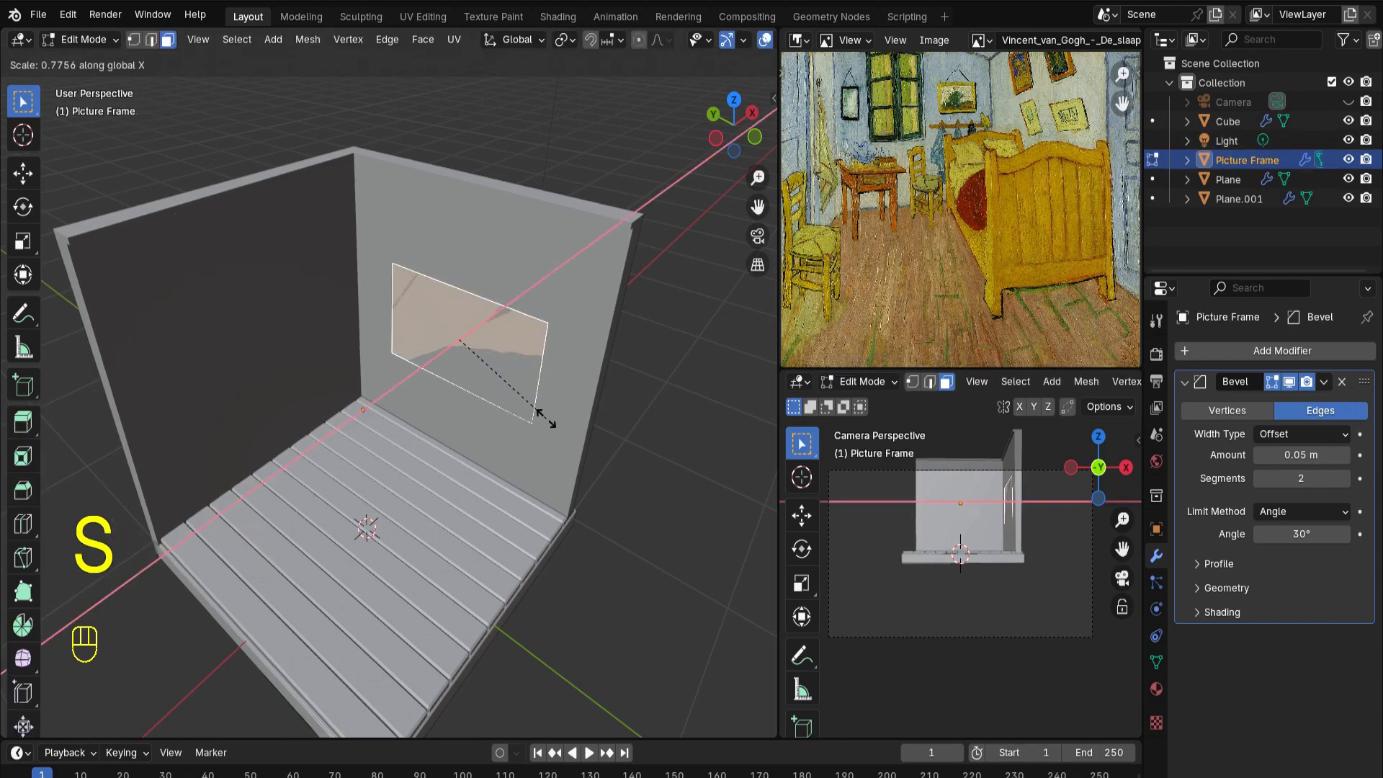
pyautogui.rightClick(561, 420)
# Narrow the picture frame face along Y into an upright rectangle and shift it along Y on the wall
pyautogui.press('s')
pyautogui.press('y')
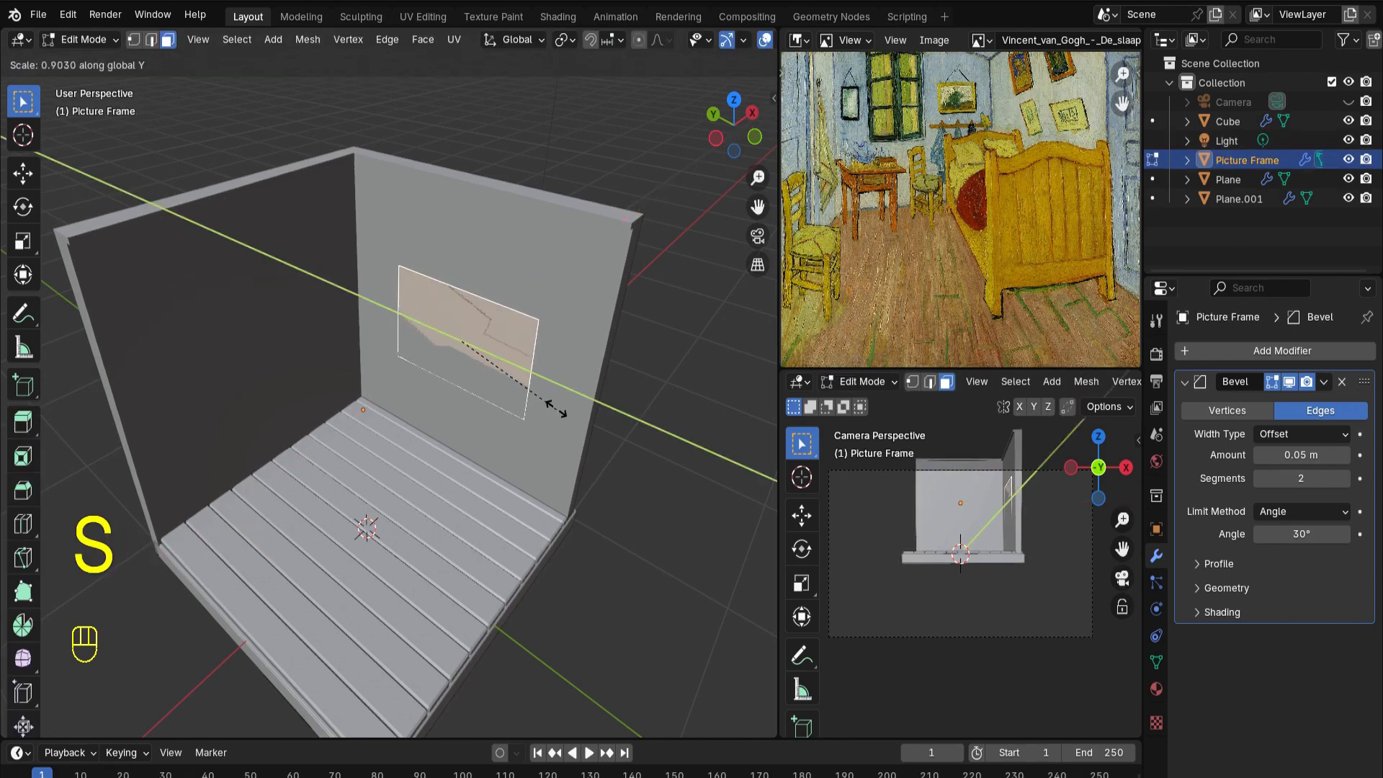
pyautogui.click(479, 393)
pyautogui.press('g')
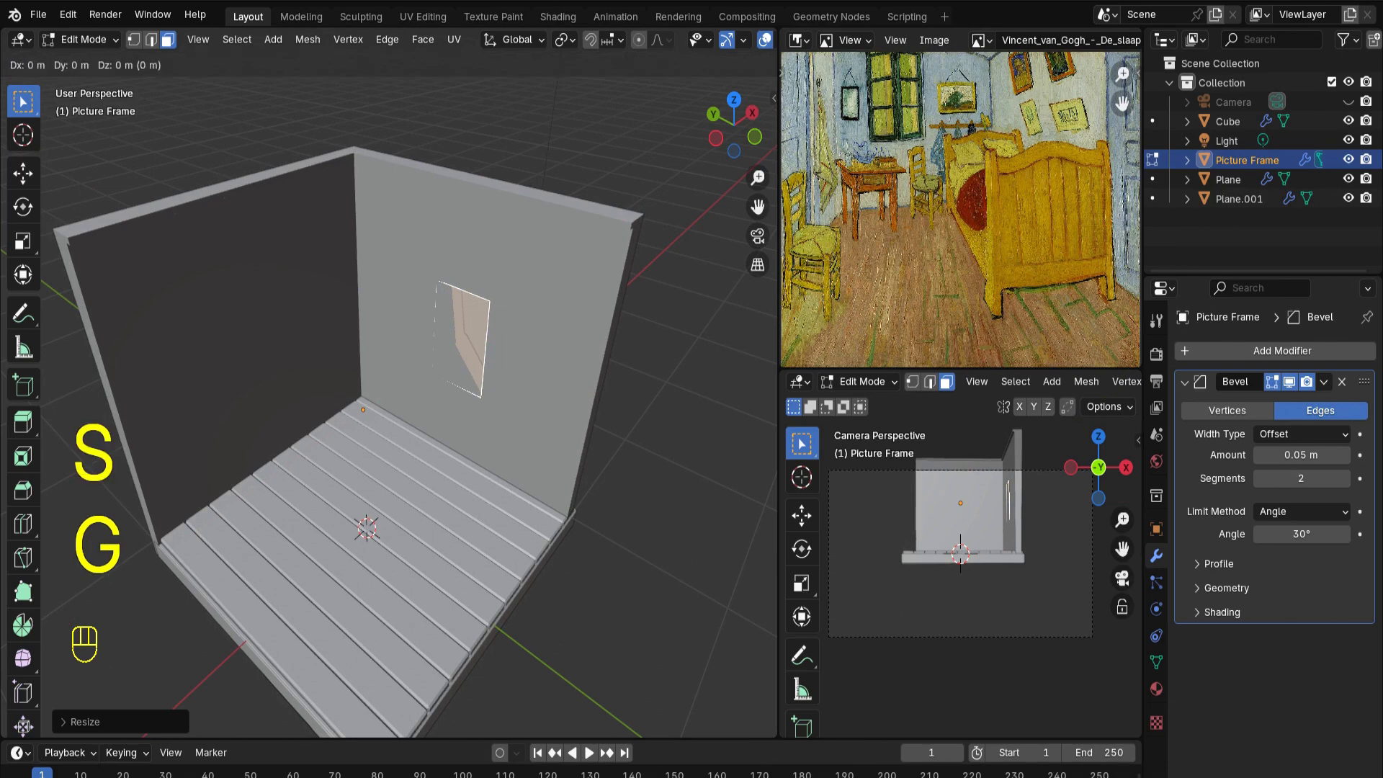
pyautogui.press('y')
pyautogui.press('Return')
# Shorten the picture frame face along Z and position it on the wall
pyautogui.press('ctrl+KP_3')
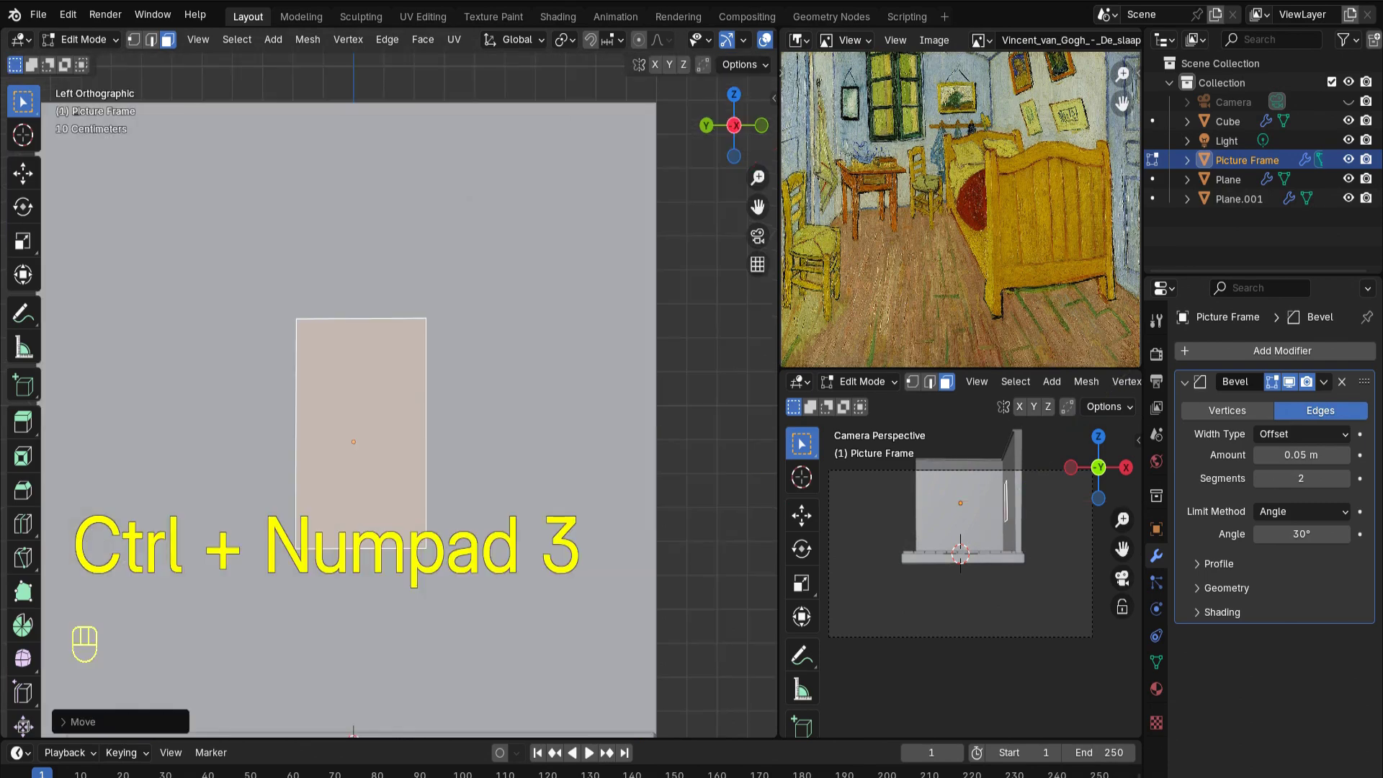
pyautogui.press('s')
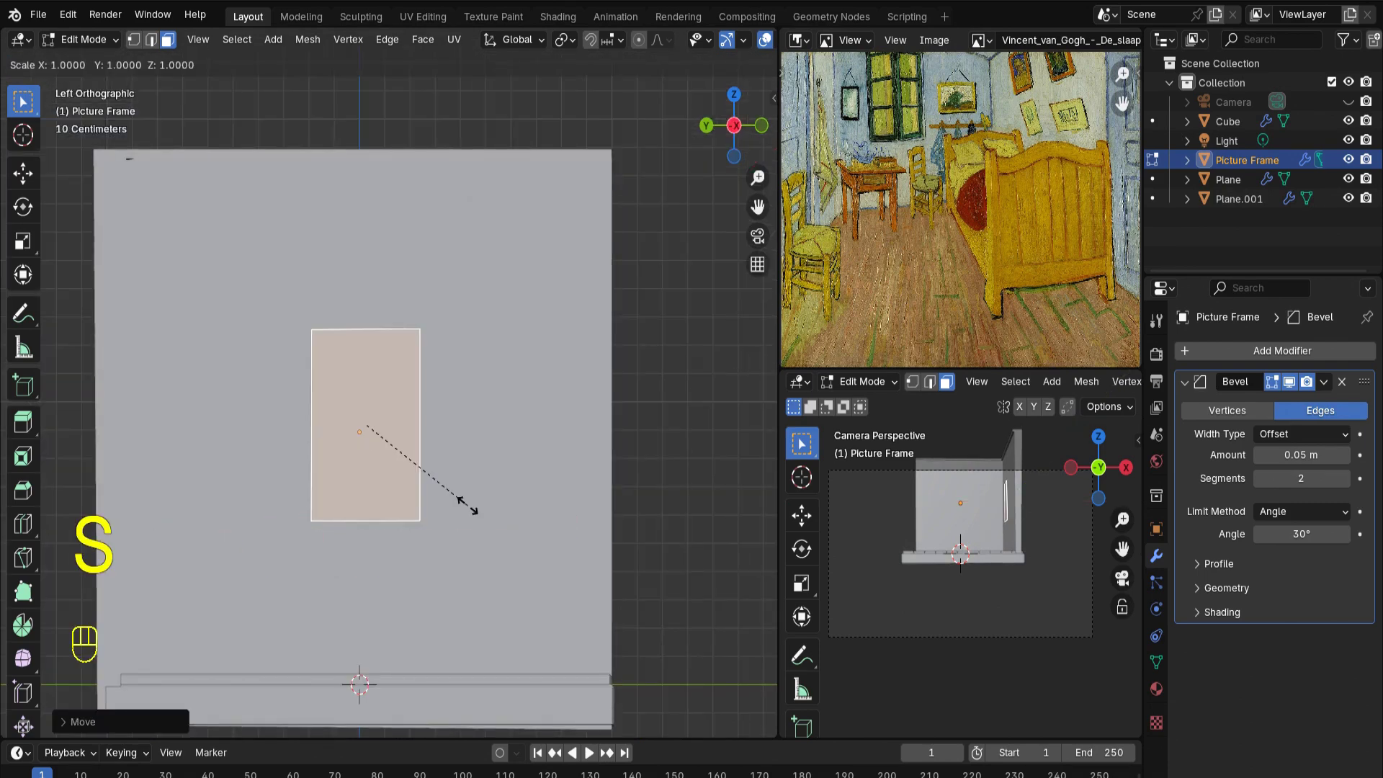
pyautogui.press('z')
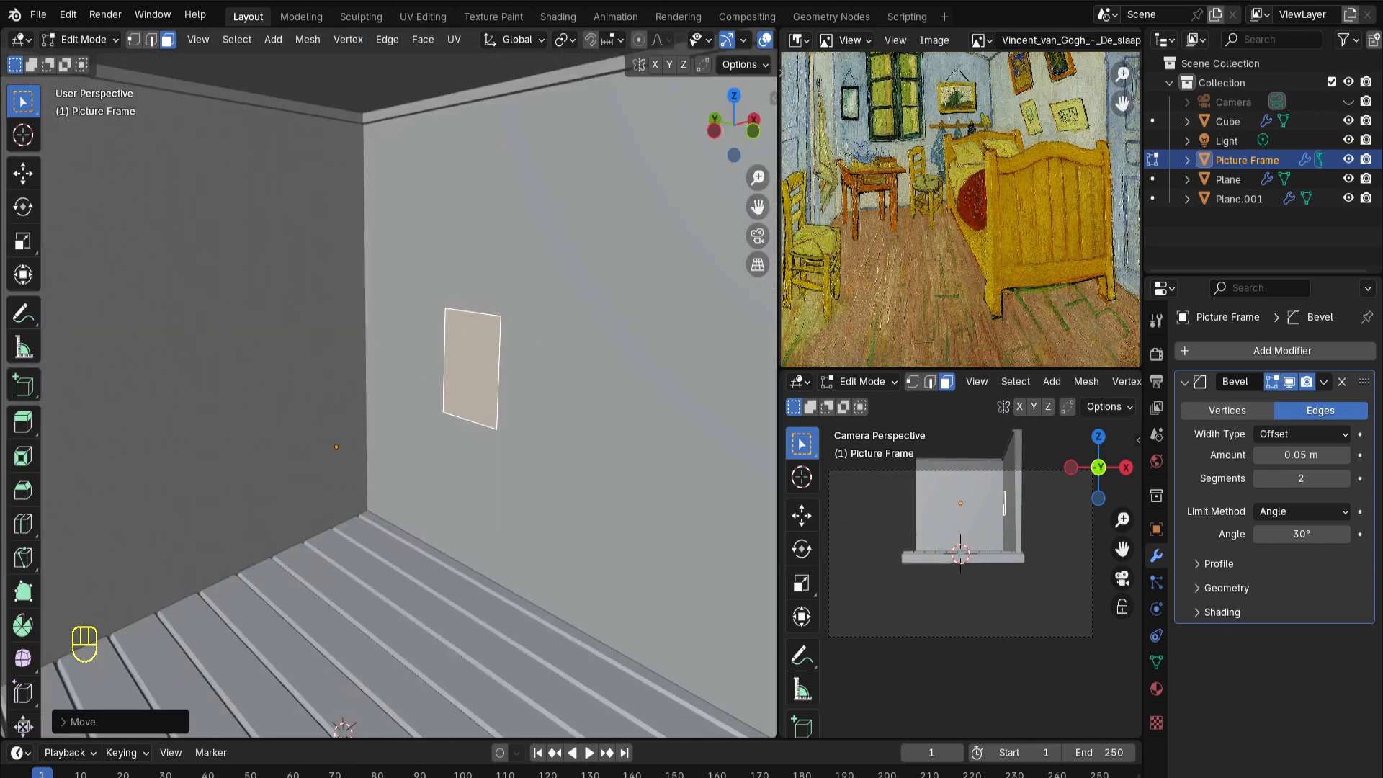
# Extrude the picture frame face about 0.13 m out from the wall and set its Bevel modifier amount to 0.025 m
pyautogui.press('e')
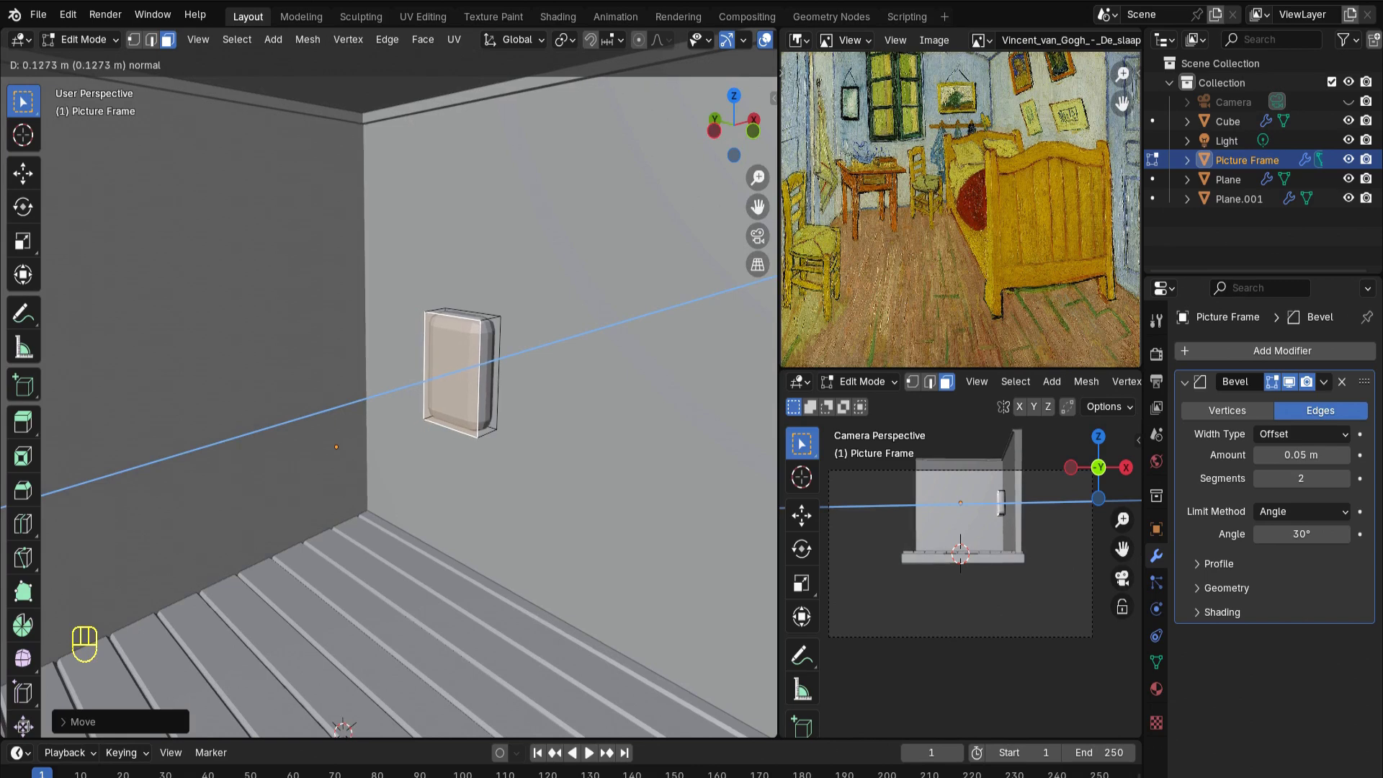
pyautogui.click(504, 356)
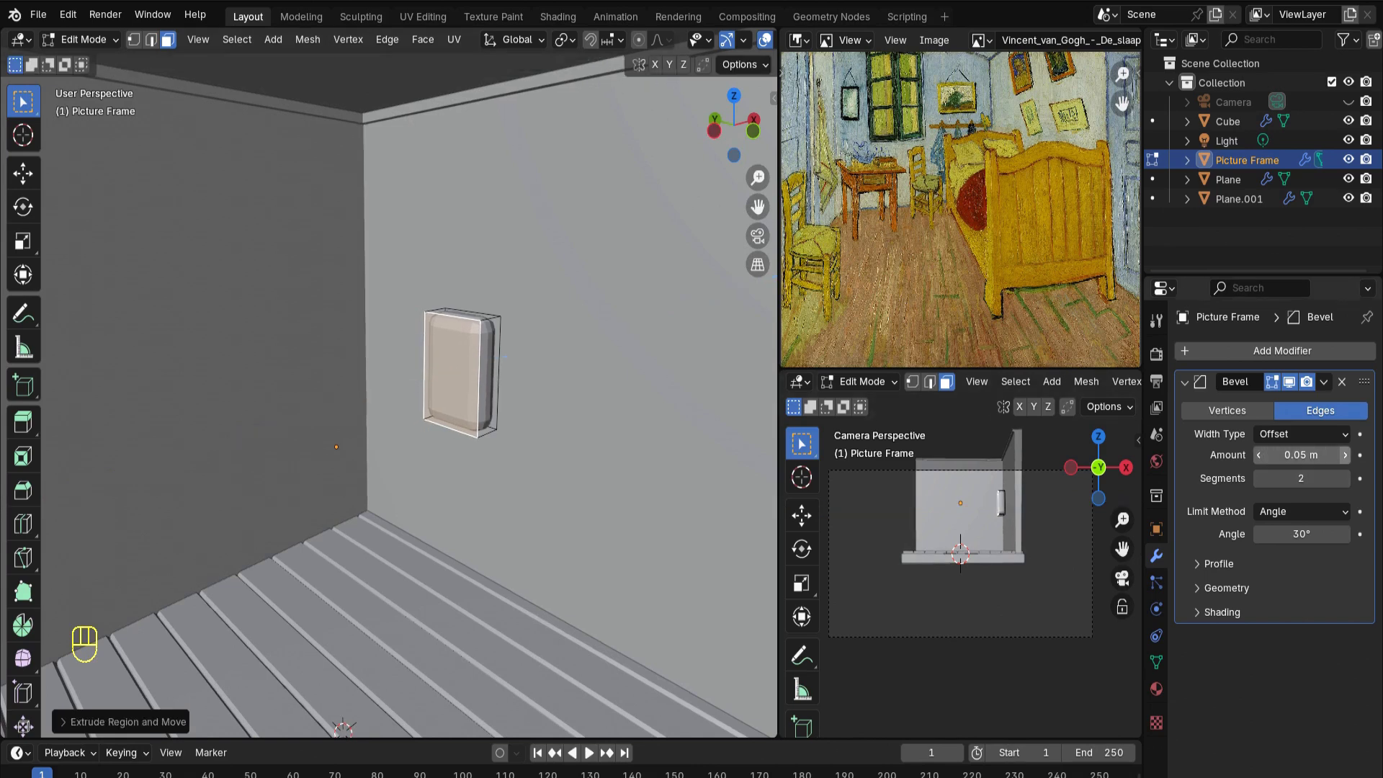
pyautogui.click(1344, 456)
pyautogui.click(1345, 455)
pyautogui.moveTo(1302, 455); pyautogui.dragTo(1289, 455)
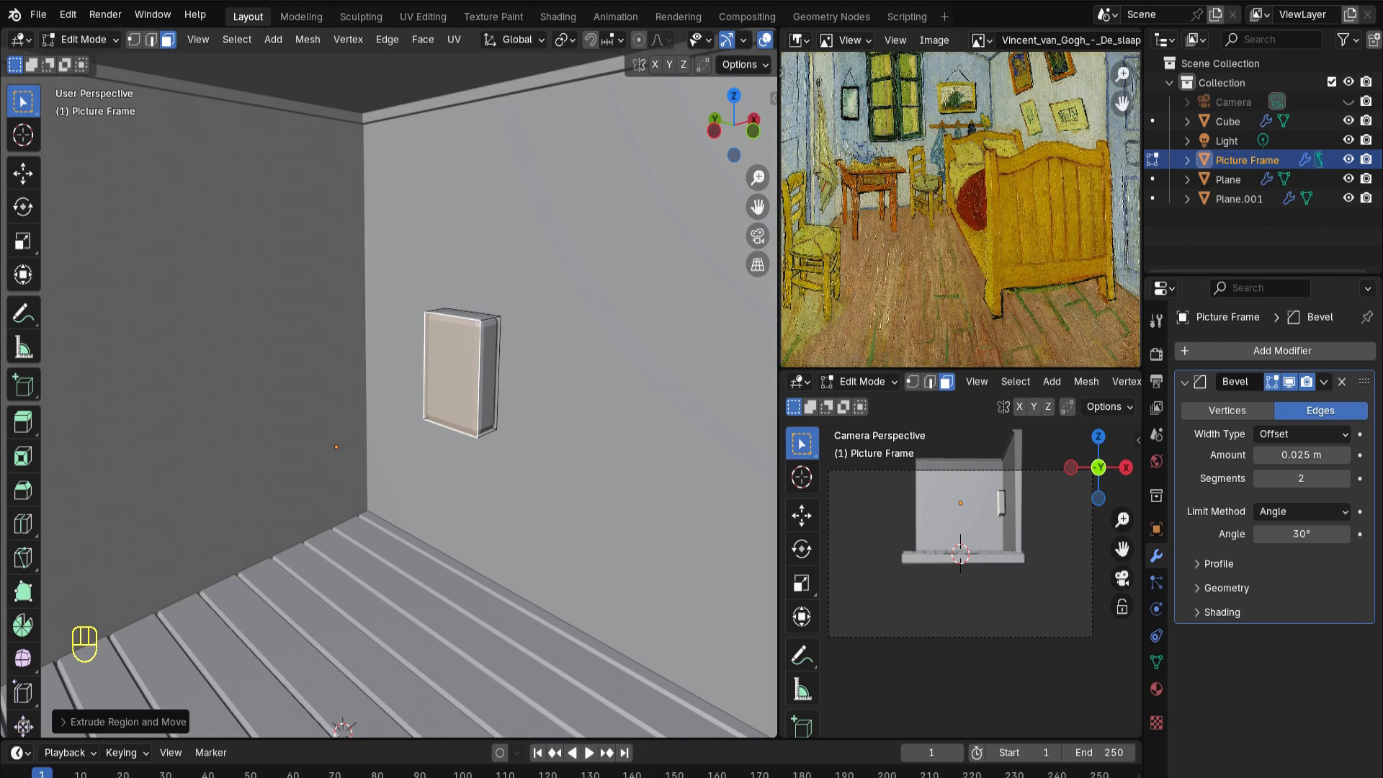
# Inset the picture frame's front face by about 0.029 m and extrude it about 0.05 m inward along X
pyautogui.press('i')
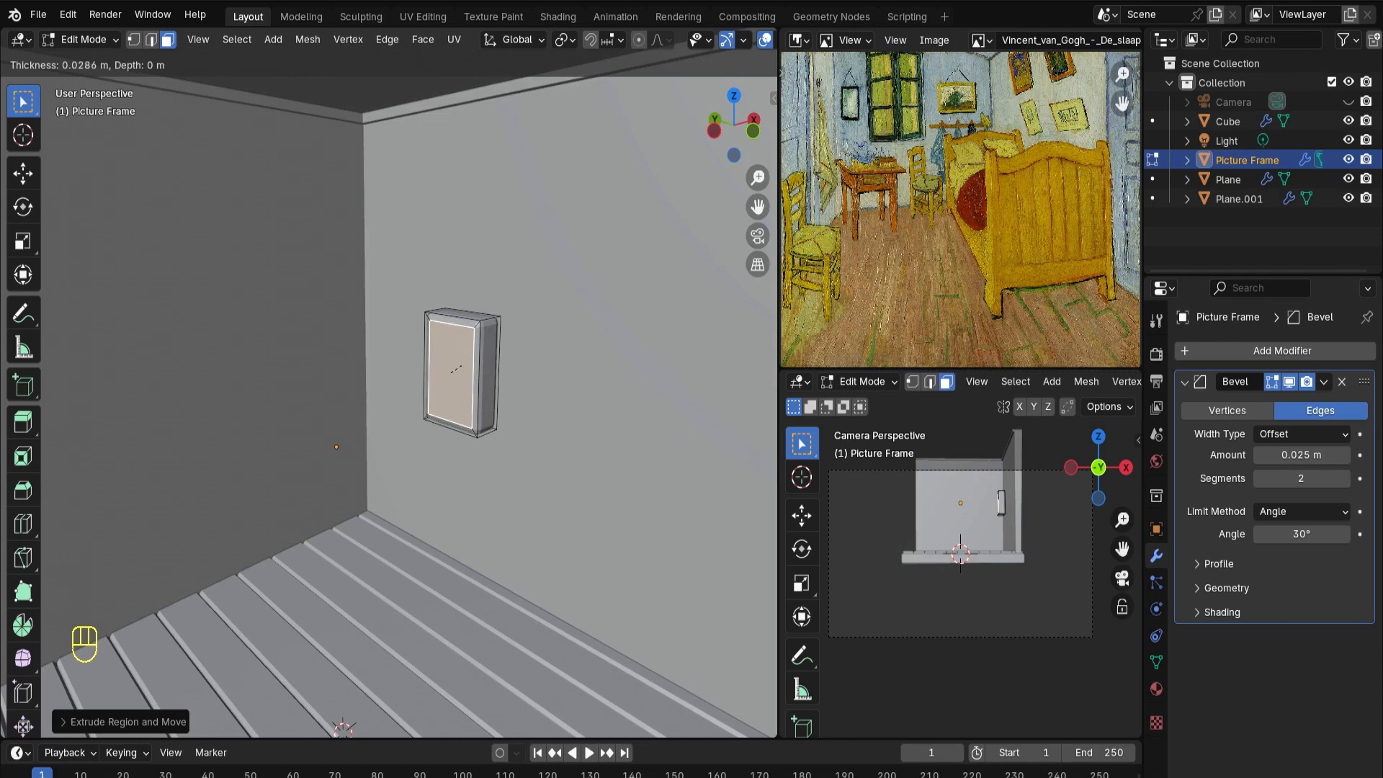
pyautogui.click(459, 366)
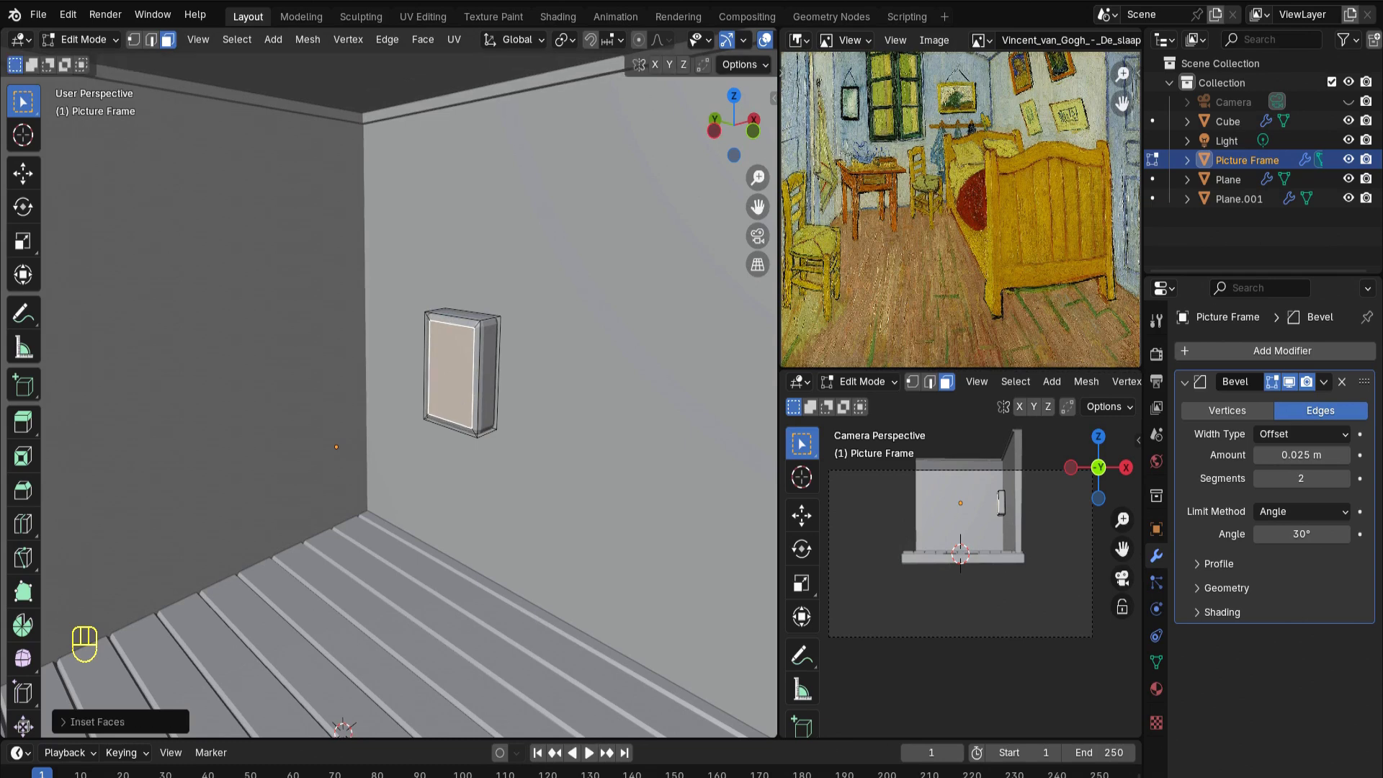
pyautogui.press('e')
pyautogui.press('x')
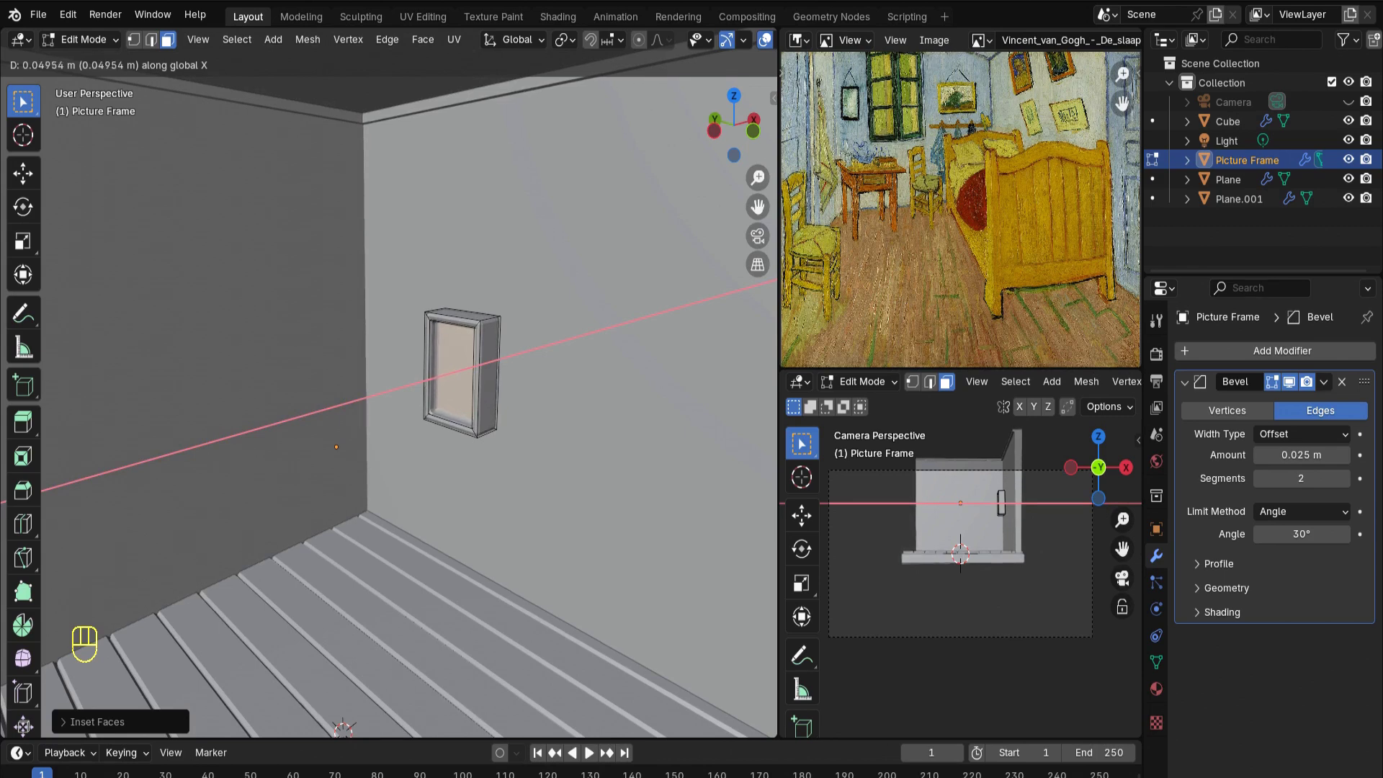
pyautogui.press('Return')
pyautogui.press('Tab')
pyautogui.press('s')
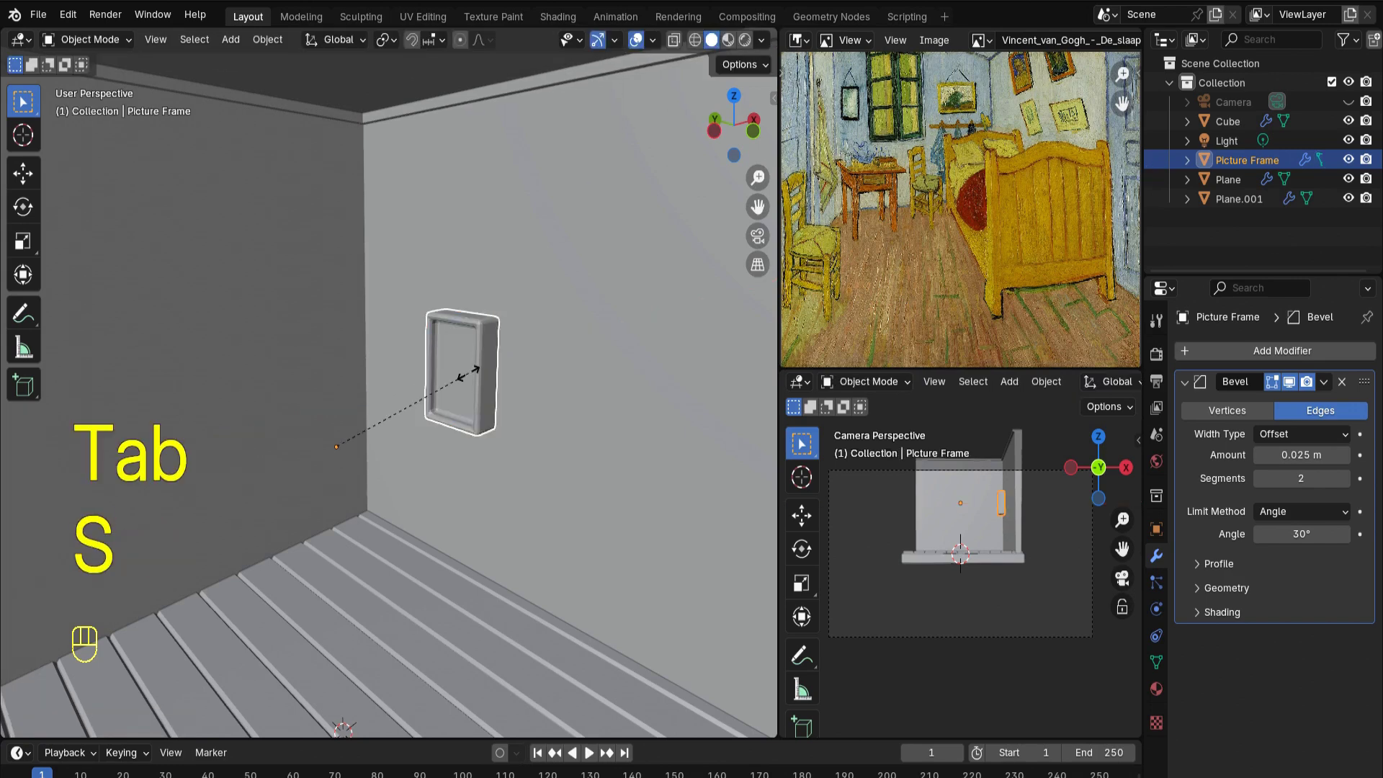
pyautogui.press('x')
pyautogui.rightClick(434, 386)
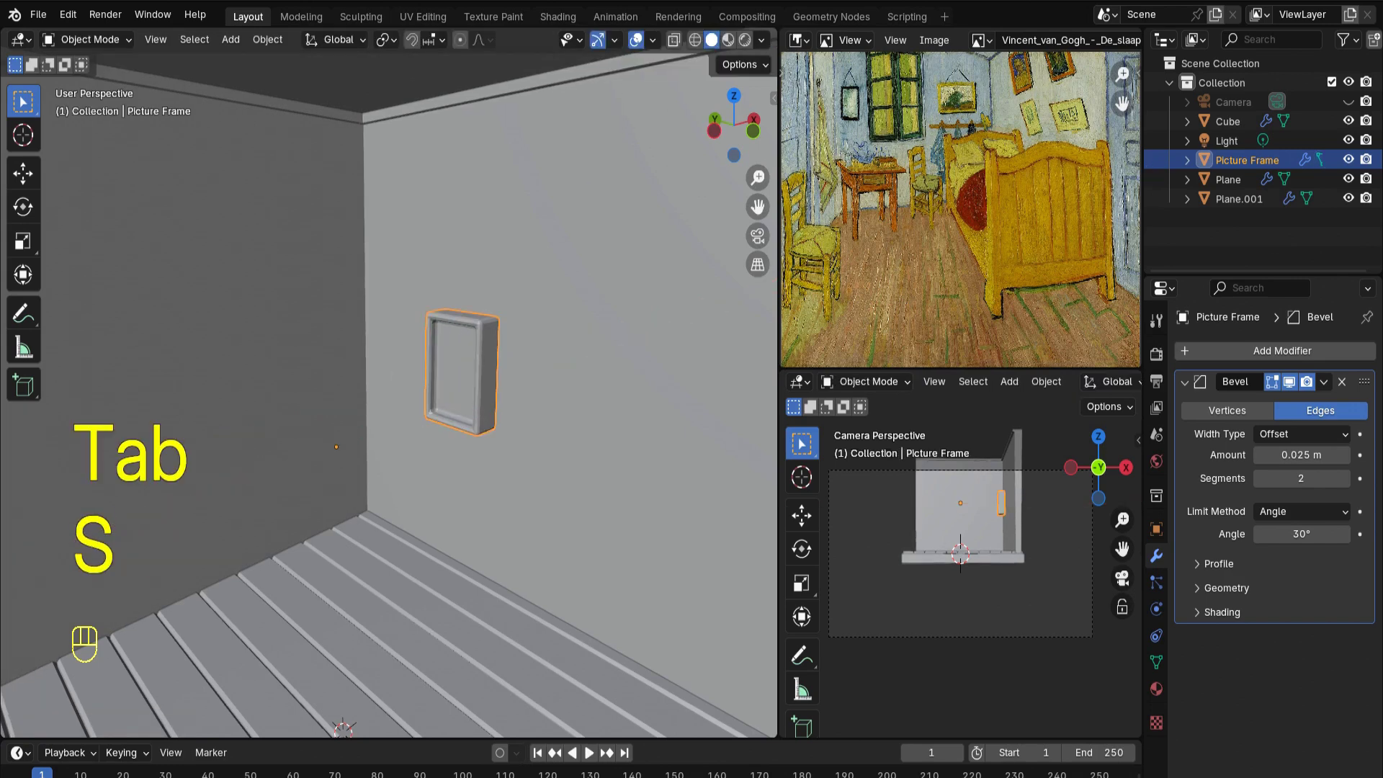
# Set the picture frame's origin to its geometry so it scales about its own center
pyautogui.press('s')
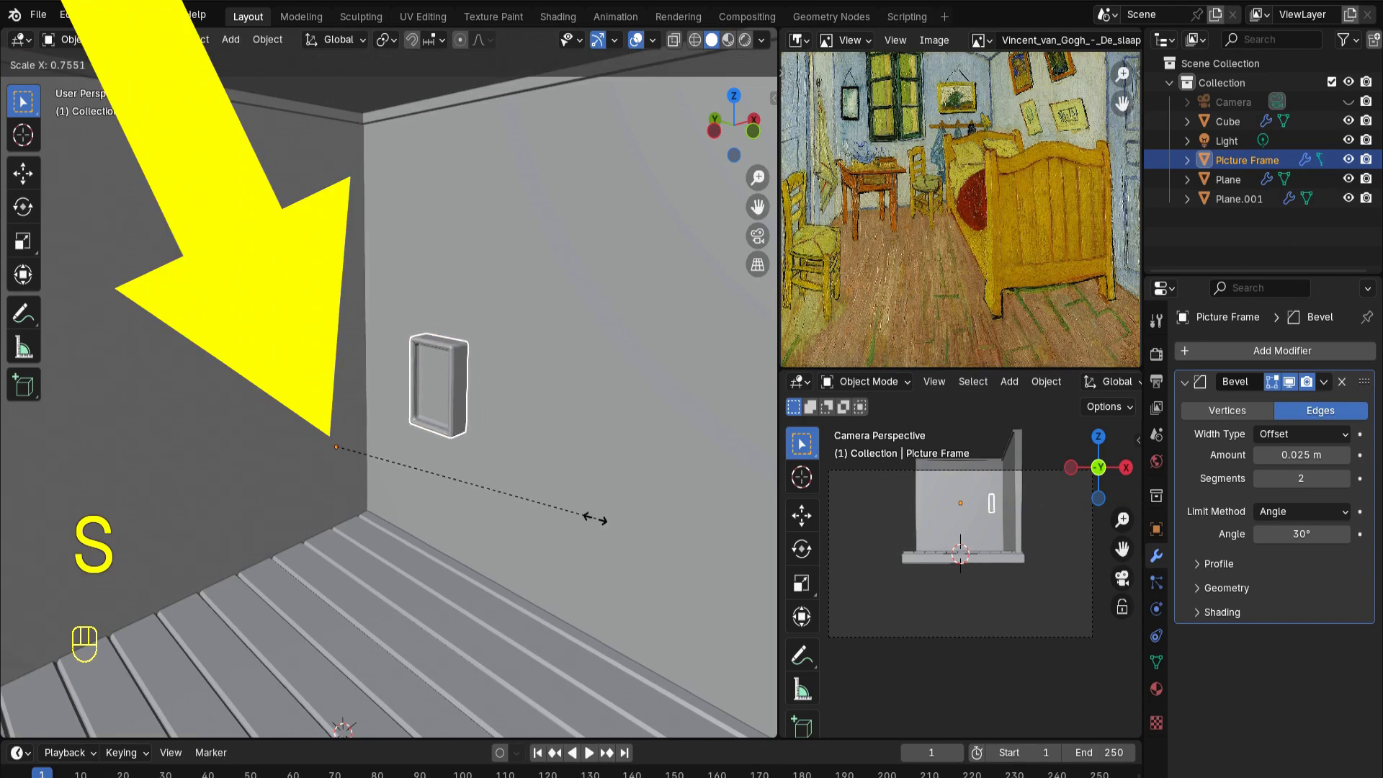
pyautogui.rightClick(510, 488)
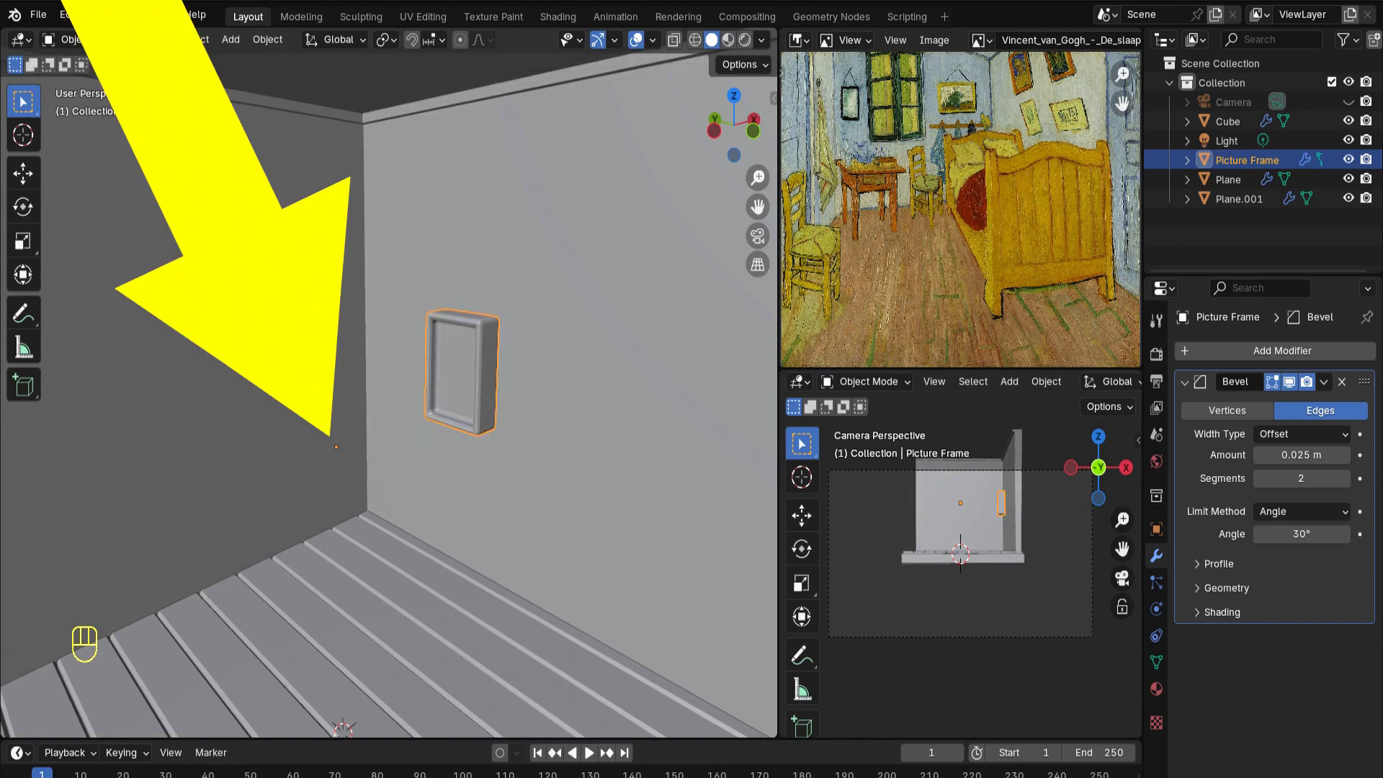
pyautogui.click(267, 39)
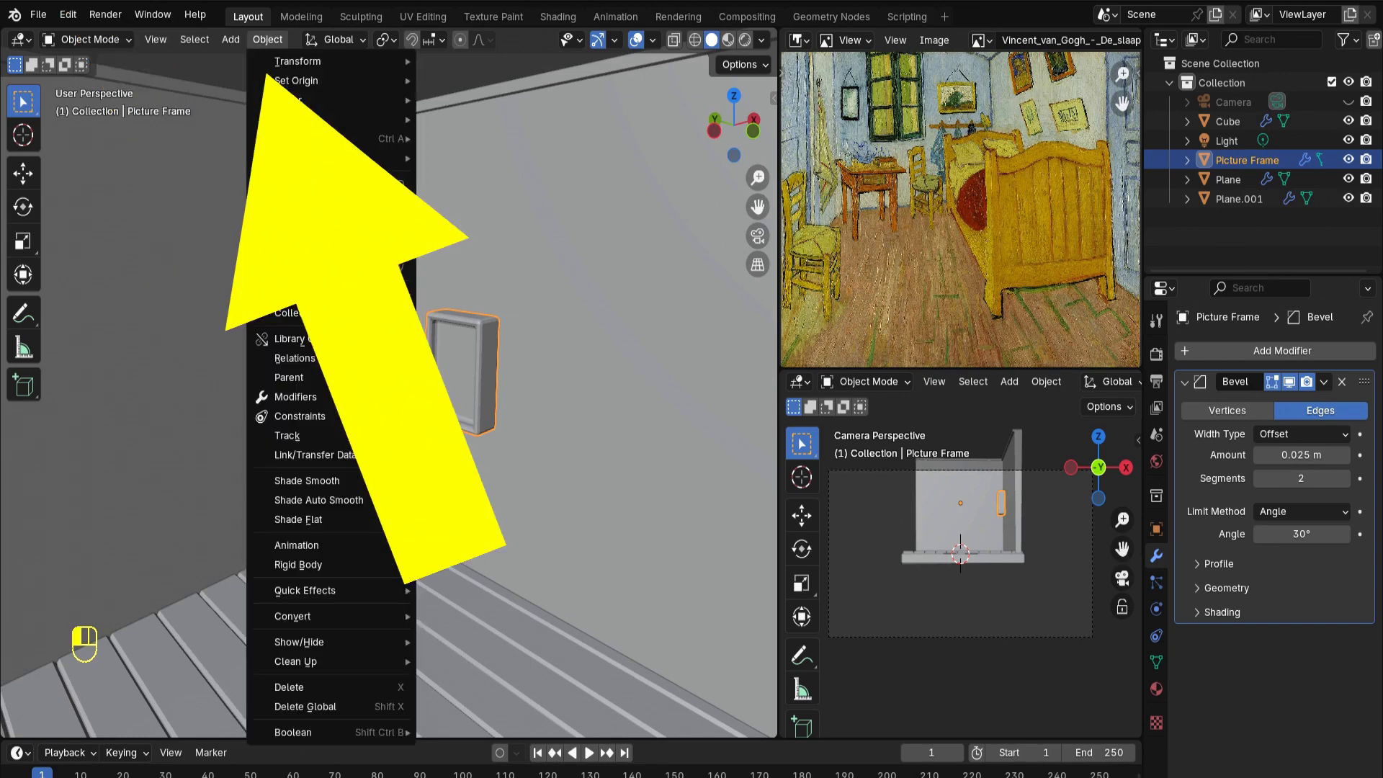
pyautogui.moveTo(310, 81)
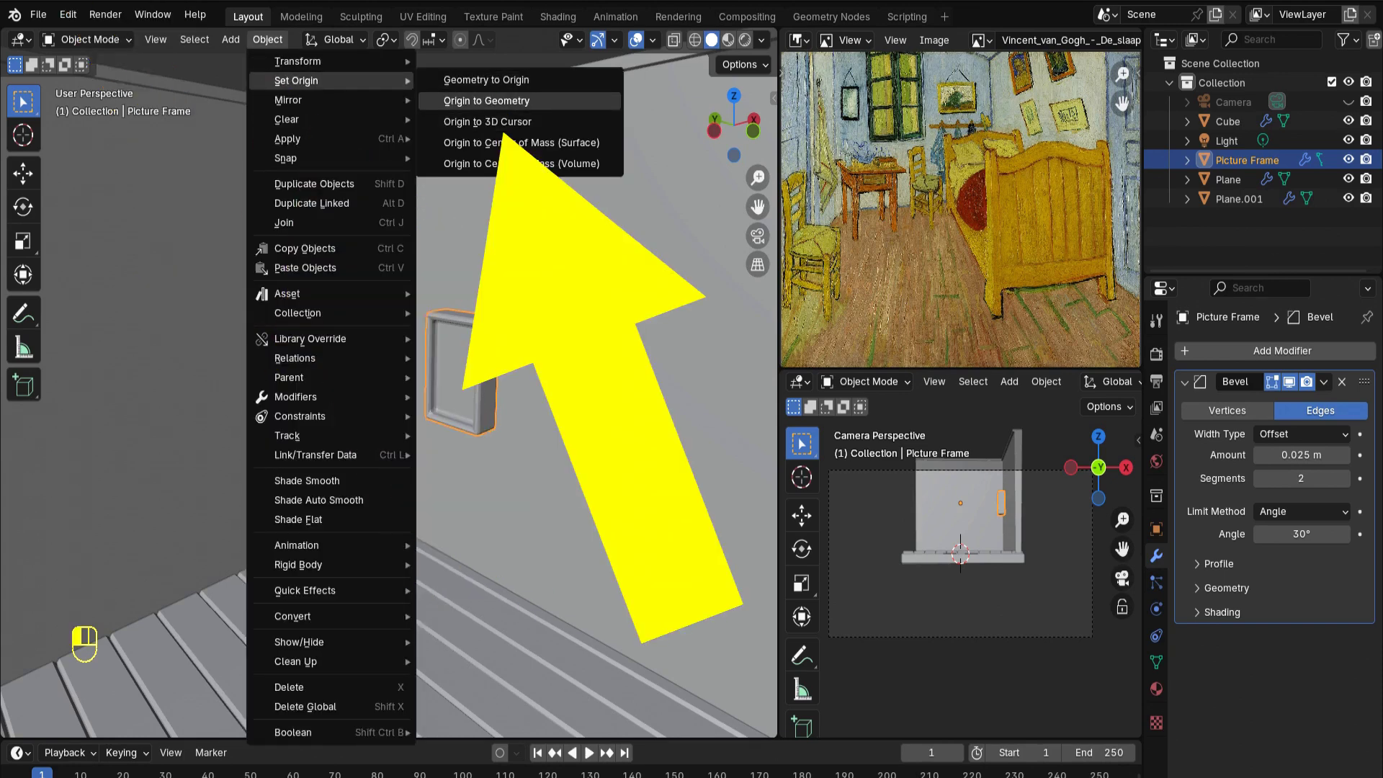
pyautogui.click(486, 101)
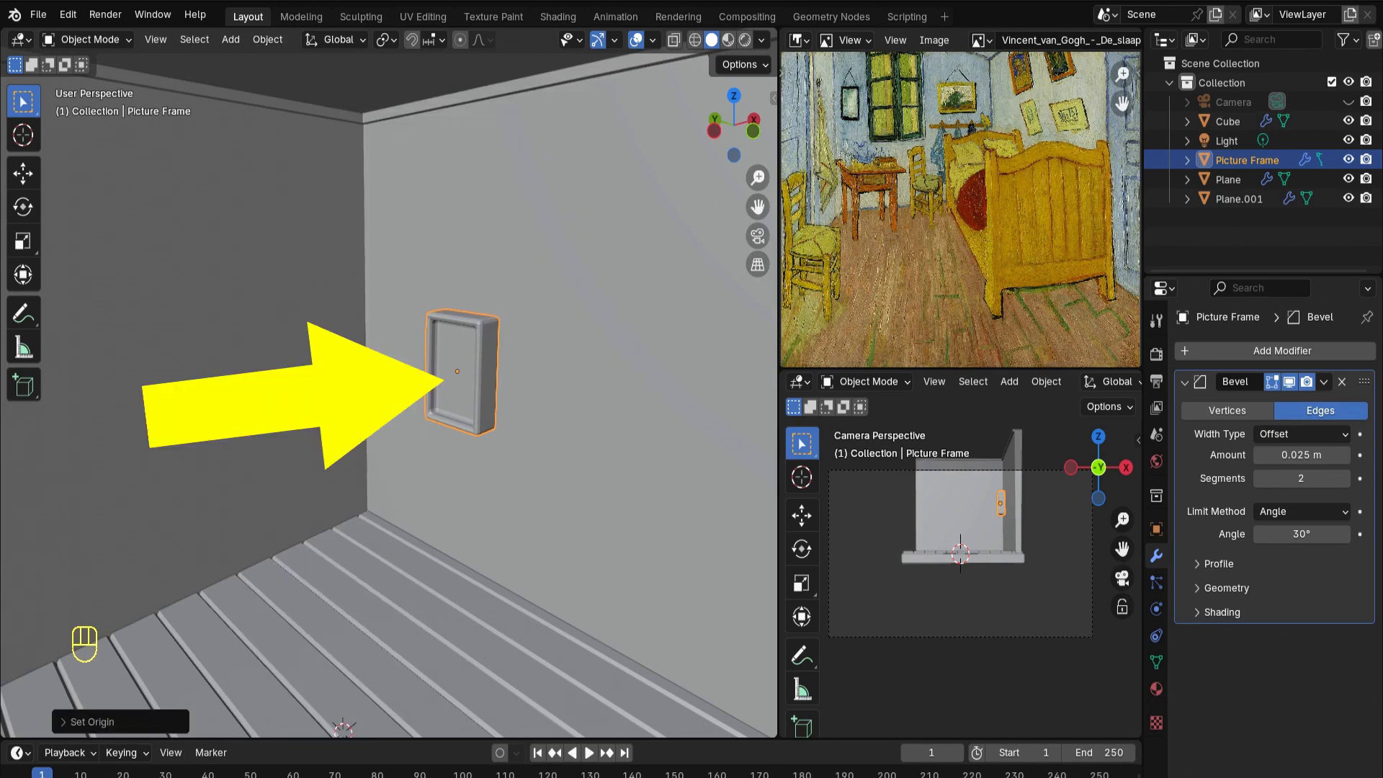
# Flatten the picture frame along X to about 0.29 of its depth and move it about 0.13 m along X toward the wall
pyautogui.press('s')
pyautogui.press('x')
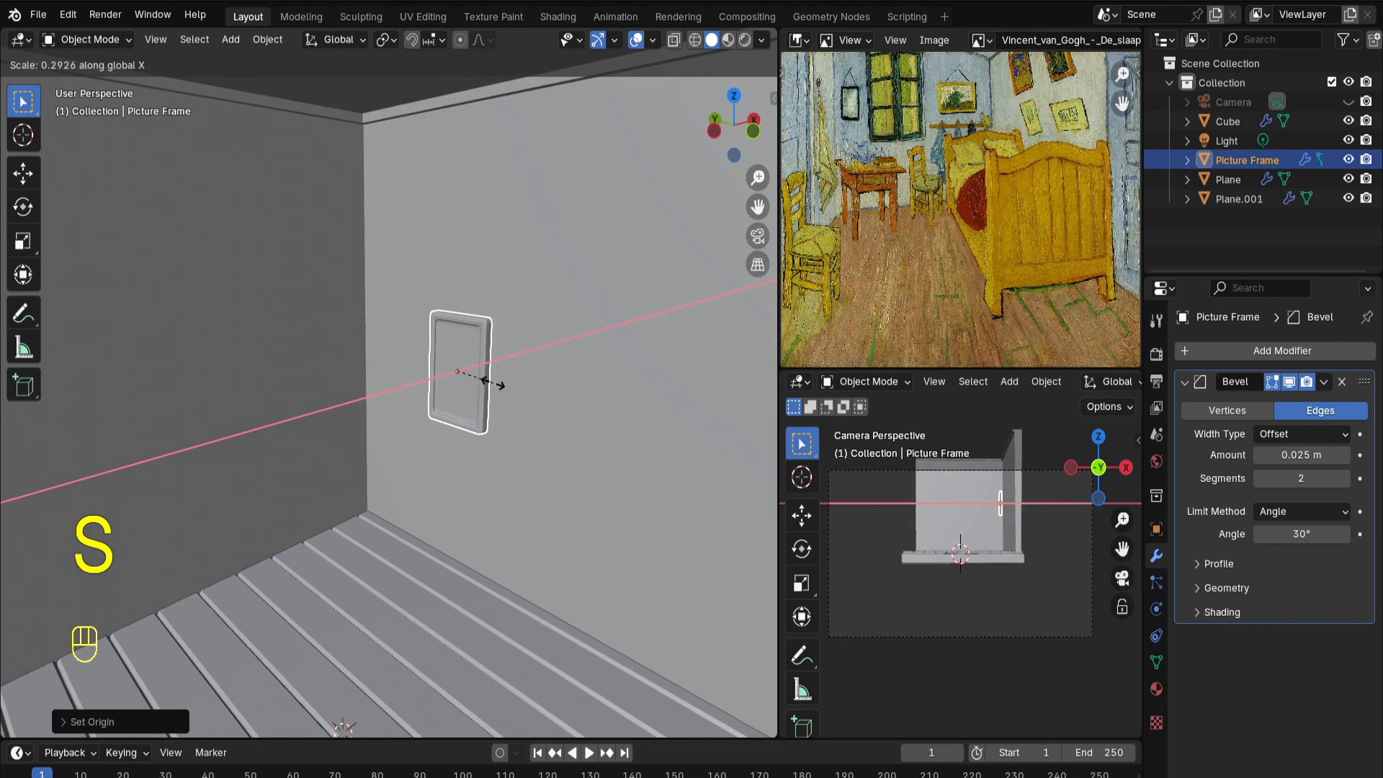
pyautogui.click(488, 382)
pyautogui.press('g')
pyautogui.press('x')
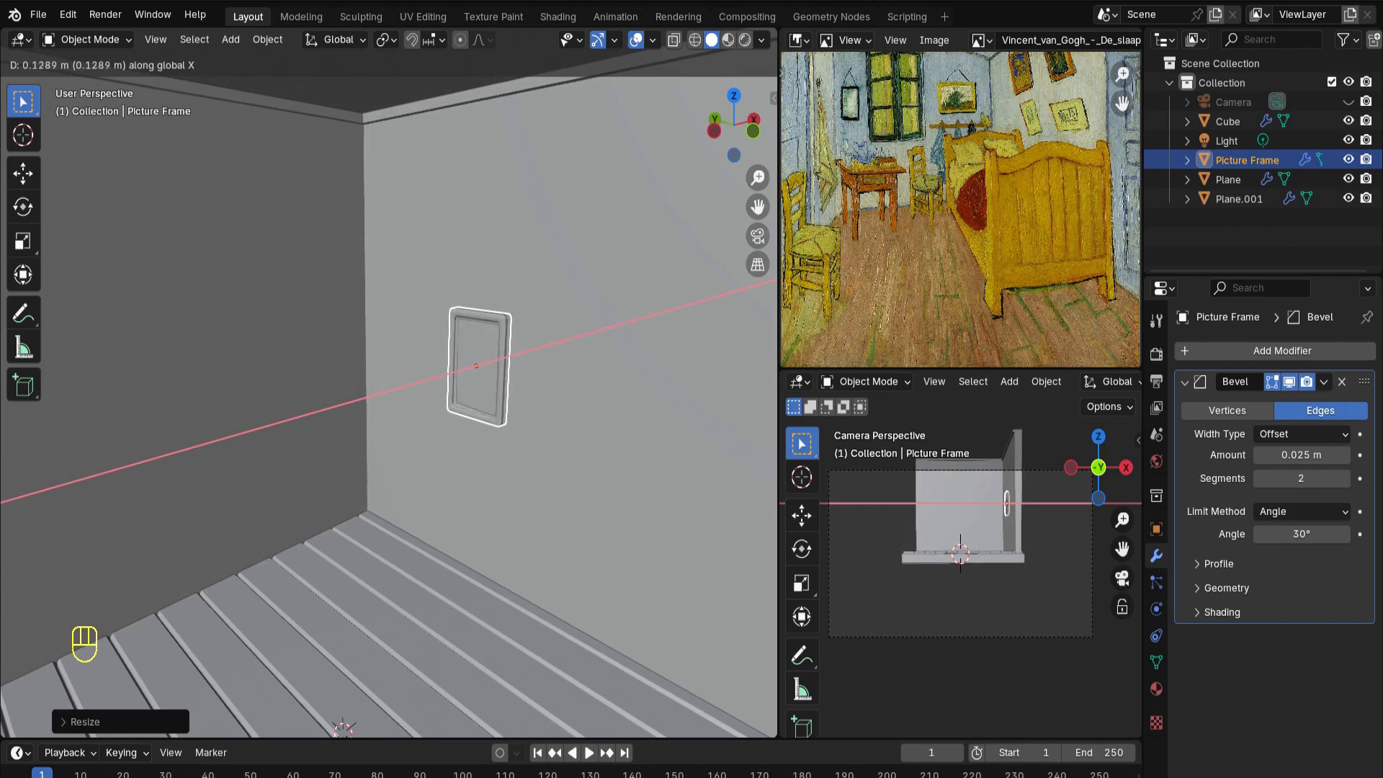
# Duplicate the whole frame mesh in Edit Mode, rotate the copy 90° about X and move it about -0.5 m along Y beside the original
pyautogui.press('a')
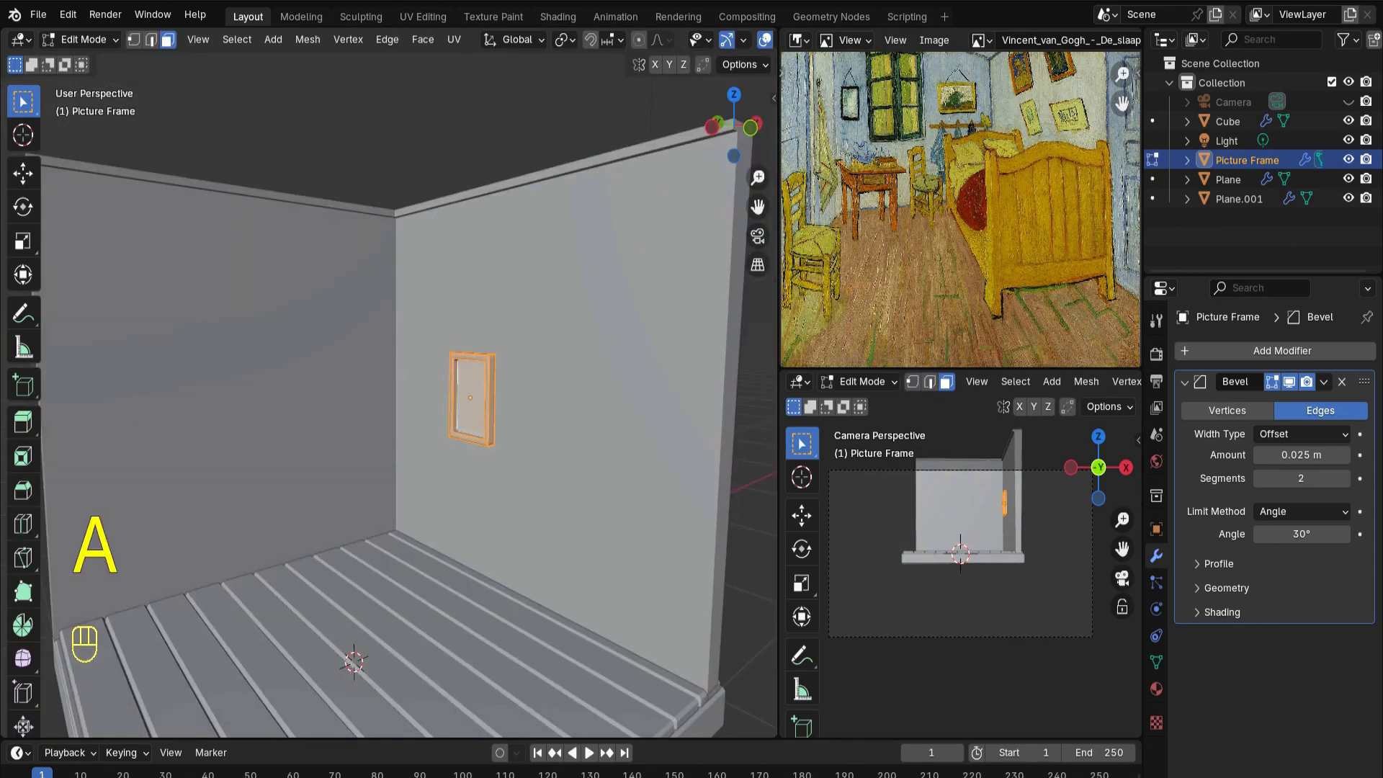
pyautogui.hotkey('shift', 'd')
pyautogui.press('r')
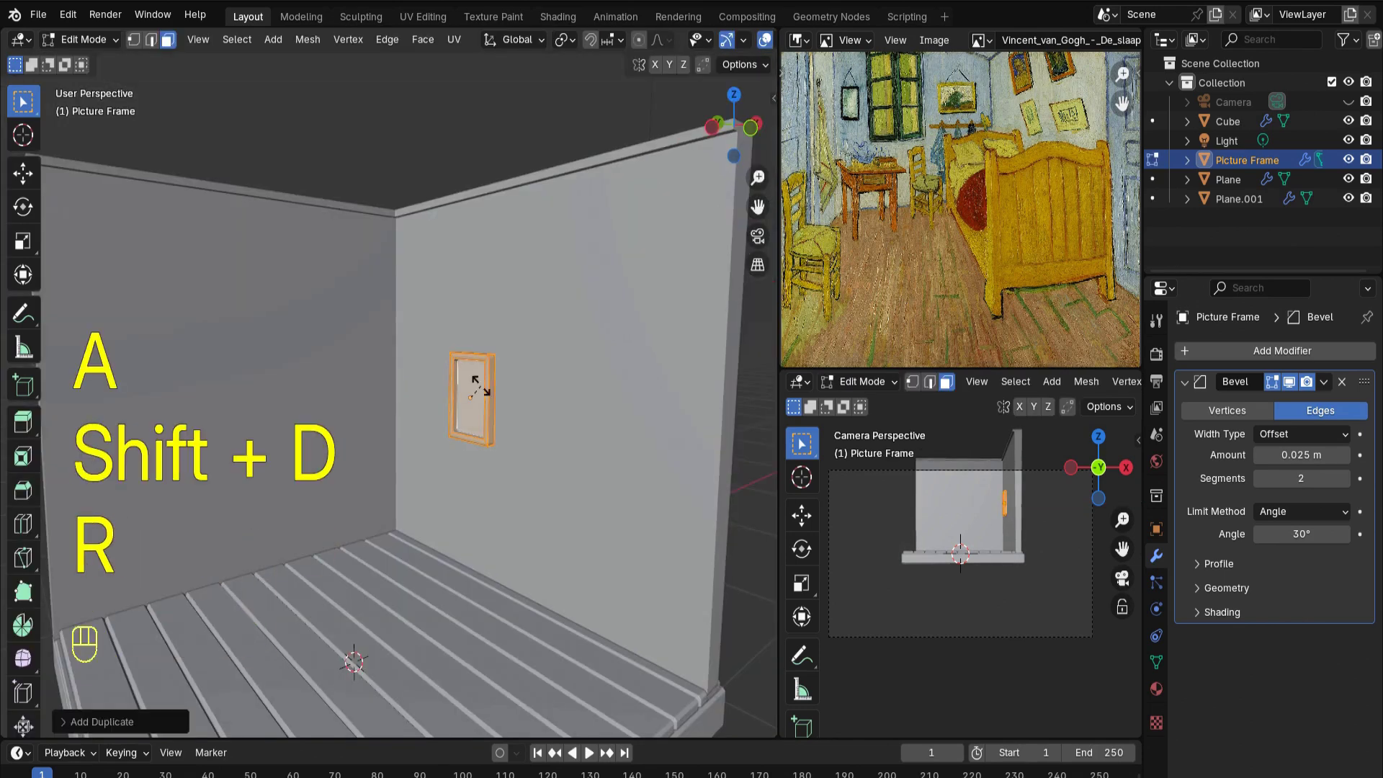
pyautogui.write('x')
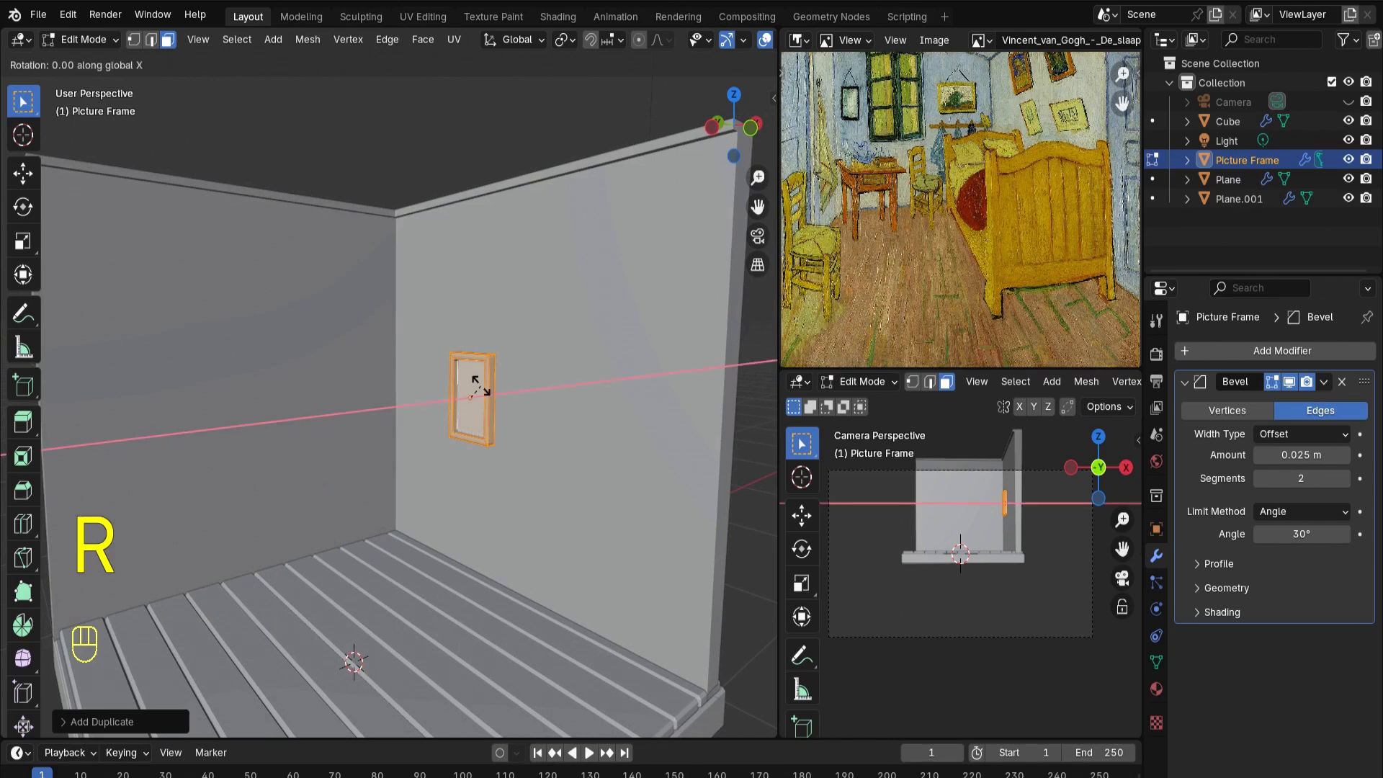
pyautogui.write('90')
pyautogui.press('Return')
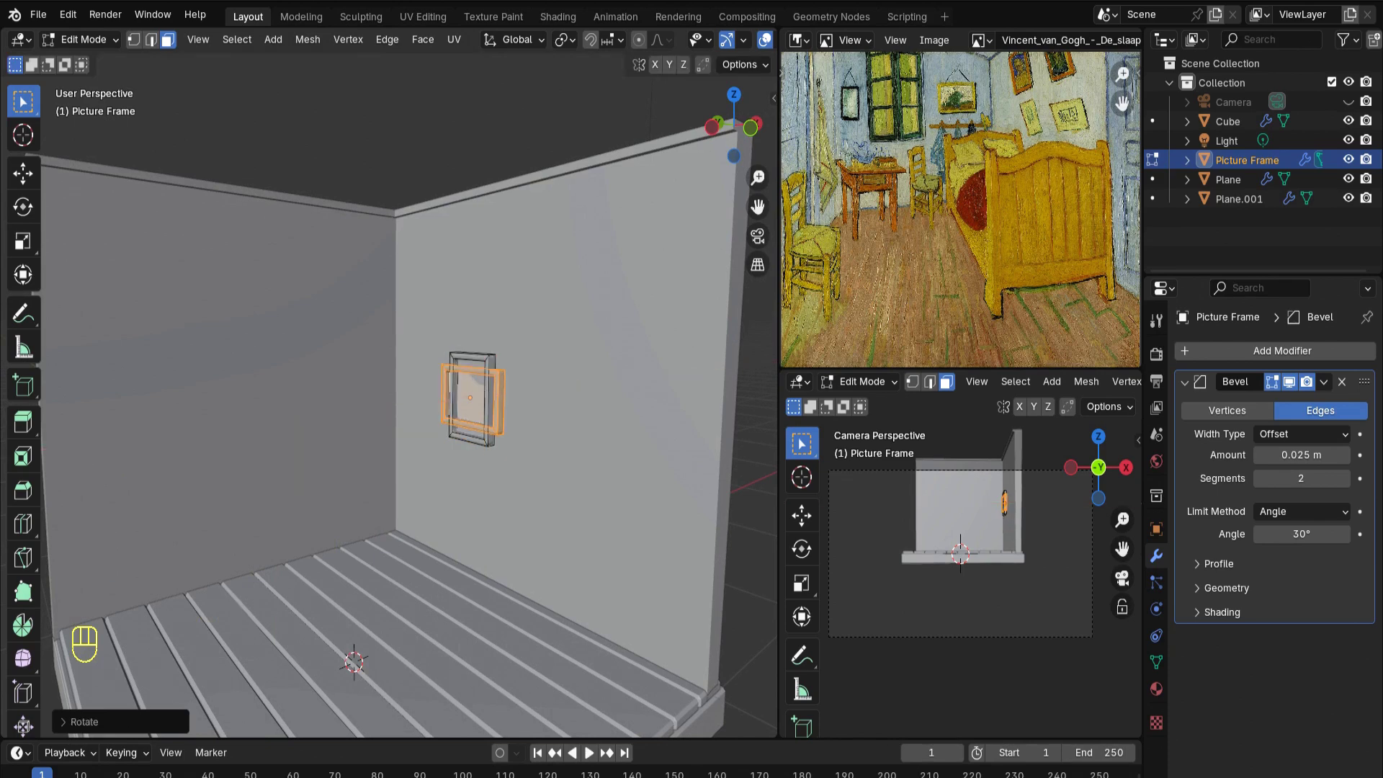
pyautogui.press('g')
pyautogui.press('y')
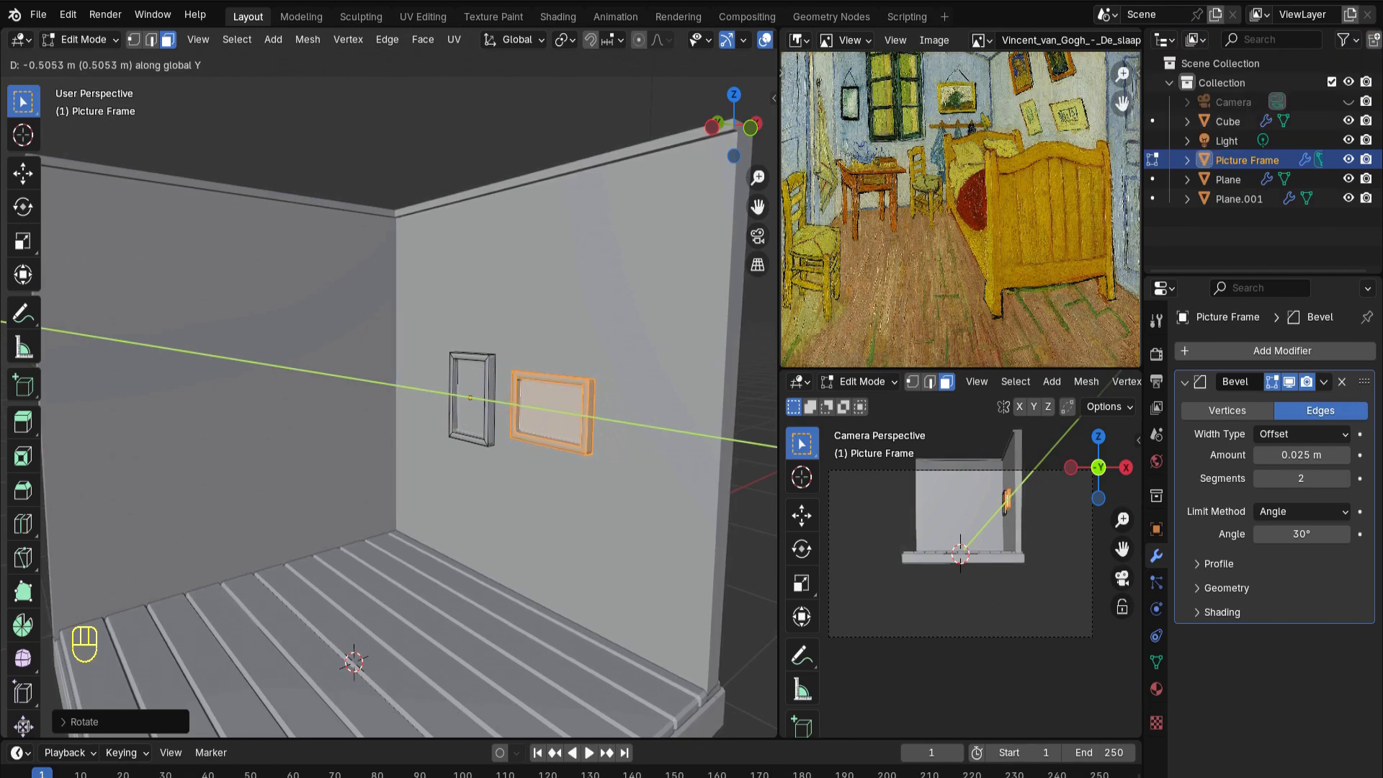
pyautogui.press('Return')
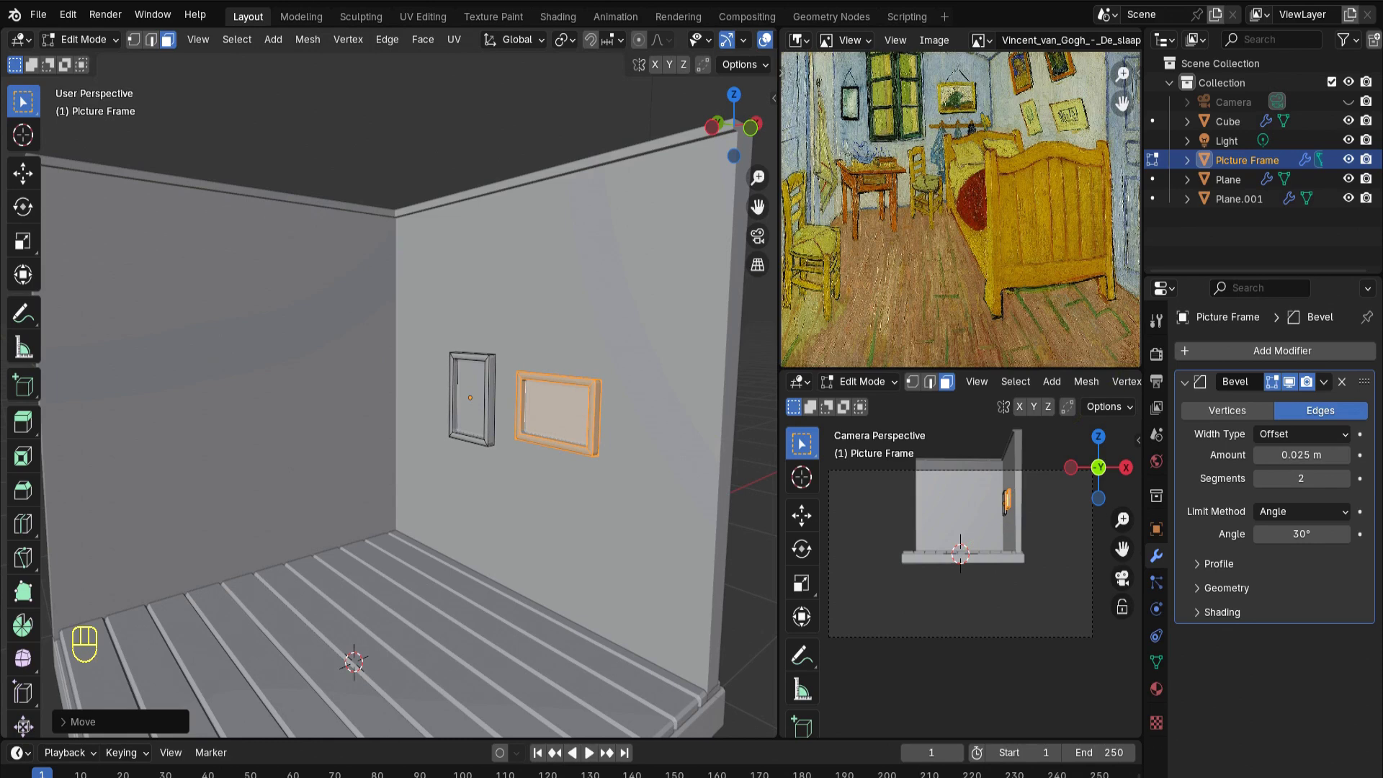
# Duplicate the landscape frame, raise the copy along Z above it and rotate the copy 90° about X into an upright frame
pyautogui.hotkey('shift', 'd')
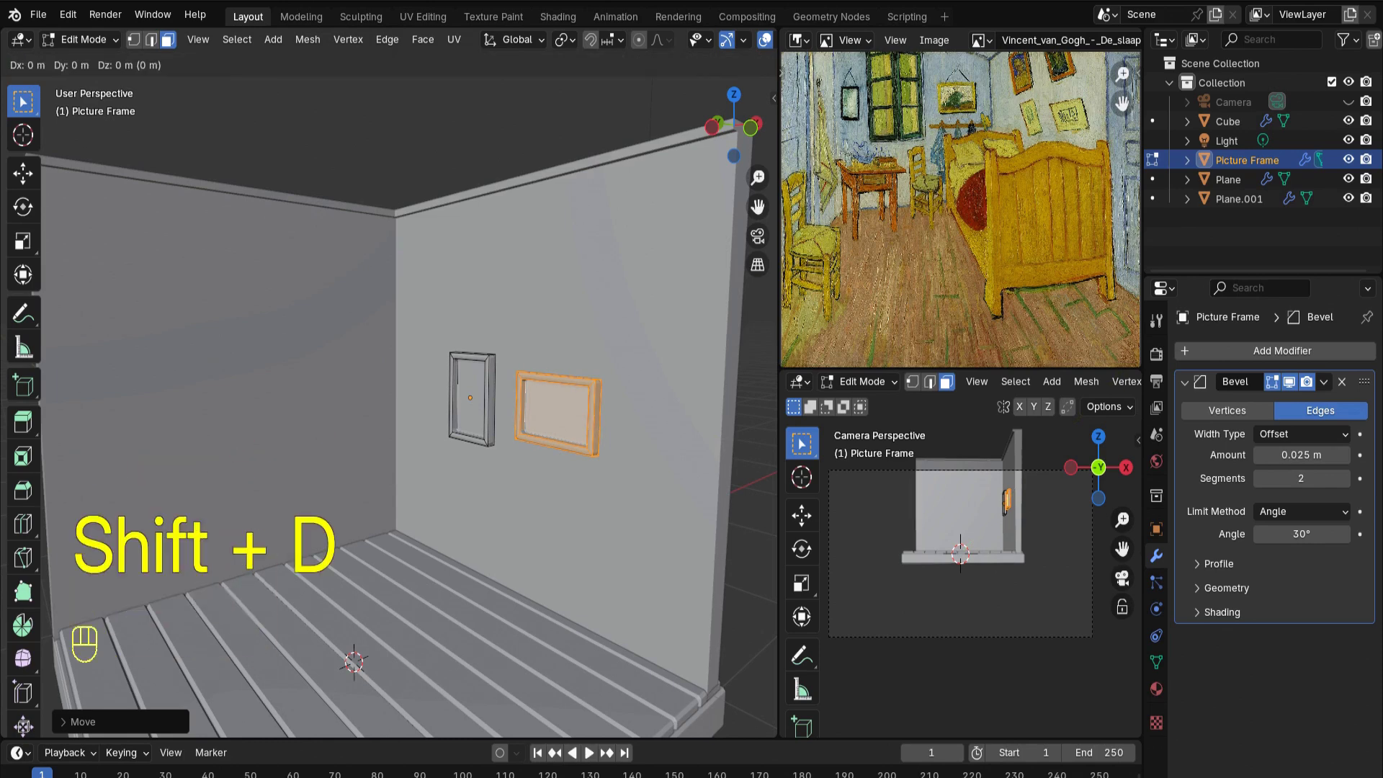
pyautogui.press('Escape')
pyautogui.press('g')
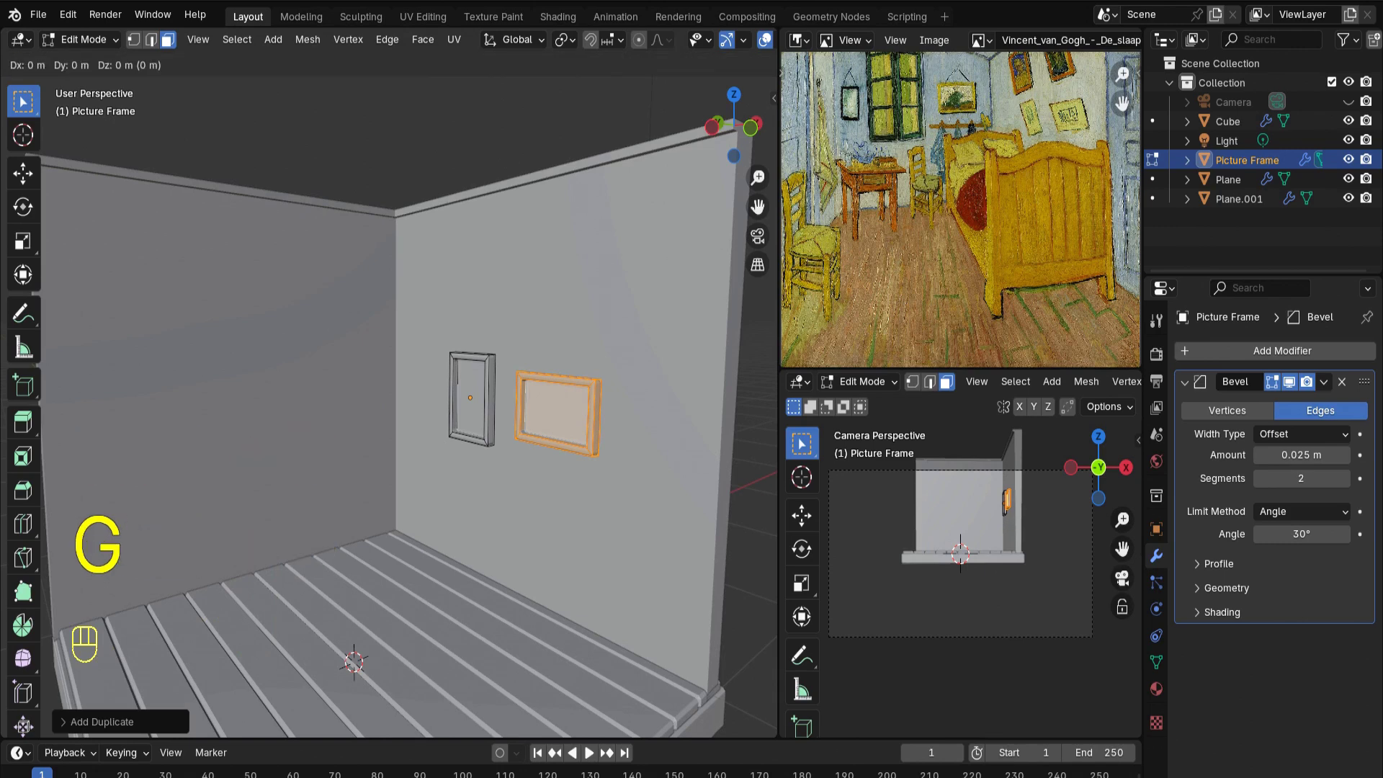
pyautogui.press('z')
pyautogui.click(669, 317)
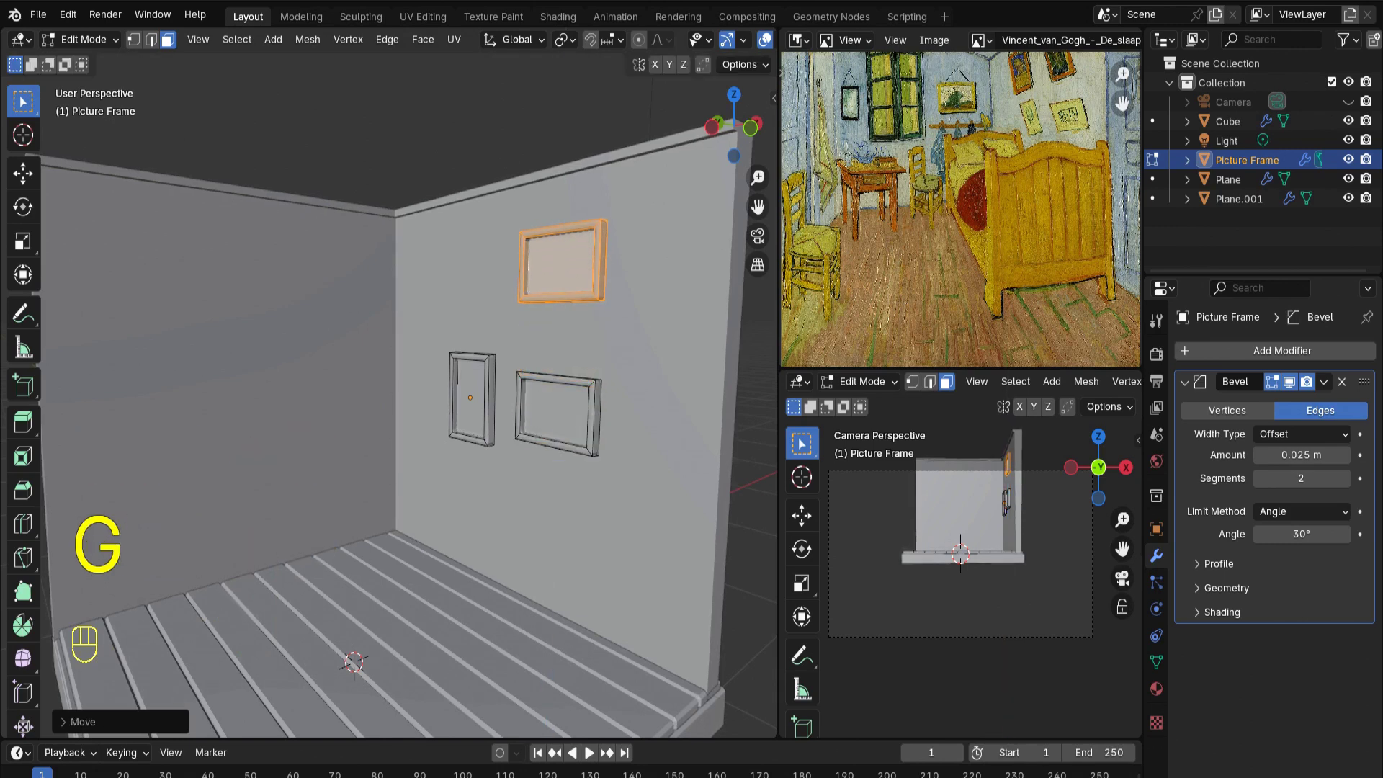
pyautogui.write('rx90')
pyautogui.press('Return')
# Duplicate the upper upright frame and move the copy about 0.51 m along Y and about 0.1 m up along Z
pyautogui.hotkey('shift', 'd')
pyautogui.rightClick(672, 321)
pyautogui.press('g')
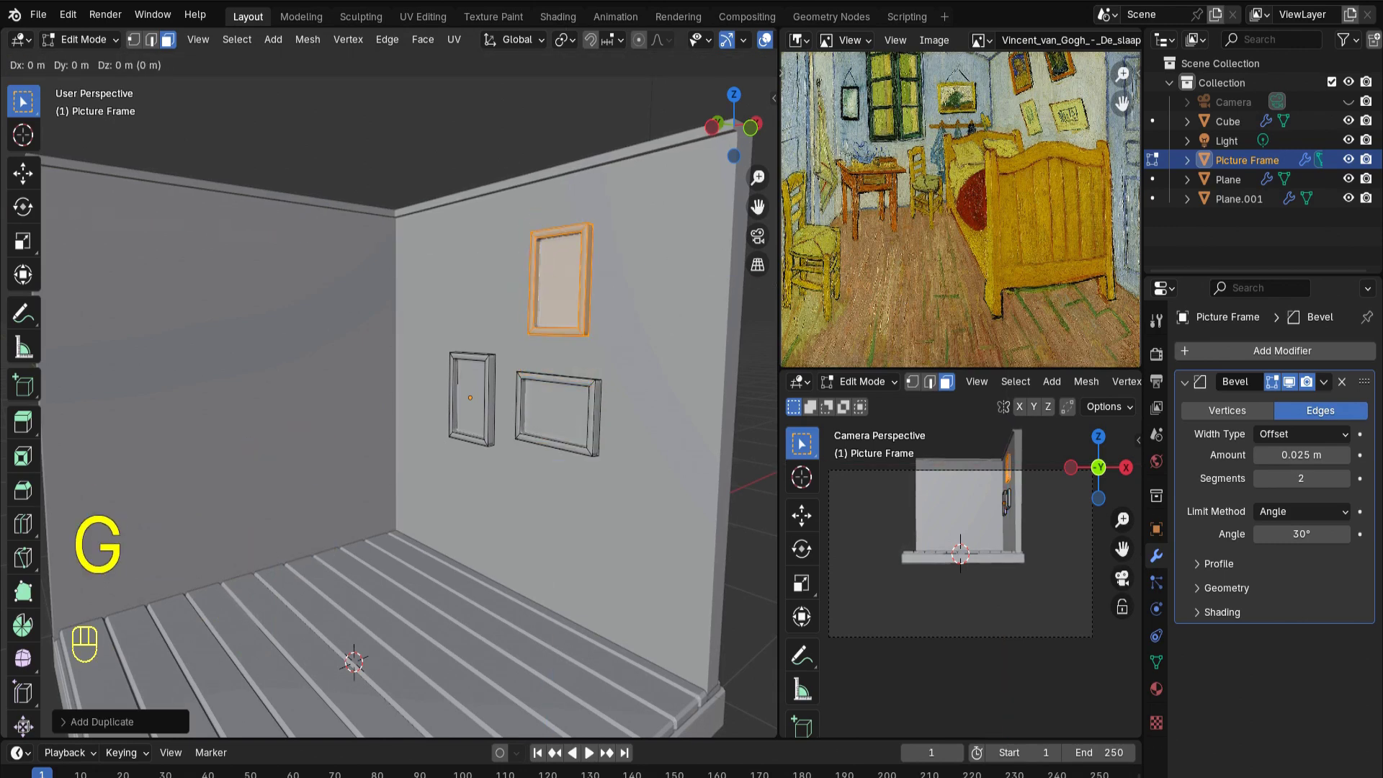
pyautogui.press('x')
pyautogui.press('y')
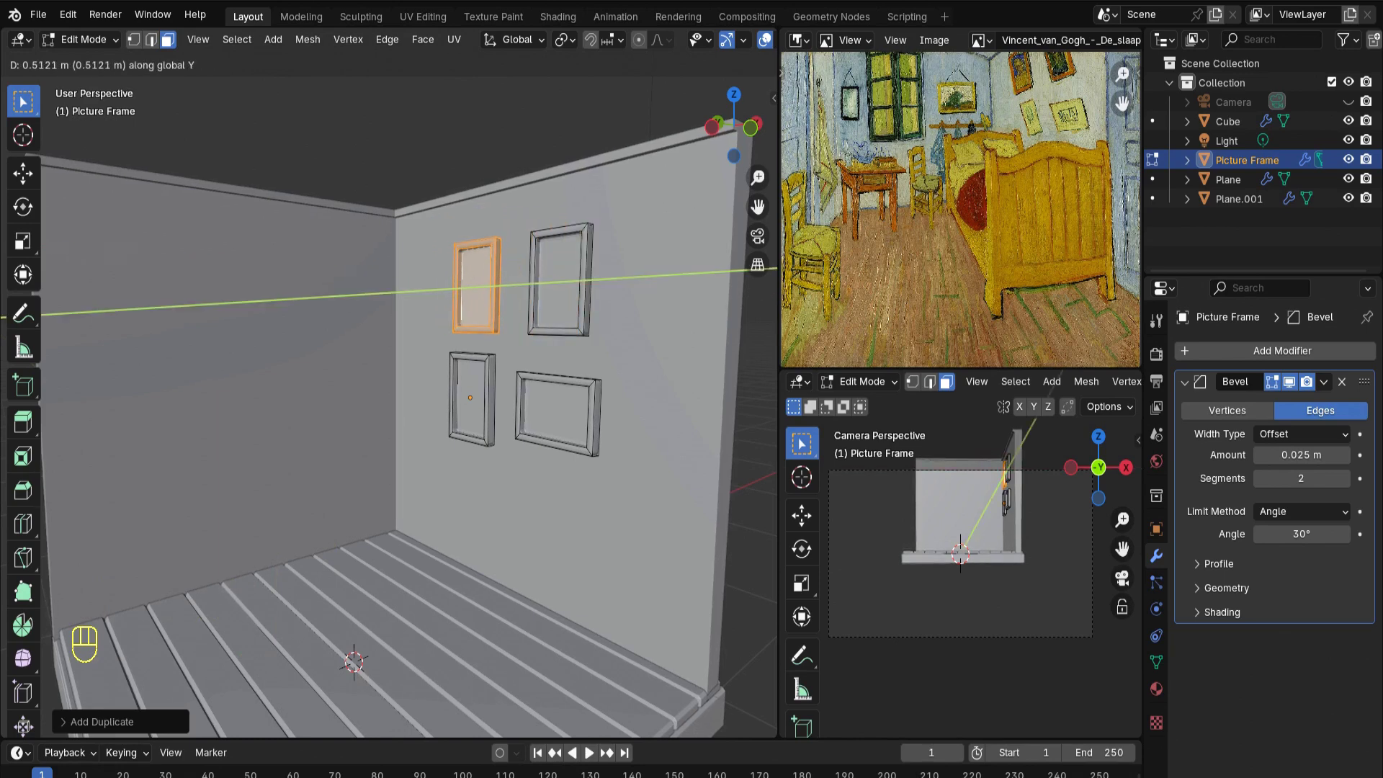
pyautogui.press('Return')
pyautogui.press('g')
pyautogui.press('z')
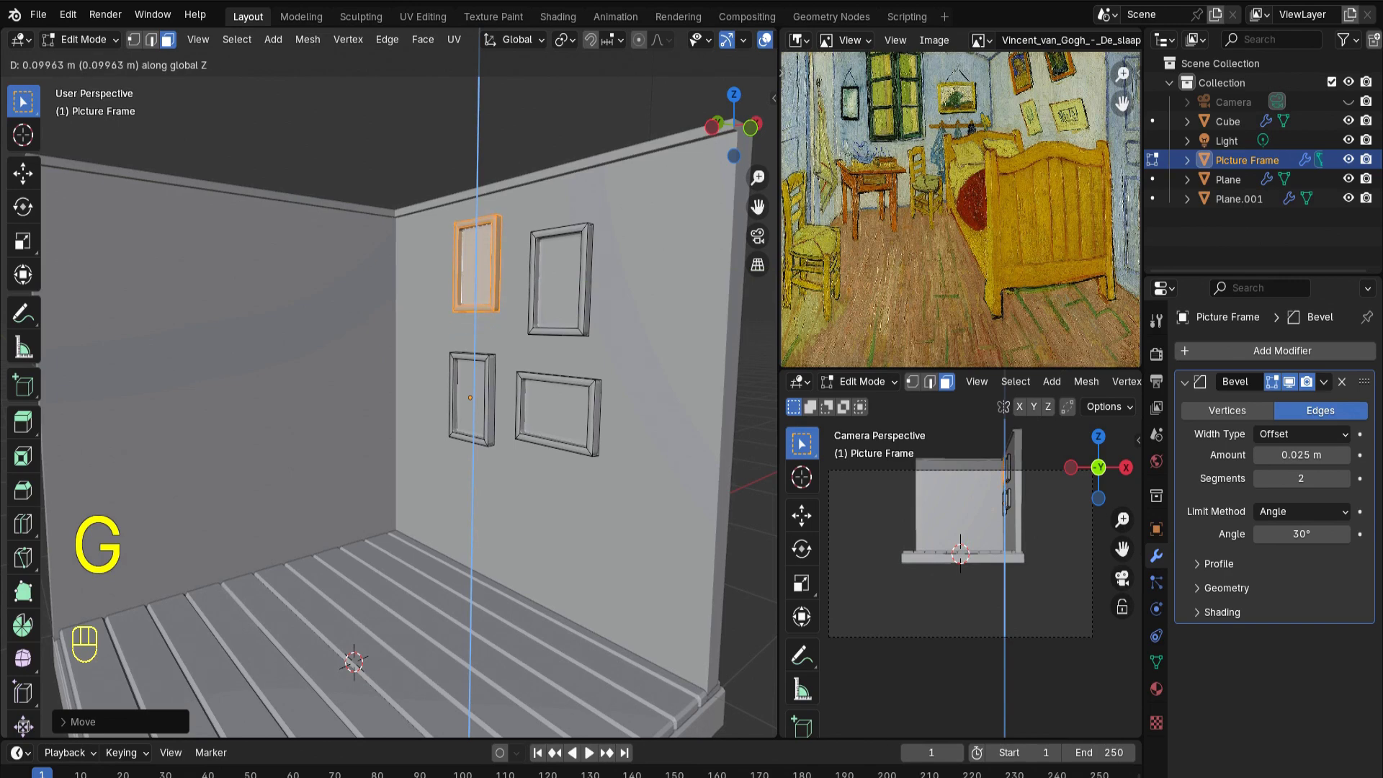
# Enlarge the new upper frame nearest the room corner and lower it about 0.045 m along Z
pyautogui.press('s')
pyautogui.press('Return')
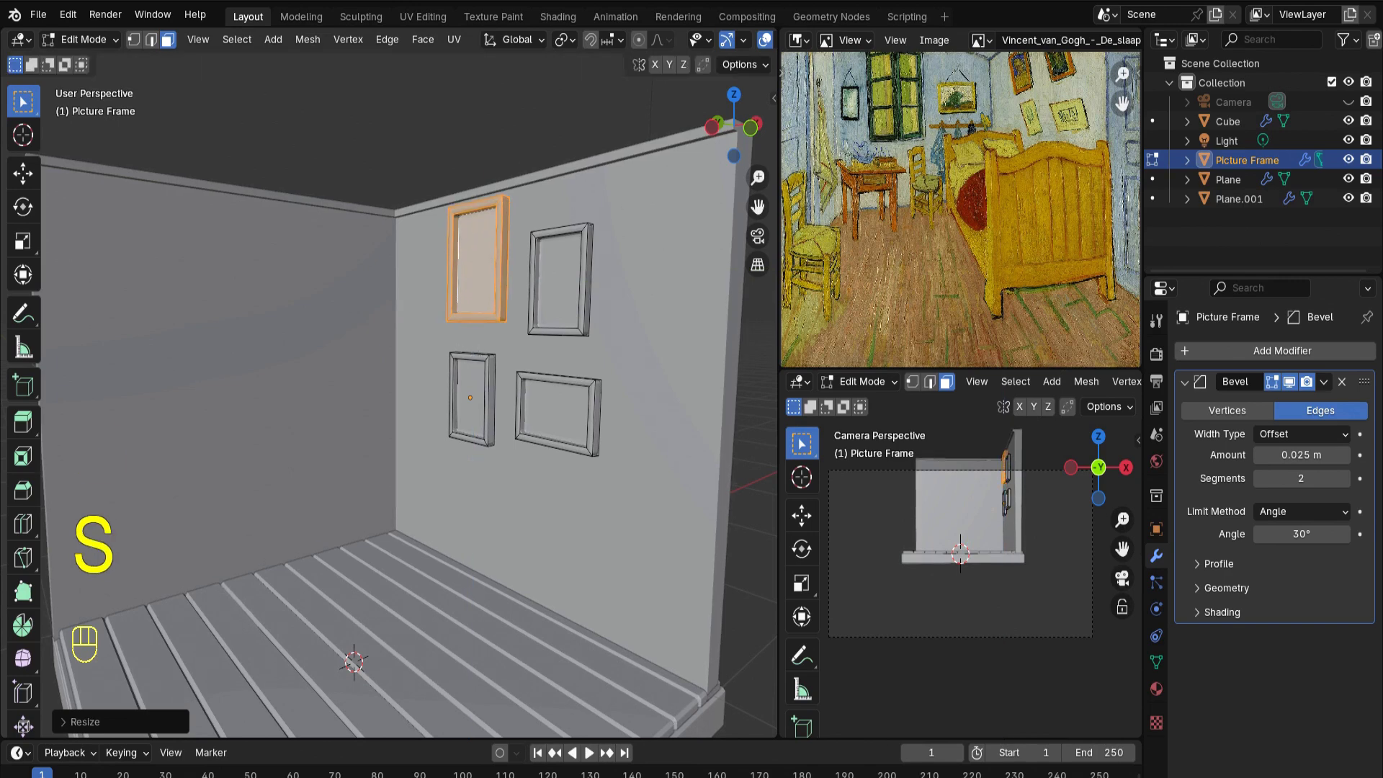
pyautogui.press('g')
pyautogui.press('z')
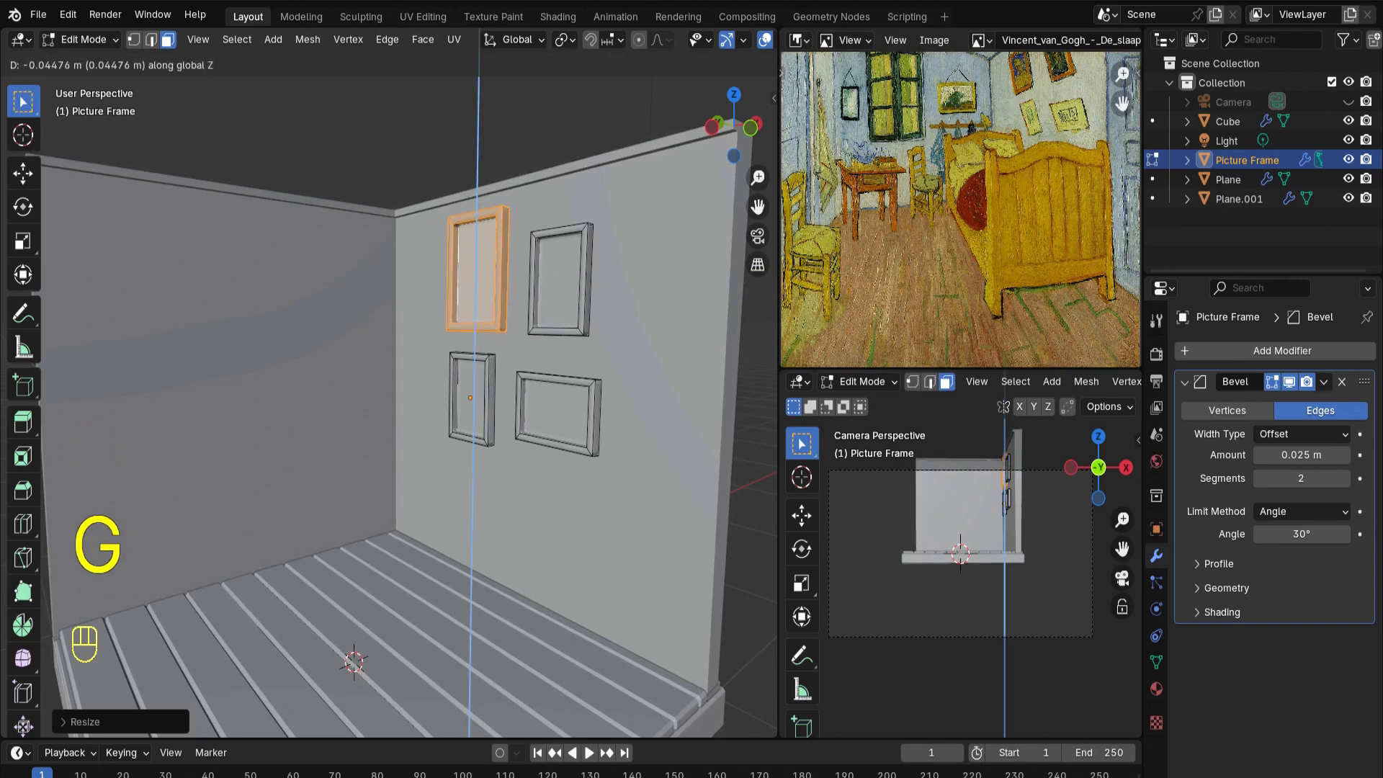
# Duplicate the small upright frame in the lower row and rotate the copy -90° about Z to face the adjacent wall
pyautogui.hotkey('shift', 'd')
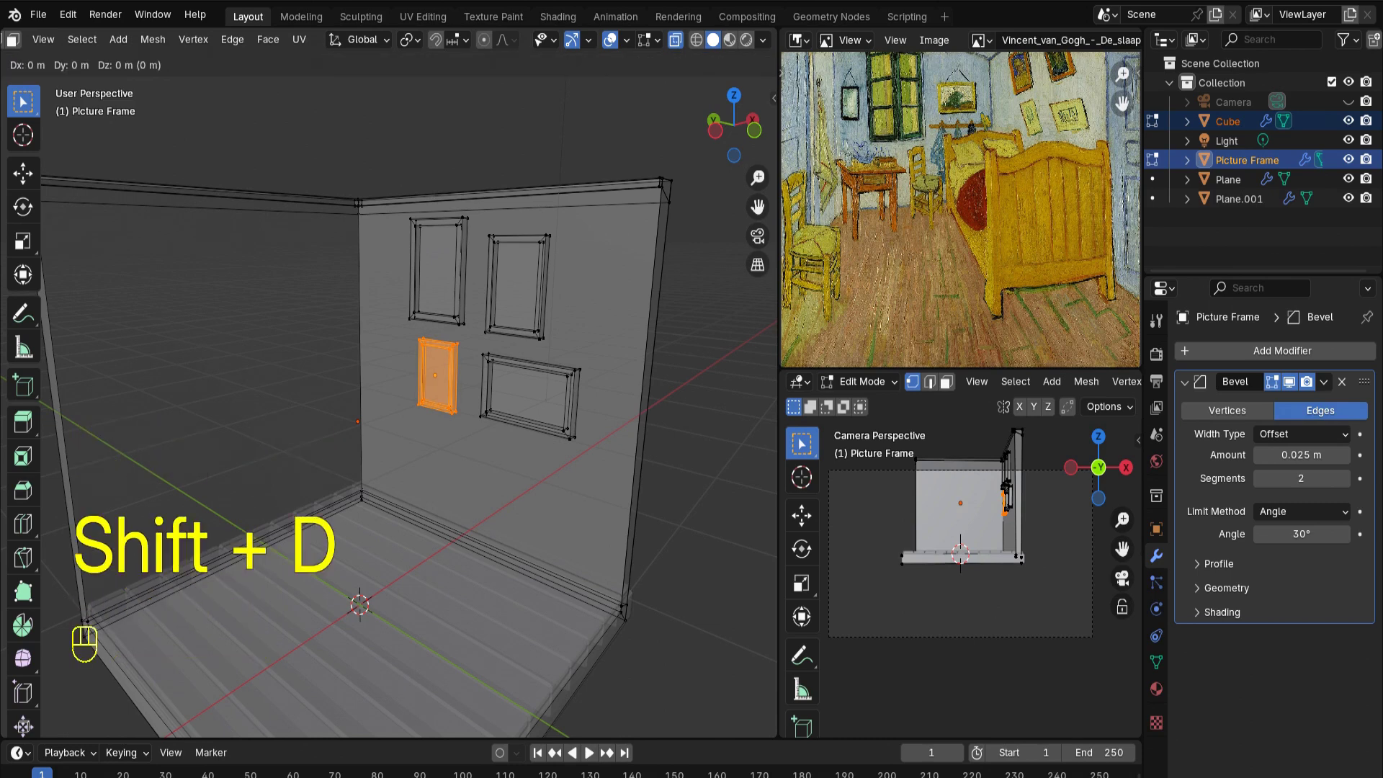
pyautogui.press('Escape')
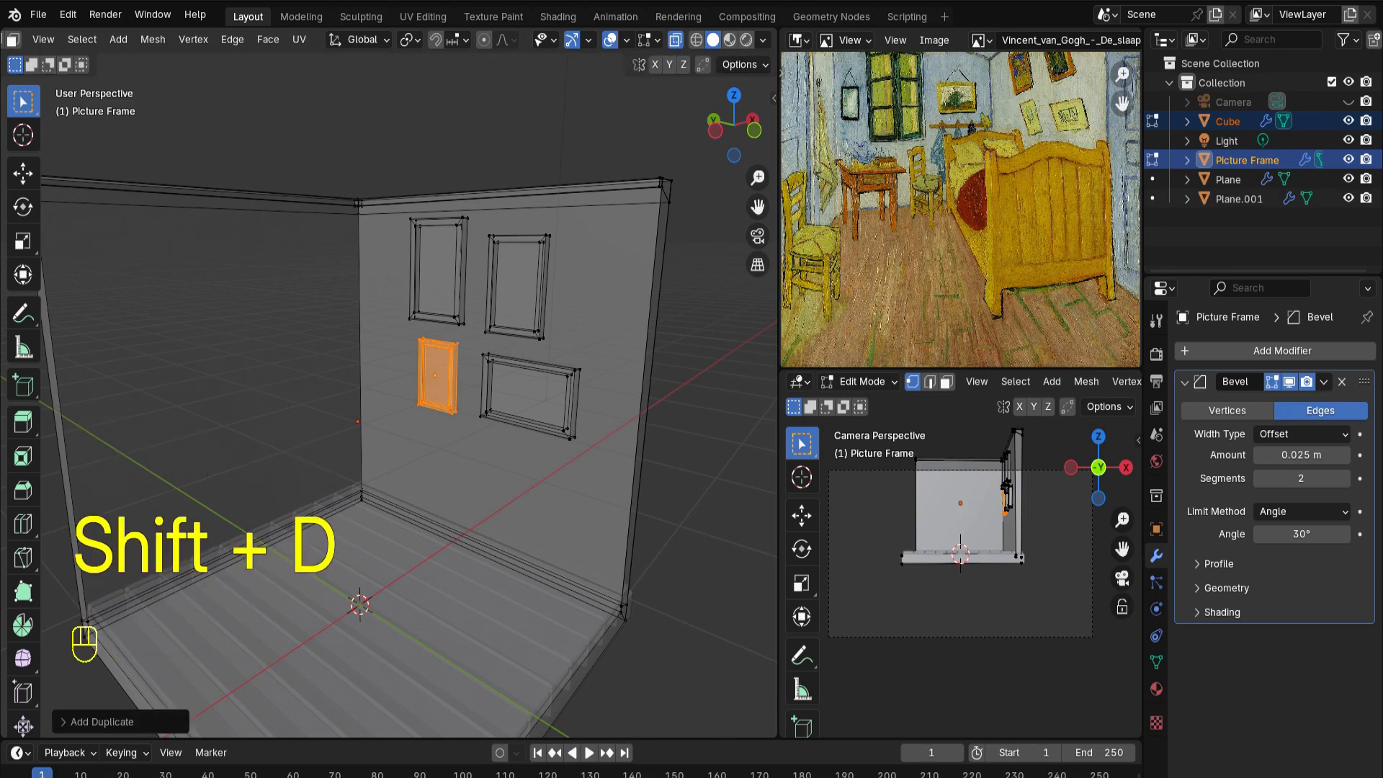
pyautogui.press('r')
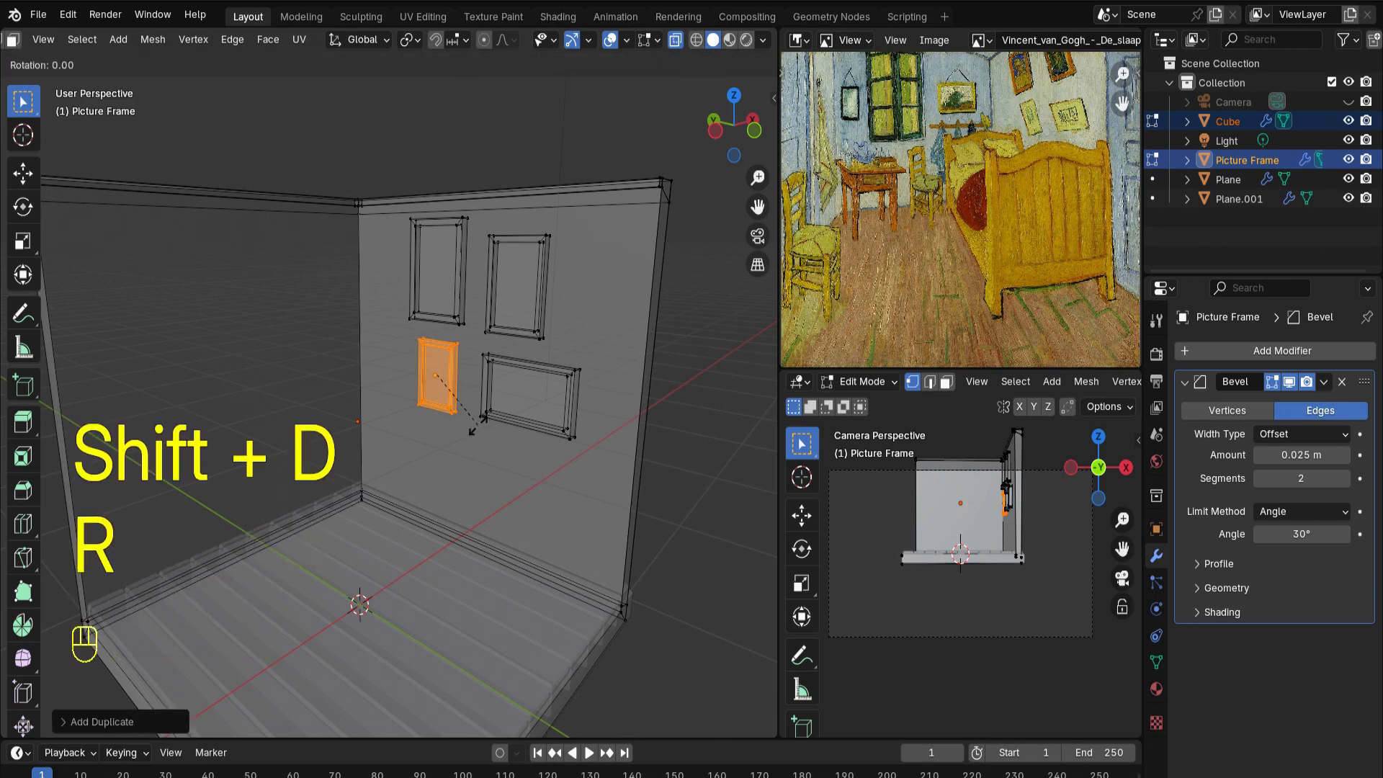
pyautogui.write('z')
pyautogui.write('90')
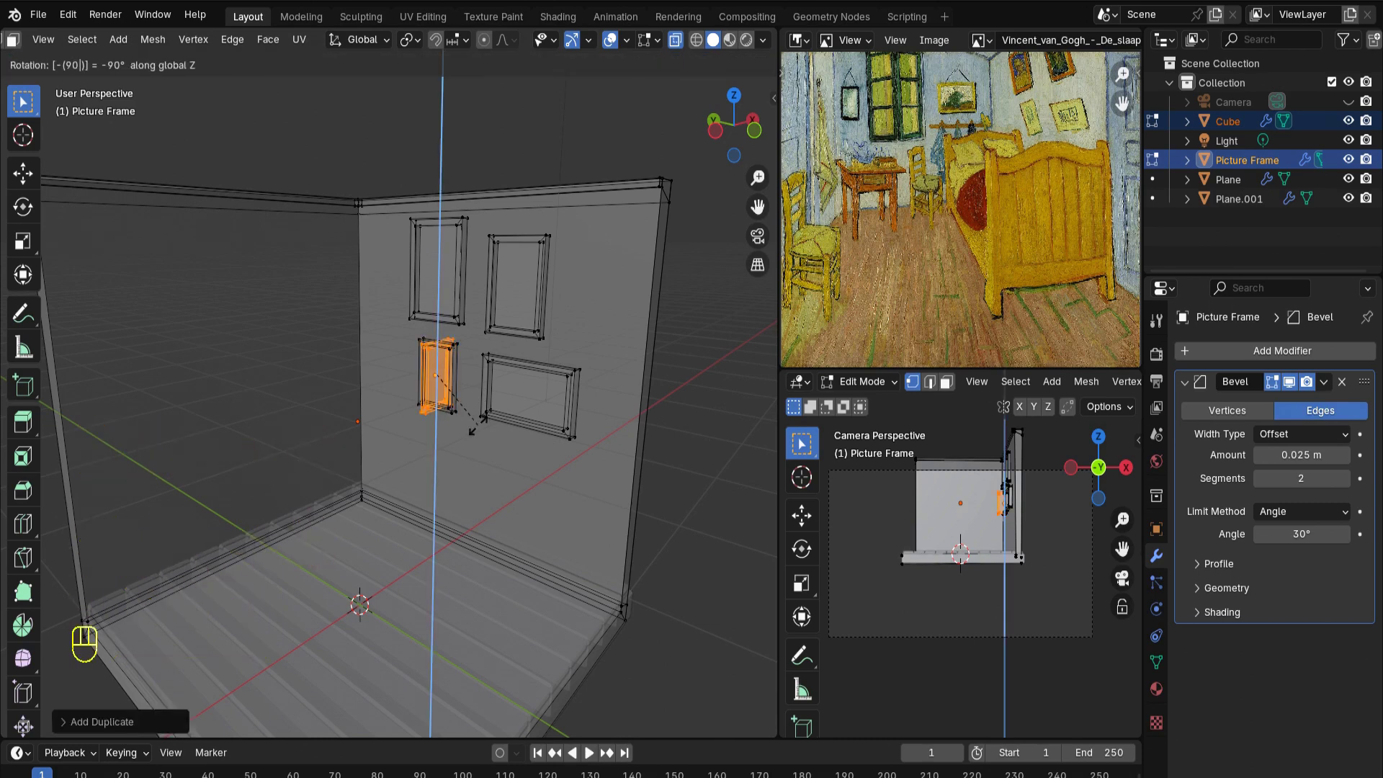
pyautogui.press('Return')
# Move the rotated frame copy about 0.69 m along Y up against the back wall, using the top view
pyautogui.press('KP_7')
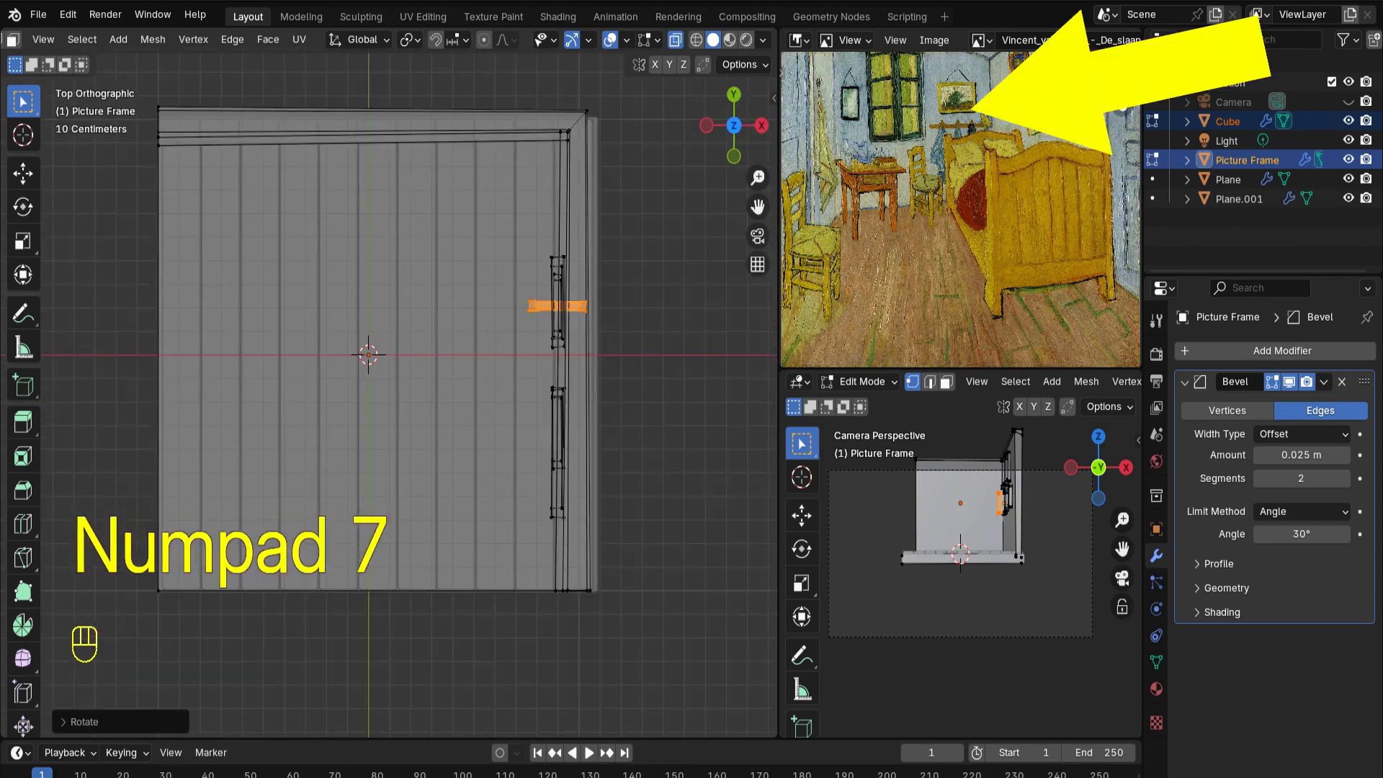
pyautogui.press('g')
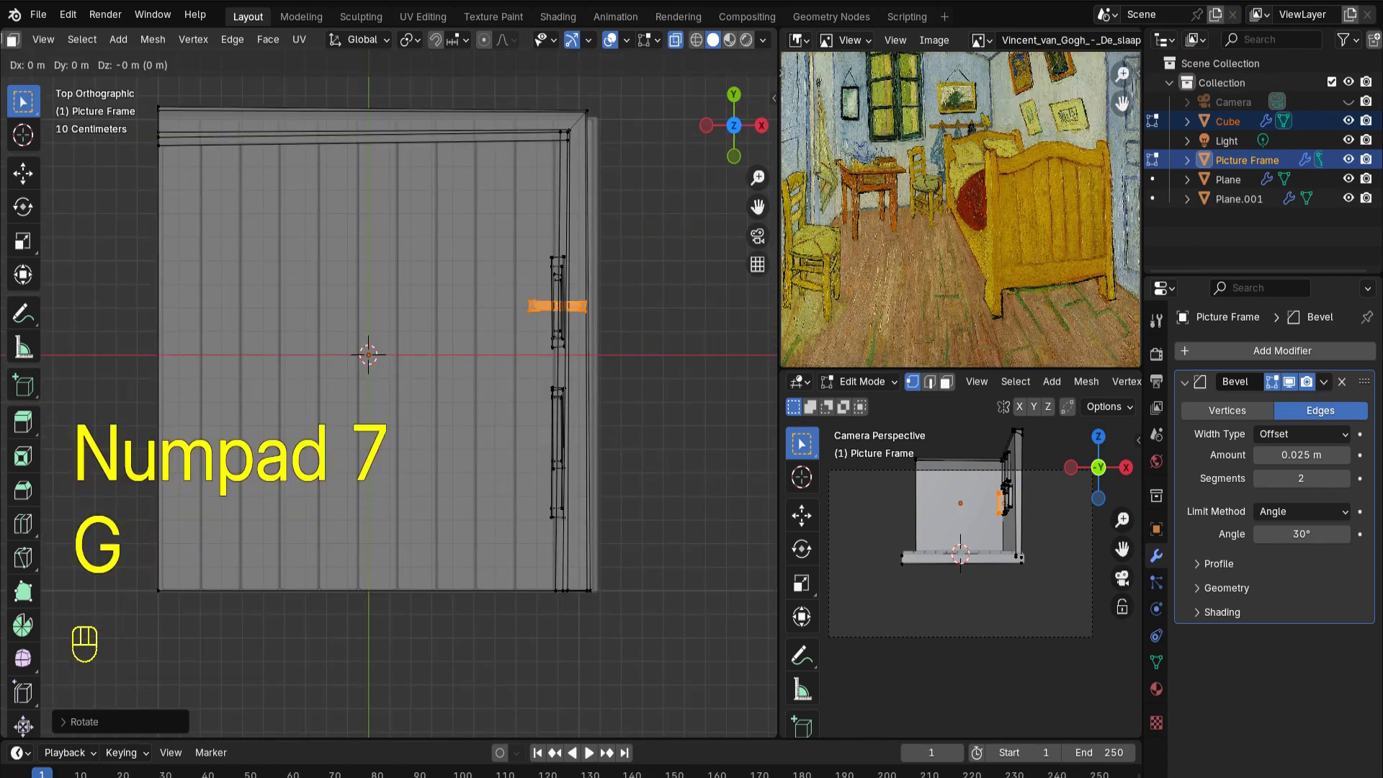
pyautogui.press('x')
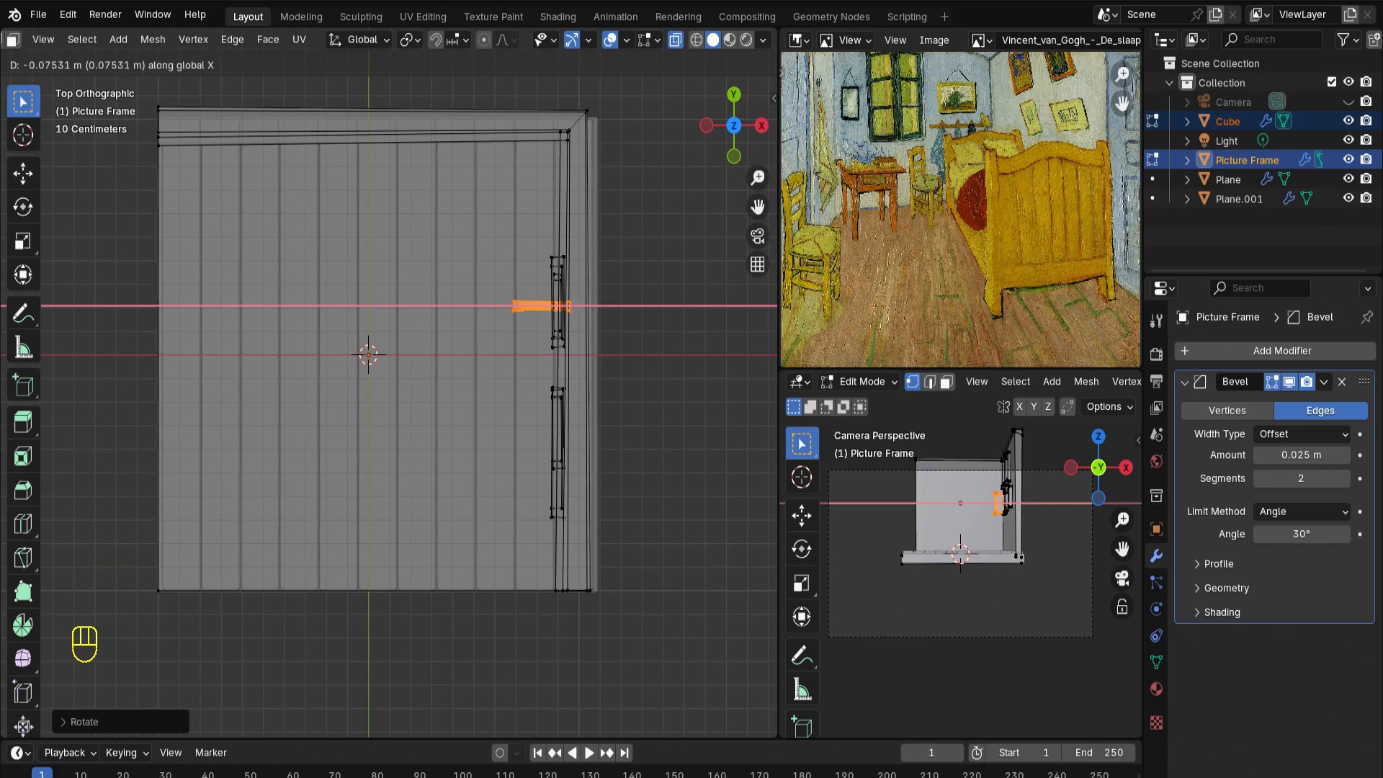
pyautogui.press('y')
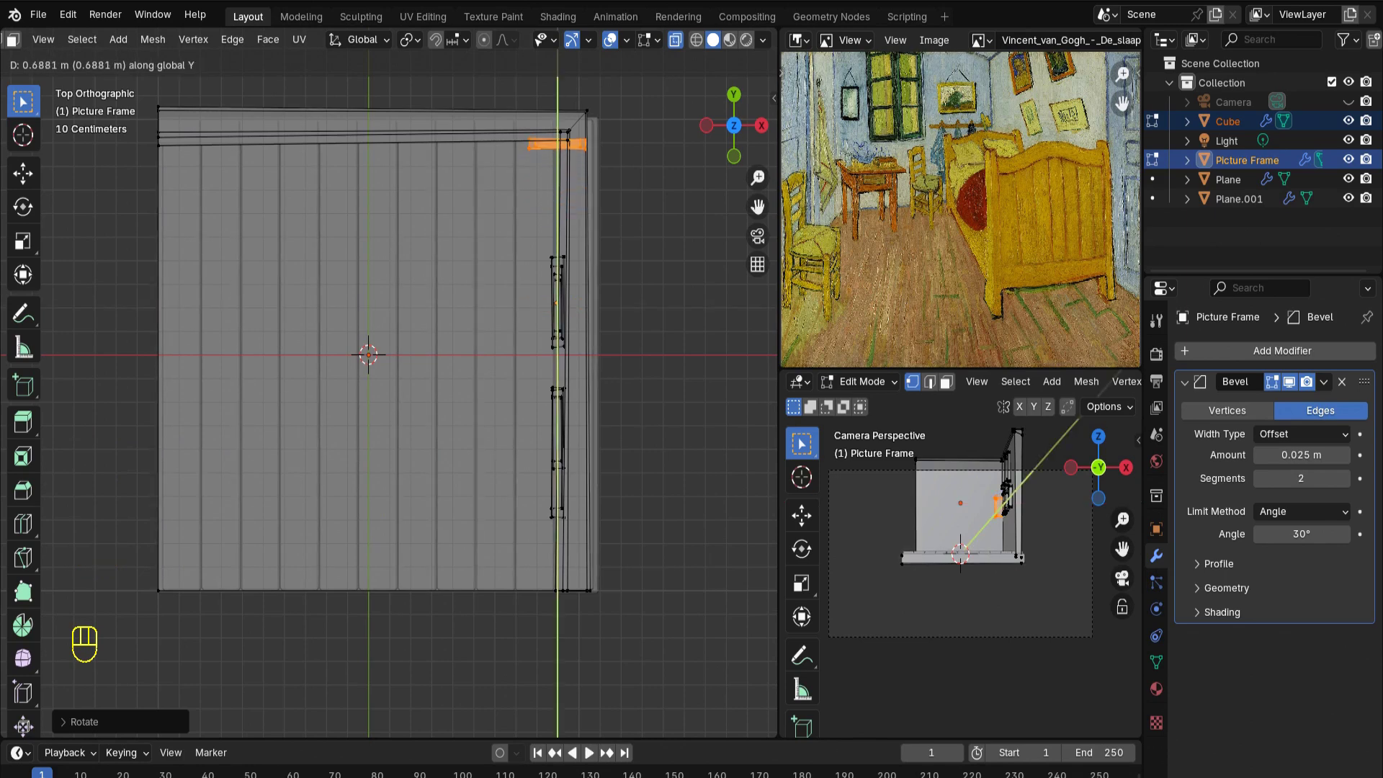
pyautogui.press('Return')
# Shift the back-wall frame about -0.40 m along X and widen it along X into a landscape rectangle
pyautogui.press('g')
pyautogui.press('x')
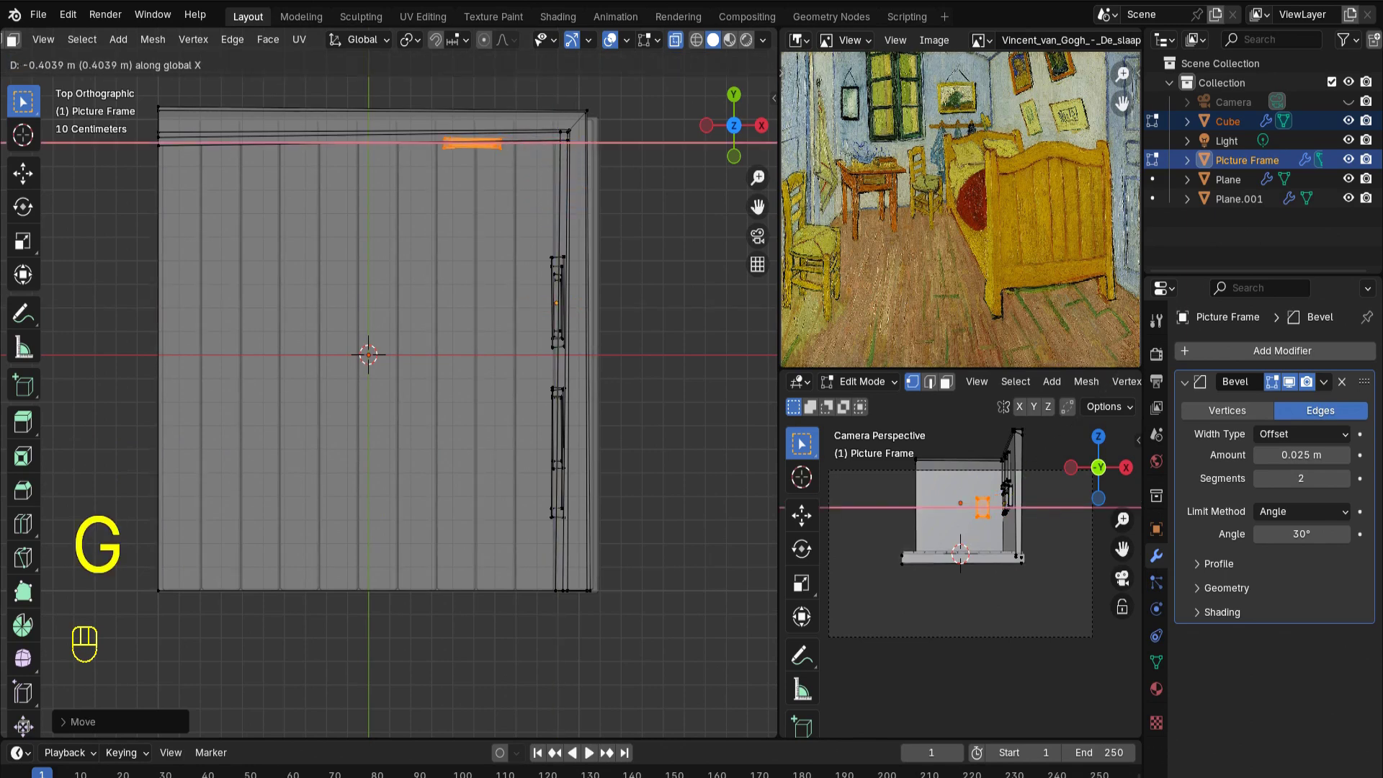
pyautogui.press('Return')
pyautogui.moveTo(388, 389); pyautogui.dragTo(346, 302, button='middle')
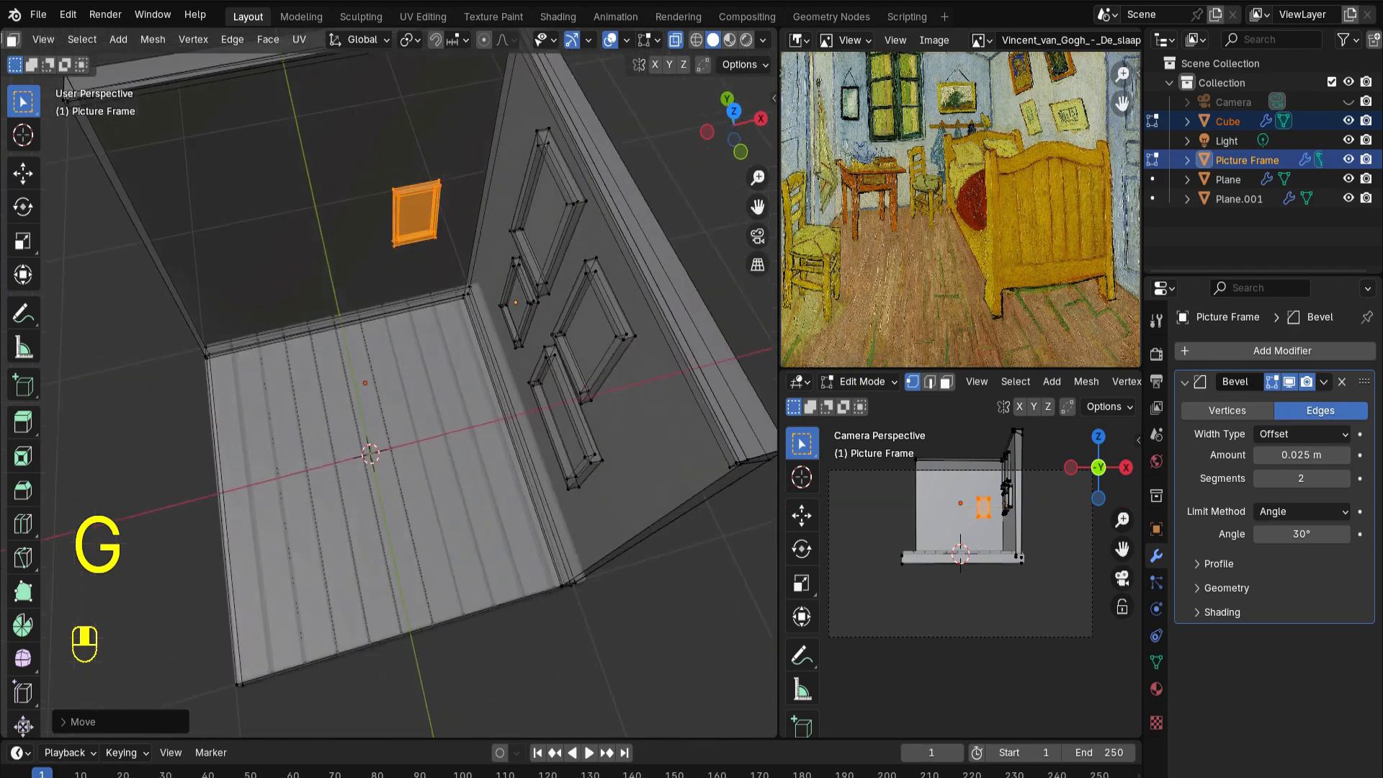
pyautogui.press('s')
pyautogui.press('x')
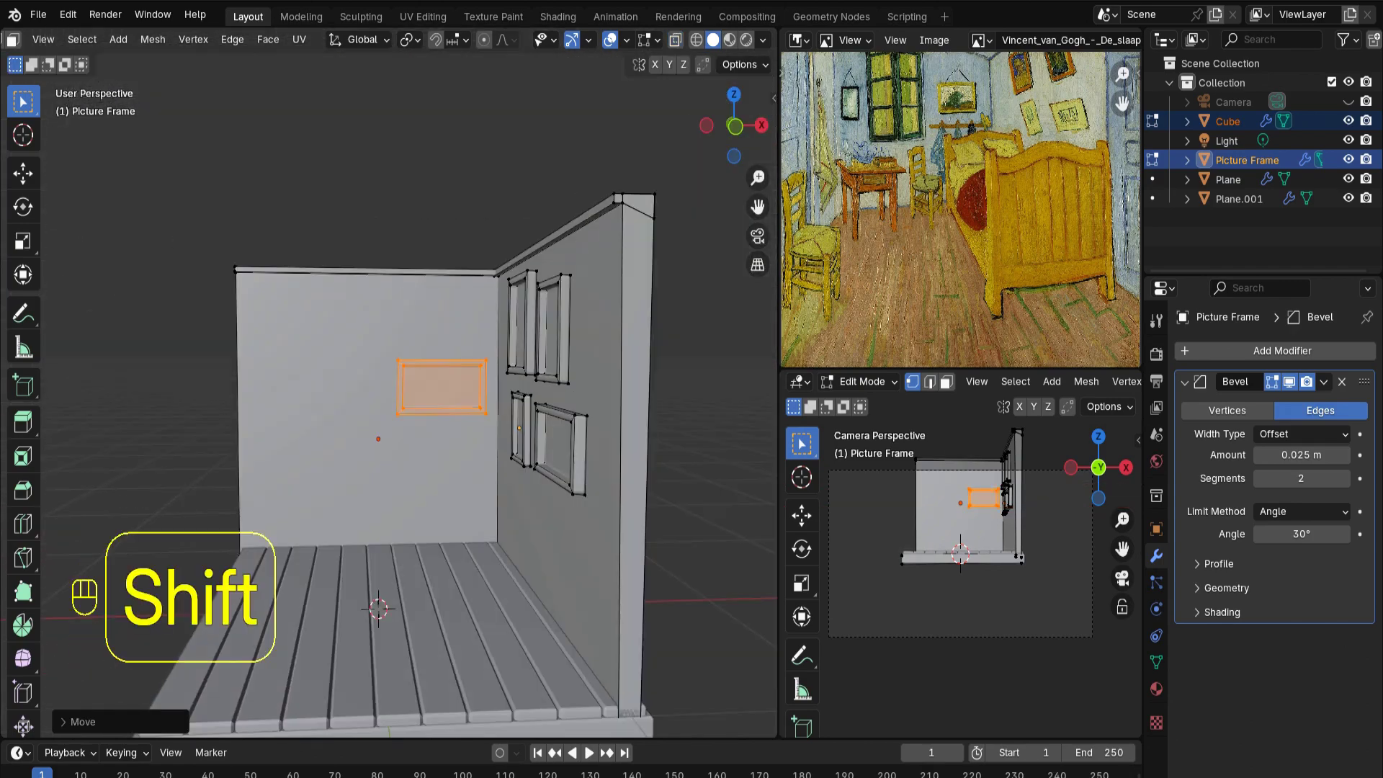
# Duplicate the landscape frame on the back wall in place and rotate the copy 90° so it stands upright
pyautogui.hotkey('shift', 'd')
pyautogui.rightClick(592, 503)
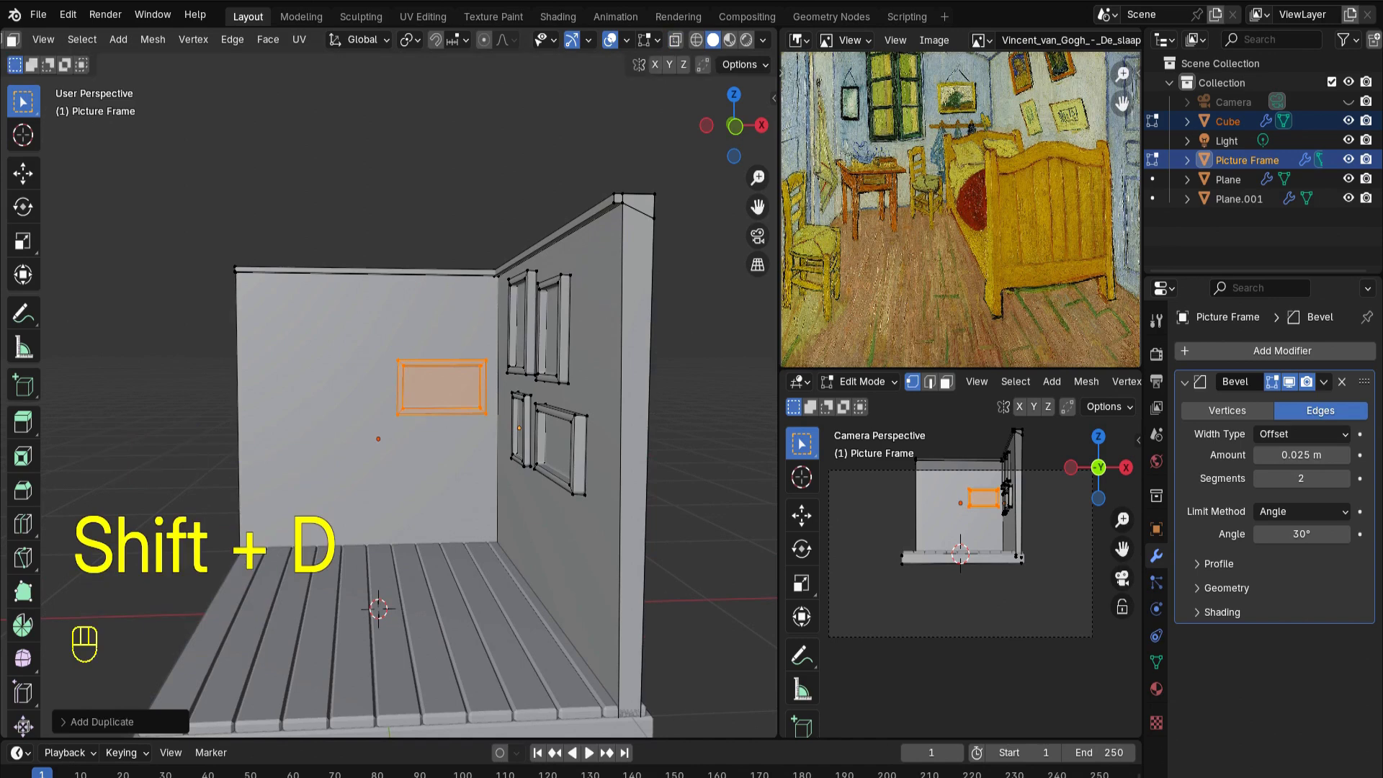
pyautogui.write('s')
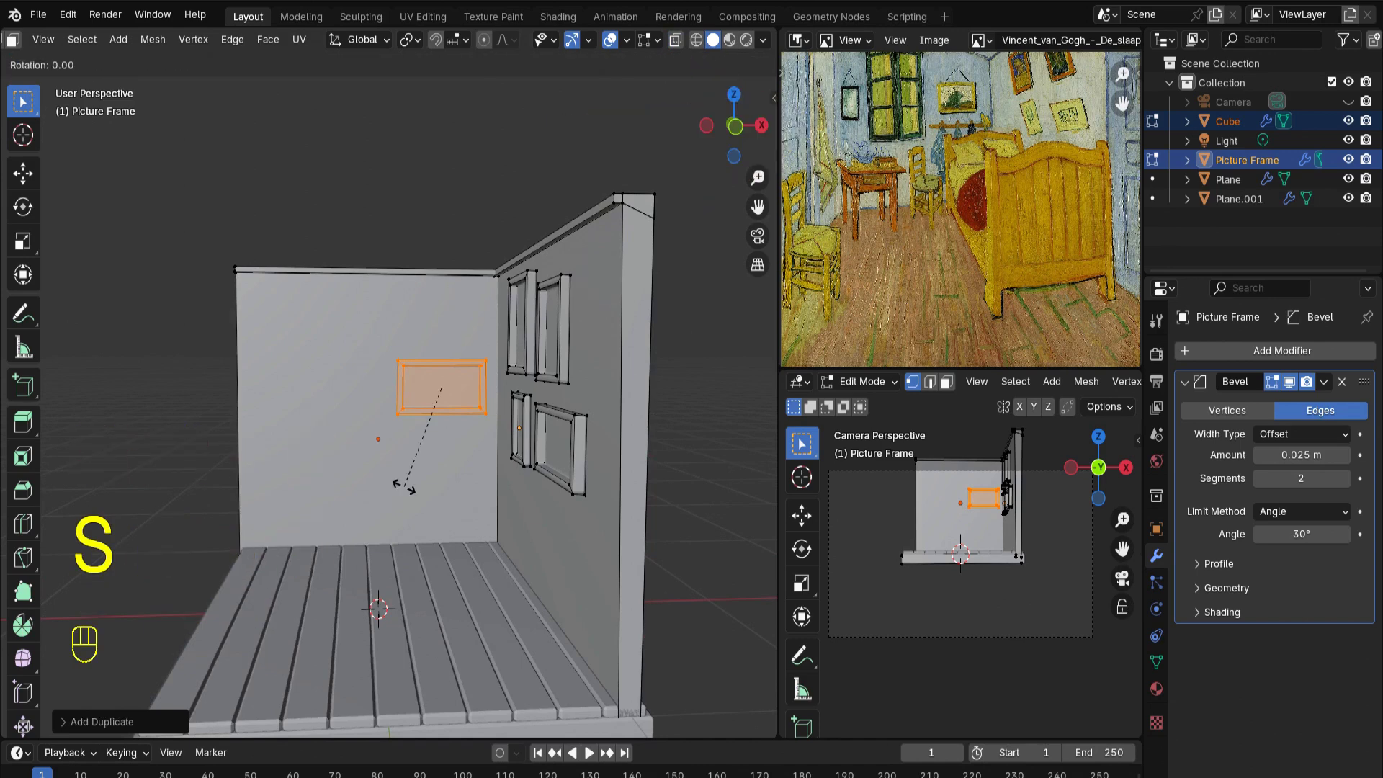
pyautogui.write('90')
pyautogui.press('Return')
# Move the upright frame copy about -1.19 m along X to the far side of the back wall and scale it down
pyautogui.press('g')
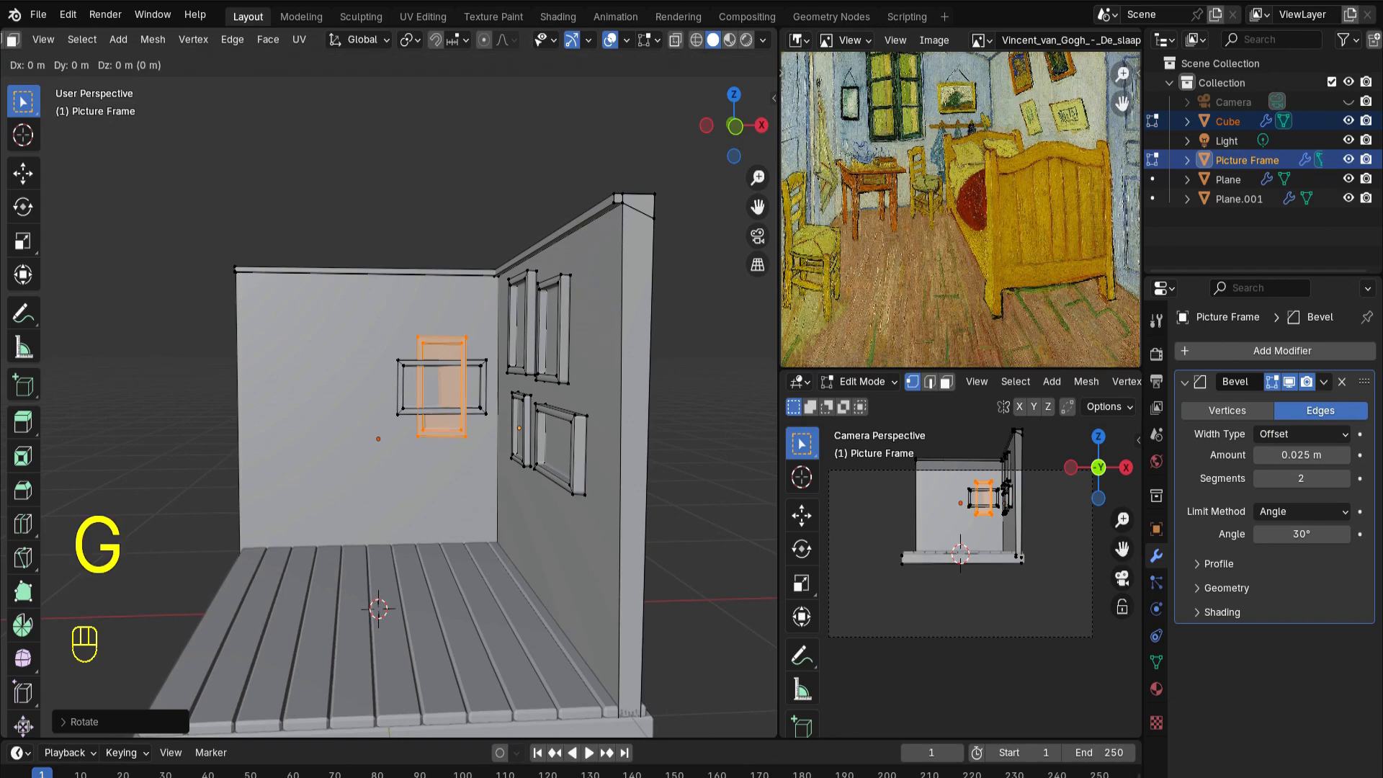
pyautogui.press('x')
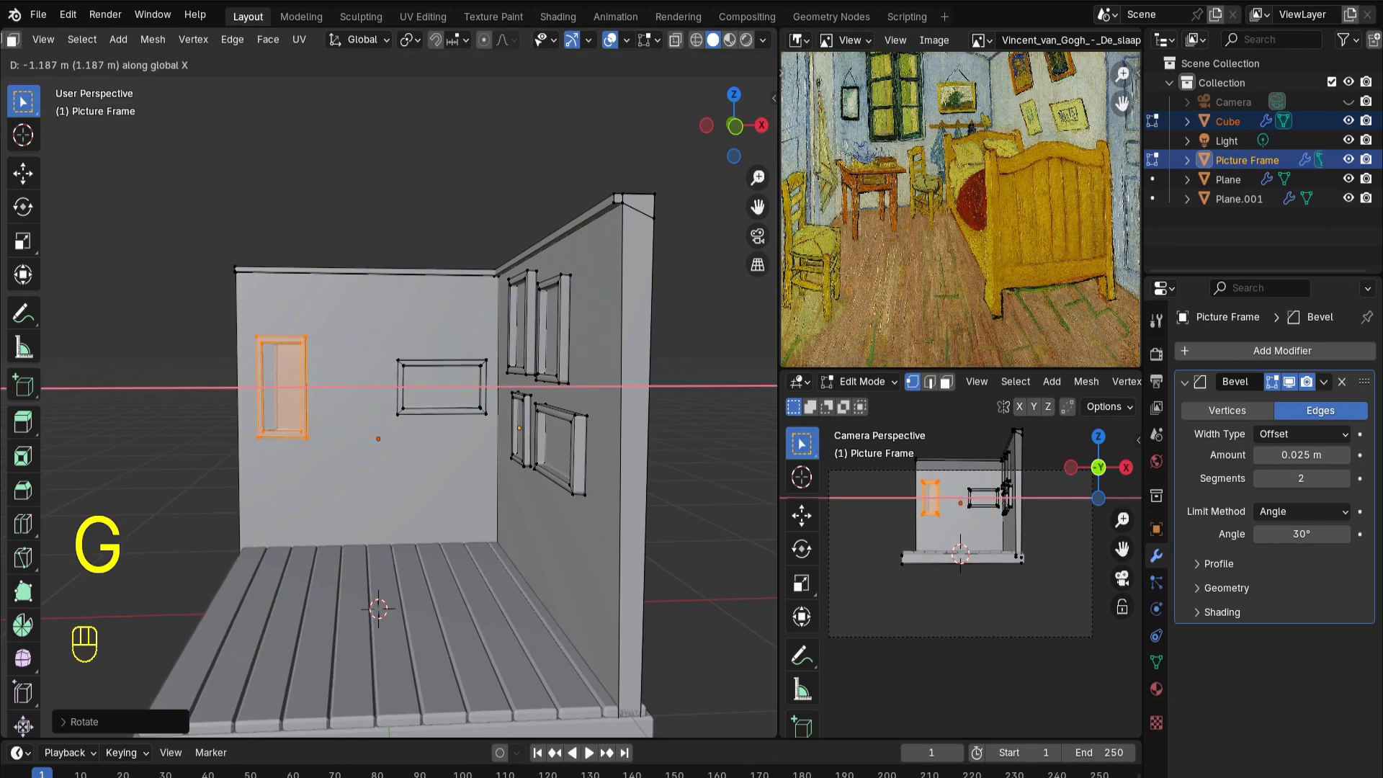
pyautogui.press('Return')
pyautogui.moveTo(389, 403); pyautogui.dragTo(386, 394, button='middle')
pyautogui.press('s')
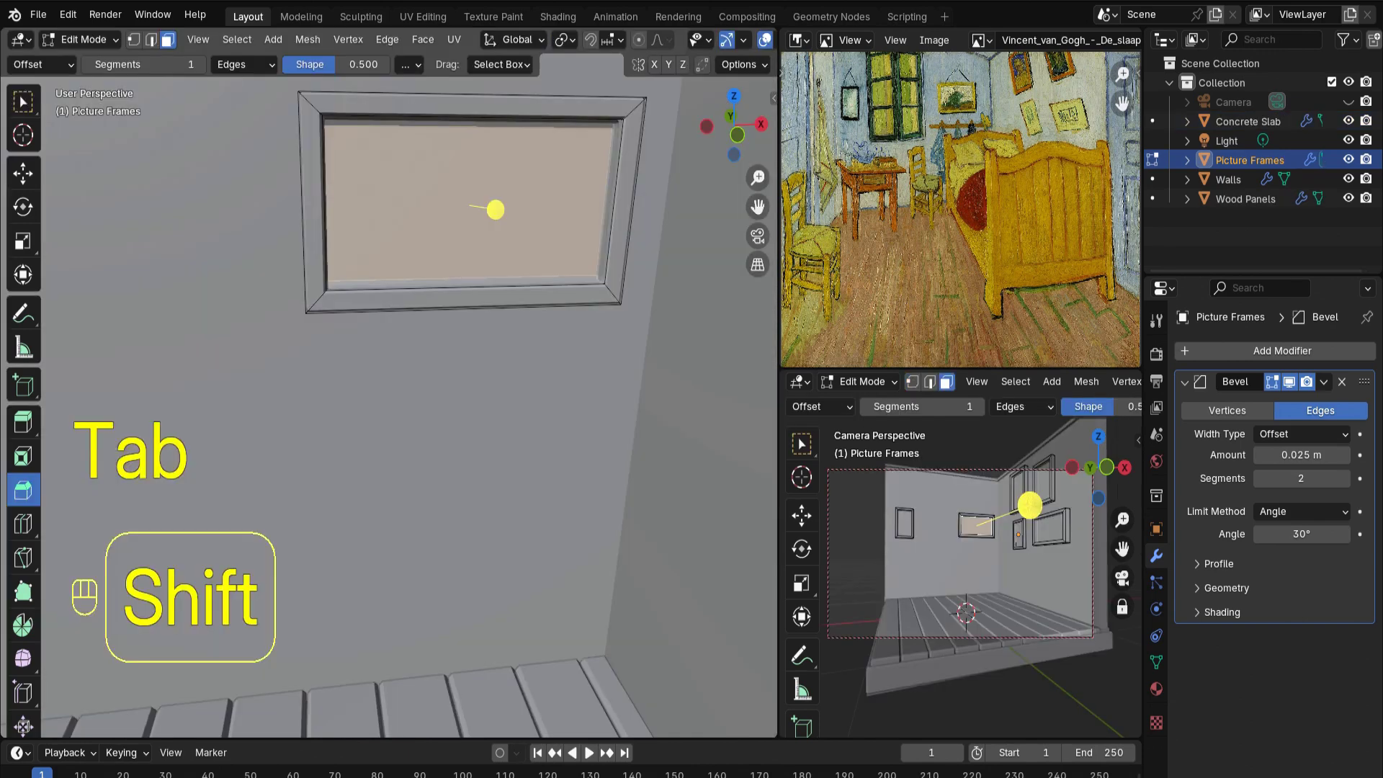
# Duplicate the landscape frame's inner face, flatten the copy along Z and lower it about 0.28 m to just below the frame
pyautogui.hotkey('shift', 'd')
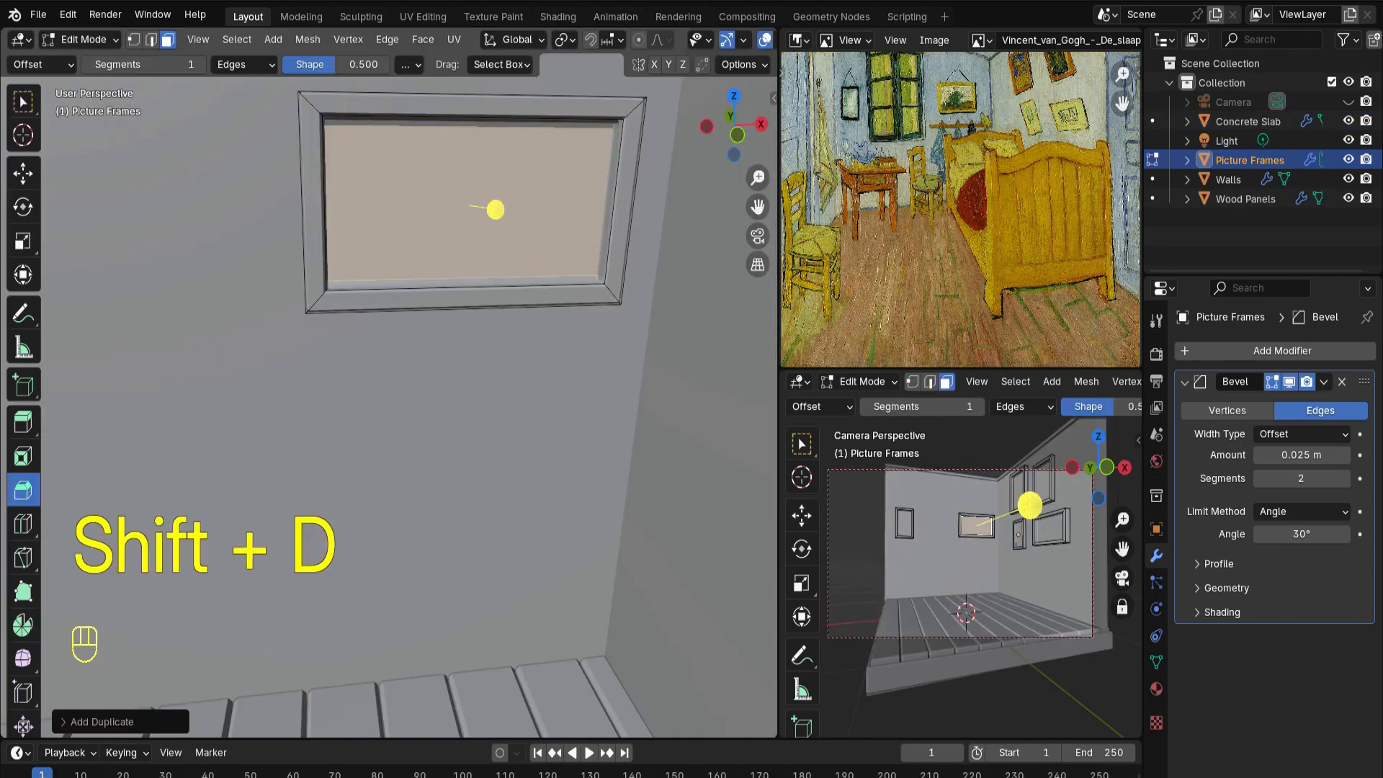
pyautogui.press('s')
pyautogui.press('z')
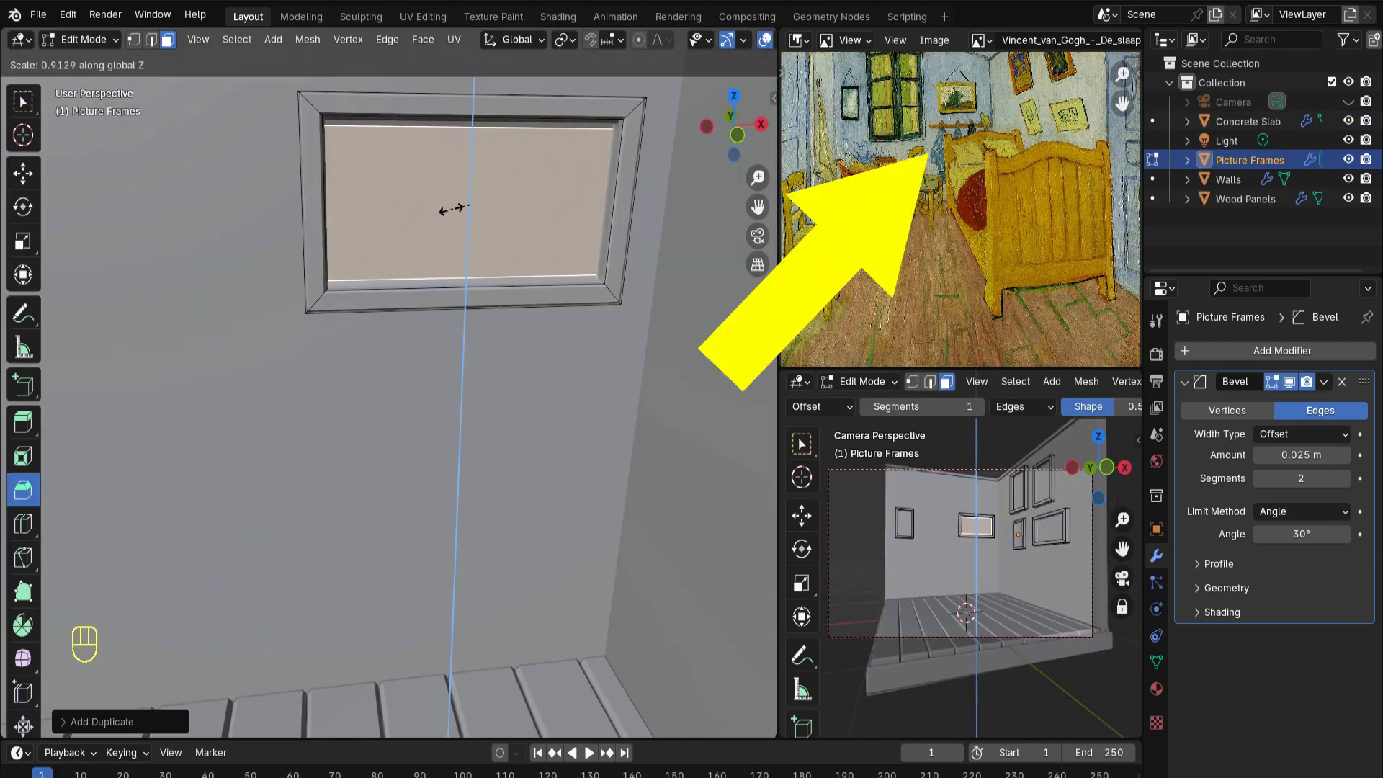
pyautogui.click(466, 208)
pyautogui.press('g')
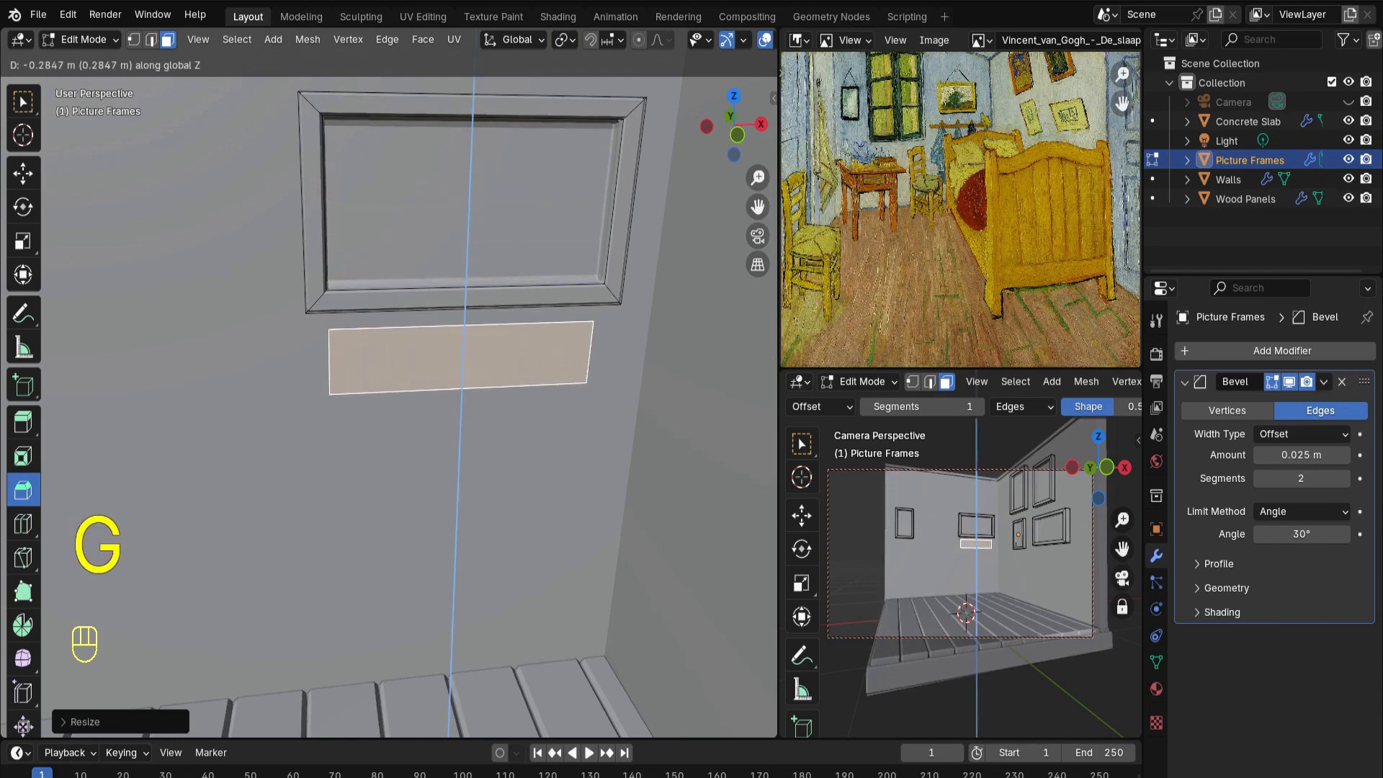
pyautogui.click(488, 389)
# Thin the duplicated face along Z into a narrow strip and extrude it outward from the wall into a bar
pyautogui.press('s')
pyautogui.press('z')
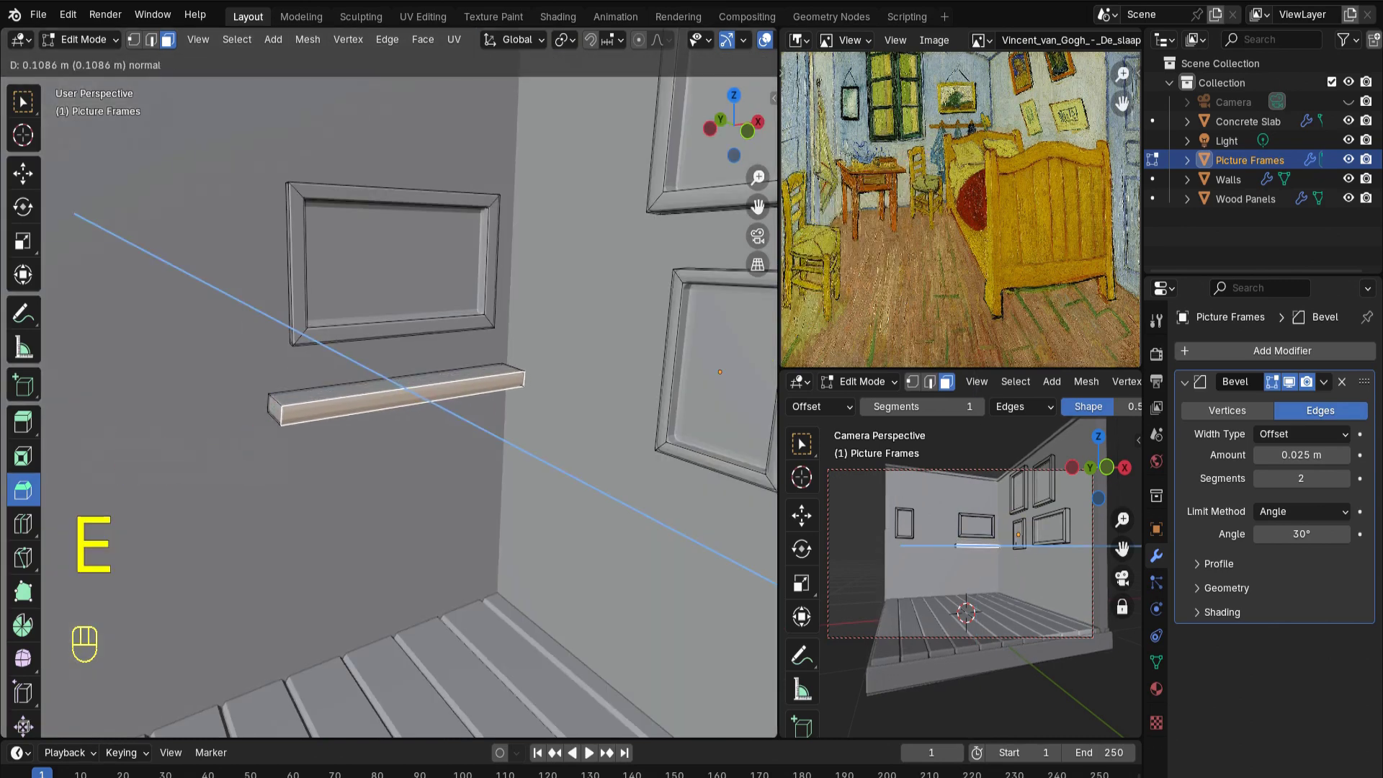
pyautogui.click(460, 417)
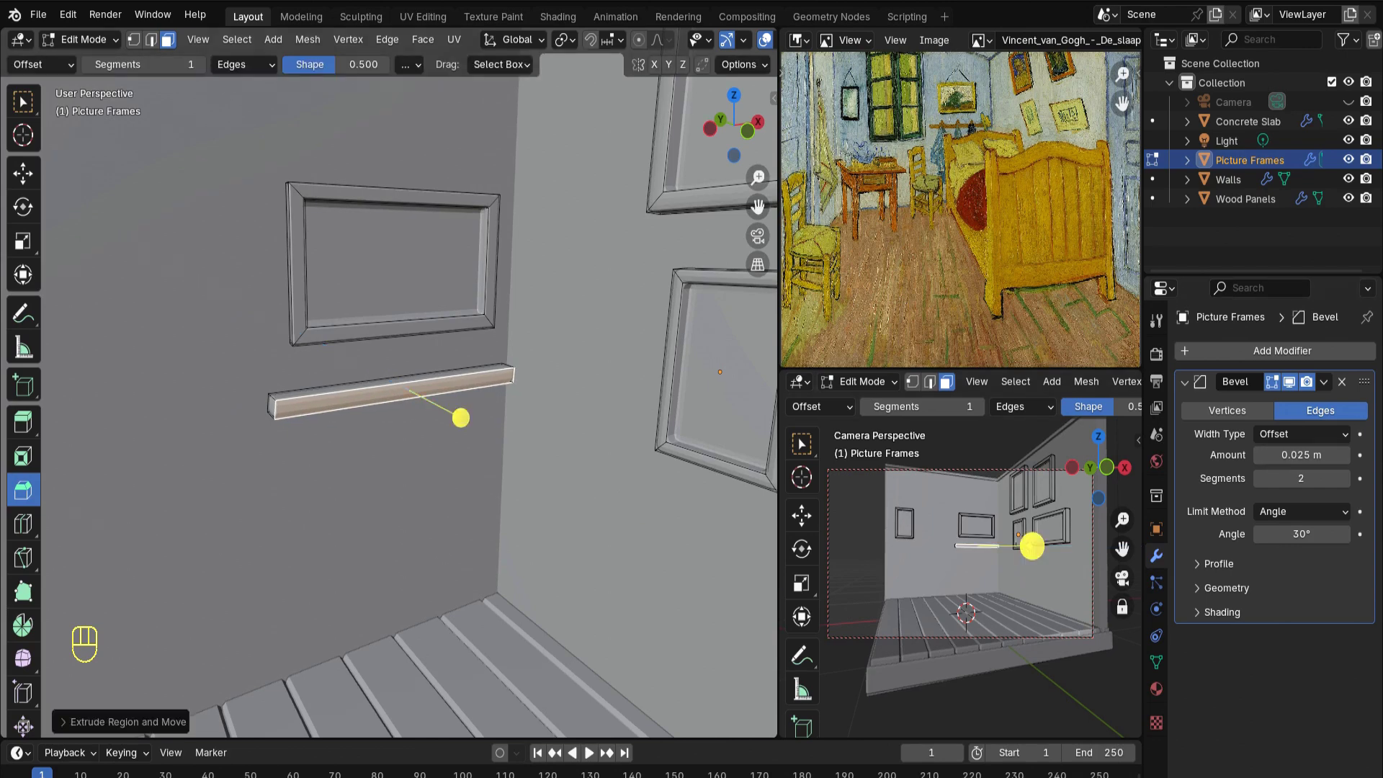
# Set the bar's Bevel amount to 0.3 m and duplicate the bar in place
pyautogui.moveTo(1300, 454)
pyautogui.mouseDown()
pyautogui.moveTo(1314, 455)
pyautogui.moveTo(1289, 455)
pyautogui.moveTo(1318, 455)
pyautogui.mouseUp()
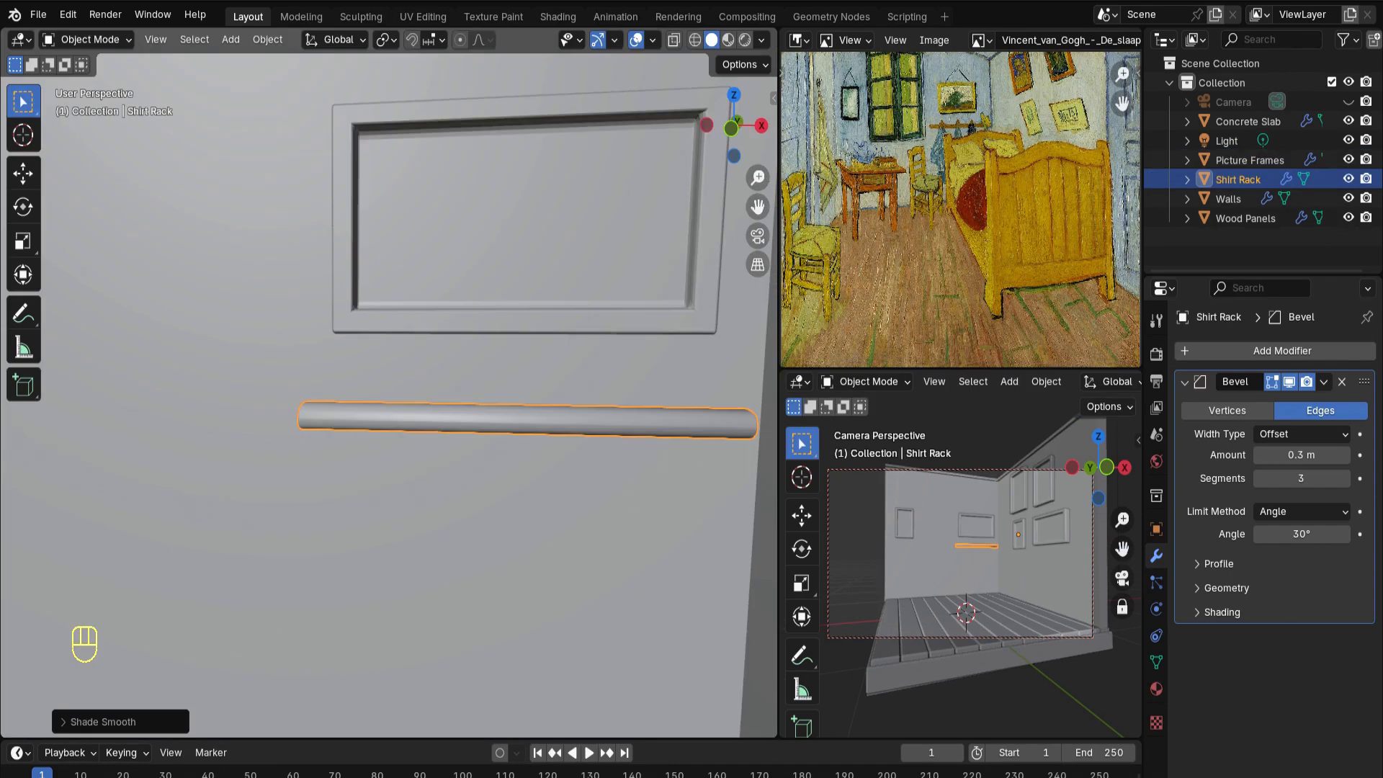
pyautogui.hotkey('shift', 'd')
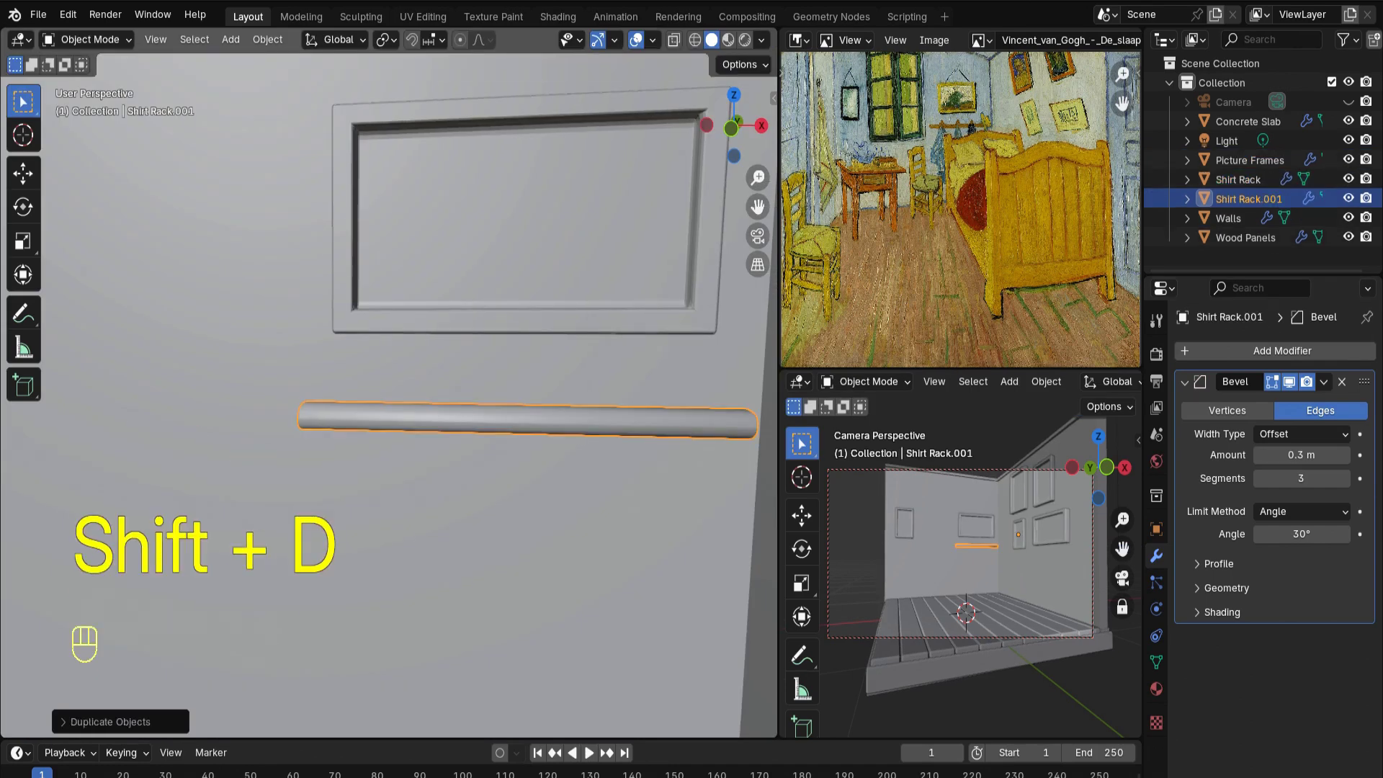
pyautogui.press('s')
pyautogui.press('x')
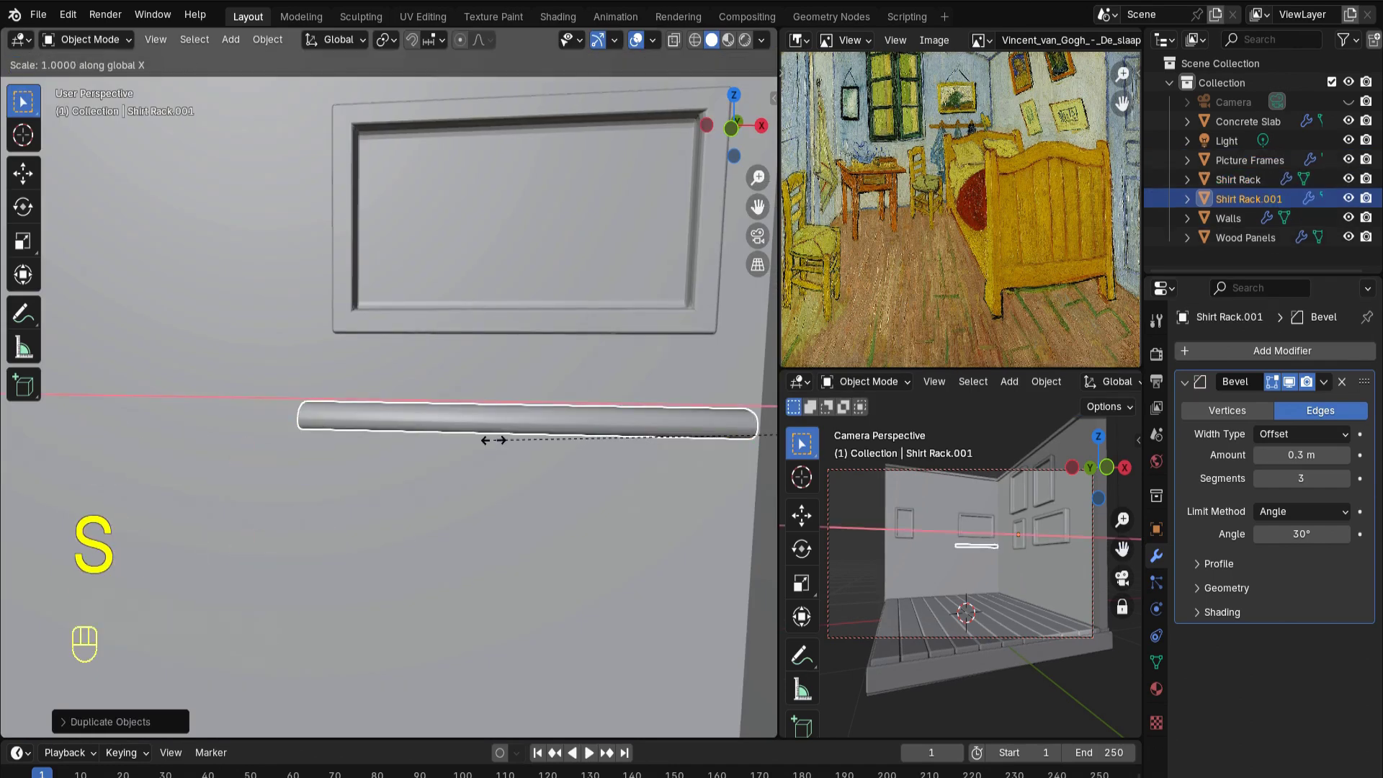
pyautogui.rightClick(574, 423)
# Set the duplicated bar's origin to its own geometry
pyautogui.scroll(-3, 389, 394)
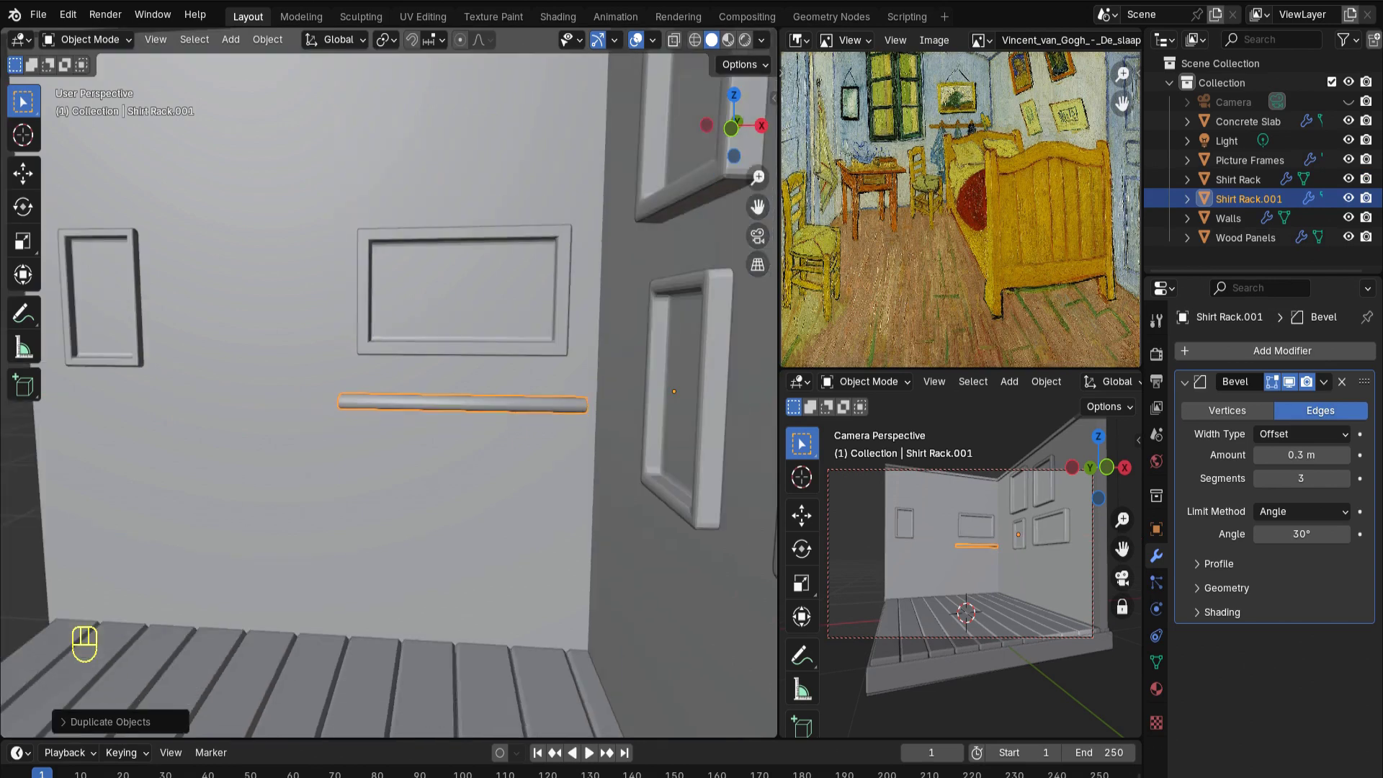
pyautogui.moveTo(389, 394); pyautogui.dragTo(418, 397, button='middle')
pyautogui.click(266, 39)
pyautogui.moveTo(296, 80)
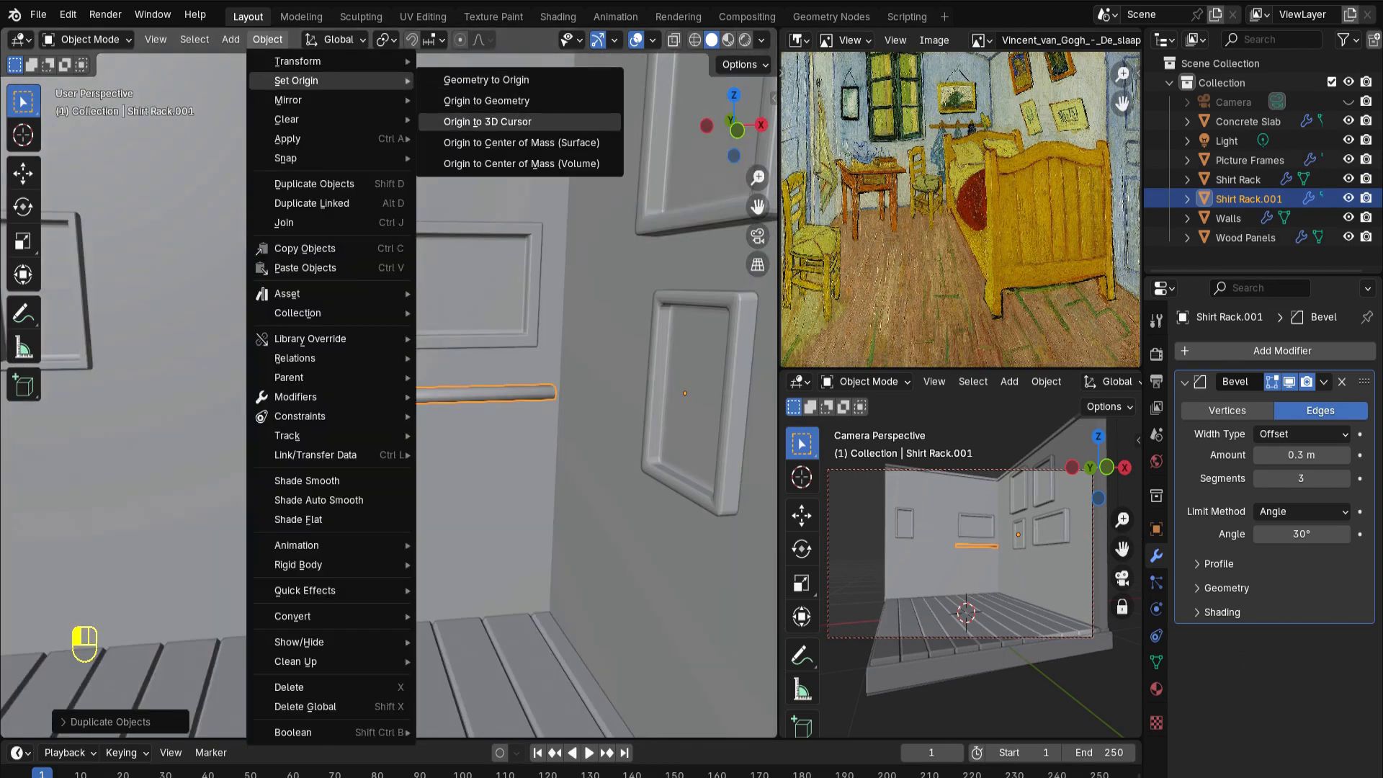
pyautogui.click(486, 100)
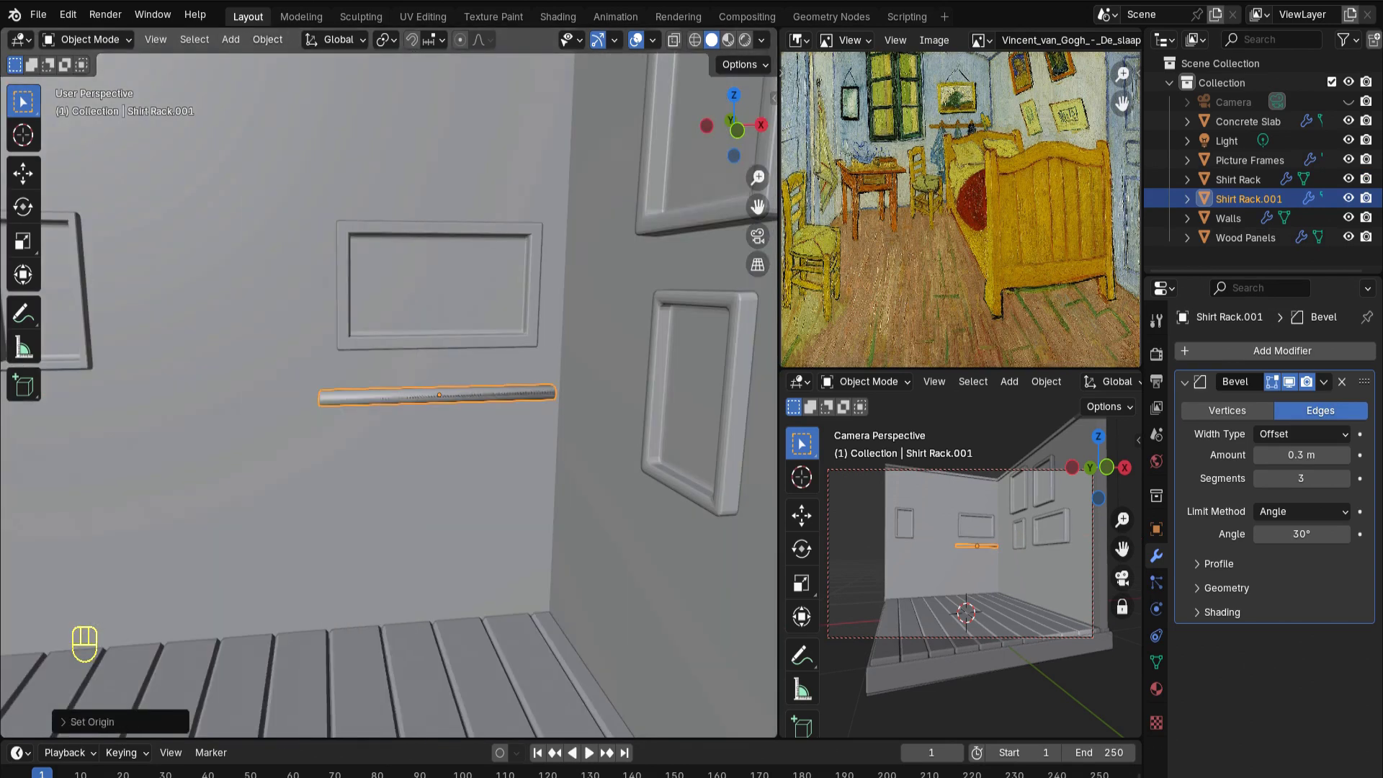
# Scale the duplicated bar down along X into a short peg at the middle of the shirt rack
pyautogui.press('s')
pyautogui.press('x')
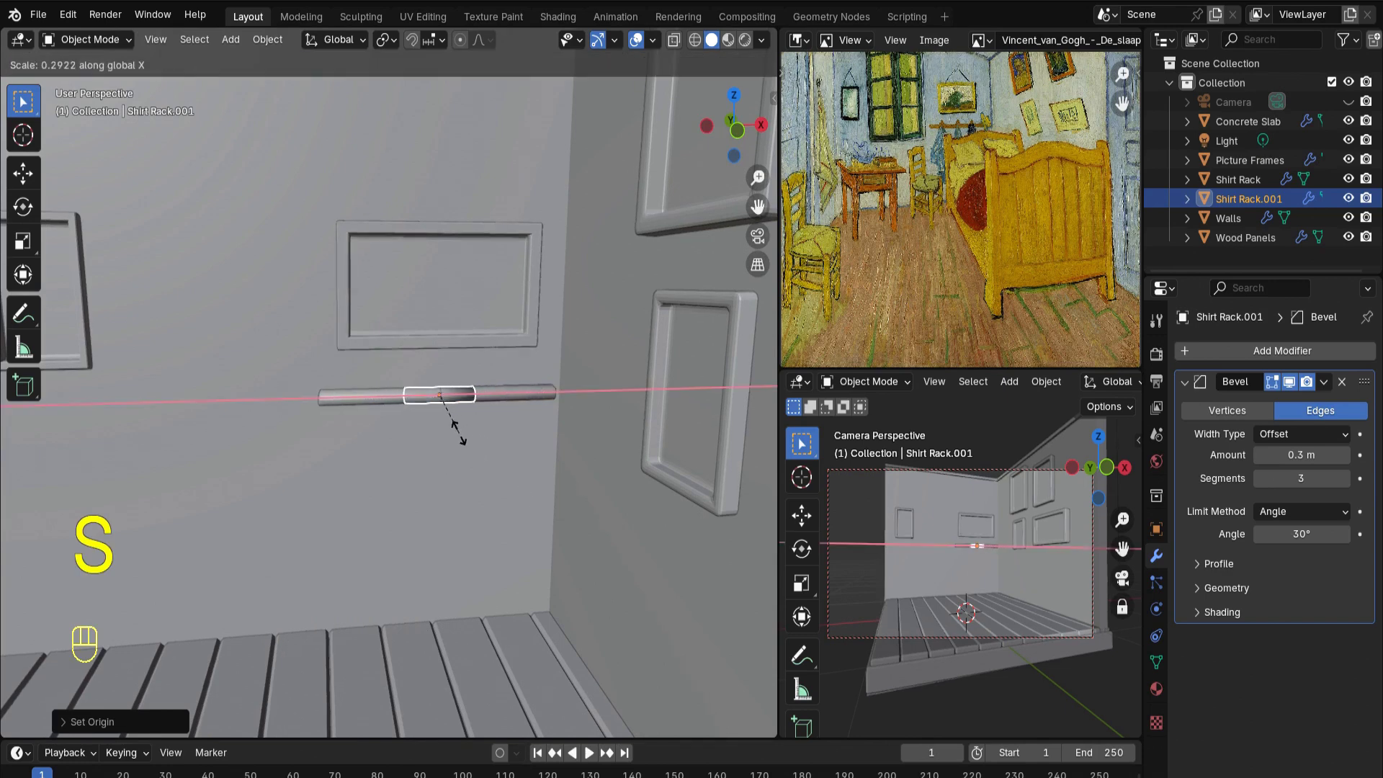
pyautogui.click(432, 425)
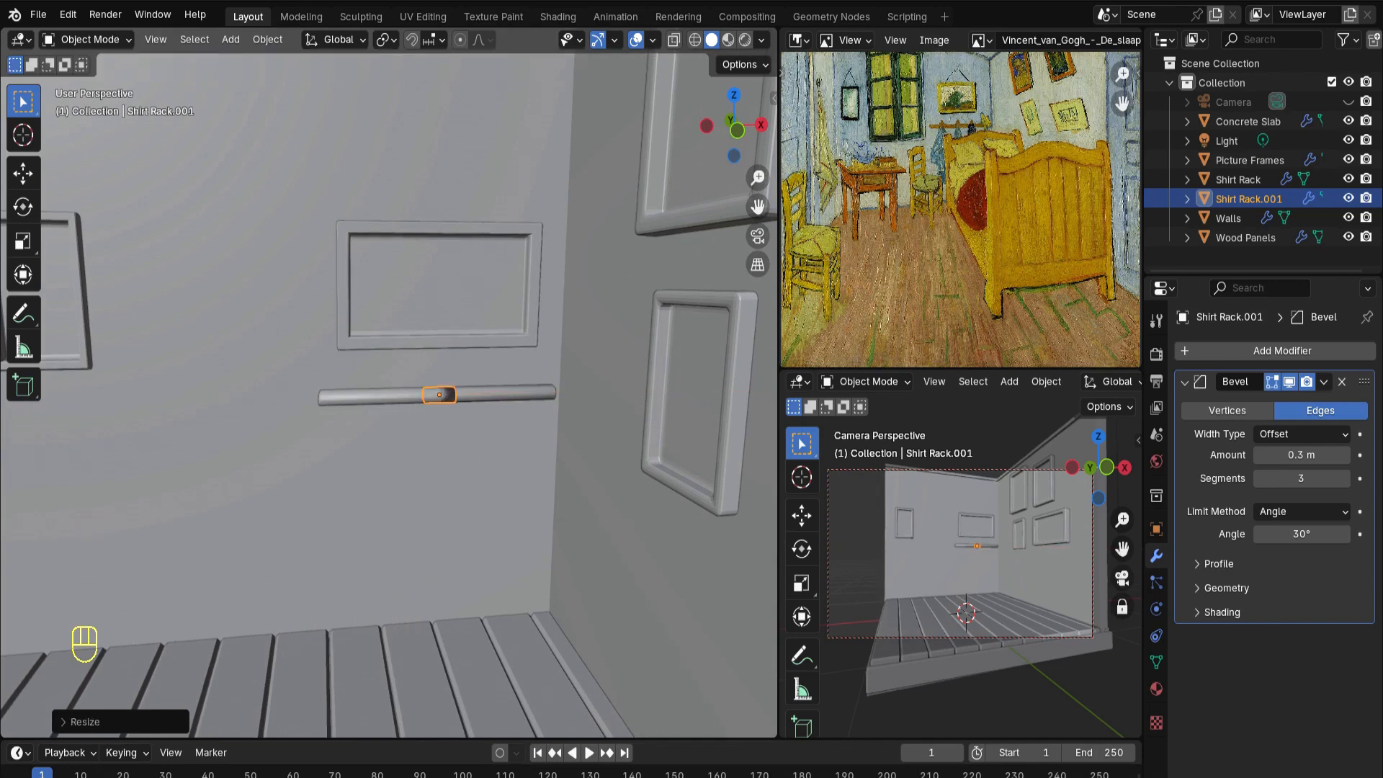
# Rotate the short peg 90° about the Y axis so it stands upright
pyautogui.press('r')
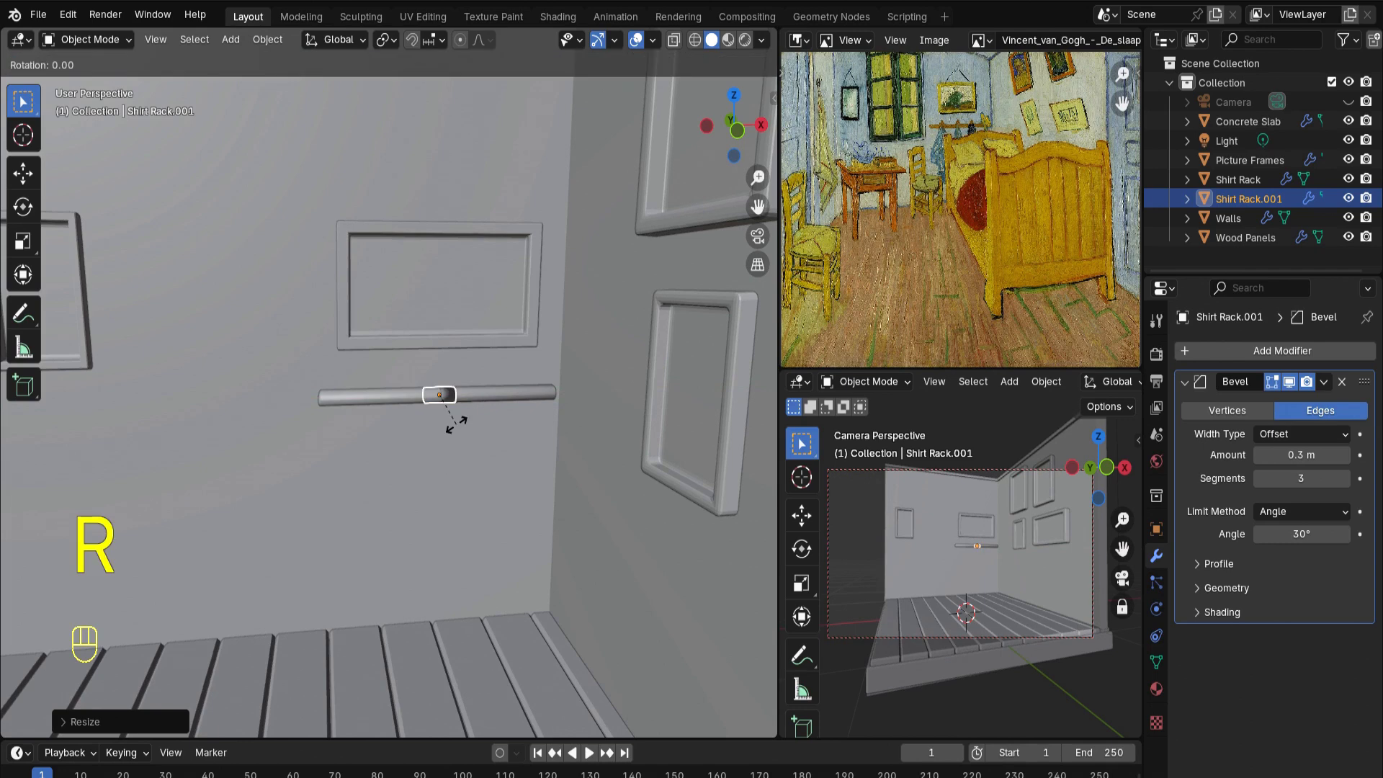
pyautogui.write('z90')
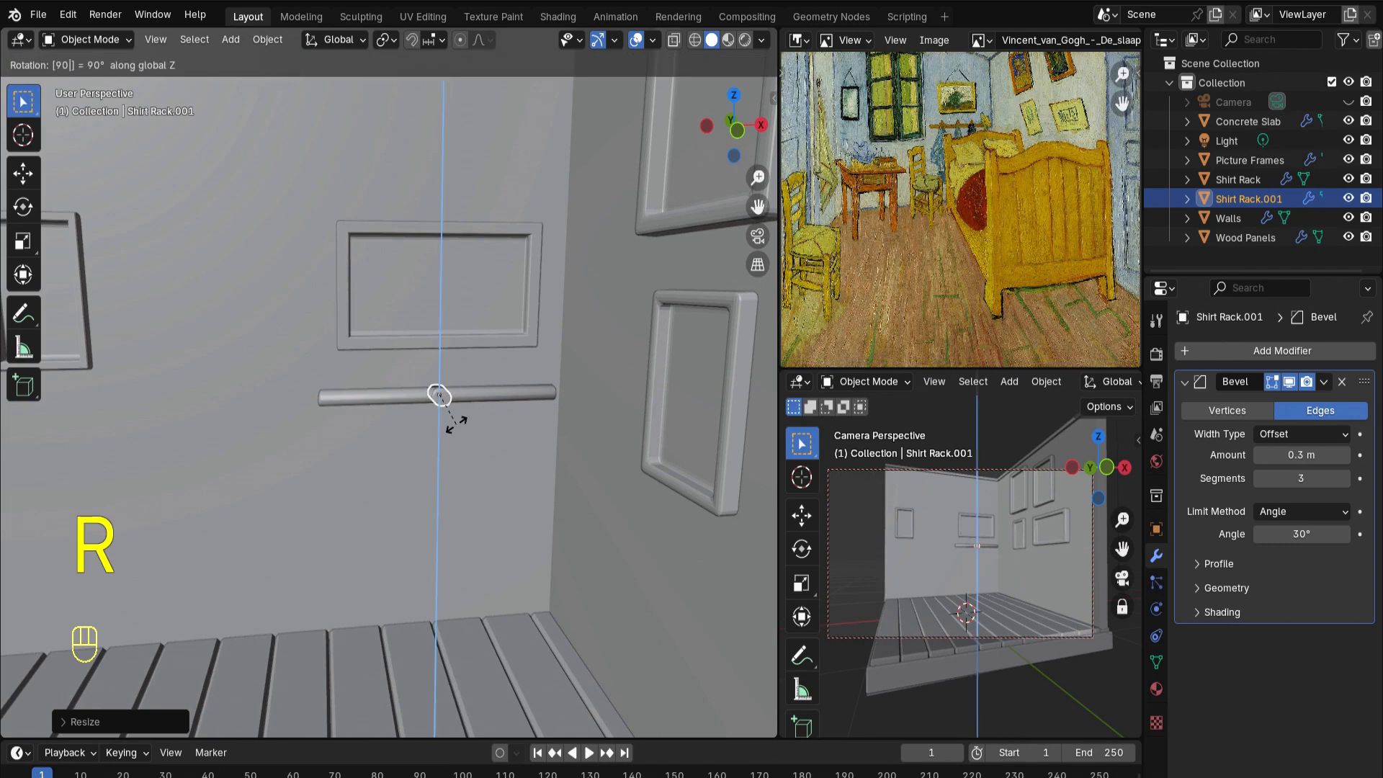
pyautogui.write('x')
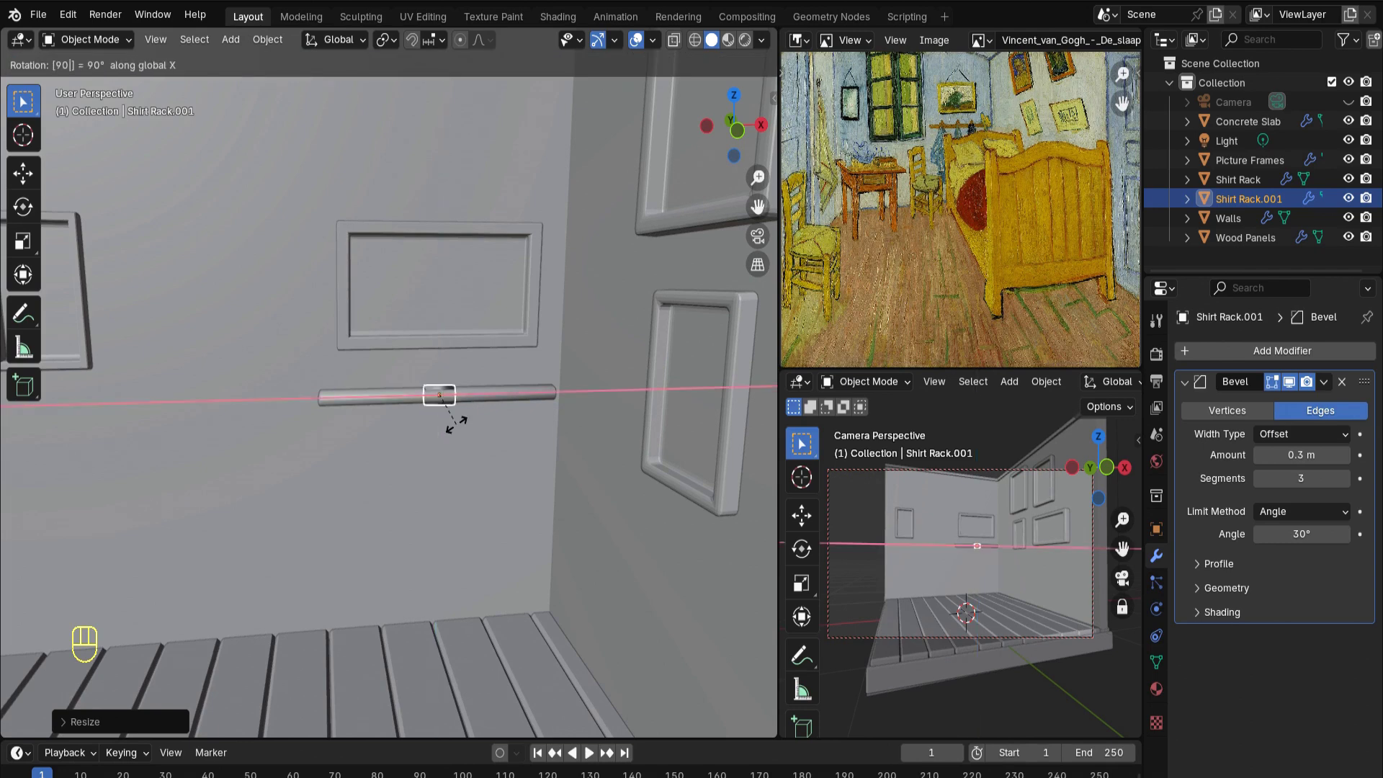
pyautogui.write('y')
pyautogui.press('Return')
# Duplicate the upright peg along X in the front view to space three pegs along the shirt rack bar
pyautogui.press('KP_1')
pyautogui.hotkey('shift', 'd')
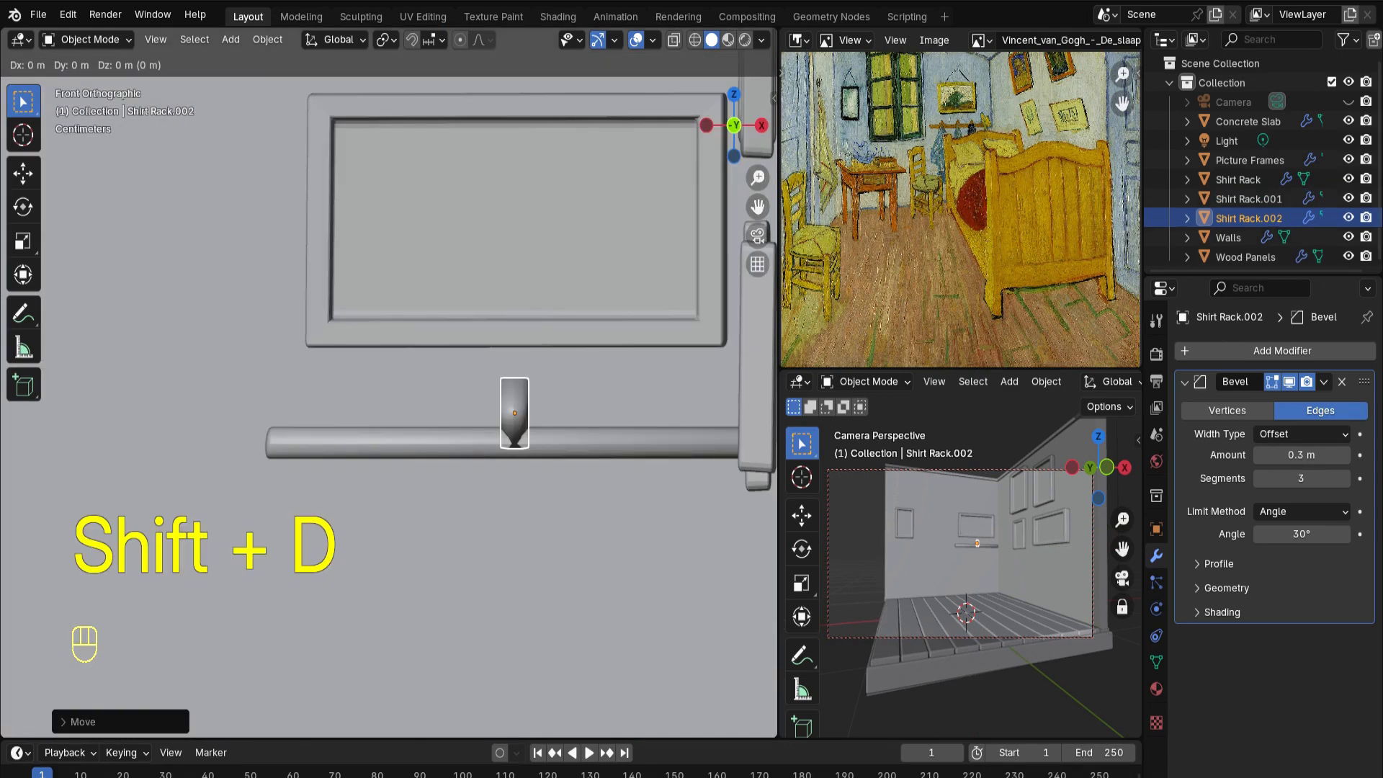
pyautogui.press('shift')
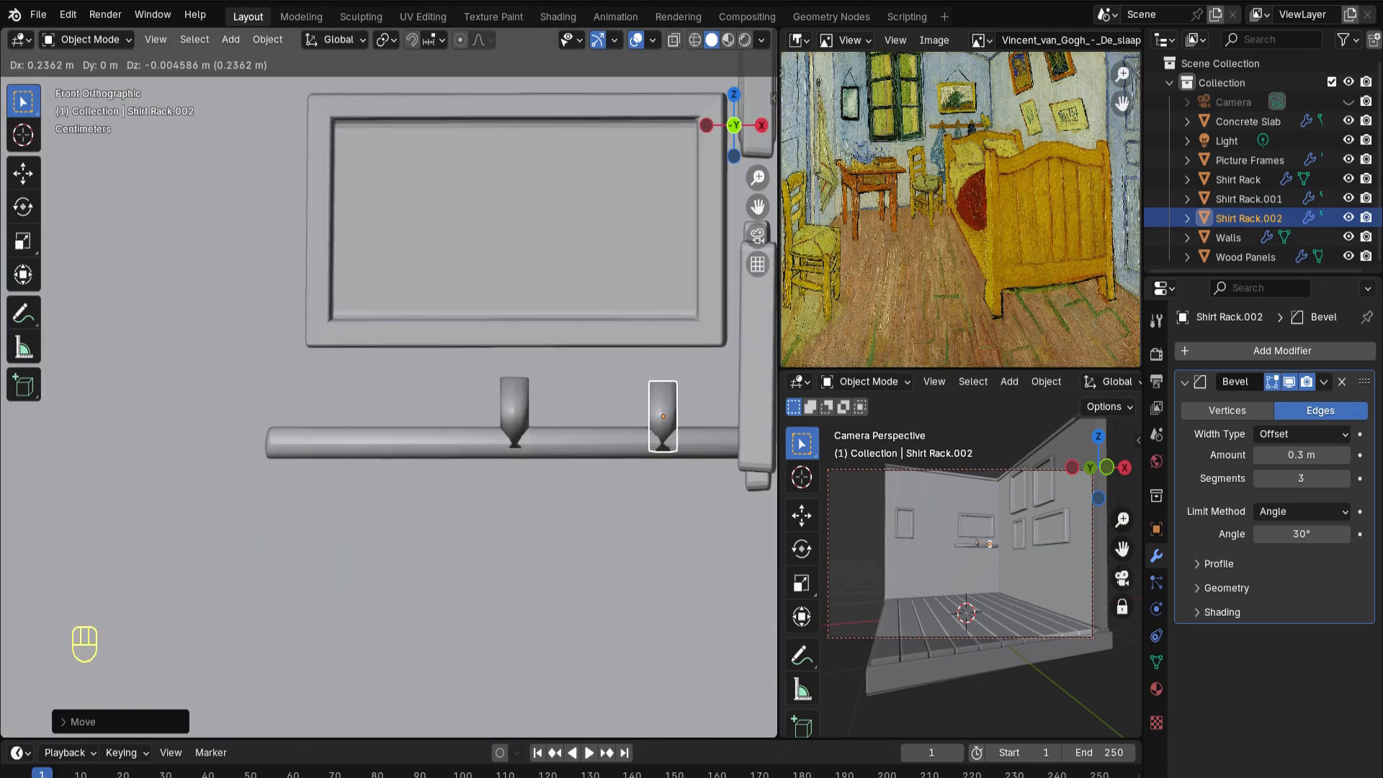
pyautogui.press('x')
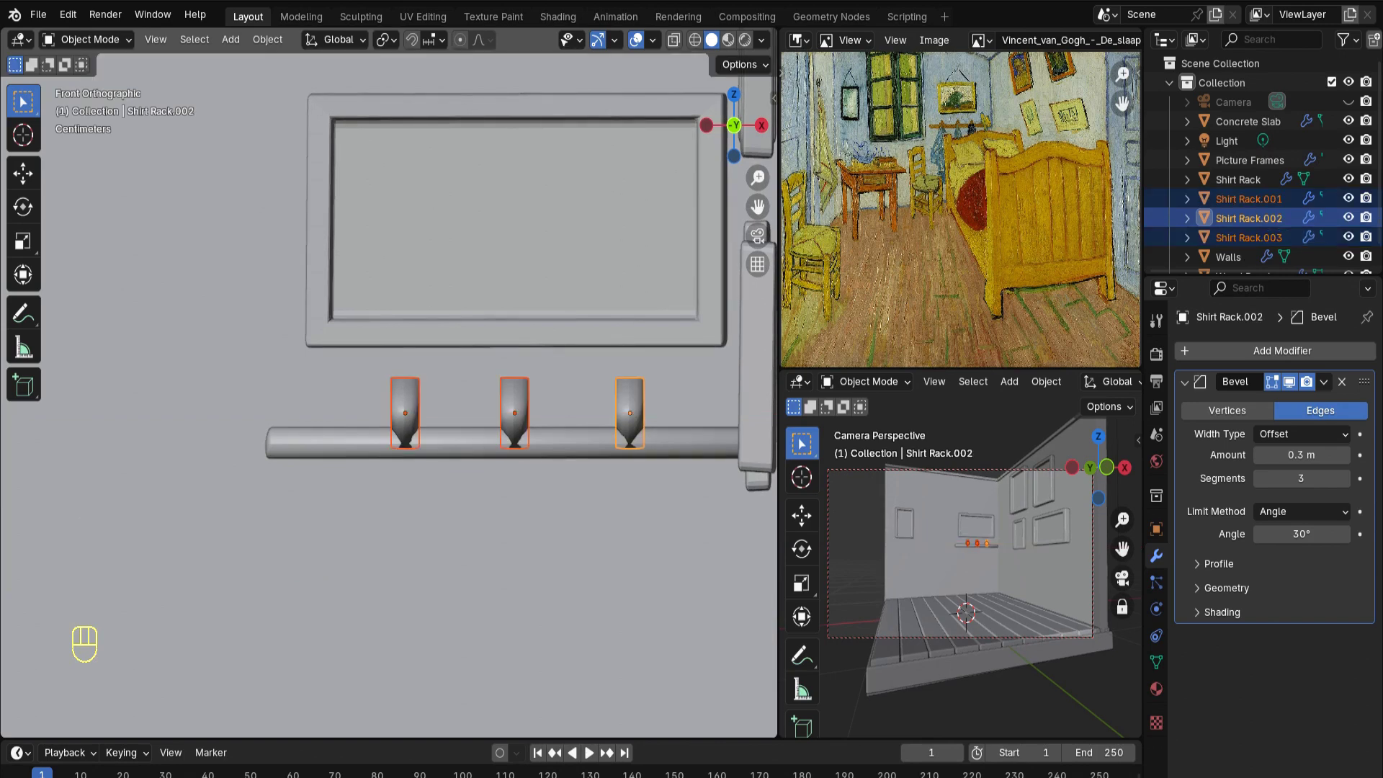
# Tilt the three pegs together in the right side view and shrink them uniformly
pyautogui.press('KP_3')
pyautogui.press('r')
pyautogui.click(709, 432)
pyautogui.press('s')
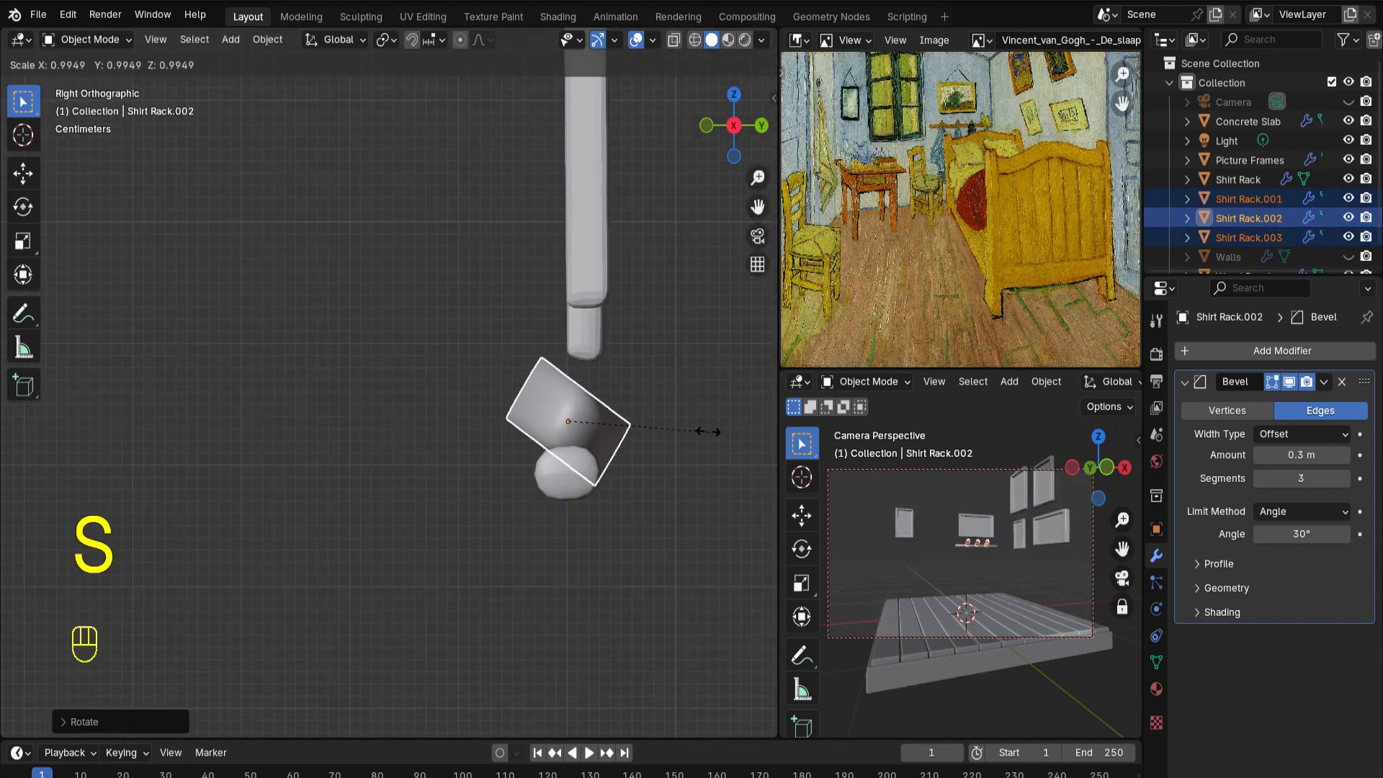
pyautogui.click(632, 423)
# Adjust the height of the three tilted pegs along Z so they rest on the bar
pyautogui.press('g')
pyautogui.press('z')
pyautogui.click(633, 425)
# Shift the middle peg's mesh along X, closer to the peg farthest from the room corner
pyautogui.moveTo(633, 425); pyautogui.dragTo(850, 459, button='middle')
pyautogui.press('Tab')
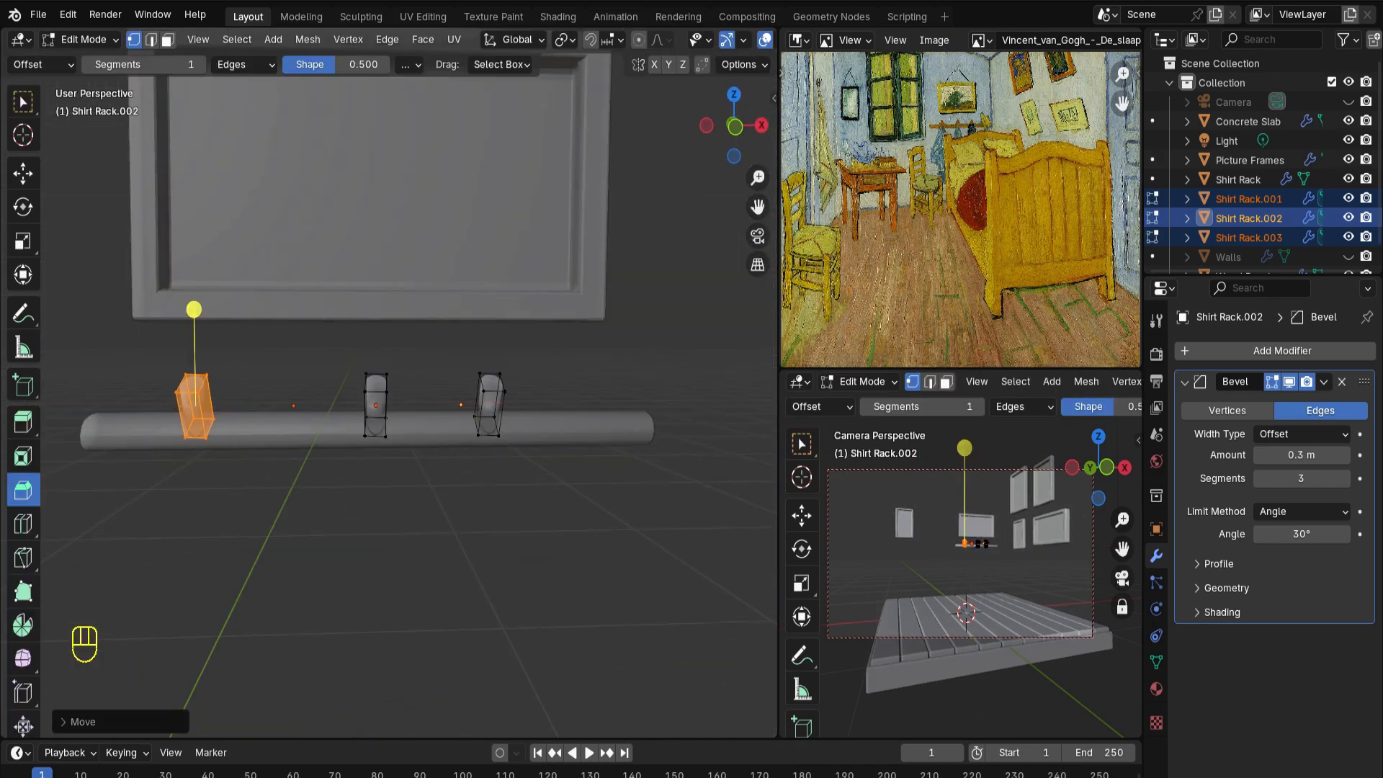
pyautogui.moveTo(334, 331); pyautogui.dragTo(399, 463)
pyautogui.press('g')
pyautogui.press('x')
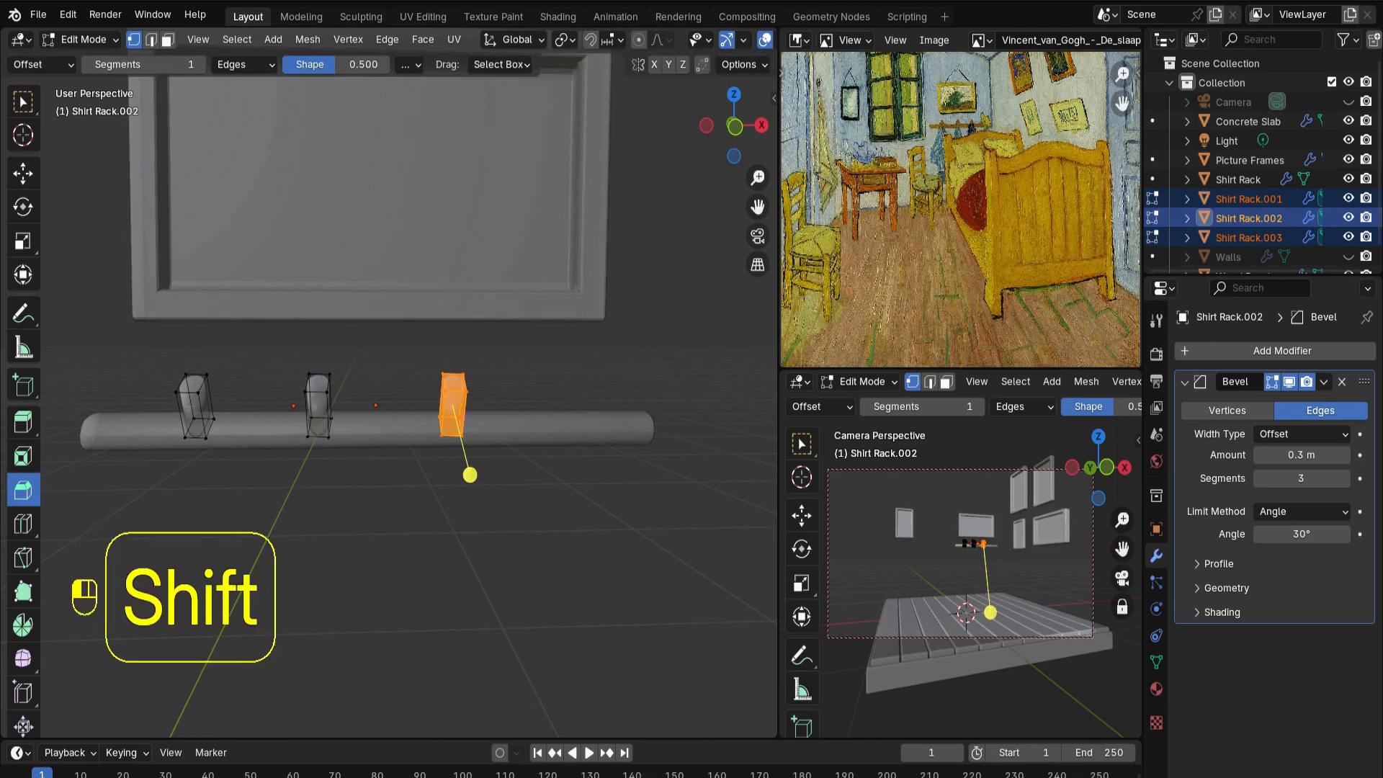
# Duplicate the peg nearest the room corner along X as a fourth peg and save the file
pyautogui.hotkey('shift', 'd')
pyautogui.press('x')
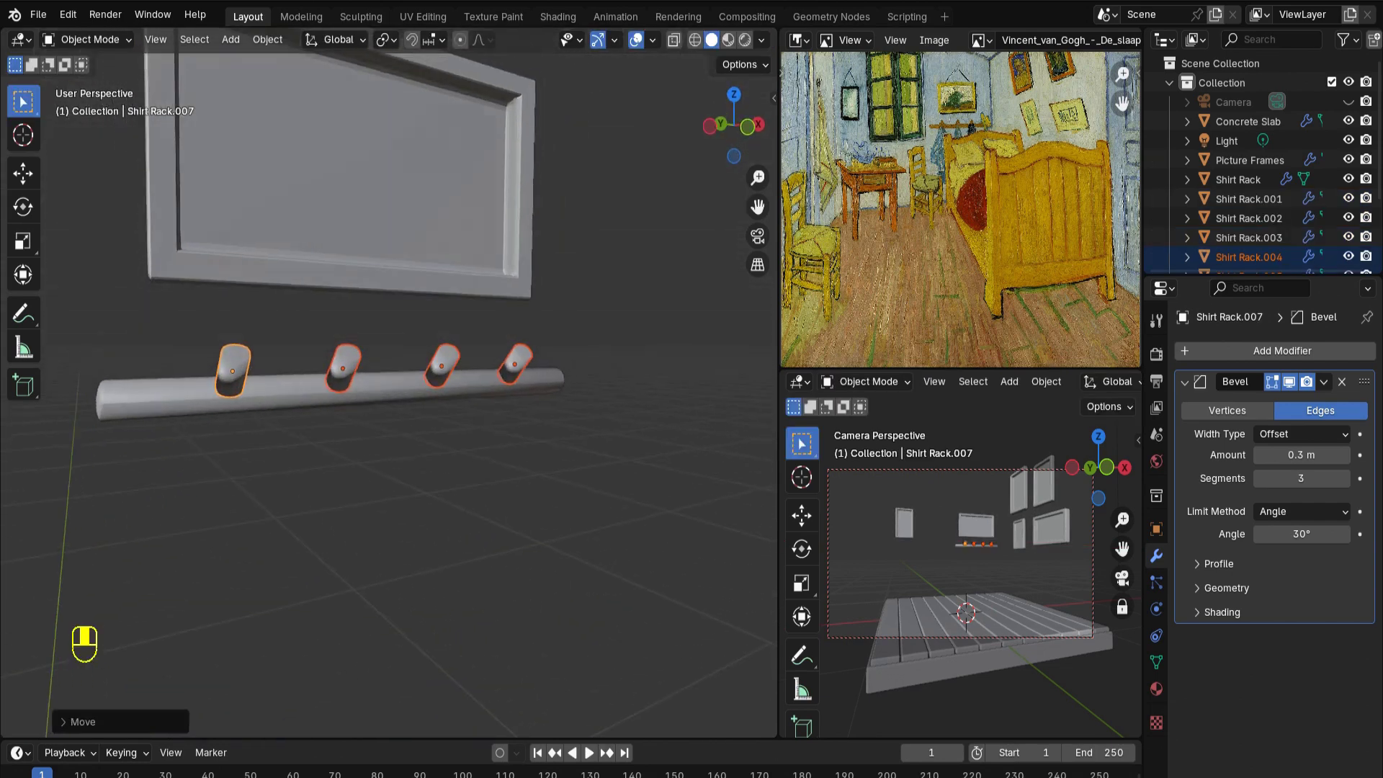
pyautogui.moveTo(389, 389); pyautogui.dragTo(346, 389, button='middle')
pyautogui.scroll(-4, 389, 383)
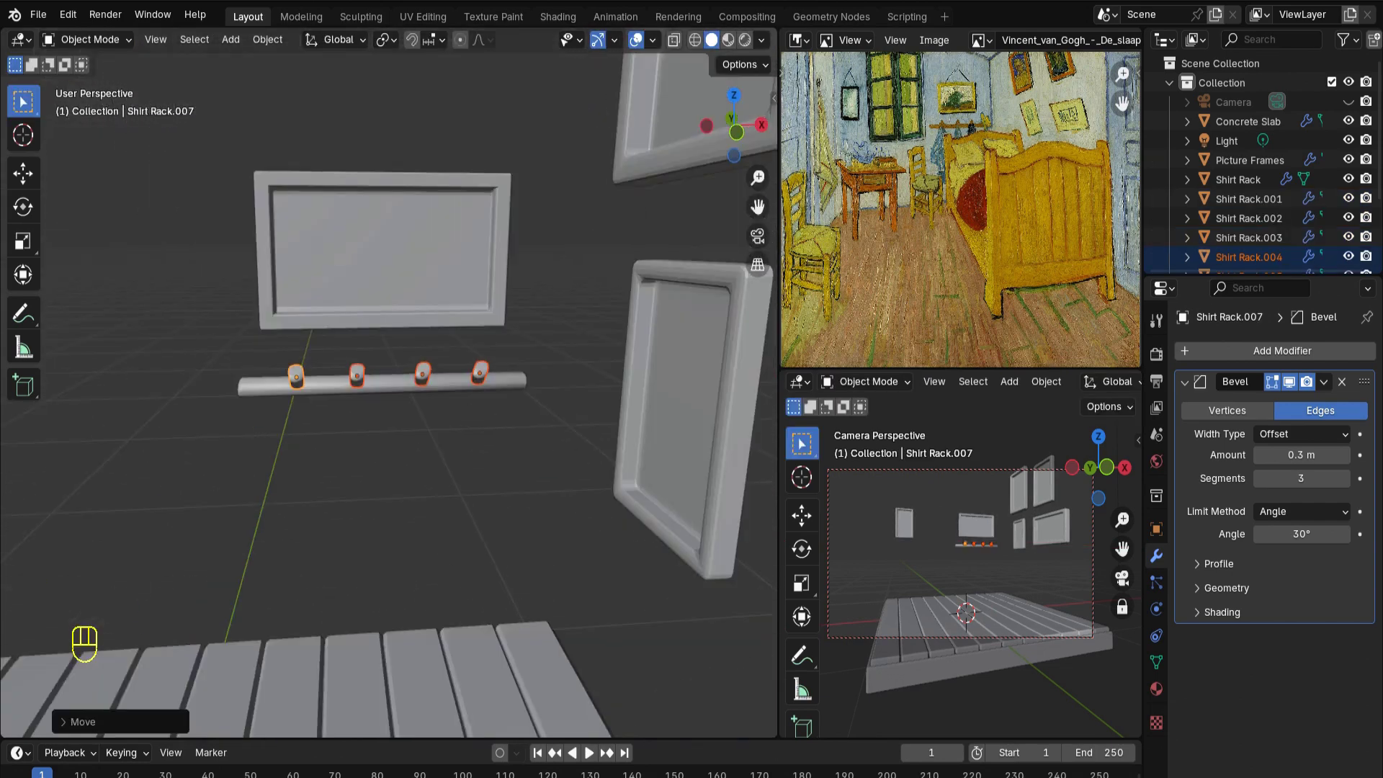
pyautogui.hotkey('ctrl', 's')
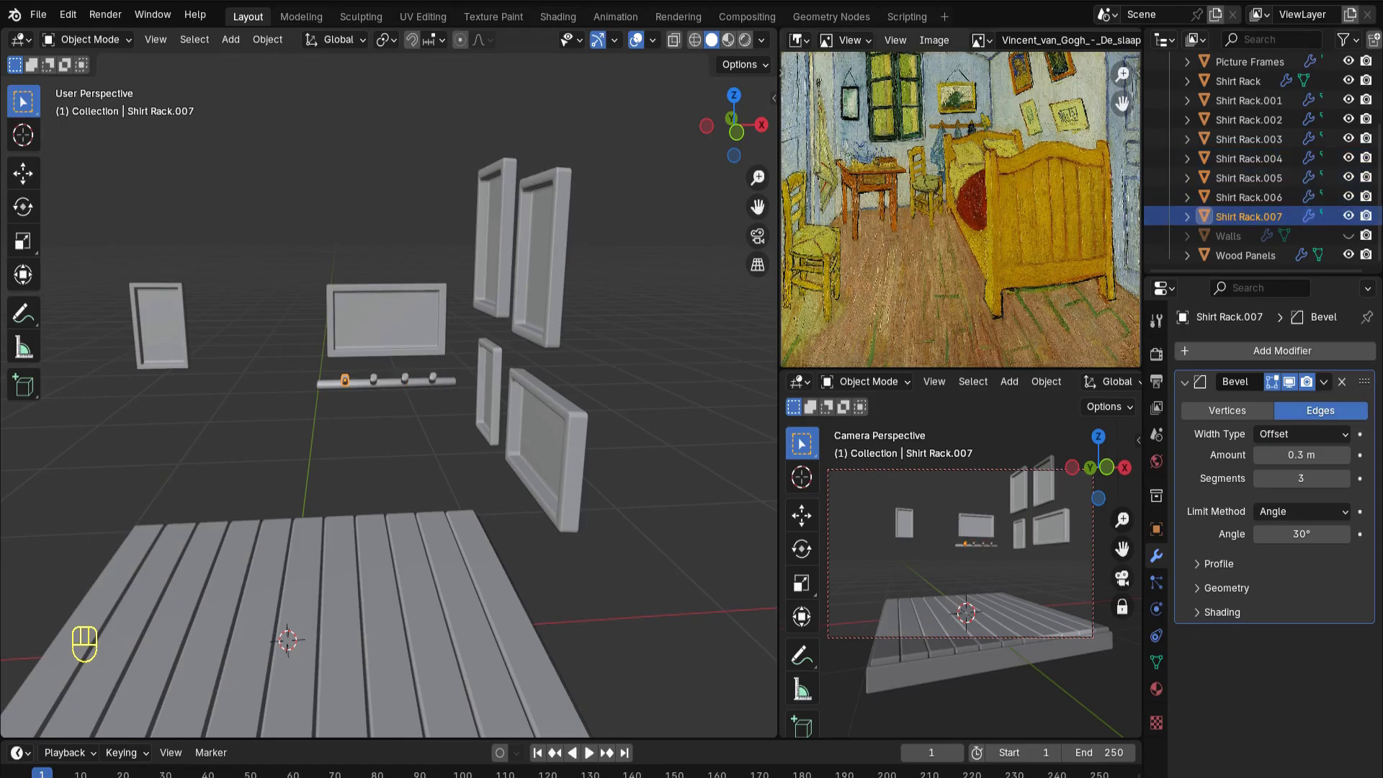
# Join the four pegs on the shirt rack into a single object
pyautogui.scroll(3, 386, 389)
pyautogui.keyDown('shift'); pyautogui.click(362, 377); pyautogui.keyUp('shift')
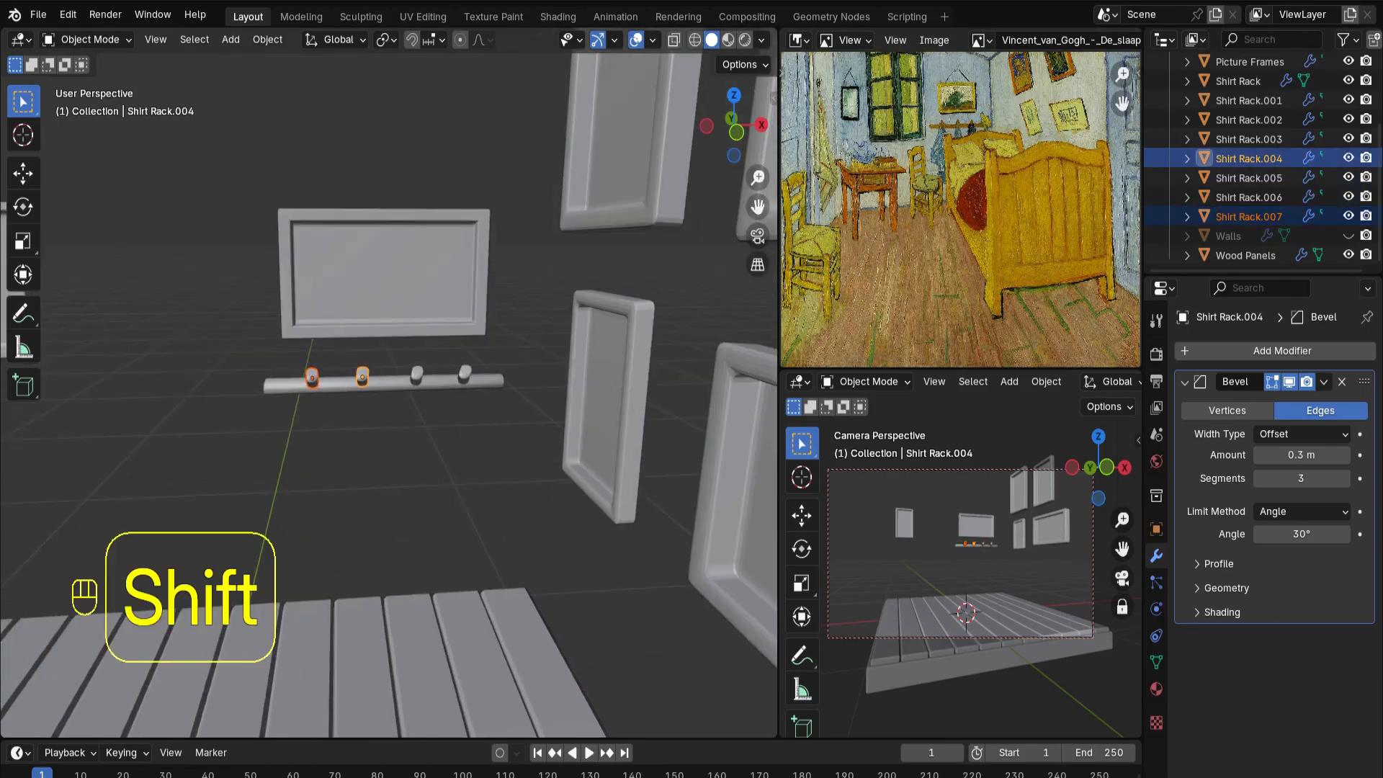
pyautogui.keyDown('shift'); pyautogui.click(416, 374); pyautogui.keyUp('shift')
pyautogui.keyDown('shift'); pyautogui.click(464, 373); pyautogui.keyUp('shift')
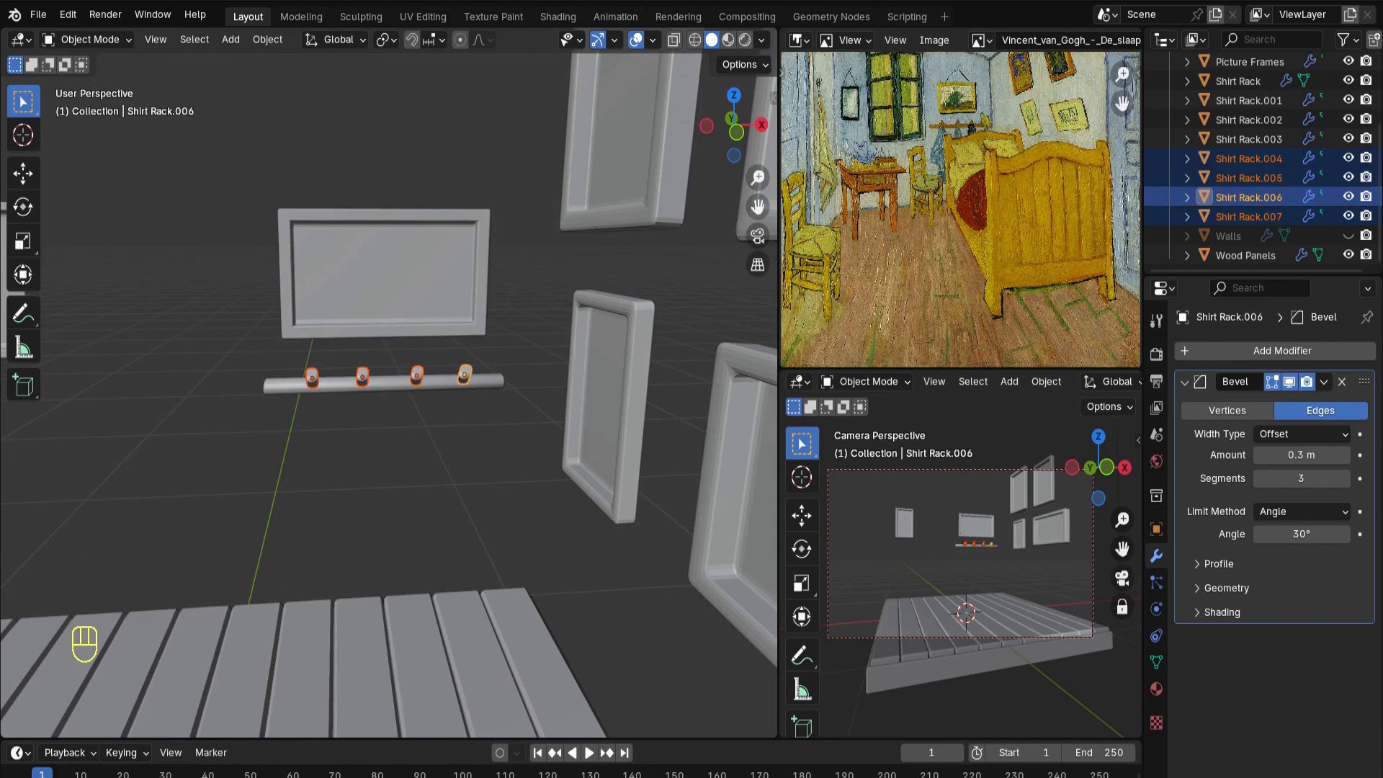
pyautogui.hotkey('ctrl', 'j')
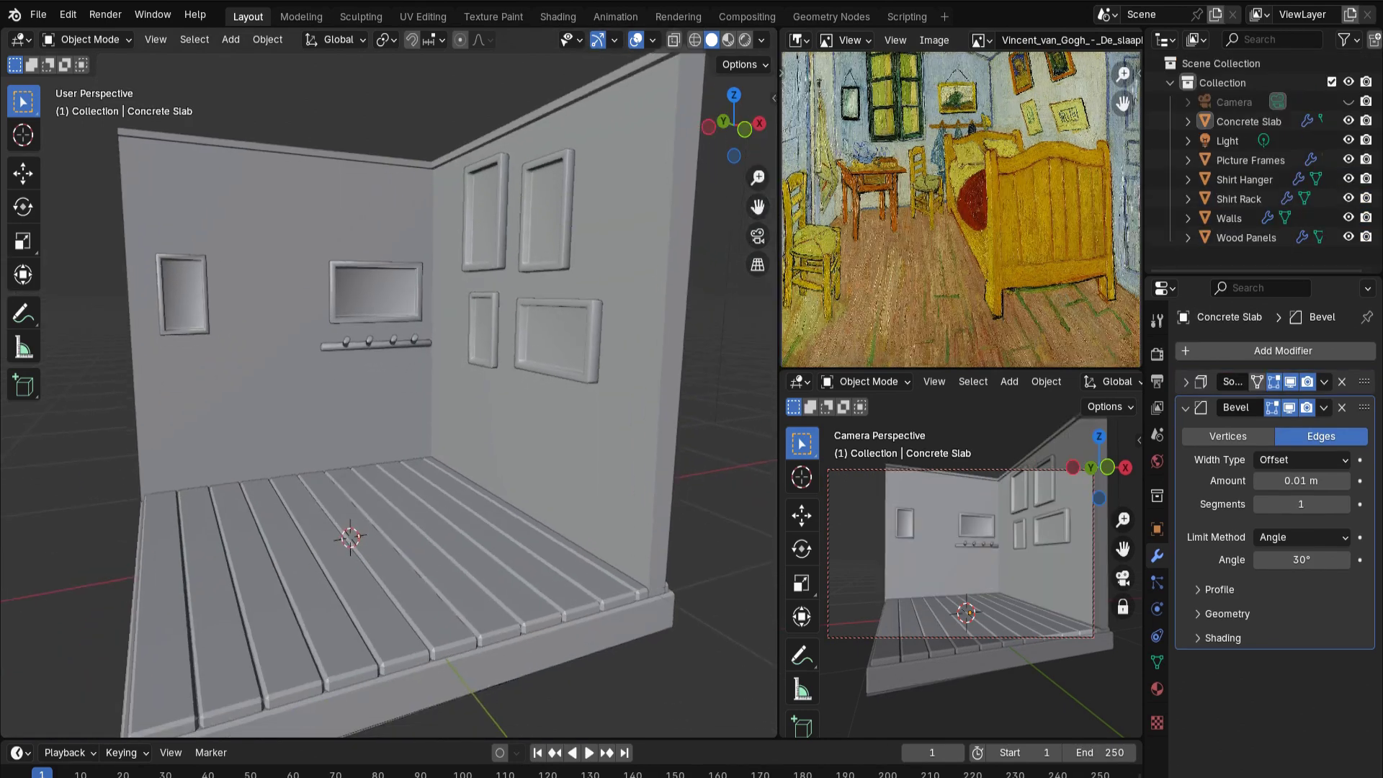
# Add a plane mesh and raise it along Z above the floor, just below the shirt rack
pyautogui.moveTo(389, 404)
pyautogui.mouseDown(button='middle')
pyautogui.moveTo(432, 405)
pyautogui.moveTo(389, 410)
pyautogui.mouseUp(button='middle')
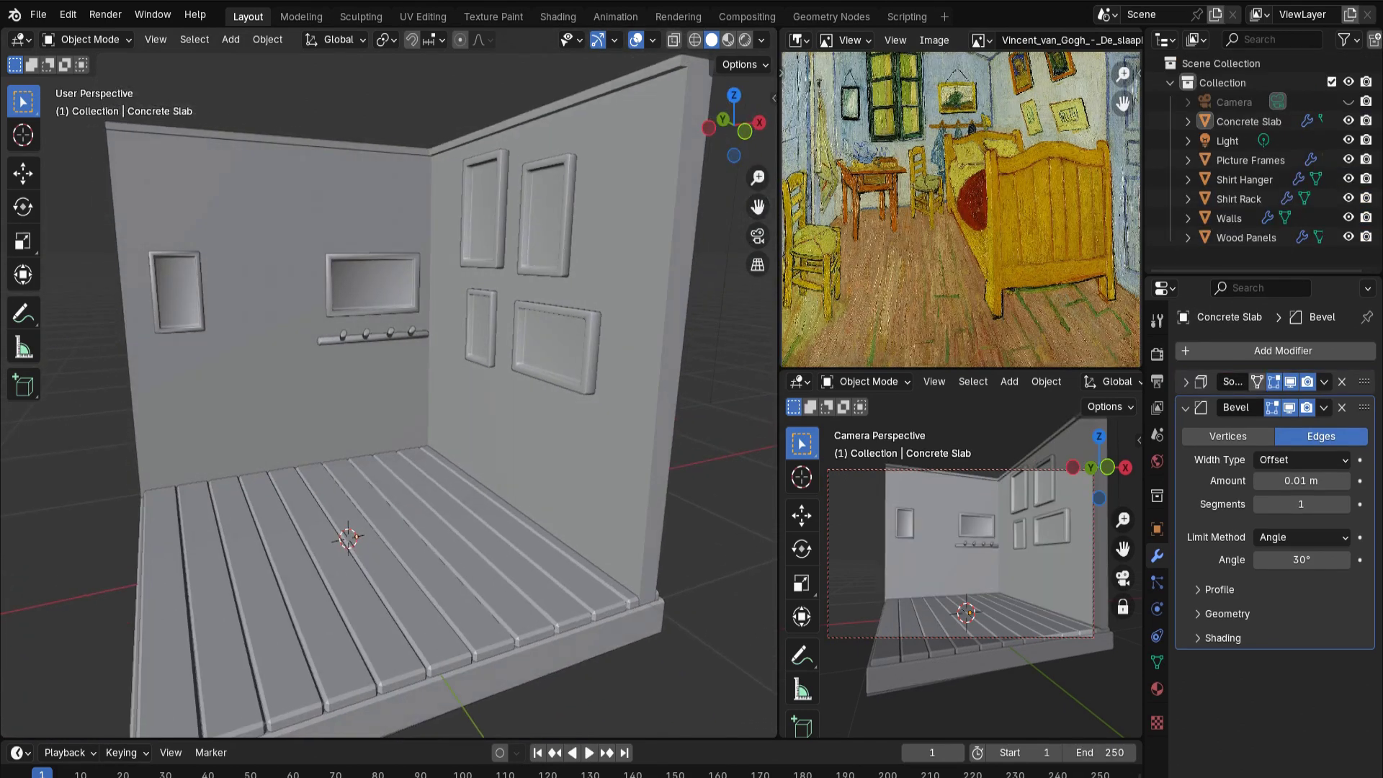
pyautogui.hotkey('shift', 'a')
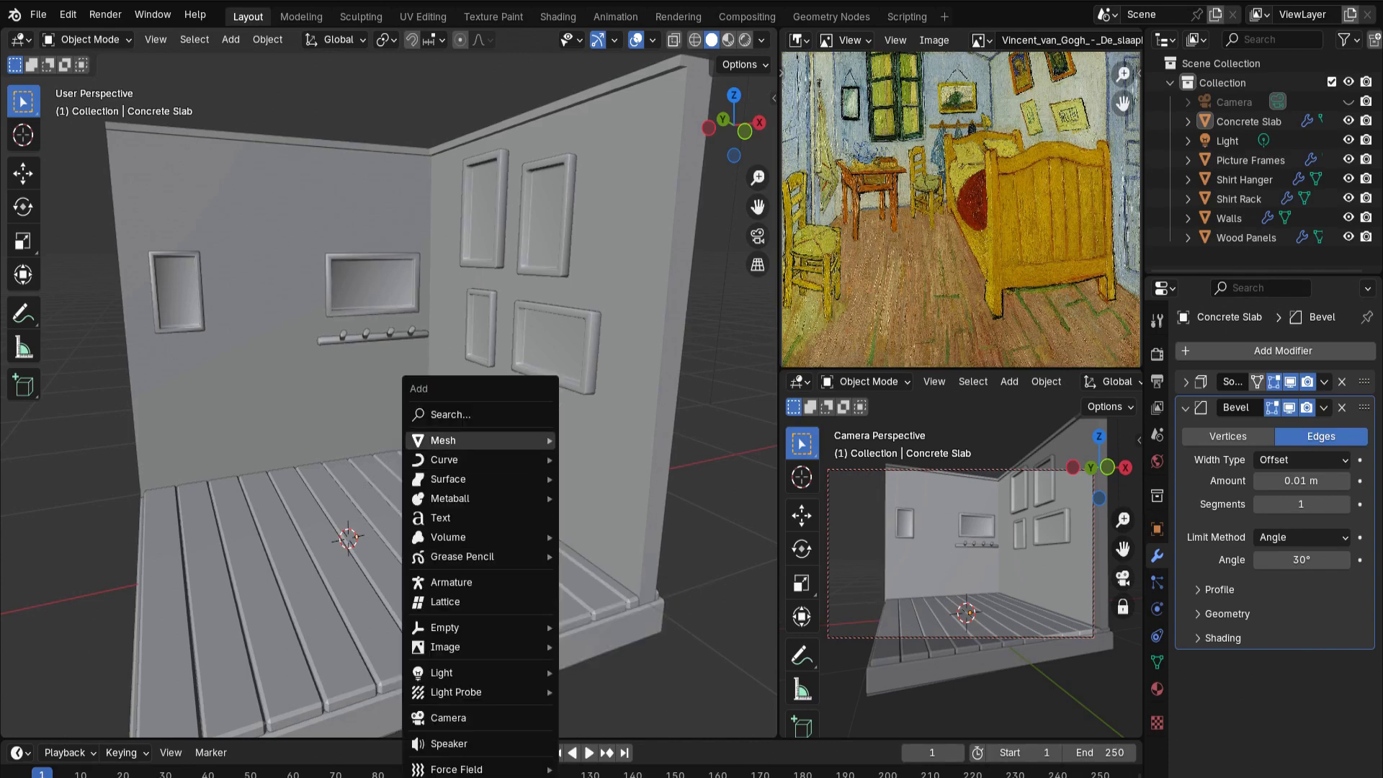
pyautogui.moveTo(447, 441)
pyautogui.click(586, 439)
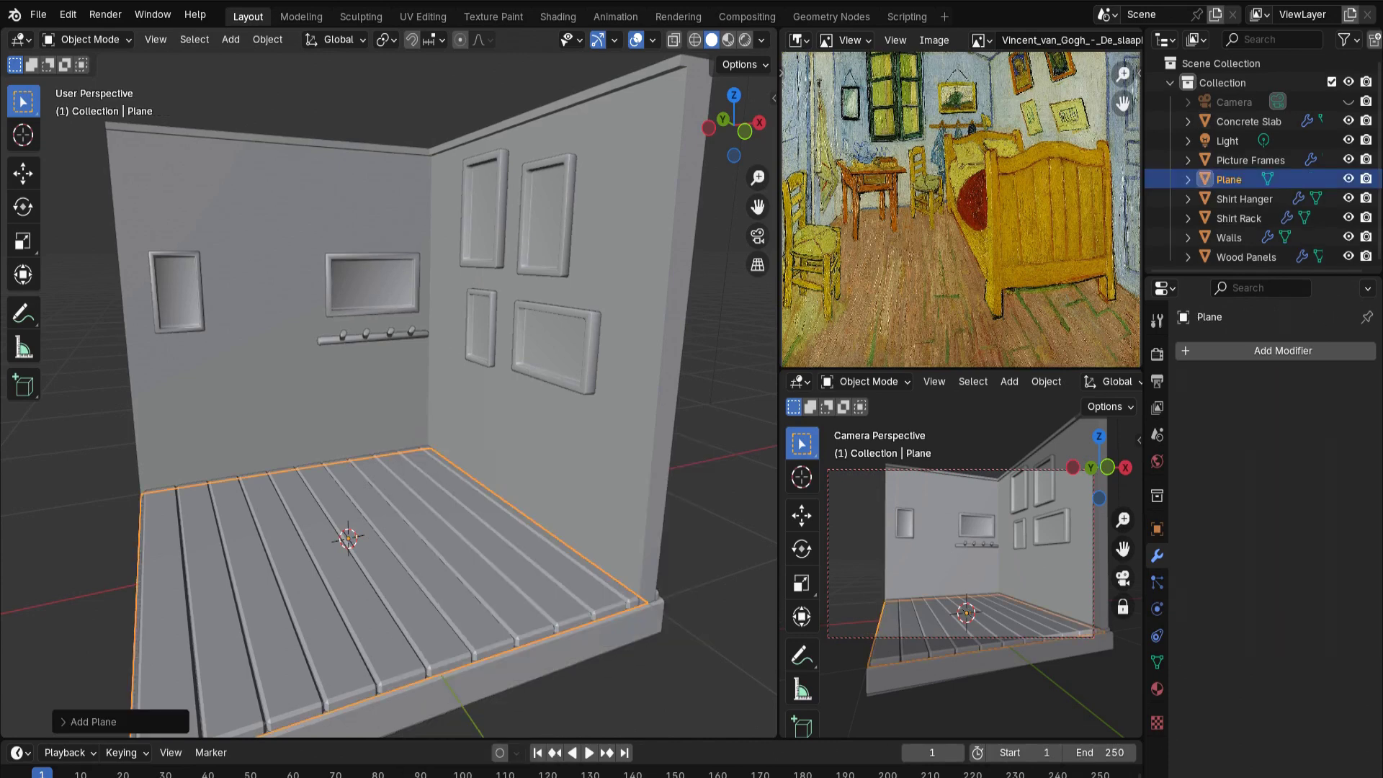
pyautogui.press('g')
pyautogui.press('z')
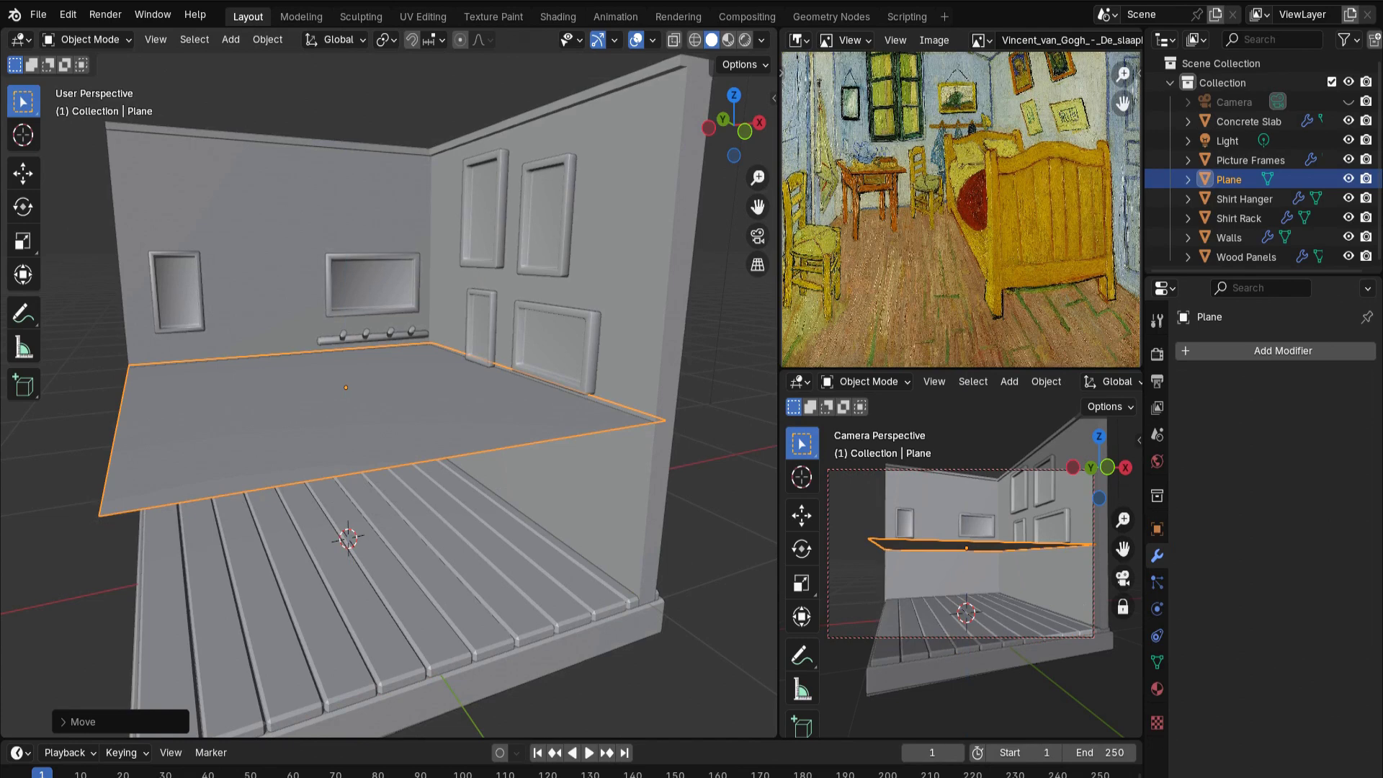
# Scale the plane down to about 0.74 overall, then adjust its Y length and narrow it along X to about 0.53
pyautogui.moveTo(389, 396); pyautogui.dragTo(378, 423, button='middle')
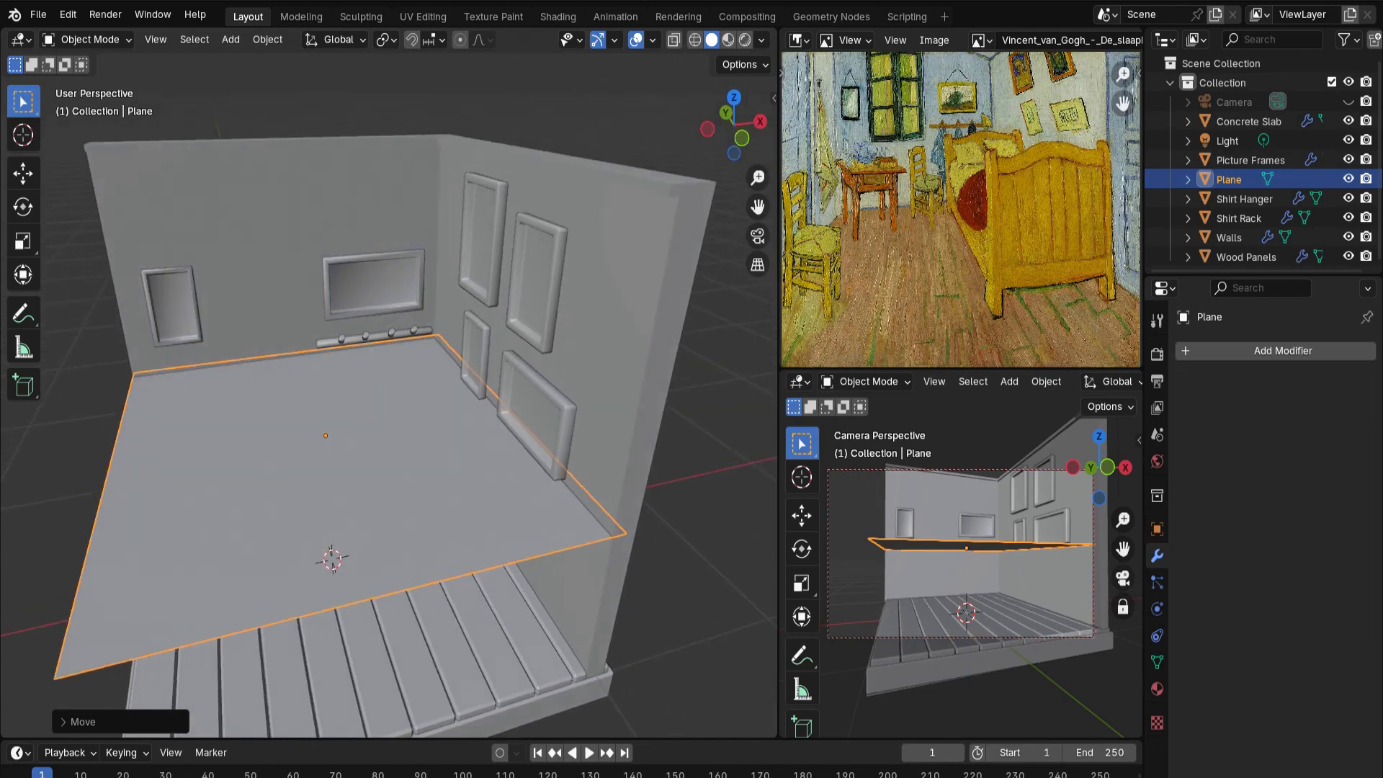
pyautogui.press('s')
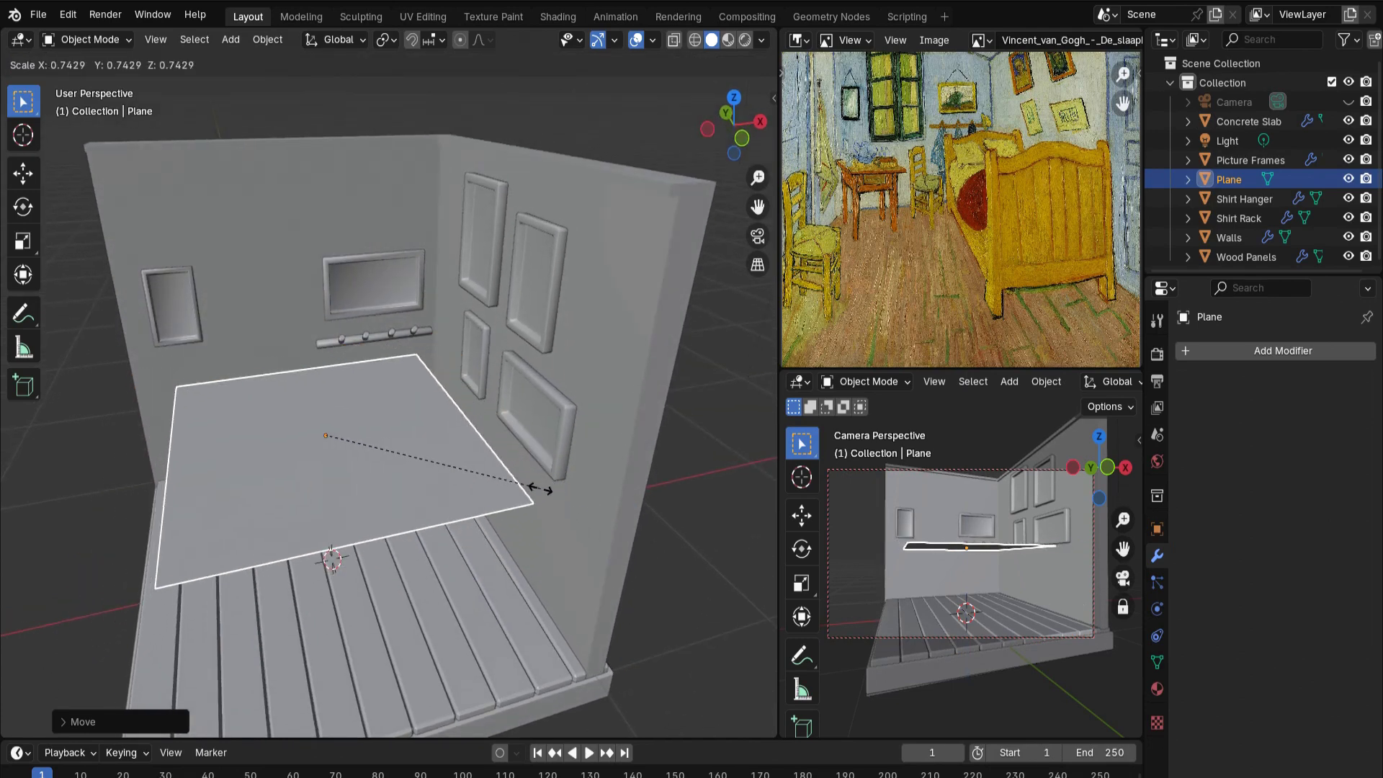
pyautogui.click(540, 488)
pyautogui.press('s')
pyautogui.press('y')
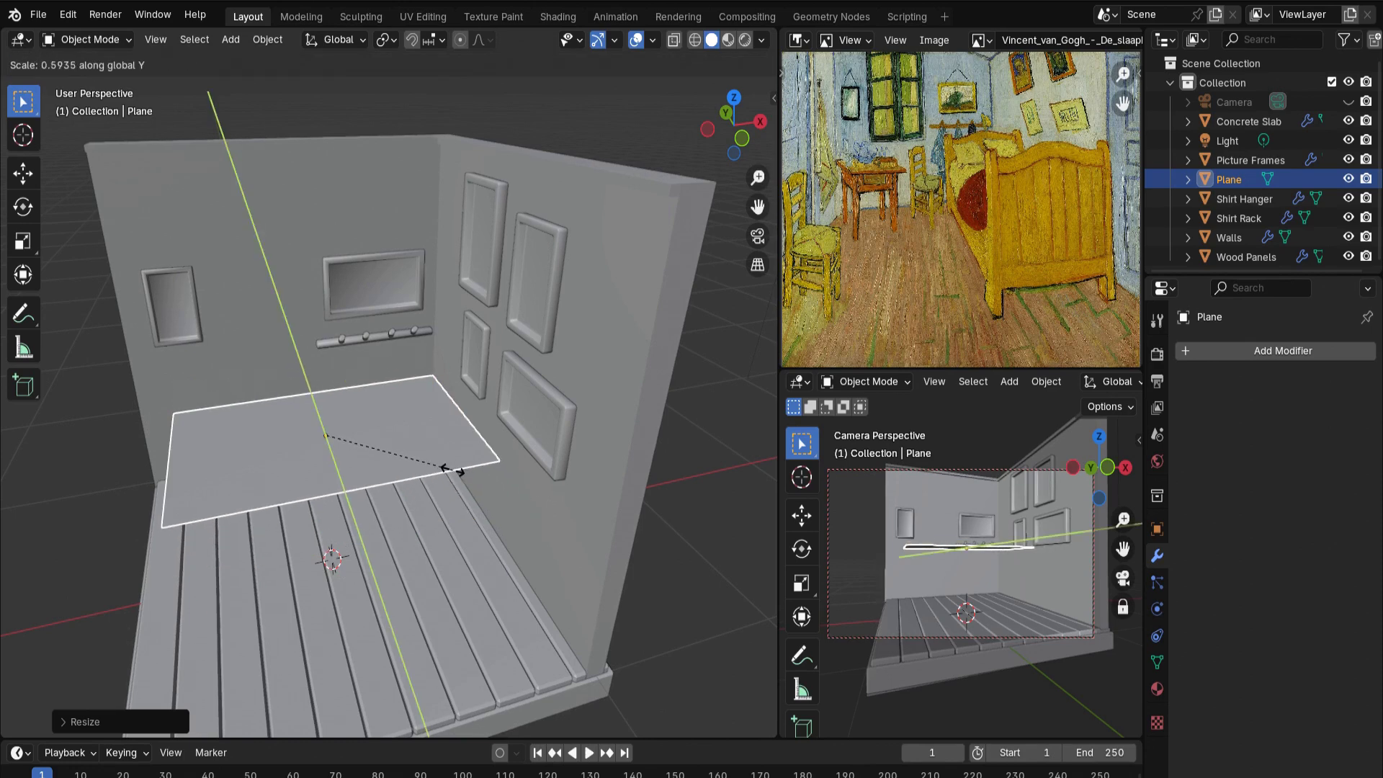
pyautogui.click(542, 571)
pyautogui.press('s')
pyautogui.press('x')
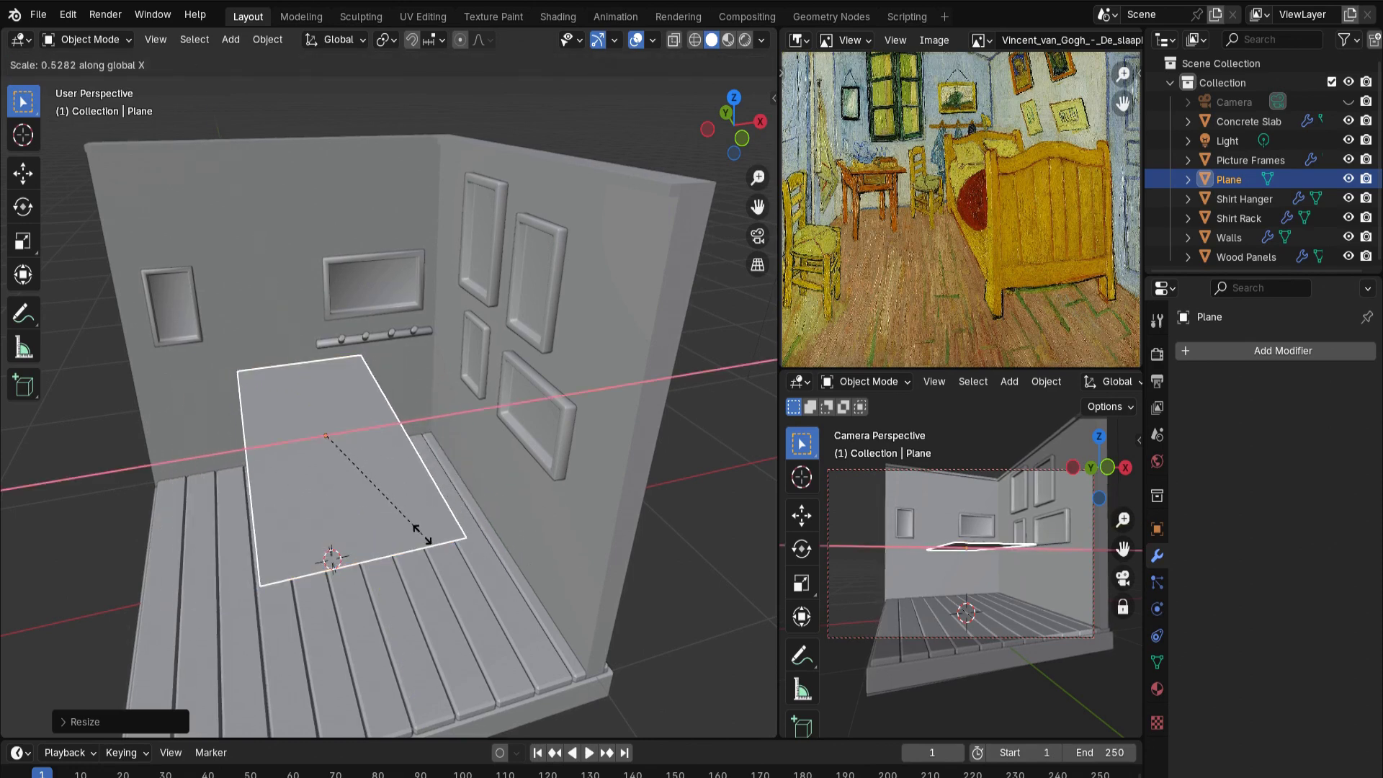
pyautogui.click(422, 533)
# Shorten the plane along Y to about 0.76 as seen from above
pyautogui.press('KP_7')
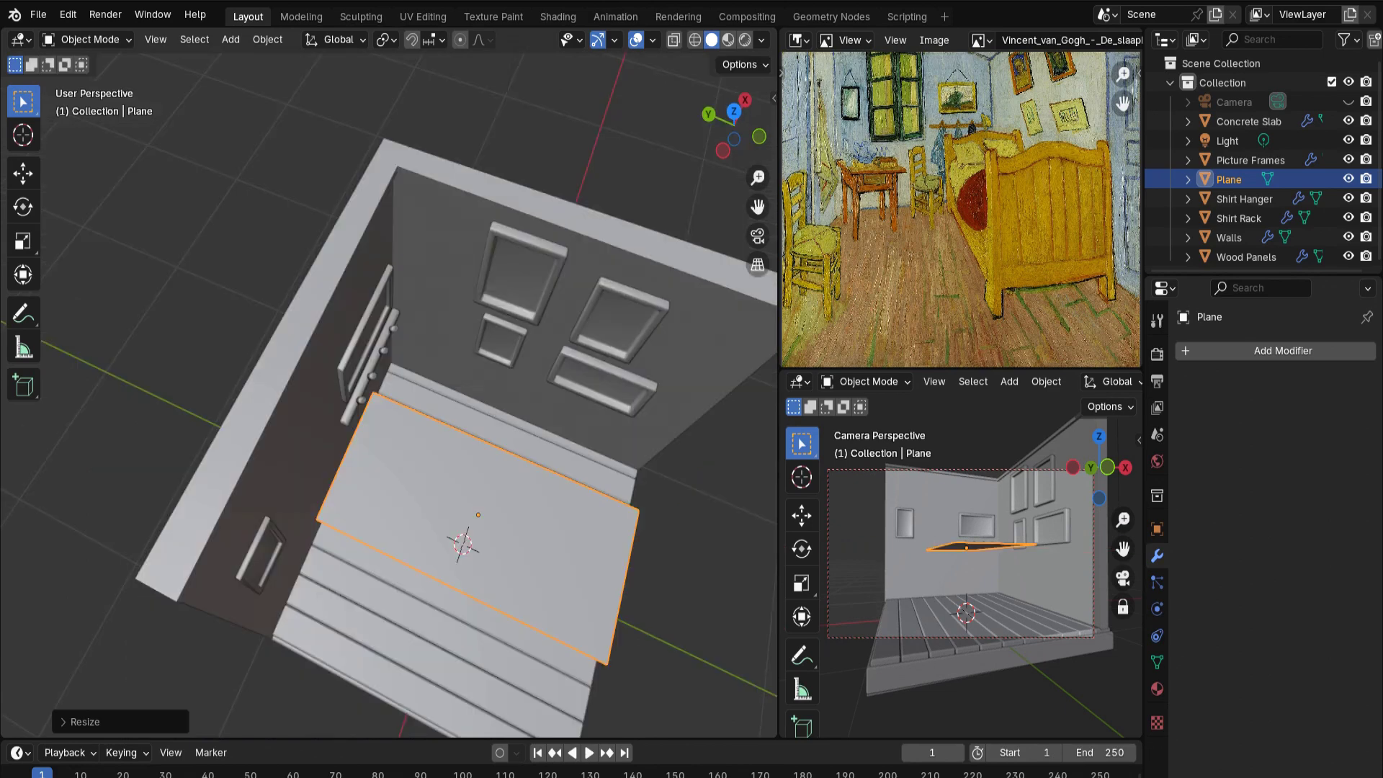
pyautogui.press('s')
pyautogui.press('y')
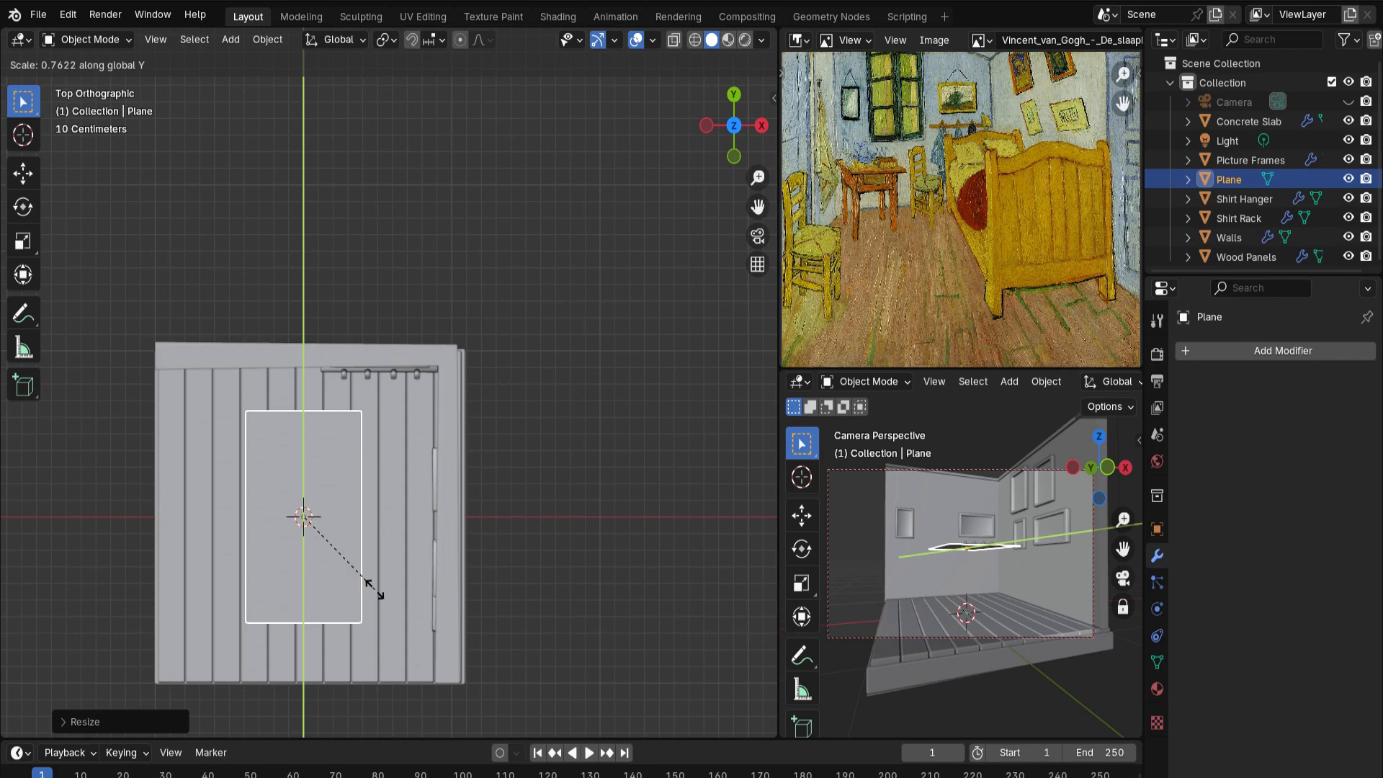
pyautogui.click(374, 589)
# Extrude the plane's face downward along Z into a thick slab for the bed base
pyautogui.moveTo(374, 588); pyautogui.dragTo(504, 468, button='middle')
pyautogui.press('Tab')
pyautogui.press('e')
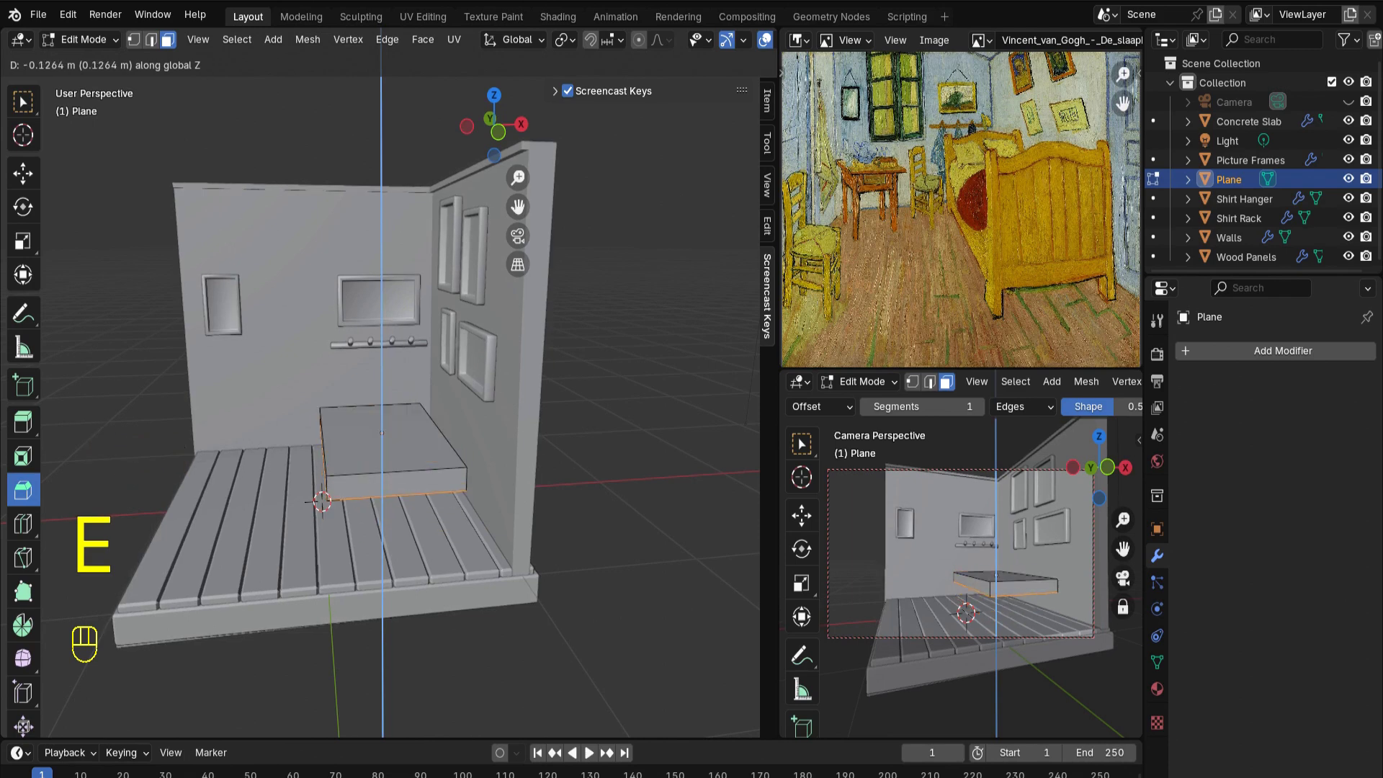
# Add a Bevel modifier to the bed slab
pyautogui.click(1282, 351)
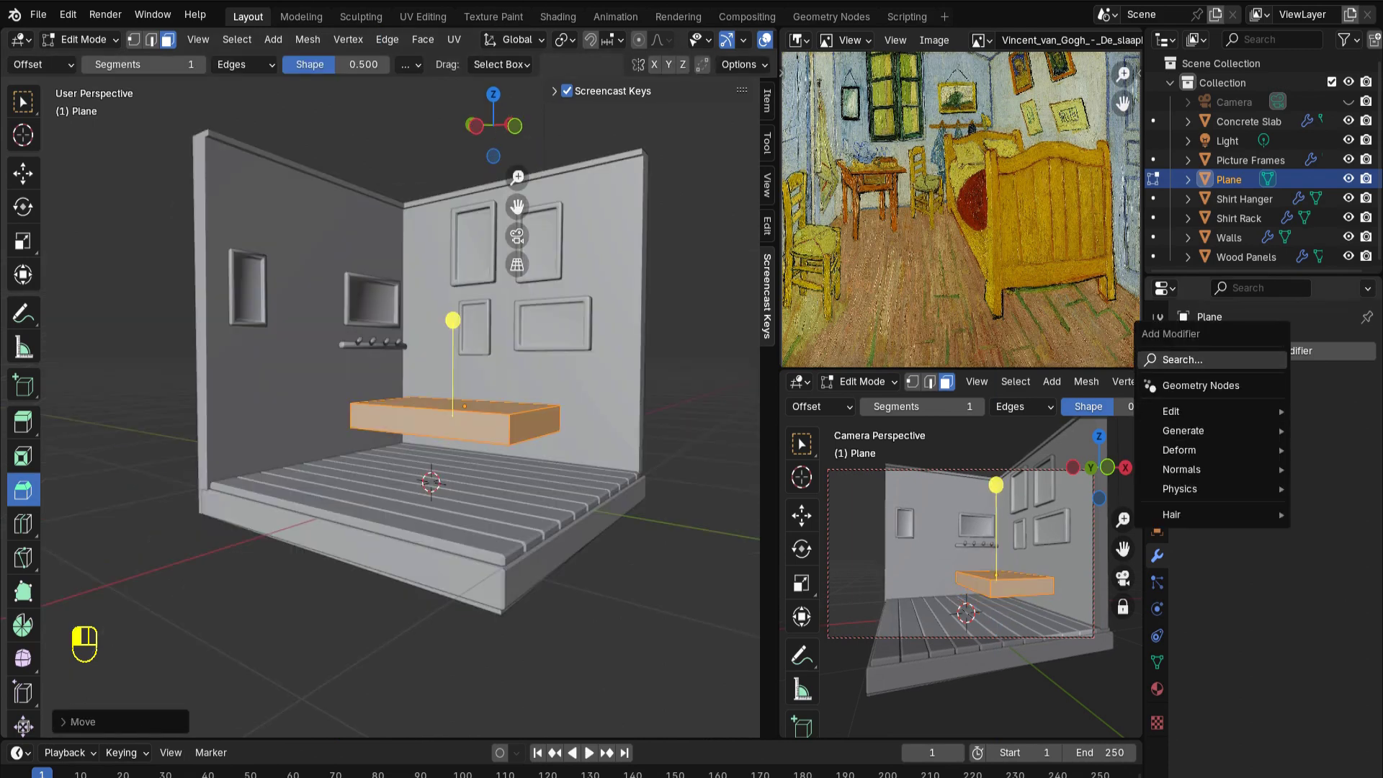
pyautogui.click(1195, 360)
pyautogui.press('Return')
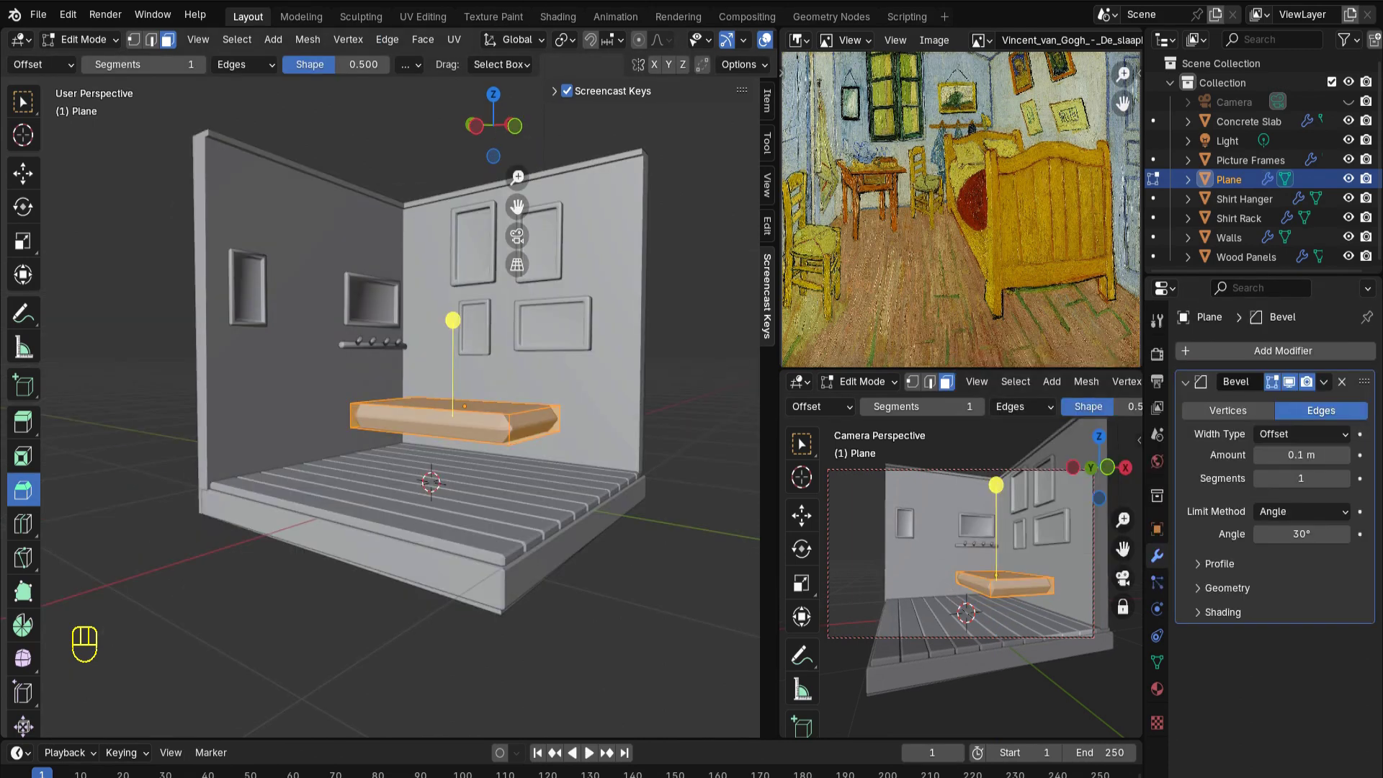
# Set the slab's bevel amount to 0.02 m with 2 segments and return to Object Mode
pyautogui.moveTo(432, 360); pyautogui.dragTo(447, 411, button='middle')
pyautogui.scroll(4, 446, 411)
pyautogui.moveTo(446, 475); pyautogui.dragTo(441, 396, button='middle')
pyautogui.click(1258, 455)
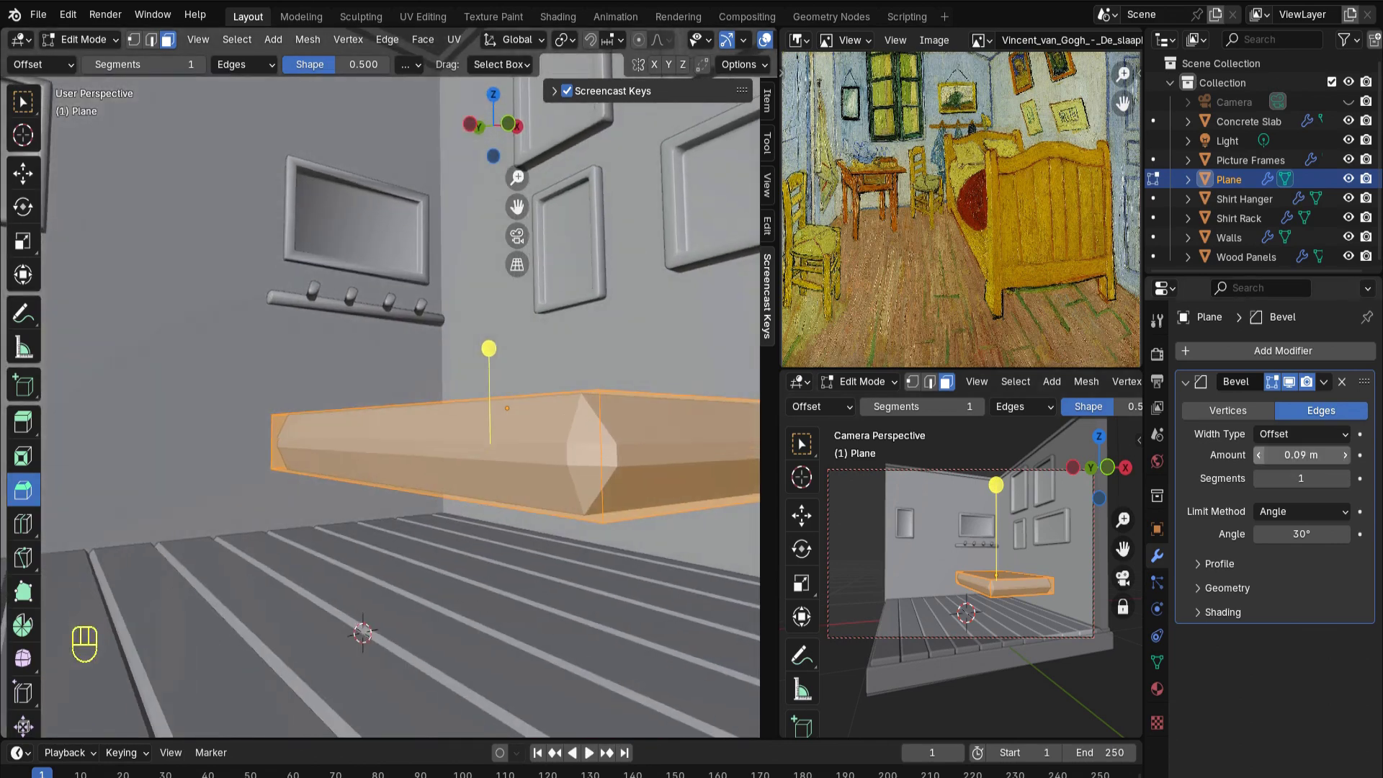
pyautogui.click(1258, 454)
pyautogui.click(1258, 454)
pyautogui.click(1258, 454)
pyautogui.click(1258, 454)
pyautogui.moveTo(1262, 454); pyautogui.dragTo(1248, 455)
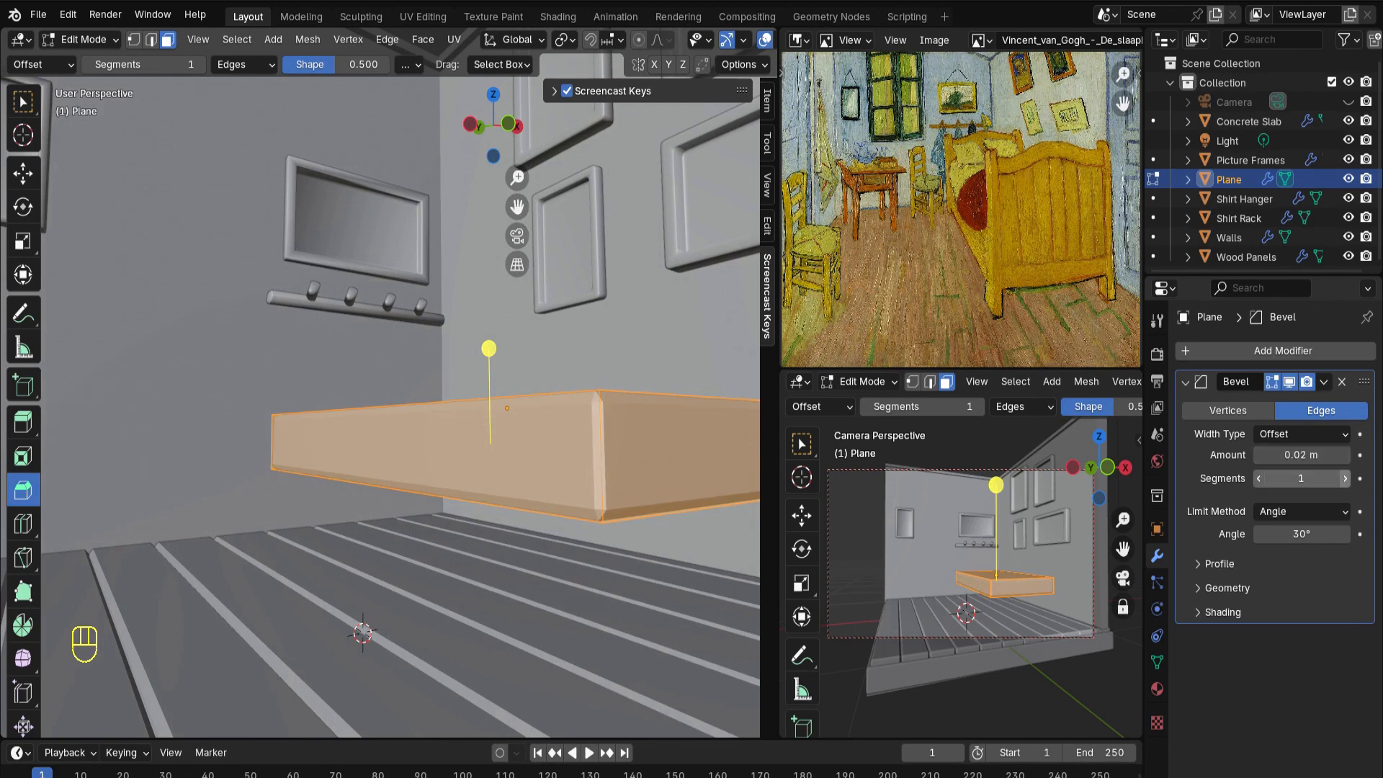
pyautogui.click(1344, 479)
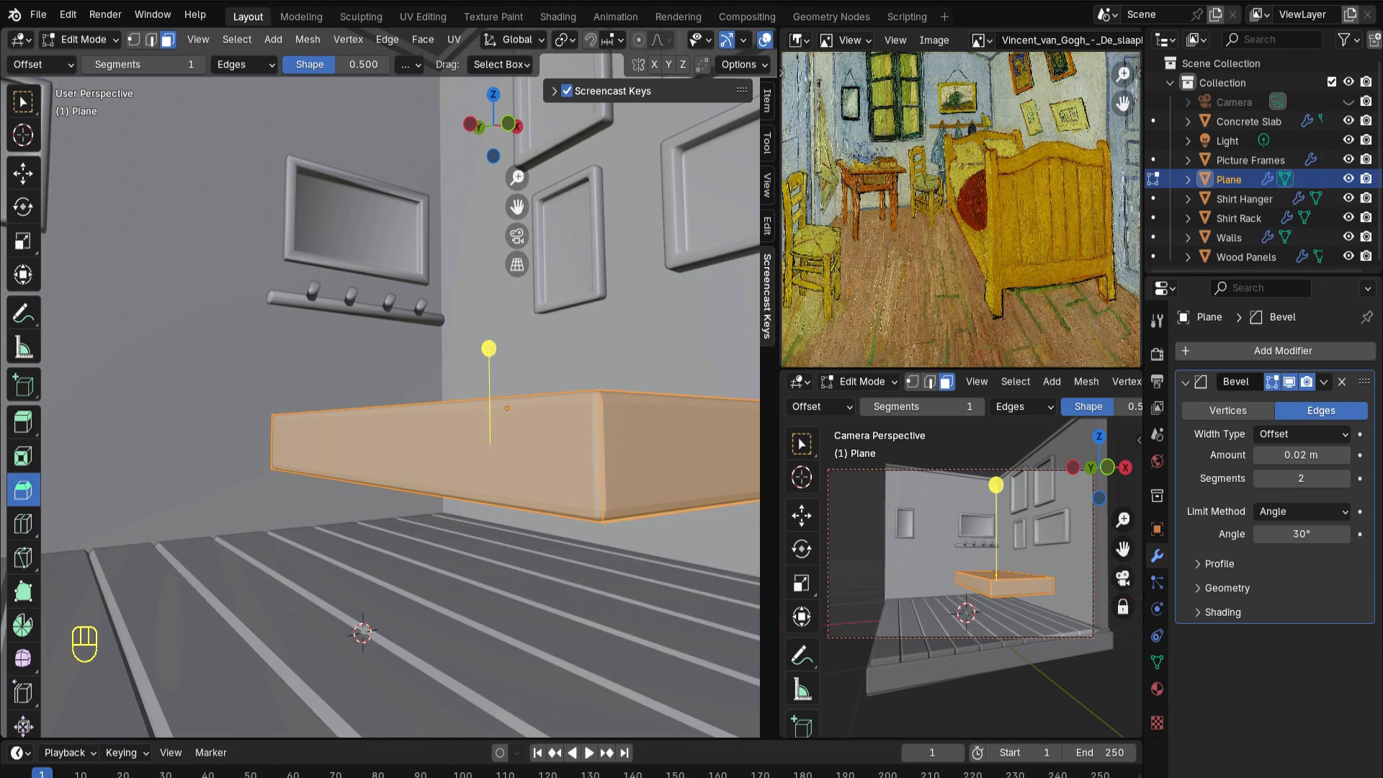
pyautogui.moveTo(432, 360); pyautogui.dragTo(360, 411, button='middle')
pyautogui.press('Tab')
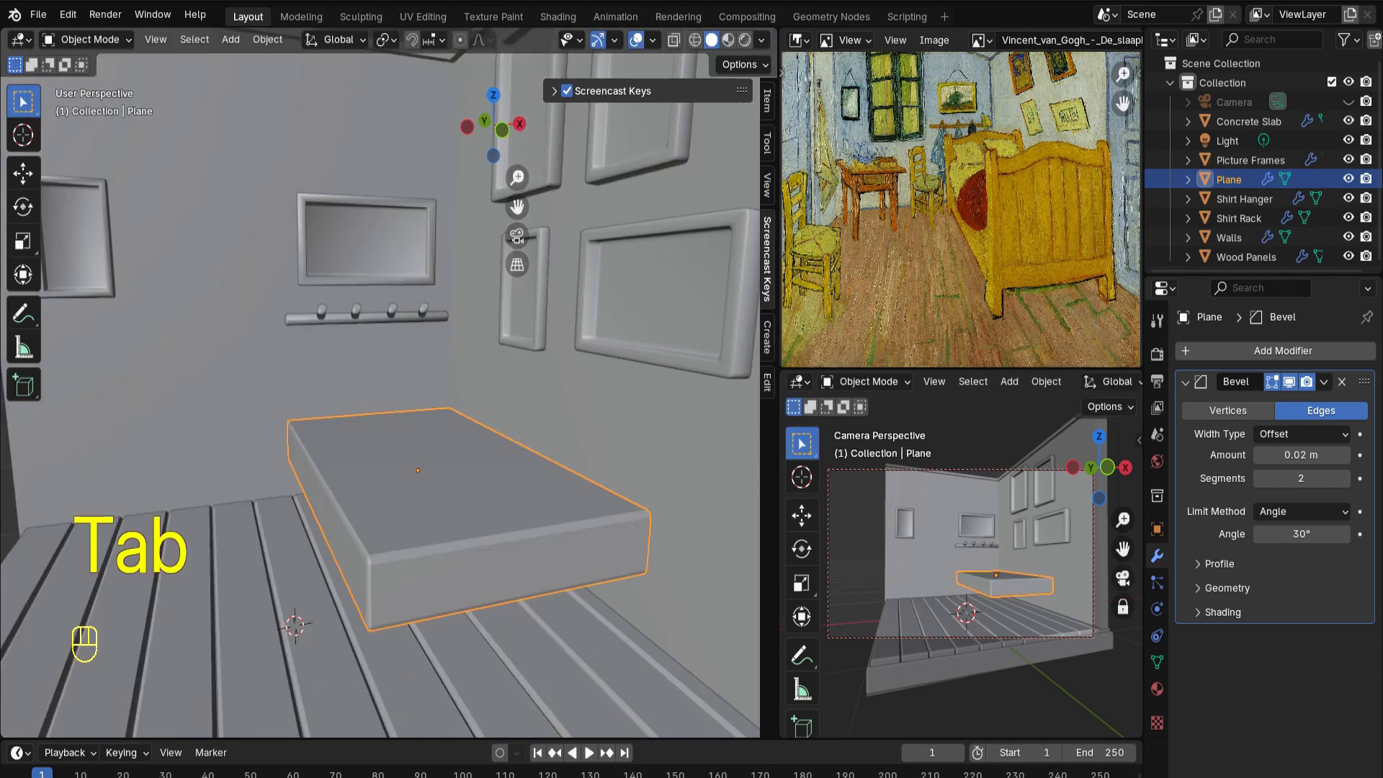
# Duplicate the bed slab above itself and scale the copy along Y to about 0.11 to make a thin board
pyautogui.hotkey('shift', 'd')
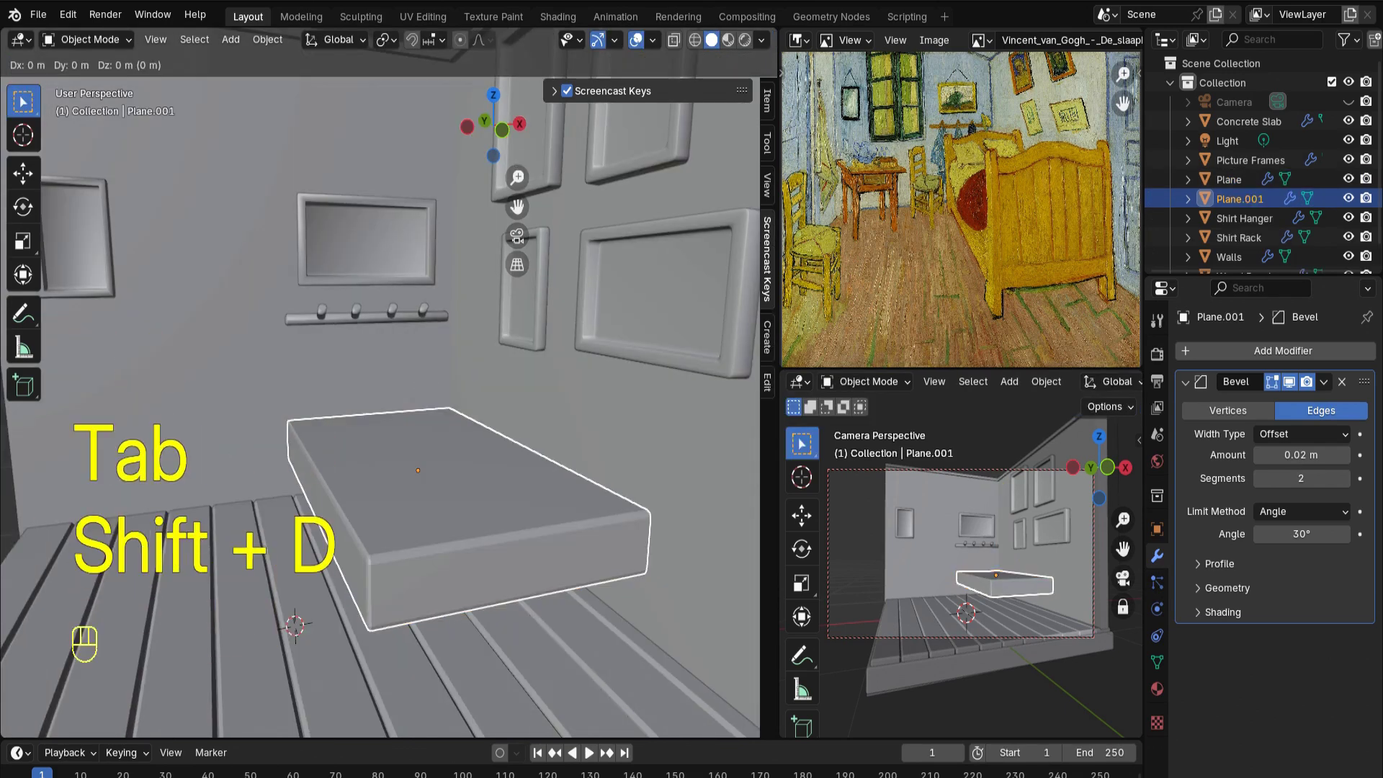
pyautogui.press('s')
pyautogui.press('x')
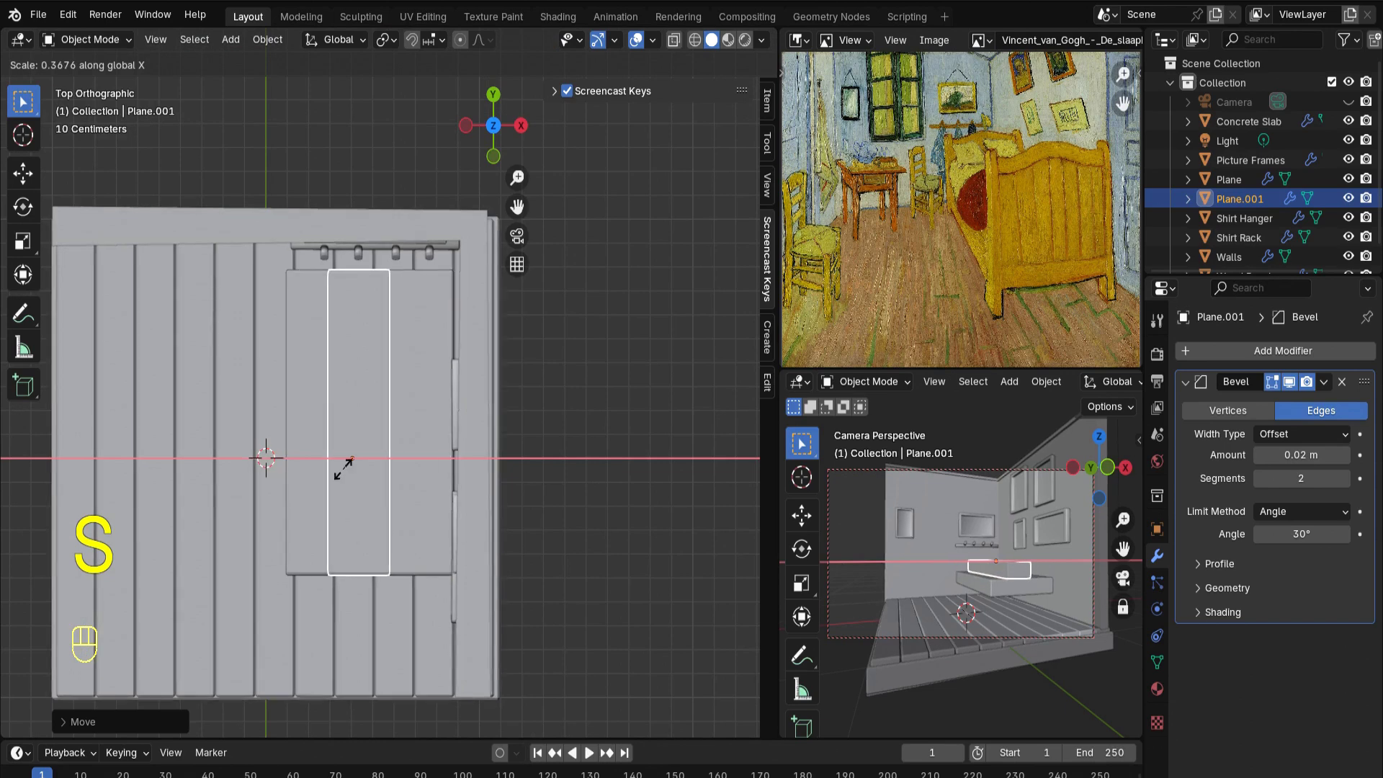
pyautogui.press('y')
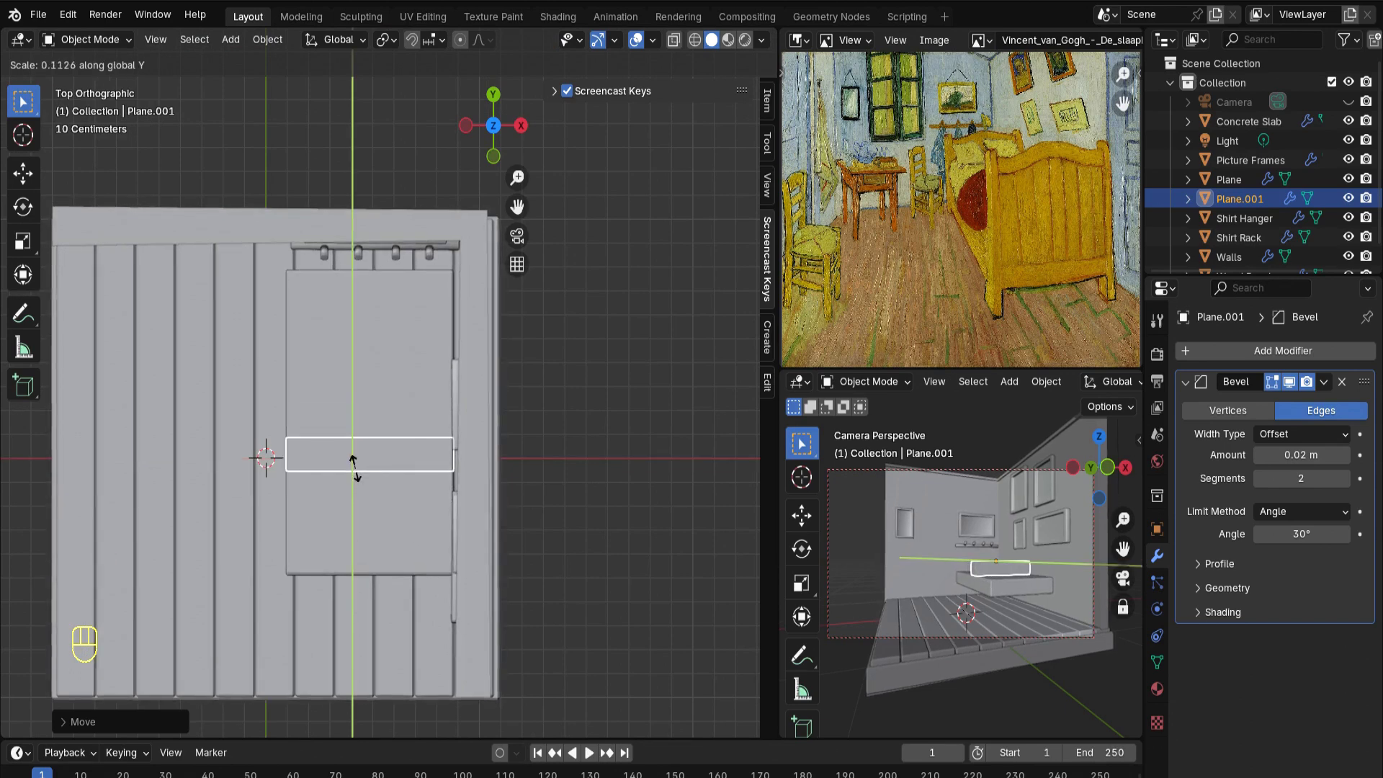
pyautogui.click(353, 465)
# Move the thin board to the foot end of the bed and divide it with seven evenly spaced vertical loop cuts
pyautogui.scroll(2, 353, 465)
pyautogui.press('g')
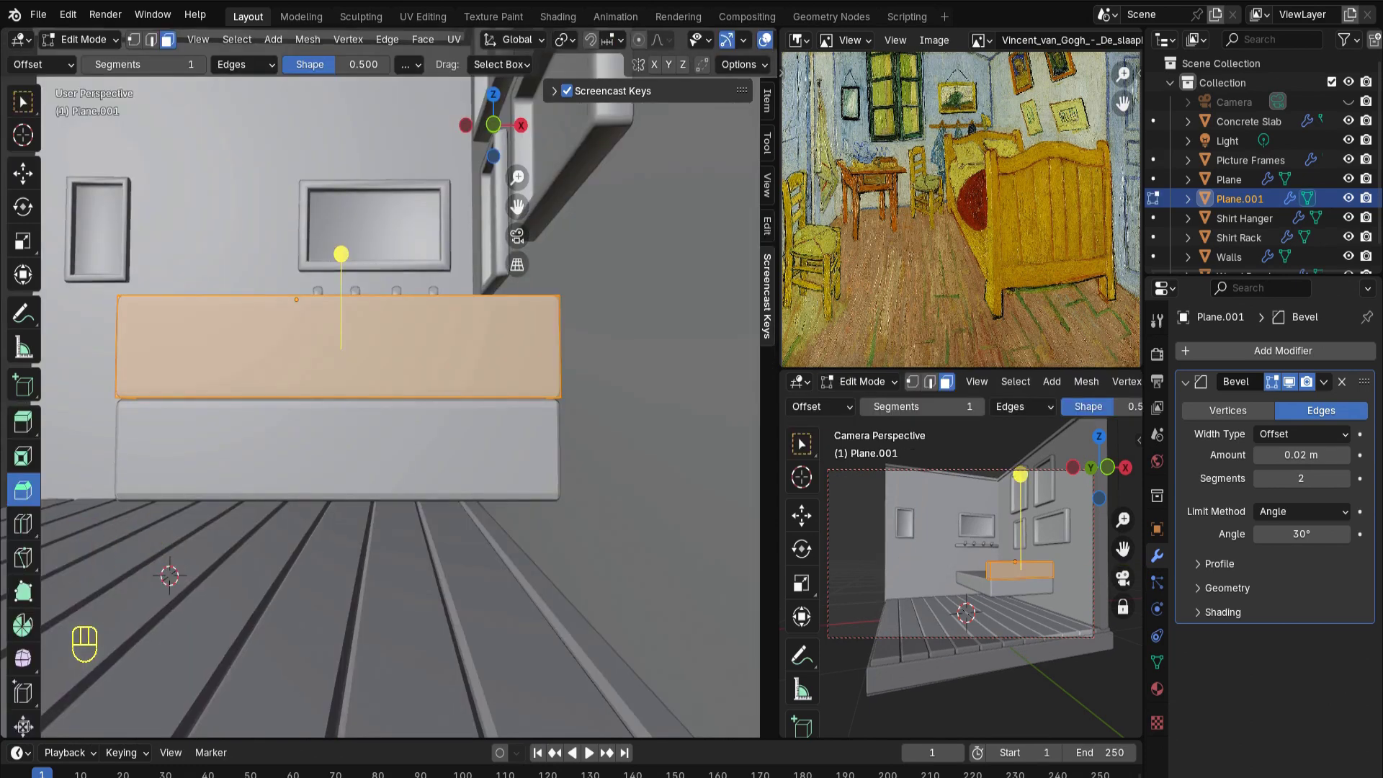
pyautogui.hotkey('ctrl', 'r')
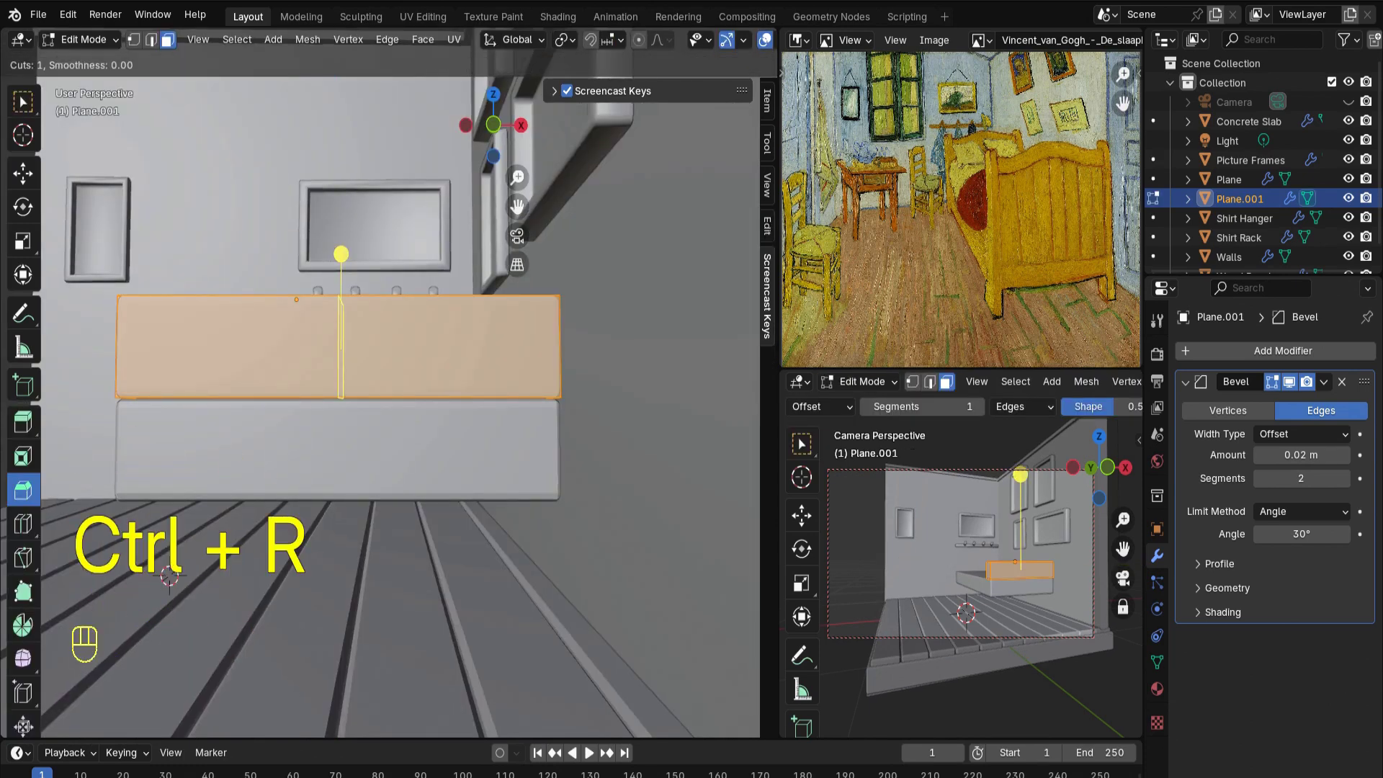
pyautogui.scroll(3, 338, 346)
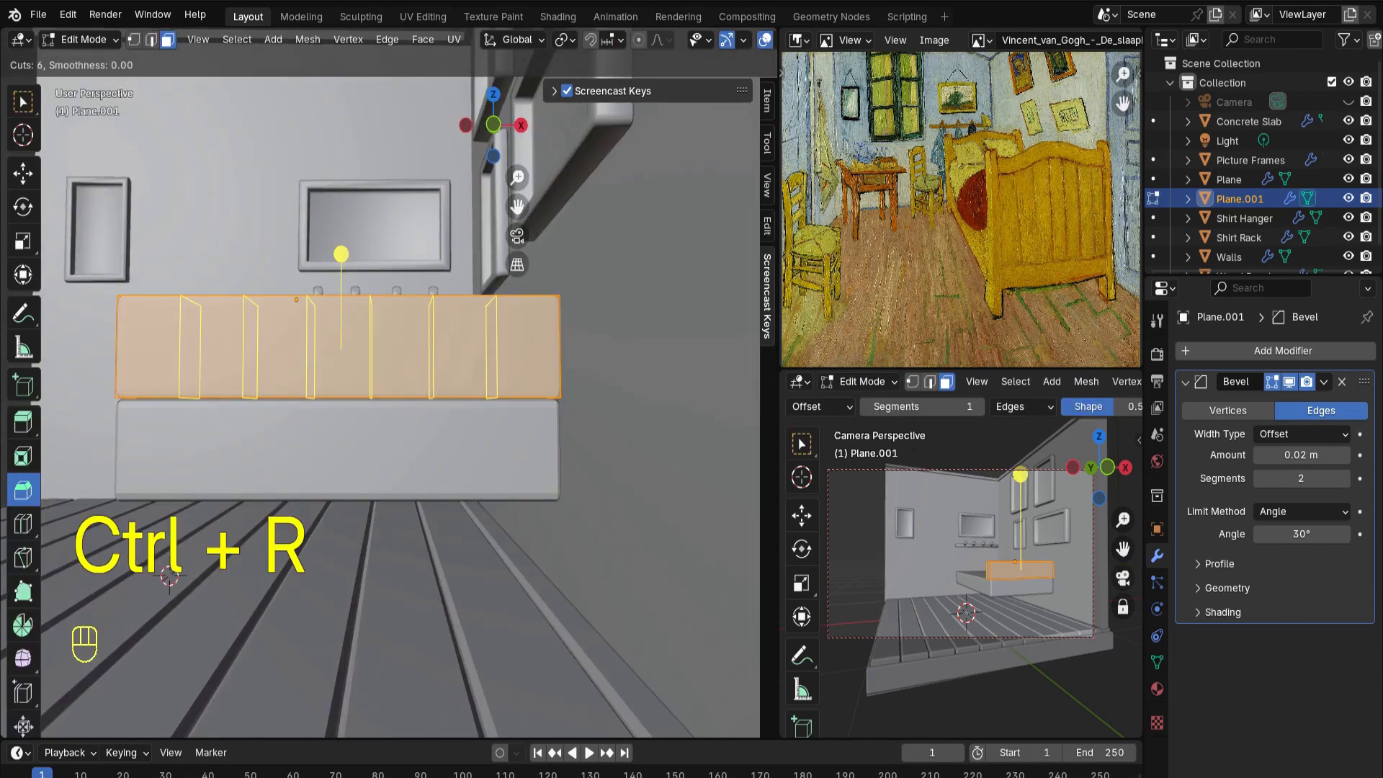
# Raise the footboard's middle top vertices along Z with smooth proportional editing, sizing the influence to form a gentle arch
pyautogui.press('g')
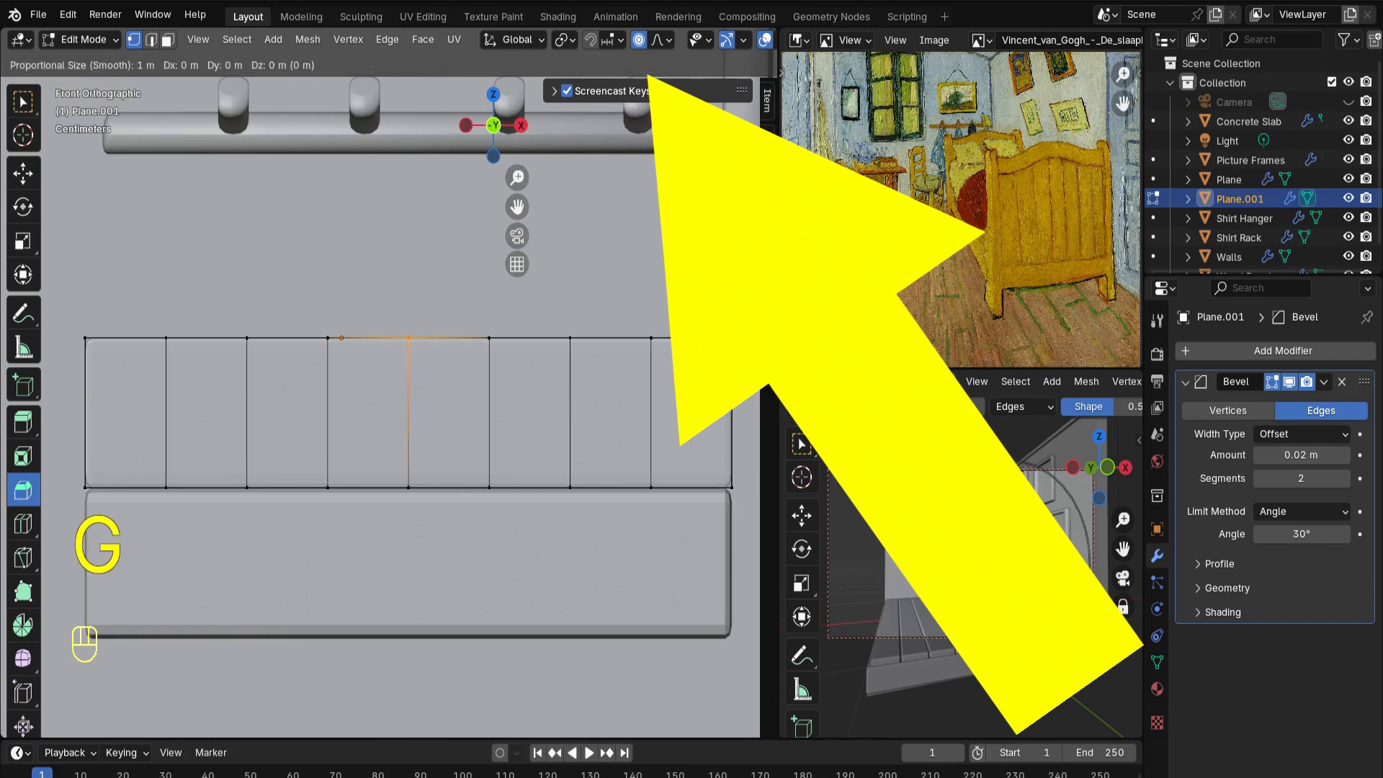
pyautogui.scroll(11, 408, 346)
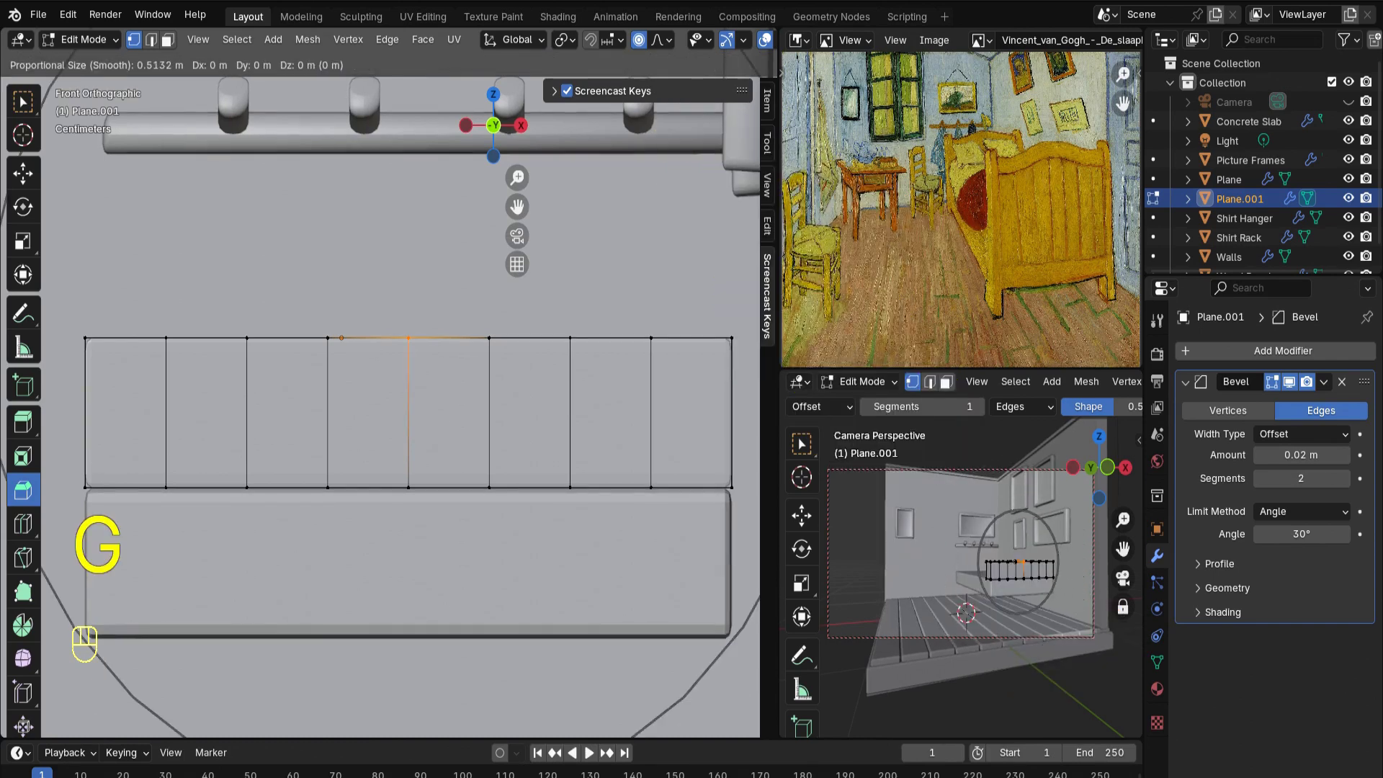
pyautogui.scroll(8, 409, 338)
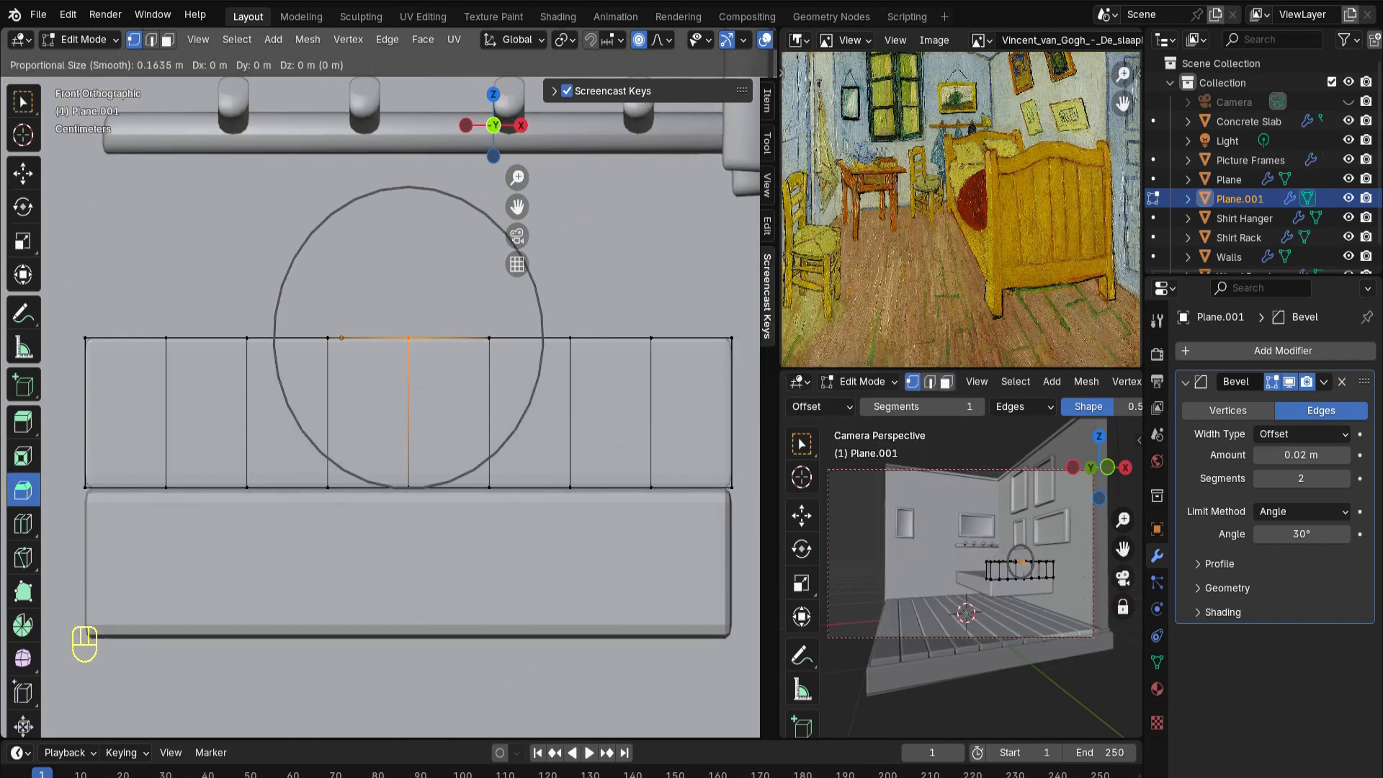
pyautogui.press('z')
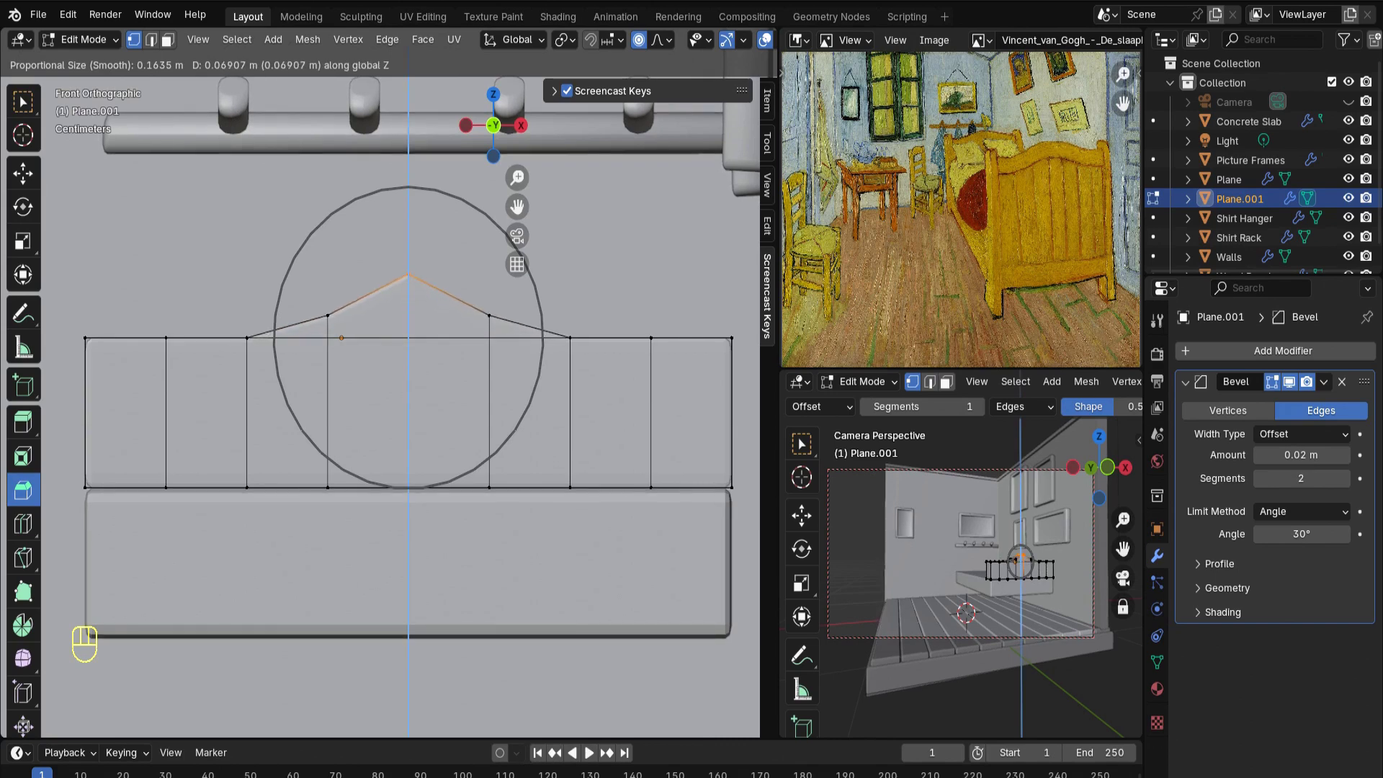
pyautogui.press('z')
pyautogui.scroll(-4, 408, 338)
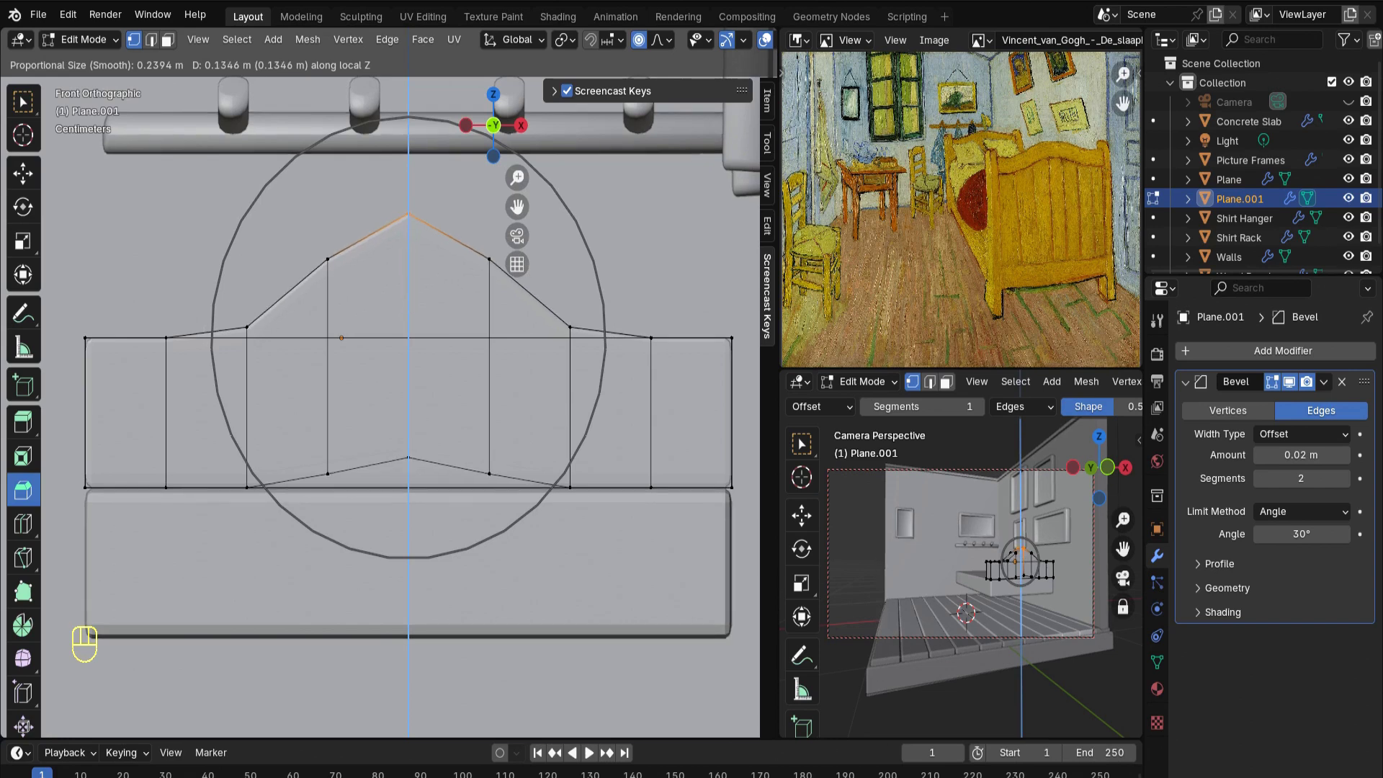
pyautogui.scroll(-6, 408, 338)
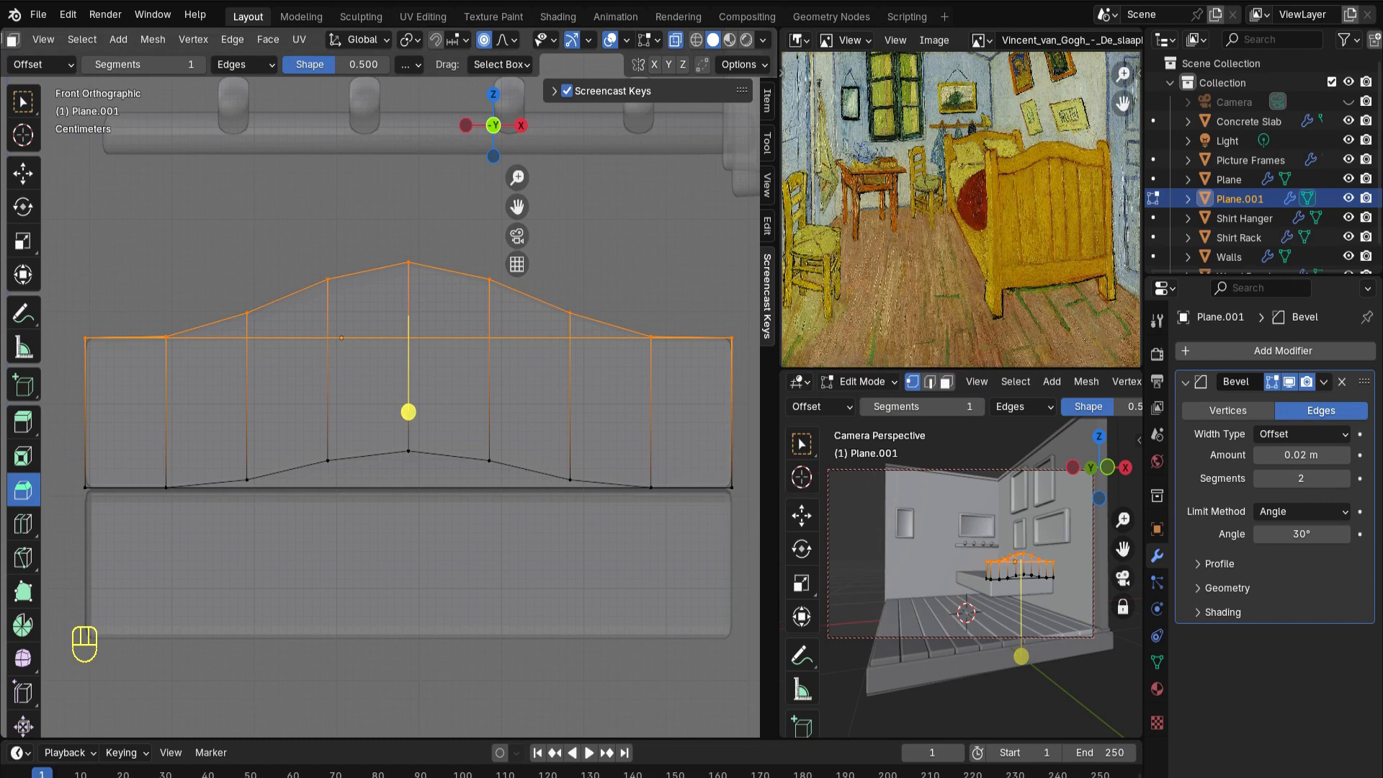
# Raise the footboard's top vertices along Z and level its bottom vertices with a Z scale of 0
pyautogui.press('g')
pyautogui.press('z')
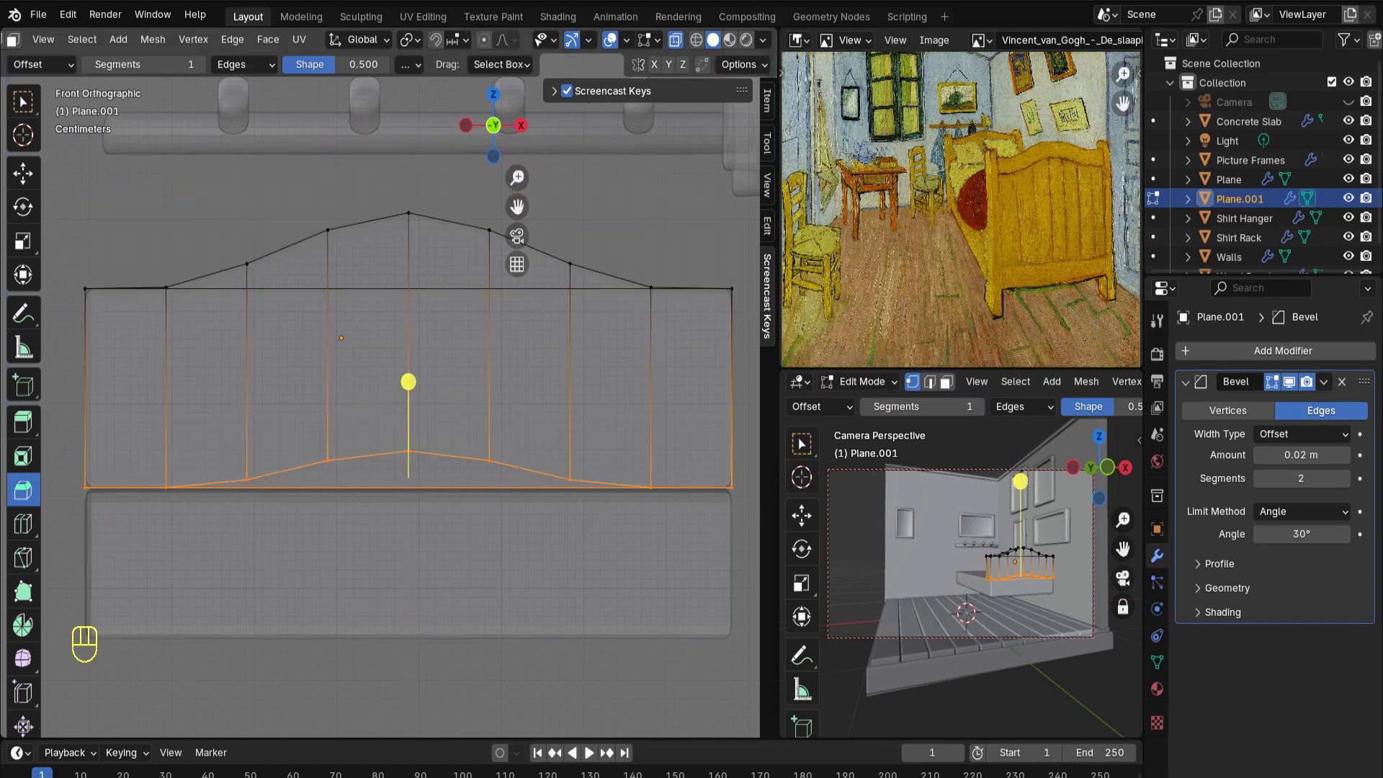
pyautogui.press('s')
pyautogui.press('z')
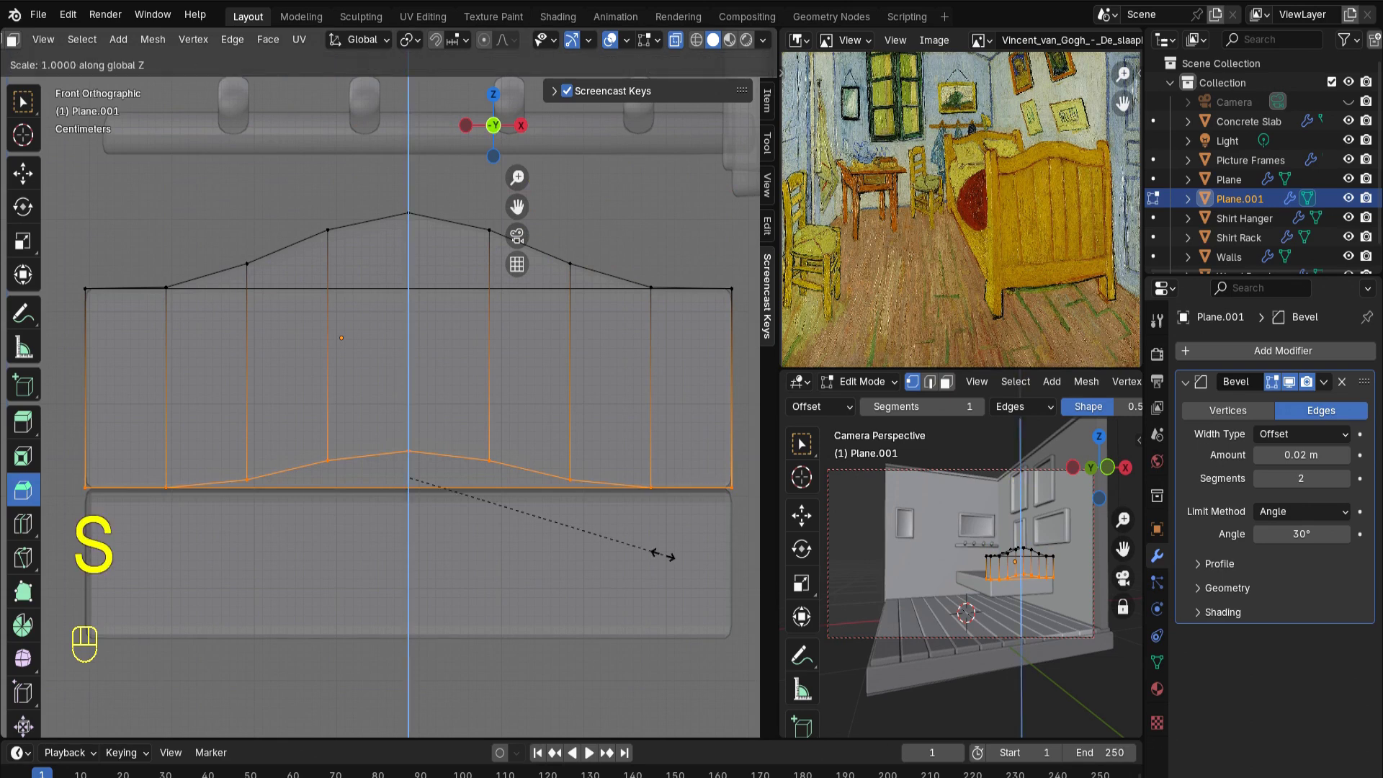
pyautogui.press('0')
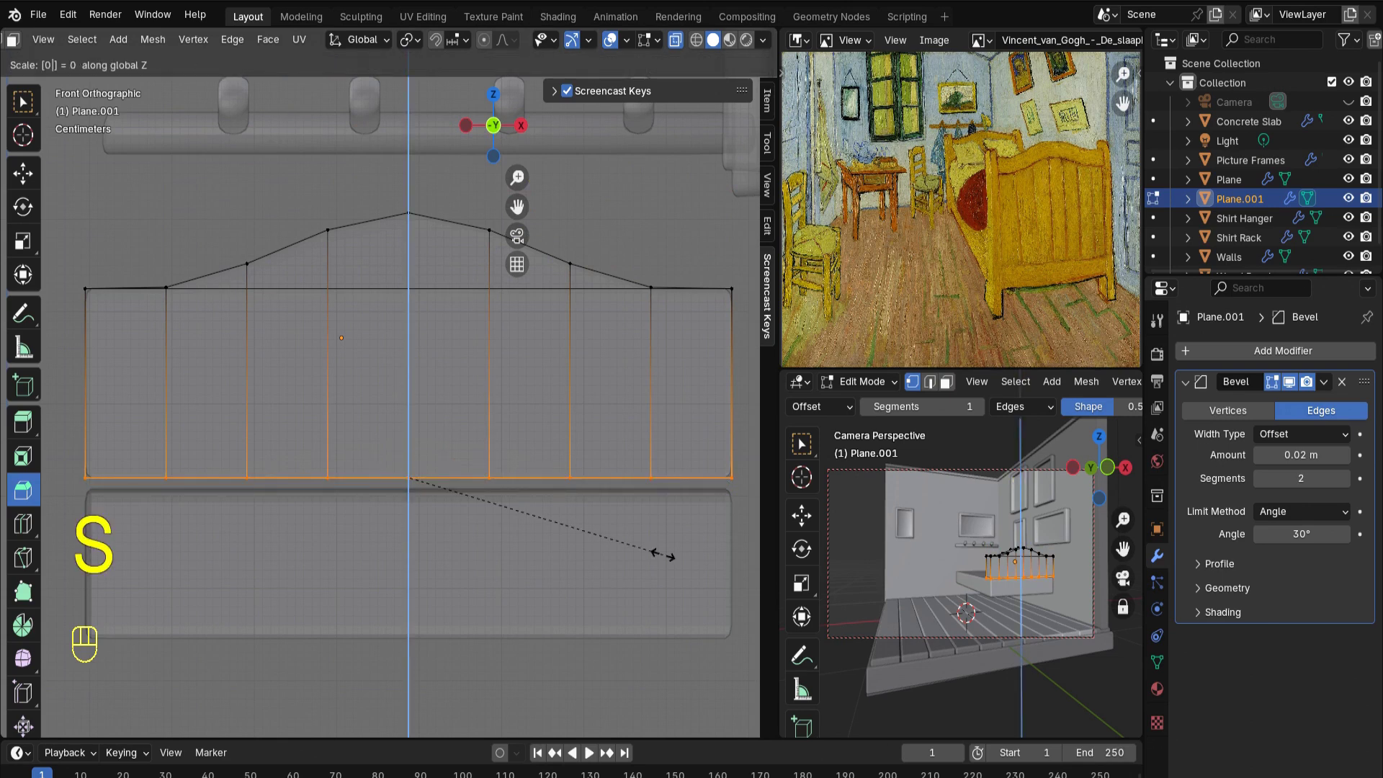
# Extrude the footboard's arched top faces upward as a cap rail
pyautogui.press('e')
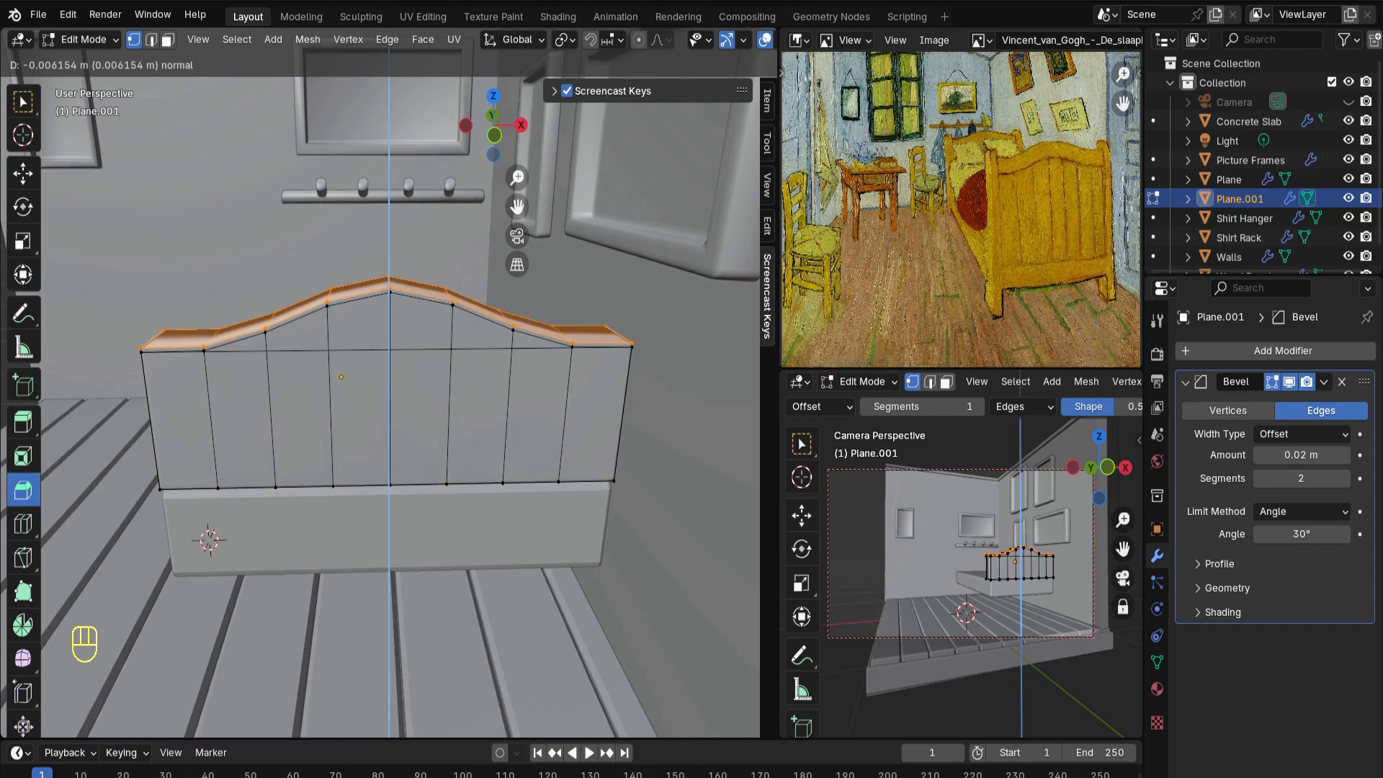
pyautogui.click(389, 403)
# Select the footboard's front faces below the arched cap rail and push them slightly inward along Y to recess the panel
pyautogui.moveTo(389, 403); pyautogui.dragTo(504, 432, button='middle')
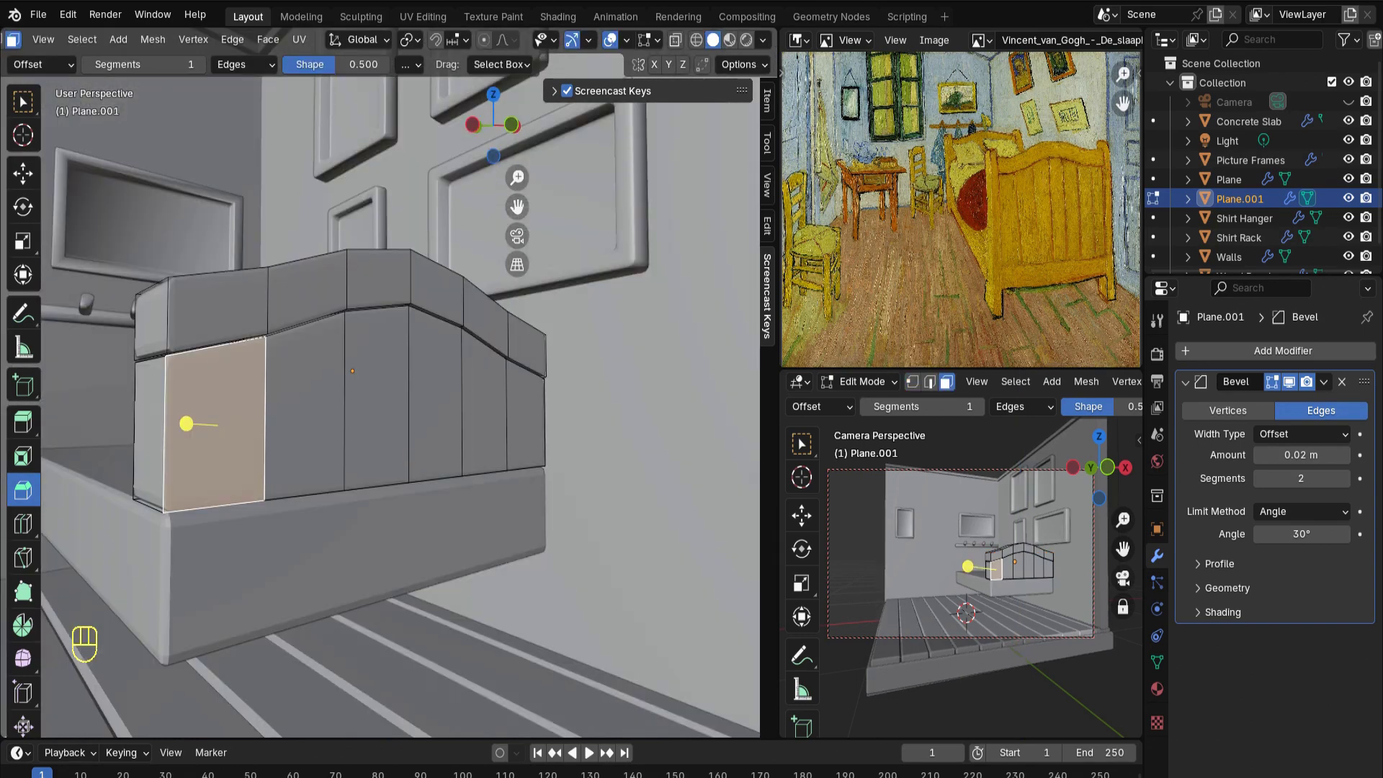
pyautogui.keyDown('shift'); pyautogui.click(305, 410); pyautogui.keyUp('shift')
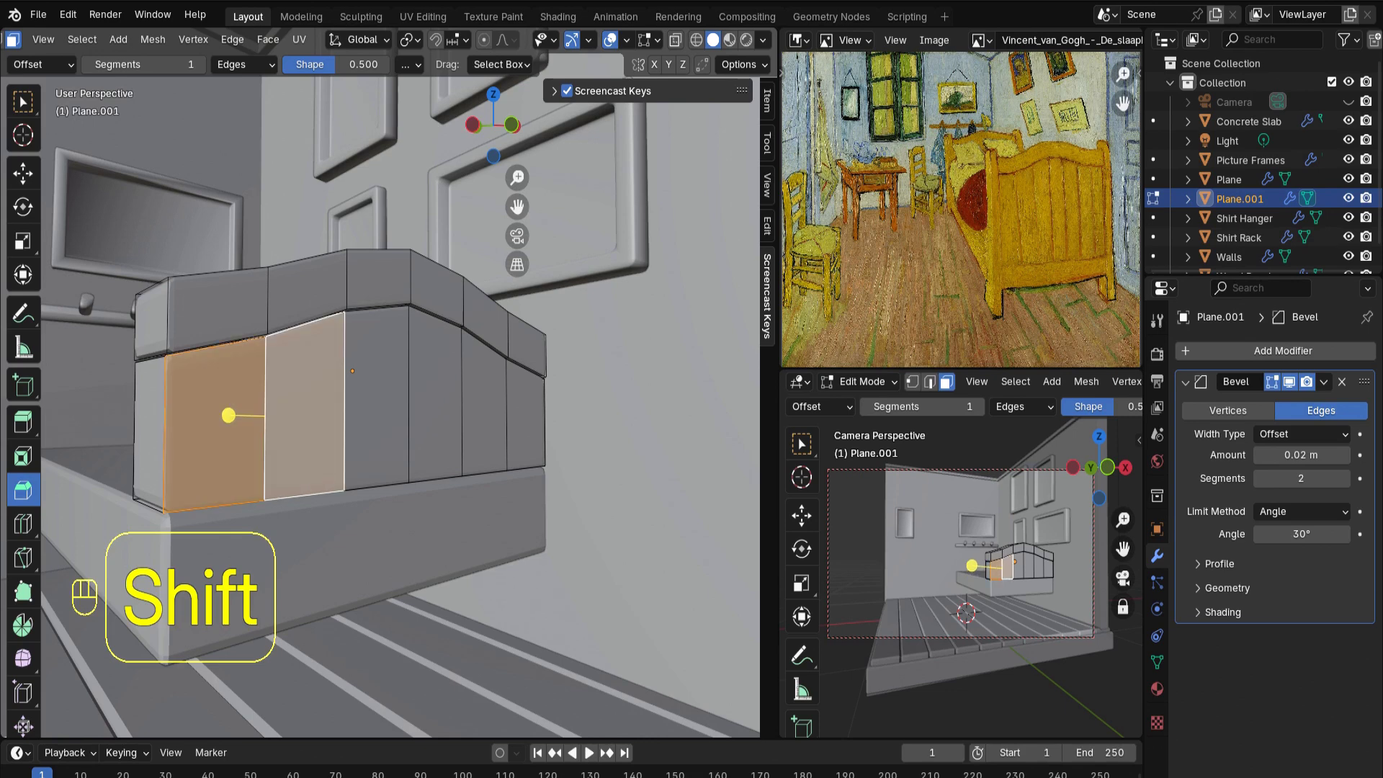
pyautogui.keyDown('shift'); pyautogui.click(377, 407); pyautogui.keyUp('shift')
pyautogui.keyDown('shift'); pyautogui.click(435, 405); pyautogui.keyUp('shift')
pyautogui.keyDown('shift'); pyautogui.click(483, 407); pyautogui.keyUp('shift')
pyautogui.keyDown('shift'); pyautogui.click(526, 414); pyautogui.keyUp('shift')
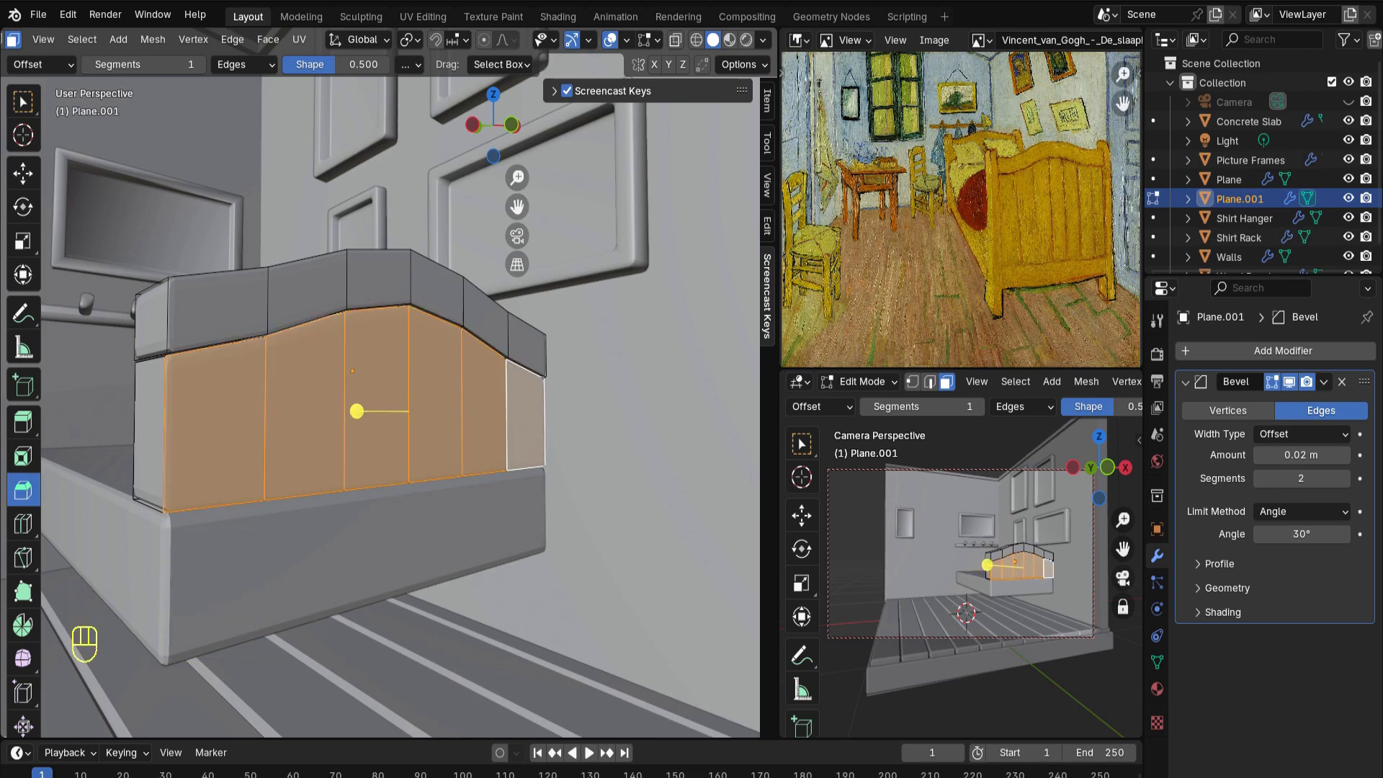
pyautogui.press('g')
pyautogui.press('x')
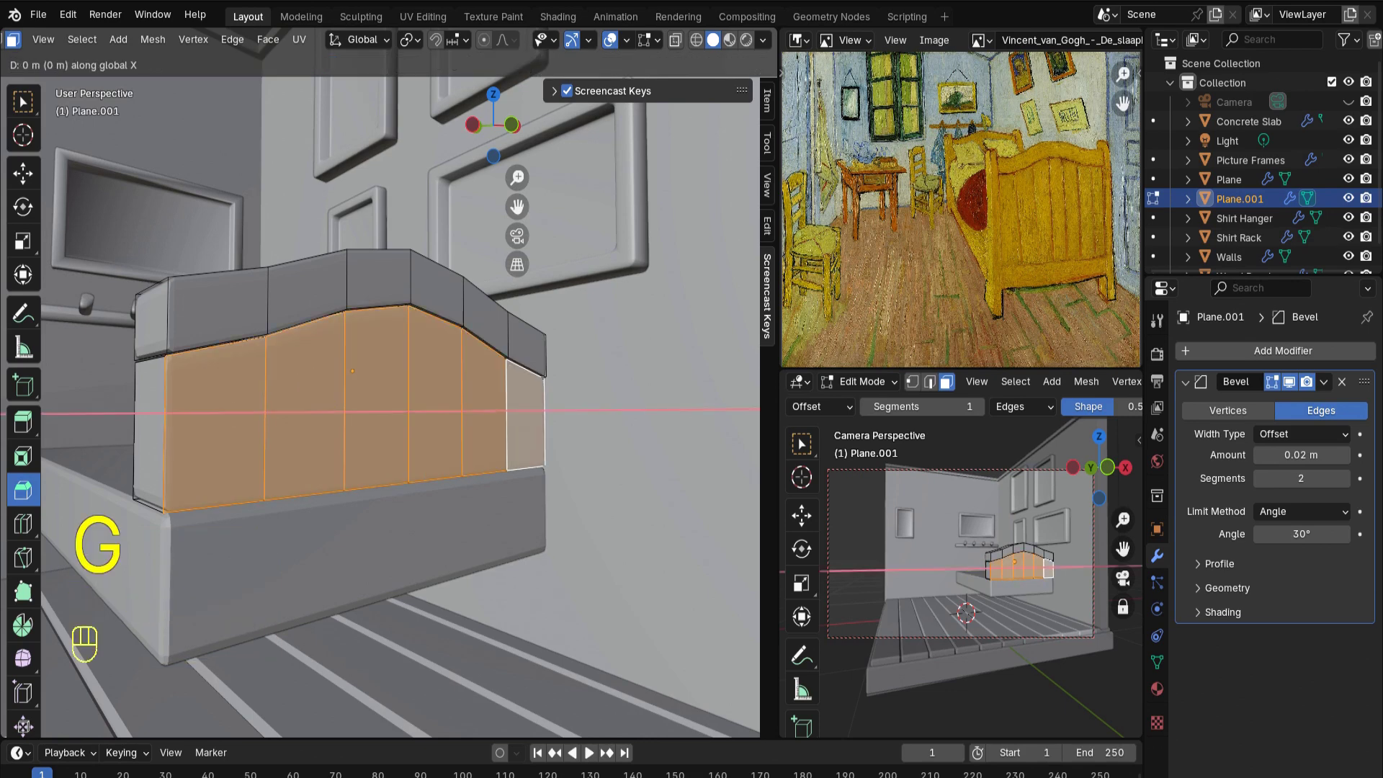
pyautogui.press('y')
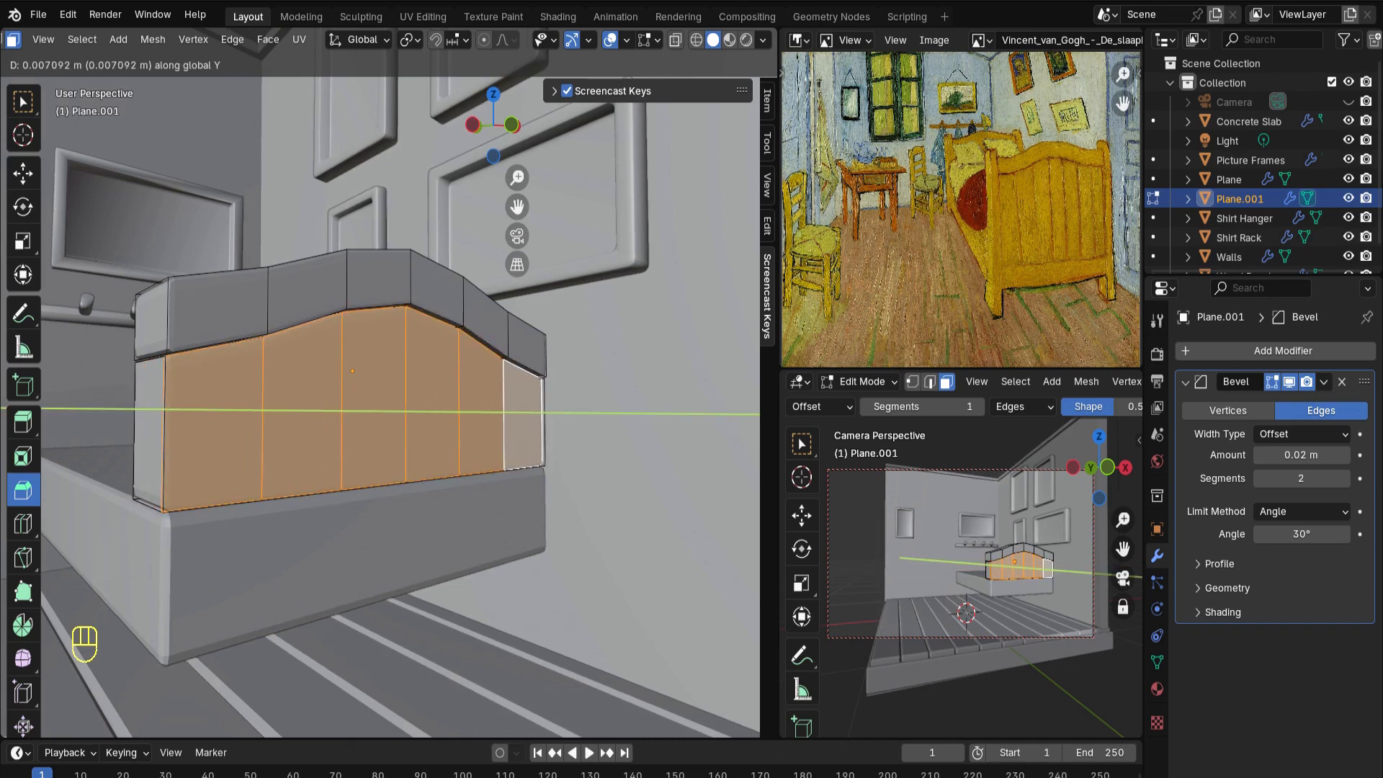
# Move the whole footboard about 0.06 m along Y to line it up with the foot end of the bed base
pyautogui.moveTo(352, 371); pyautogui.dragTo(425, 404, button='middle')
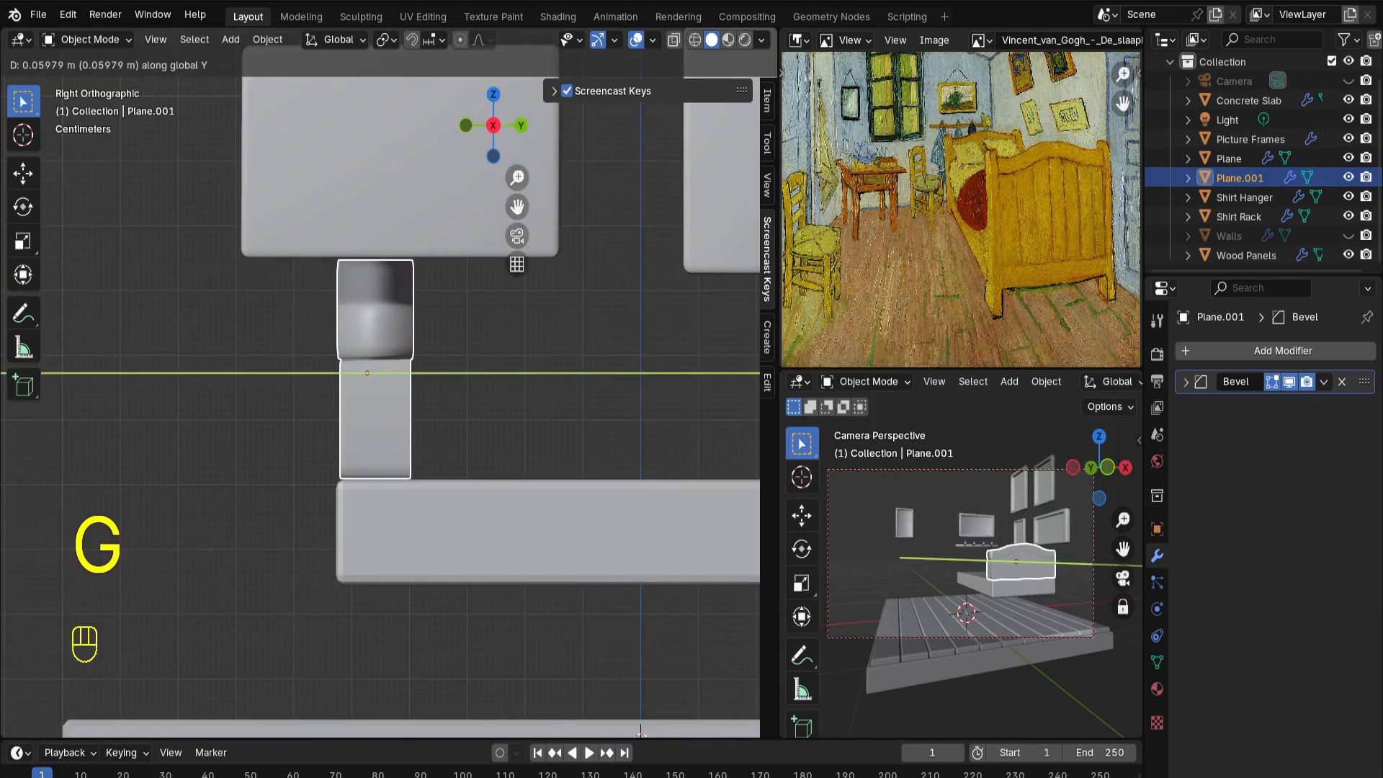
pyautogui.press('Return')
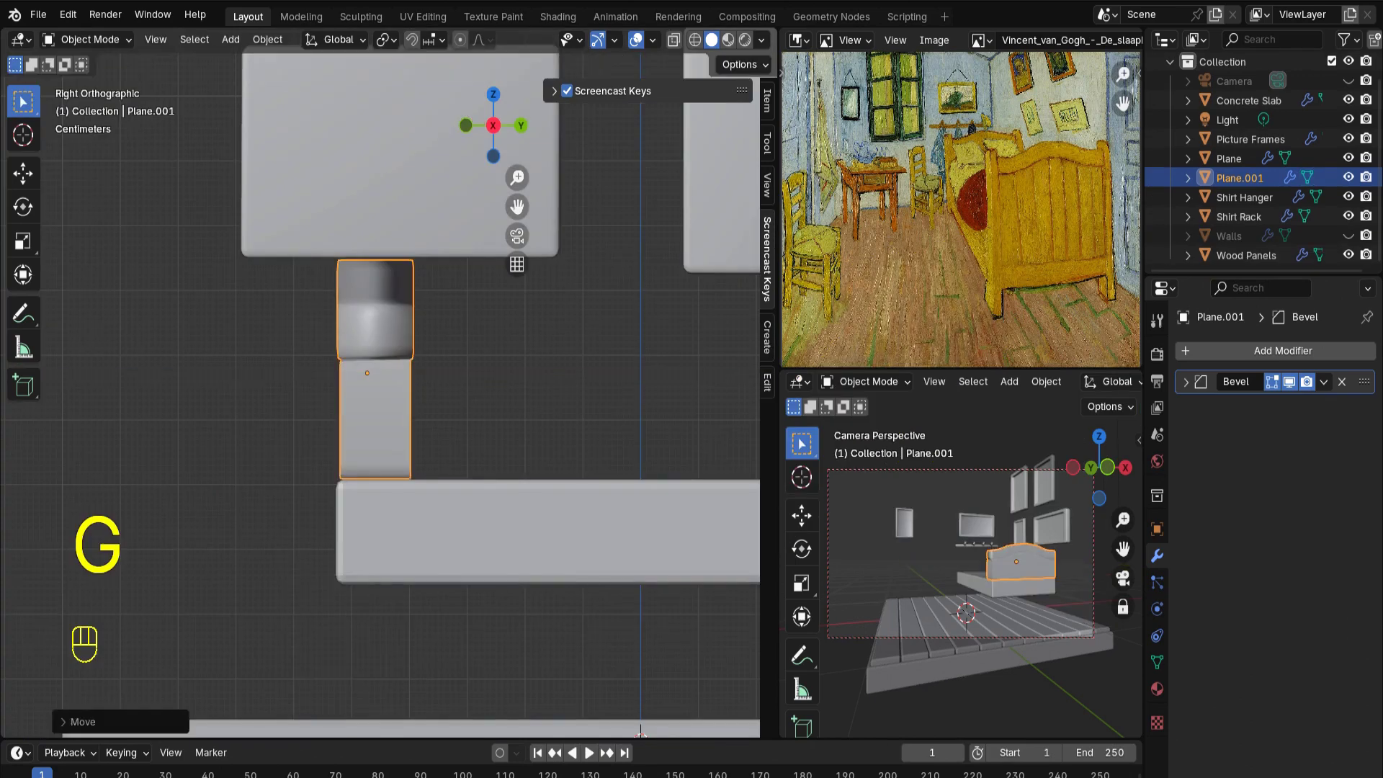
pyautogui.press('KP_1')
pyautogui.moveTo(389, 375)
pyautogui.mouseDown(button='middle')
pyautogui.moveTo(353, 454)
pyautogui.moveTo(389, 389)
pyautogui.mouseUp(button='middle')
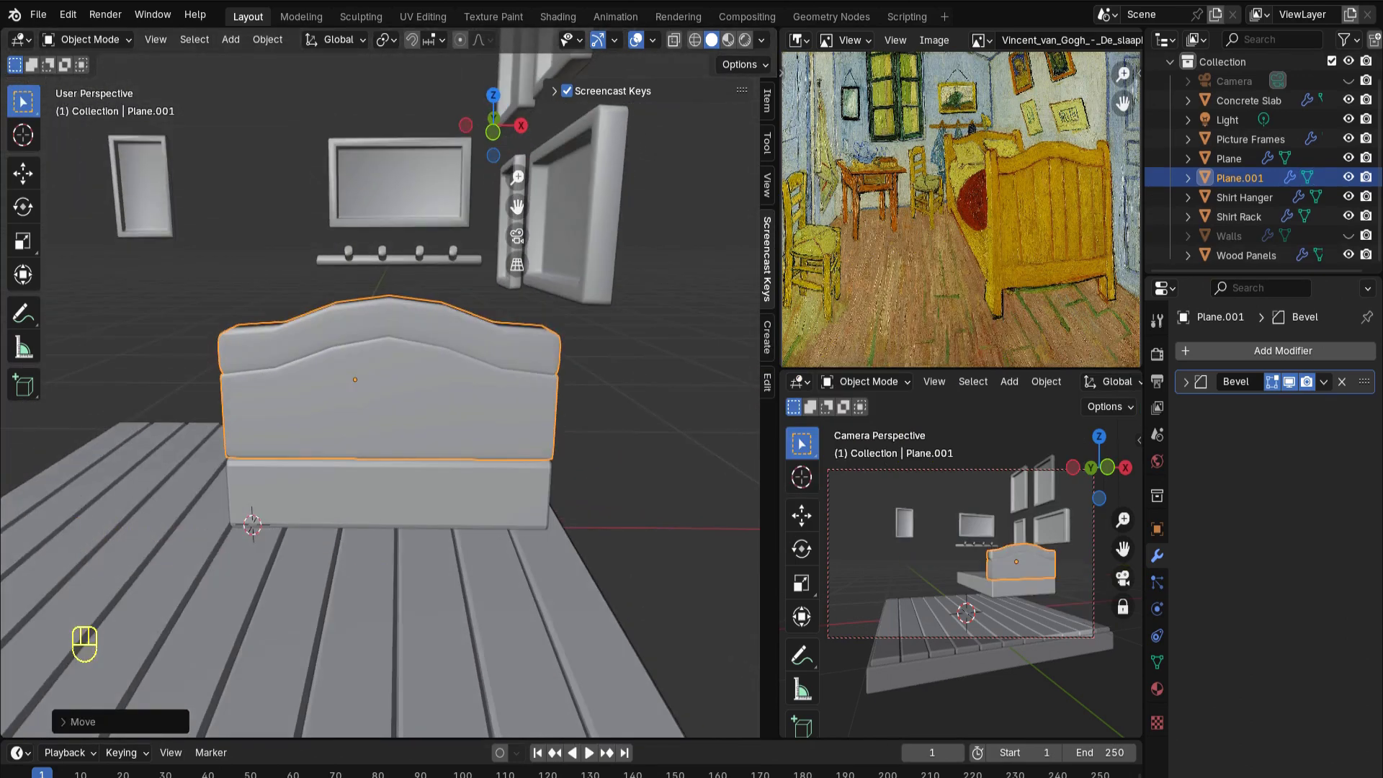
# Set the origins of the footboard and the bed base to their geometry
pyautogui.click(268, 39)
pyautogui.moveTo(296, 79)
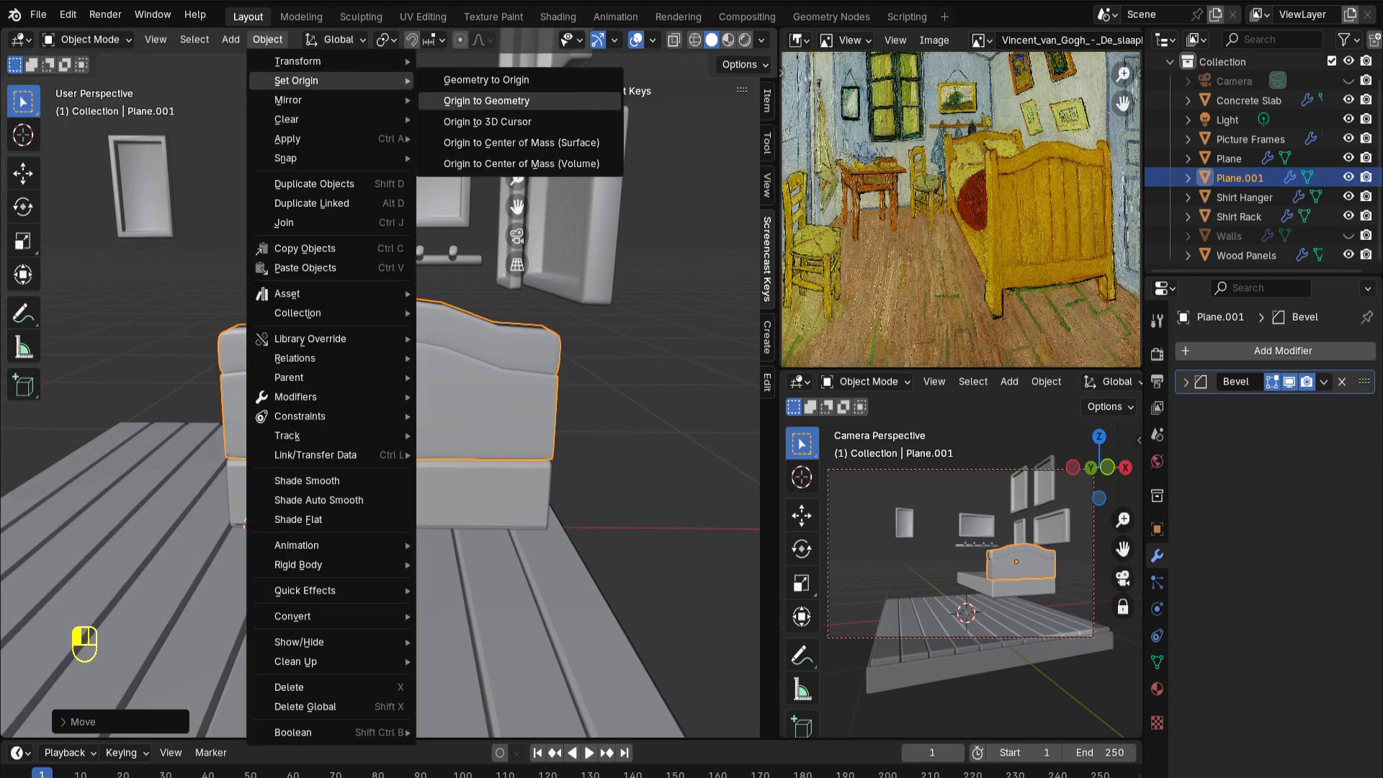
pyautogui.click(486, 100)
pyautogui.press('KP_7')
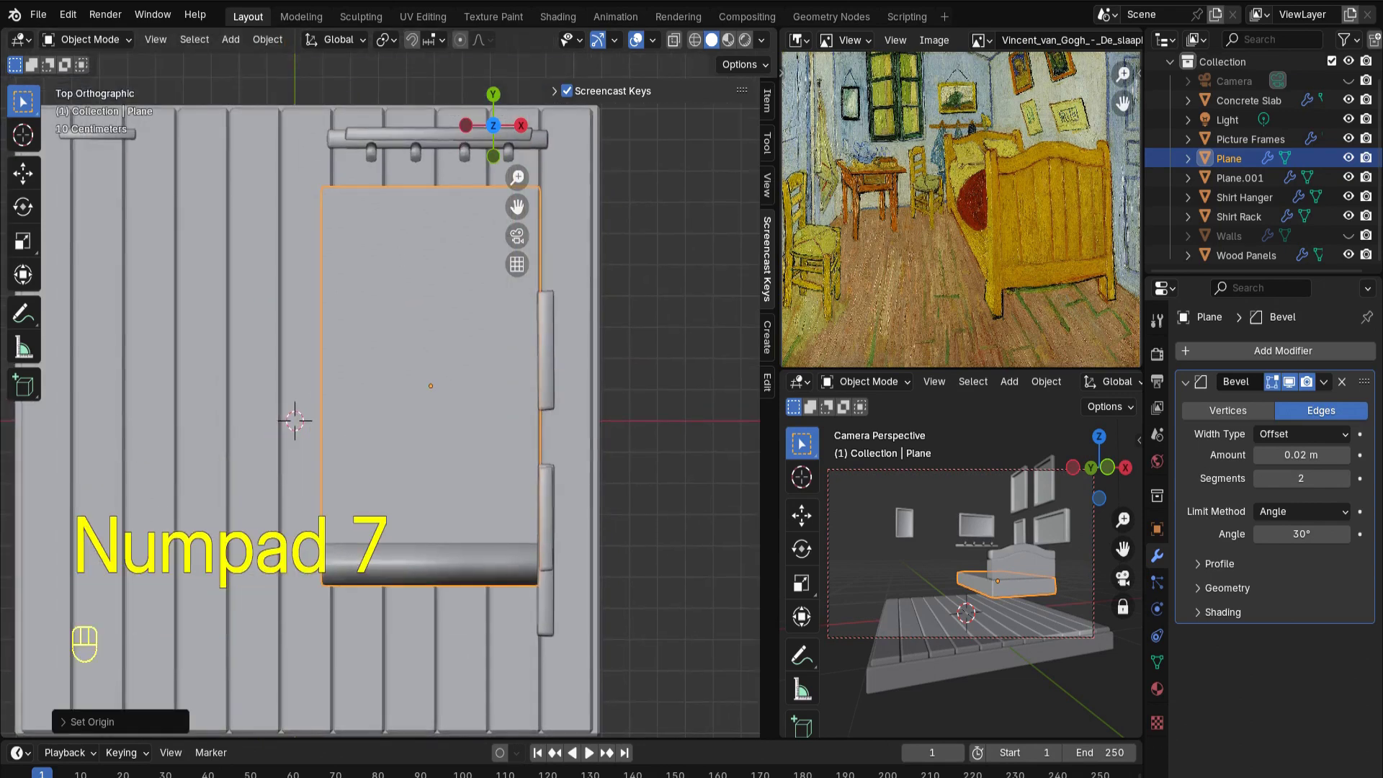
pyautogui.moveTo(432, 432); pyautogui.dragTo(468, 327, button='middle')
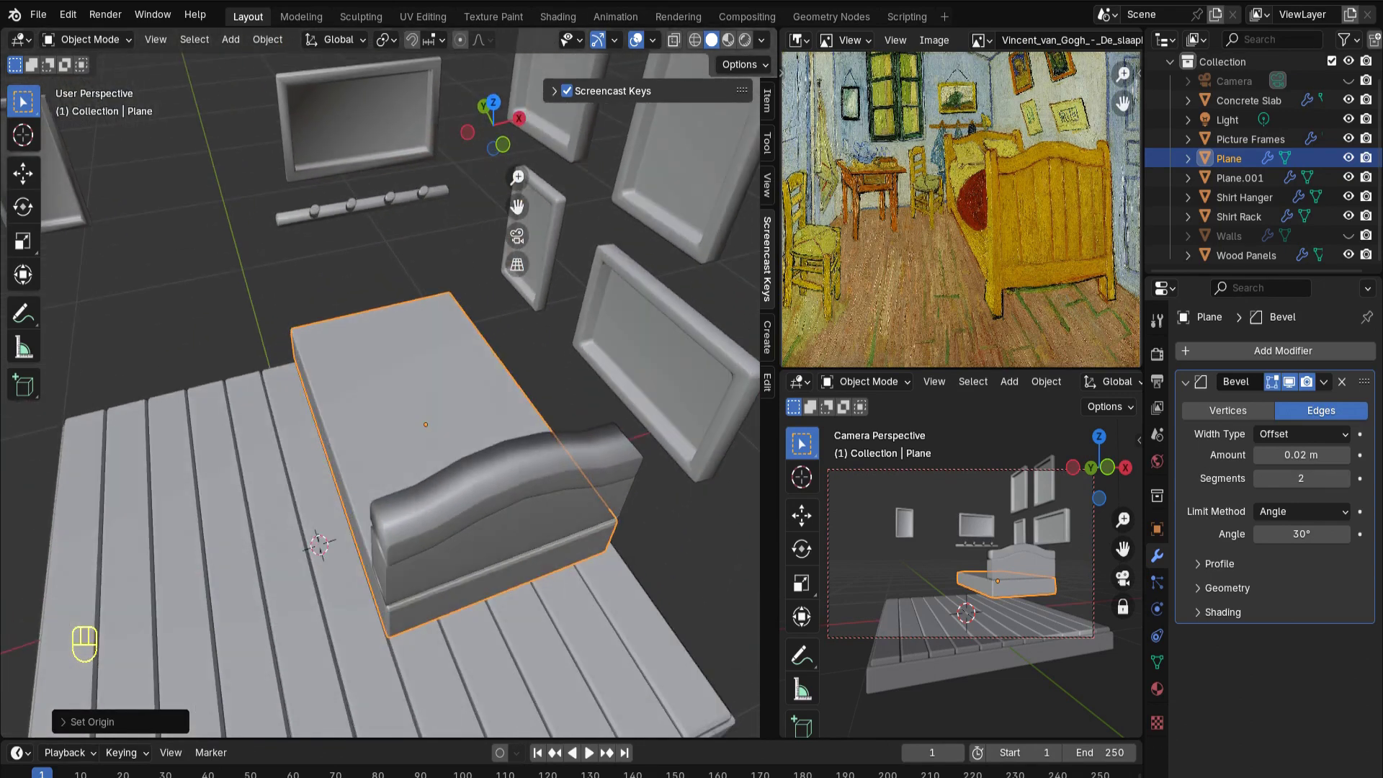
# Add a Mirror modifier to the footboard on the X and Y axes, with the bed base as the mirror object, to form the headboard
pyautogui.click(507, 497)
pyautogui.click(1282, 351)
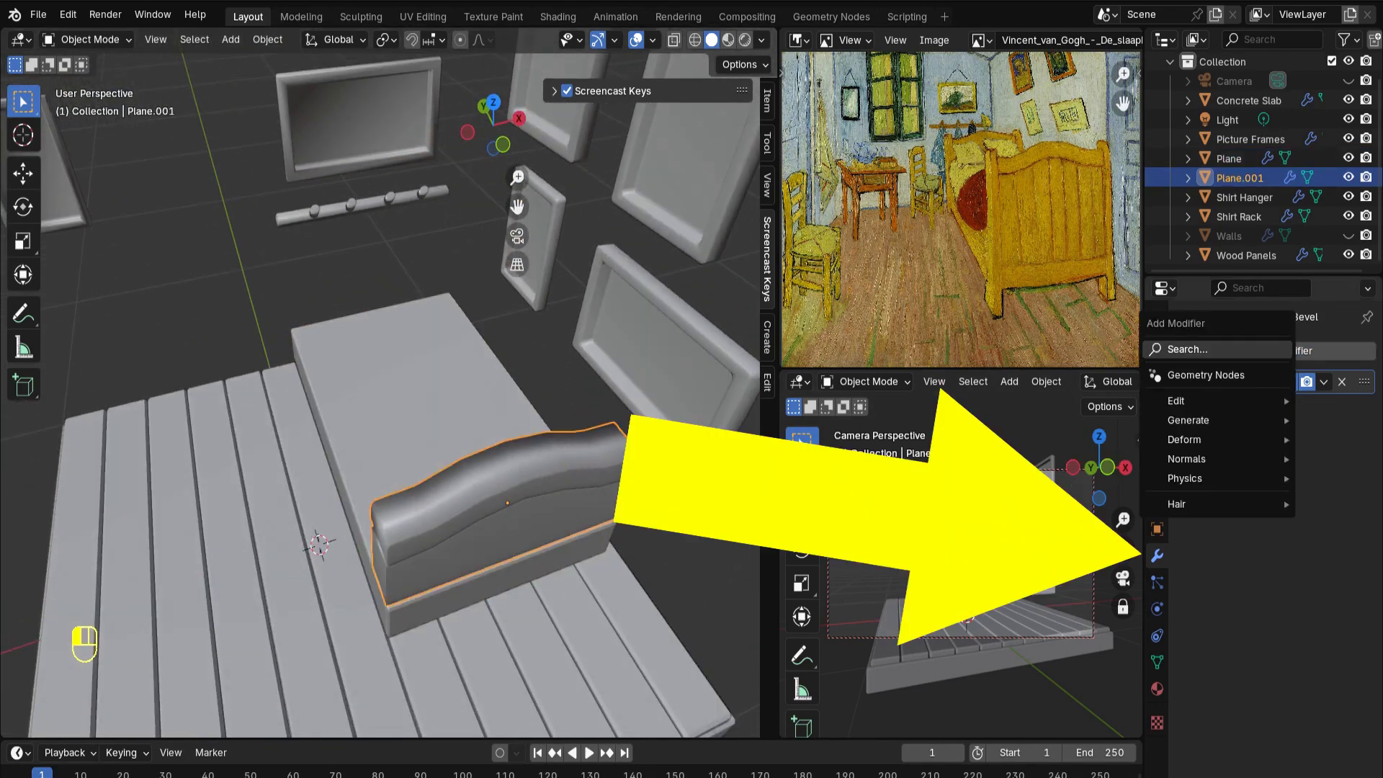
pyautogui.press('Down')
pyautogui.press('Down')
pyautogui.press('Up')
pyautogui.press('Up')
pyautogui.press('Return')
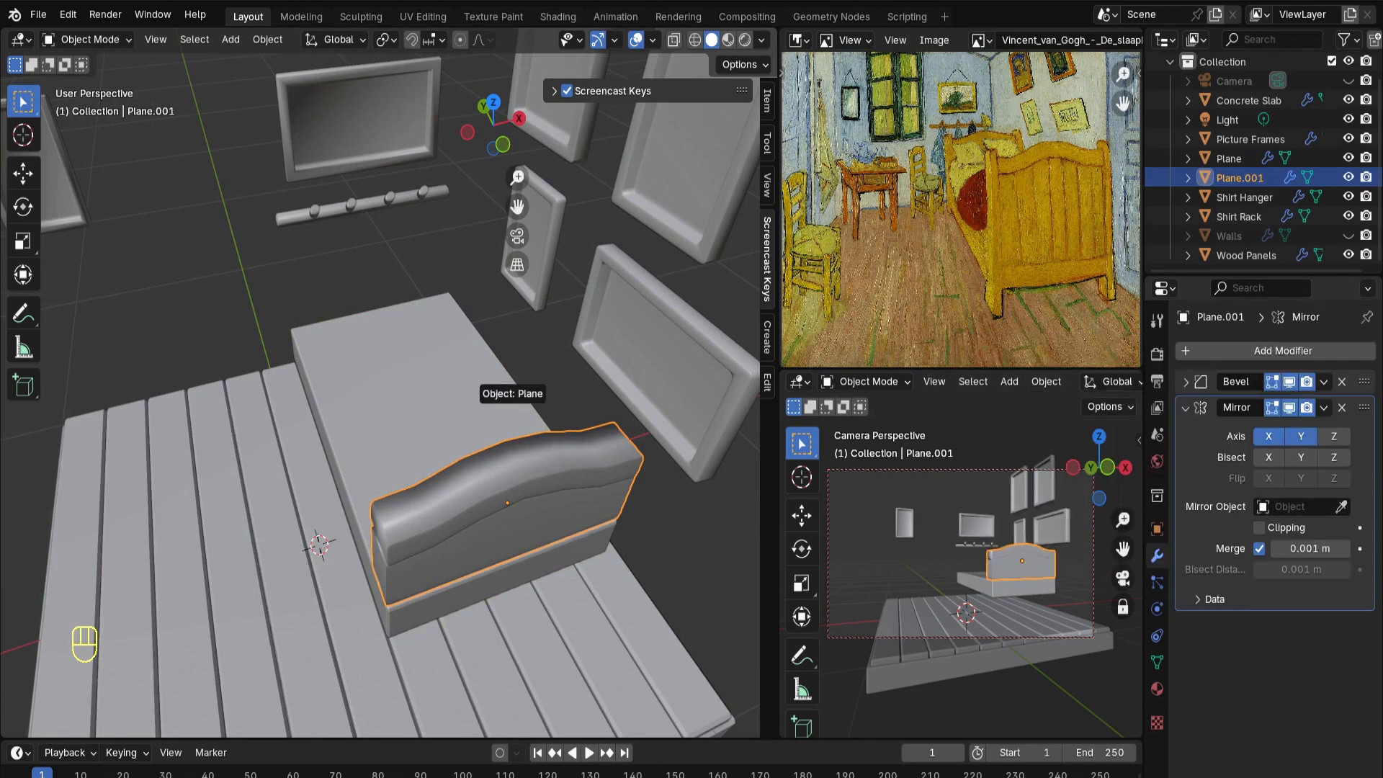
pyautogui.click(473, 378)
pyautogui.moveTo(474, 378); pyautogui.dragTo(583, 324, button='middle')
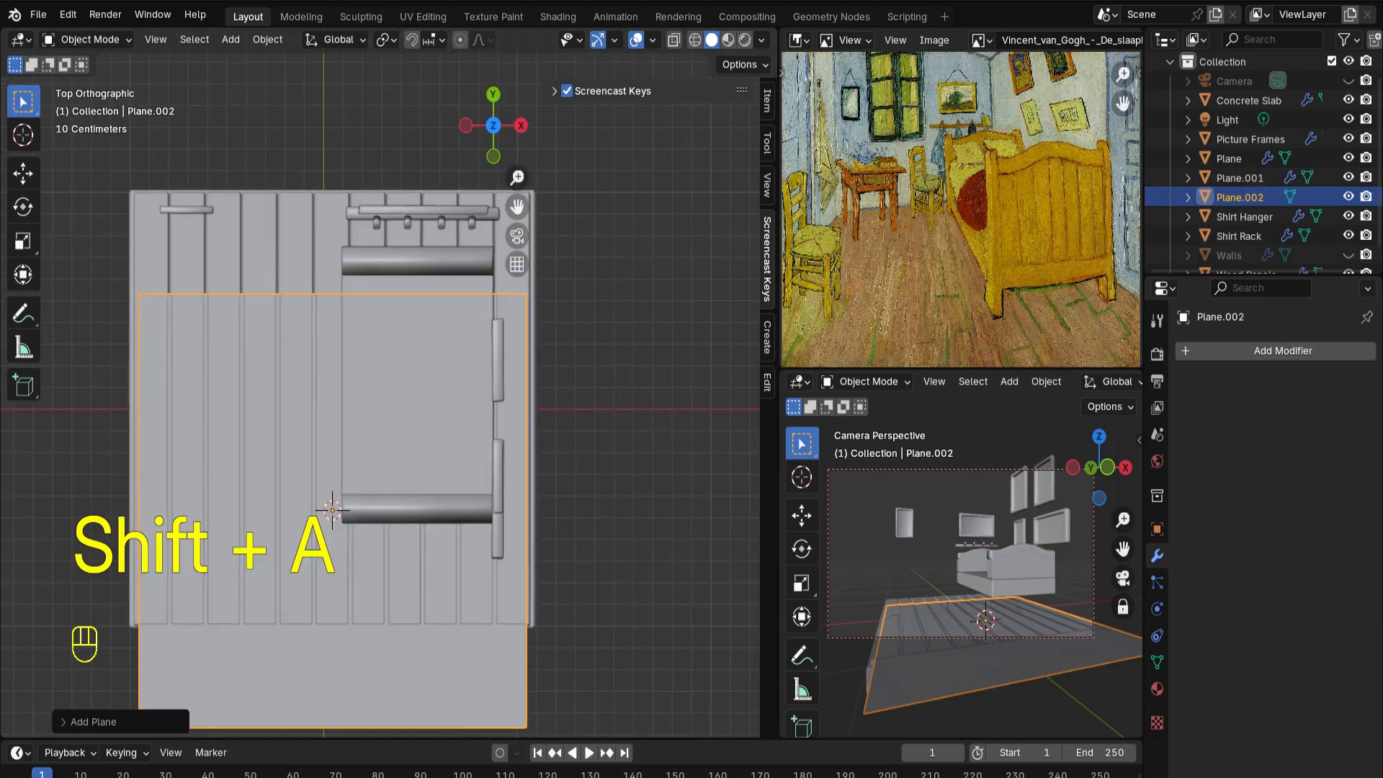
# Scale the new plane down to a small square at the footboard's corner and extrude it upward about 0.7 m as a bedpost
pyautogui.press('s')
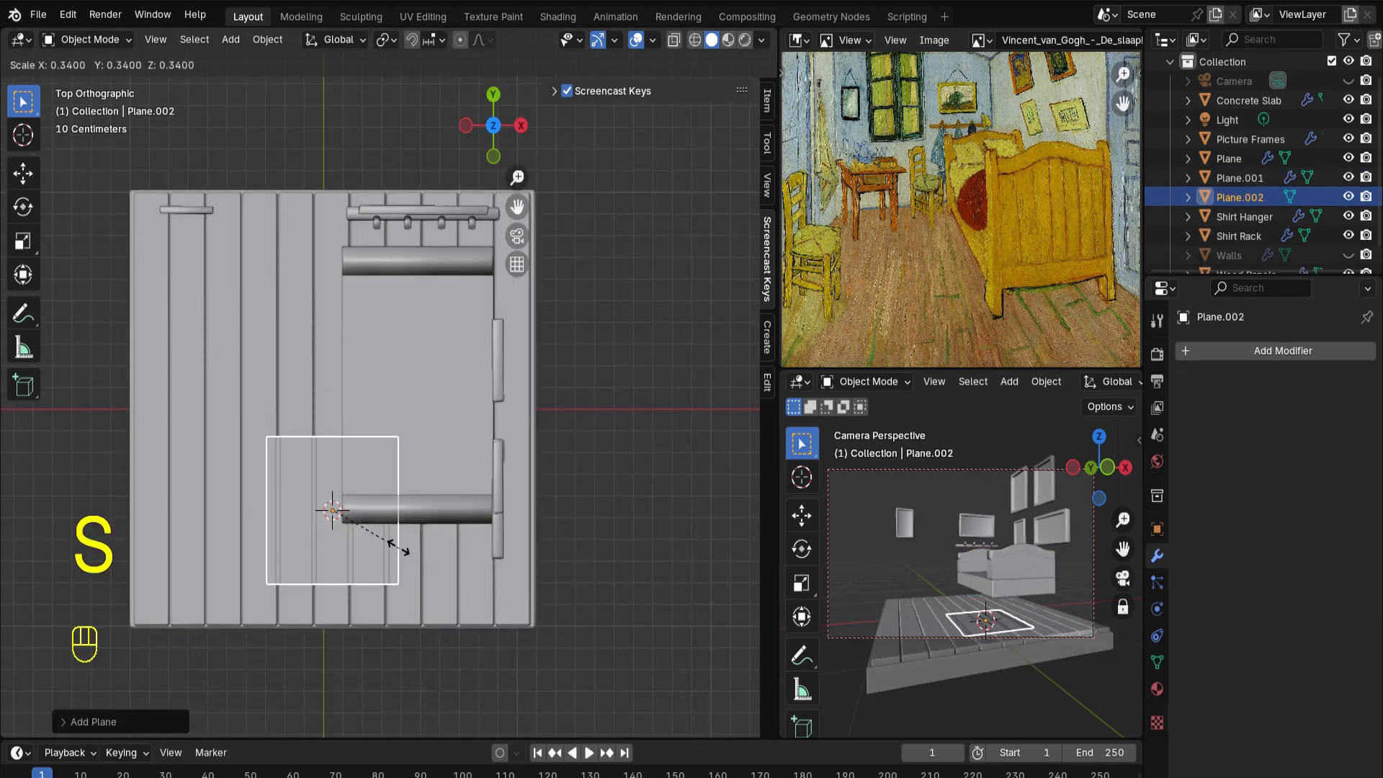
pyautogui.click(333, 515)
pyautogui.press('KP_1')
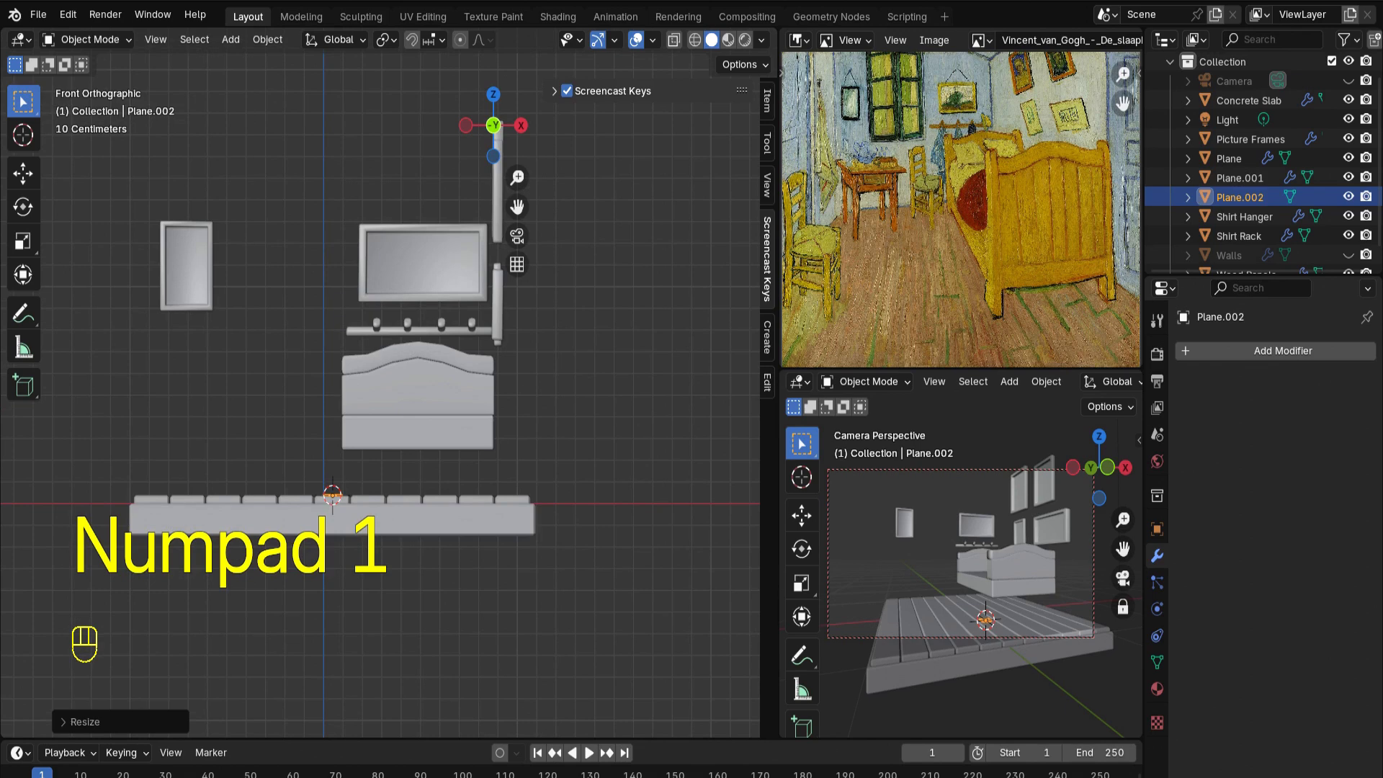
pyautogui.scroll(1, 646, 648)
pyautogui.press('Tab')
pyautogui.press('e')
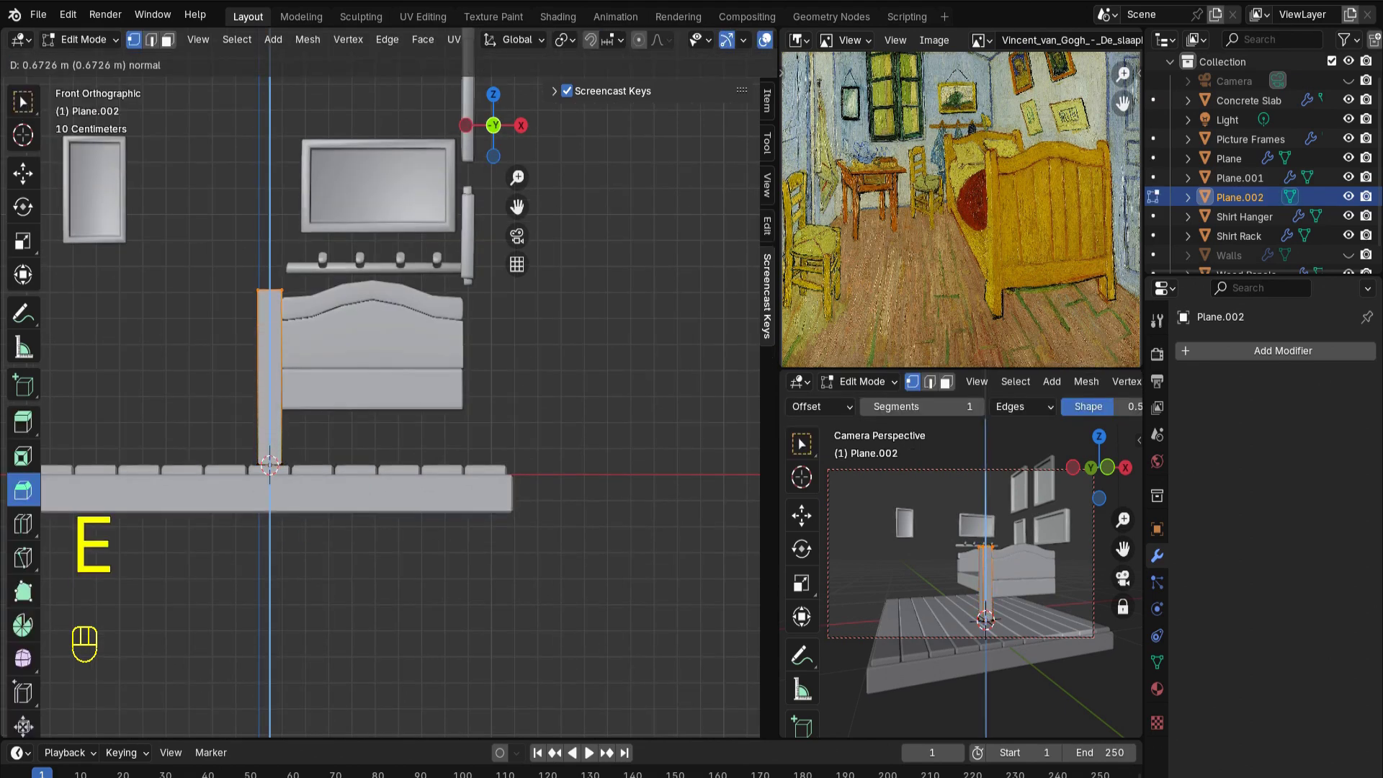
pyautogui.click(646, 464)
# Add a Bevel modifier to the bedpost with an amount of 0.55 m and 2 segments
pyautogui.click(1273, 351)
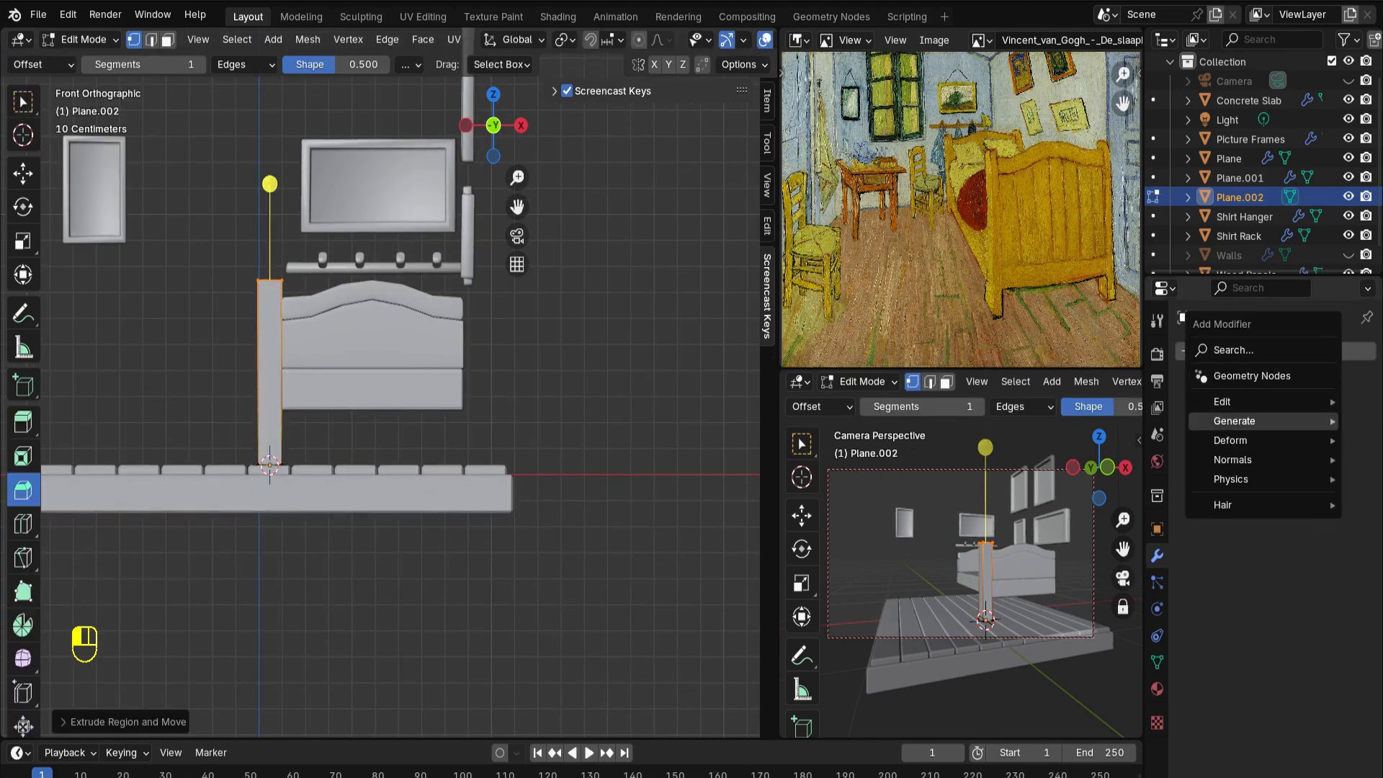
pyautogui.click(1262, 351)
pyautogui.click(1045, 406)
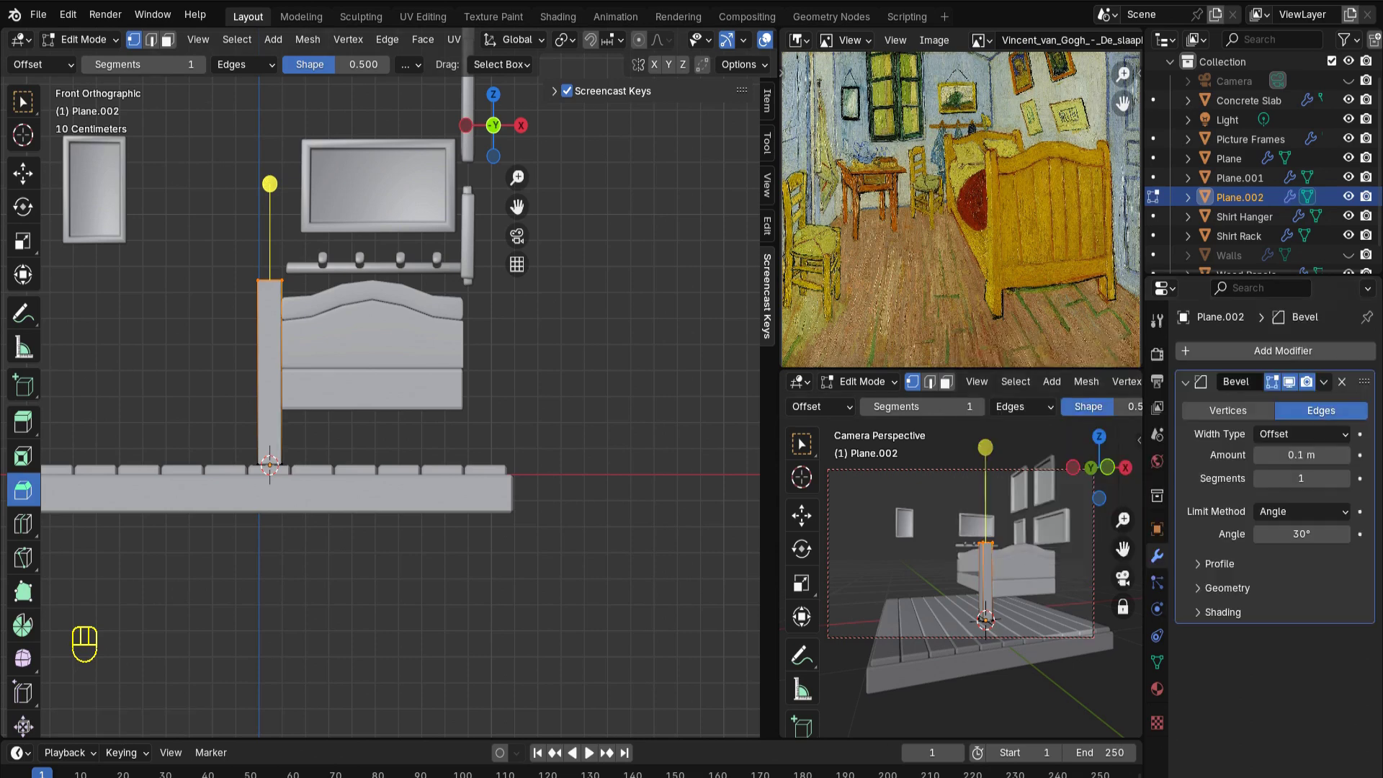
pyautogui.scroll(4, 389, 383)
pyautogui.keyDown('shift'); pyautogui.moveTo(388, 382); pyautogui.dragTo(517, 416, button='middle'); pyautogui.keyUp('shift')
pyautogui.moveTo(432, 389); pyautogui.dragTo(519, 411, button='middle')
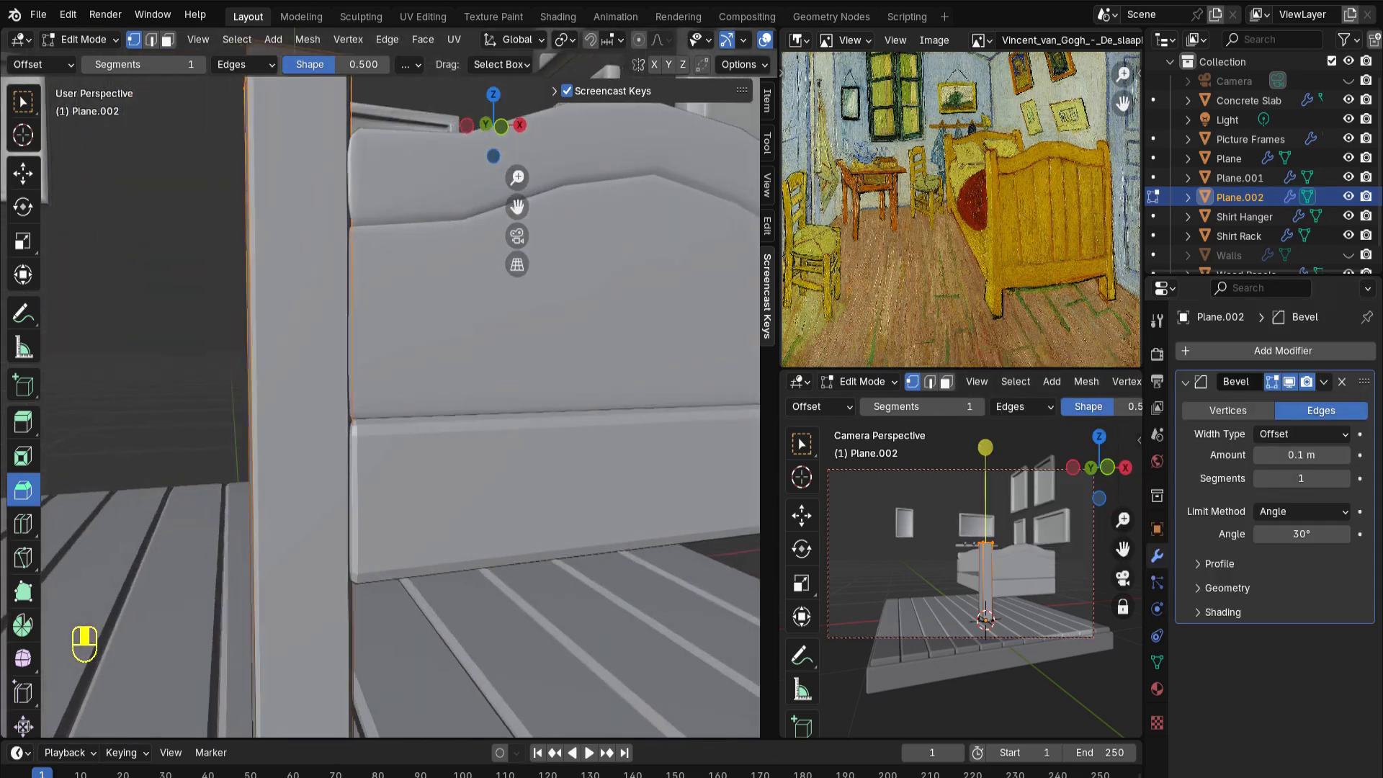
pyautogui.scroll(-4, 403, 389)
pyautogui.moveTo(403, 389); pyautogui.dragTo(425, 425, button='middle')
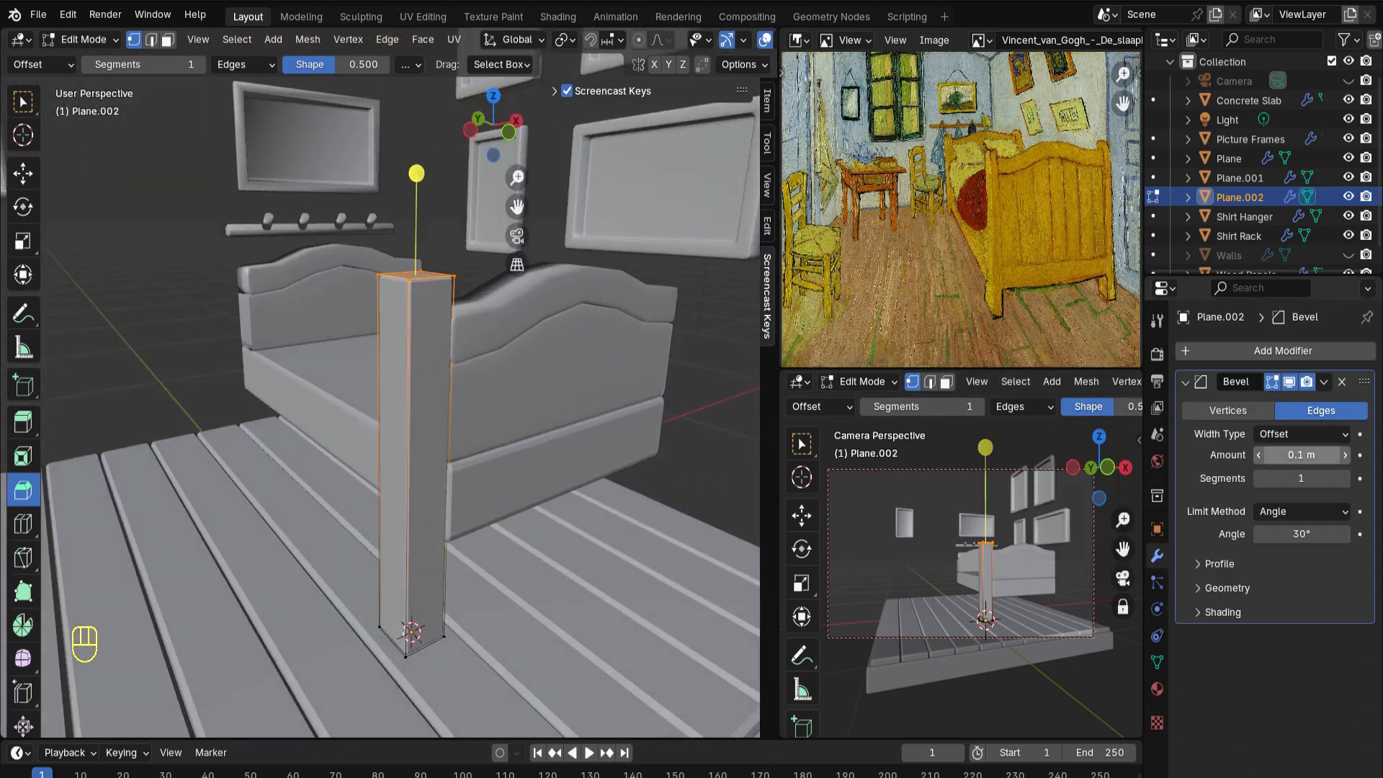
pyautogui.click(1260, 455)
pyautogui.click(1260, 454)
pyautogui.click(1260, 454)
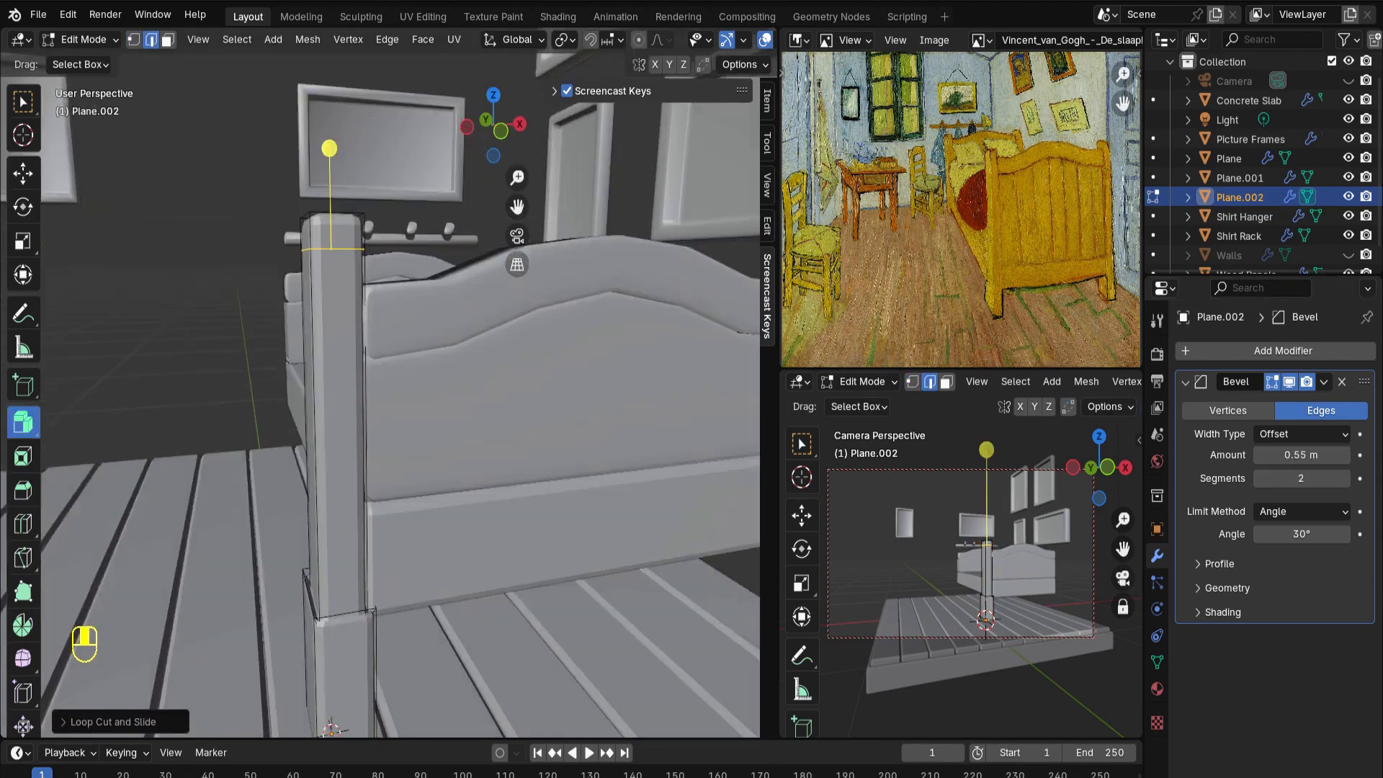
# Select the bedpost's top face and adjust its height along Z
pyautogui.moveTo(388, 389); pyautogui.dragTo(389, 346, button='middle')
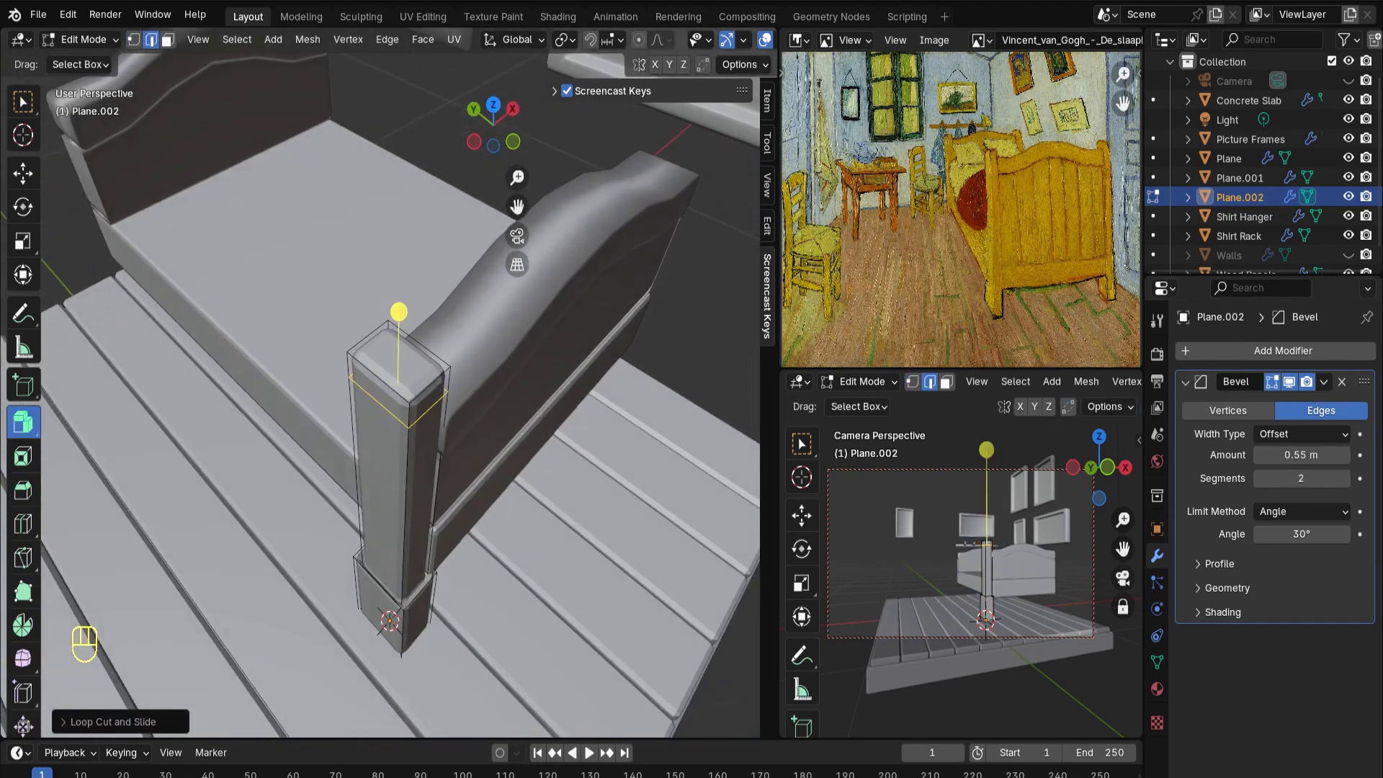
pyautogui.click(430, 385)
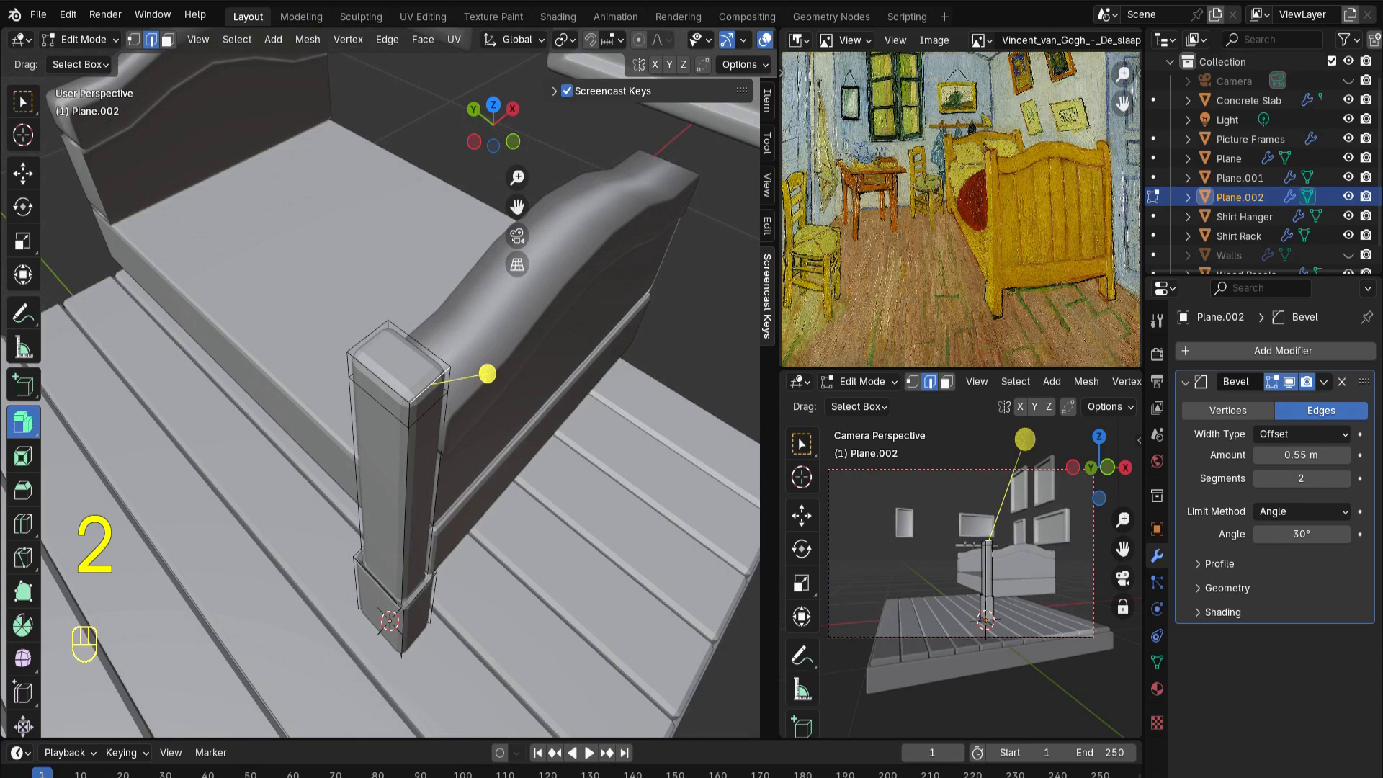
pyautogui.press('3')
pyautogui.press('3')
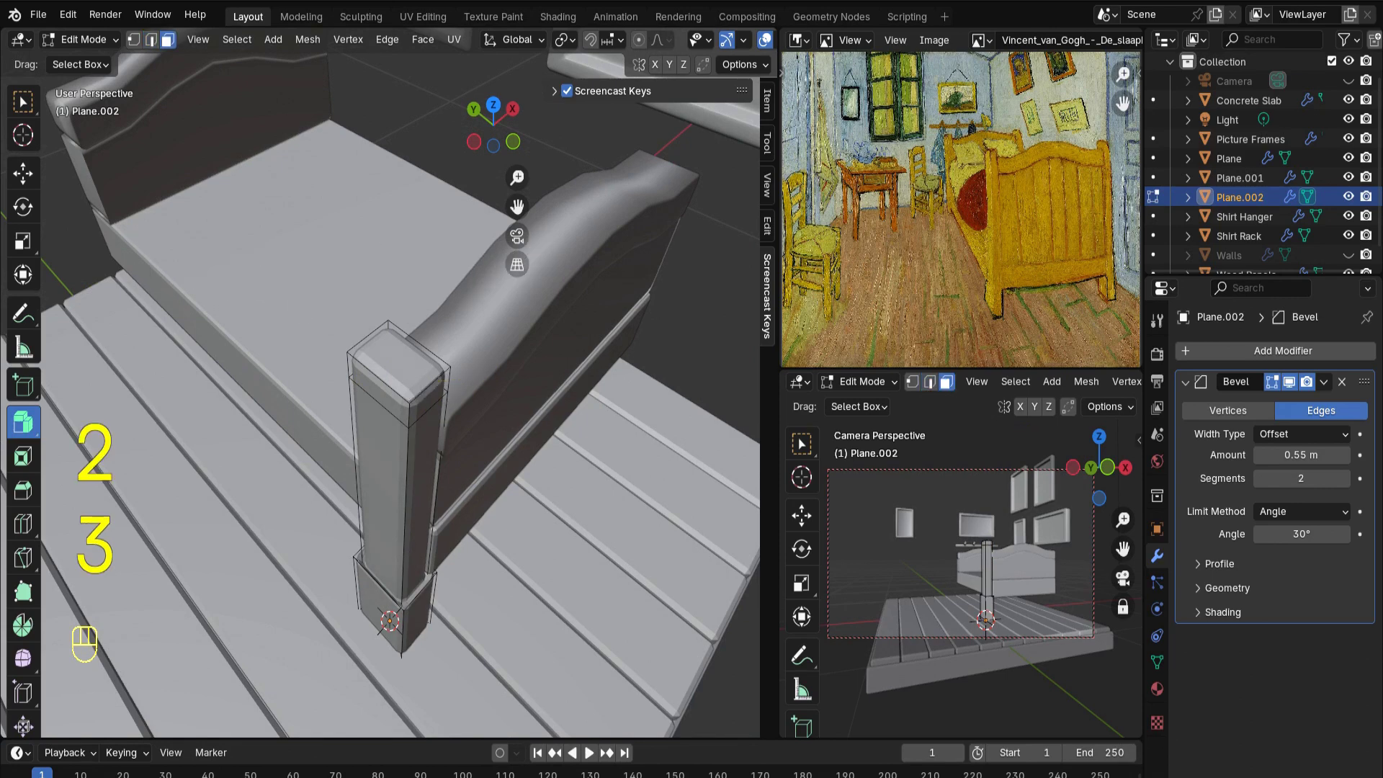
pyautogui.click(398, 360)
pyautogui.press('KP_1')
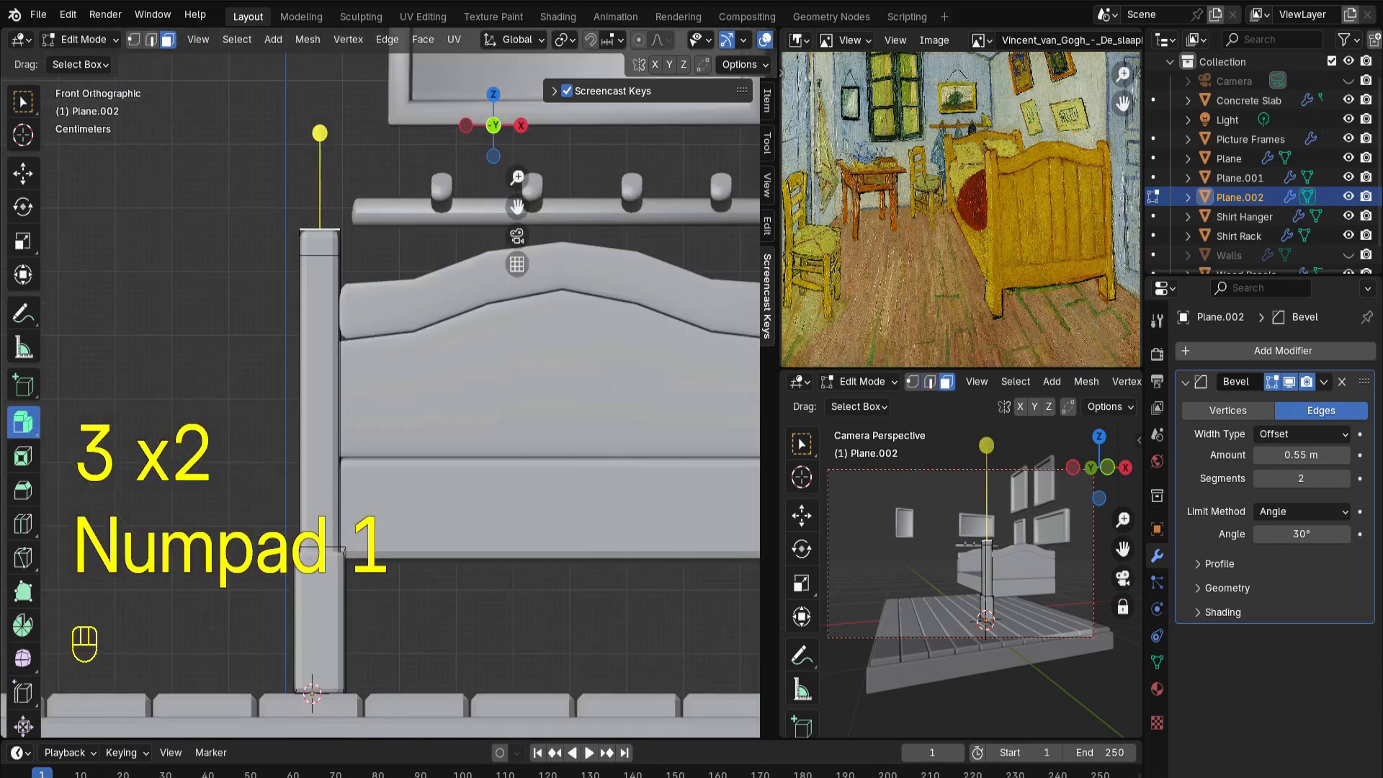
pyautogui.press('g')
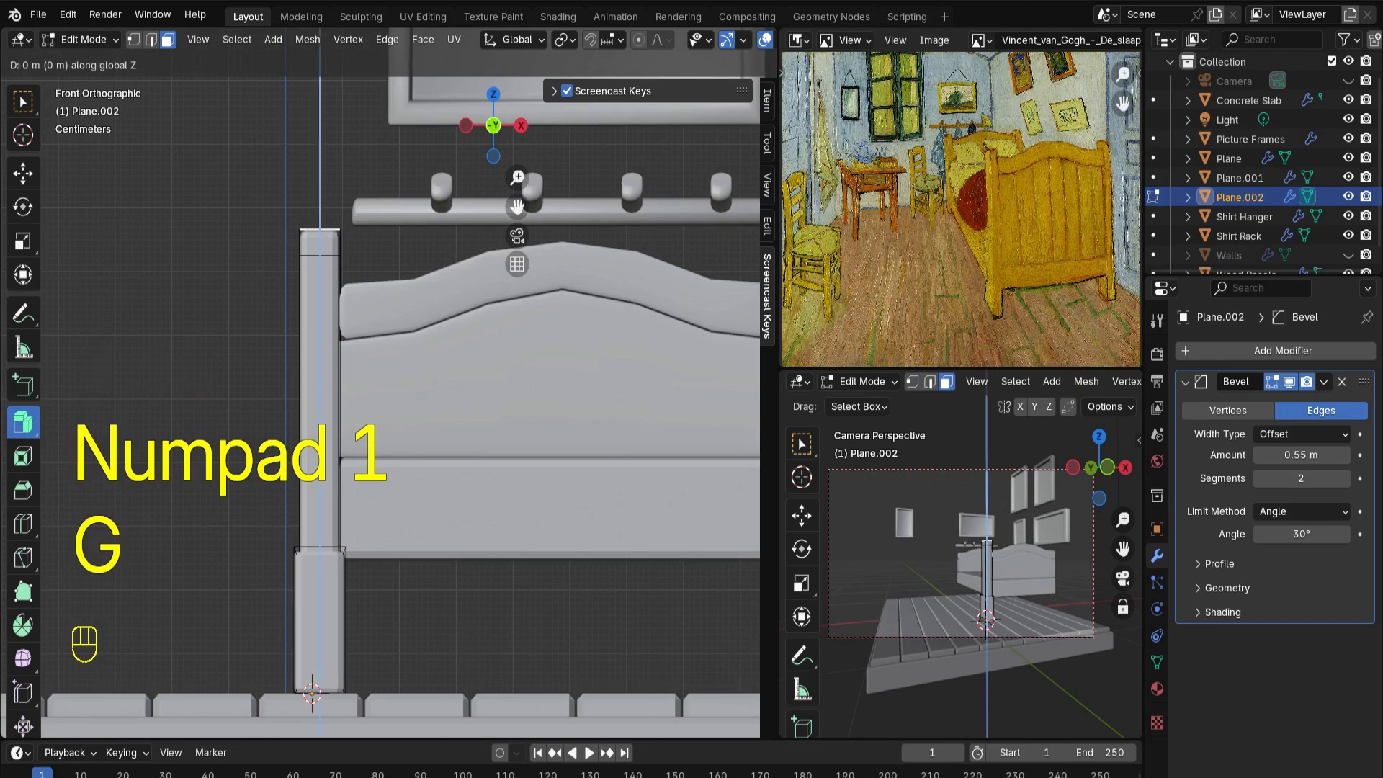
pyautogui.moveTo(364, 248); pyautogui.dragTo(472, 295, button='middle')
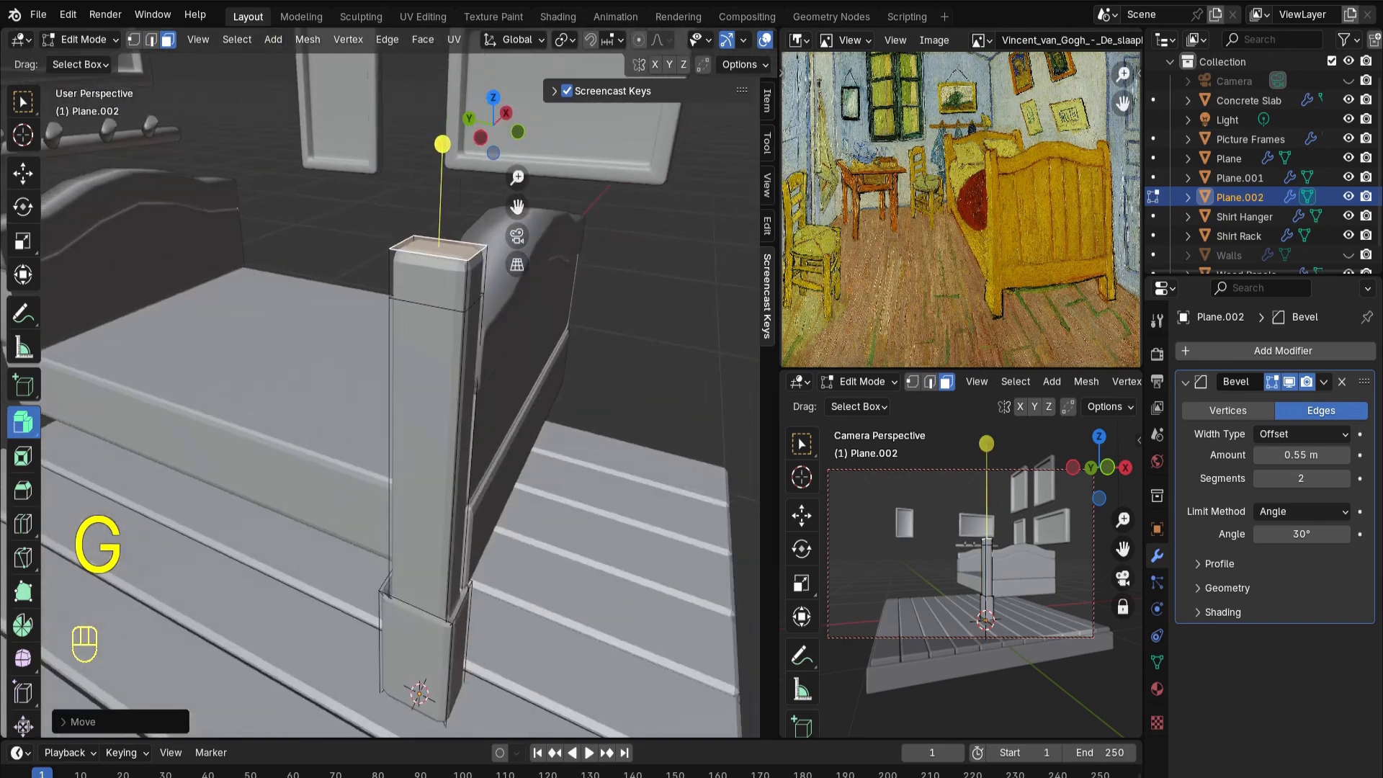
# Add a horizontal loop cut through the bedpost's top section and scale it outward by about 1.1 to bulge the cap
pyautogui.hotkey('ctrl', 'r')
pyautogui.doubleClick(476, 299)
pyautogui.press('s')
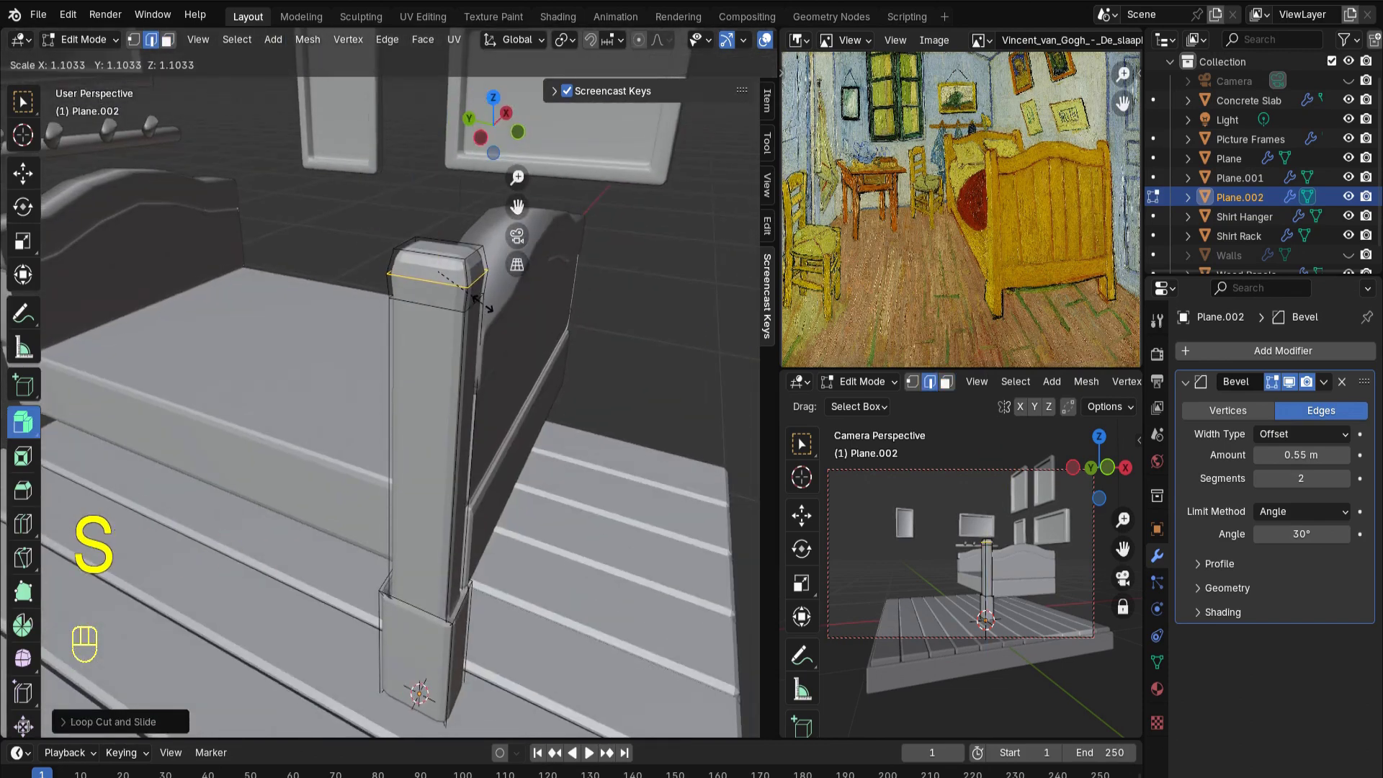
pyautogui.click(482, 304)
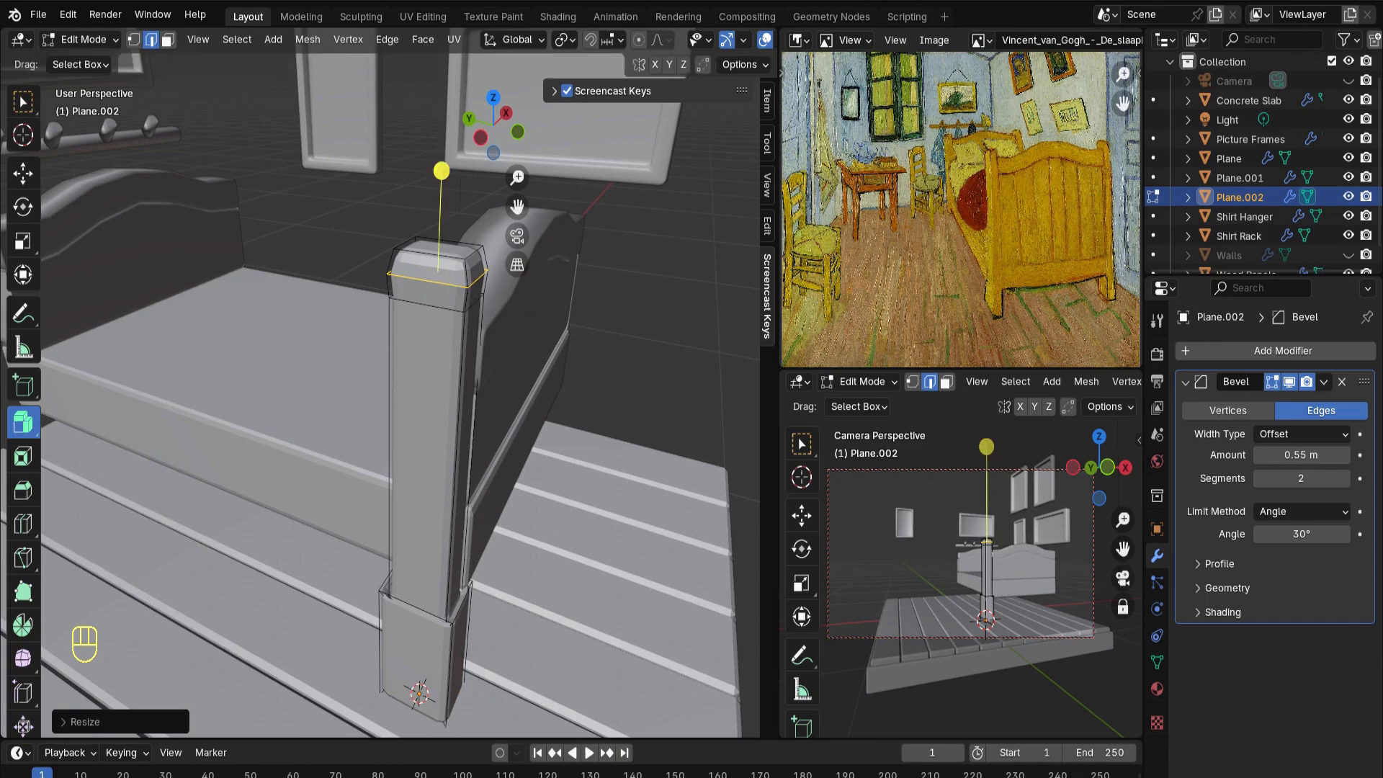
# Add a Mirror modifier to the bedpost and use the bed's base (Plane) as its mirror object
pyautogui.moveTo(482, 303); pyautogui.dragTo(360, 257, button='middle')
pyautogui.scroll(-2, 388, 288)
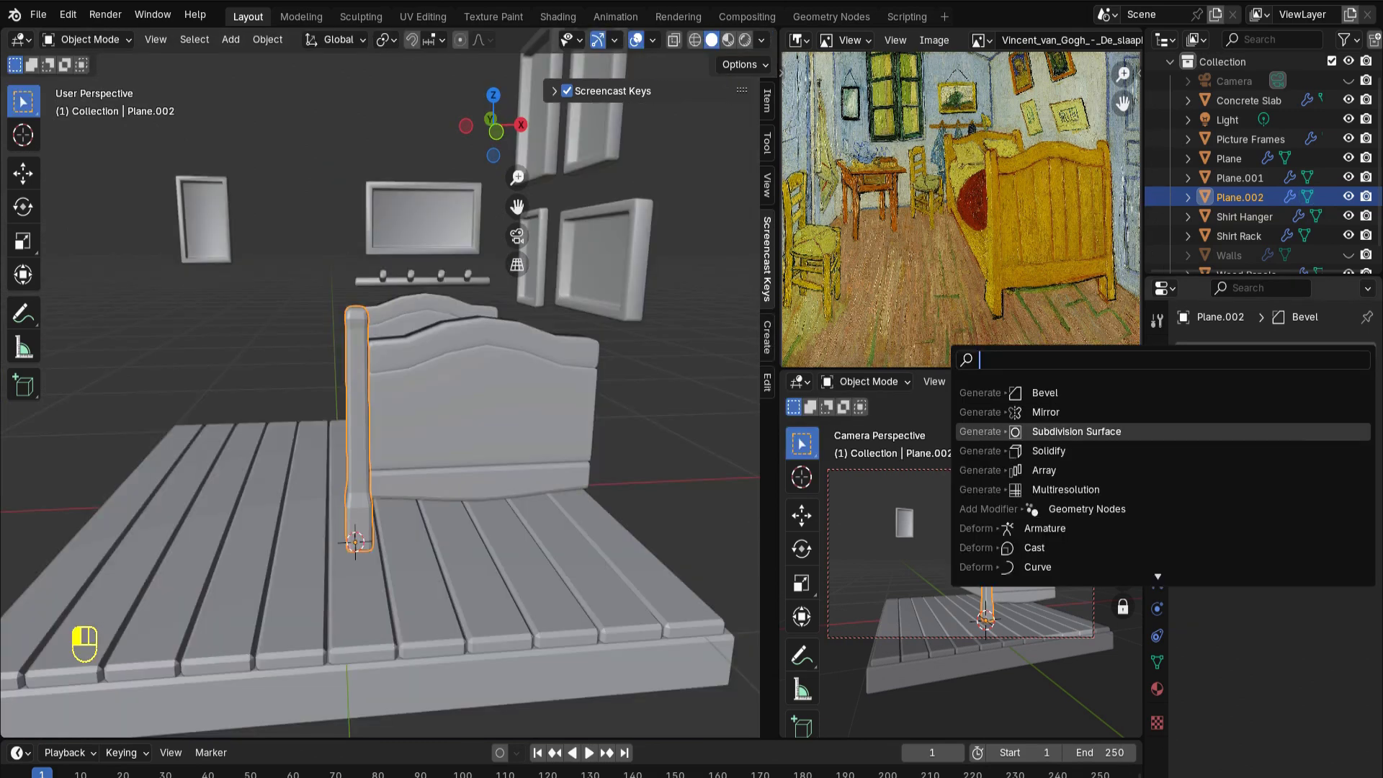
pyautogui.press('Return')
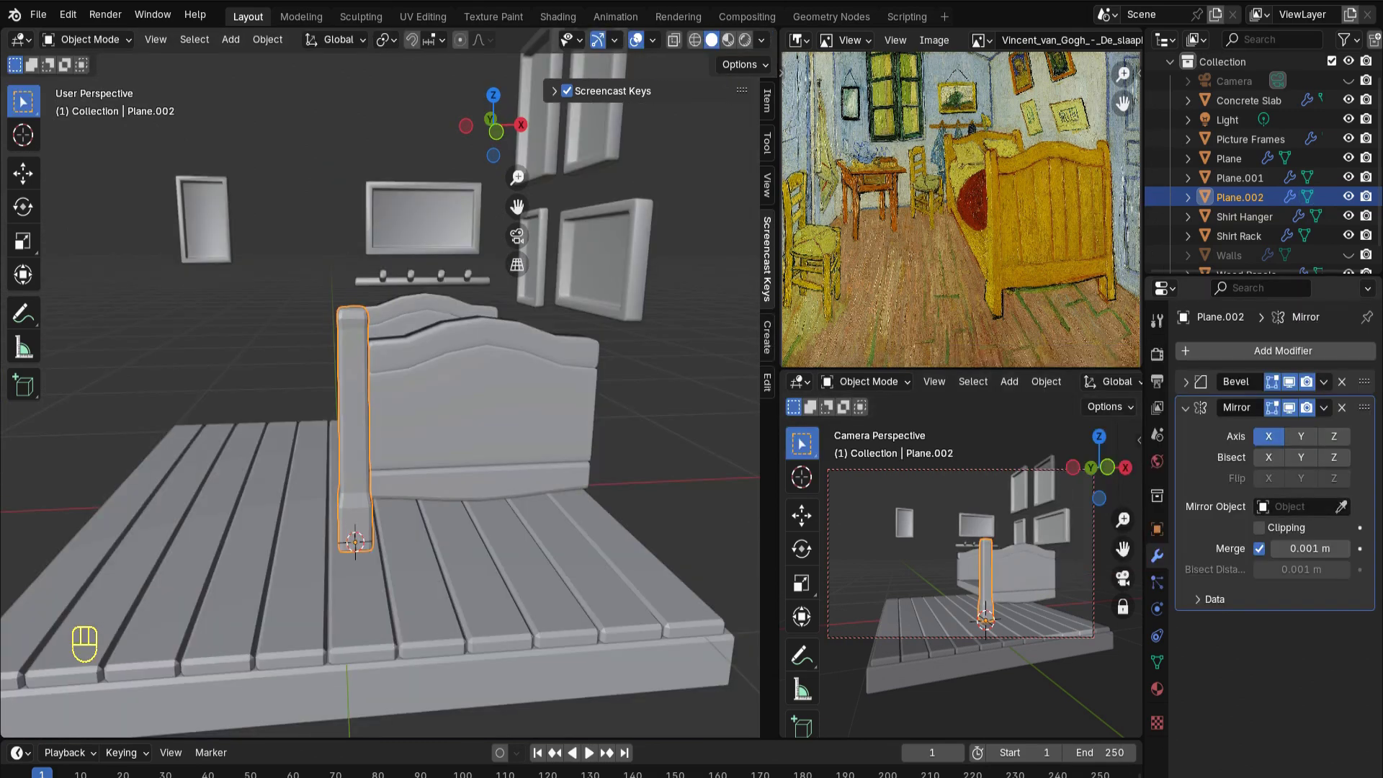
pyautogui.click(1300, 507)
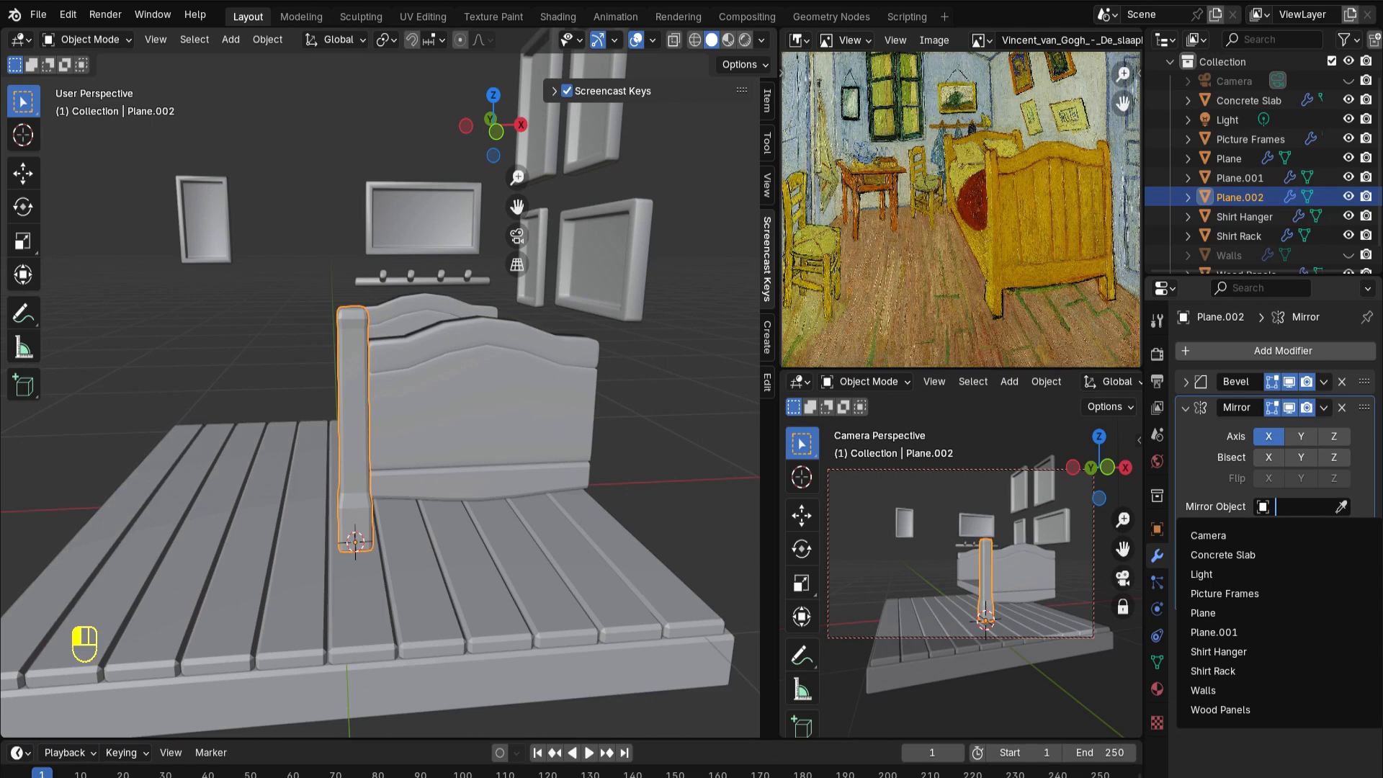
pyautogui.press('Escape')
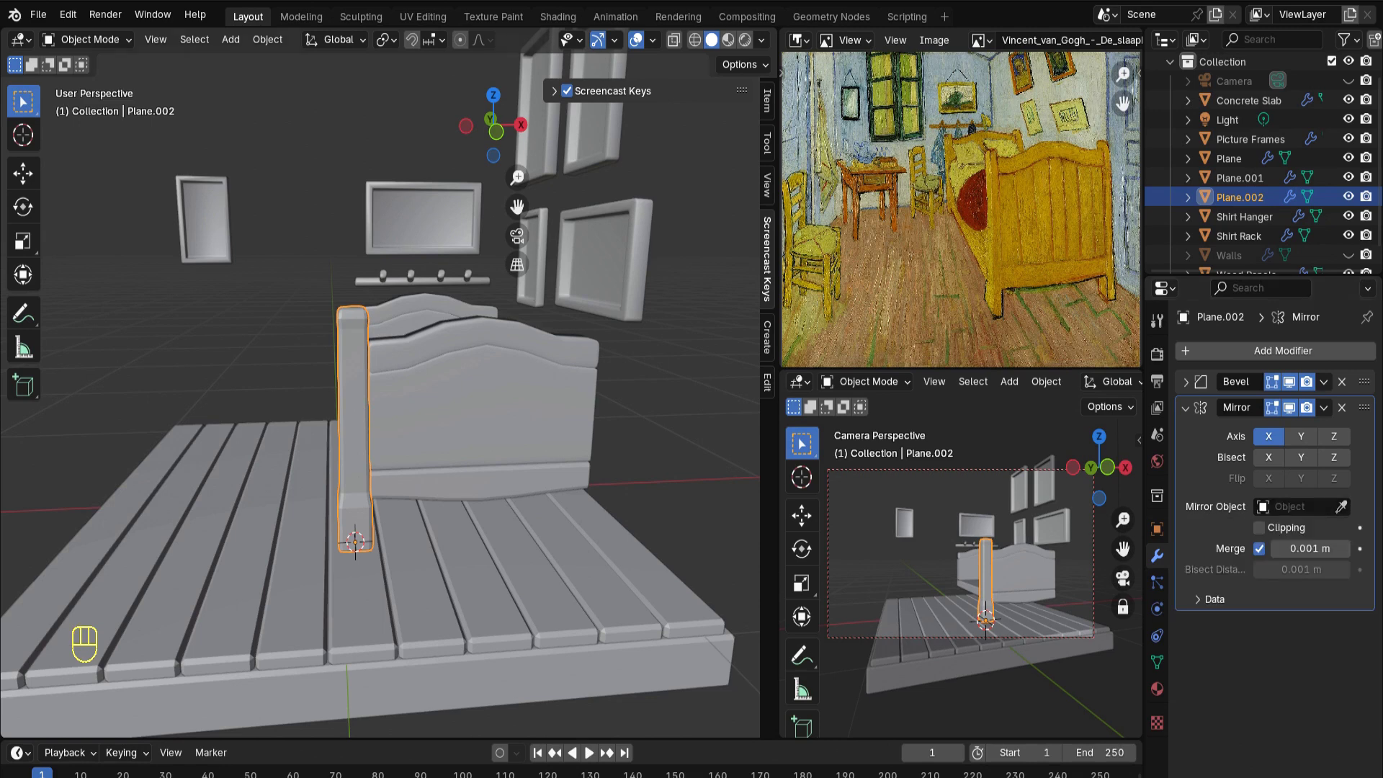
pyautogui.moveTo(379, 346); pyautogui.dragTo(472, 424, button='middle')
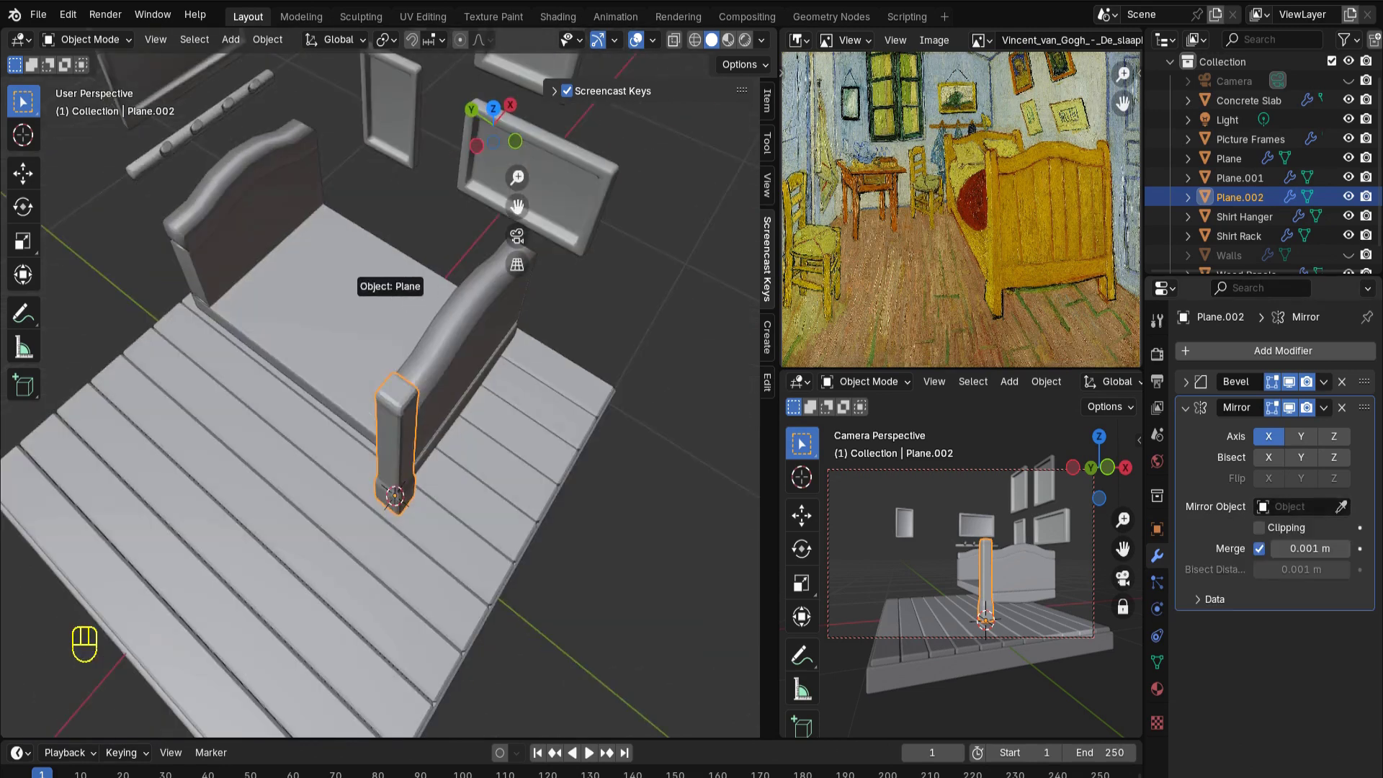
pyautogui.click(344, 312)
# Unhide the Walls object and mirror the bedpost along Y in addition to X
pyautogui.moveTo(344, 313); pyautogui.dragTo(252, 263, button='middle')
pyautogui.scroll(-1, 238, 188)
pyautogui.click(1348, 255)
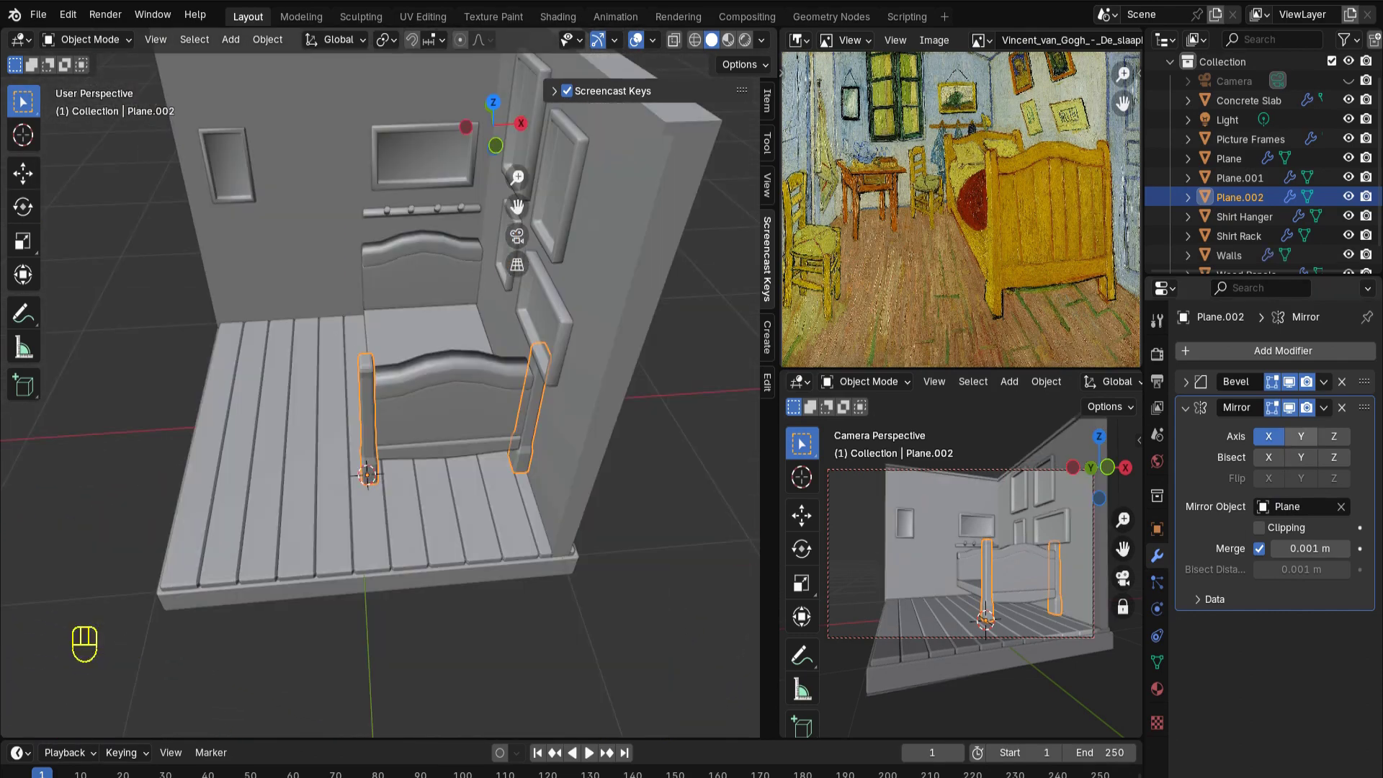
pyautogui.click(1301, 437)
# Select the bedposts, headboard, footboard and base together and move the whole bed along X
pyautogui.moveTo(346, 346); pyautogui.dragTo(403, 315, button='middle')
pyautogui.keyDown('shift'); pyautogui.click(451, 367); pyautogui.keyUp('shift')
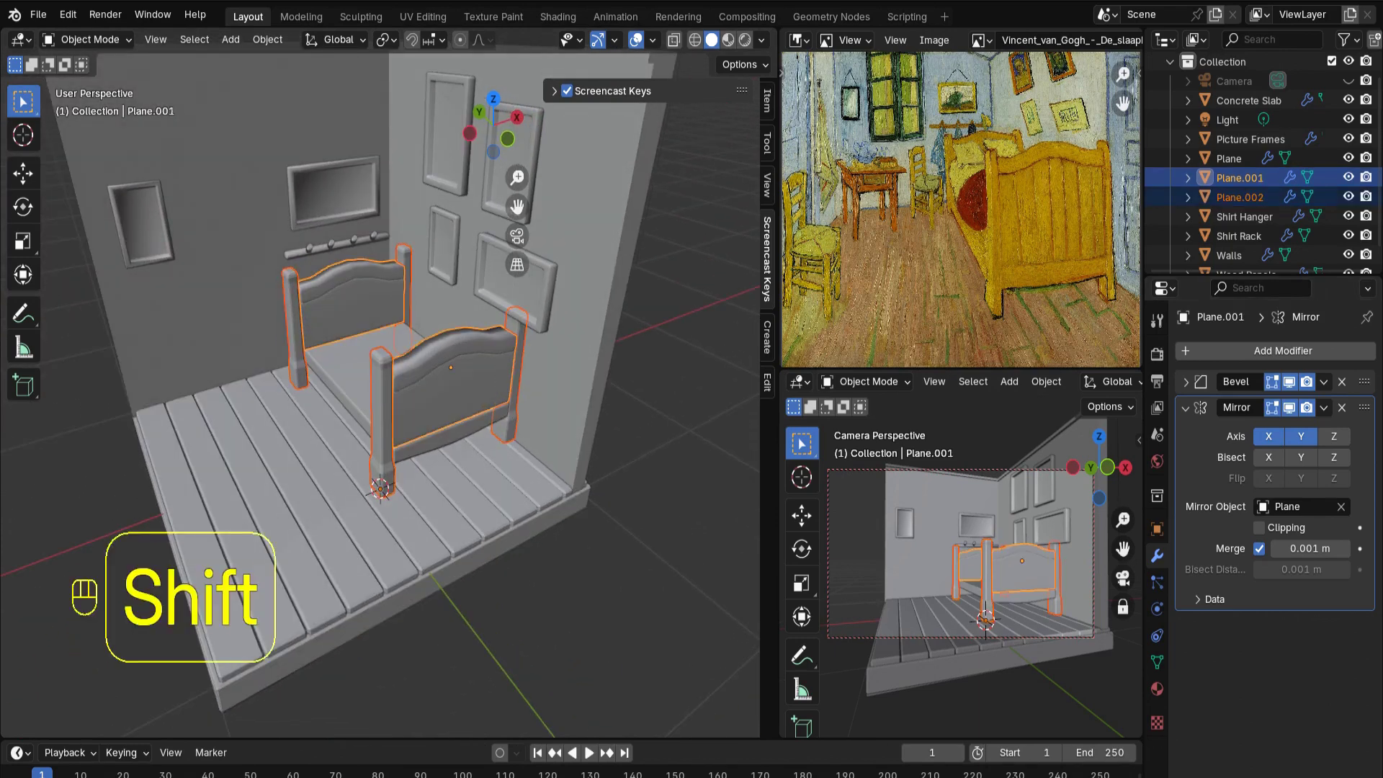
pyautogui.keyDown('shift'); pyautogui.click(355, 369); pyautogui.keyUp('shift')
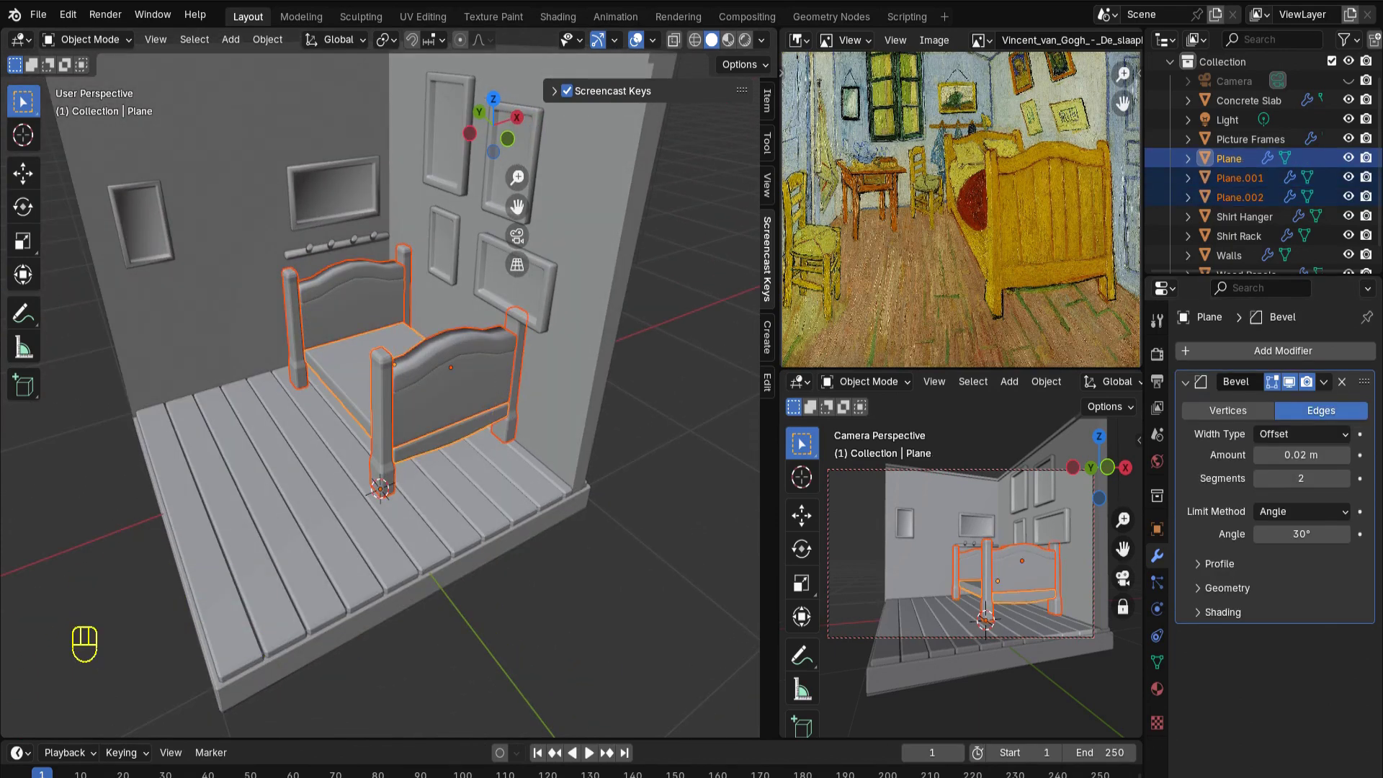
pyautogui.press('KP_1')
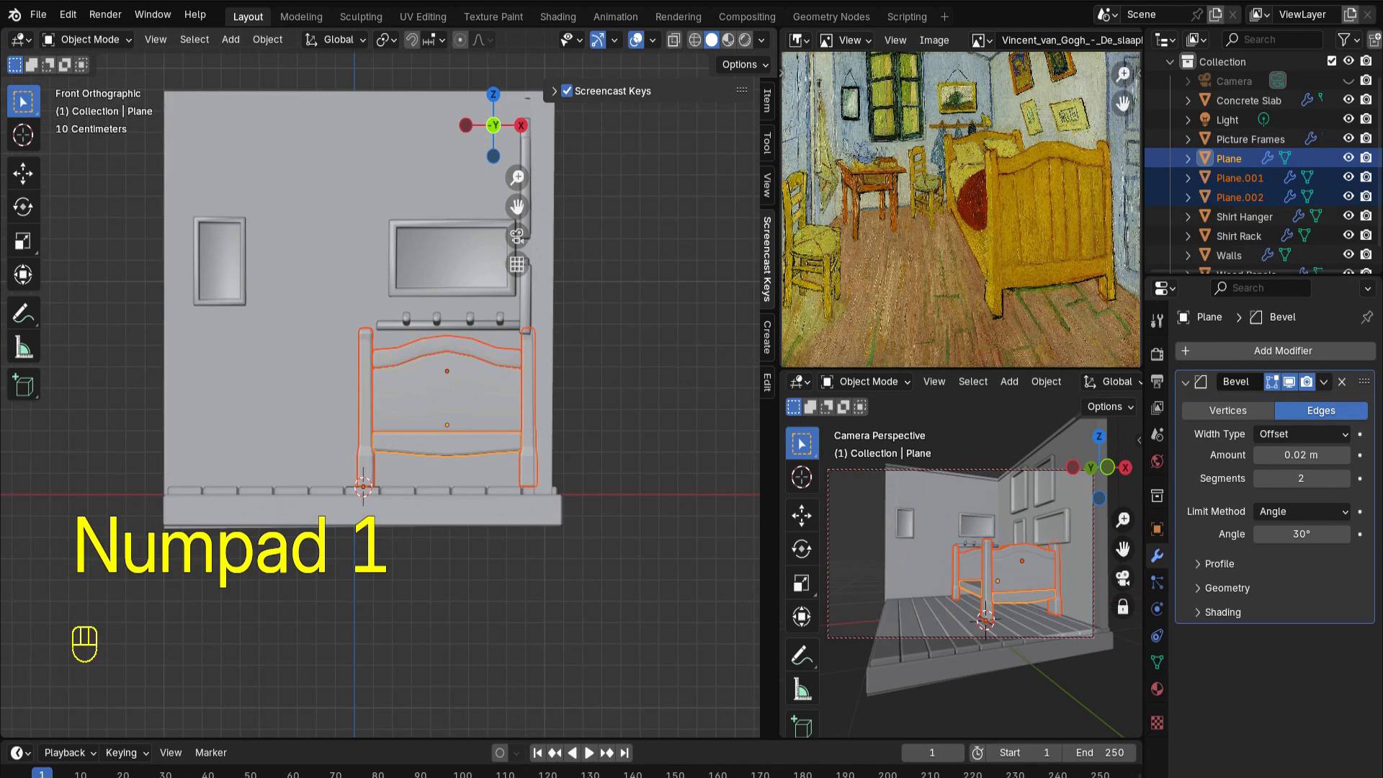
pyautogui.press('g')
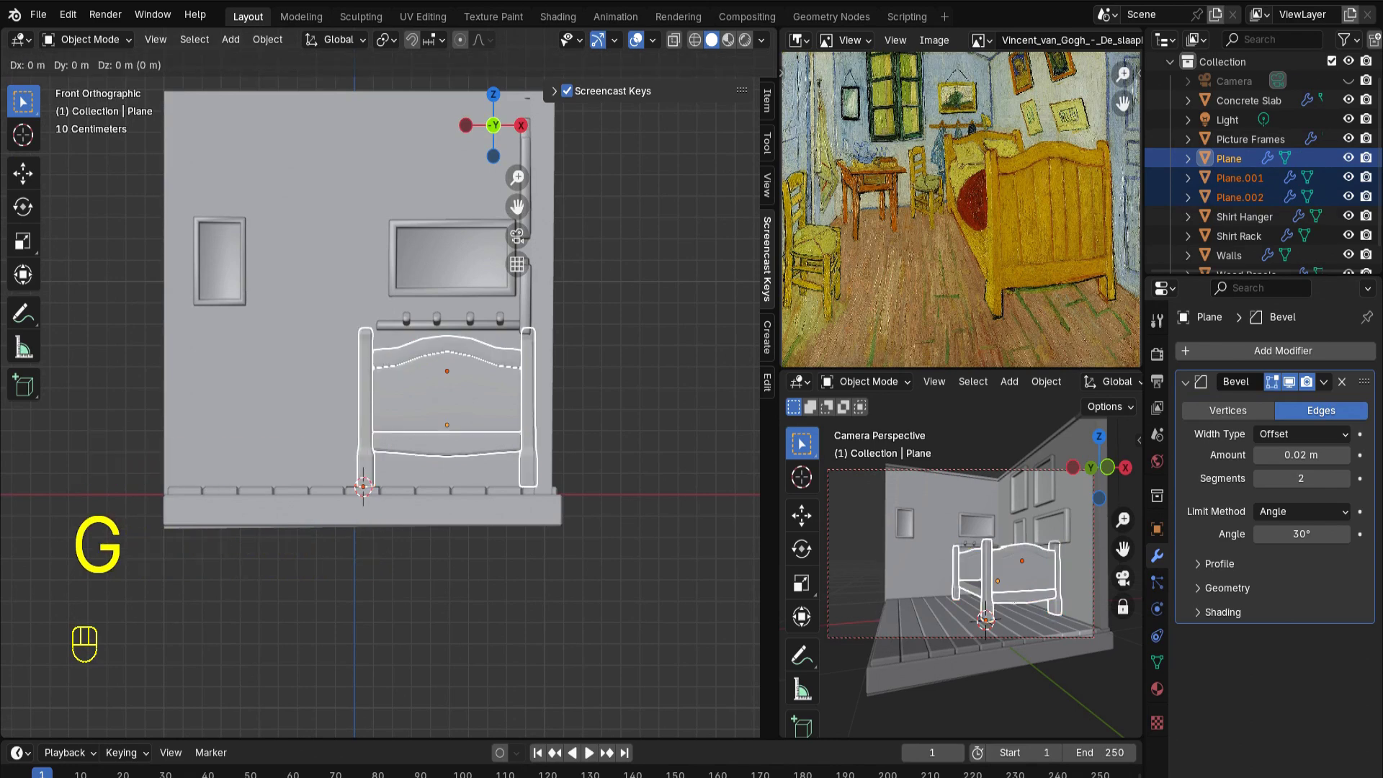
pyautogui.press('x')
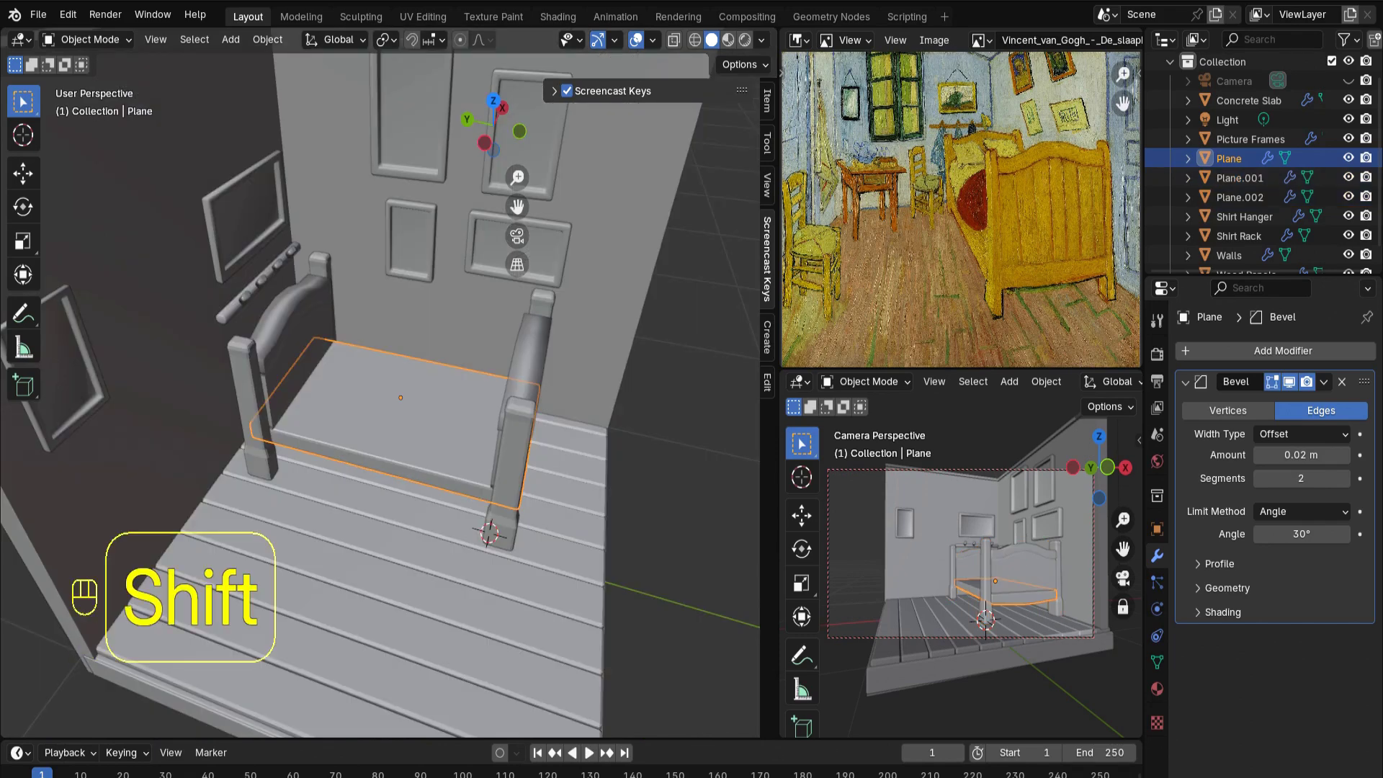
# Duplicate the bed's base and raise the copy along Z as a mattress
pyautogui.hotkey('shift', 'd')
pyautogui.press('z')
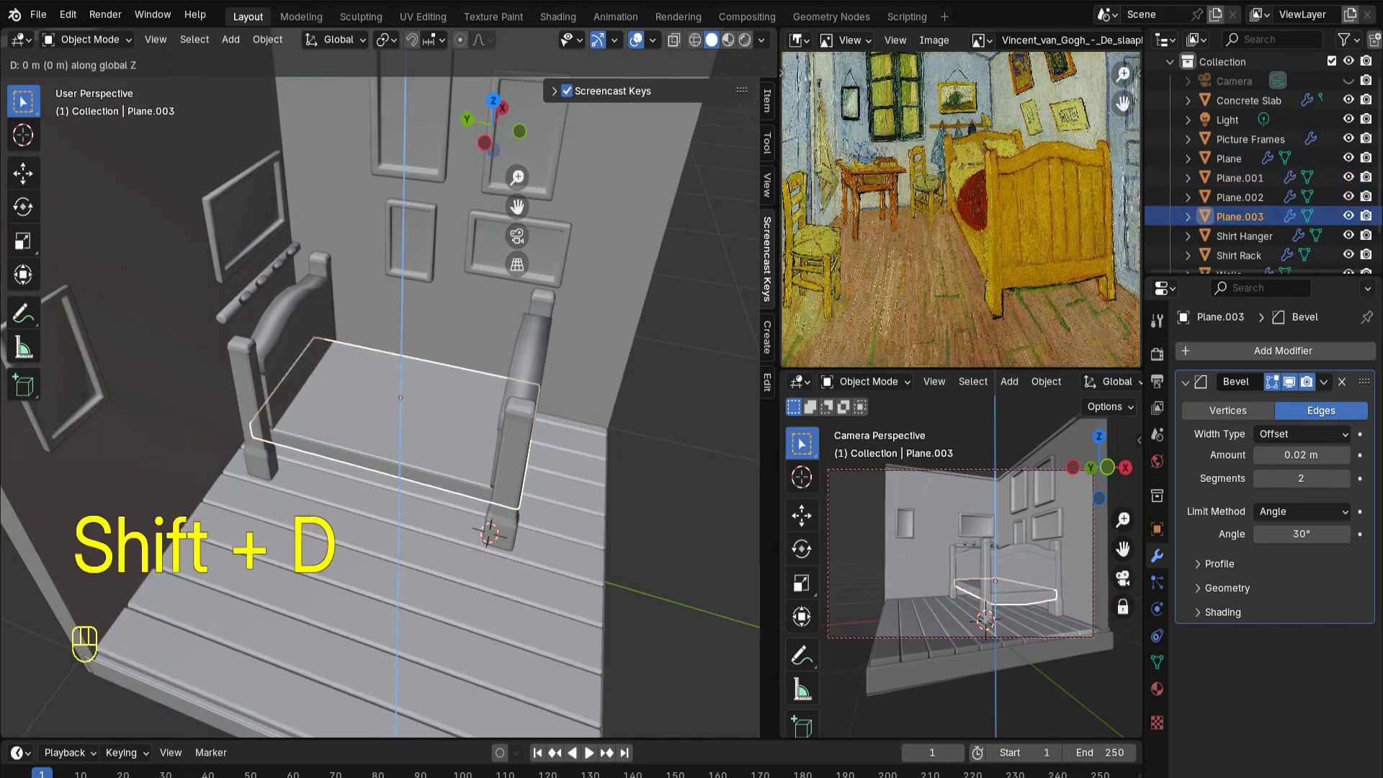
pyautogui.press('Return')
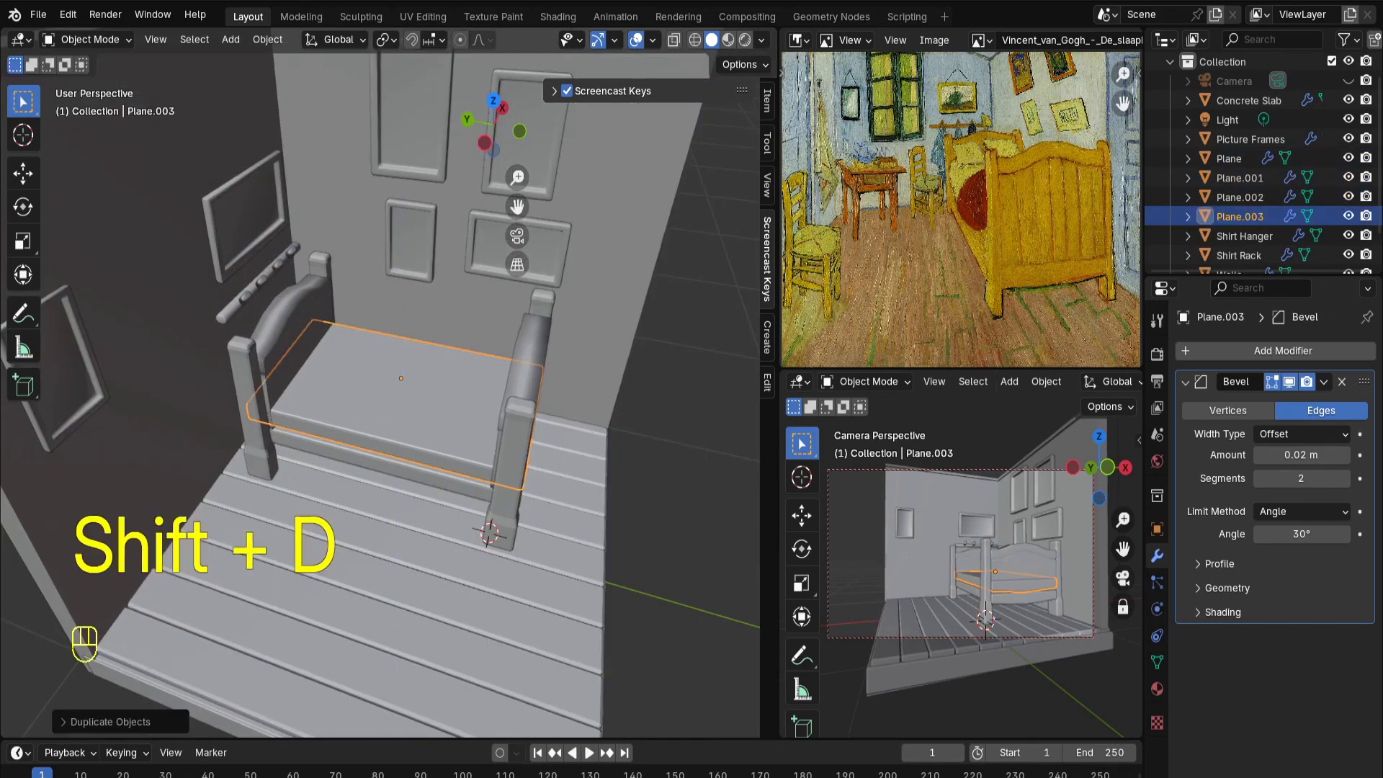
# Scale the mattress to about 0.8 along Y so it fits between the headboard and footboard
pyautogui.press('KP_1')
pyautogui.press('KP_3')
pyautogui.press('ctrl+KP_1')
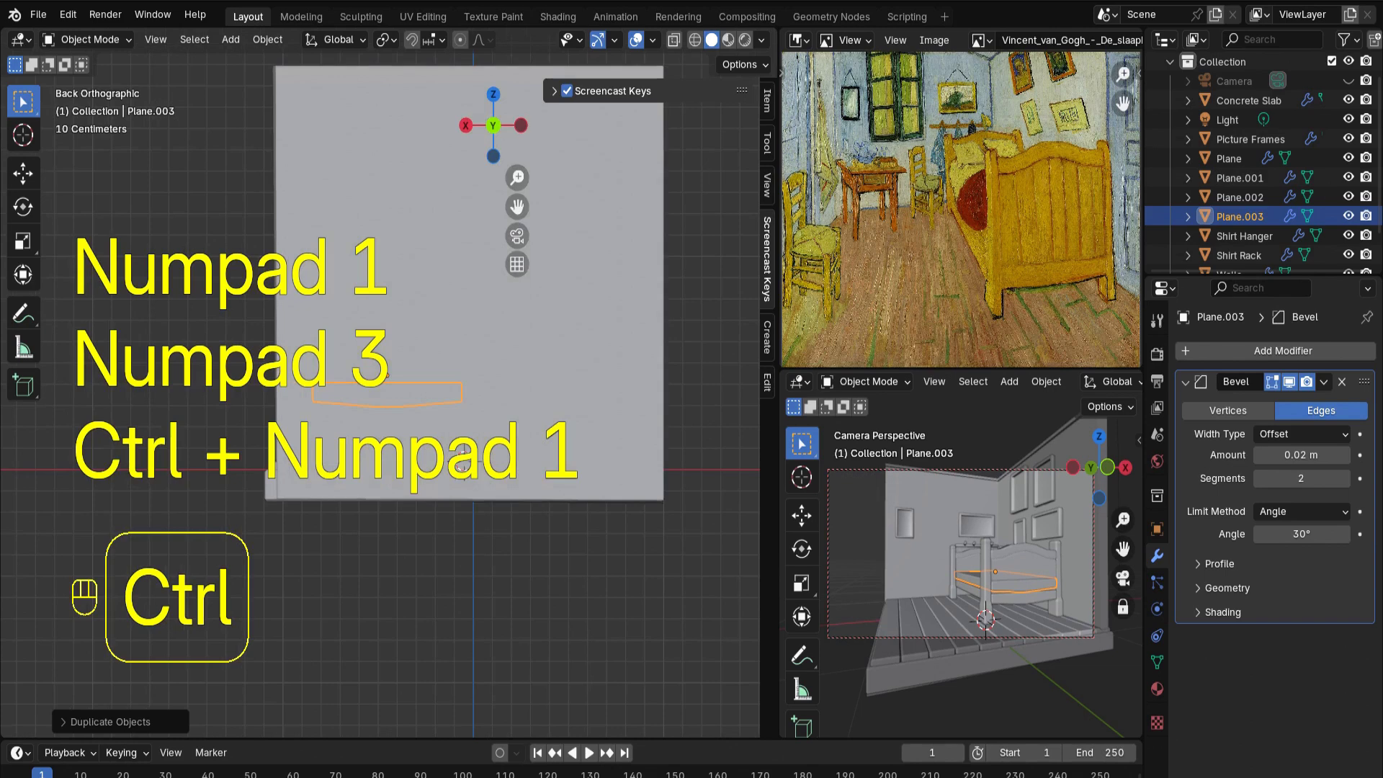
pyautogui.press('ctrl+KP_3')
pyautogui.scroll(5, 552, 496)
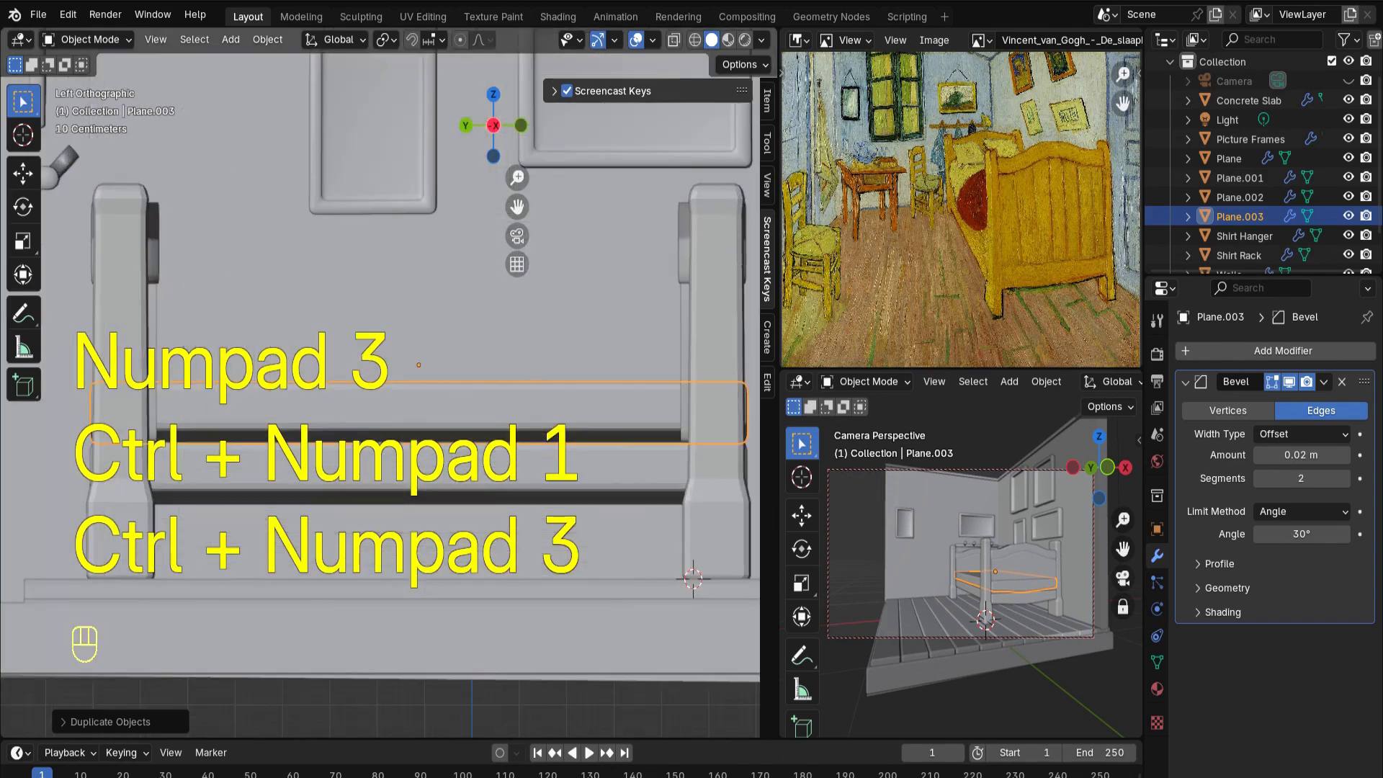
pyautogui.press('s')
pyautogui.press('y')
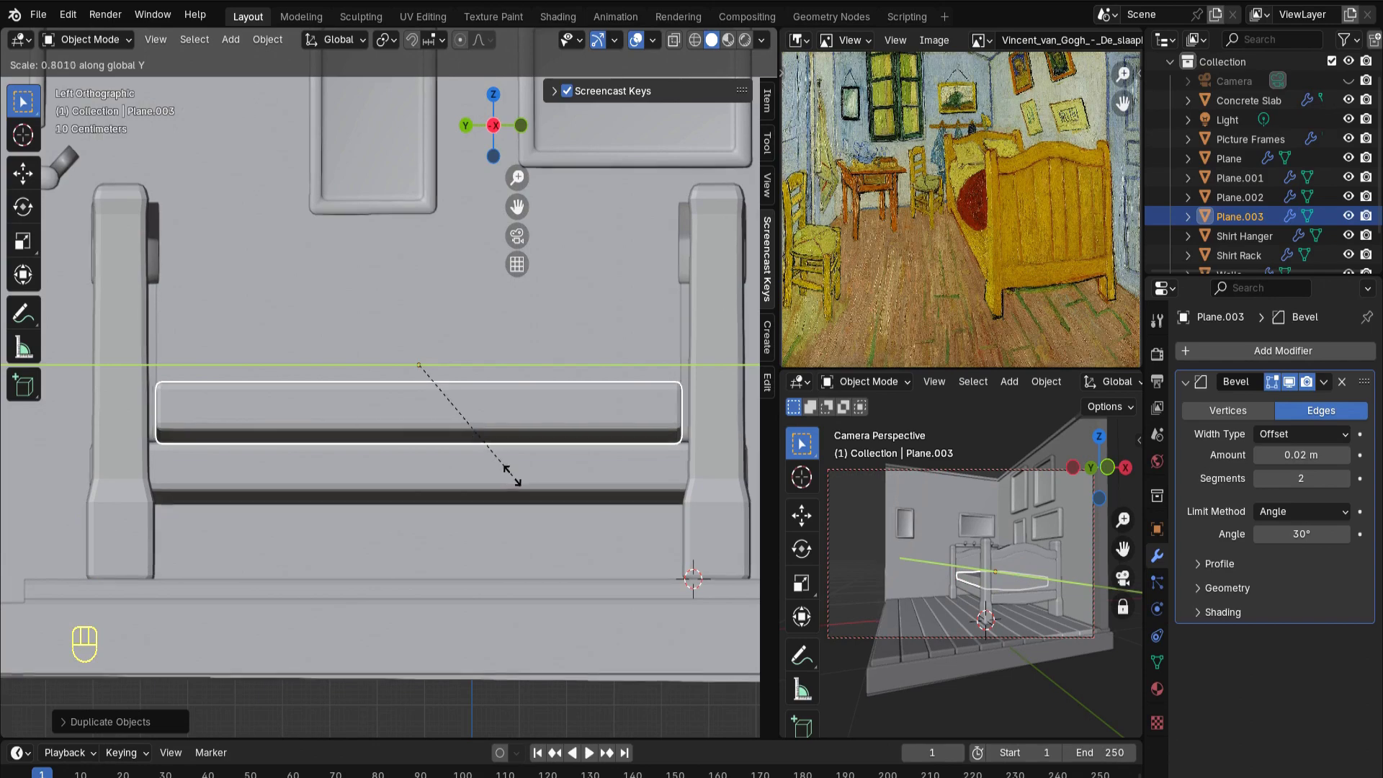
pyautogui.click(514, 477)
pyautogui.moveTo(514, 478); pyautogui.dragTo(408, 592, button='middle')
pyautogui.press('KP_7')
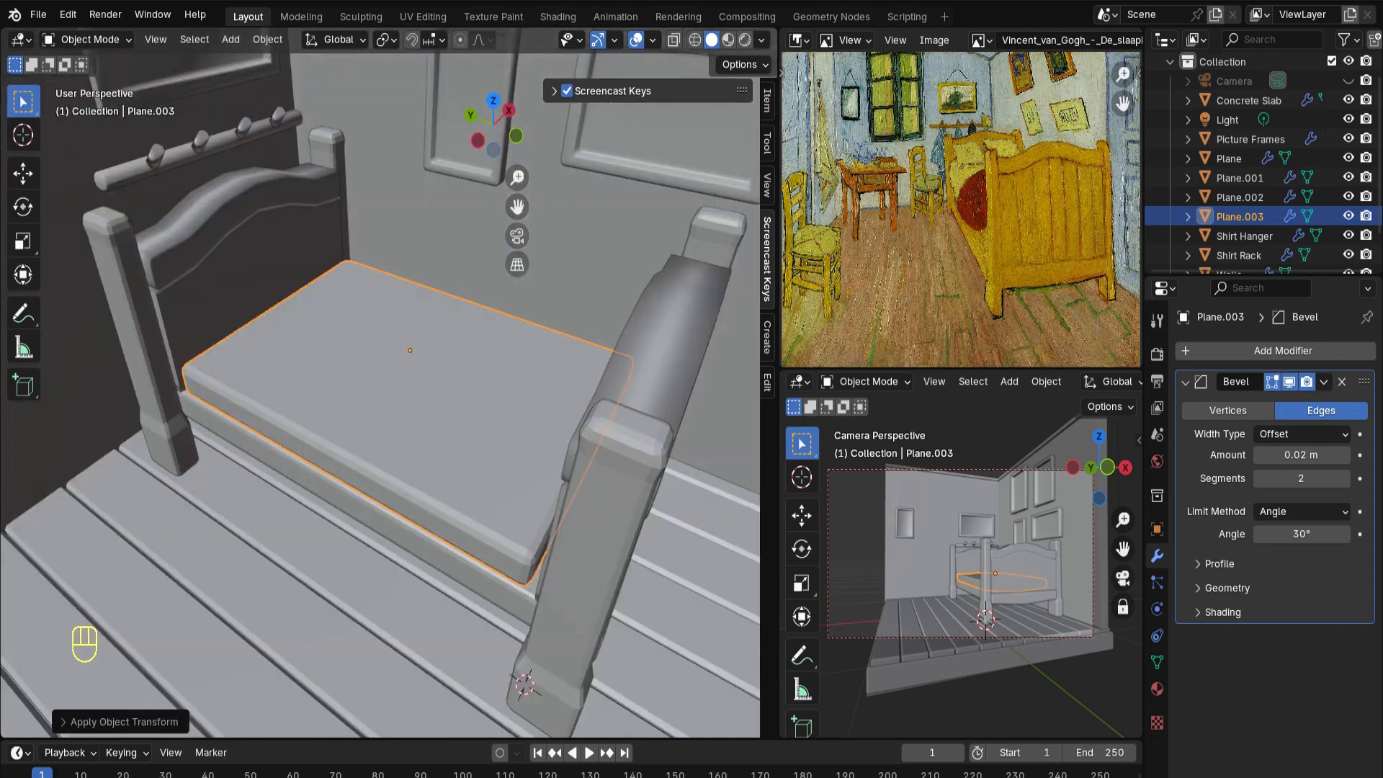
# Select the mattress mesh's top faces and long side face, and duplicate them as the start of a bed sheet
pyautogui.press('Tab')
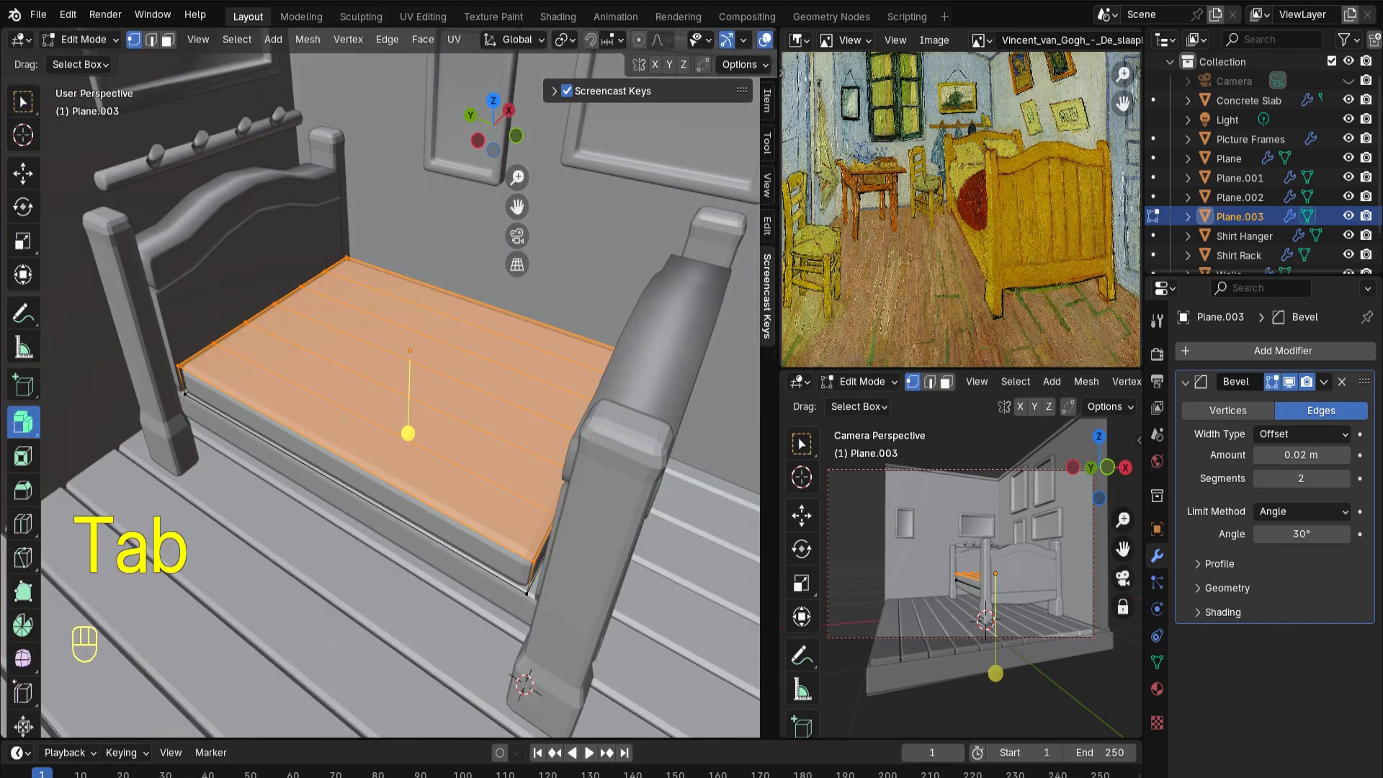
pyautogui.hotkey('alt', 'a')
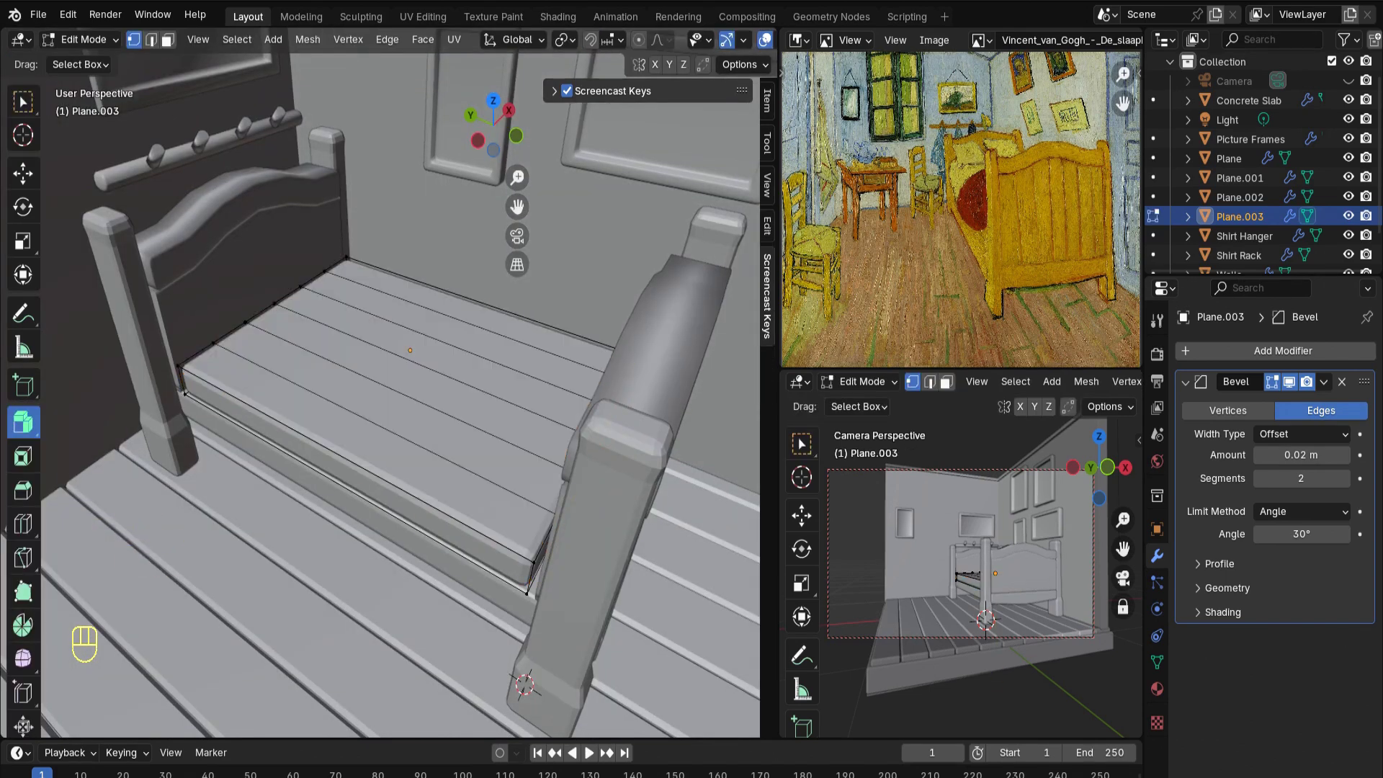
pyautogui.press('2')
pyautogui.press('3')
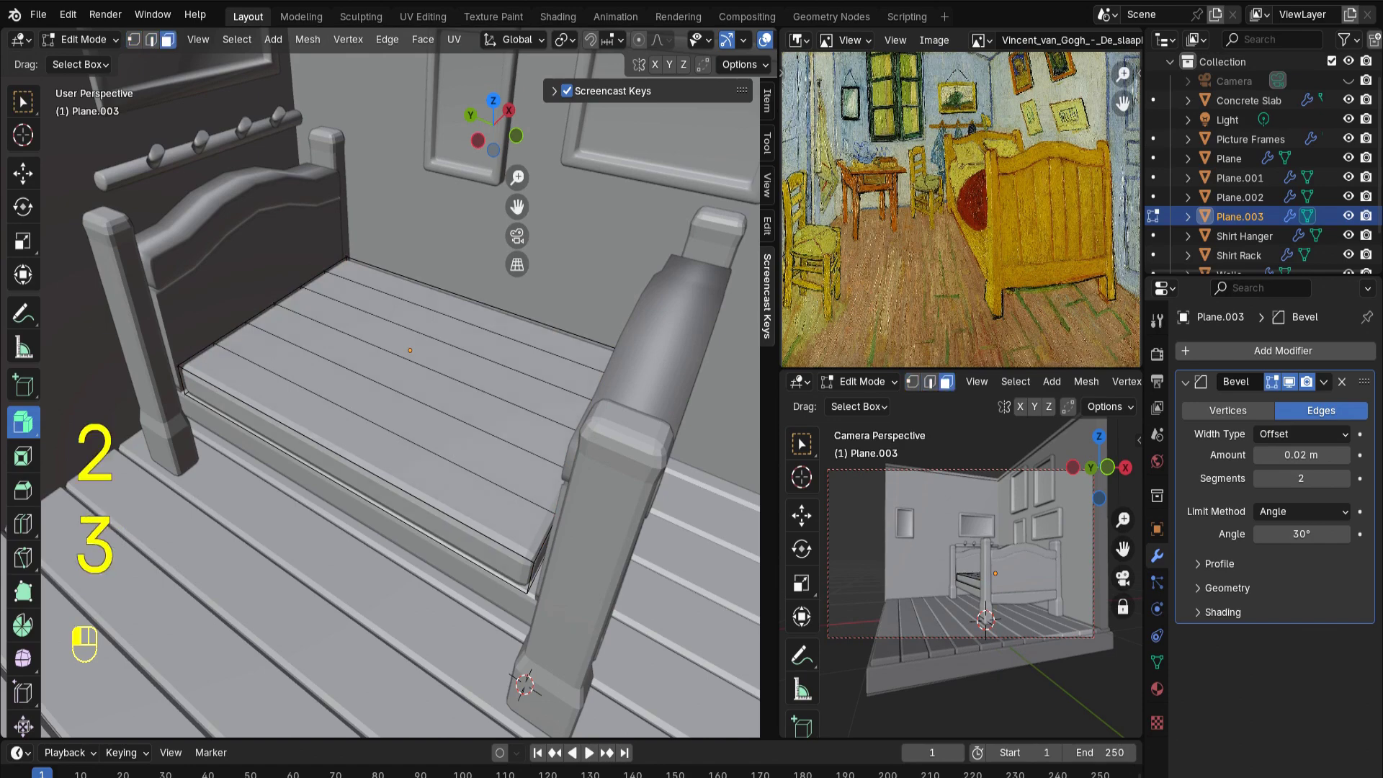
pyautogui.click(371, 494)
pyautogui.keyDown('shift'); pyautogui.click(365, 457); pyautogui.keyUp('shift')
pyautogui.keyDown('shift'); pyautogui.click(367, 469); pyautogui.keyUp('shift')
pyautogui.keyDown('shift'); pyautogui.click(395, 373); pyautogui.keyUp('shift')
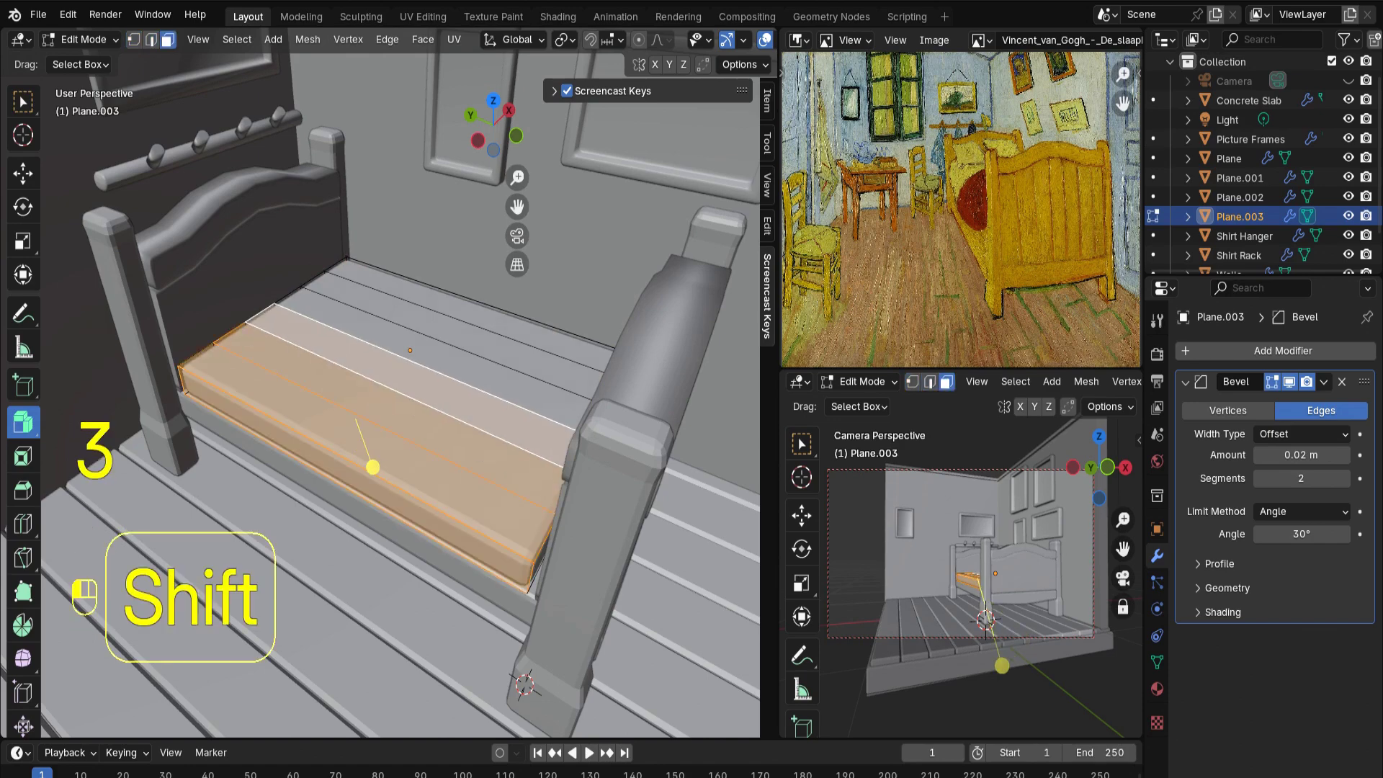
pyautogui.keyDown('shift'); pyautogui.click(400, 341); pyautogui.keyUp('shift')
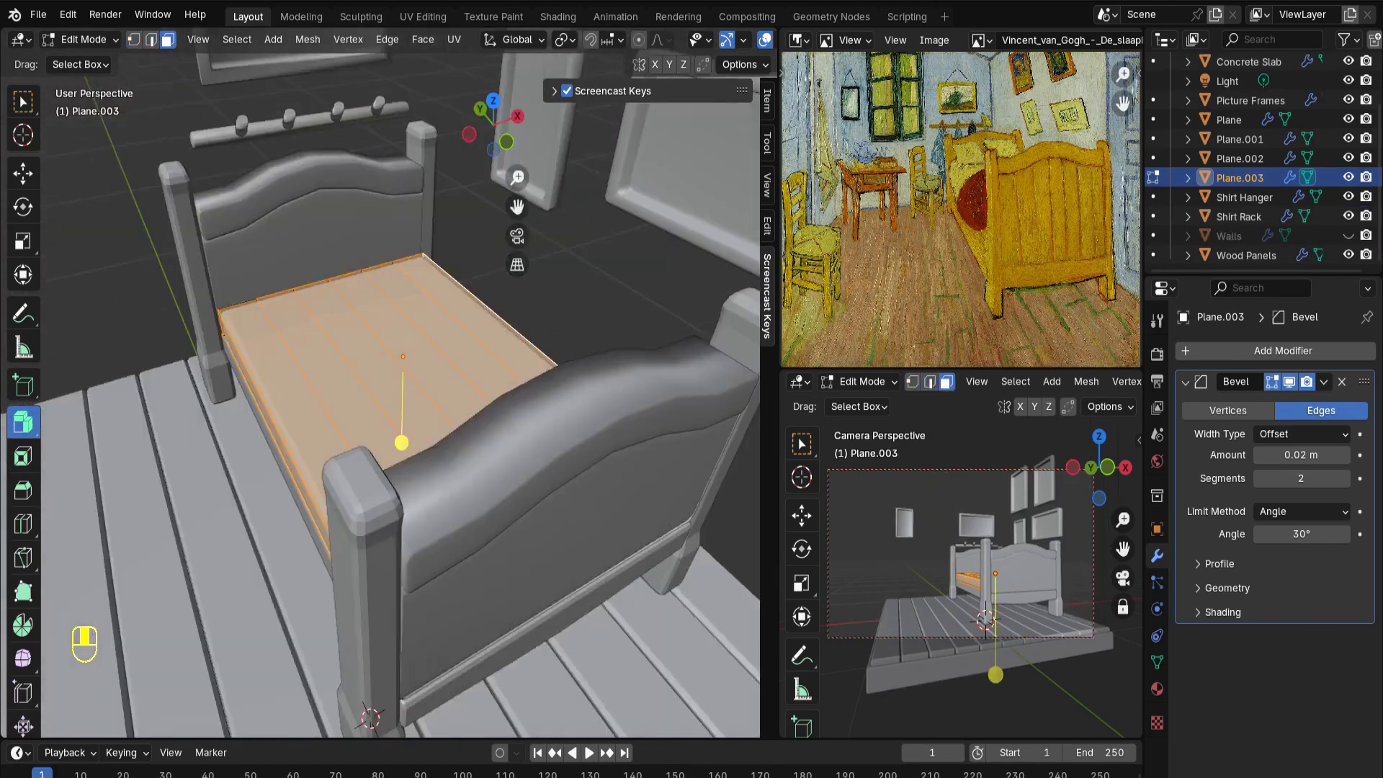
pyautogui.moveTo(374, 404); pyautogui.dragTo(461, 396, button='middle')
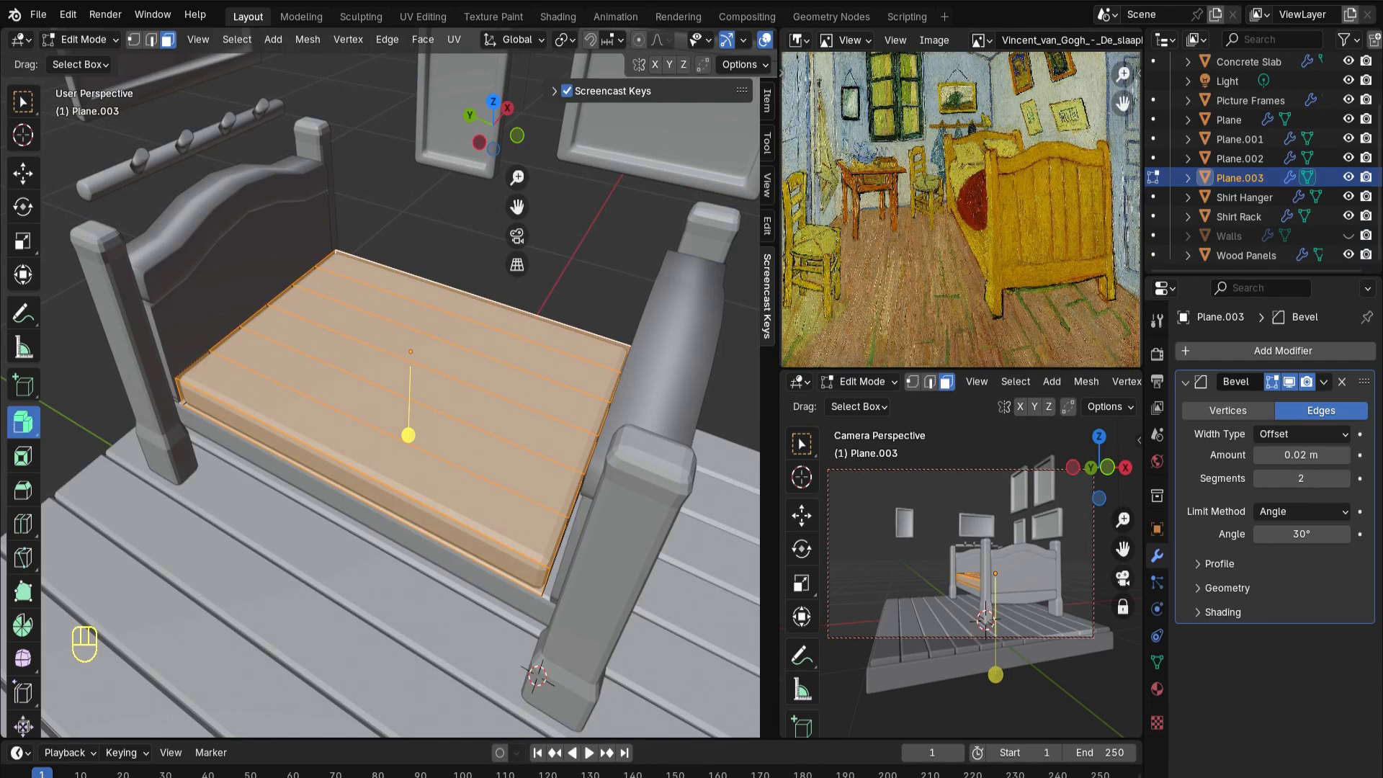
pyautogui.hotkey('shift', 'd')
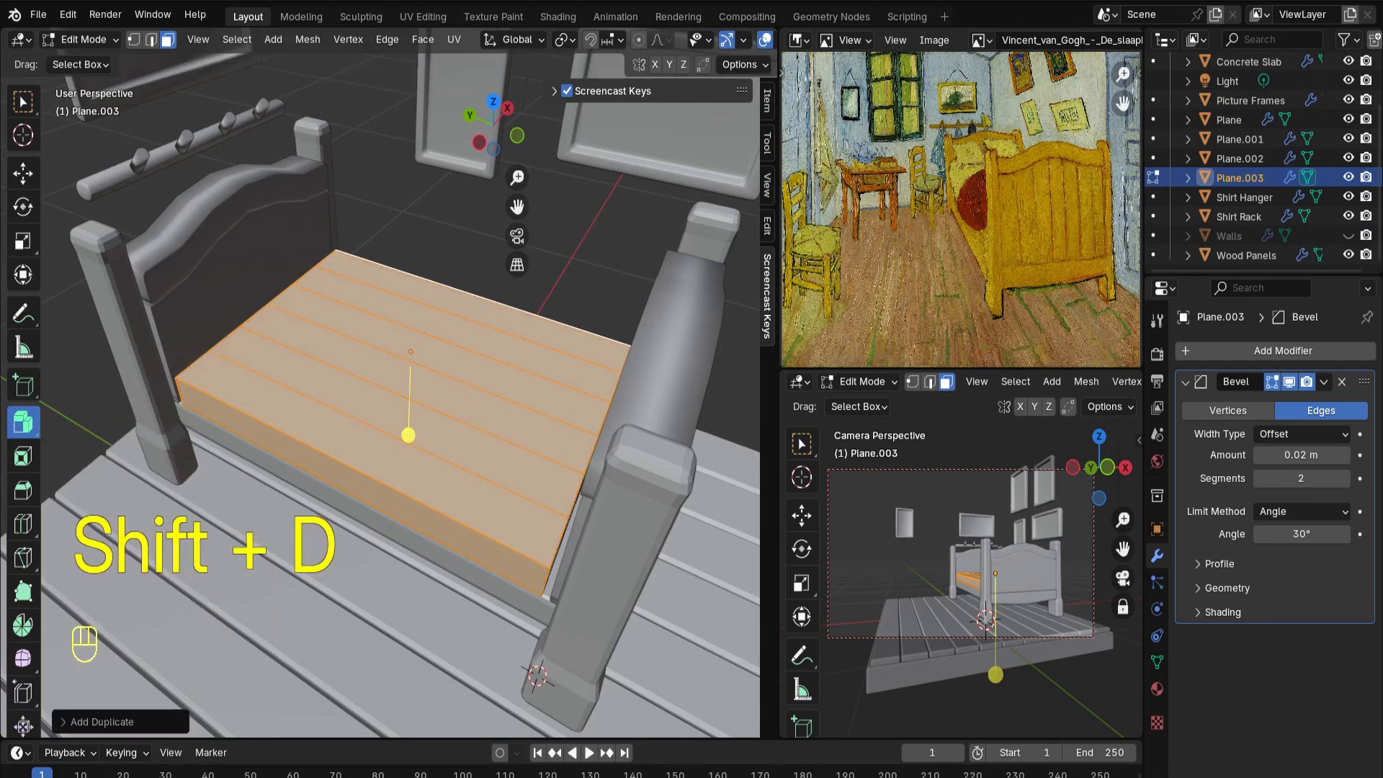
# Scale the duplicated sheet faces to about 0.5 along Y and shift them along Y on the mattress
pyautogui.press('s')
pyautogui.press('y')
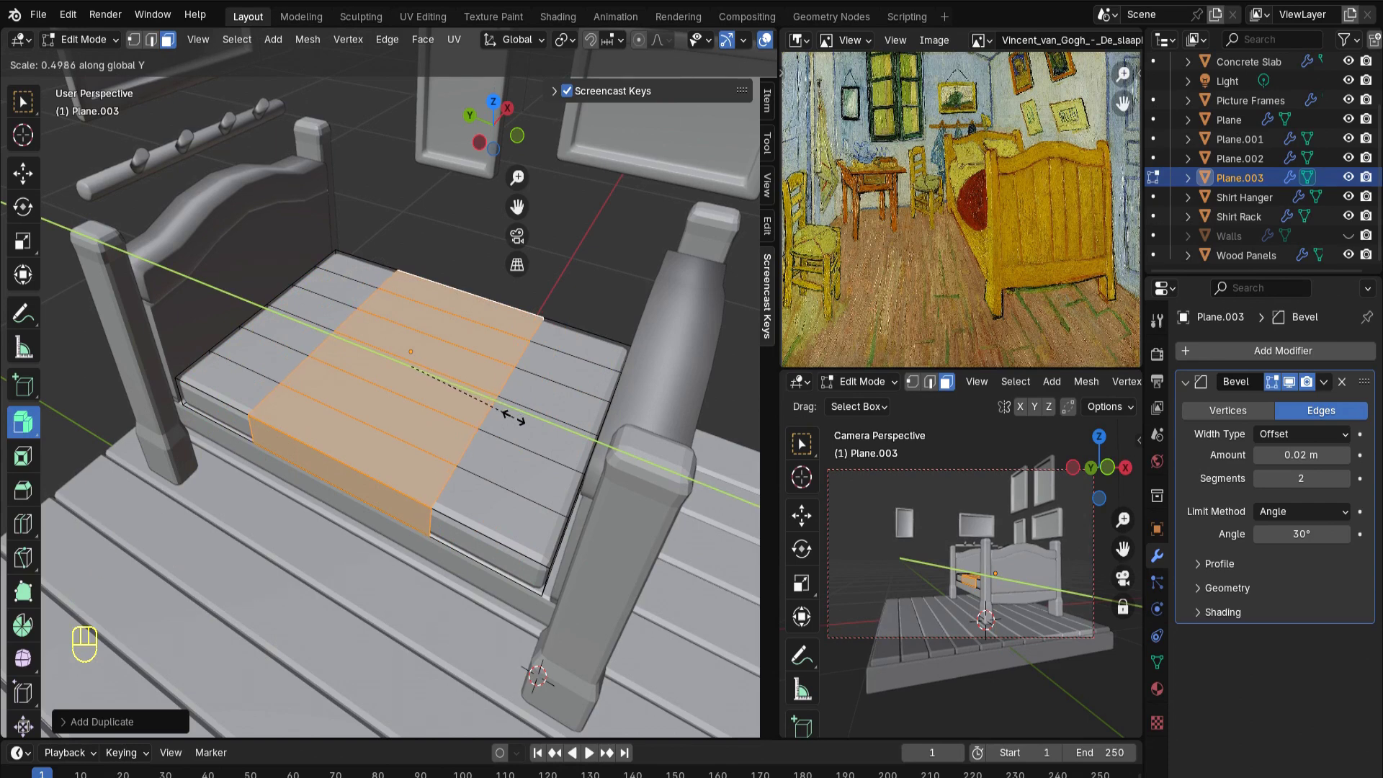
pyautogui.click(550, 444)
pyautogui.press('g')
pyautogui.press('y')
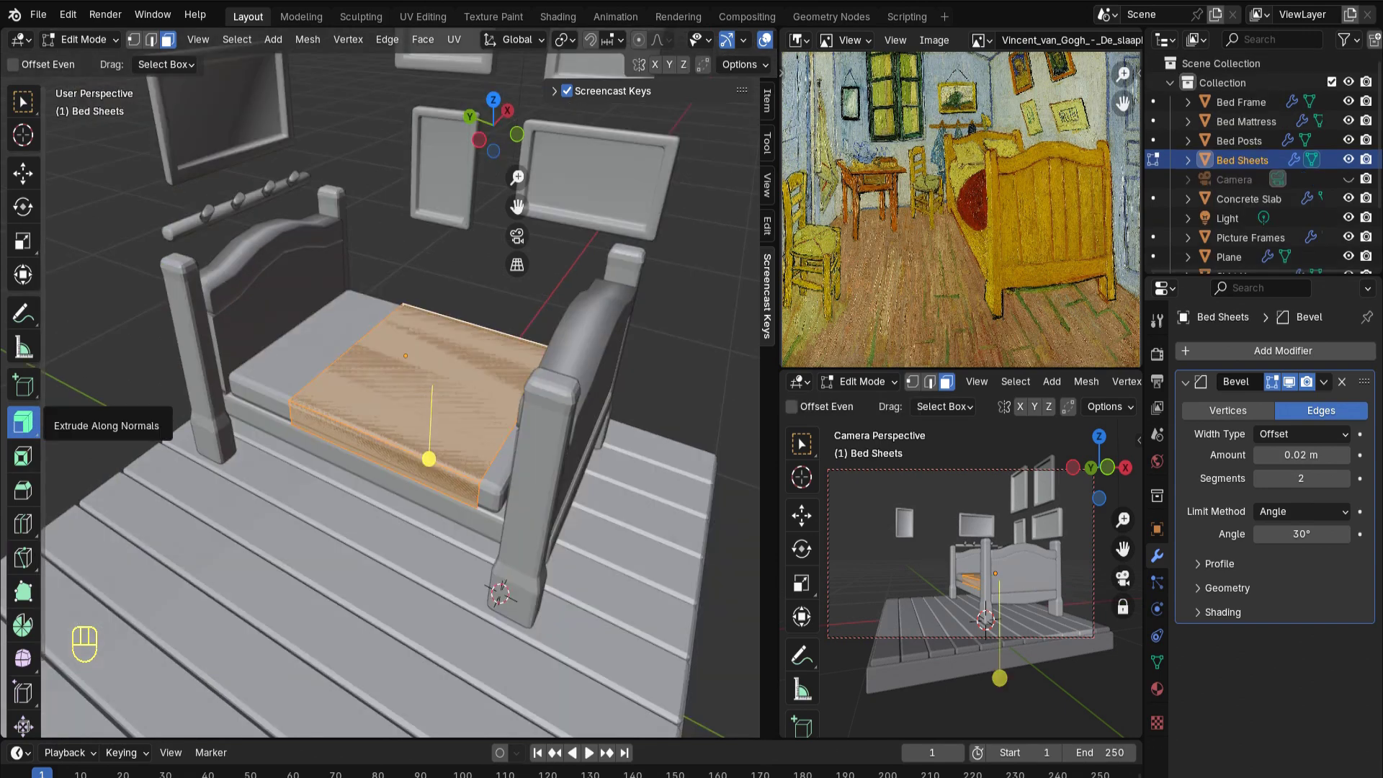
# Extrude the Bed Sheets faces along their normals and bevel the sheet's long upper edges by about 0.046 m with 3 segments
pyautogui.moveTo(428, 459); pyautogui.dragTo(435, 476)
pyautogui.press('2')
pyautogui.click(431, 497)
pyautogui.moveTo(430, 497); pyautogui.dragTo(389, 436, button='middle')
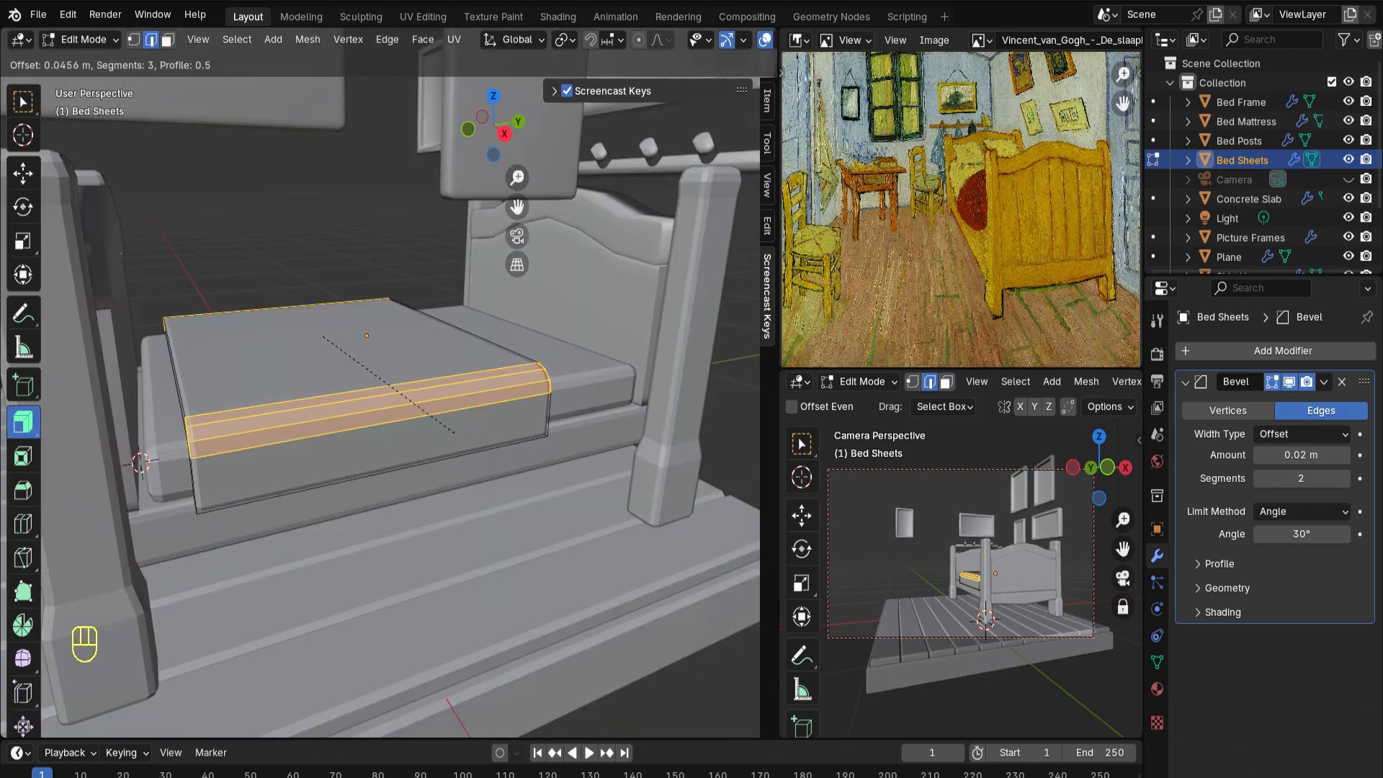
pyautogui.click(454, 432)
pyautogui.moveTo(454, 433)
pyautogui.mouseDown(button='middle')
pyautogui.moveTo(425, 418)
pyautogui.moveTo(490, 419)
pyautogui.moveTo(461, 428)
pyautogui.mouseUp(button='middle')
pyautogui.scroll(3, 424, 417)
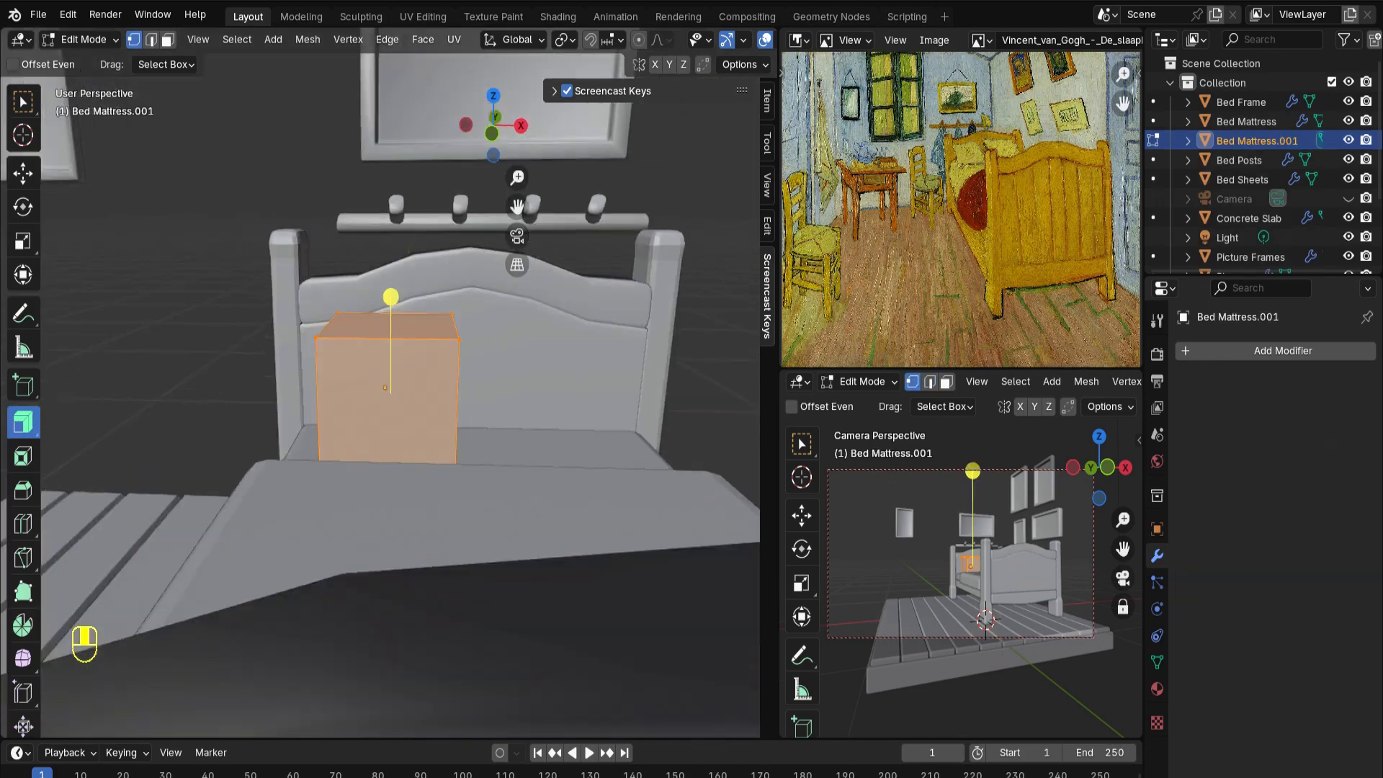
# Flatten the pillow cube along Z to roughly half its height and lower it onto the mattress
pyautogui.moveTo(382, 404); pyautogui.dragTo(353, 389, button='middle')
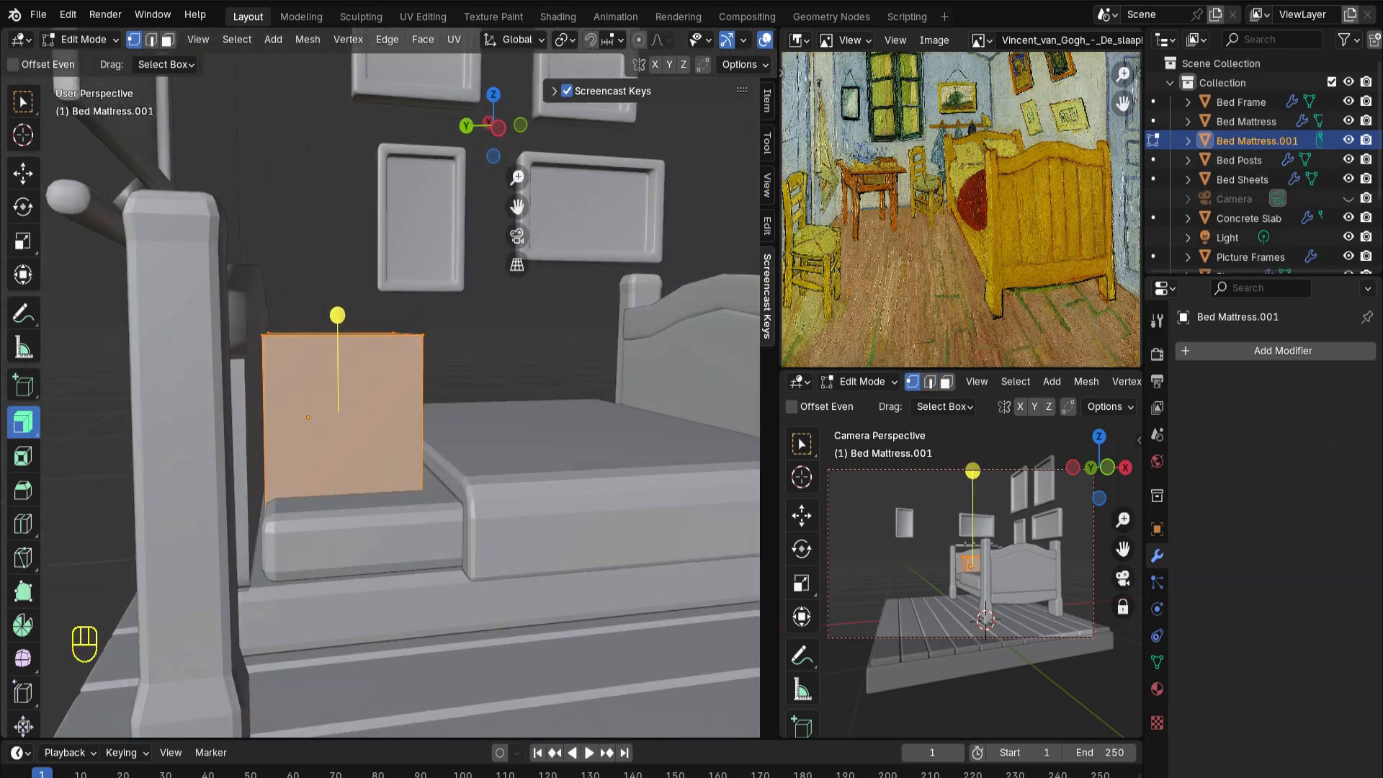
pyautogui.press('s')
pyautogui.press('z')
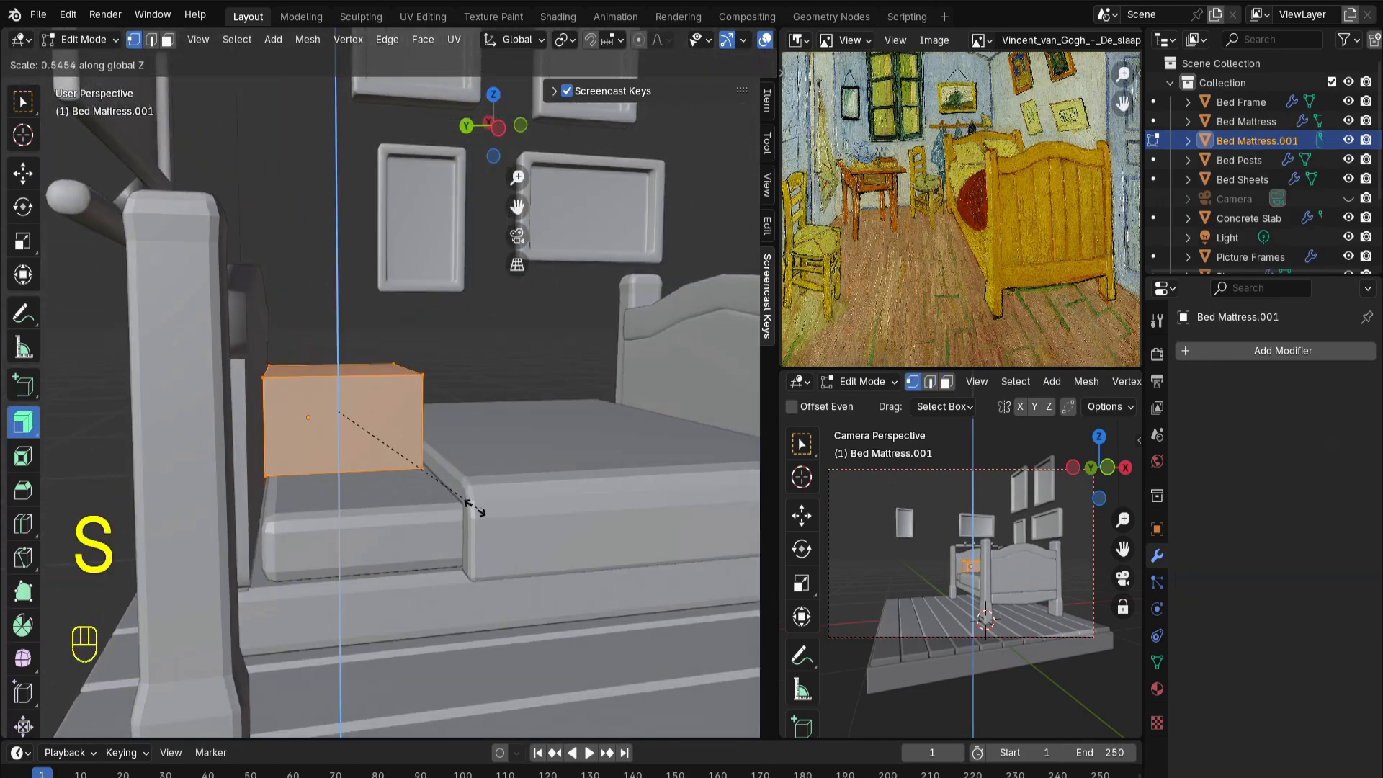
pyautogui.click(402, 469)
pyautogui.moveTo(404, 468); pyautogui.dragTo(404, 469, button='middle')
pyautogui.press('g')
pyautogui.press('z')
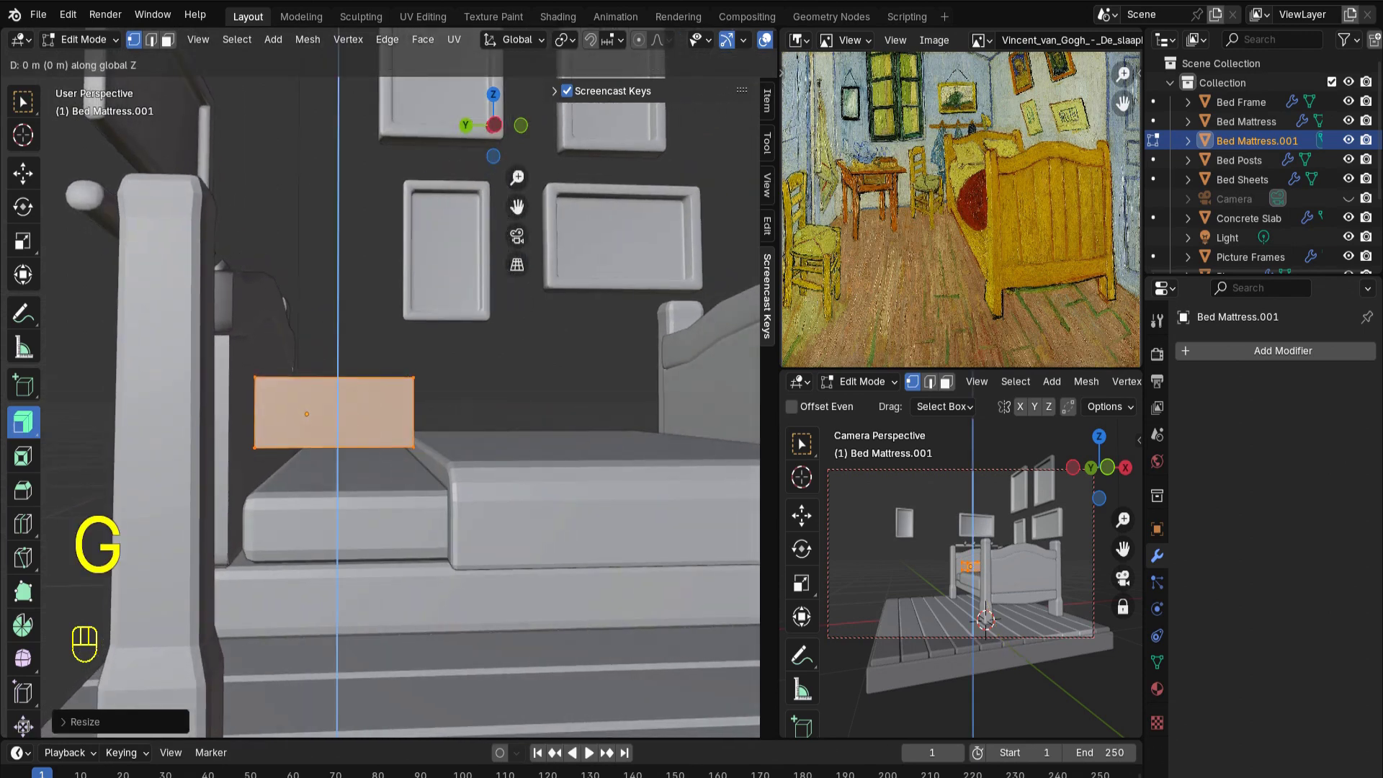
pyautogui.click(402, 494)
pyautogui.moveTo(401, 493); pyautogui.dragTo(405, 485, button='middle')
# Scale the pillow block to about 0.7 along Y to shorten it into a rectangle
pyautogui.press('KP_7')
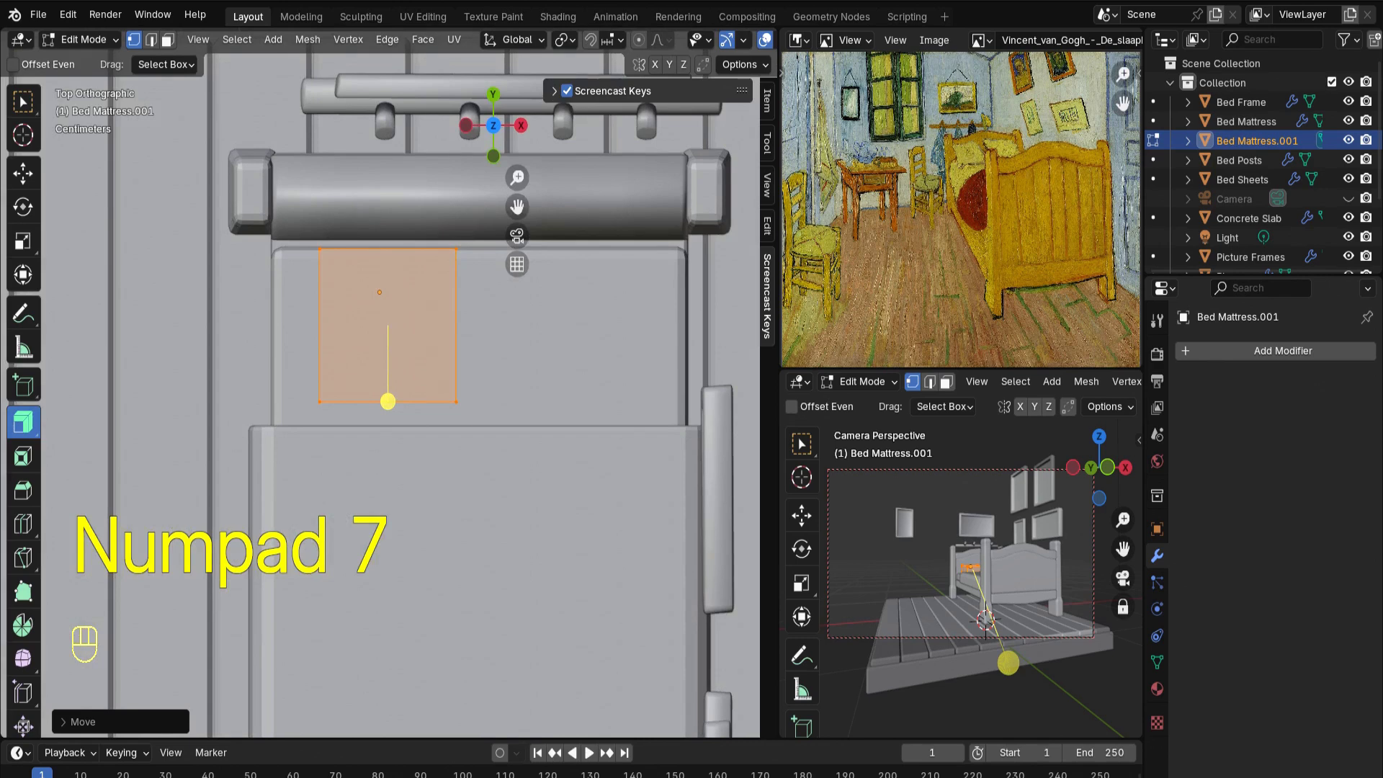
pyautogui.press('s')
pyautogui.press('y')
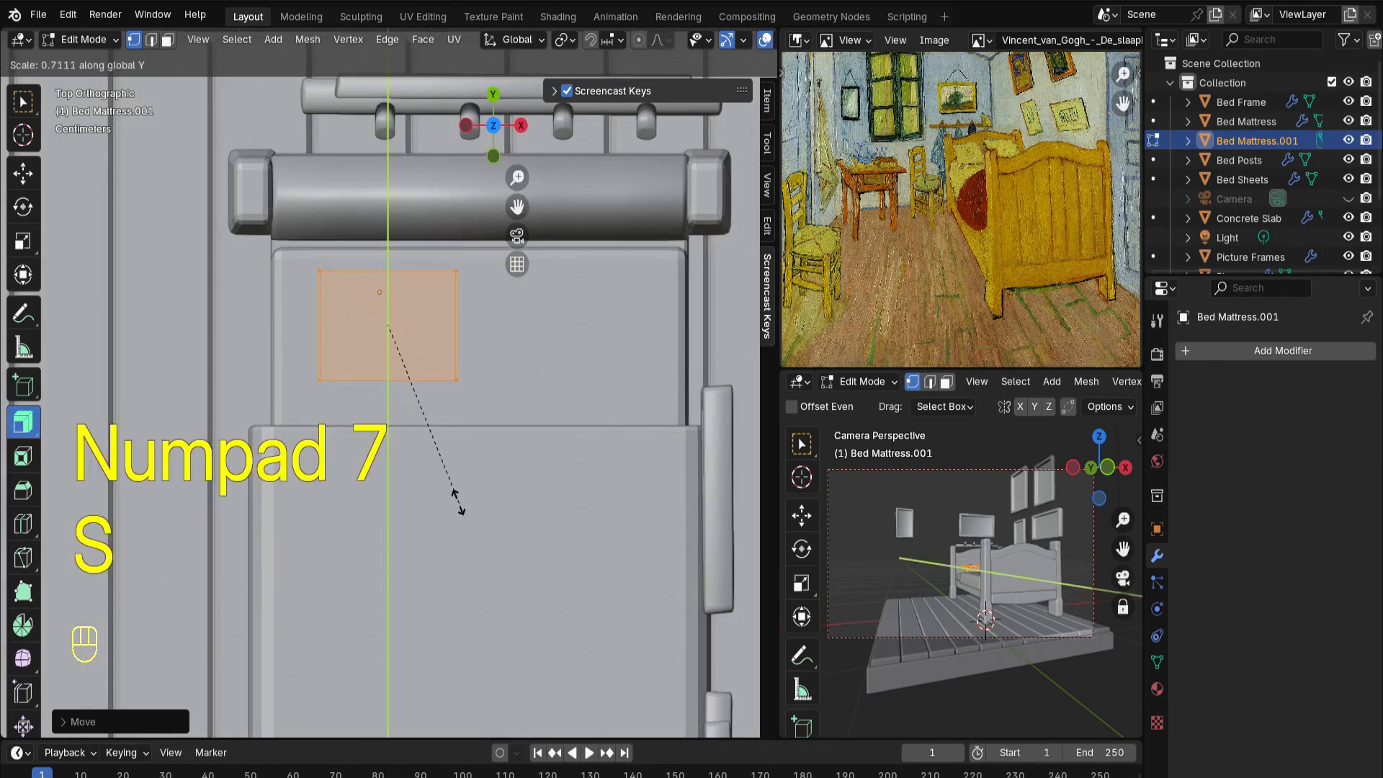
# Add a Subdivision Surface modifier to the pillow block with a viewport level of 2
pyautogui.click(1213, 351)
pyautogui.click(1212, 349)
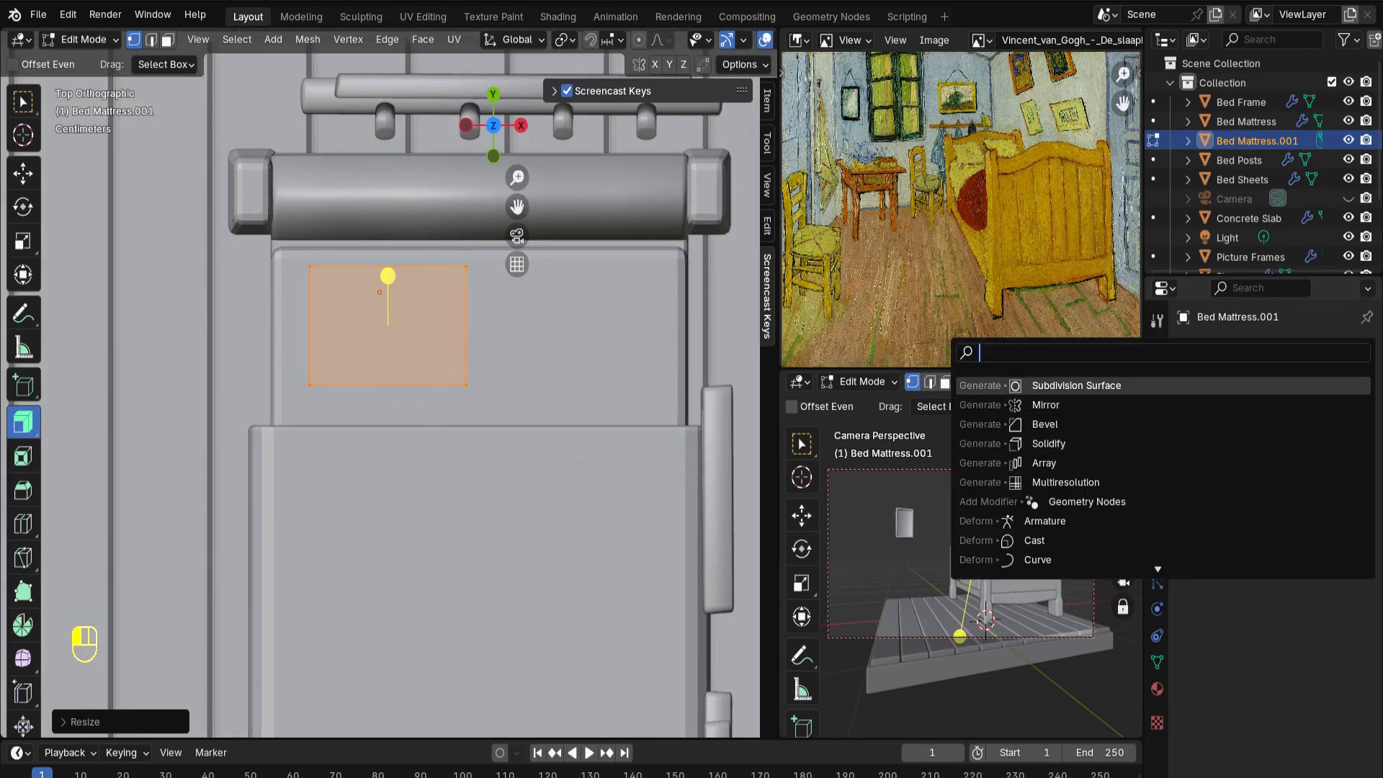
pyautogui.click(1212, 383)
pyautogui.click(1342, 433)
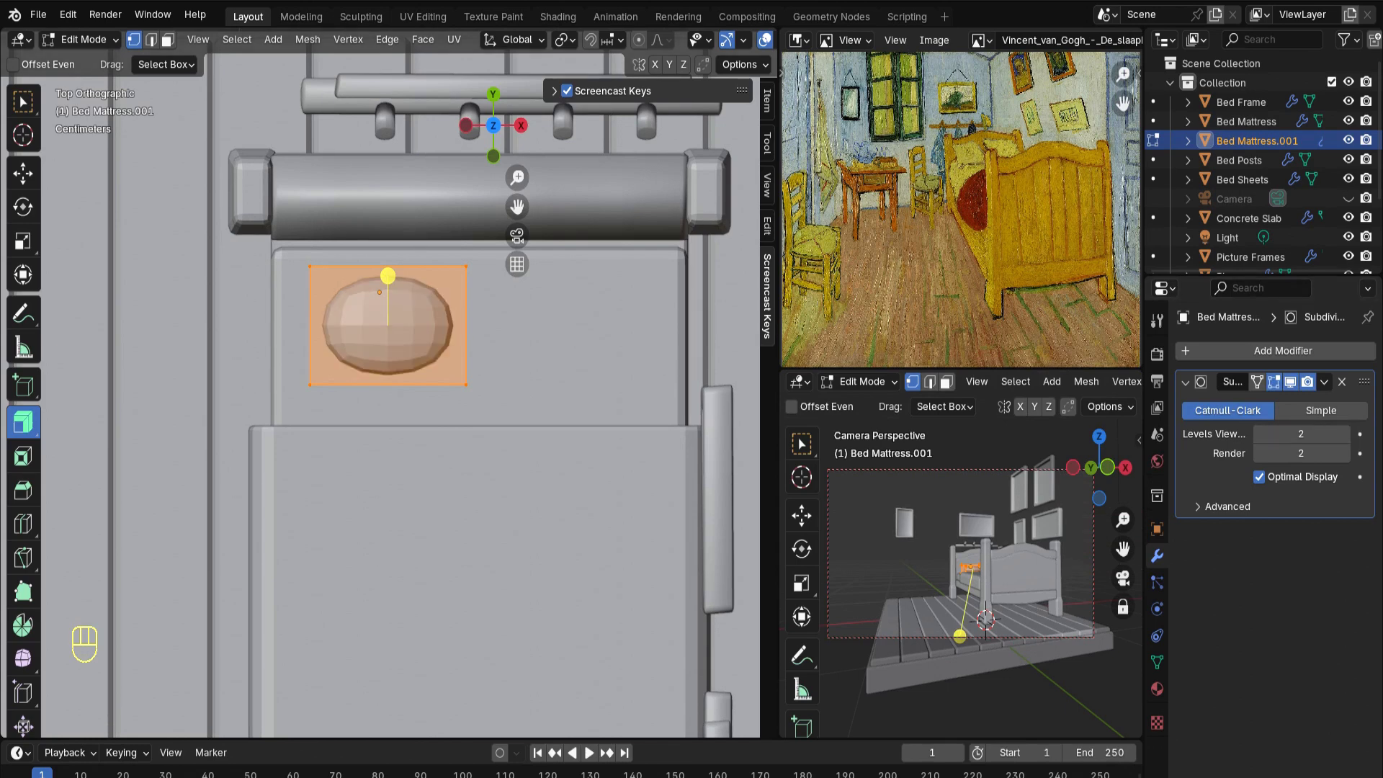
# Enlarge the pillow block uniformly, then add two loop cuts and scale them outward to square off its rounded shape
pyautogui.scroll(2, 565, 504)
pyautogui.press('s')
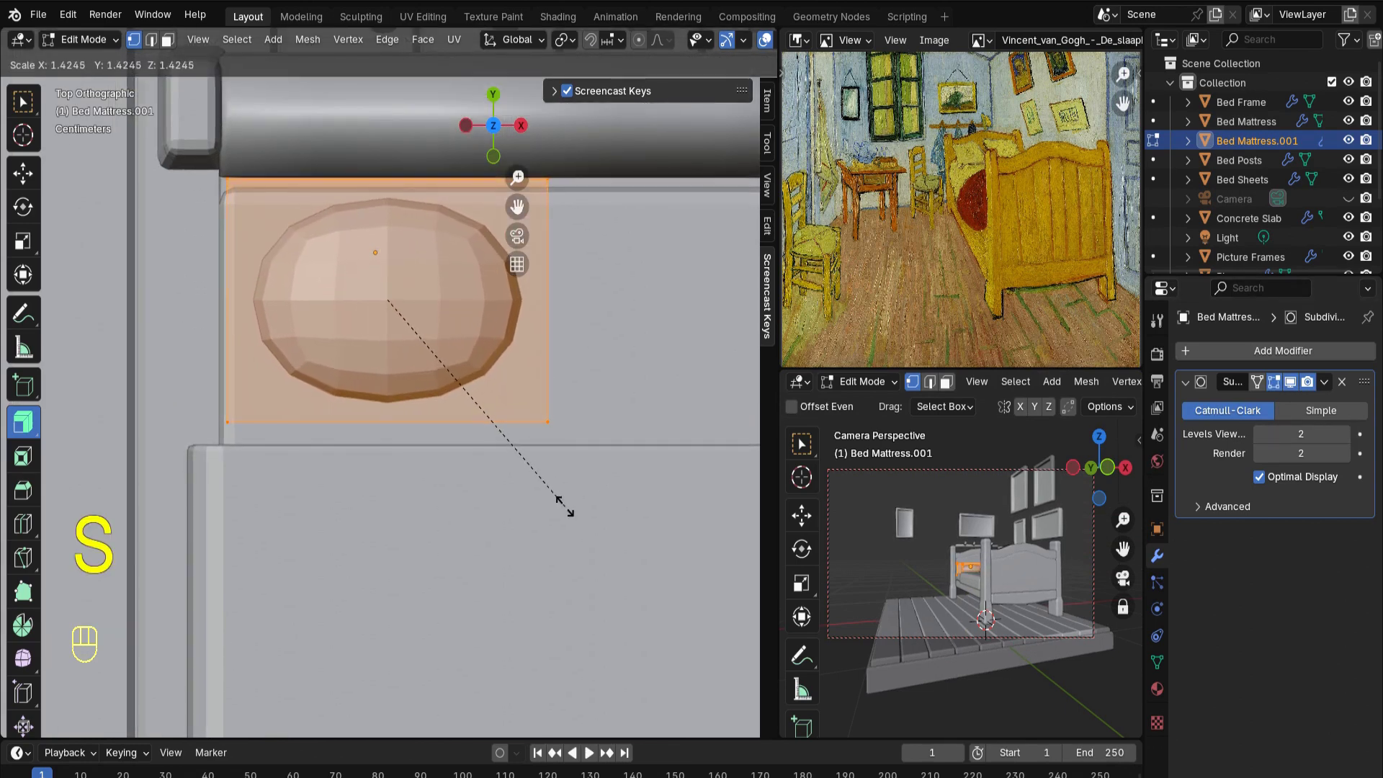
pyautogui.click(564, 503)
pyautogui.hotkey('ctrl', 'r')
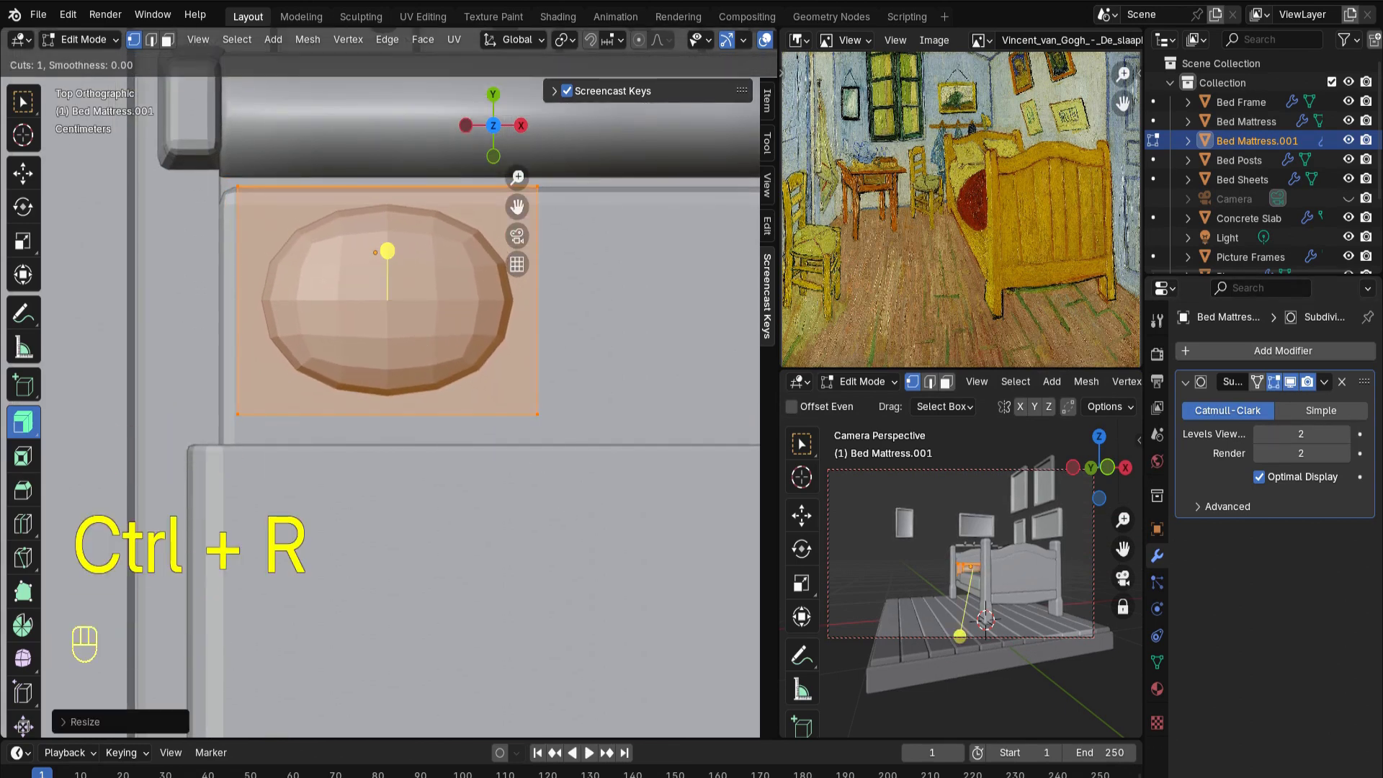
pyautogui.scroll(1, 387, 251)
pyautogui.click(387, 251)
pyautogui.press('s')
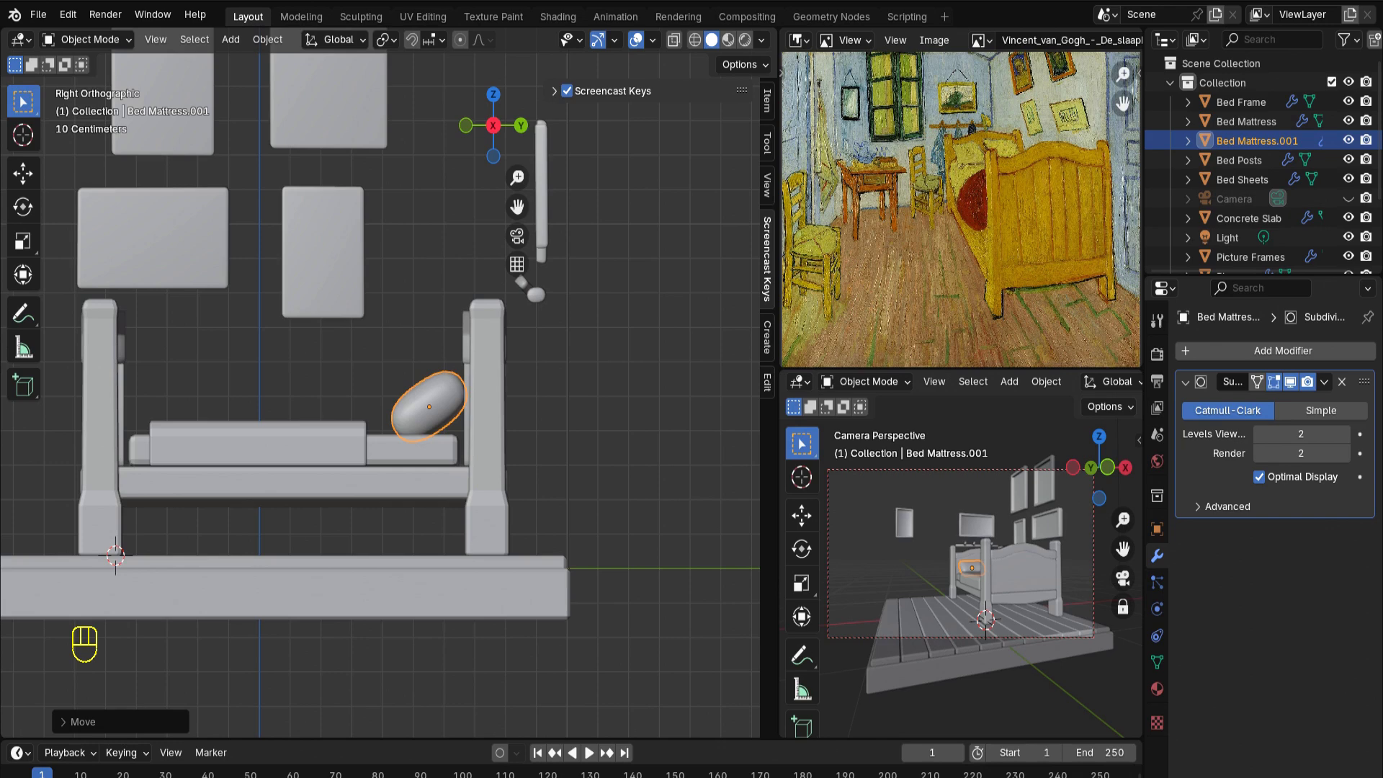
# Raise the pillow about 0.044 m along Z, tilt it more upright against the headboard, and duplicate it for the second pillow
pyautogui.press('g')
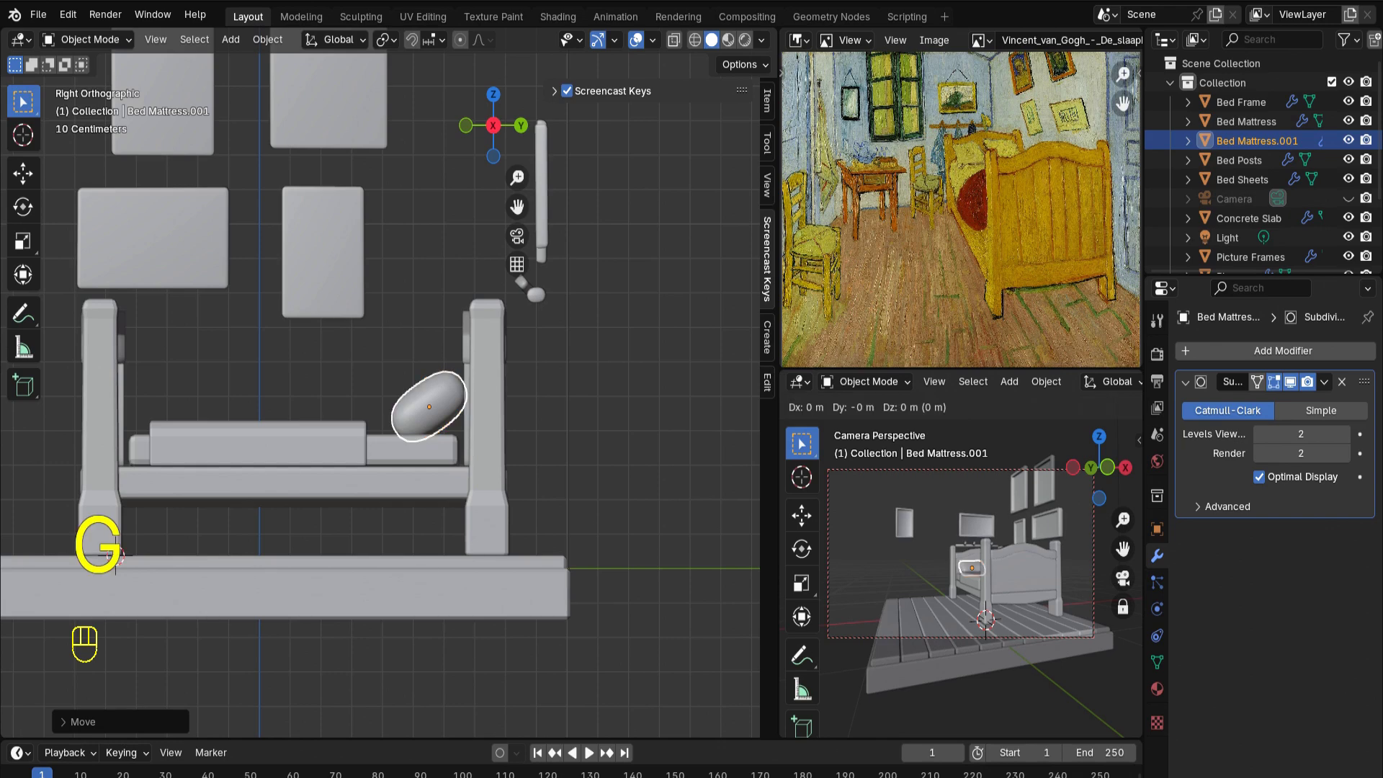
pyautogui.press('z')
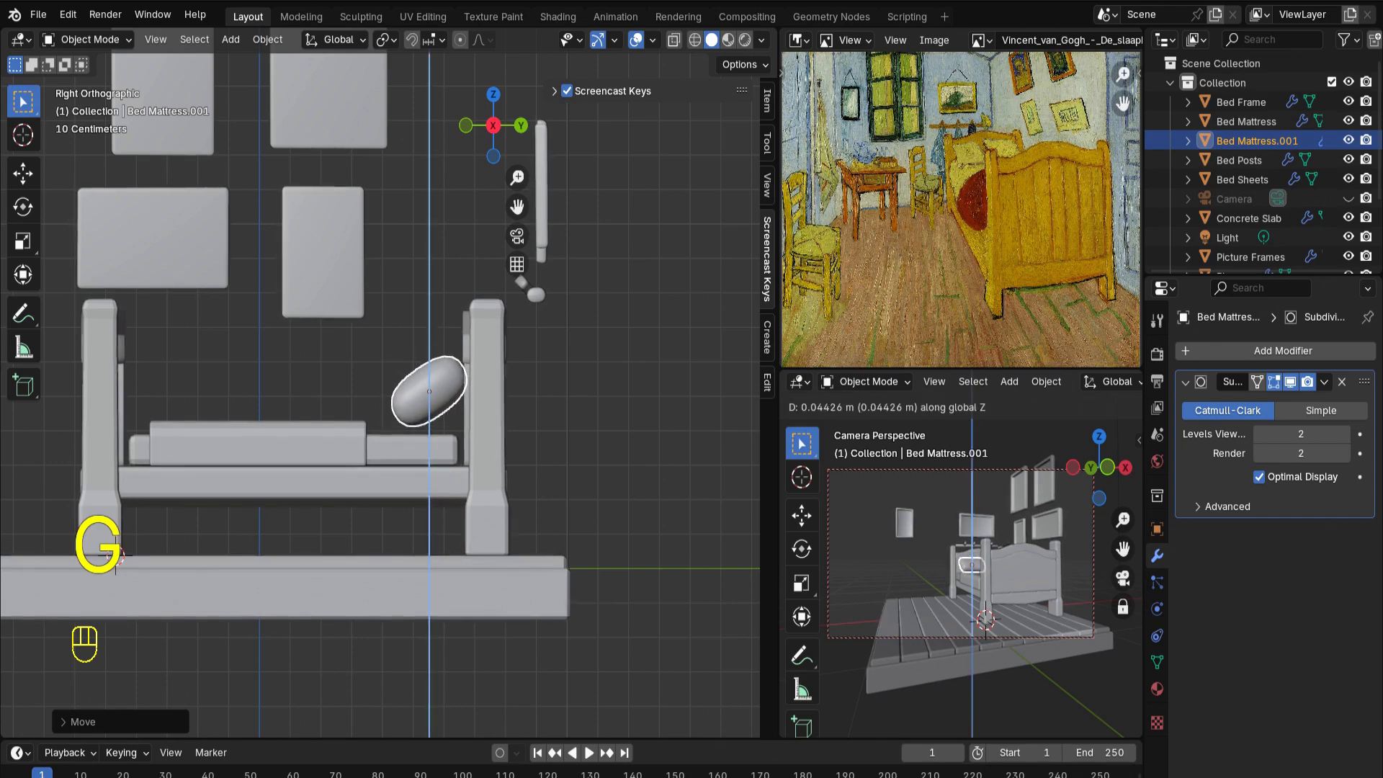
pyautogui.press('Return')
pyautogui.press('r')
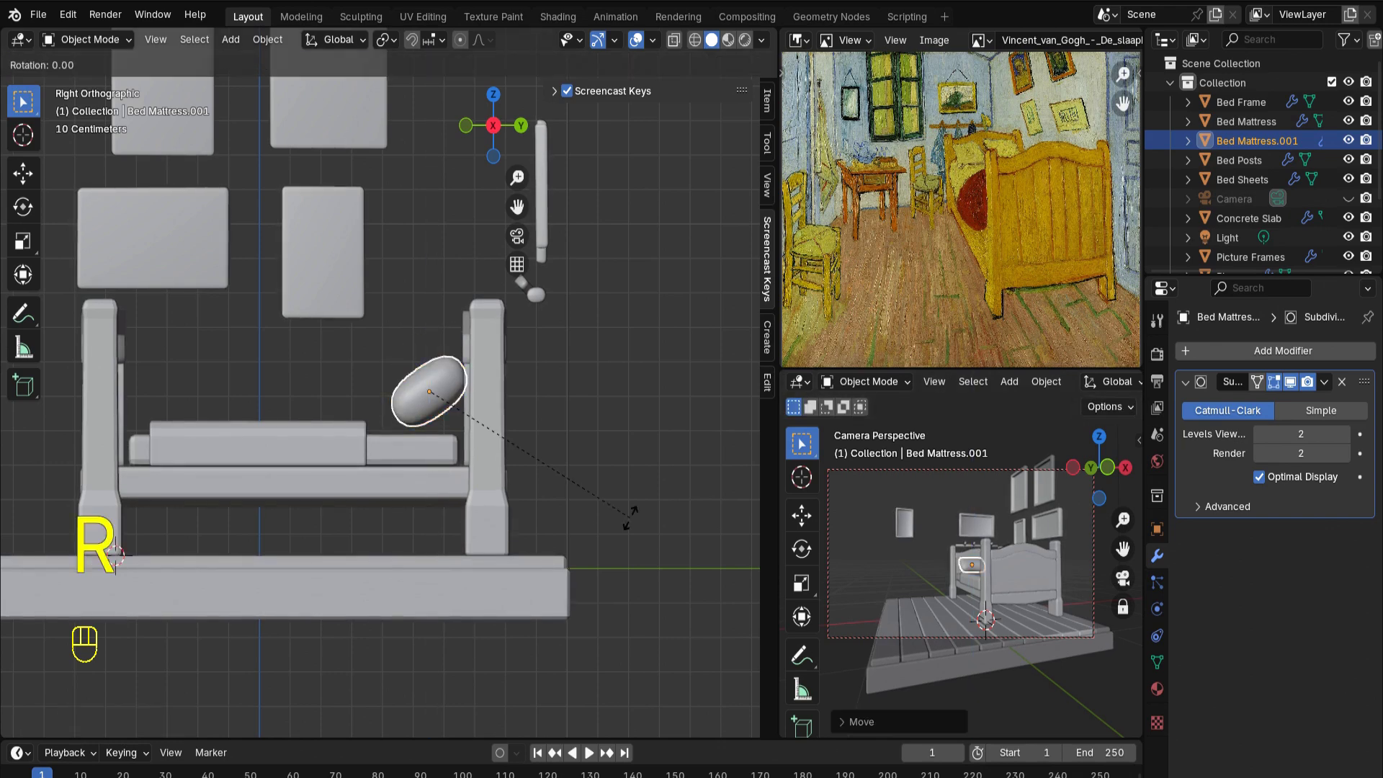
pyautogui.click(677, 465)
pyautogui.press('g')
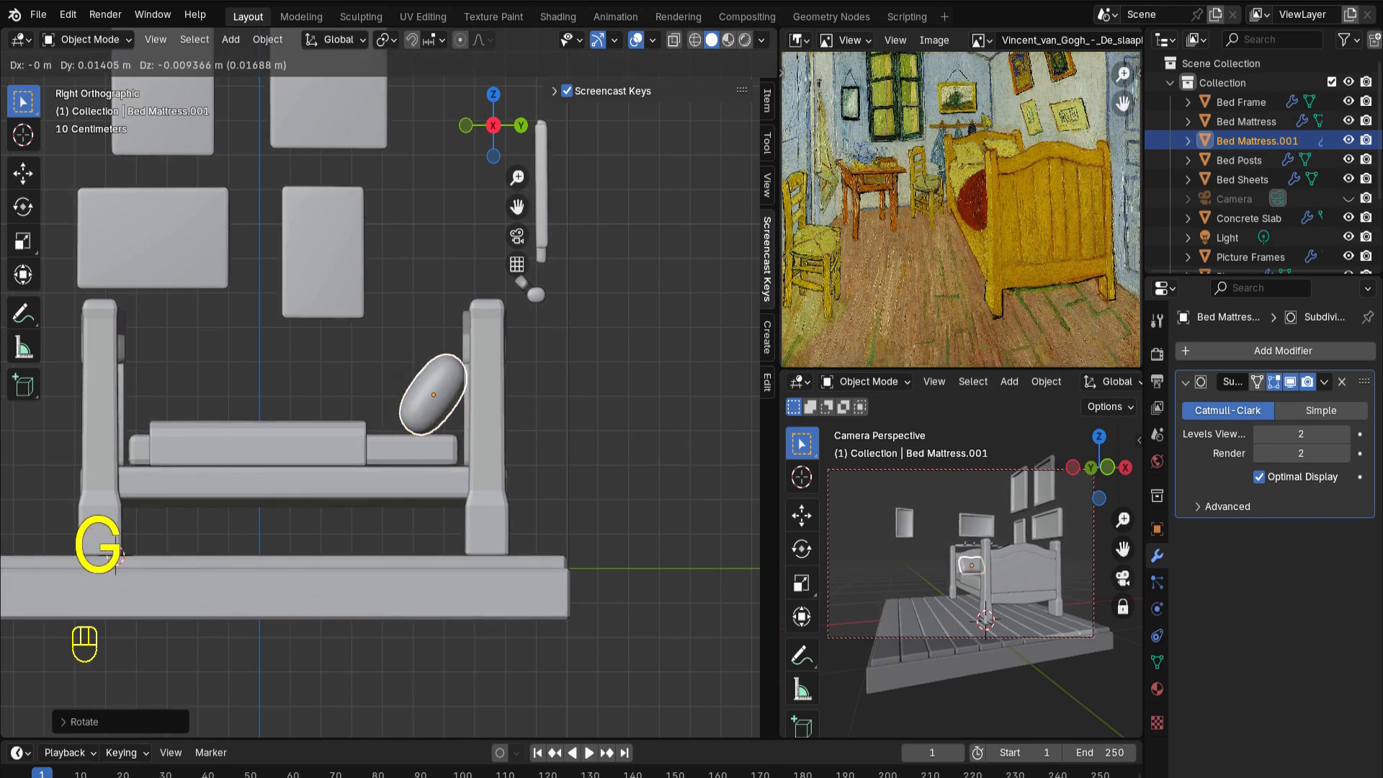
pyautogui.hotkey('shift', 'd')
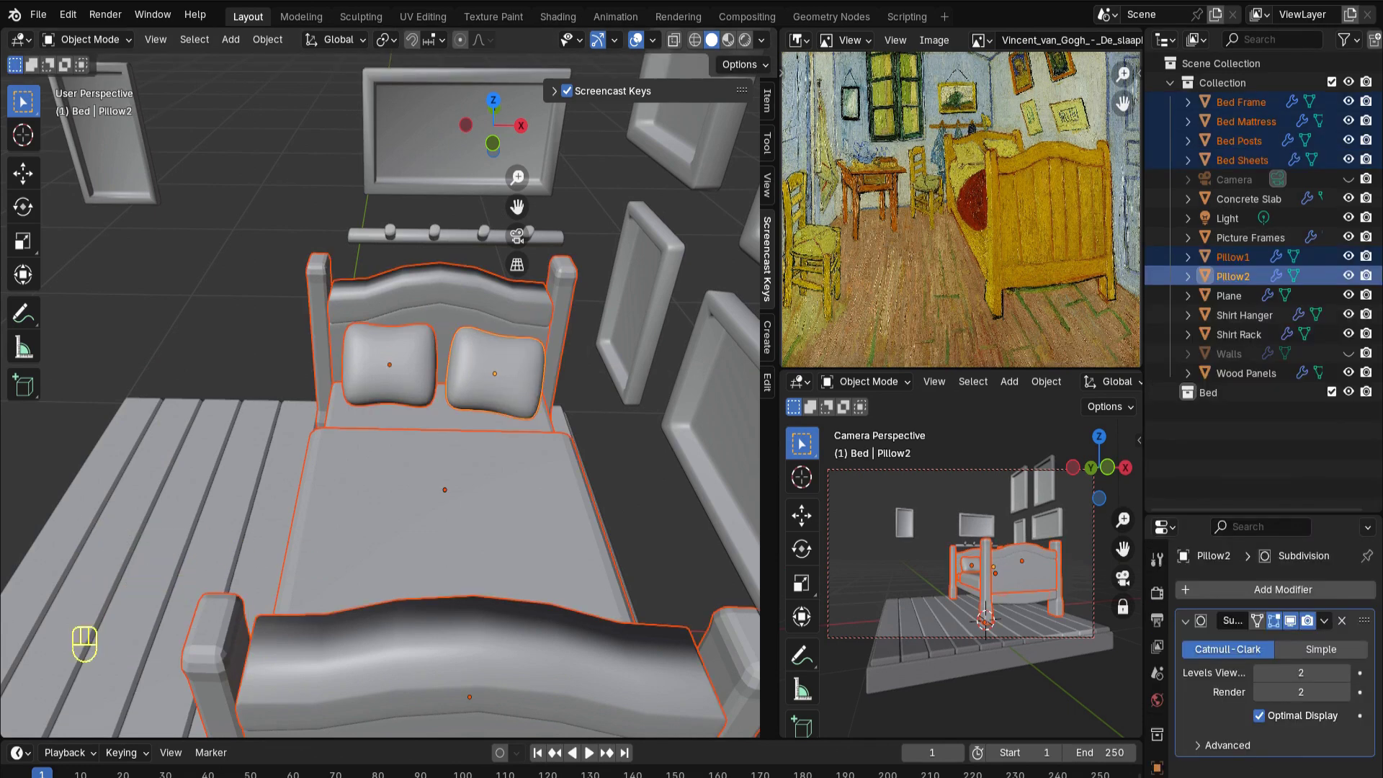
# Move the selected bed parts and both pillows into the Bed collection, collapse it and toggle its visibility off and on
pyautogui.moveTo(1244, 276); pyautogui.dragTo(1207, 393)
pyautogui.click(1169, 276)
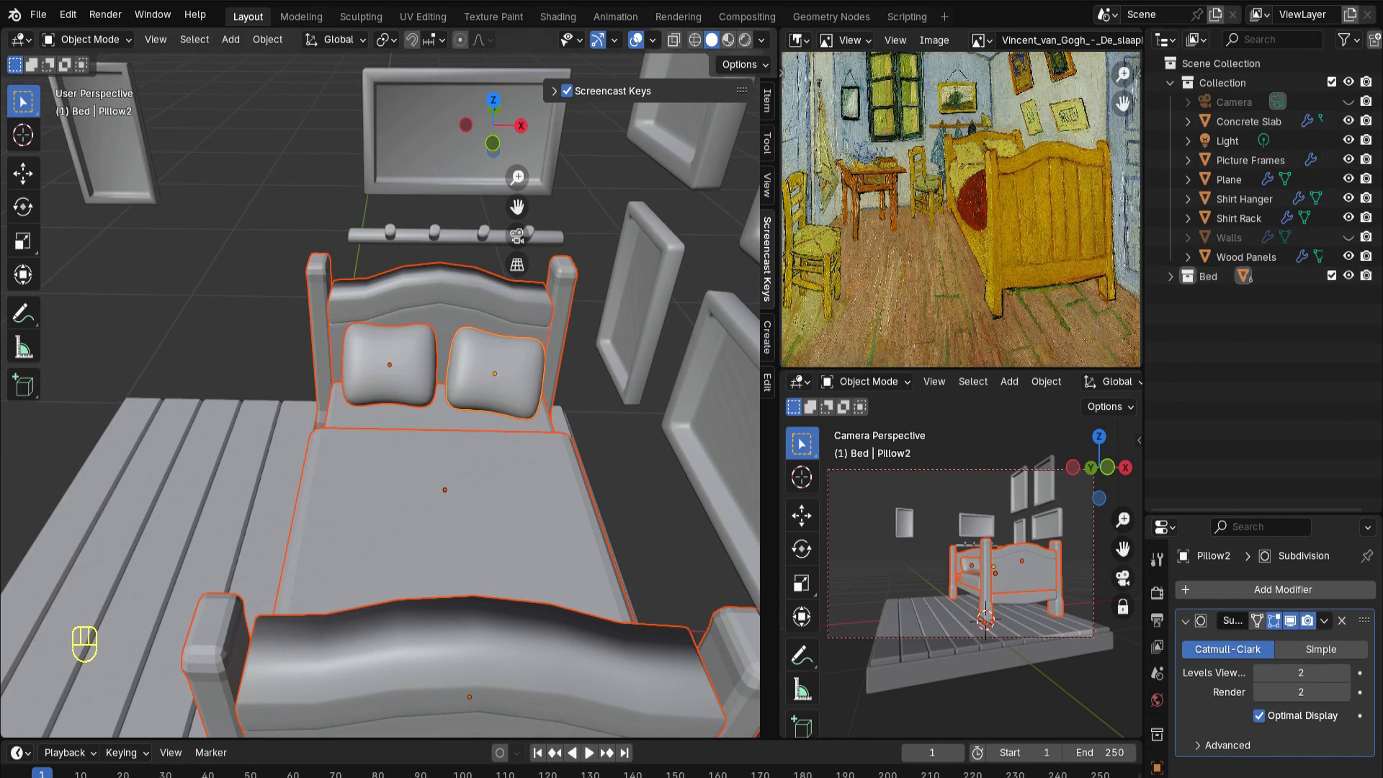
pyautogui.scroll(-4, 380, 394)
pyautogui.moveTo(380, 394); pyautogui.dragTo(432, 382, button='middle')
pyautogui.moveTo(532, 411); pyautogui.dragTo(504, 418, button='middle')
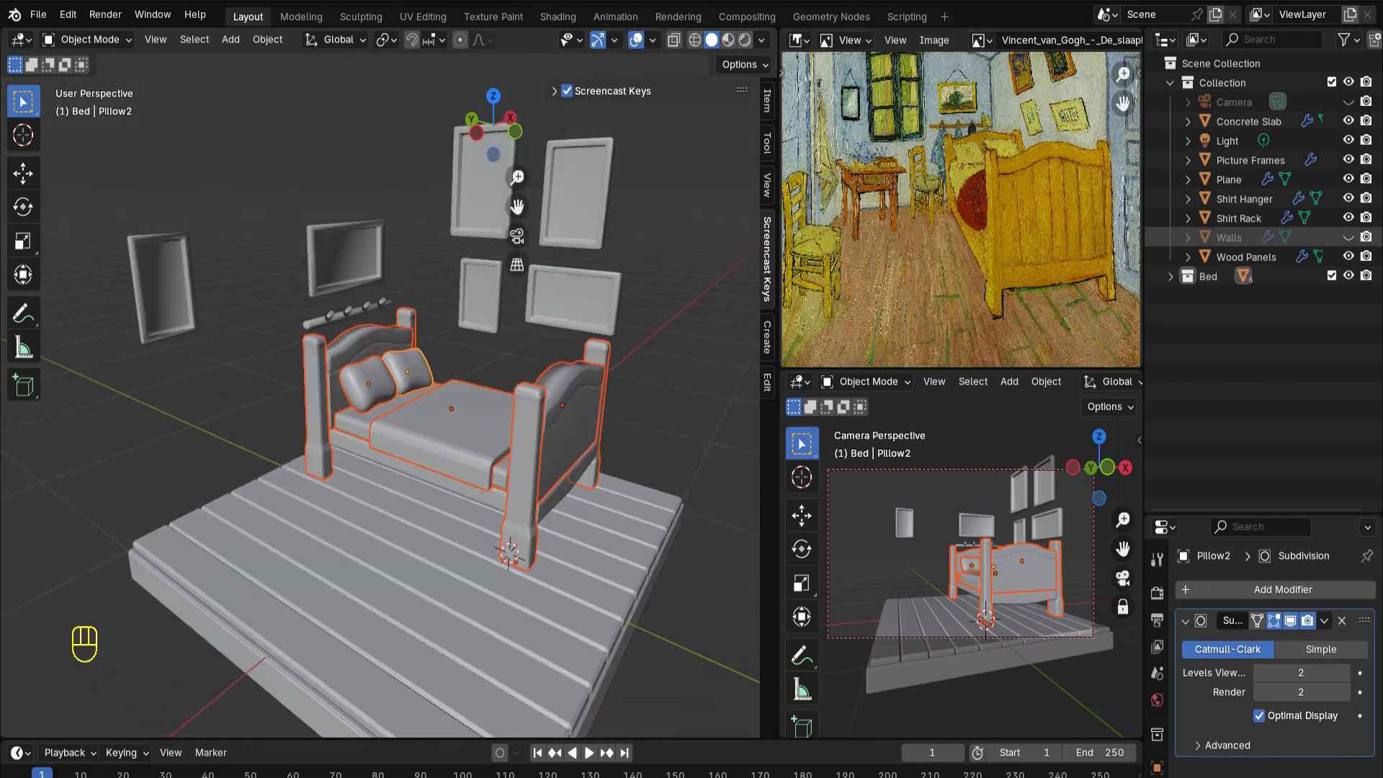
pyautogui.click(1348, 276)
pyautogui.click(1347, 276)
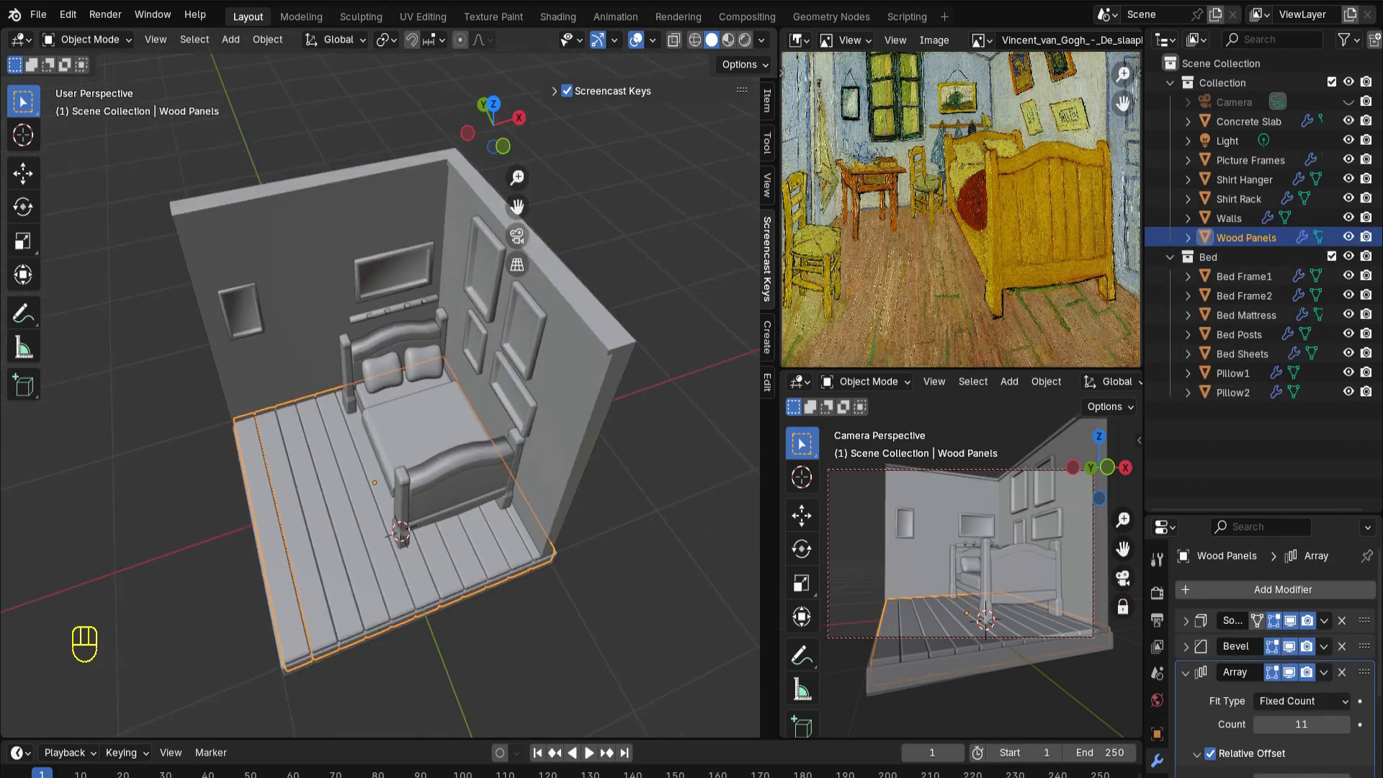
# Add a plane at the 3D cursor on the floor beside the bed and scale it down to about 0.22
pyautogui.moveTo(433, 432); pyautogui.dragTo(471, 389, button='middle')
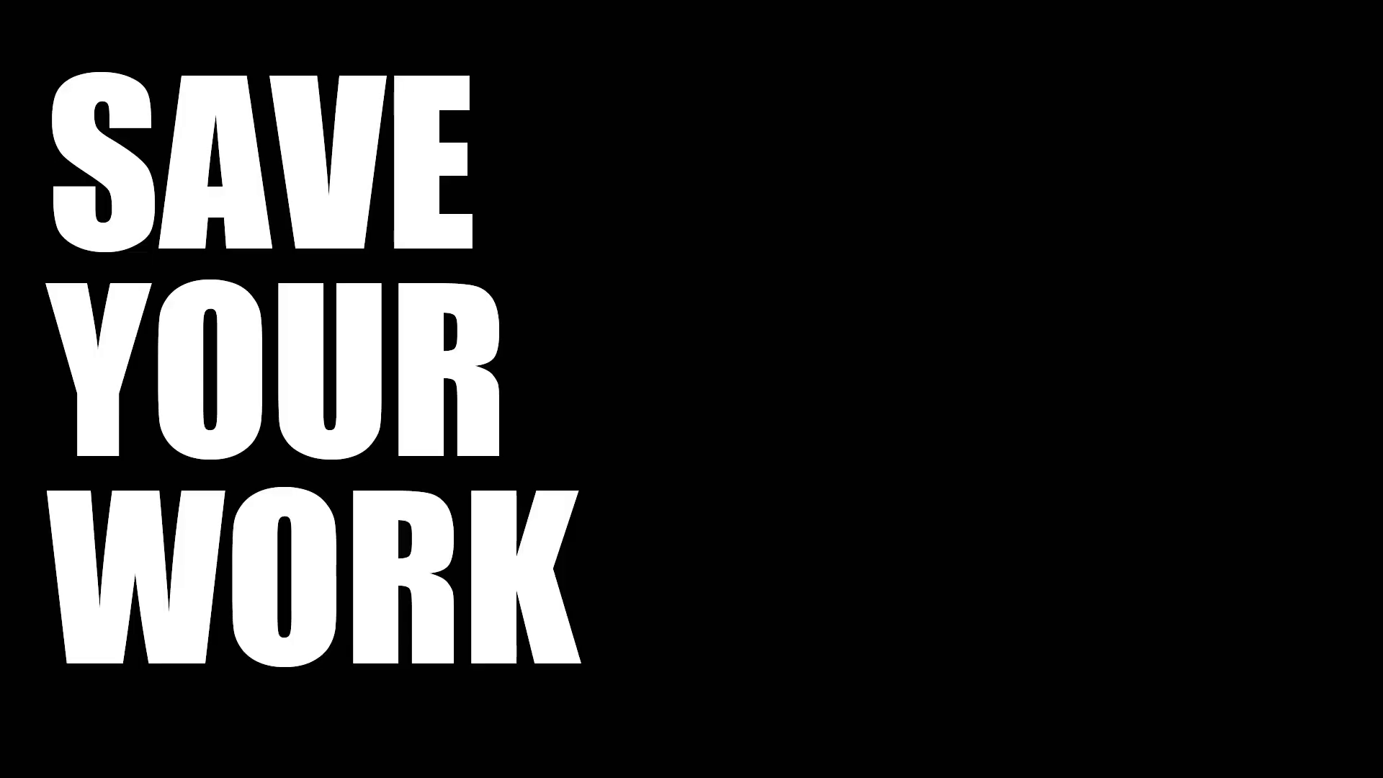
pyautogui.hotkey('shift', 'a')
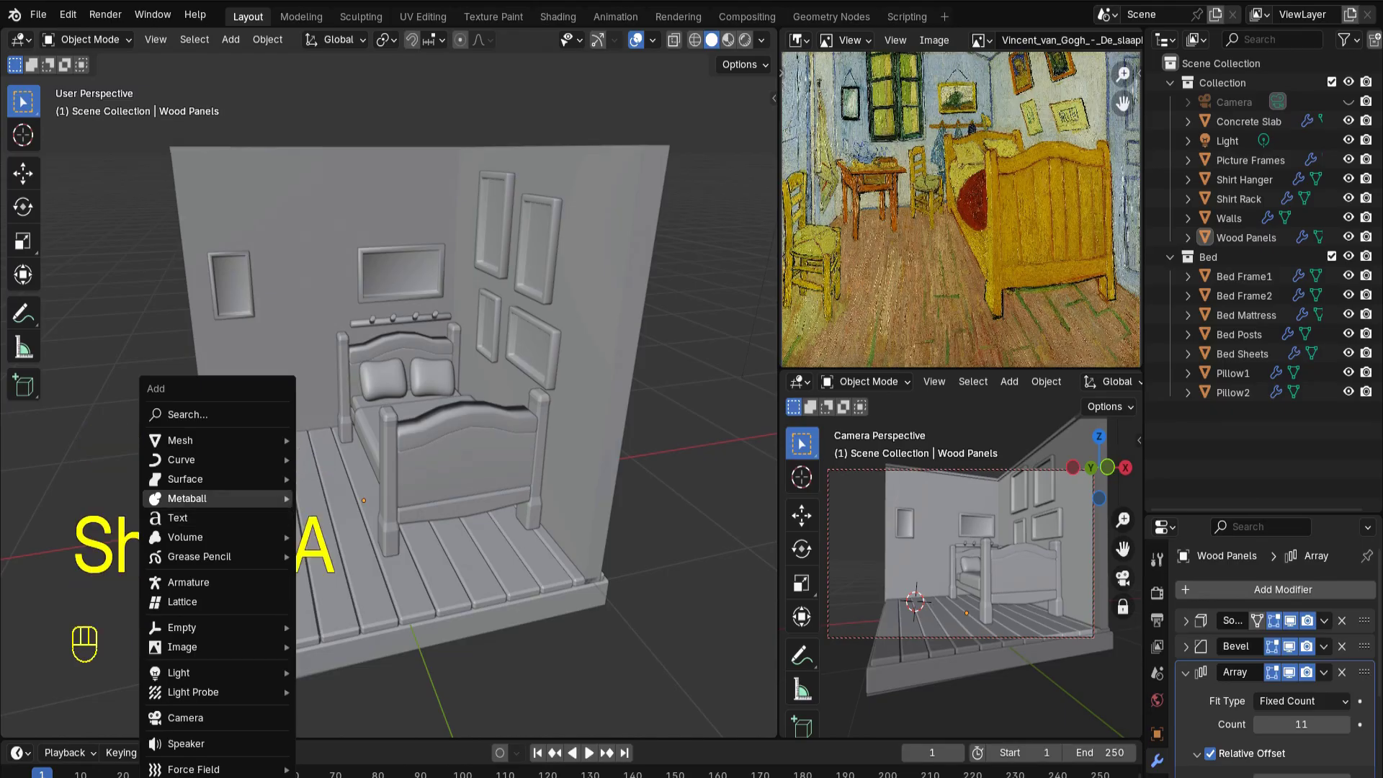
pyautogui.moveTo(161, 441)
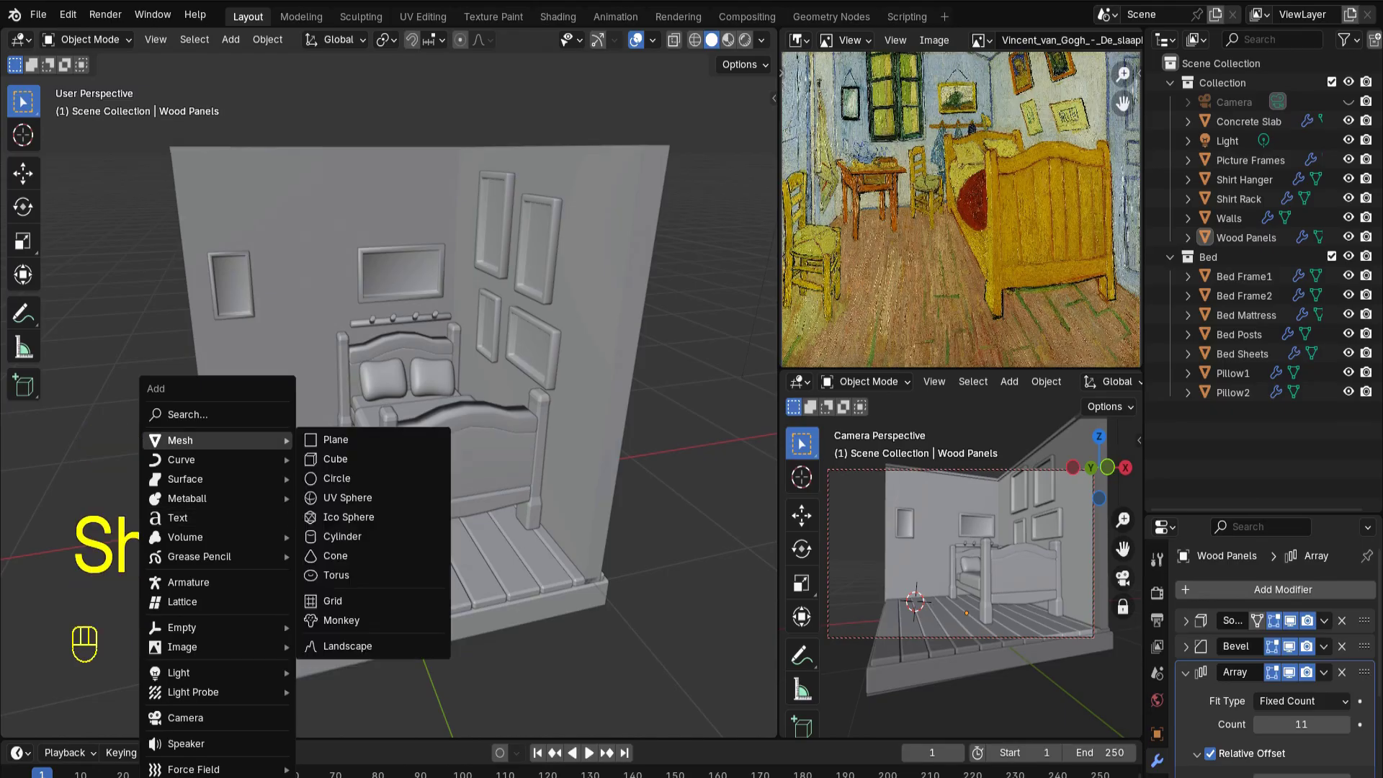
pyautogui.click(338, 440)
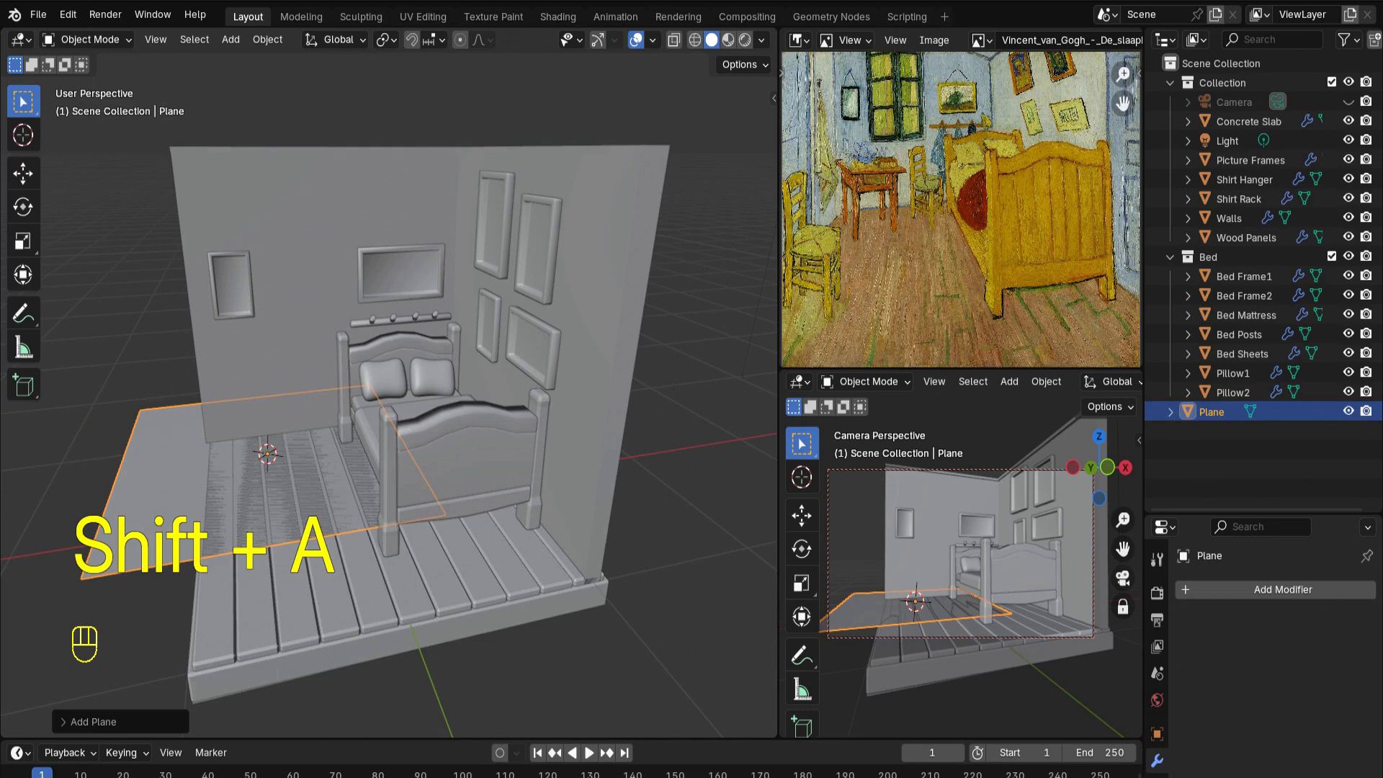
pyautogui.press('s')
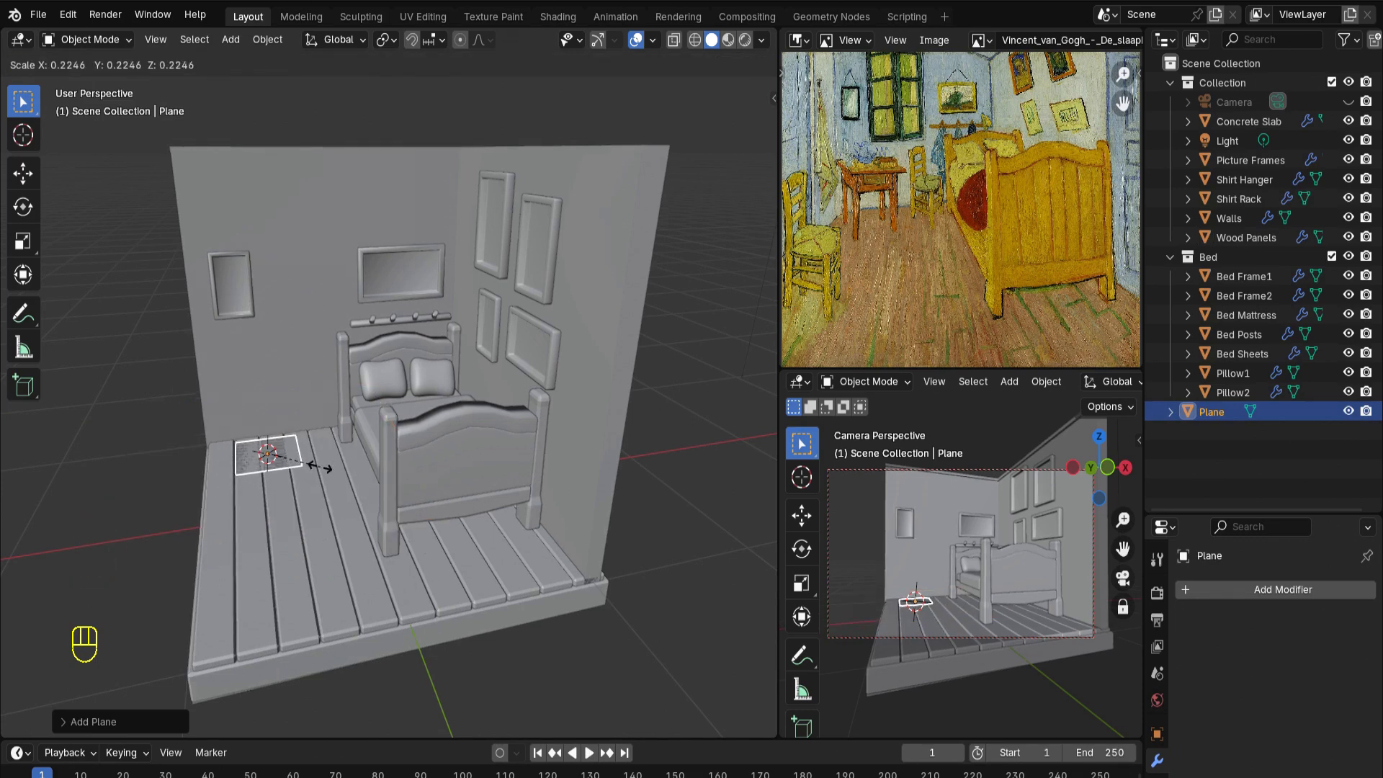
pyautogui.click(319, 468)
# Raise the new plane along Z above the floor and extrude its face upward by about 0.07 m into a block
pyautogui.press('g')
pyautogui.press('z')
pyautogui.click(319, 414)
pyautogui.press('Tab')
pyautogui.moveTo(319, 414); pyautogui.dragTo(472, 375, button='middle')
pyautogui.press('e')
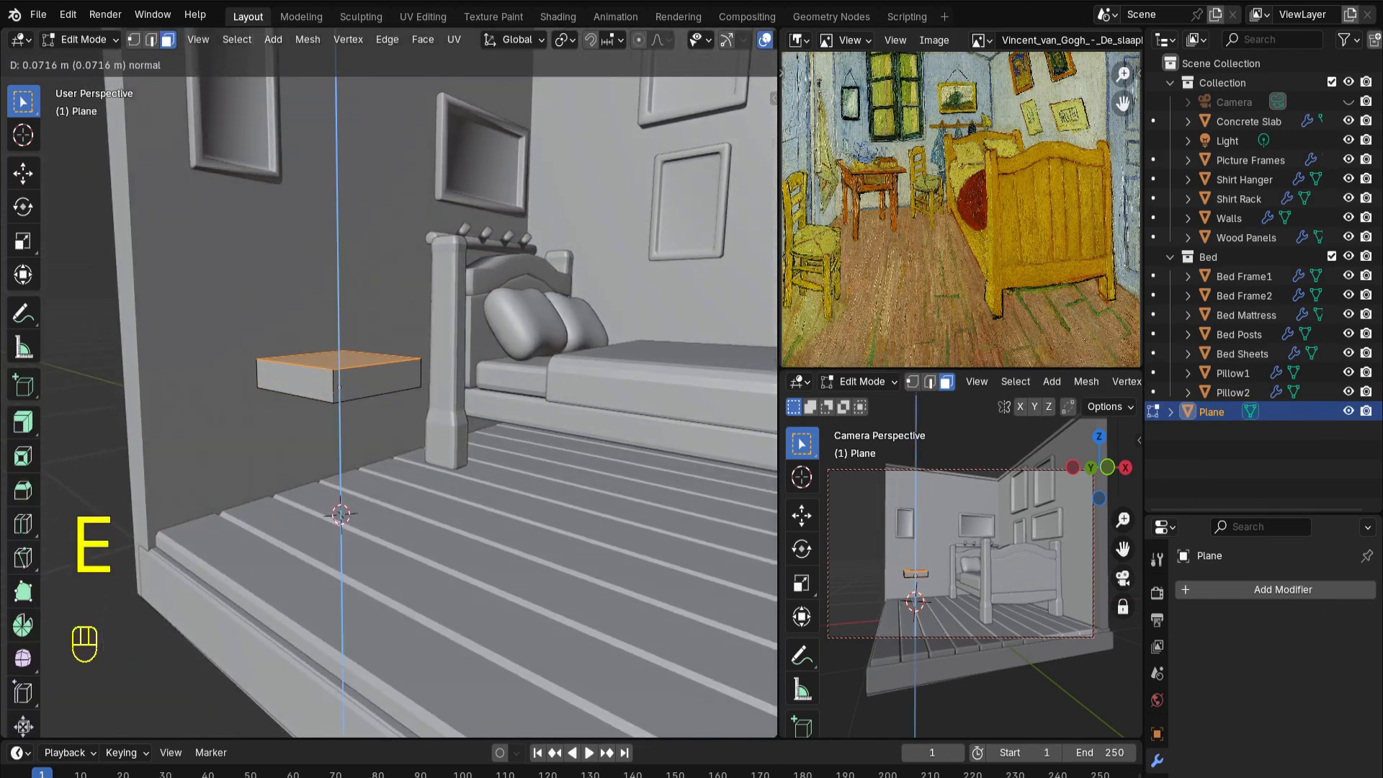
pyautogui.press('Return')
# Add two loop cuts across the block and scale them apart to about 2.39 along local X, near its side edges
pyautogui.press('KP_7')
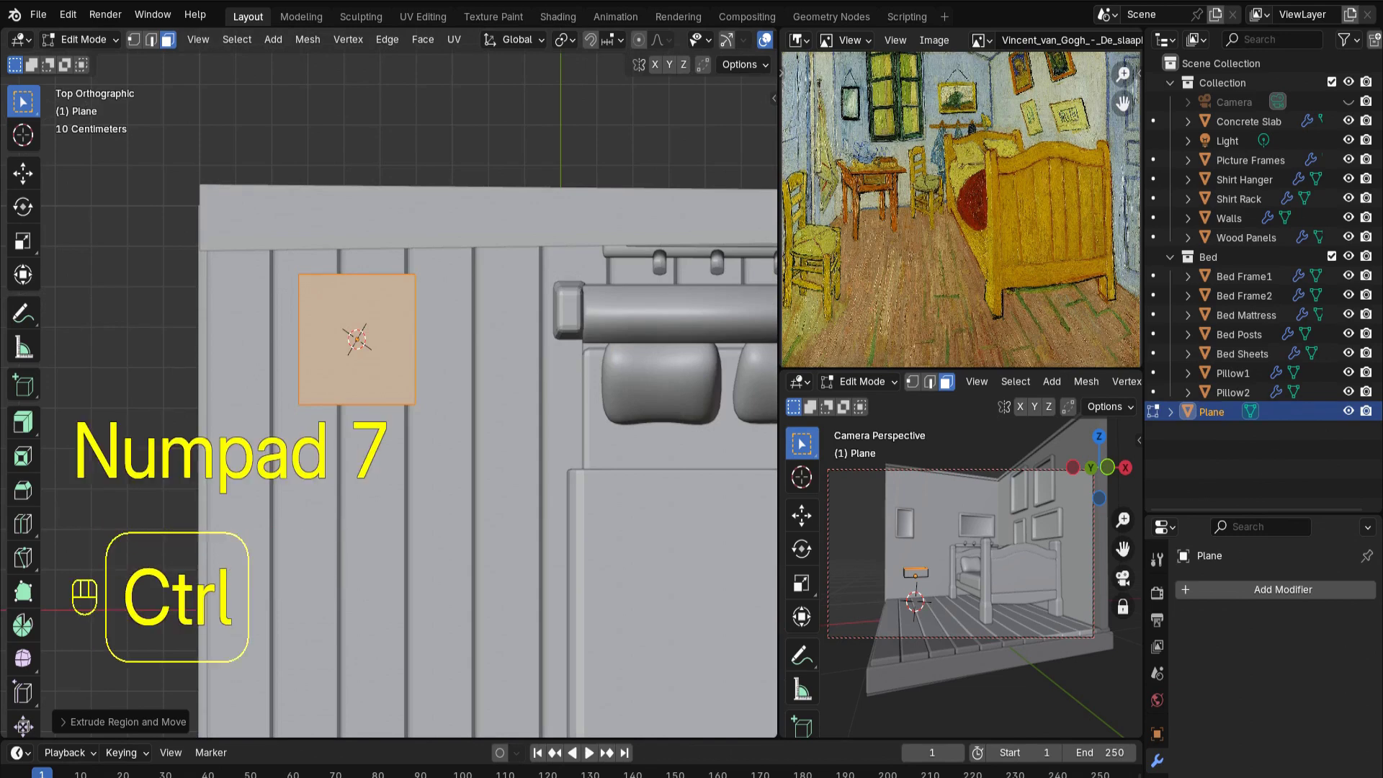
pyautogui.hotkey('ctrl', 'r')
pyautogui.scroll(1, 357, 339)
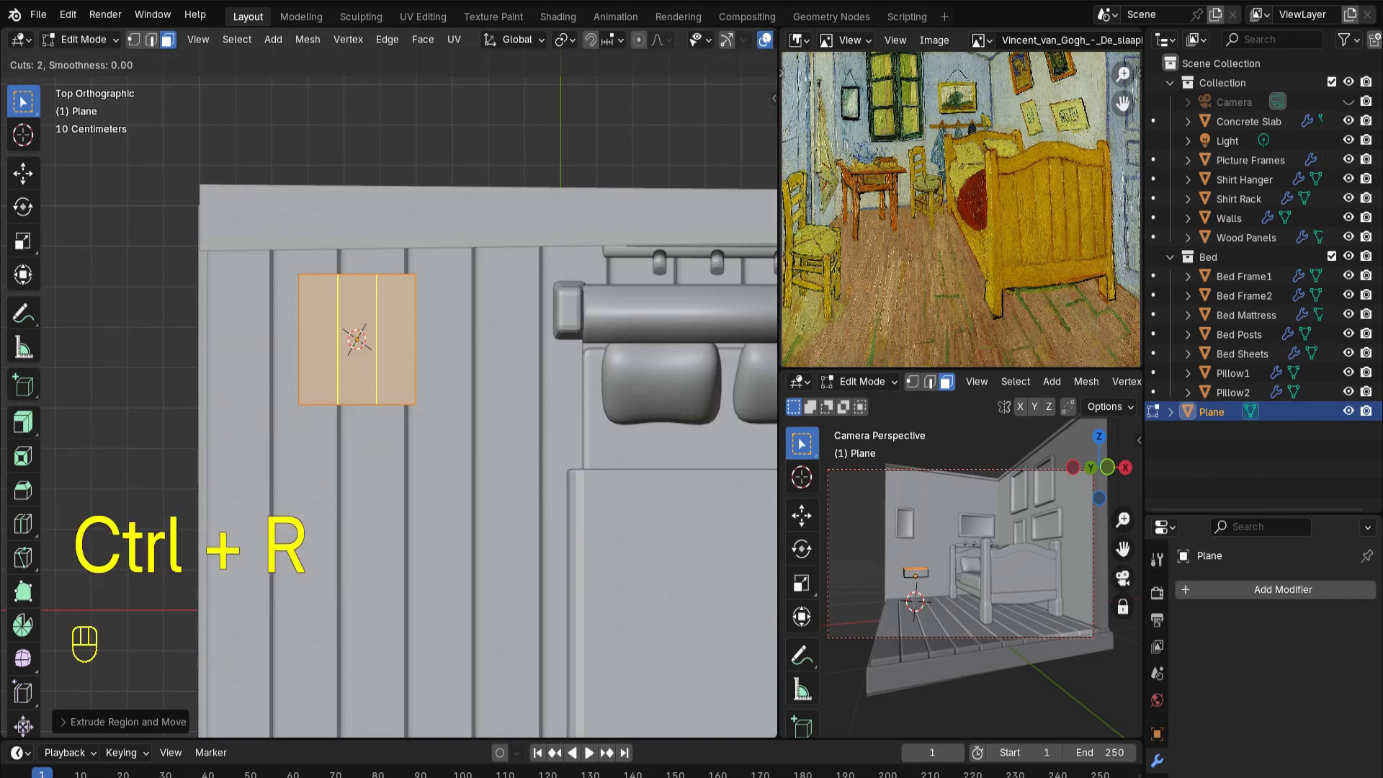
pyautogui.click(357, 339)
pyautogui.rightClick(356, 338)
pyautogui.press('s')
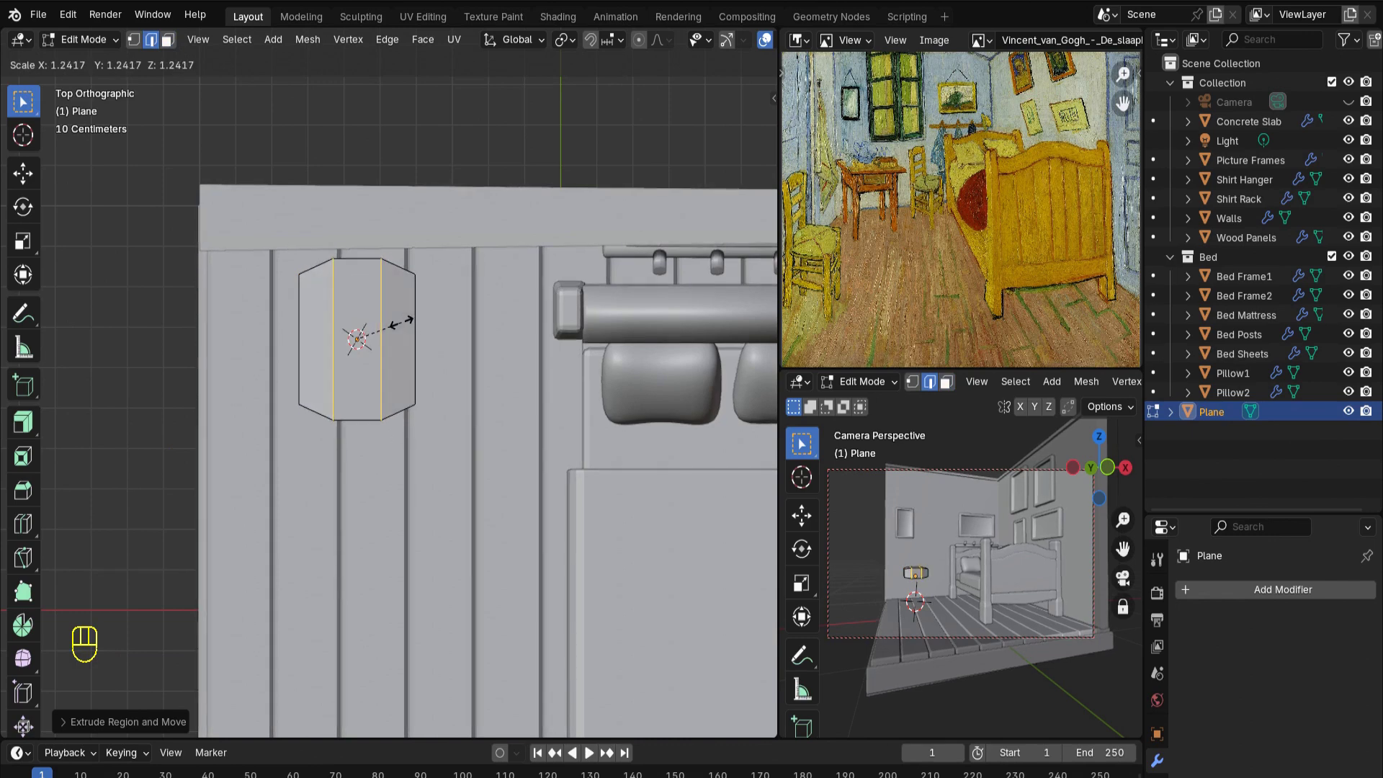
pyautogui.press('x')
pyautogui.press('x')
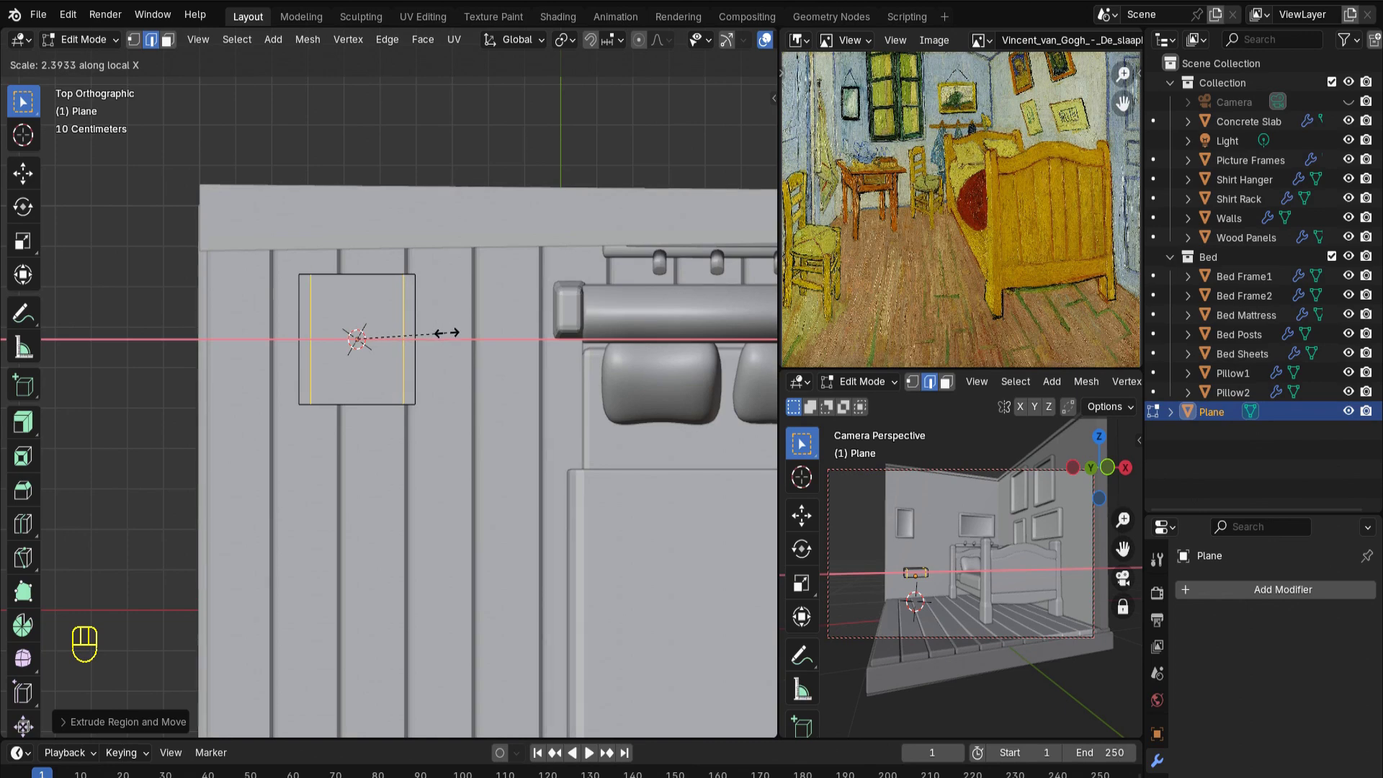
pyautogui.click(446, 333)
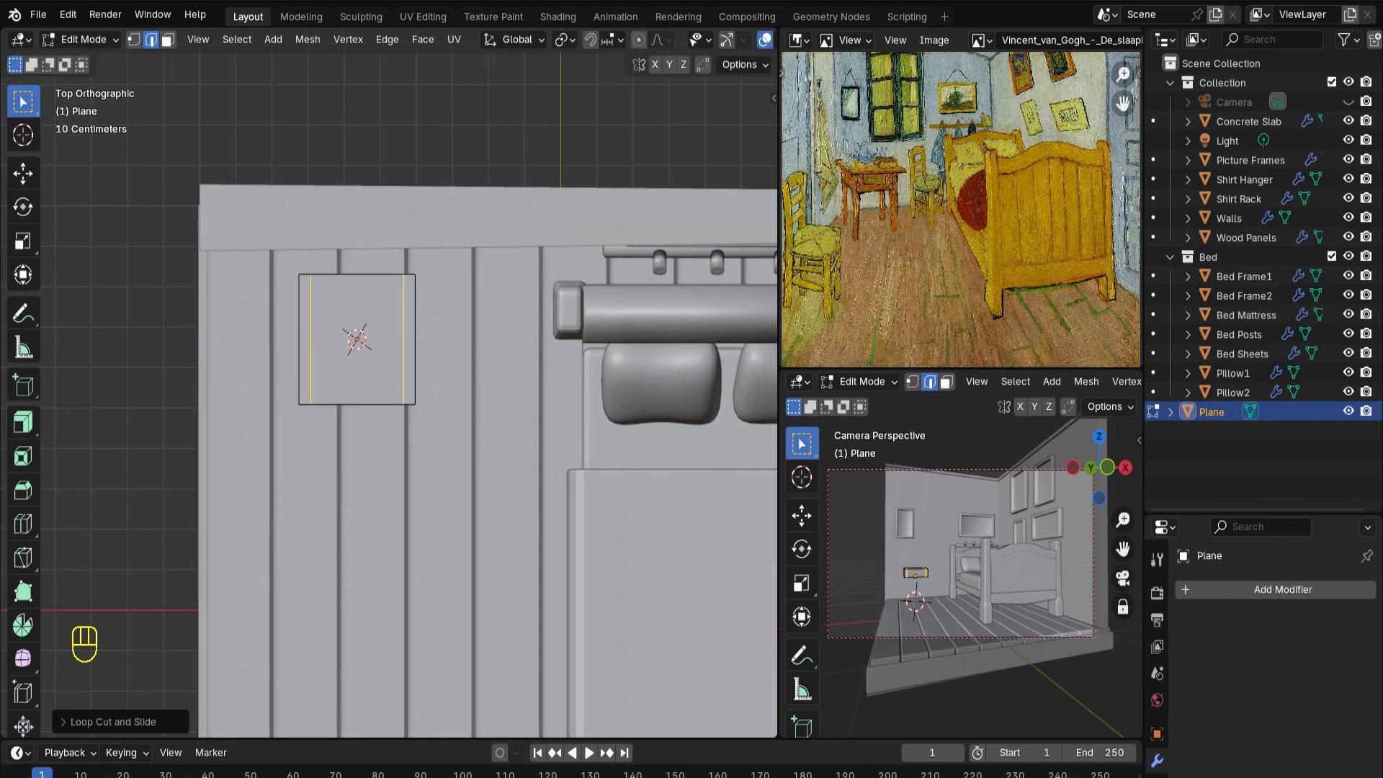
# Add two perpendicular loop cuts and scale them apart to about 2.5 along local Y, near the block's front and back edges
pyautogui.hotkey('ctrl', 'r')
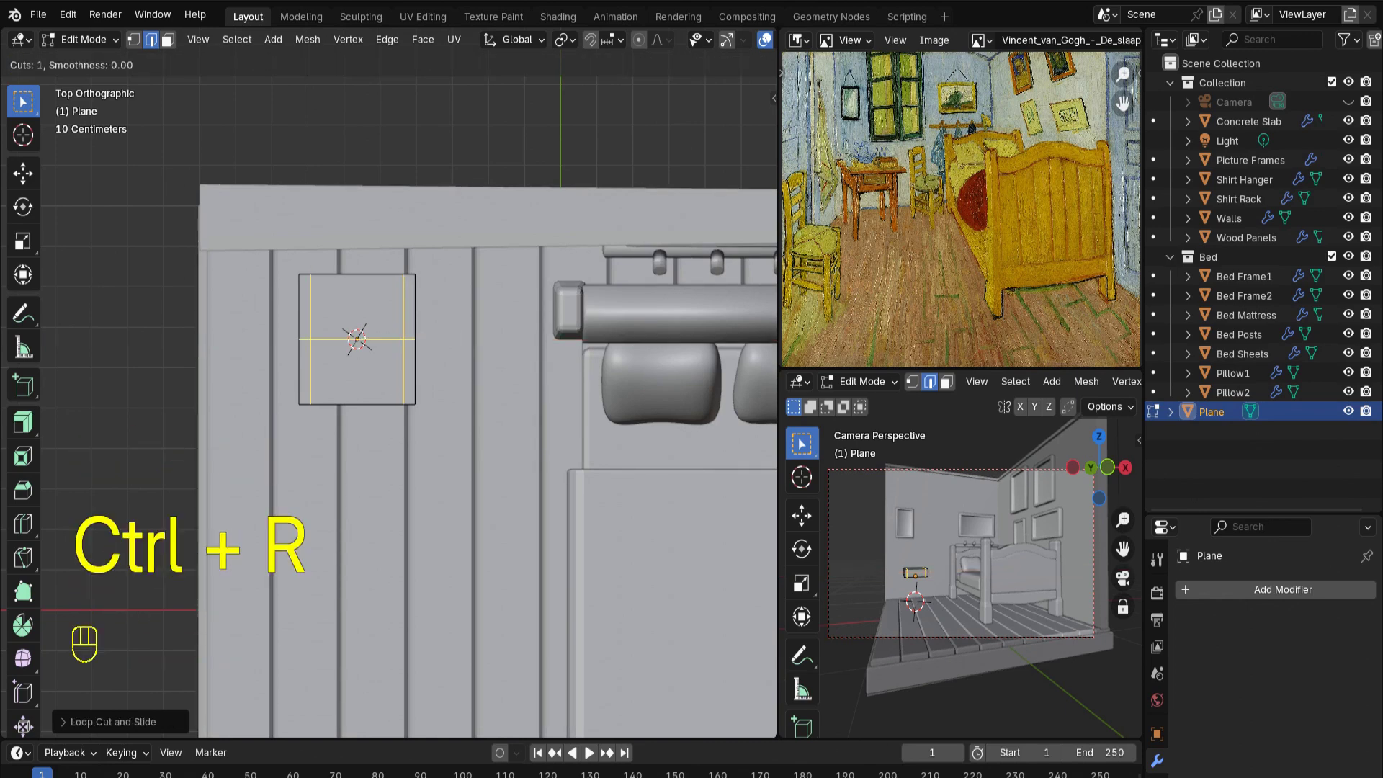
pyautogui.scroll(1, 356, 339)
pyautogui.click(379, 308)
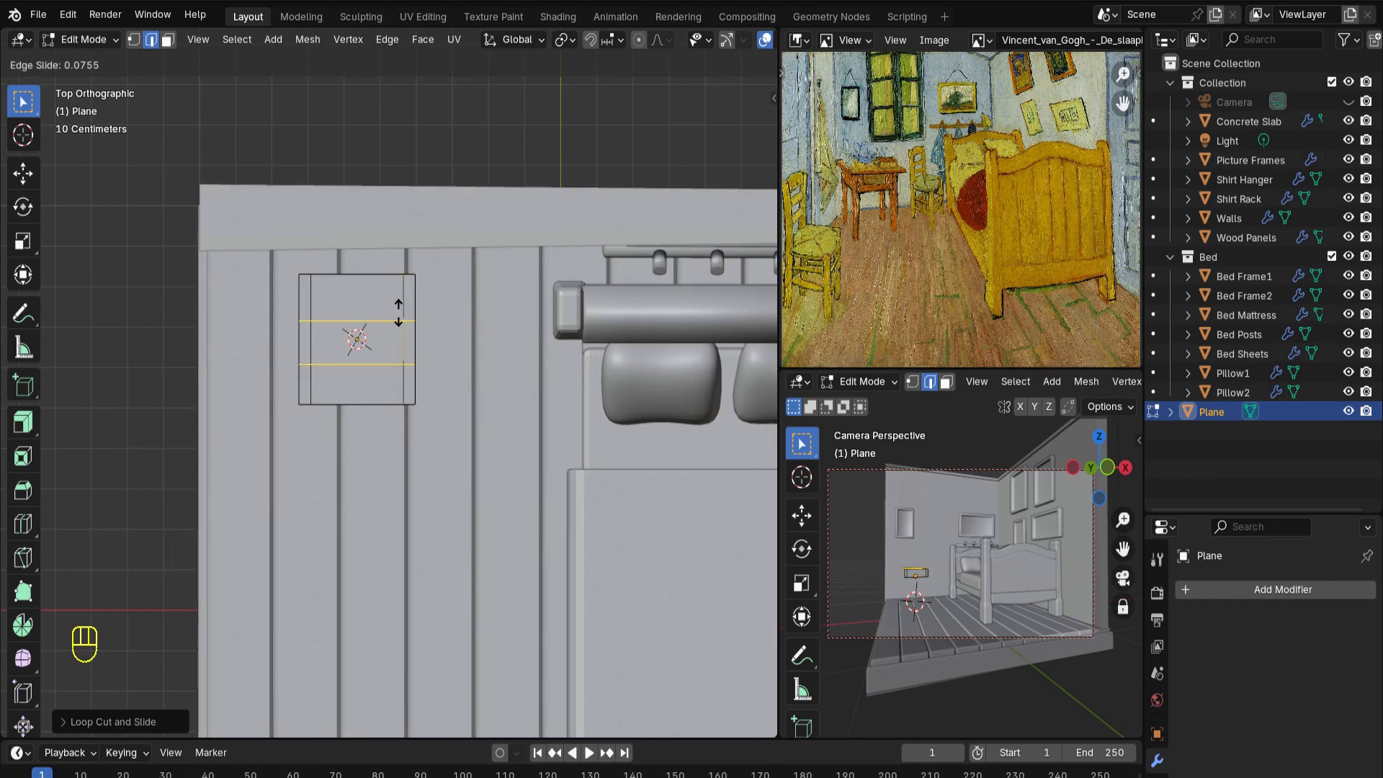
pyautogui.rightClick(379, 317)
pyautogui.press('s')
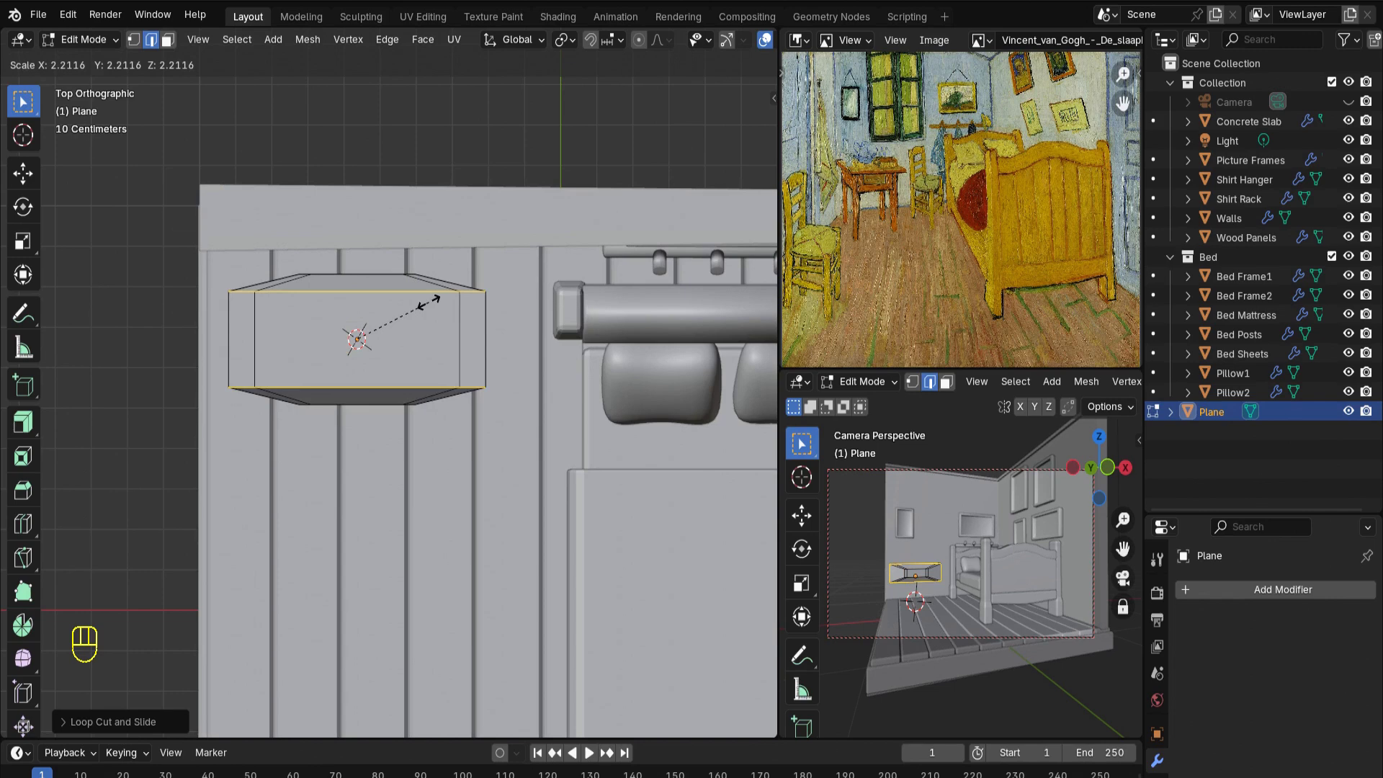
pyautogui.press('y')
pyautogui.press('y')
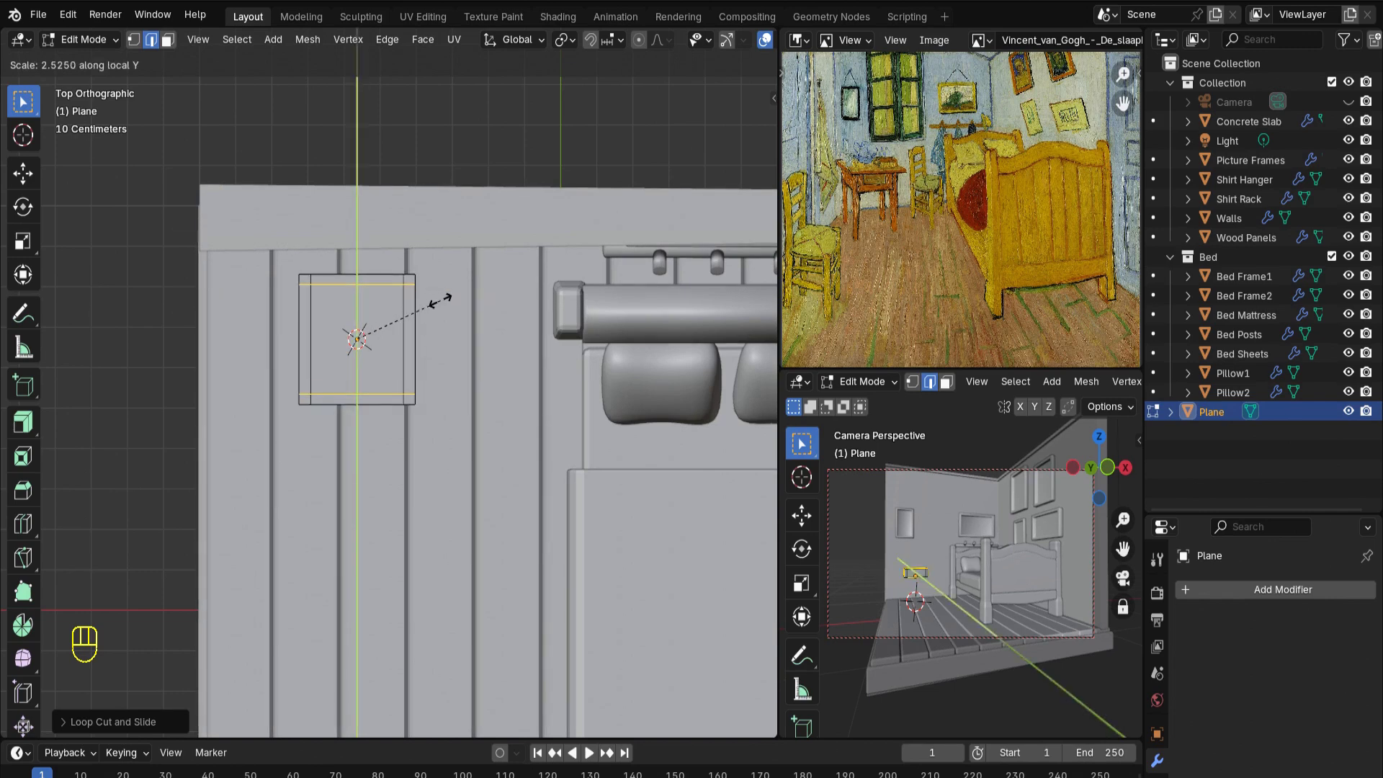
pyautogui.click(441, 300)
# Extrude the four small corner faces on the block's underside down to the floor to form legs
pyautogui.moveTo(442, 299); pyautogui.dragTo(403, 162, button='middle')
pyautogui.press('3')
pyautogui.scroll(6, 389, 382)
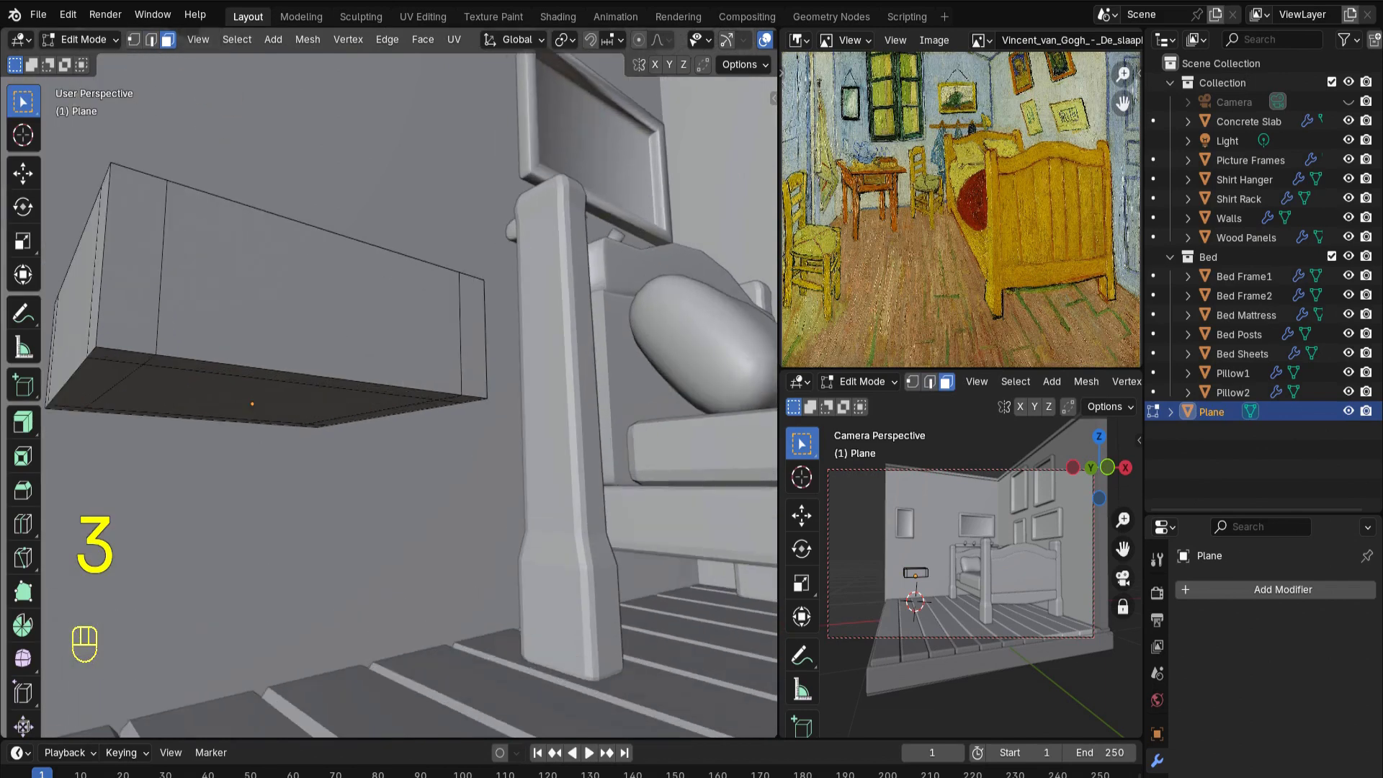
pyautogui.moveTo(388, 382); pyautogui.dragTo(393, 337, button='middle')
pyautogui.click(155, 279)
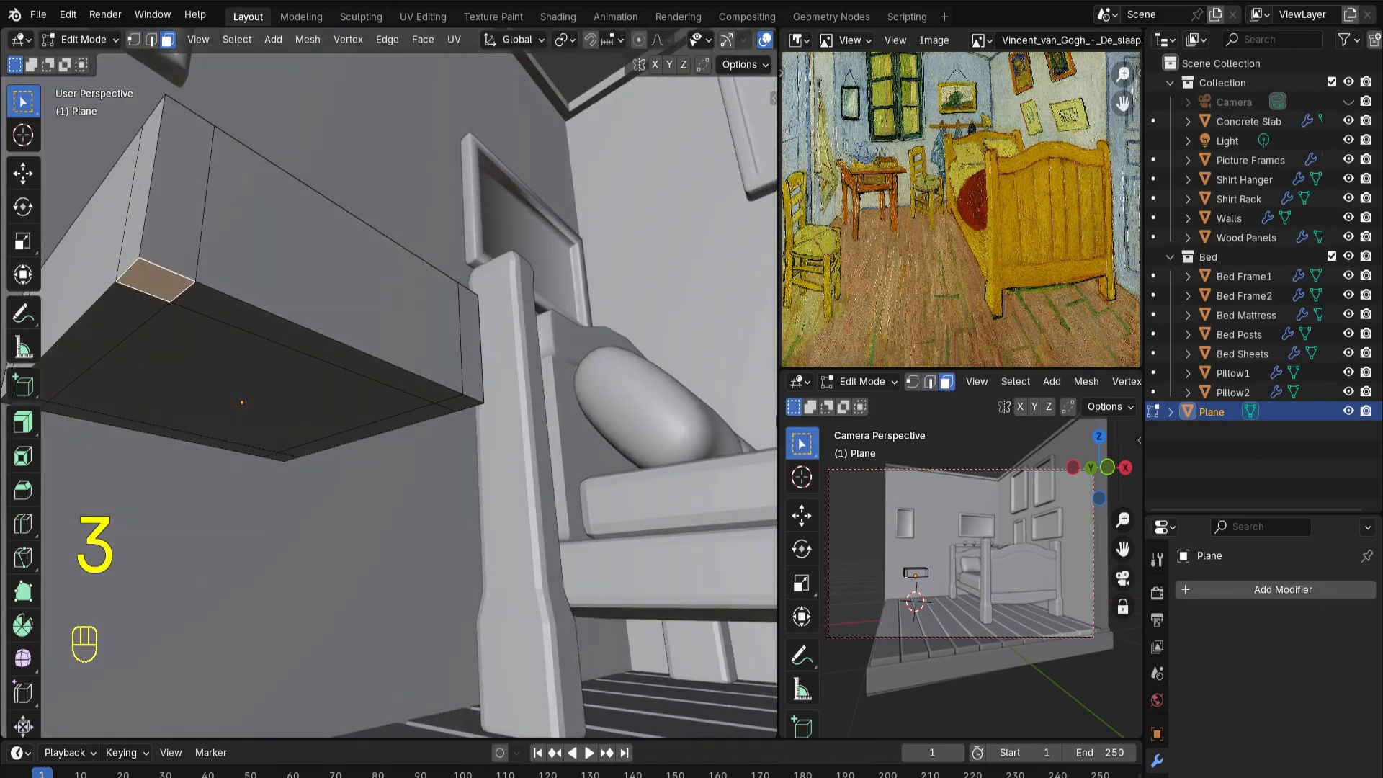
pyautogui.keyDown('shift'); pyautogui.moveTo(156, 279); pyautogui.dragTo(281, 255, button='middle'); pyautogui.keyUp('shift')
pyautogui.keyDown('shift'); pyautogui.click(150, 375); pyautogui.keyUp('shift')
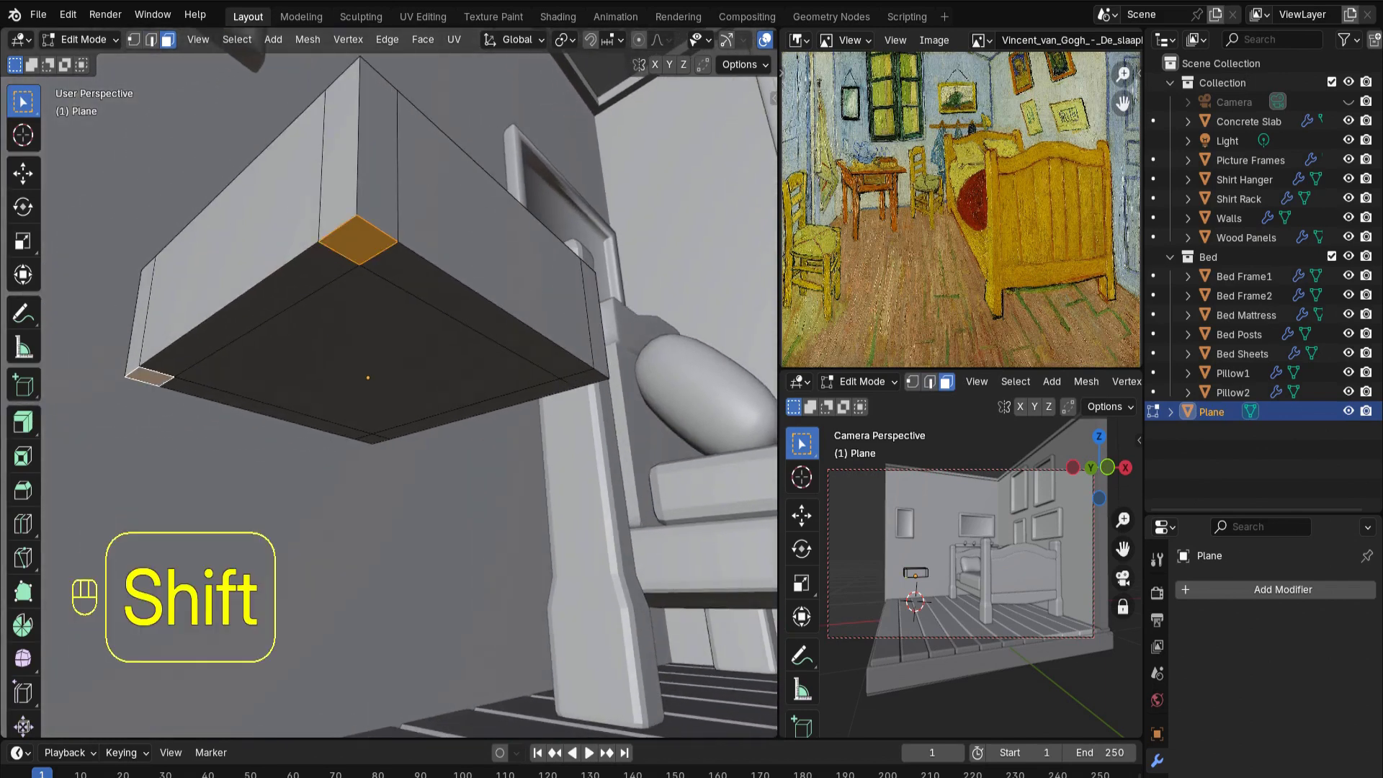
pyautogui.keyDown('shift'); pyautogui.click(372, 438); pyautogui.keyUp('shift')
pyautogui.keyDown('shift'); pyautogui.click(585, 377); pyautogui.keyUp('shift')
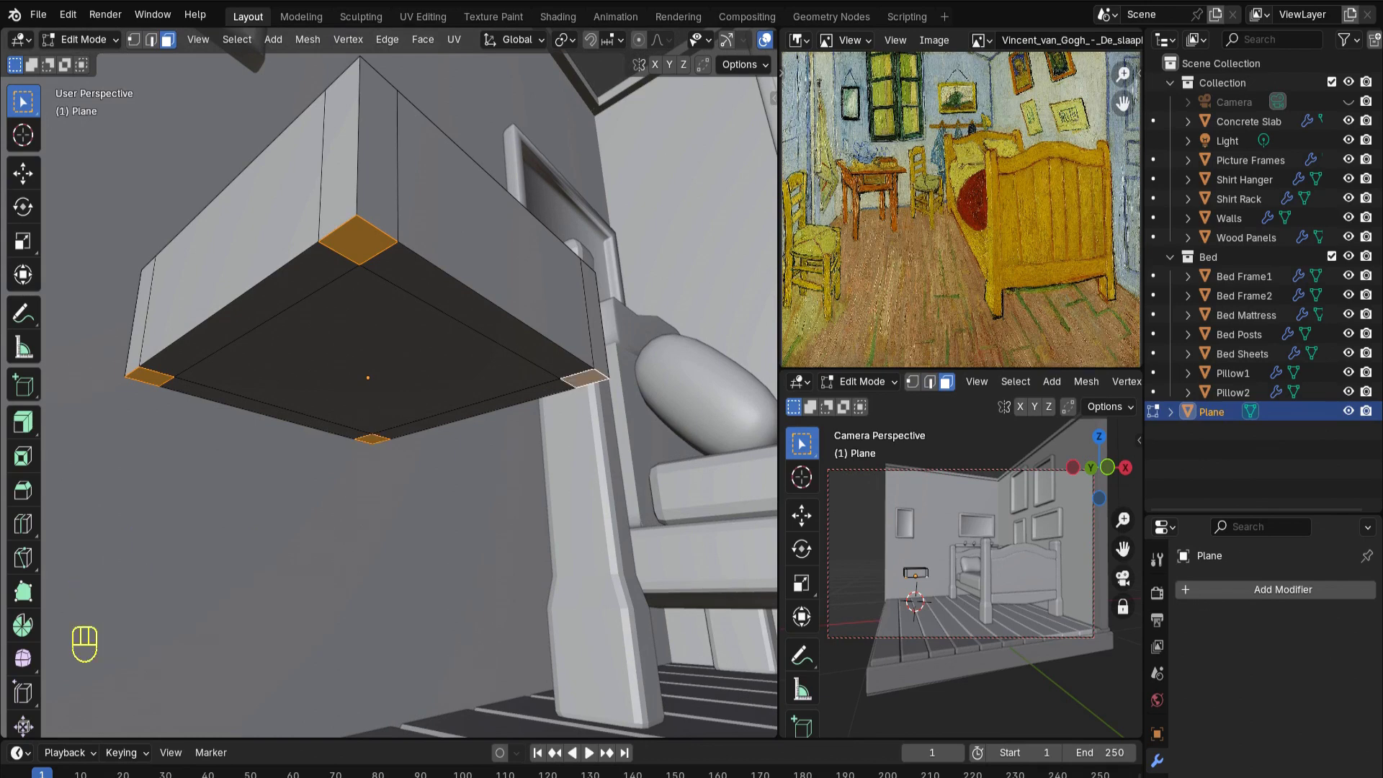
pyautogui.moveTo(585, 378); pyautogui.dragTo(504, 441, button='middle')
pyautogui.scroll(-3, 389, 383)
pyautogui.press('e')
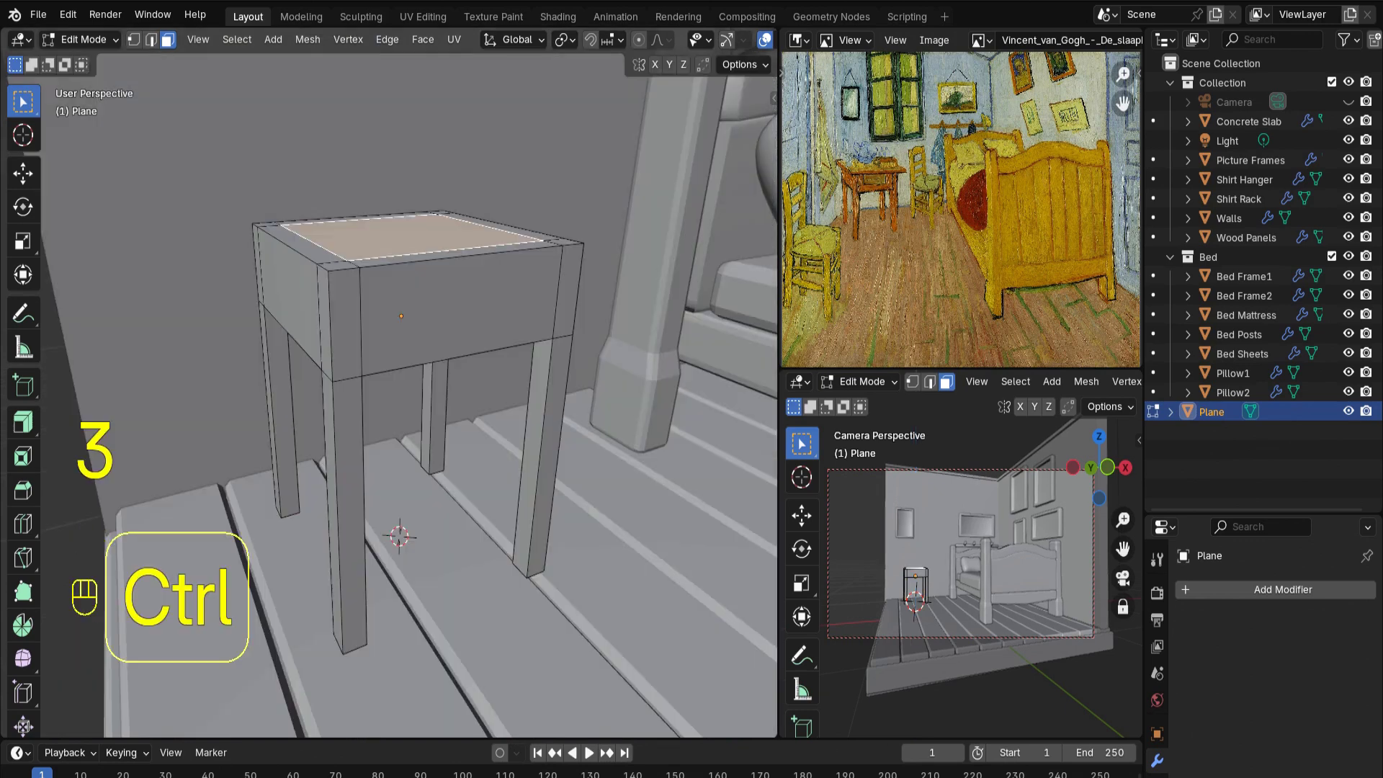
# Form an overhanging tabletop from an in-place duplicate of the block's top faces, scaled to about 1.24 and extruded upward about 0.037 m
pyautogui.press('ctrl+KP_Add')
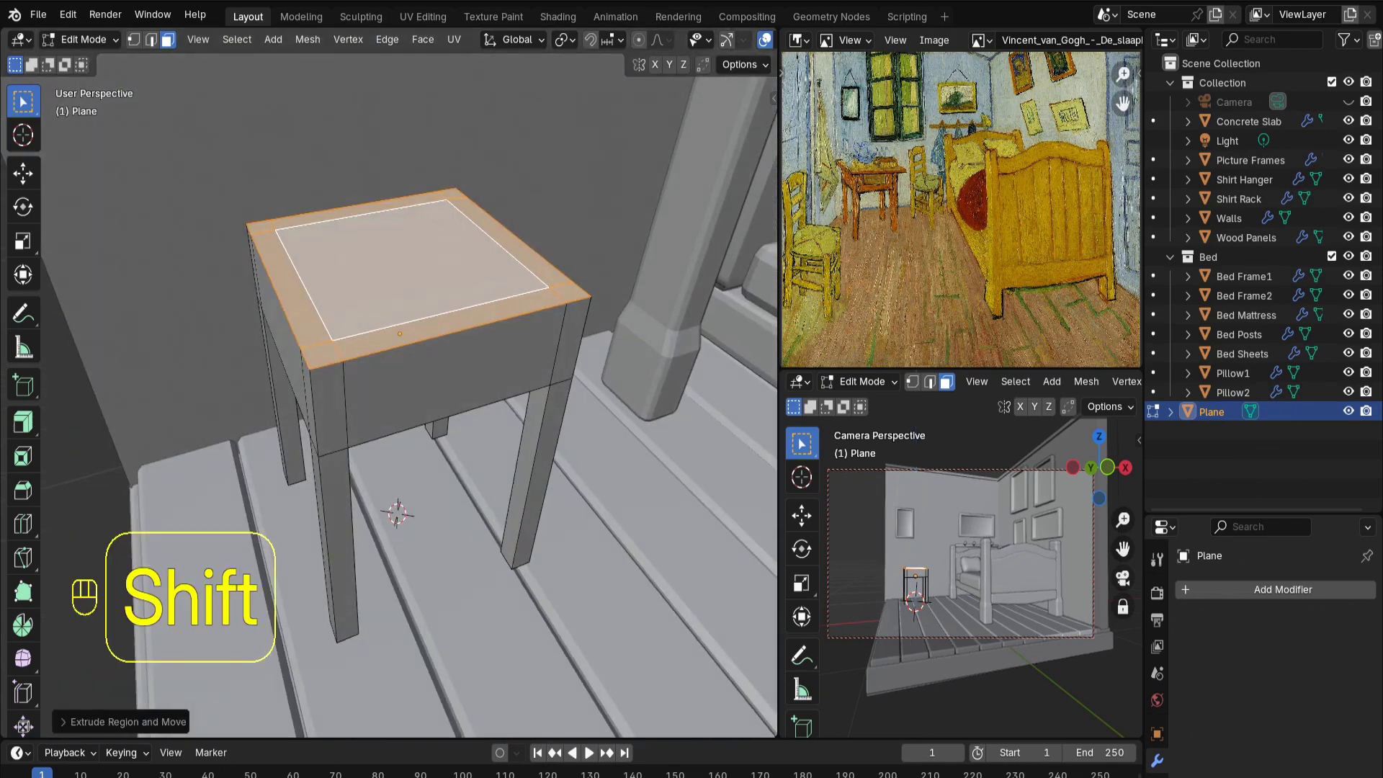
pyautogui.hotkey('shift', 'd')
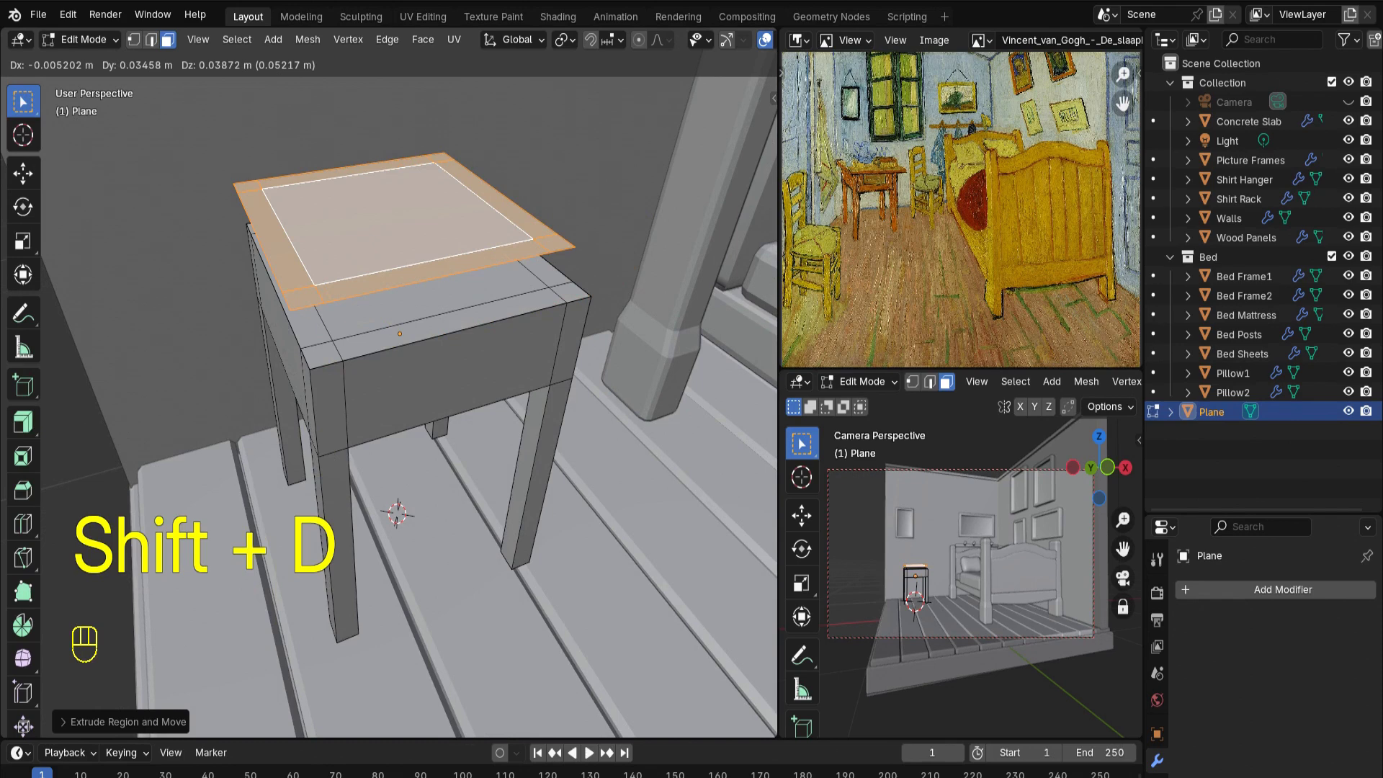
pyautogui.press('Escape')
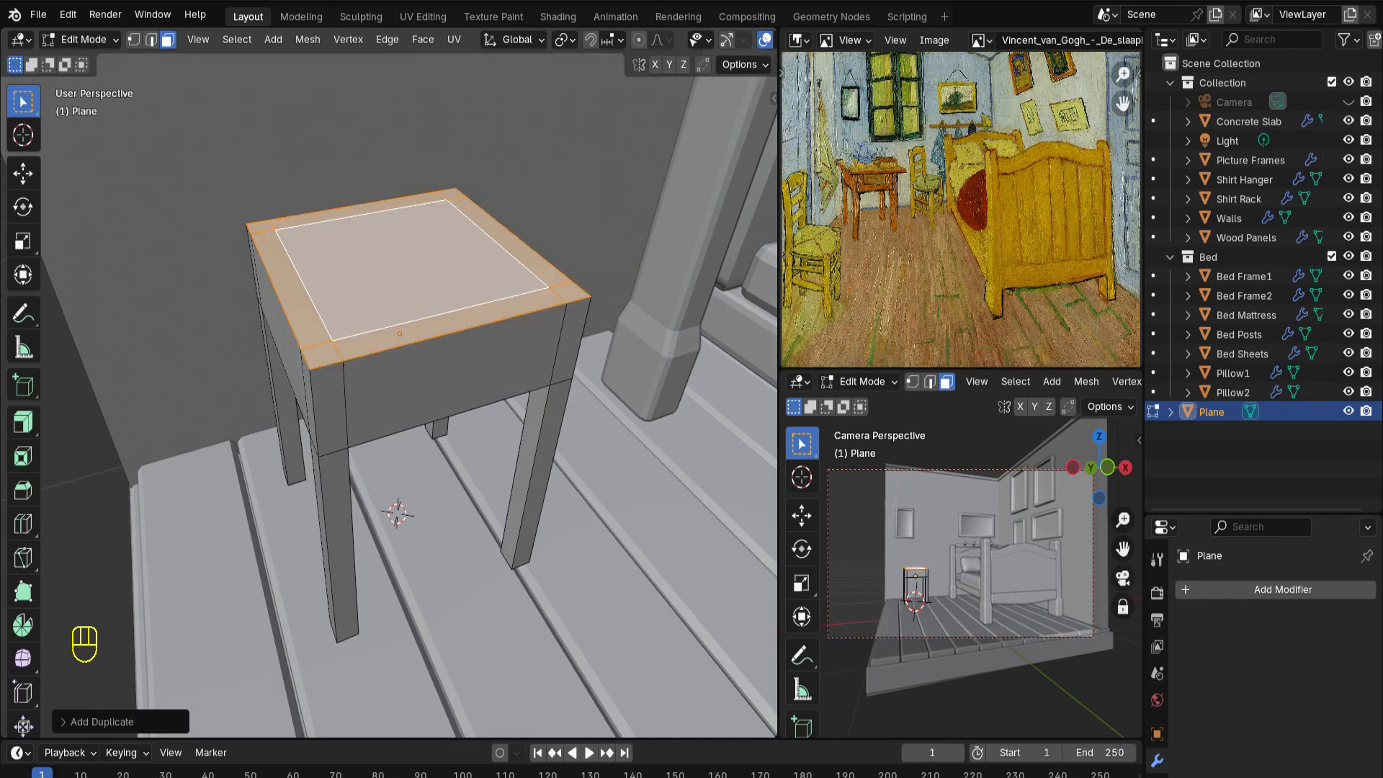
pyautogui.press('s')
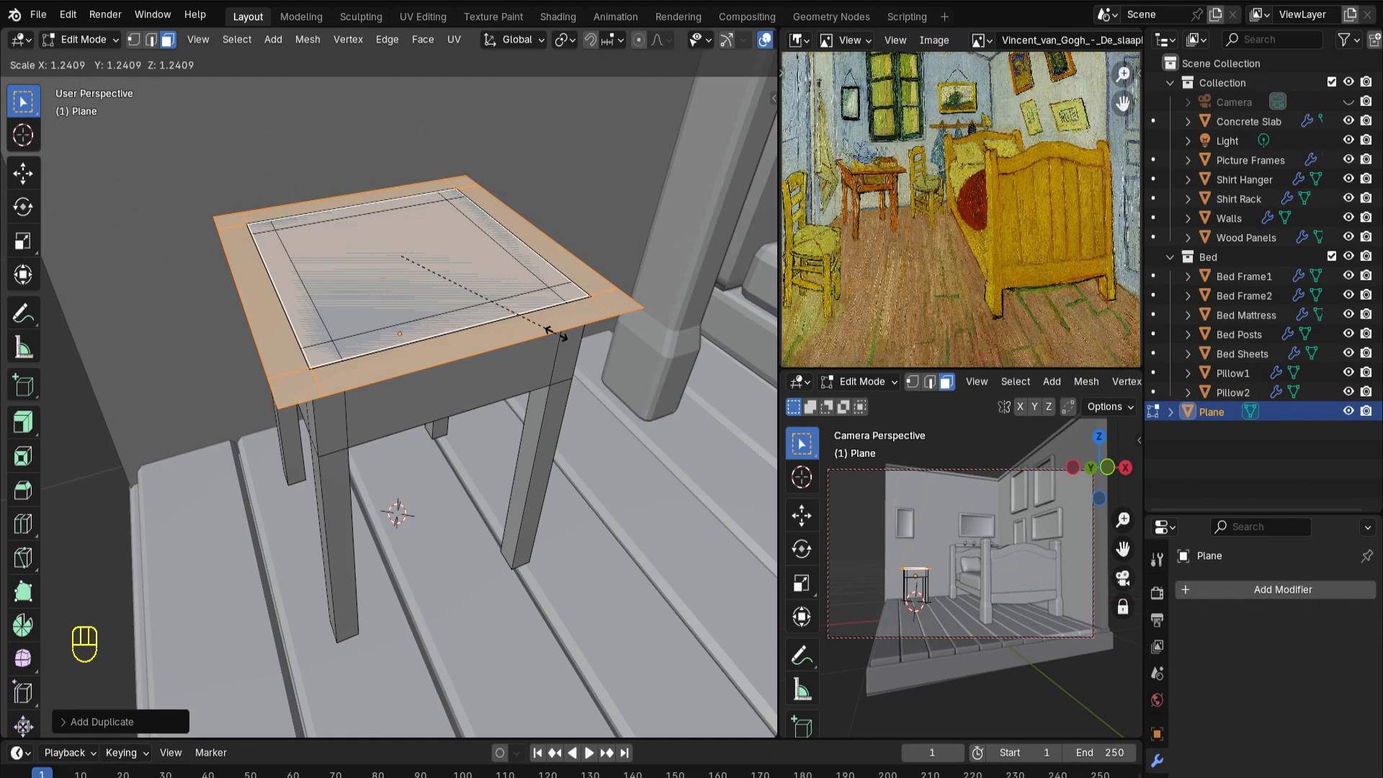
pyautogui.click(555, 333)
pyautogui.moveTo(555, 333); pyautogui.dragTo(598, 267, button='middle')
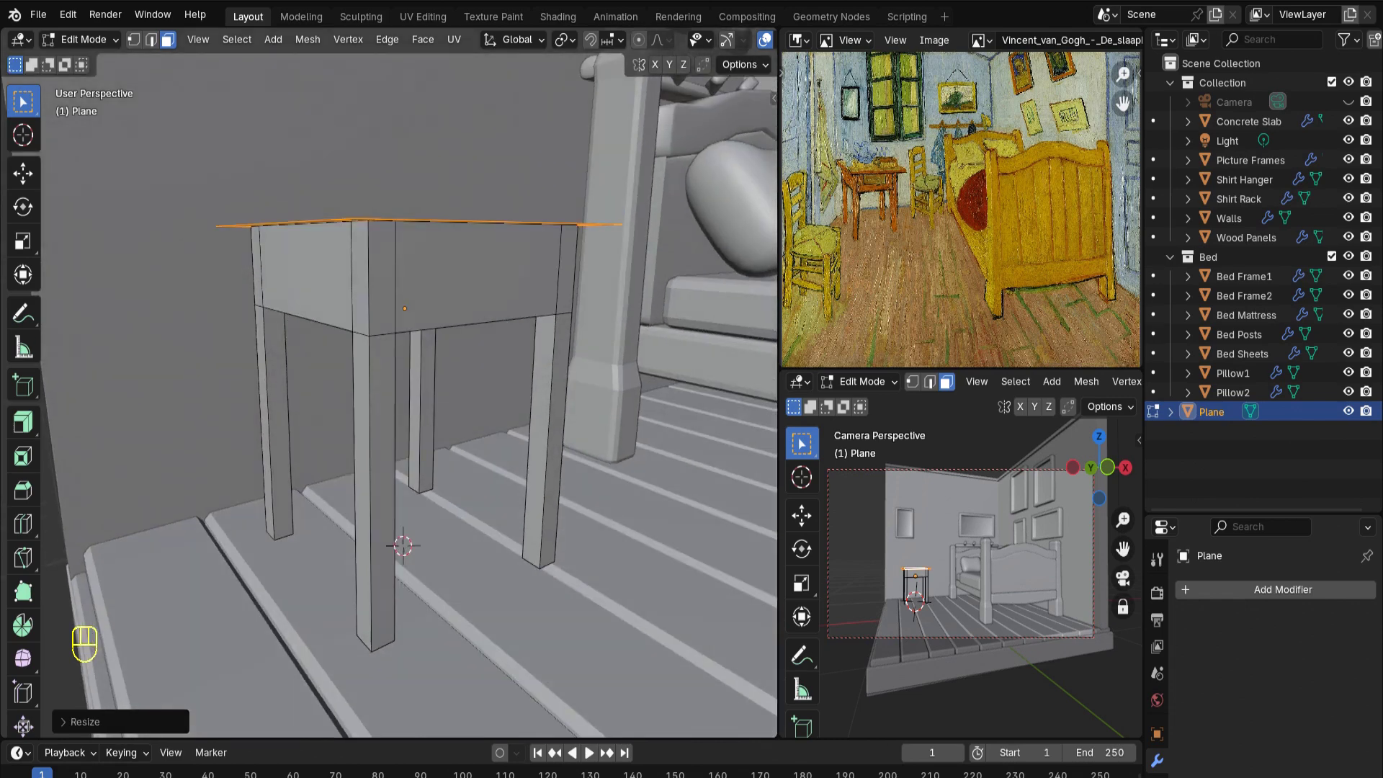
pyautogui.press('e')
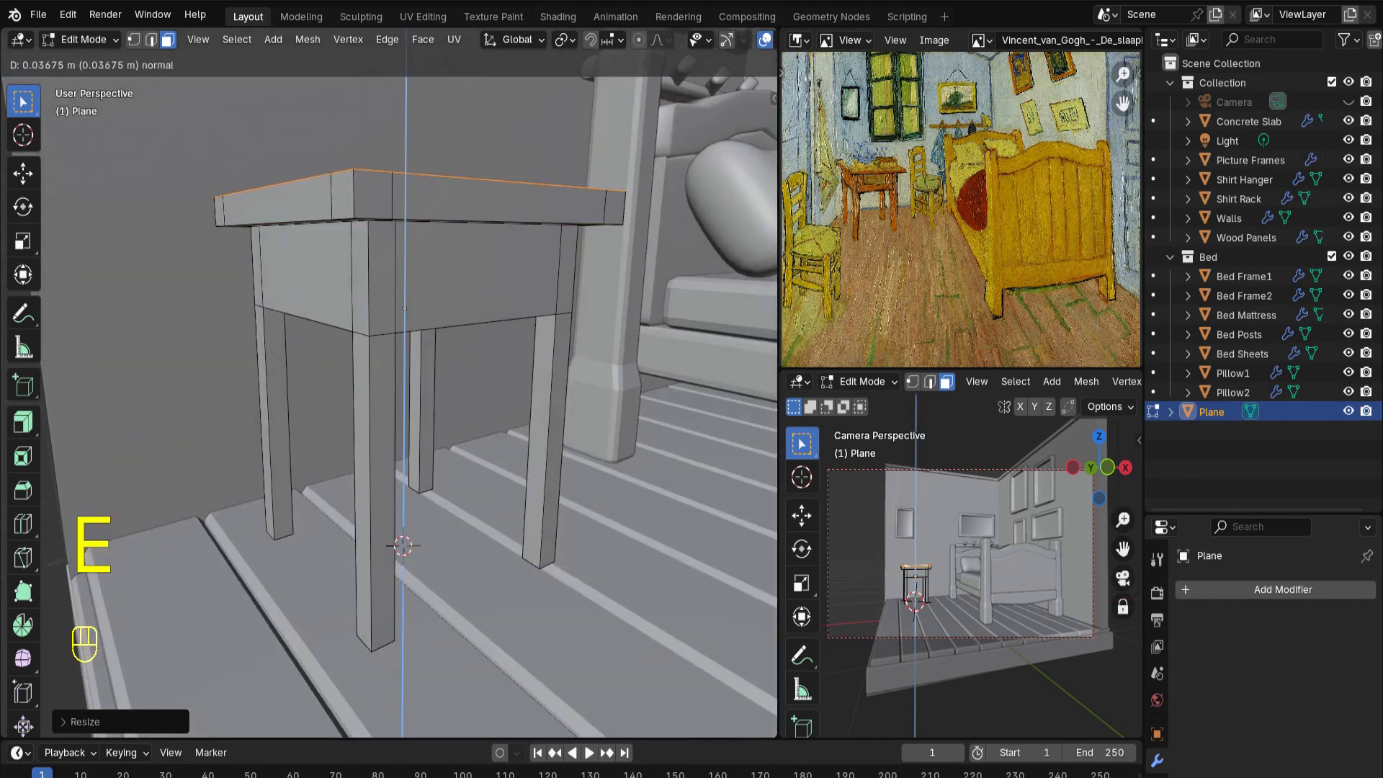
pyautogui.moveTo(461, 338); pyautogui.dragTo(388, 338, button='middle')
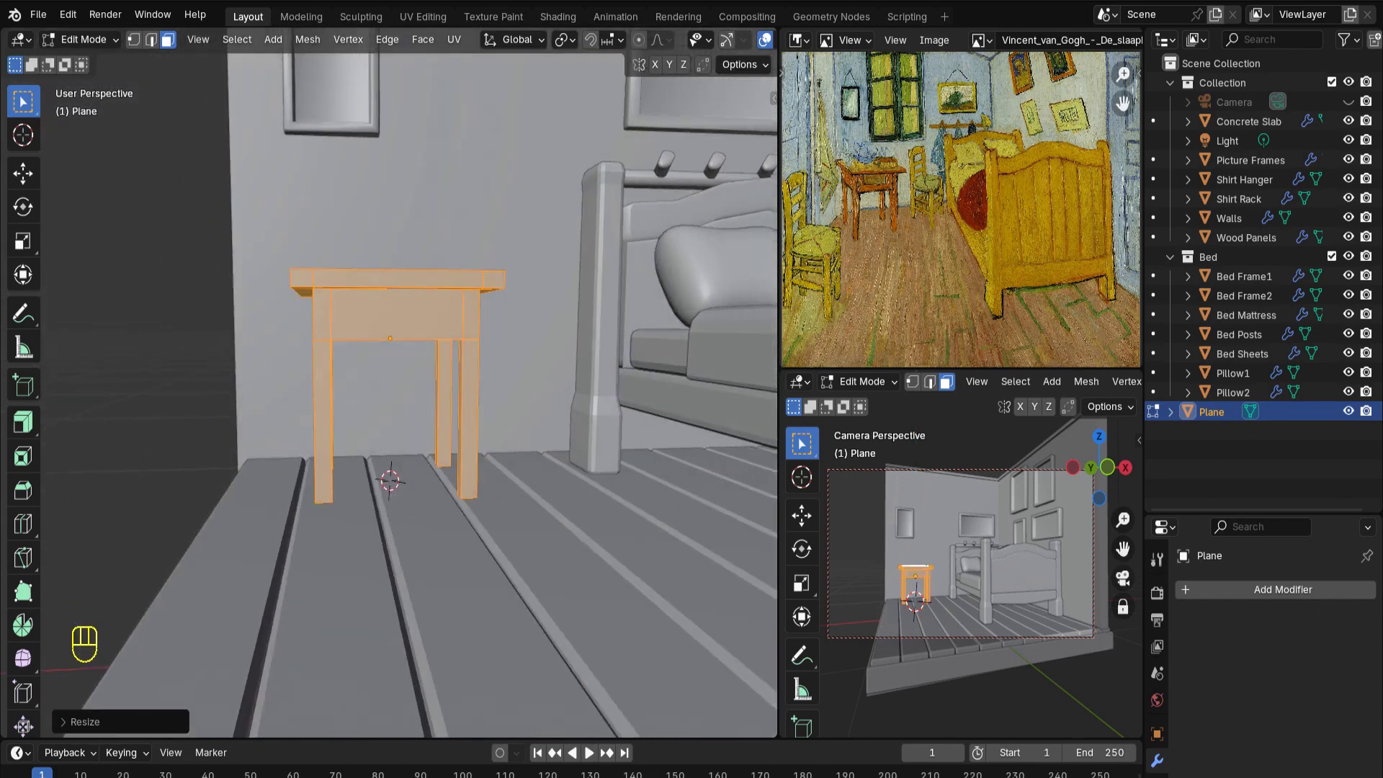
# Inset the block's front face between the two front legs to outline a drawer
pyautogui.click(396, 314)
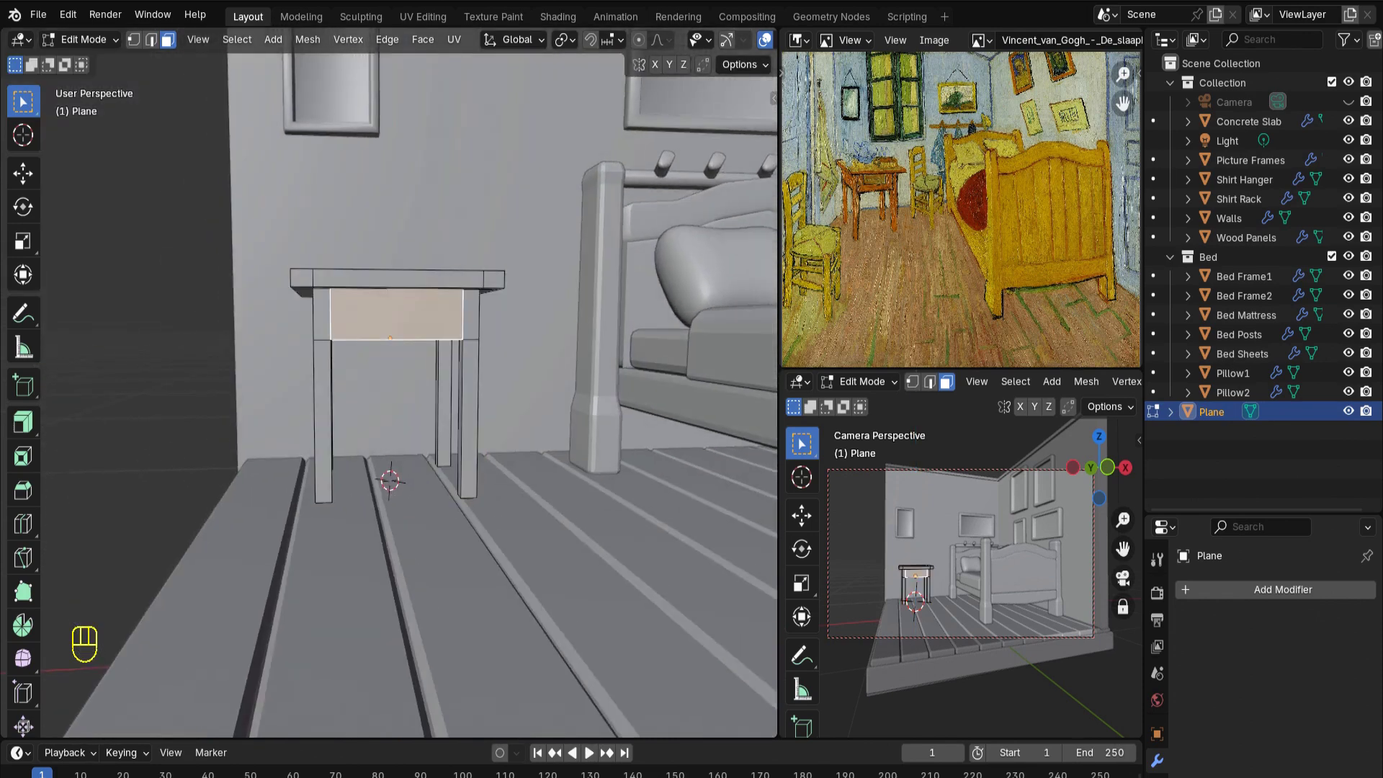
pyautogui.scroll(2, 409, 395)
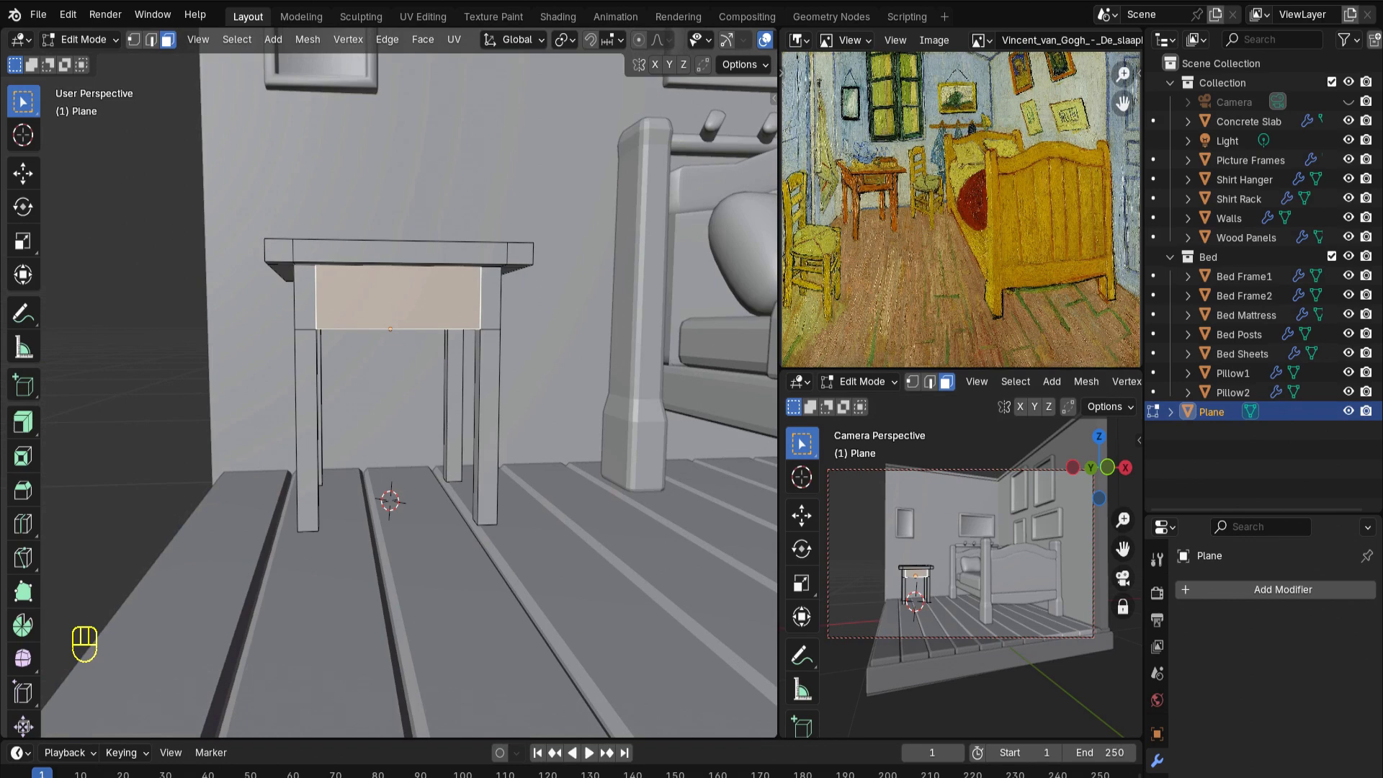
pyautogui.press('i')
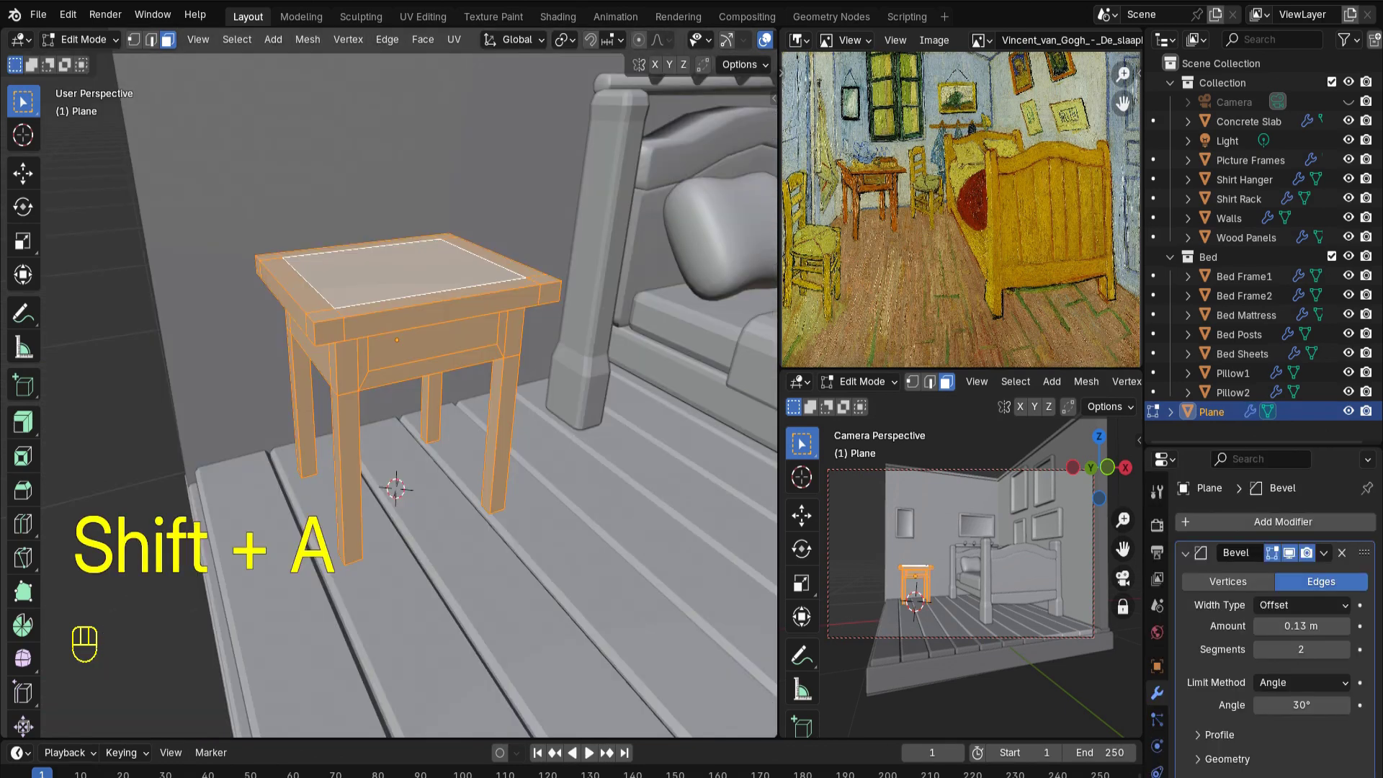
# Return to Object Mode and apply all transforms to the table object
pyautogui.press('Tab')
pyautogui.hotkey('ctrl', 'a')
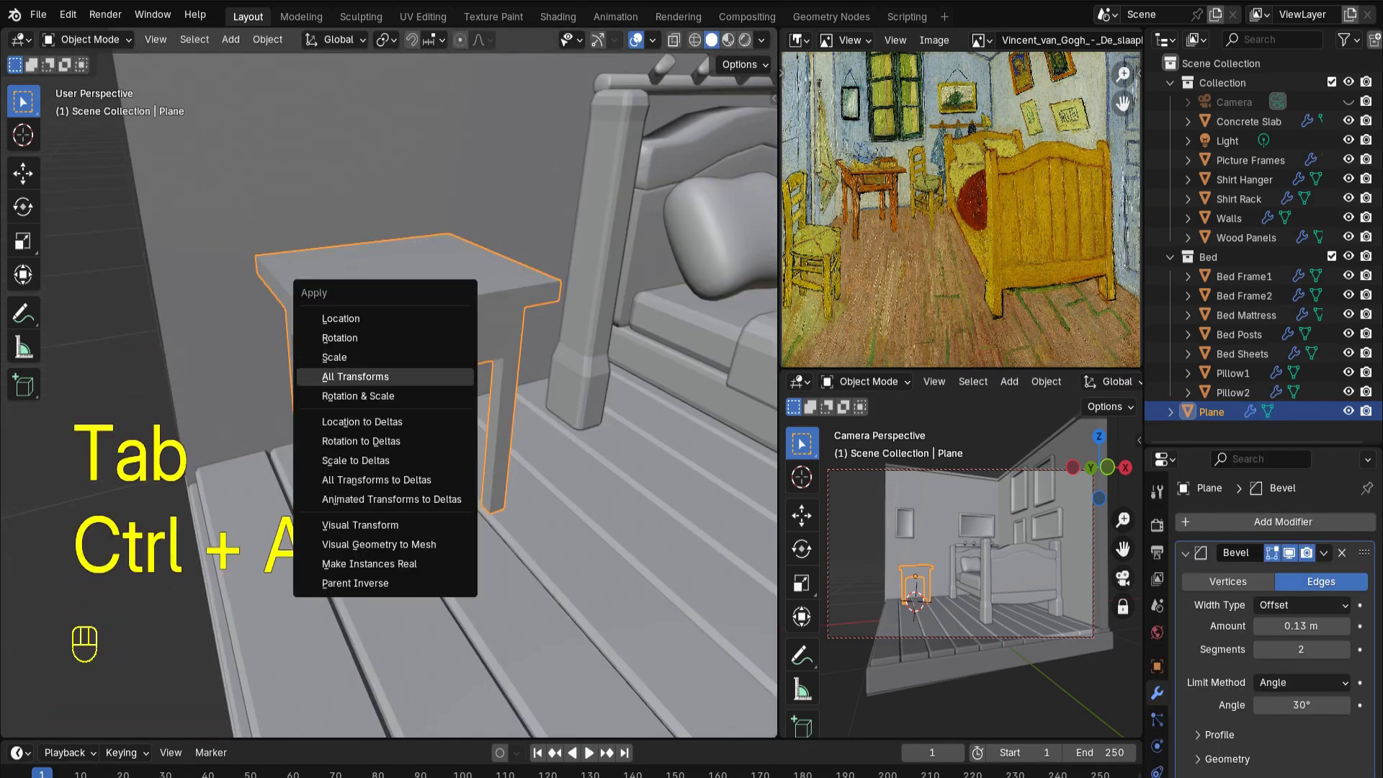
pyautogui.click(355, 376)
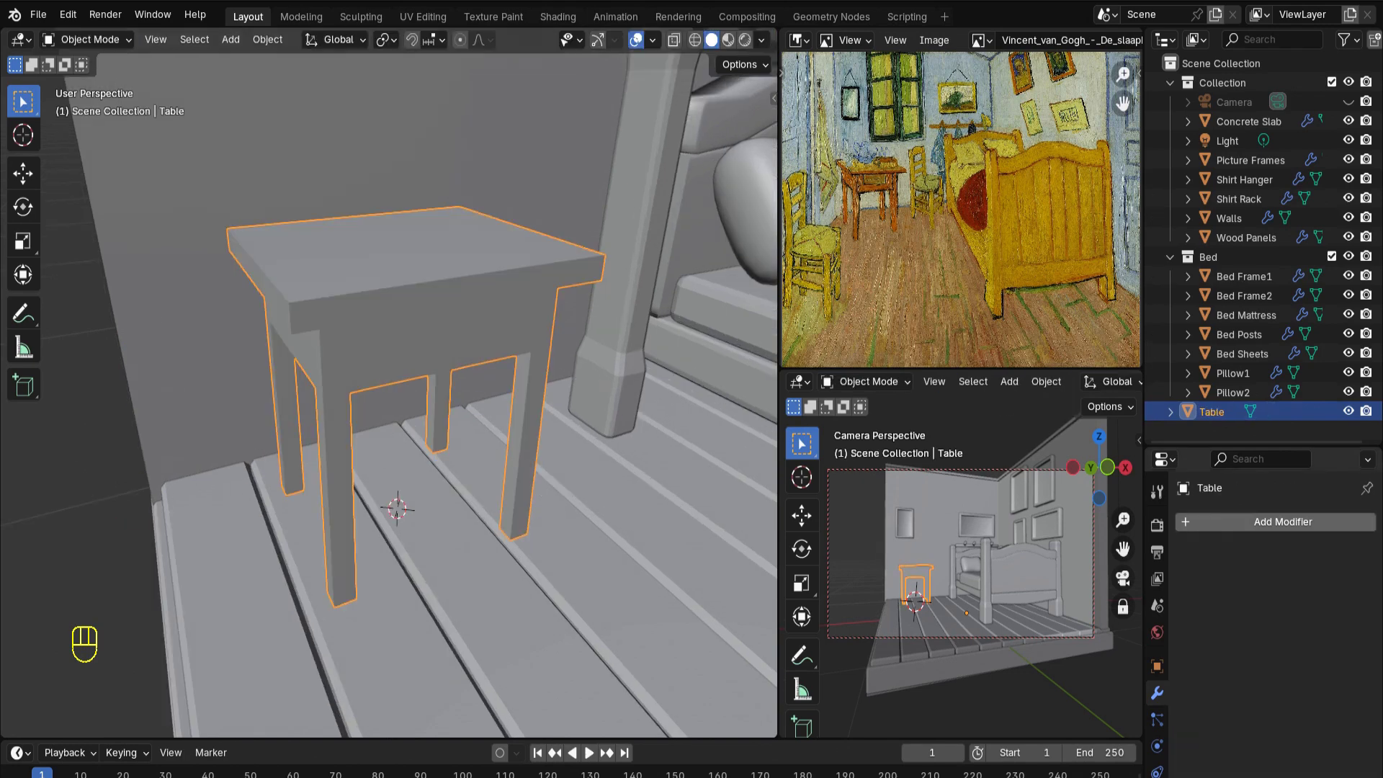
# Add a Bevel modifier to the table with an amount of 0.01 m and 2 segments
pyautogui.click(1196, 522)
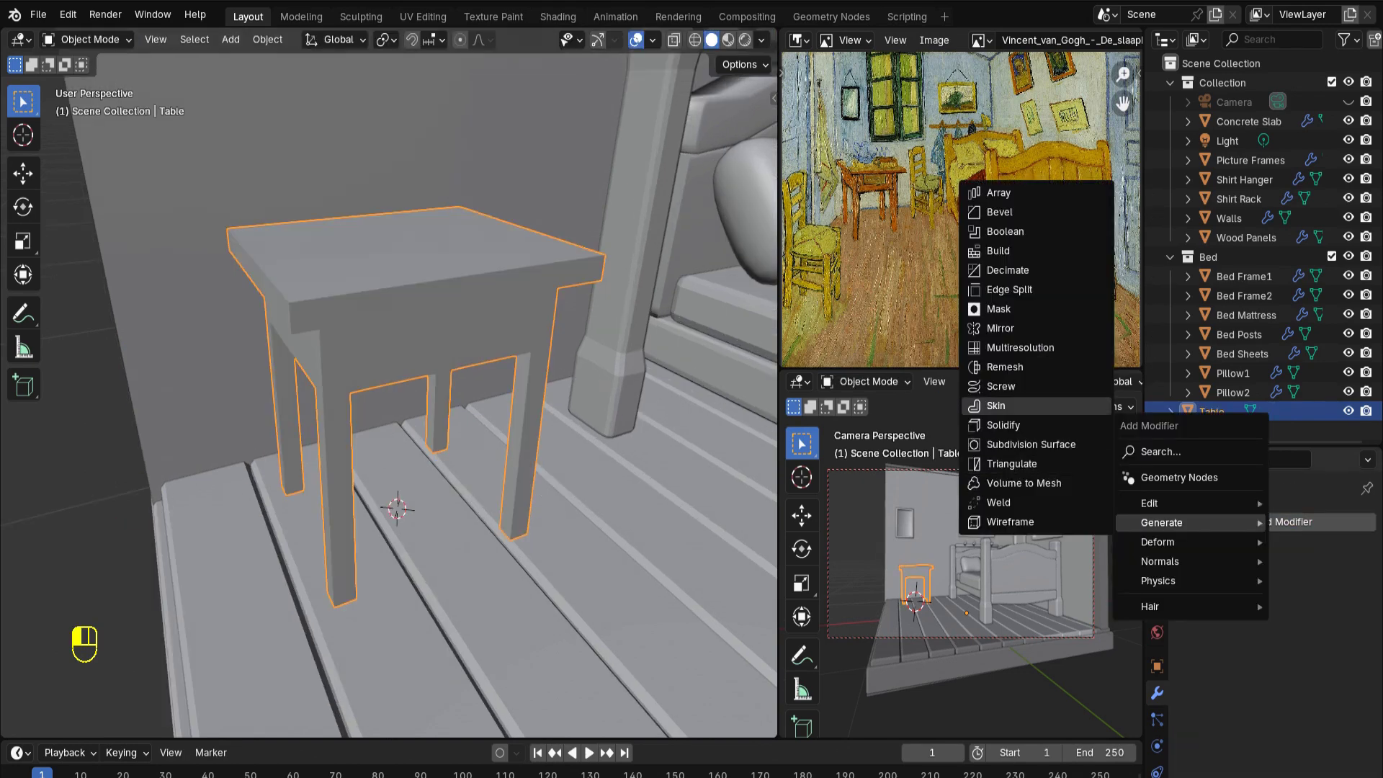
pyautogui.click(1000, 212)
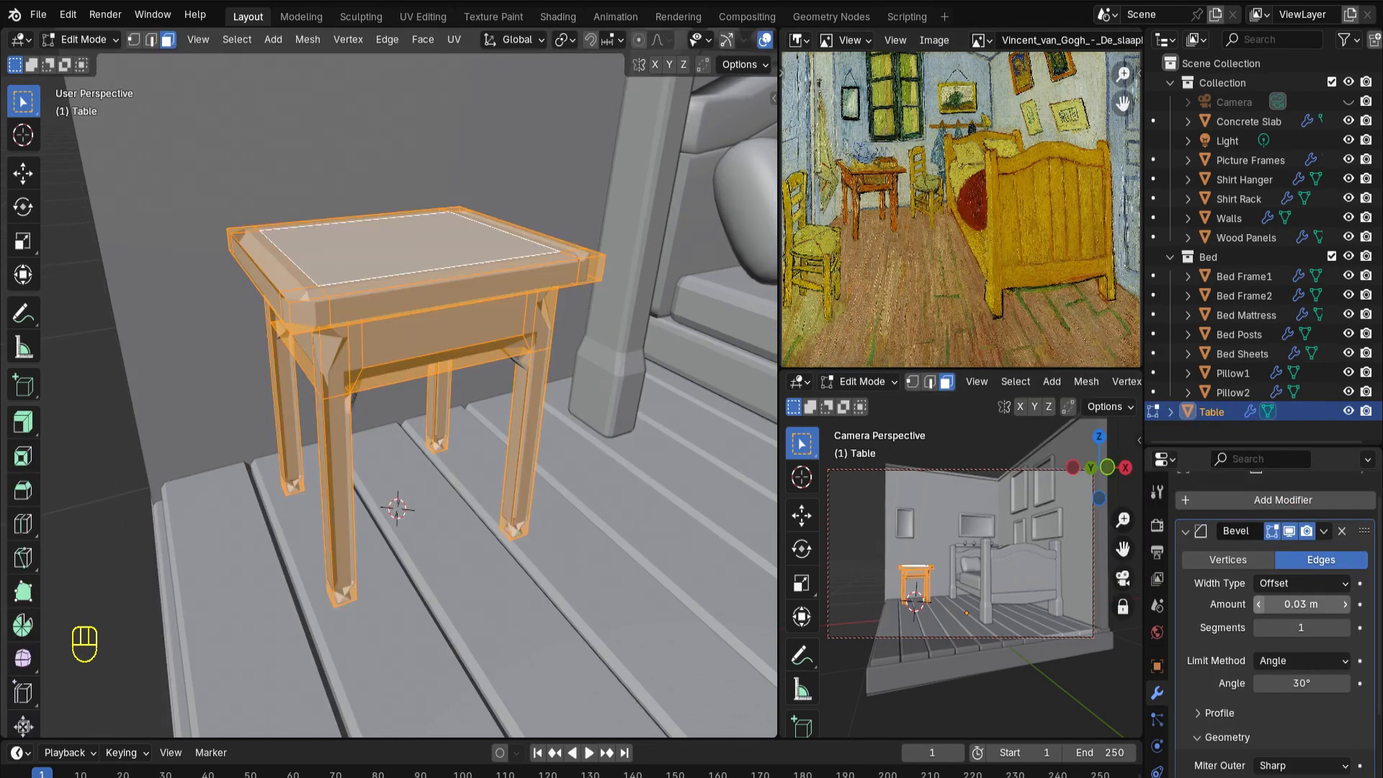
pyautogui.click(1259, 604)
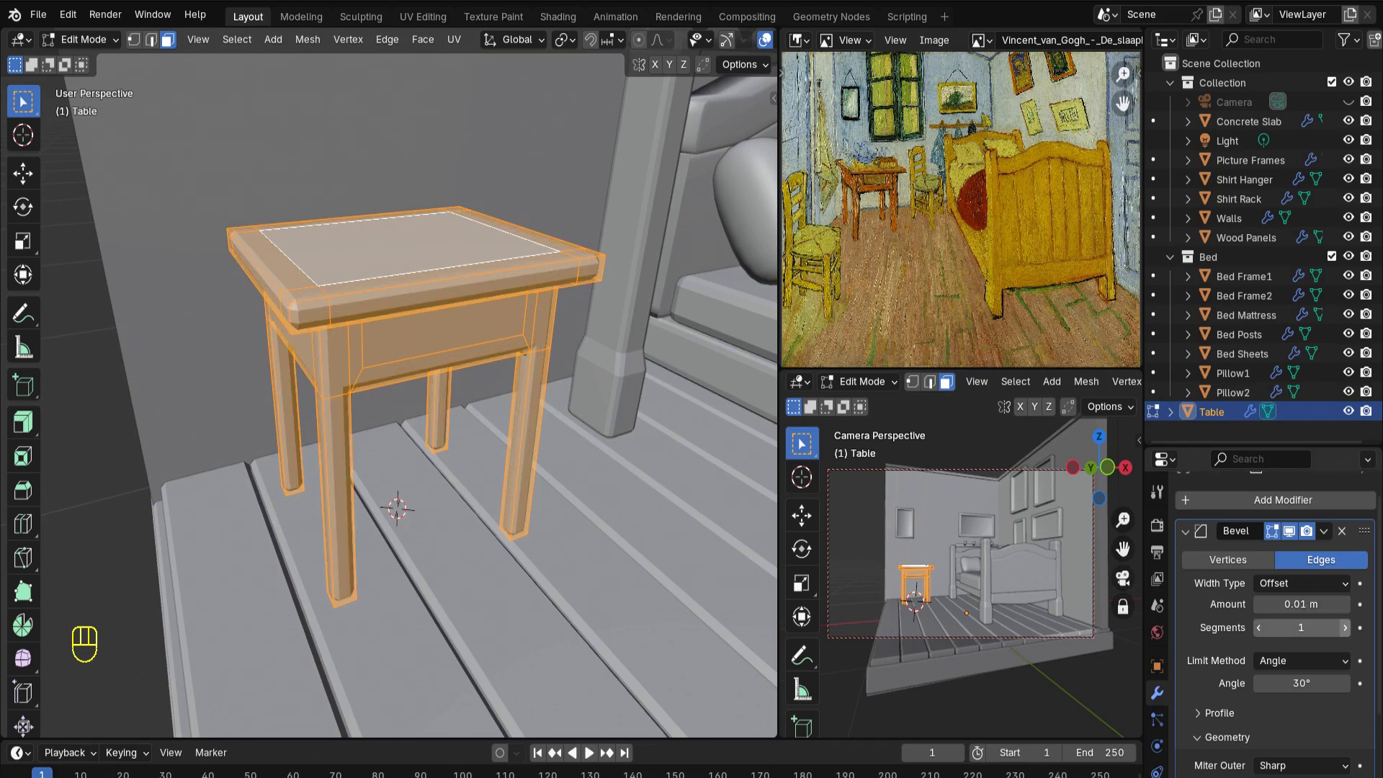
pyautogui.click(1342, 627)
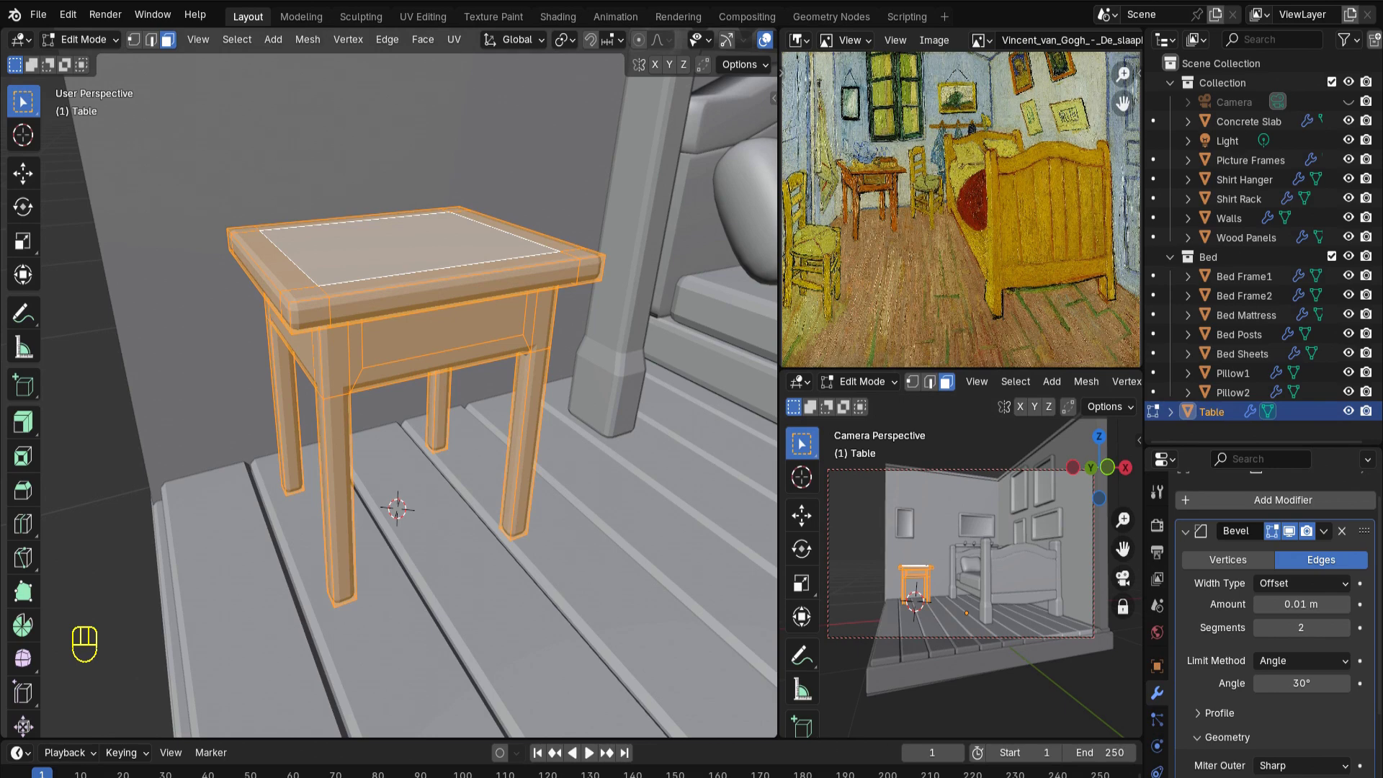
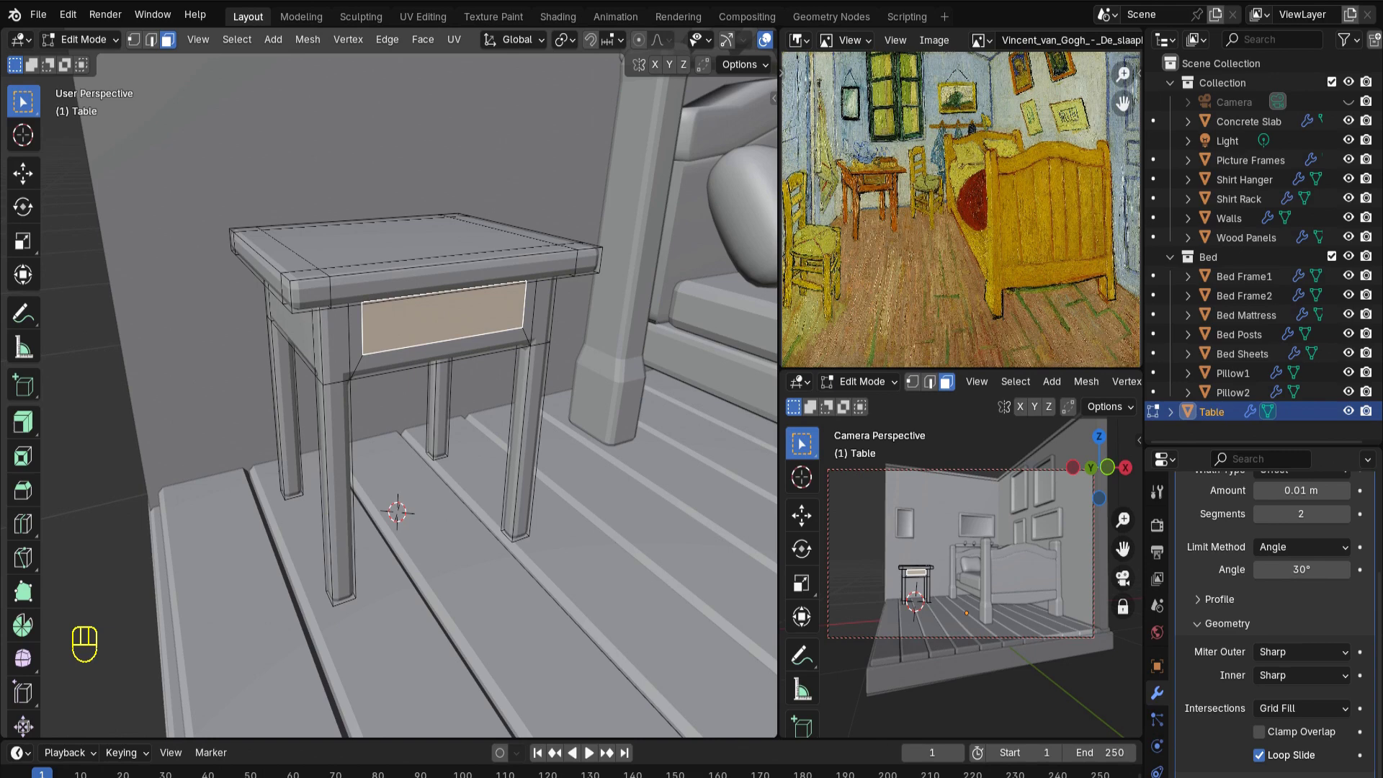
# Extrude the inset front face inward by about 0.09 m and extrude it back out about 0.12 m to form a drawer front
pyautogui.press('e')
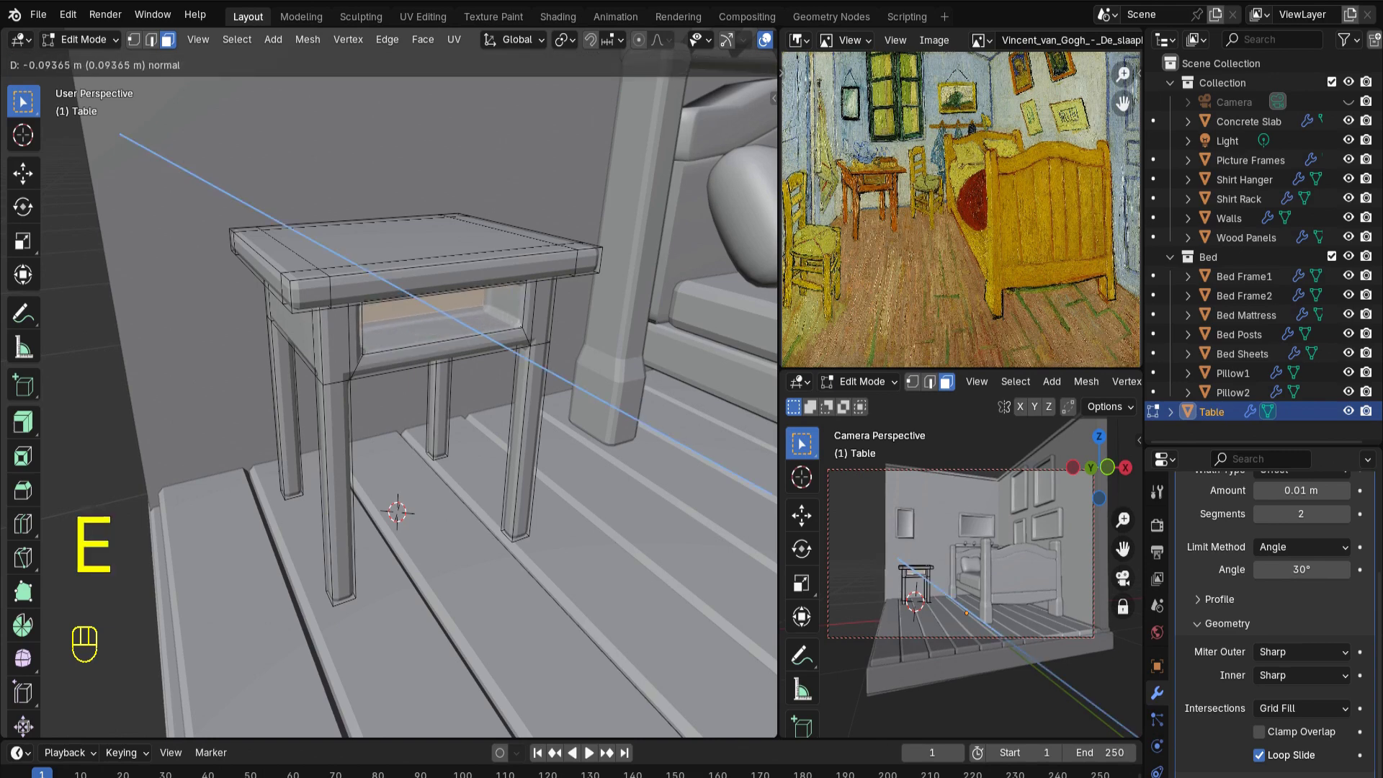
pyautogui.click(441, 309)
pyautogui.moveTo(441, 309); pyautogui.dragTo(346, 267, button='middle')
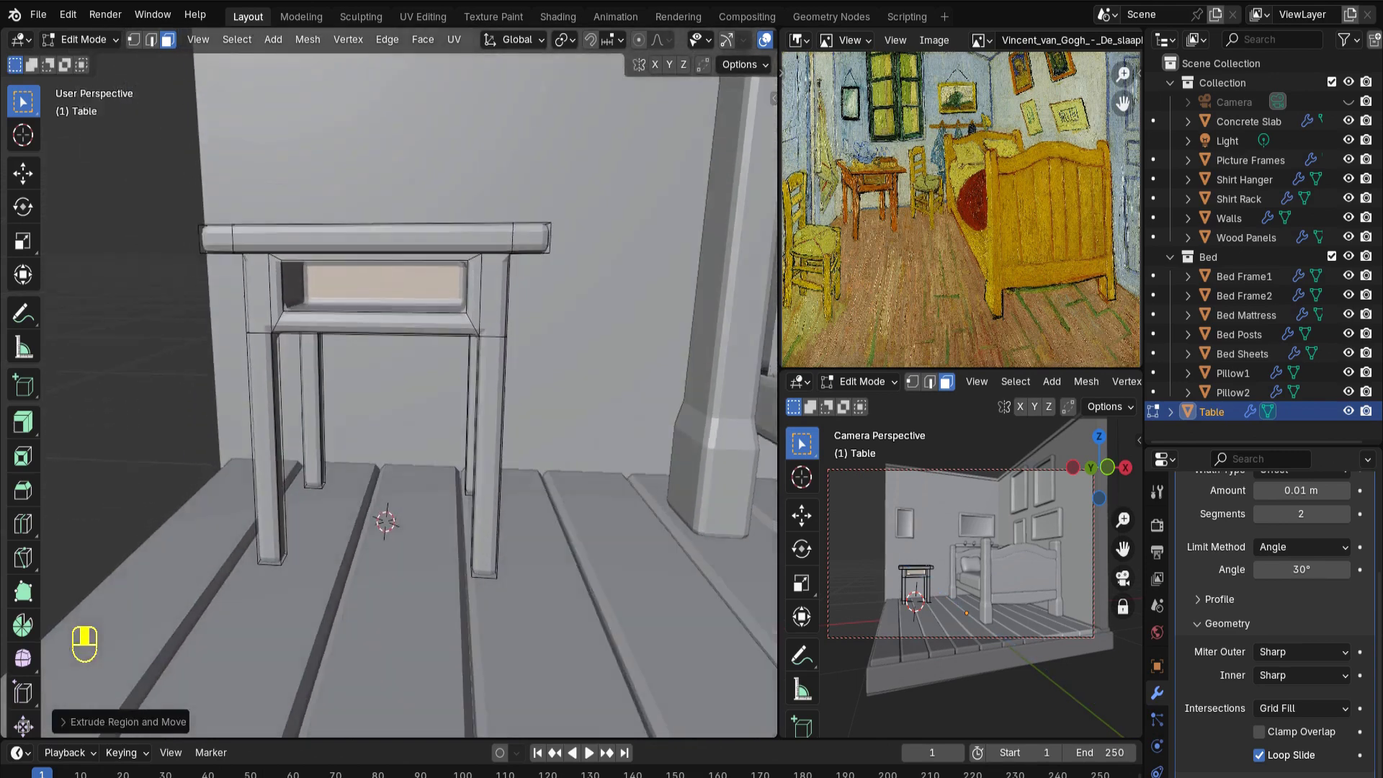
pyautogui.moveTo(460, 490); pyautogui.dragTo(504, 489, button='middle')
pyautogui.press('e')
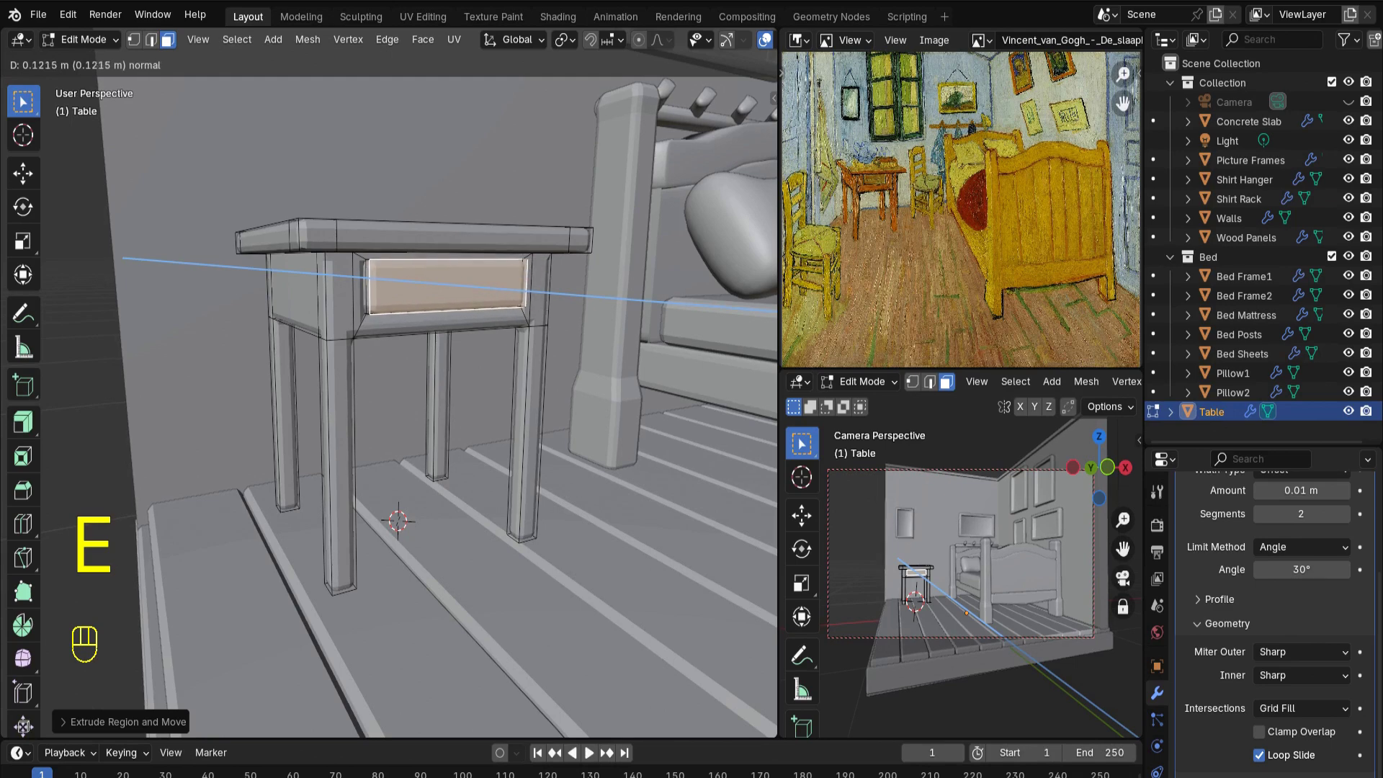
pyautogui.click(443, 286)
pyautogui.moveTo(443, 287); pyautogui.dragTo(403, 288, button='middle')
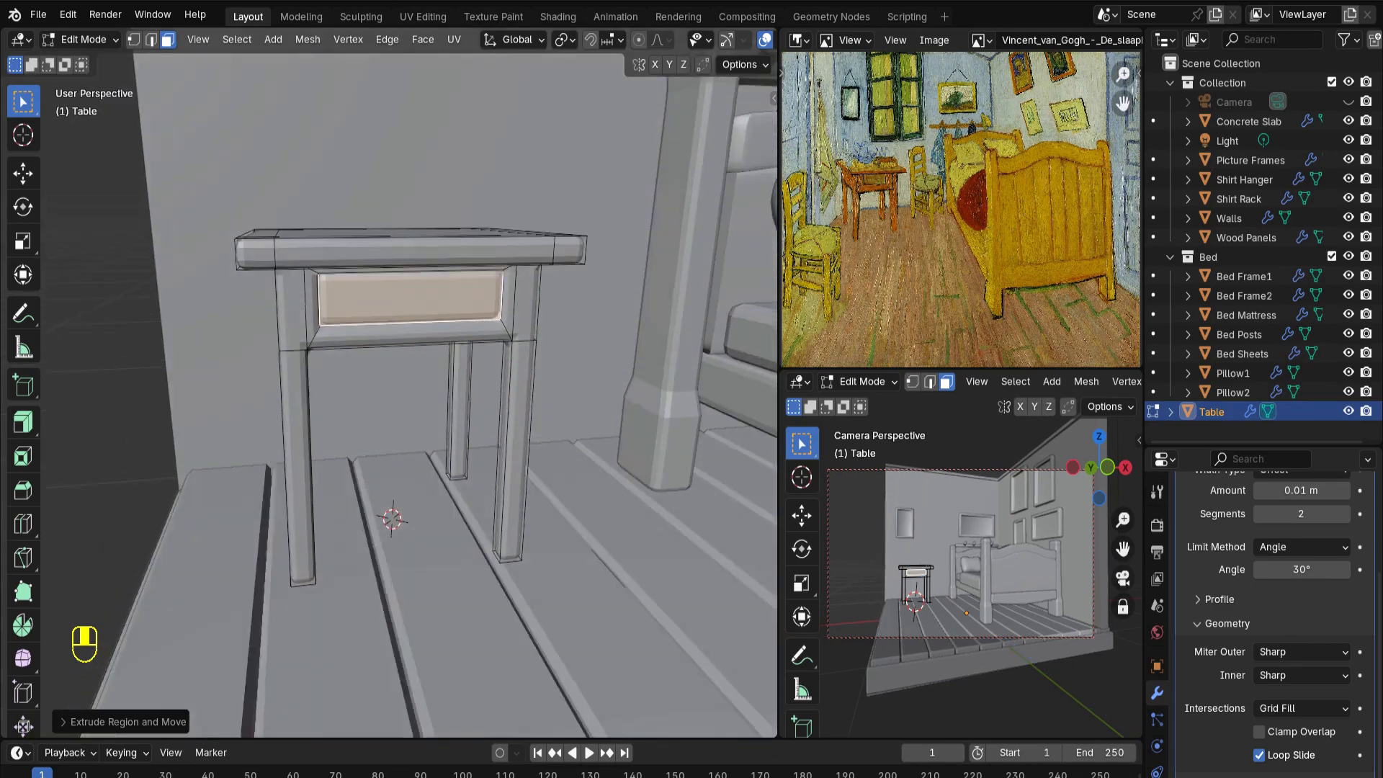
# Place the 3D cursor at the middle of the drawer front in front view and add a UV sphere there, scaled down to knob size
pyautogui.click(22, 134)
pyautogui.press('KP_1')
pyautogui.click(387, 296)
pyautogui.hotkey('shift', 'a')
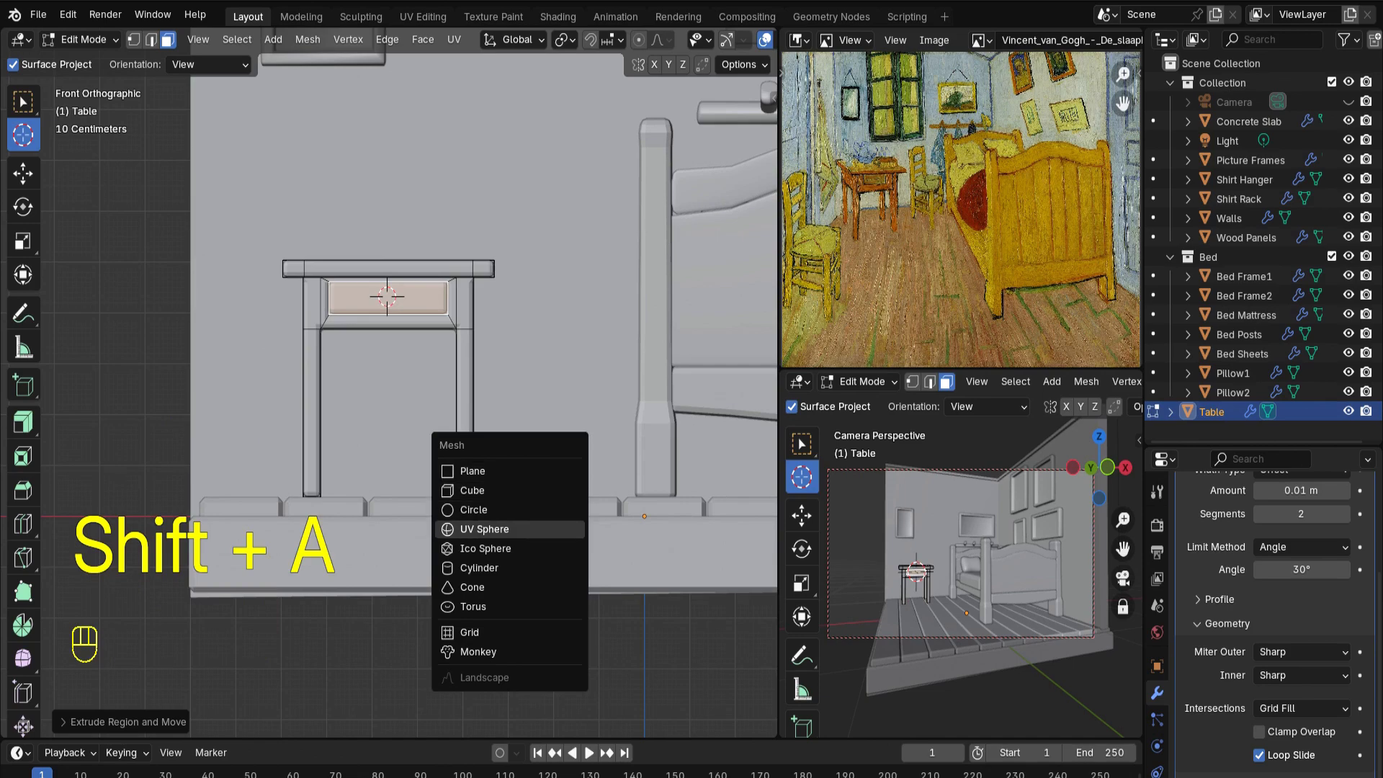
pyautogui.click(485, 529)
pyautogui.press('s')
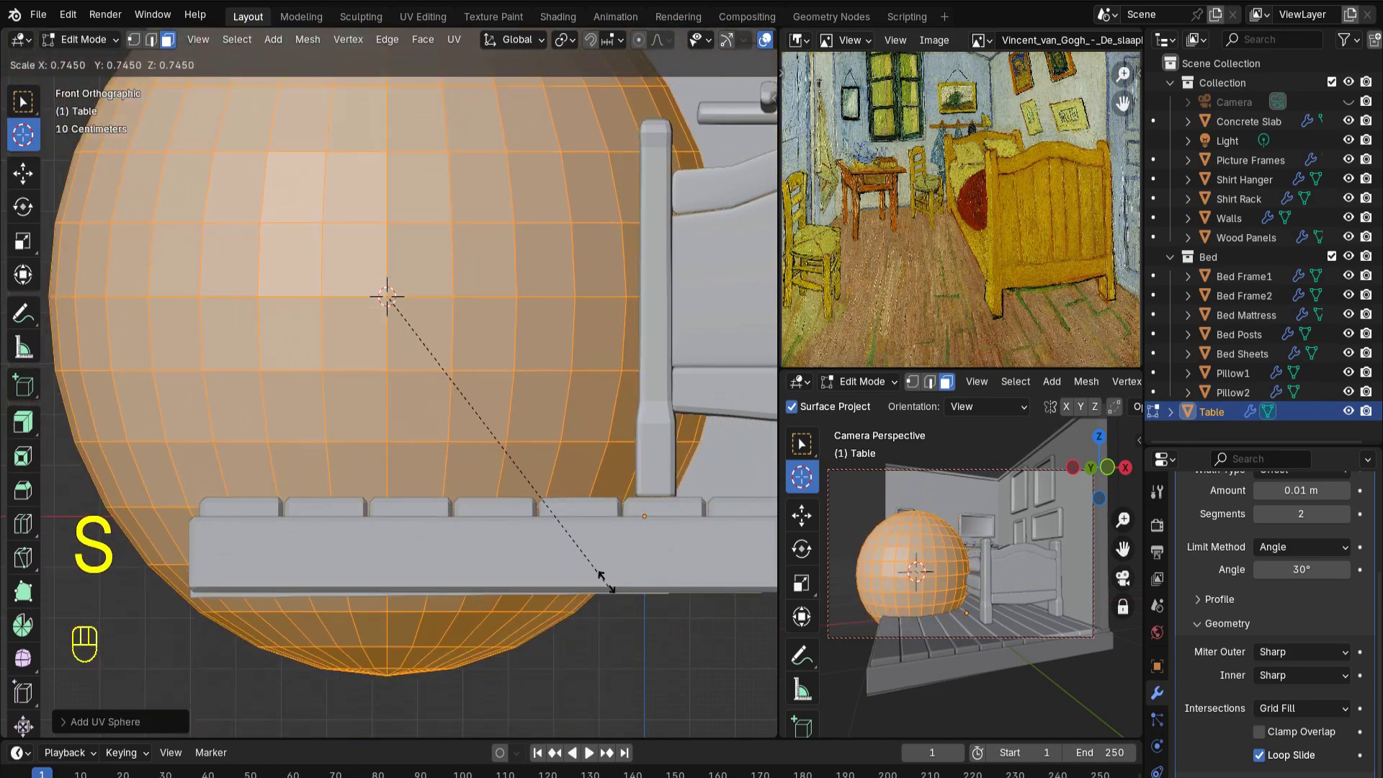
pyautogui.click(466, 347)
pyautogui.press('KP_Decimal')
pyautogui.scroll(-6, 388, 382)
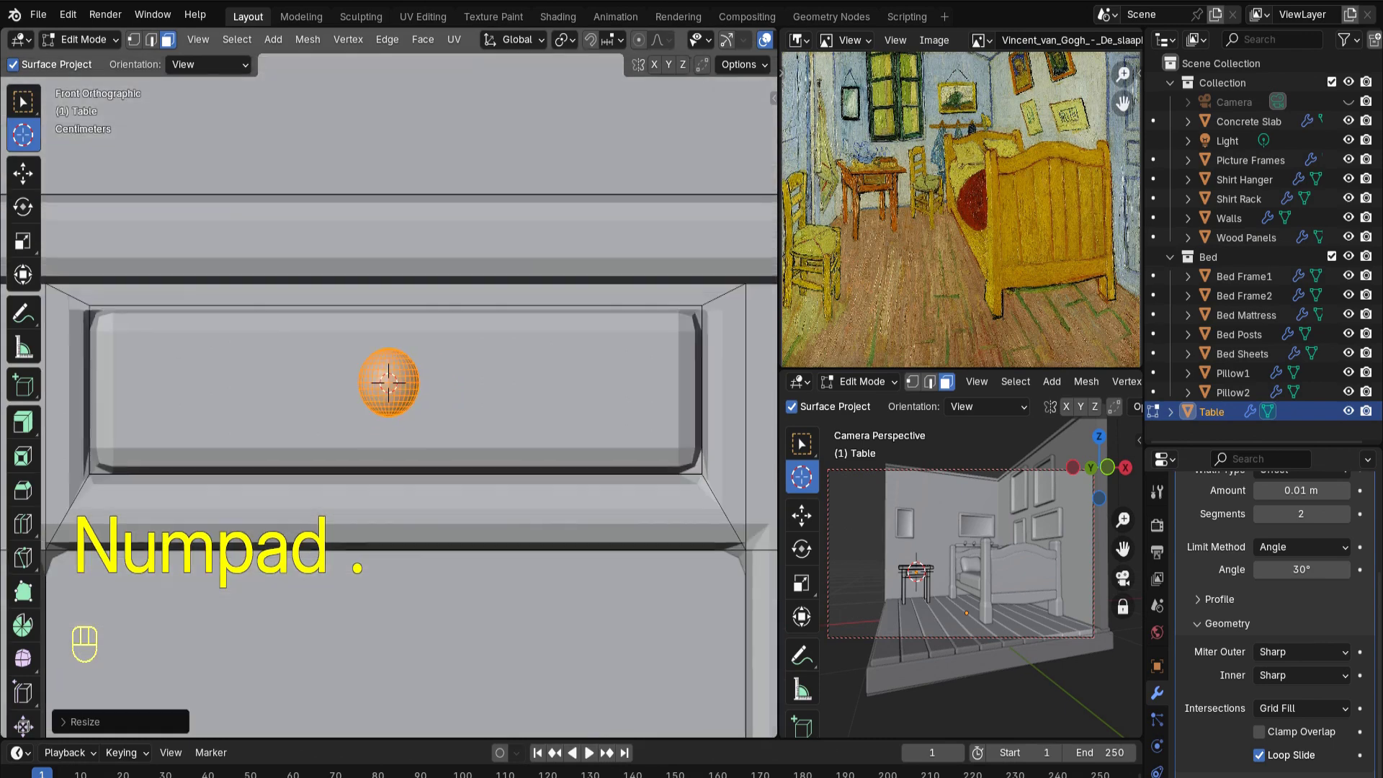
# Rotate the knob sphere 90 degrees about the X axis
pyautogui.write('rx')
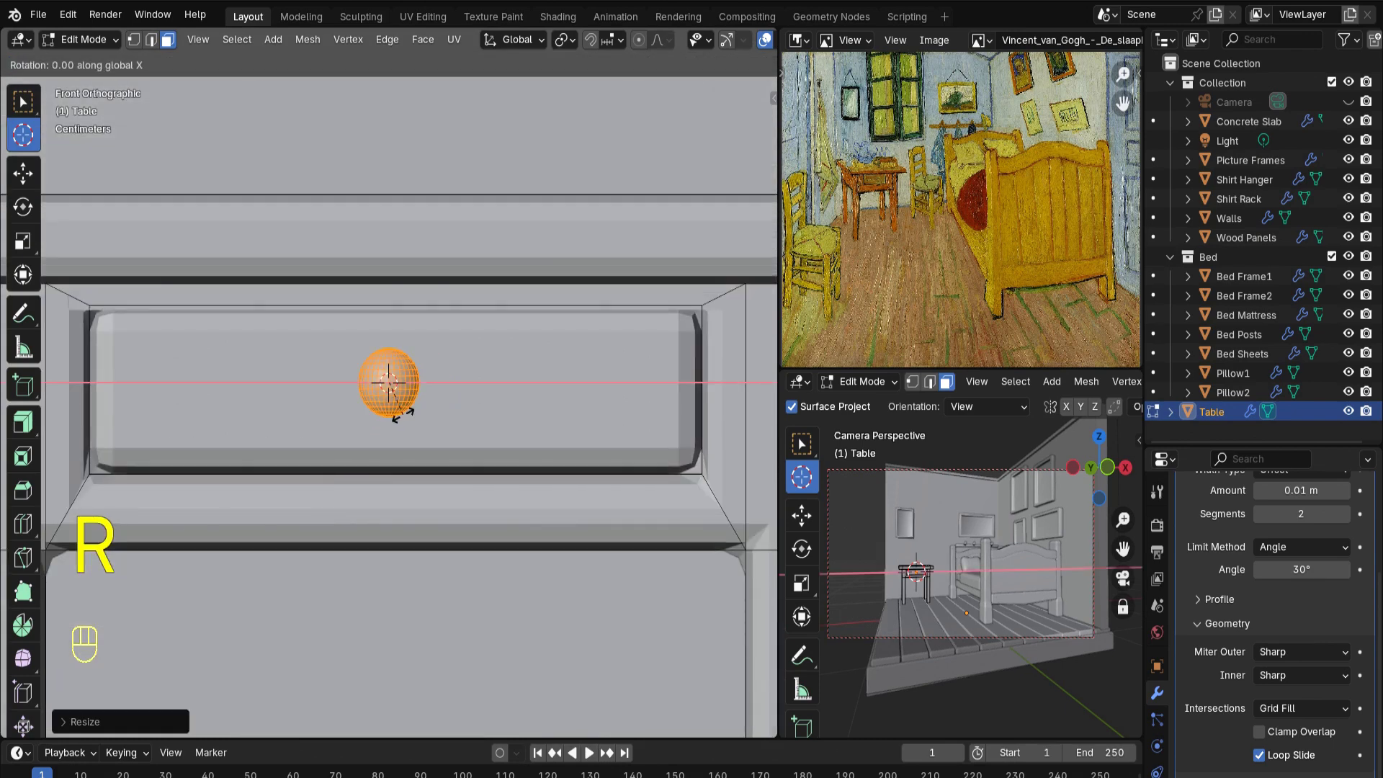
pyautogui.write('90')
pyautogui.press('Return')
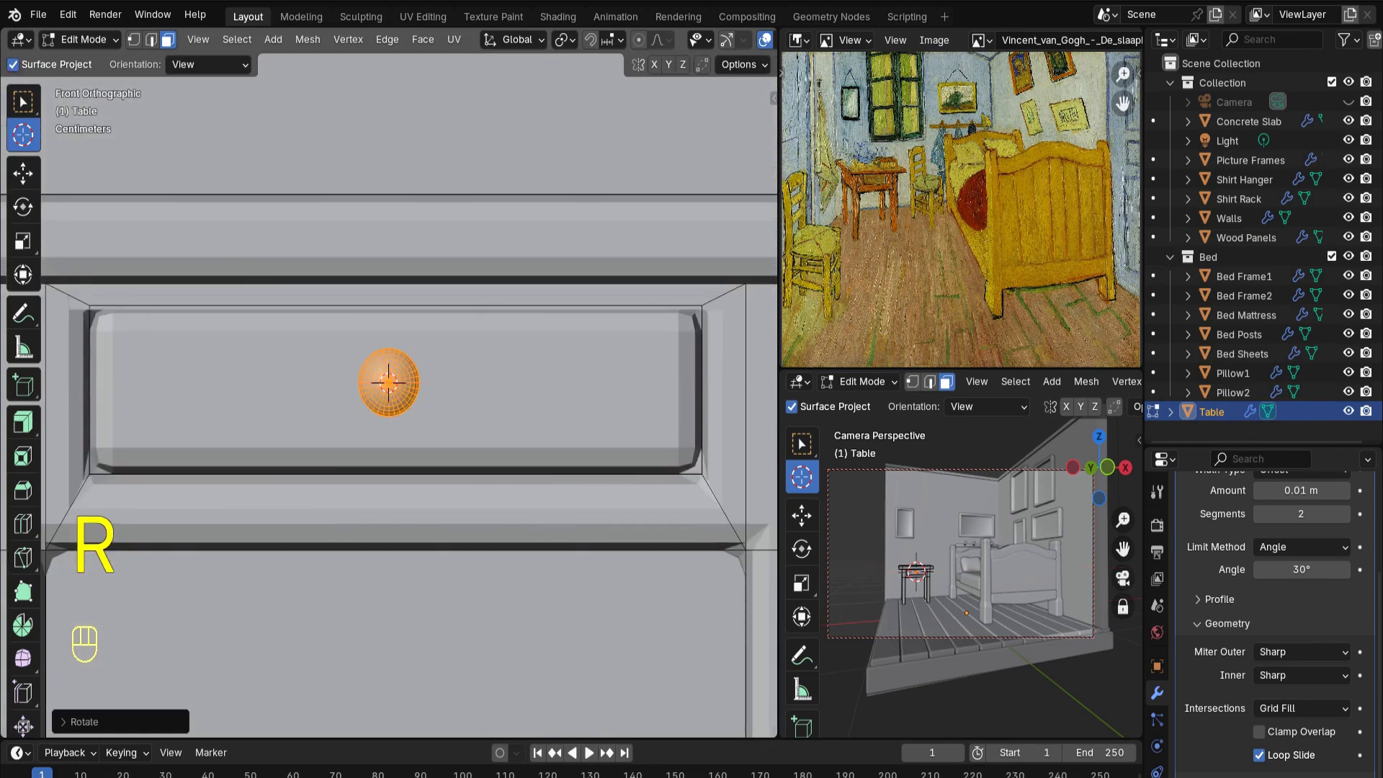
pyautogui.press('ctrl+KP_1')
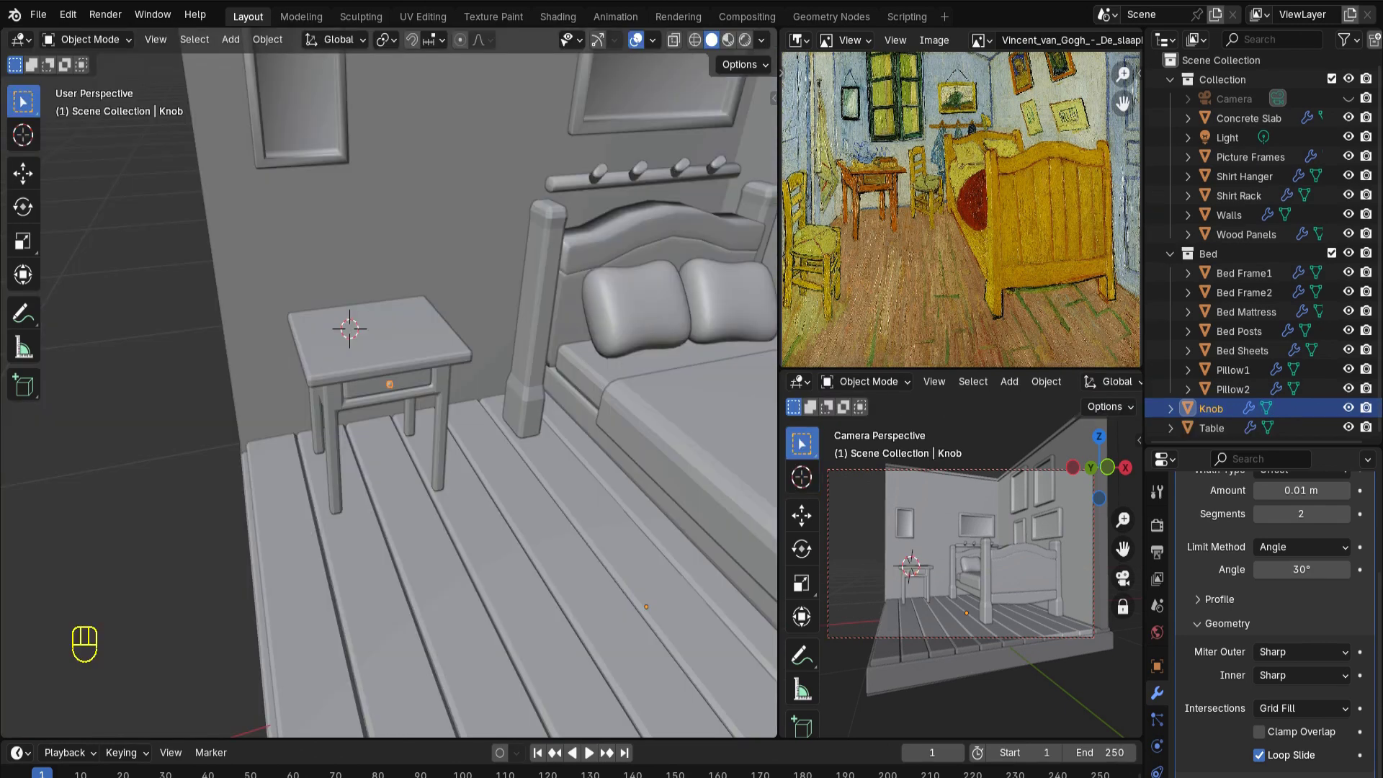
# Add a new plane on the tabletop at the 3D cursor and scale it down to a small piece
pyautogui.hotkey('shift', 'a')
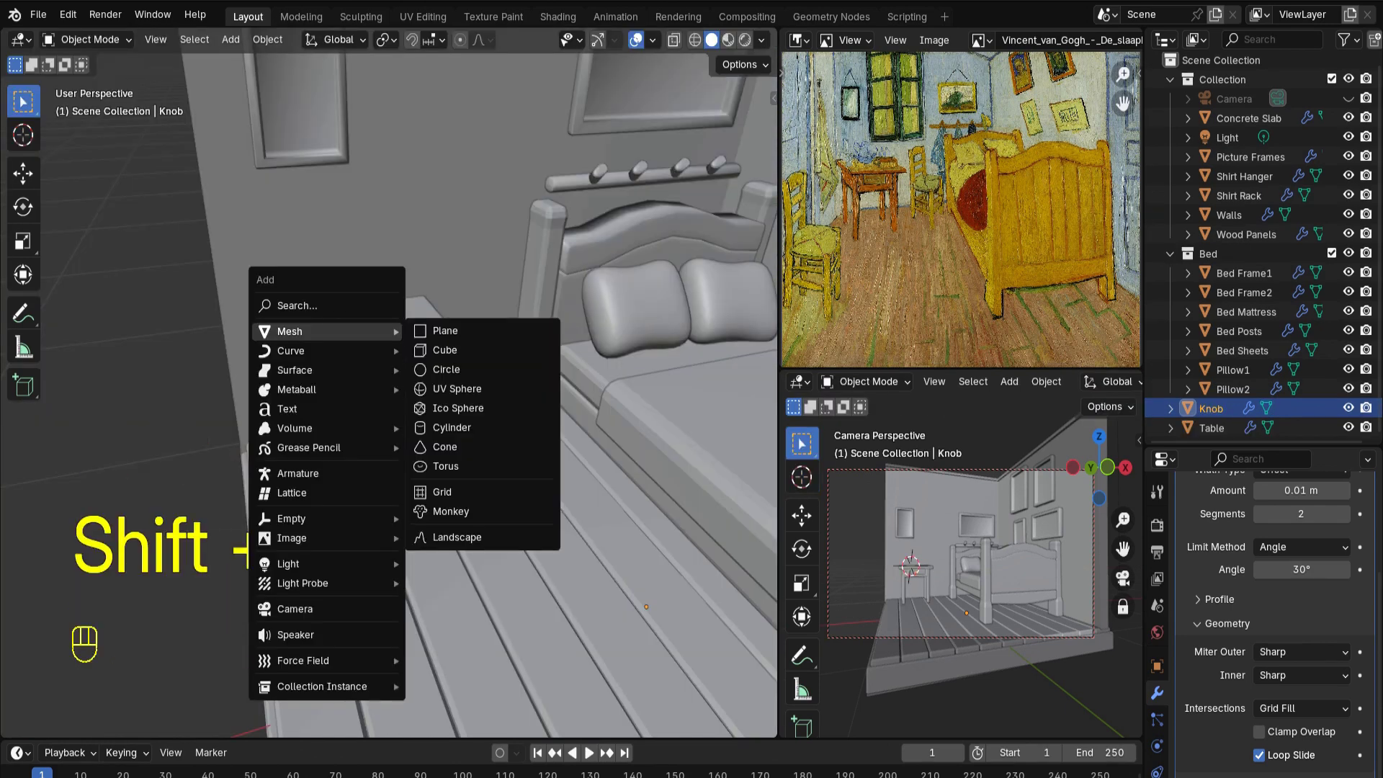
pyautogui.click(446, 330)
pyautogui.press('s')
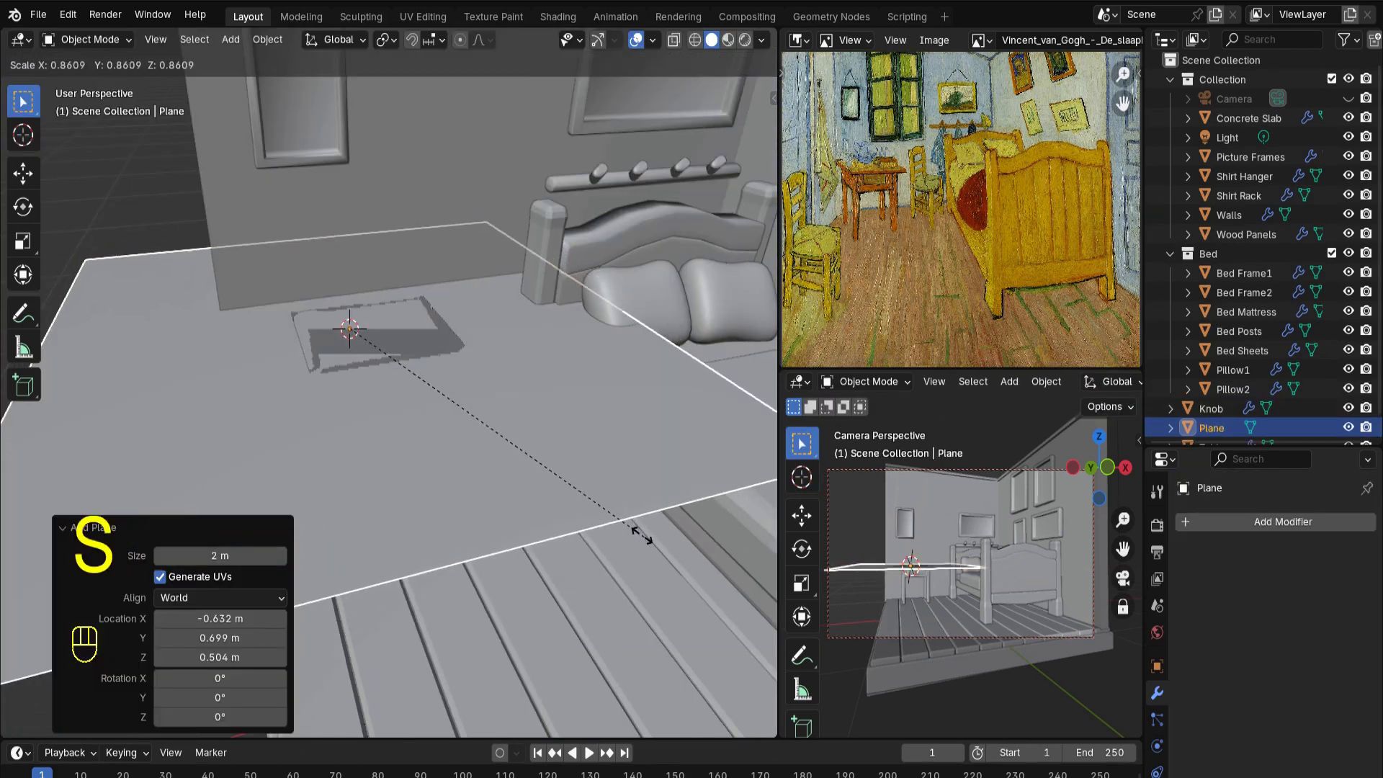
pyautogui.click(374, 341)
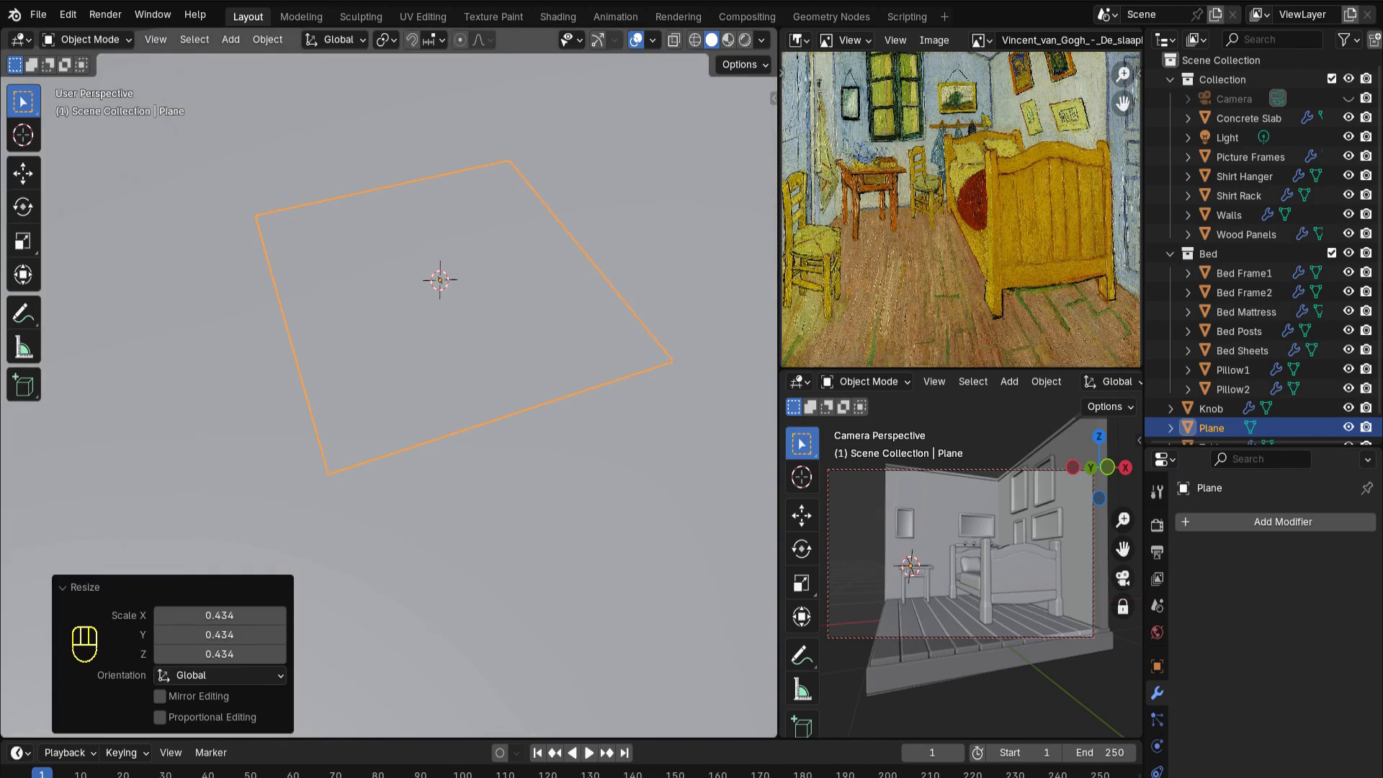
# Merge all the plane's vertices at center into a single vertex and move it by about 0.02 m
pyautogui.press('Tab')
pyautogui.press('1')
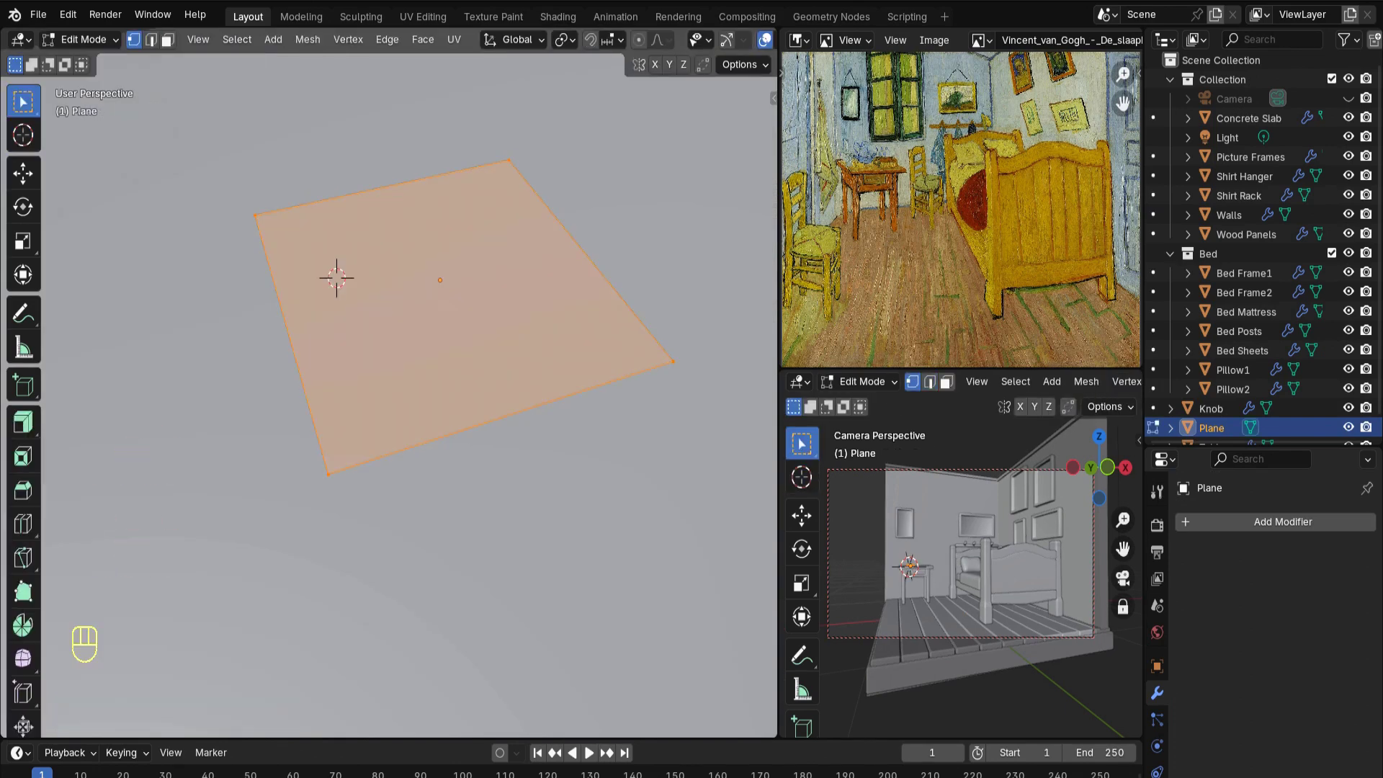
pyautogui.press('m')
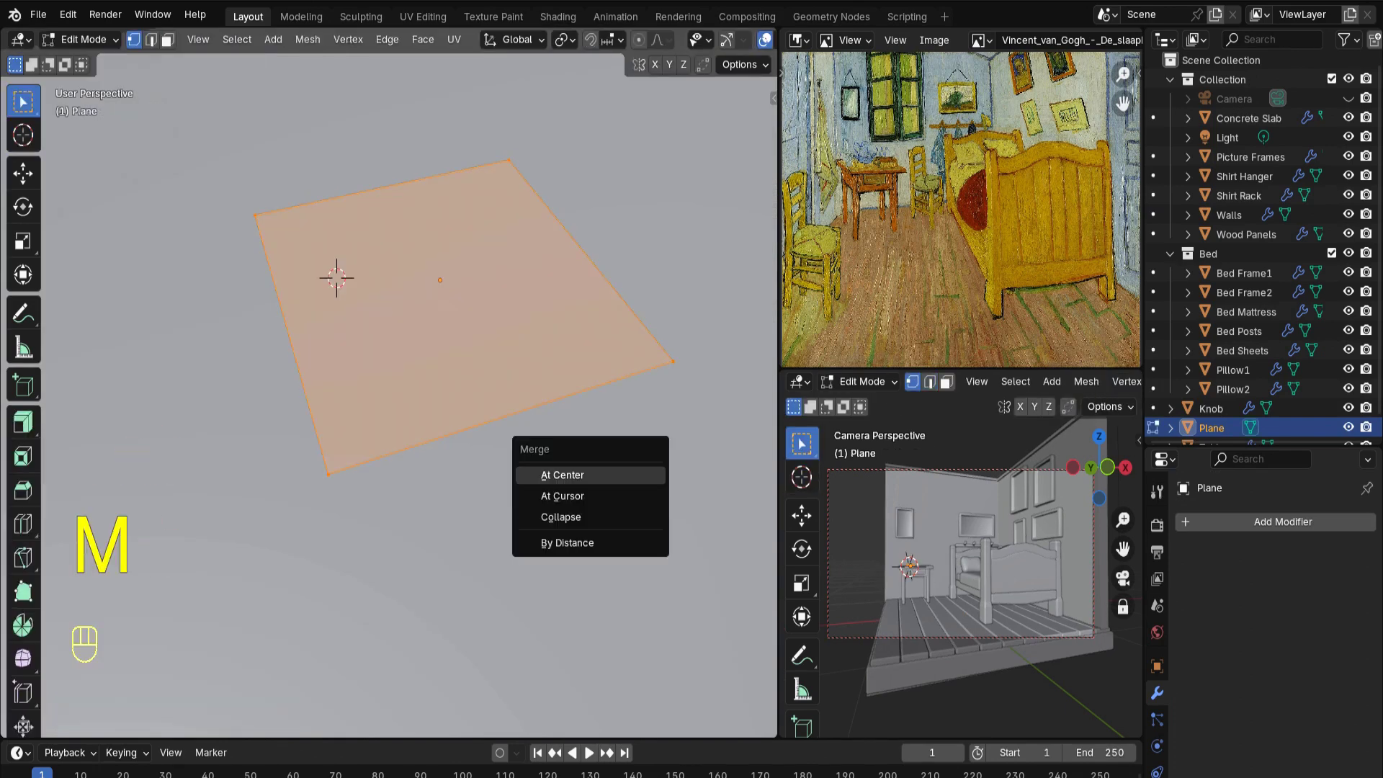
pyautogui.click(562, 475)
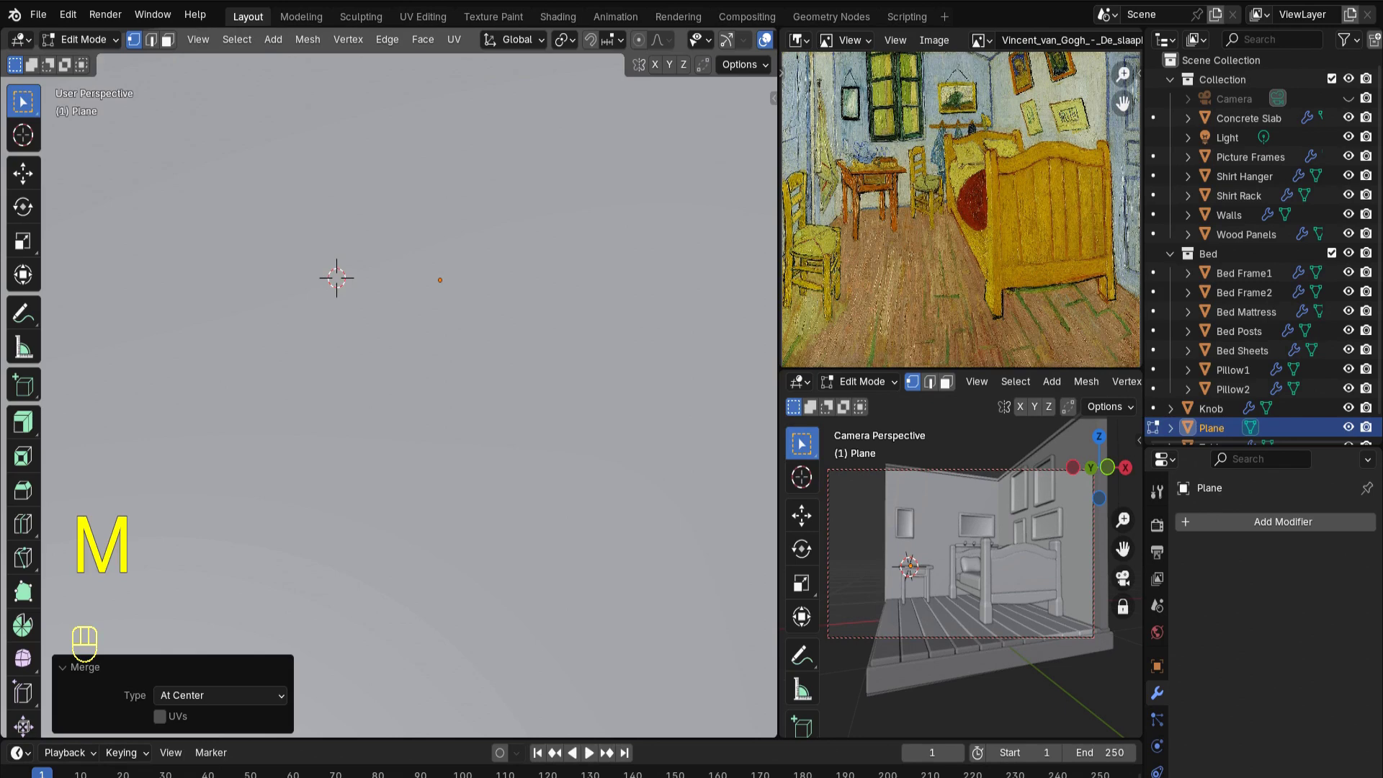
pyautogui.press('g')
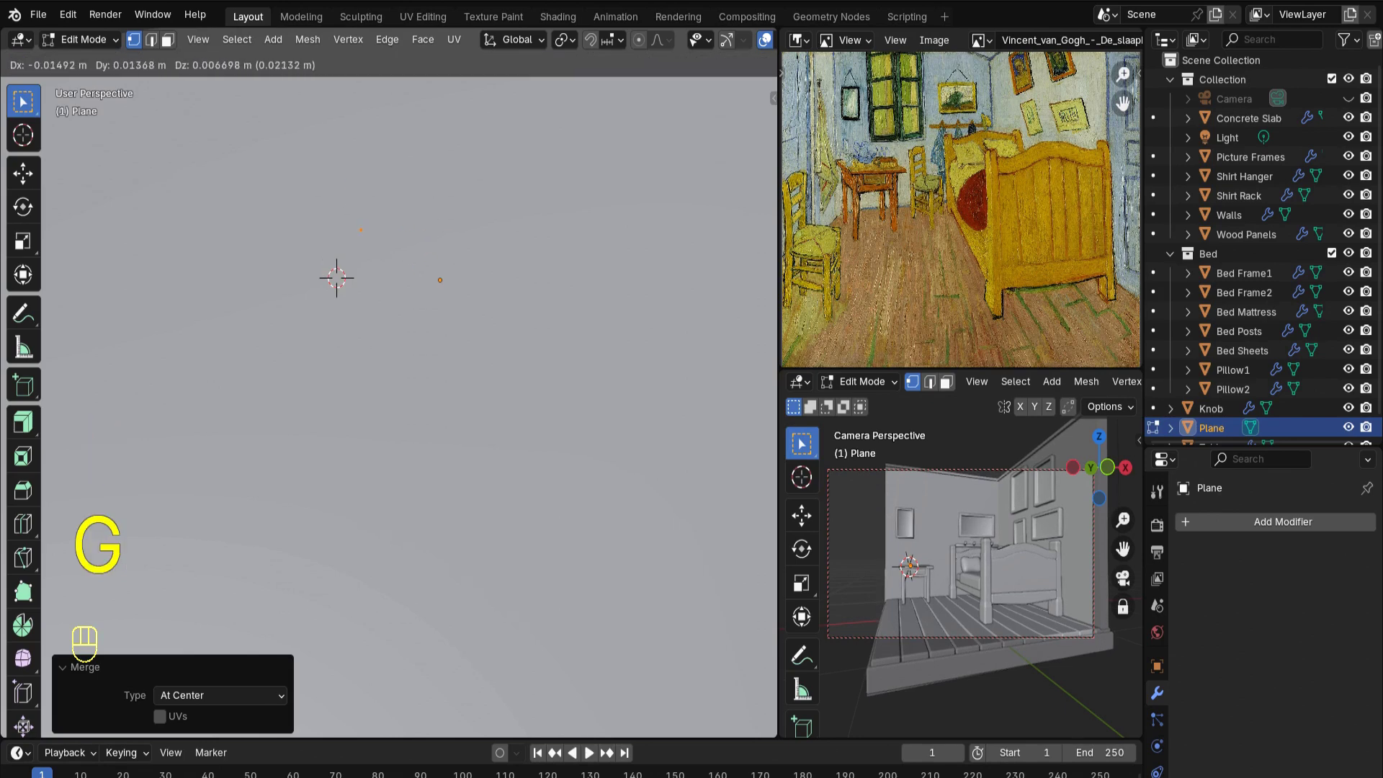
pyautogui.press('KP_1')
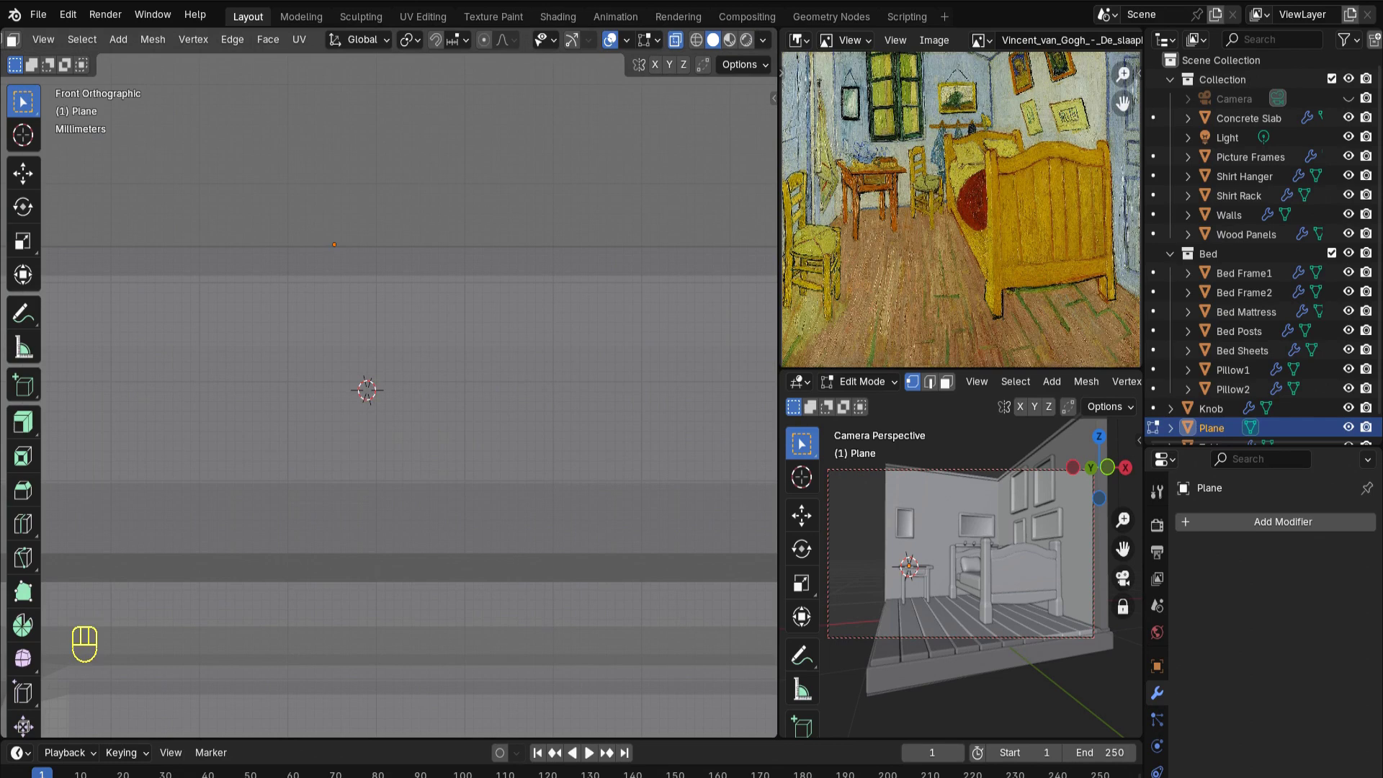
# Extrude the single vertex in front view into a bowl half-profile with a flat base and a side curving upward and outward
pyautogui.press('e')
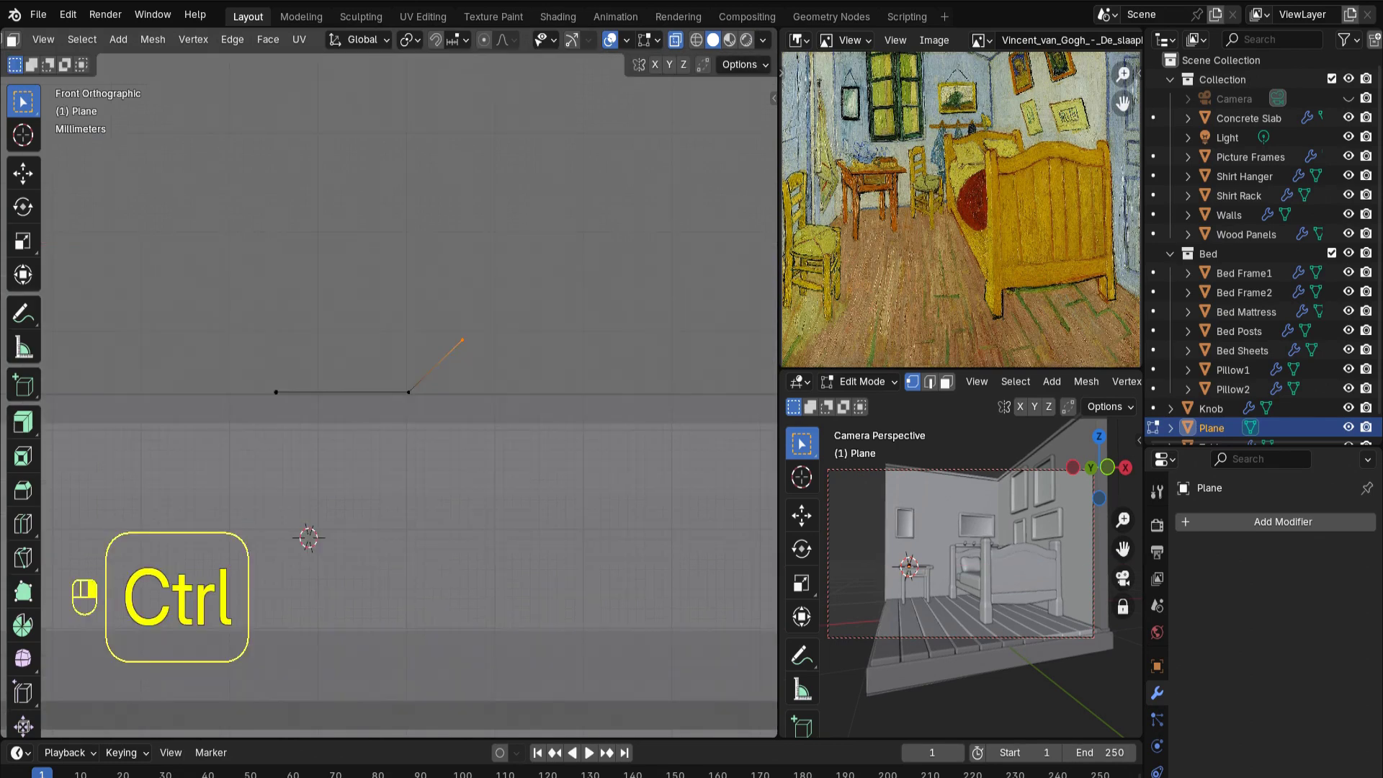
pyautogui.keyDown('ctrl'); pyautogui.rightClick(503, 273); pyautogui.keyUp('ctrl')
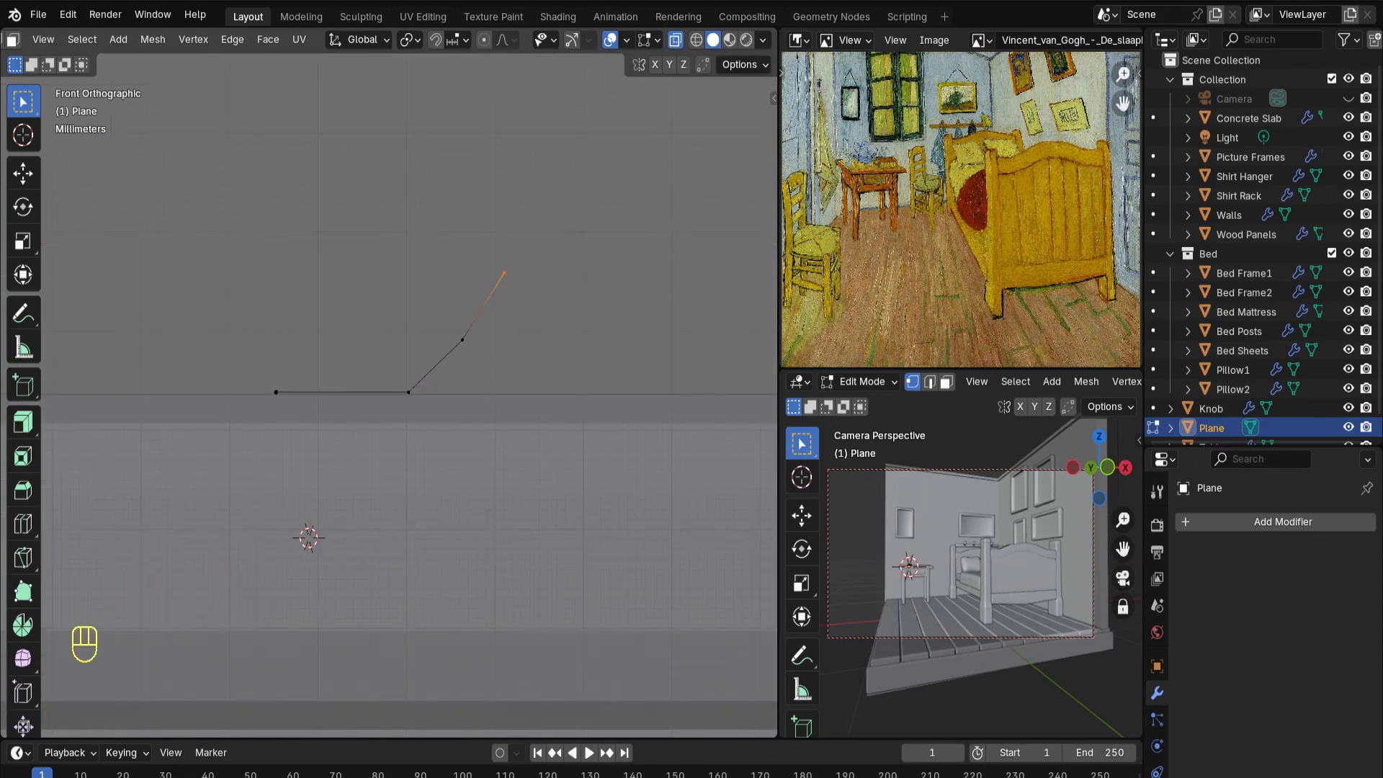
pyautogui.keyDown('shift'); pyautogui.moveTo(503, 272); pyautogui.dragTo(471, 383, button='middle'); pyautogui.keyUp('shift')
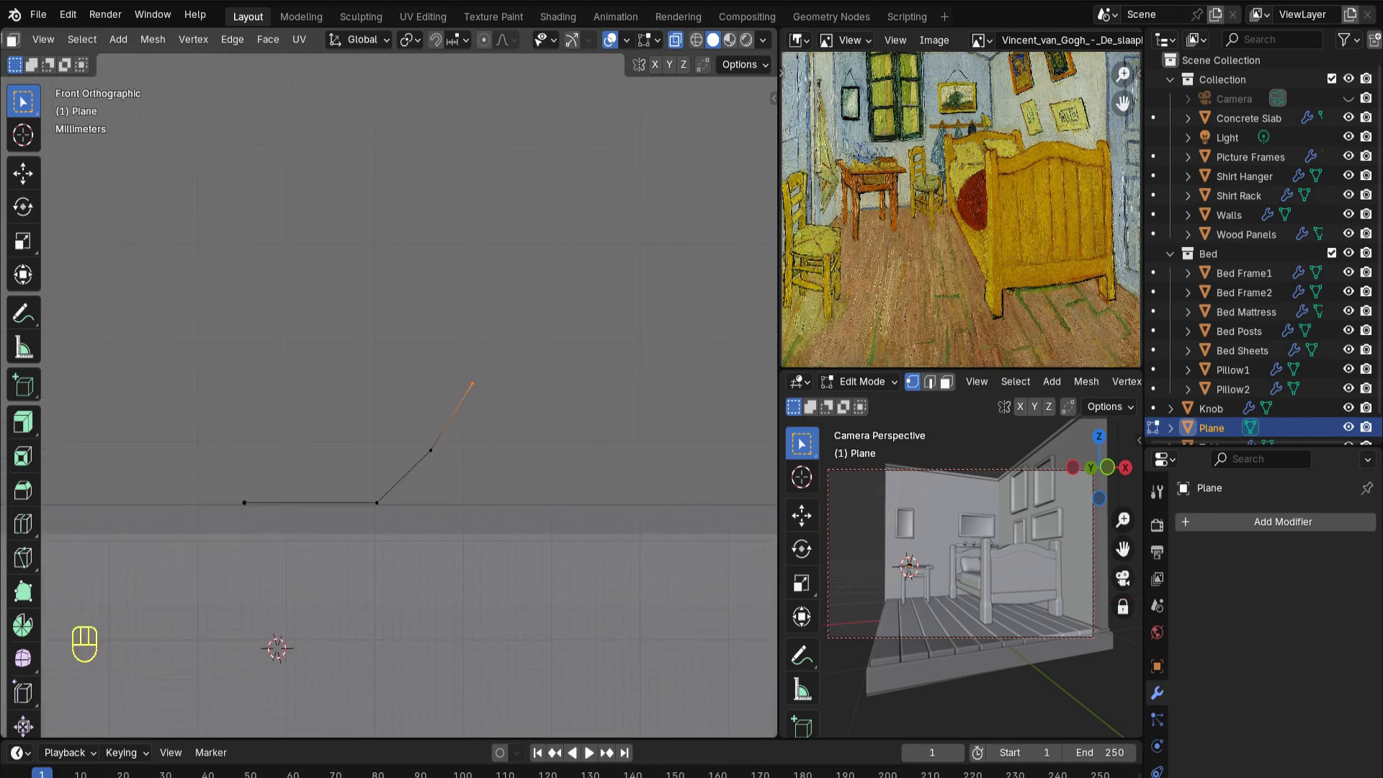
pyautogui.scroll(-2, 389, 383)
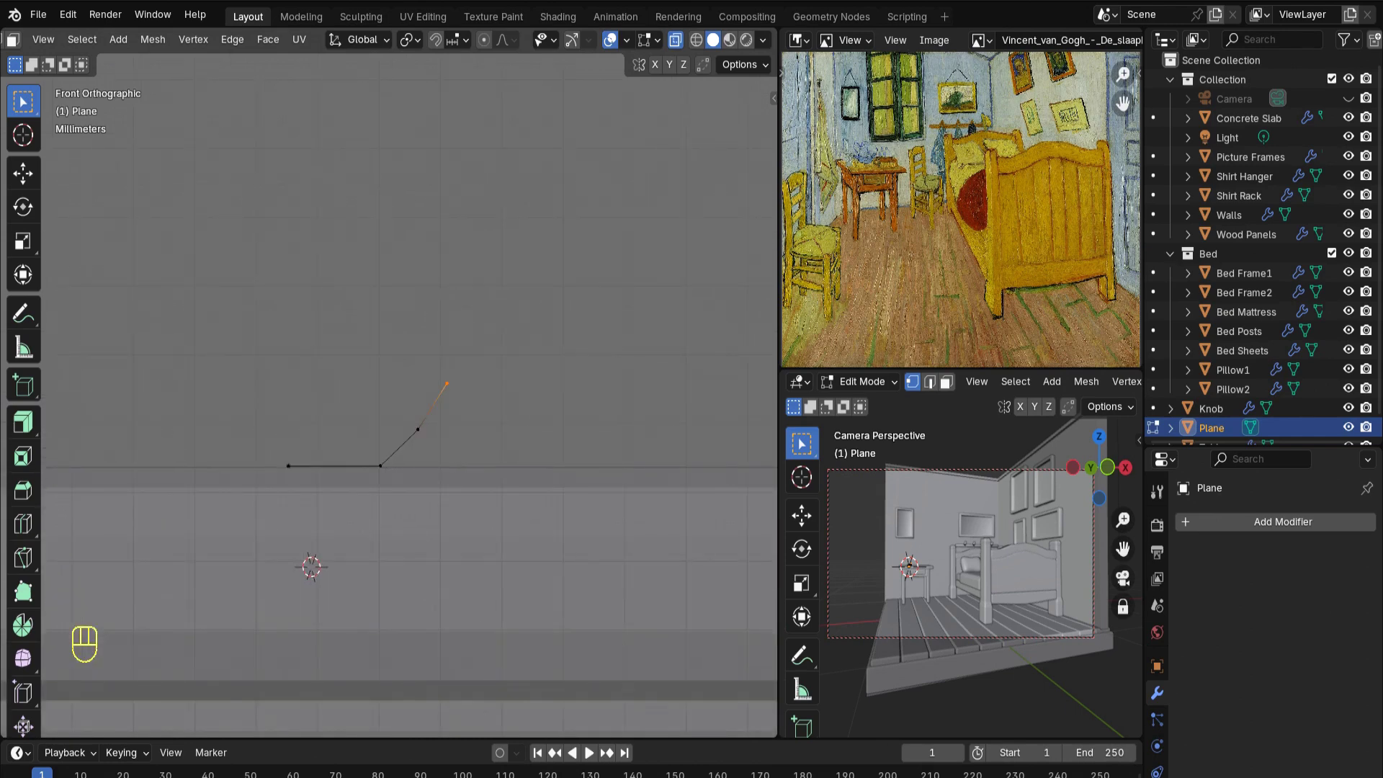
pyautogui.keyDown('ctrl'); pyautogui.rightClick(471, 303); pyautogui.keyUp('ctrl')
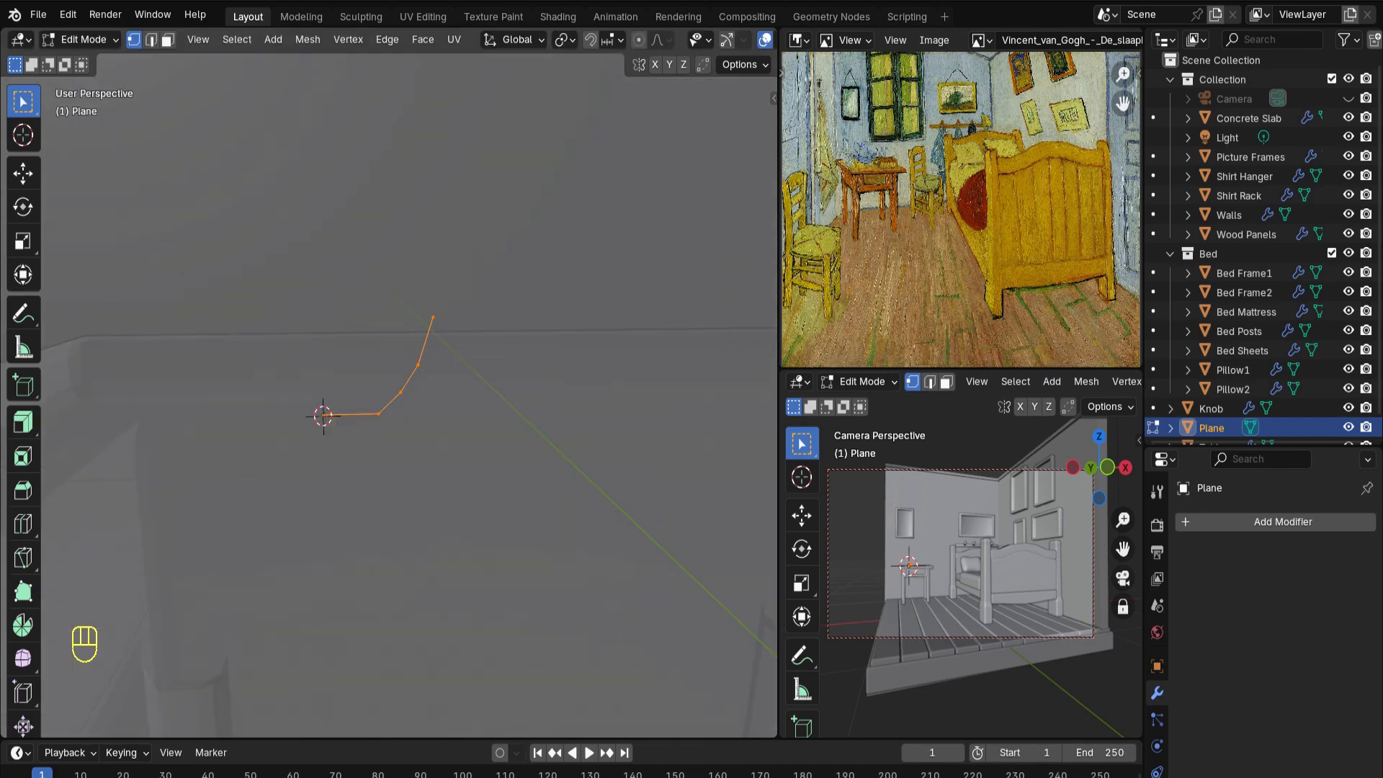
# Add a Screw modifier to the profile to revolve it 360° around the Z axis into a bowl
pyautogui.moveTo(432, 375)
pyautogui.mouseDown(button='middle')
pyautogui.moveTo(428, 360)
pyautogui.moveTo(389, 378)
pyautogui.moveTo(428, 371)
pyautogui.mouseUp(button='middle')
pyautogui.click(1239, 521)
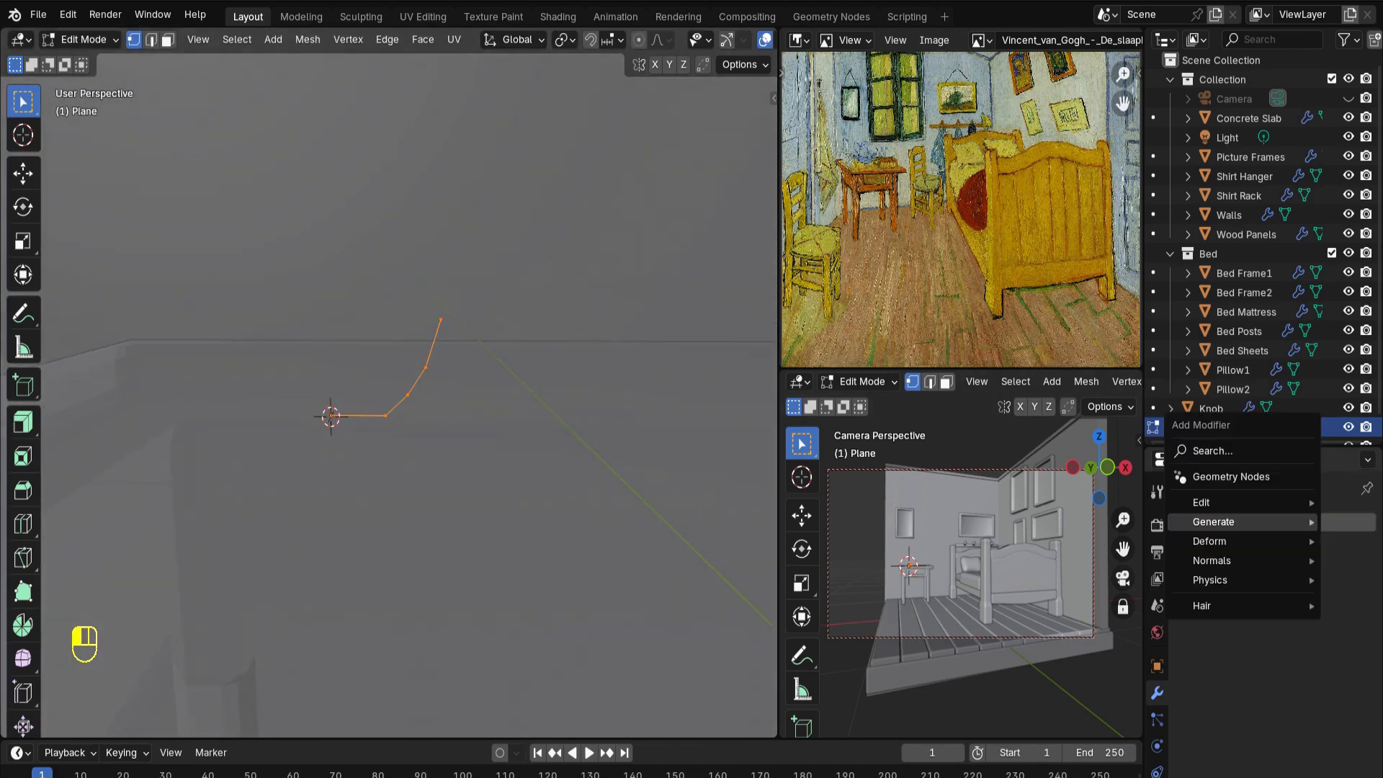
pyautogui.moveTo(1239, 522)
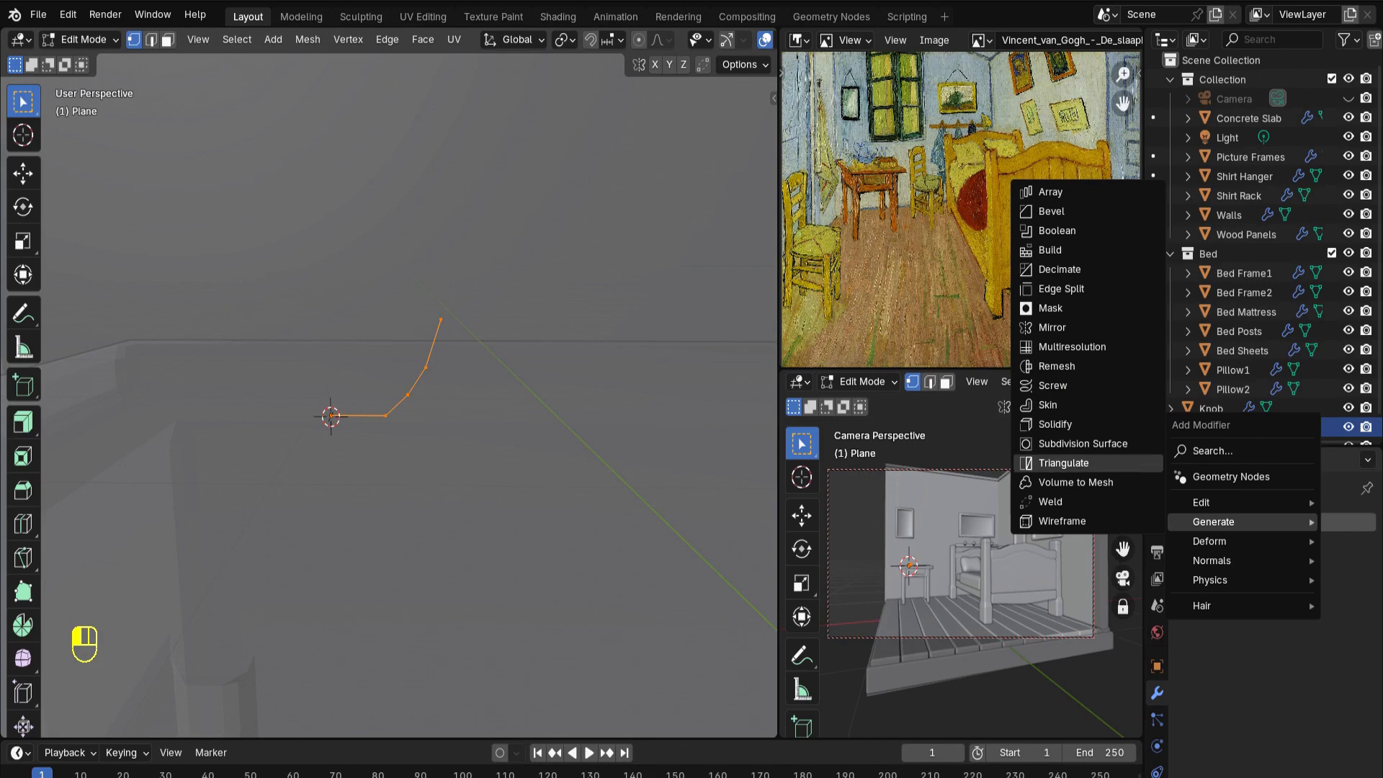
pyautogui.click(1053, 385)
pyautogui.moveTo(432, 374)
pyautogui.mouseDown(button='middle')
pyautogui.moveTo(407, 411)
pyautogui.moveTo(411, 364)
pyautogui.moveTo(432, 364)
pyautogui.mouseUp(button='middle')
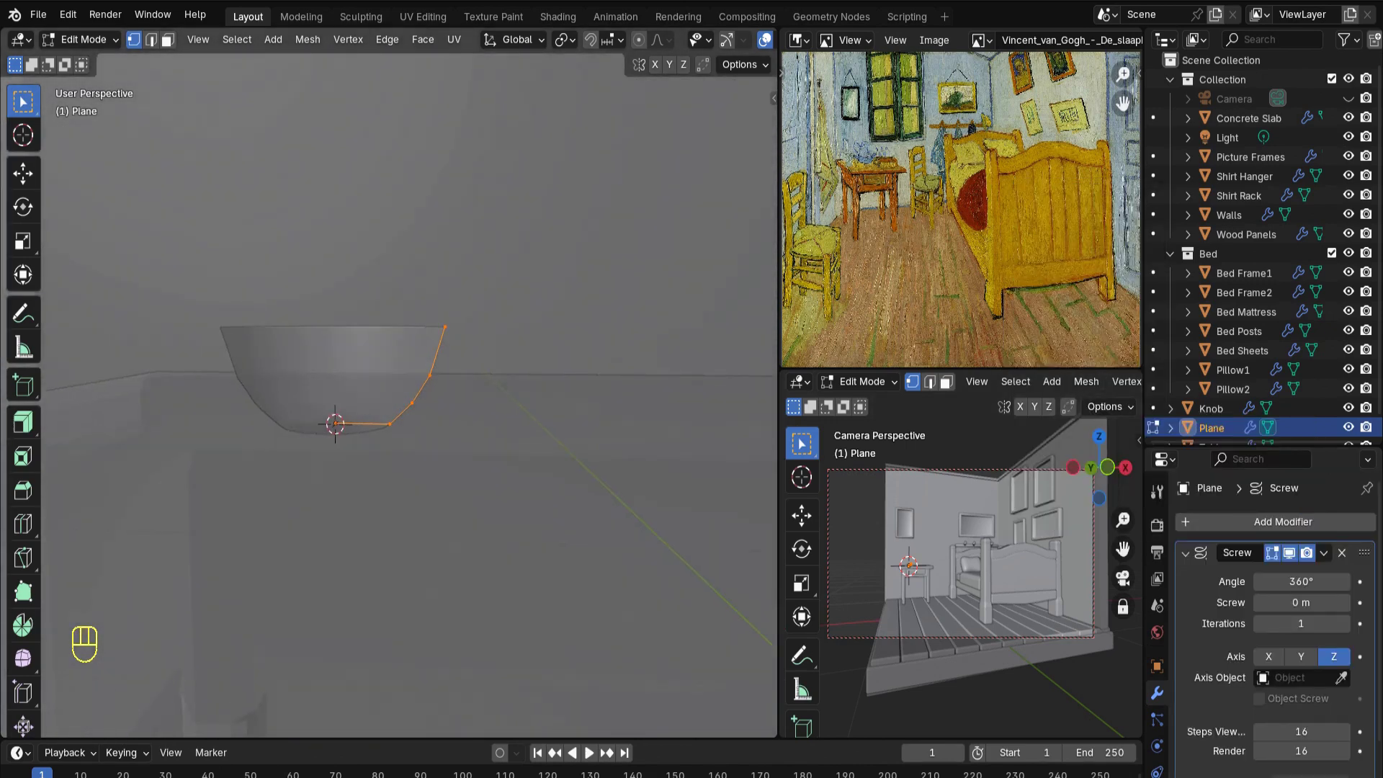
# Turn off X-ray and give the bowl a Solidify modifier with a thickness of -0.1 m
pyautogui.scroll(-4, 674, 40)
pyautogui.click(675, 40)
pyautogui.moveTo(433, 302); pyautogui.dragTo(432, 439, button='middle')
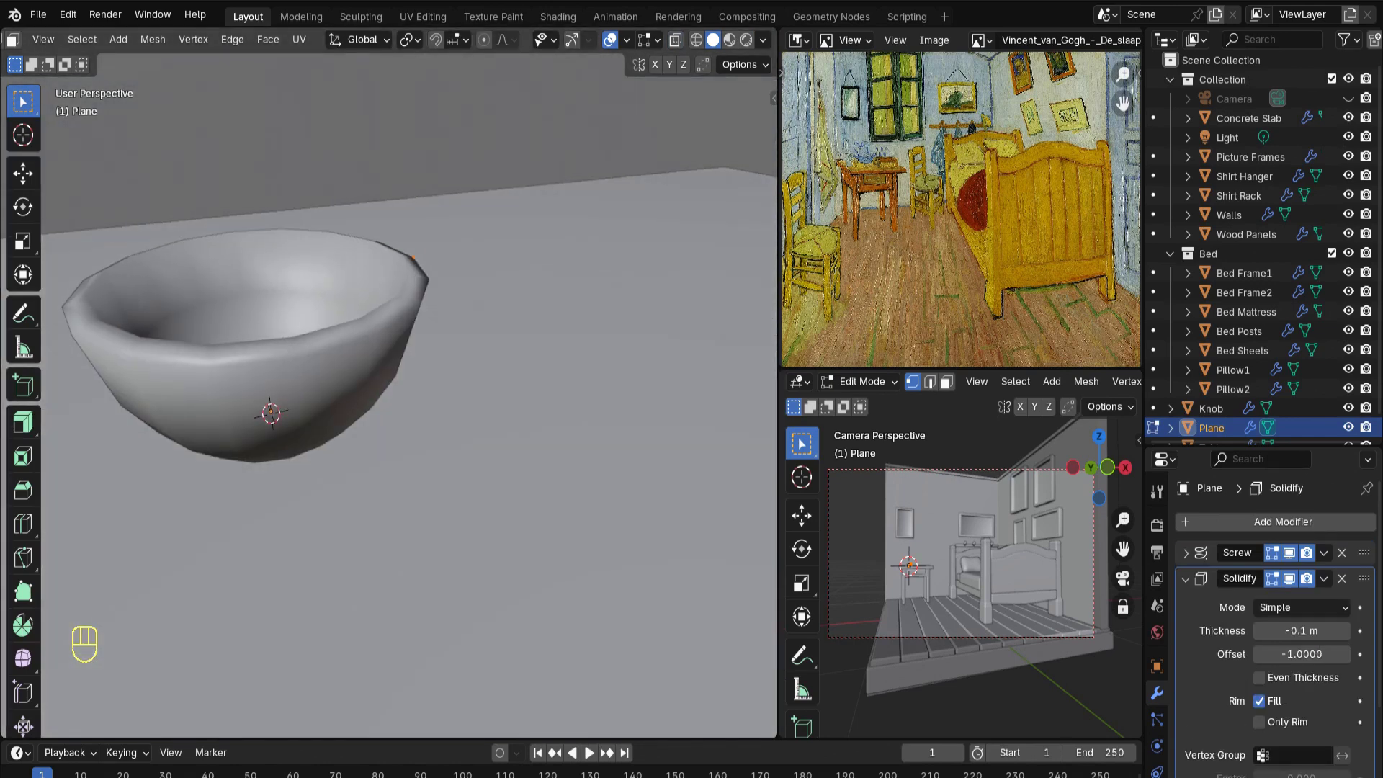
pyautogui.click(1185, 578)
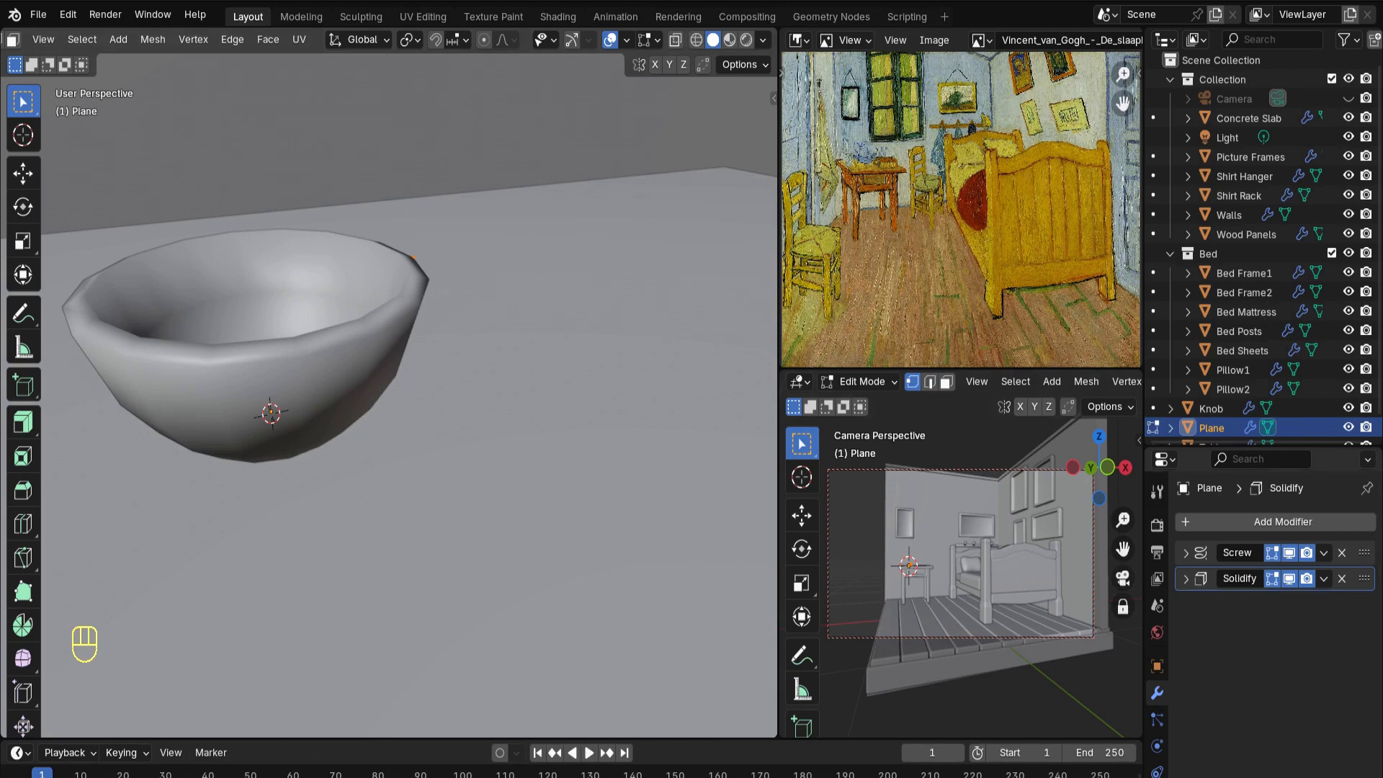
# Add a Subdivision Surface modifier to the bowl with viewport levels set to 2
pyautogui.click(1282, 521)
pyautogui.click(1144, 520)
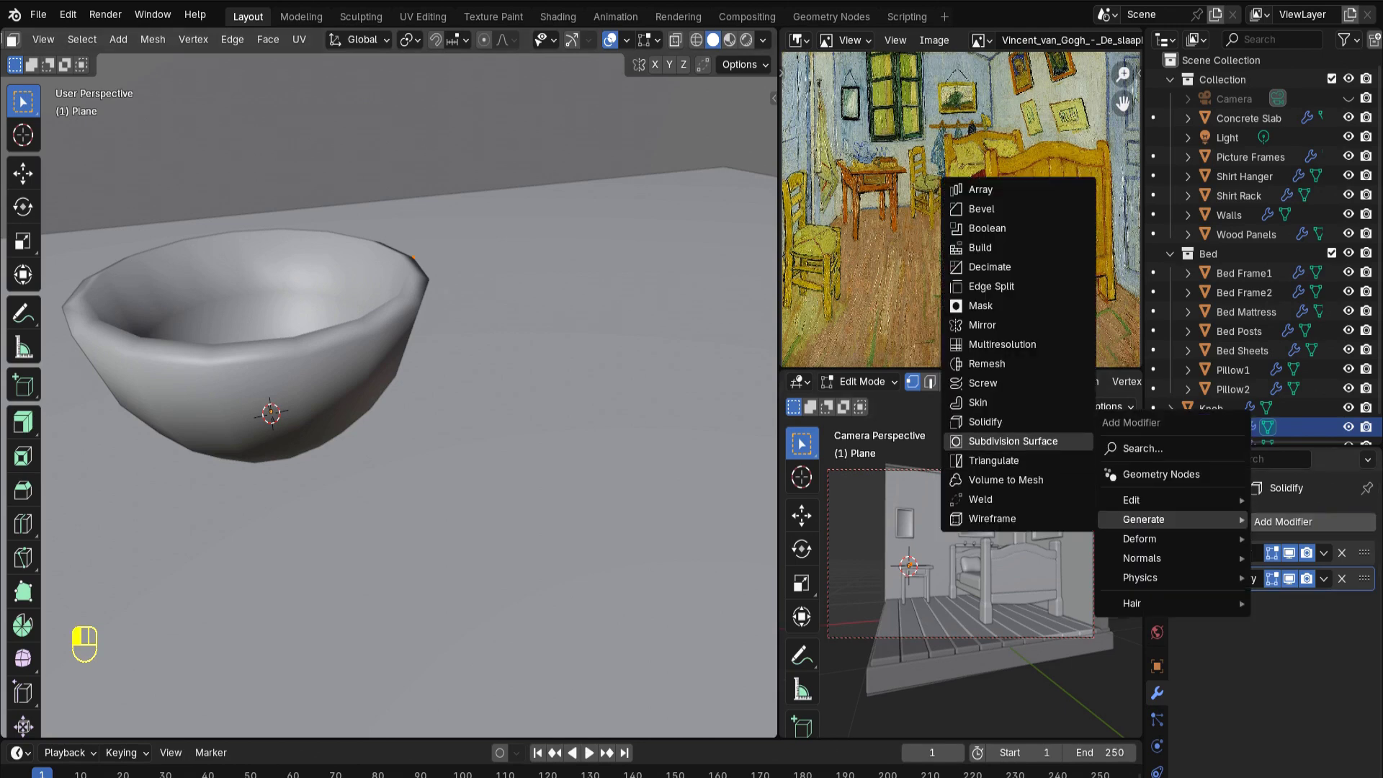
pyautogui.click(1013, 441)
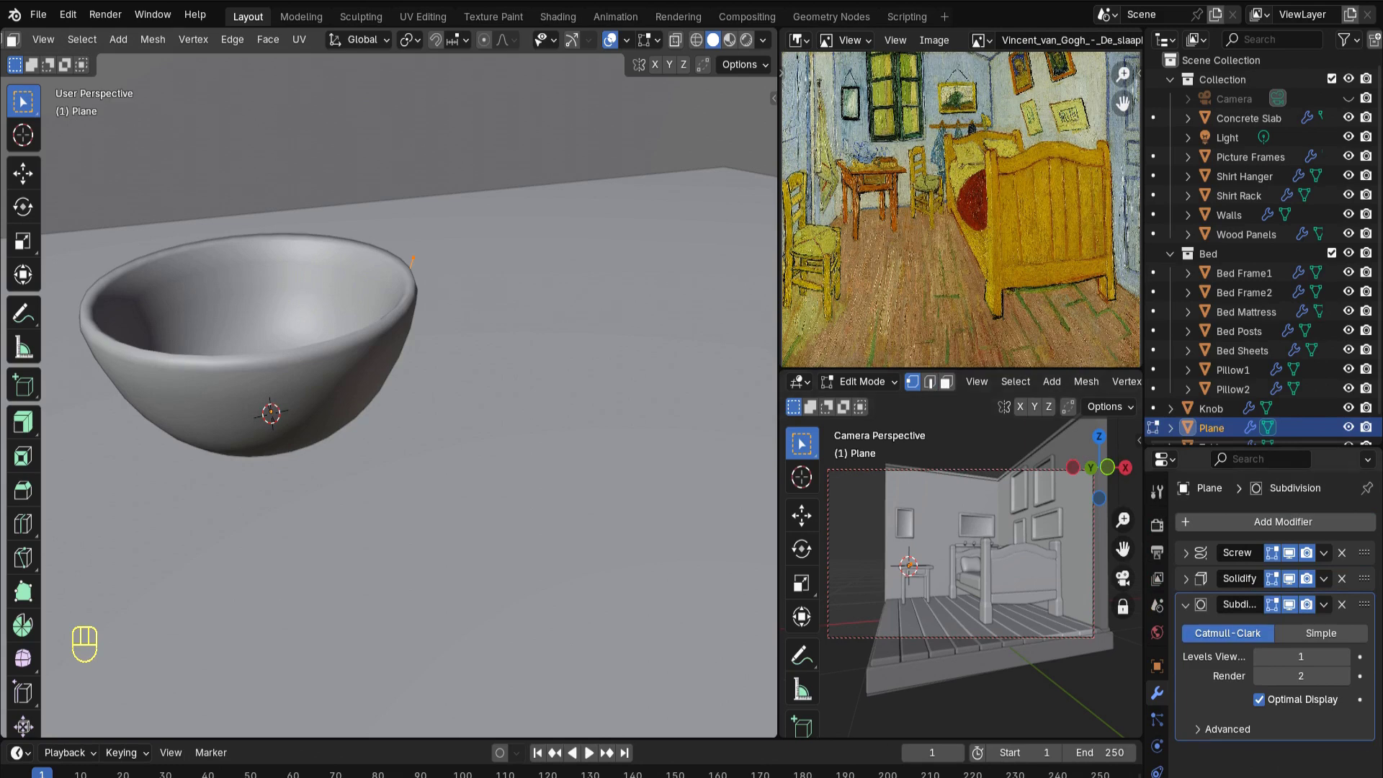
pyautogui.click(1300, 656)
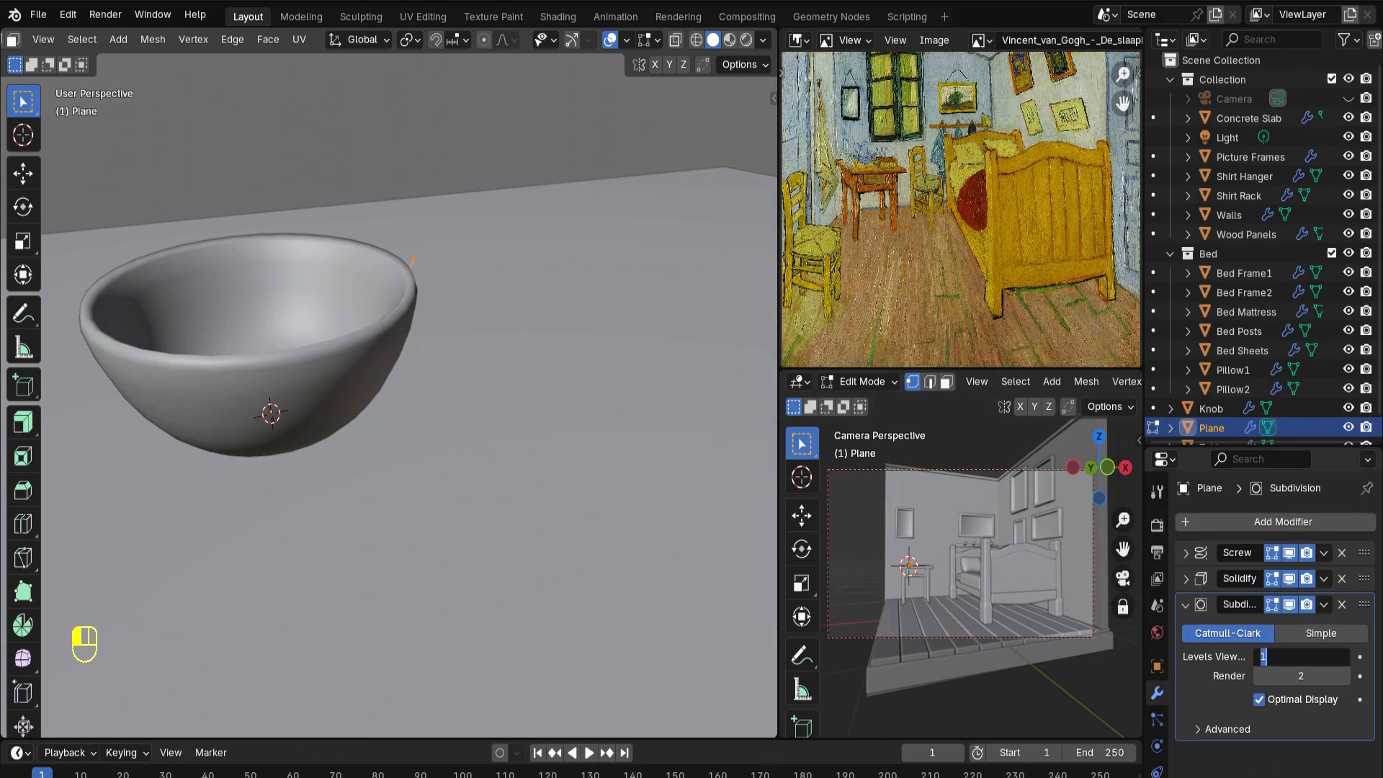
pyautogui.click(1341, 677)
pyautogui.click(1342, 656)
# Enable Merge at 0.01 m in the bowl's Screw modifier and Even Thickness in its Solidify modifier
pyautogui.moveTo(504, 375)
pyautogui.mouseDown(button='middle')
pyautogui.moveTo(504, 353)
pyautogui.moveTo(504, 504)
pyautogui.moveTo(504, 389)
pyautogui.mouseUp(button='middle')
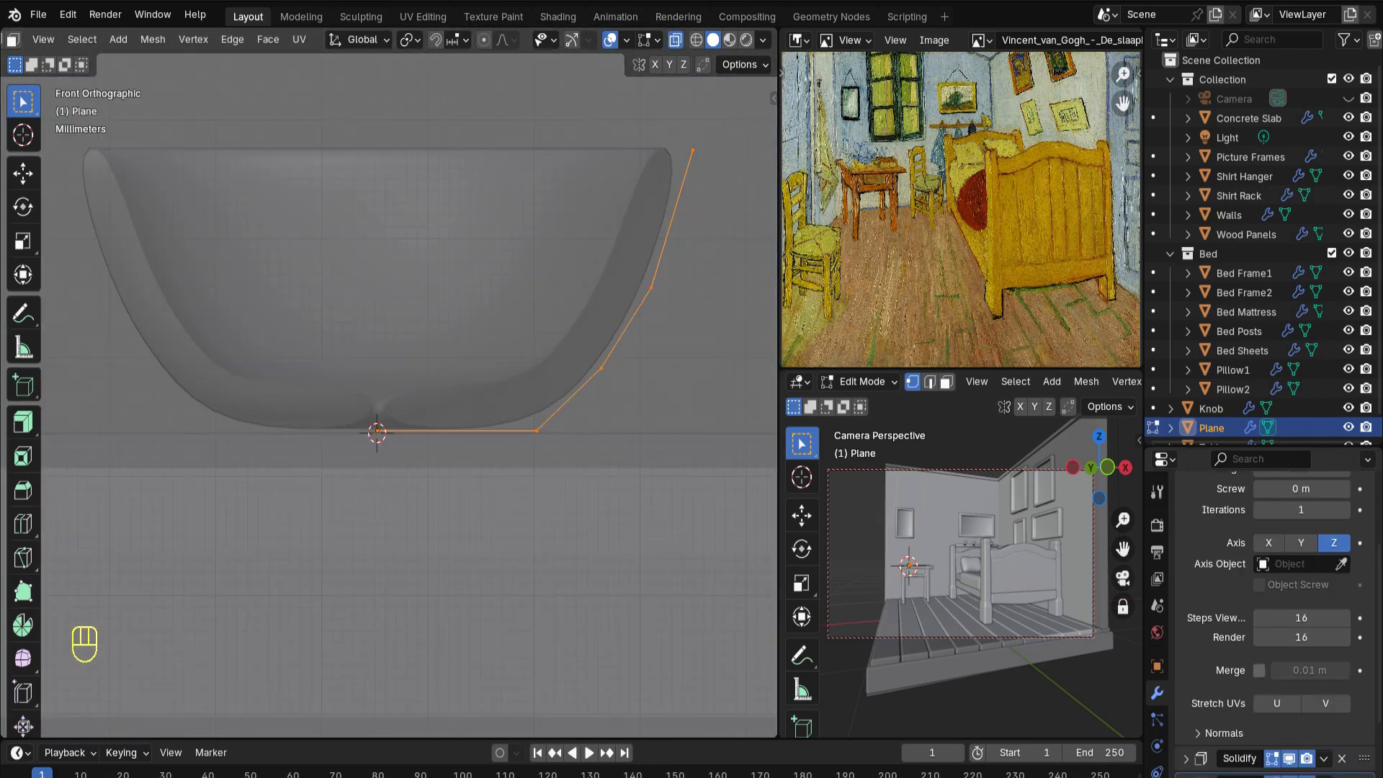
pyautogui.click(1258, 670)
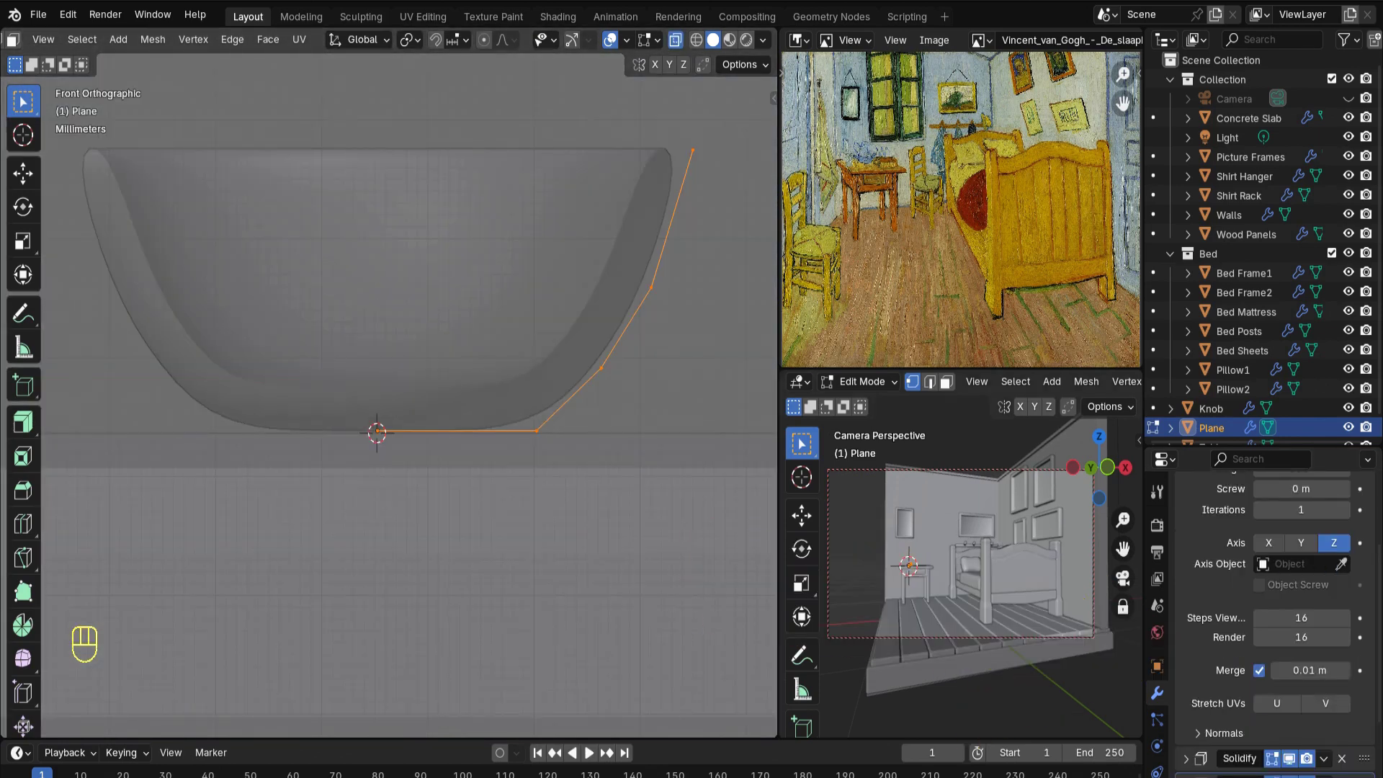
pyautogui.scroll(4, 1275, 612)
pyautogui.click(1185, 553)
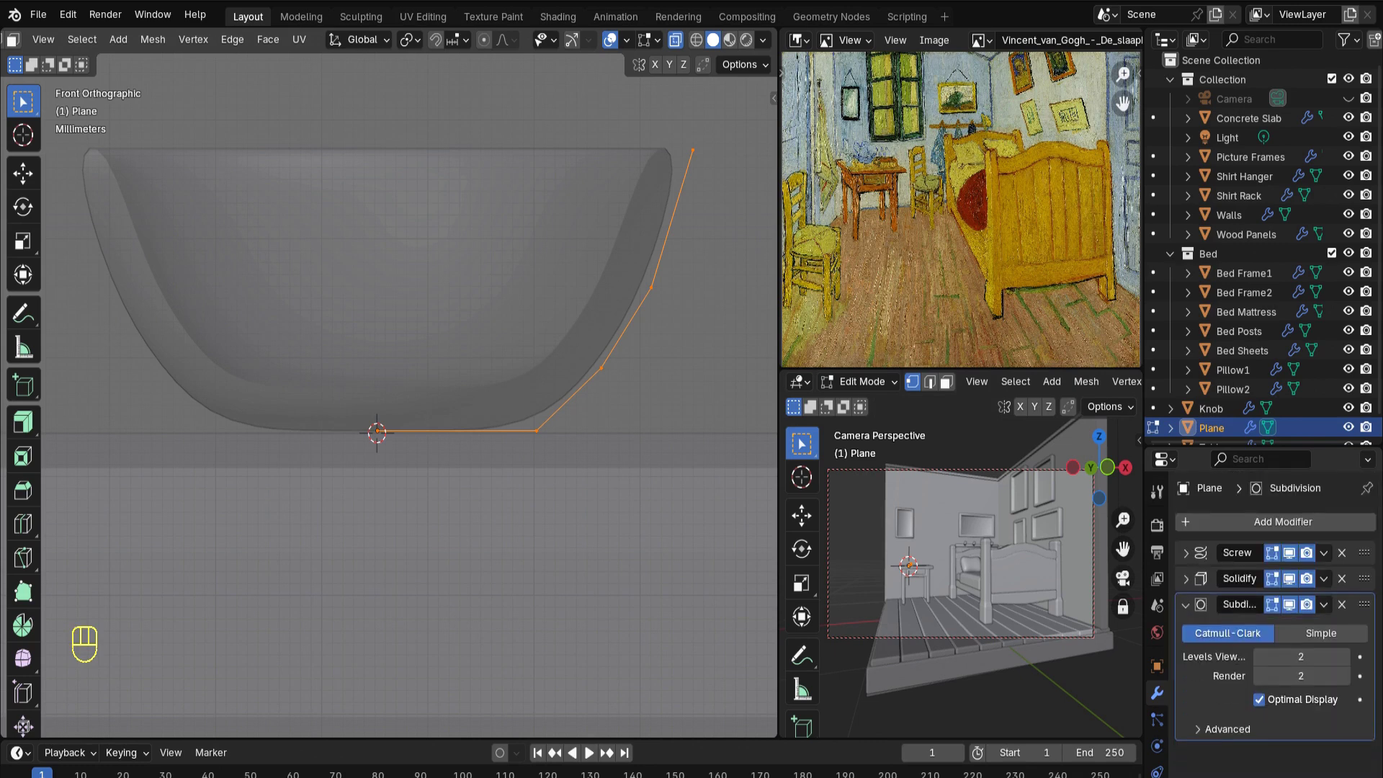
pyautogui.click(1184, 579)
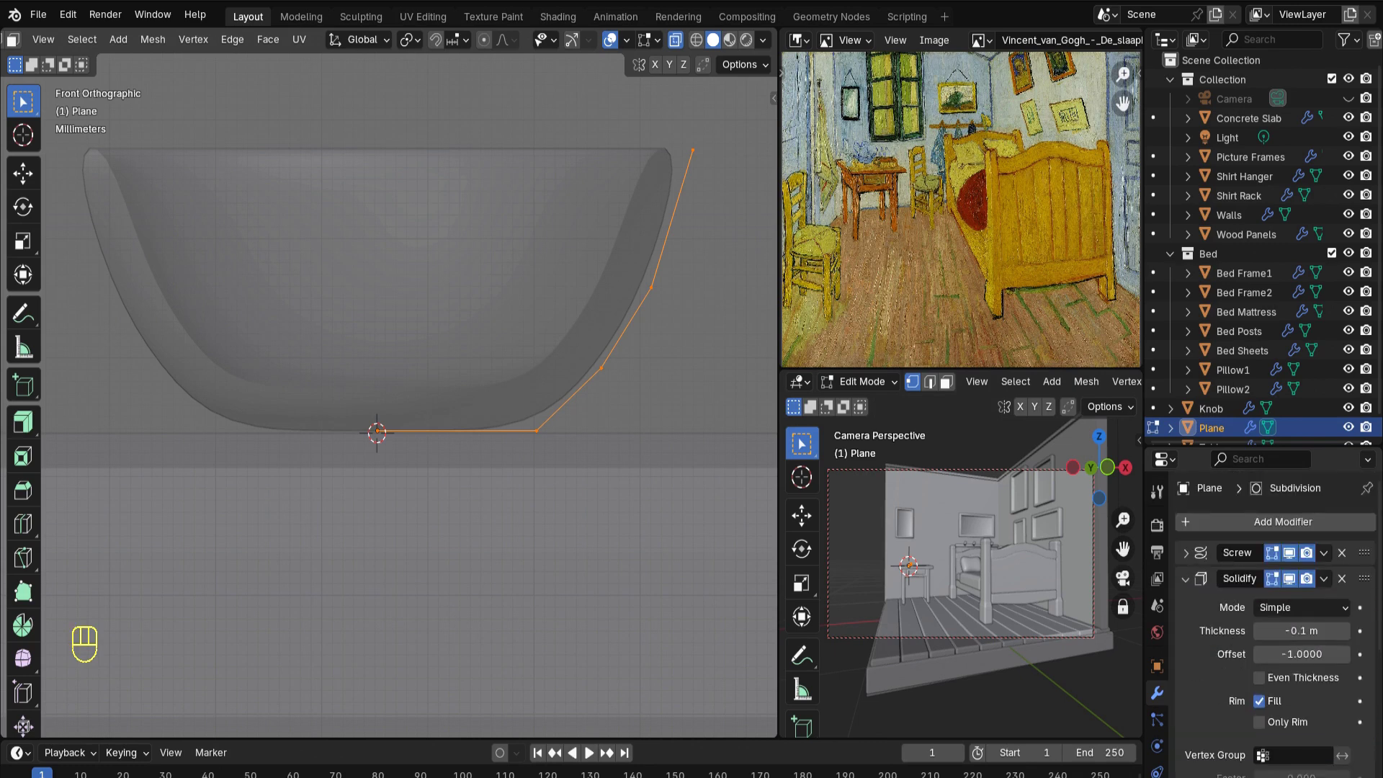
pyautogui.click(1259, 677)
pyautogui.scroll(-3, 388, 383)
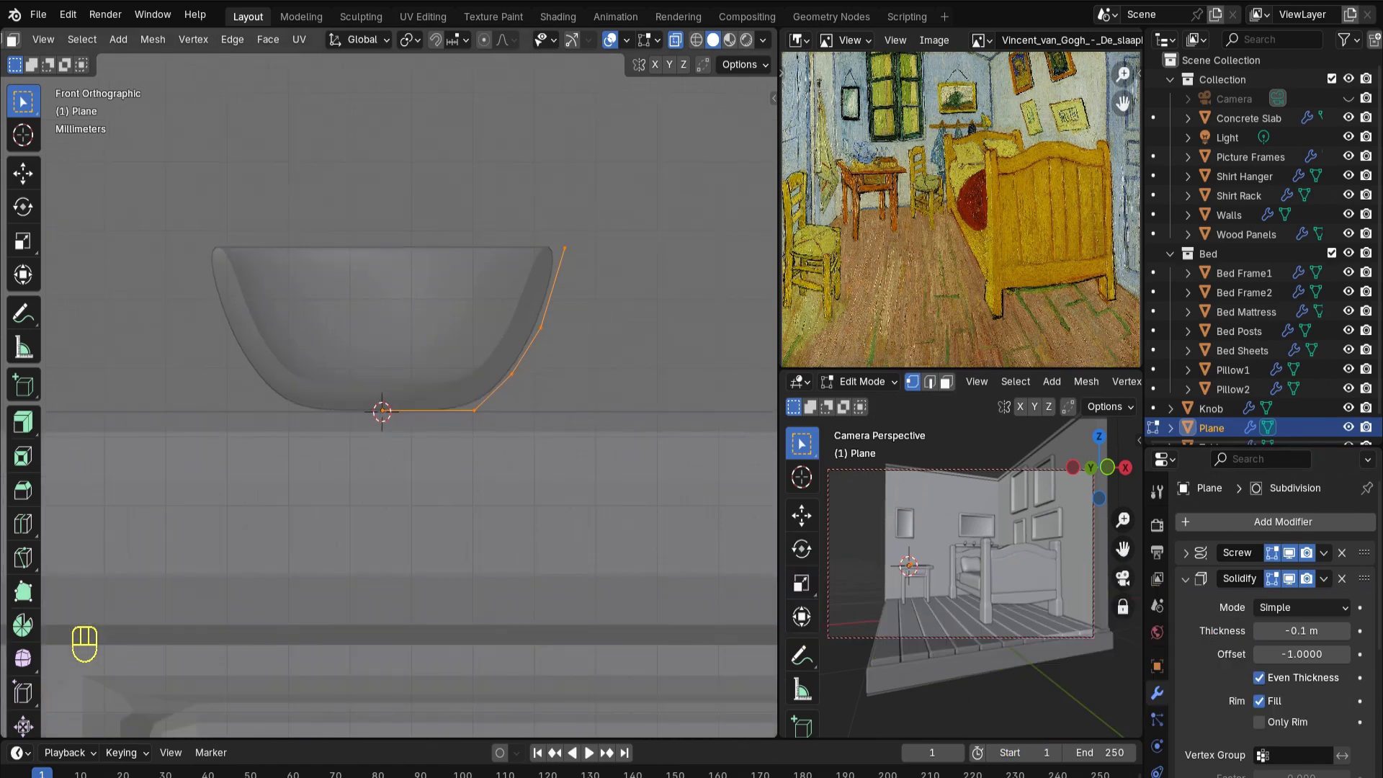
# Move the upper profile vertices up and outward in turn, and place the topmost one so the rim stands nearly vertical
pyautogui.moveTo(462, 151); pyautogui.dragTo(631, 388)
pyautogui.press('g')
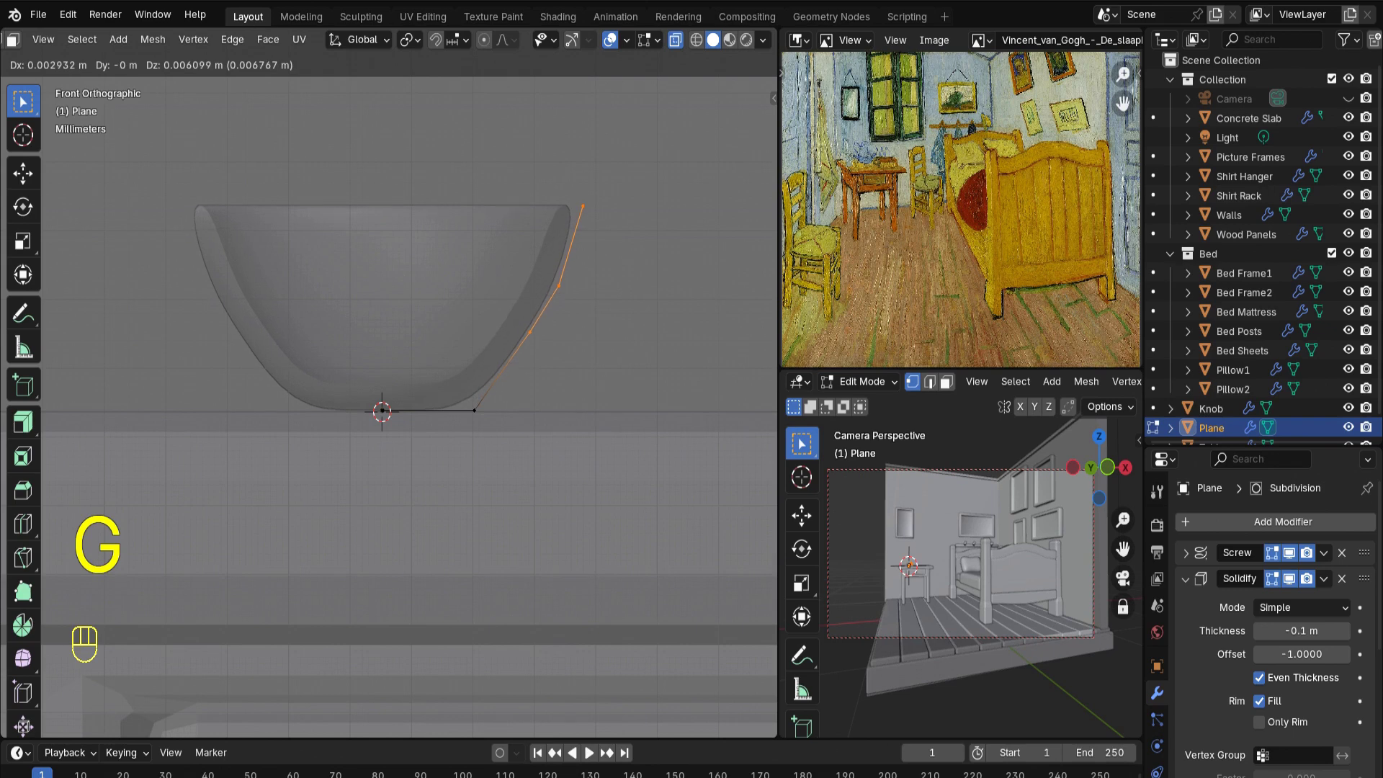
pyautogui.click(649, 361)
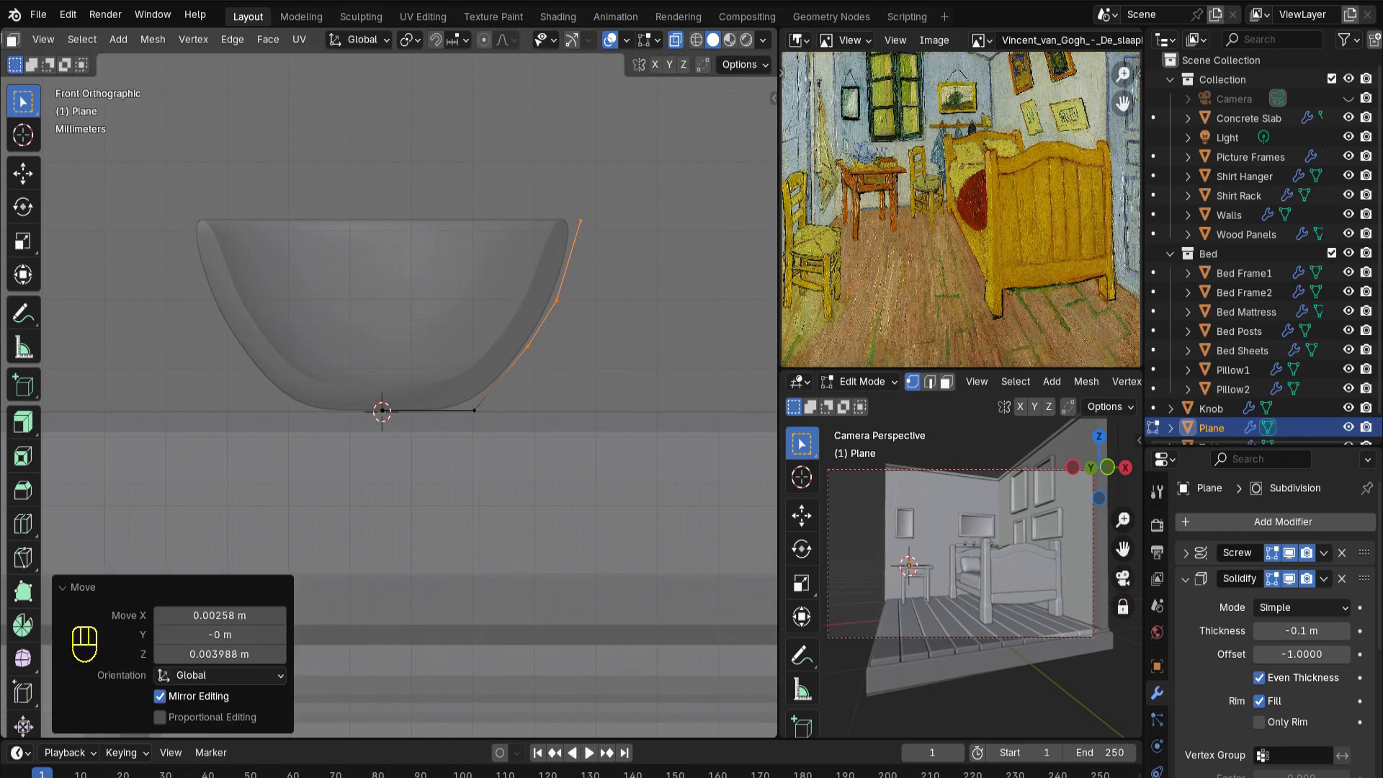
pyautogui.moveTo(529, 184); pyautogui.dragTo(627, 312)
pyautogui.press('g')
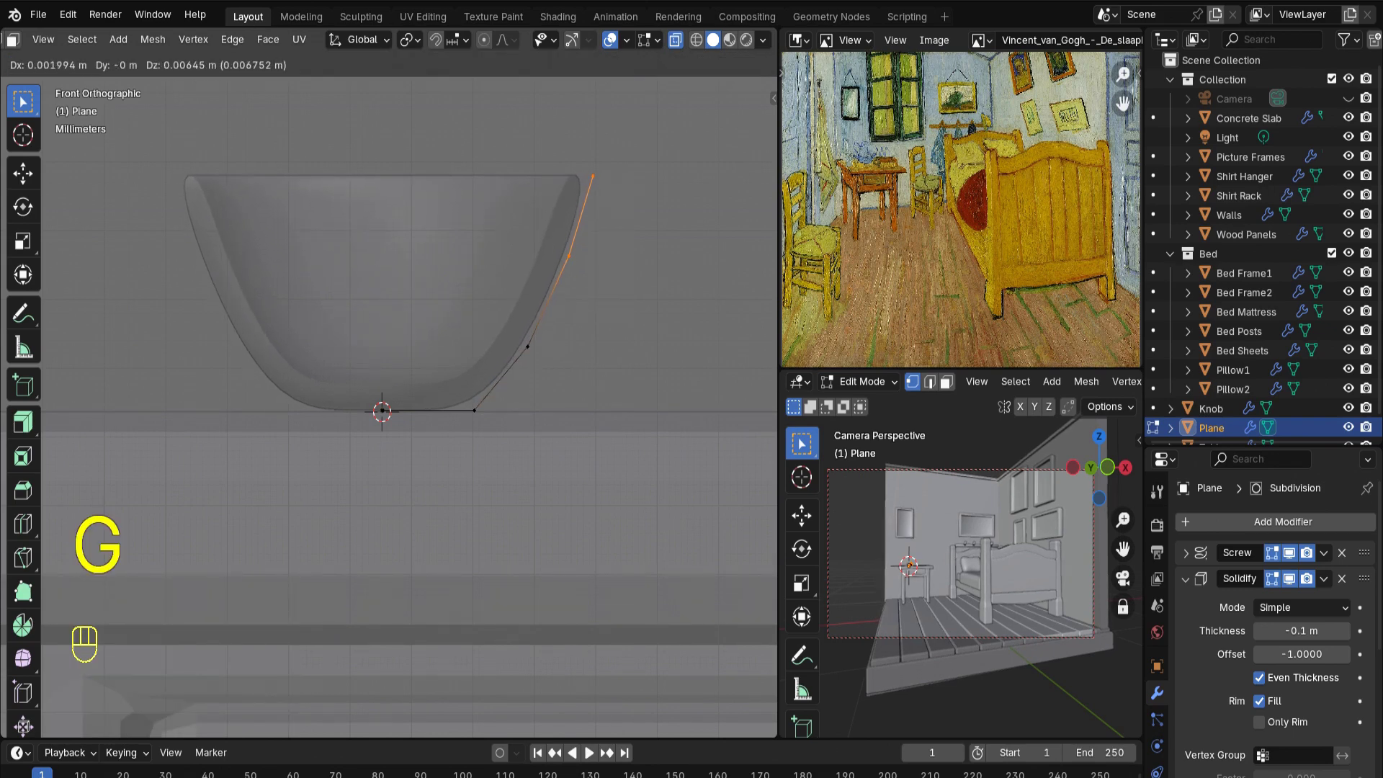
pyautogui.press('Return')
pyautogui.press('g')
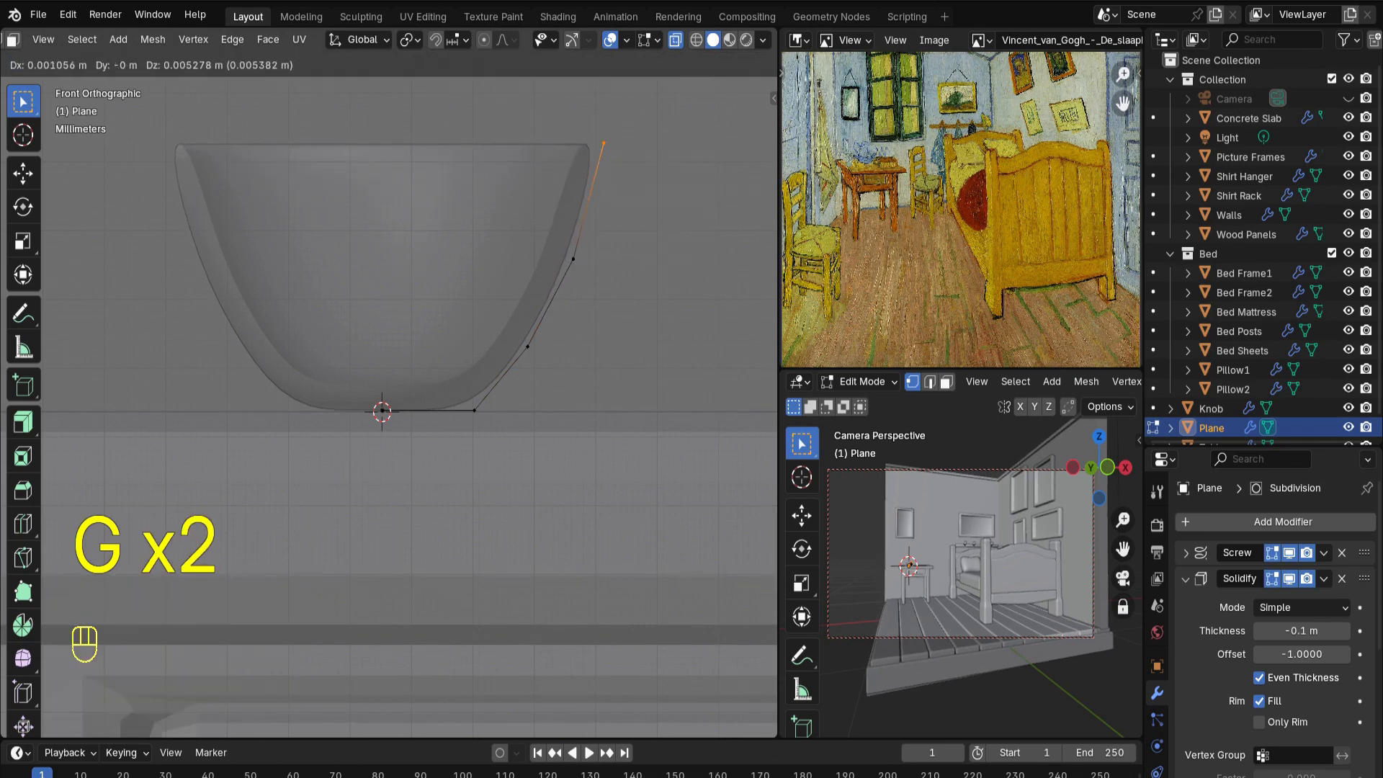
pyautogui.press('Return')
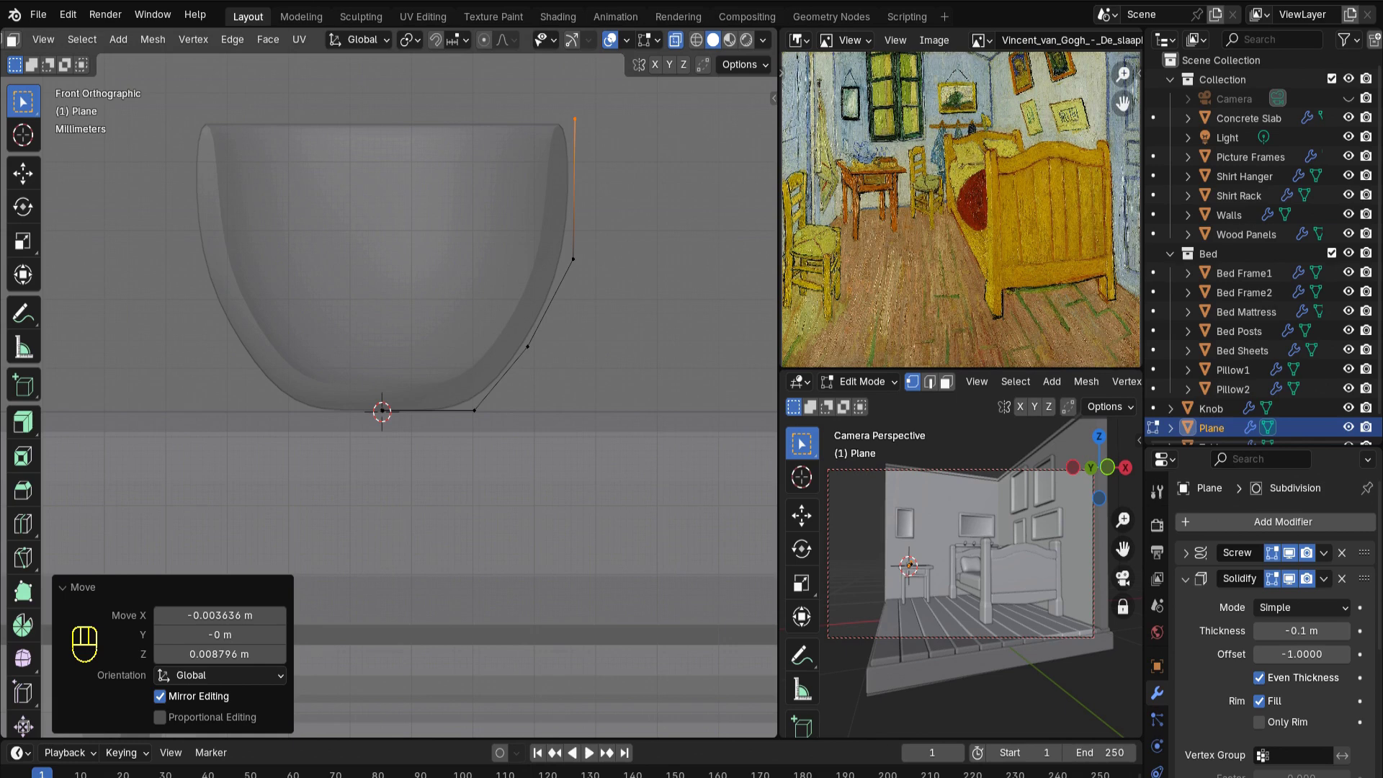
# Extrude the top vertex twice upward and inward for the vase neck, and once outward by about 0.015 m for a flared lip
pyautogui.scroll(-3, 396, 481)
pyautogui.press('e')
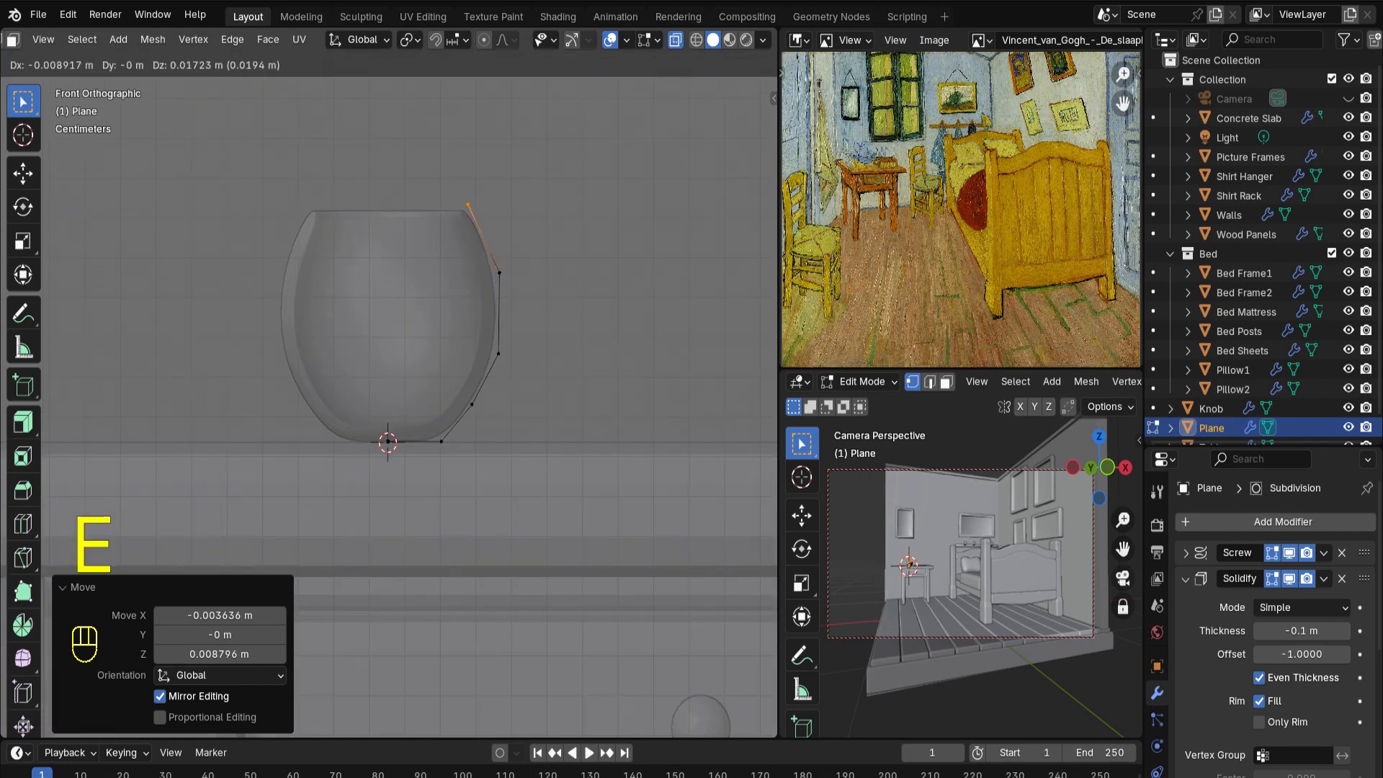
pyautogui.press('Return')
pyautogui.press('e')
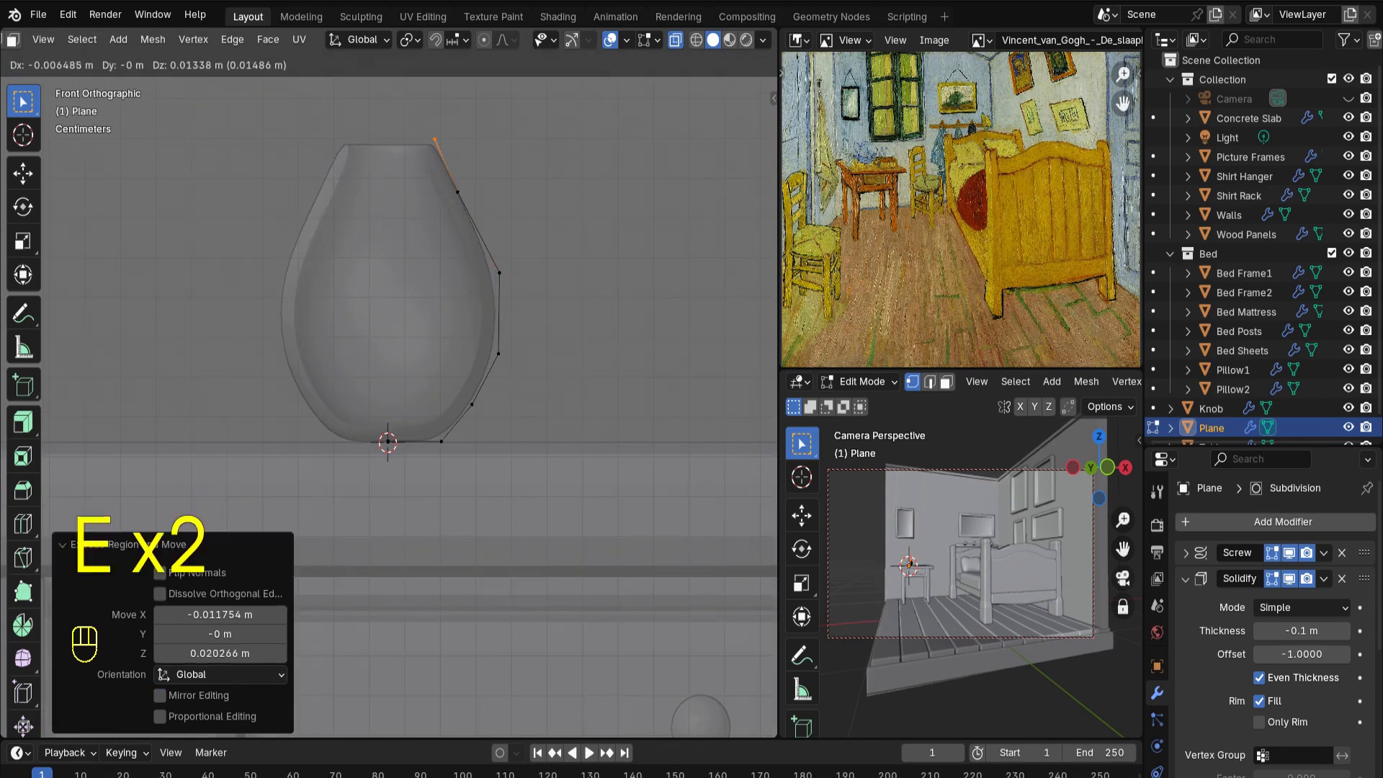
pyautogui.press('Return')
pyautogui.press('e')
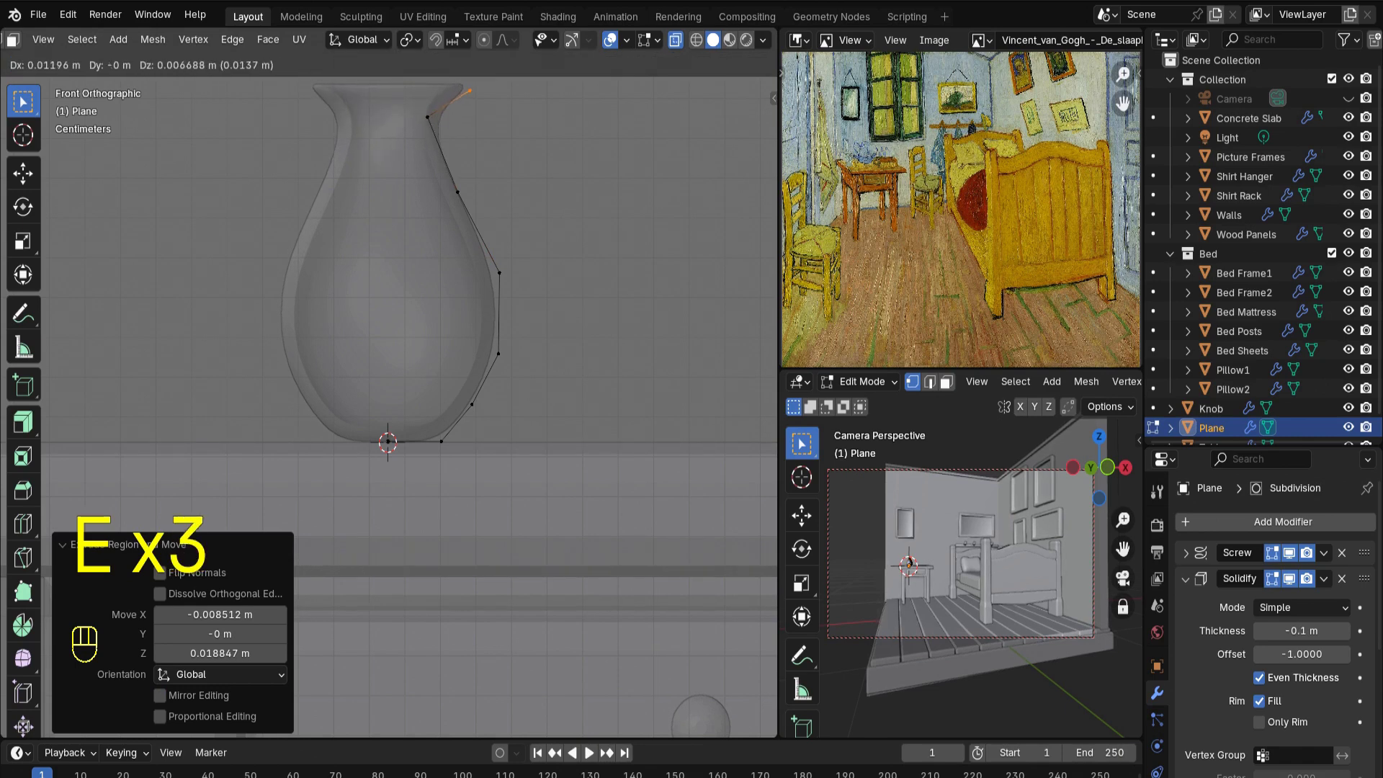
pyautogui.press('KP_7')
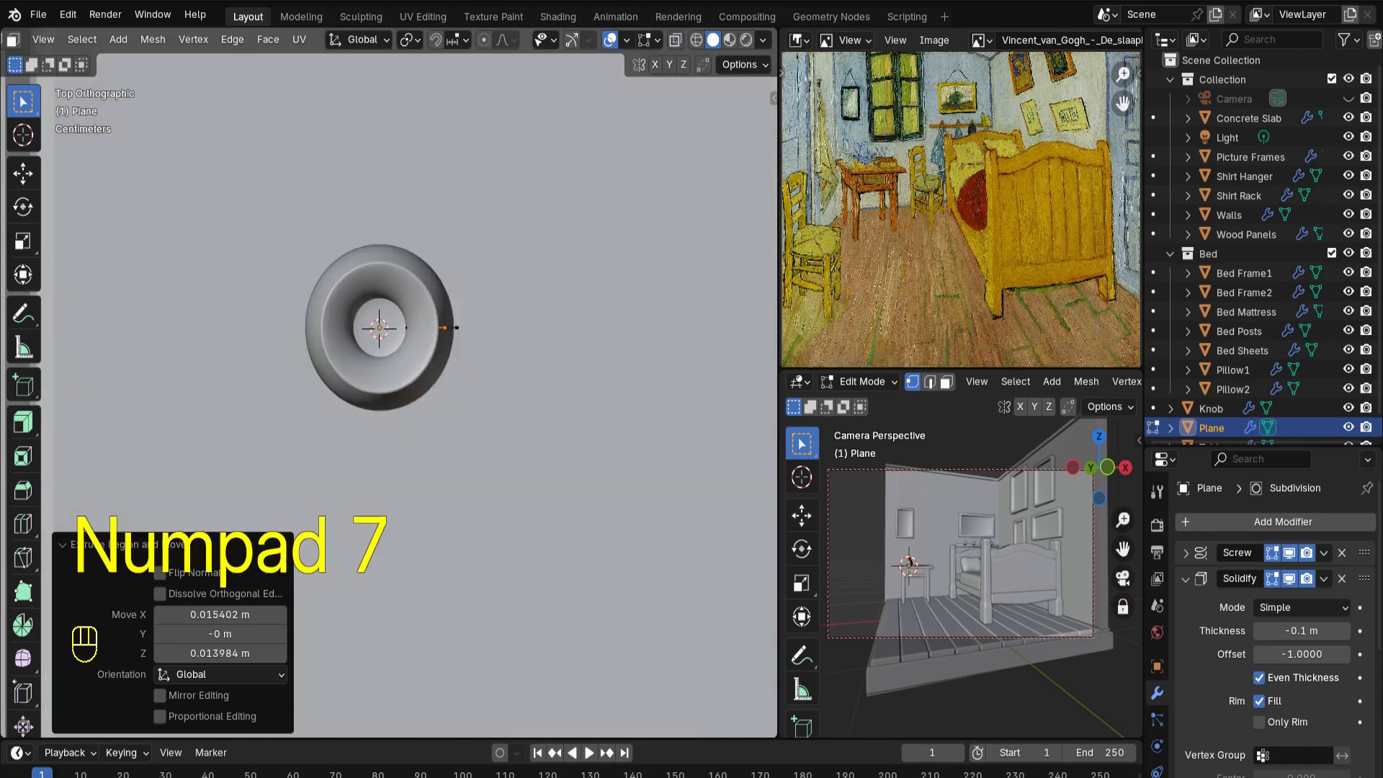
pyautogui.moveTo(504, 403); pyautogui.dragTo(367, 234, button='middle')
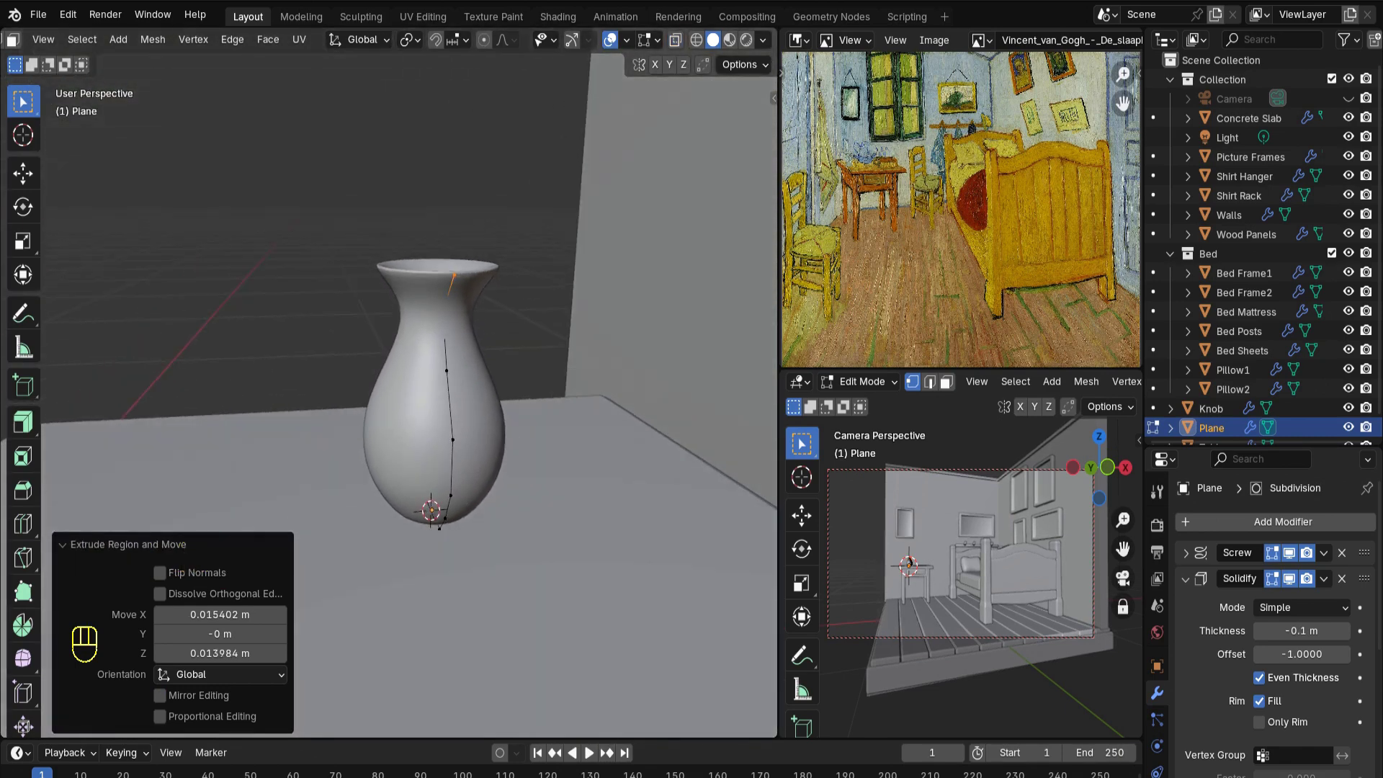
pyautogui.press('KP_1')
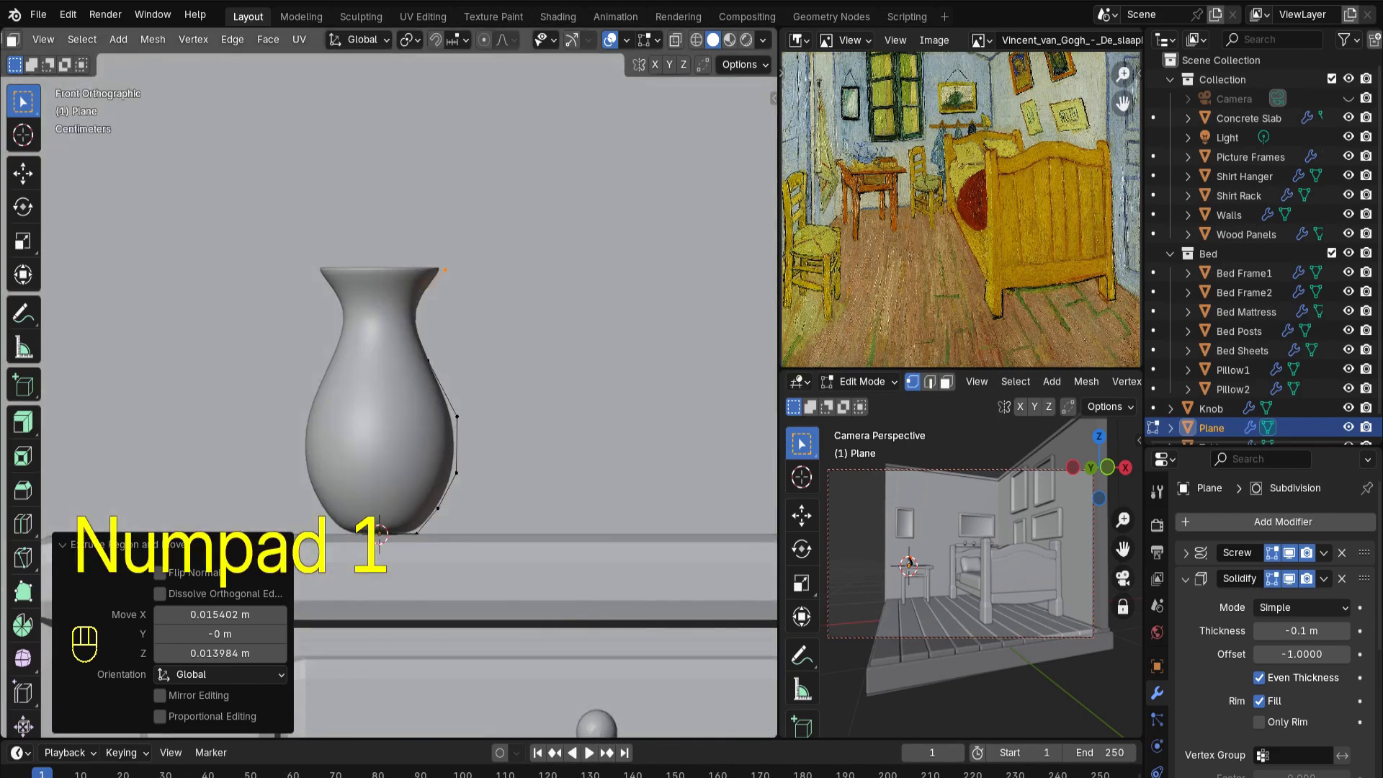
# Leave mesh editing of the vase, add a plane and scale it down to a small piece beside the vase's neck
pyautogui.moveTo(380, 533); pyautogui.dragTo(432, 504, button='middle')
pyautogui.press('Tab')
pyautogui.hotkey('shift', 'a')
pyautogui.moveTo(504, 441)
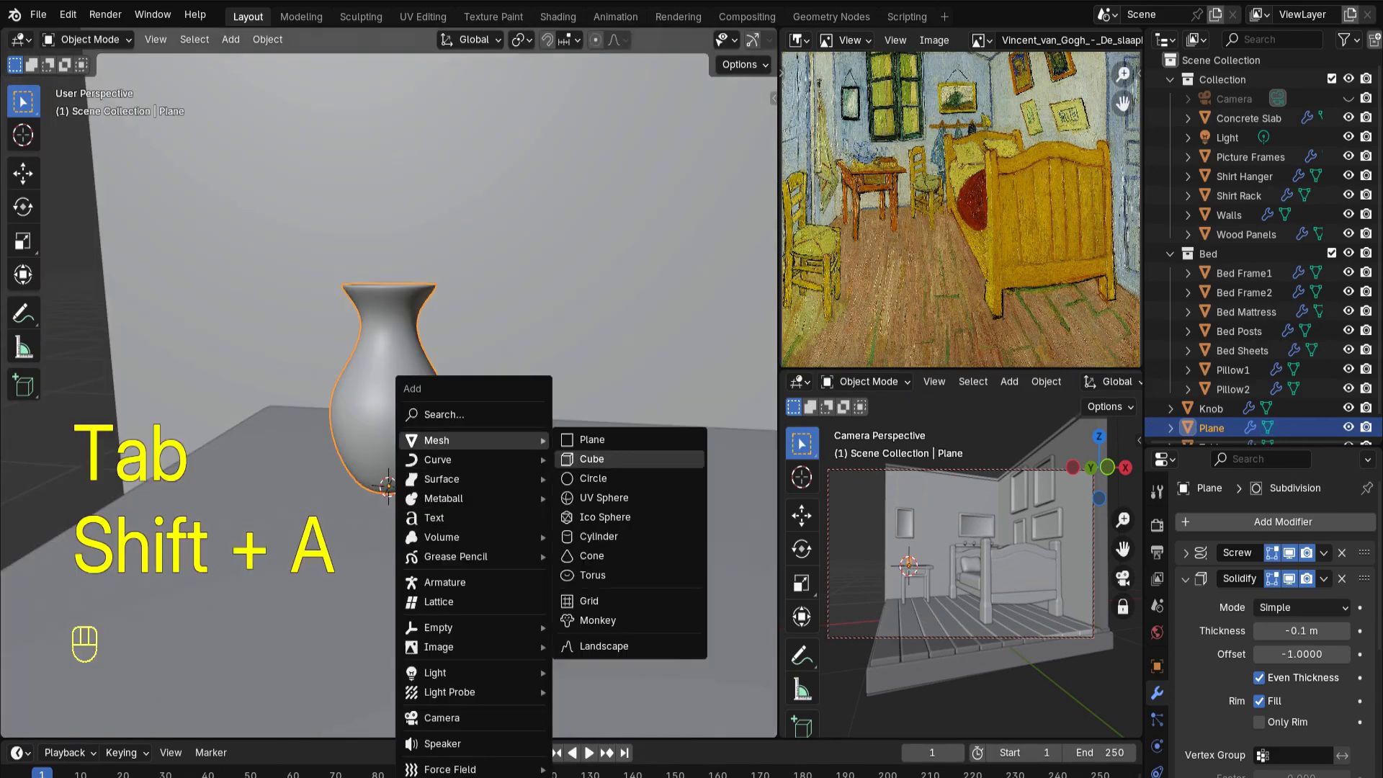
pyautogui.click(587, 436)
pyautogui.scroll(-10, 389, 395)
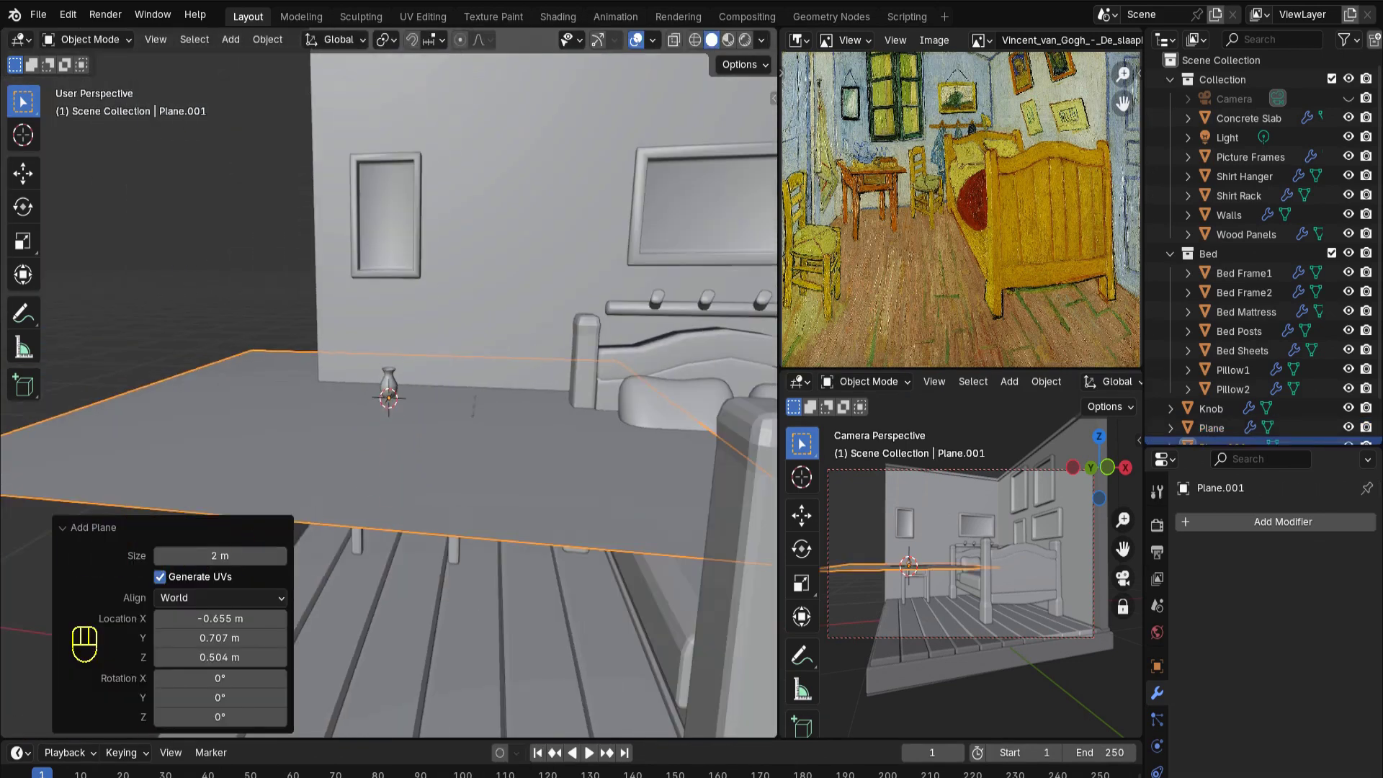
pyautogui.press('s')
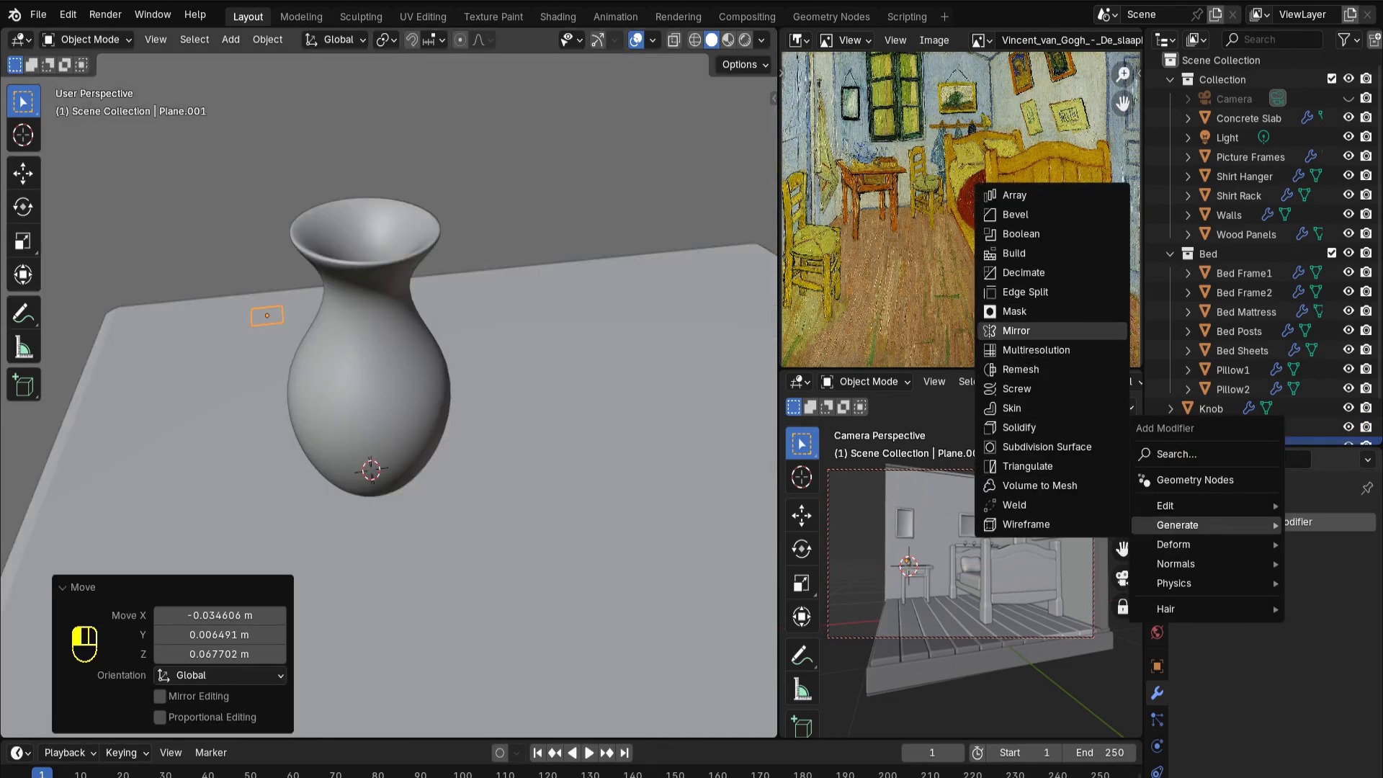
# Give the small plane Solidify and Subdivision Surface modifiers, adjusting the Solidify thickness
pyautogui.click(1019, 427)
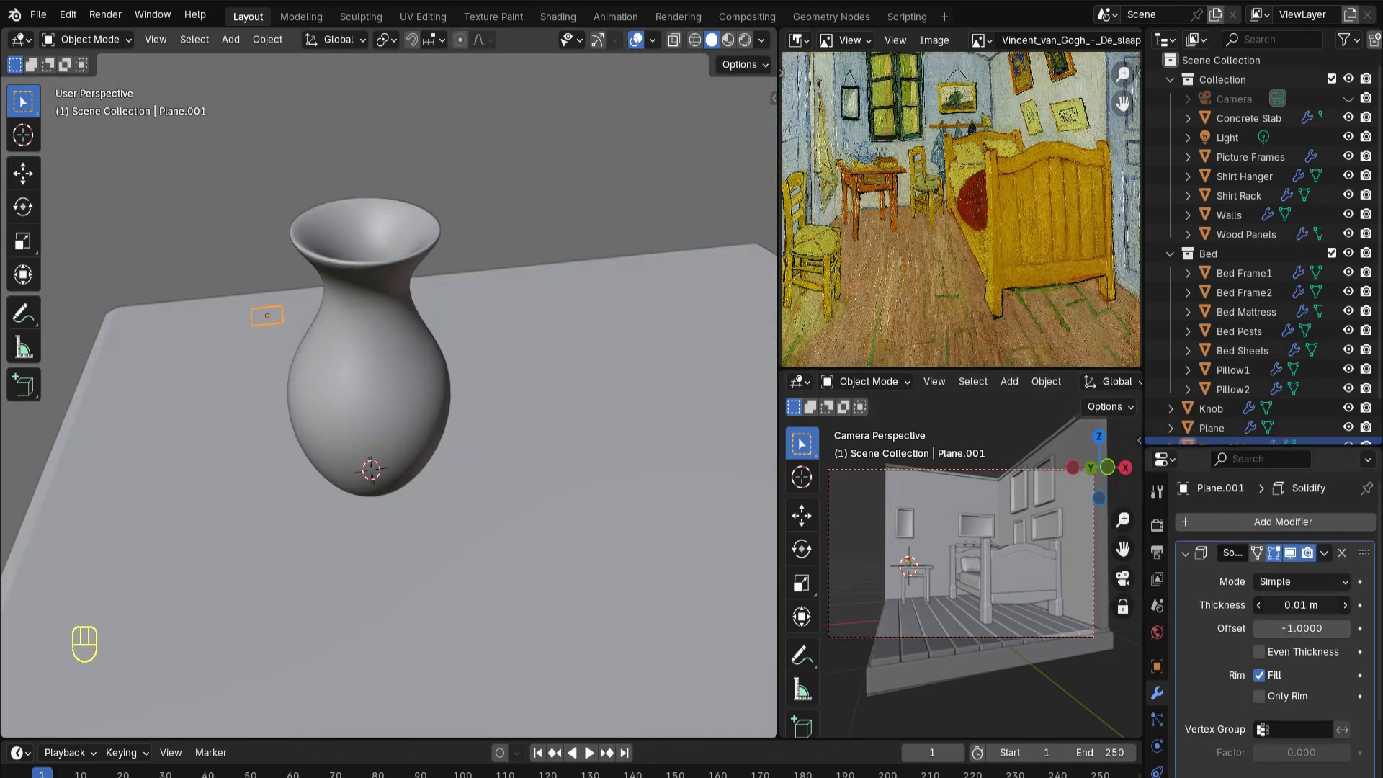
pyautogui.moveTo(1301, 605); pyautogui.dragTo(1336, 604)
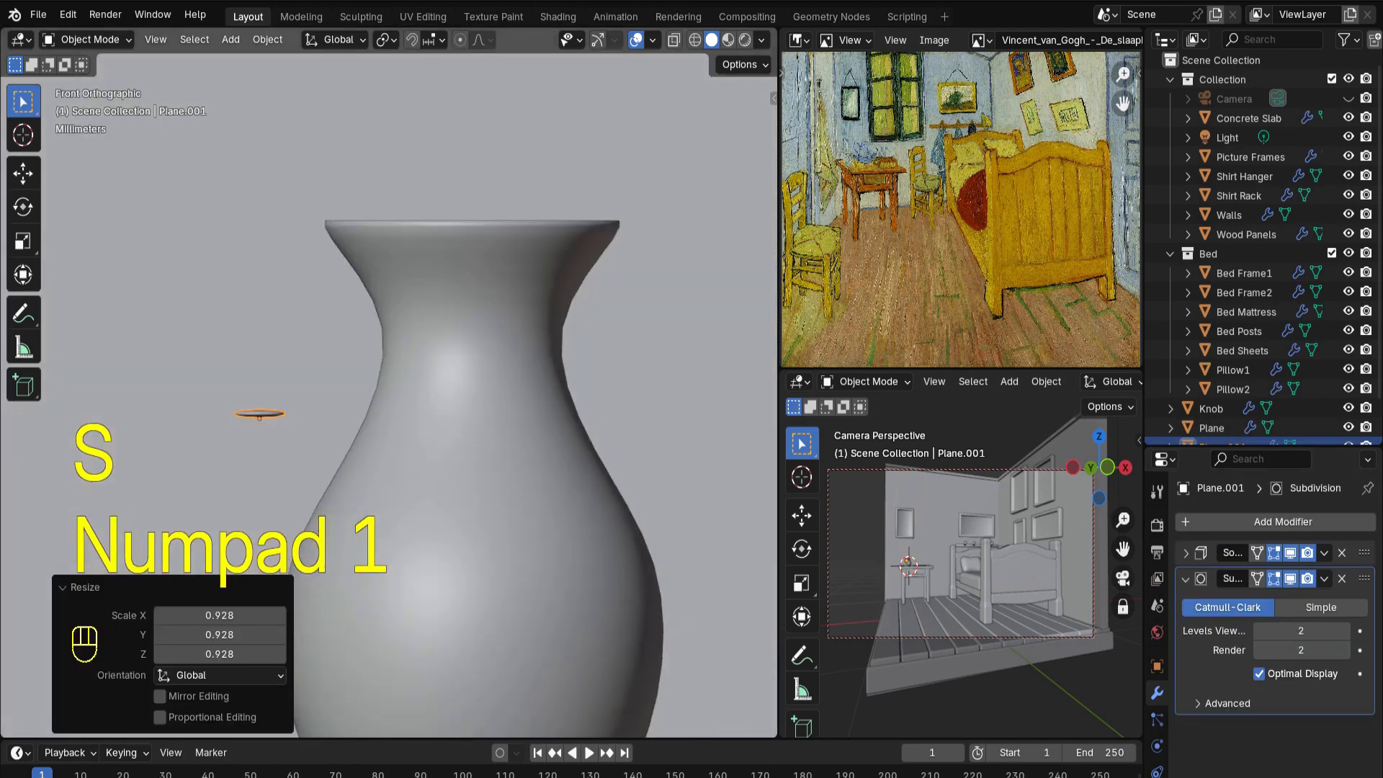
# Extrude the small plane's end edge repeatedly into a curved handle arching from the vase's neck down to its body
pyautogui.press('Tab')
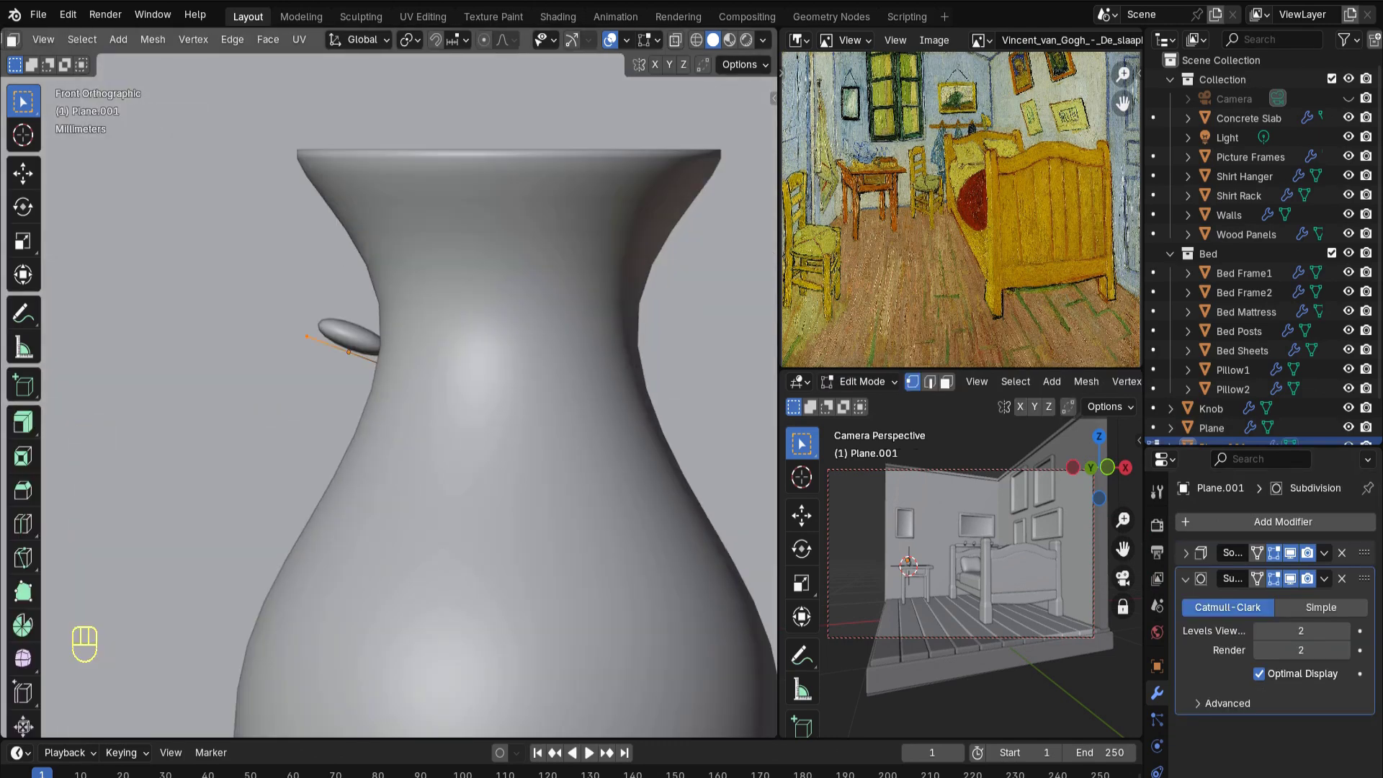
pyautogui.press('e')
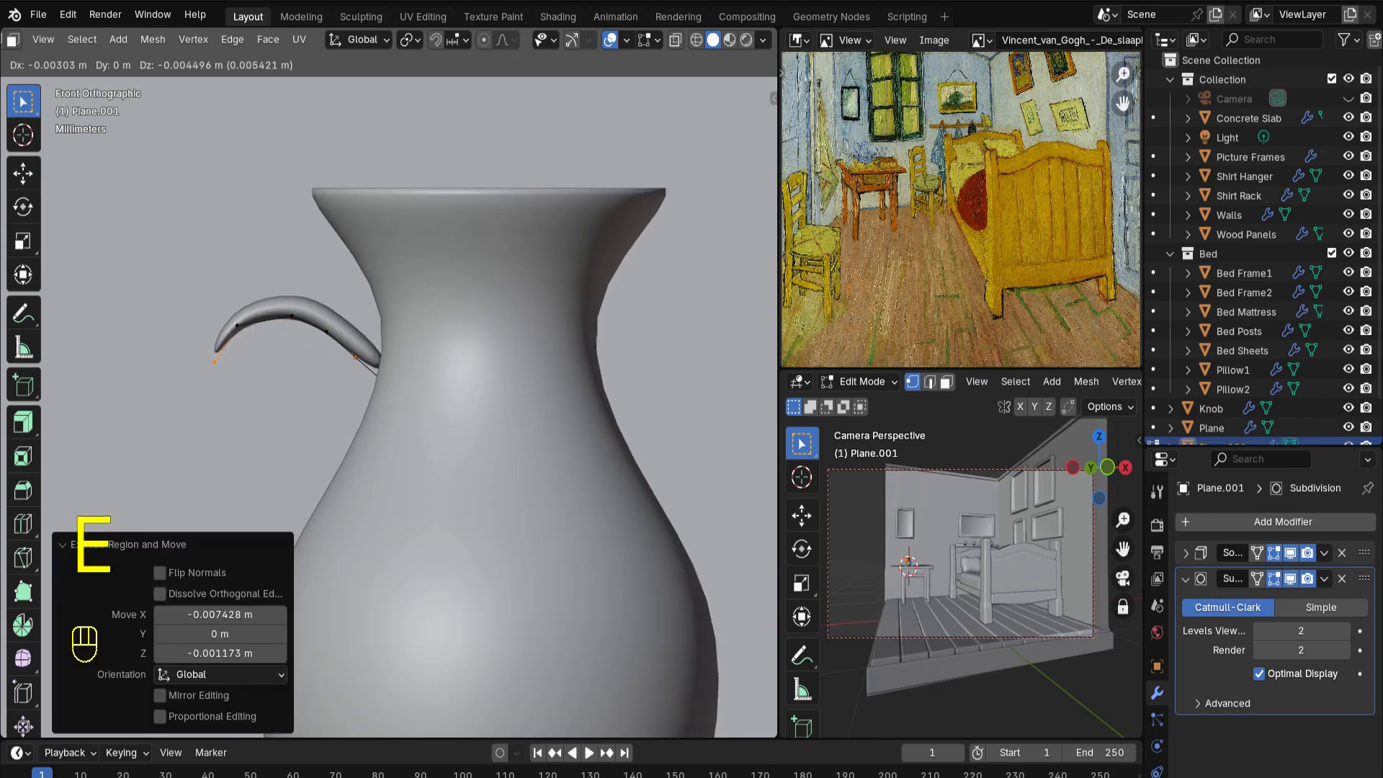
pyautogui.click(213, 364)
pyautogui.press('e')
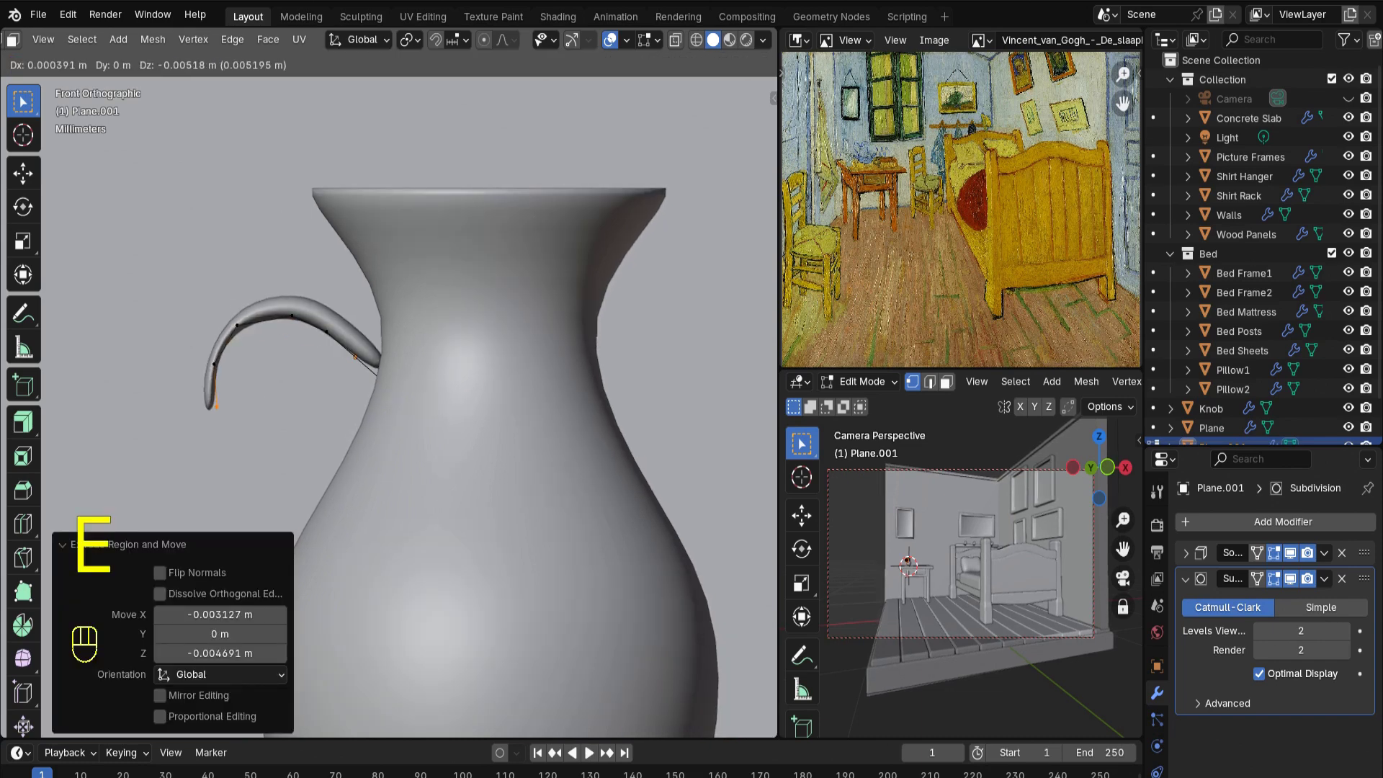
pyautogui.click(223, 412)
pyautogui.press('e')
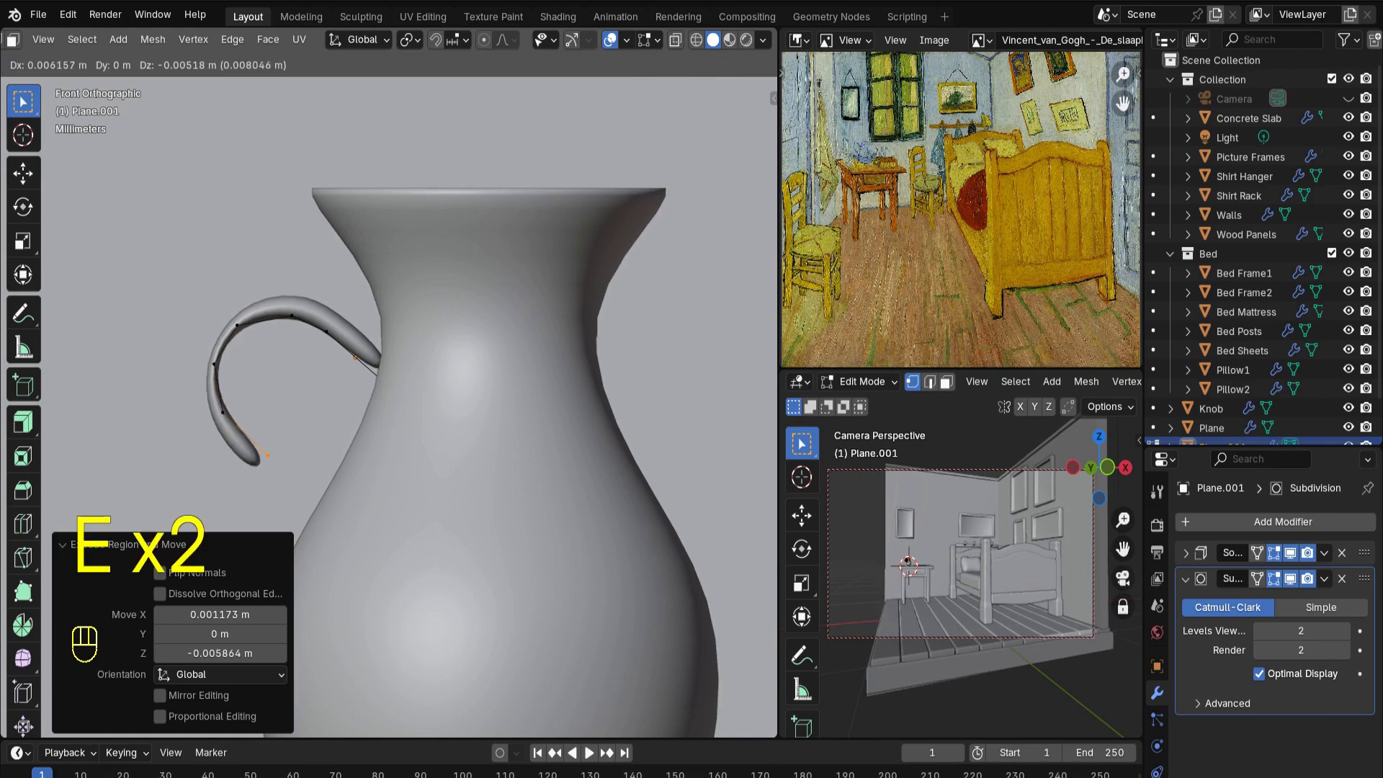
pyautogui.press('Return')
pyautogui.press('e')
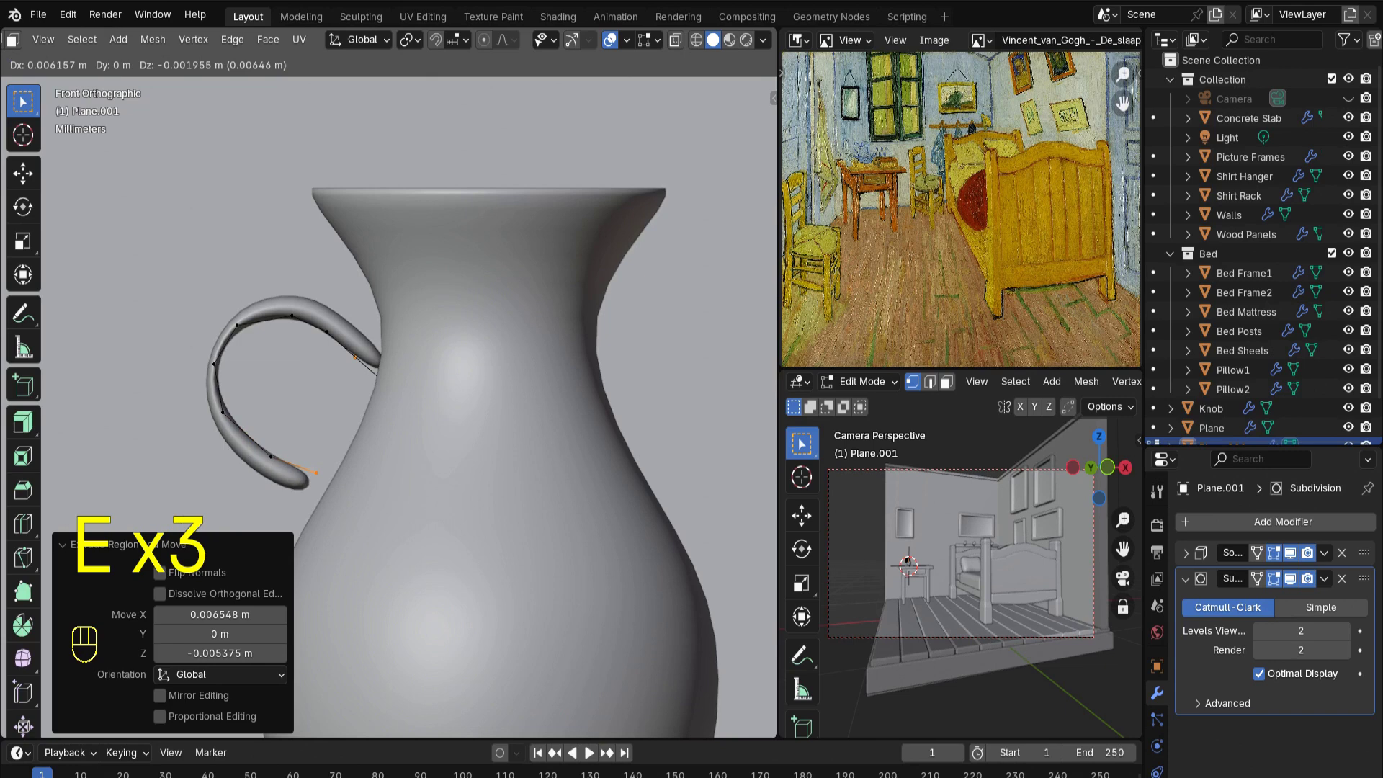
pyautogui.press('Return')
pyautogui.press('e')
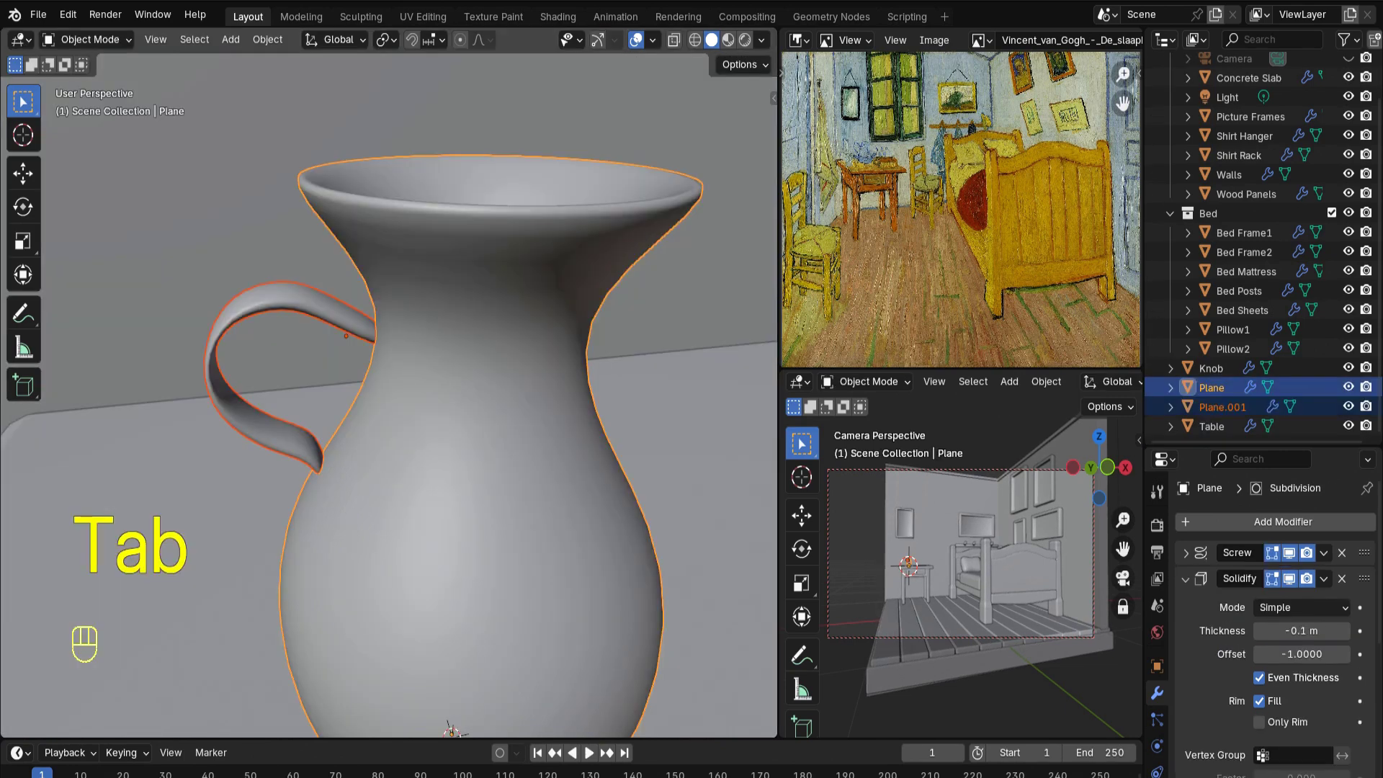
# Parent the handle to the vase as Object and scale the vase up by about 2.2
pyautogui.hotkey('ctrl', 'p')
pyautogui.click(367, 309)
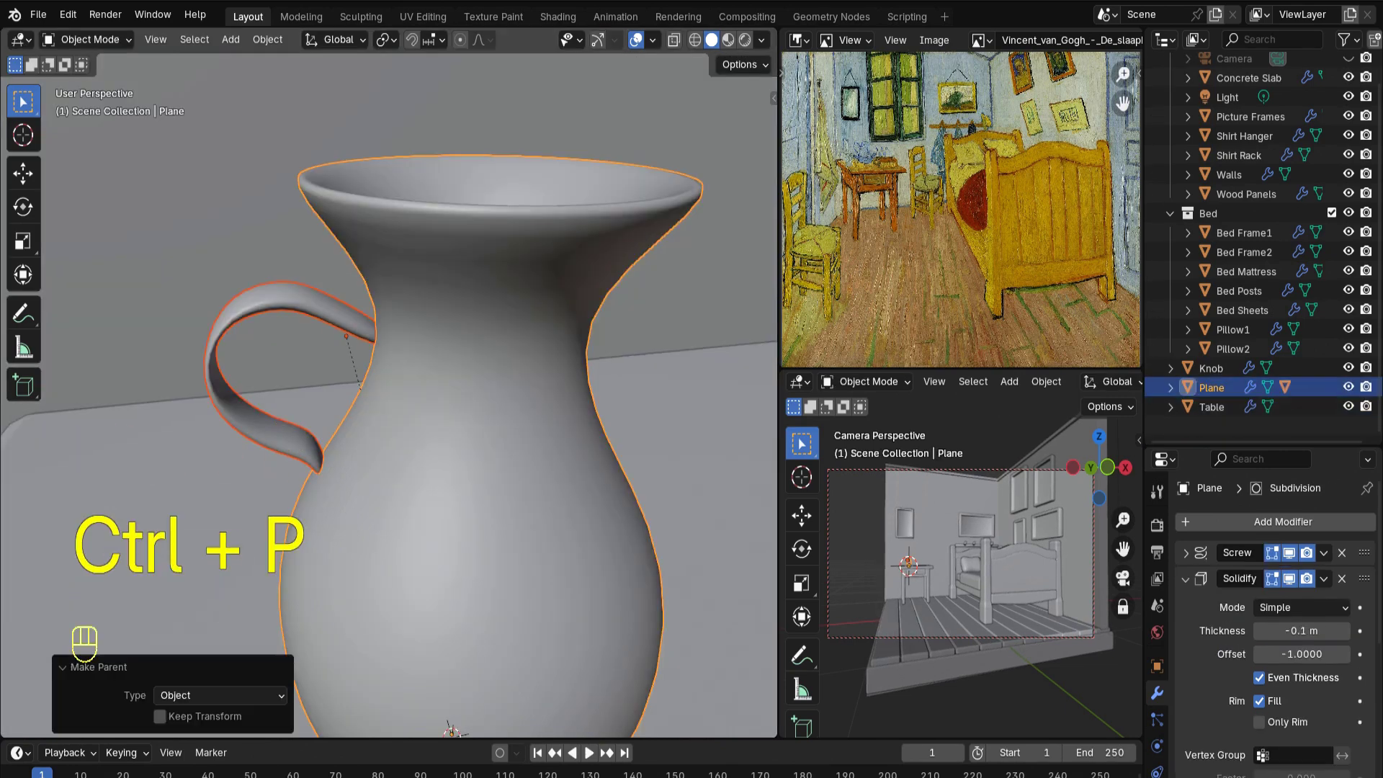
pyautogui.press('KP_1')
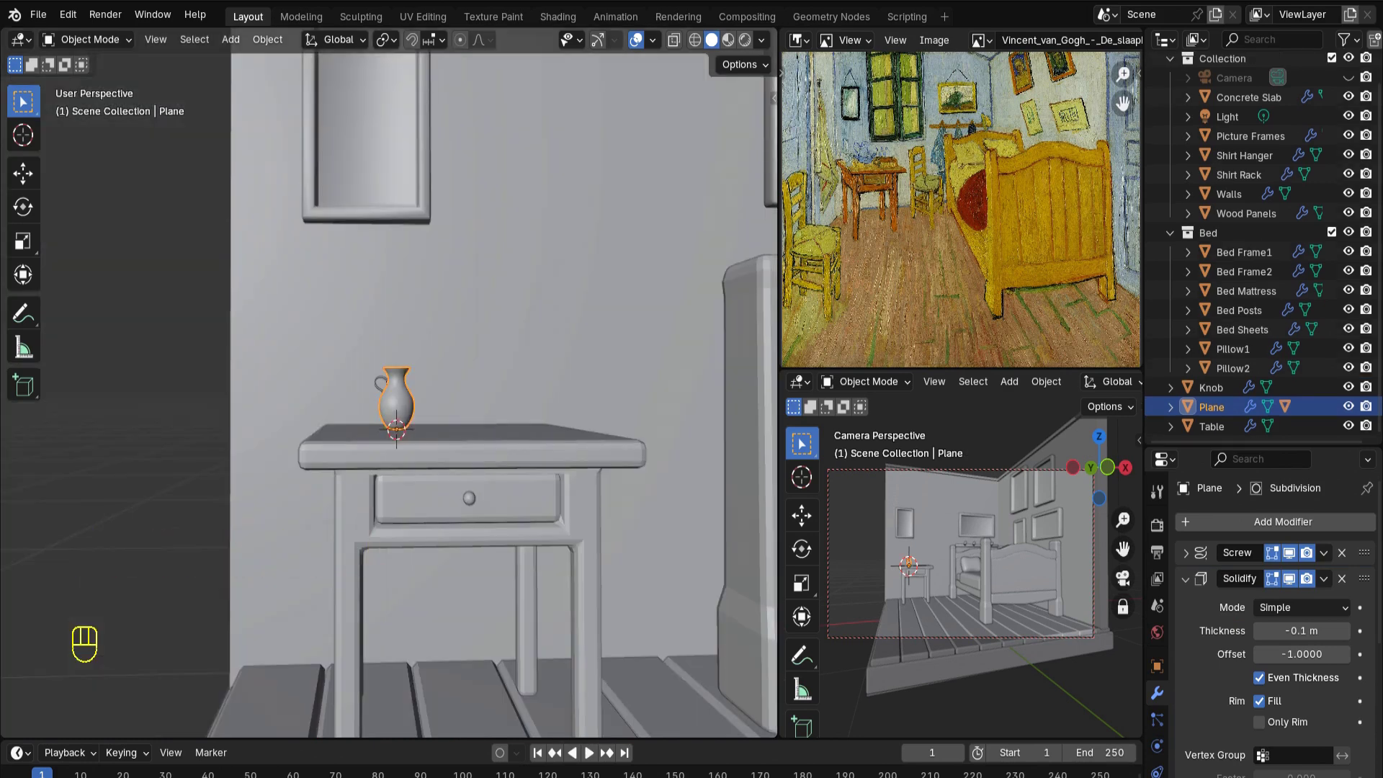
pyautogui.press('s')
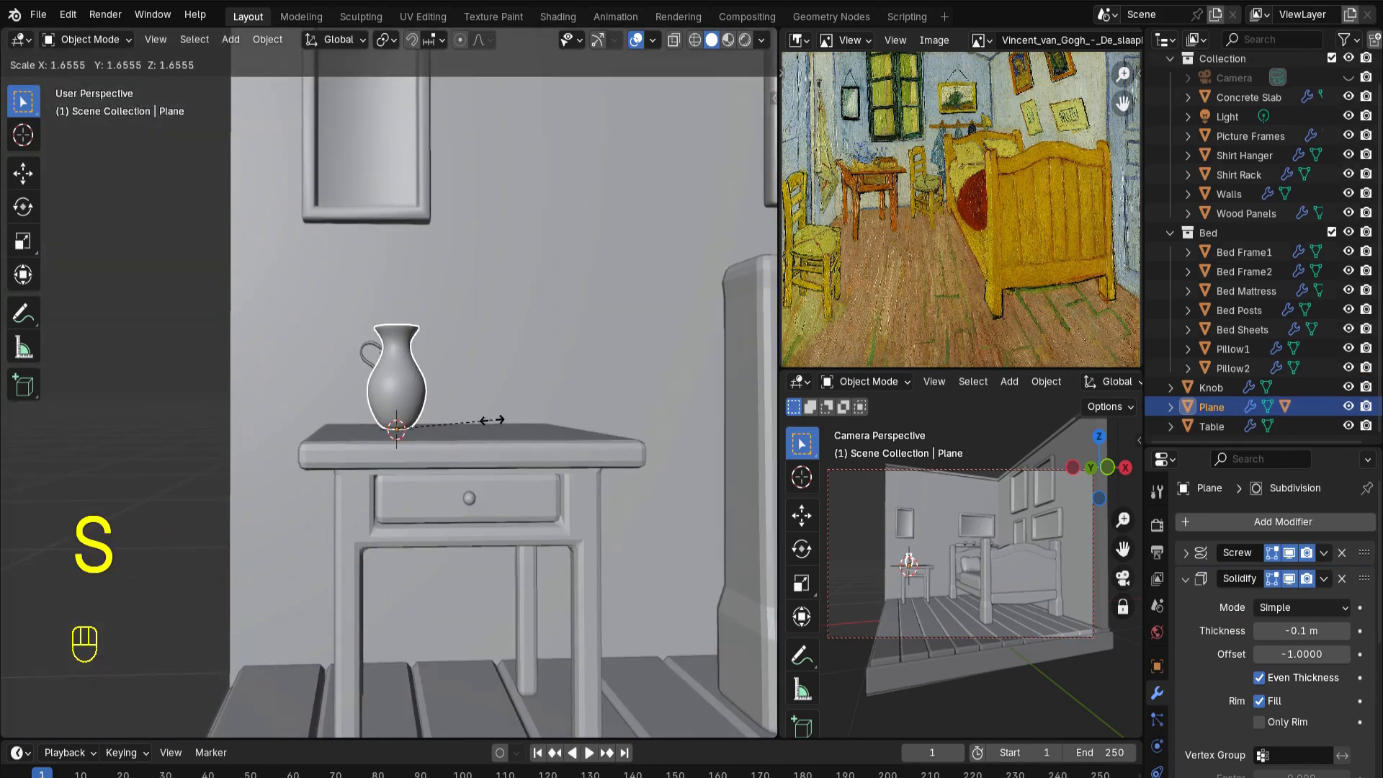
pyautogui.click(525, 435)
# Add a plane centred on the vase's base and scale it by 0.109, and again by about 0.48, to roughly the vase's width
pyautogui.press('KP_7')
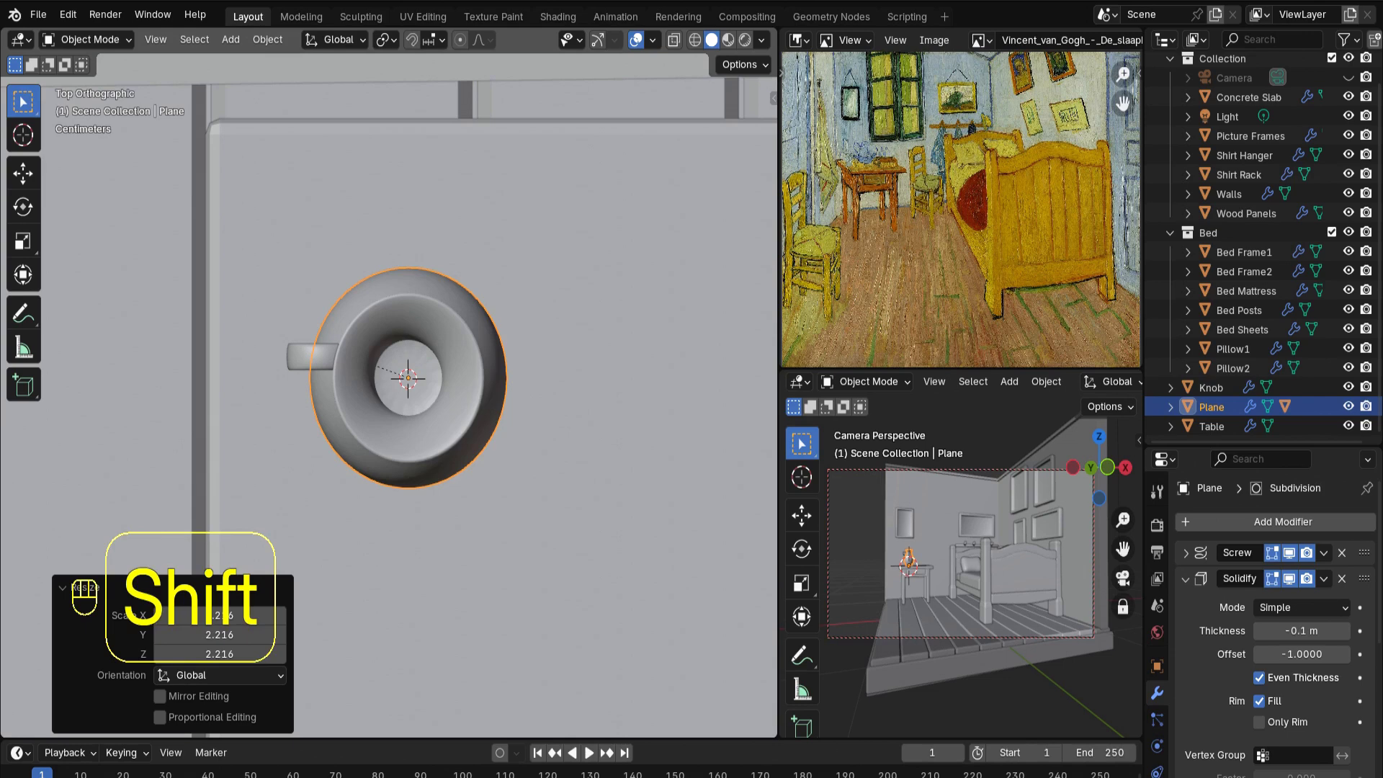
pyautogui.hotkey('shift', 'a')
pyautogui.moveTo(461, 440)
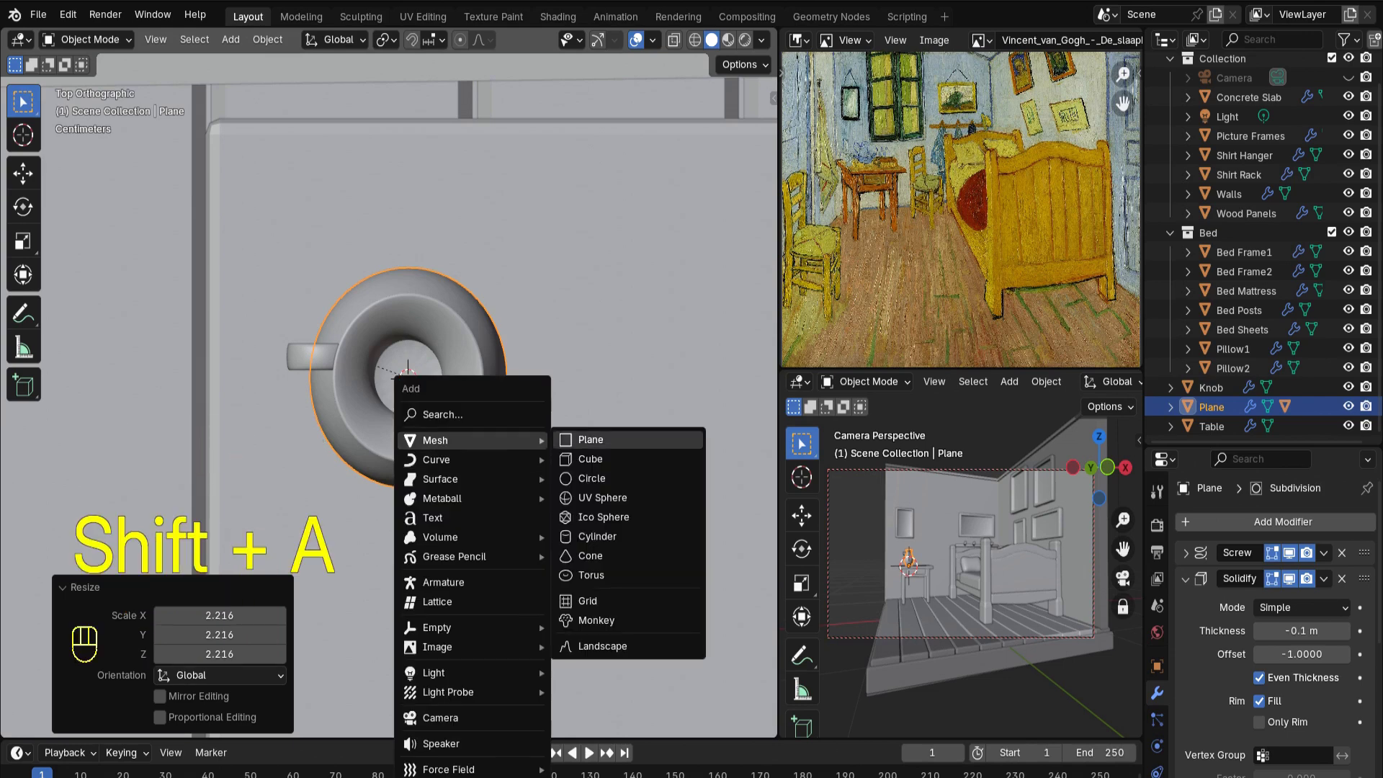
pyautogui.click(590, 440)
pyautogui.scroll(-5, 403, 381)
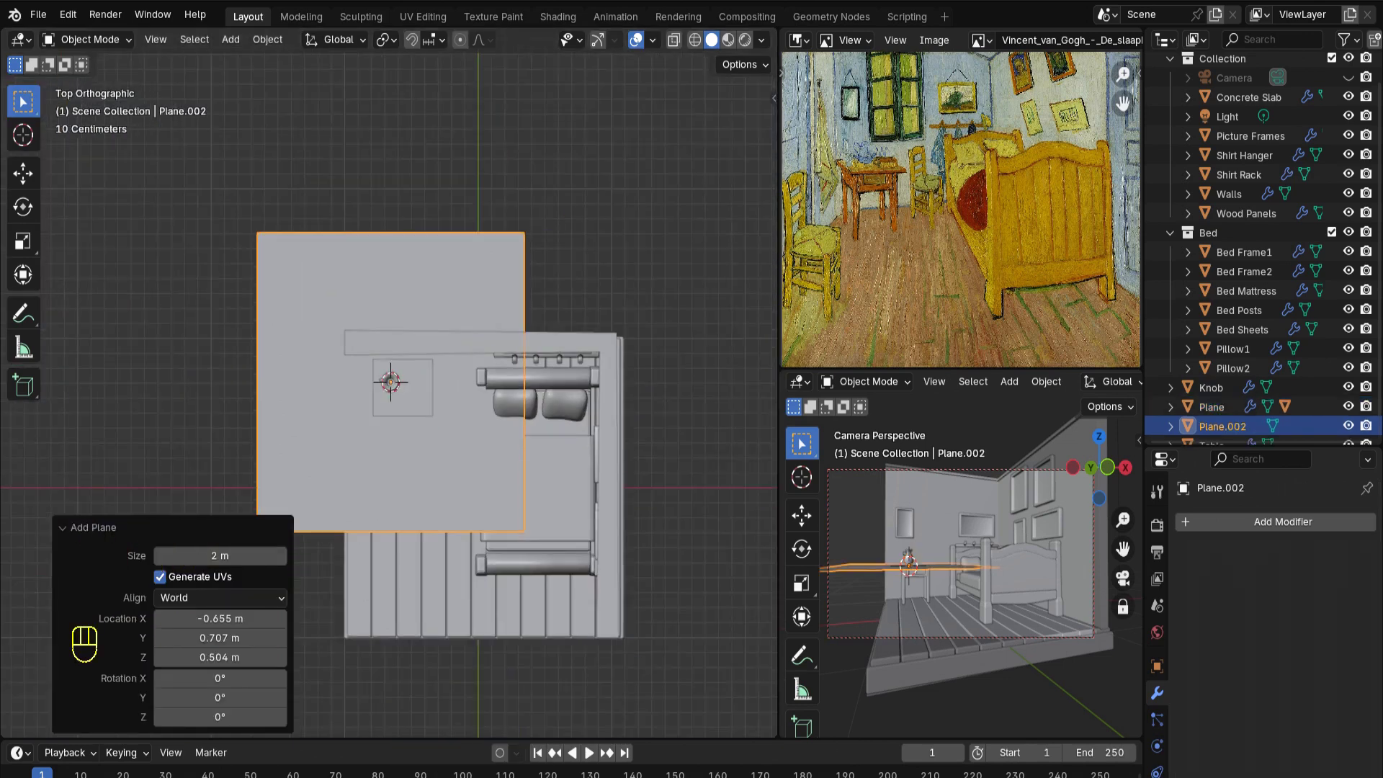
pyautogui.press('s')
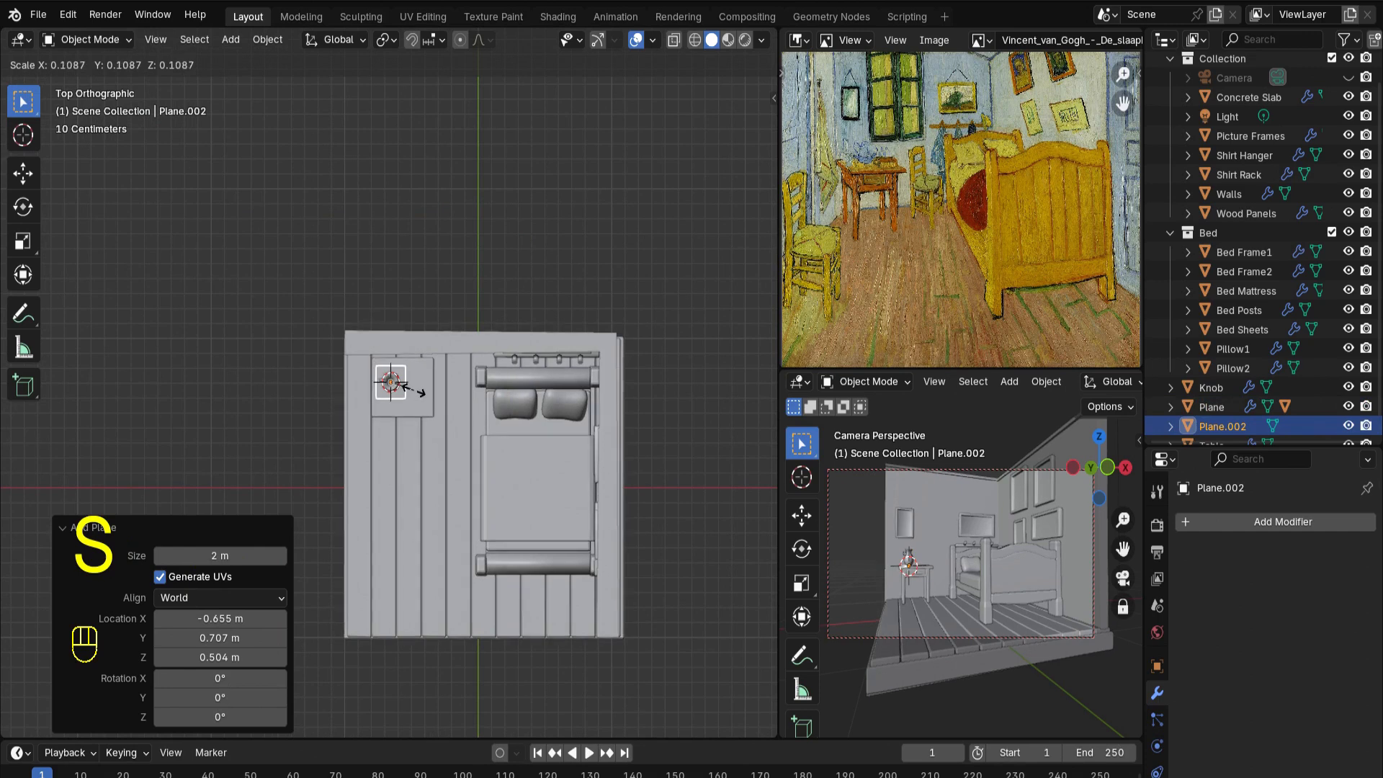
pyautogui.click(419, 392)
pyautogui.scroll(10, 411, 385)
pyautogui.press('s')
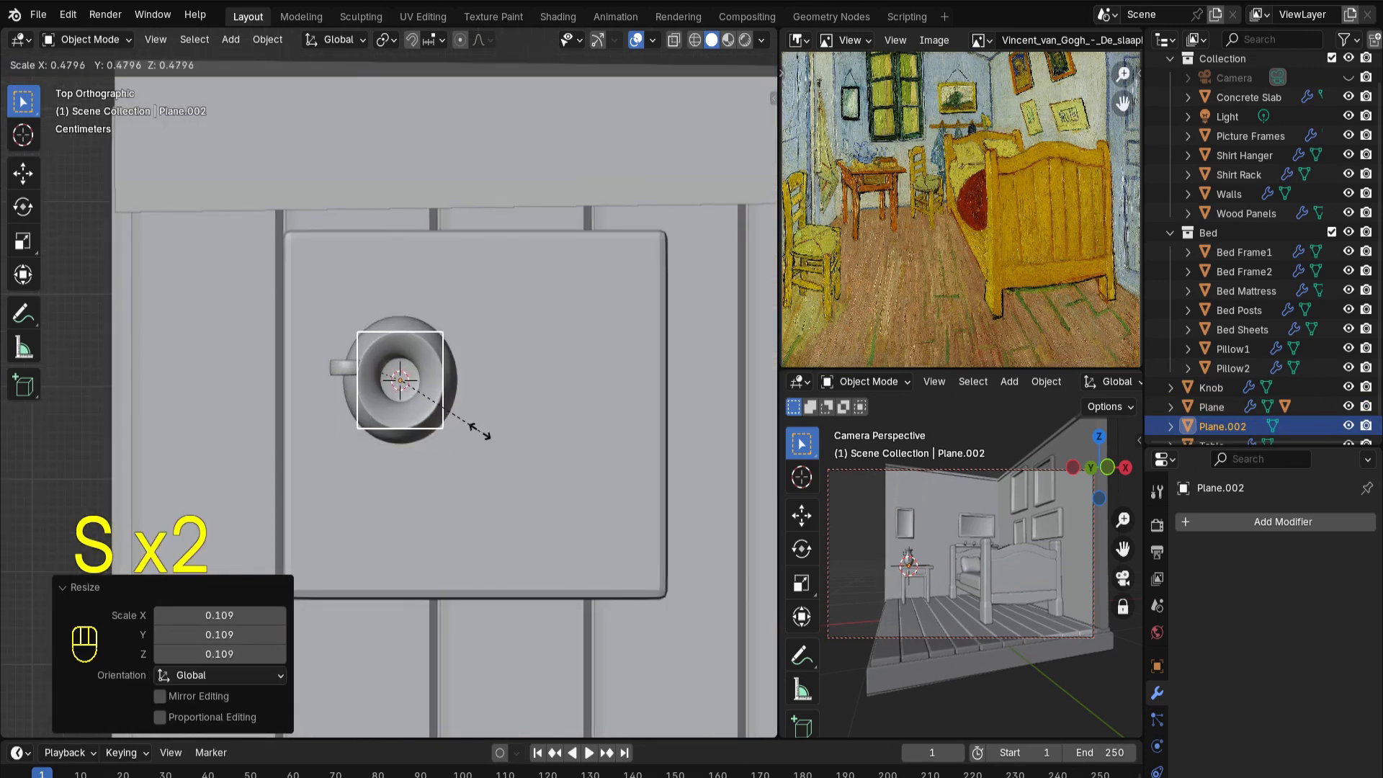
pyautogui.click(480, 432)
# Merge all vertices of the new plane at their center into a single vertex
pyautogui.press('Tab')
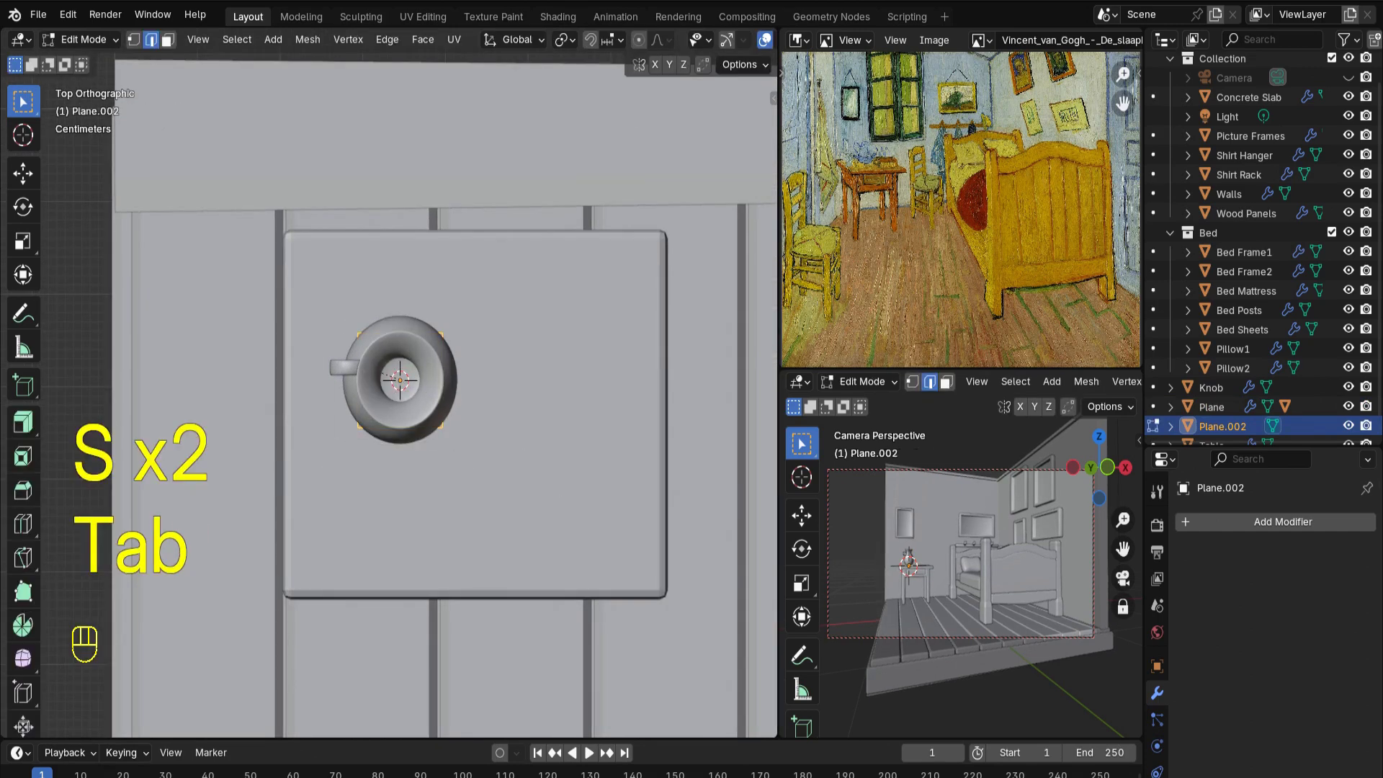
pyautogui.press('1')
pyautogui.press('m')
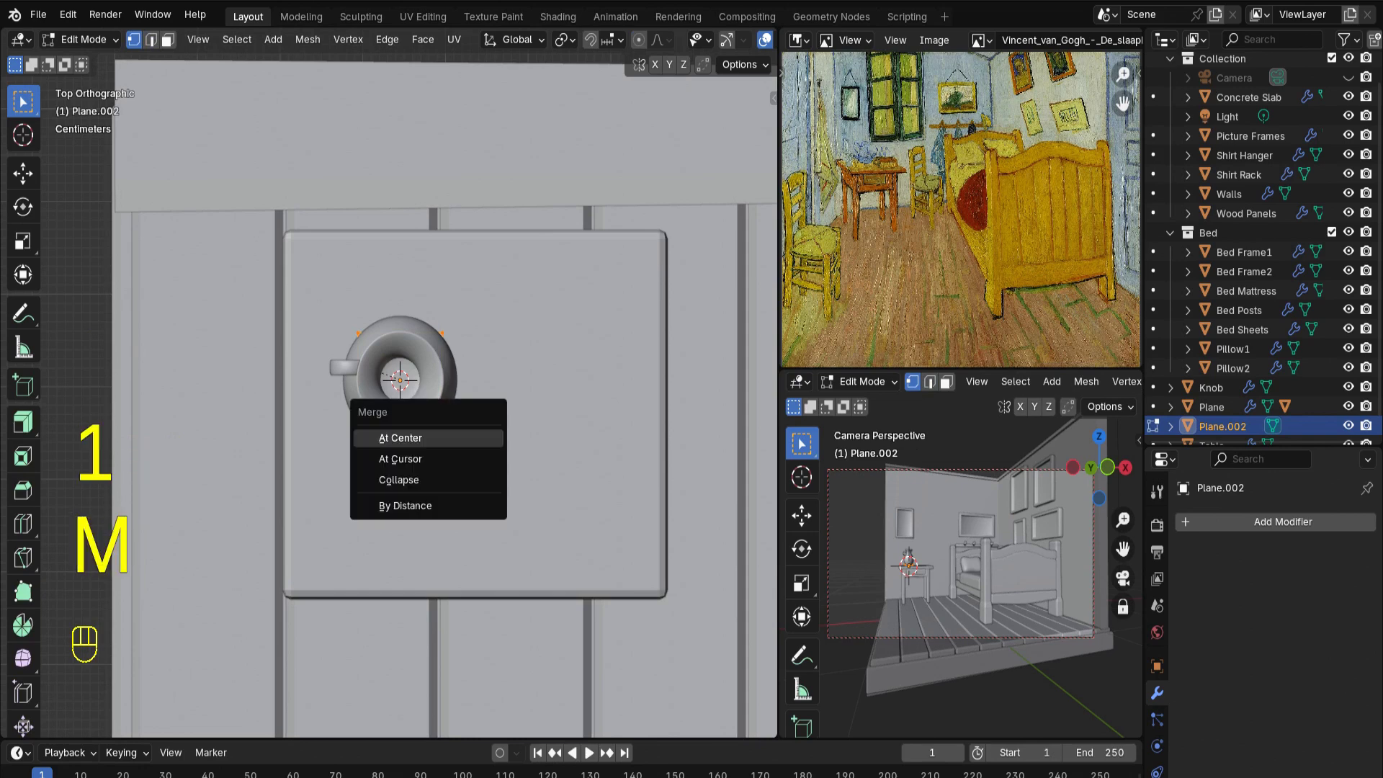
pyautogui.click(396, 439)
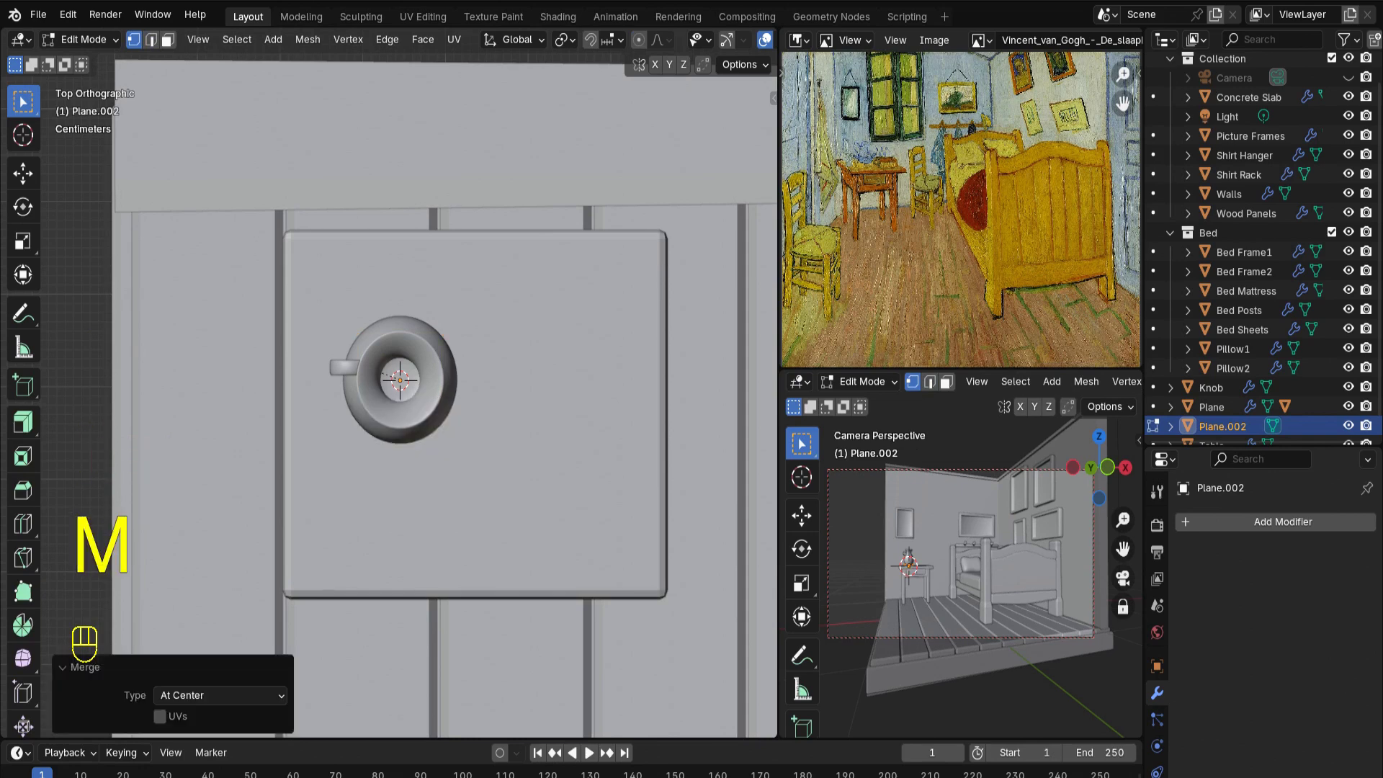
# With X-ray on in front view, extrude the single vertex about 0.08 m along X for the bowl's flat base
pyautogui.moveTo(396, 439); pyautogui.dragTo(432, 324, button='middle')
pyautogui.press('KP_1')
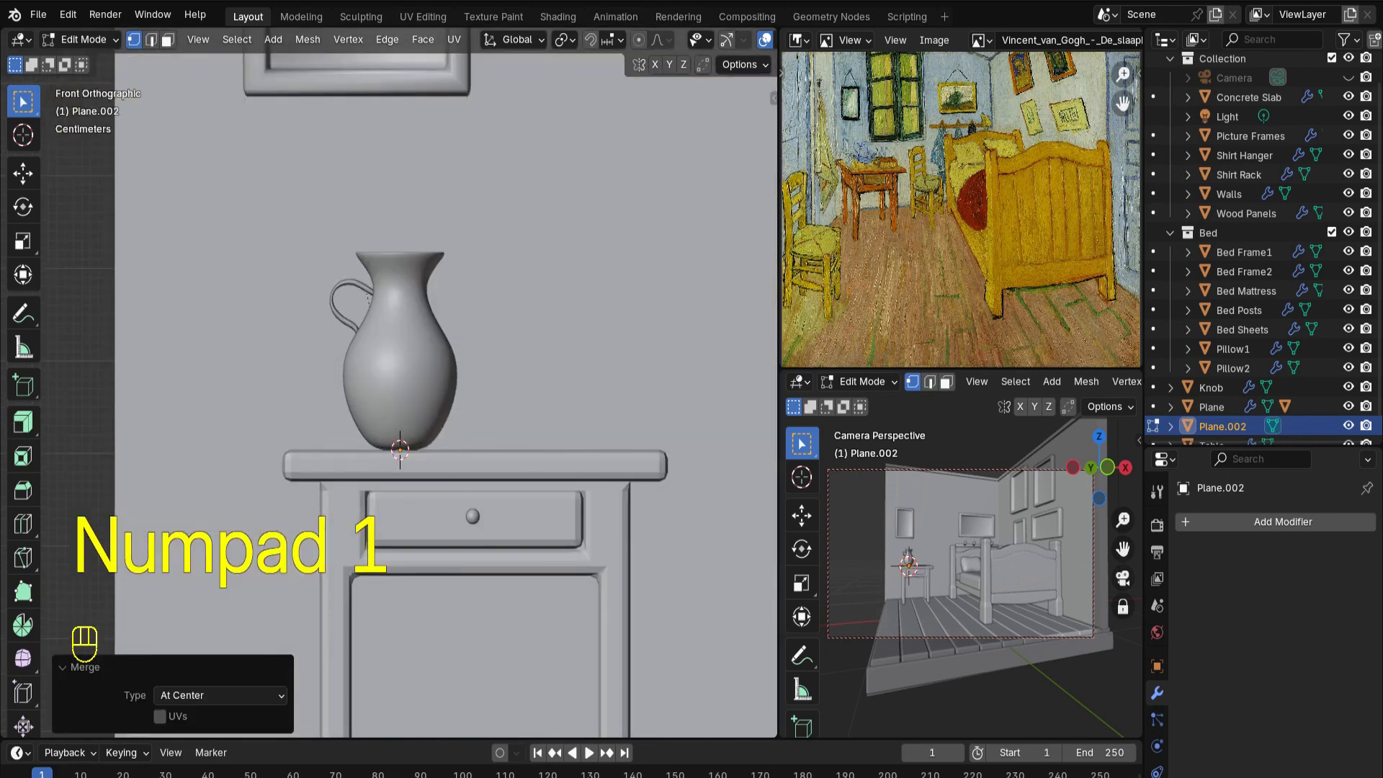
pyautogui.scroll(-4, 389, 40)
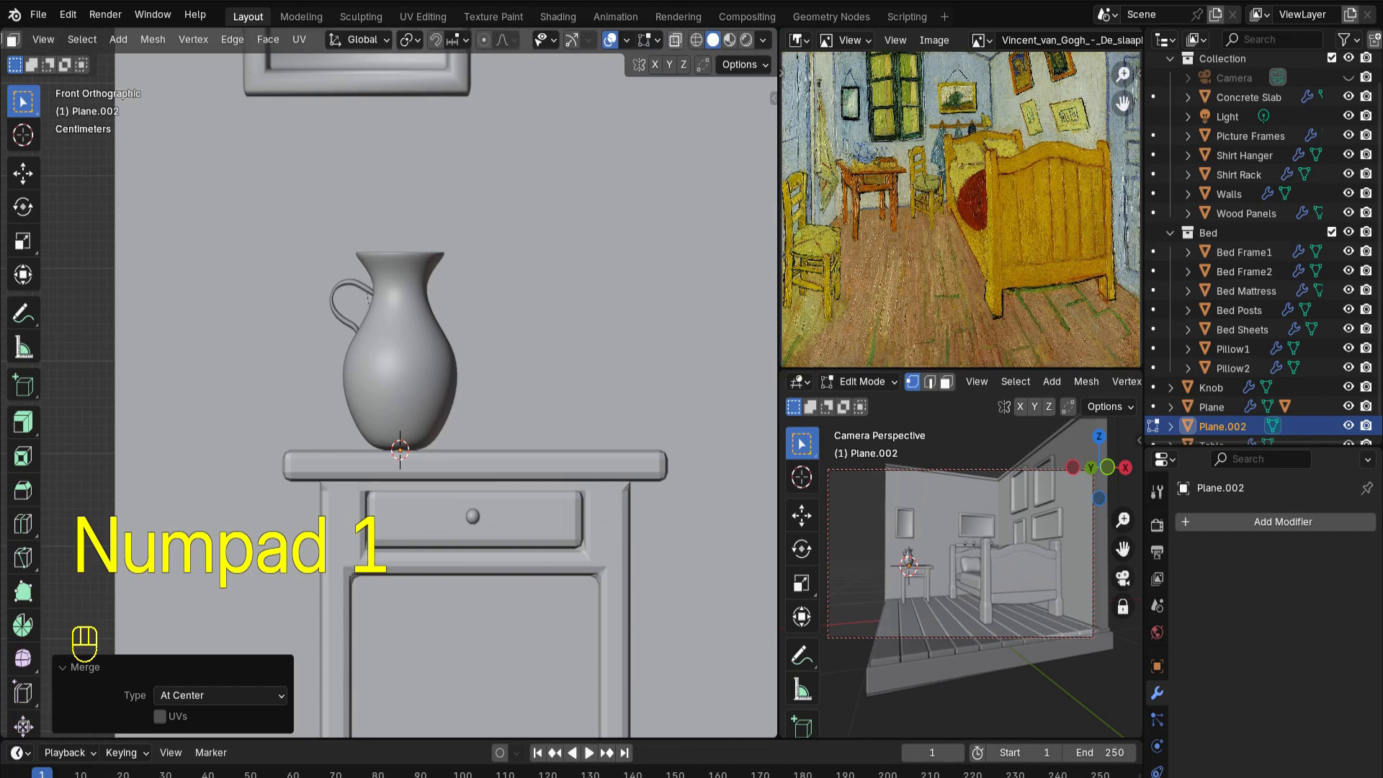
pyautogui.click(674, 39)
pyautogui.scroll(4, 388, 382)
pyautogui.press('e')
pyautogui.press('x')
pyautogui.click(528, 382)
# Extend the base line with further extruded points curving up and outward into a bowl profile with a flared rim
pyautogui.press('ctrl')
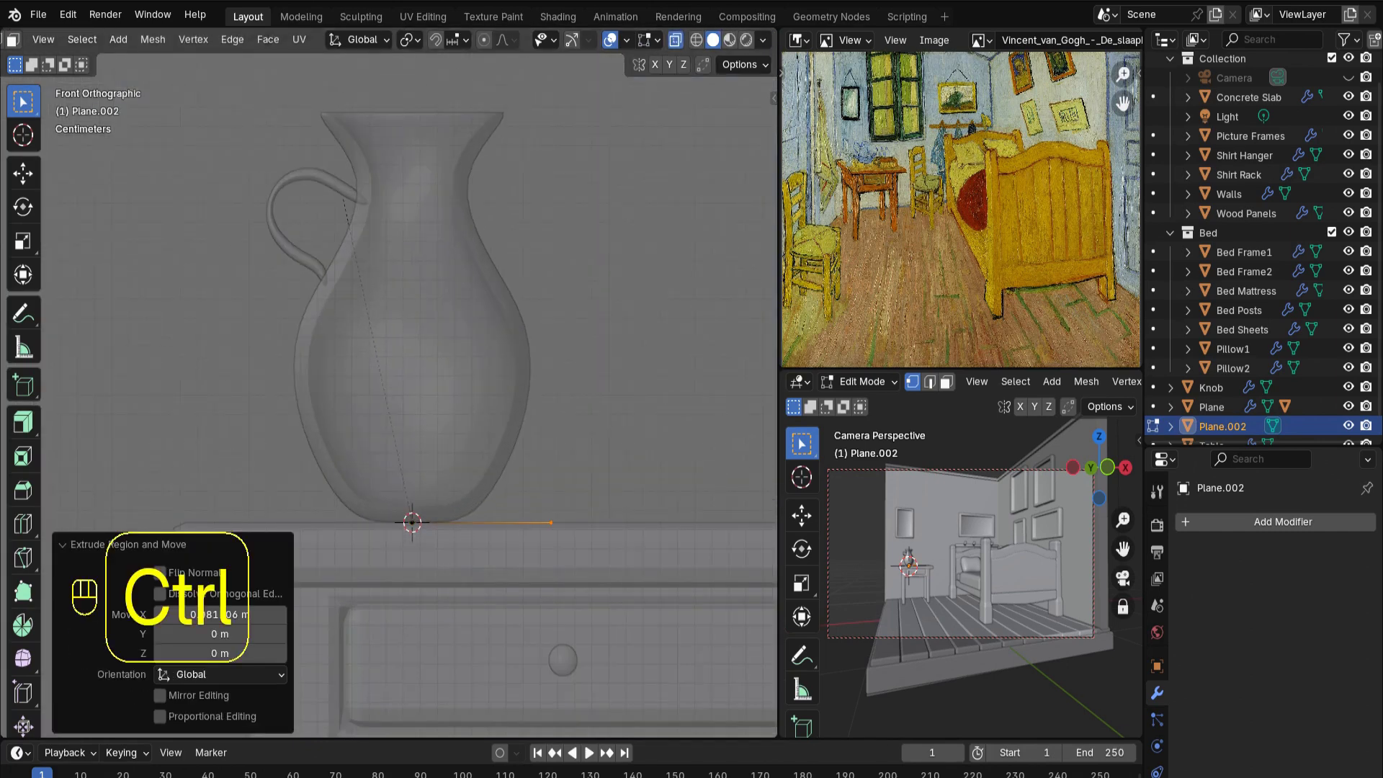
pyautogui.keyDown('ctrl'); pyautogui.rightClick(602, 497); pyautogui.keyUp('ctrl')
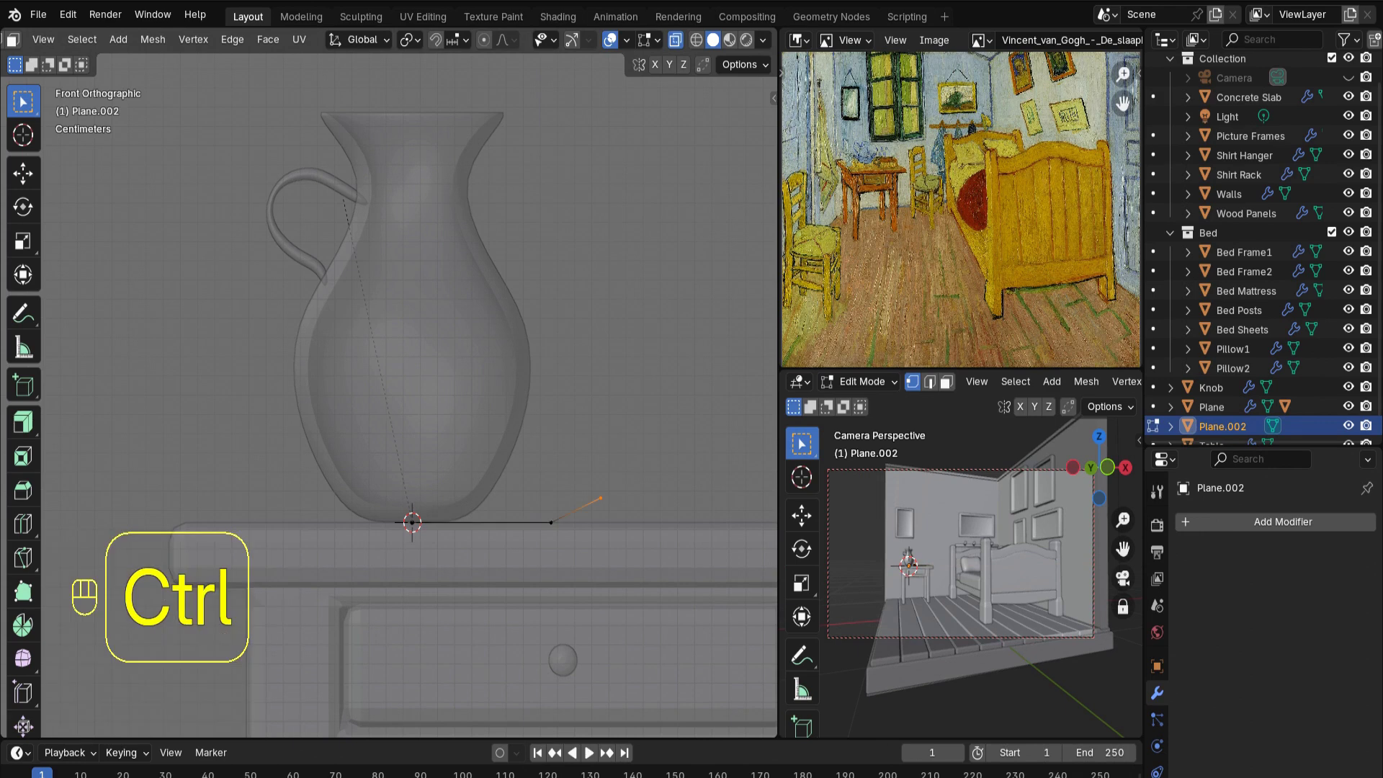
pyautogui.keyDown('ctrl'); pyautogui.rightClick(648, 461); pyautogui.keyUp('ctrl')
pyautogui.keyDown('ctrl'); pyautogui.rightClick(673, 431); pyautogui.keyUp('ctrl')
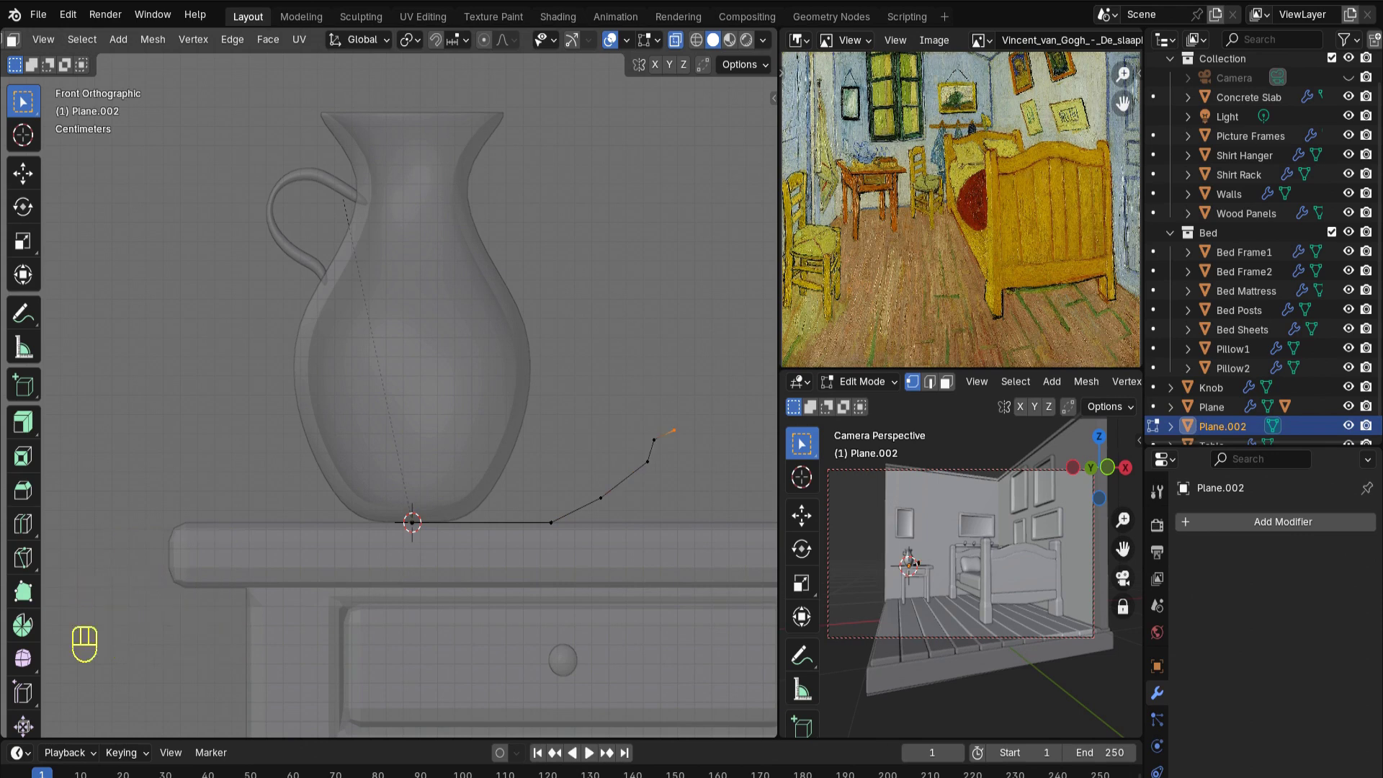
# Select the entire bowl profile and add a Screw modifier to revolve it into a bowl
pyautogui.press('a')
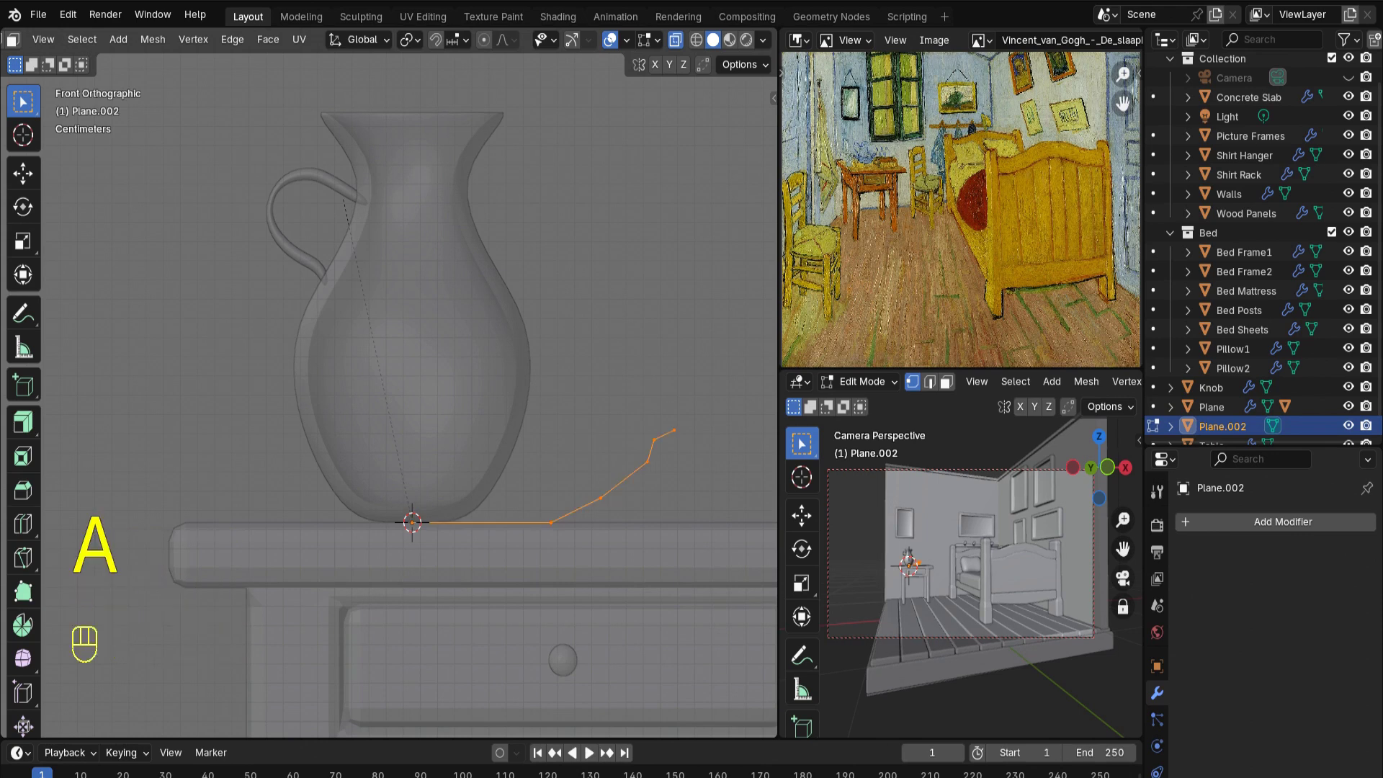
pyautogui.moveTo(673, 430); pyautogui.dragTo(648, 389, button='middle')
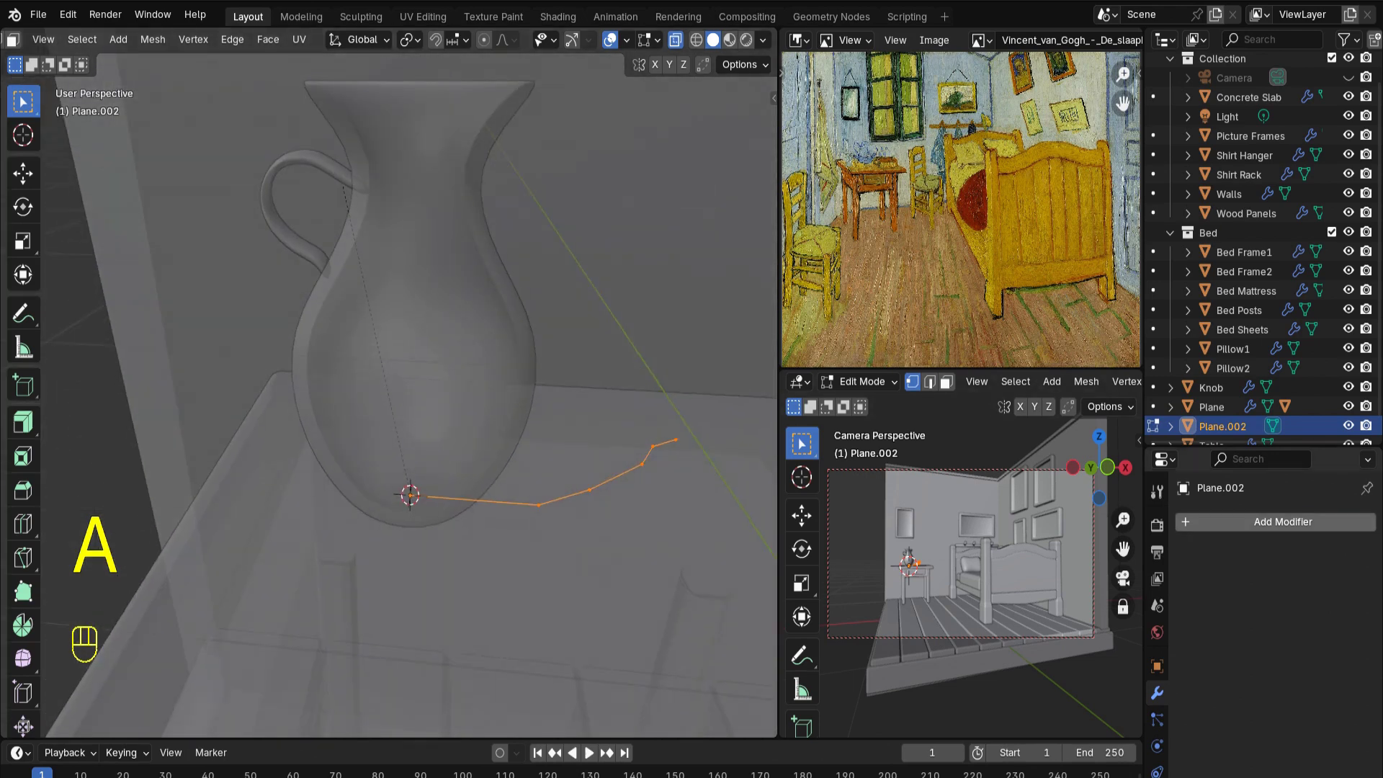
pyautogui.click(1283, 521)
pyautogui.moveTo(1195, 556)
pyautogui.click(1037, 395)
# Add a Solidify modifier to the revolved bowl
pyautogui.moveTo(612, 446); pyautogui.dragTo(621, 391, button='middle')
pyautogui.click(1232, 525)
pyautogui.moveTo(1230, 526)
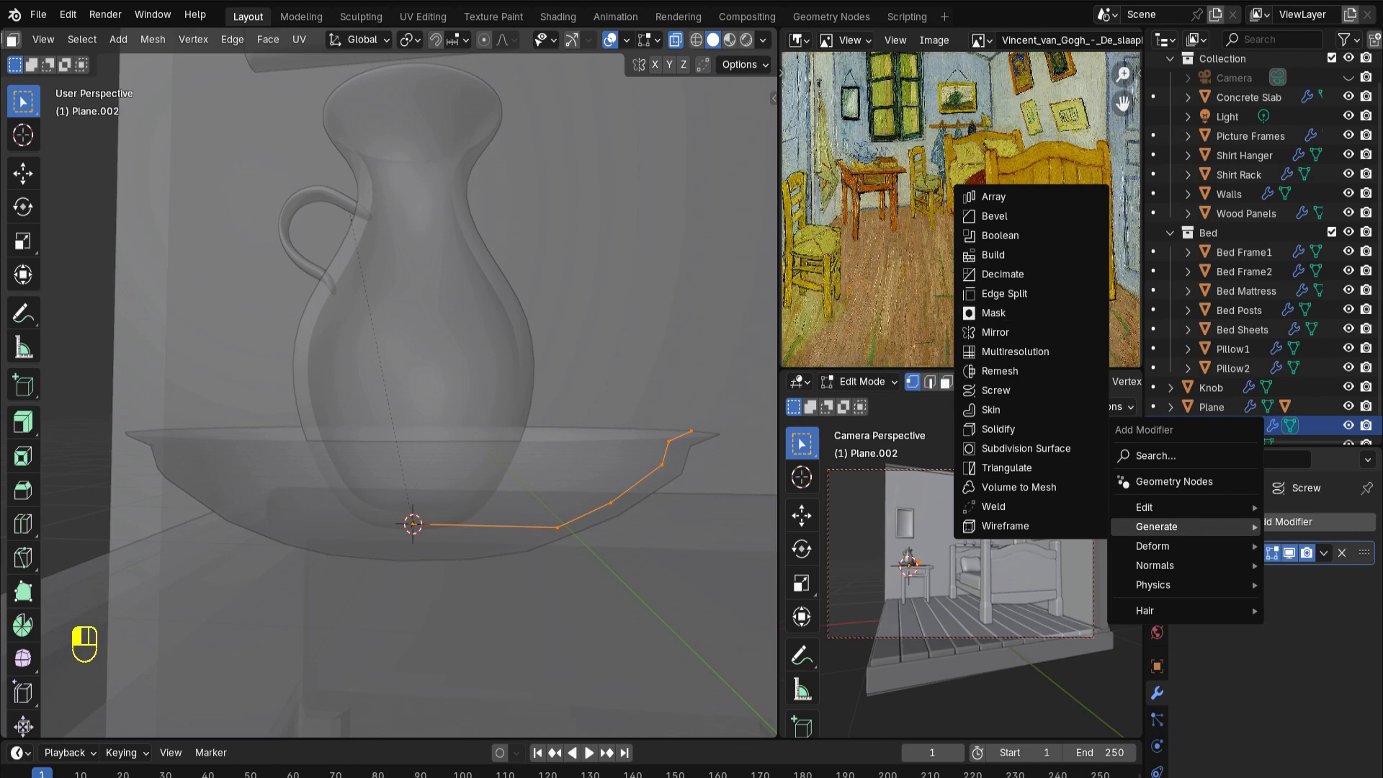
pyautogui.click(998, 429)
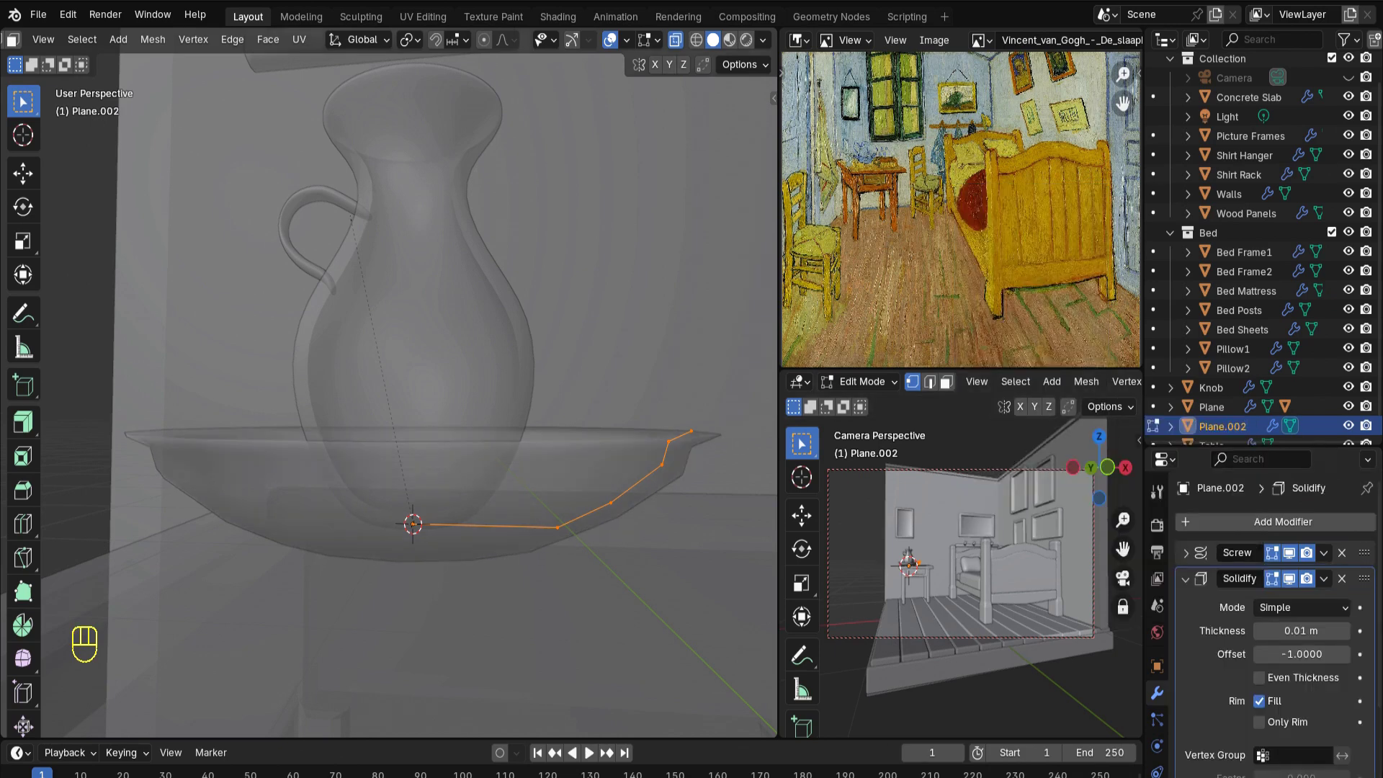
# Turn X-ray off and set the bowl's Solidify thickness to -0.12 m
pyautogui.click(675, 40)
pyautogui.moveTo(576, 288); pyautogui.dragTo(576, 314, button='middle')
pyautogui.moveTo(407, 418); pyautogui.dragTo(407, 363, button='middle')
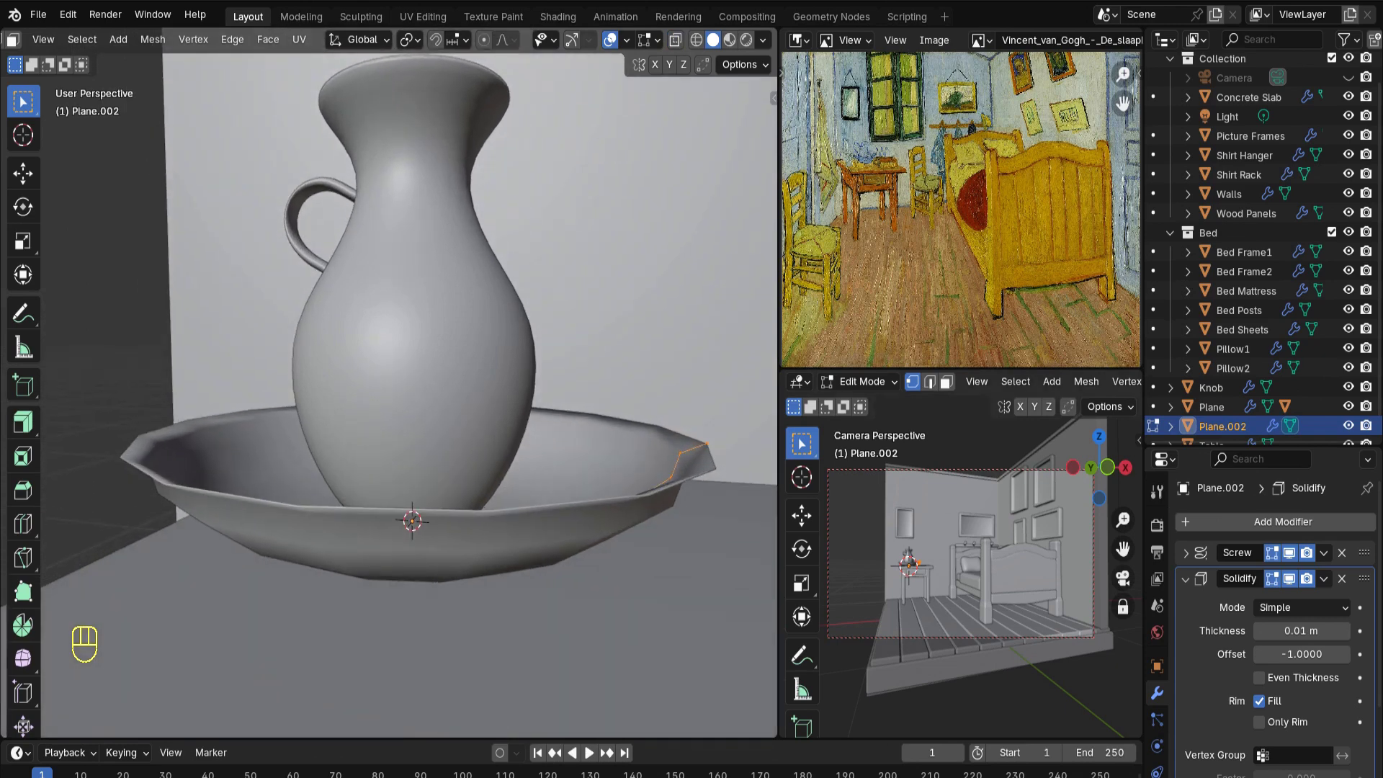
pyautogui.moveTo(1301, 630); pyautogui.dragTo(1271, 630)
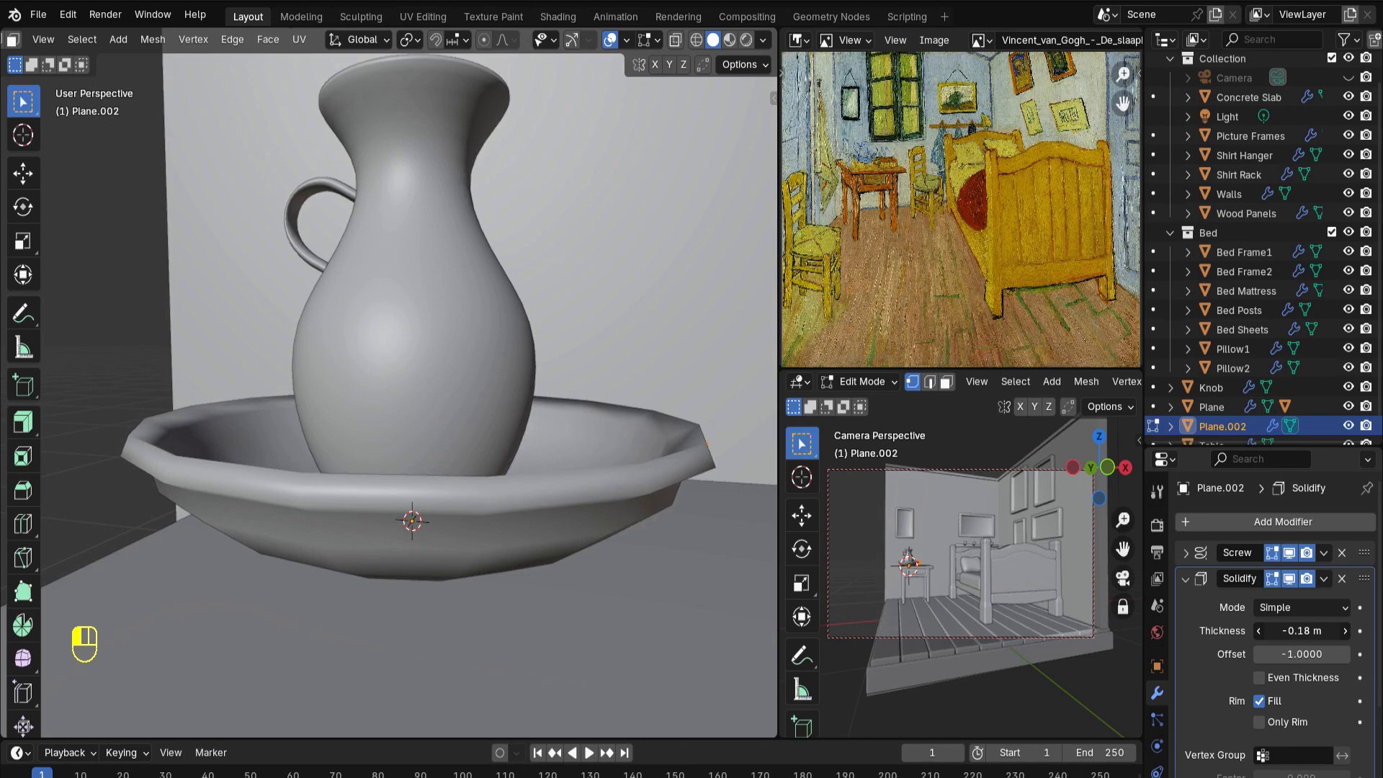
pyautogui.moveTo(1301, 630); pyautogui.dragTo(1322, 631)
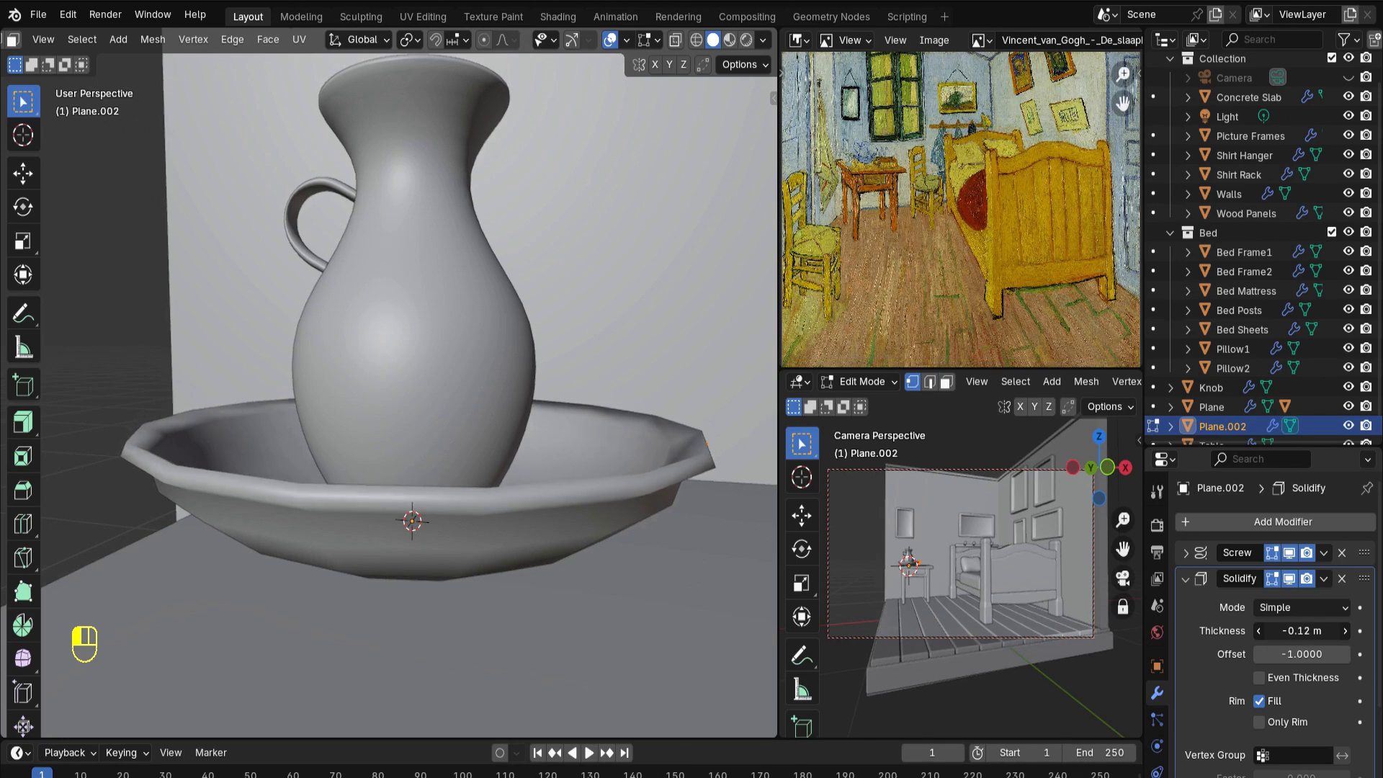
# Add a Subdivision Surface modifier to the bowl and set its viewport level to 2
pyautogui.click(1186, 579)
pyautogui.click(1238, 522)
pyautogui.moveTo(1239, 524)
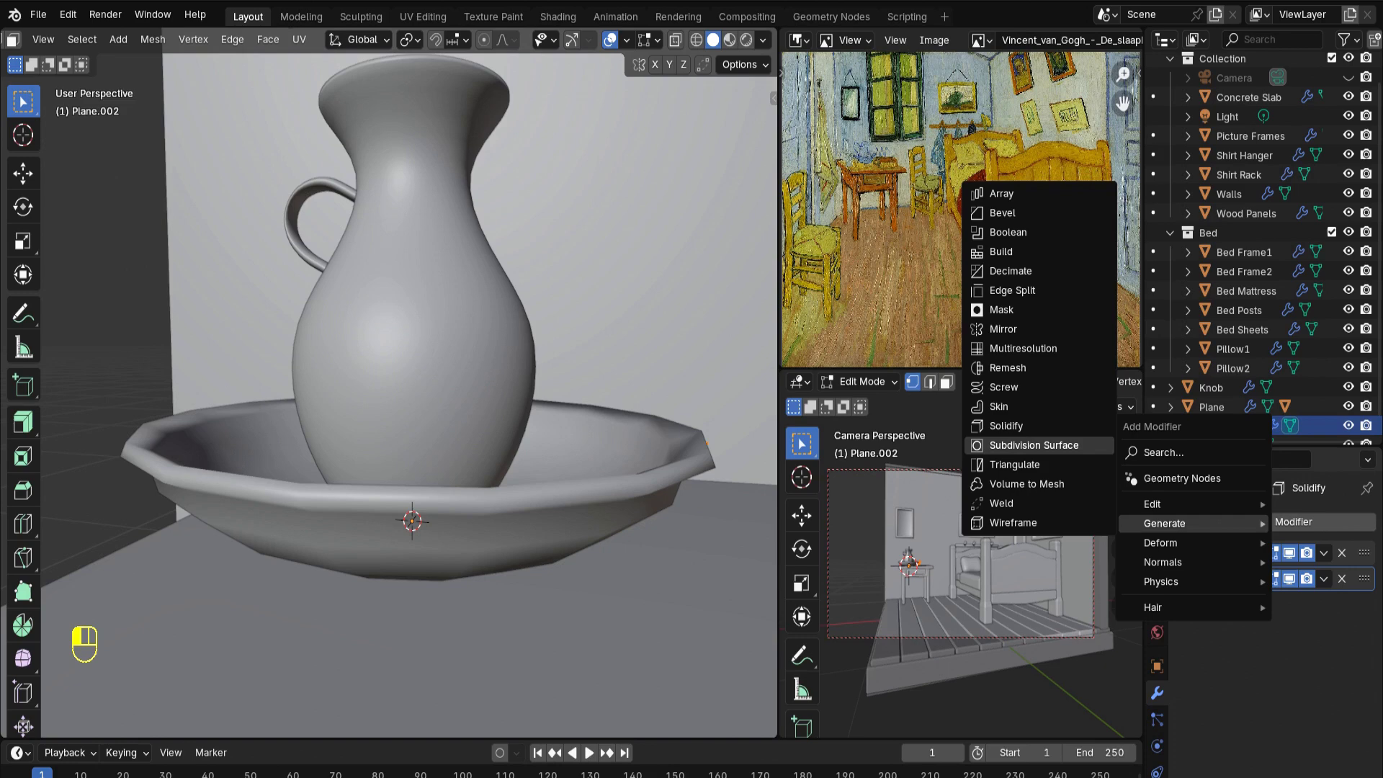
pyautogui.click(1033, 446)
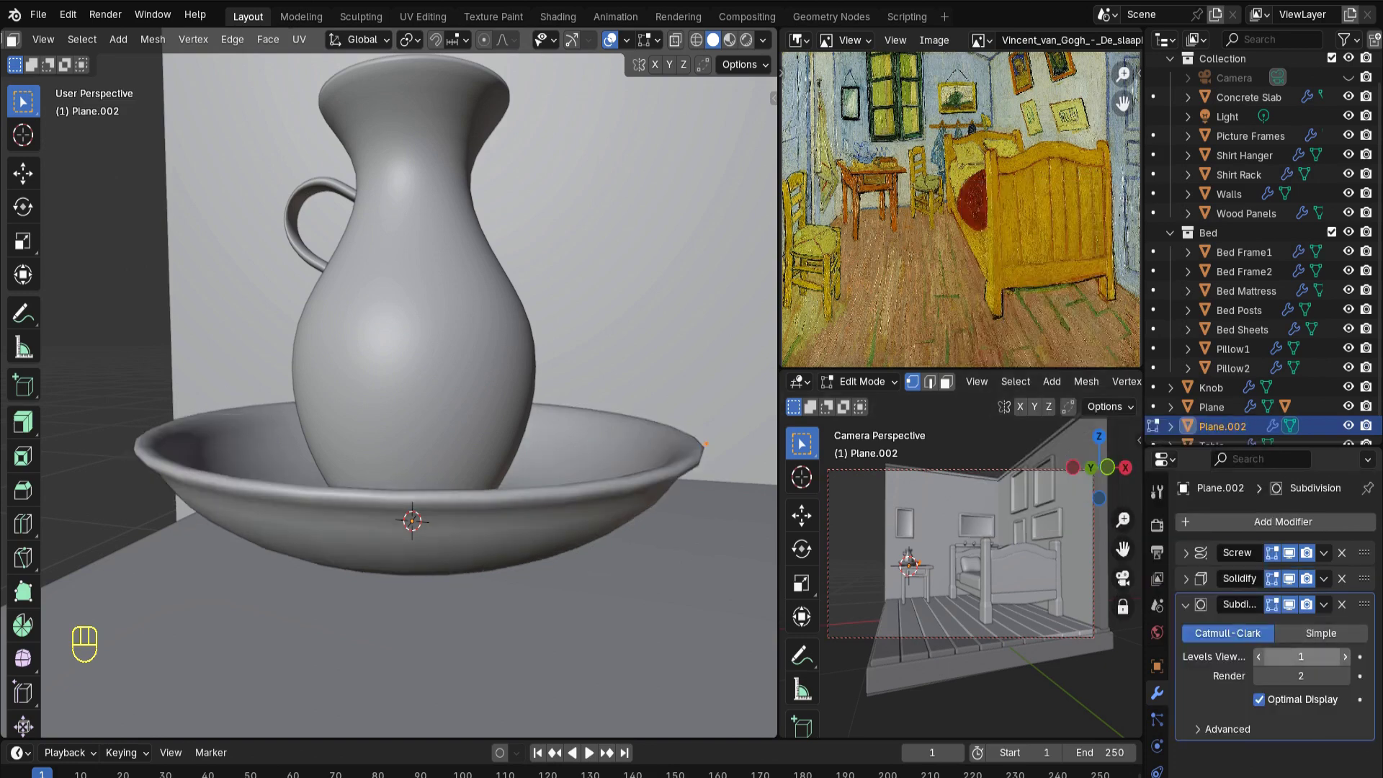
pyautogui.click(1343, 656)
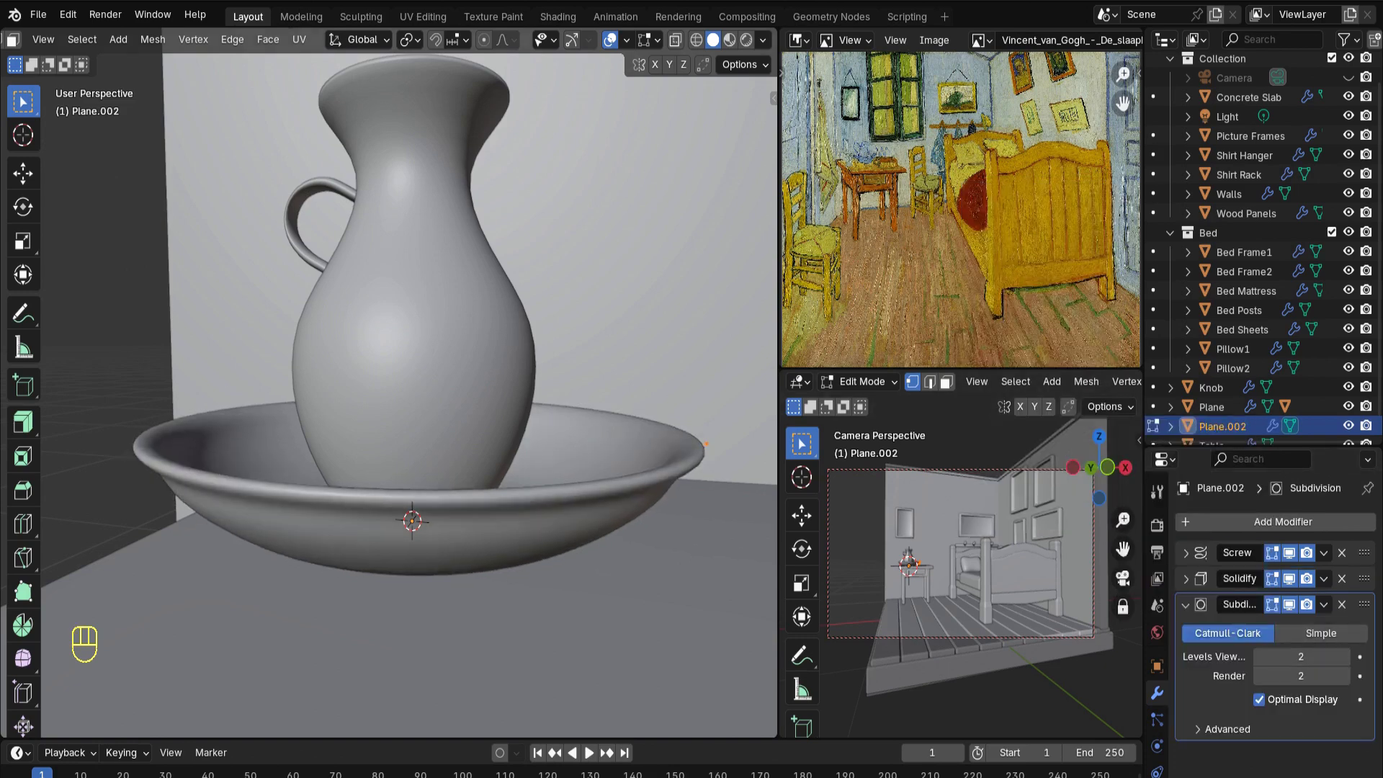
# Add a plane on the tabletop beside the bowl and scale it down to a small rectangle
pyautogui.press('KP_1')
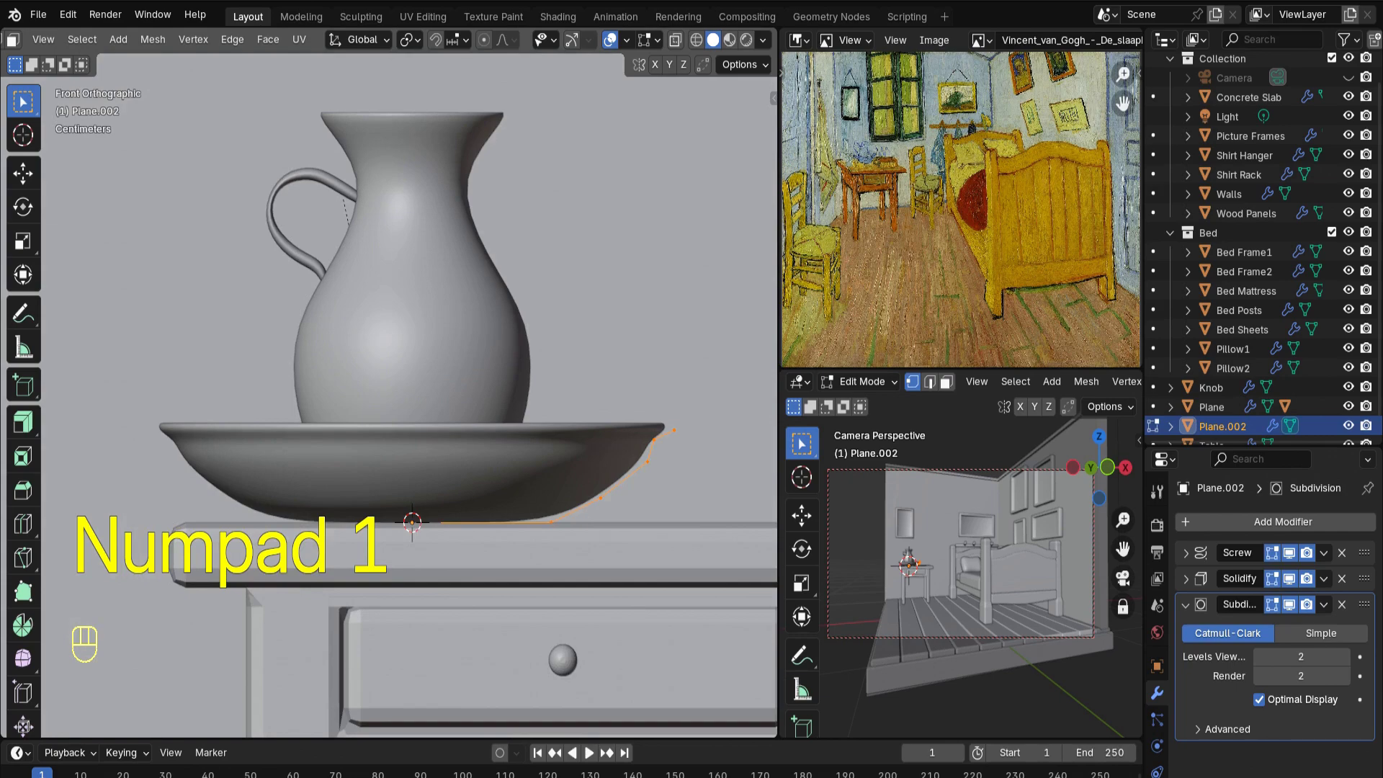
pyautogui.moveTo(409, 324); pyautogui.dragTo(569, 335, button='middle')
pyautogui.moveTo(460, 425)
pyautogui.mouseDown(button='middle')
pyautogui.moveTo(472, 374)
pyautogui.moveTo(425, 374)
pyautogui.moveTo(472, 407)
pyautogui.mouseUp(button='middle')
pyautogui.press('KP_1')
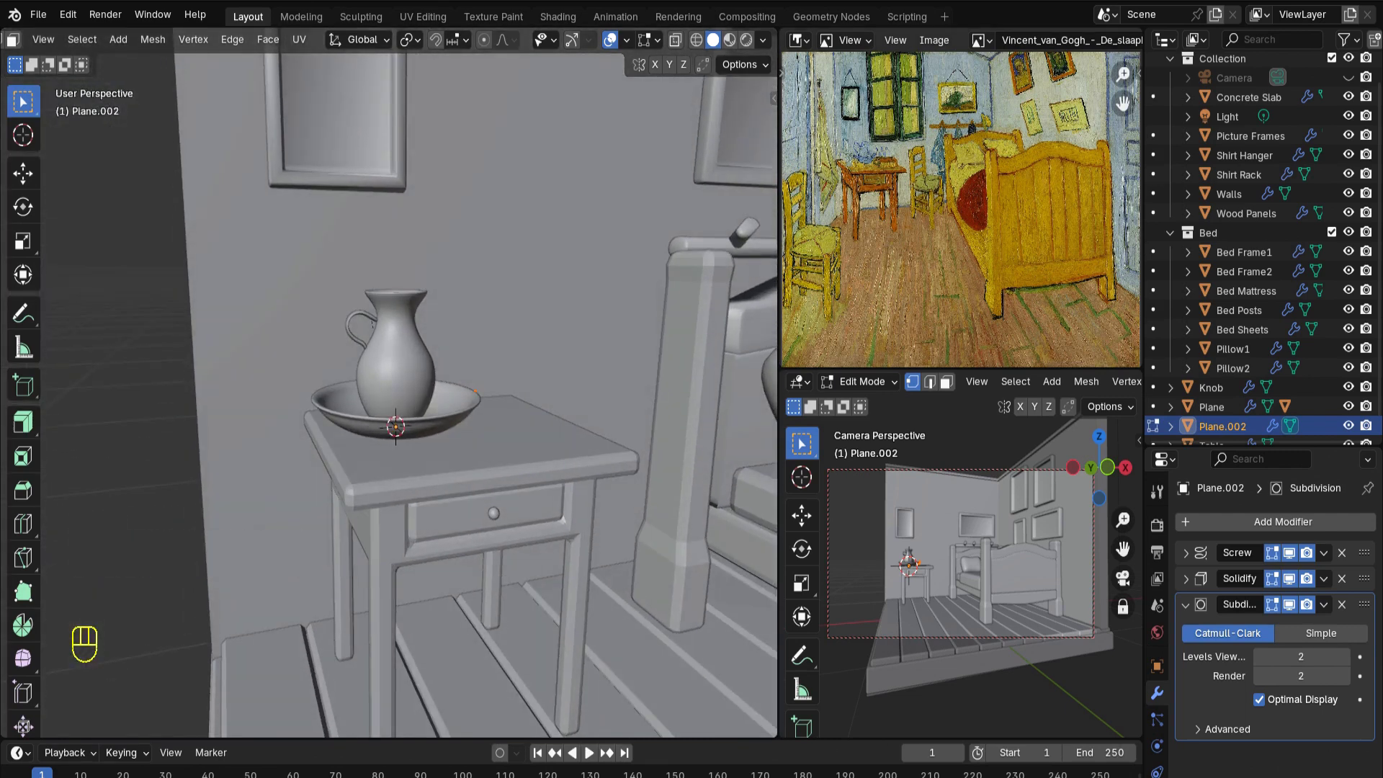
pyautogui.hotkey('shift', 'a')
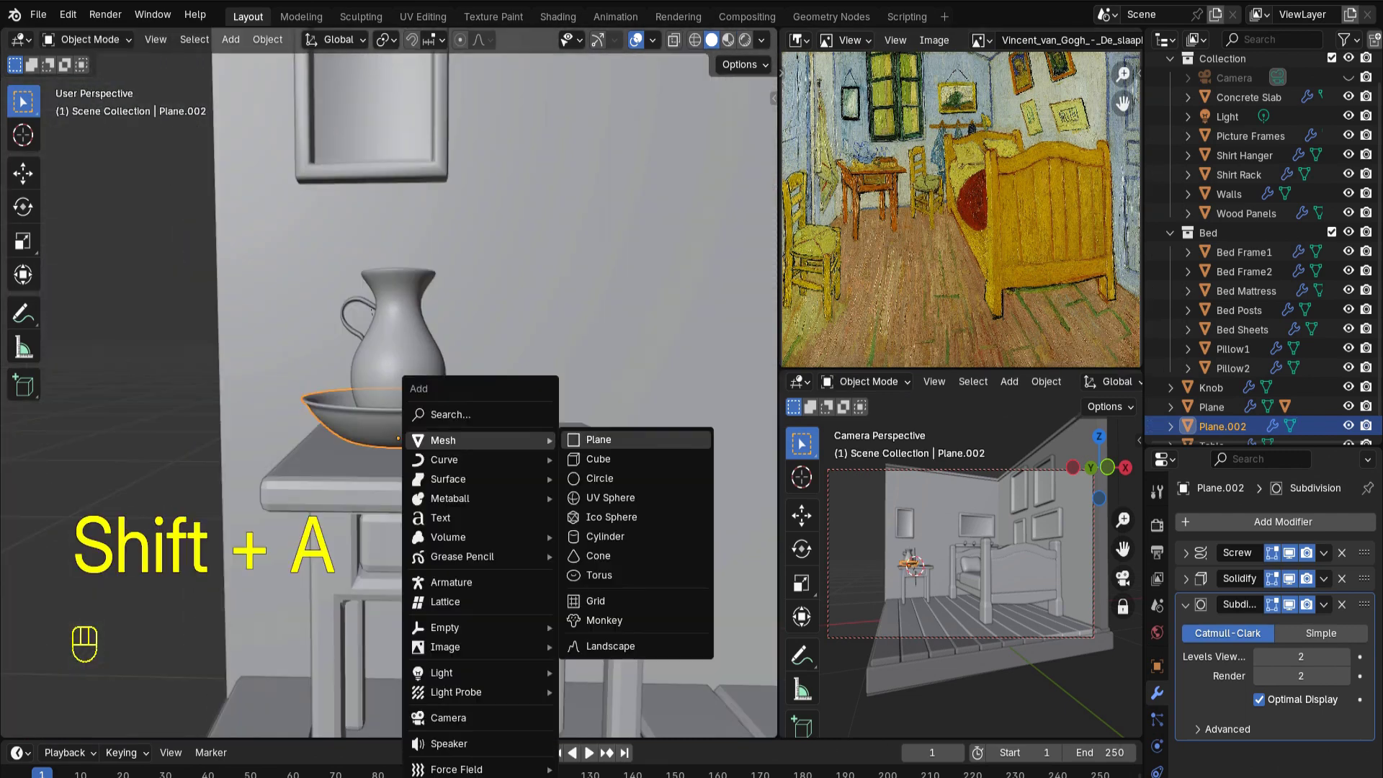
pyautogui.click(596, 441)
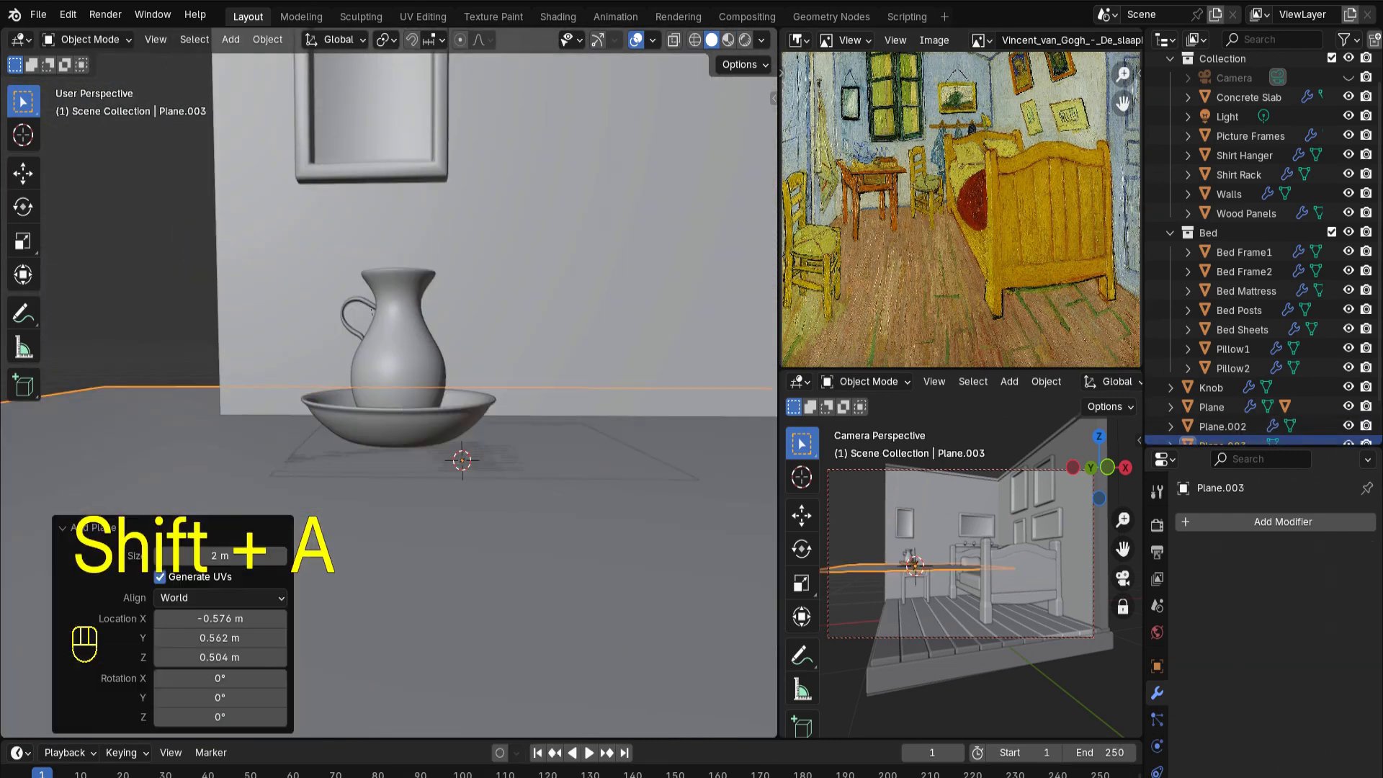
pyautogui.press('s')
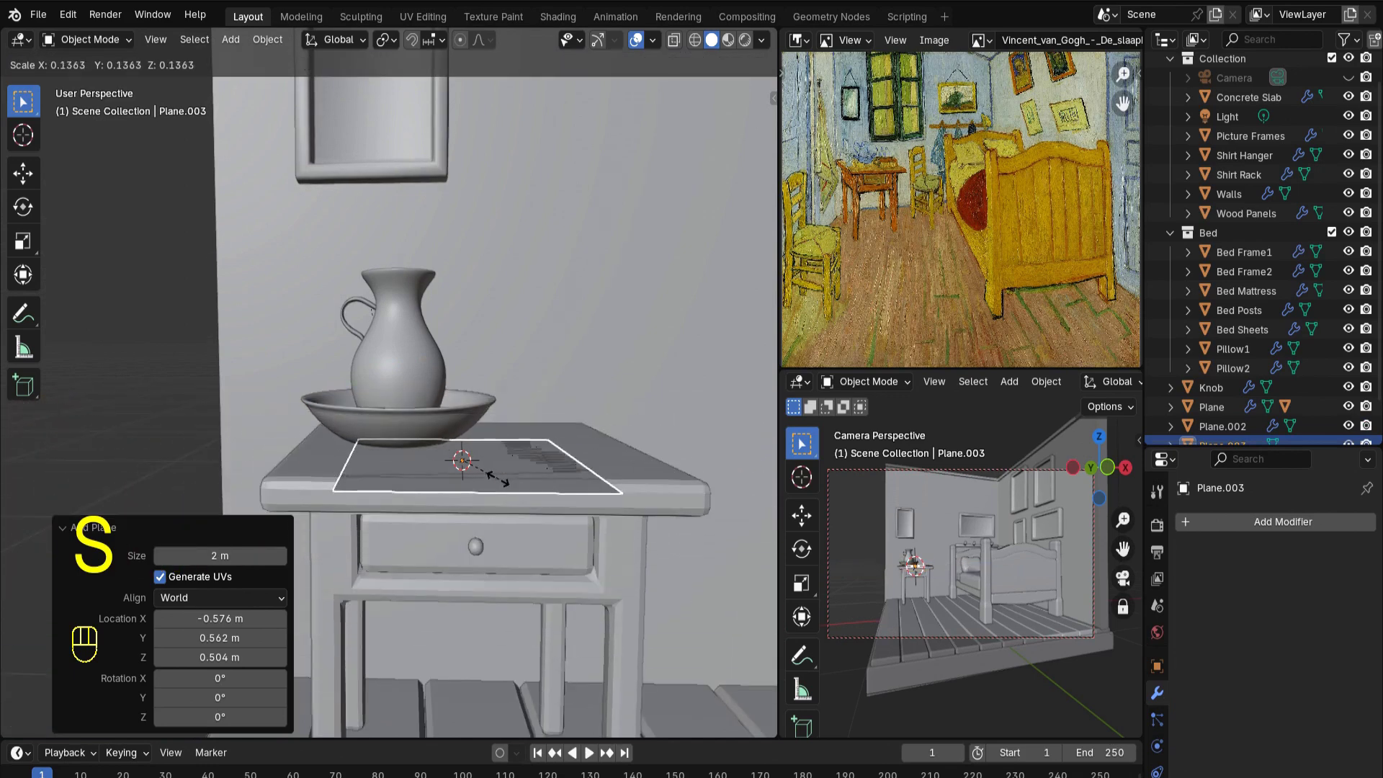
pyautogui.click(497, 478)
# Extrude the small plane into a thin slab with a 0.1 m, two-segment Bevel modifier and adjust its height along Z
pyautogui.press('Tab')
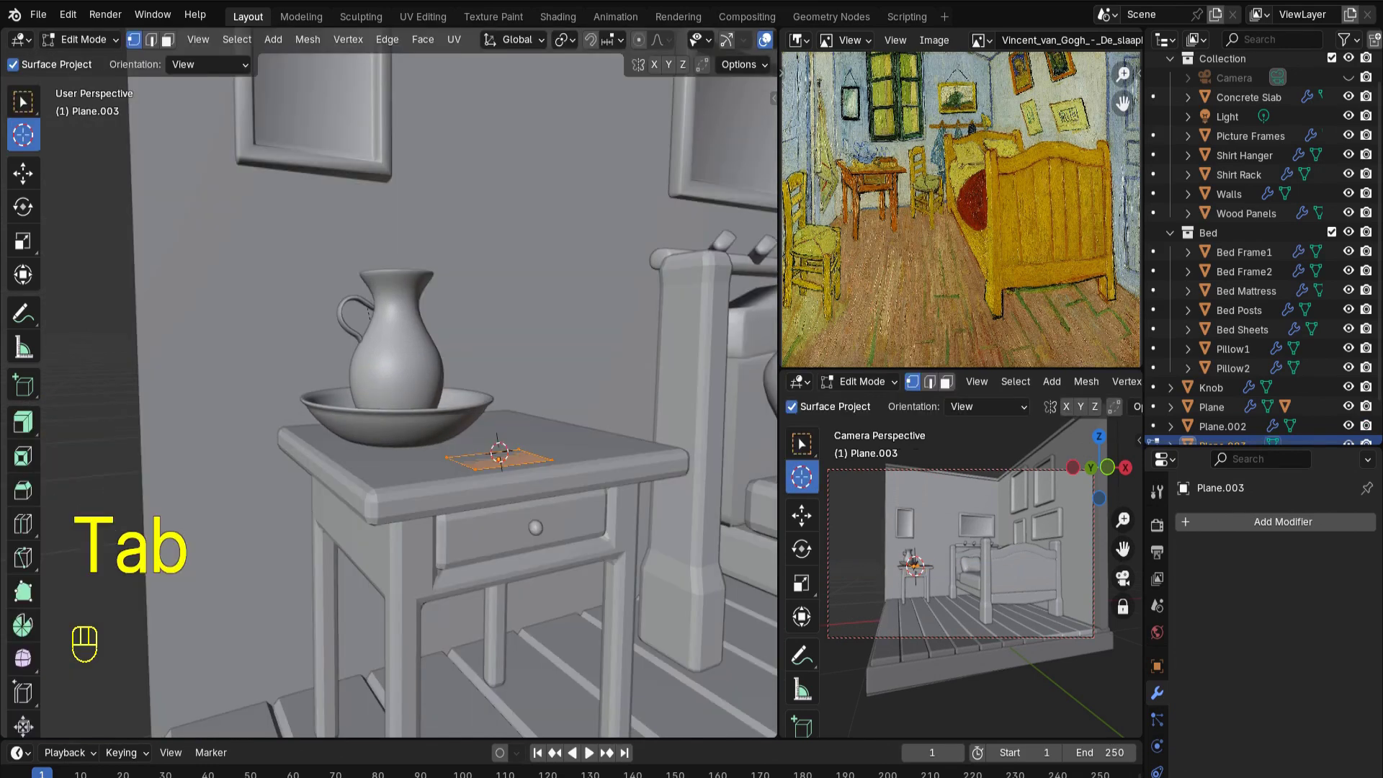
pyautogui.press('e')
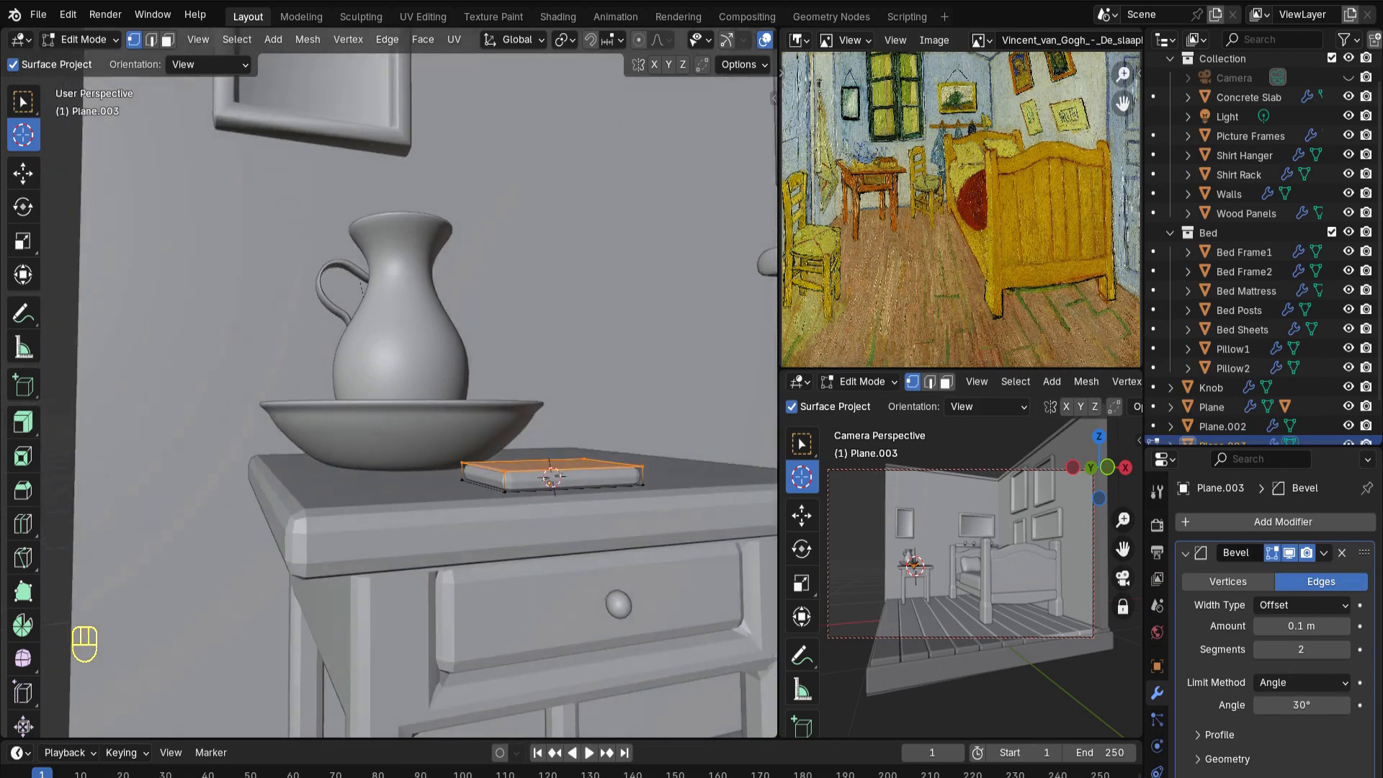
pyautogui.press('KP_1')
pyautogui.scroll(3, 404, 389)
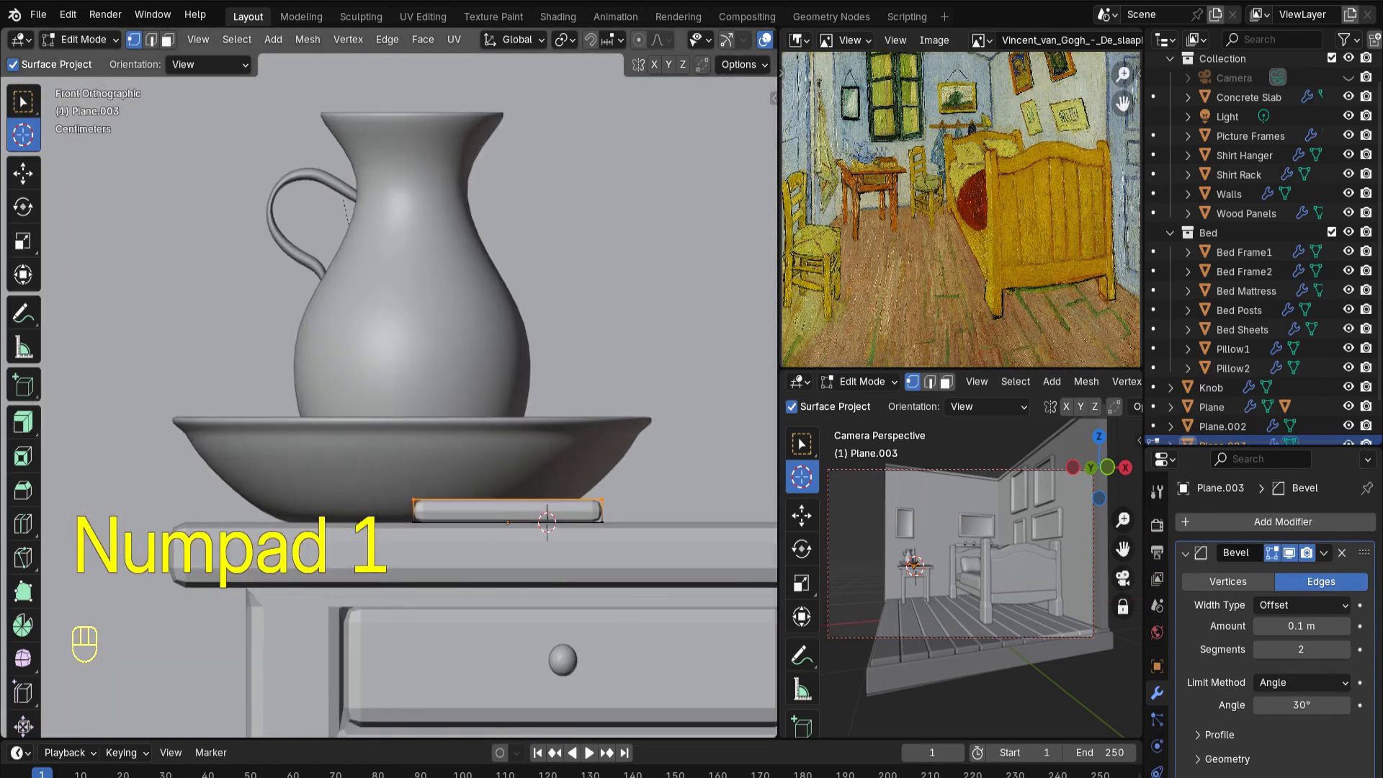
pyautogui.press('g')
pyautogui.press('z')
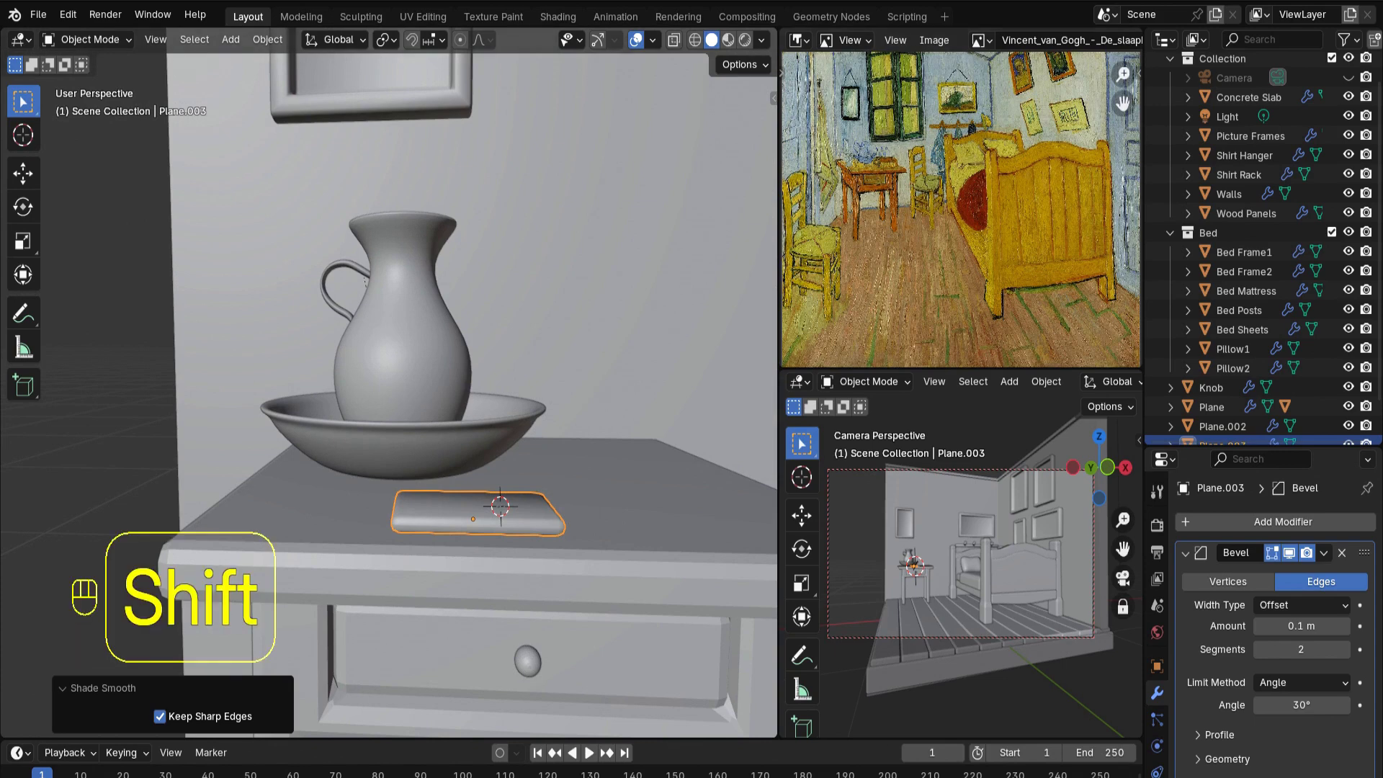
# Duplicate the thin slab straight up along Z by about 0.012 m to stack a second one
pyautogui.hotkey('shift', 'd')
pyautogui.press('z')
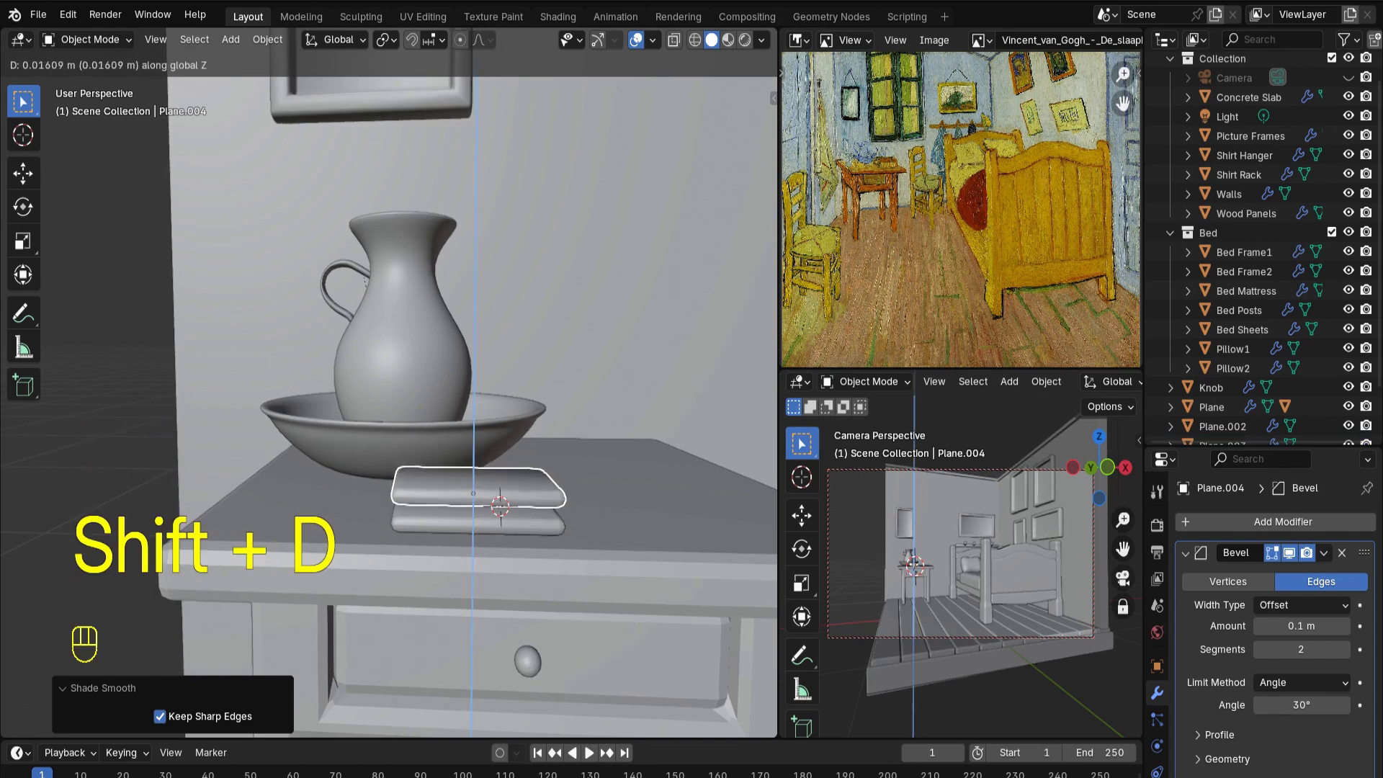
pyautogui.press('Return')
# Raise the upper slab's top face along Z by about 0.012 m to thicken it
pyautogui.press('KP_1')
pyautogui.scroll(4, 389, 384)
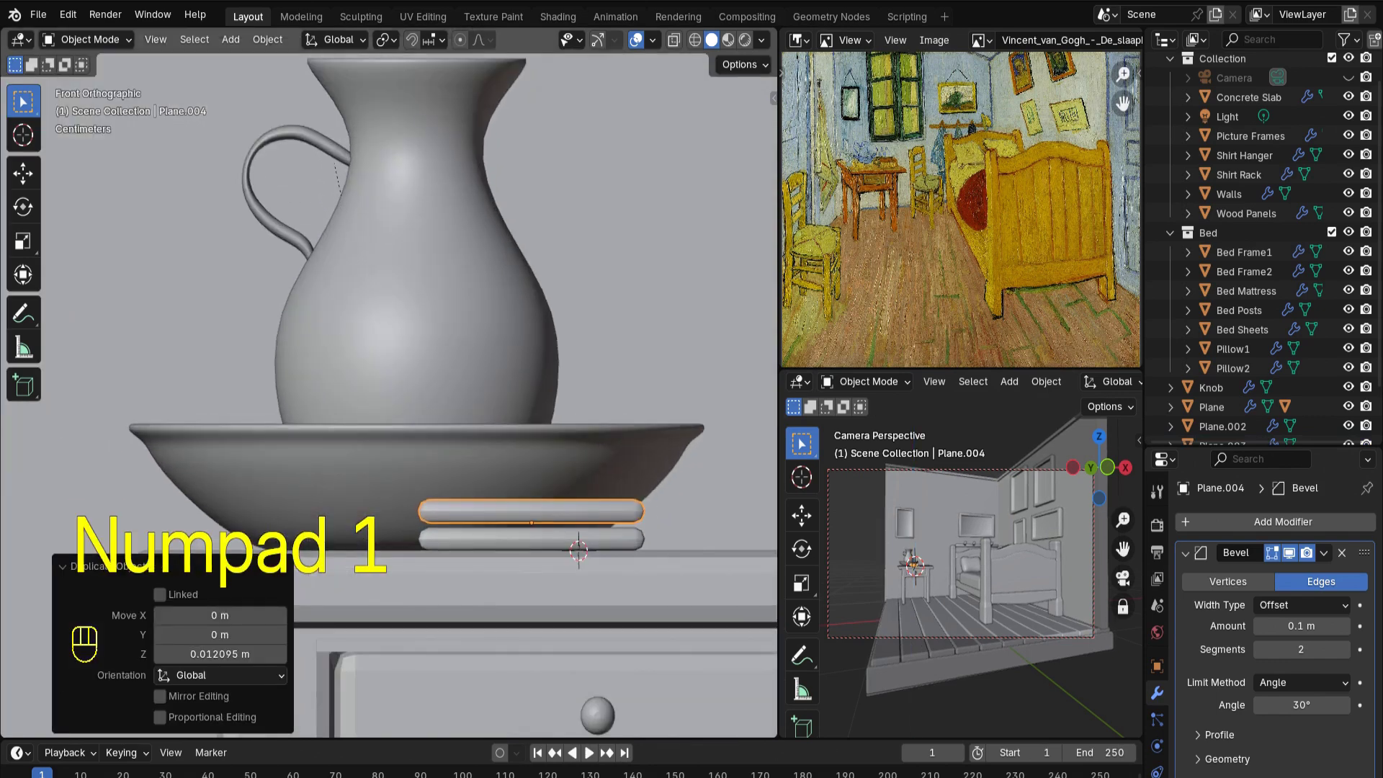
pyautogui.press('Tab')
pyautogui.press('g')
pyautogui.press('z')
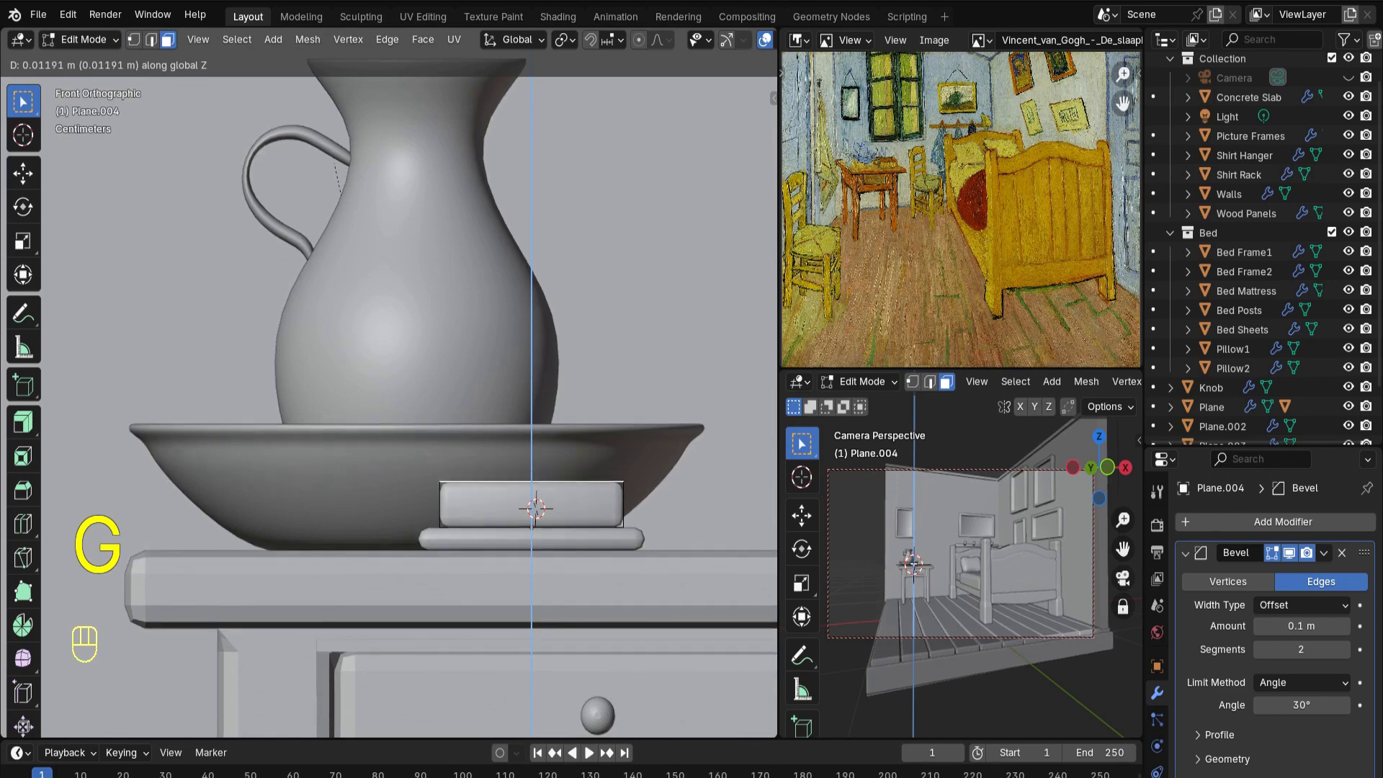
pyautogui.press('Return')
# Resize the whole upper slab and reposition it on the lower slab
pyautogui.press('a')
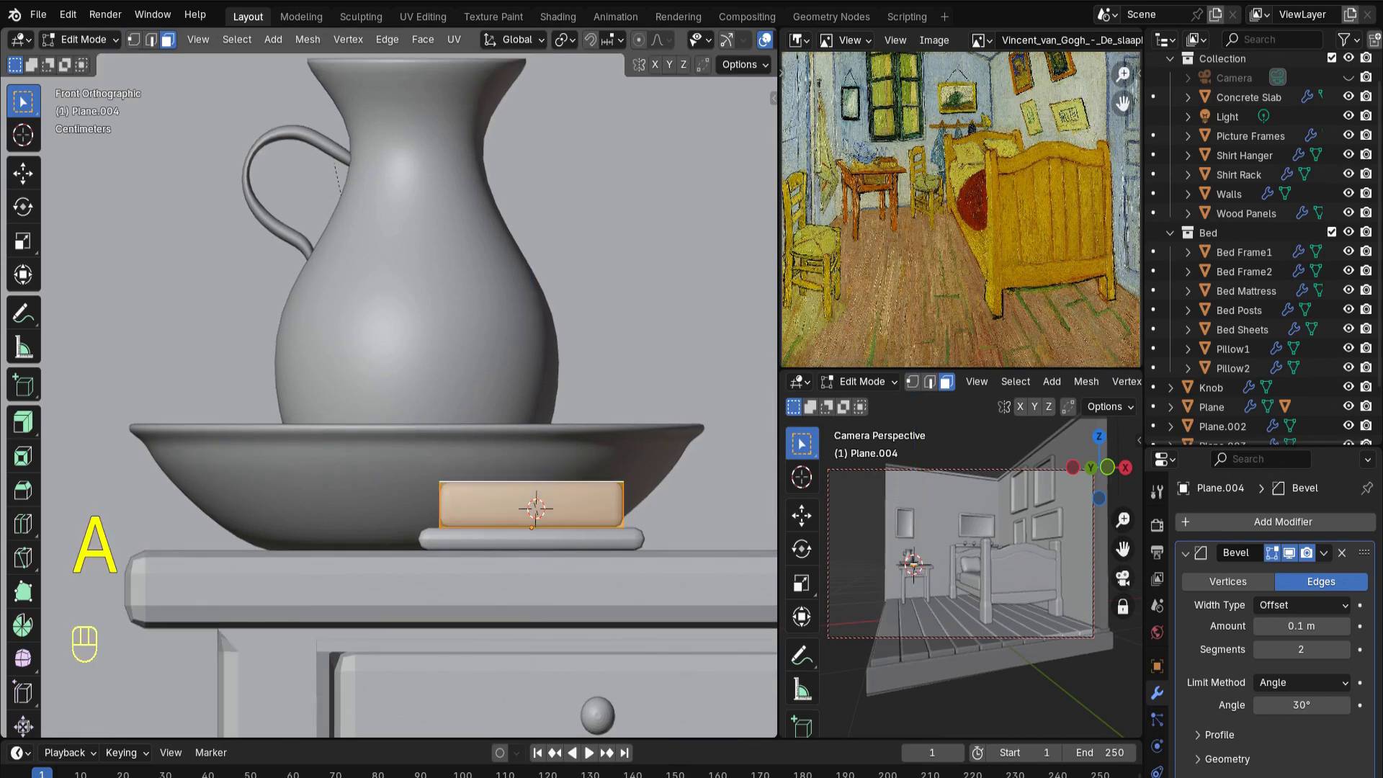
pyautogui.press('s')
pyautogui.click(638, 578)
pyautogui.press('g')
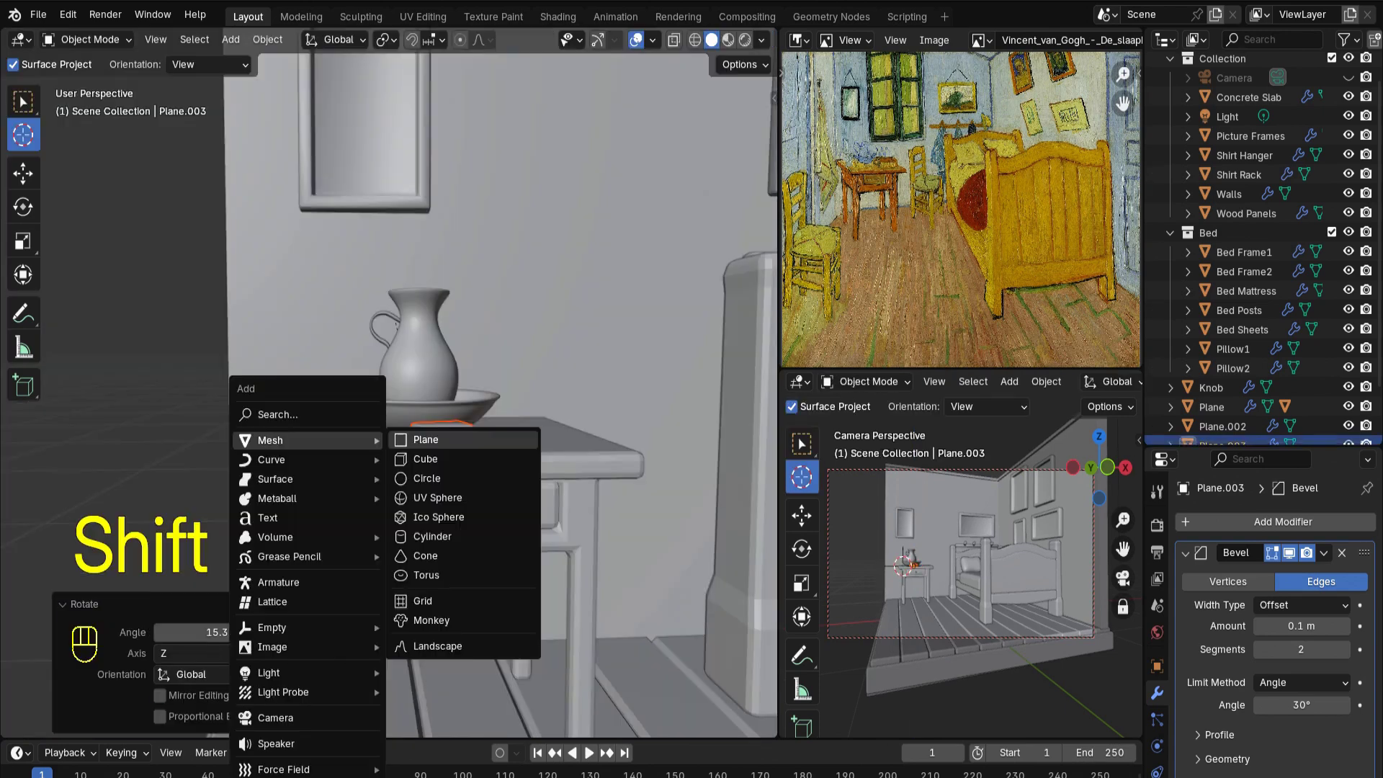
# Add a small plane on the tabletop left of the bowl, scale it down and merge its vertices at center
pyautogui.click(426, 439)
pyautogui.press('s')
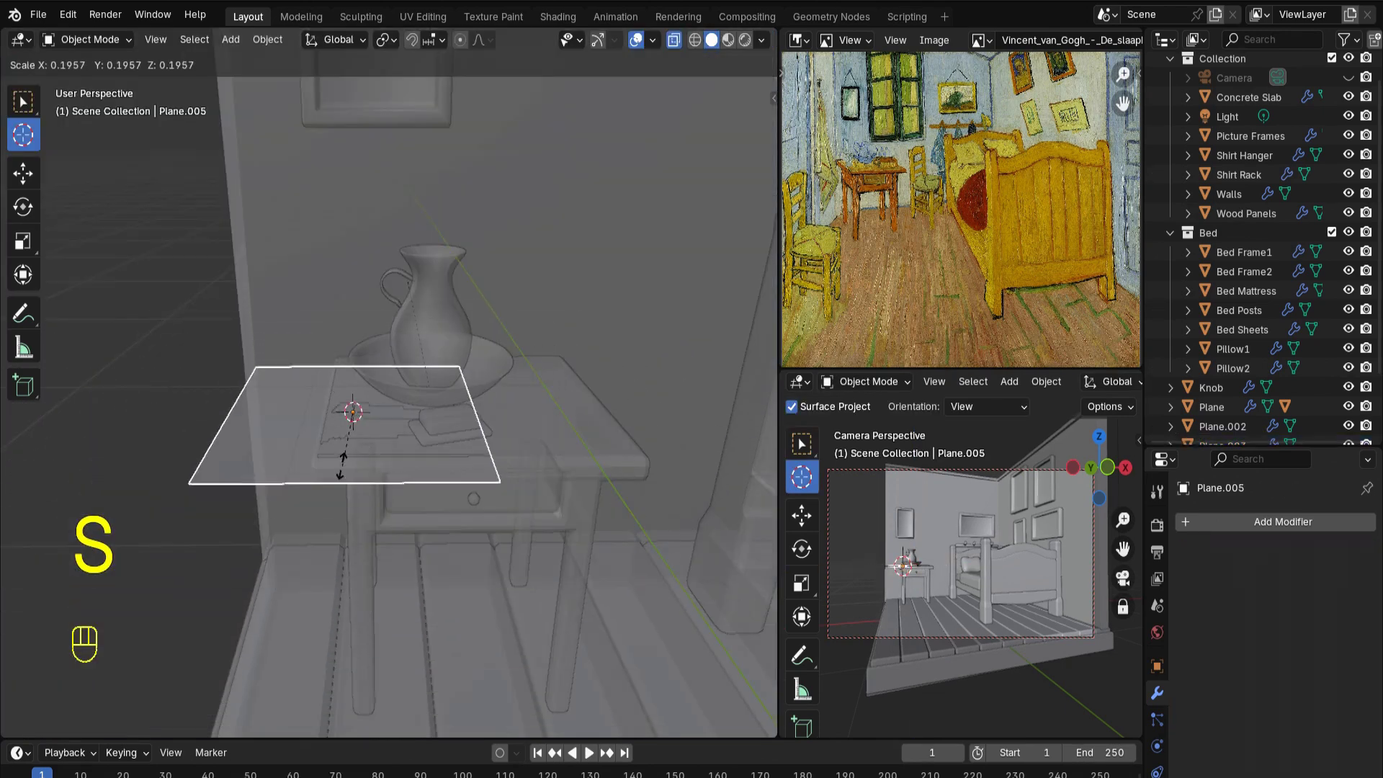
pyautogui.click(346, 422)
pyautogui.scroll(5, 388, 422)
pyautogui.press('s')
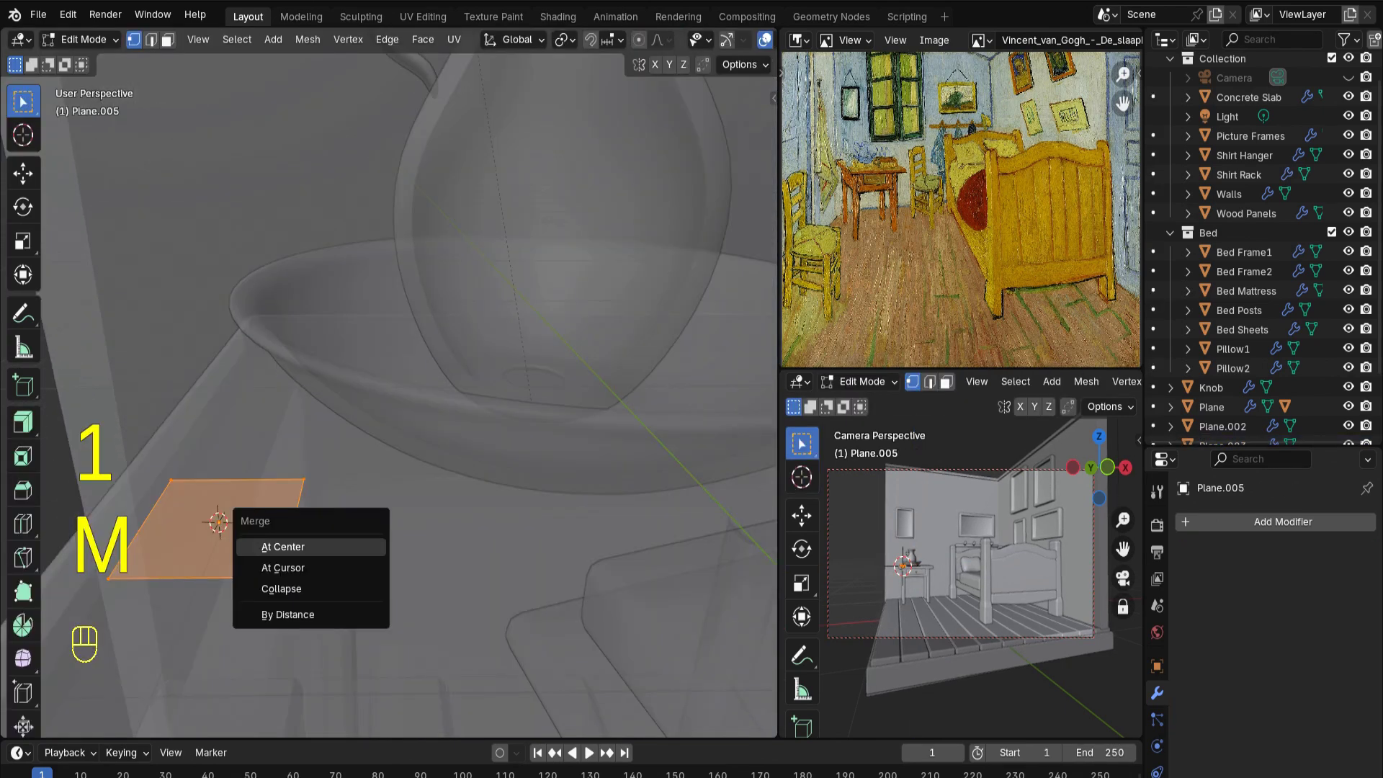
pyautogui.click(312, 547)
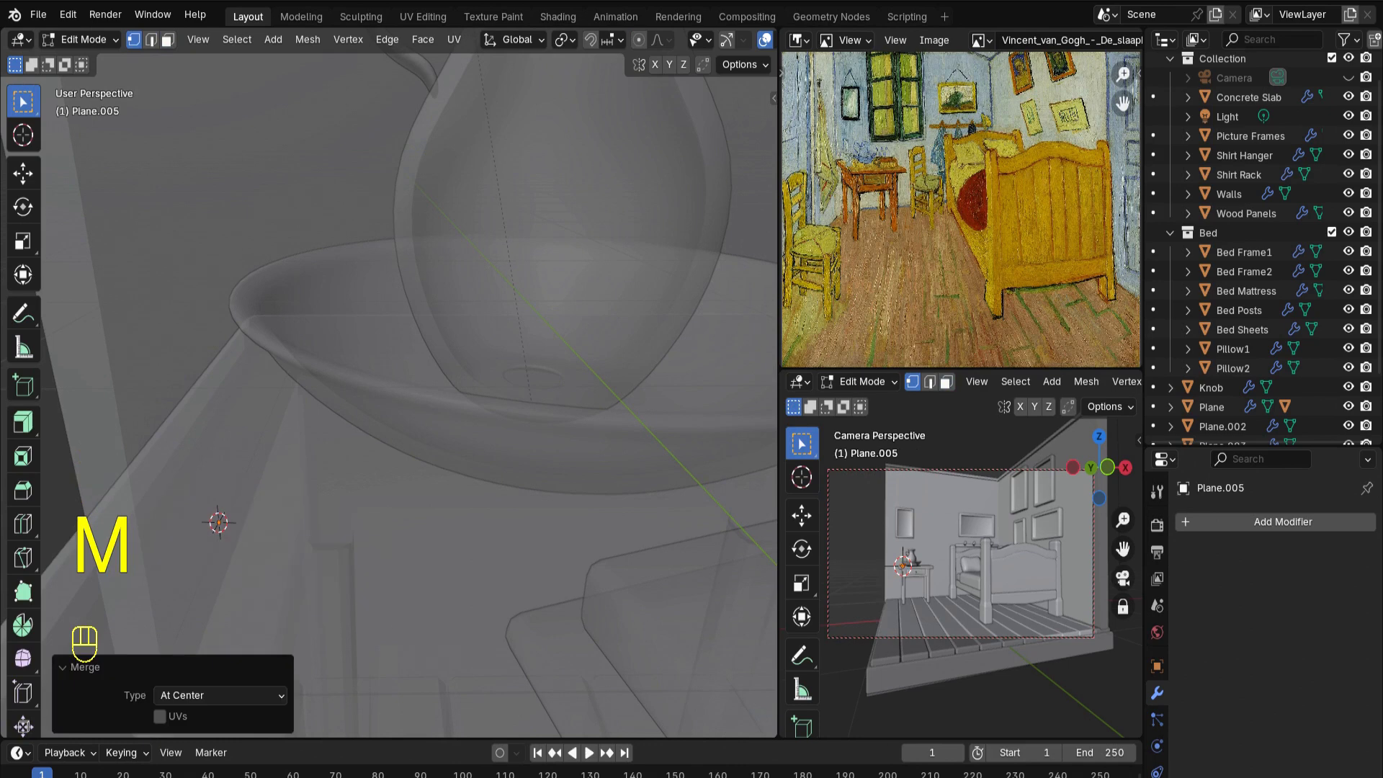
pyautogui.press('g')
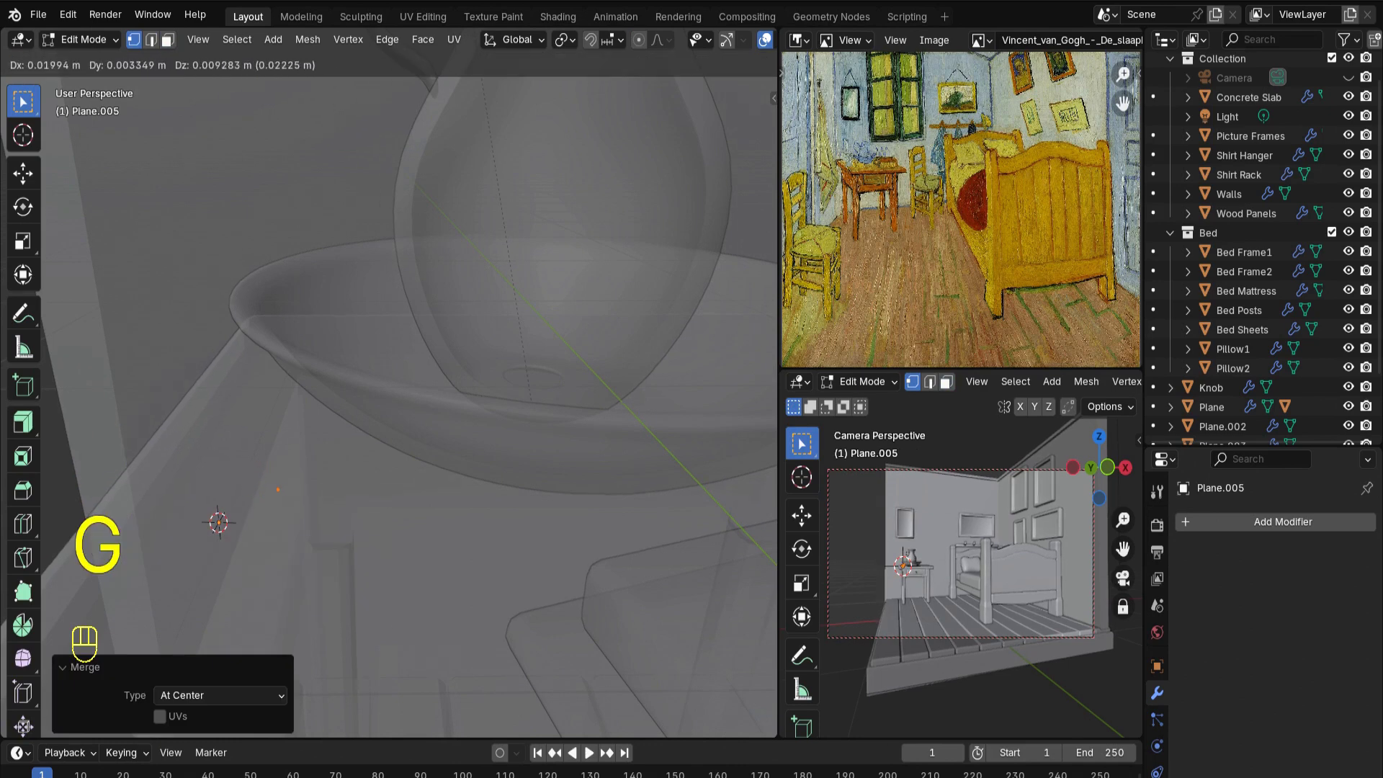
pyautogui.press('Escape')
# Extrude the merged point along X into a short base line and continue it upward into a small jar profile with a flared rim
pyautogui.press('KP_1')
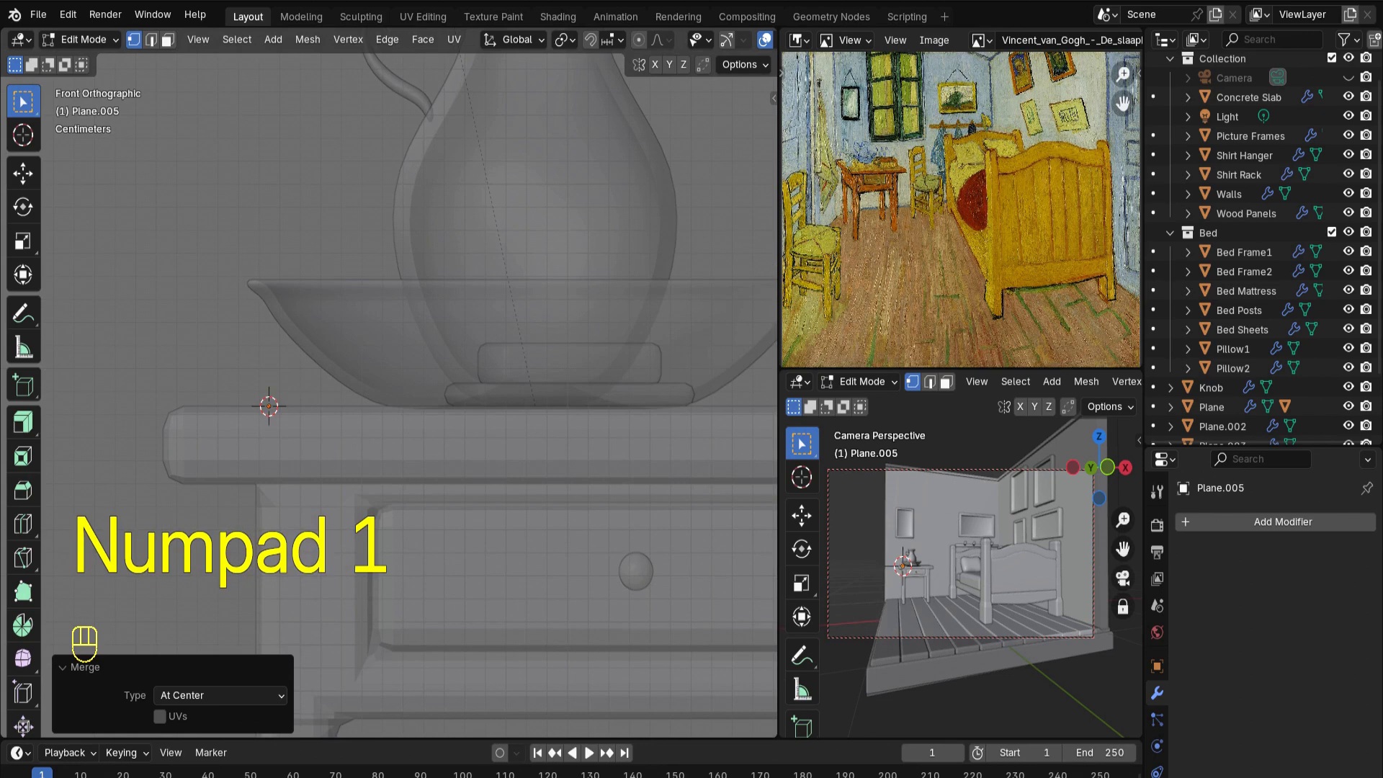
pyautogui.press('e')
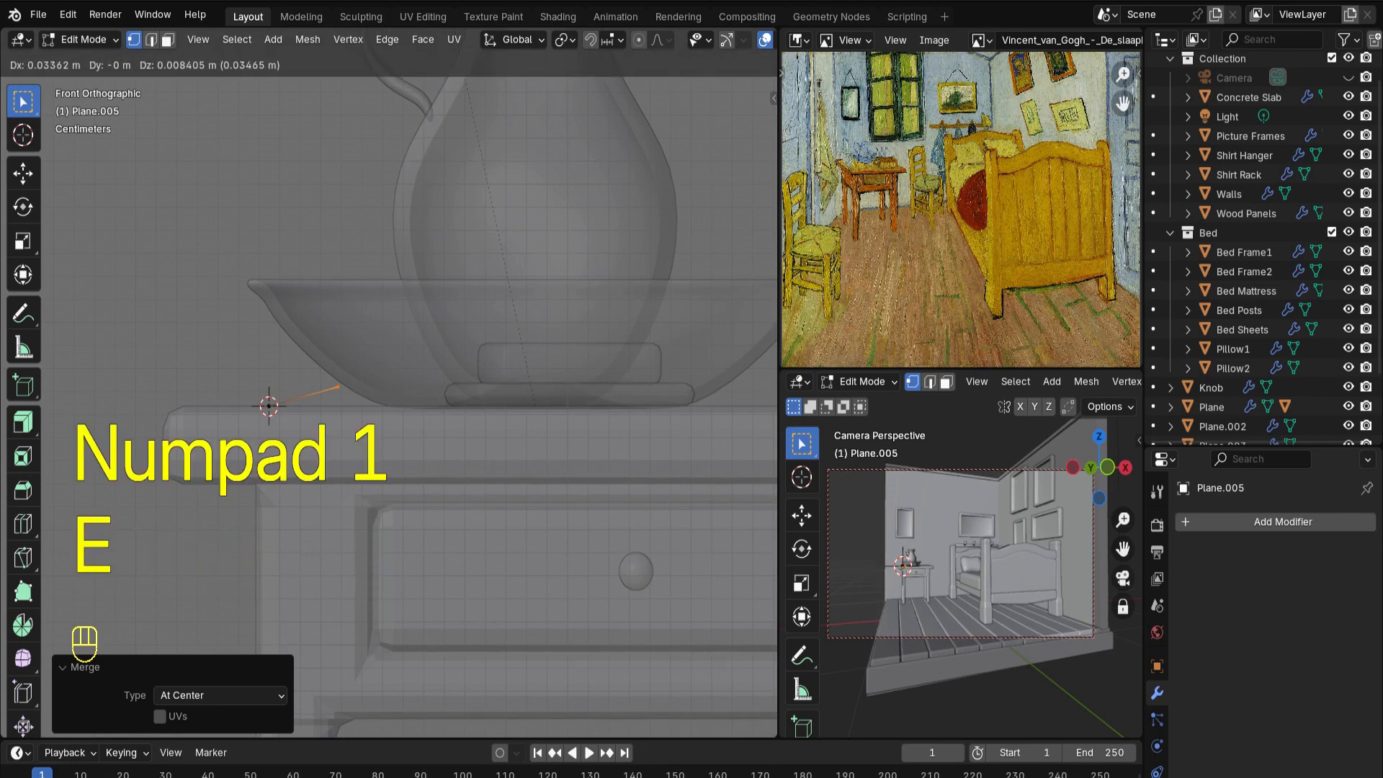
pyautogui.press('x')
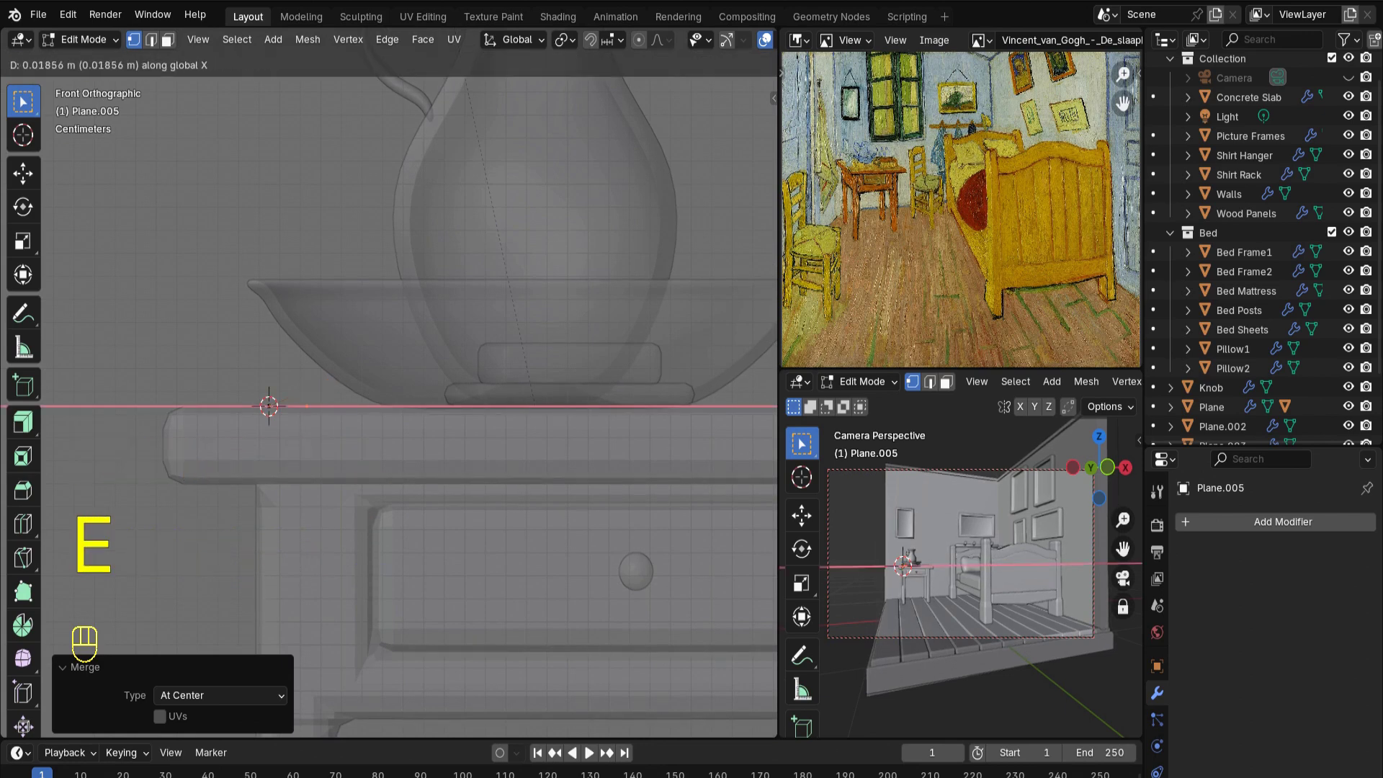
pyautogui.click(287, 406)
pyautogui.keyDown('ctrl'); pyautogui.rightClick(297, 387); pyautogui.keyUp('ctrl')
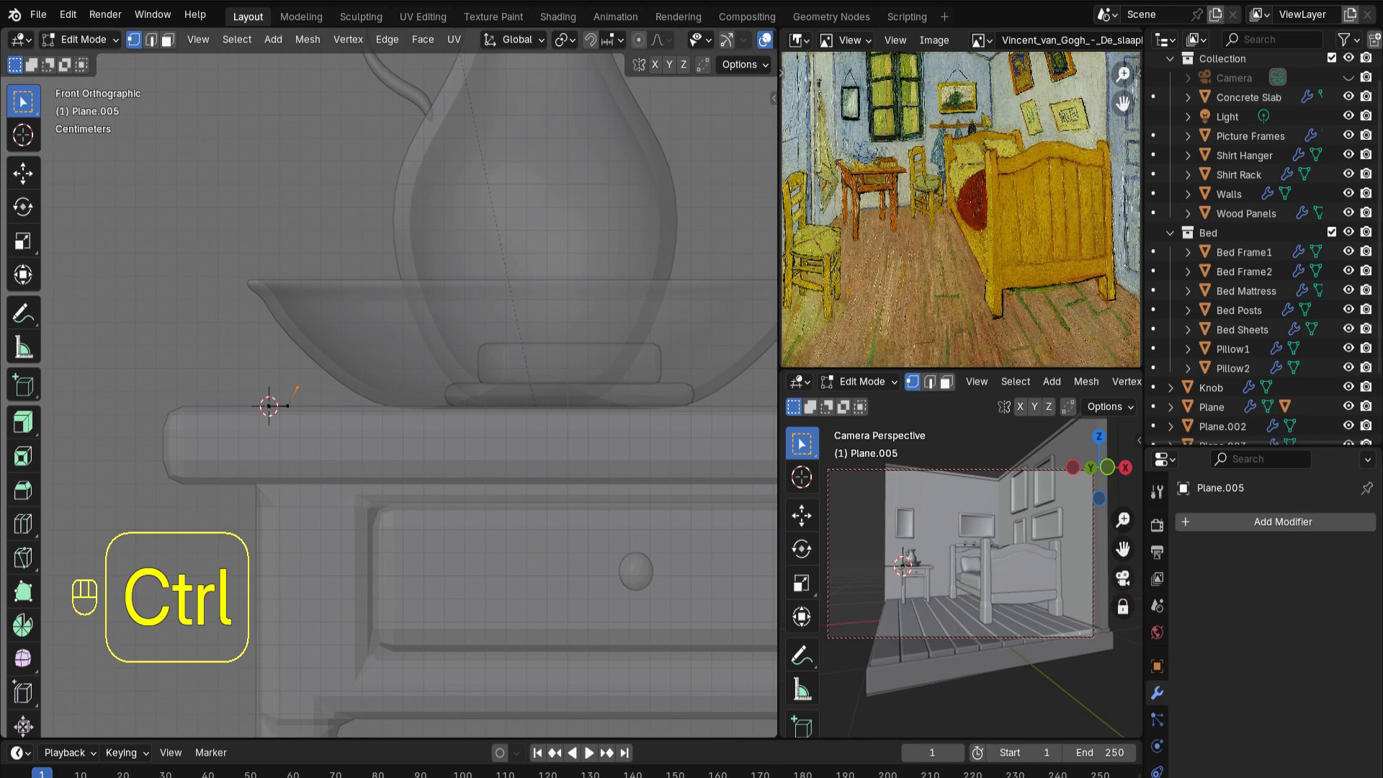
pyautogui.keyDown('ctrl'); pyautogui.rightClick(299, 345); pyautogui.keyUp('ctrl')
pyautogui.keyDown('ctrl'); pyautogui.rightClick(293, 330); pyautogui.keyUp('ctrl')
pyautogui.keyDown('ctrl'); pyautogui.rightClick(298, 324); pyautogui.keyUp('ctrl')
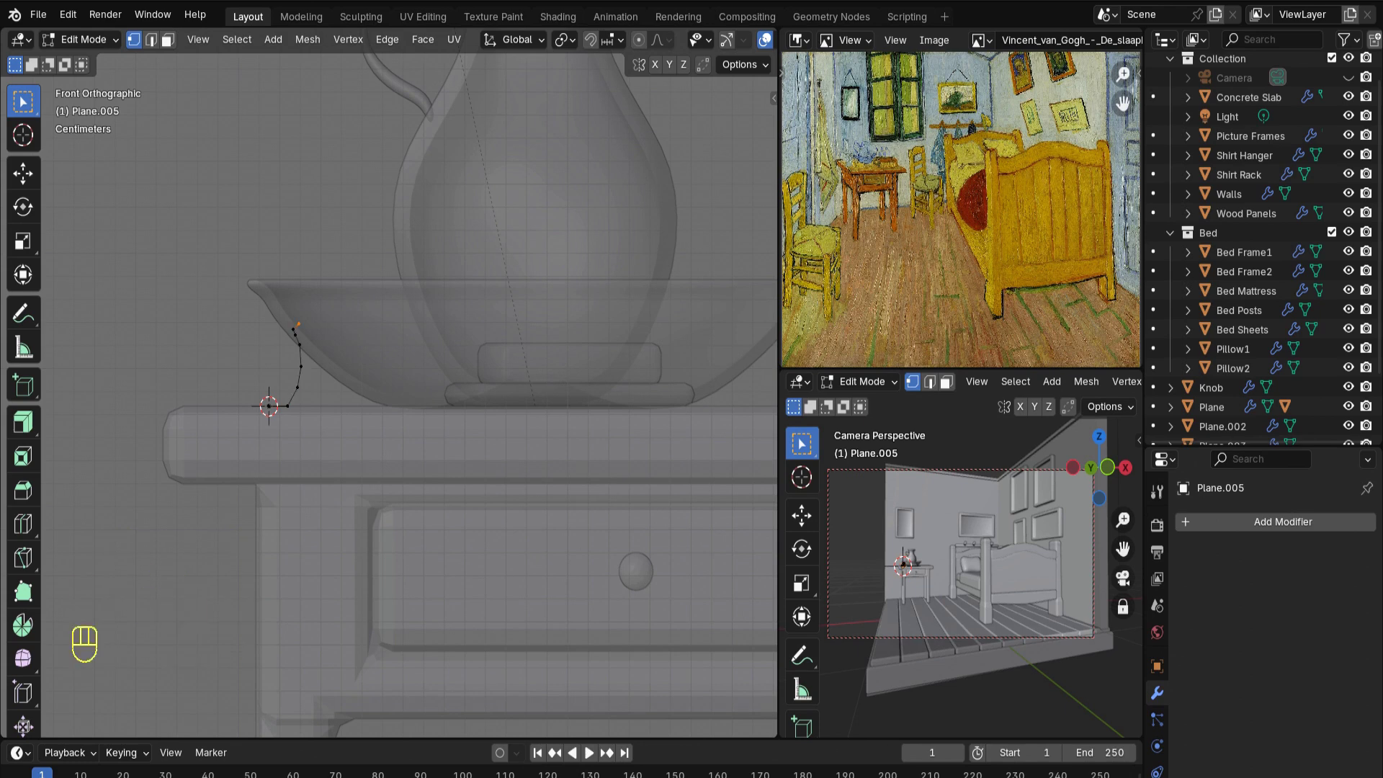
# Add a Screw modifier to the small profile to revolve it into a jar
pyautogui.moveTo(299, 324); pyautogui.dragTo(356, 344, button='middle')
pyautogui.press('Tab')
pyautogui.click(1318, 520)
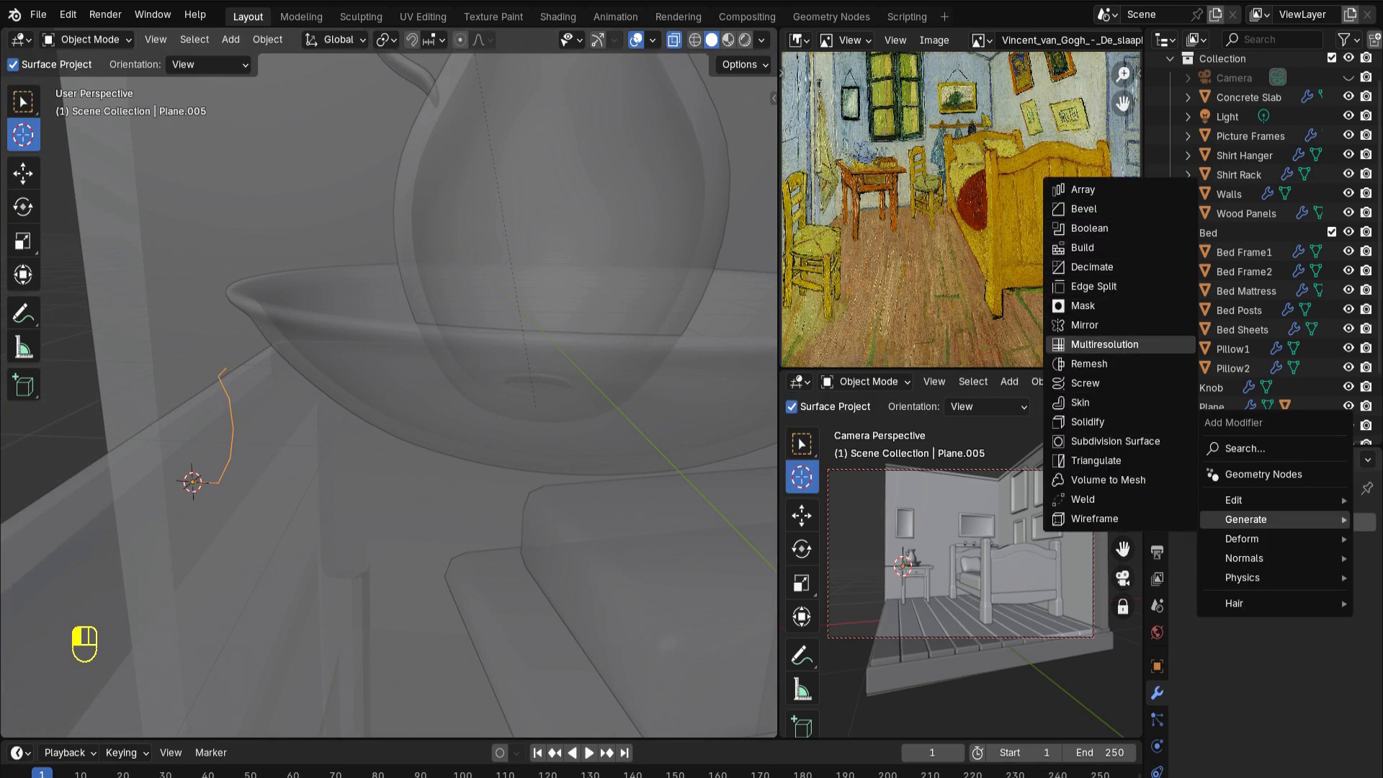
pyautogui.click(1085, 382)
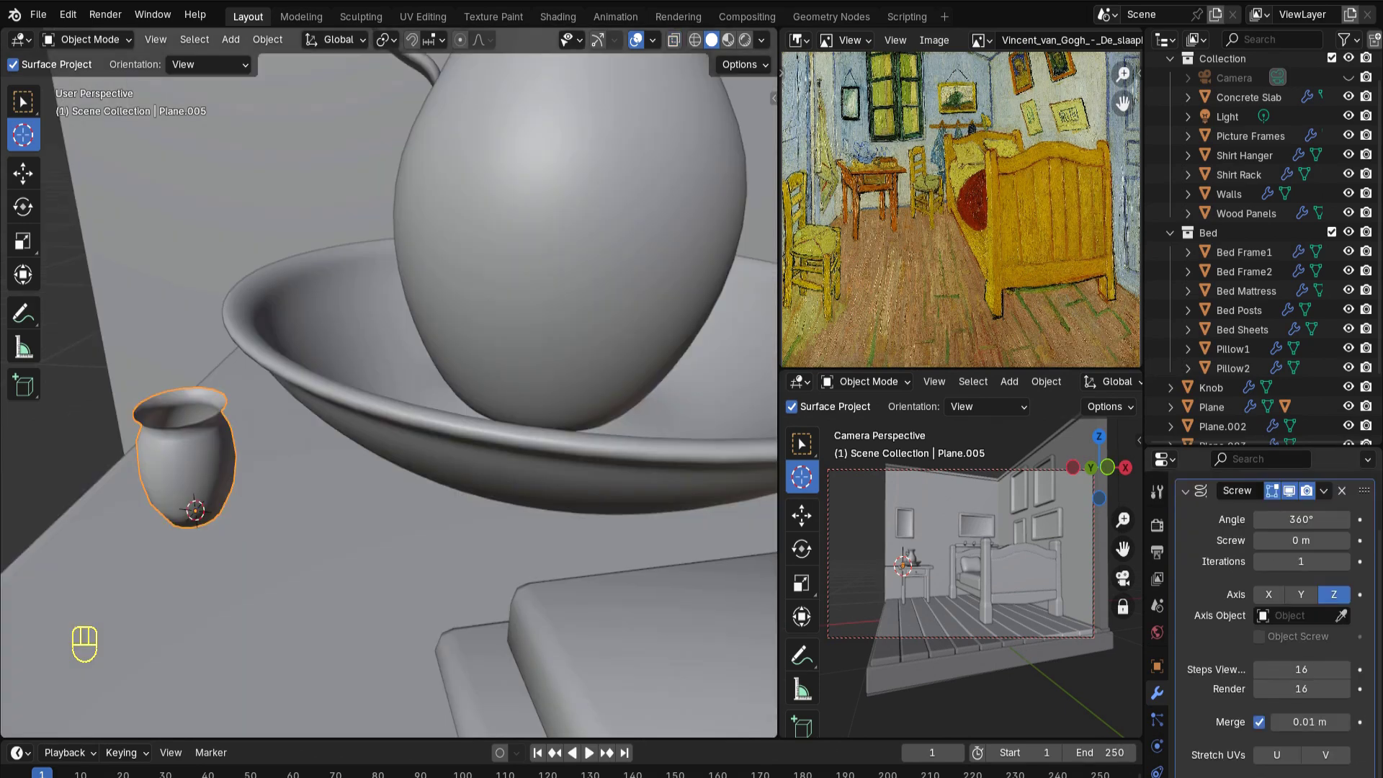
# Add a Solidify modifier to the small jar and set its thickness to -0.1 m
pyautogui.click(1185, 491)
pyautogui.click(1188, 523)
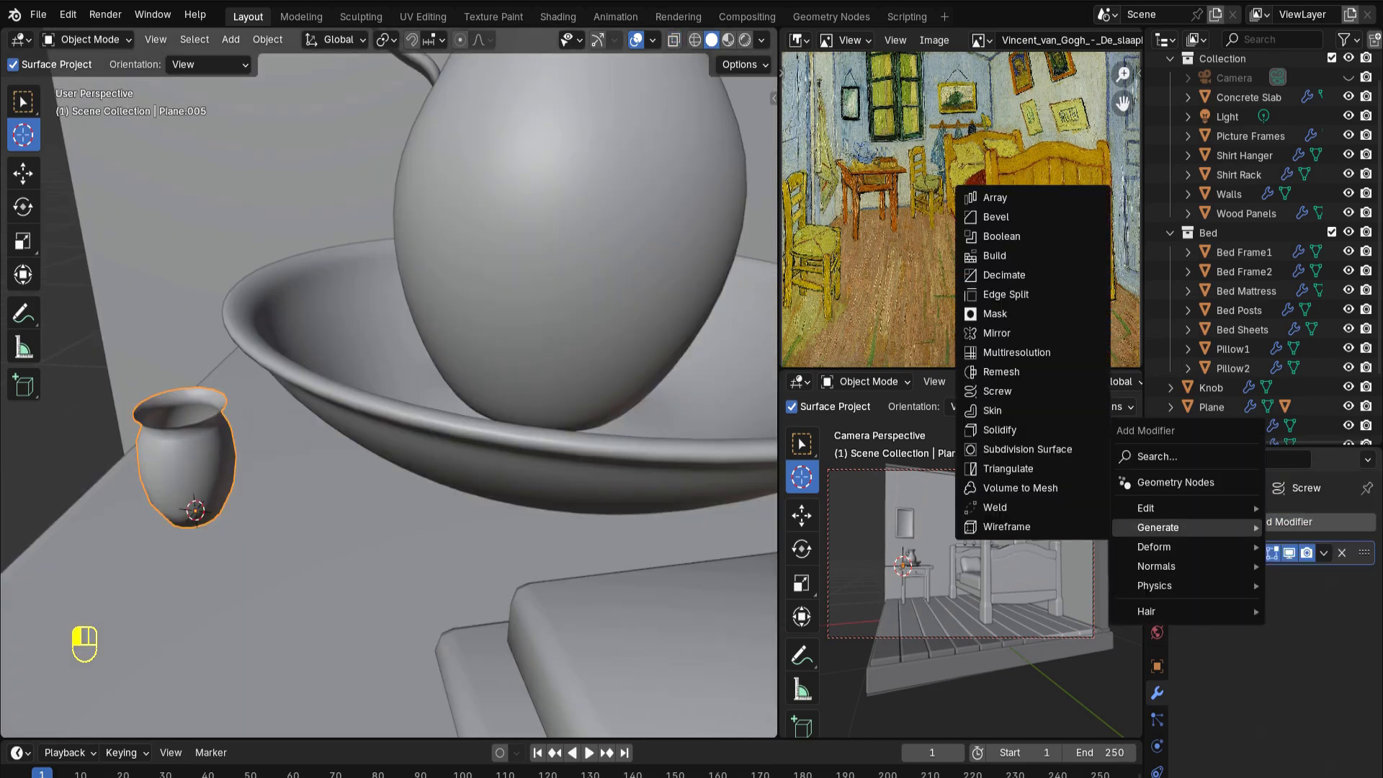
pyautogui.click(999, 429)
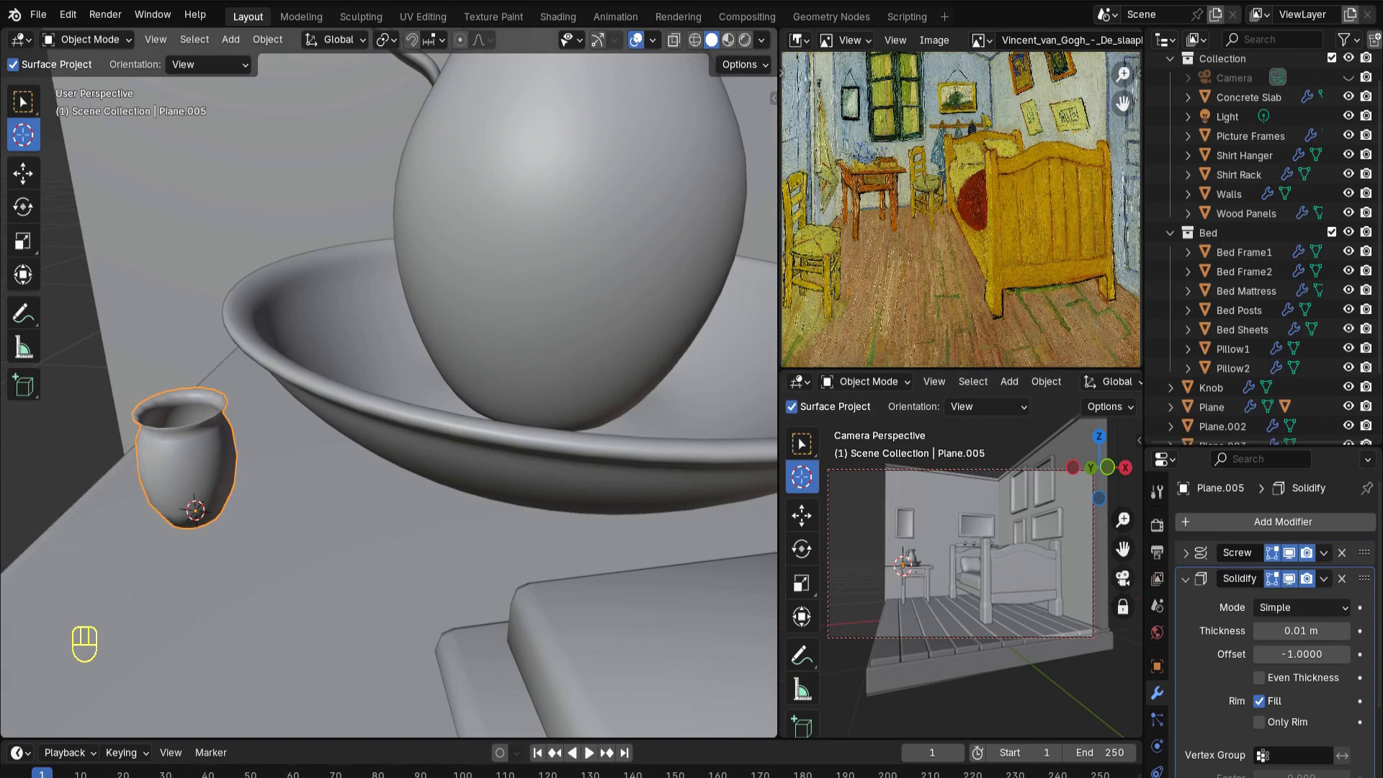
pyautogui.moveTo(389, 389); pyautogui.dragTo(389, 332, button='middle')
pyautogui.click(1301, 630)
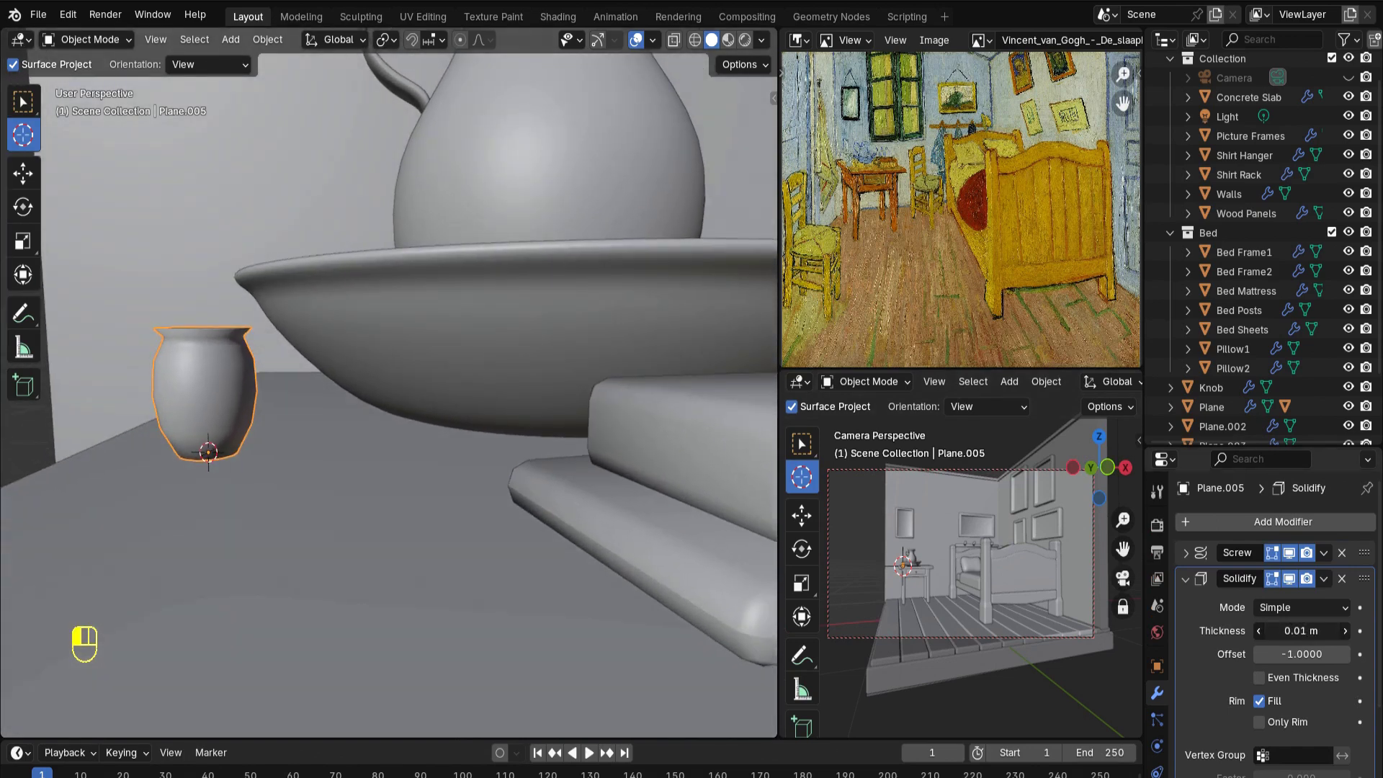
pyautogui.moveTo(1300, 630); pyautogui.dragTo(1272, 630)
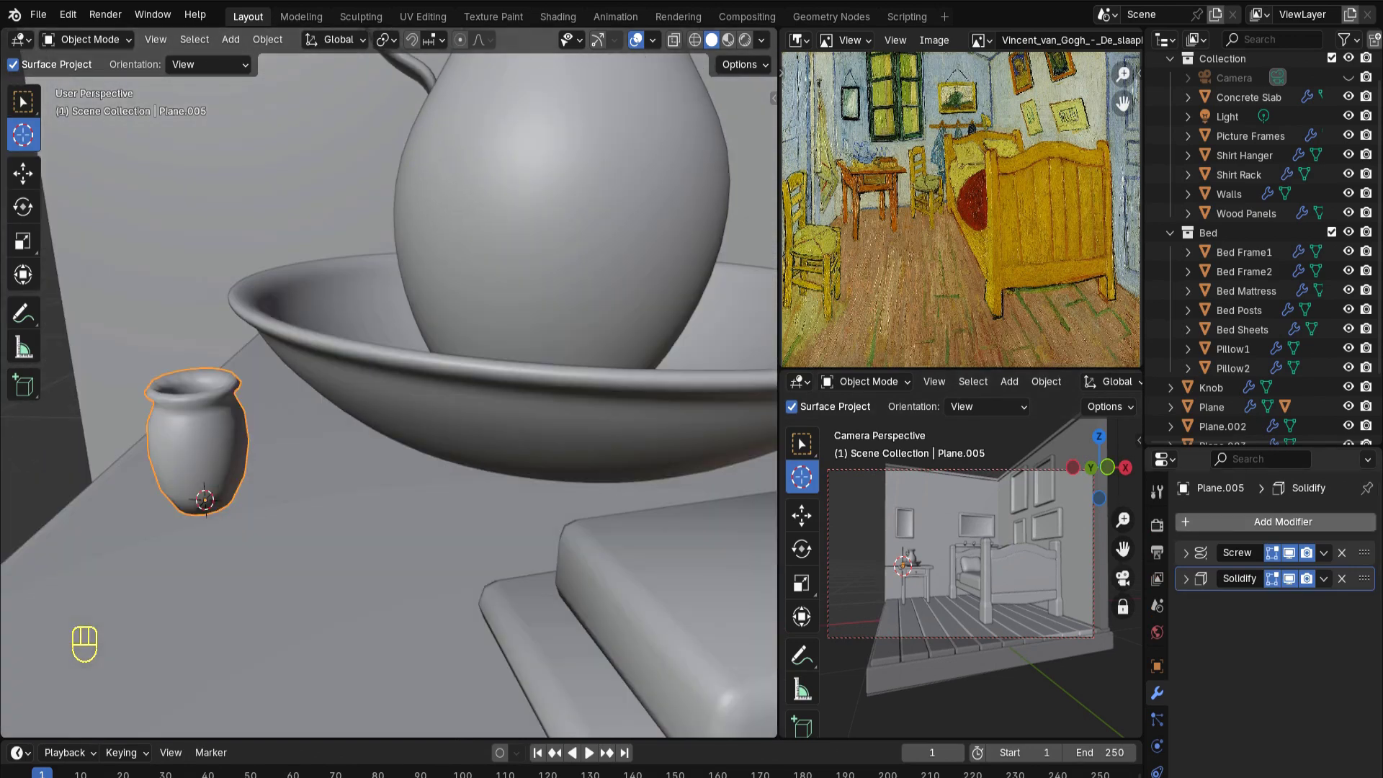
# Add a Subdivision Surface modifier to the small jar and raise its viewport level to 2
pyautogui.click(1210, 521)
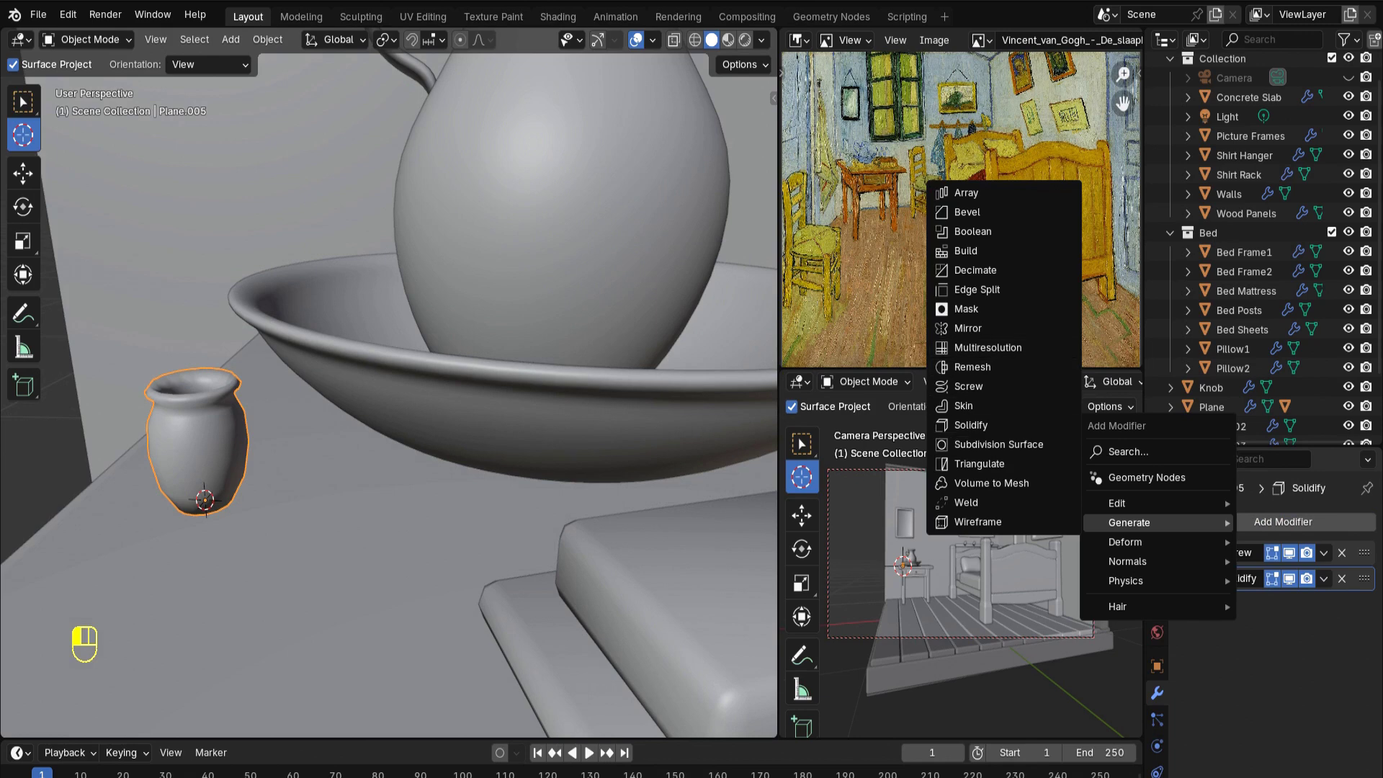
pyautogui.click(993, 444)
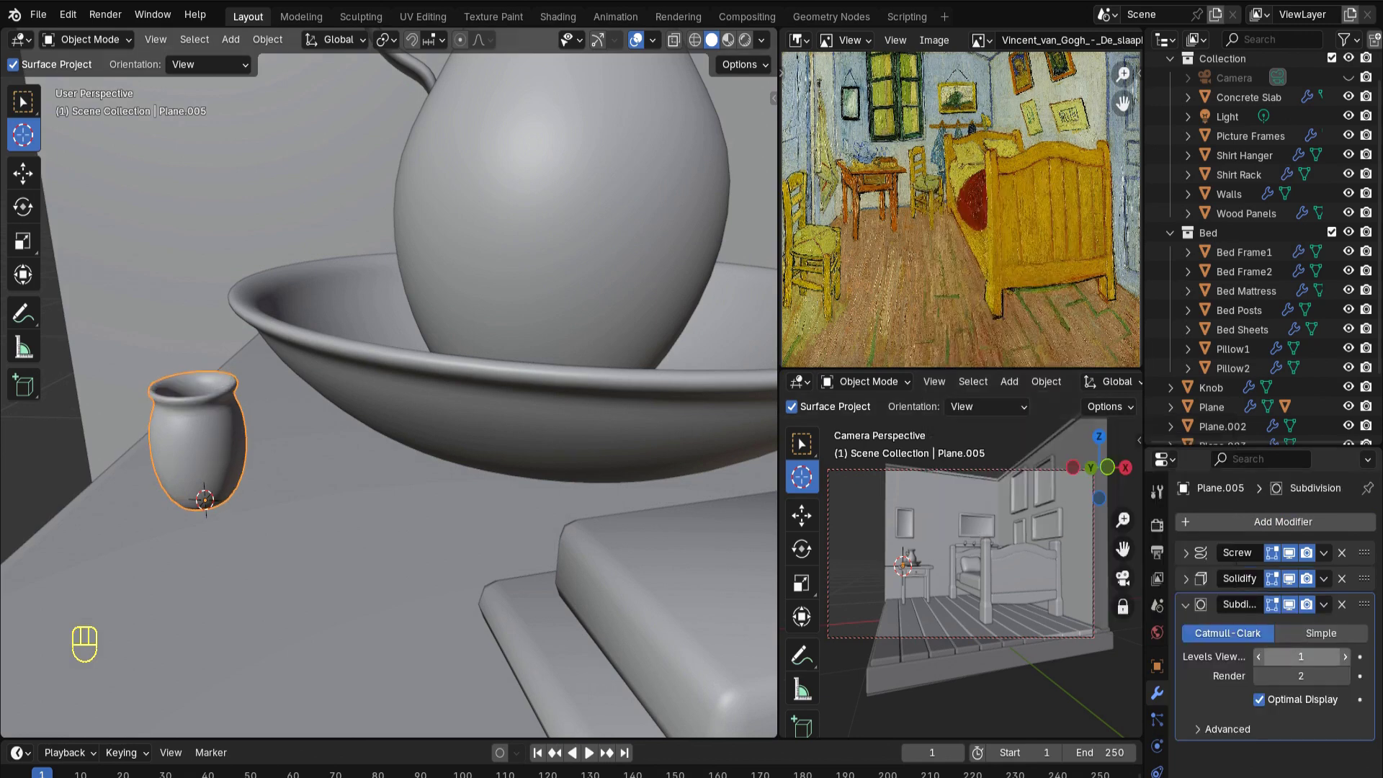
pyautogui.click(1344, 656)
pyautogui.press('Tab')
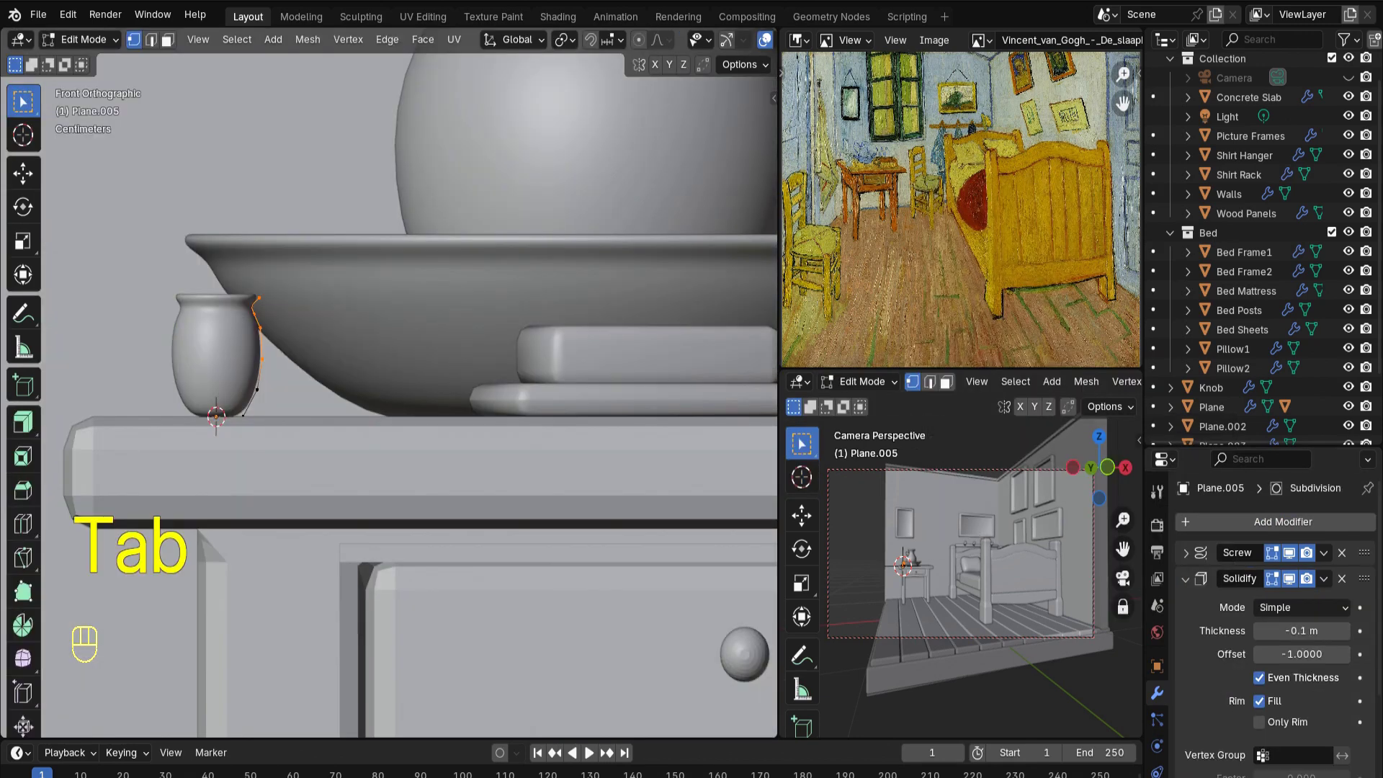
# Raise the upper points of the small jar's profile along Z in two moves to make its body and neck taller
pyautogui.press('g')
pyautogui.press('z')
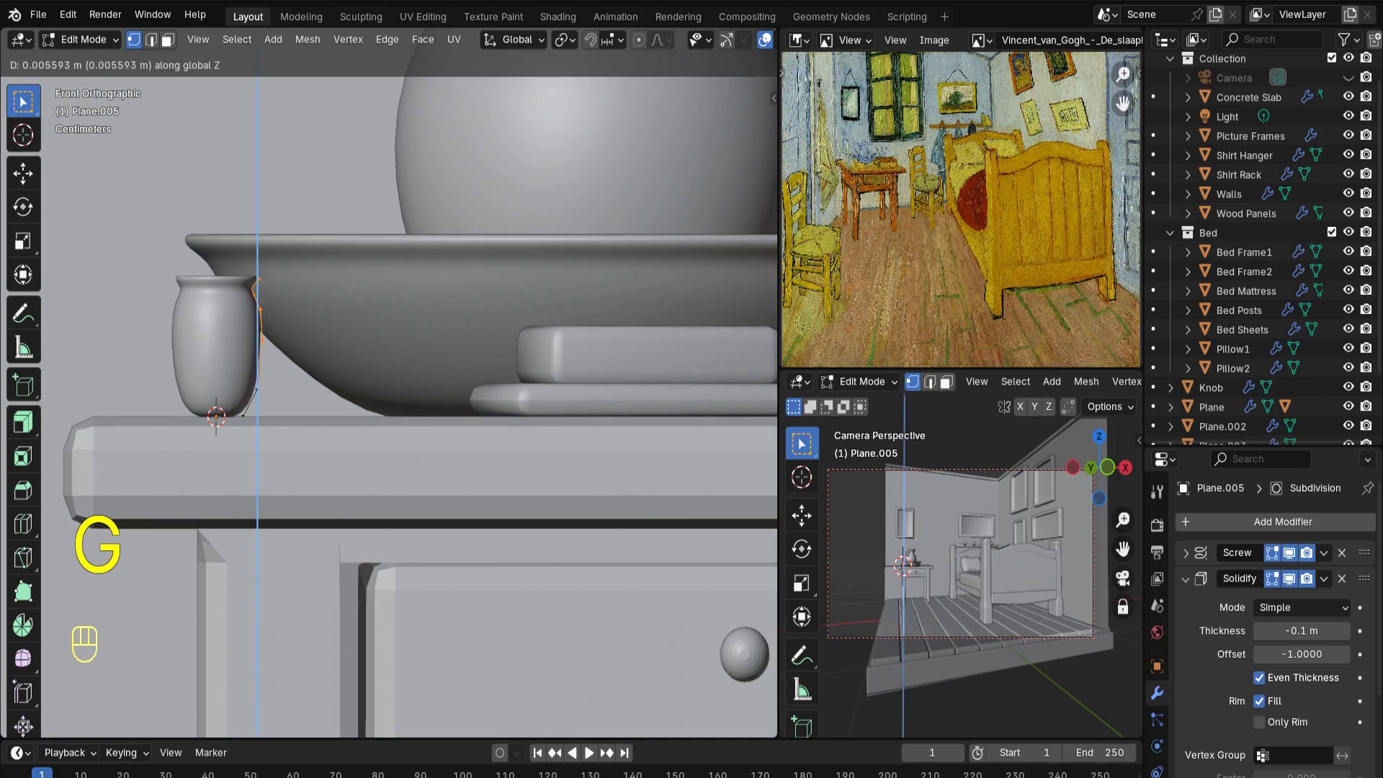
pyautogui.press('Return')
pyautogui.moveTo(238, 262); pyautogui.dragTo(281, 317)
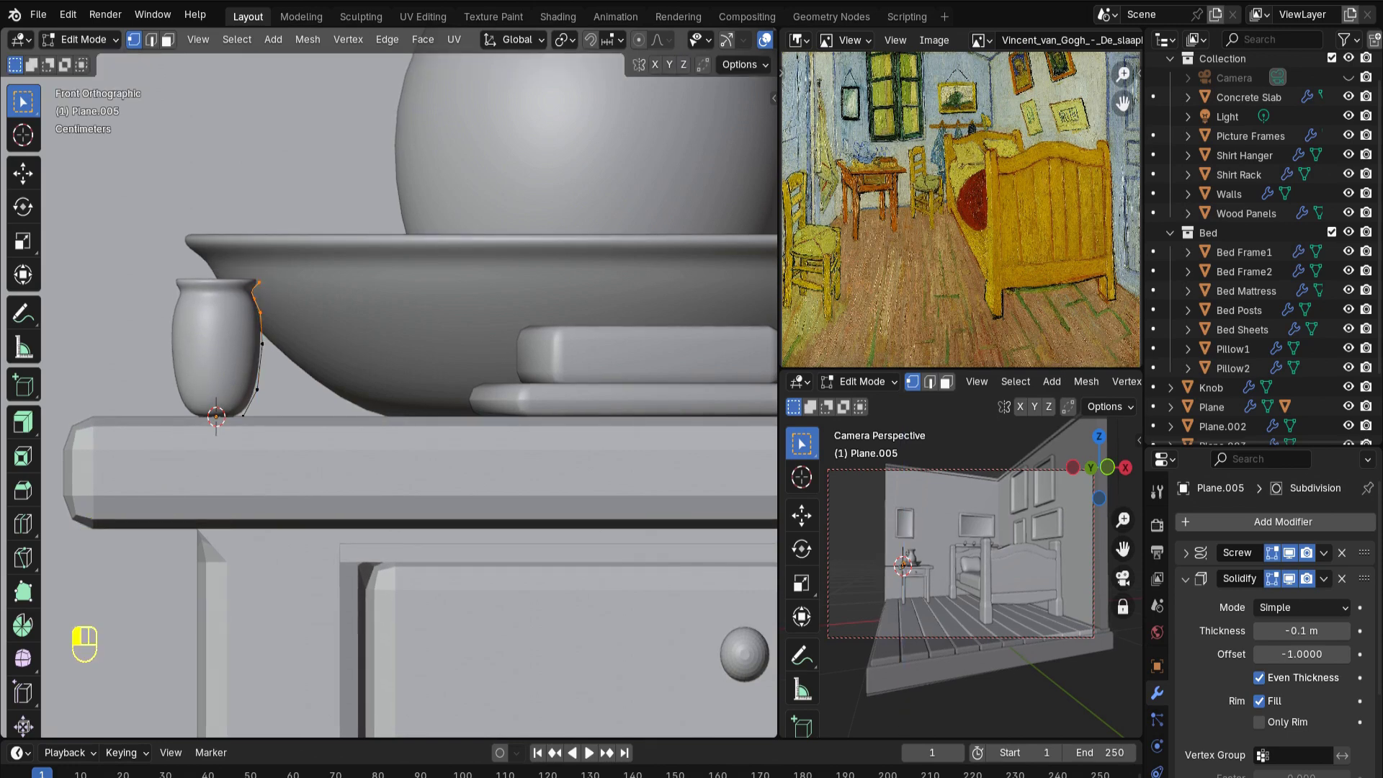
pyautogui.press('g')
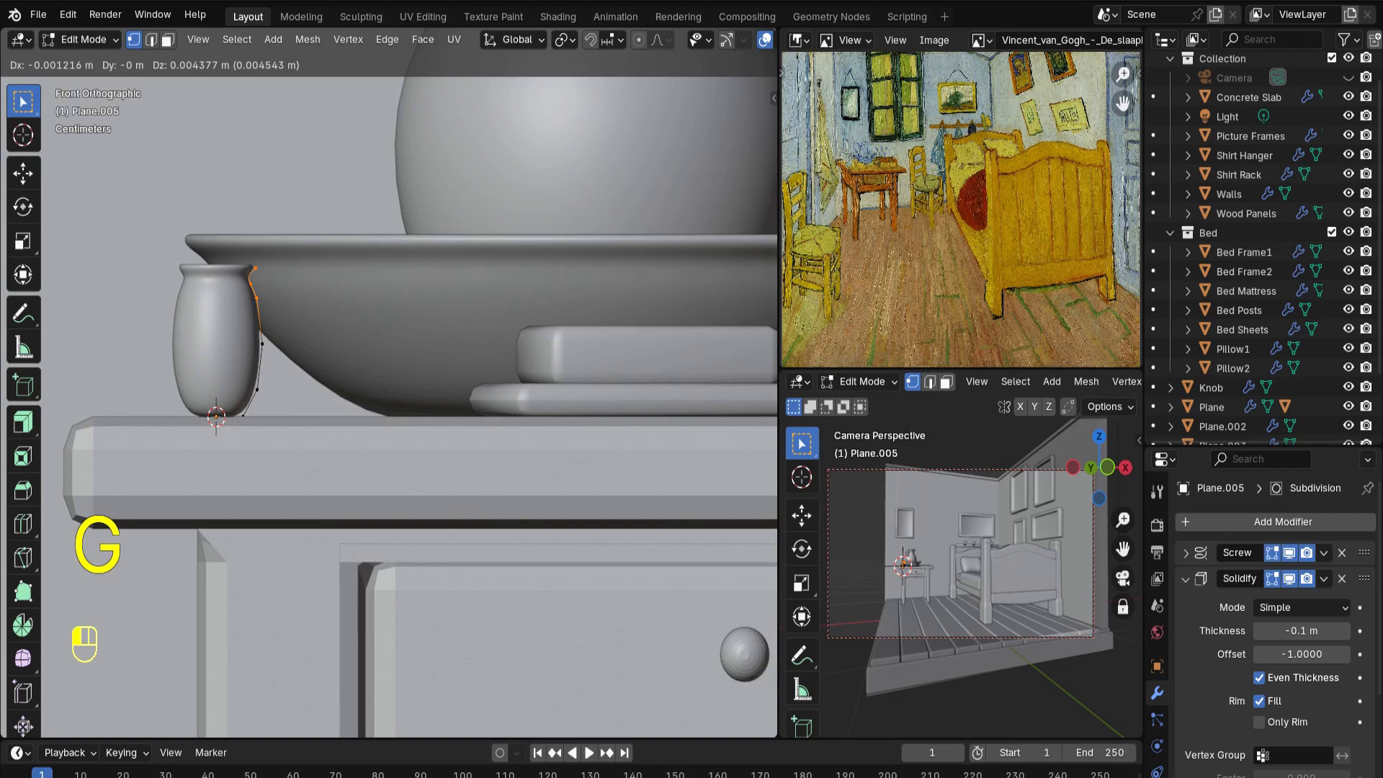
pyautogui.press('z')
pyautogui.click(389, 266)
# Add a cylinder mesh at the 3D cursor on the bedroom floor and set its vertices to 12
pyautogui.moveTo(389, 267); pyautogui.dragTo(496, 266, button='middle')
pyautogui.scroll(-7, 425, 324)
pyautogui.hotkey('shift', 'a')
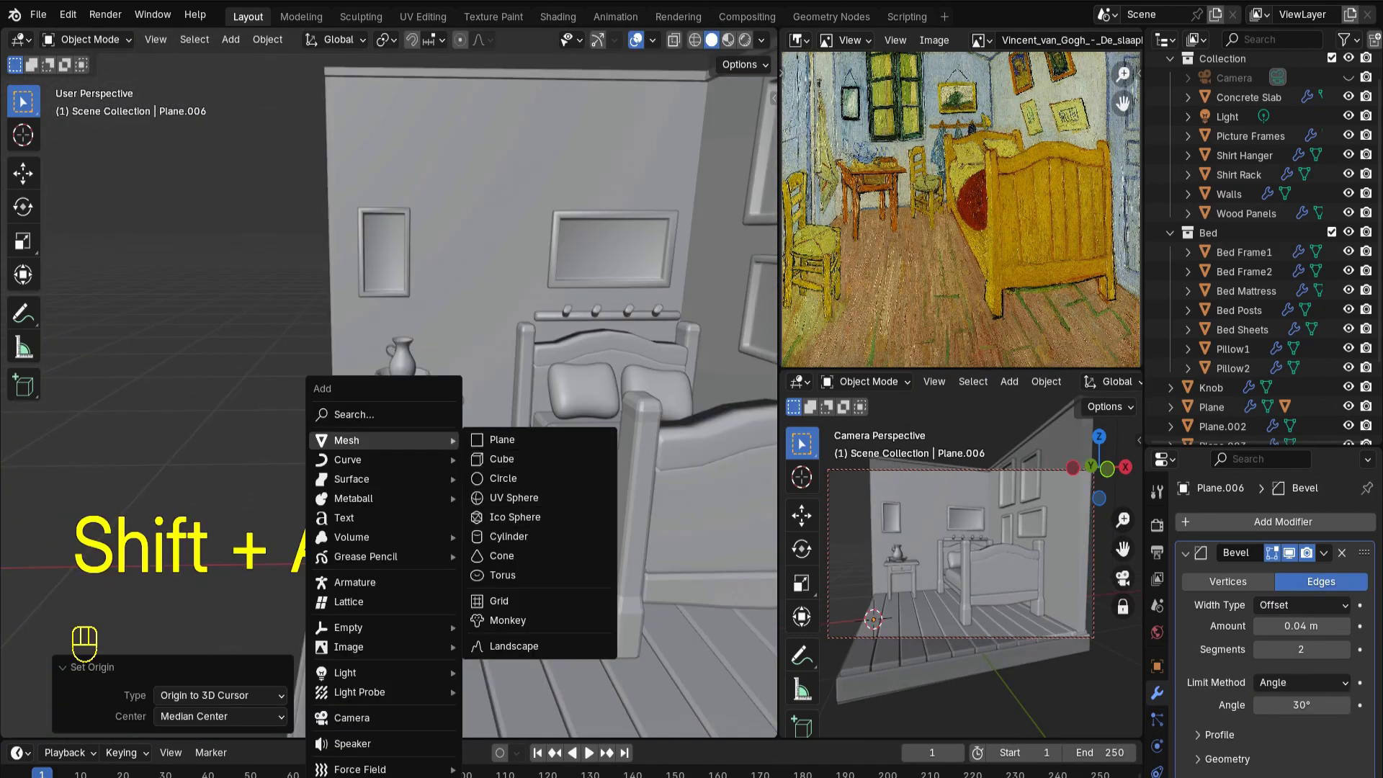
pyautogui.click(508, 536)
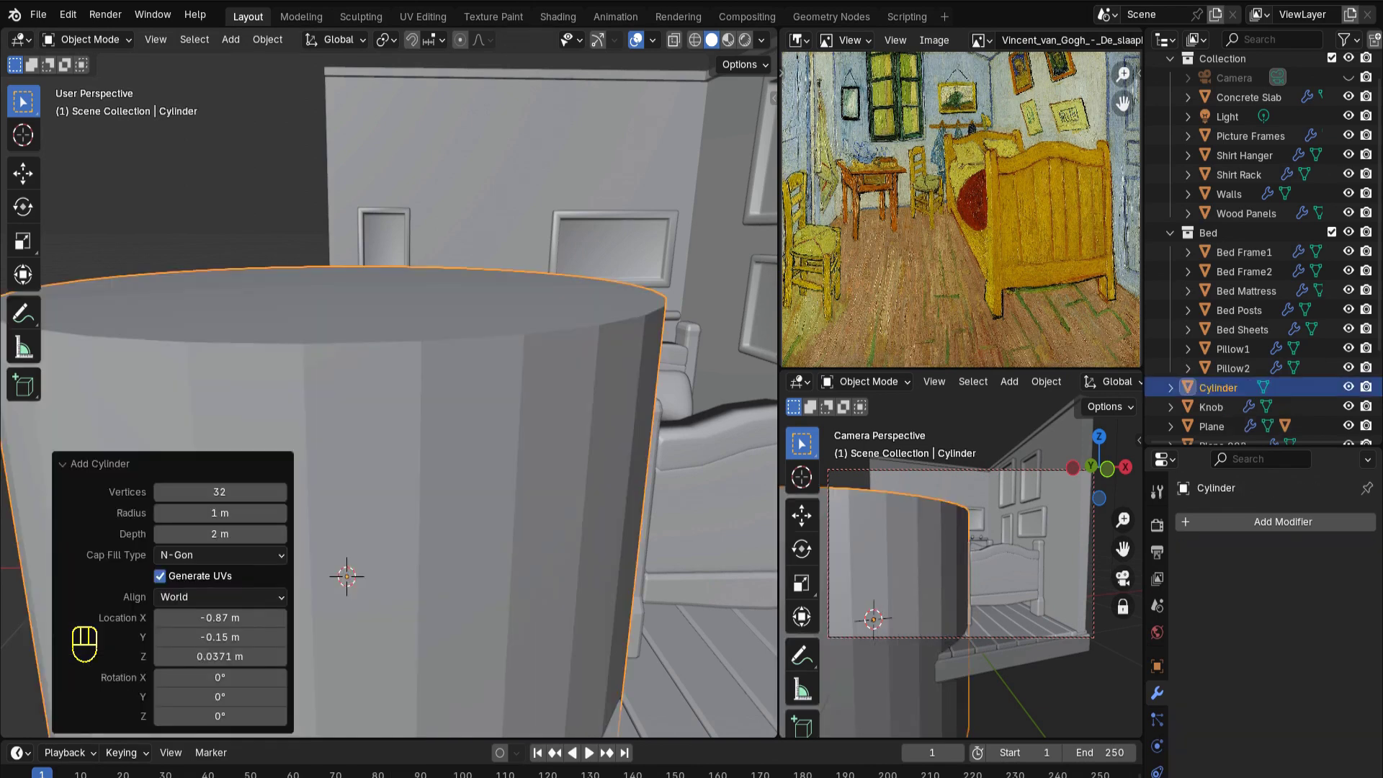
pyautogui.click(220, 492)
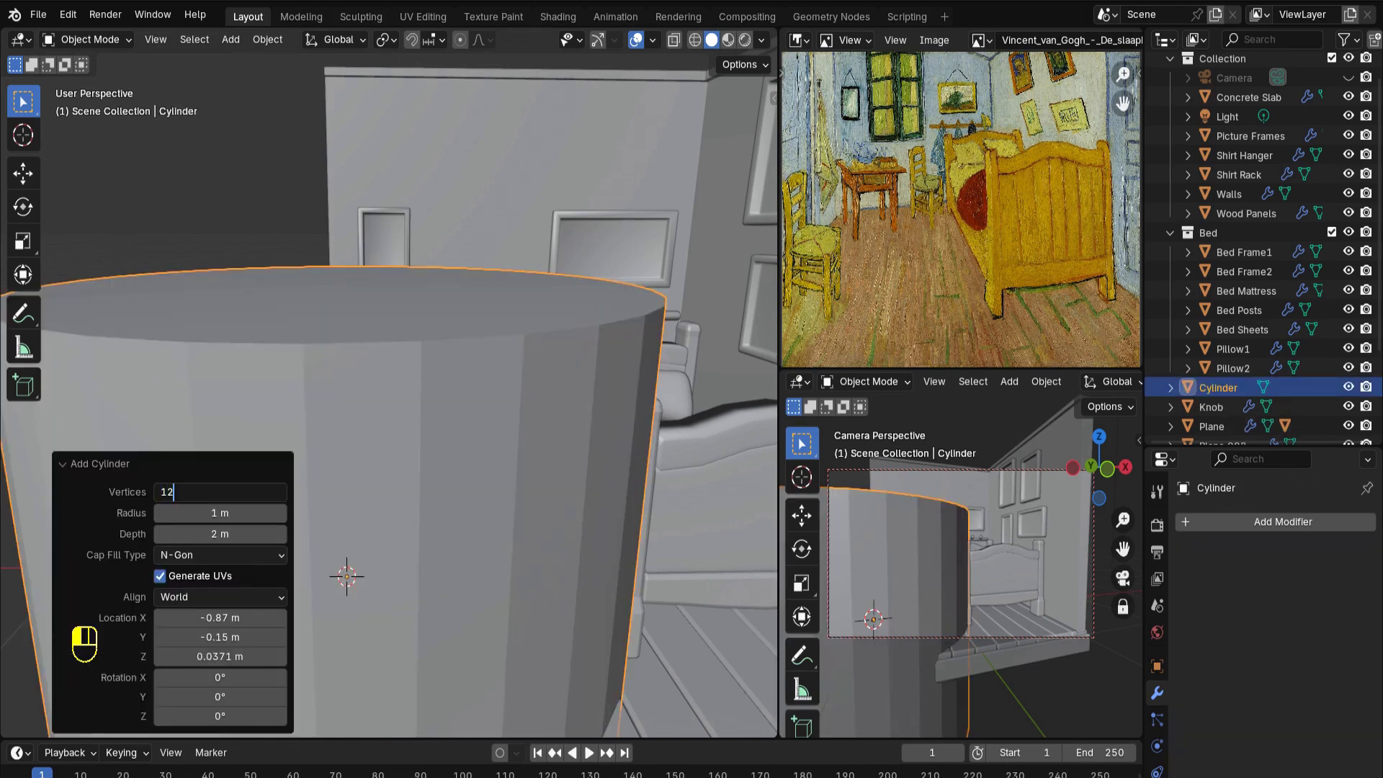
pyautogui.write('12')
pyautogui.press('Return')
# Flatten the cylinder along Z to about 0.075 and scale it down uniformly to a chair-seat-sized disc
pyautogui.scroll(-3, 389, 396)
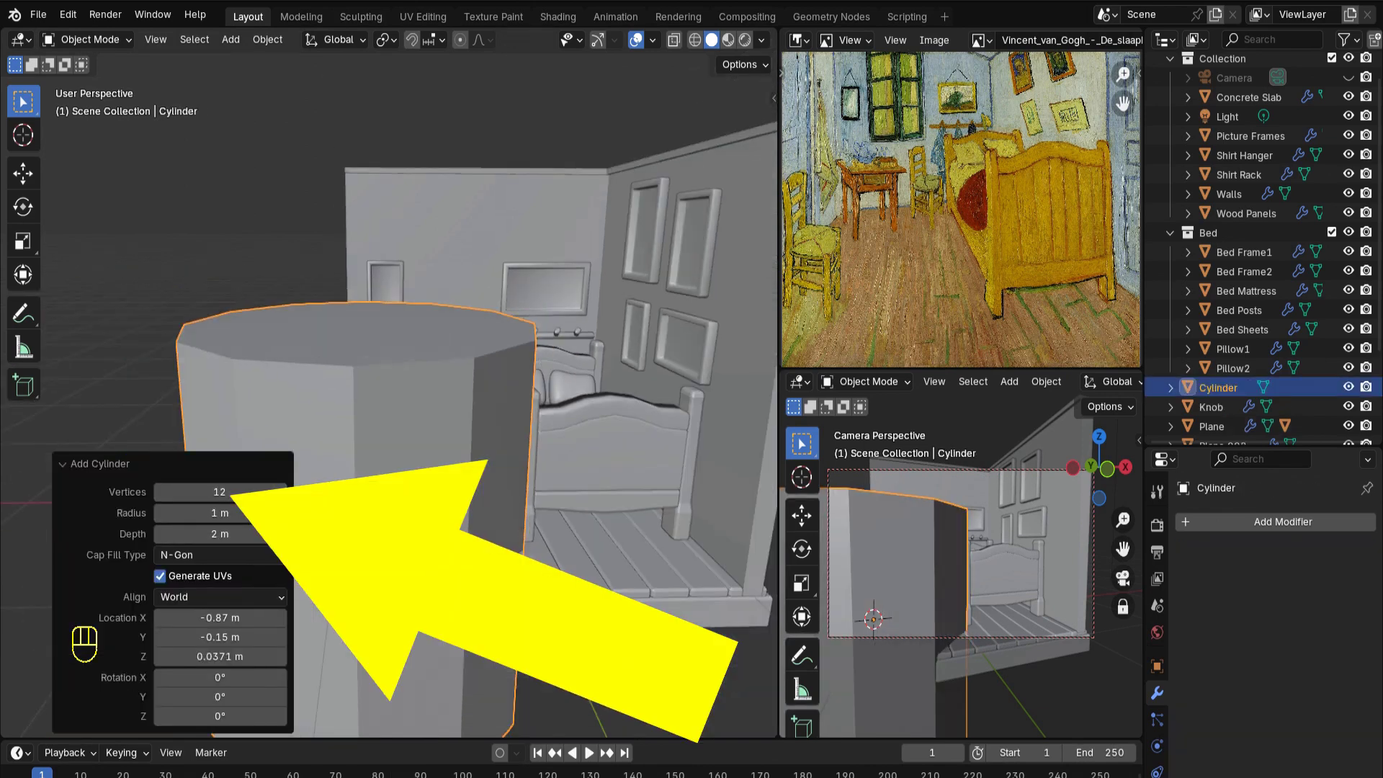
pyautogui.press('s')
pyautogui.press('z')
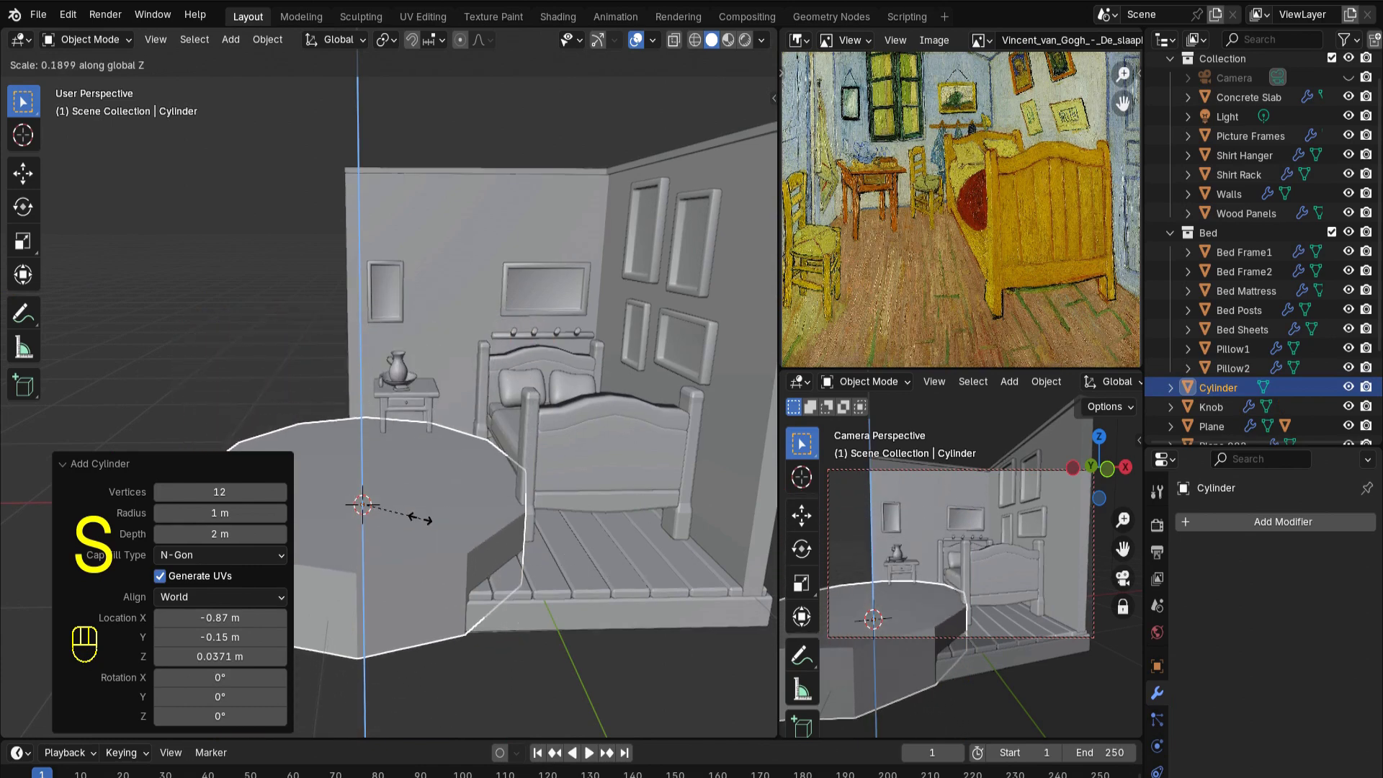
pyautogui.click(389, 509)
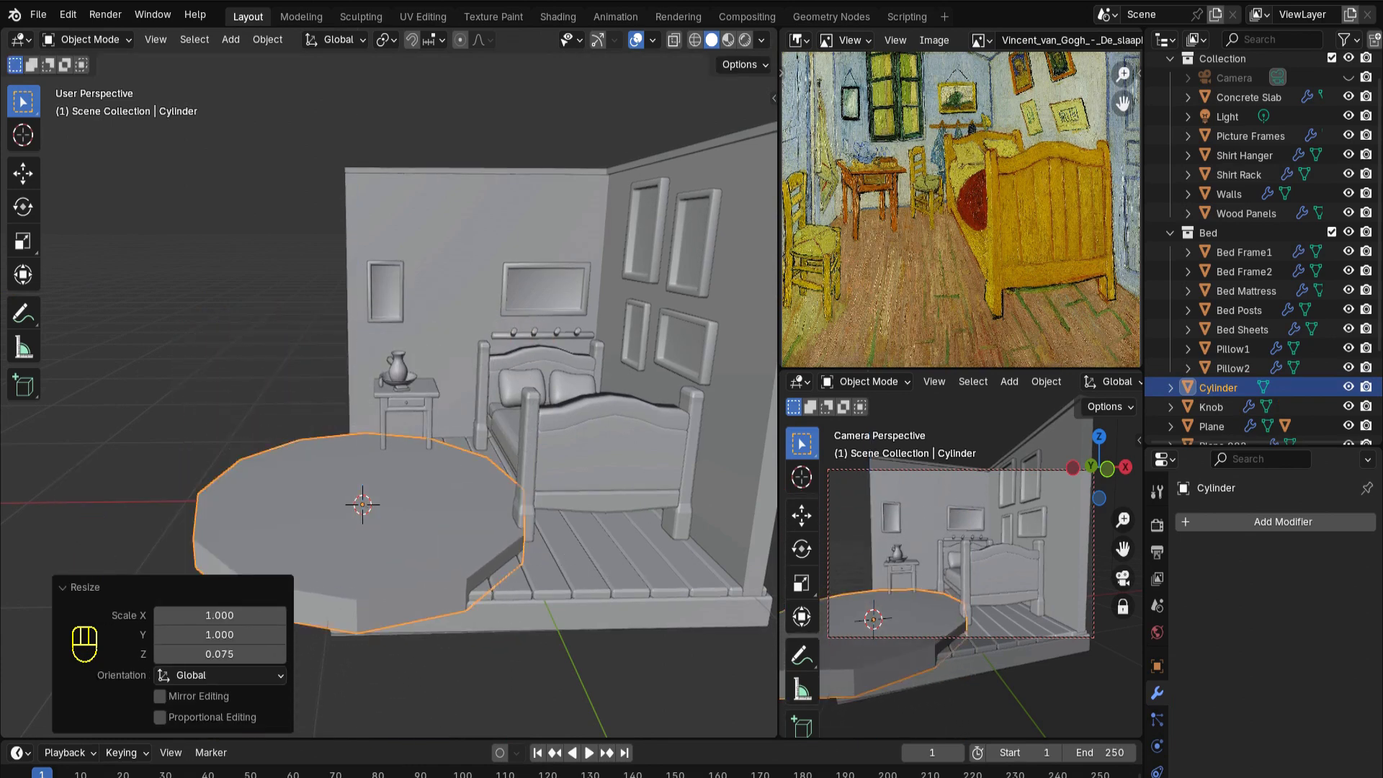
pyautogui.press('s')
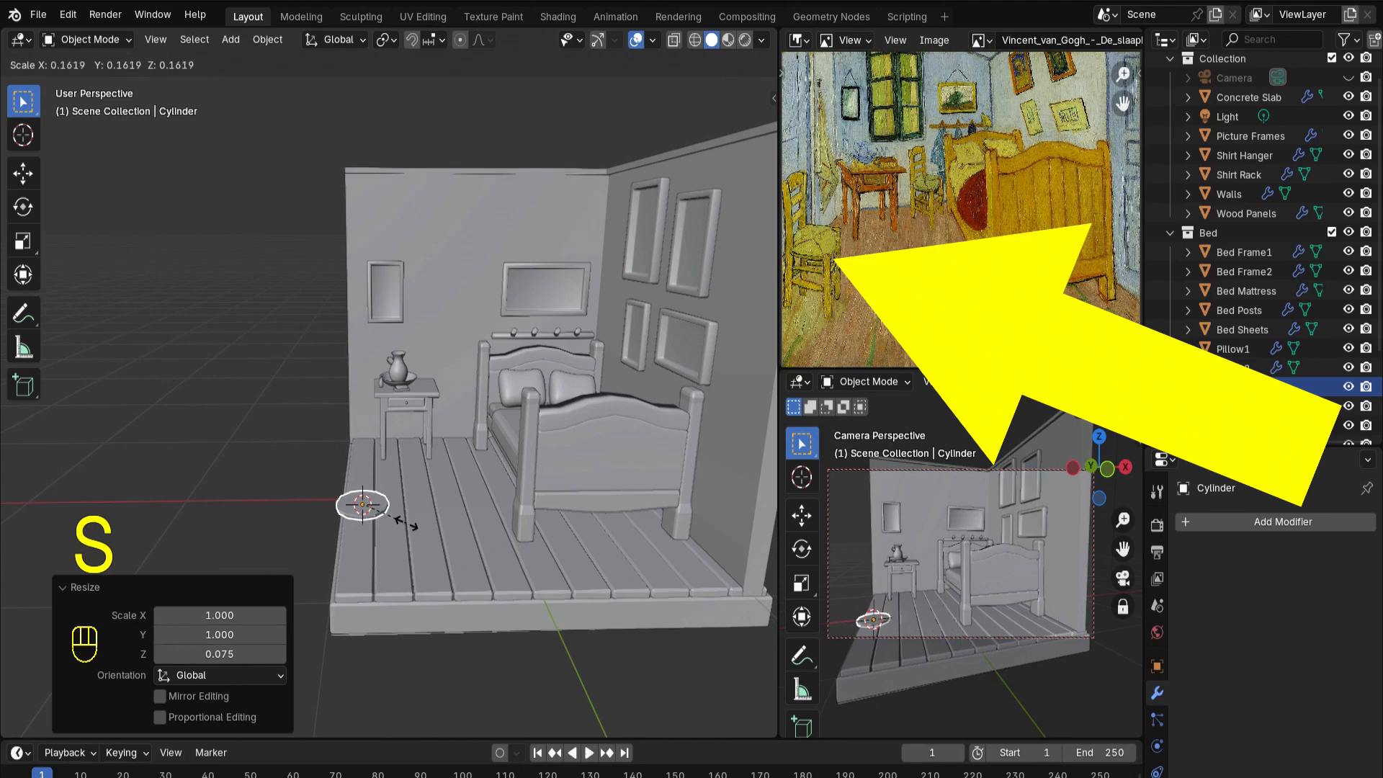
pyautogui.click(405, 524)
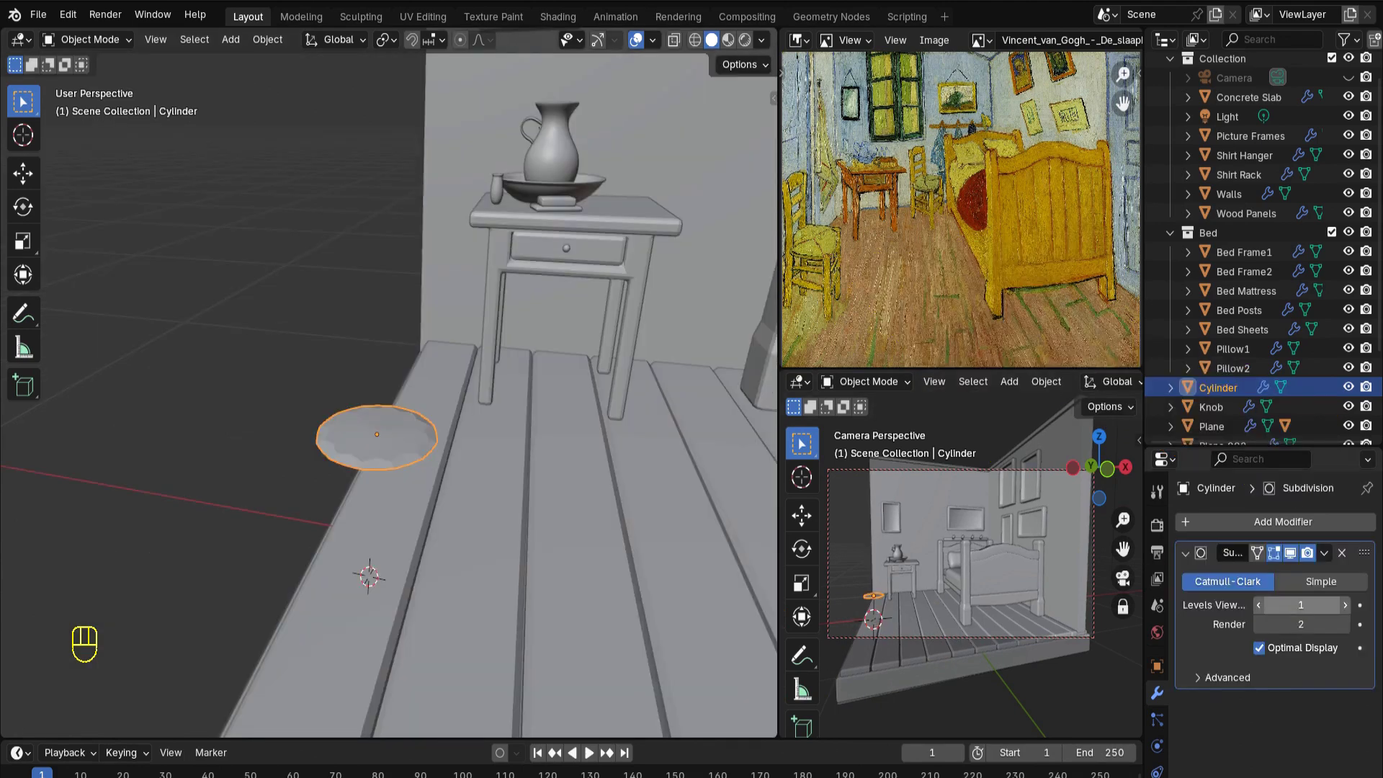
# Set the seat disc's Subdivision Surface viewport level to 2 and thicken the disc along Z by about 2.35
pyautogui.click(1344, 605)
pyautogui.moveTo(389, 396); pyautogui.dragTo(422, 356, button='middle')
pyautogui.press('s')
pyautogui.press('z')
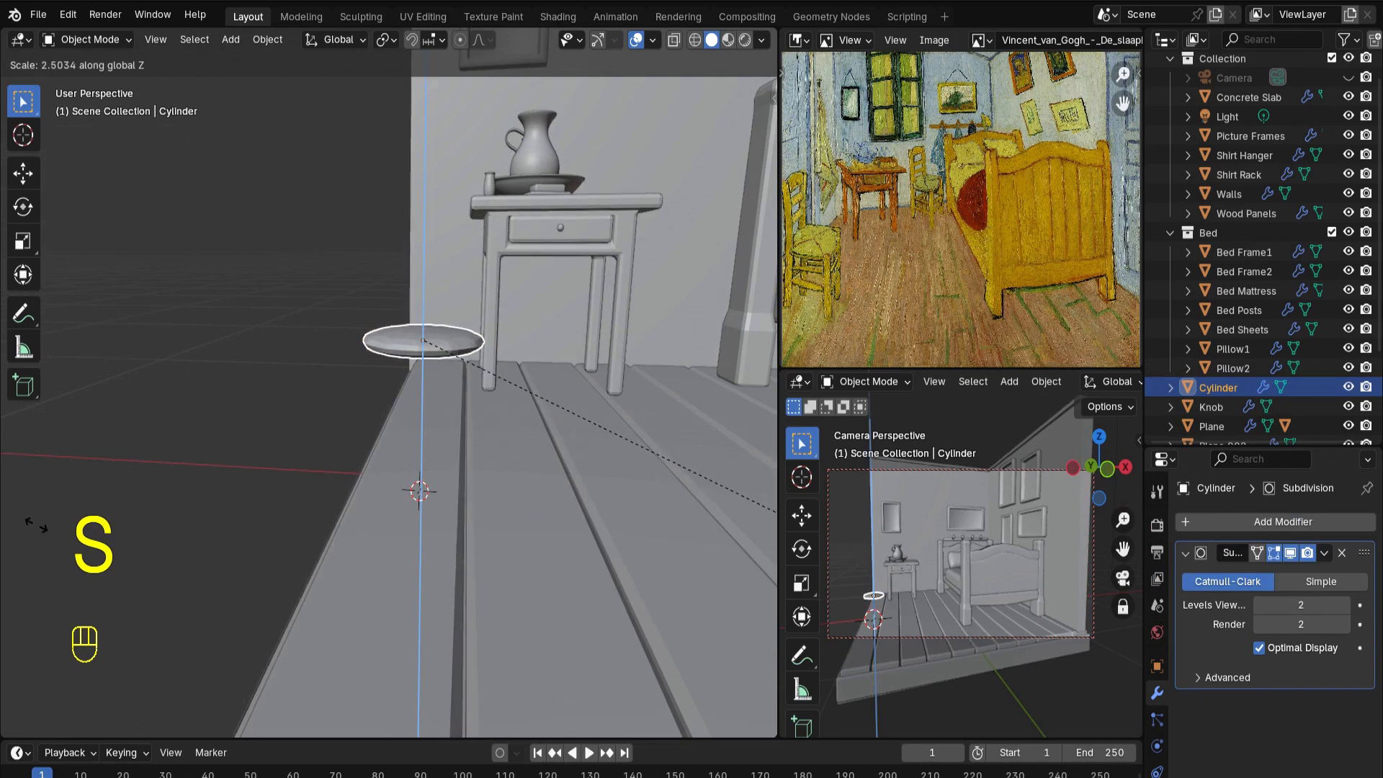
pyautogui.click(15, 509)
# Apply smooth shading to the chair seat disc
pyautogui.scroll(5, 389, 383)
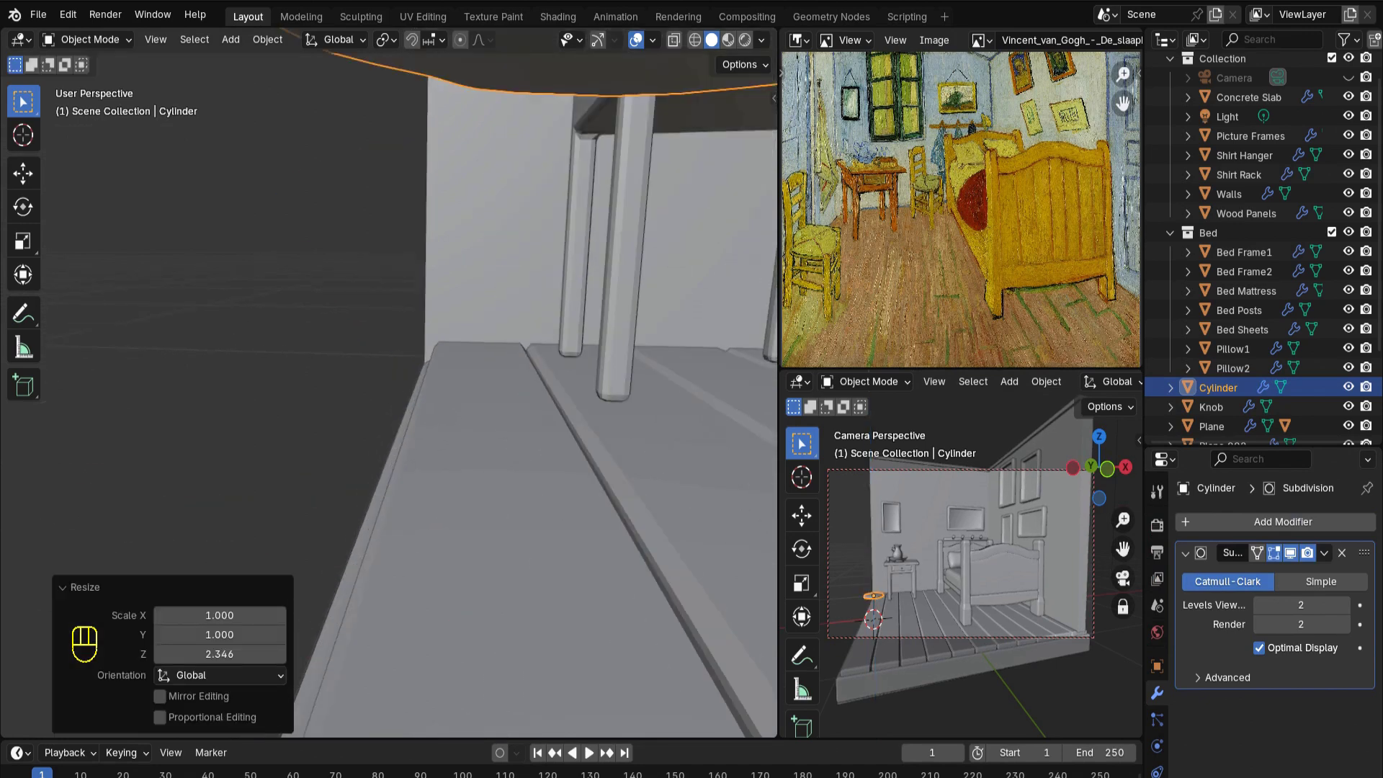
pyautogui.scroll(-2, 389, 384)
pyautogui.moveTo(388, 384); pyautogui.dragTo(360, 418, button='middle')
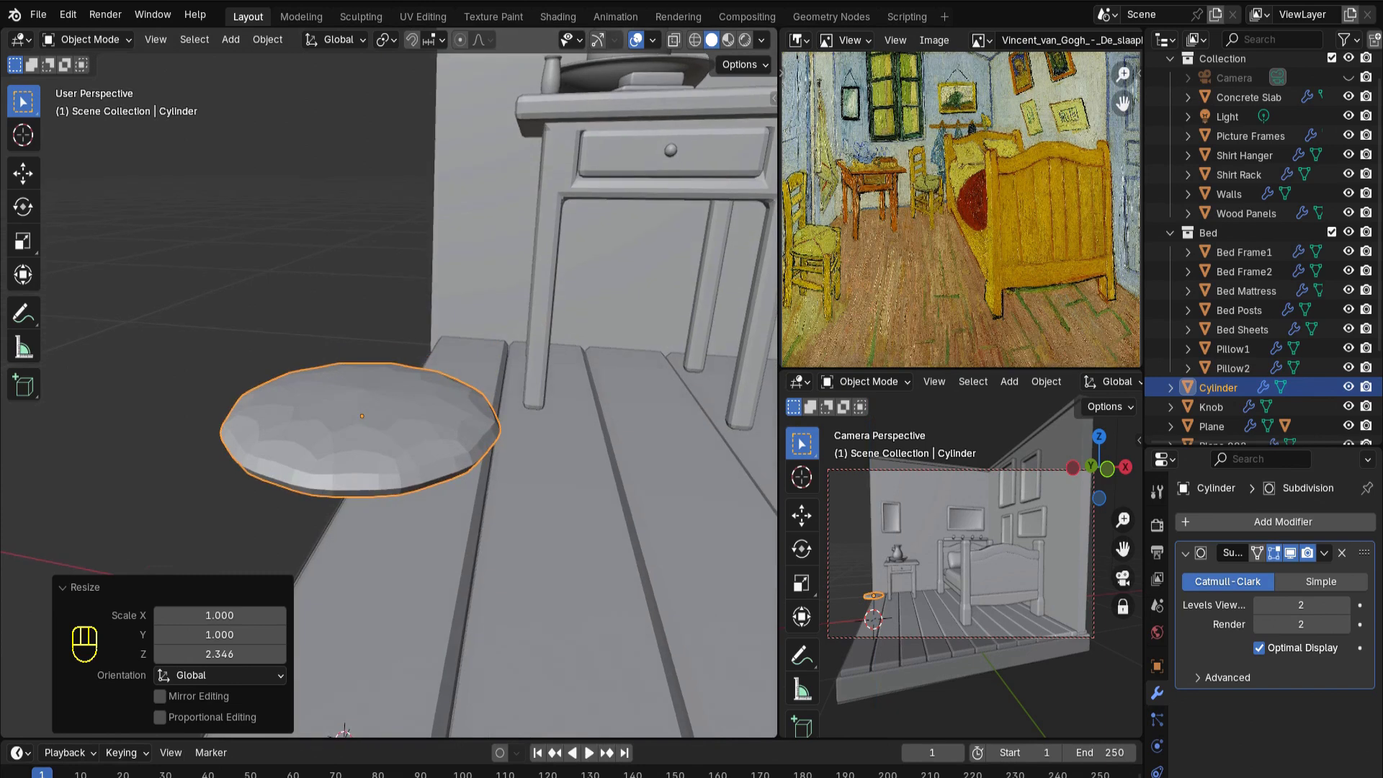
pyautogui.rightClick(306, 414)
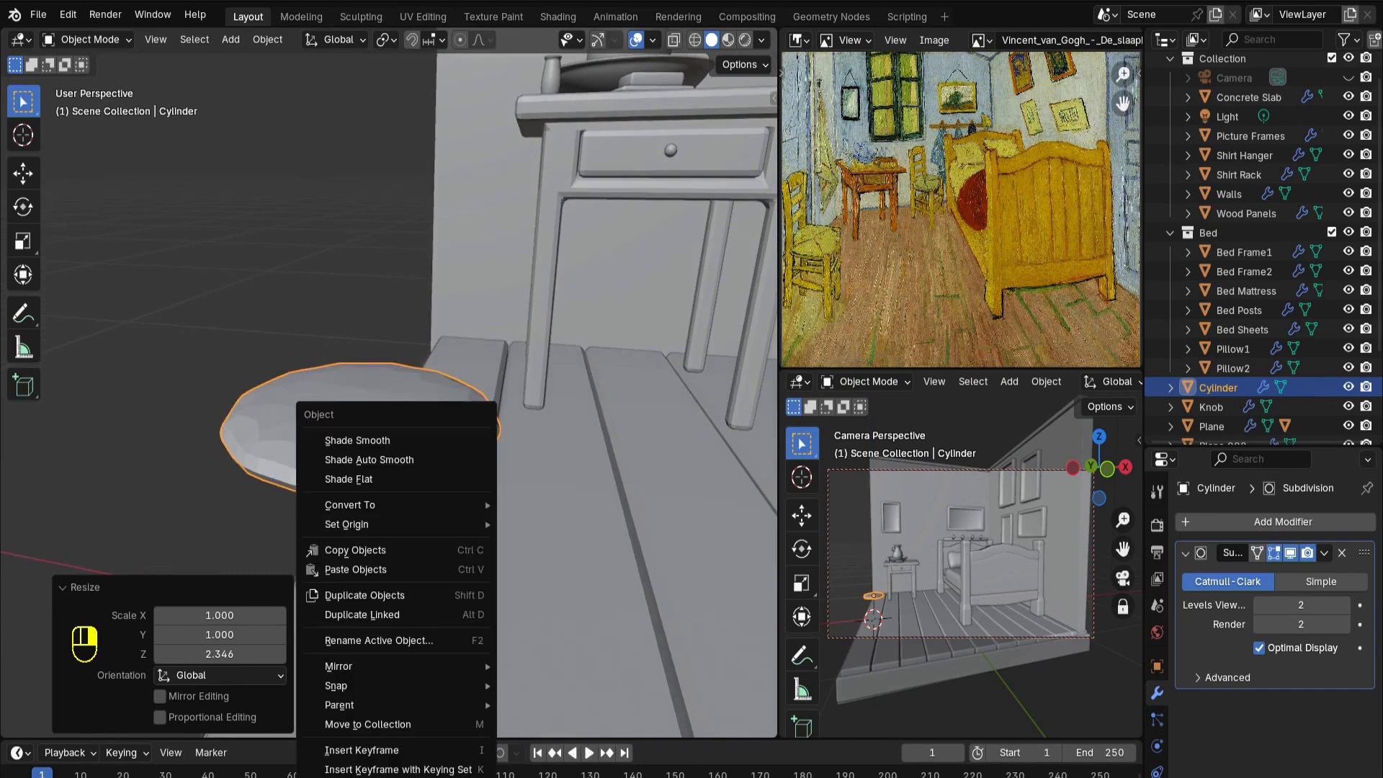
pyautogui.click(360, 439)
# Duplicate the seat disc in the front view and place the copy directly above the original
pyautogui.press('KP_1')
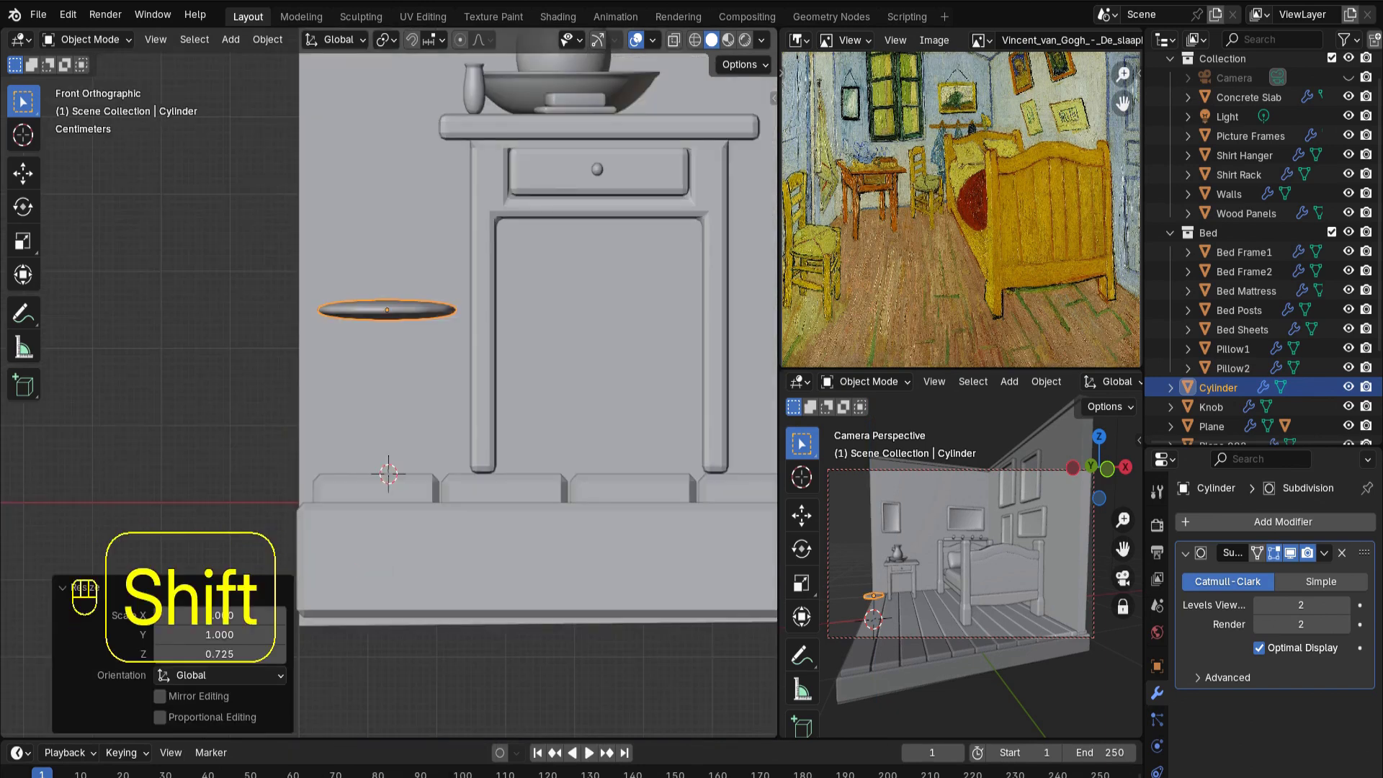
pyautogui.hotkey('shift', 'd')
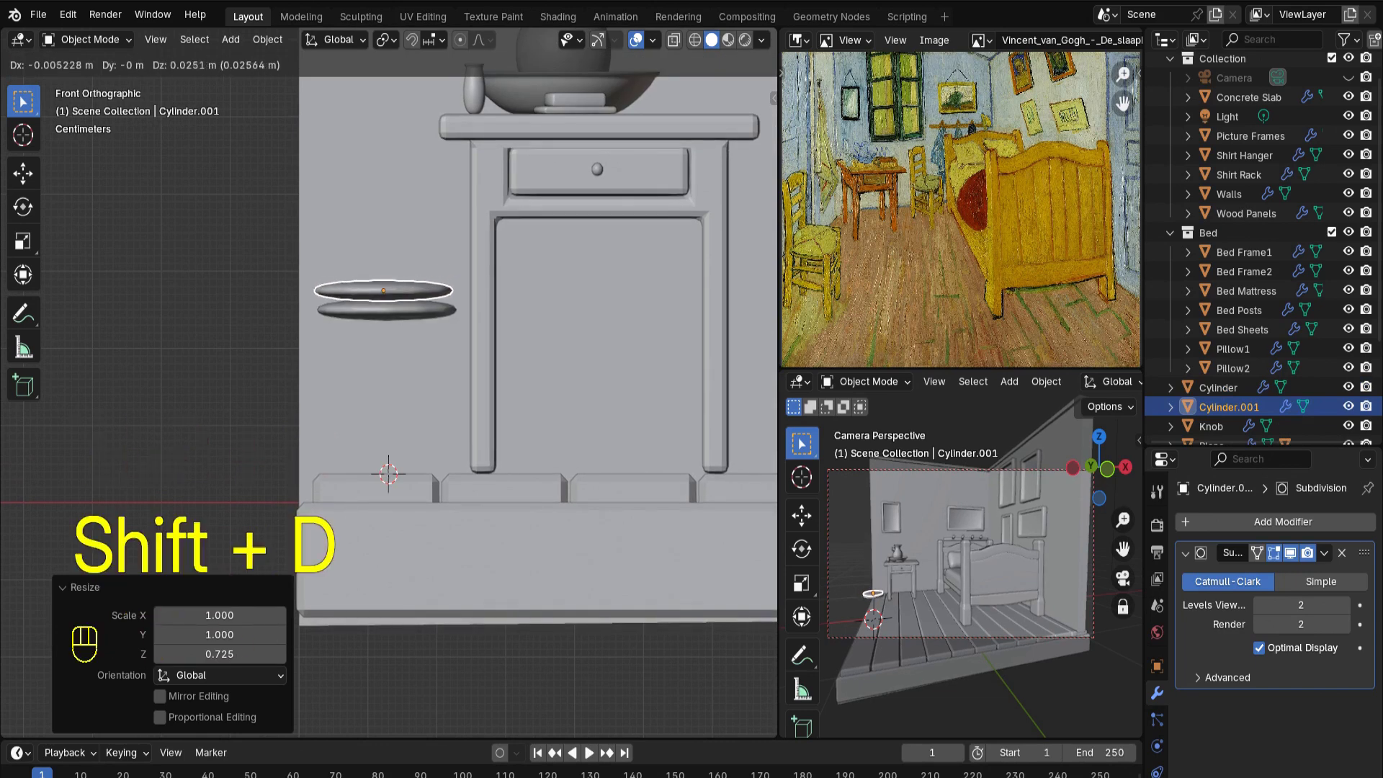
pyautogui.press('ctrl')
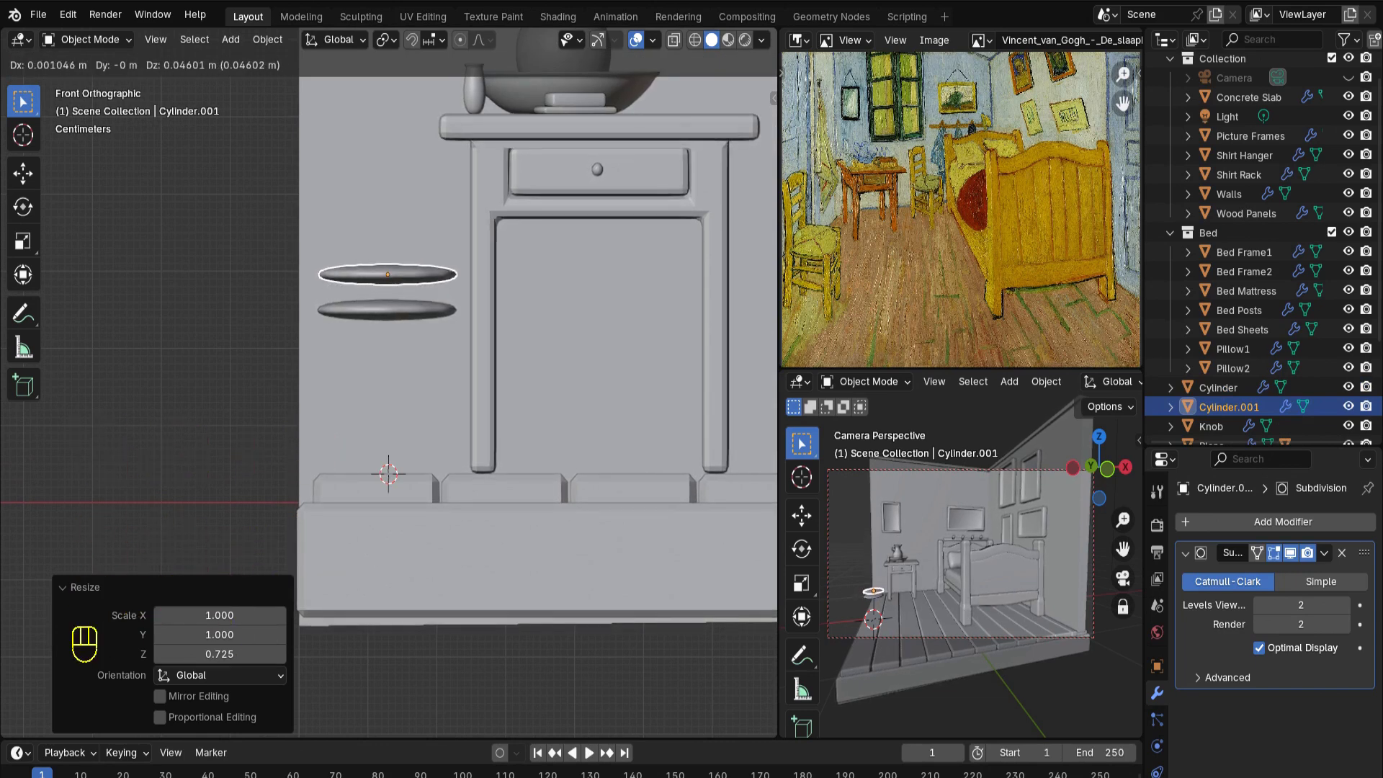
# Add a cube at the corner of the chair seat and scale it down along X and Y to the thickness of a chair leg
pyautogui.hotkey('shift', 'a')
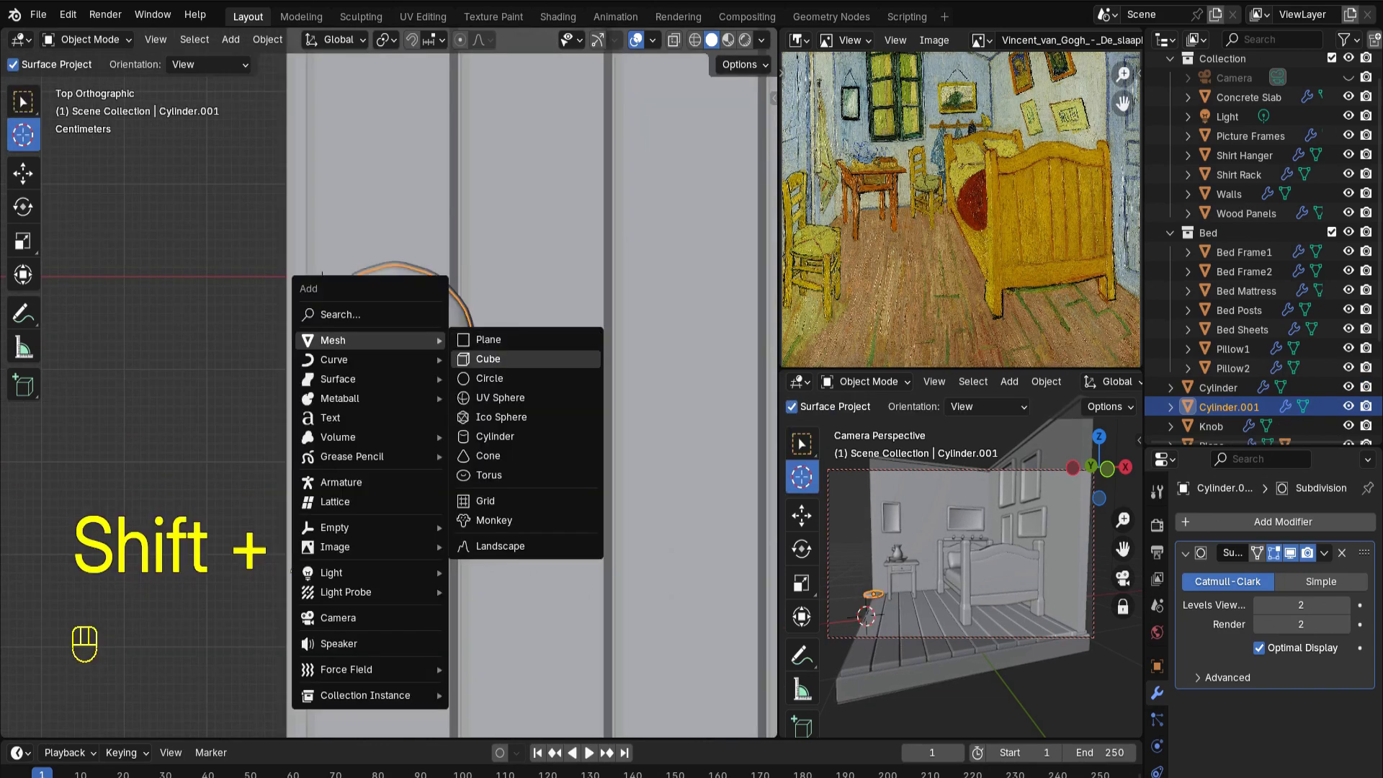
pyautogui.click(549, 360)
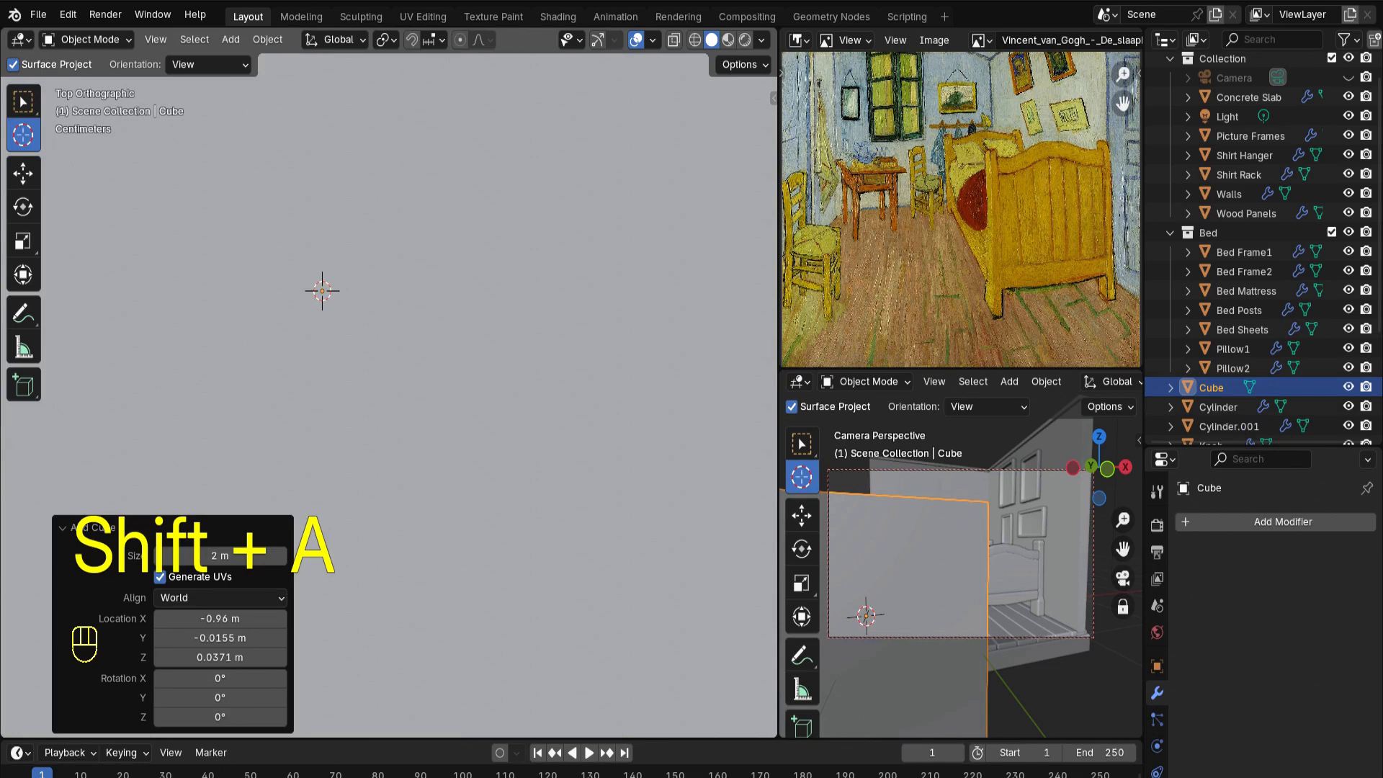
pyautogui.press('s')
pyautogui.scroll(8, 320, 291)
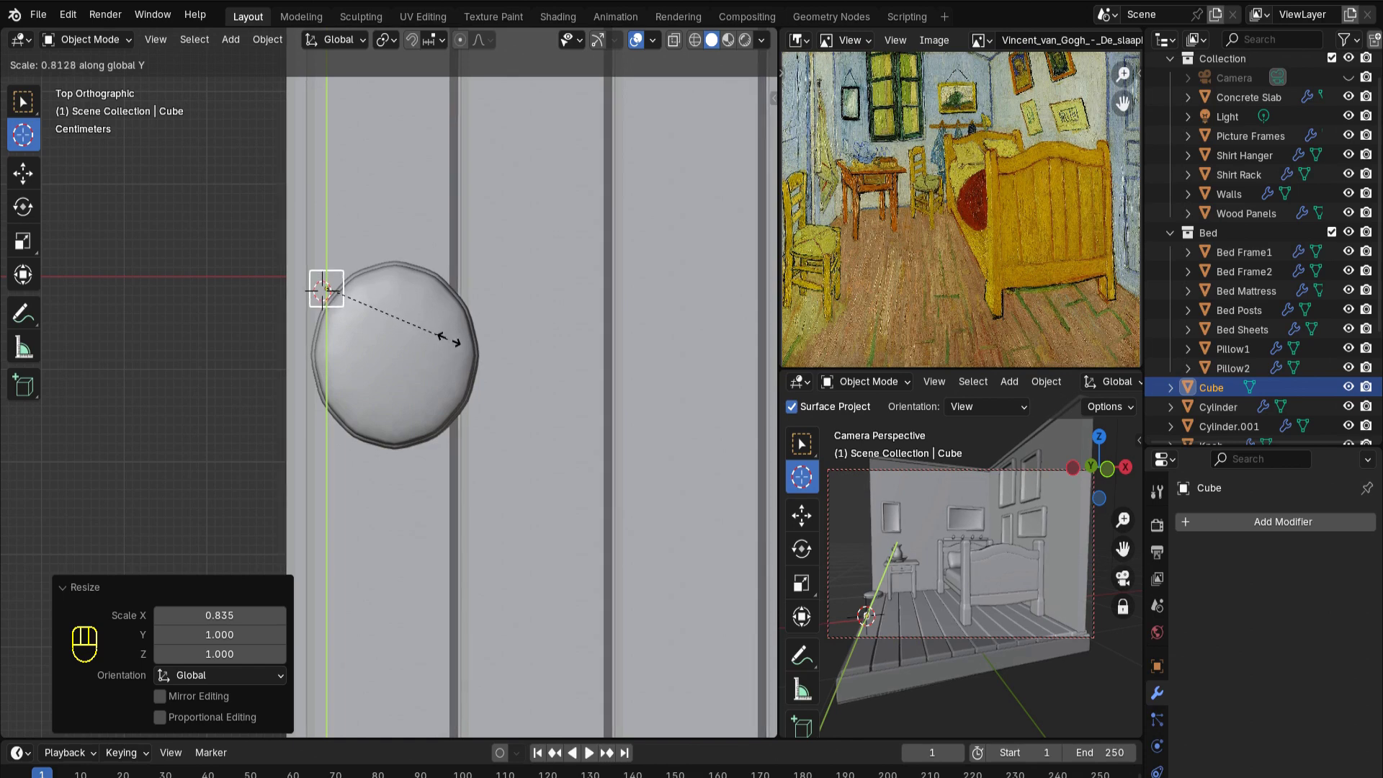
pyautogui.click(439, 337)
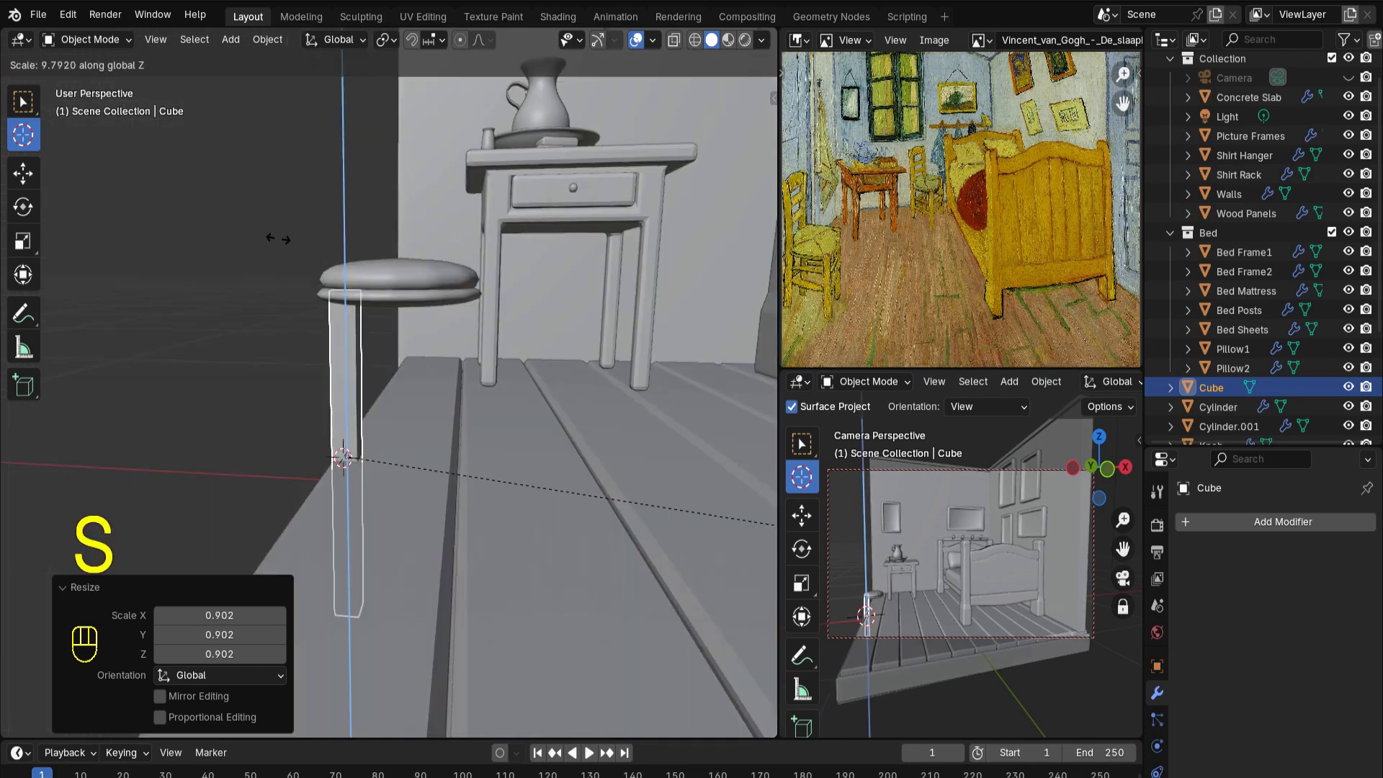
# Stretch the small cube along Z by about 11.96 into a tall chair post and raise it to stand on the floor
pyautogui.press('Return')
pyautogui.press('g')
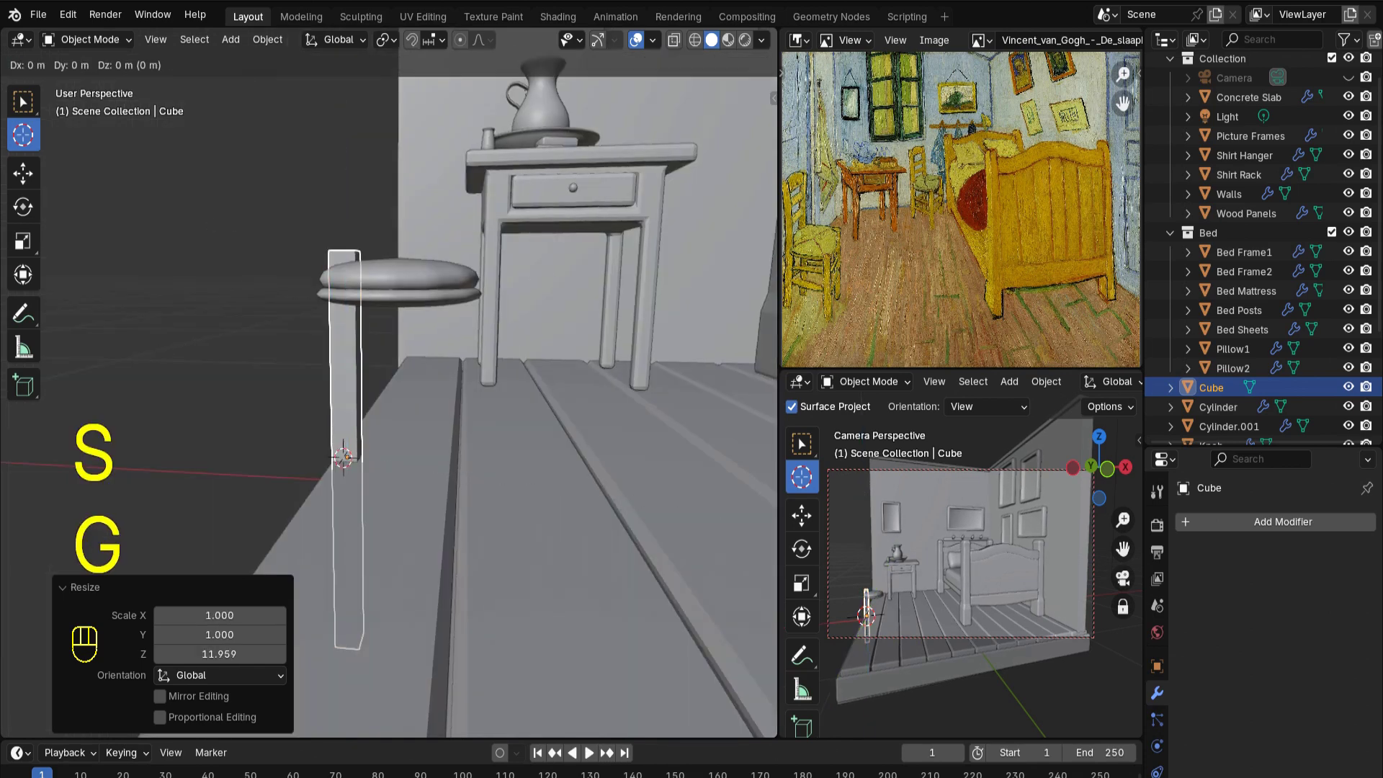
pyautogui.press('z')
pyautogui.press('Return')
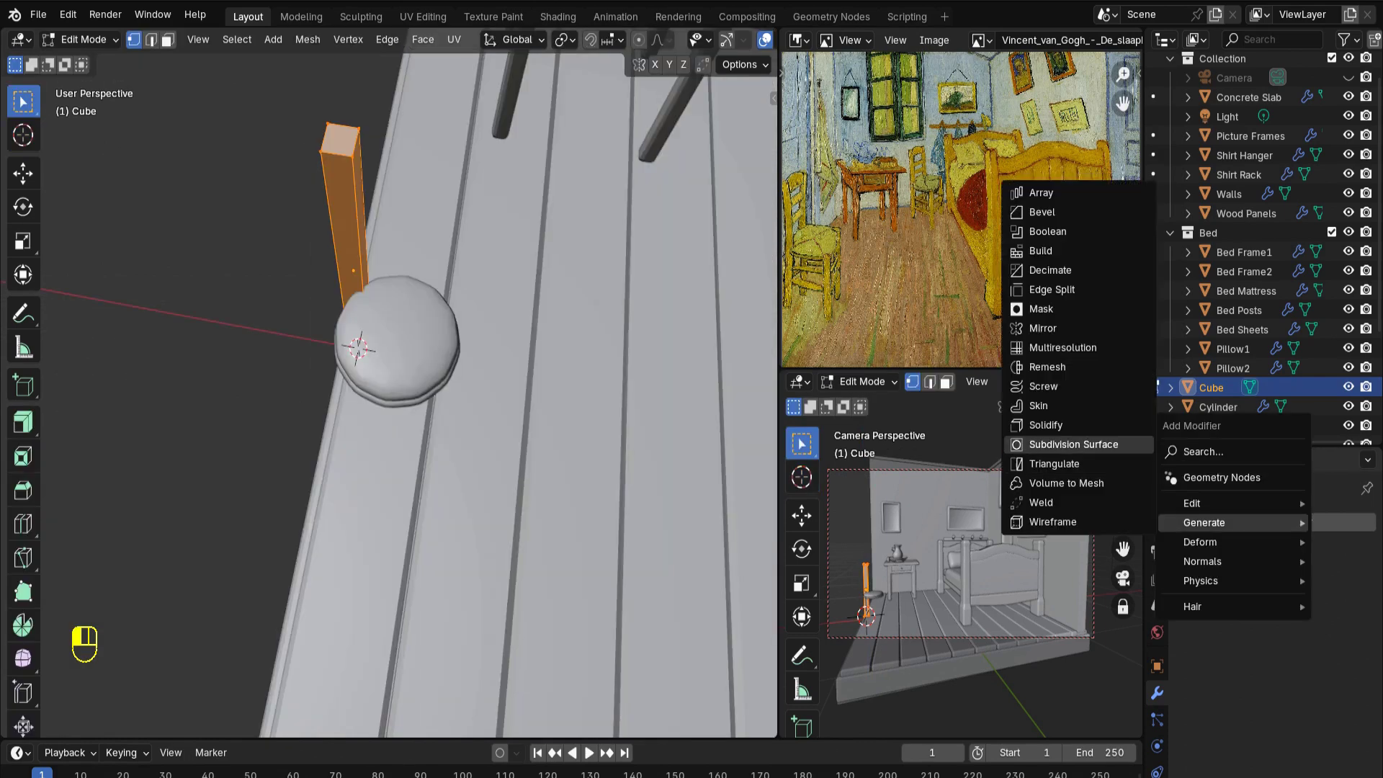
# Add a Subdivision Surface modifier to the chair post and insert loop cuts near its top and bottom ends to firm up its shape
pyautogui.click(1073, 445)
pyautogui.moveTo(409, 395); pyautogui.dragTo(408, 387, button='middle')
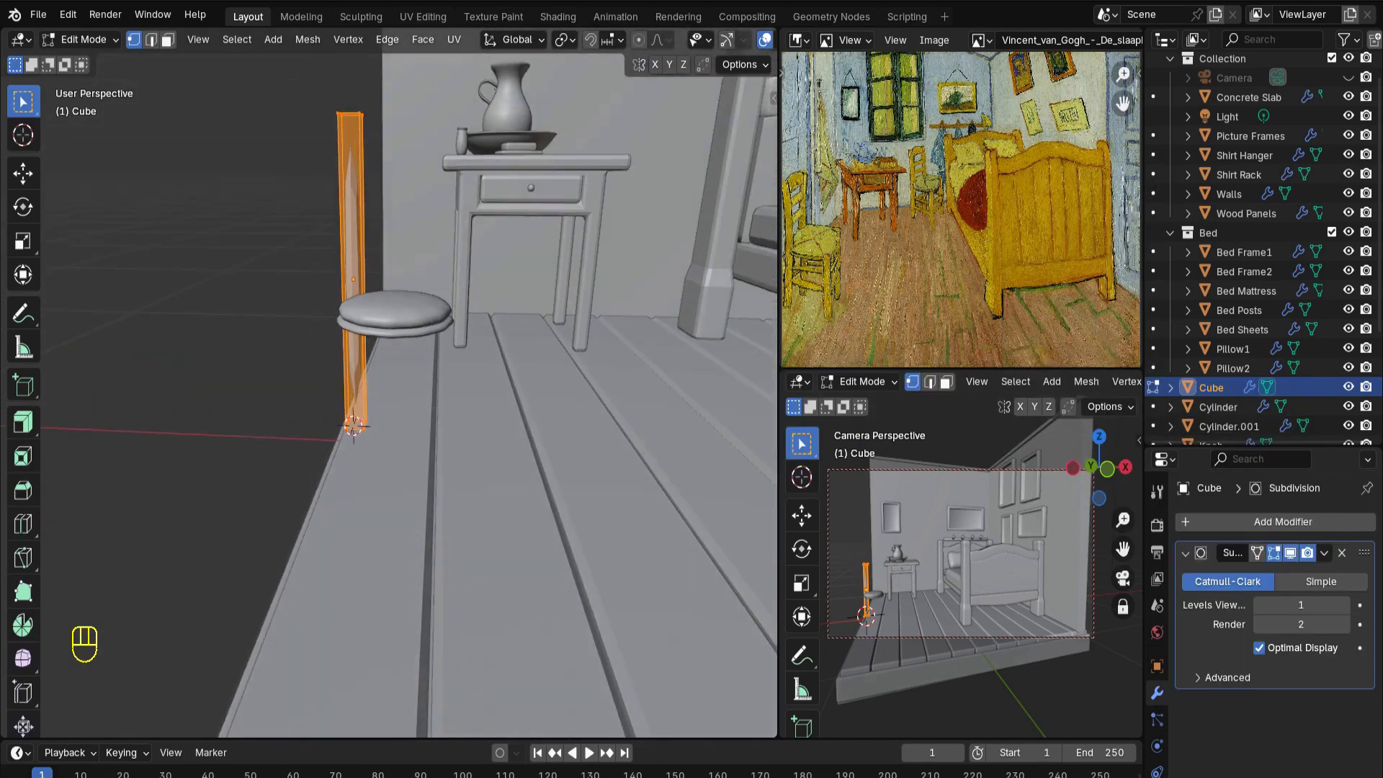
pyautogui.hotkey('ctrl', 'r')
pyautogui.click(356, 166)
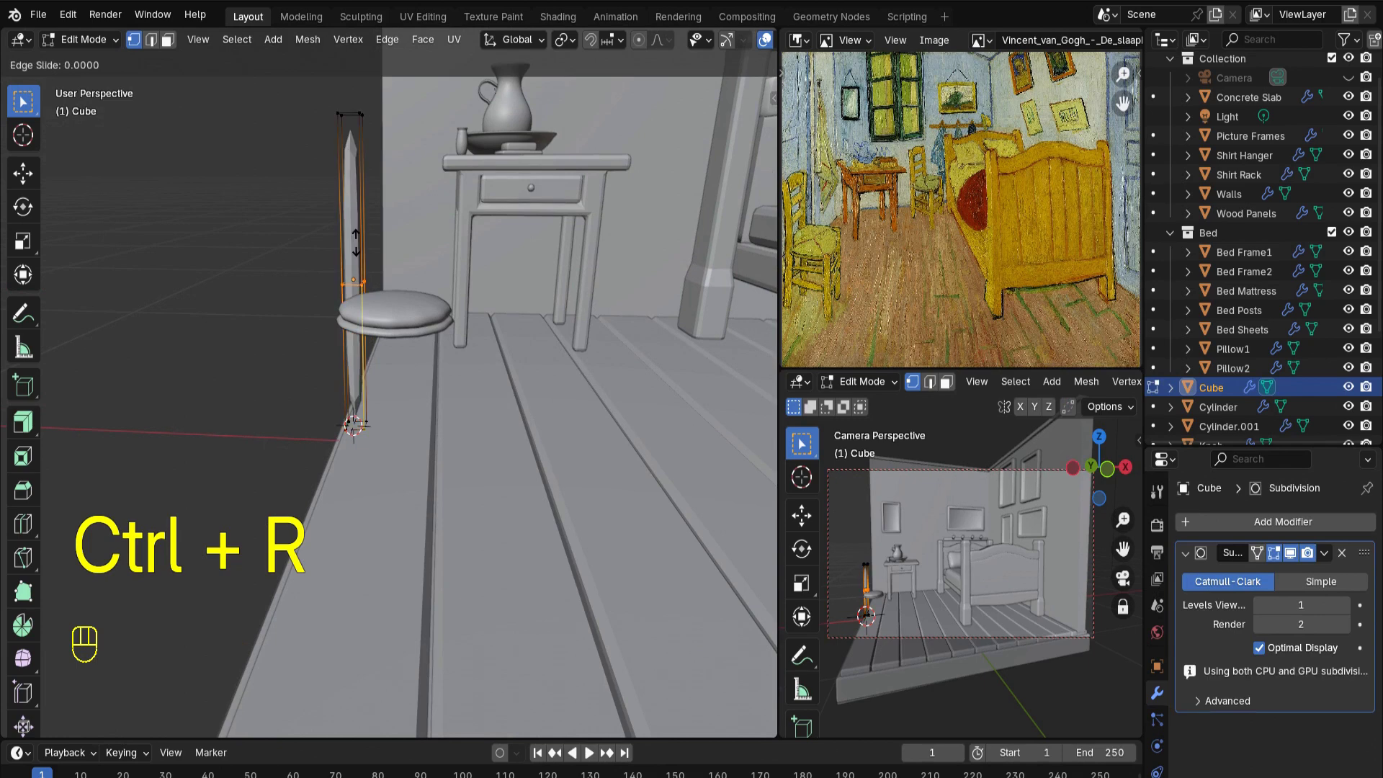
pyautogui.click(380, 94)
pyautogui.hotkey('ctrl', 'r')
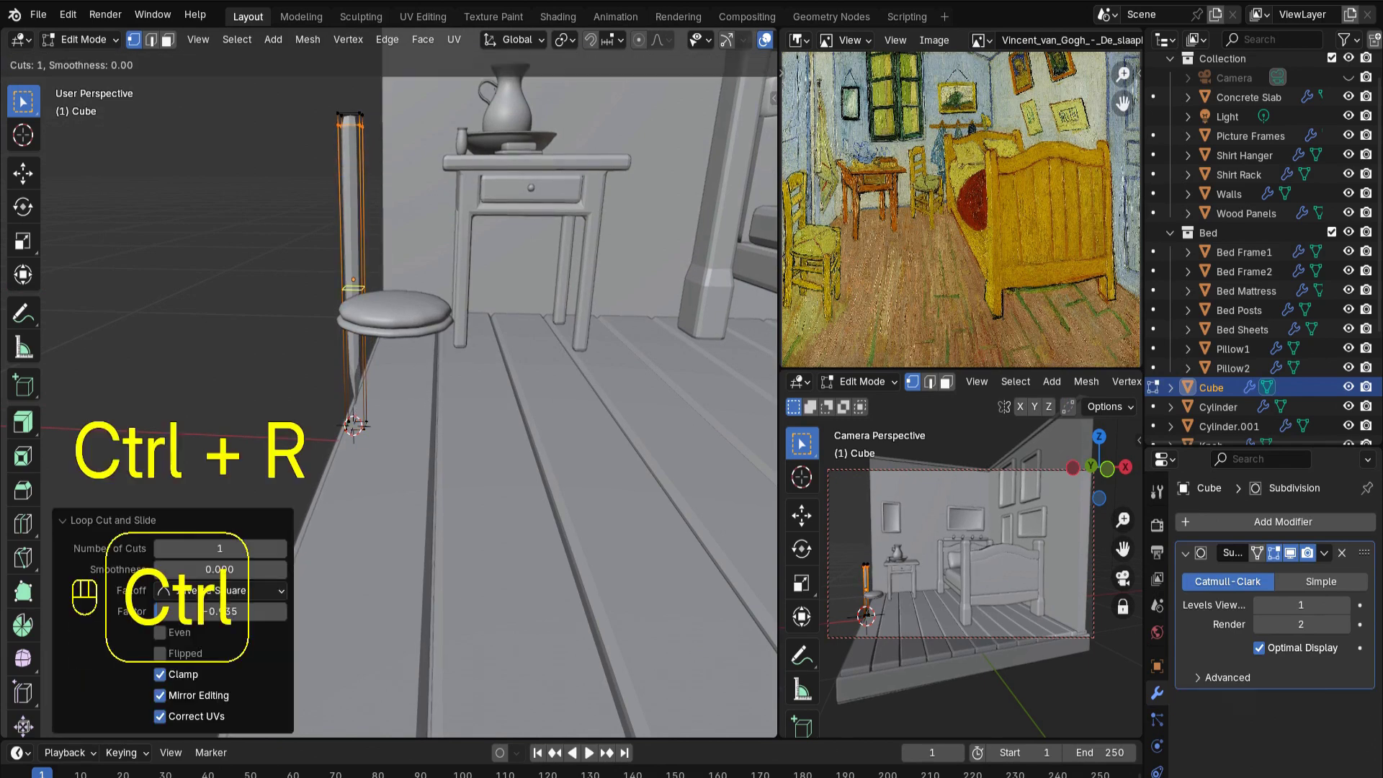
pyautogui.click(369, 305)
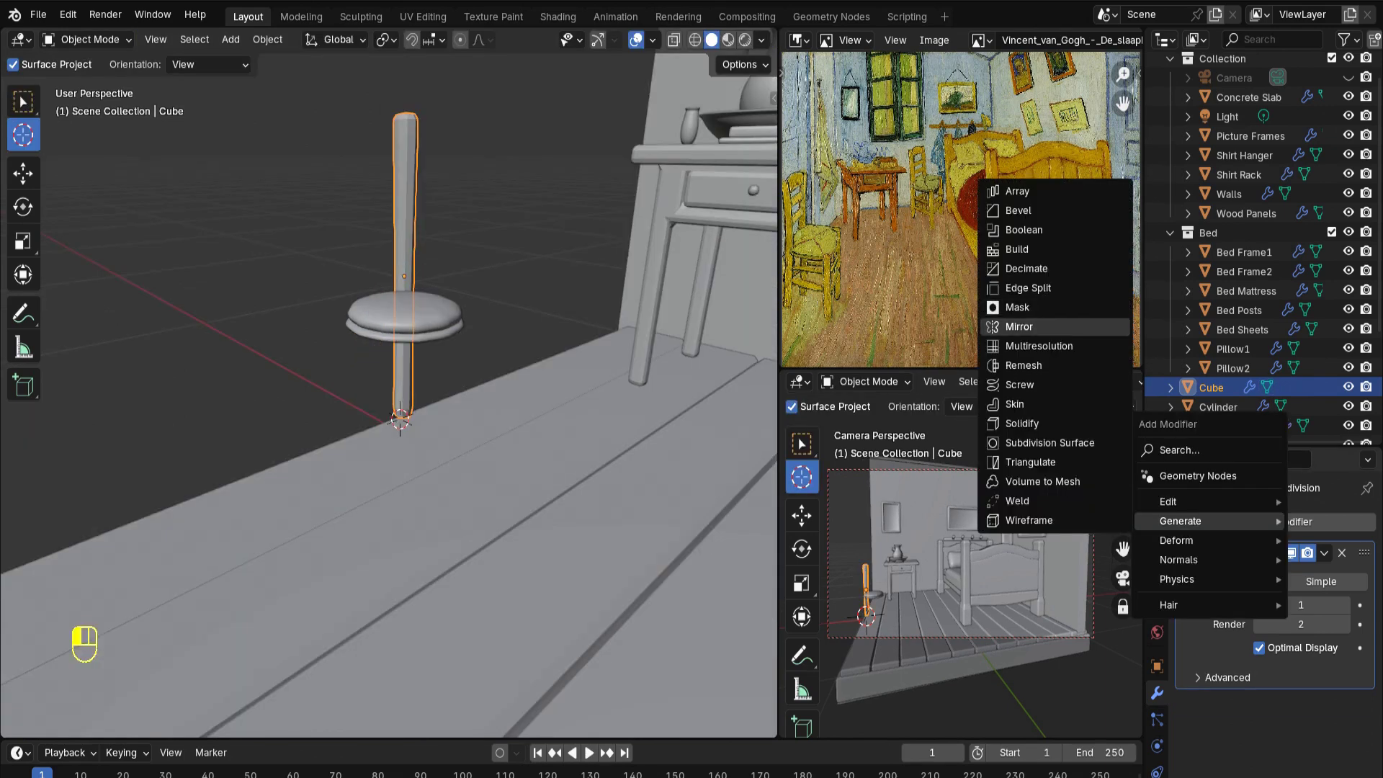
# Add a Mirror modifier to the chair post, using the upper seat disc as mirror object and Y as the axis instead of X
pyautogui.click(1019, 327)
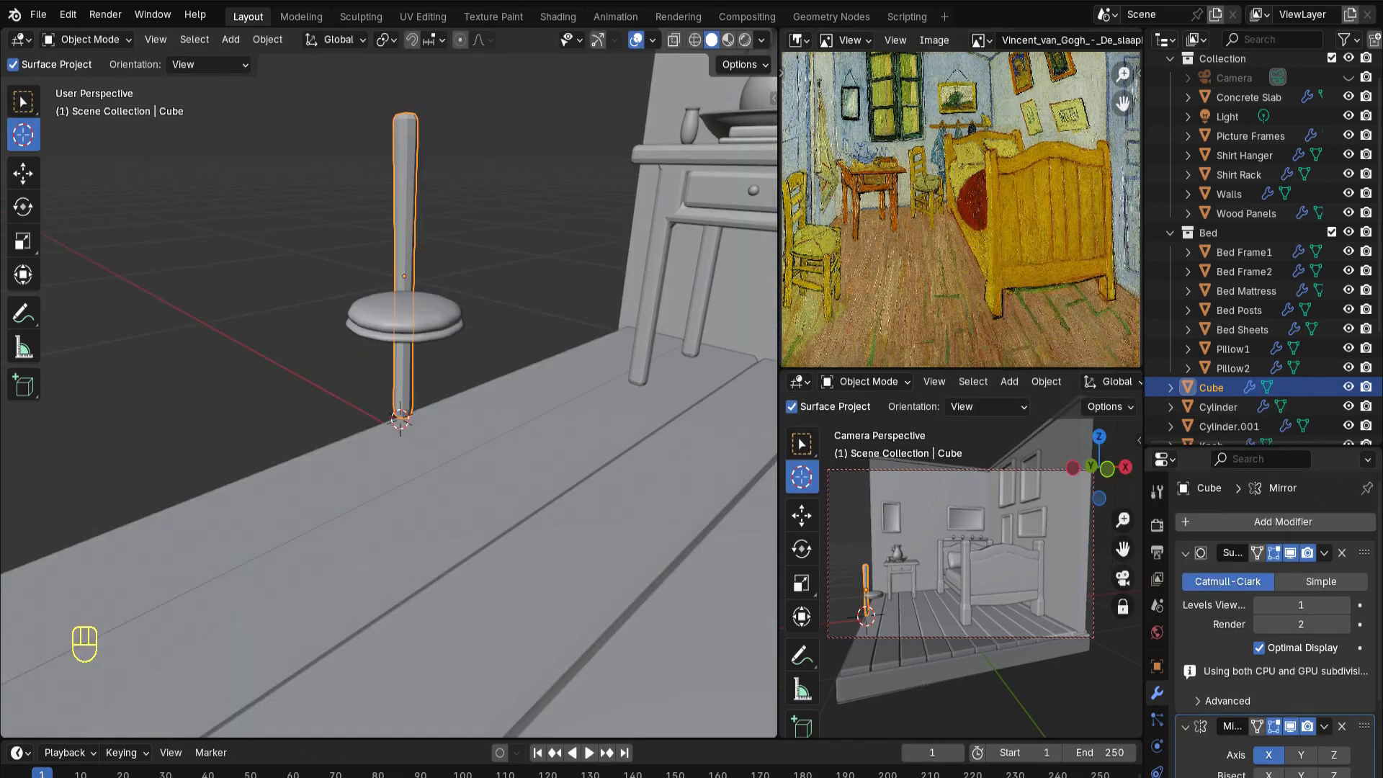
pyautogui.click(1184, 552)
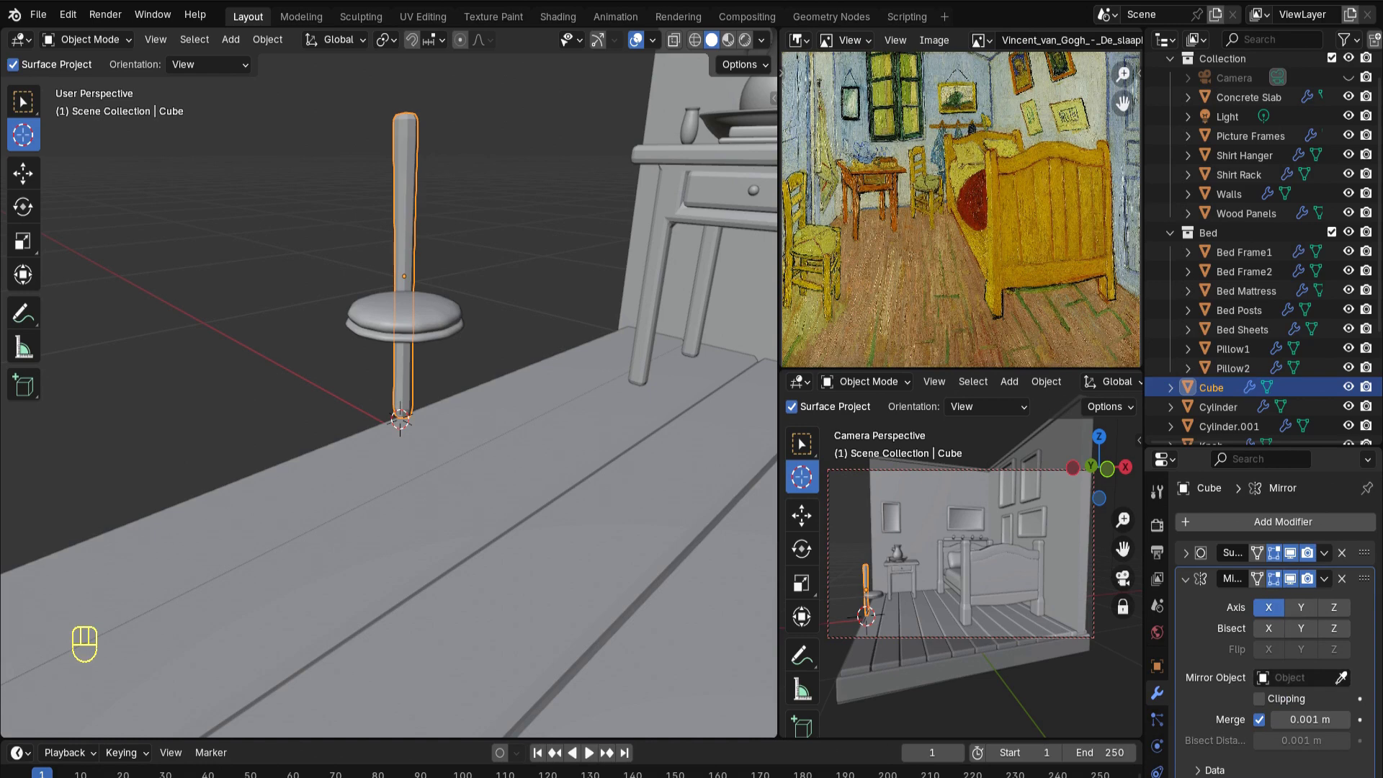
pyautogui.click(1340, 677)
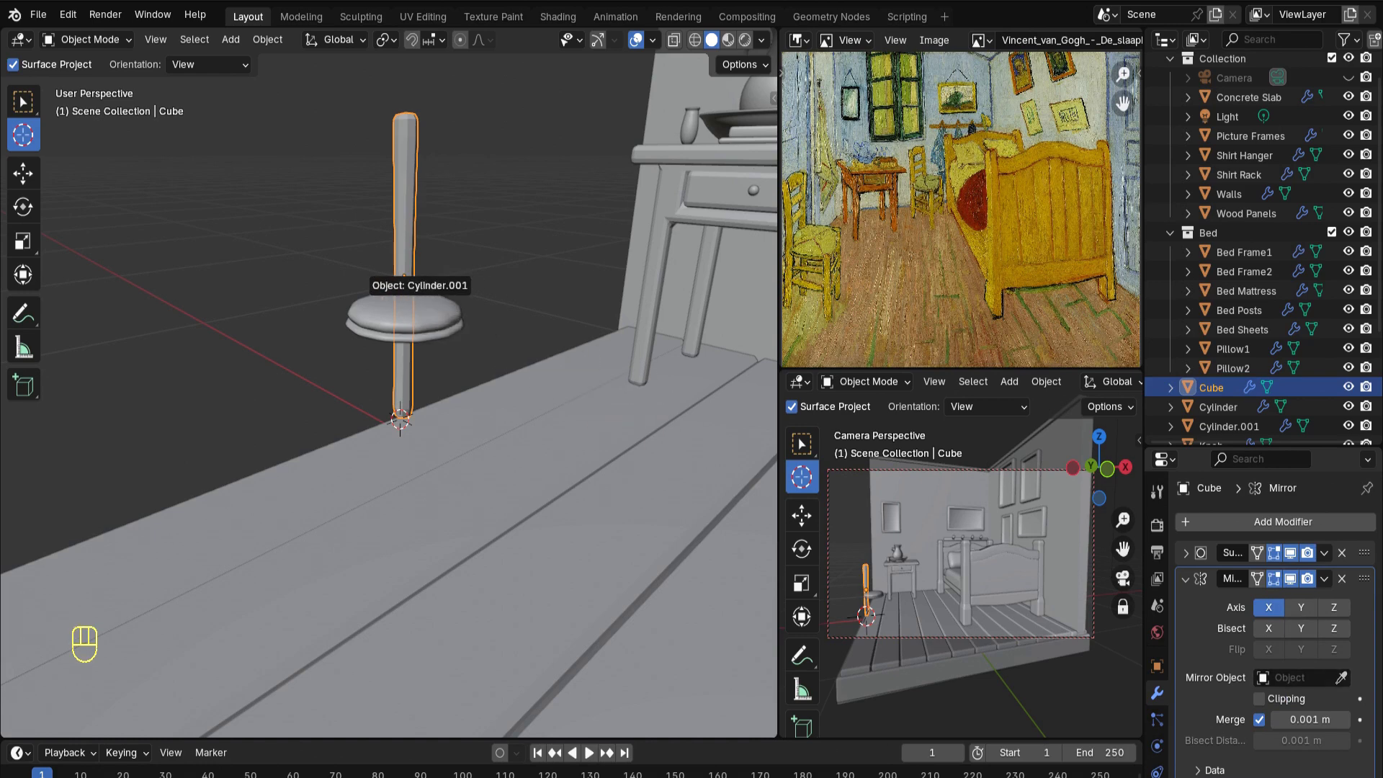
pyautogui.click(439, 309)
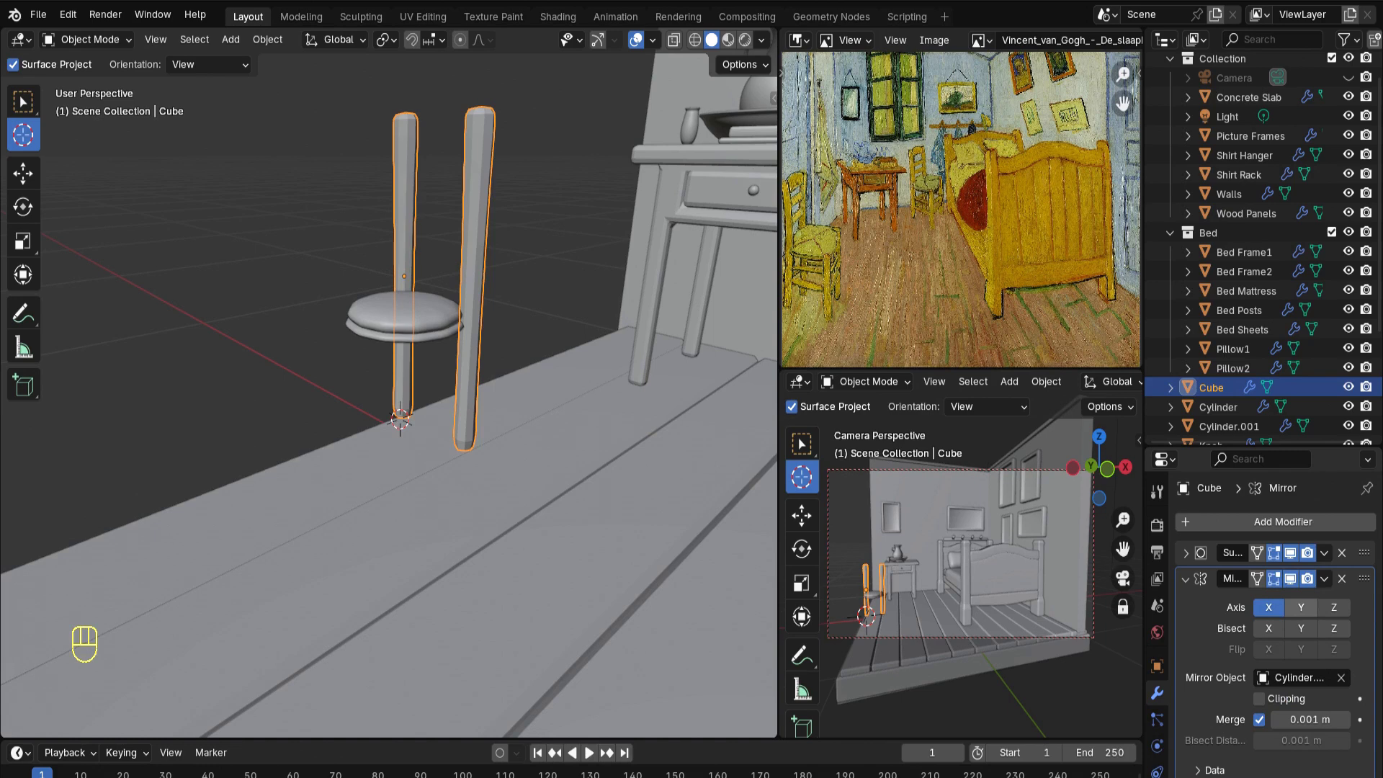
pyautogui.click(1300, 607)
pyautogui.press('Tab')
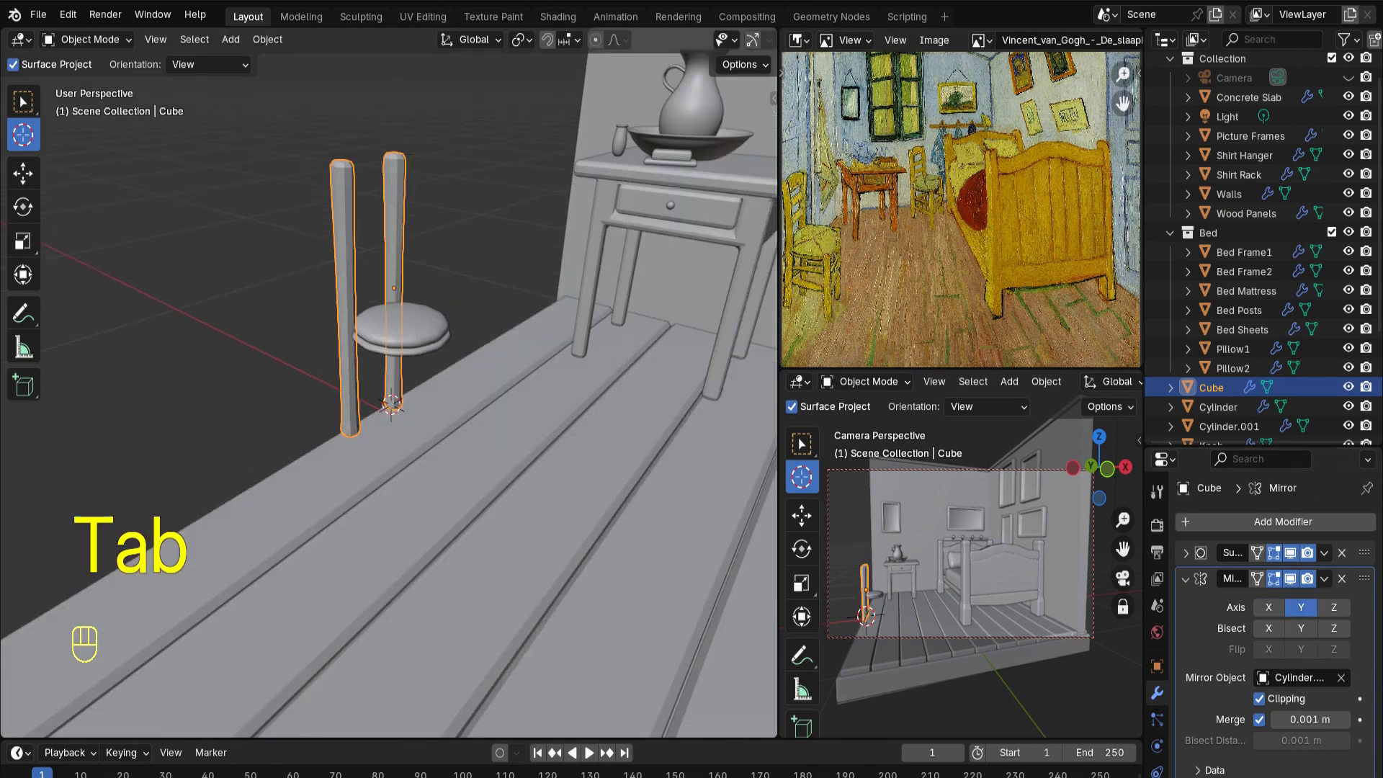
# Duplicate the mirrored chair posts along X to the seat's front and fit the copies under the seat as short front legs
pyautogui.hotkey('shift', 'd')
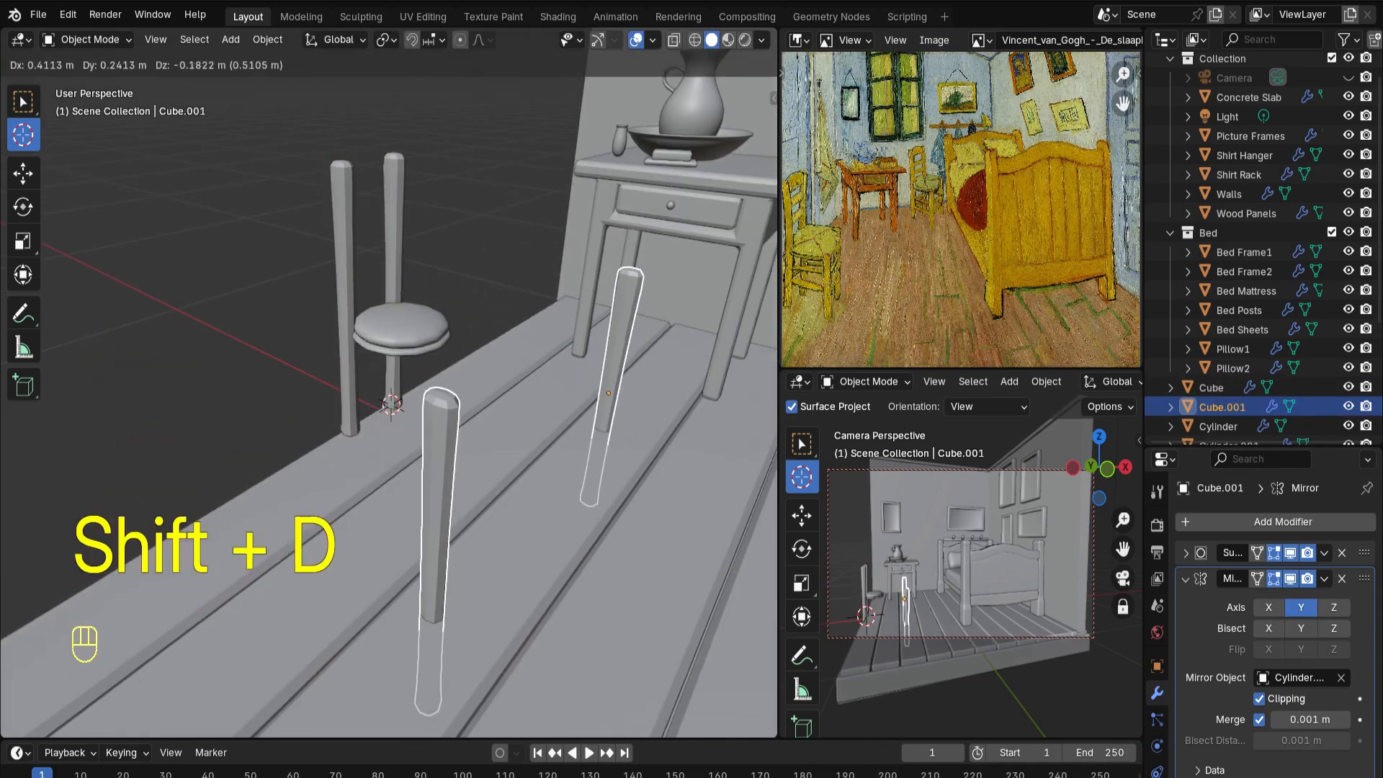
pyautogui.press('x')
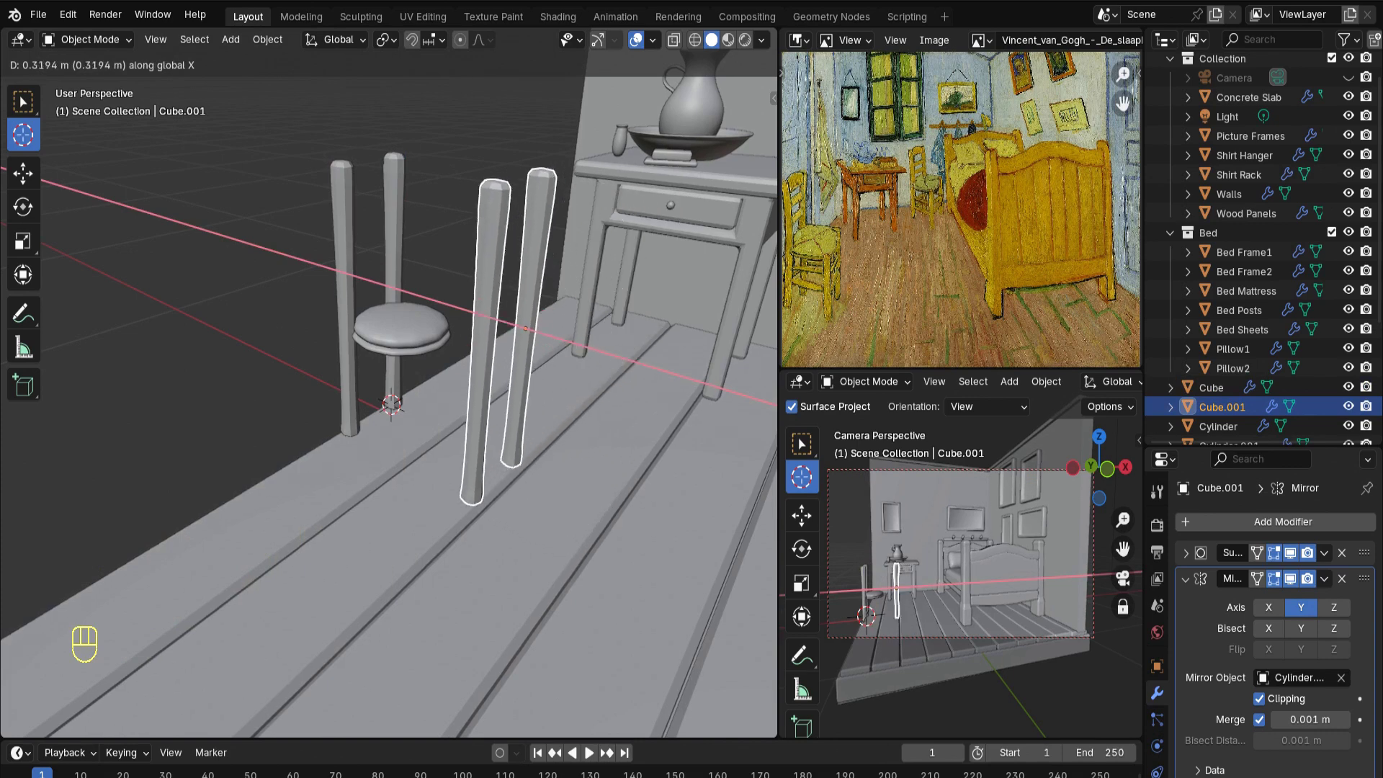
pyautogui.press('Return')
pyautogui.press('g')
pyautogui.press('z')
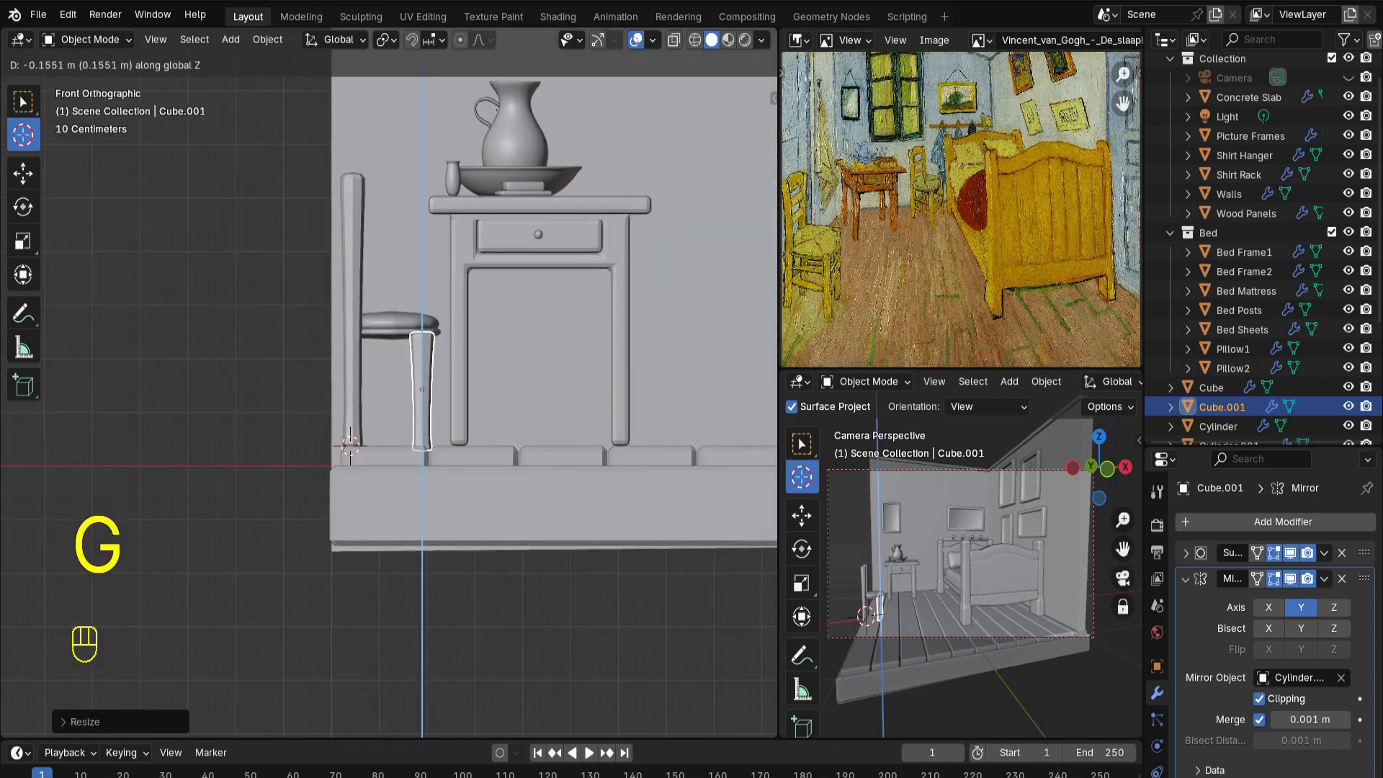
pyautogui.press('Return')
pyautogui.moveTo(432, 388); pyautogui.dragTo(267, 497, button='middle')
pyautogui.moveTo(447, 331); pyautogui.dragTo(417, 346, button='middle')
# Add a cube at the chair's base and scale it down, narrowing it along Y, to the side spacing of the legs
pyautogui.hotkey('shift', 'a')
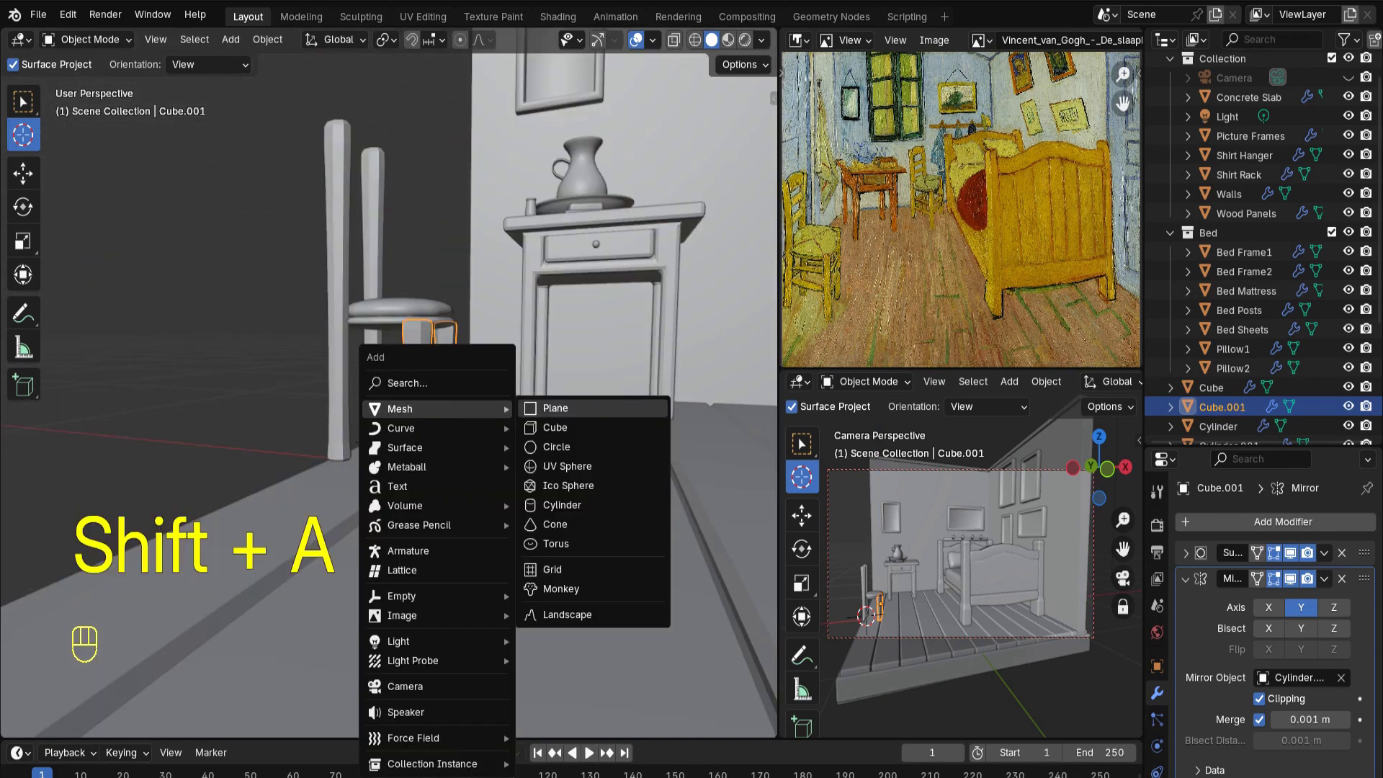
pyautogui.click(554, 428)
pyautogui.press('s')
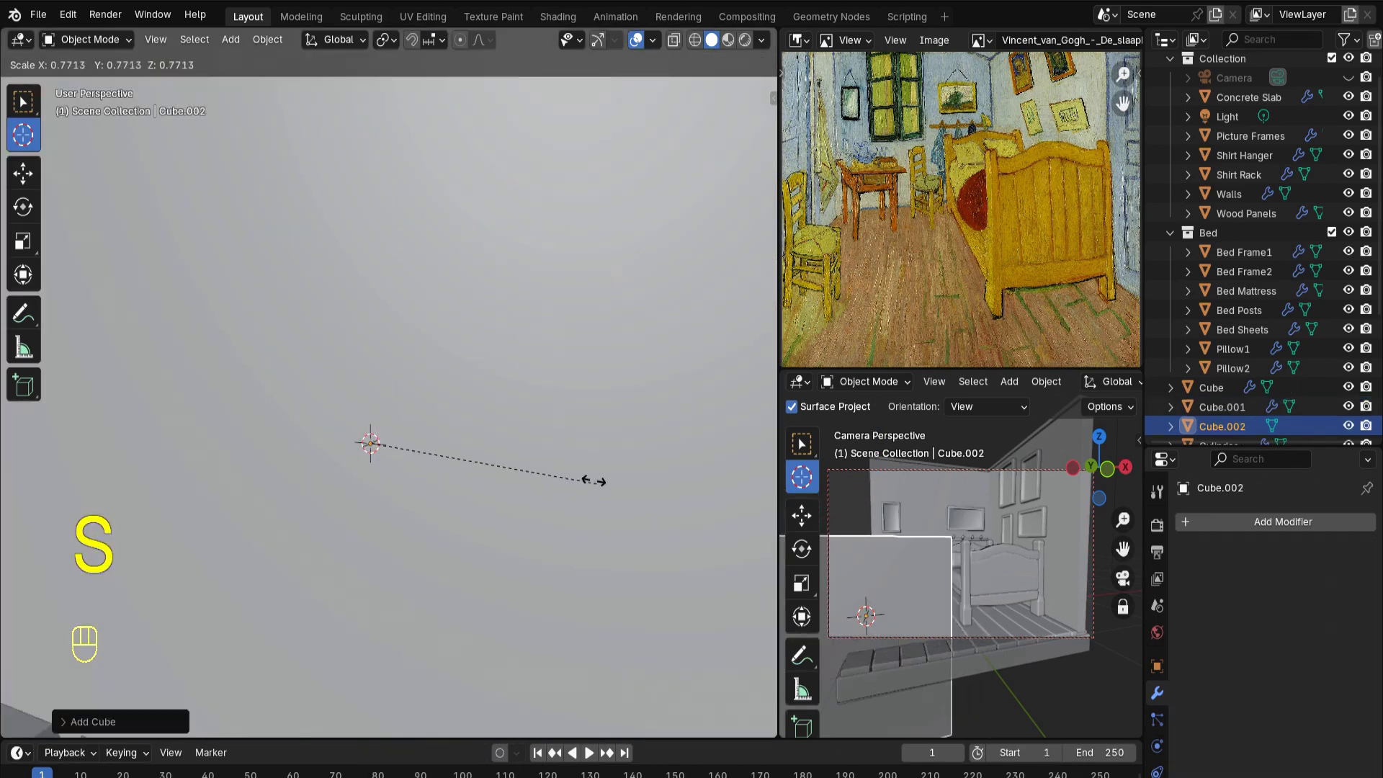
pyautogui.press('y')
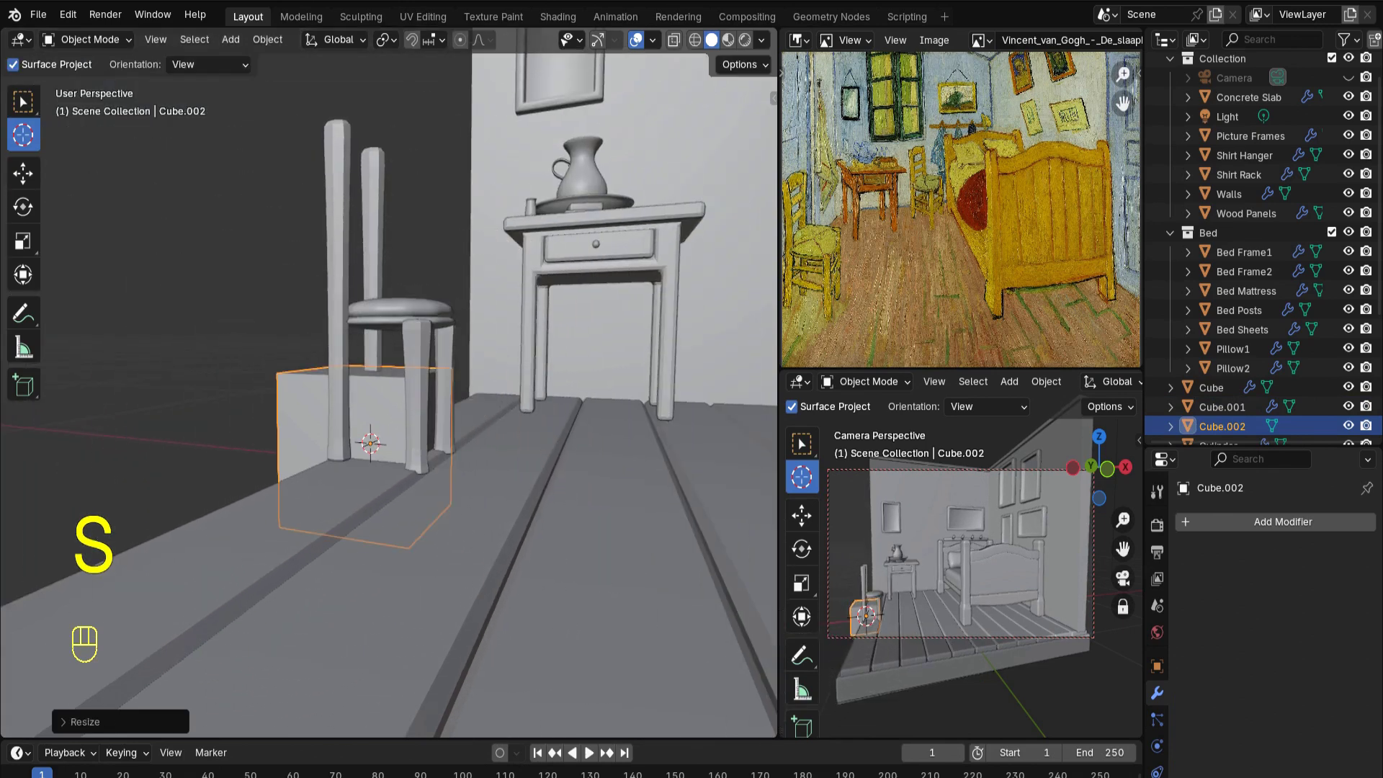
pyautogui.press('KP_7')
pyautogui.click(411, 440)
pyautogui.moveTo(411, 439); pyautogui.dragTo(412, 288, button='middle')
# Raise the small cube along Z and flatten it into a thin side rail between the front and rear legs
pyautogui.press('g')
pyautogui.press('z')
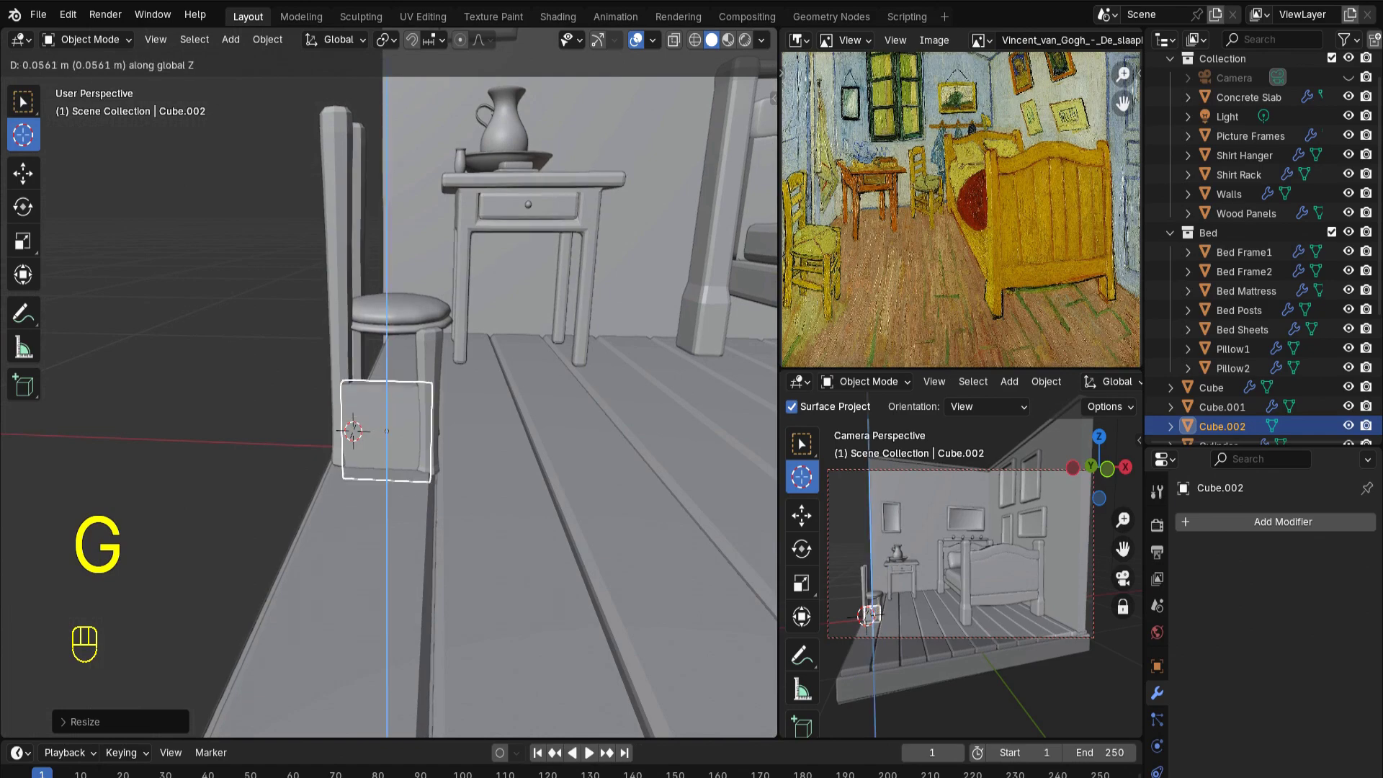
pyautogui.click(387, 389)
pyautogui.press('s')
pyautogui.press('z')
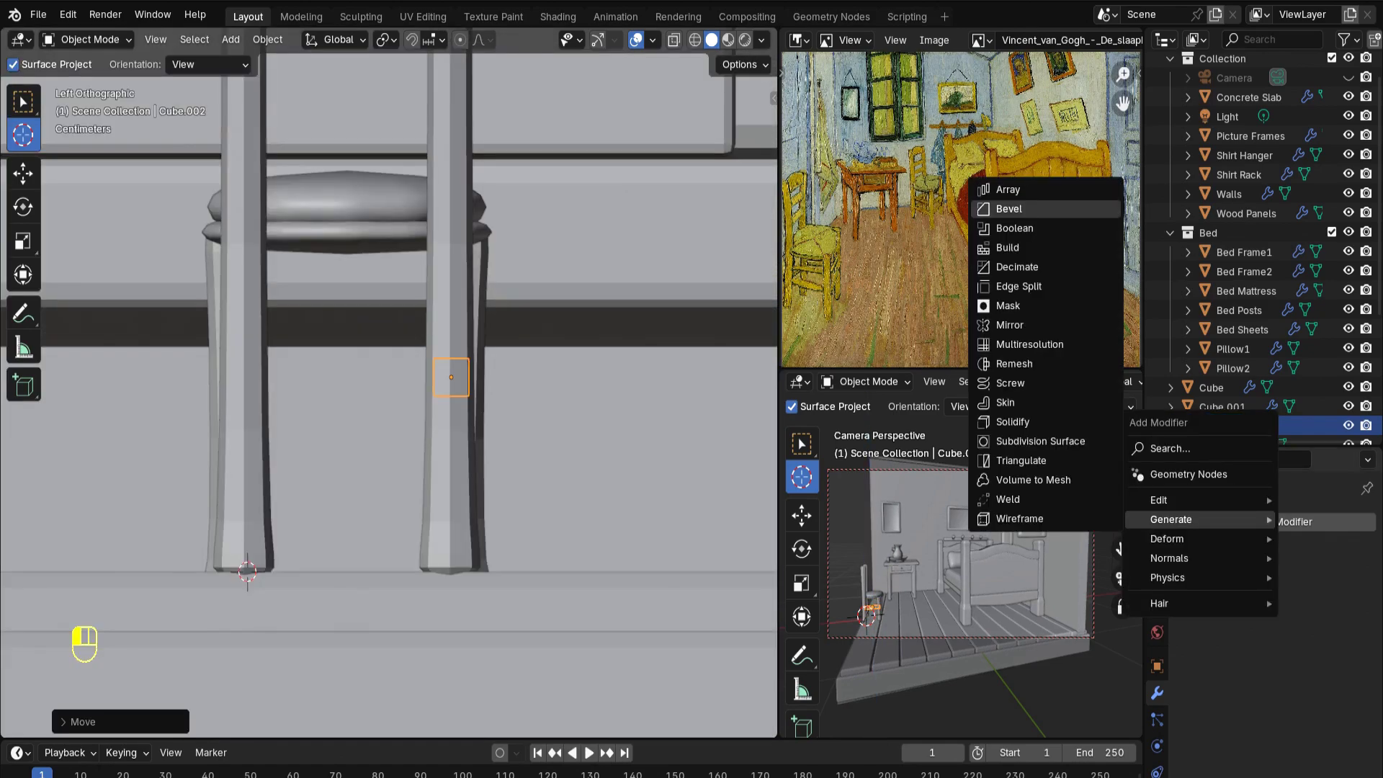
# Add a Bevel modifier to the side rail with an amount of 0.5 m and 2 segments
pyautogui.click(1008, 208)
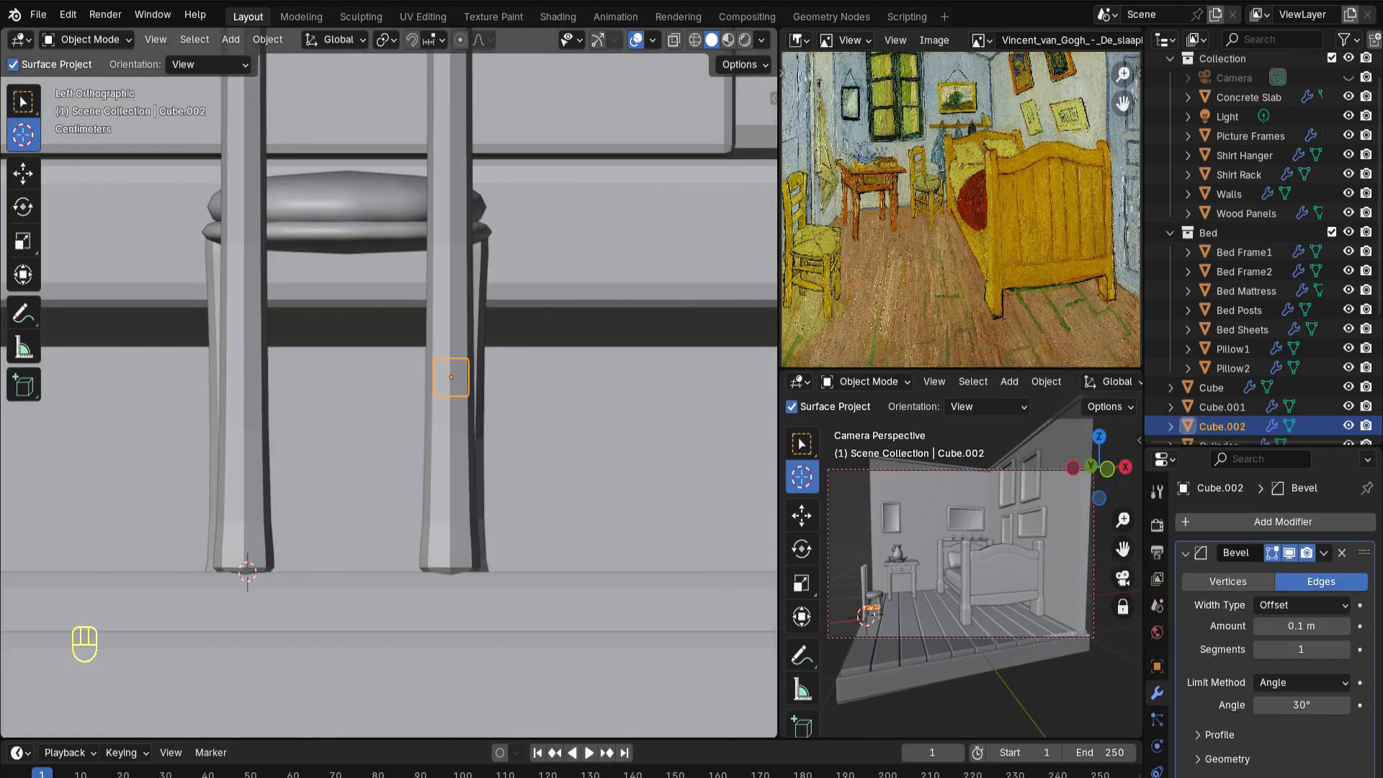
pyautogui.moveTo(519, 403); pyautogui.dragTo(288, 411, button='middle')
pyautogui.moveTo(1300, 625)
pyautogui.mouseDown()
pyautogui.moveTo(1332, 625)
pyautogui.moveTo(1285, 625)
pyautogui.mouseUp()
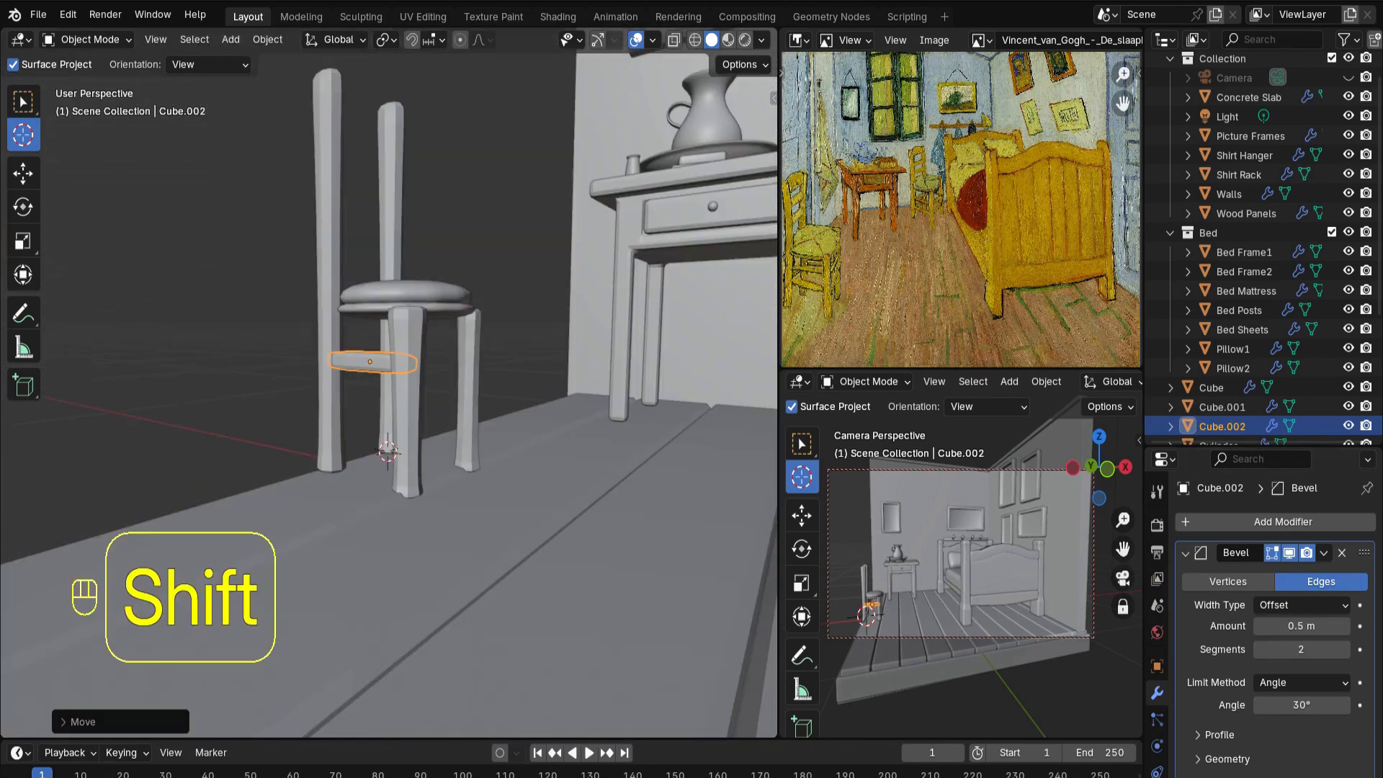
# Duplicate the side rail downward along Z and copy both rails along Y to the legs on the chair's opposite side
pyautogui.hotkey('shift', 'd')
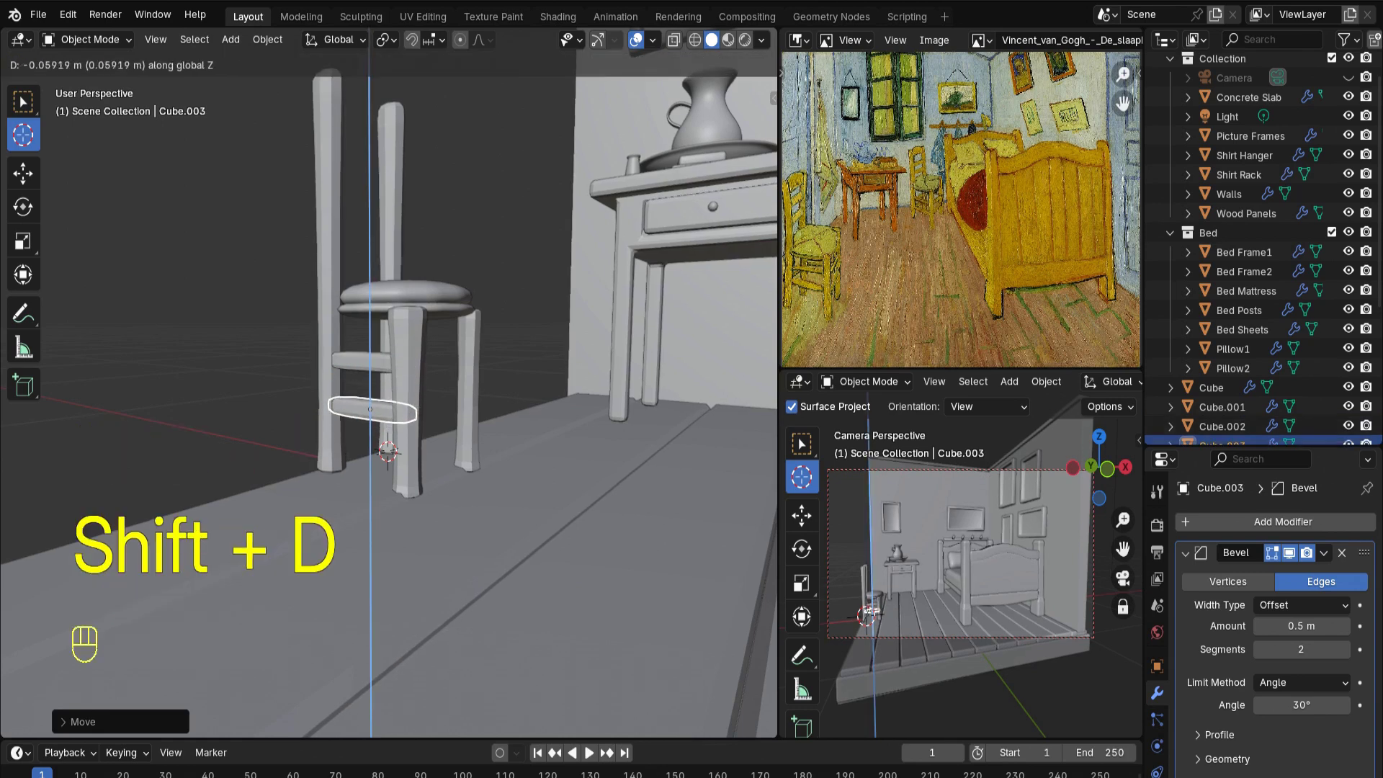
pyautogui.click(370, 398)
pyautogui.keyDown('shift'); pyautogui.click(363, 362); pyautogui.keyUp('shift')
pyautogui.hotkey('shift', 'd')
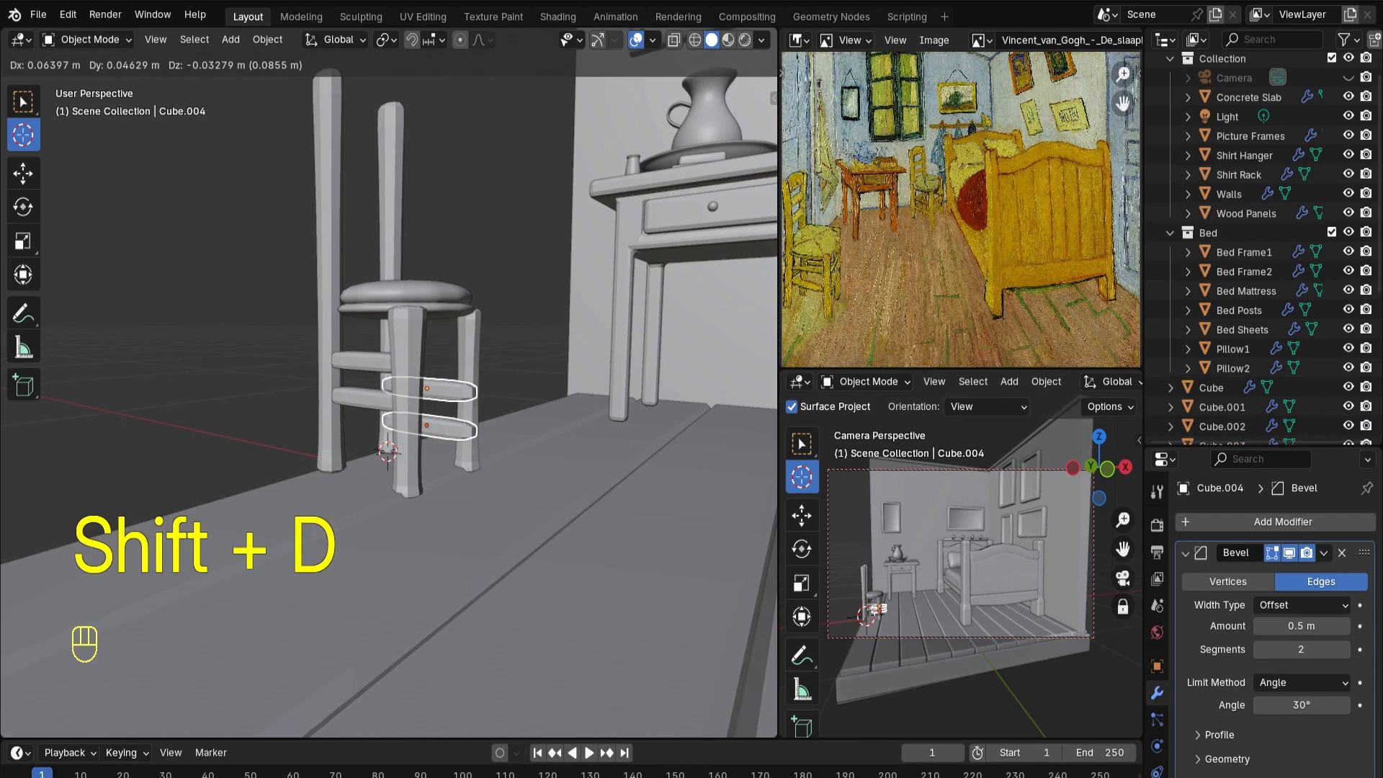
pyautogui.press('y')
pyautogui.click(433, 356)
pyautogui.moveTo(433, 356); pyautogui.dragTo(392, 359, button='middle')
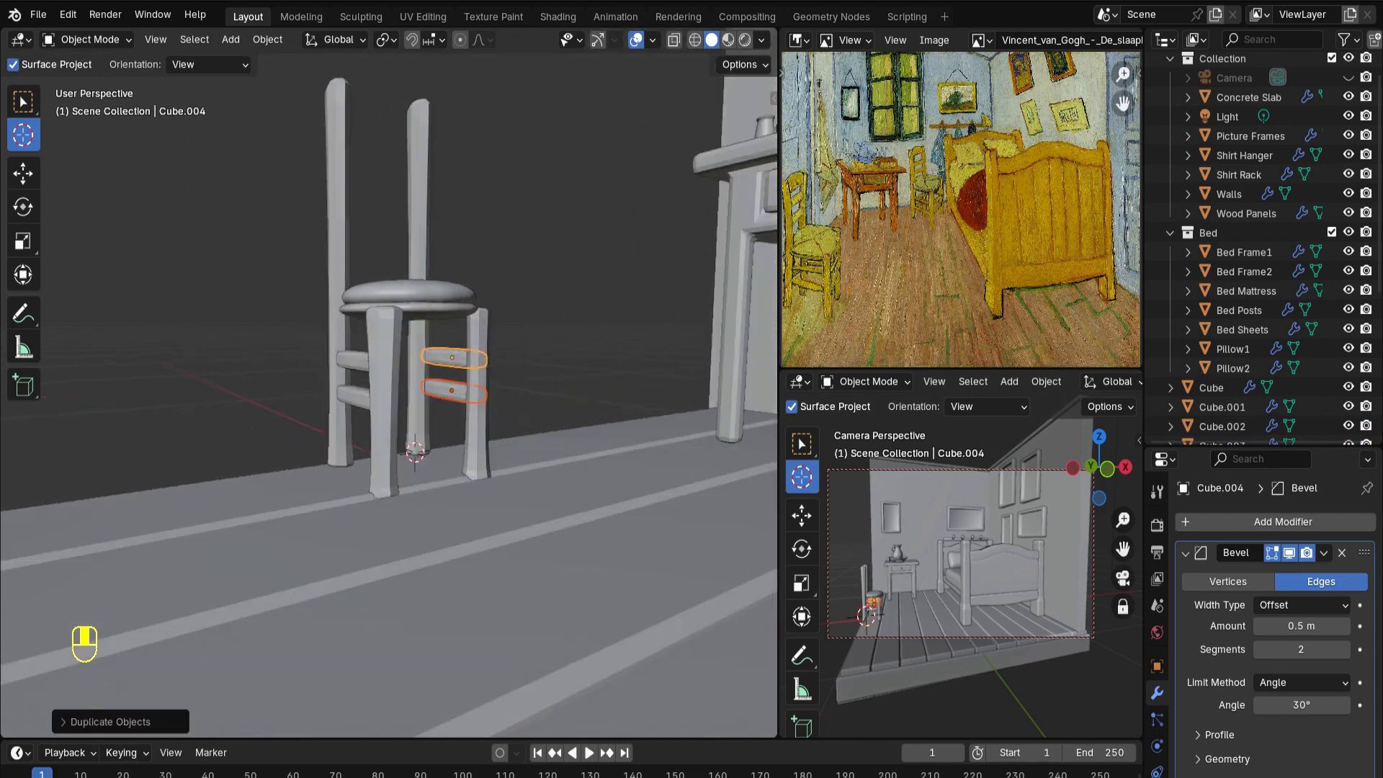
pyautogui.moveTo(392, 359); pyautogui.dragTo(371, 371, button='middle')
# Duplicate the upper side rail, rotate the copy 90° about Z, and place it between the two front legs
pyautogui.hotkey('shift', 'd')
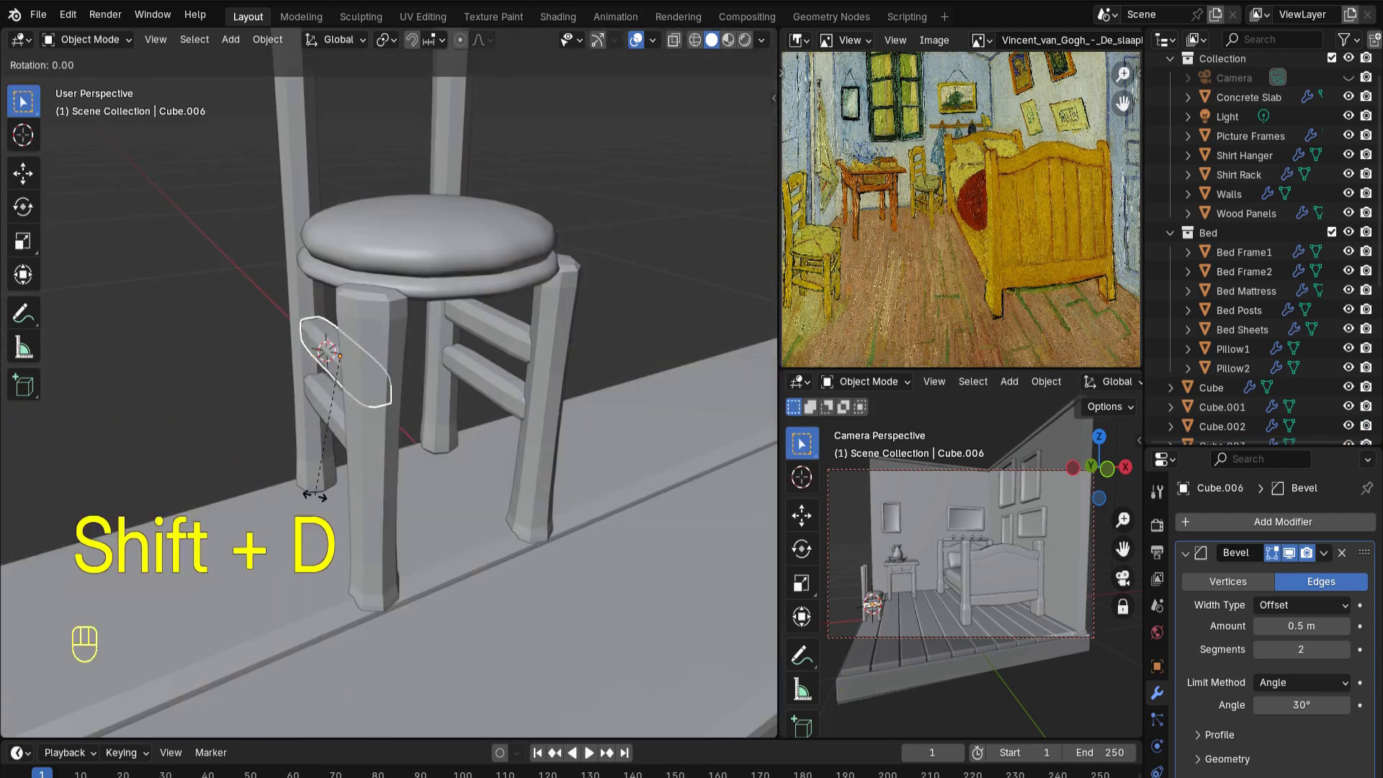
pyautogui.write('z90')
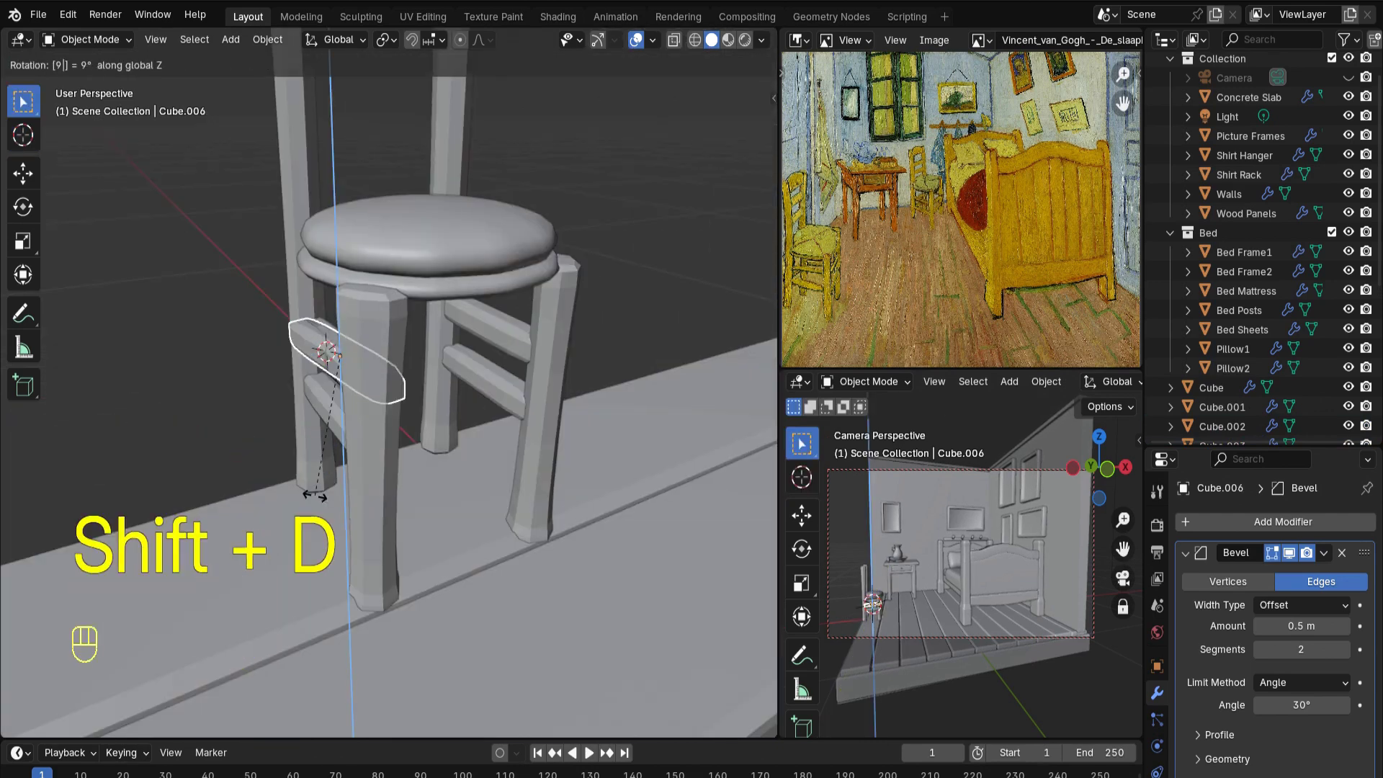
pyautogui.press('Return')
pyautogui.moveTo(432, 360); pyautogui.dragTo(367, 327, button='middle')
pyautogui.press('g')
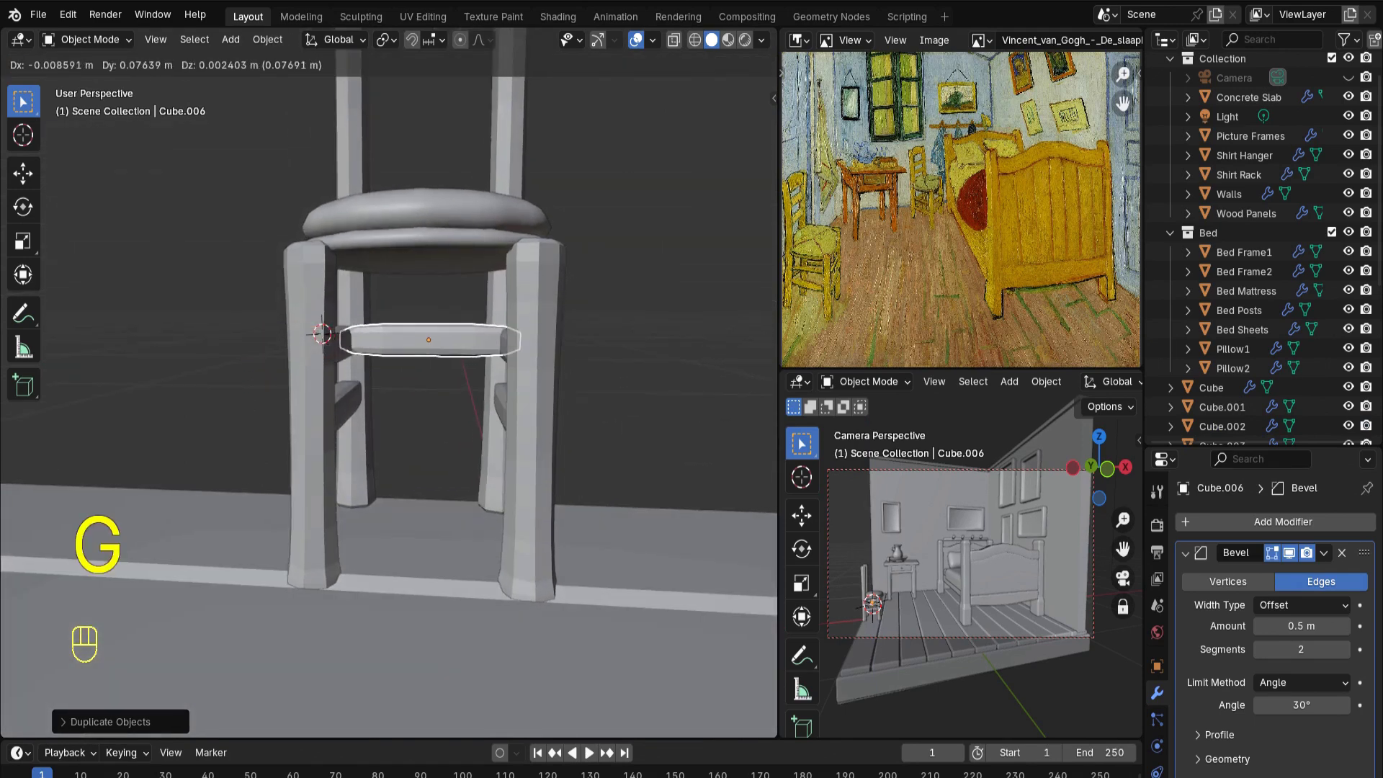
pyautogui.click(428, 339)
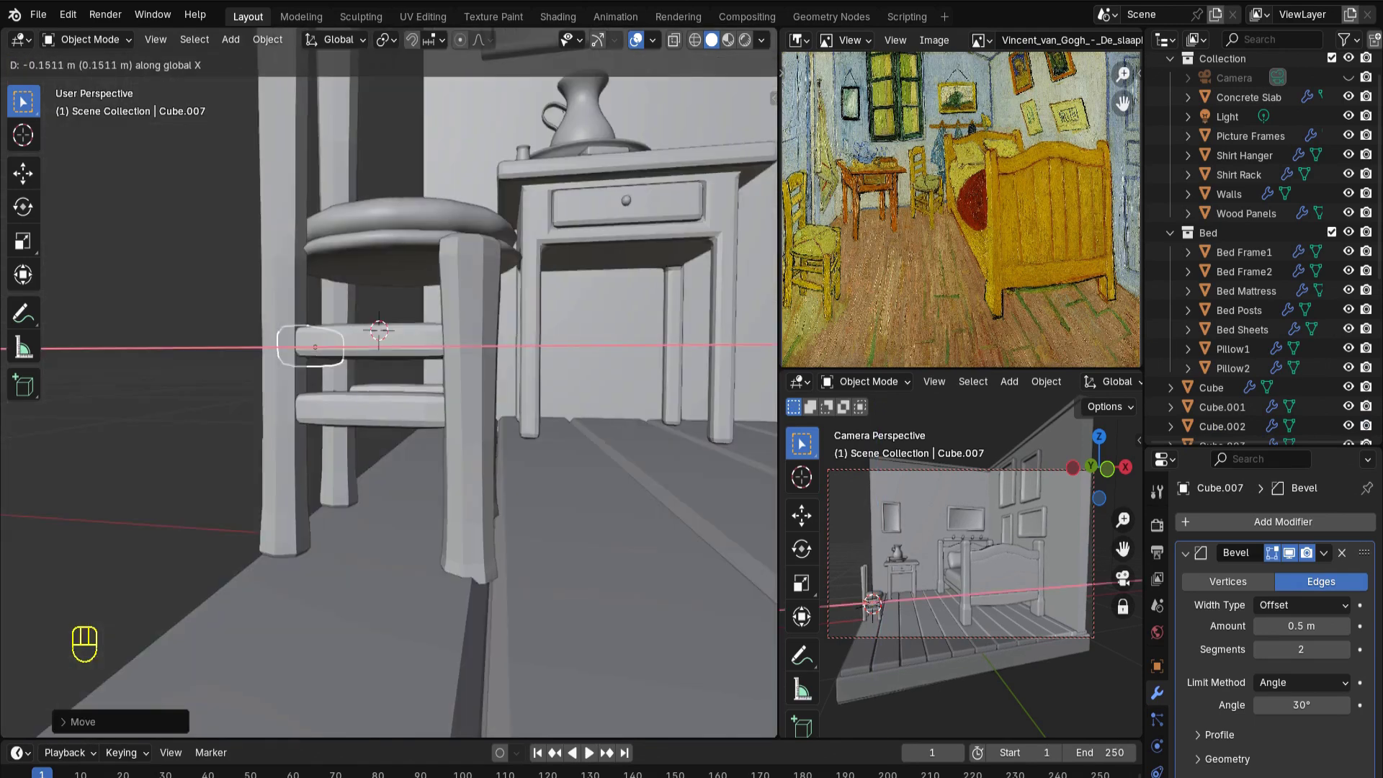
# Copy the front rail about 0.15 m back along X to the tall posts, tilt it, and duplicate it upward as backrest slats
pyautogui.click(316, 346)
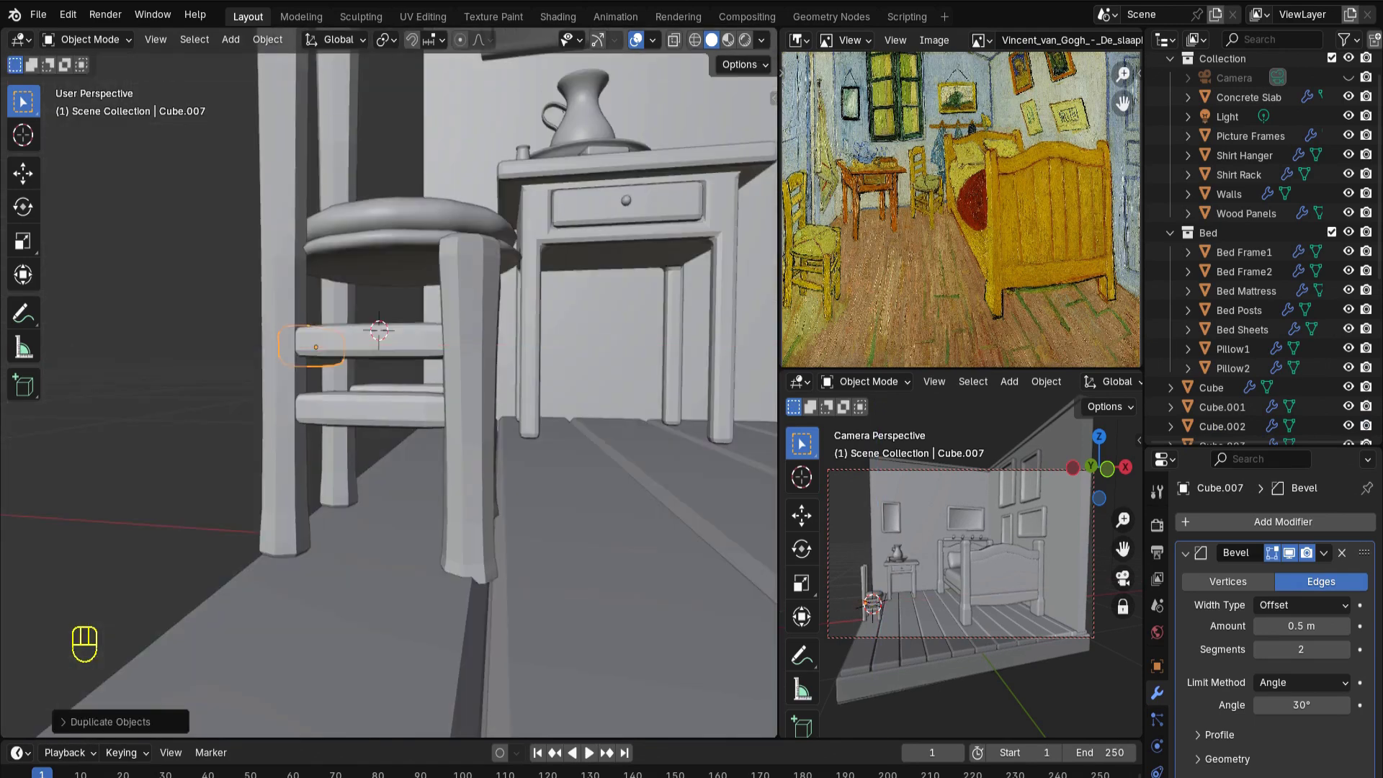
pyautogui.press('KP_1')
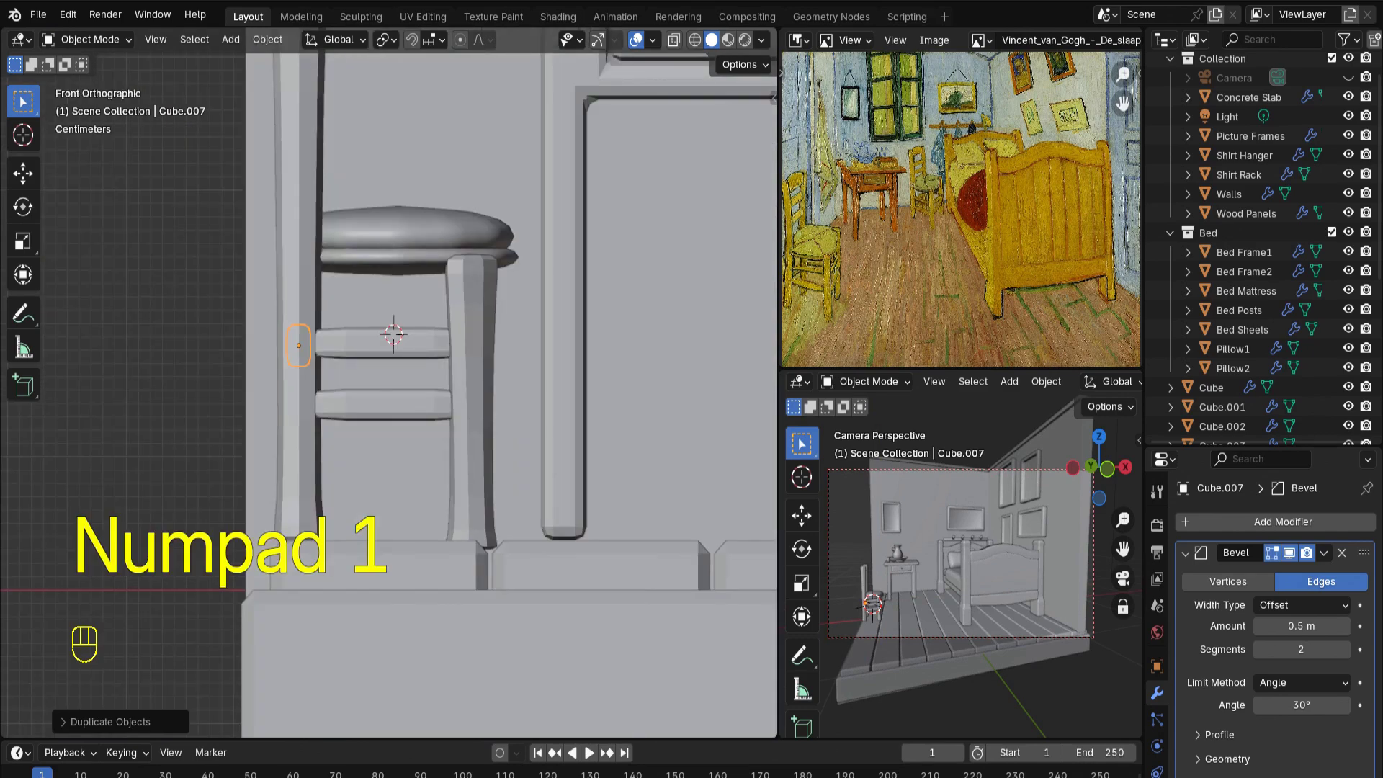
pyautogui.moveTo(298, 345); pyautogui.dragTo(295, 344, button='middle')
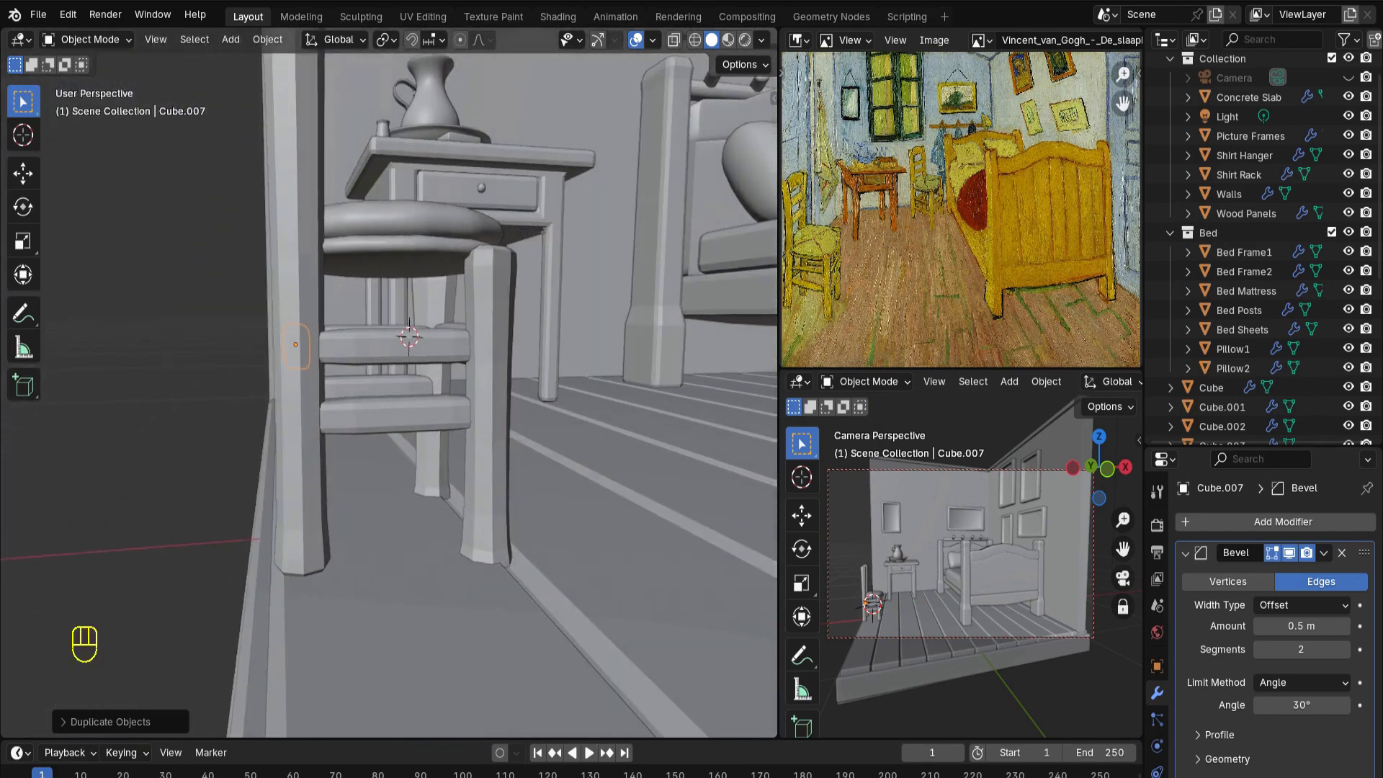
pyautogui.press('r')
pyautogui.click(436, 608)
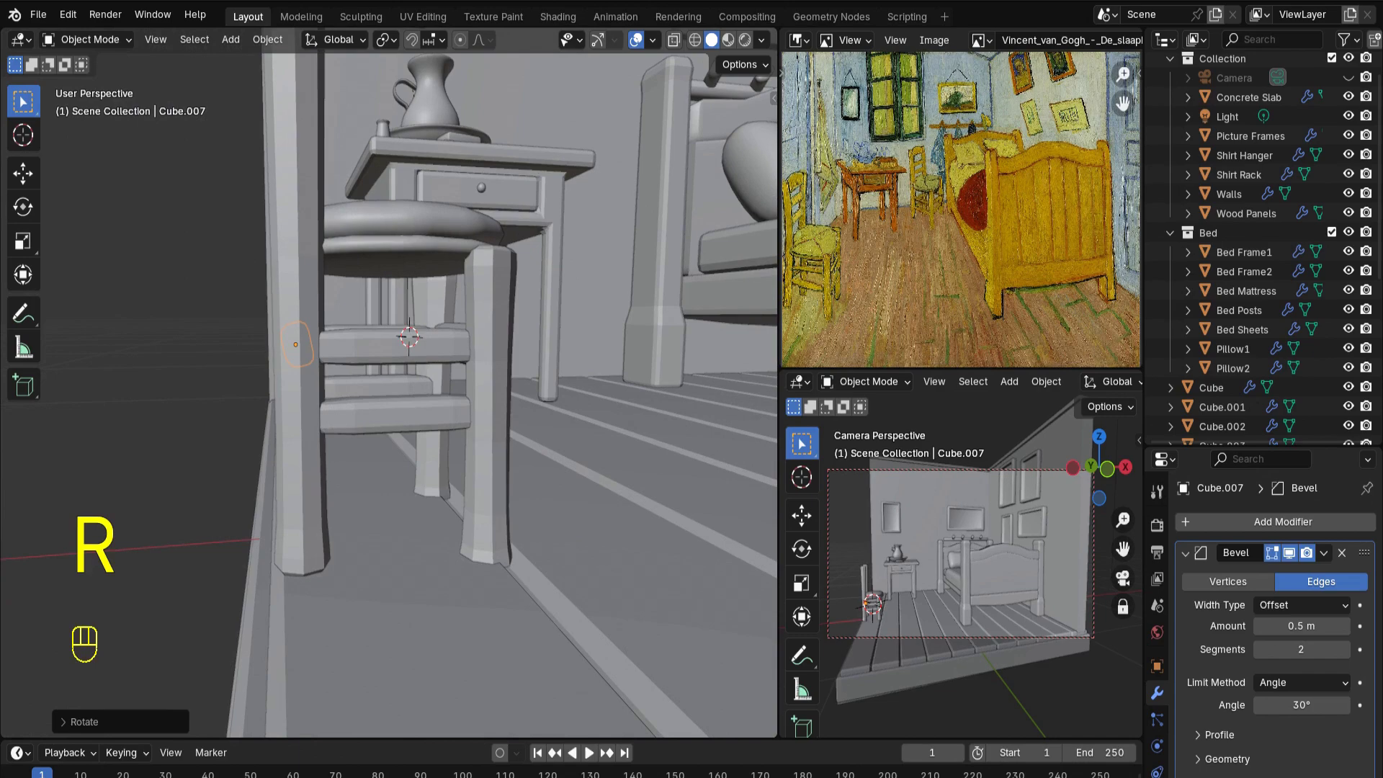
pyautogui.moveTo(436, 609); pyautogui.dragTo(302, 598, button='middle')
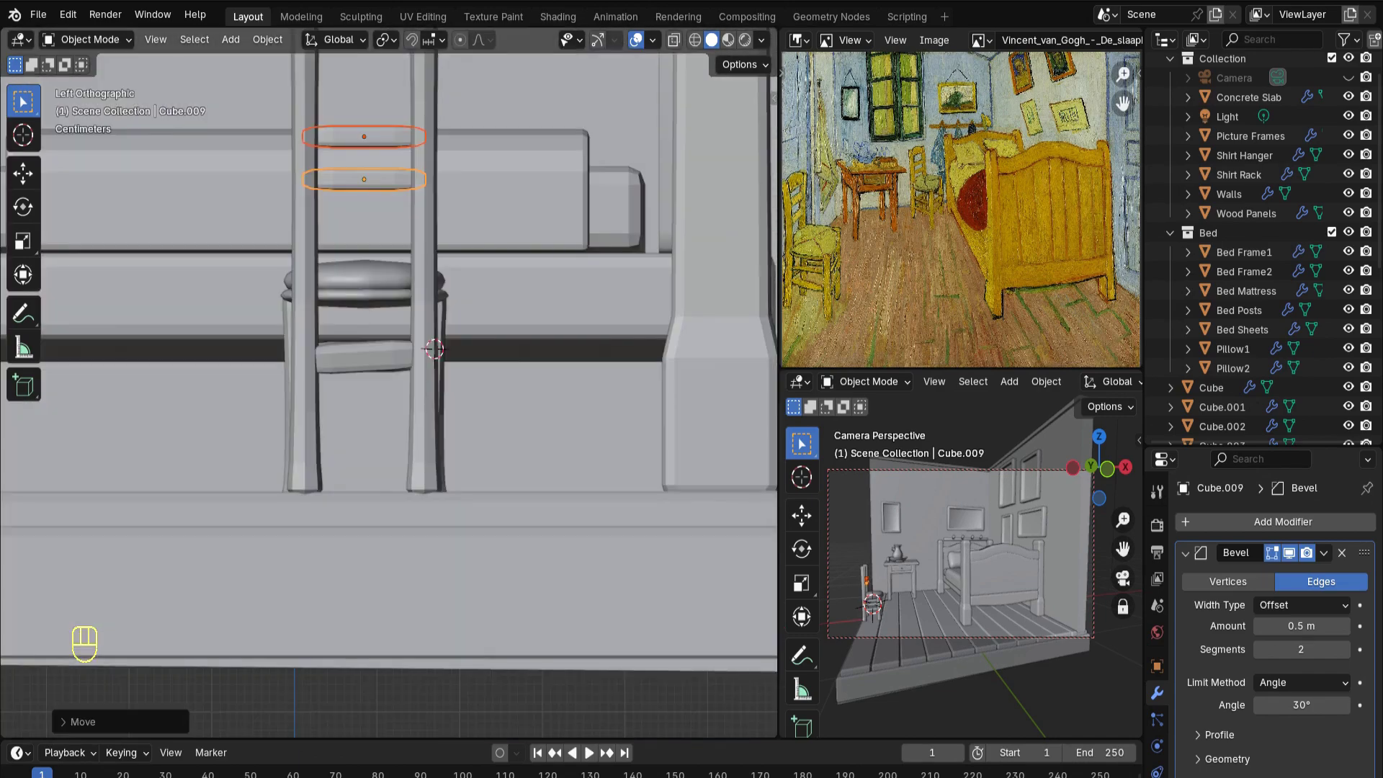
# Insert four evenly spaced vertical loop cuts across the chair's top backrest slat without sliding them
pyautogui.hotkey('ctrl', 'r')
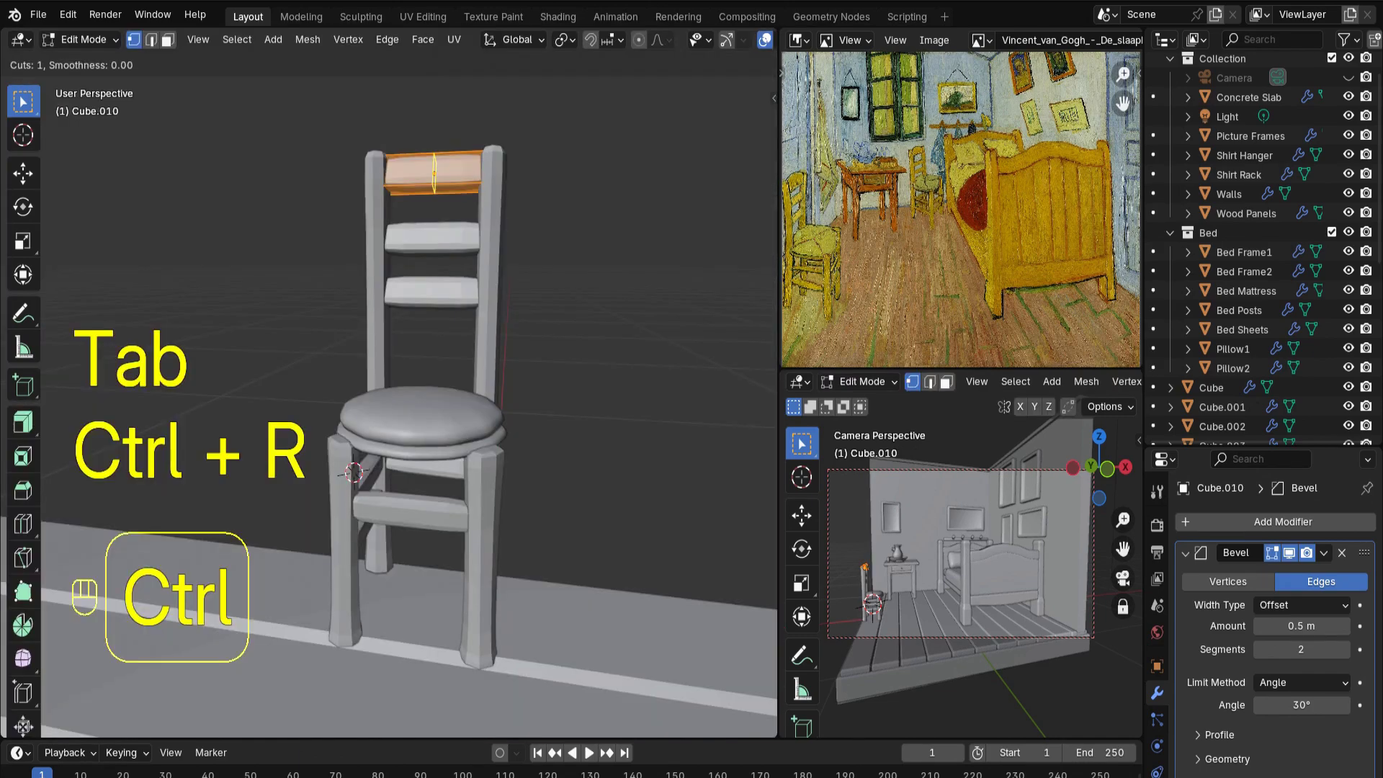
pyautogui.scroll(1, 435, 173)
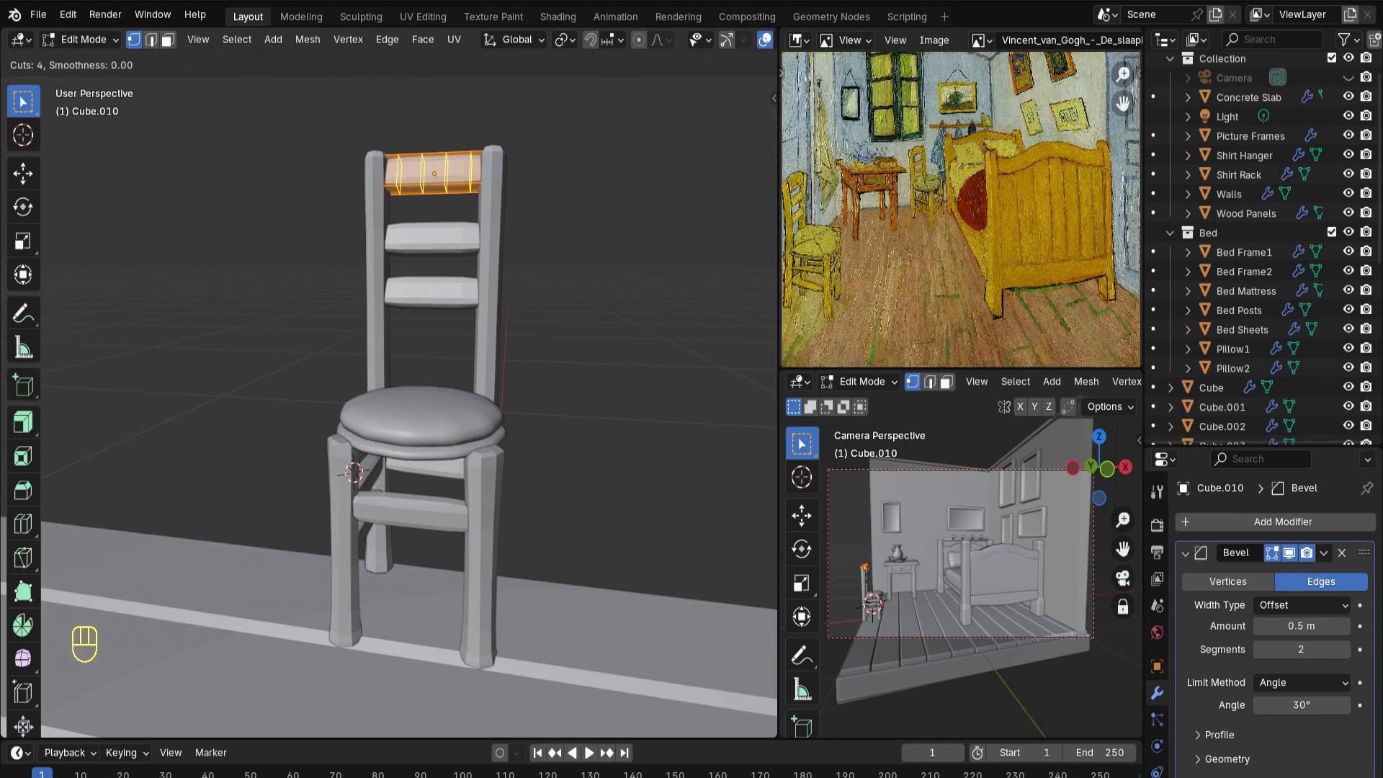
pyautogui.click(434, 173)
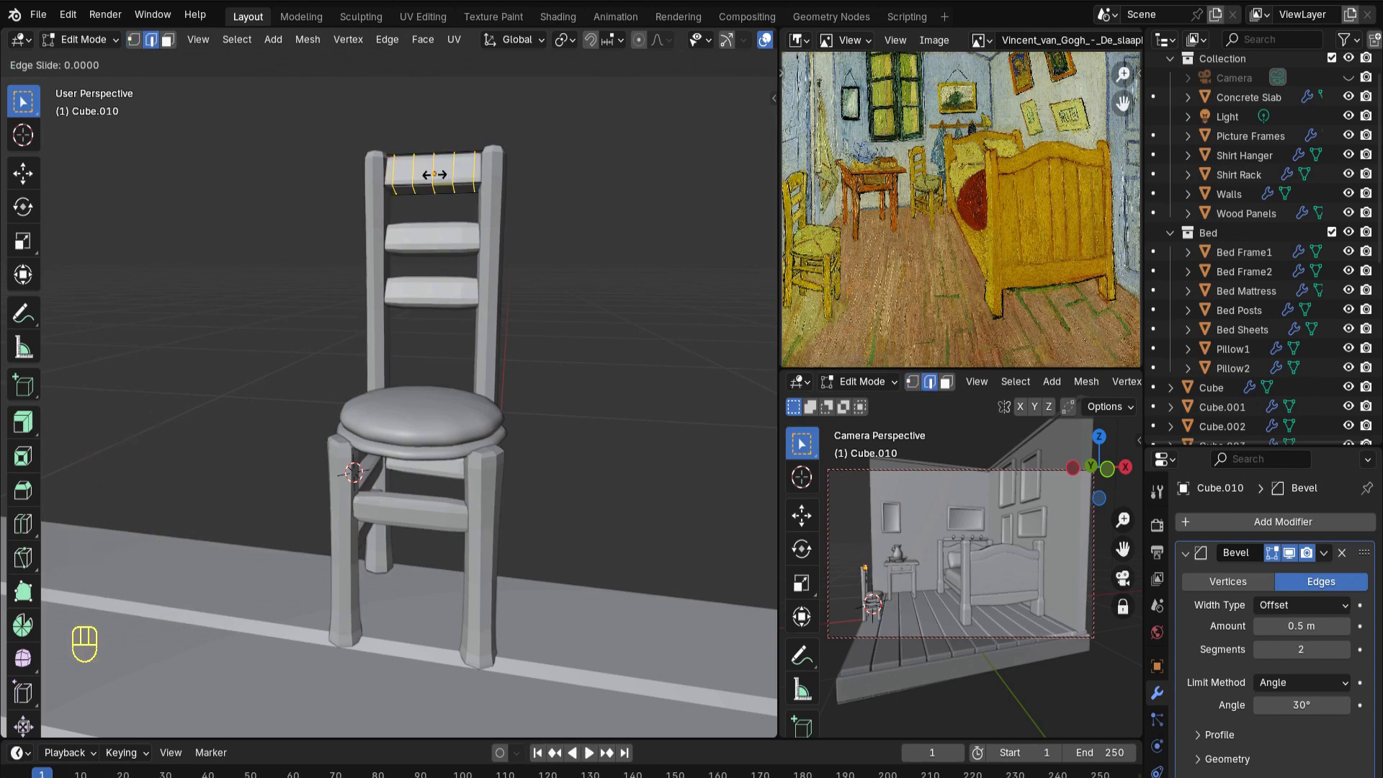
pyautogui.click(434, 175)
# Raise the middle of the top backrest slat along Z with smooth proportional editing to arch it
pyautogui.moveTo(434, 174); pyautogui.dragTo(411, 290, button='middle')
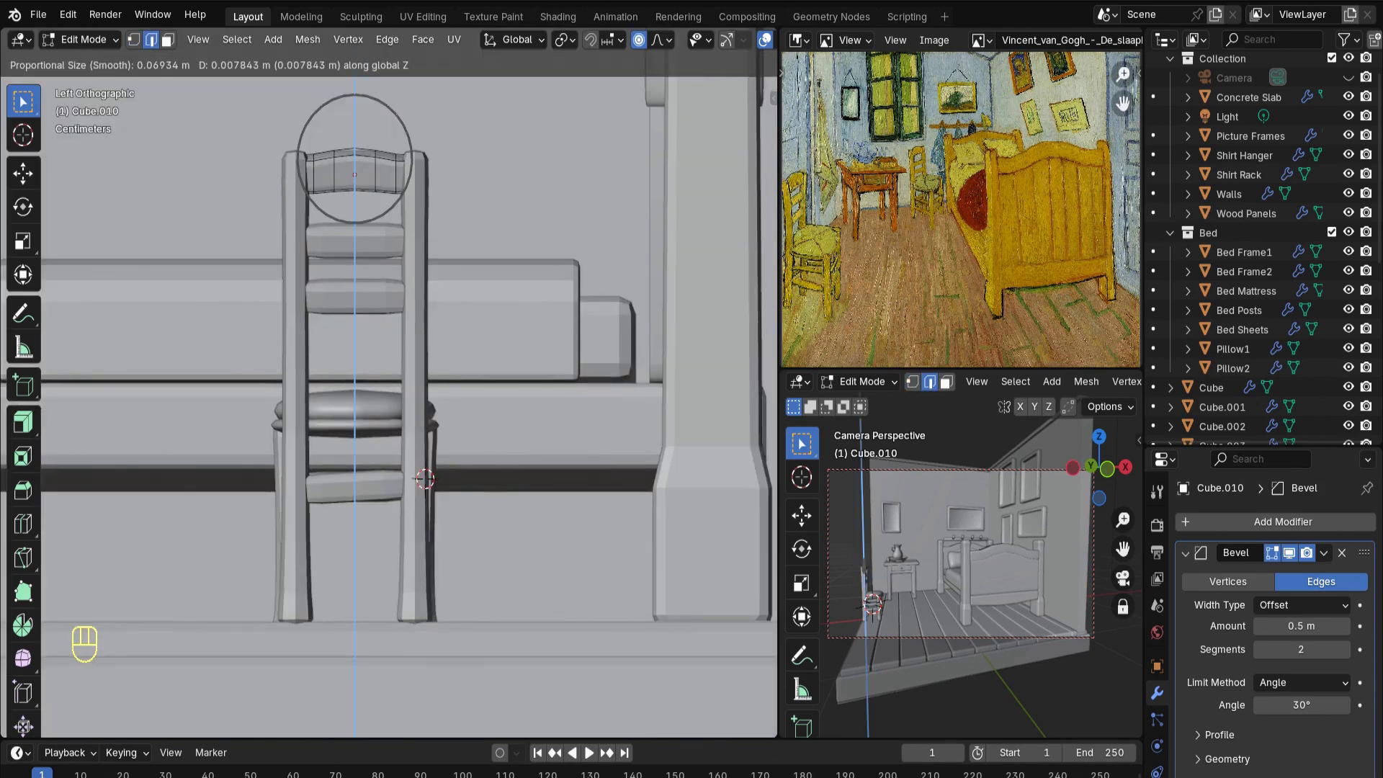
pyautogui.scroll(-1, 354, 159)
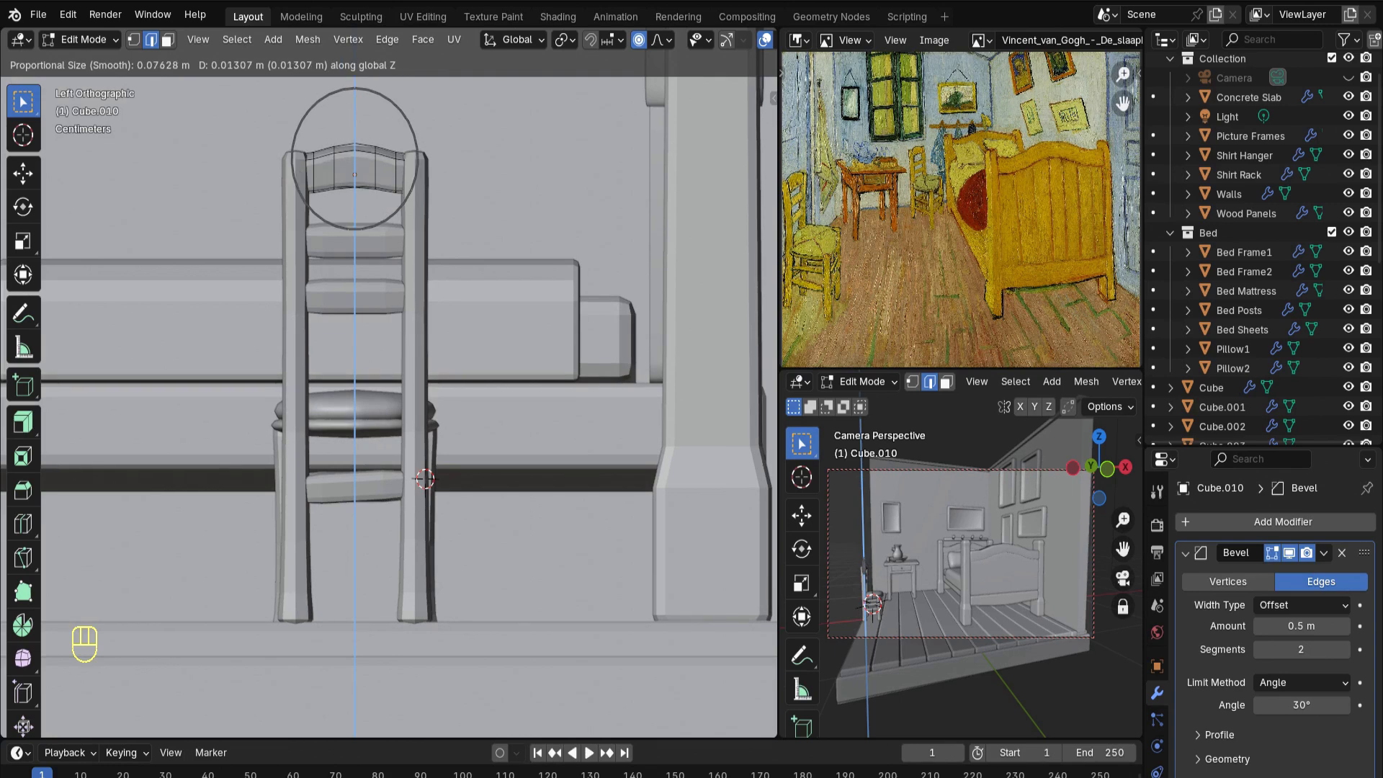
pyautogui.scroll(-1, 354, 159)
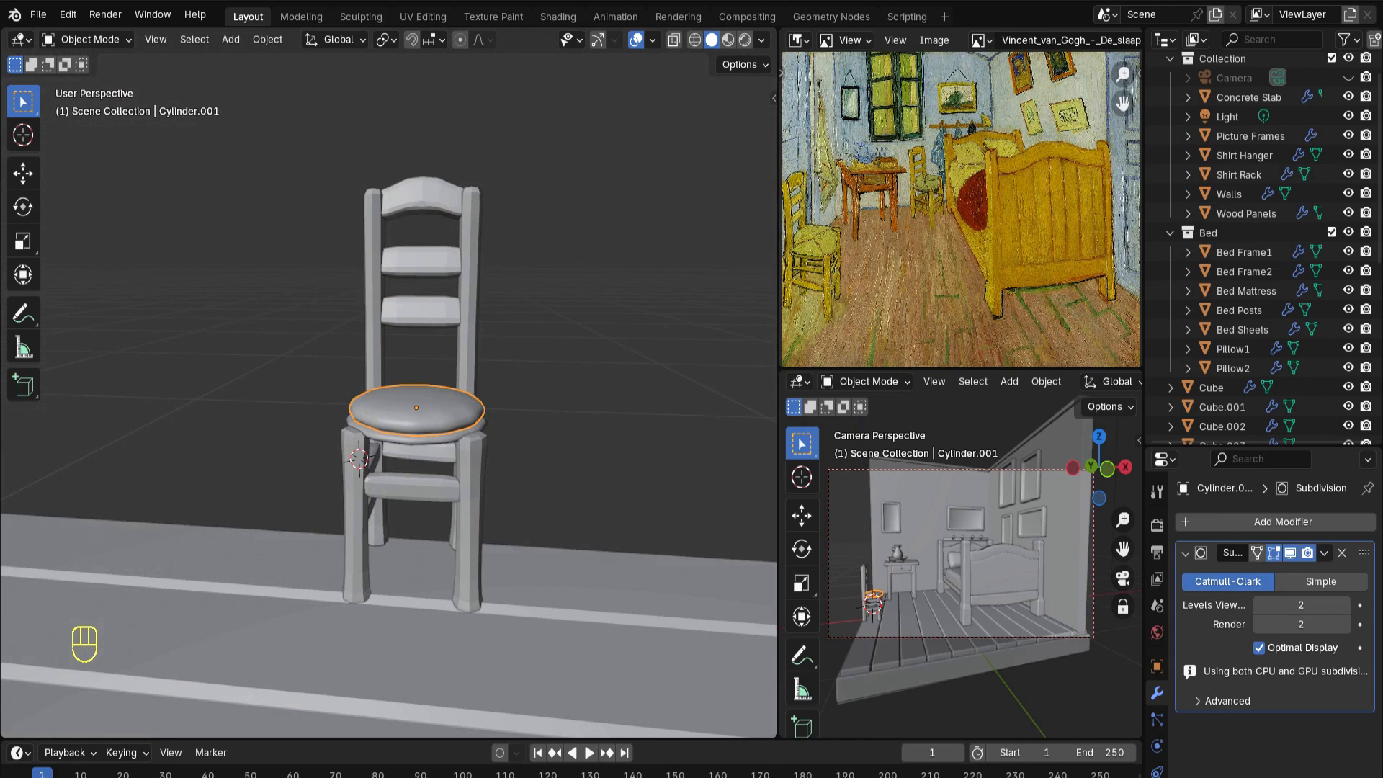
# Select all the chair's parts, including legs, rails, seat and backrest slats, and try to join them into one object
pyautogui.moveTo(389, 389); pyautogui.dragTo(497, 398, button='middle')
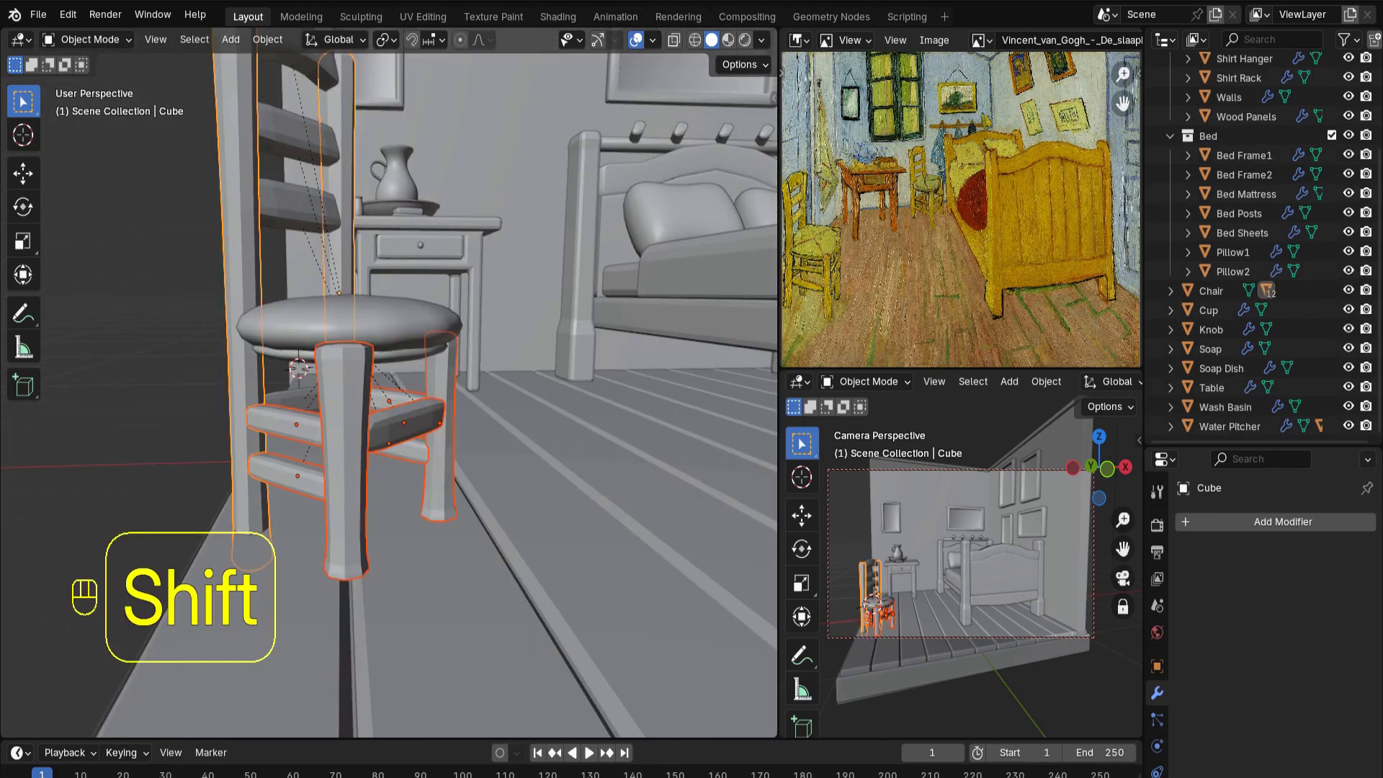
pyautogui.keyDown('shift'); pyautogui.click(291, 397); pyautogui.keyUp('shift')
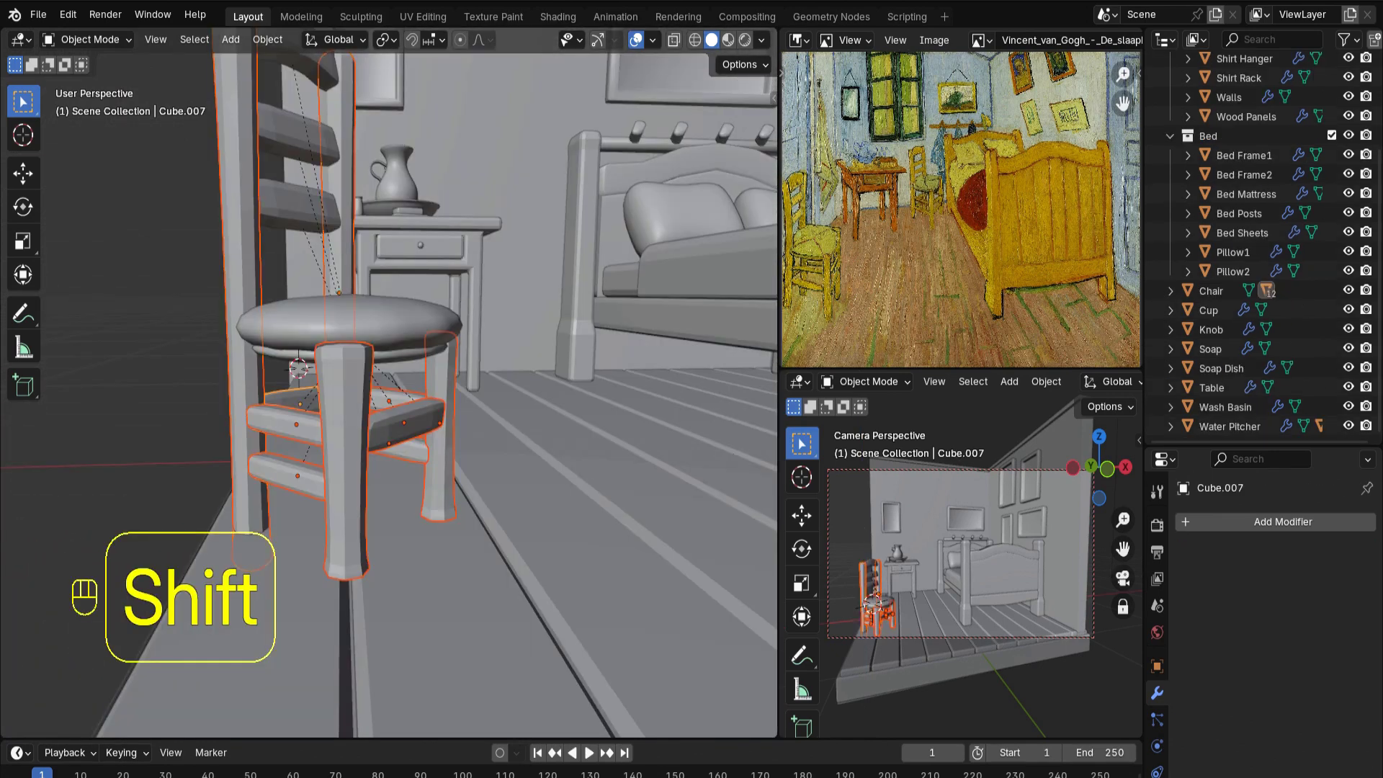
pyautogui.keyDown('shift'); pyautogui.click(288, 355); pyautogui.keyUp('shift')
pyautogui.keyDown('shift'); pyautogui.click(310, 324); pyautogui.keyUp('shift')
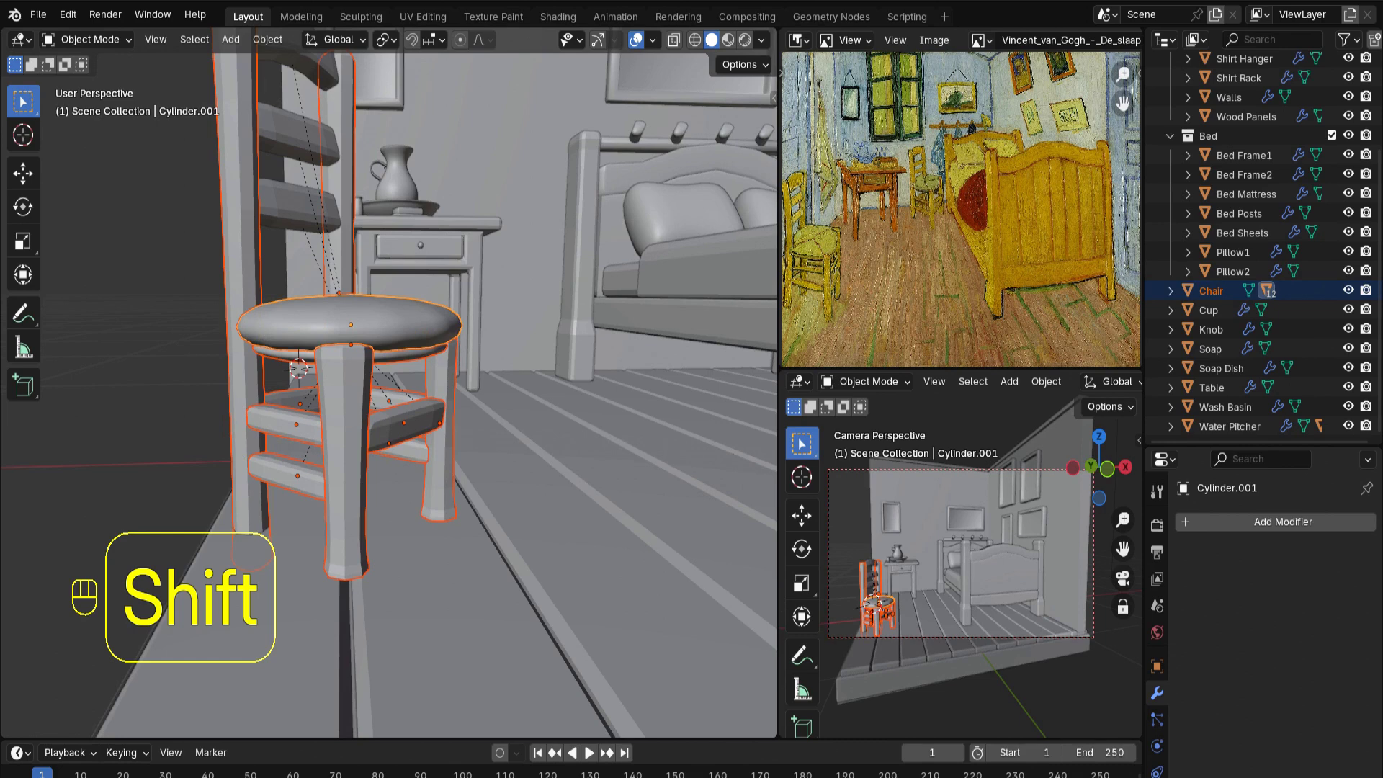
pyautogui.keyDown('shift'); pyautogui.click(297, 207); pyautogui.keyUp('shift')
pyautogui.keyDown('shift'); pyautogui.click(295, 135); pyautogui.keyUp('shift')
pyautogui.keyDown('shift'); pyautogui.click(296, 68); pyautogui.keyUp('shift')
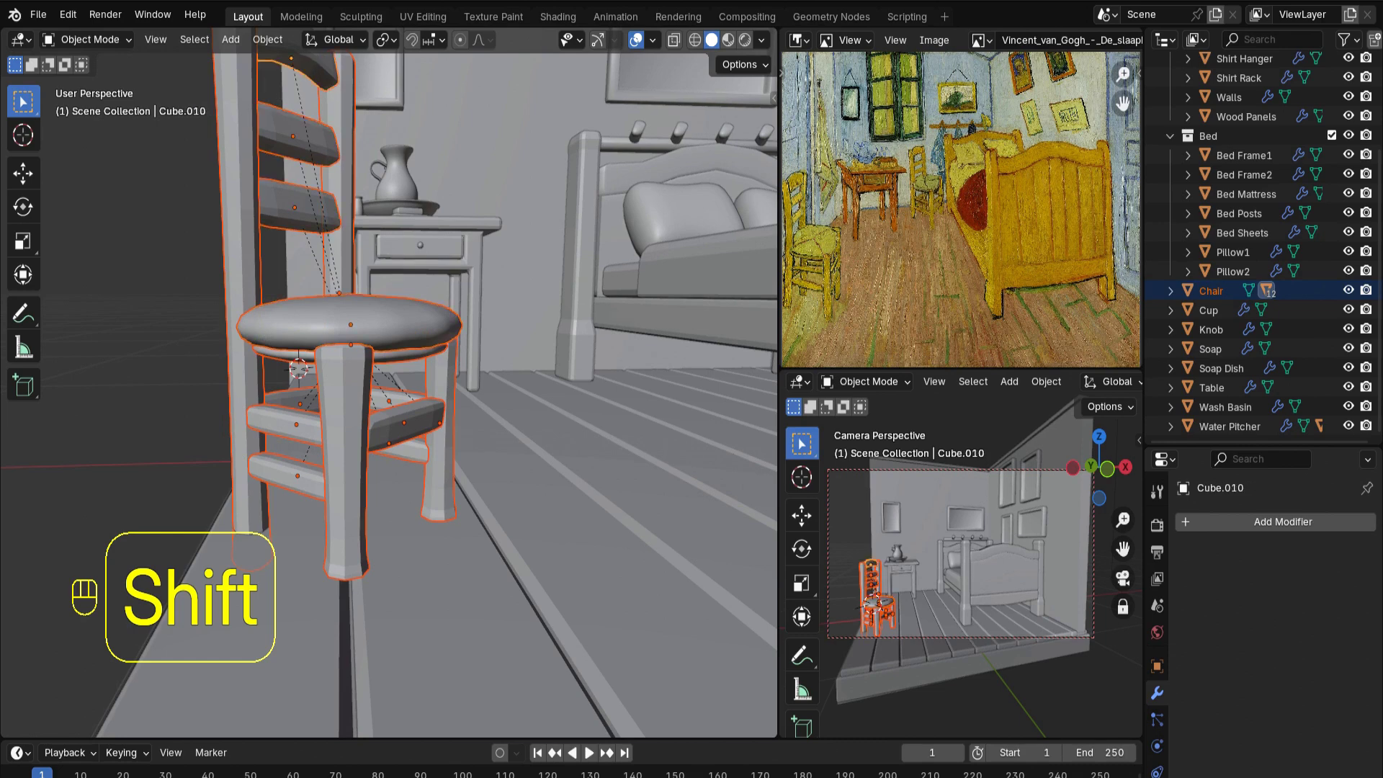
pyautogui.scroll(-2, 389, 381)
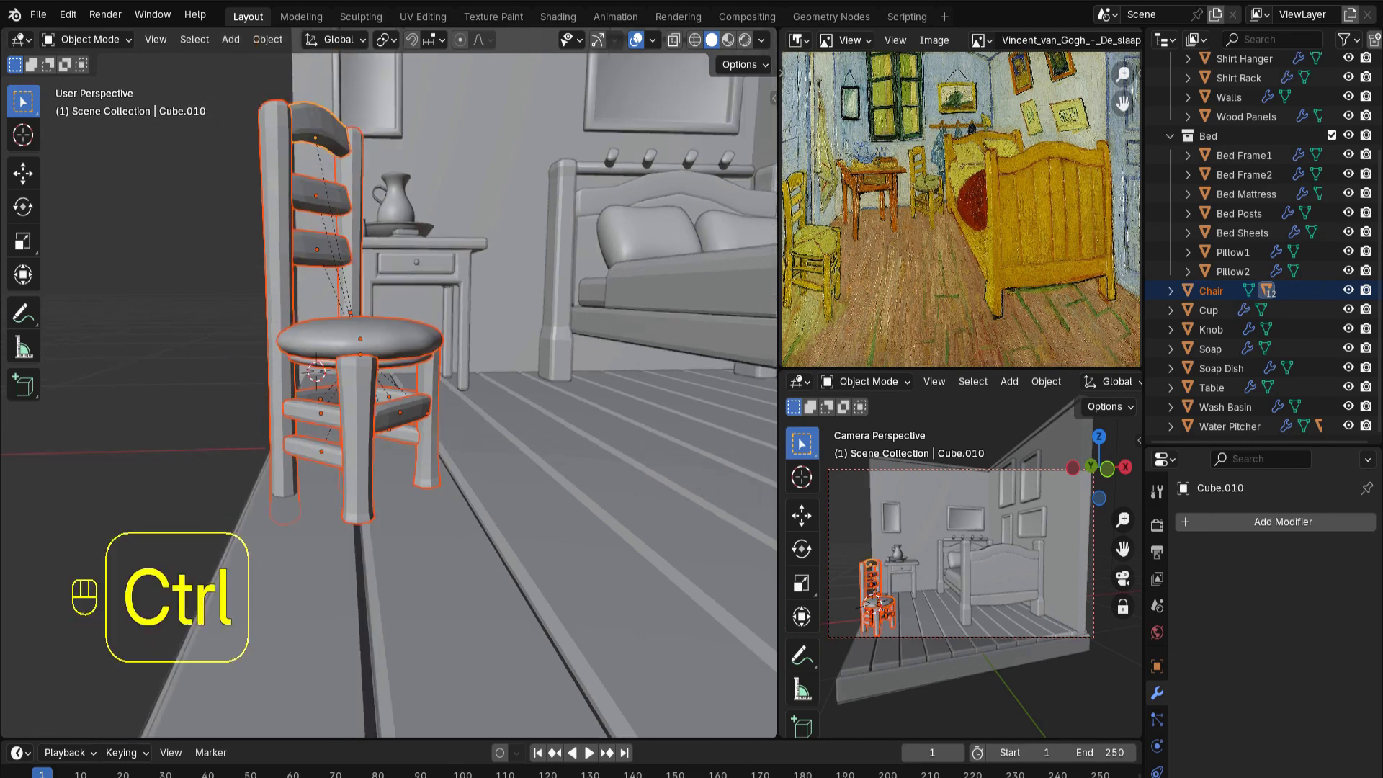
pyautogui.hotkey('ctrl', 'j')
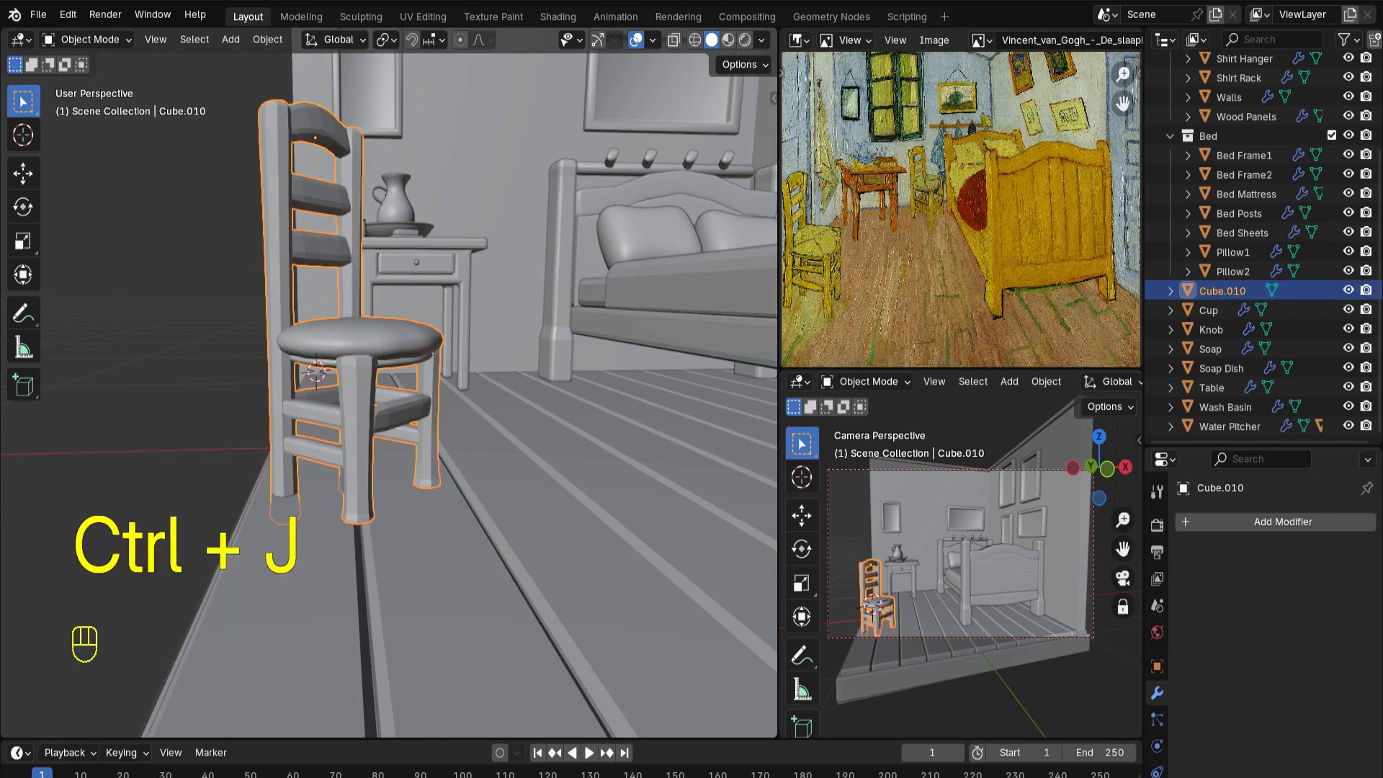
# Duplicate the whole chair and move the copy about 0.44 m along X
pyautogui.hotkey('shift', 'd')
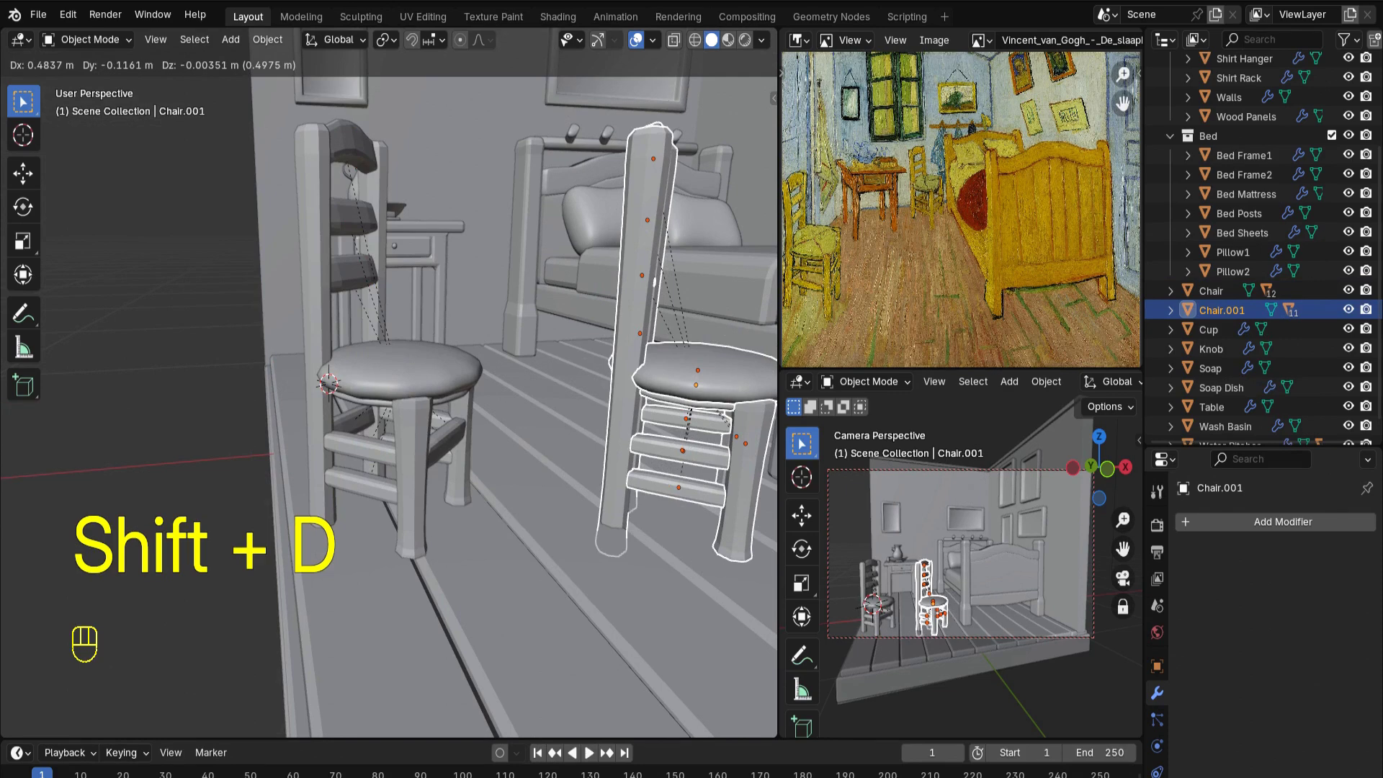
pyautogui.press('Escape')
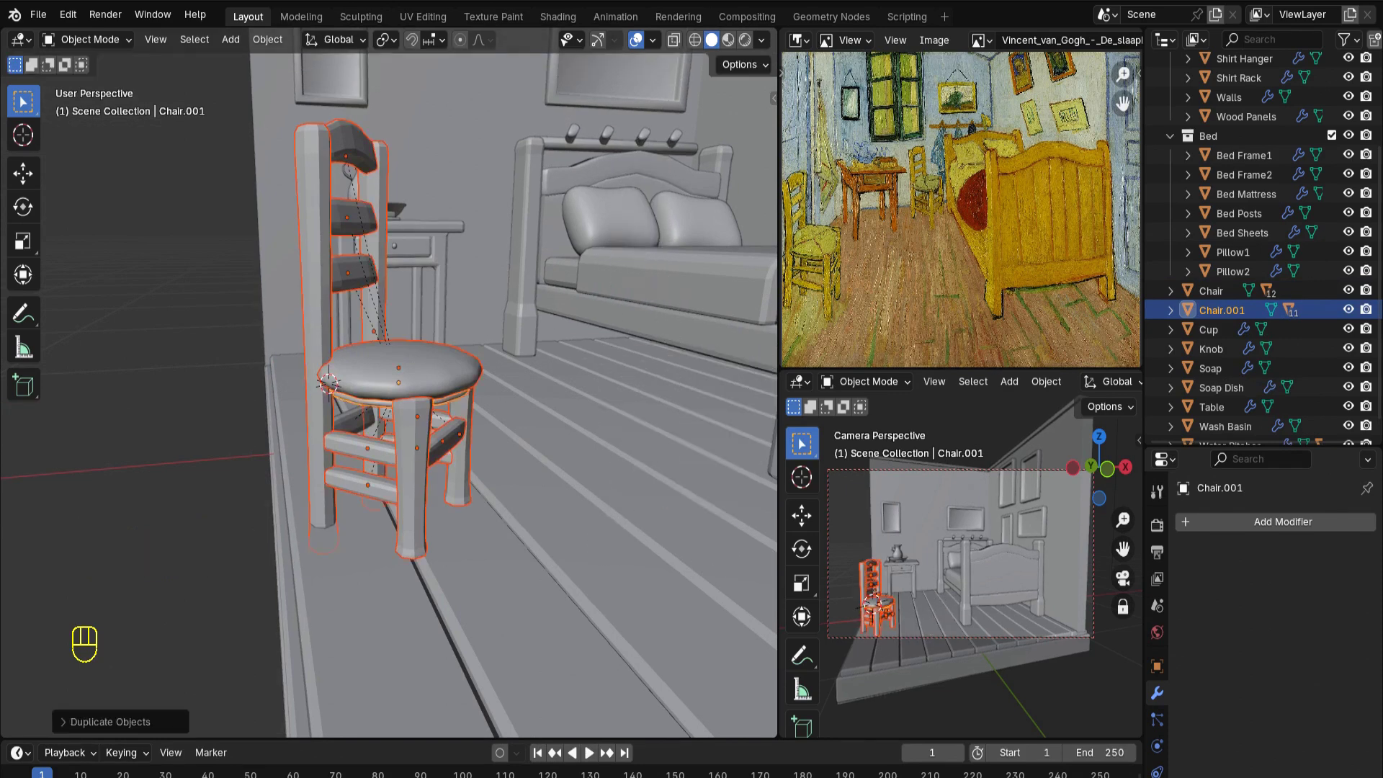
pyautogui.press('g')
pyautogui.press('y')
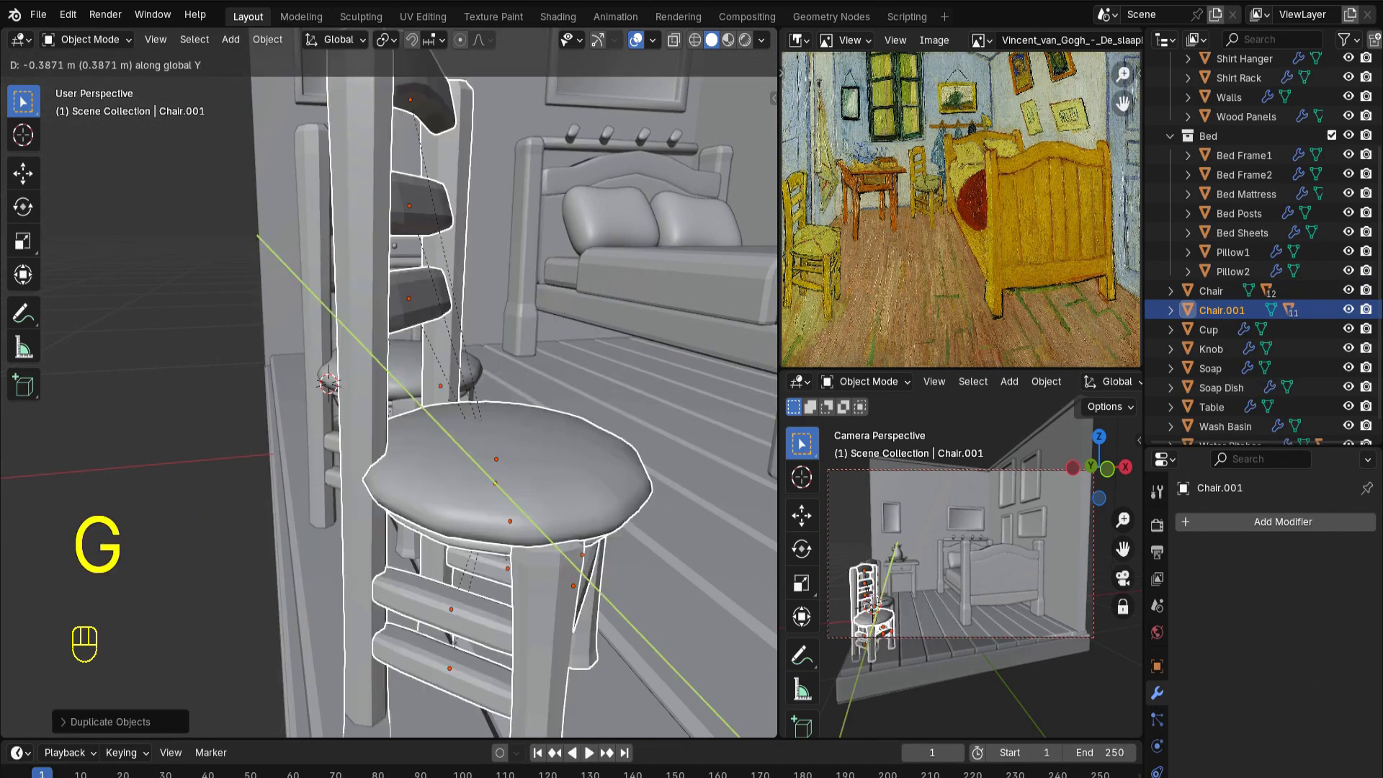
pyautogui.press('x')
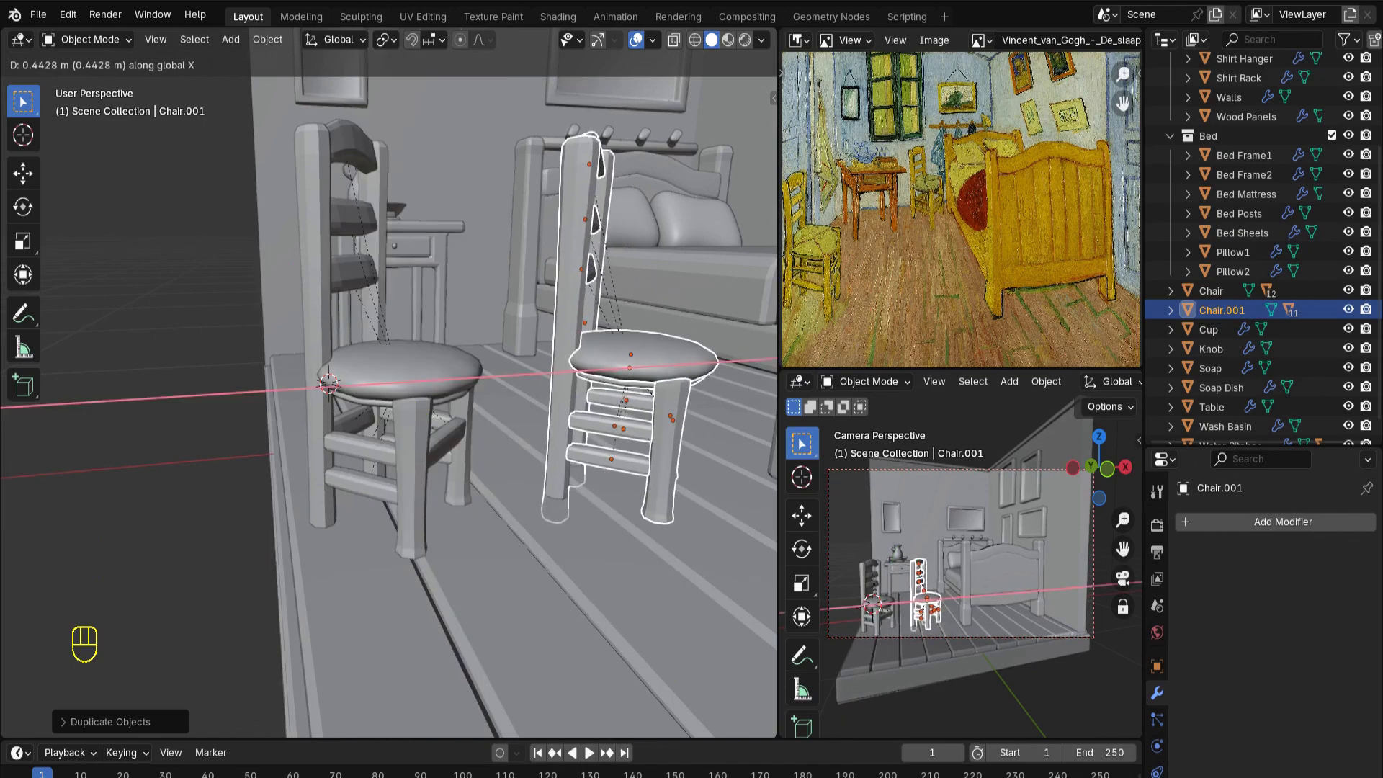
pyautogui.press('Return')
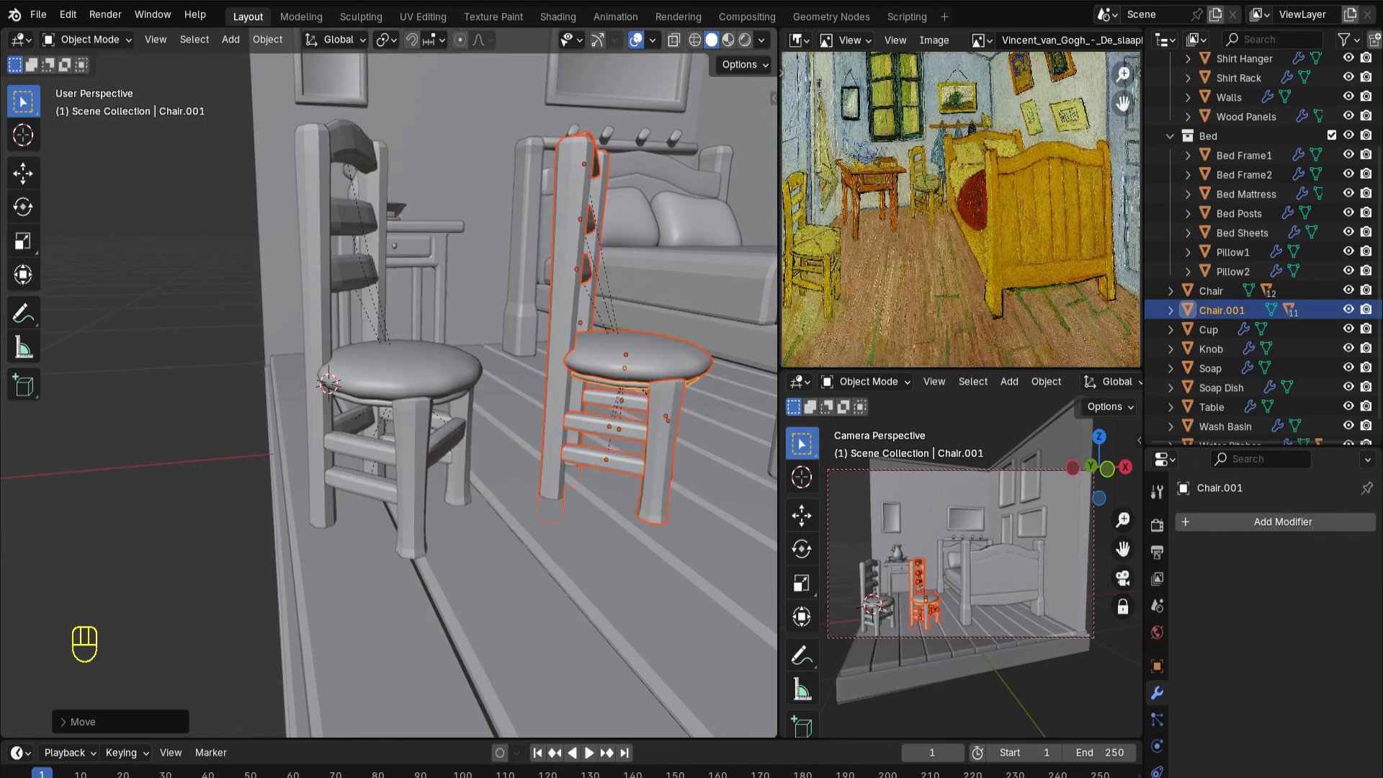
# In top view, move the chair copy back into the gap between the table and the head of the bed
pyautogui.moveTo(432, 302); pyautogui.dragTo(374, 417, button='middle')
pyautogui.press('KP_7')
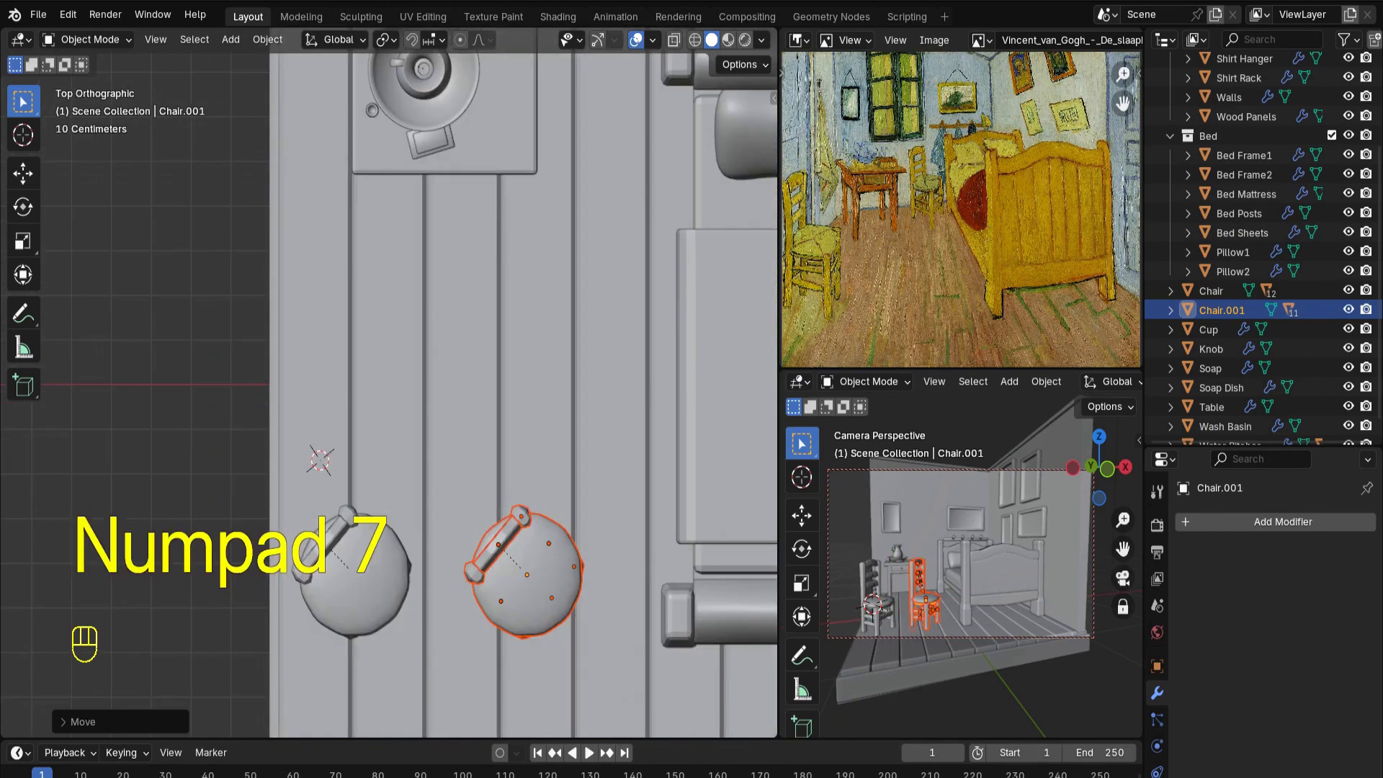
pyautogui.press('g')
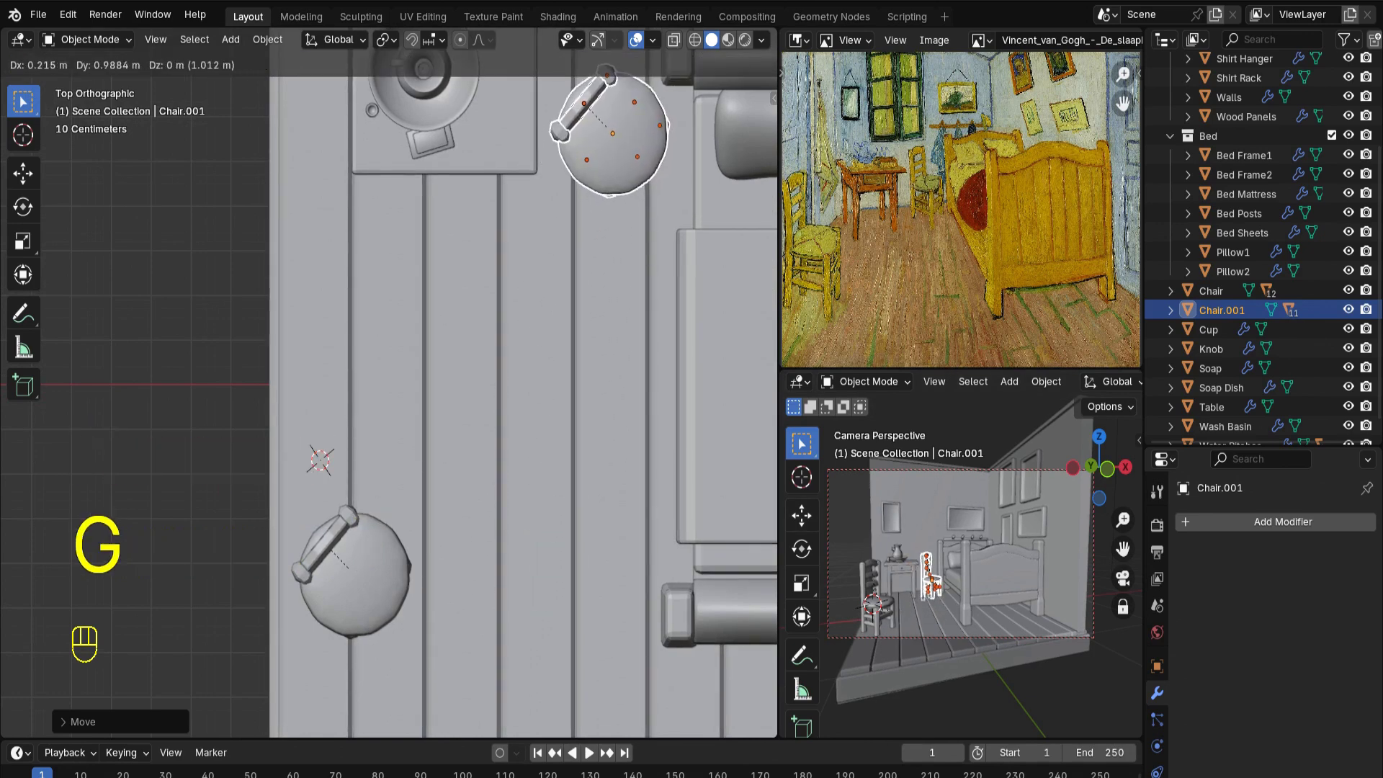
pyautogui.click(611, 134)
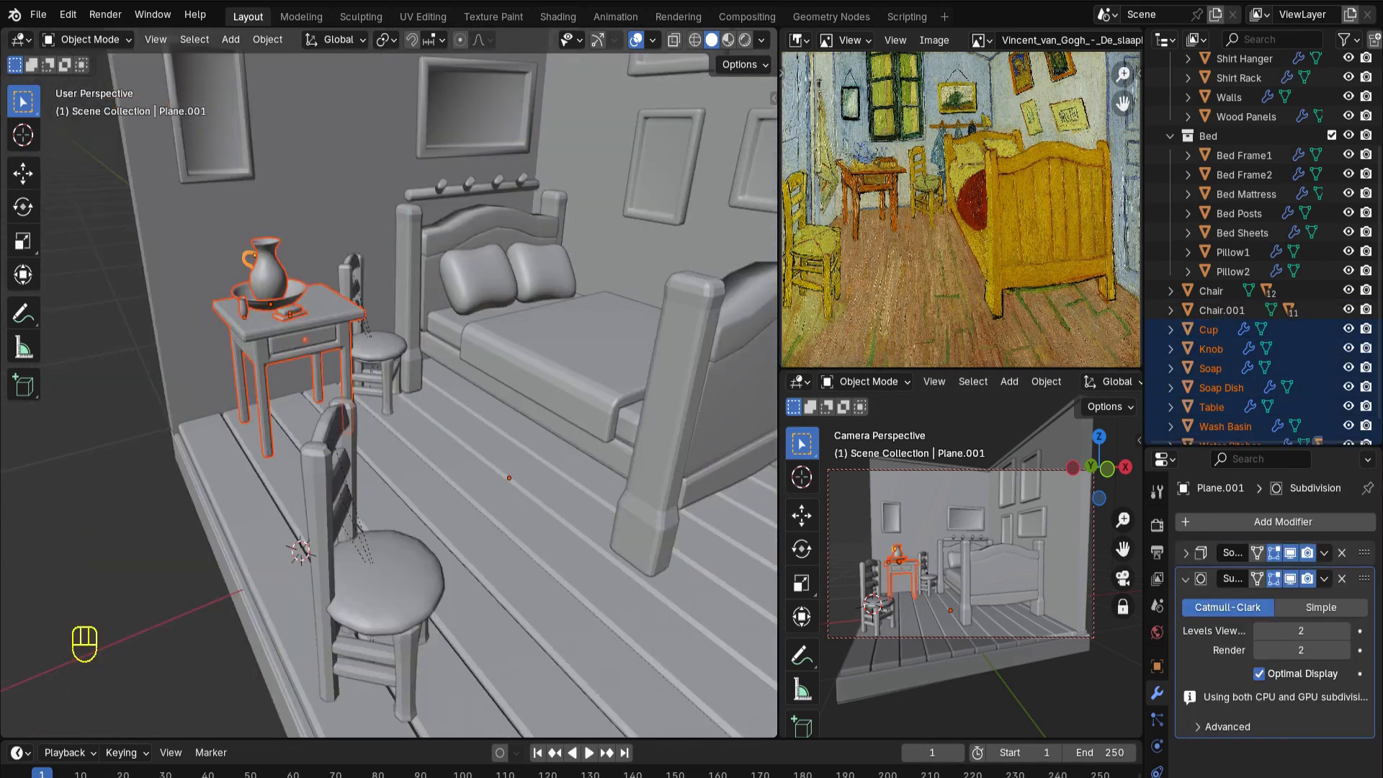
# Move the table and the items on it about 0.13 m along negative X, away from the second chair
pyautogui.press('g')
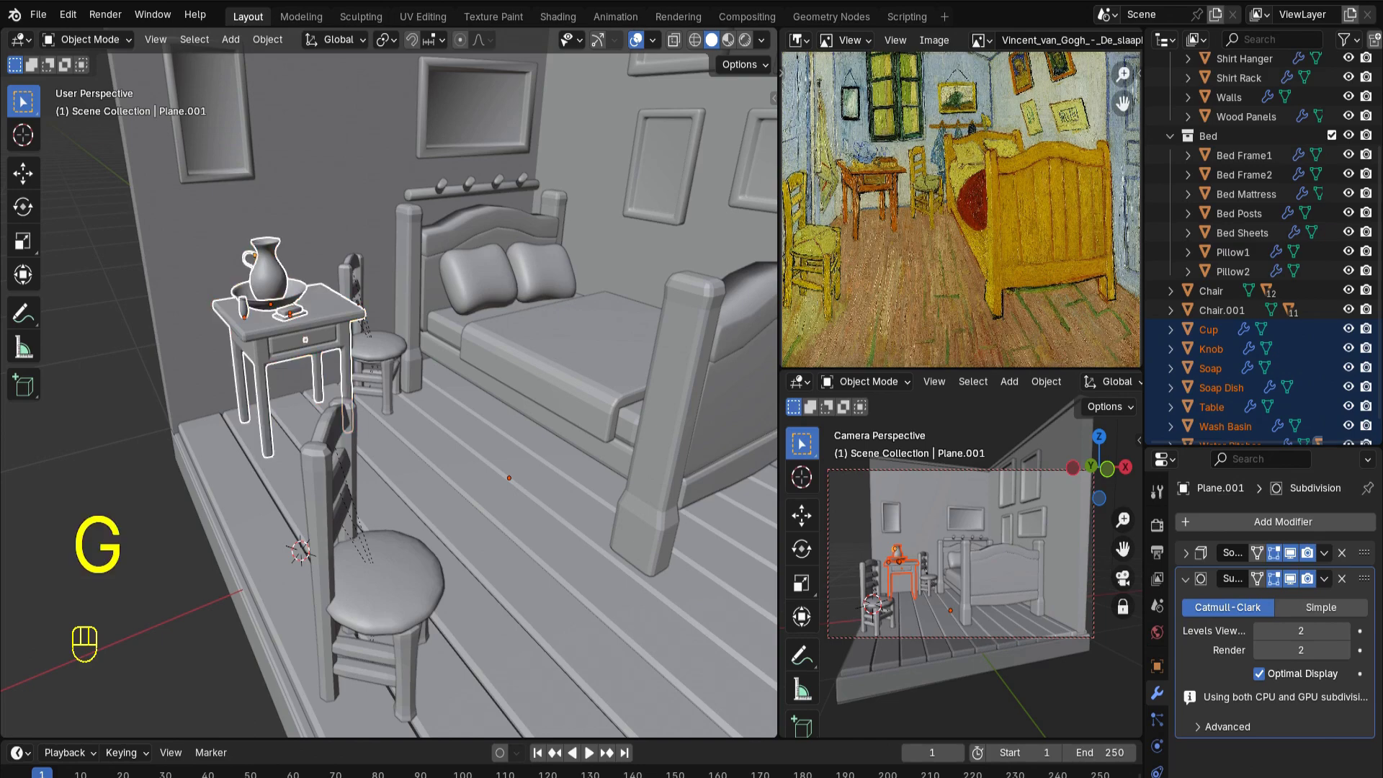
pyautogui.press('x')
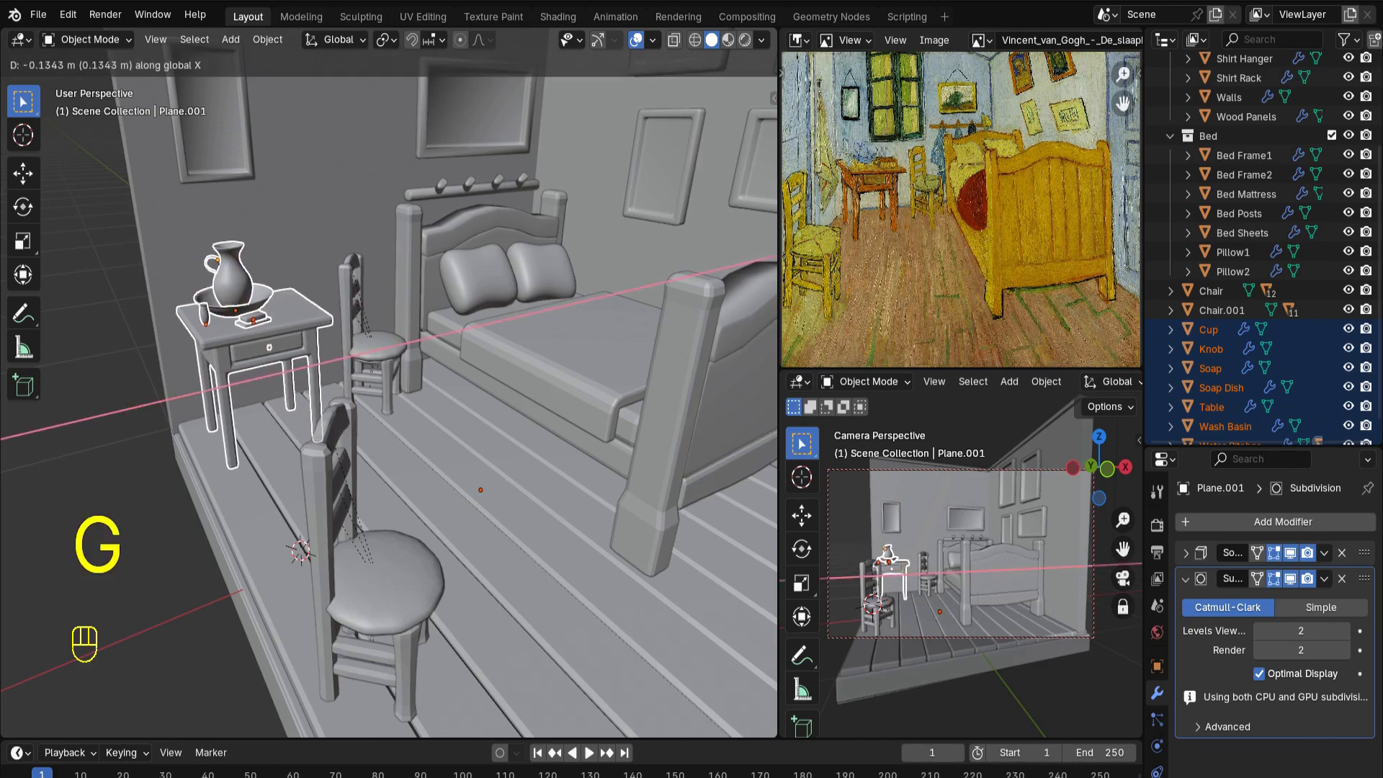
pyautogui.click(303, 345)
pyautogui.moveTo(360, 346); pyautogui.dragTo(540, 461, button='middle')
pyautogui.press('KP_7')
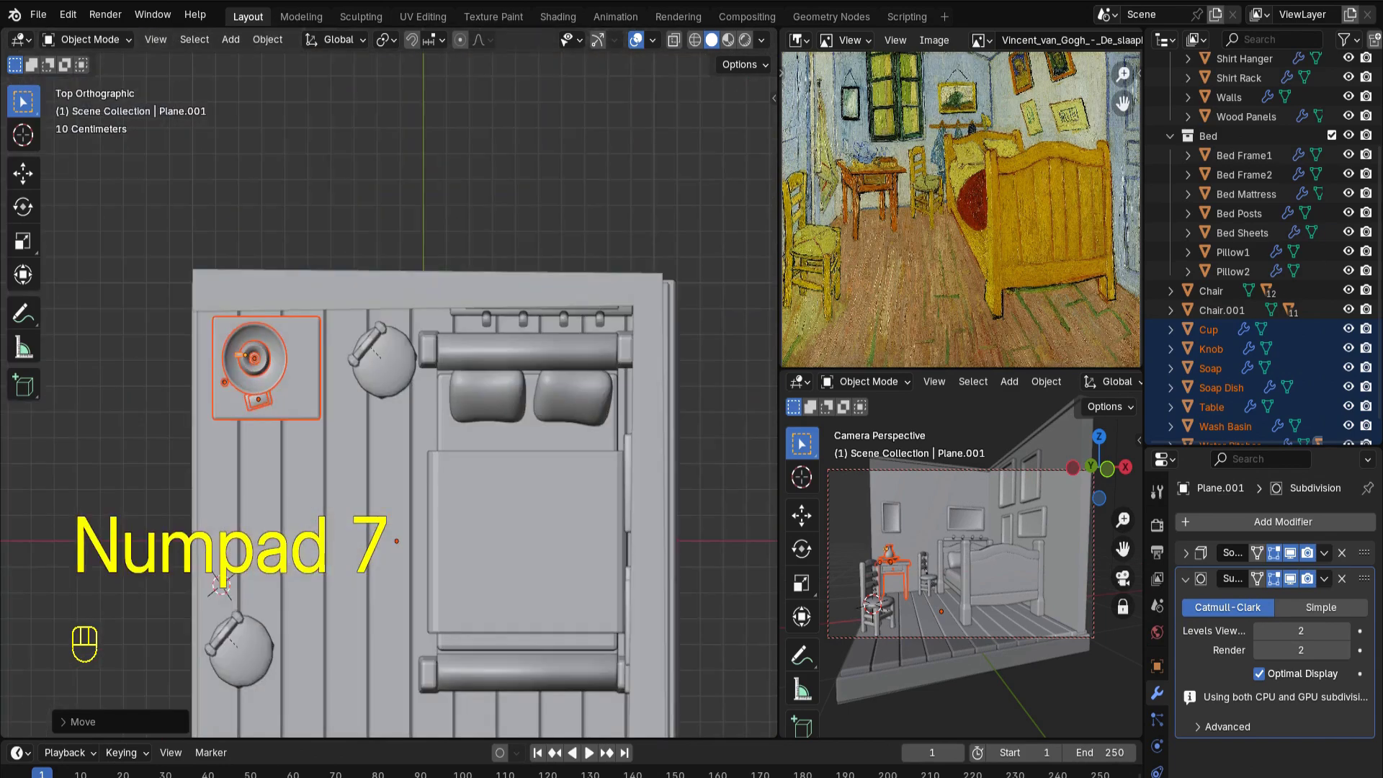
pyautogui.press('r')
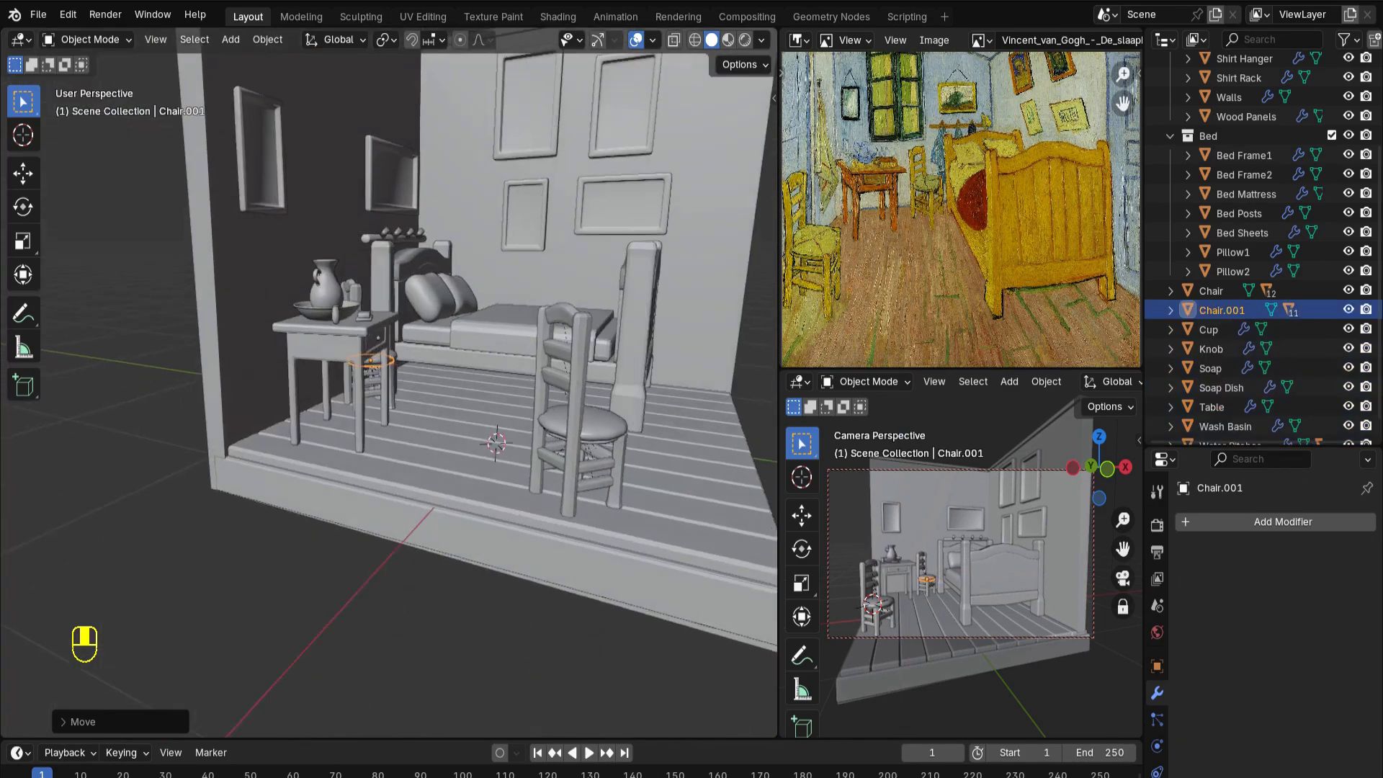
pyautogui.moveTo(461, 403); pyautogui.dragTo(303, 378, button='middle')
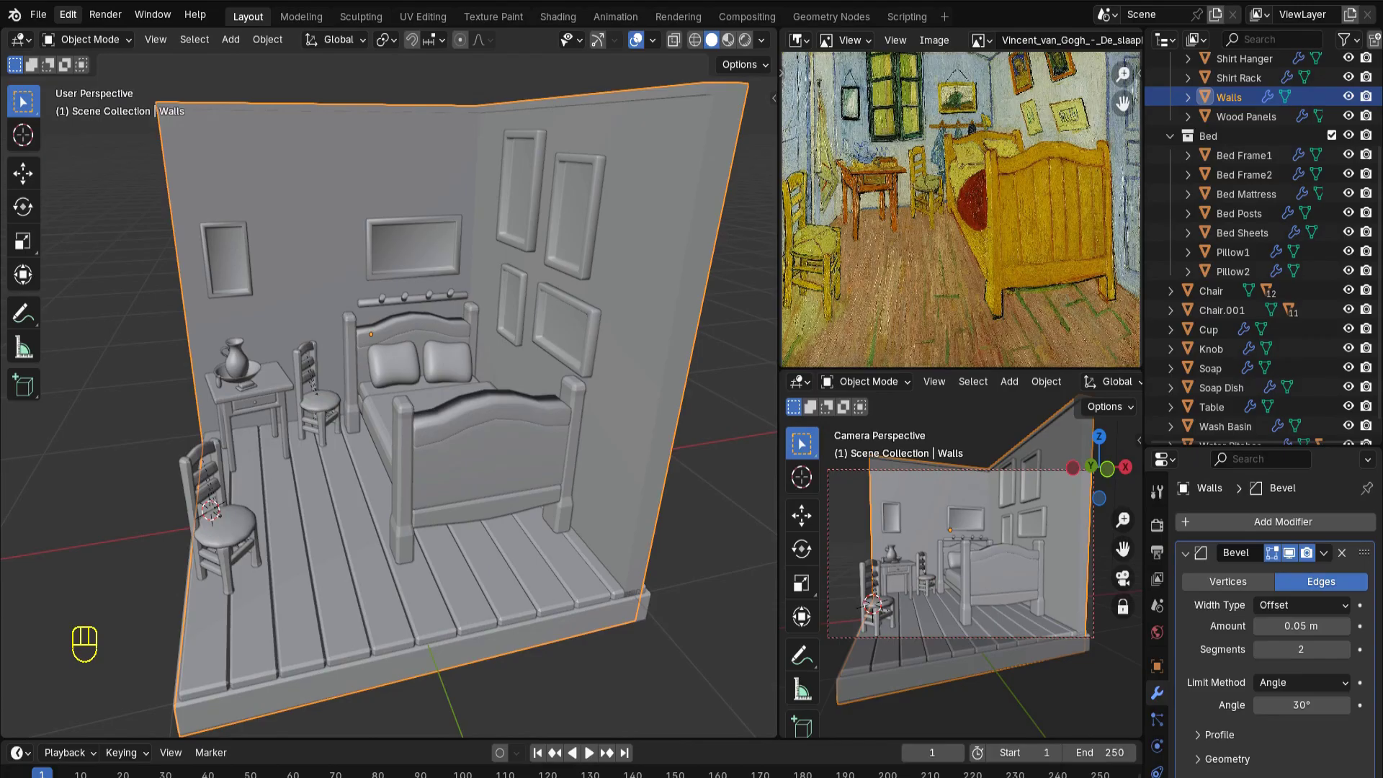
# Search the add-ons preferences for "bool" to check that Bool Tool is enabled
pyautogui.write('b')
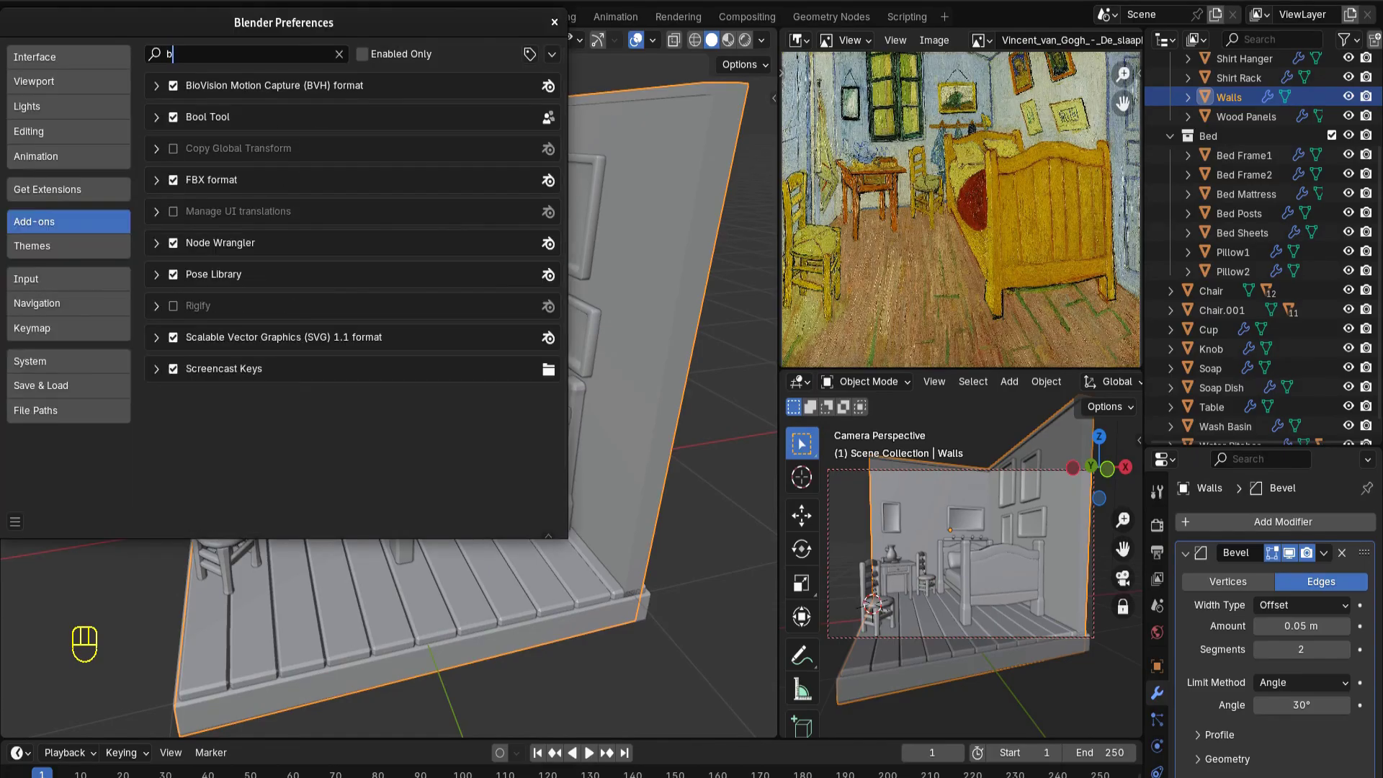
pyautogui.write('ool')
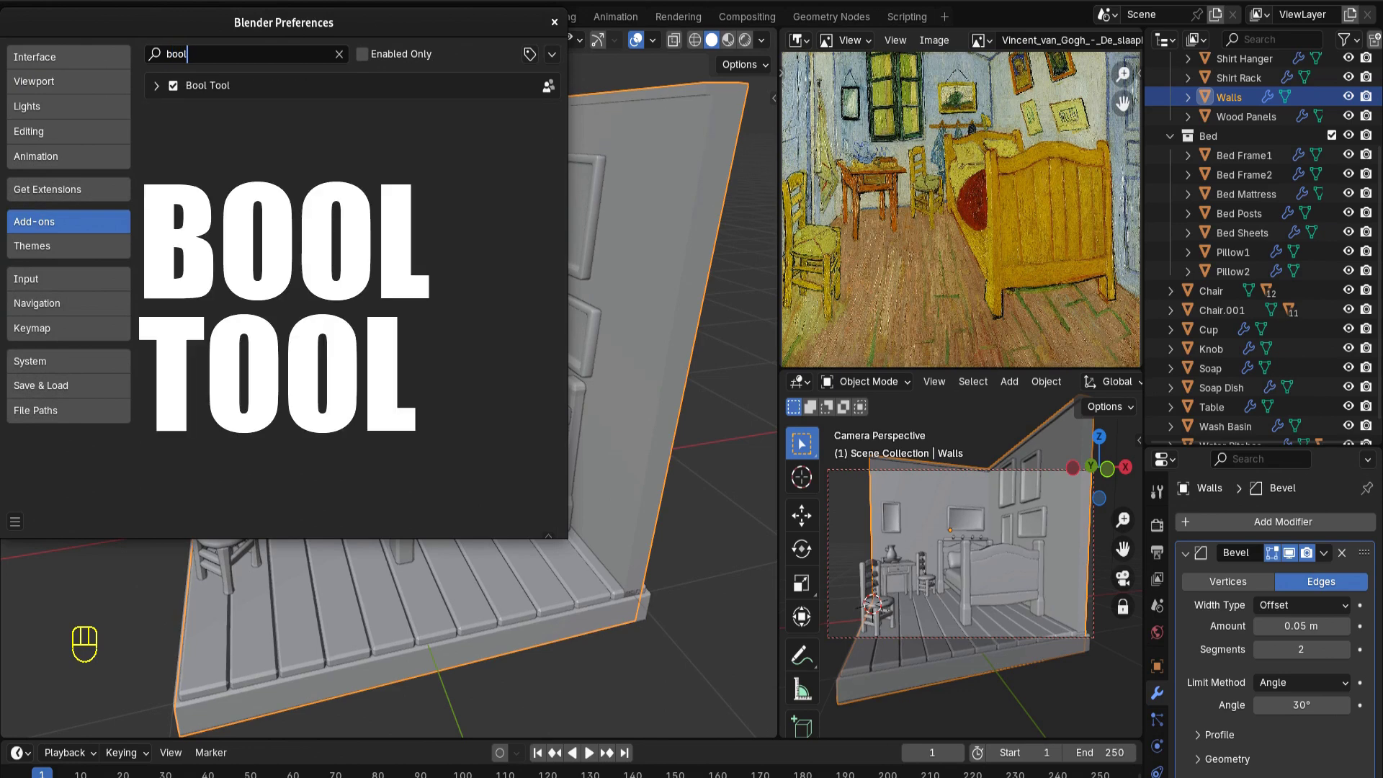
pyautogui.click(69, 385)
pyautogui.click(553, 22)
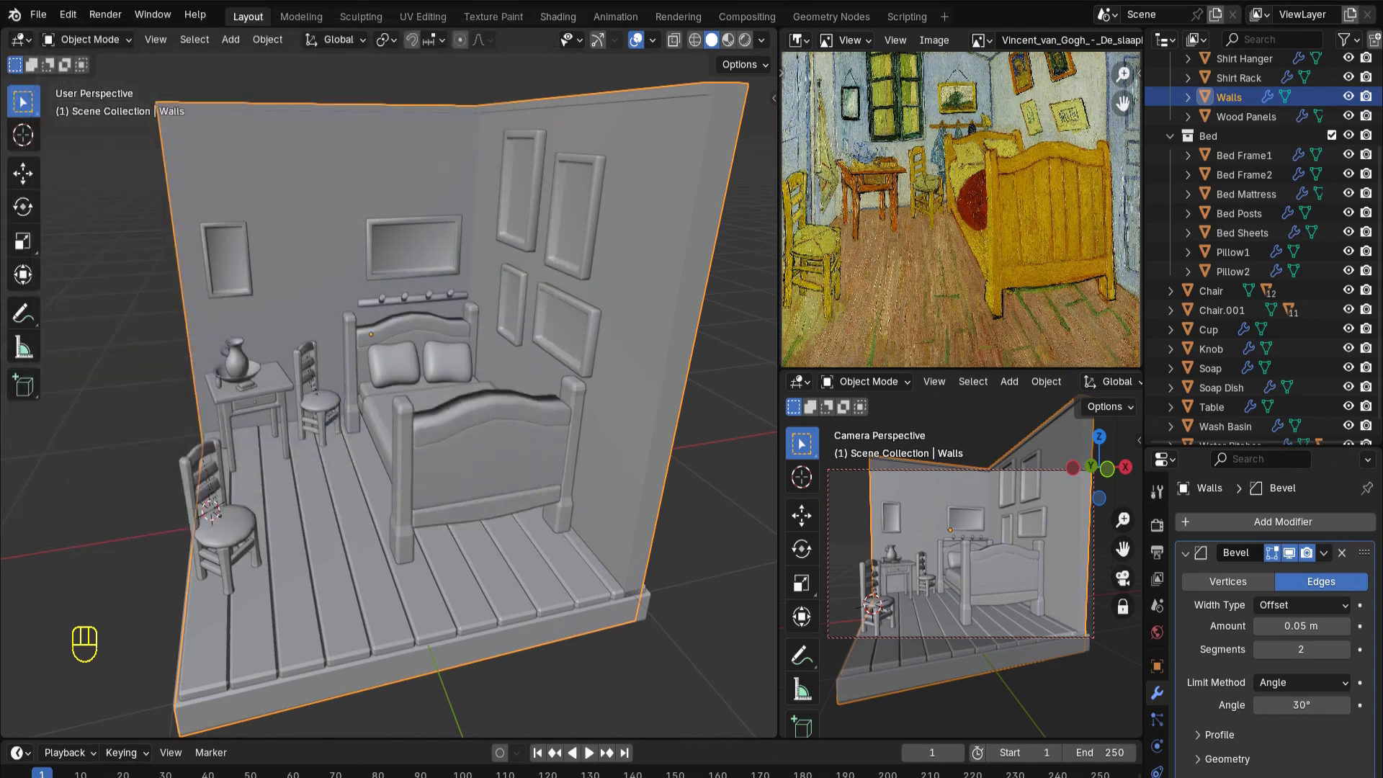
# Add a cube, scale it down to about a third, and place it high on the back wall between the pictures in front view
pyautogui.hotkey('shift', 'a')
pyautogui.moveTo(350, 319)
pyautogui.click(421, 337)
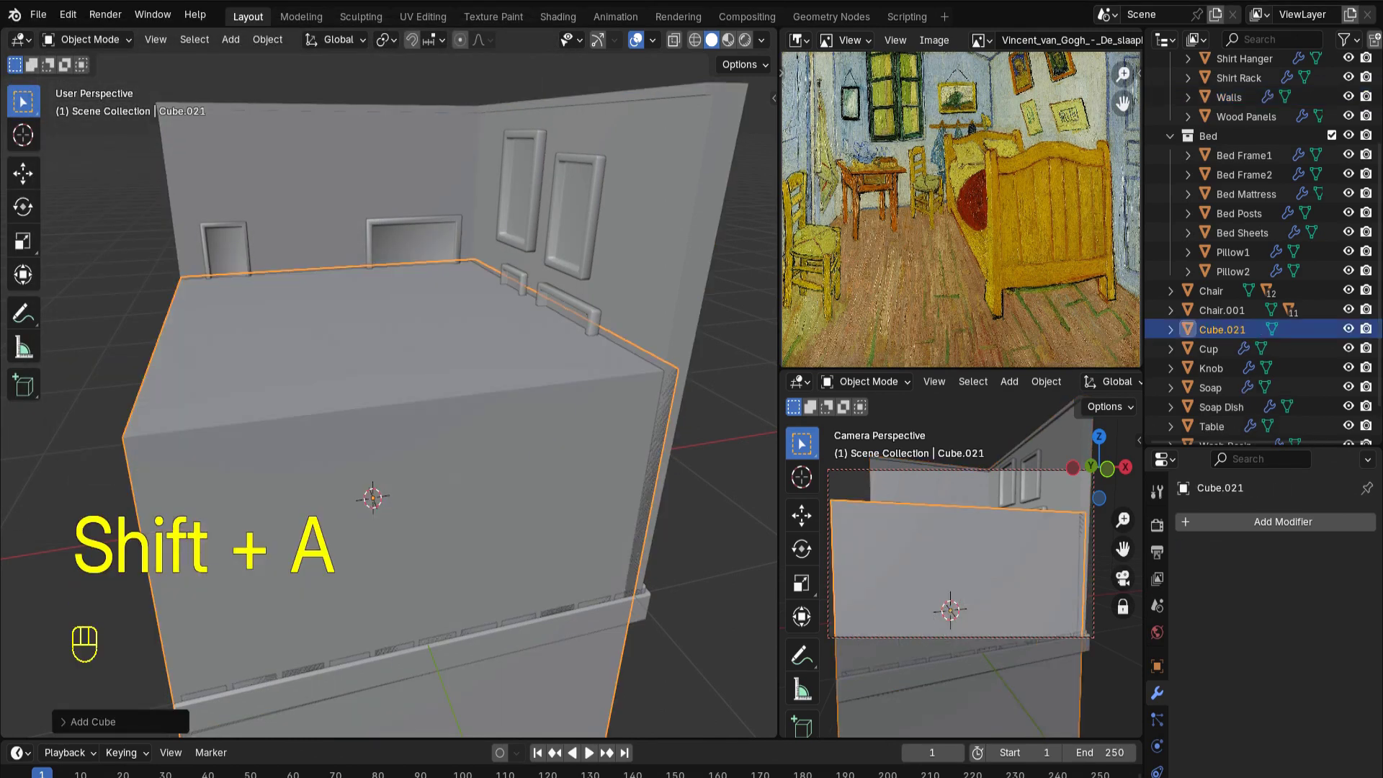
pyautogui.press('KP_1')
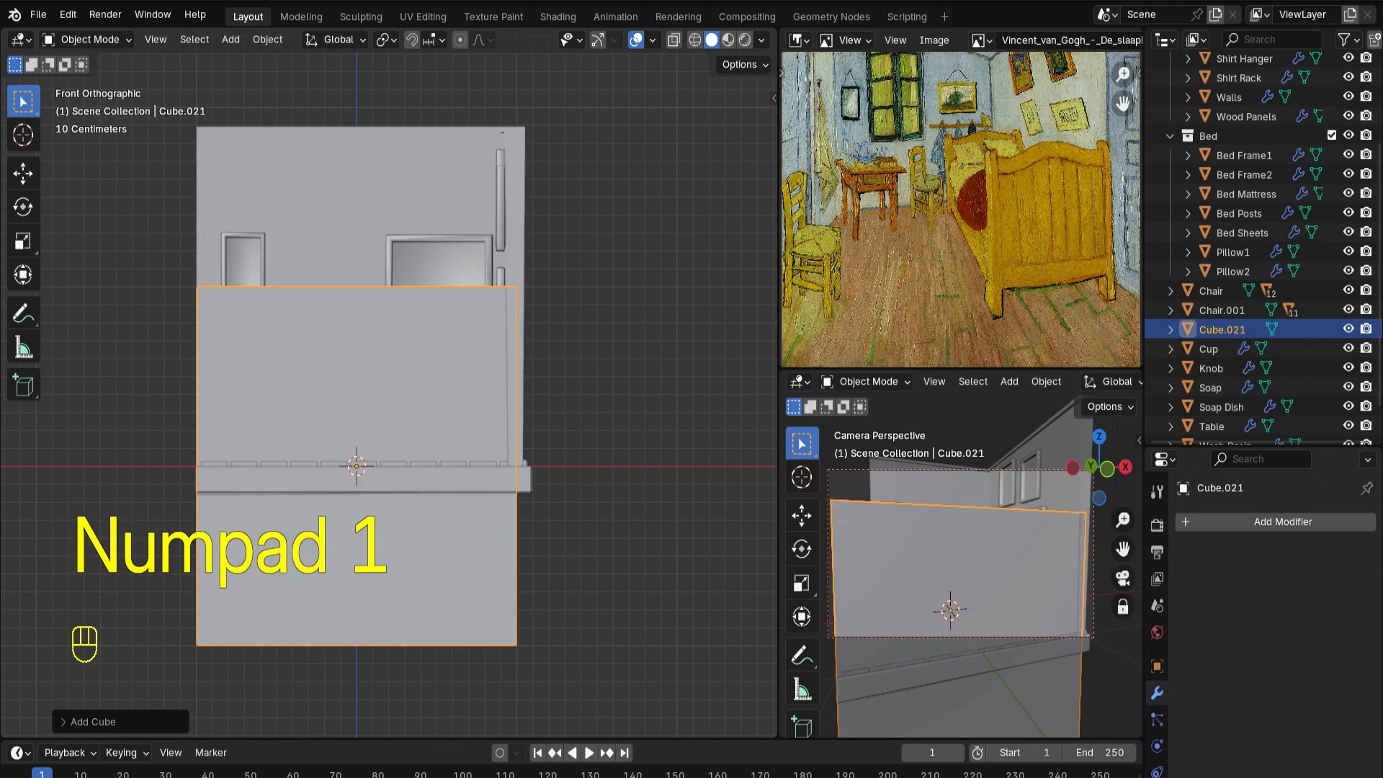
pyautogui.press('s')
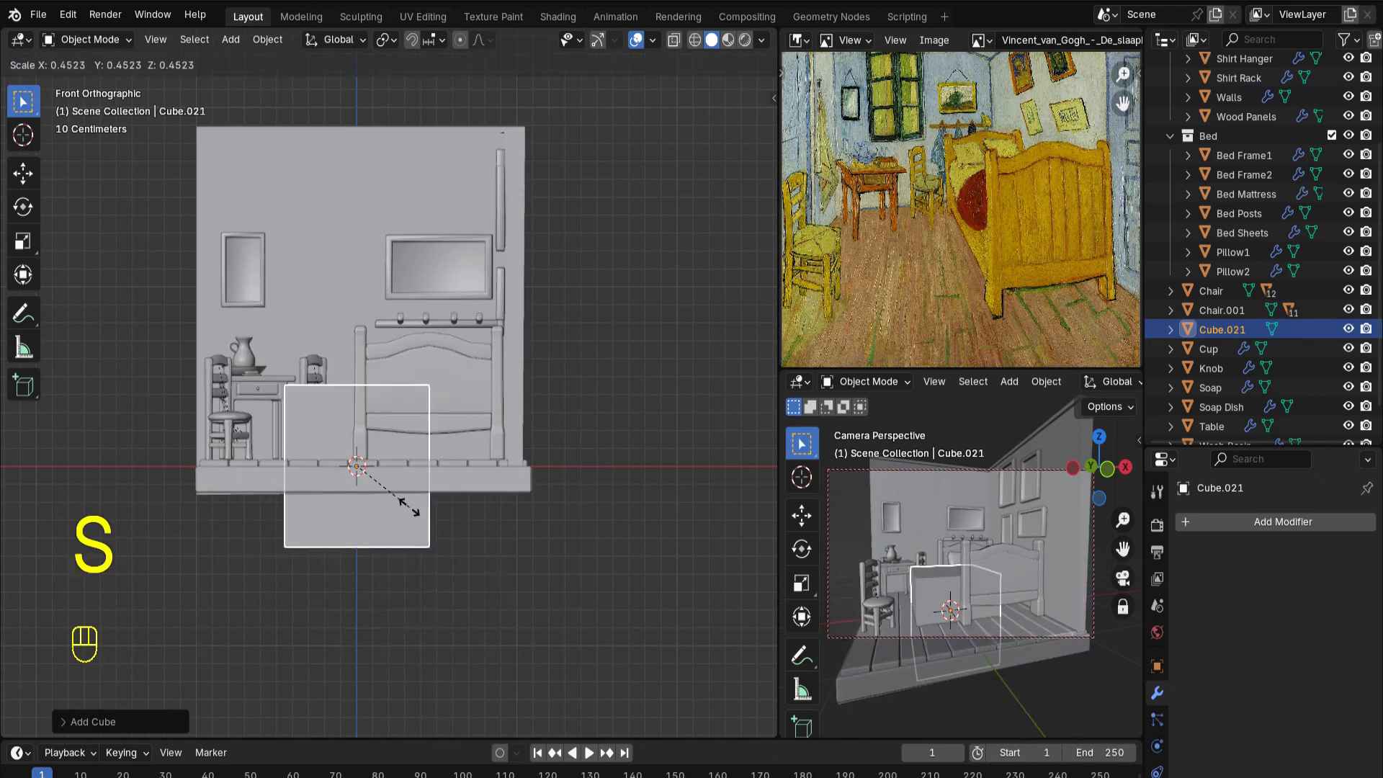
pyautogui.click(393, 475)
pyautogui.press('g')
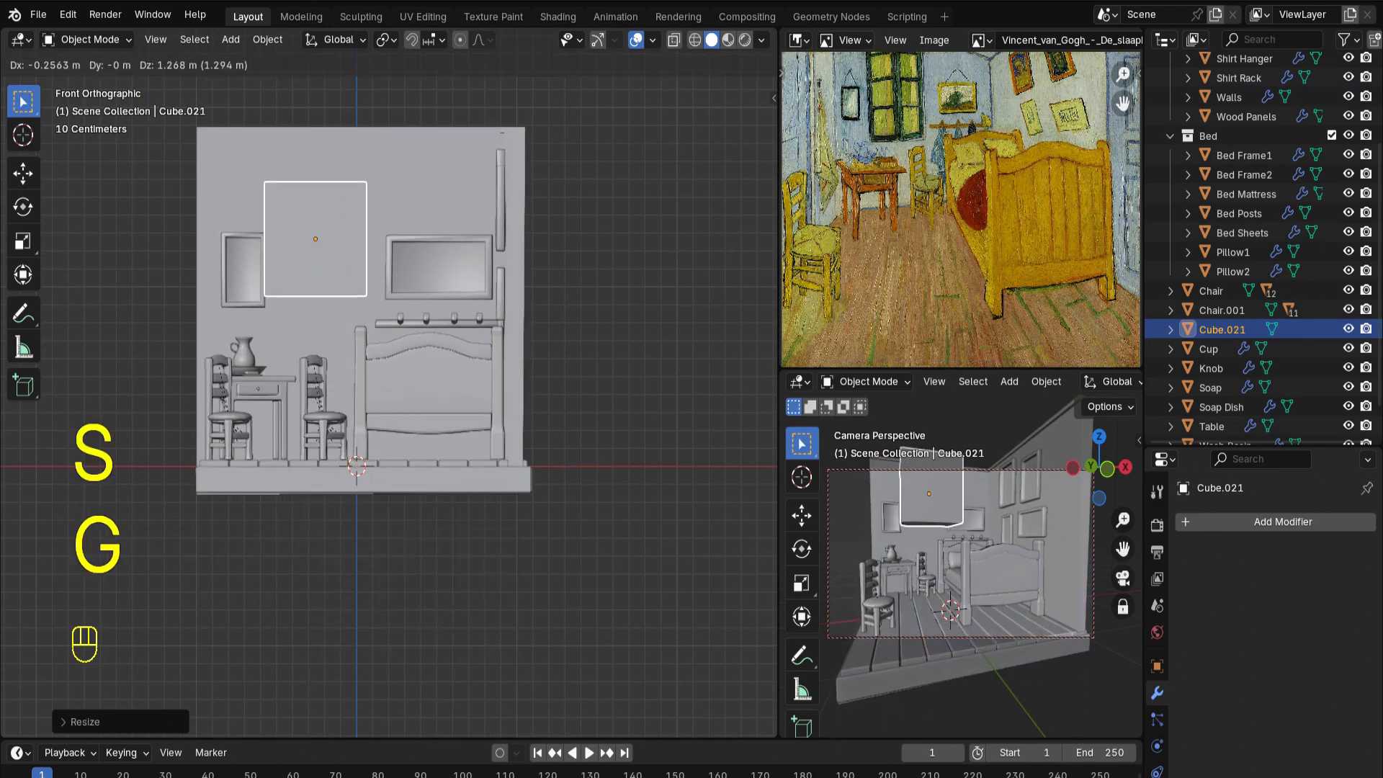
pyautogui.click(357, 228)
# Stretch the window cube along Z and narrow it to about 0.82 along X to form a tall window block
pyautogui.press('s')
pyautogui.press('z')
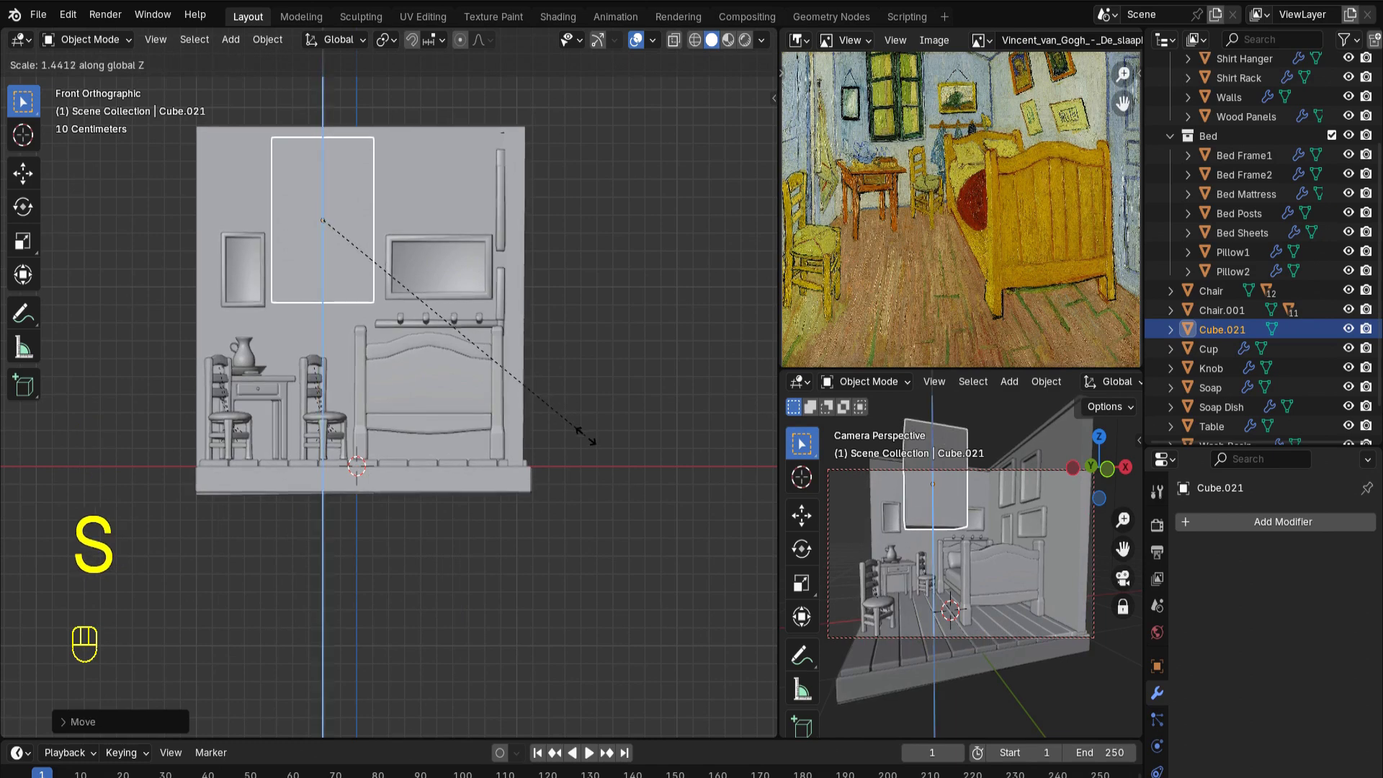
pyautogui.click(375, 281)
pyautogui.press('s')
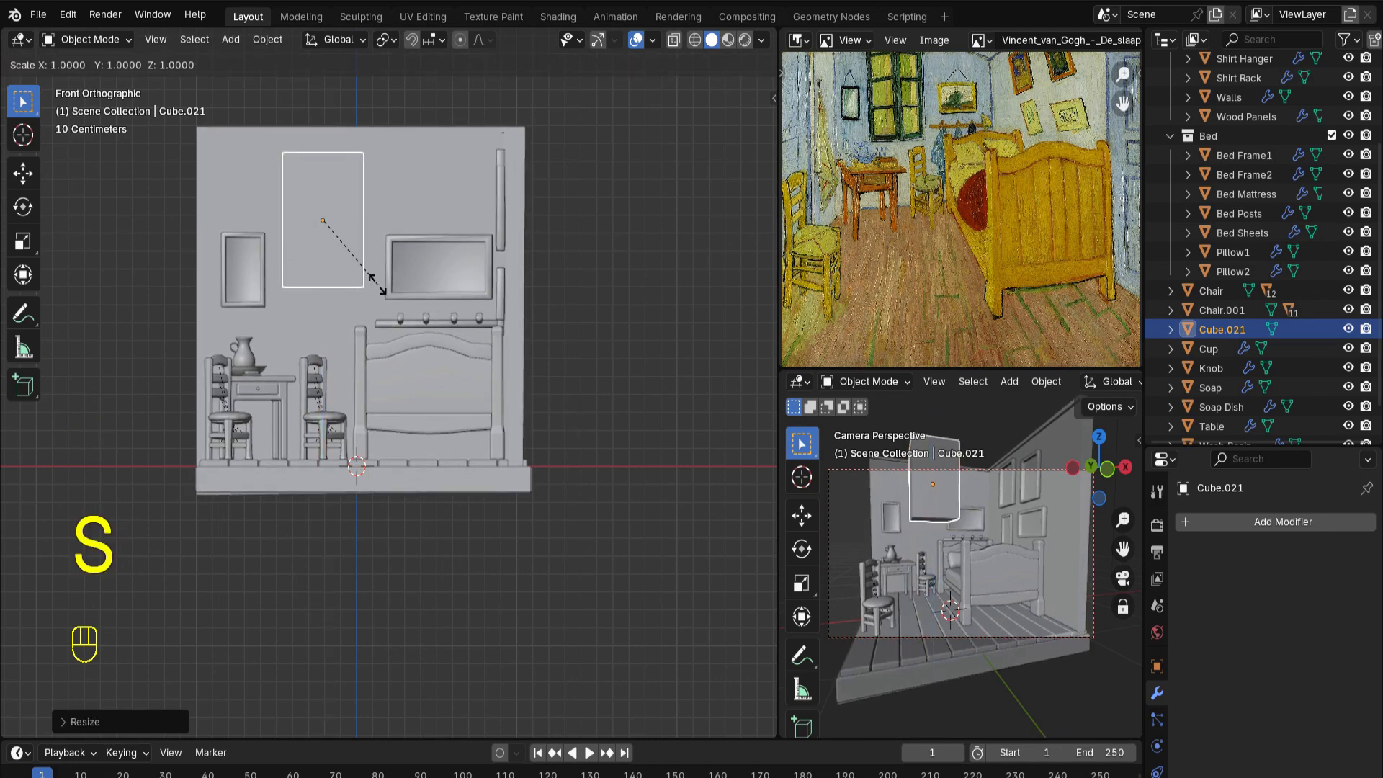
pyautogui.press('x')
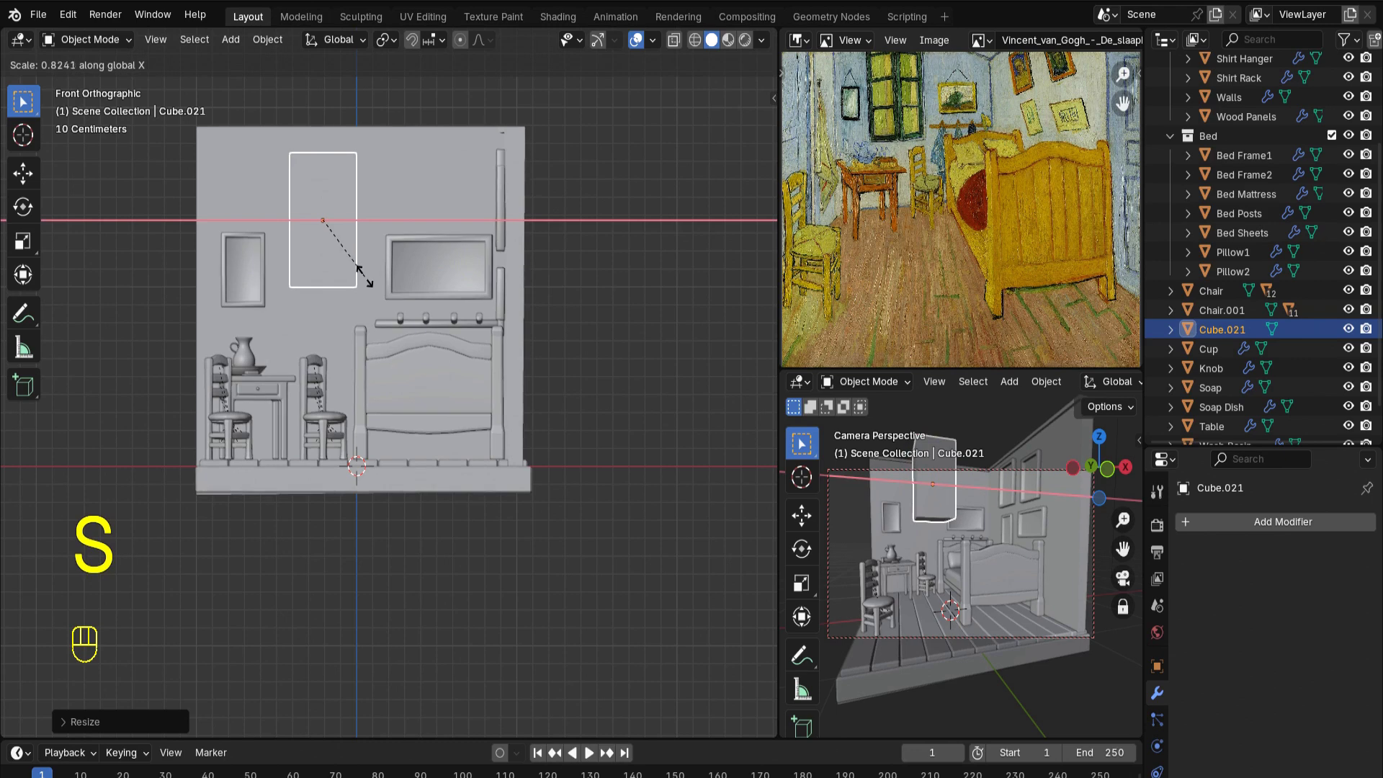
pyautogui.press('KP_1')
# Move the window block about 0.99 m along Y through the back wall and scale its depth to about 0.49 along Y
pyautogui.moveTo(374, 282); pyautogui.dragTo(533, 291, button='middle')
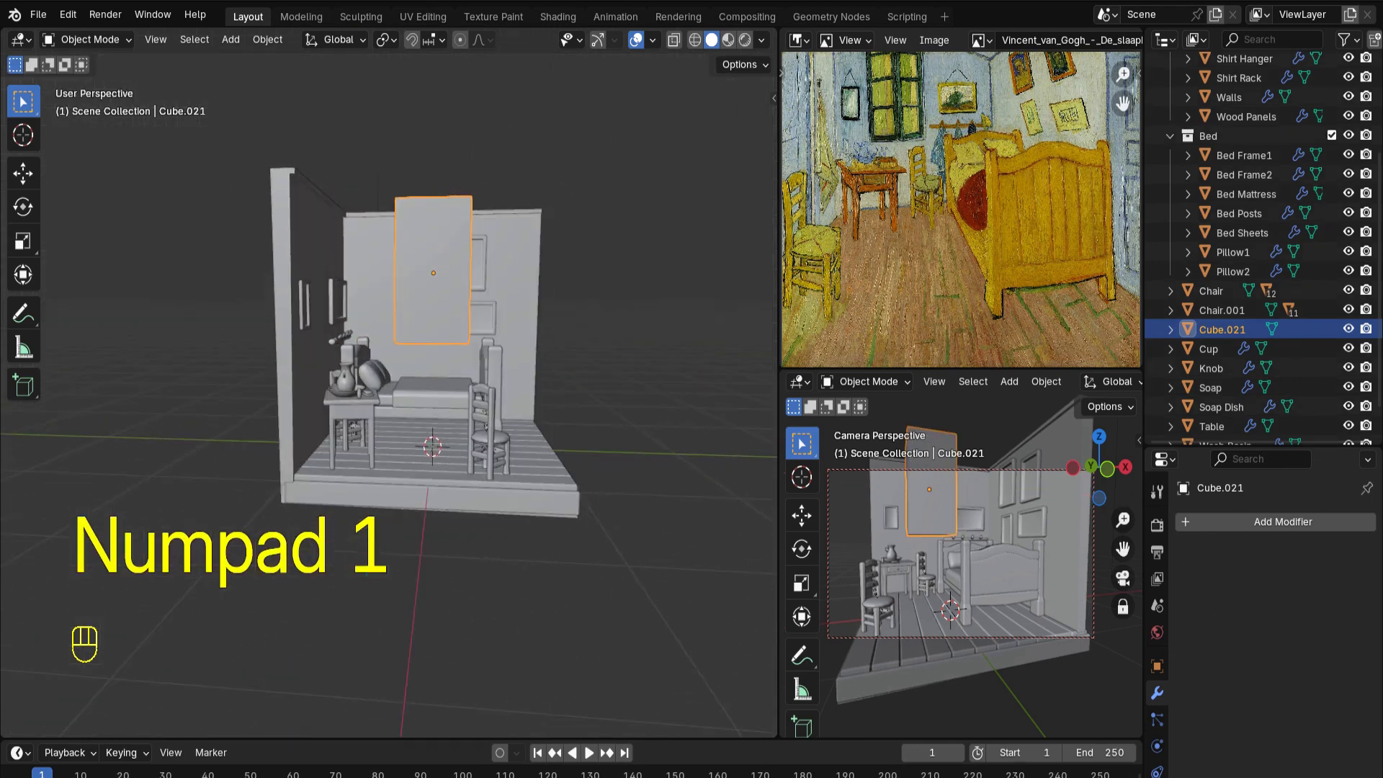
pyautogui.press('g')
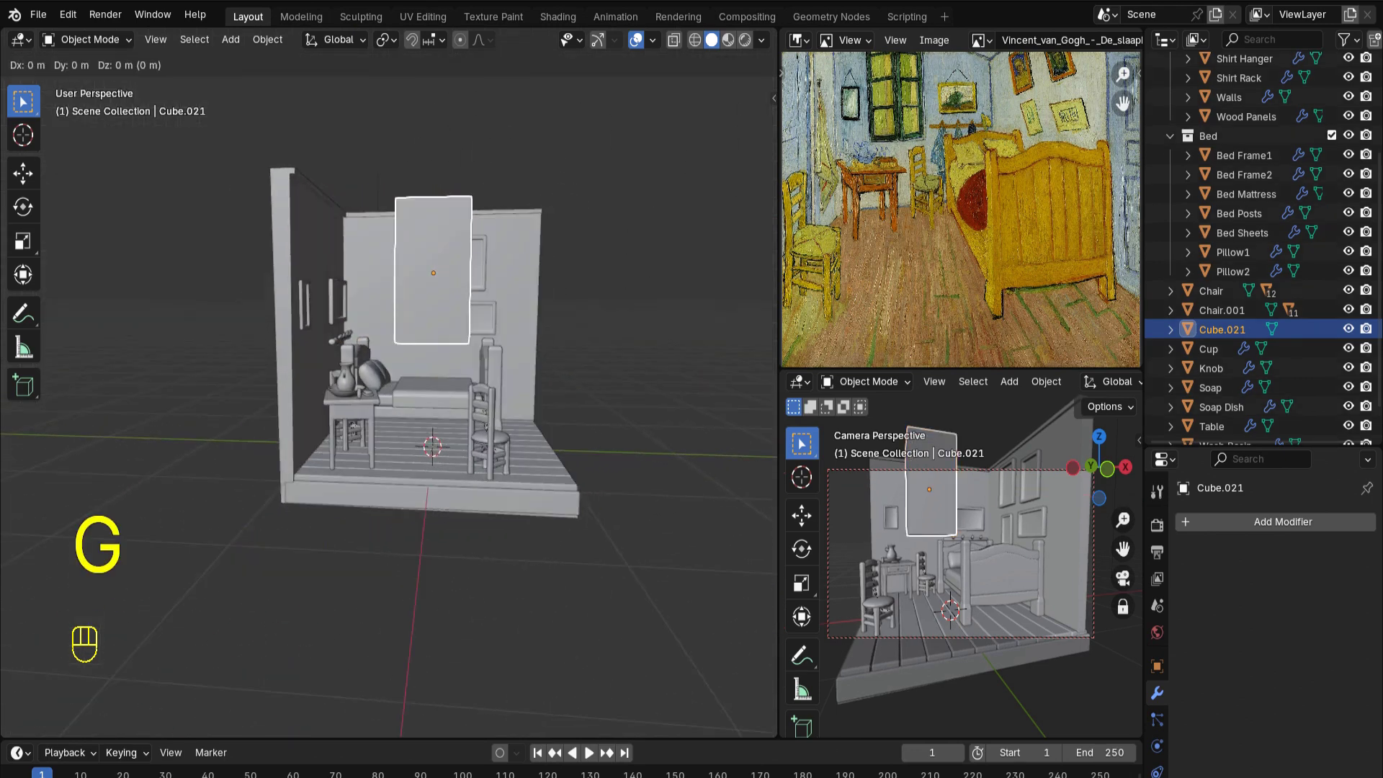
pyautogui.press('y')
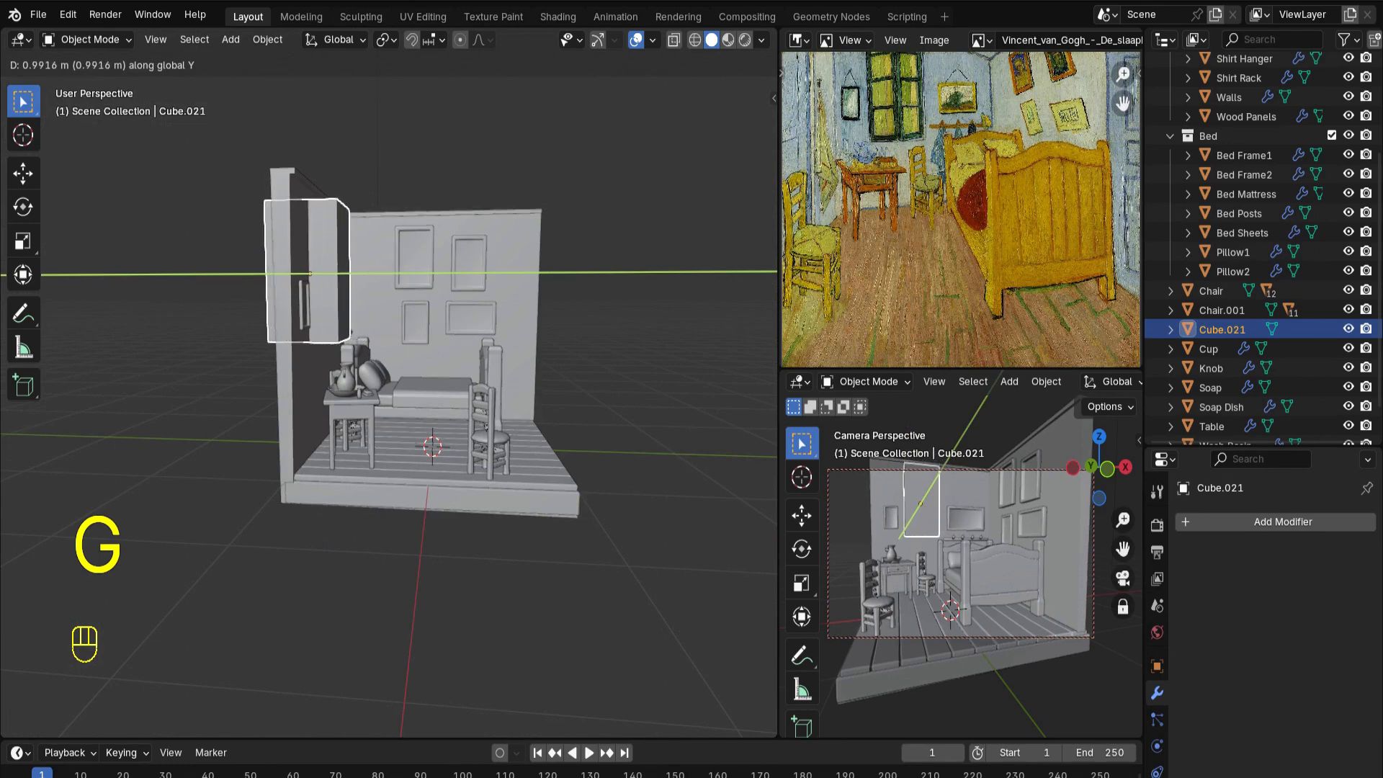
pyautogui.click(344, 359)
pyautogui.press('ctrl+KP_3')
pyautogui.press('s')
pyautogui.press('y')
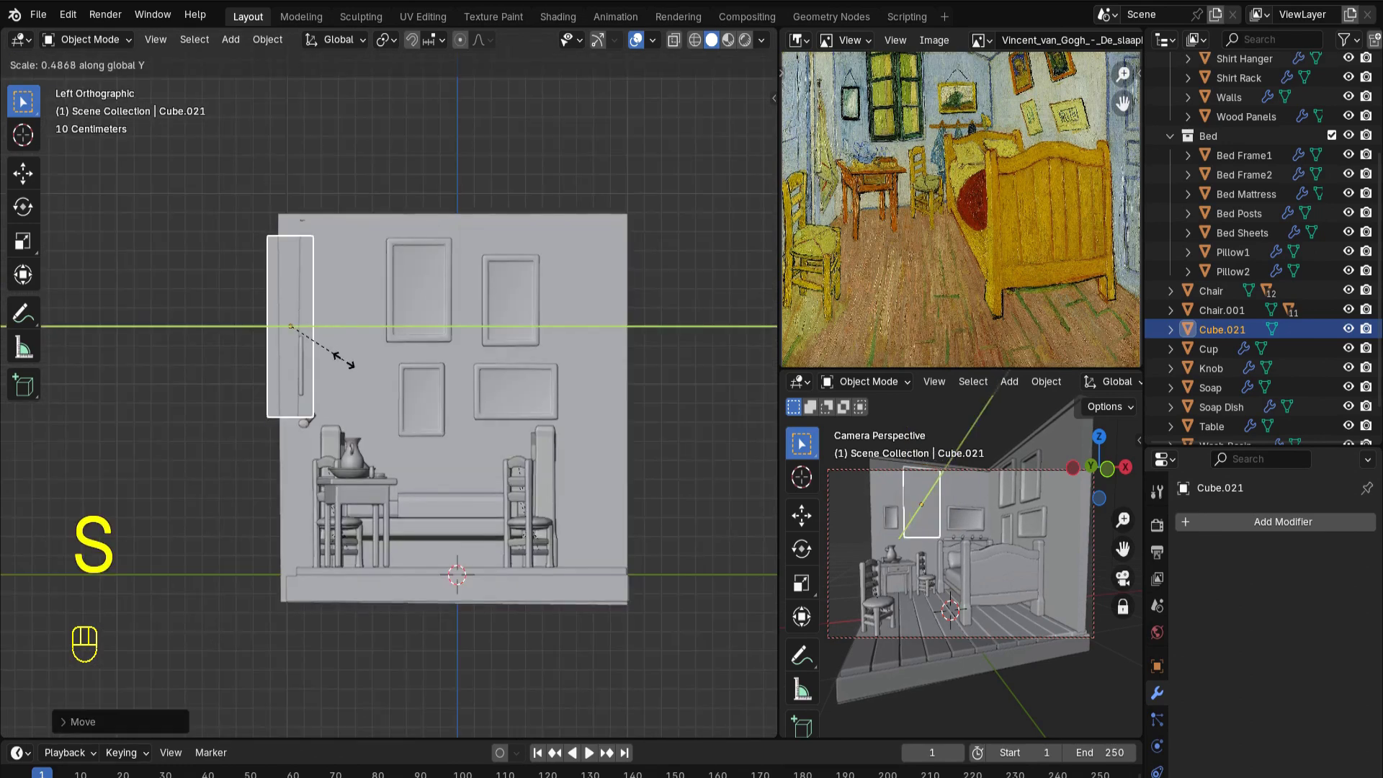
pyautogui.click(344, 360)
# Duplicate the window block in place as Window Frame and cut the window opening from the walls with a Bool Tool difference
pyautogui.scroll(4, 344, 360)
pyautogui.moveTo(343, 360); pyautogui.dragTo(208, 381, button='middle')
pyautogui.hotkey('shift', 'd')
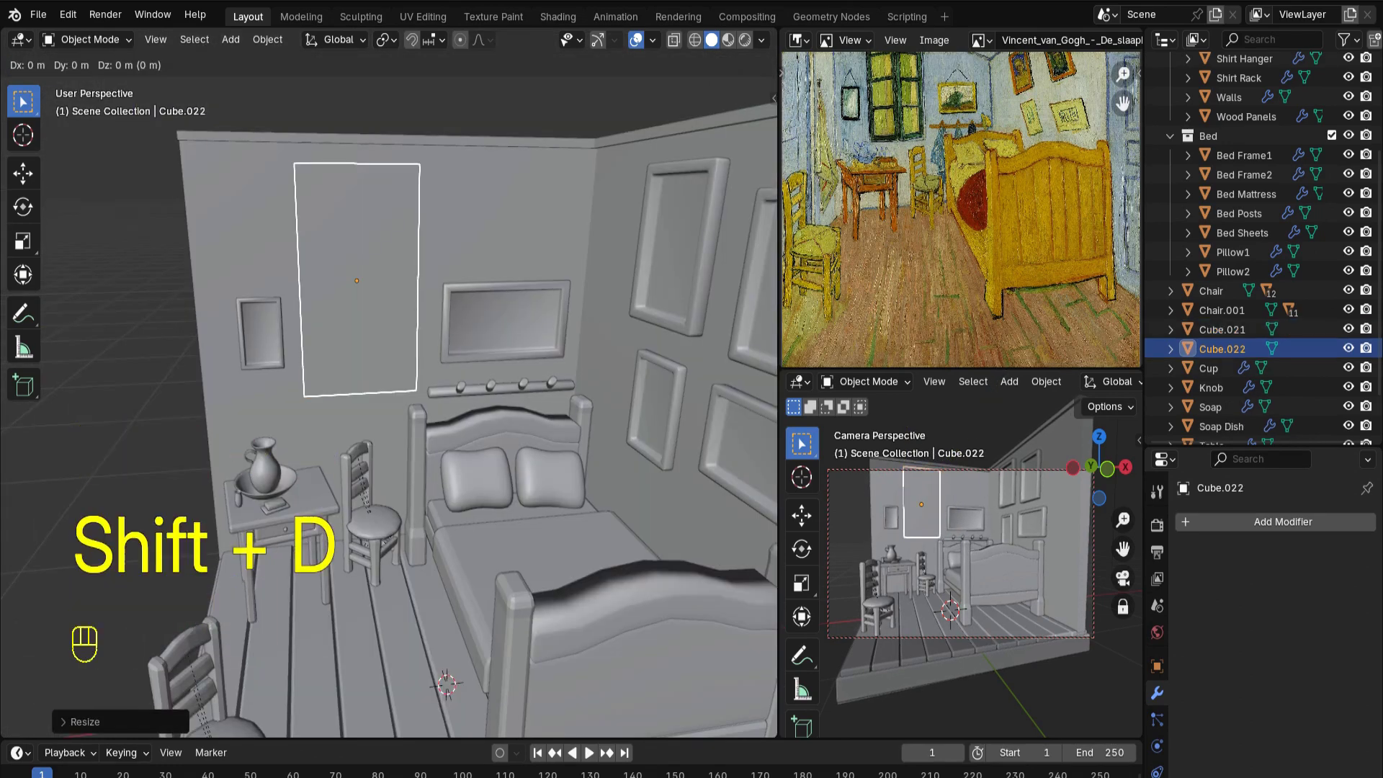
pyautogui.press('Escape')
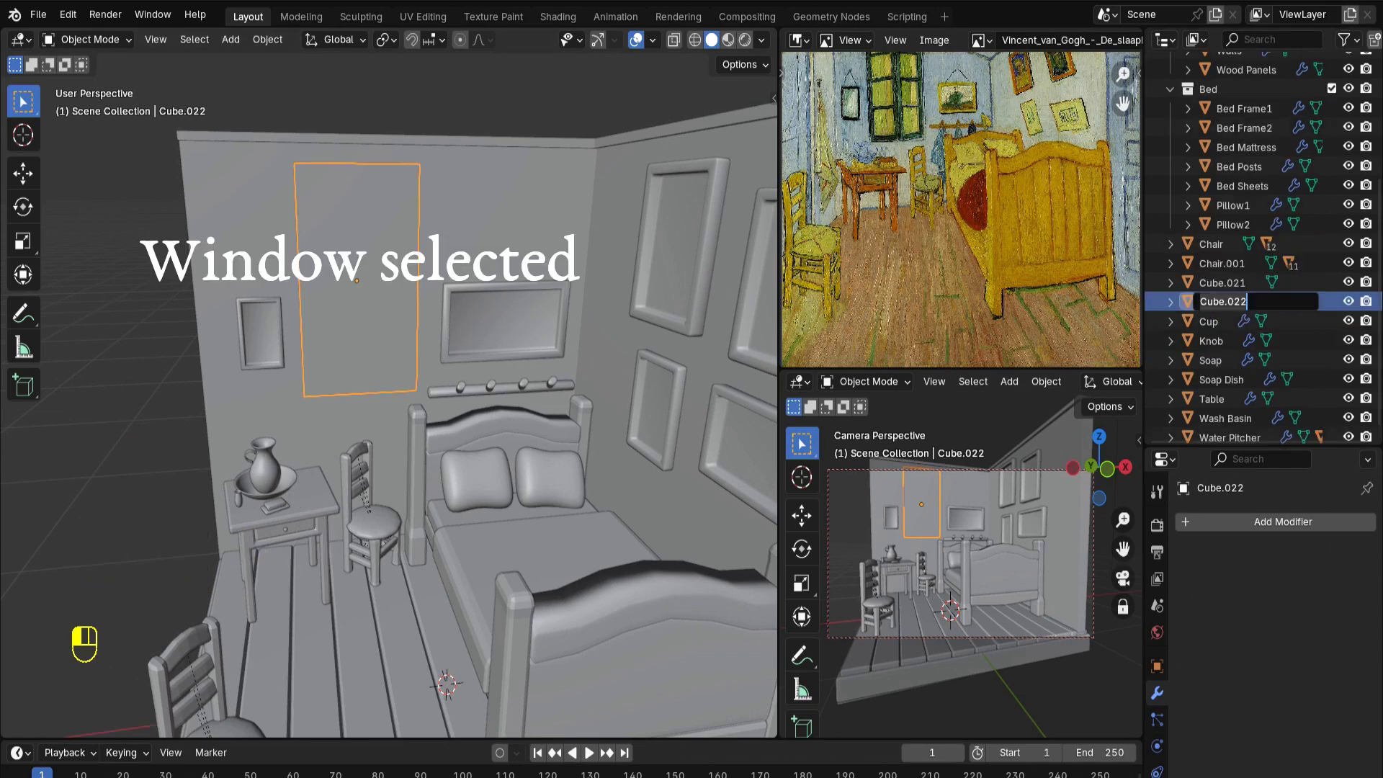
pyautogui.keyDown('shift'); pyautogui.click(504, 216); pyautogui.keyUp('shift')
pyautogui.press('ctrl+KP_Subtract')
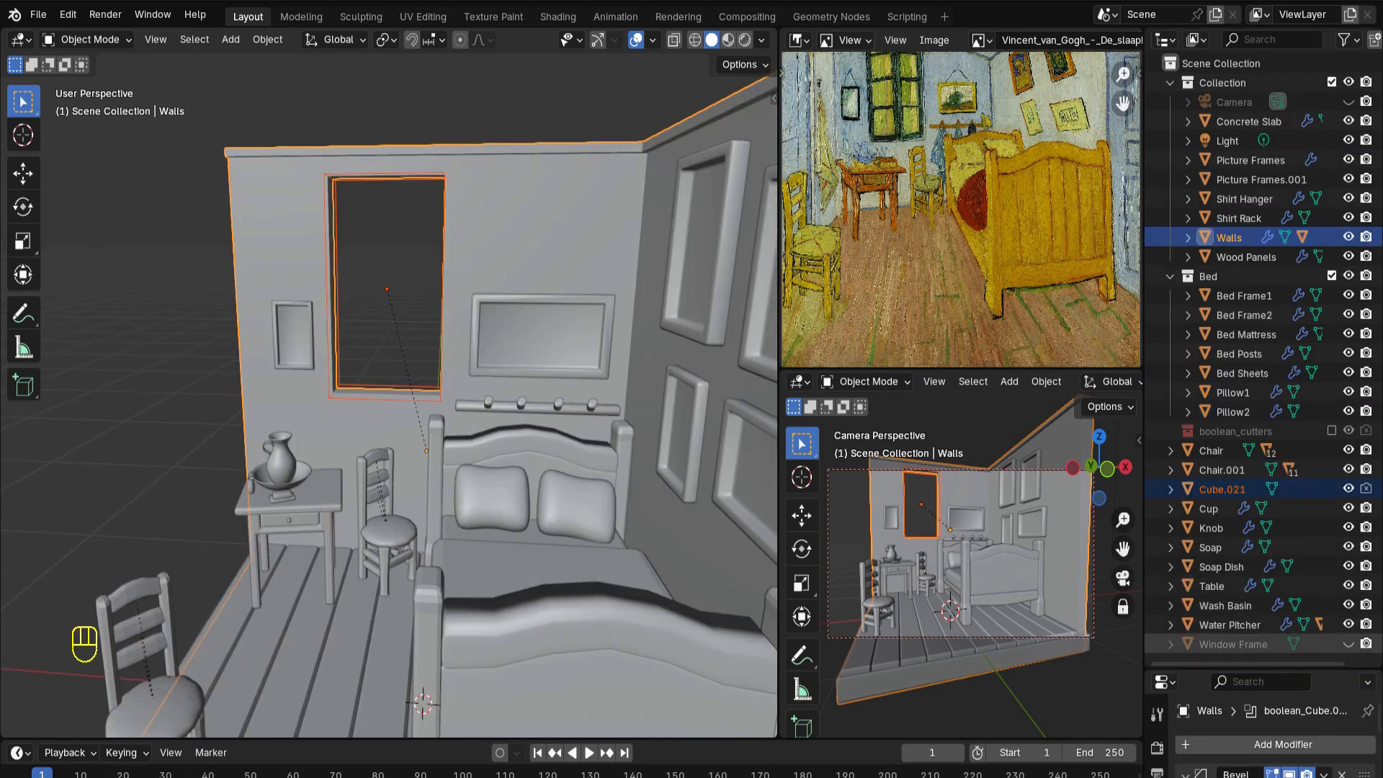
# Unhide the Window Frame block, enlarge it to about 1.06 with small adjustments along Y and X, and apply its scale
pyautogui.click(1348, 644)
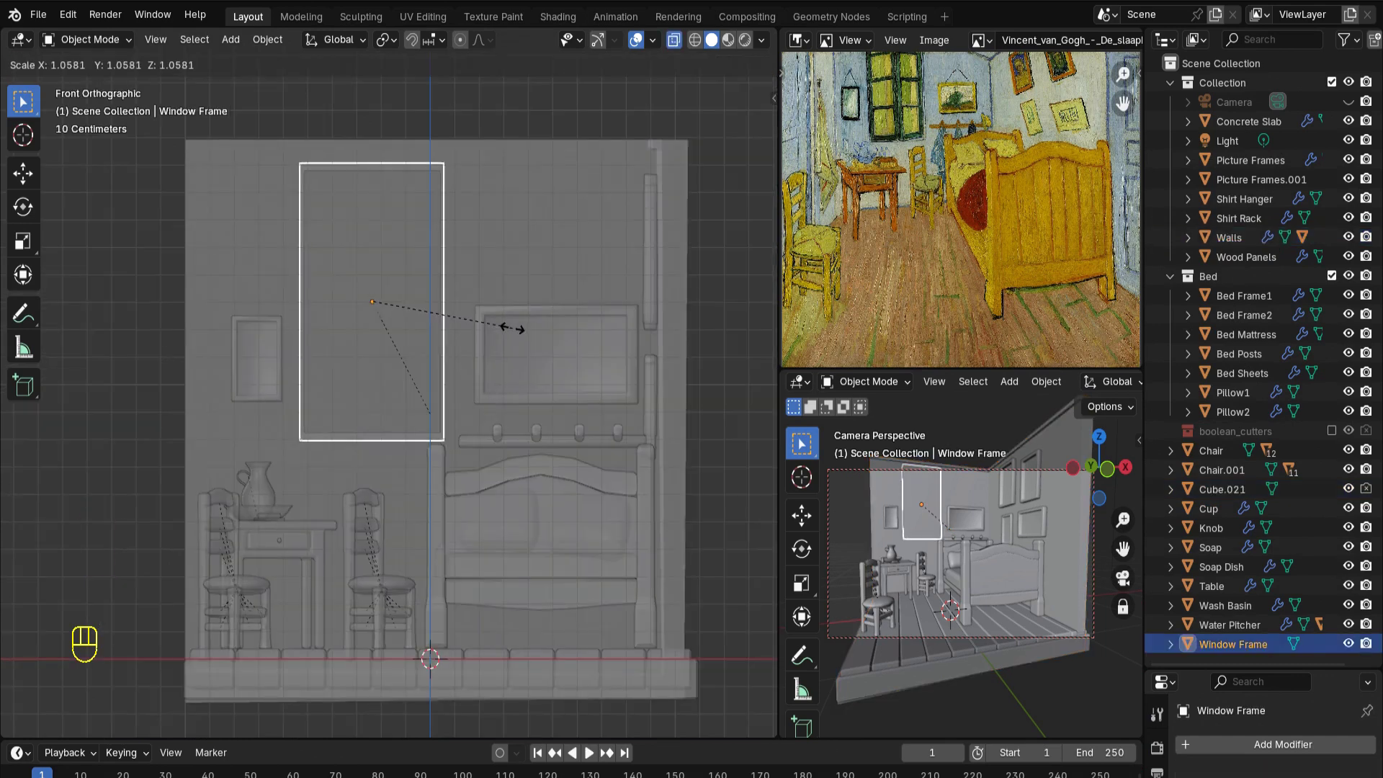
pyautogui.click(511, 327)
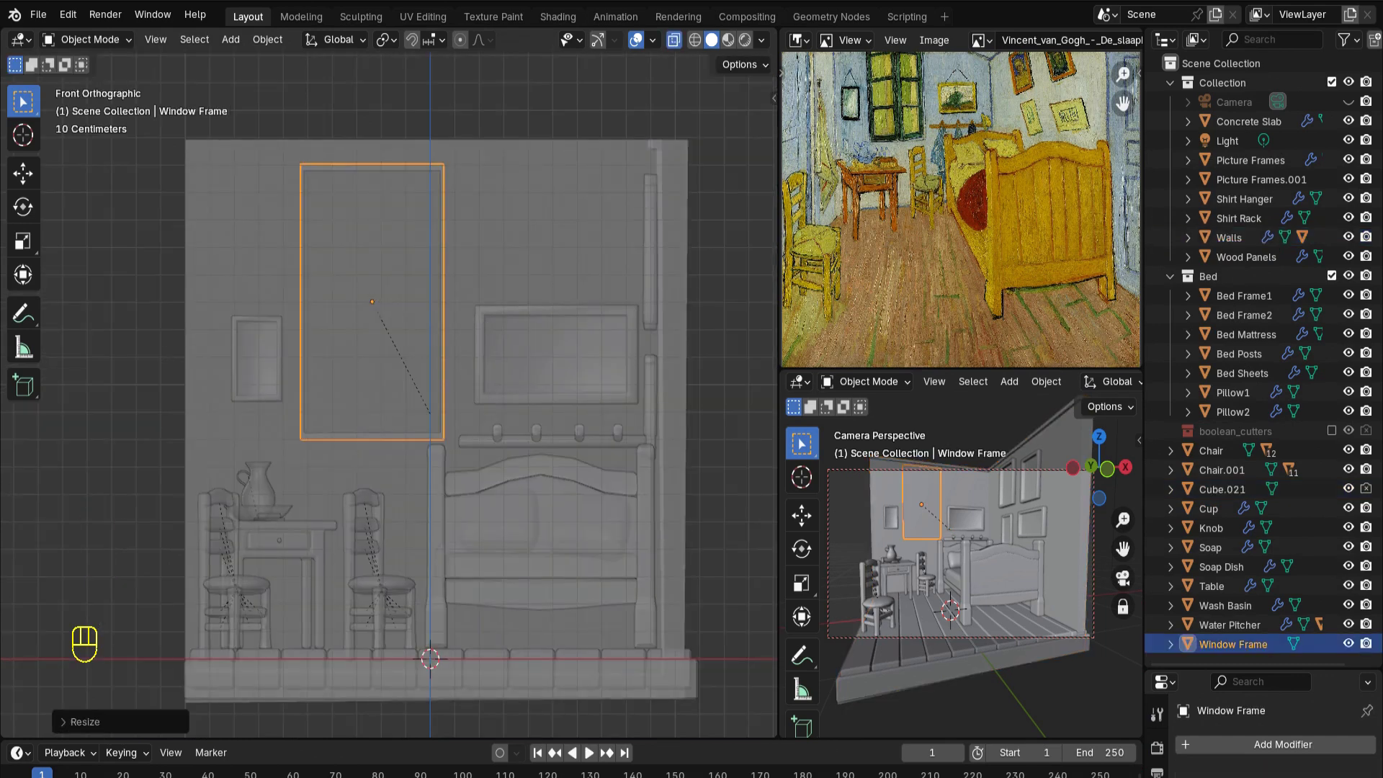
pyautogui.press('s')
pyautogui.press('y')
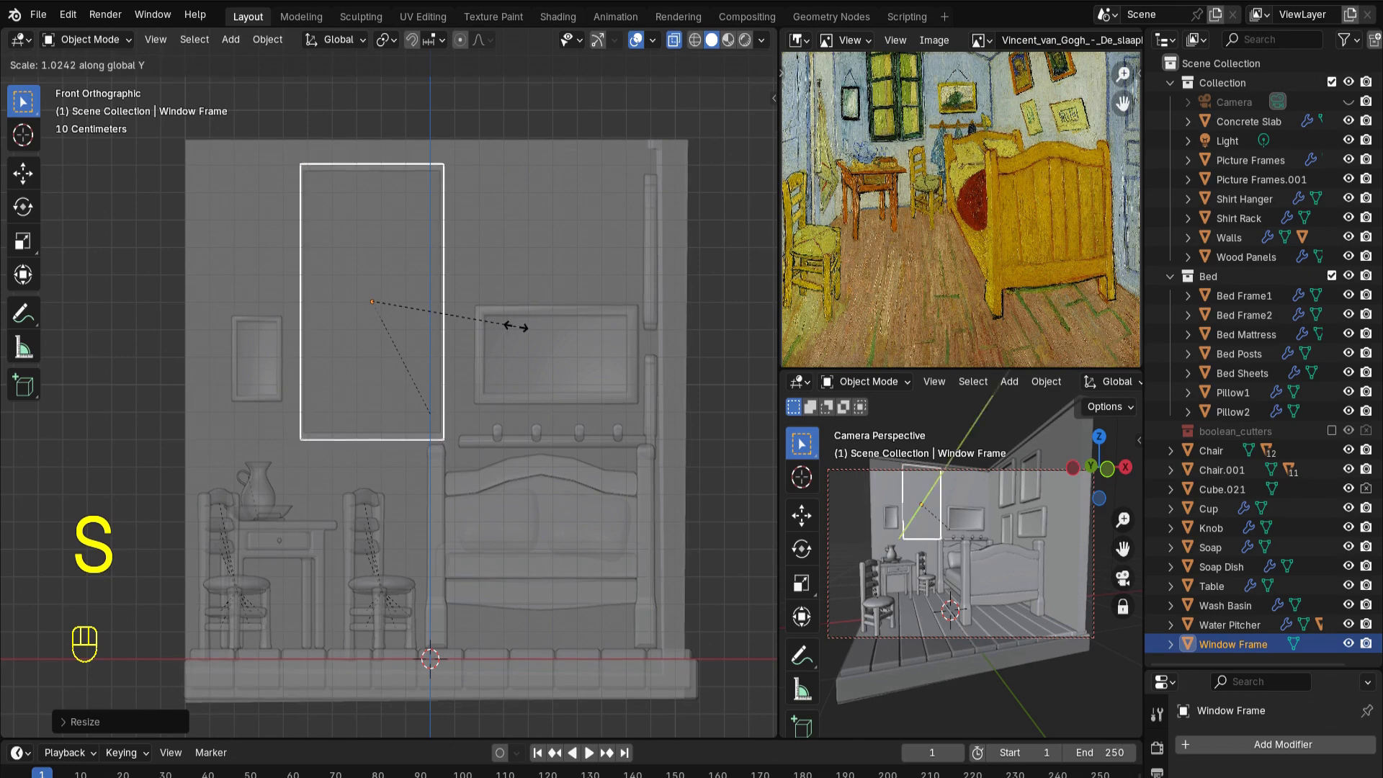
pyautogui.press('x')
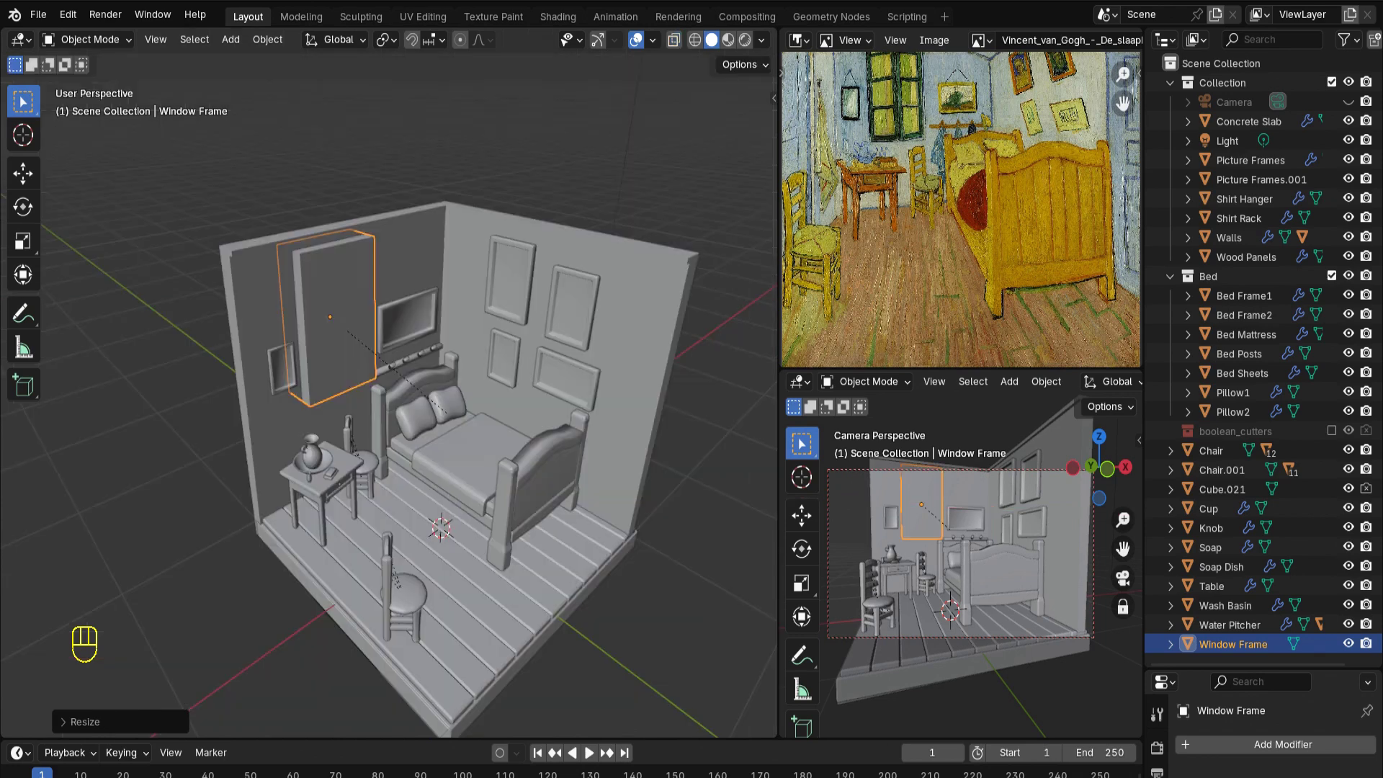
pyautogui.hotkey('ctrl', 'a')
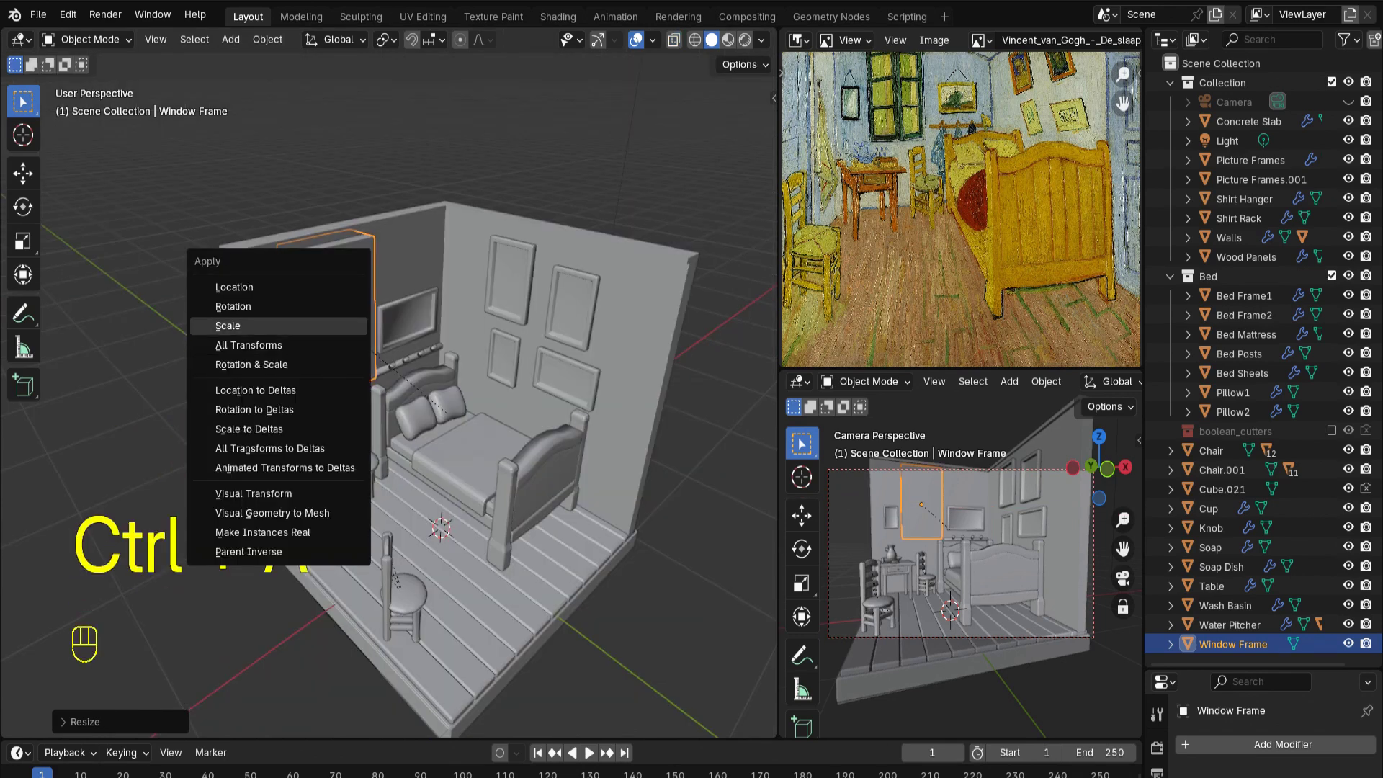
pyautogui.click(277, 325)
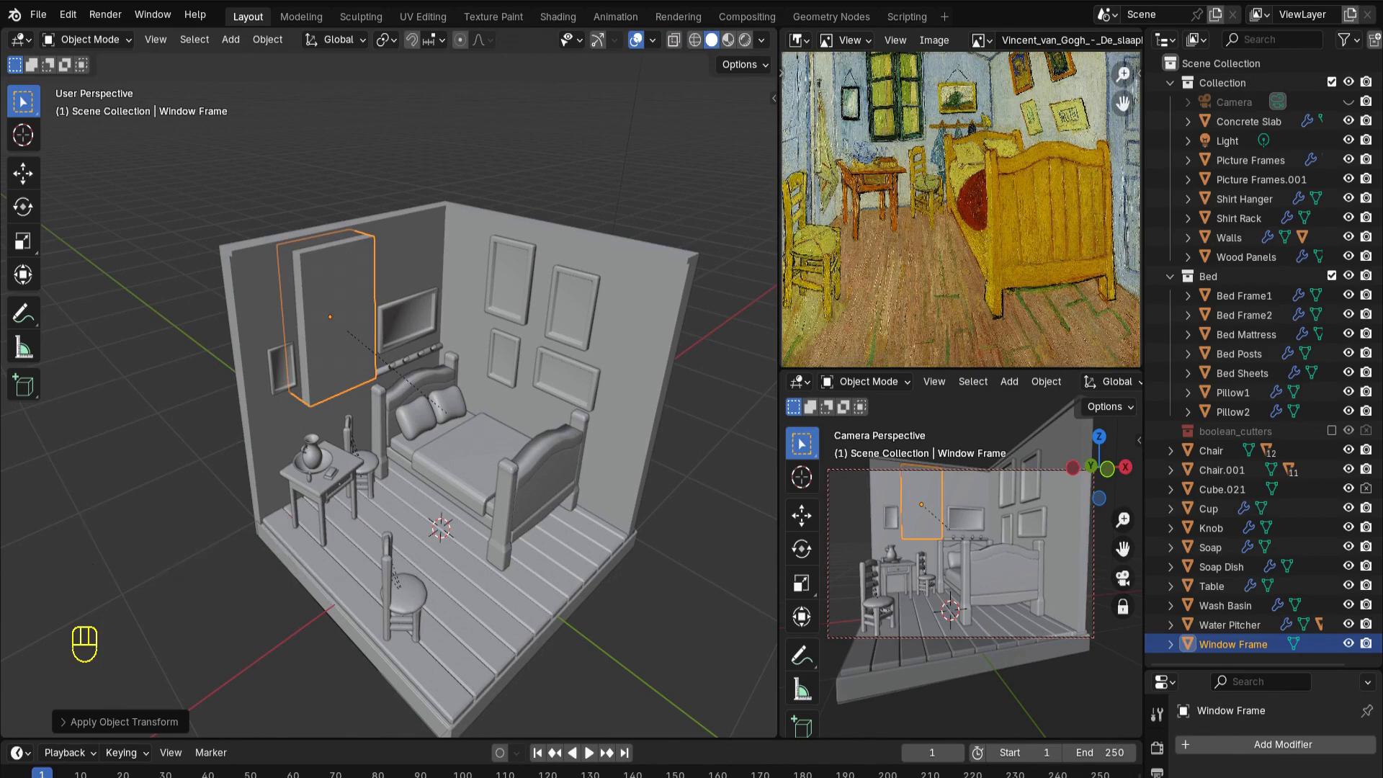
# Inset the front and back faces of the Window Frame block together and bridge them to open the frame through its depth
pyautogui.press('Tab')
pyautogui.press('3')
pyautogui.click(336, 317)
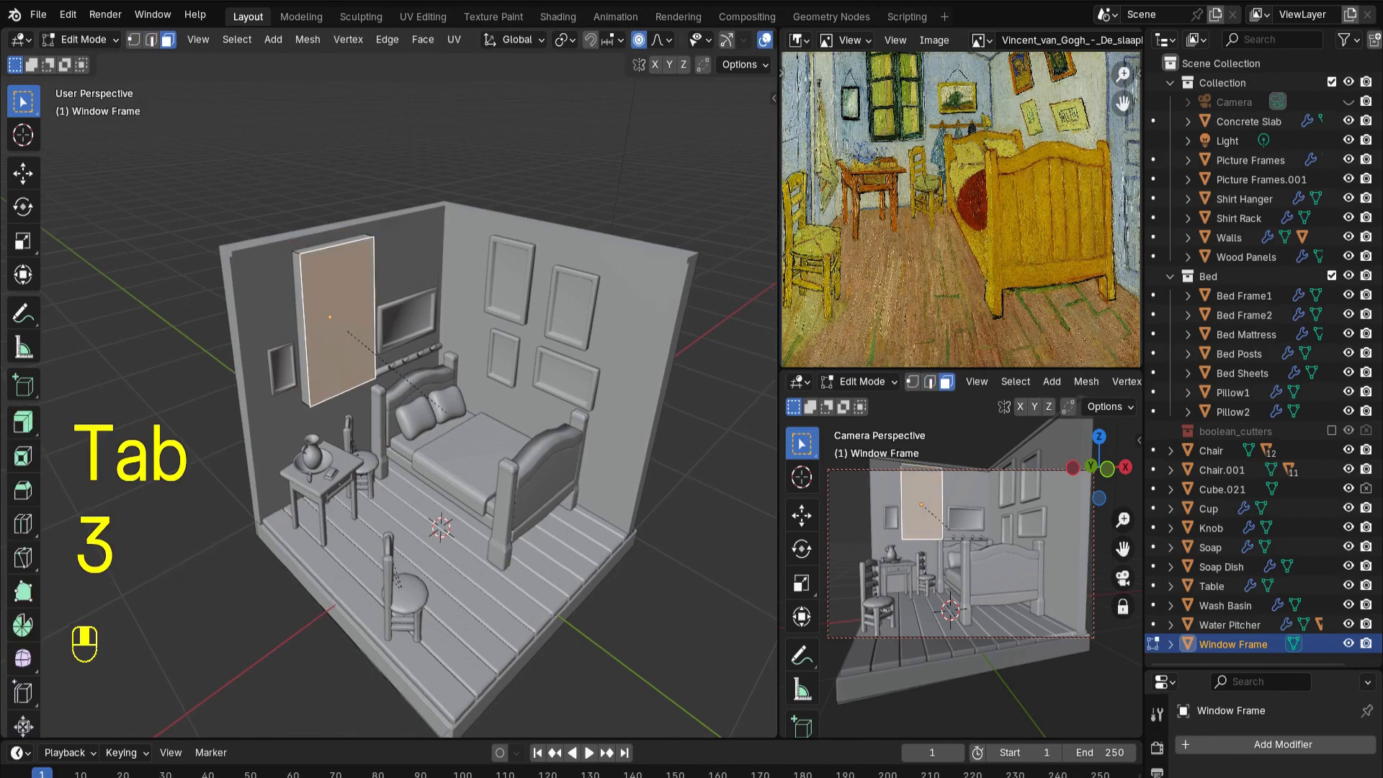
pyautogui.moveTo(336, 317); pyautogui.dragTo(612, 285, button='middle')
pyautogui.keyDown('shift'); pyautogui.click(360, 374); pyautogui.keyUp('shift')
pyautogui.moveTo(403, 367); pyautogui.dragTo(209, 382, button='middle')
pyautogui.press('KP_1')
pyautogui.press('i')
pyautogui.click(403, 283)
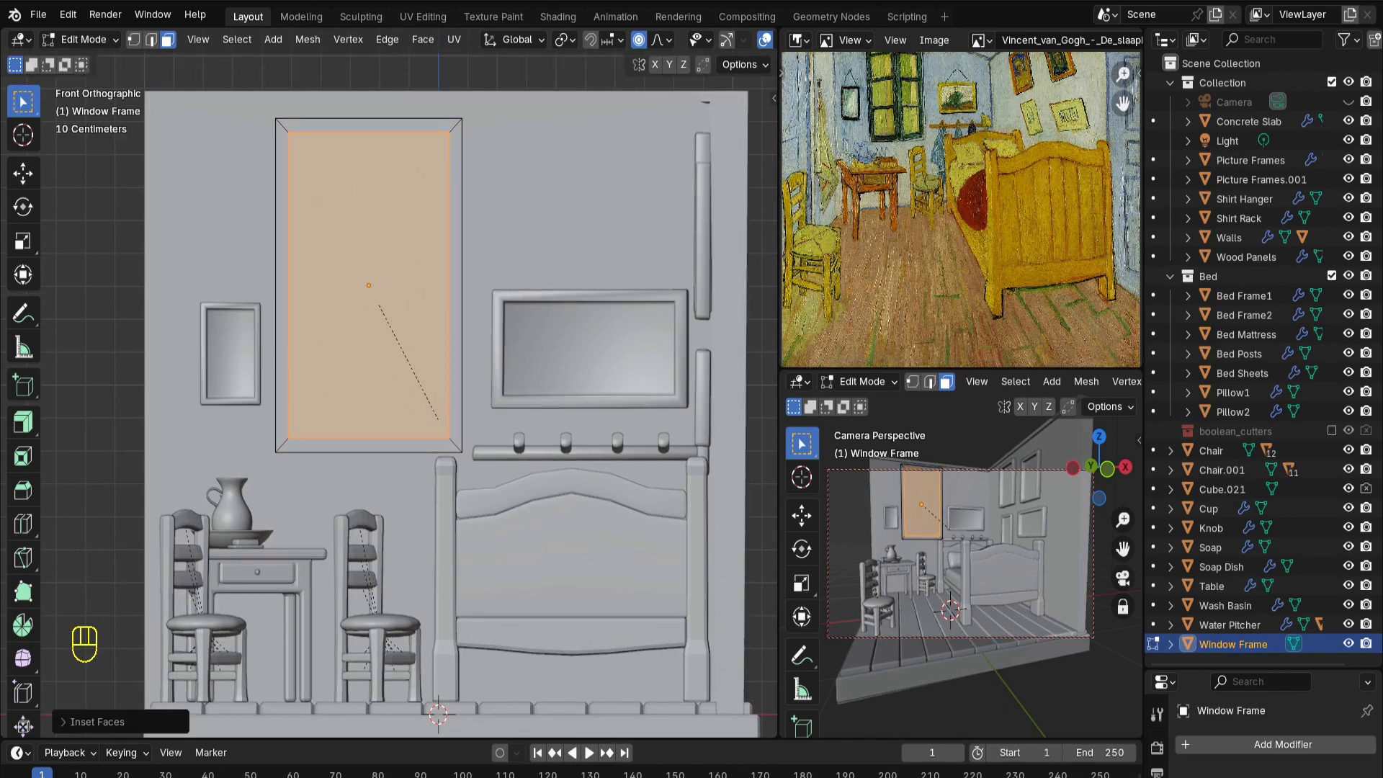
pyautogui.rightClick(309, 241)
pyautogui.click(288, 414)
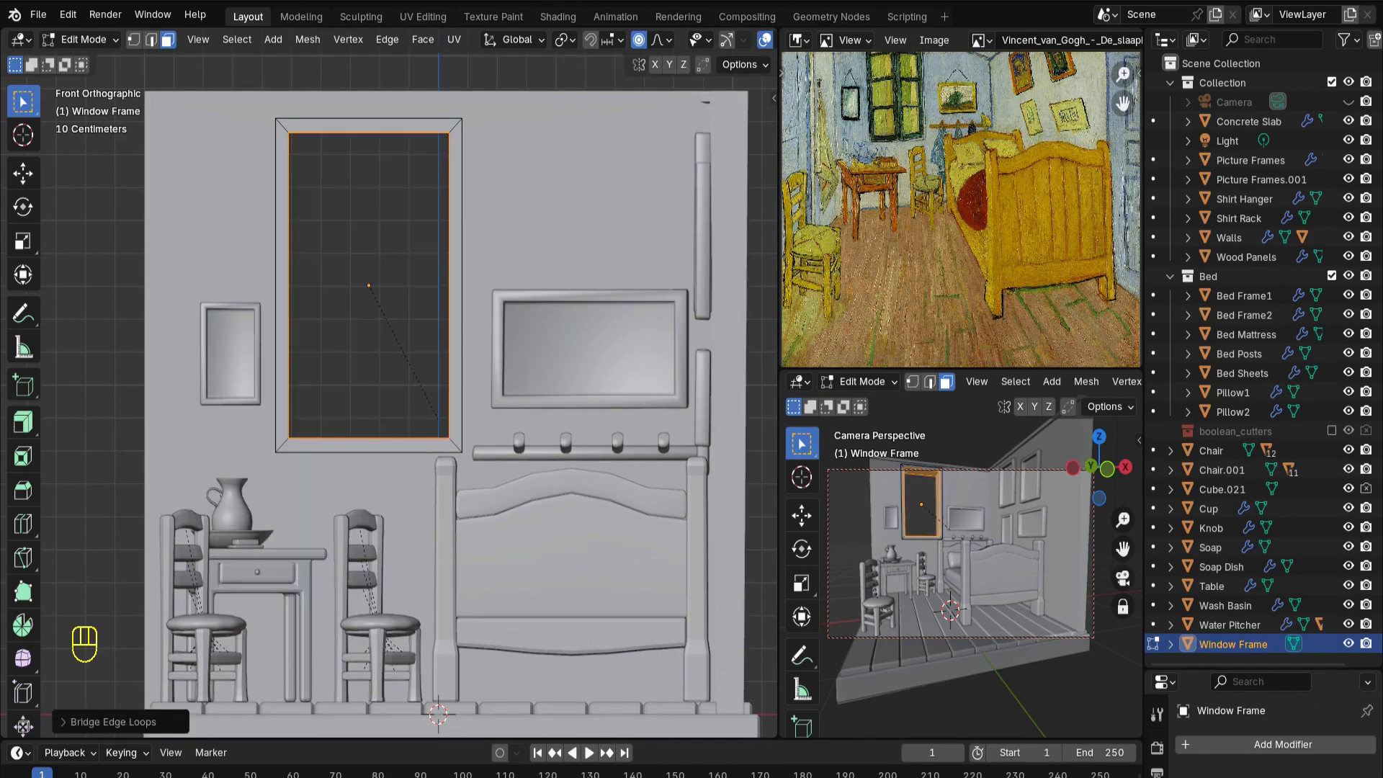
# Add a Bevel modifier to the window frame and reduce its amount below 0.09 m for finely rounded edges
pyautogui.moveTo(389, 324); pyautogui.dragTo(515, 356, button='middle')
pyautogui.moveTo(547, 425); pyautogui.dragTo(576, 439, button='middle')
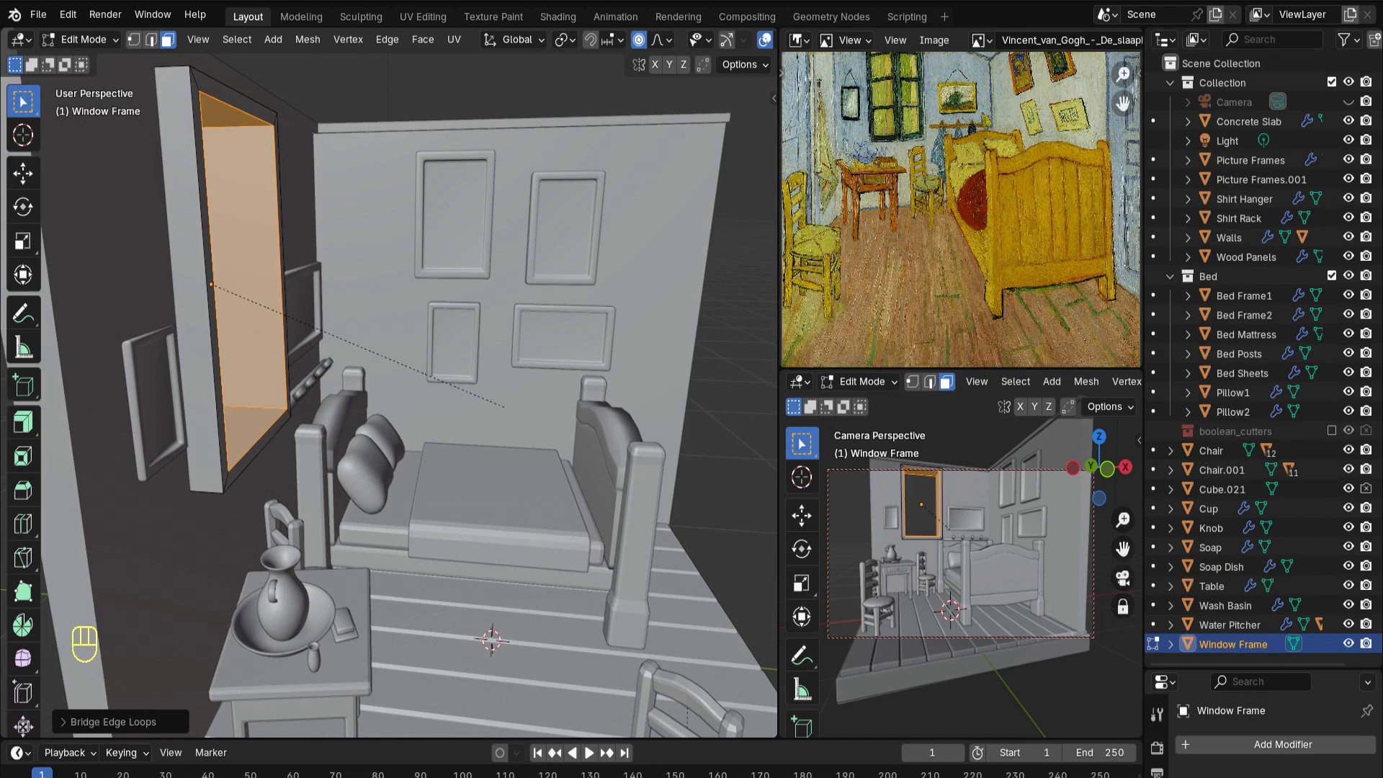
pyautogui.moveTo(1260, 668); pyautogui.dragTo(1260, 278)
pyautogui.click(1224, 353)
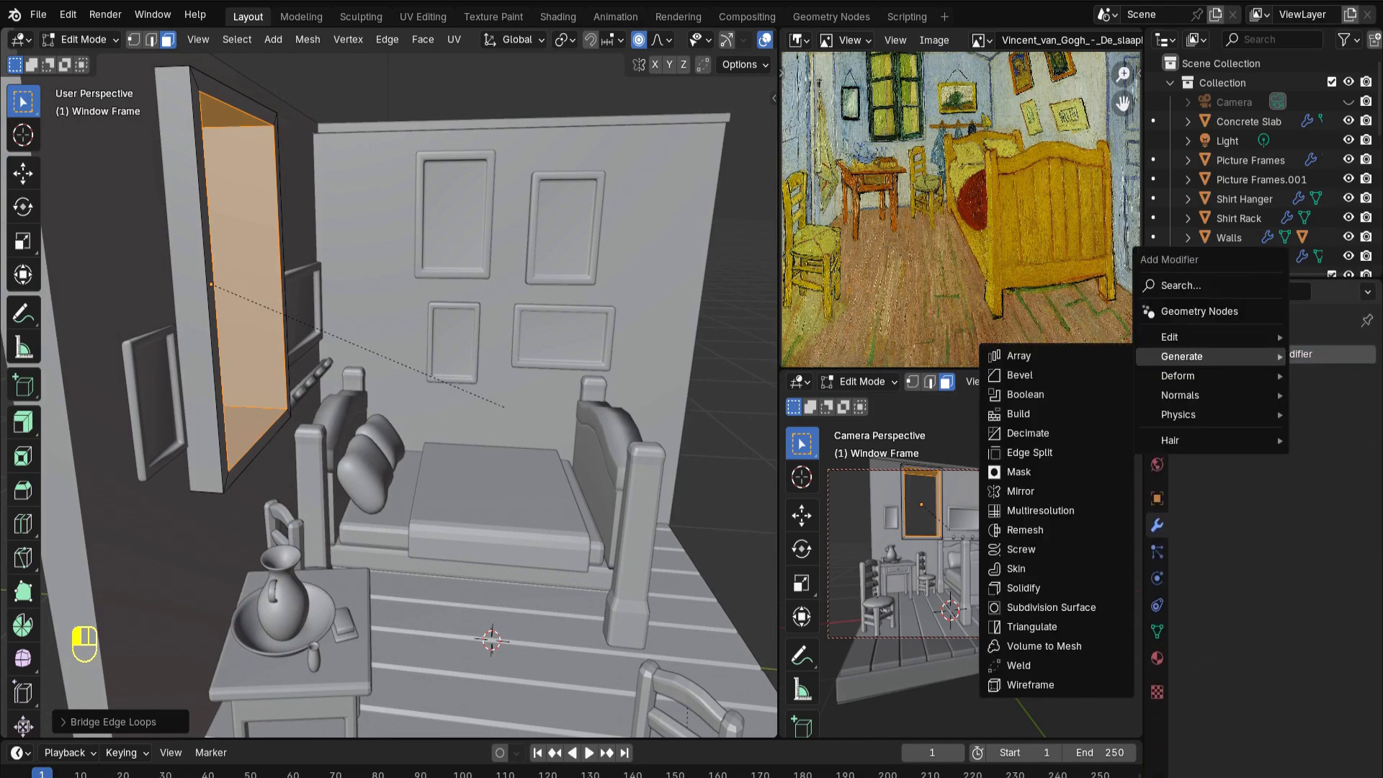
pyautogui.click(1019, 374)
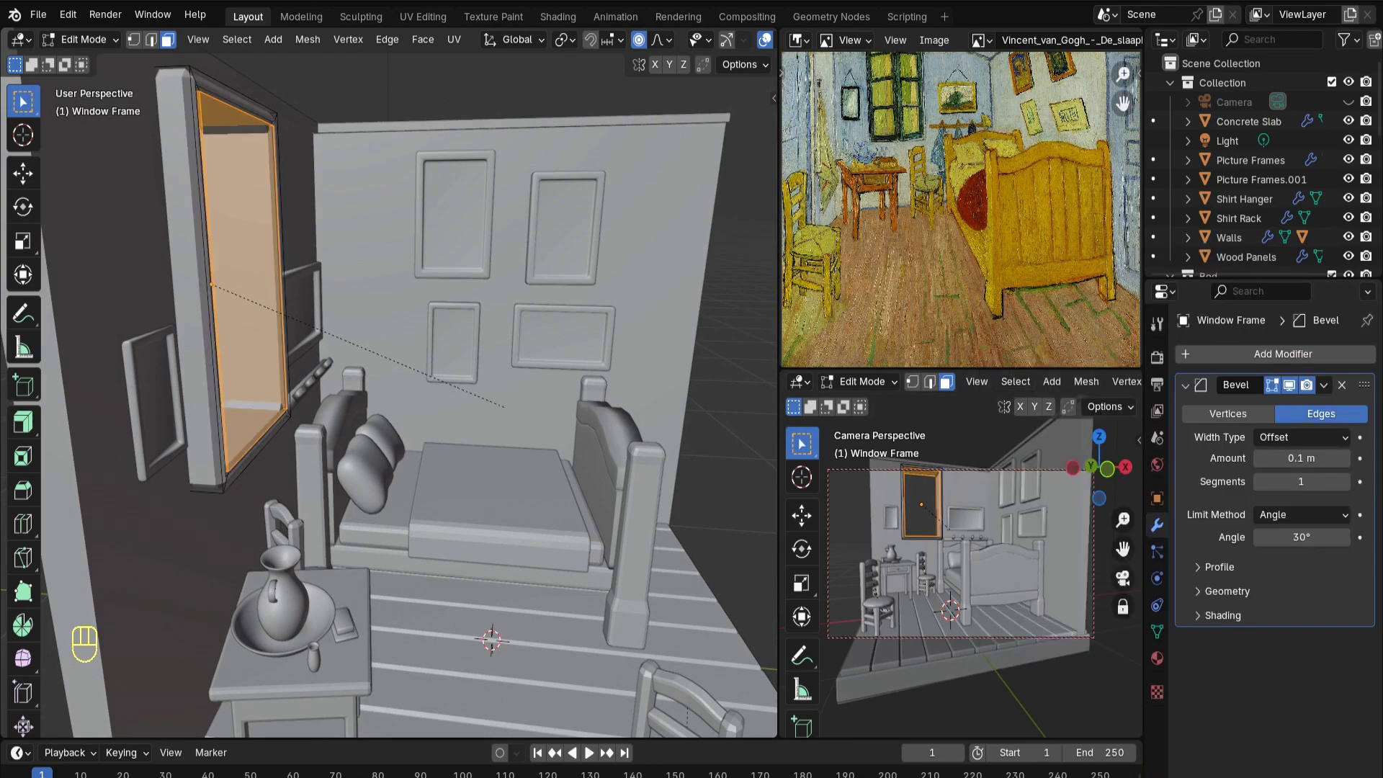
pyautogui.moveTo(460, 360); pyautogui.dragTo(309, 367, button='middle')
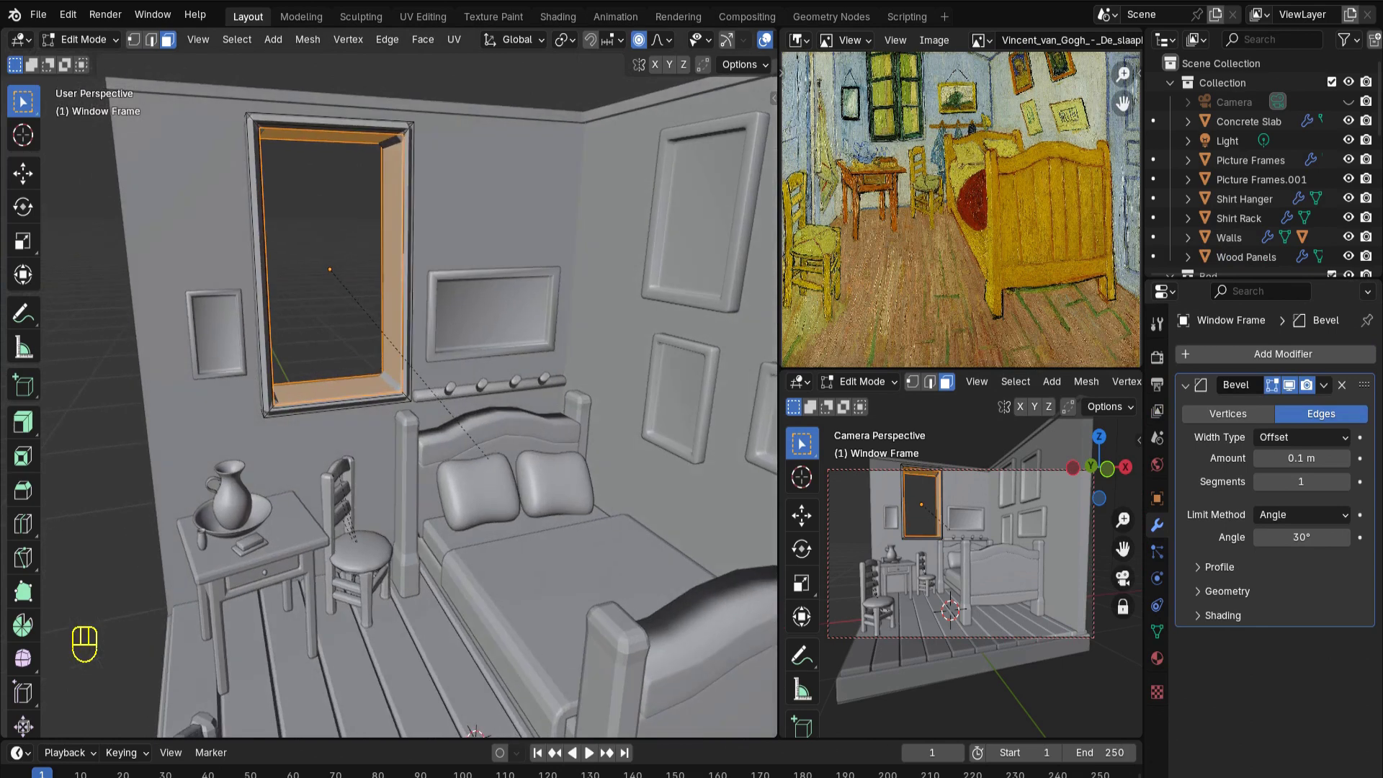
pyautogui.scroll(3, 252, 172)
pyautogui.click(1258, 458)
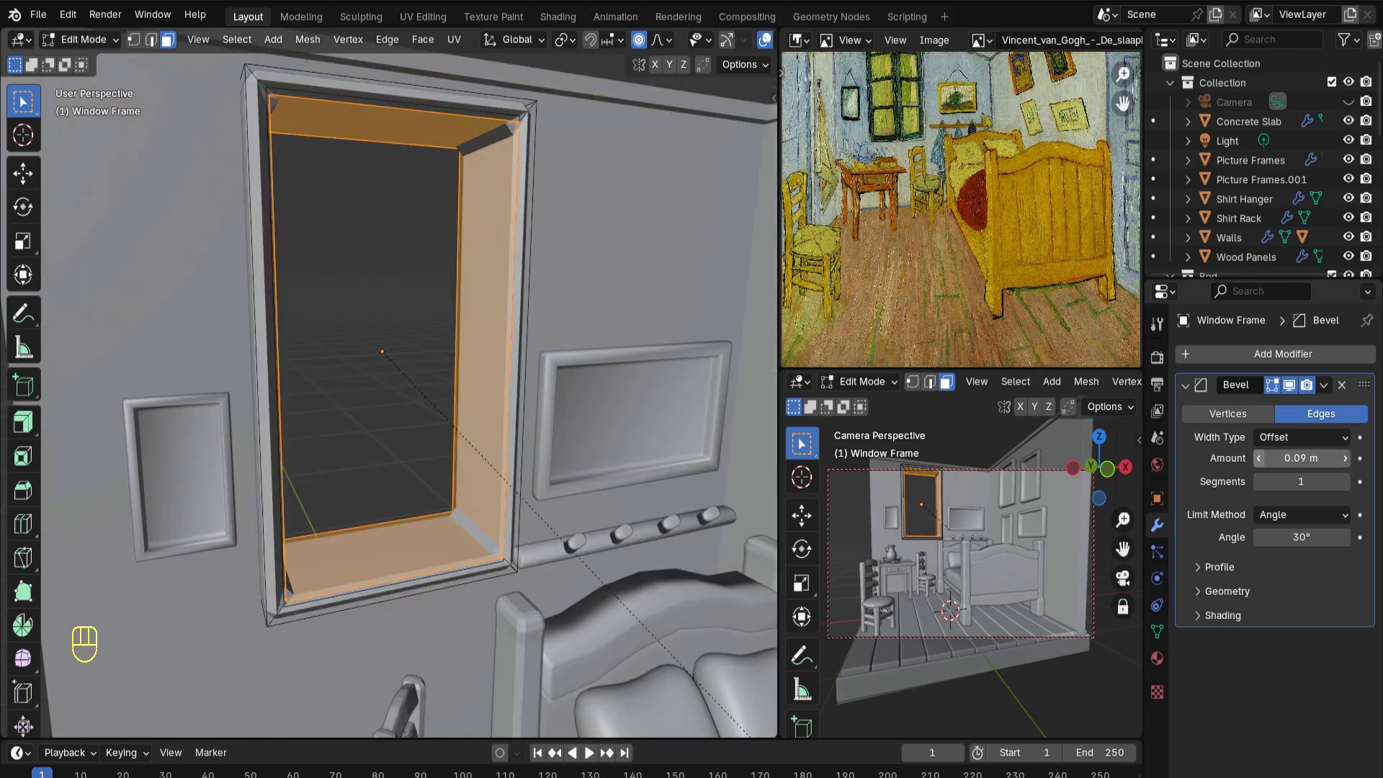
pyautogui.moveTo(1292, 458); pyautogui.dragTo(1278, 458)
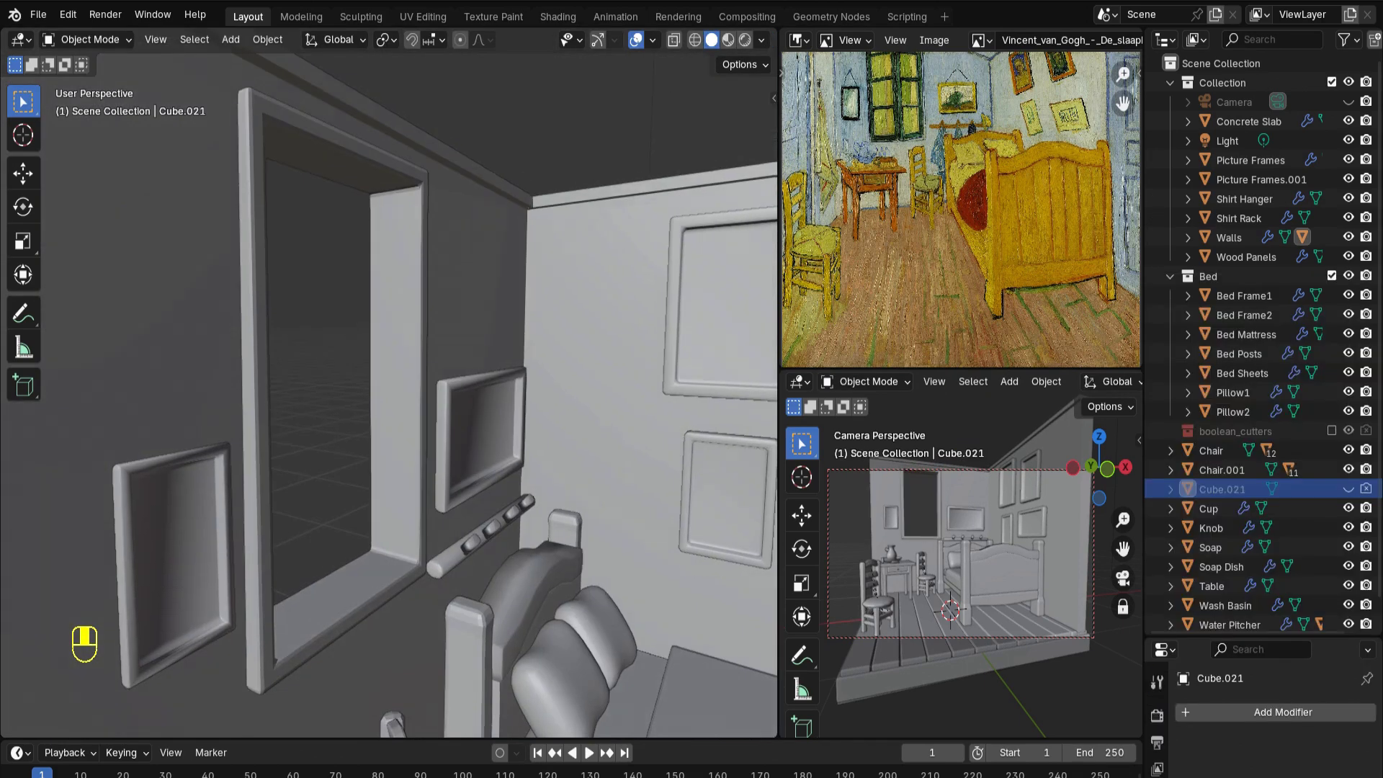
# Duplicate the window frame's front inner edge loop in place and separate it into its own object
pyautogui.moveTo(389, 396); pyautogui.dragTo(536, 383, button='middle')
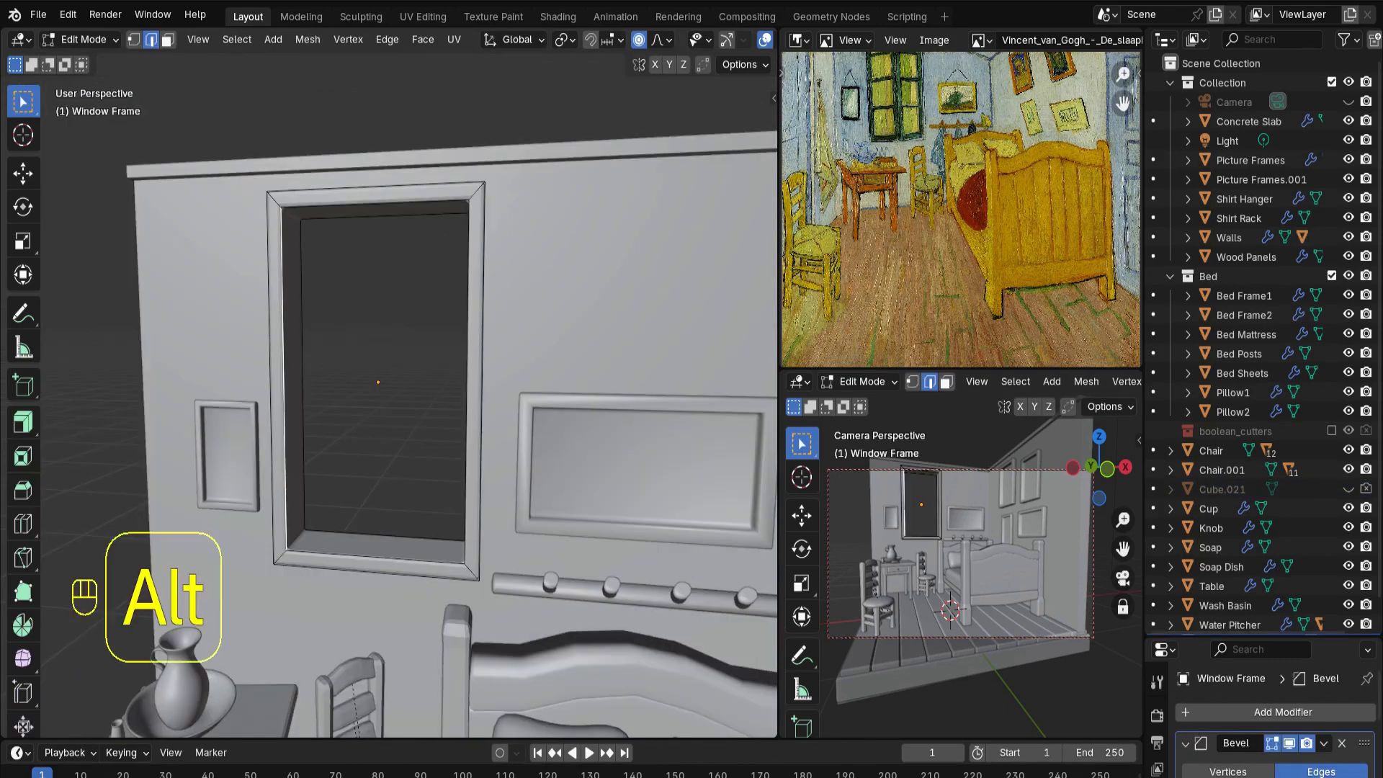
pyautogui.keyDown('alt'); pyautogui.click(455, 302); pyautogui.keyUp('alt')
pyautogui.moveTo(461, 360); pyautogui.dragTo(497, 360, button='middle')
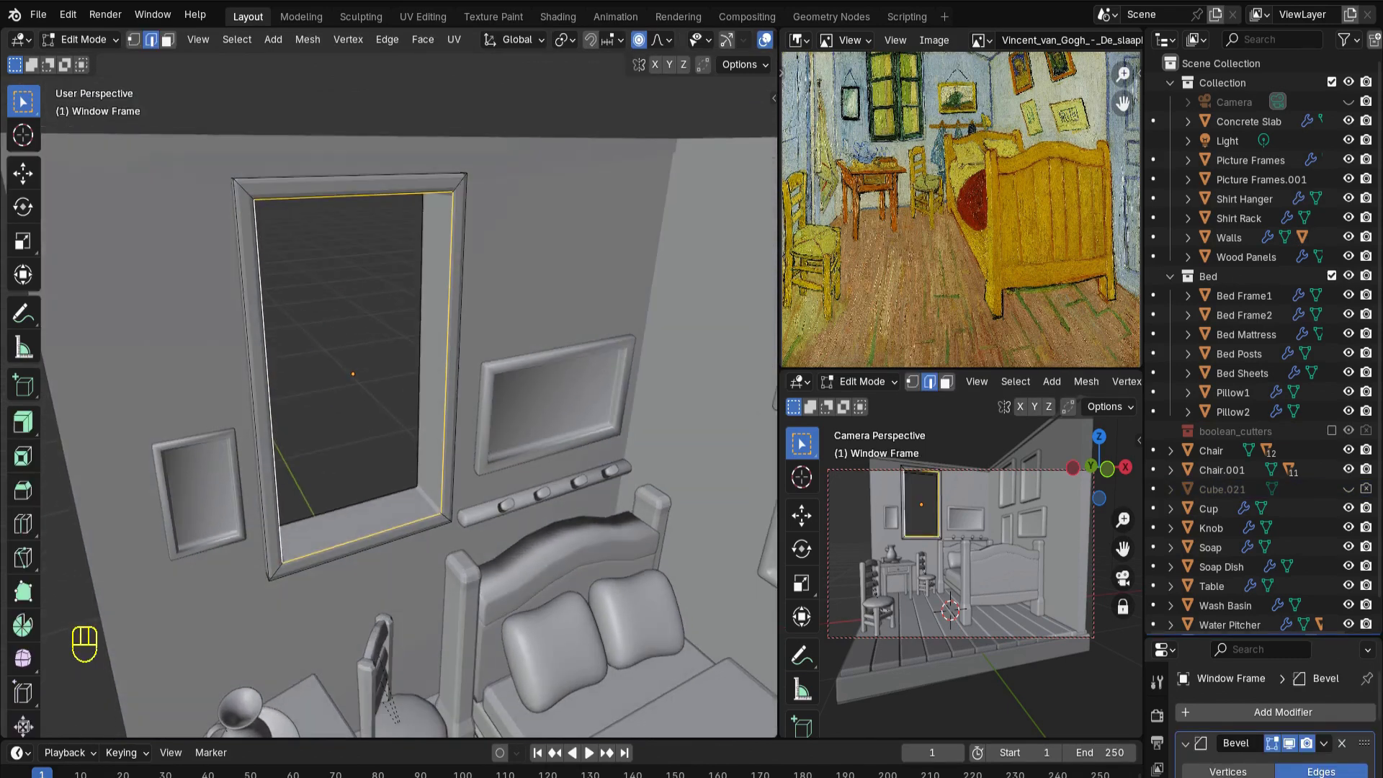
pyautogui.keyDown('alt'); pyautogui.click(367, 537); pyautogui.keyUp('alt')
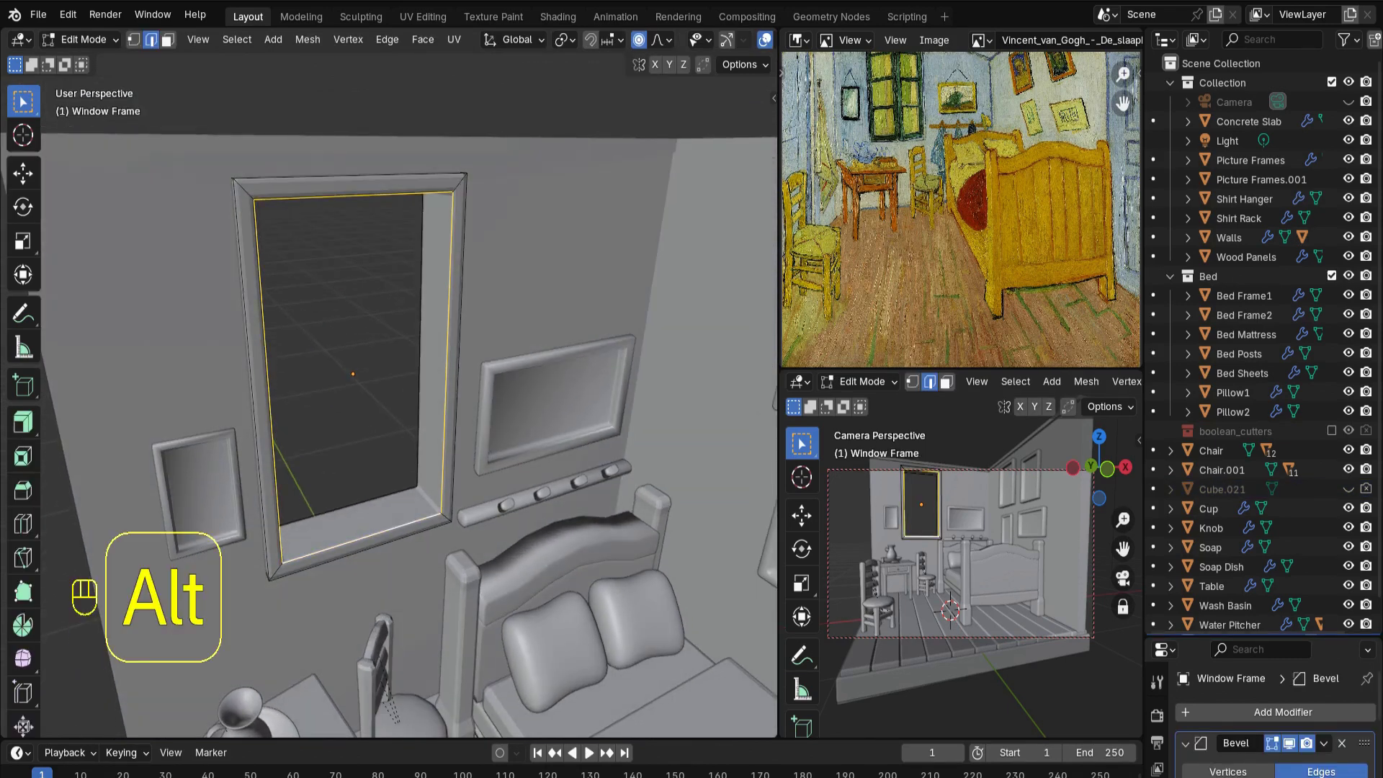
pyautogui.moveTo(367, 537); pyautogui.dragTo(393, 493, button='middle')
pyautogui.hotkey('shift', 'd')
pyautogui.press('Escape')
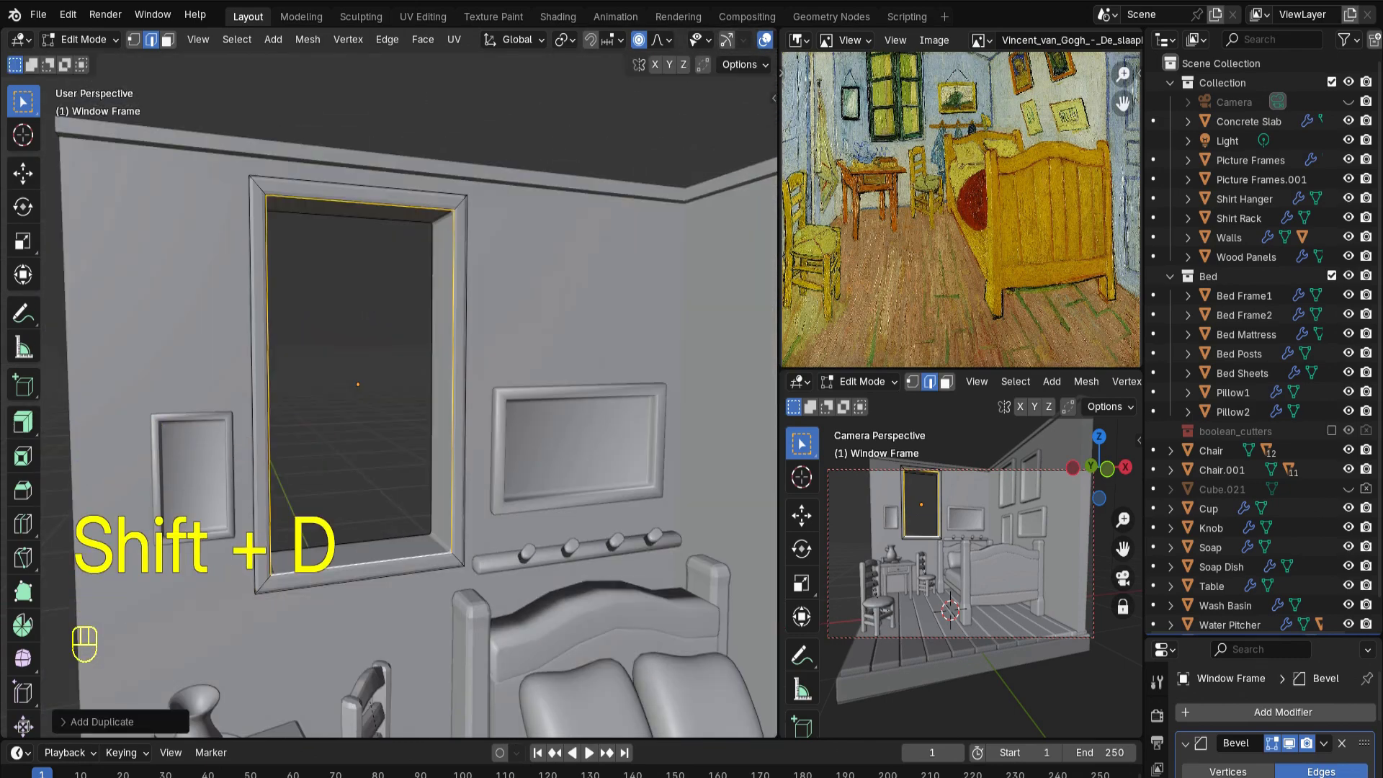
pyautogui.press('p')
pyautogui.click(369, 531)
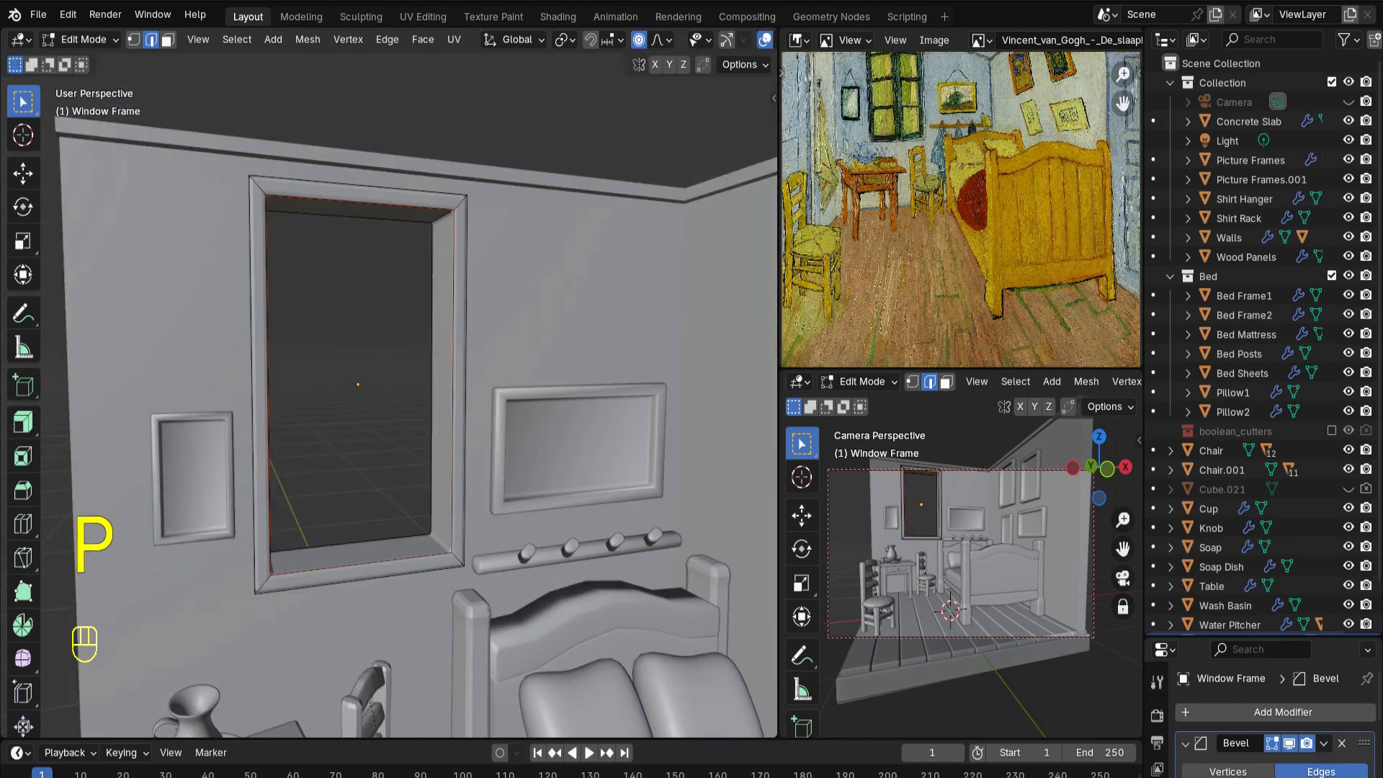
pyautogui.press('Tab')
pyautogui.press('g')
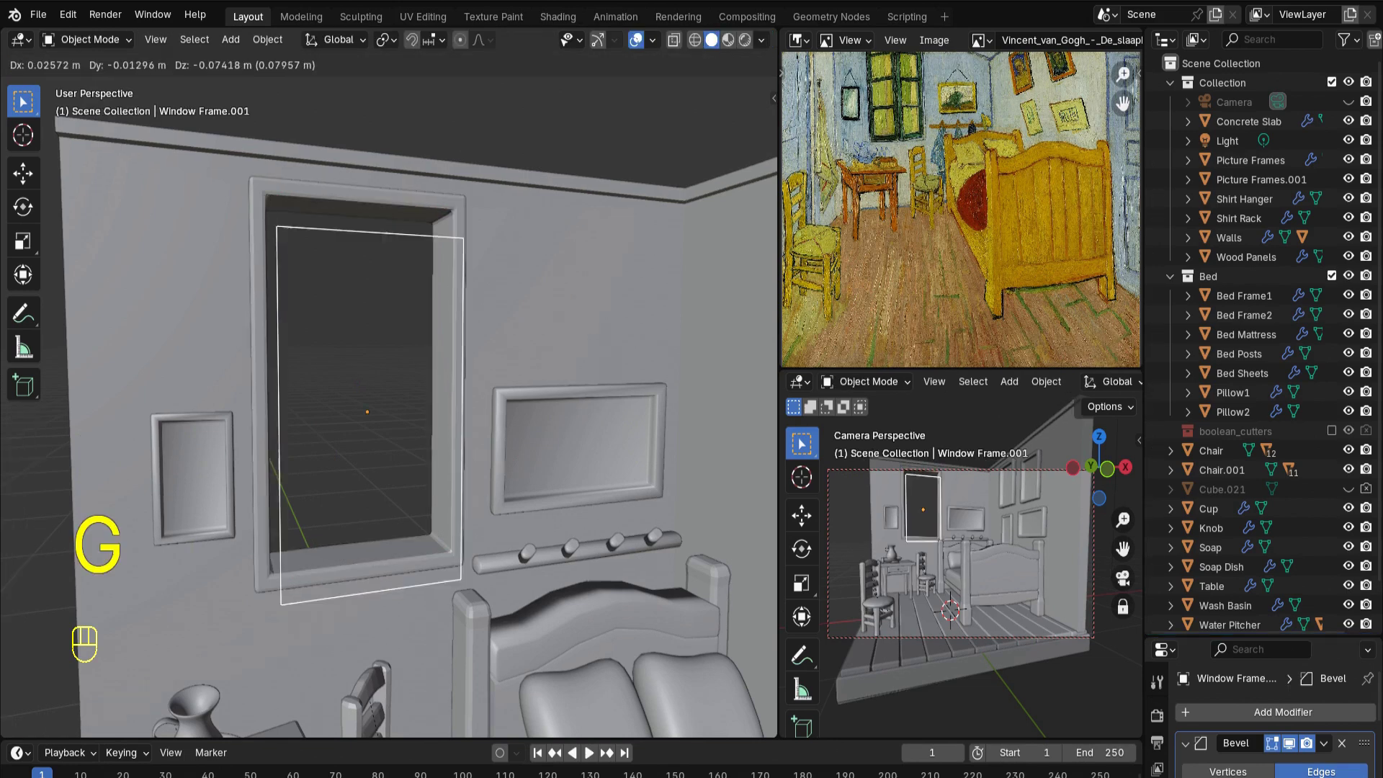
pyautogui.press('Escape')
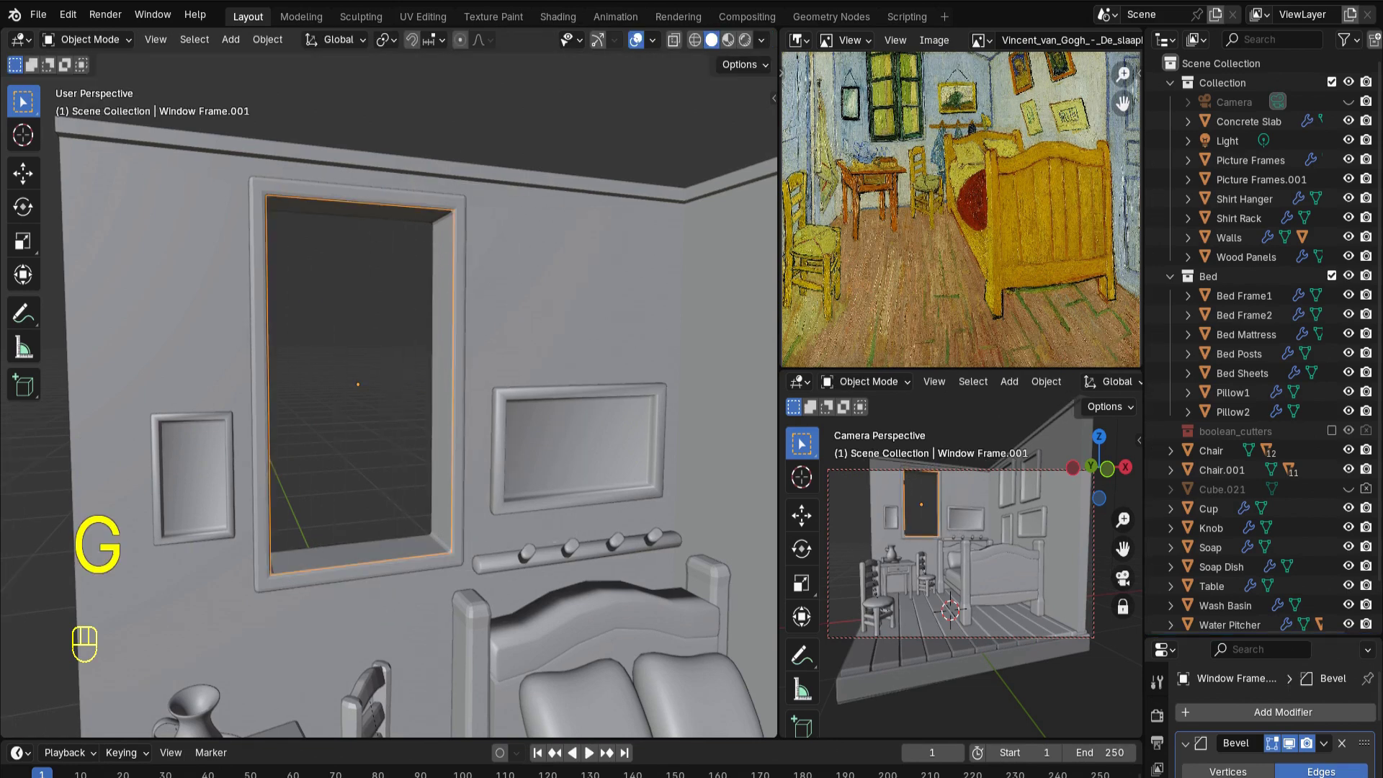
# Fill the separated edge loop with a face, move it about 0.12 m back along Y into the opening, and switch off proportional editing
pyautogui.press('Tab')
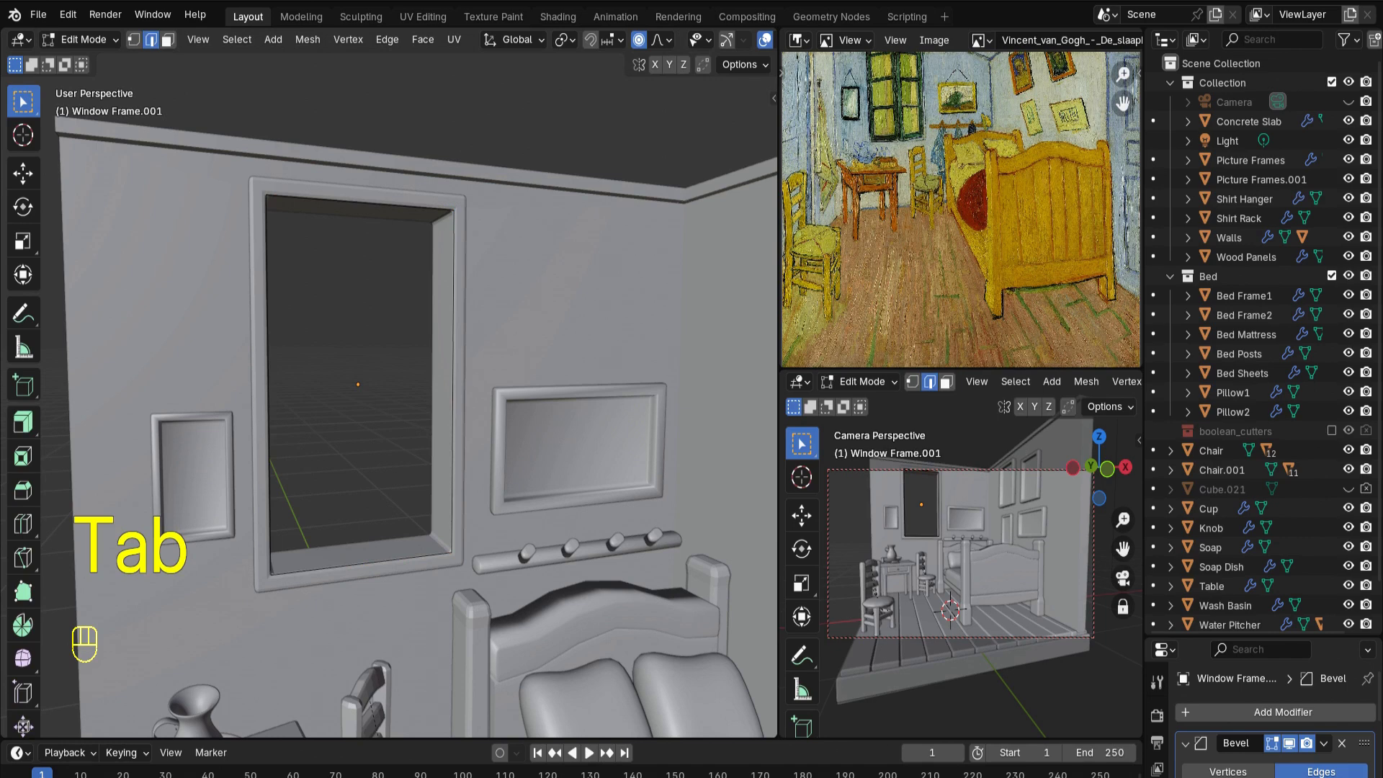
pyautogui.press('a')
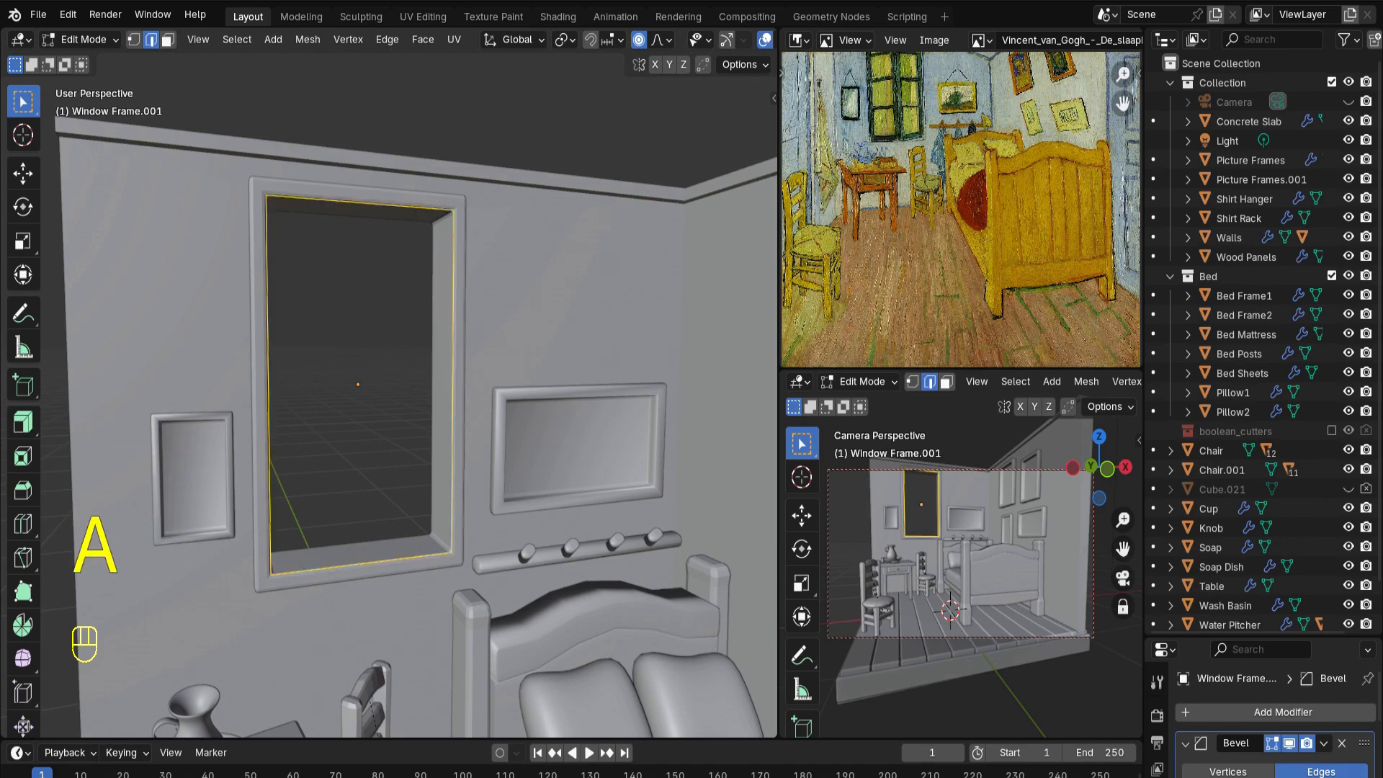
pyautogui.press('f')
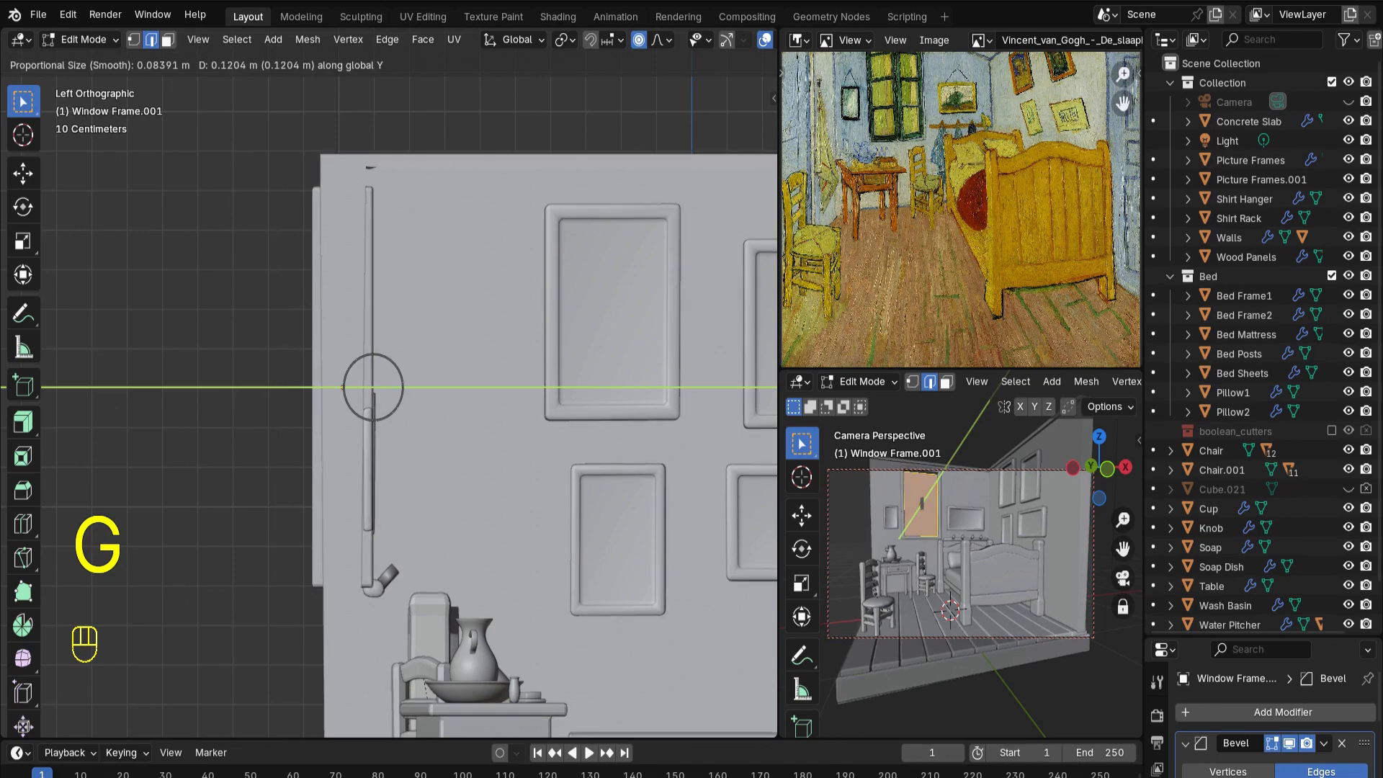
pyautogui.click(302, 388)
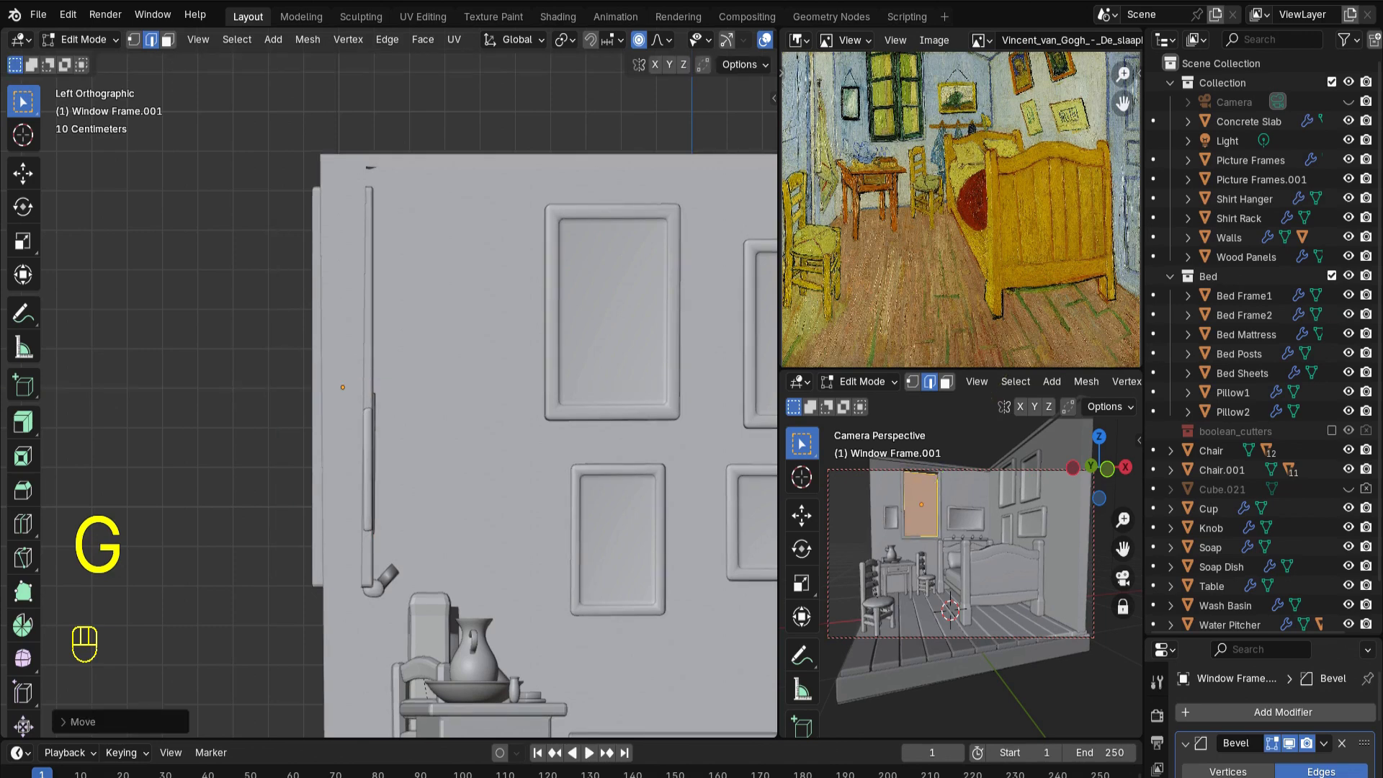
pyautogui.press('o')
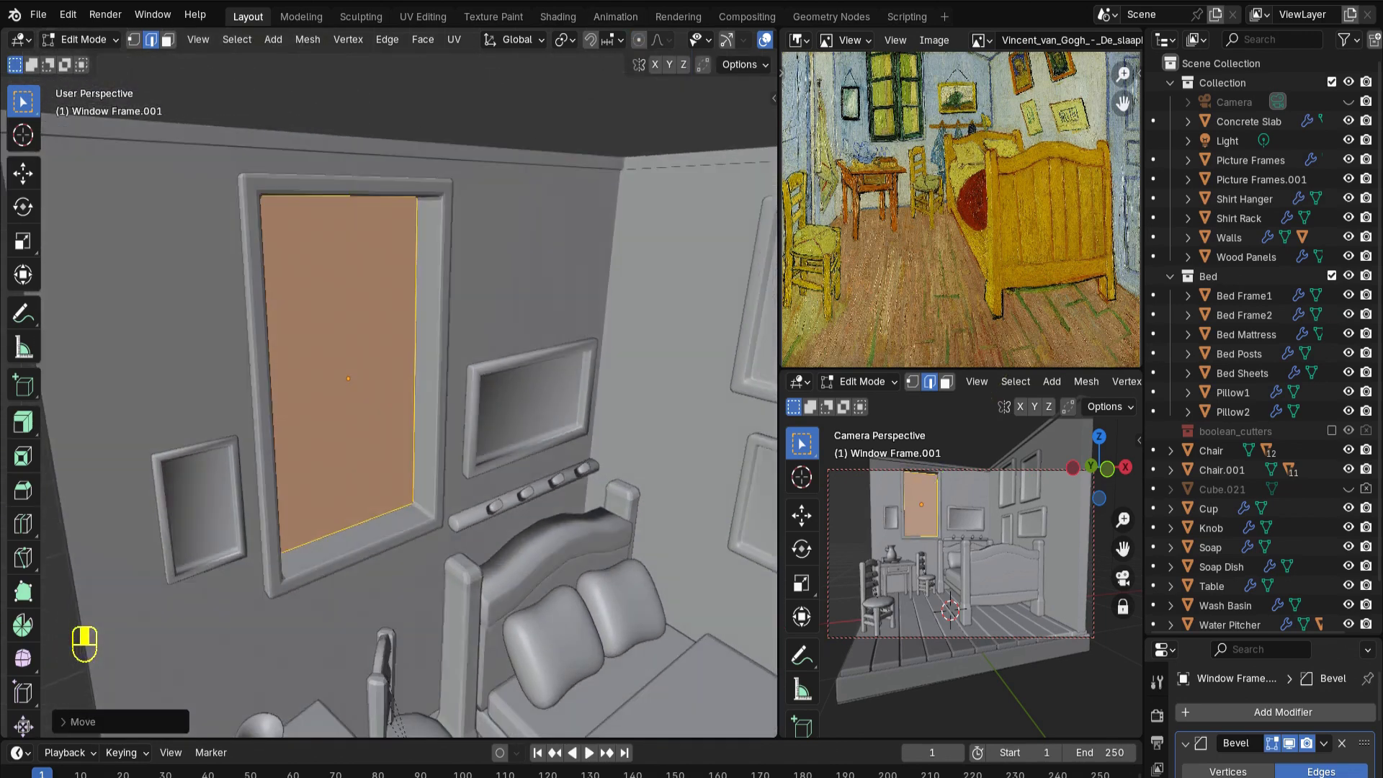
# Split the window pane with a centred vertical loop cut in front view and delete its right half
pyautogui.press('KP_1')
pyautogui.hotkey('ctrl', 'r')
pyautogui.click(371, 320)
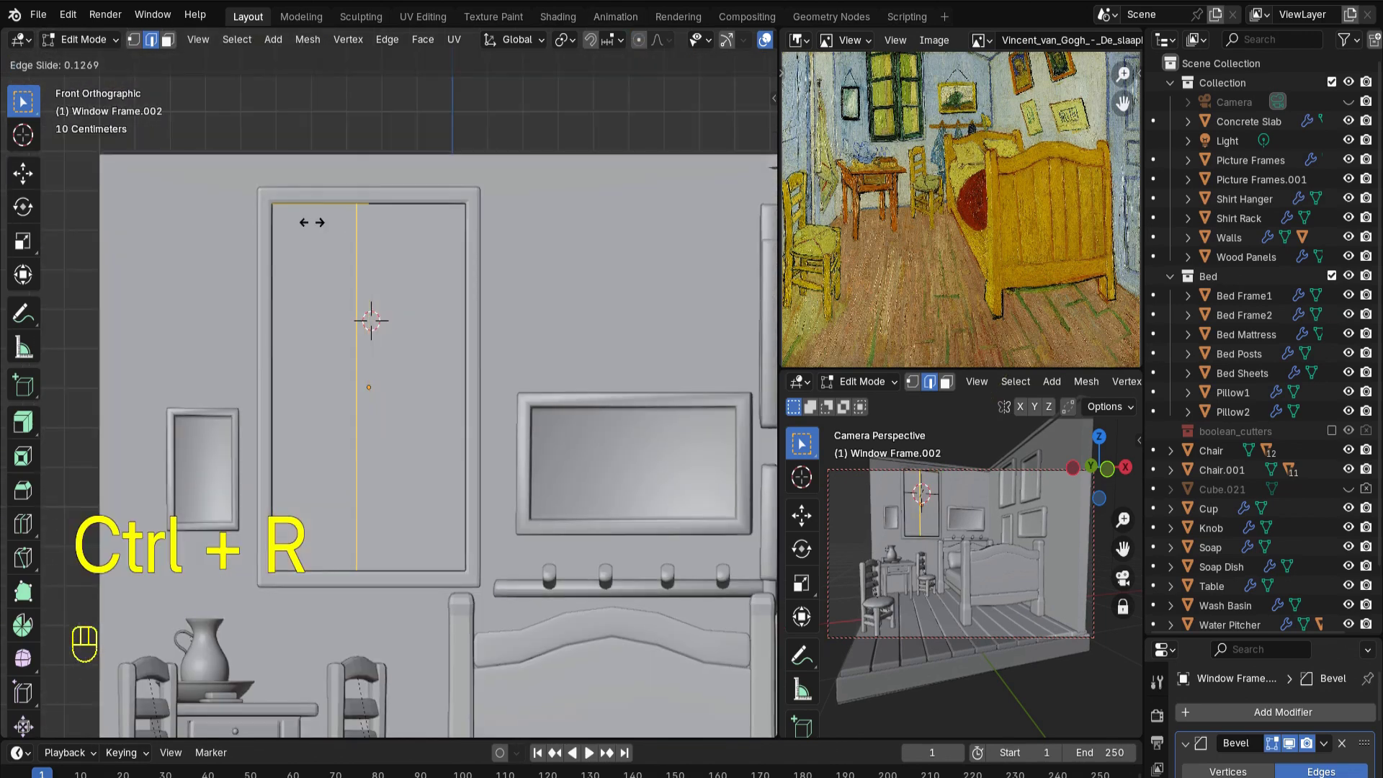
pyautogui.rightClick(305, 227)
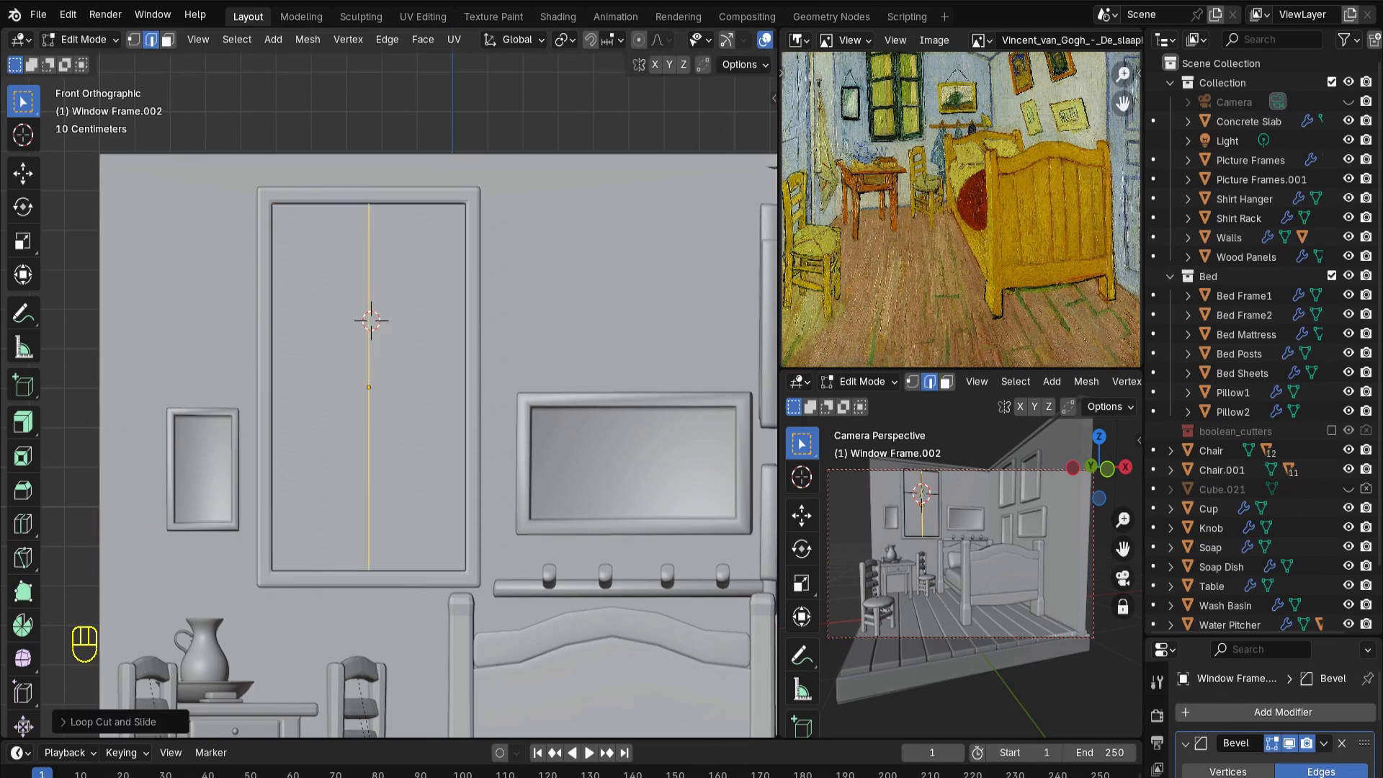
pyautogui.press('Return')
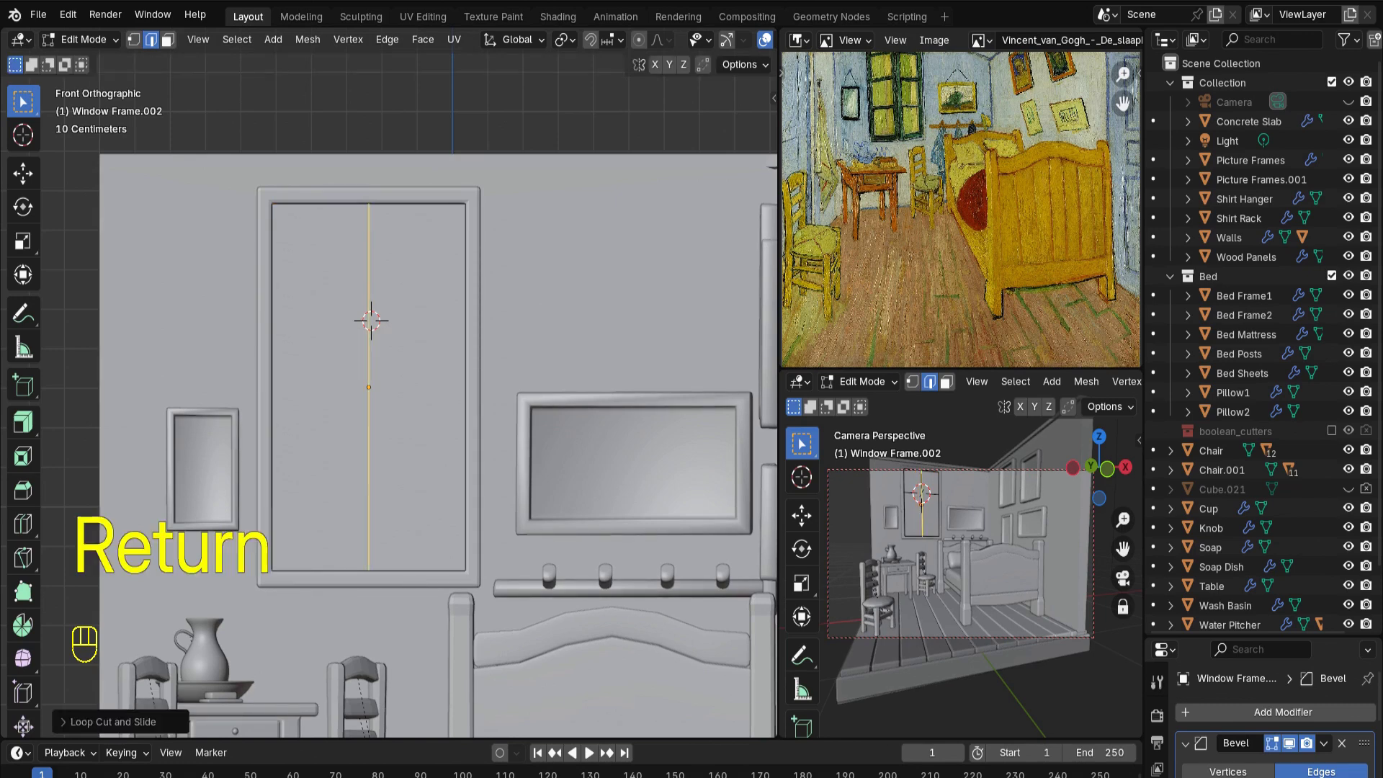
pyautogui.press('3')
pyautogui.click(417, 374)
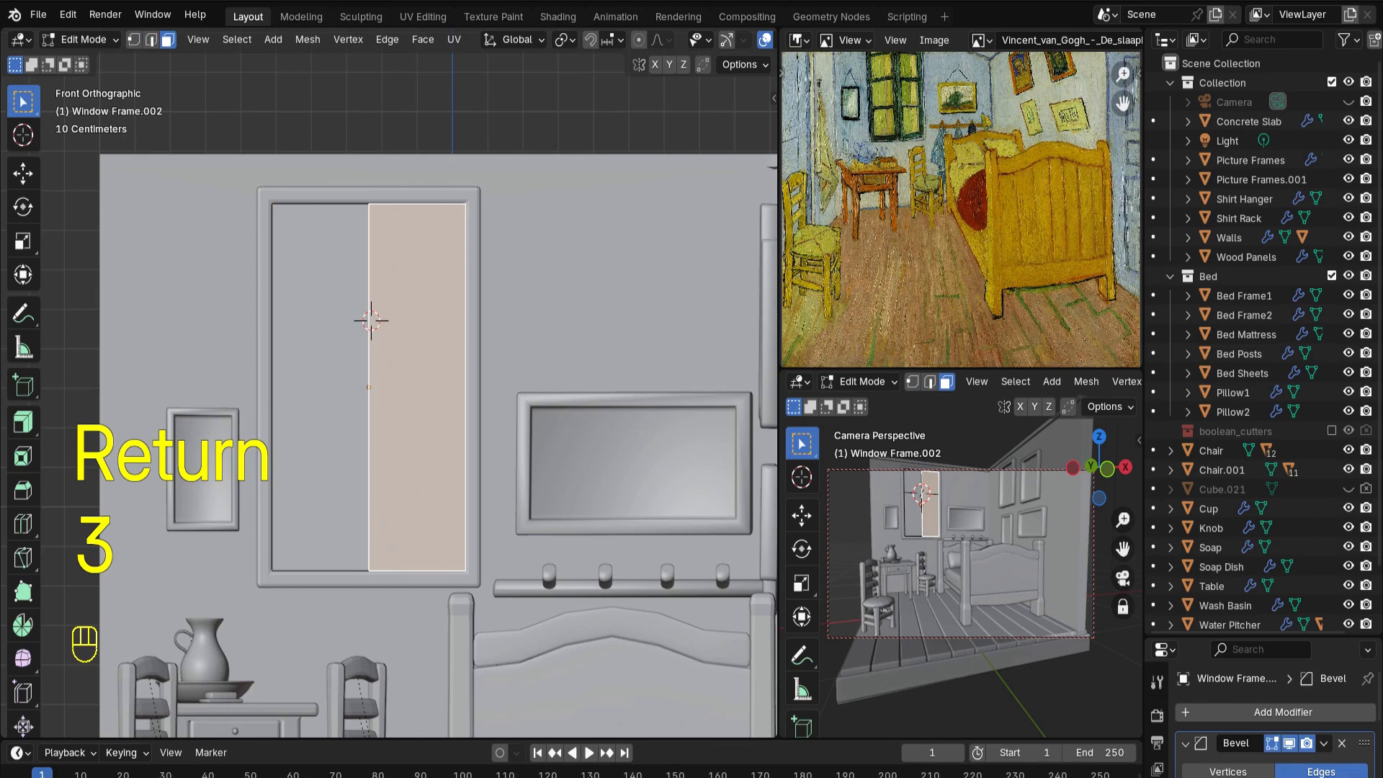
pyautogui.press('Delete')
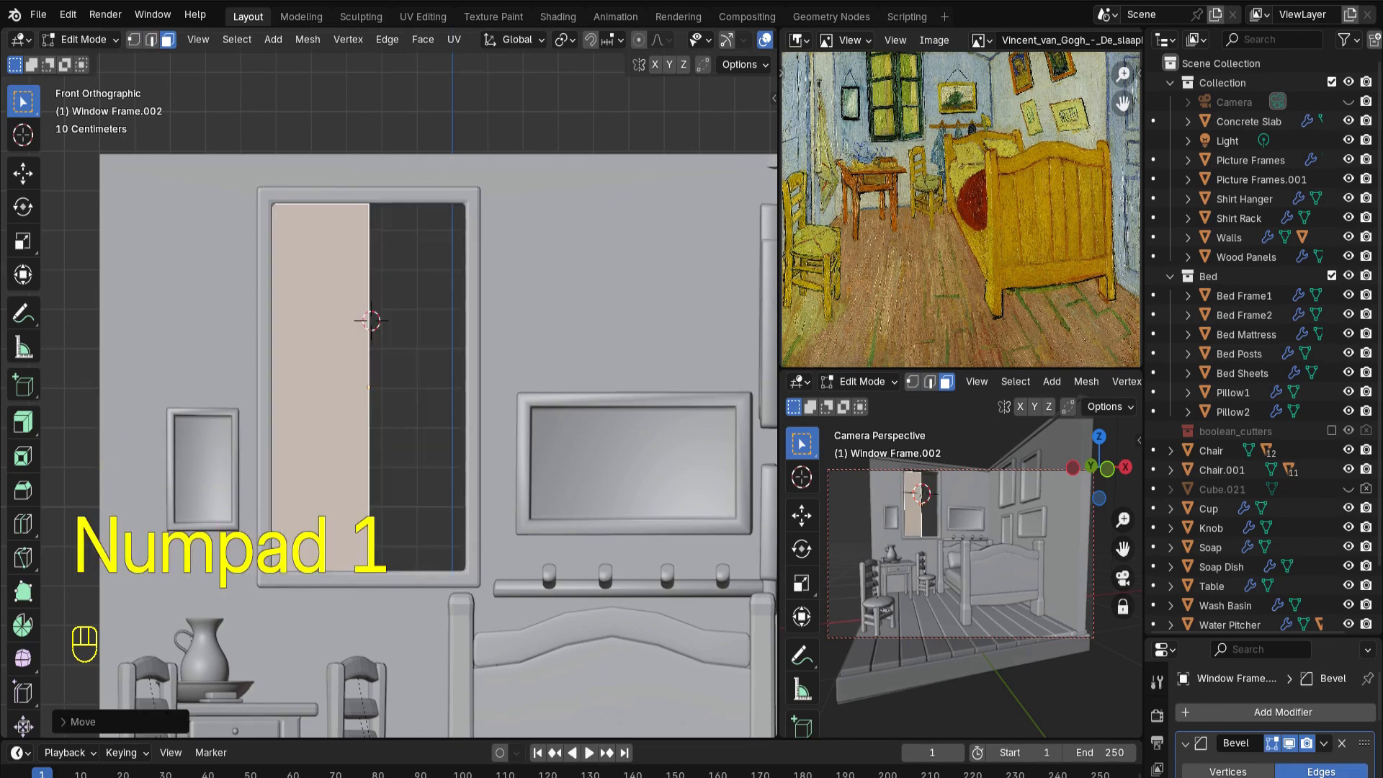
# Divide the remaining left window pane into four equal sections with three evenly spaced horizontal loop cuts
pyautogui.scroll(3, 371, 320)
pyautogui.keyDown('shift'); pyautogui.moveTo(365, 300); pyautogui.dragTo(401, 271, button='middle'); pyautogui.keyUp('shift')
pyautogui.hotkey('ctrl', 'r')
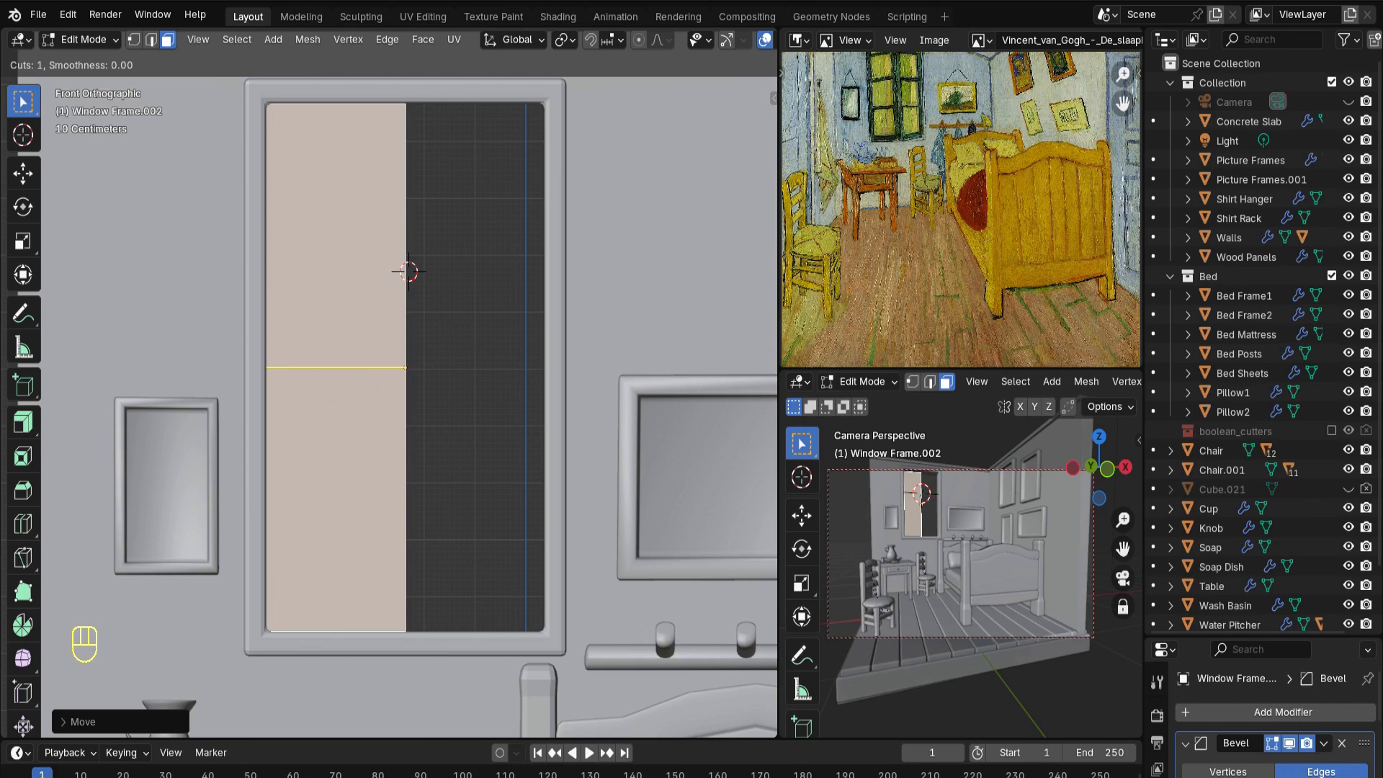
pyautogui.scroll(2, 336, 367)
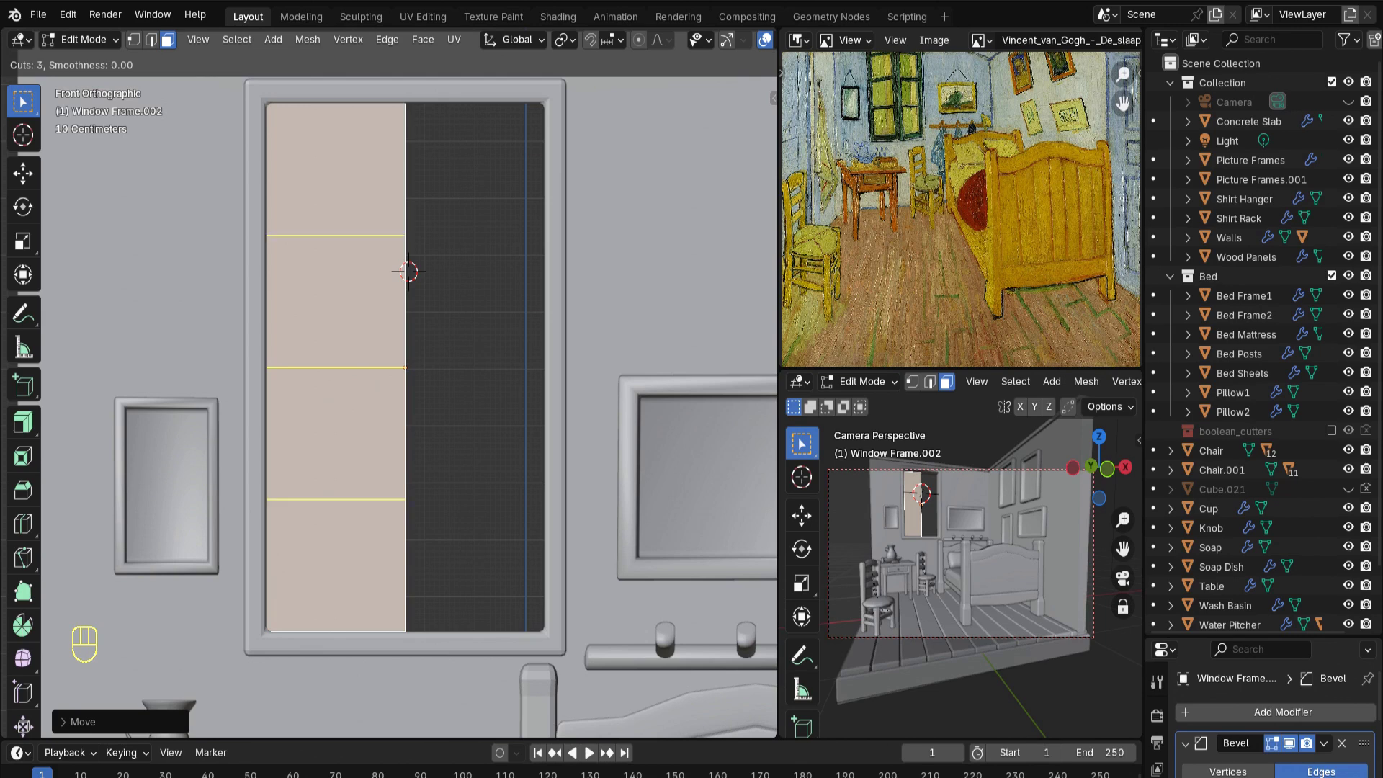
pyautogui.click(336, 367)
pyautogui.rightClick(335, 367)
# Inset each of the four window pane sections individually by 0.015 m
pyautogui.click(349, 187)
pyautogui.write('i.0.015')
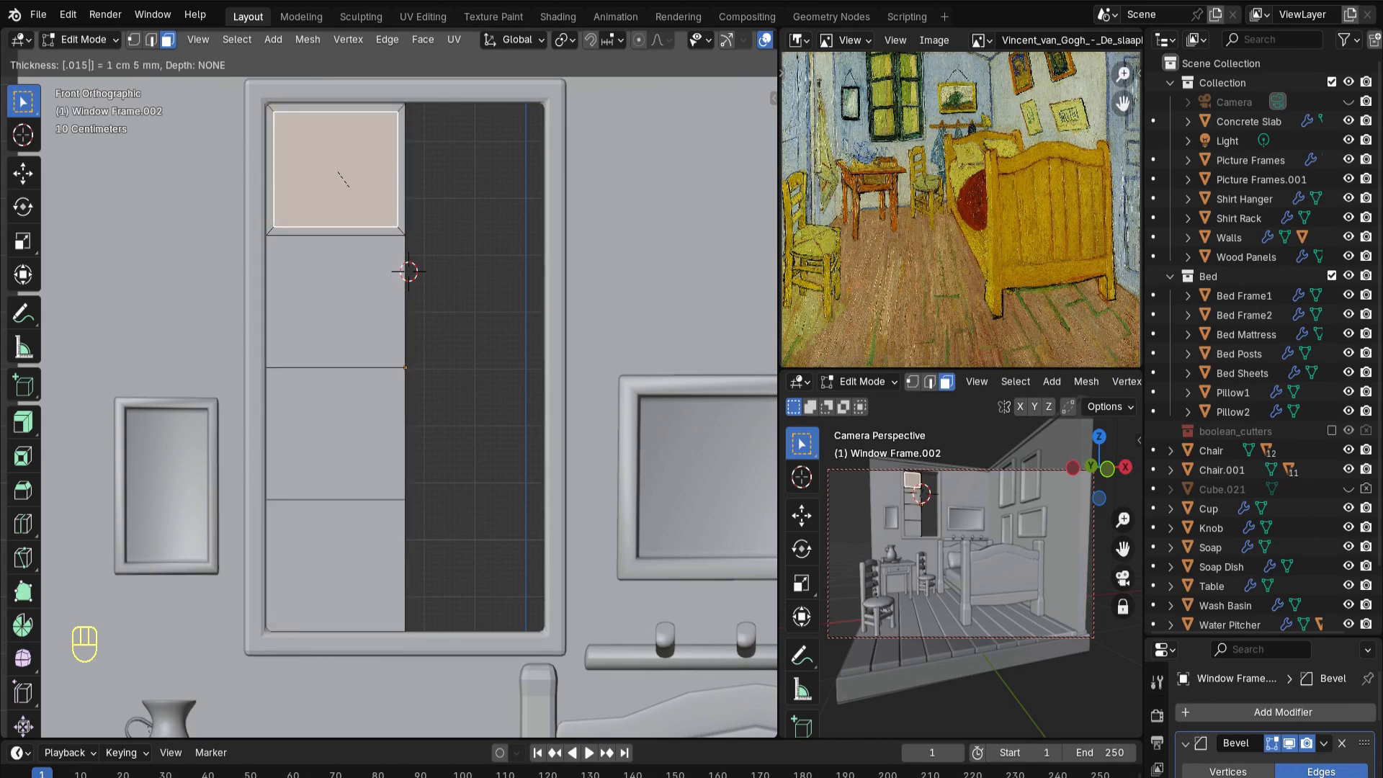
pyautogui.press('Return')
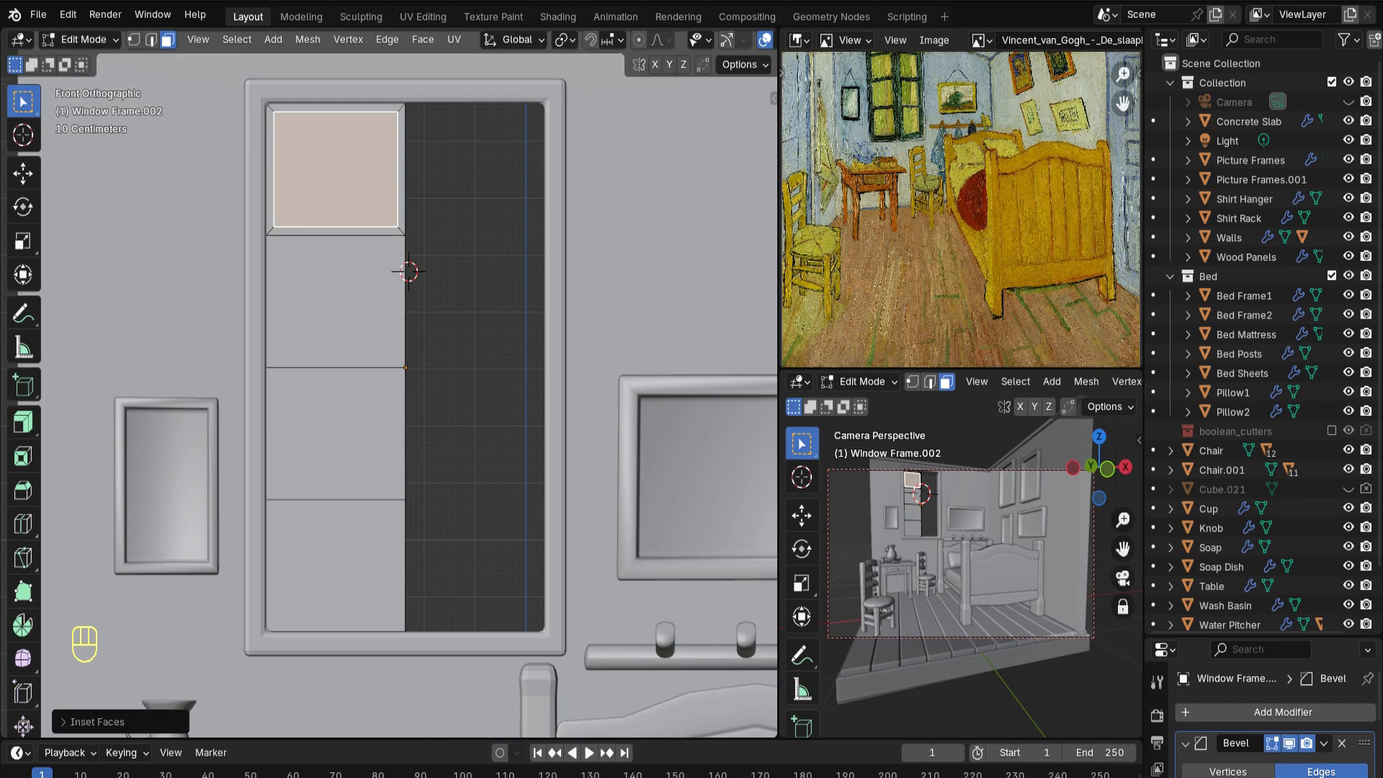
pyautogui.click(336, 301)
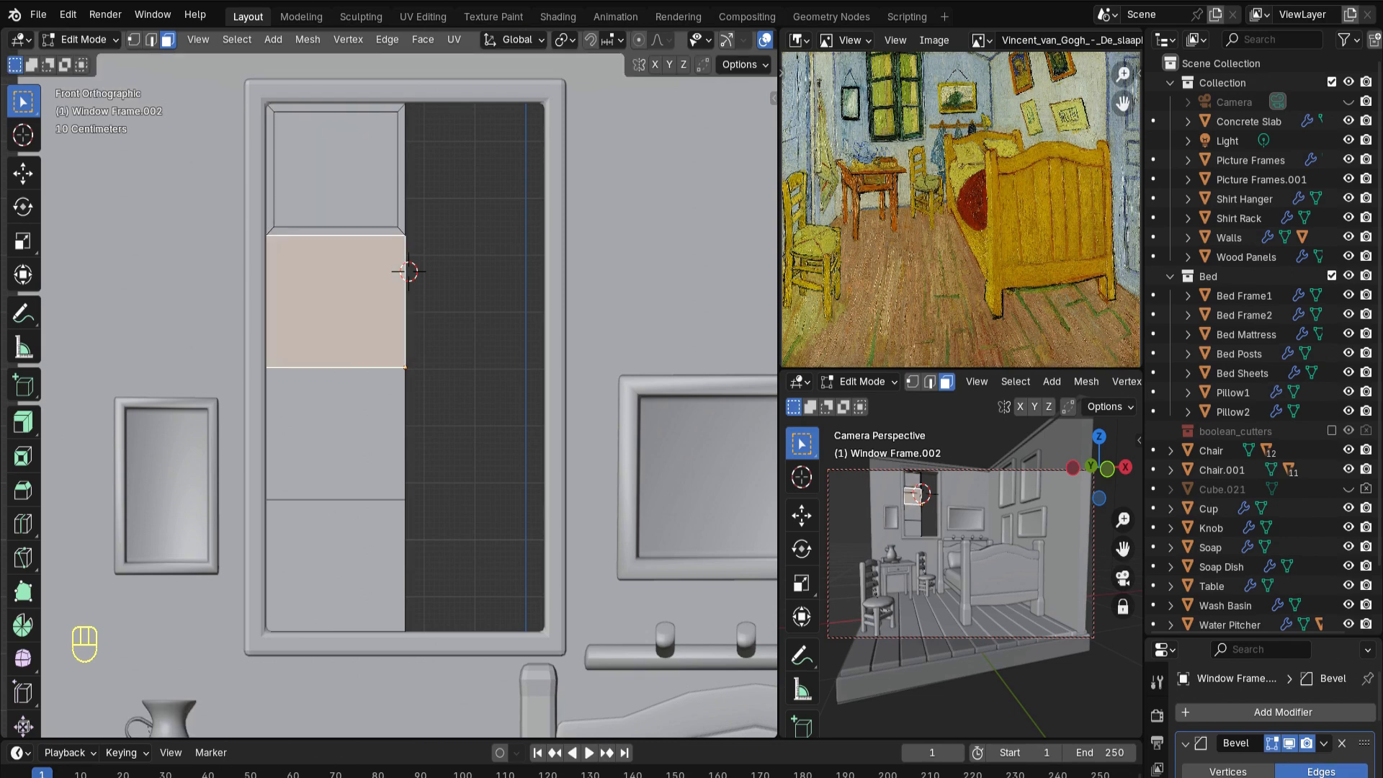
pyautogui.write('i.015')
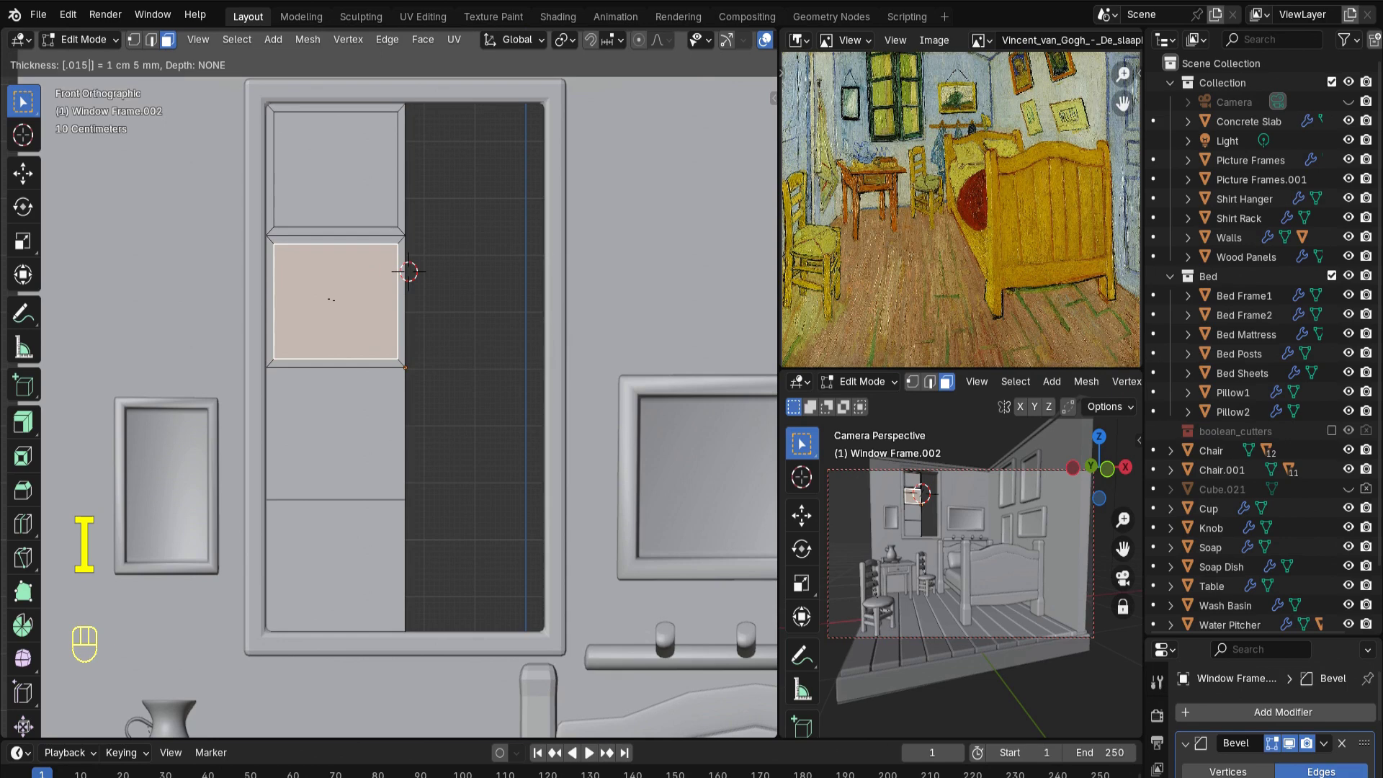
pyautogui.press('Return')
pyautogui.click(336, 433)
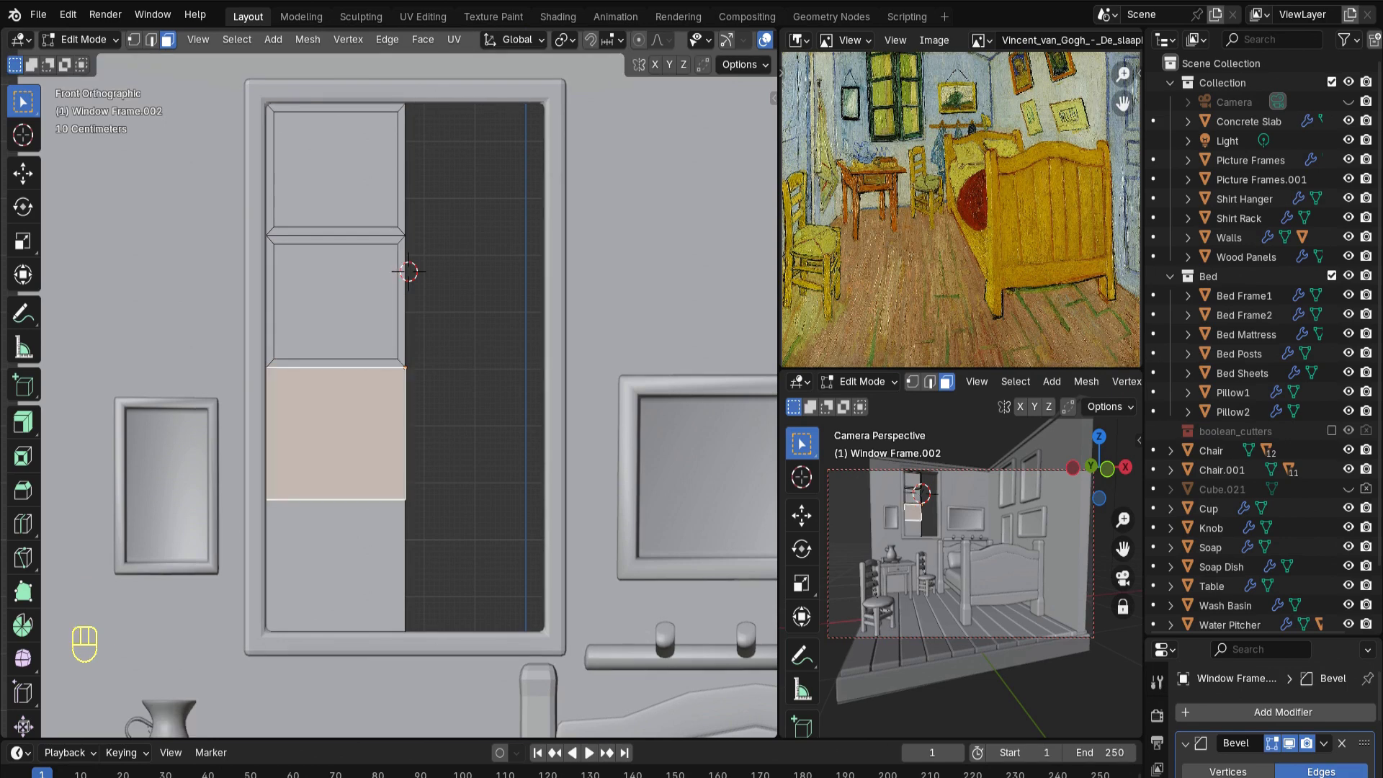
pyautogui.write('i.015')
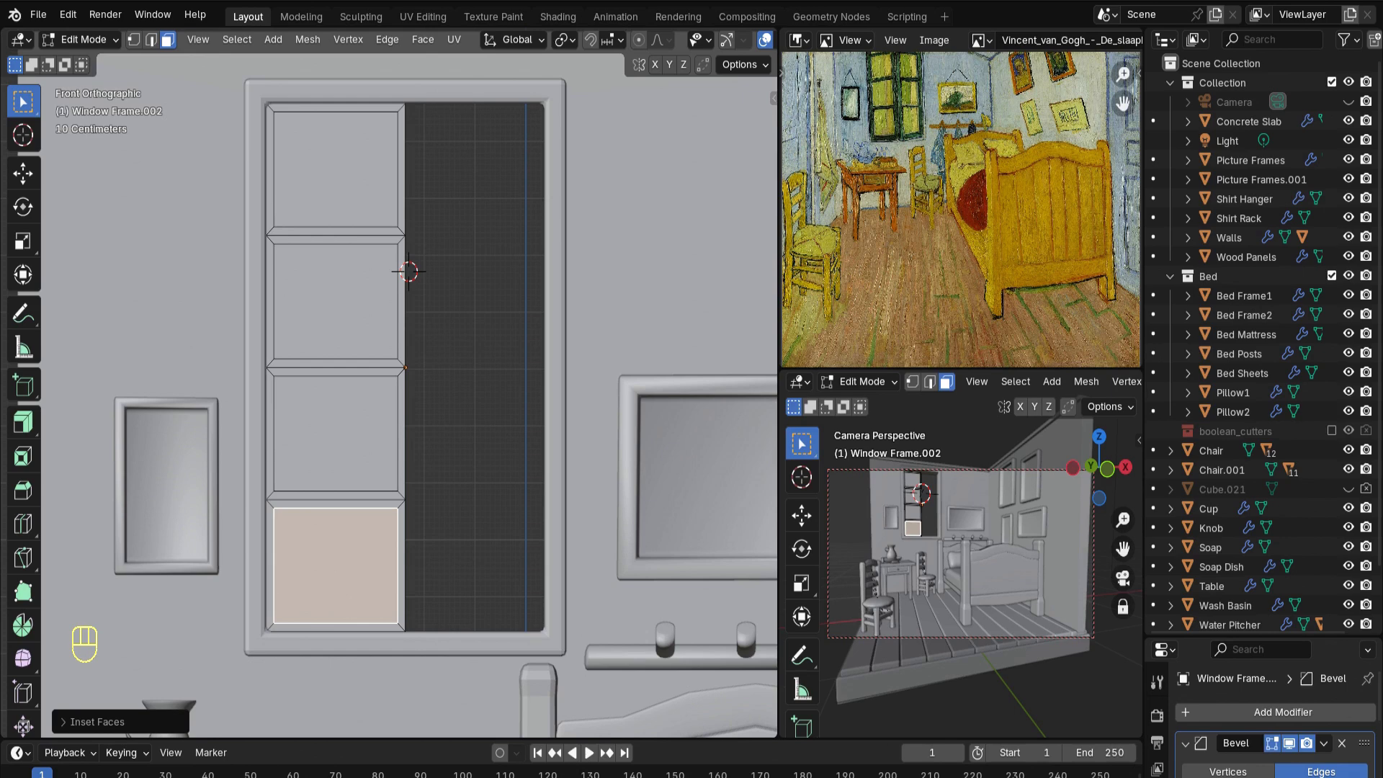
# Select all border faces around the four inset panes and extrude them forward to form the window's glazing bars
pyautogui.scroll(-2, 389, 395)
pyautogui.moveTo(388, 396); pyautogui.dragTo(317, 381, button='middle')
pyautogui.scroll(2, 389, 395)
pyautogui.scroll(1, 389, 381)
pyautogui.click(378, 646)
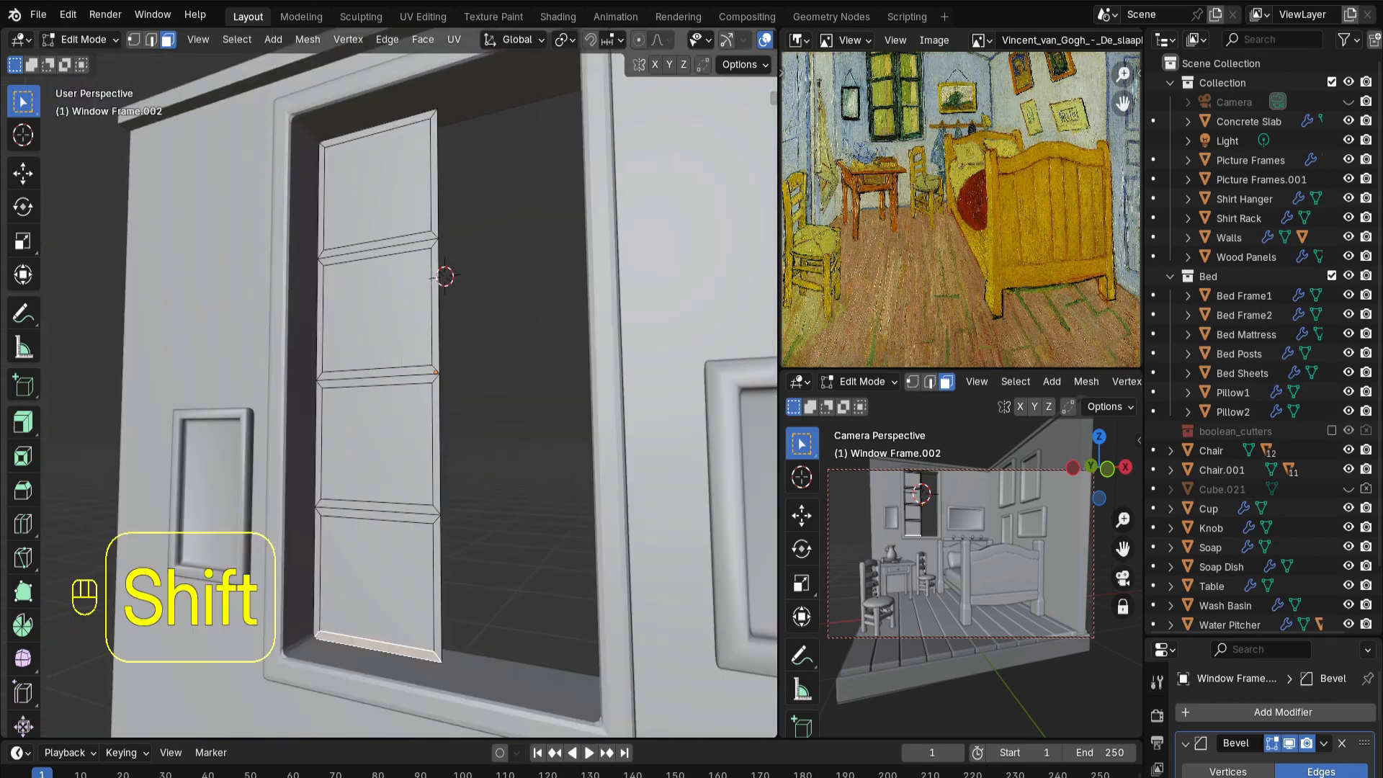
pyautogui.keyDown('shift'); pyautogui.click(436, 587); pyautogui.keyUp('shift')
pyautogui.keyDown('shift'); pyautogui.click(317, 574); pyautogui.keyUp('shift')
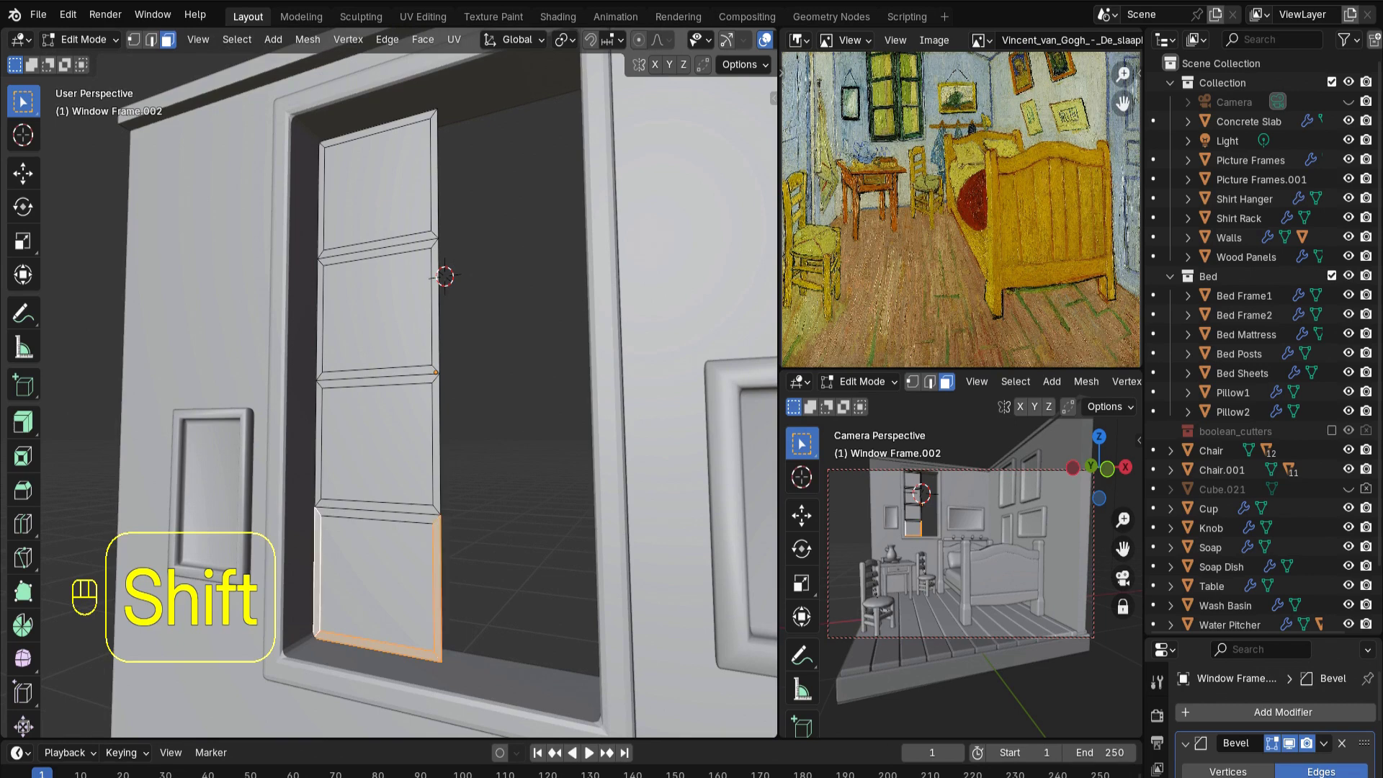
pyautogui.keyDown('shift'); pyautogui.click(378, 516); pyautogui.keyUp('shift')
pyautogui.keyDown('shift'); pyautogui.click(378, 507); pyautogui.keyUp('shift')
pyautogui.keyDown('shift'); pyautogui.click(319, 442); pyautogui.keyUp('shift')
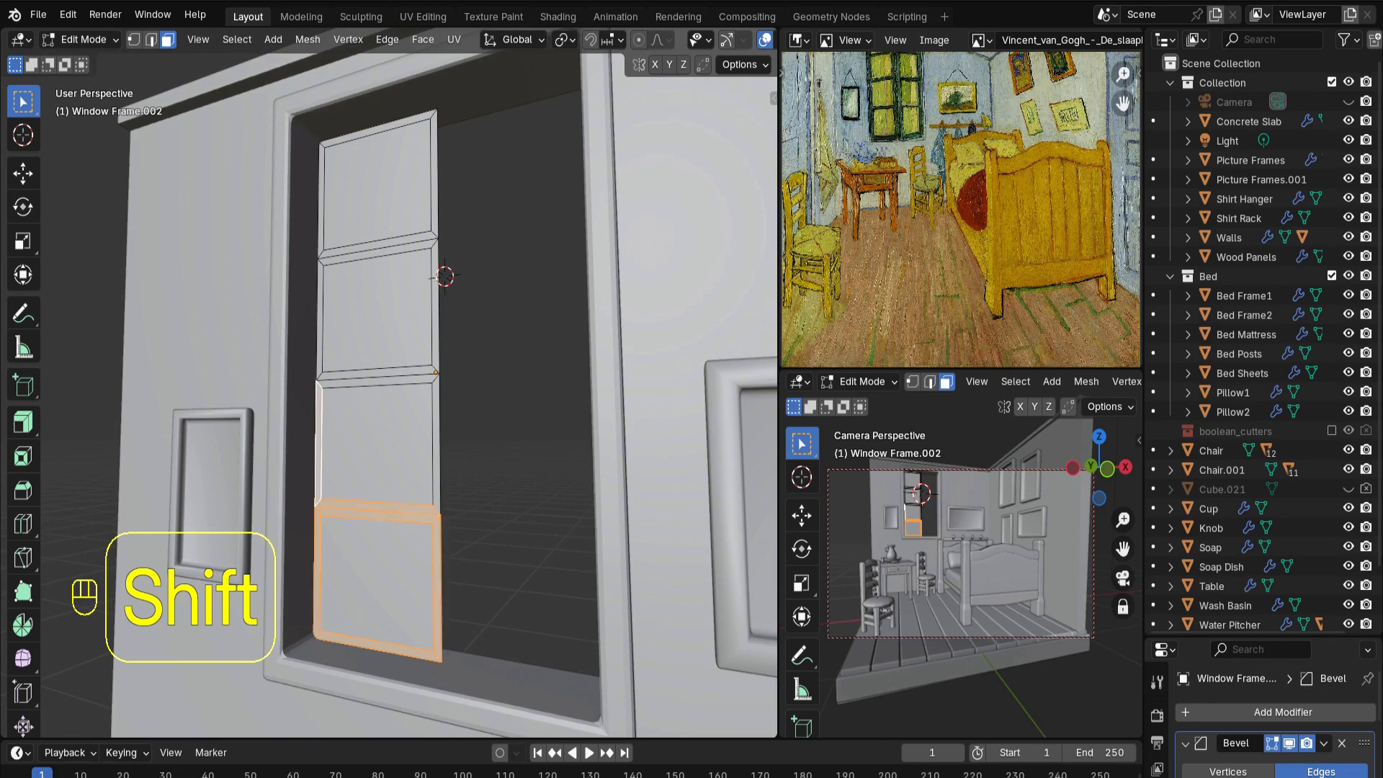
pyautogui.keyDown('shift'); pyautogui.click(379, 381); pyautogui.keyUp('shift')
pyautogui.keyDown('shift'); pyautogui.click(378, 372); pyautogui.keyUp('shift')
pyautogui.keyDown('shift'); pyautogui.click(319, 317); pyautogui.keyUp('shift')
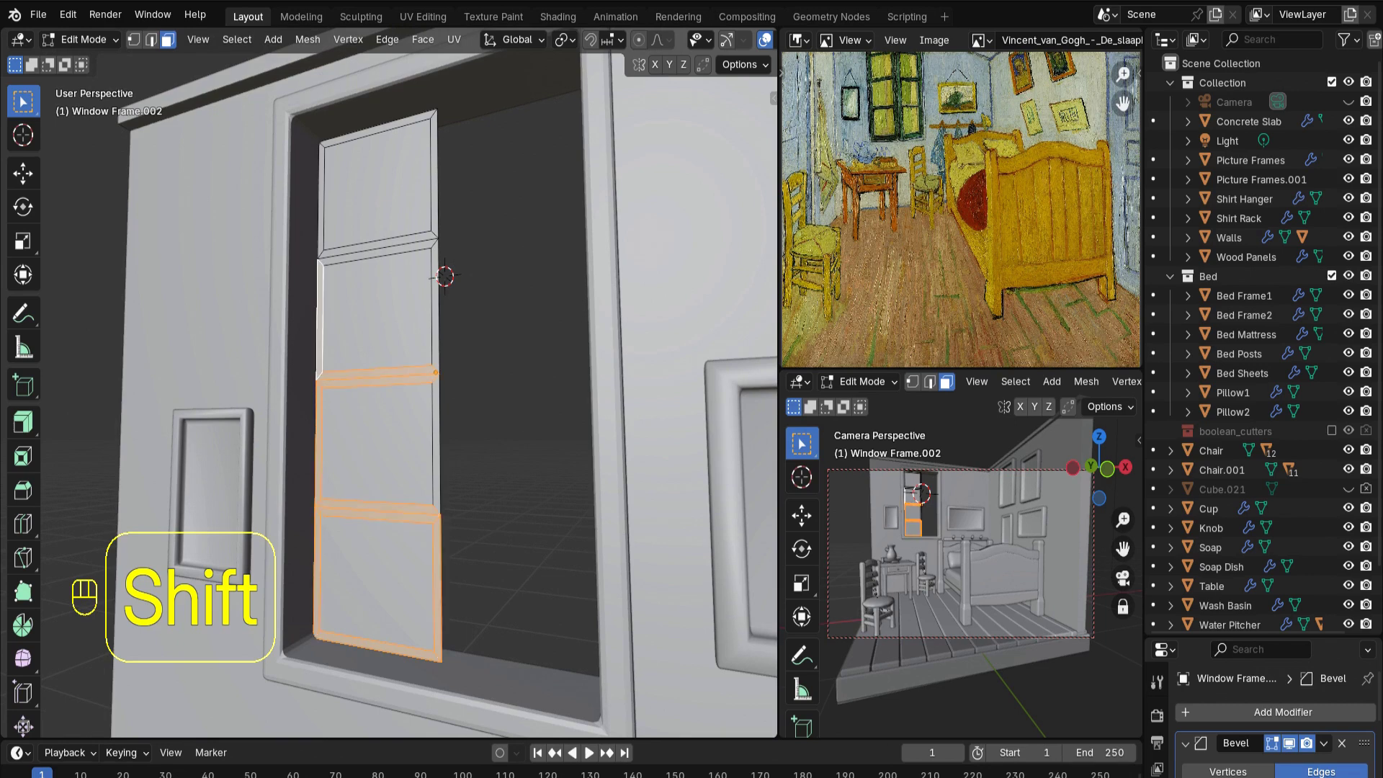
pyautogui.keyDown('shift'); pyautogui.click(378, 254); pyautogui.keyUp('shift')
pyautogui.keyDown('shift'); pyautogui.click(378, 245); pyautogui.keyUp('shift')
pyautogui.press('e')
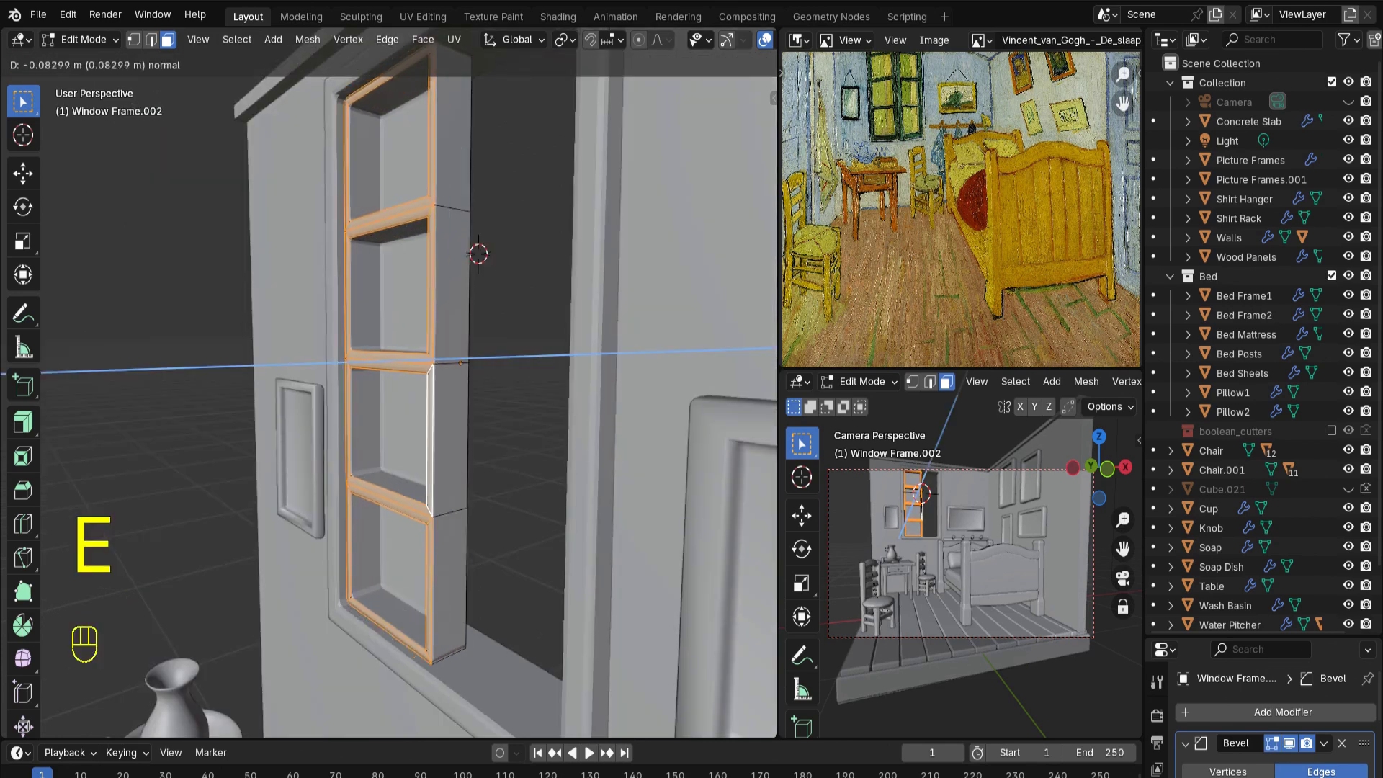
pyautogui.click(460, 362)
# In front view, duplicate the whole left window section for the empty right half of the opening
pyautogui.press('KP_1')
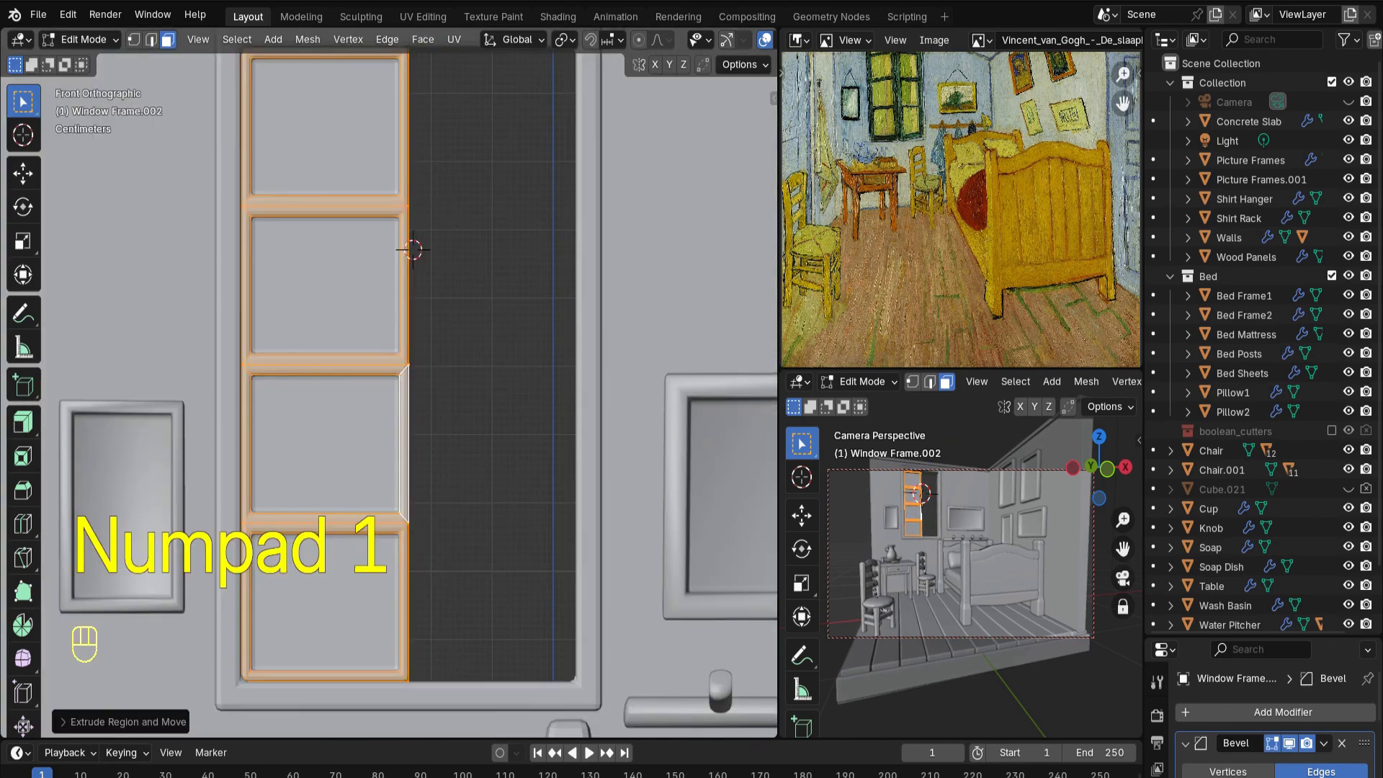
pyautogui.press('a')
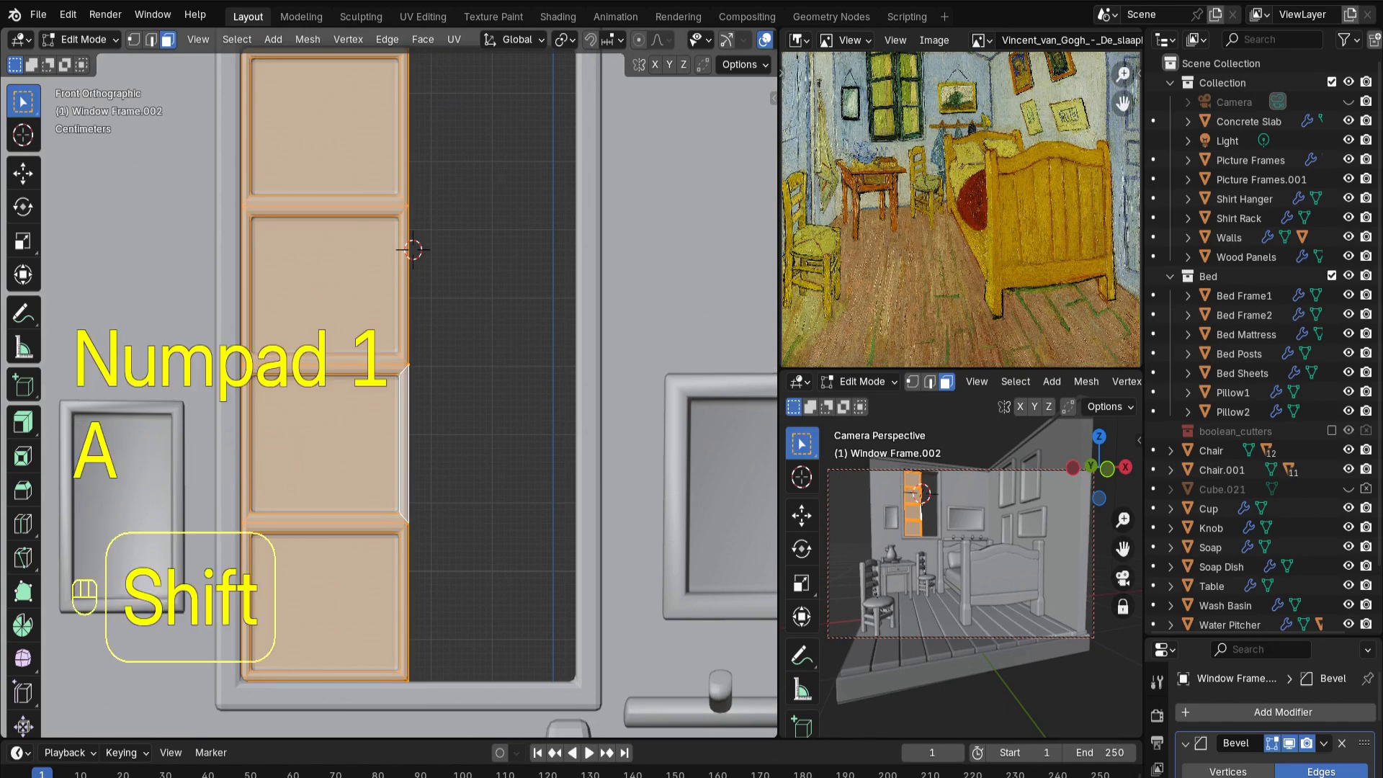
pyautogui.hotkey('shift', 'd')
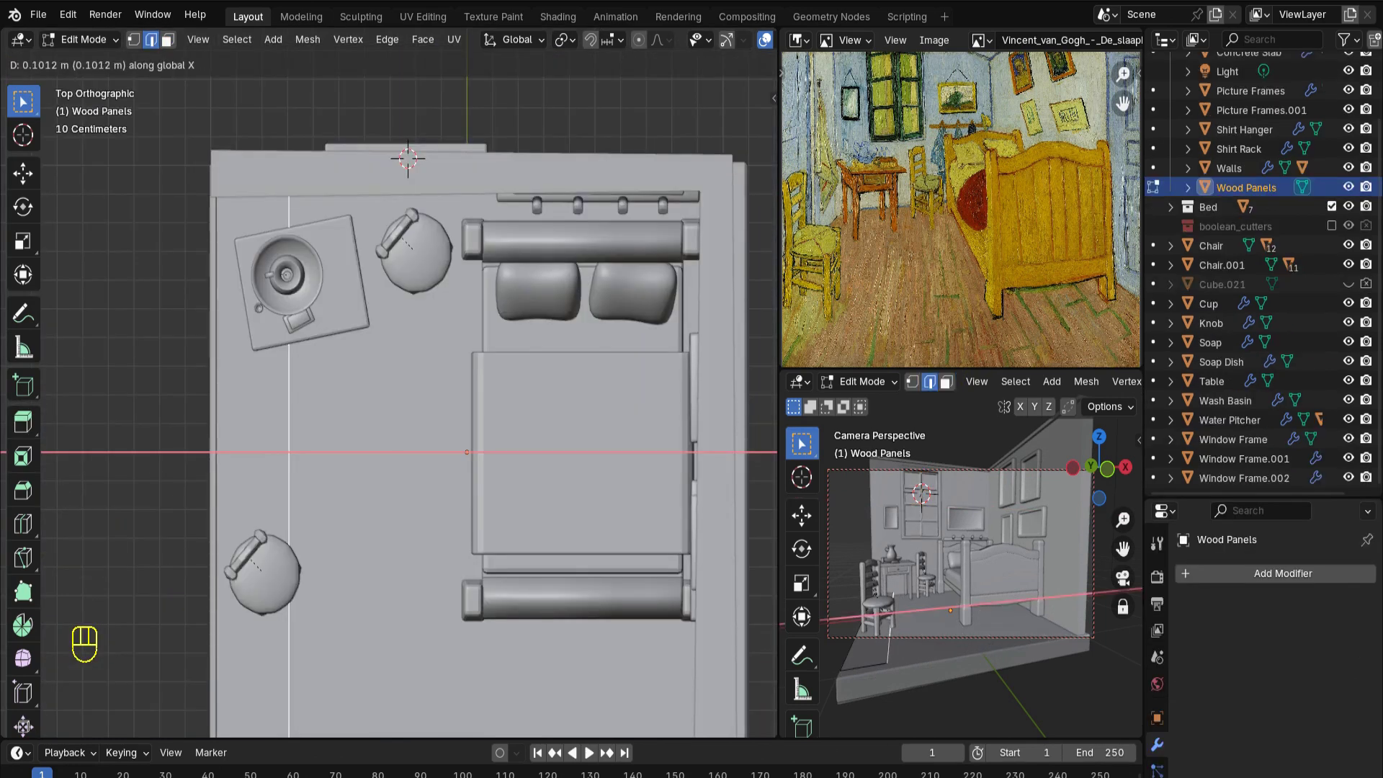
# Place the floor strip's moved edge along X and split the strip lengthwise with one centred loop cut
pyautogui.click(256, 183)
pyautogui.hotkey('ctrl', 'r')
pyautogui.click(255, 183)
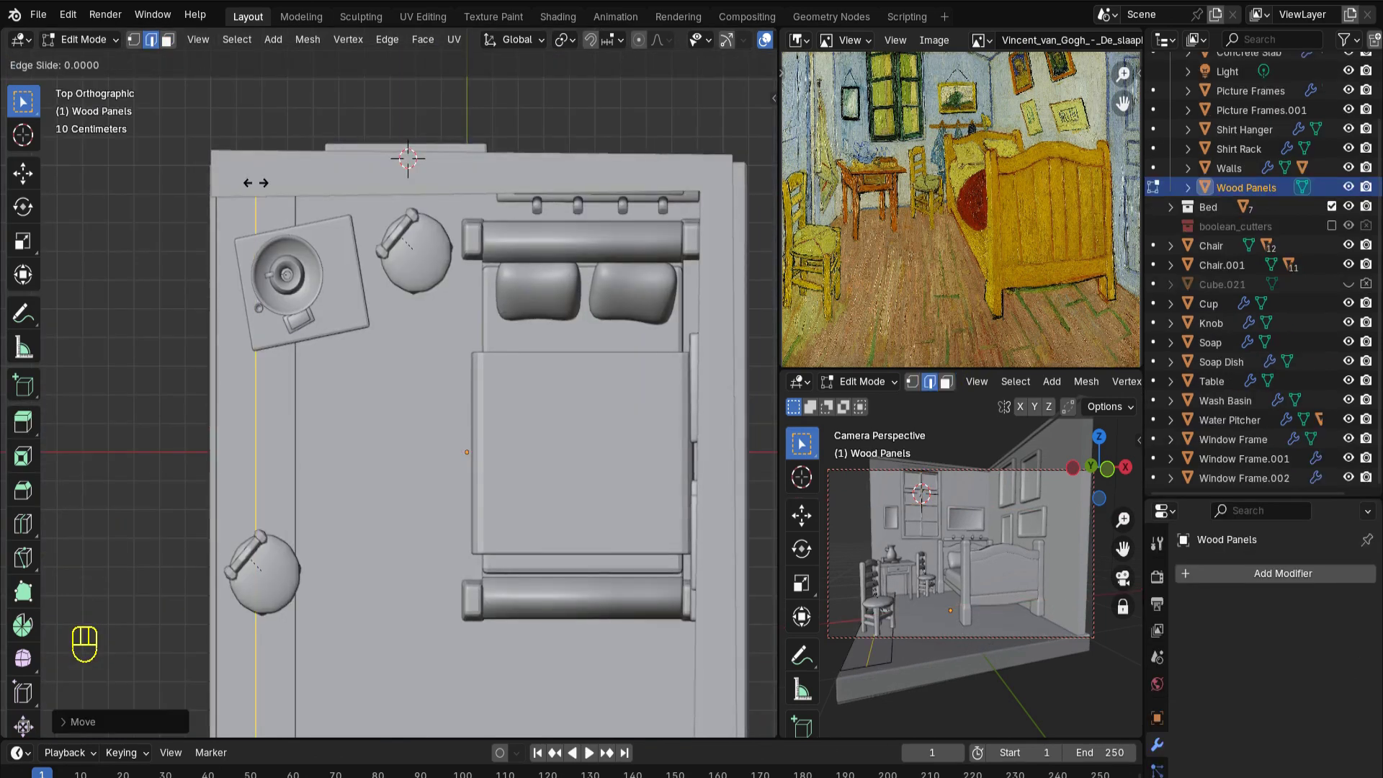
pyautogui.rightClick(238, 180)
# Divide the floor strip crosswise with three evenly spaced loop cuts
pyautogui.moveTo(238, 180); pyautogui.dragTo(333, 72, button='middle')
pyautogui.scroll(5, 410, 389)
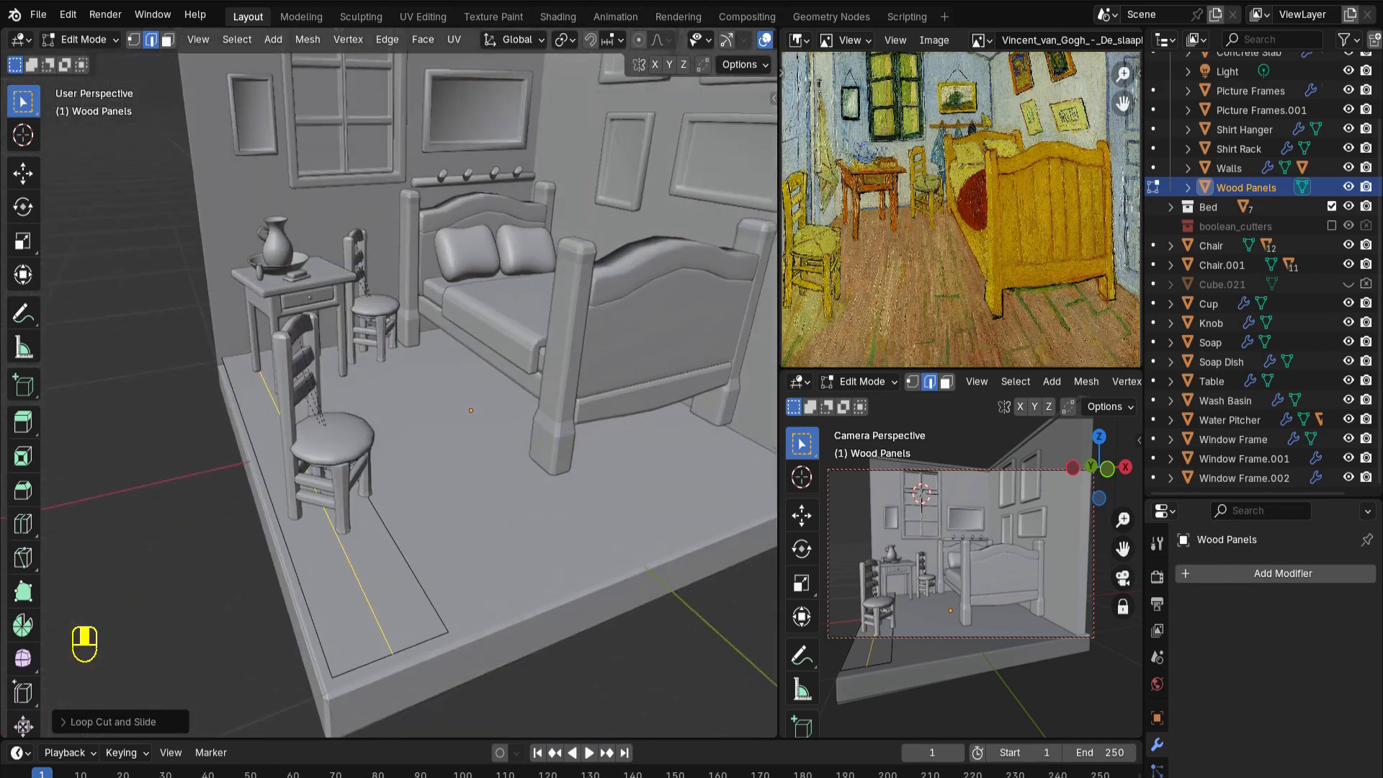
pyautogui.moveTo(410, 389); pyautogui.dragTo(410, 376, button='middle')
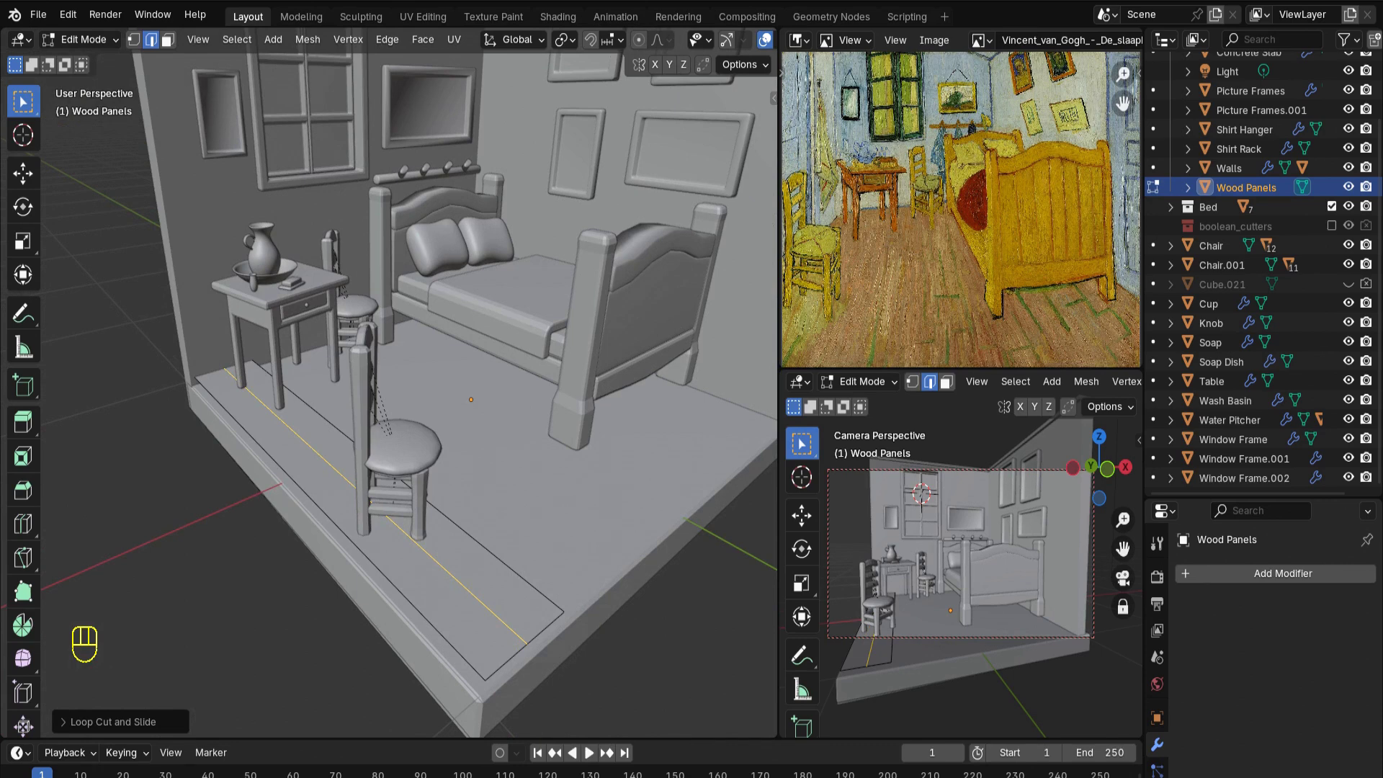
pyautogui.hotkey('ctrl', 'r')
pyautogui.scroll(2, 332, 460)
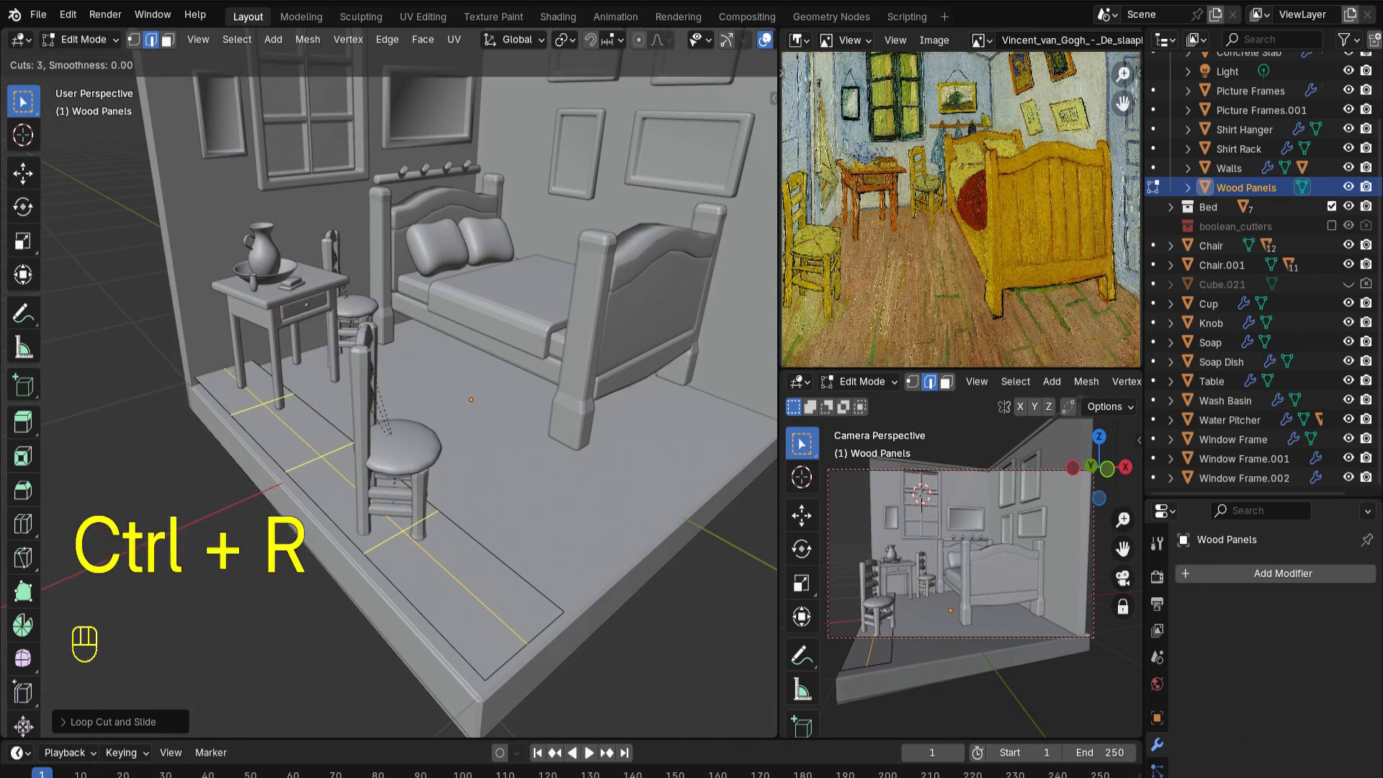
pyautogui.click(318, 485)
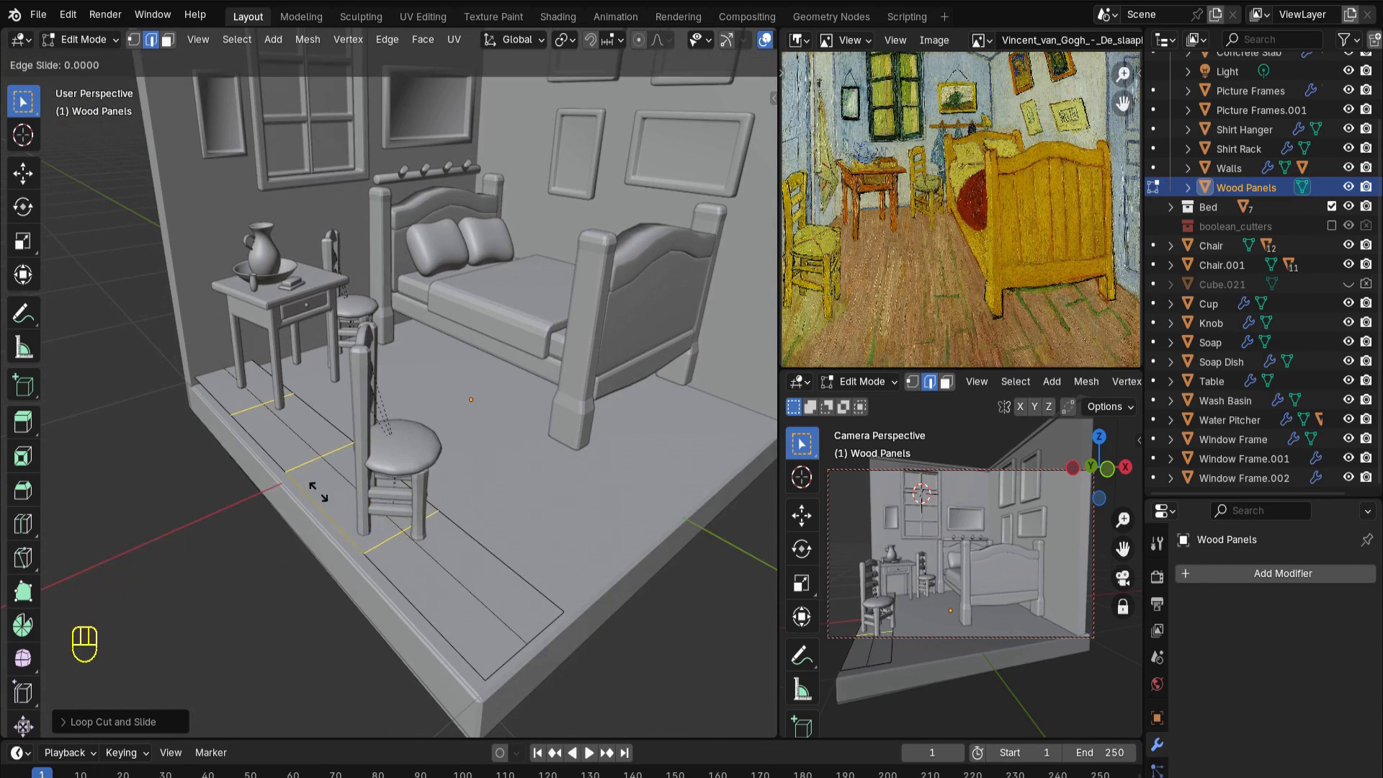
pyautogui.click(344, 545)
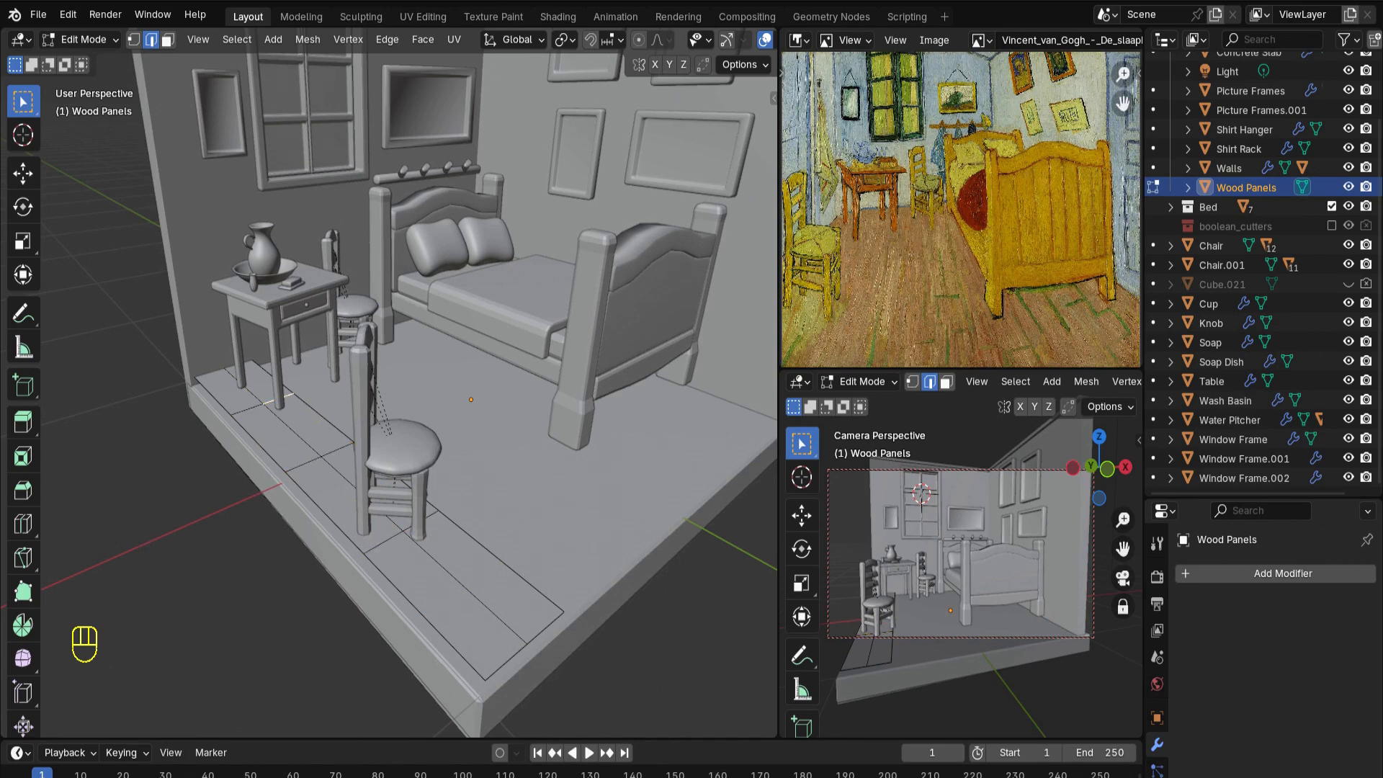
# Dissolve alternating halves of the crosswise cuts so the two plank rows have staggered end joints
pyautogui.keyDown('shift'); pyautogui.click(303, 463); pyautogui.keyUp('shift')
pyautogui.keyDown('shift'); pyautogui.click(422, 521); pyautogui.keyUp('shift')
pyautogui.rightClick(418, 608)
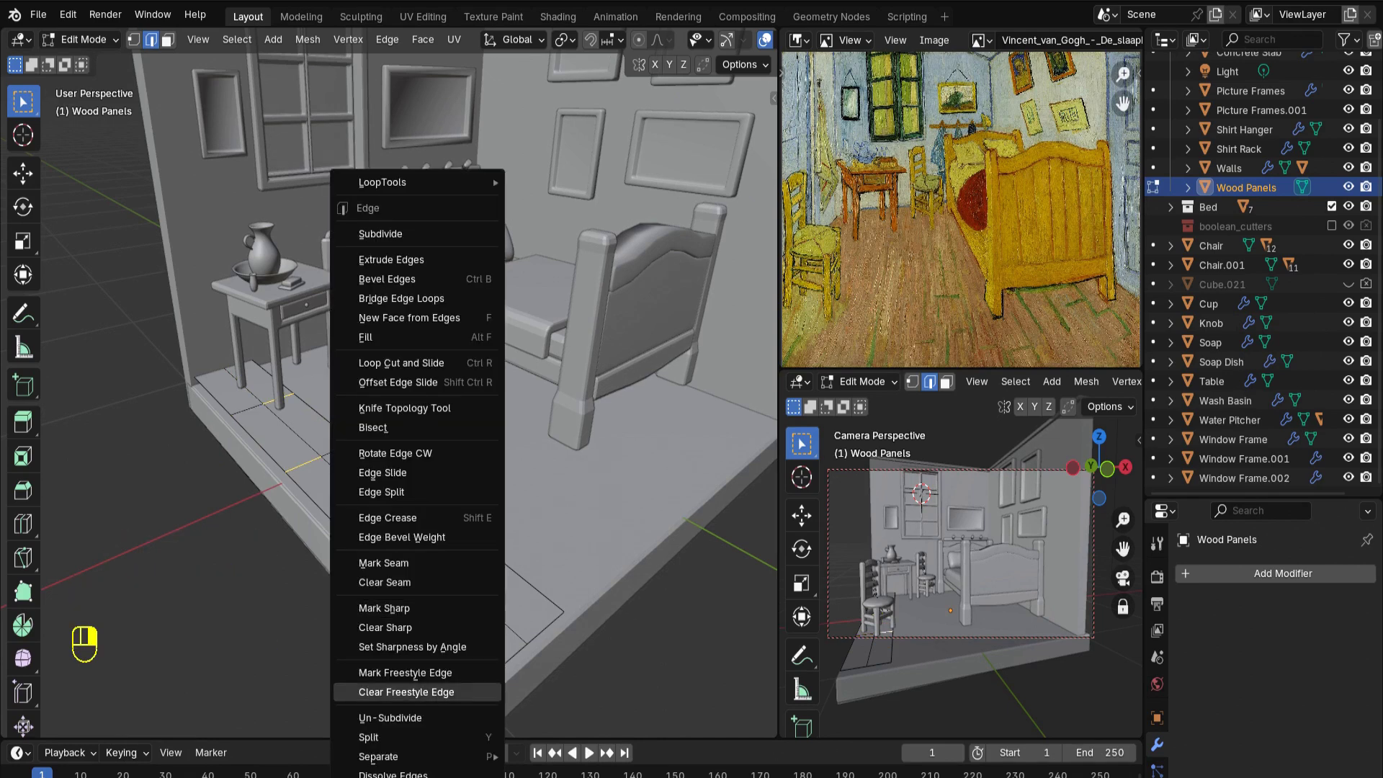
pyautogui.click(393, 773)
# Select the lengthwise seam and remaining crosswise joints of the floor strip and bevel them into narrow gaps with one segment
pyautogui.moveTo(418, 432)
pyautogui.mouseDown(button='middle')
pyautogui.moveTo(425, 471)
pyautogui.moveTo(515, 411)
pyautogui.moveTo(425, 450)
pyautogui.mouseUp(button='middle')
pyautogui.keyDown('shift'); pyautogui.click(238, 401); pyautogui.keyUp('shift')
pyautogui.keyDown('shift'); pyautogui.click(251, 425); pyautogui.keyUp('shift')
pyautogui.keyDown('shift'); pyautogui.click(307, 442); pyautogui.keyUp('shift')
pyautogui.keyDown('shift'); pyautogui.click(361, 457); pyautogui.keyUp('shift')
pyautogui.keyDown('shift'); pyautogui.click(389, 492); pyautogui.keyUp('shift')
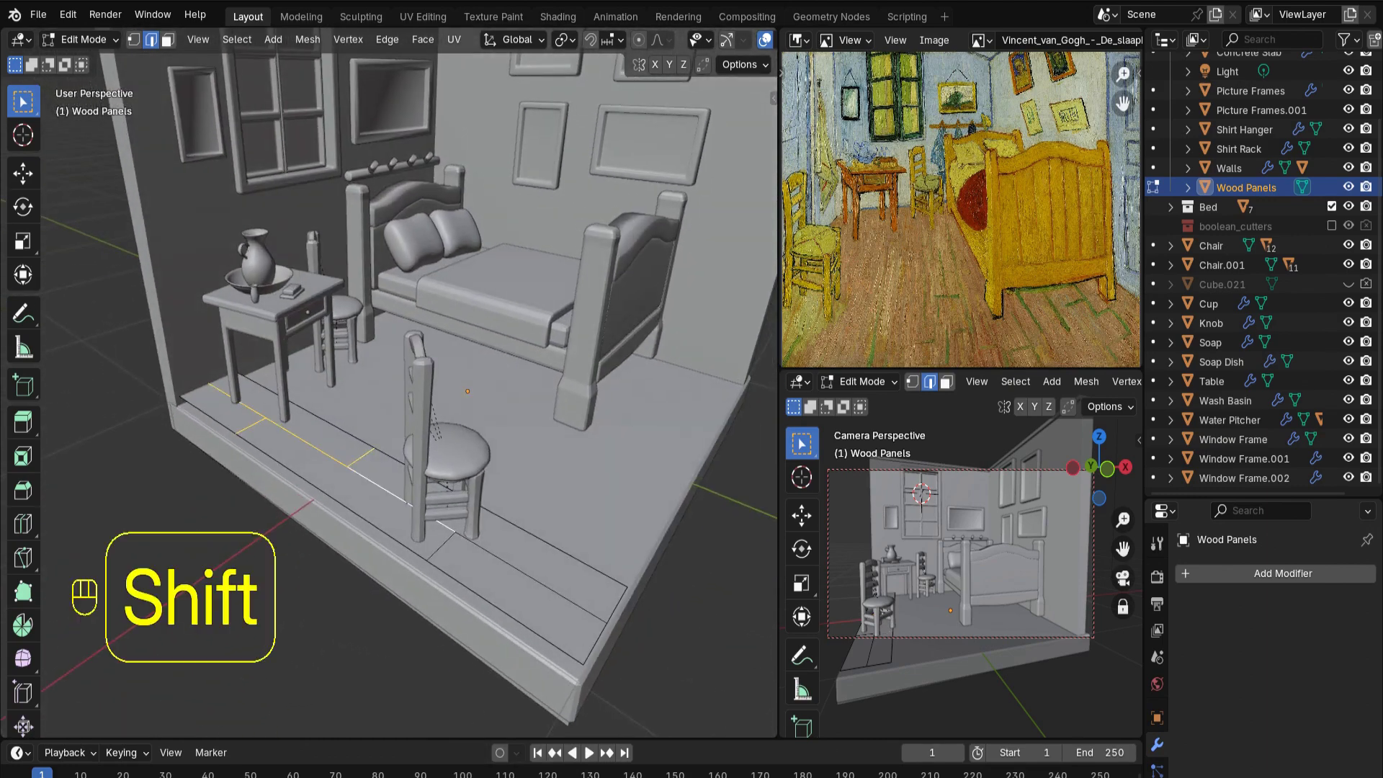
pyautogui.keyDown('shift'); pyautogui.click(440, 545); pyautogui.keyUp('shift')
pyautogui.keyDown('shift'); pyautogui.click(531, 577); pyautogui.keyUp('shift')
pyautogui.moveTo(531, 577); pyautogui.dragTo(385, 490, button='middle')
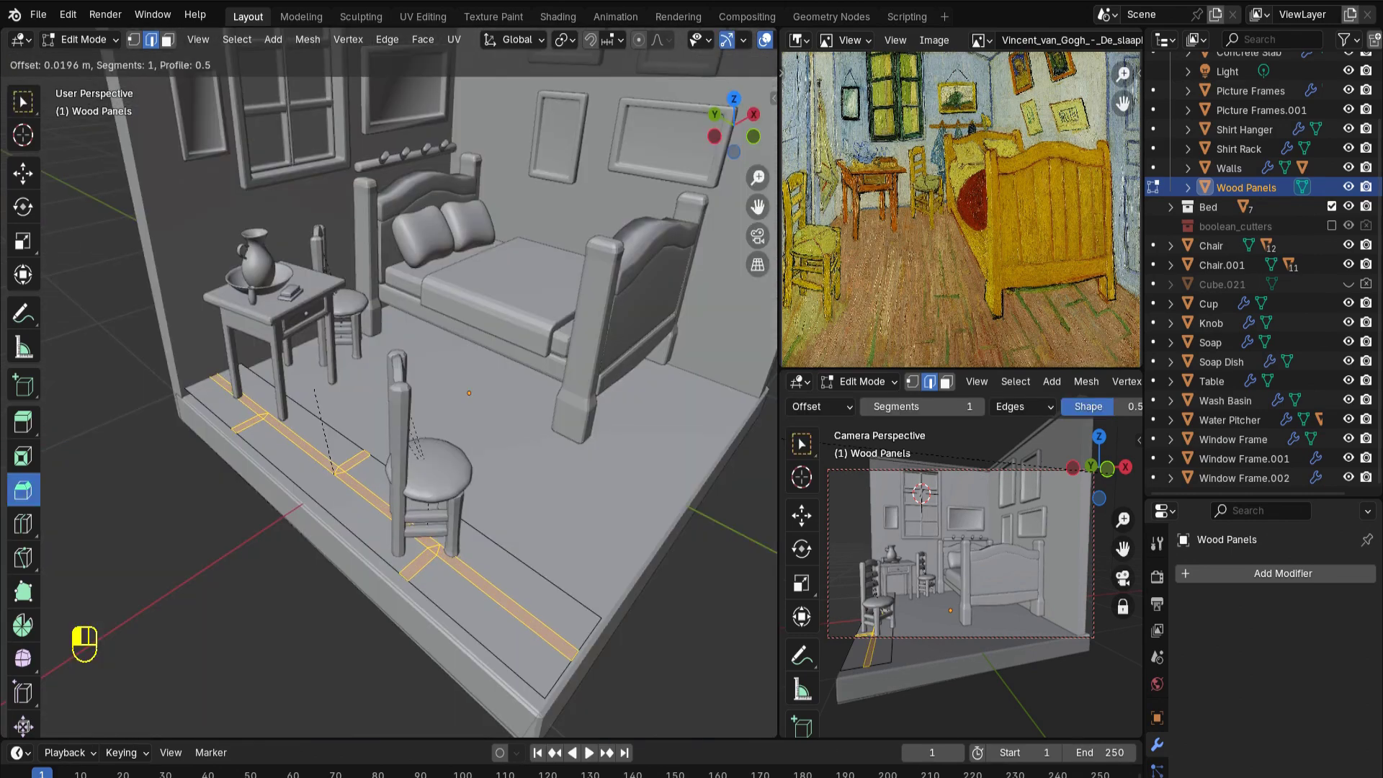
pyautogui.moveTo(321, 425); pyautogui.dragTo(287, 416)
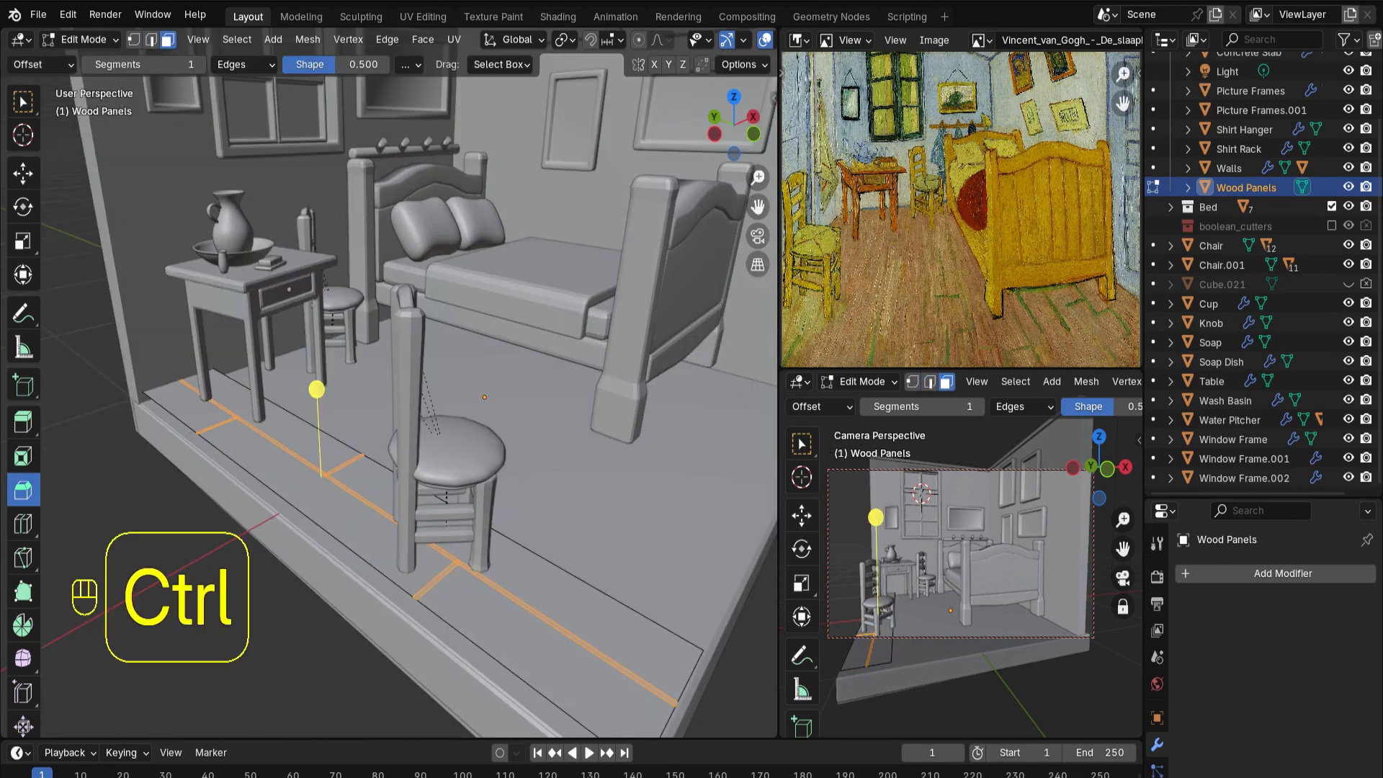
# Invert the selection from the narrow gap faces to the floor planks and extrude the planks
pyautogui.hotkey('ctrl', 'i')
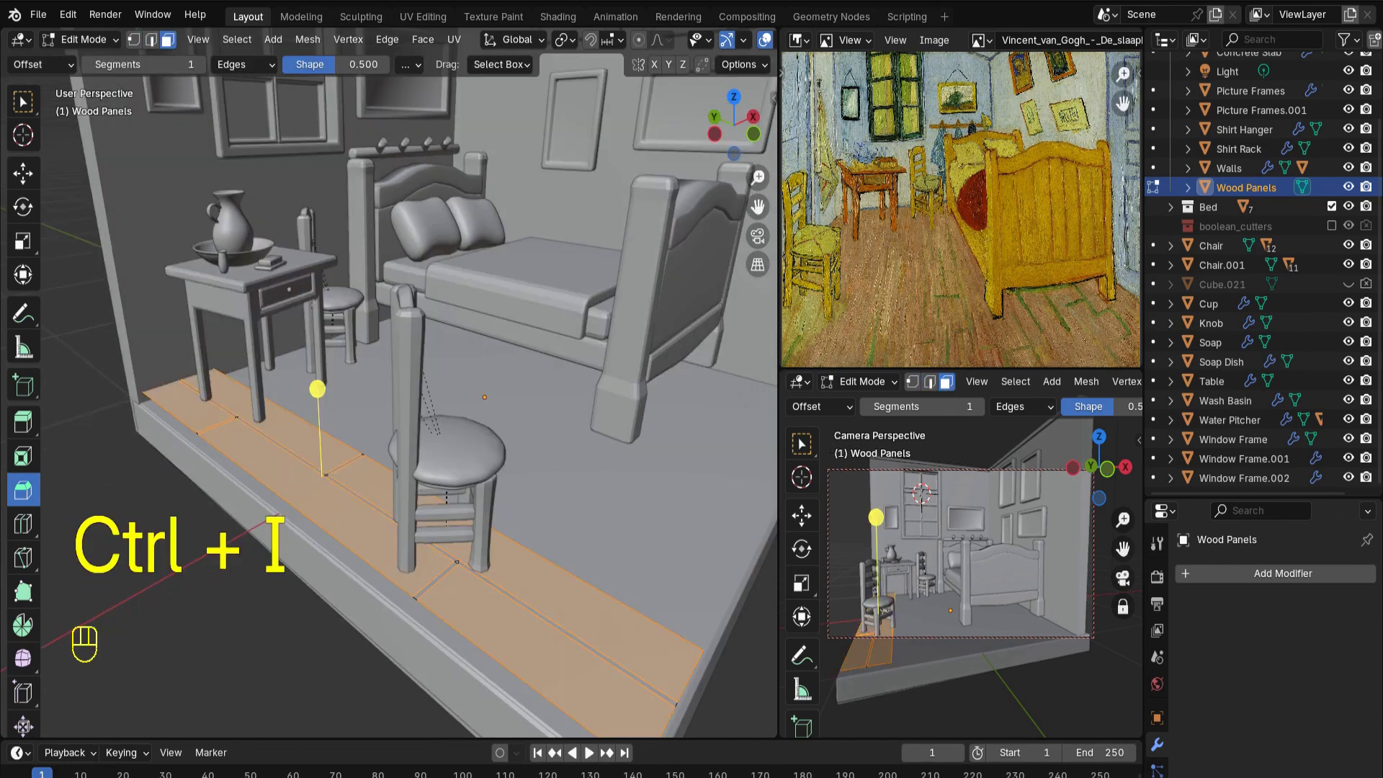
pyautogui.moveTo(432, 446); pyautogui.dragTo(439, 418, button='middle')
pyautogui.scroll(1, 439, 403)
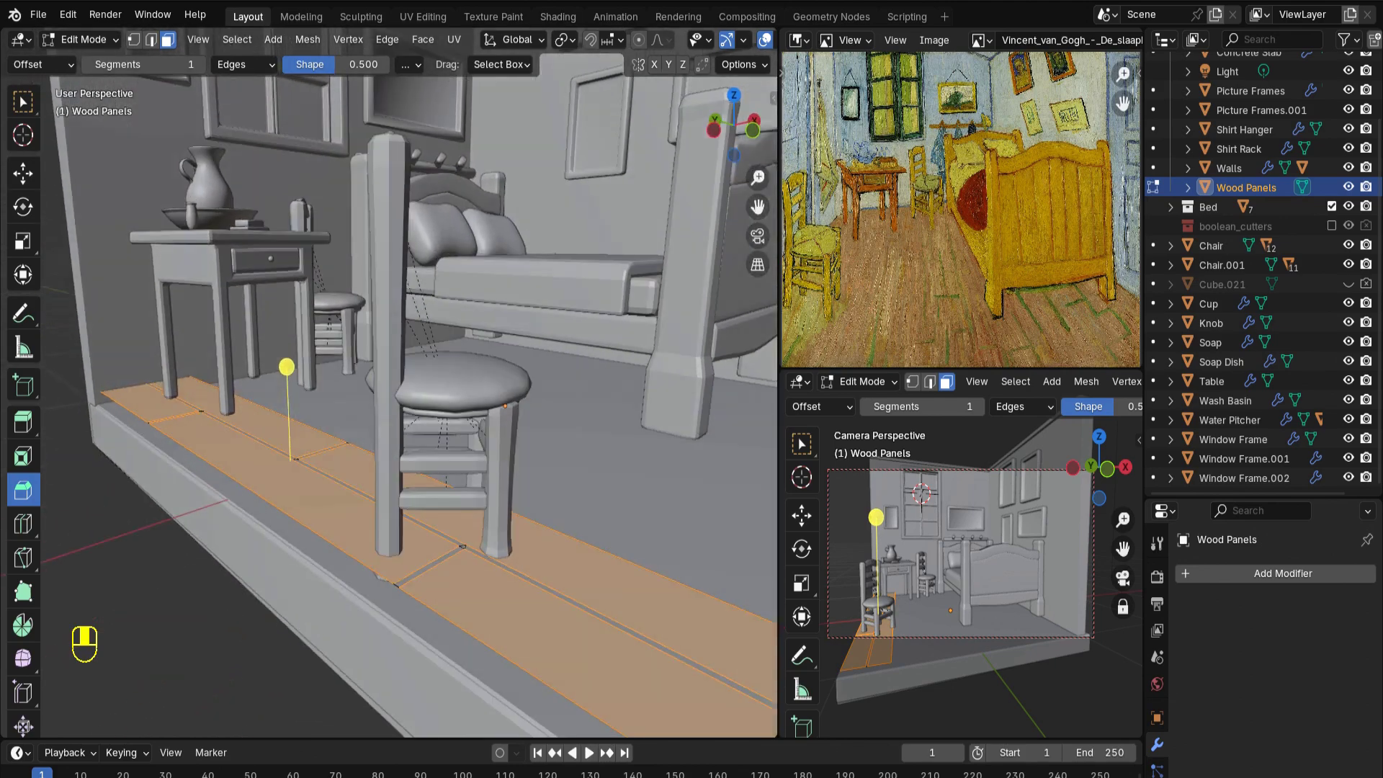
pyautogui.press('e')
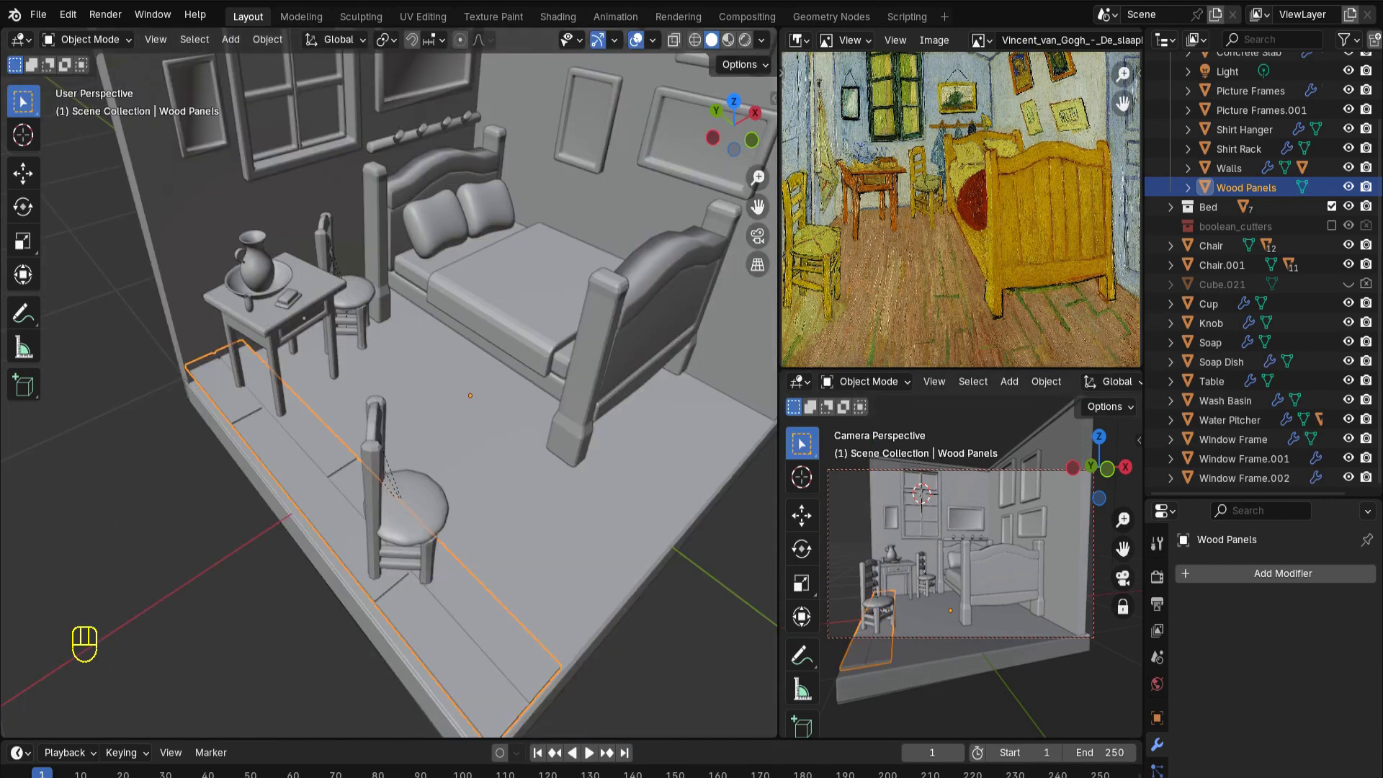
# Add an Array modifier to the wood panels and raise its count to 6 to cover the floor
pyautogui.click(1283, 573)
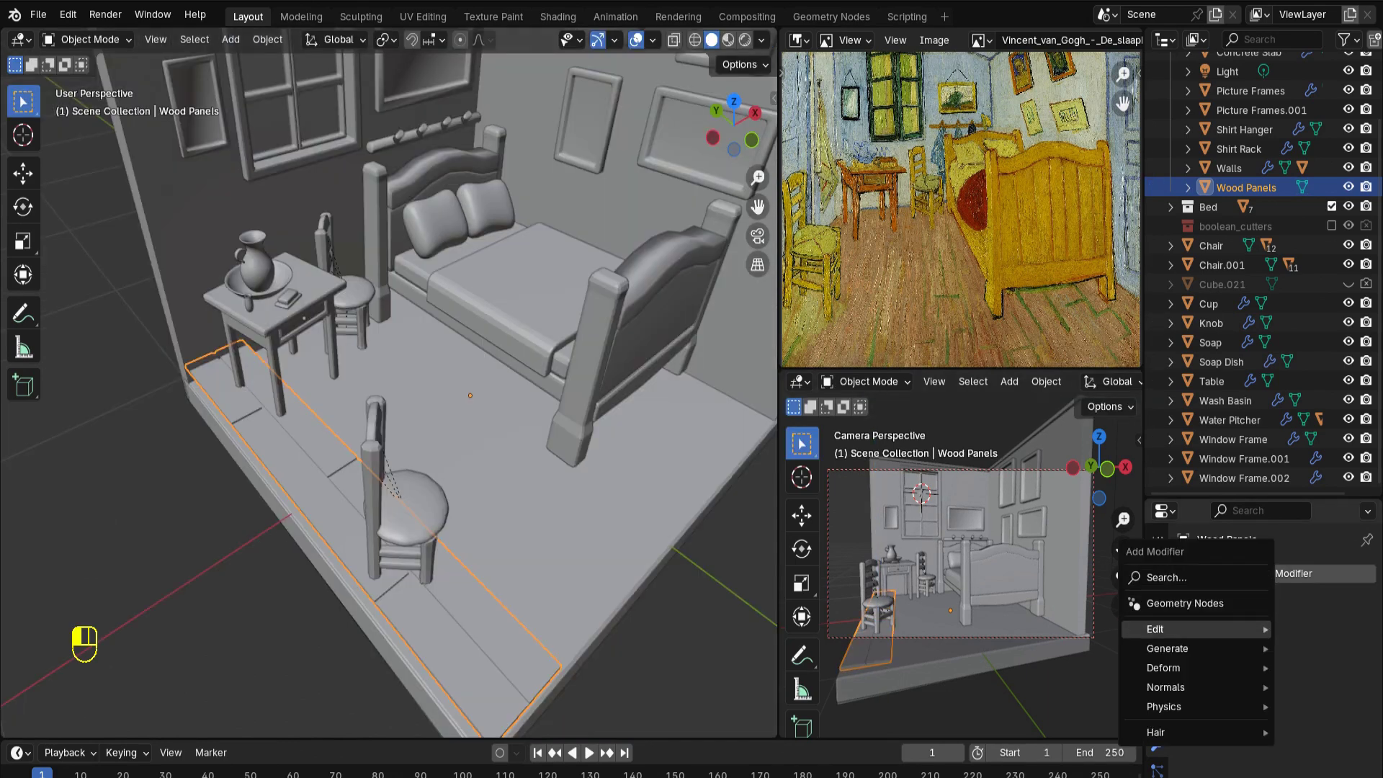
pyautogui.moveTo(1166, 648)
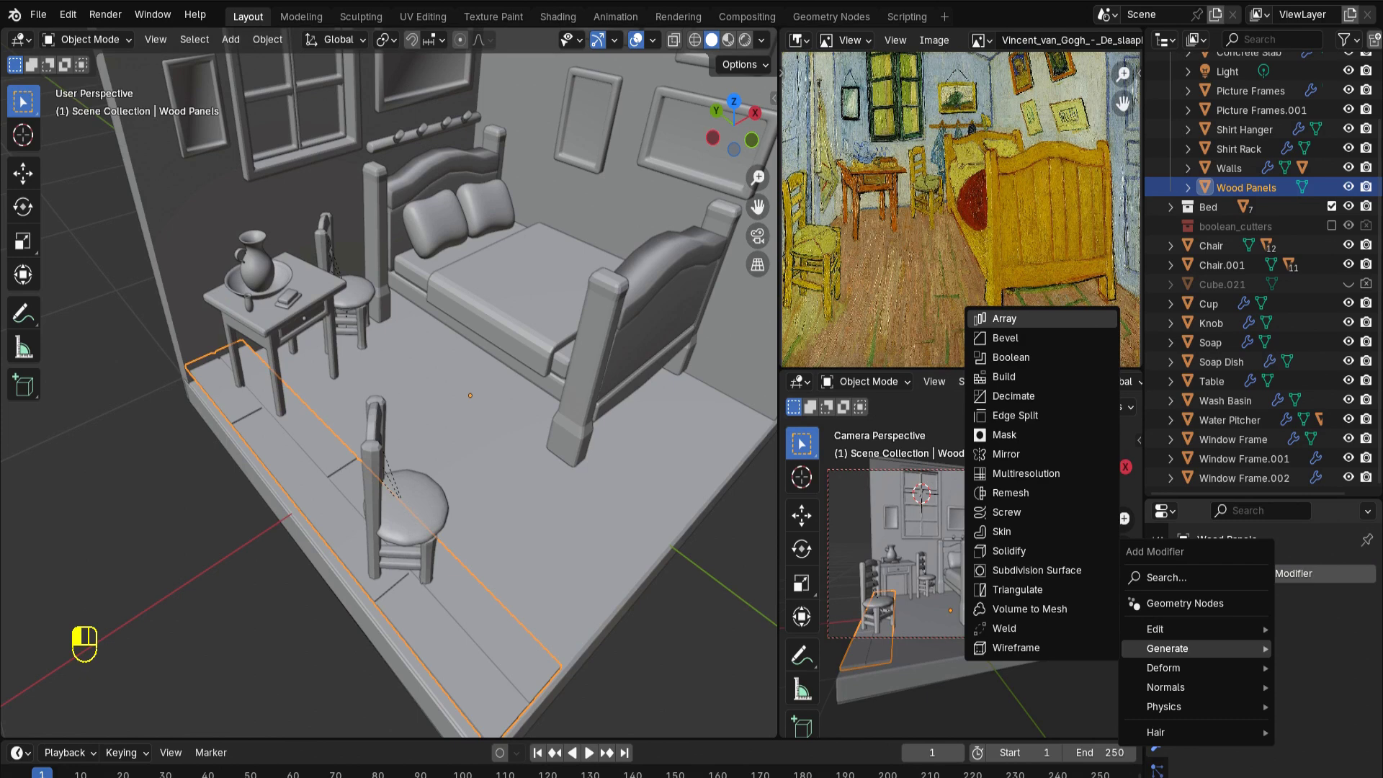
pyautogui.click(1004, 318)
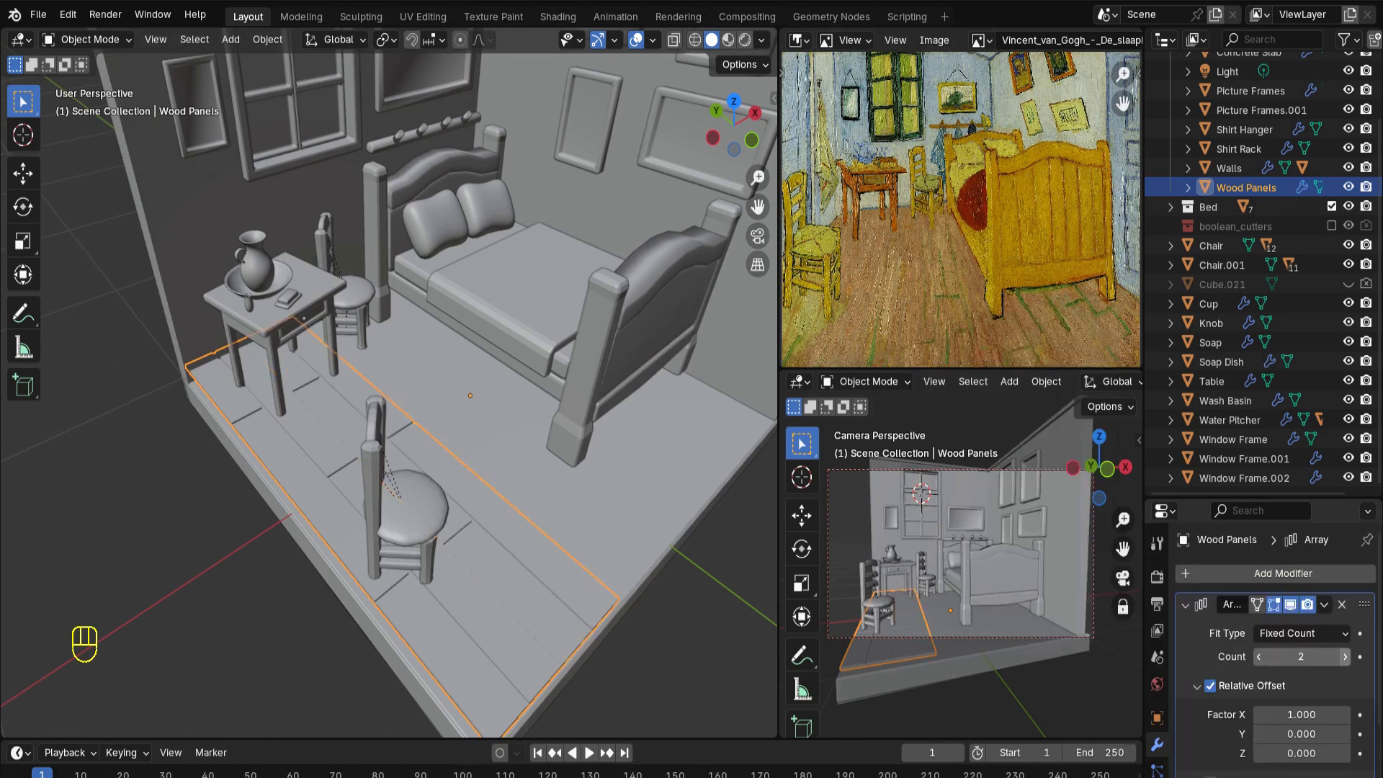
pyautogui.click(1344, 656)
pyautogui.click(1344, 656)
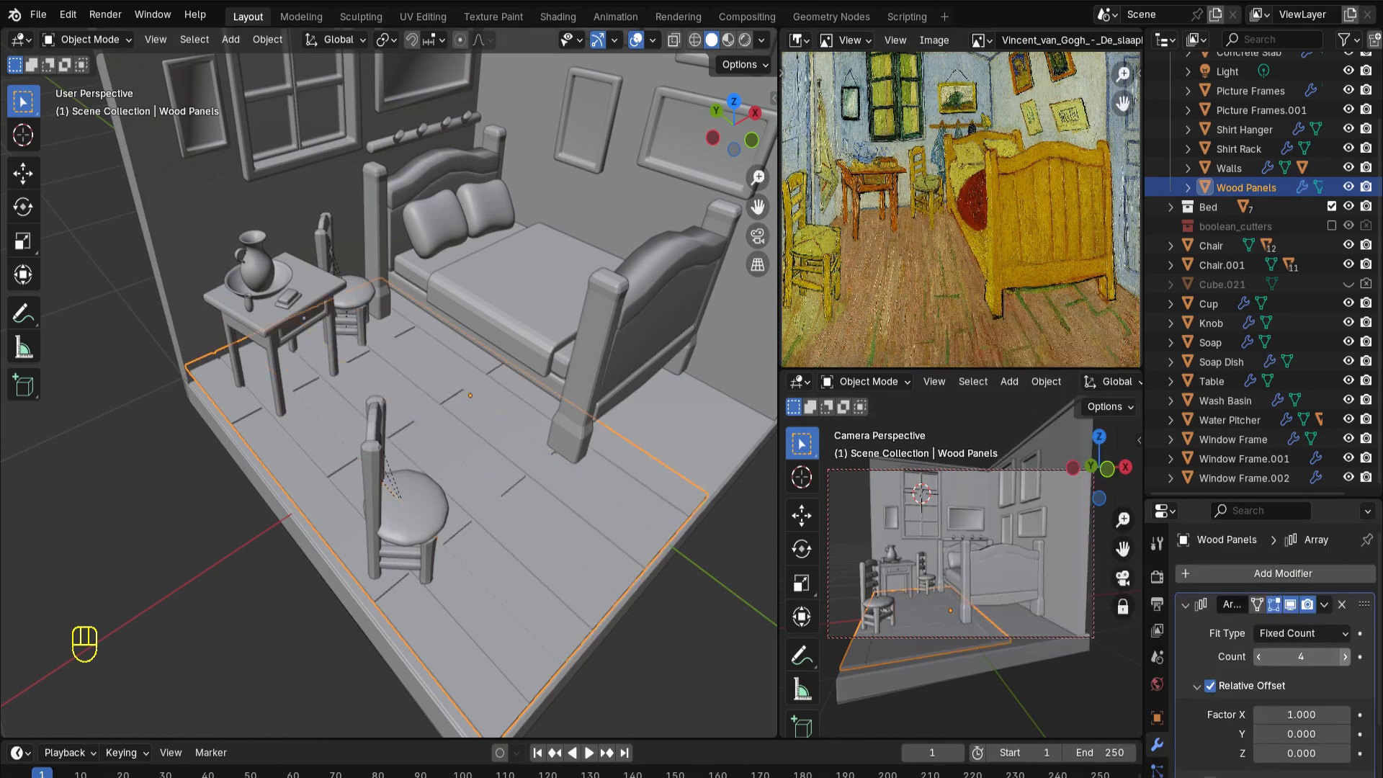
pyautogui.click(1343, 656)
pyautogui.click(1344, 656)
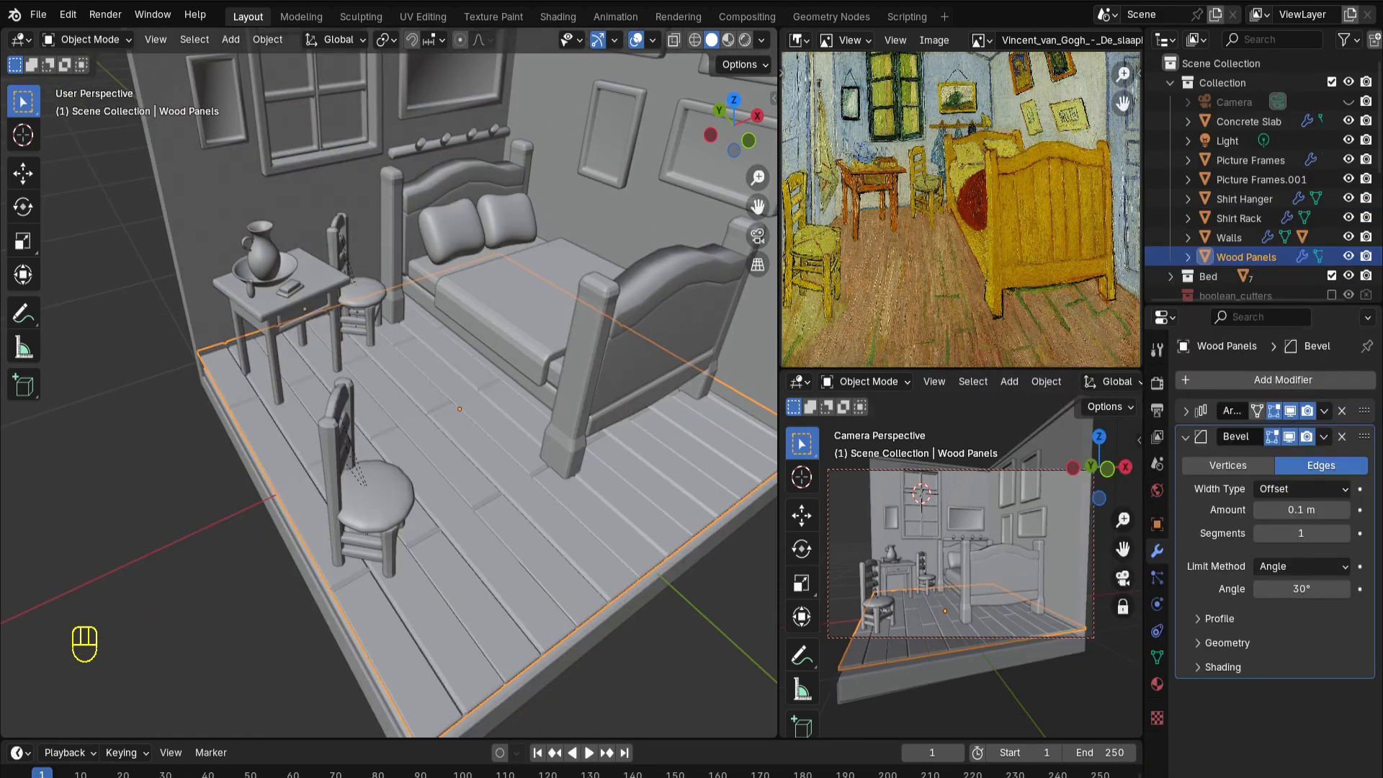
pyautogui.moveTo(461, 389); pyautogui.dragTo(464, 410, button='middle')
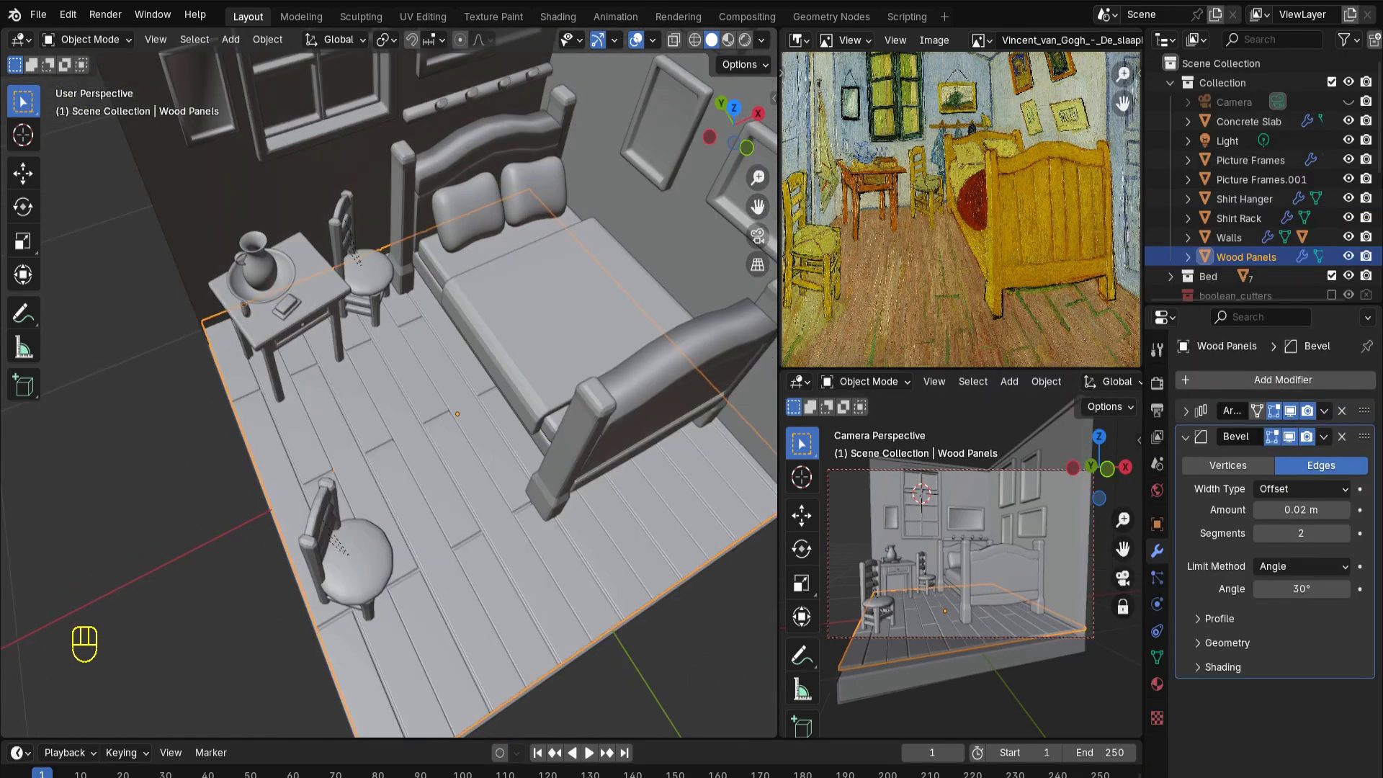
pyautogui.moveTo(460, 403); pyautogui.dragTo(429, 356, button='middle')
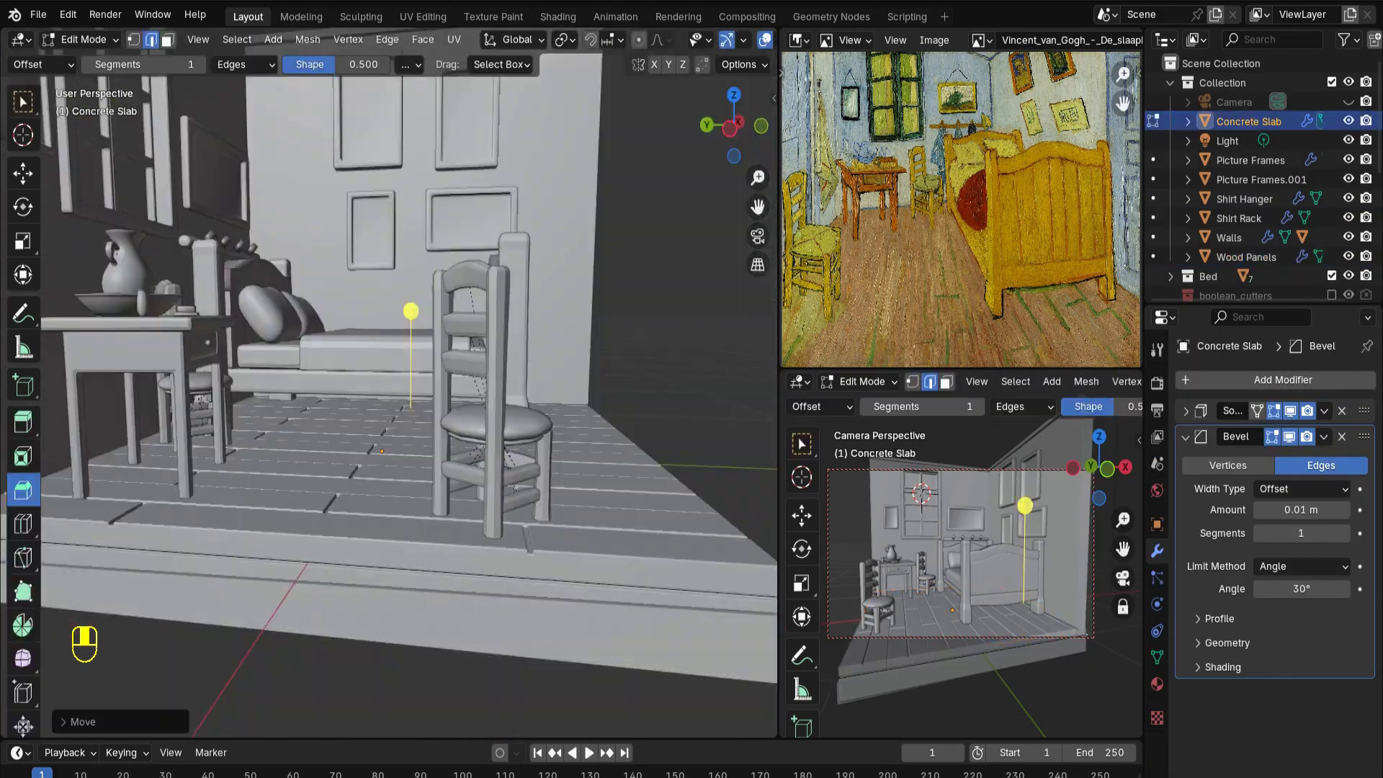
pyautogui.moveTo(389, 389); pyautogui.dragTo(374, 418, button='middle')
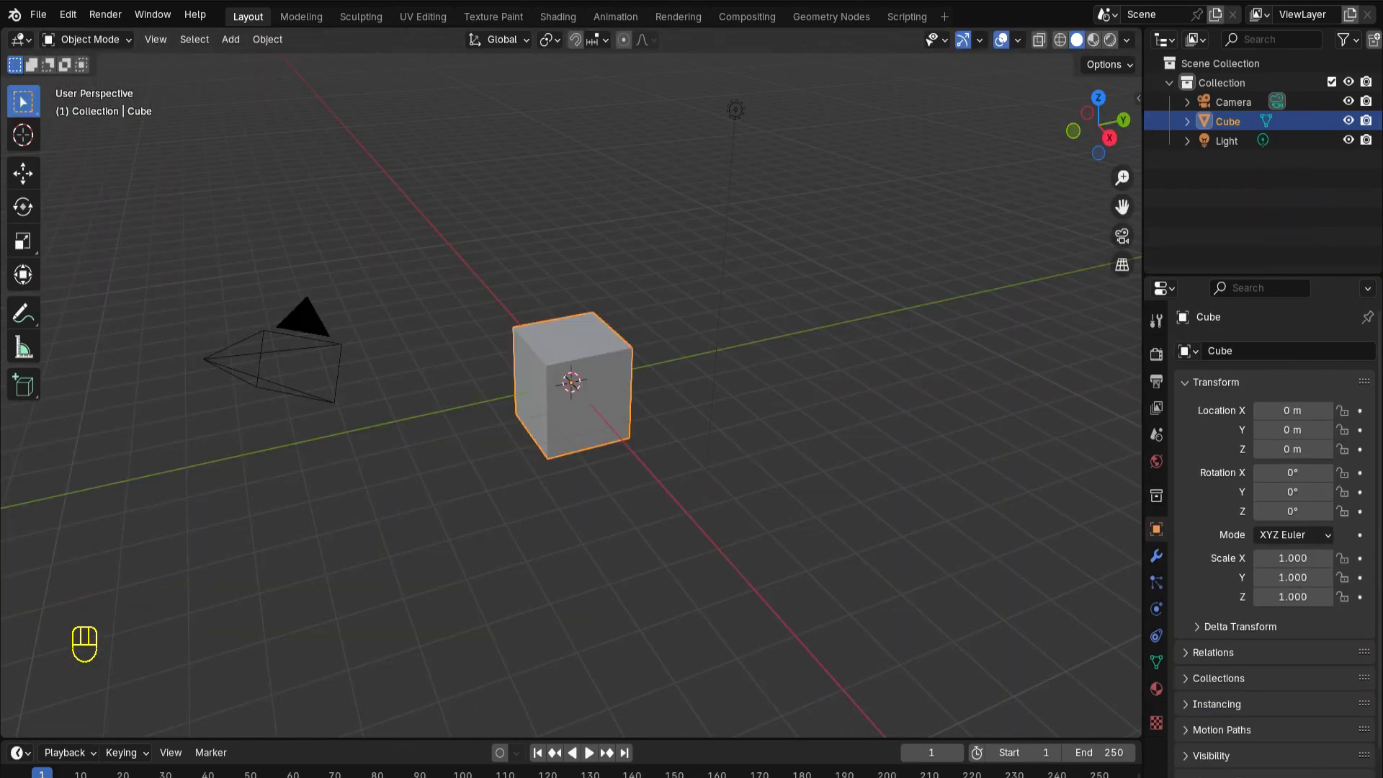
# Delete the default cube and add a plane at the origin in top view
pyautogui.press('Delete')
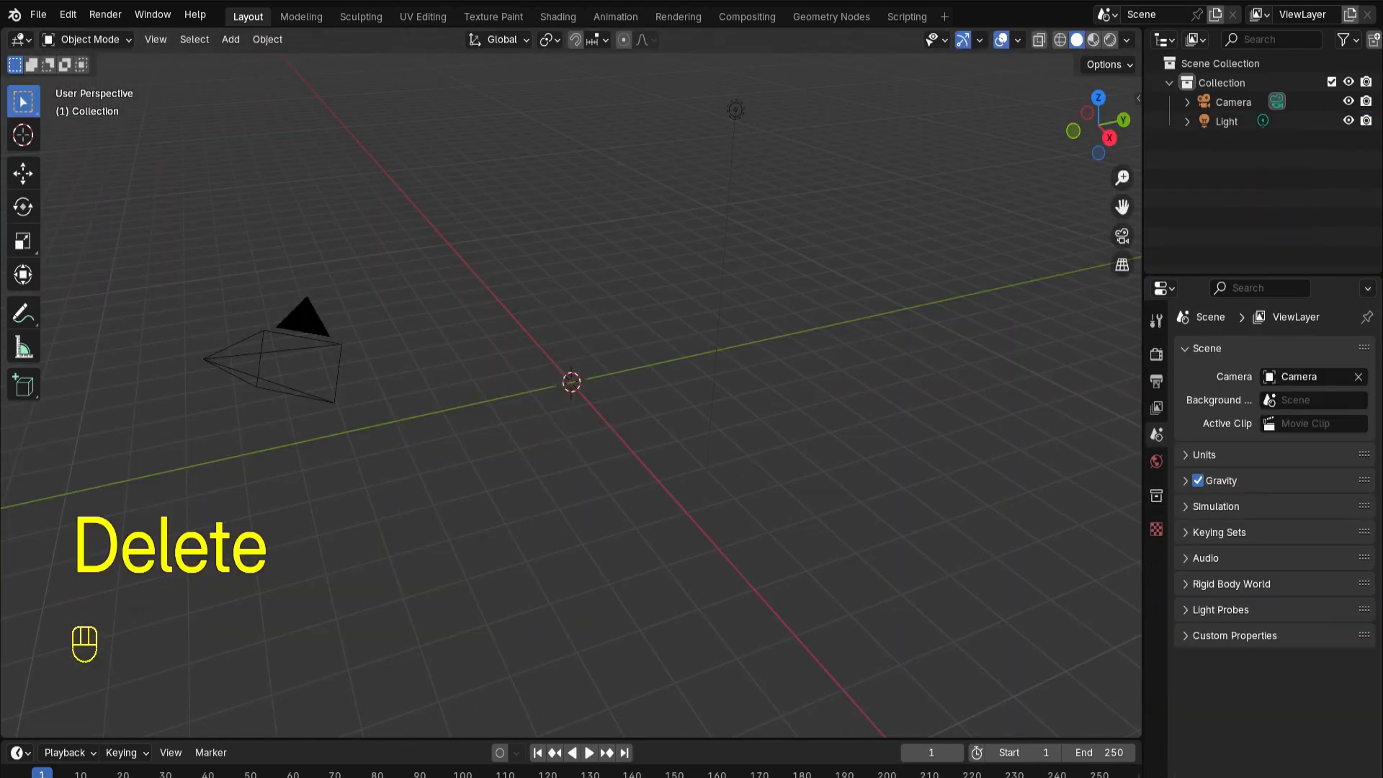
pyautogui.press('KP_7')
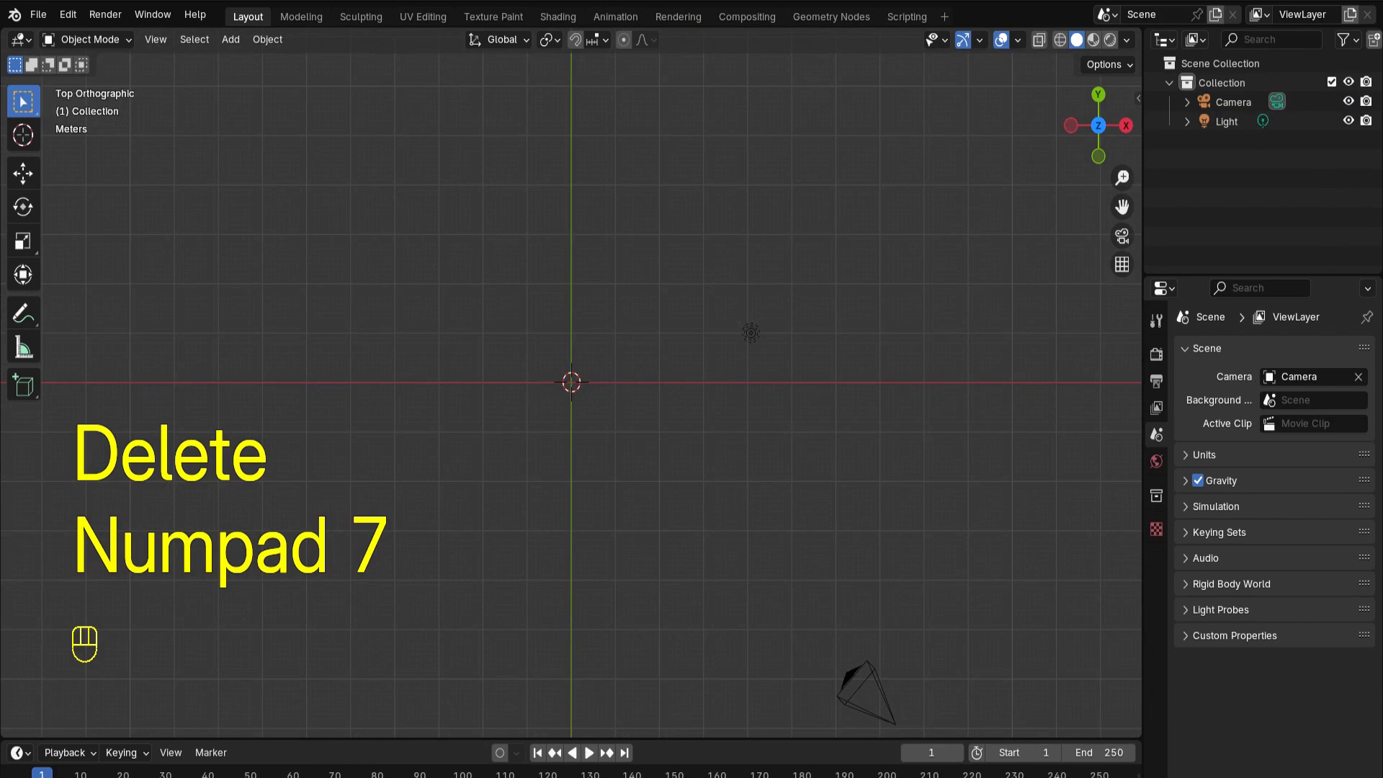
pyautogui.hotkey('shift', 'a')
pyautogui.click(629, 365)
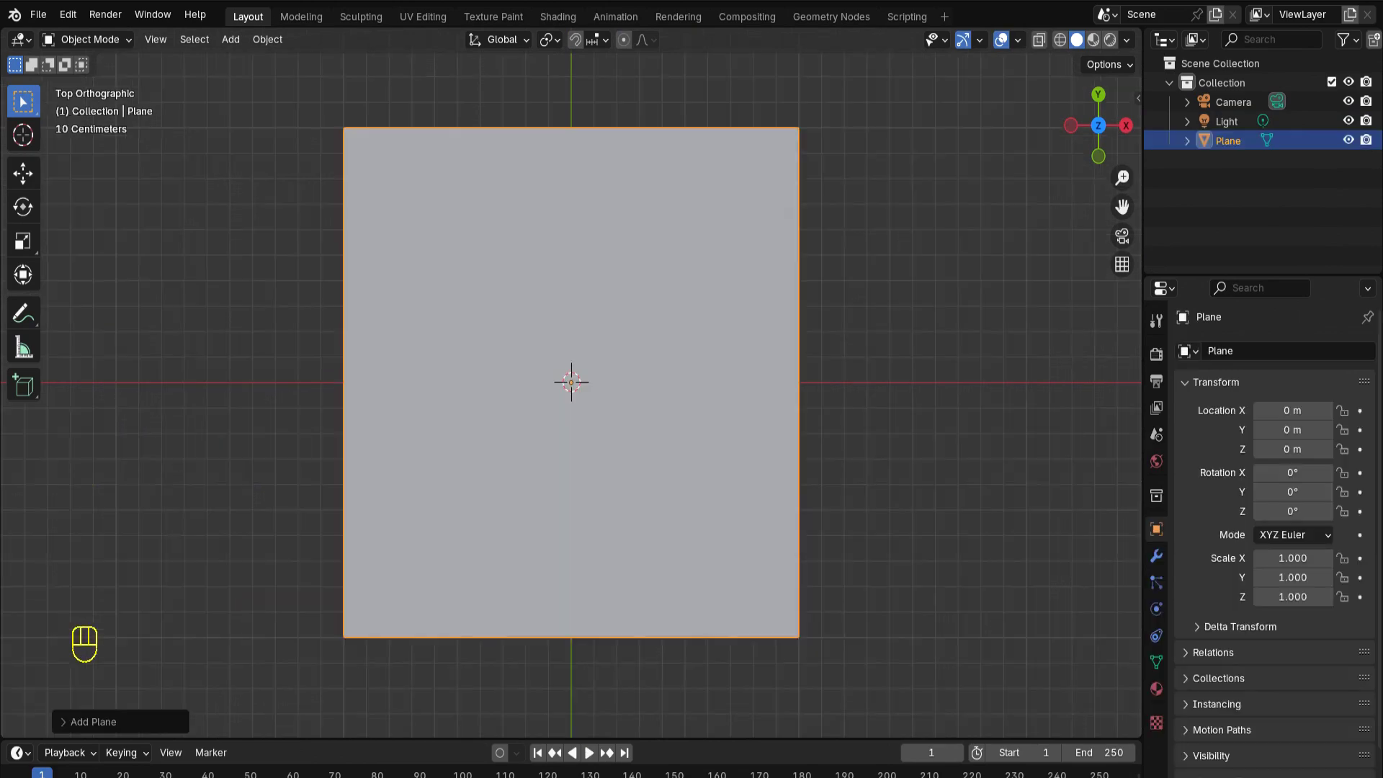
# Subdivide the plane's mesh with 40 cuts
pyautogui.press('Tab')
pyautogui.rightClick(617, 343)
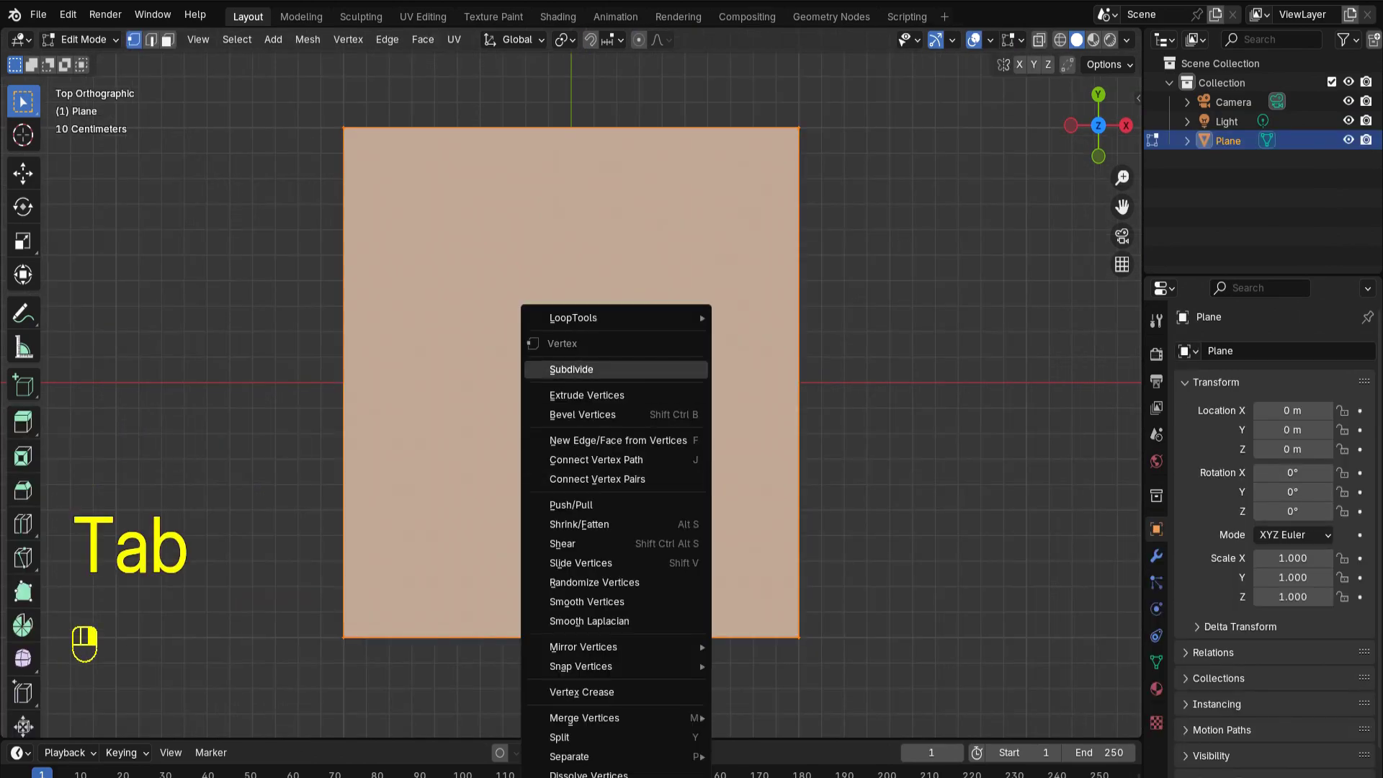
pyautogui.click(571, 369)
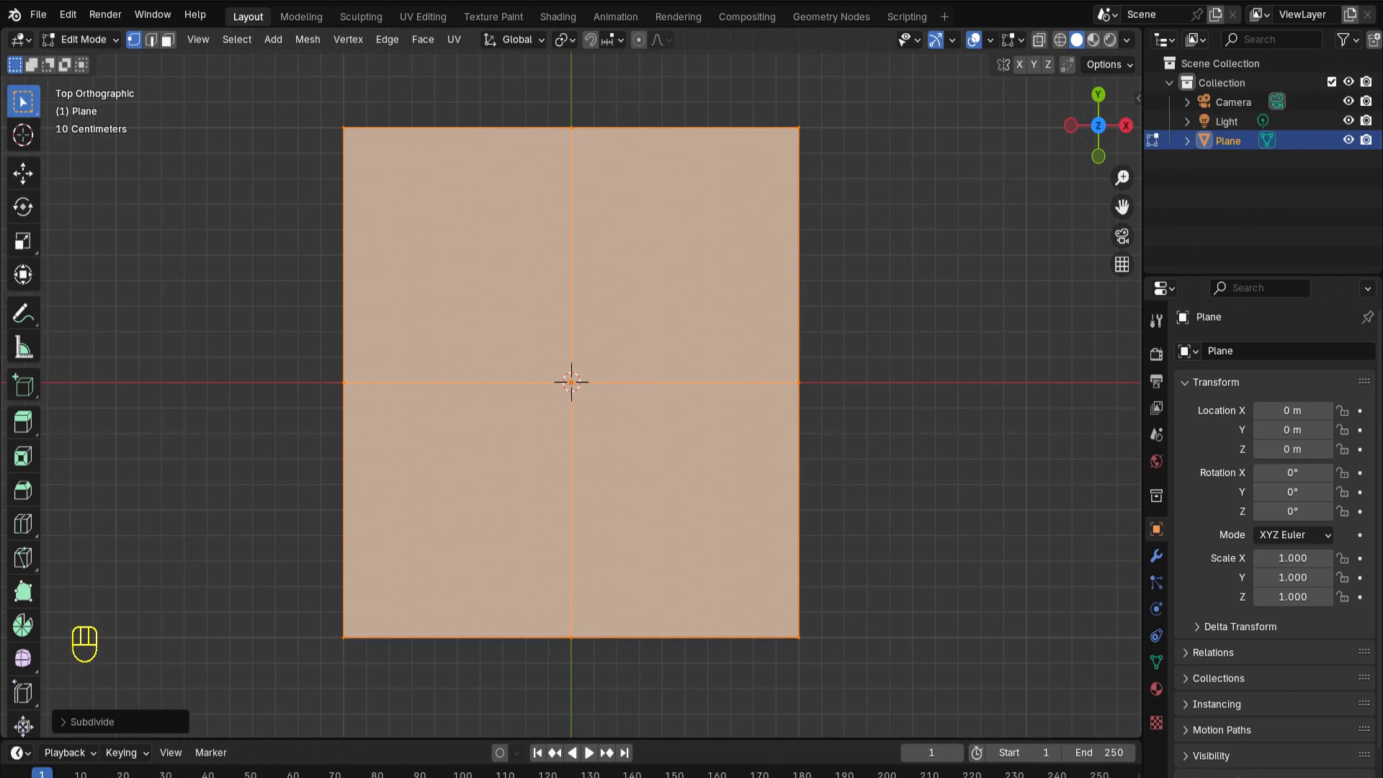
pyautogui.click(93, 721)
pyautogui.click(219, 590)
pyautogui.write('40')
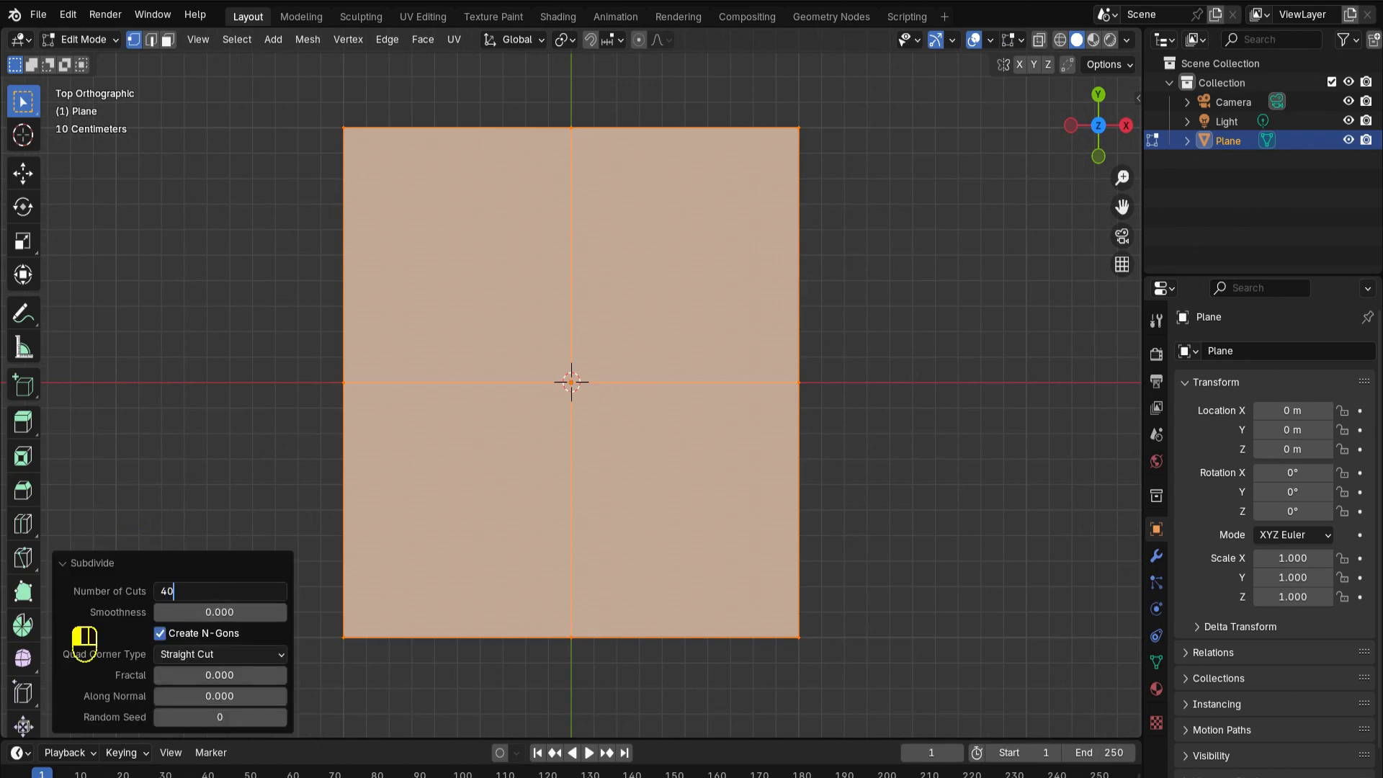
pyautogui.press('Return')
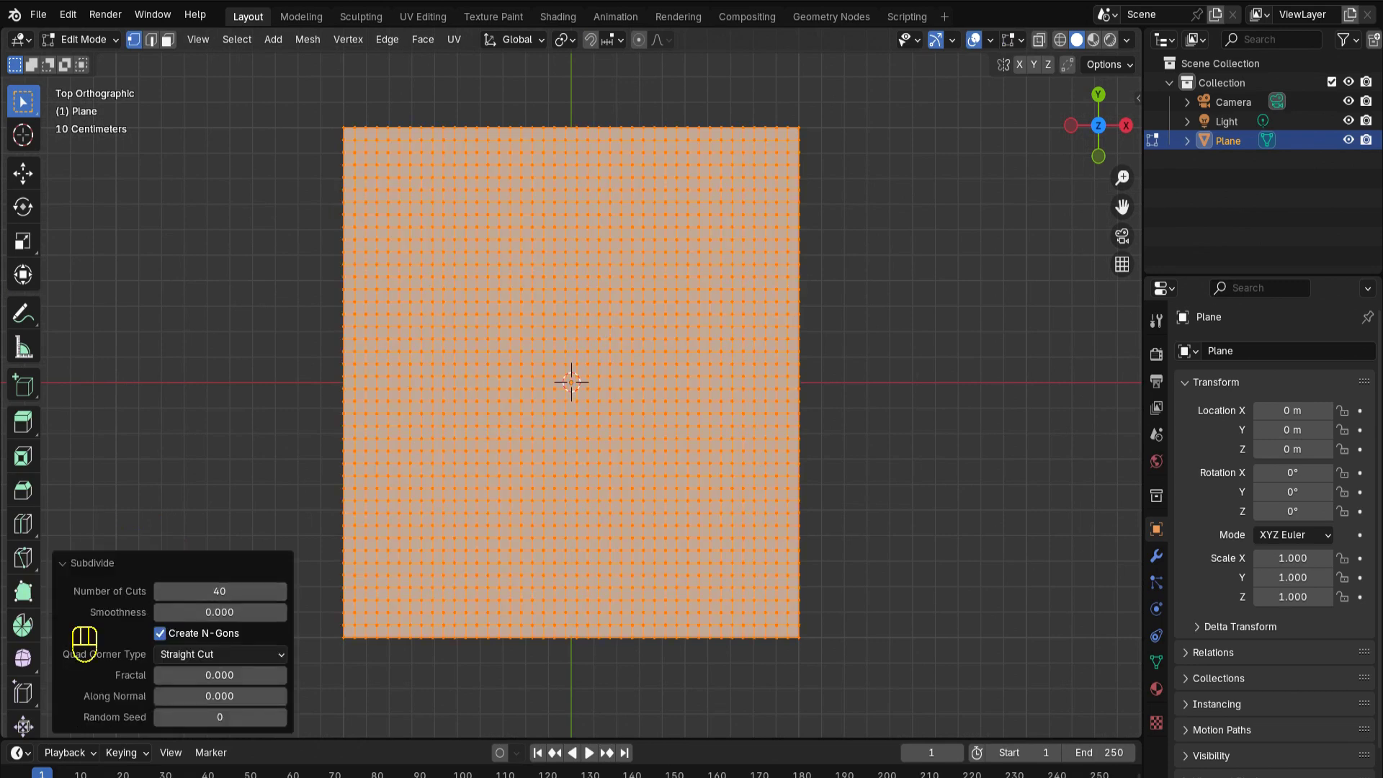
pyautogui.click(571, 128)
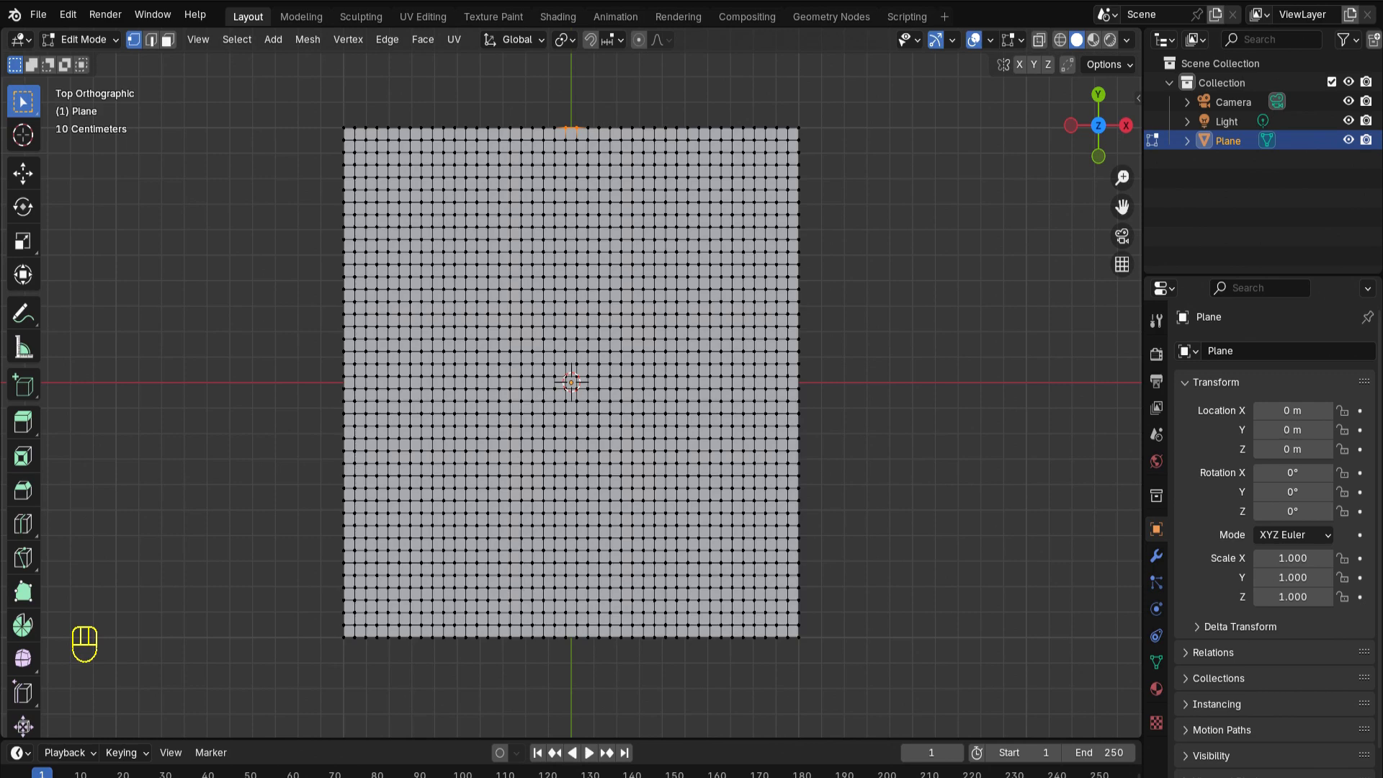
pyautogui.click(1156, 662)
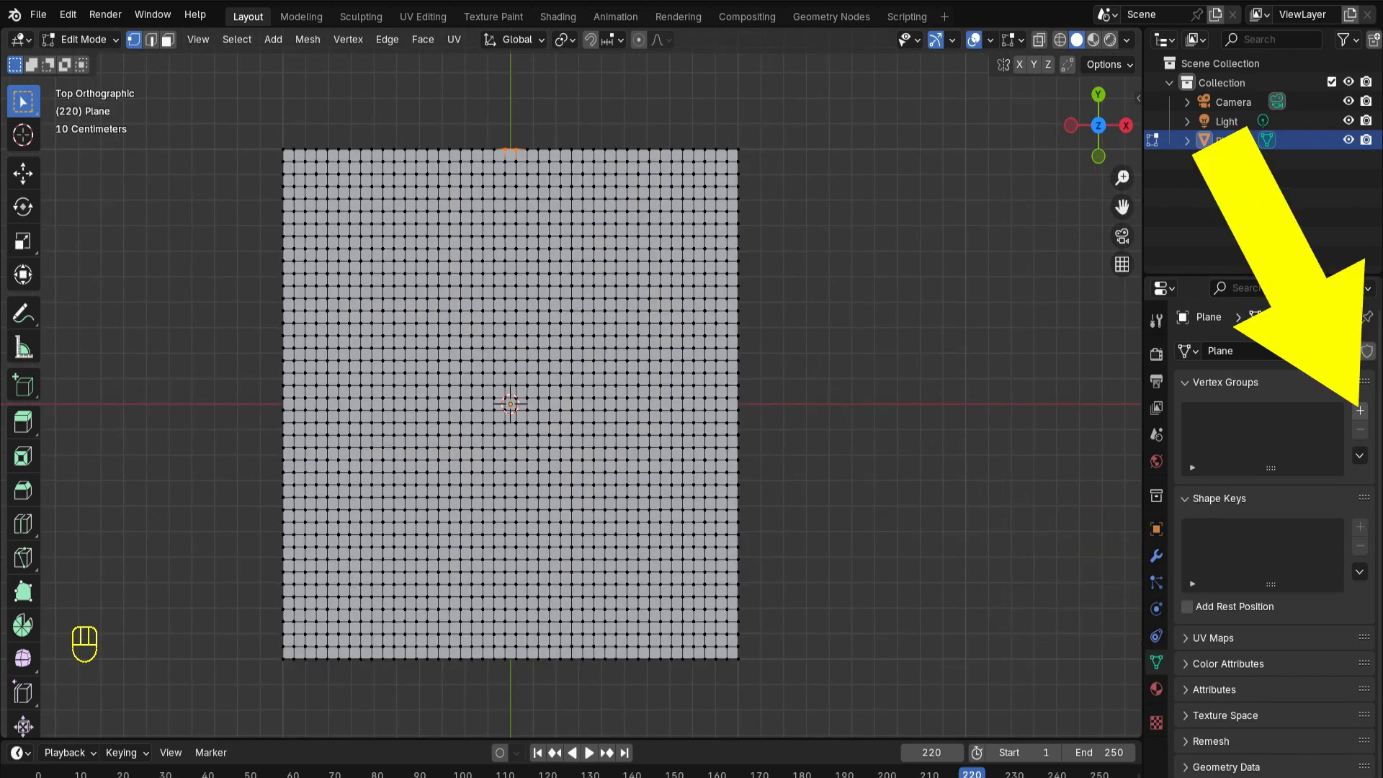
pyautogui.click(504, 185)
pyautogui.click(1359, 409)
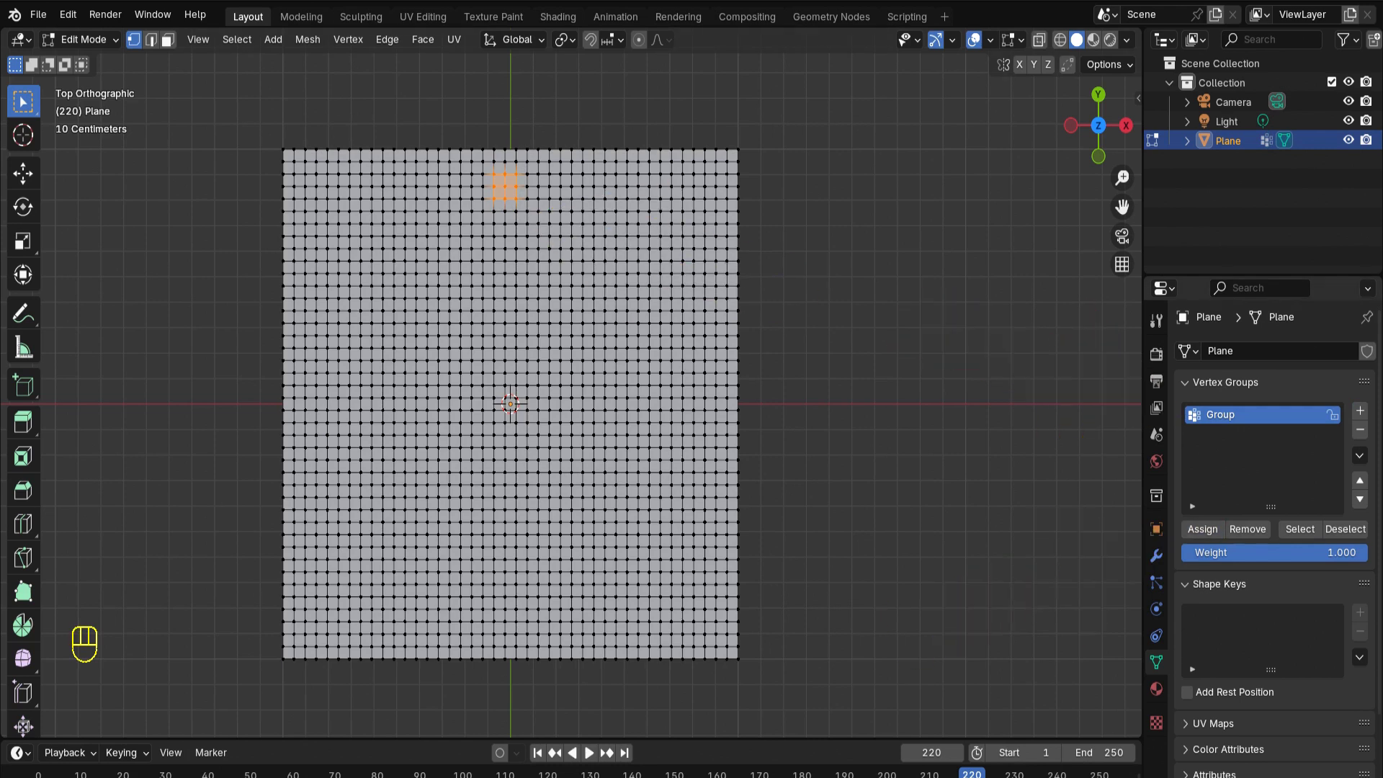
pyautogui.click(1360, 430)
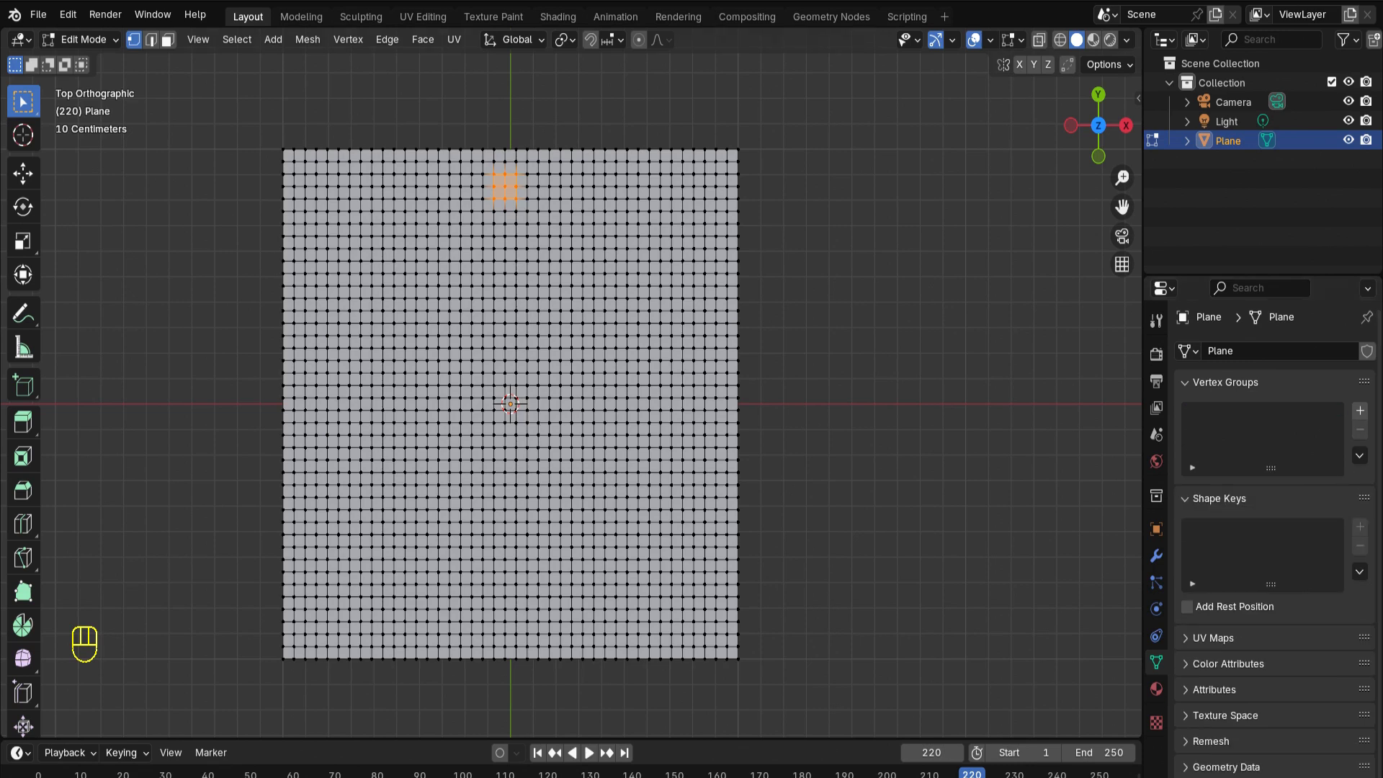
# Weight-paint a small full-weight spot near the middle of the plane's upper edge with a 29 px brush radius
pyautogui.click(79, 39)
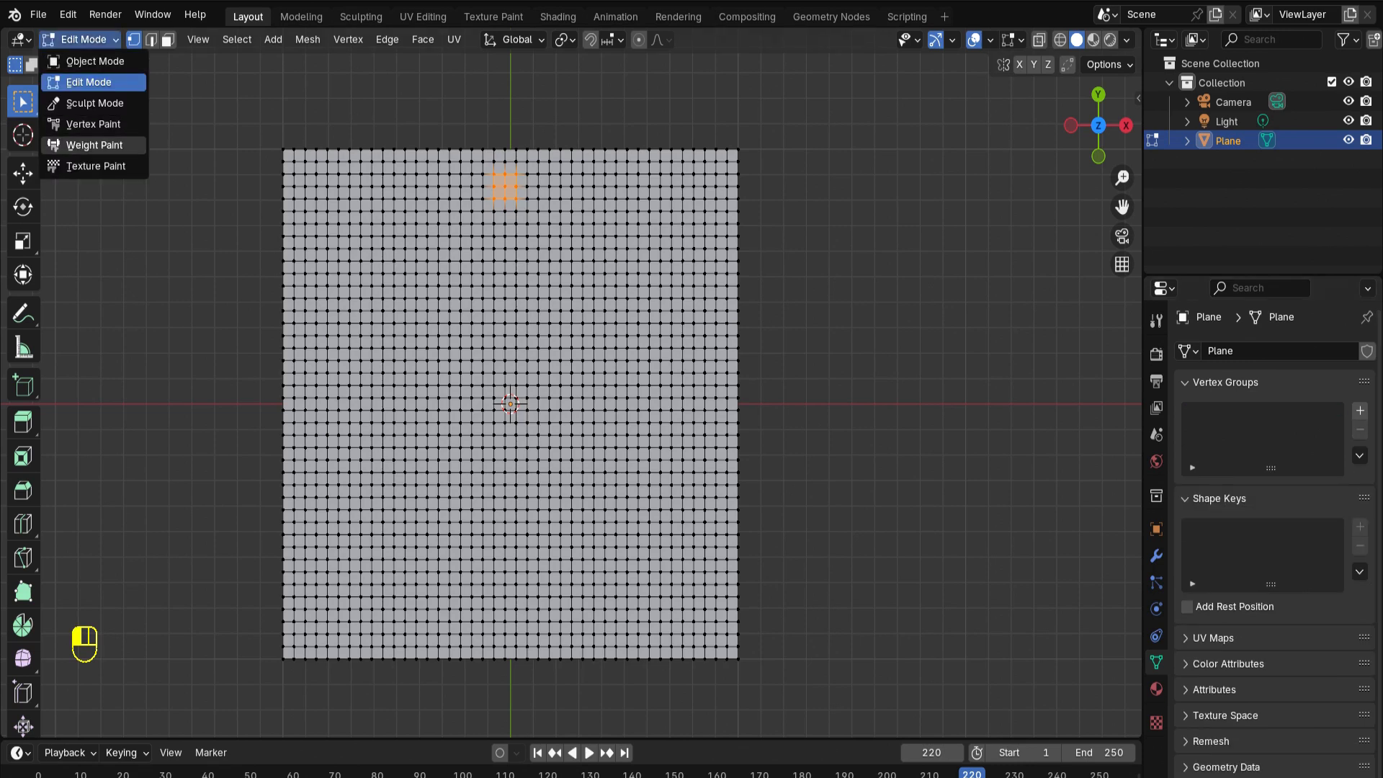
pyautogui.click(94, 144)
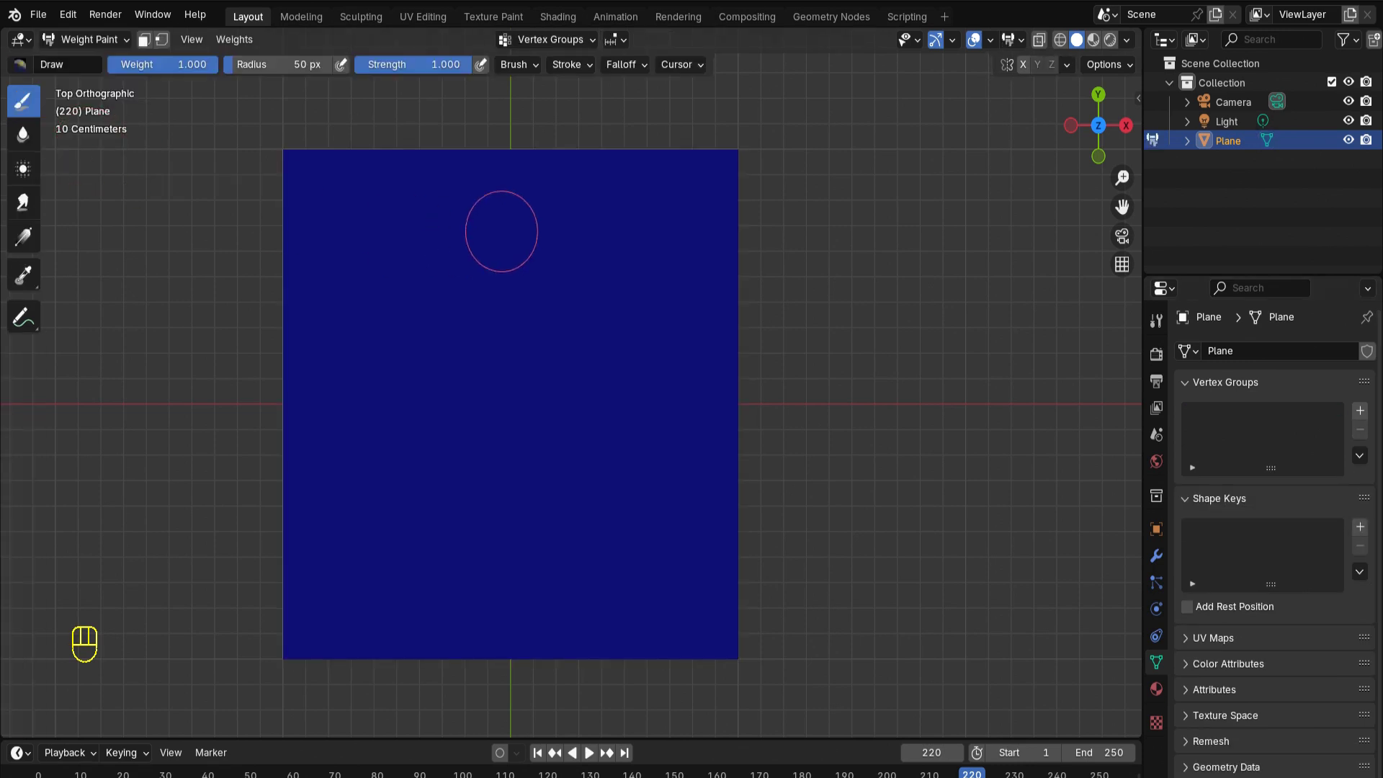
pyautogui.press('f')
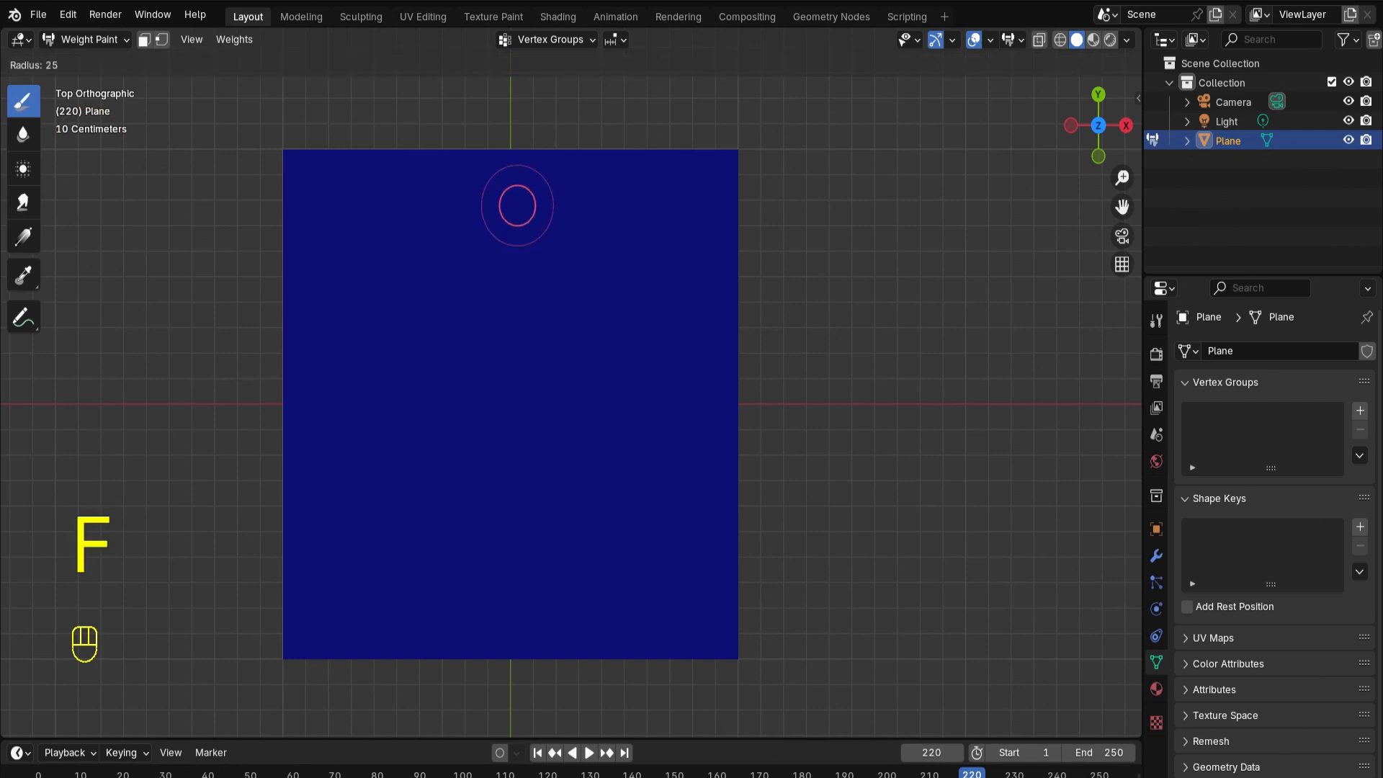
pyautogui.click(504, 197)
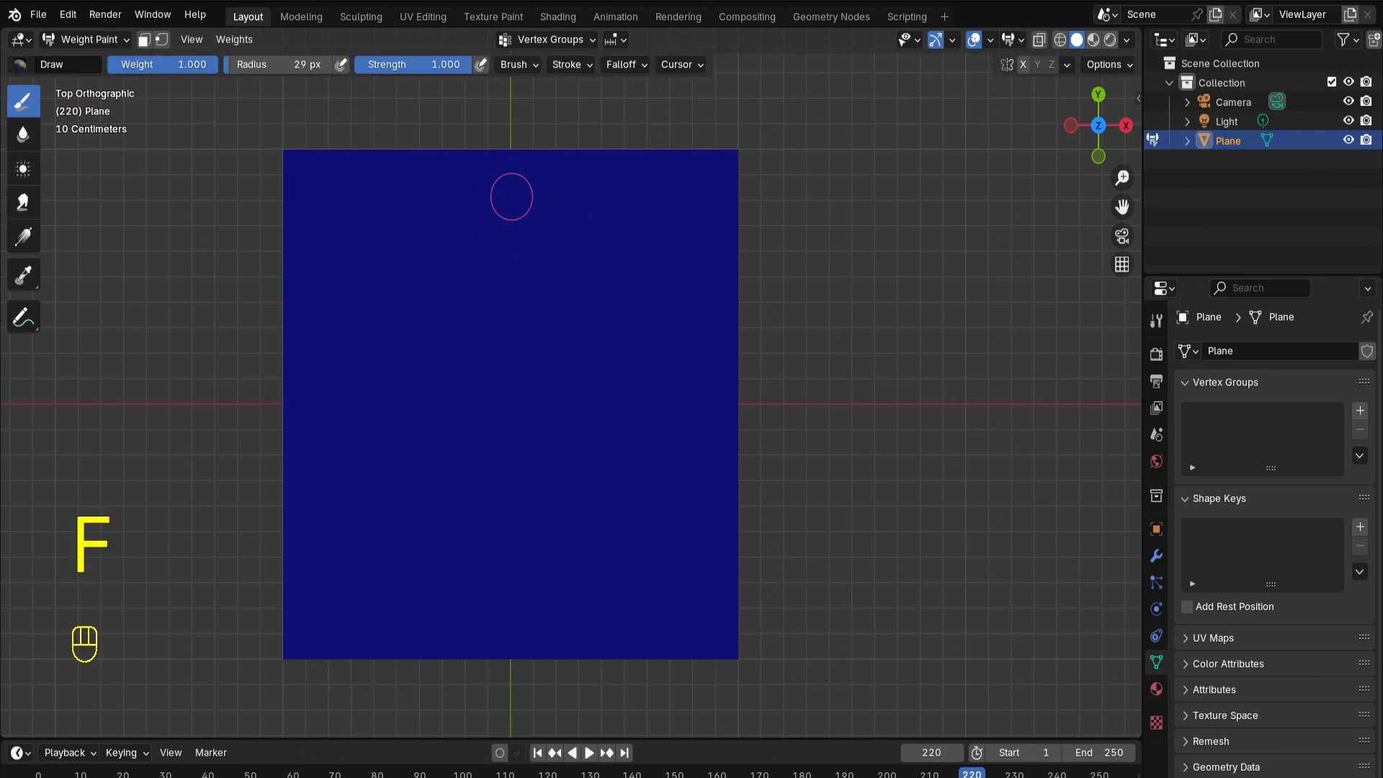
pyautogui.click(511, 196)
pyautogui.moveTo(512, 196); pyautogui.dragTo(512, 194)
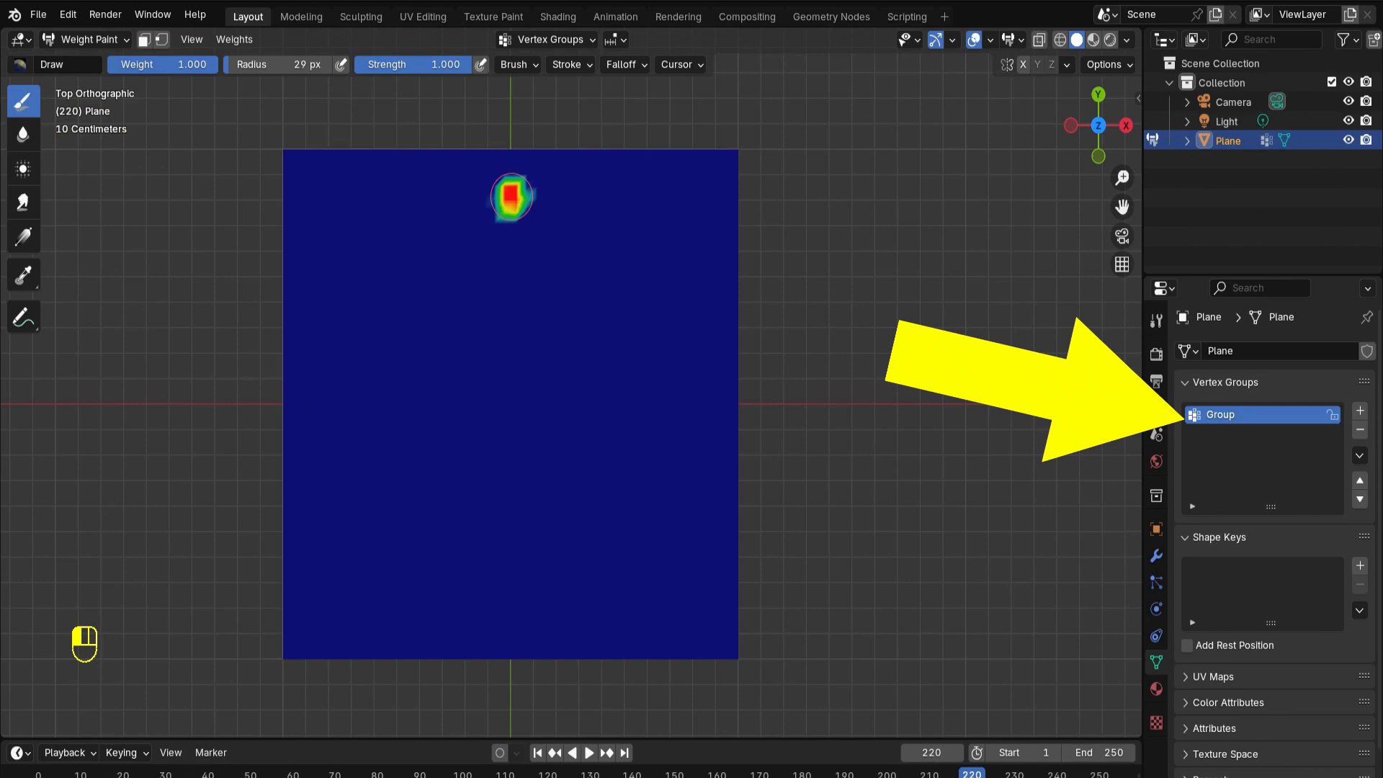
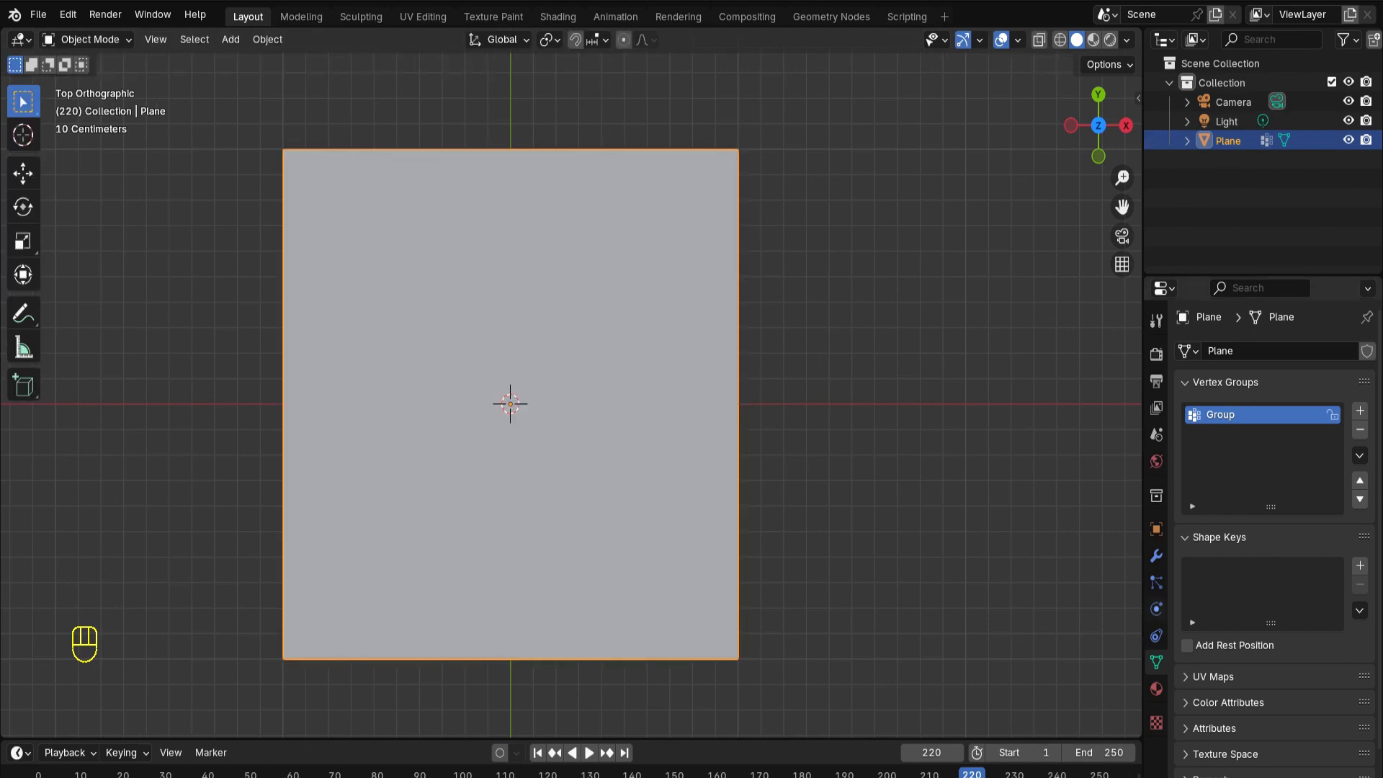
# Give the plane Cloth physics and apply the Cotton preset
pyautogui.click(1155, 609)
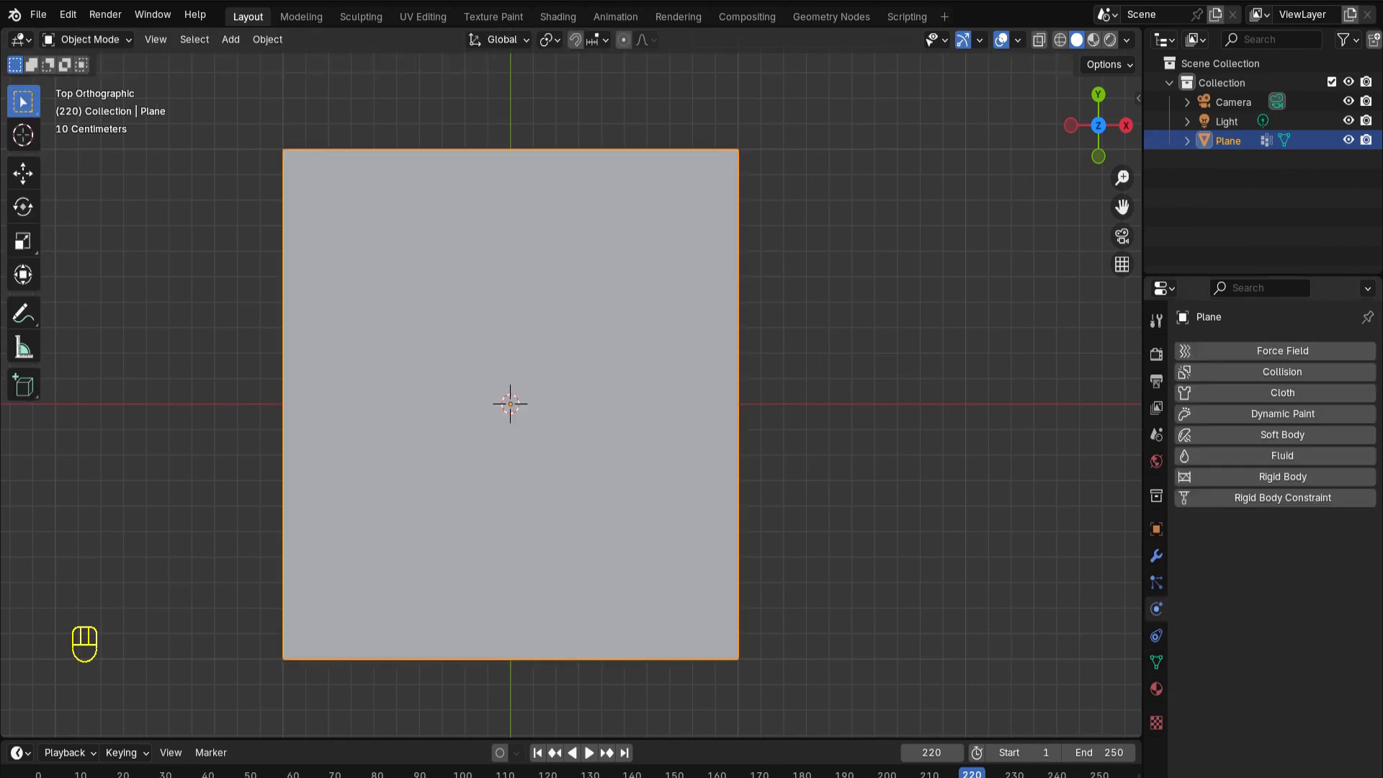
pyautogui.click(1274, 392)
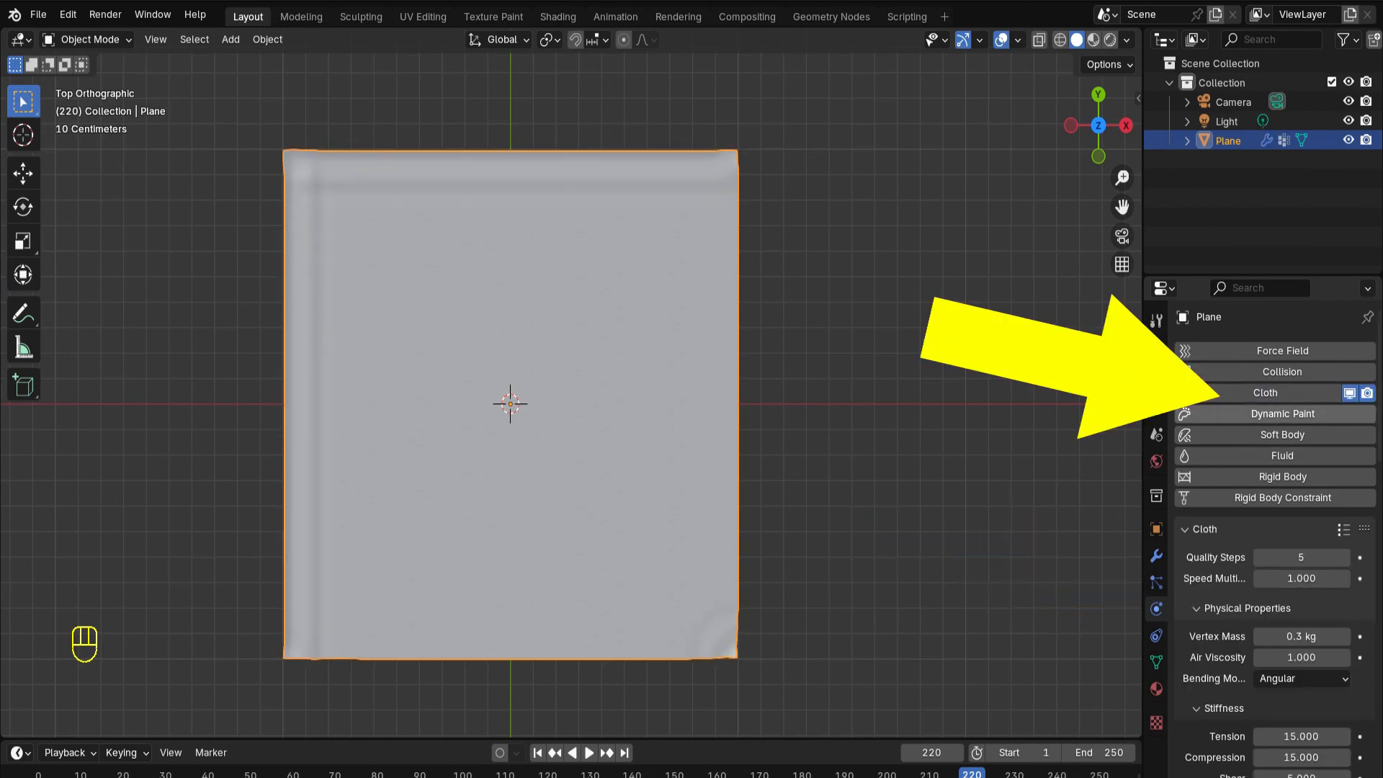
pyautogui.click(1343, 530)
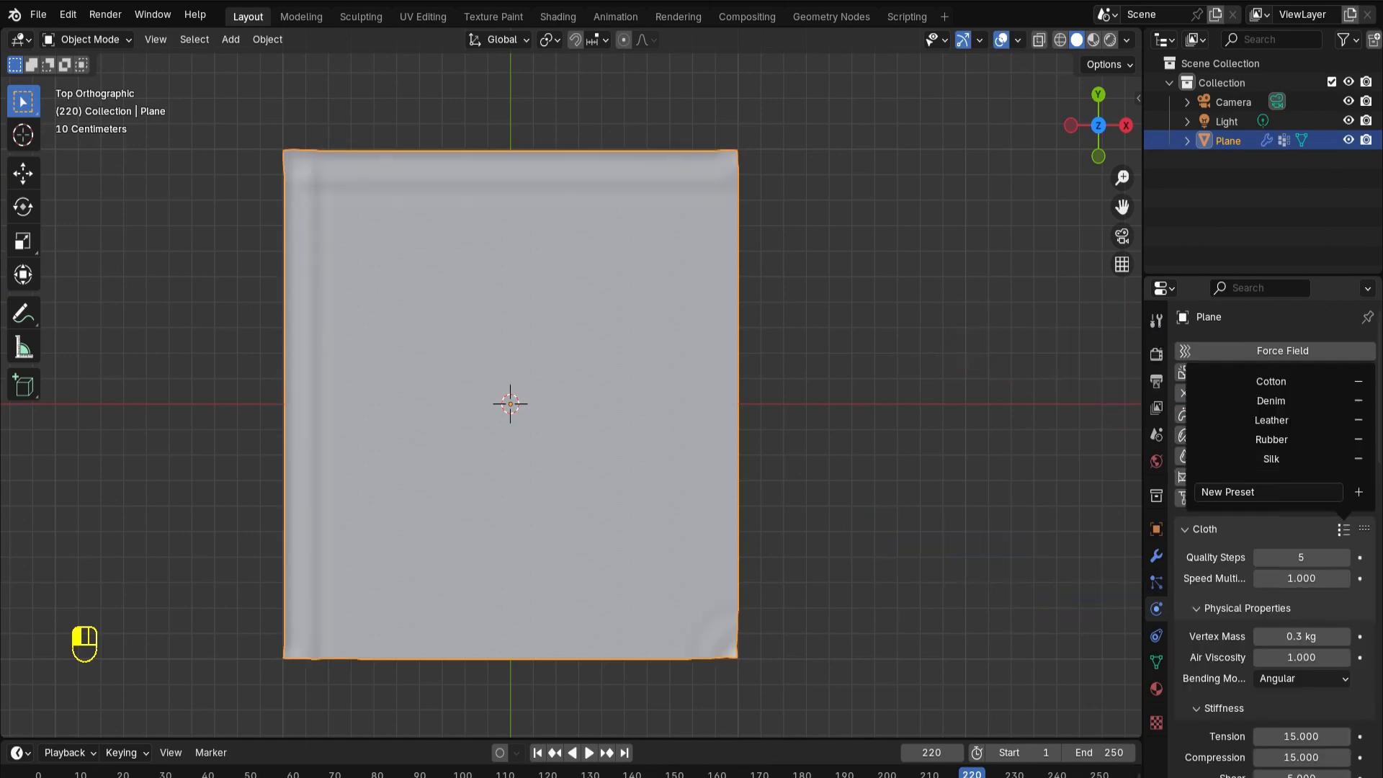
pyautogui.click(1271, 381)
# Set the cloth's pin group to the painted vertex group Group and enable Self Collisions
pyautogui.scroll(-15, 1274, 526)
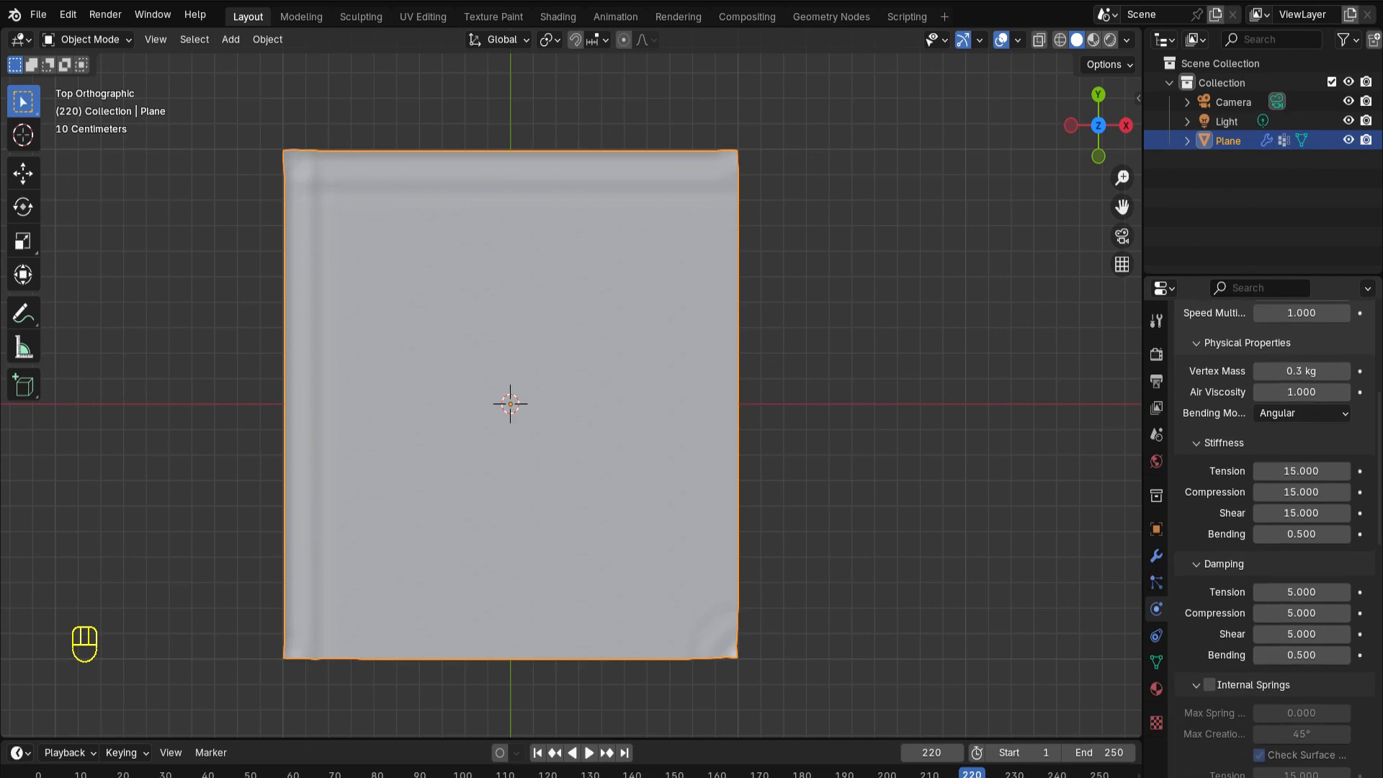
pyautogui.scroll(-8, 1274, 525)
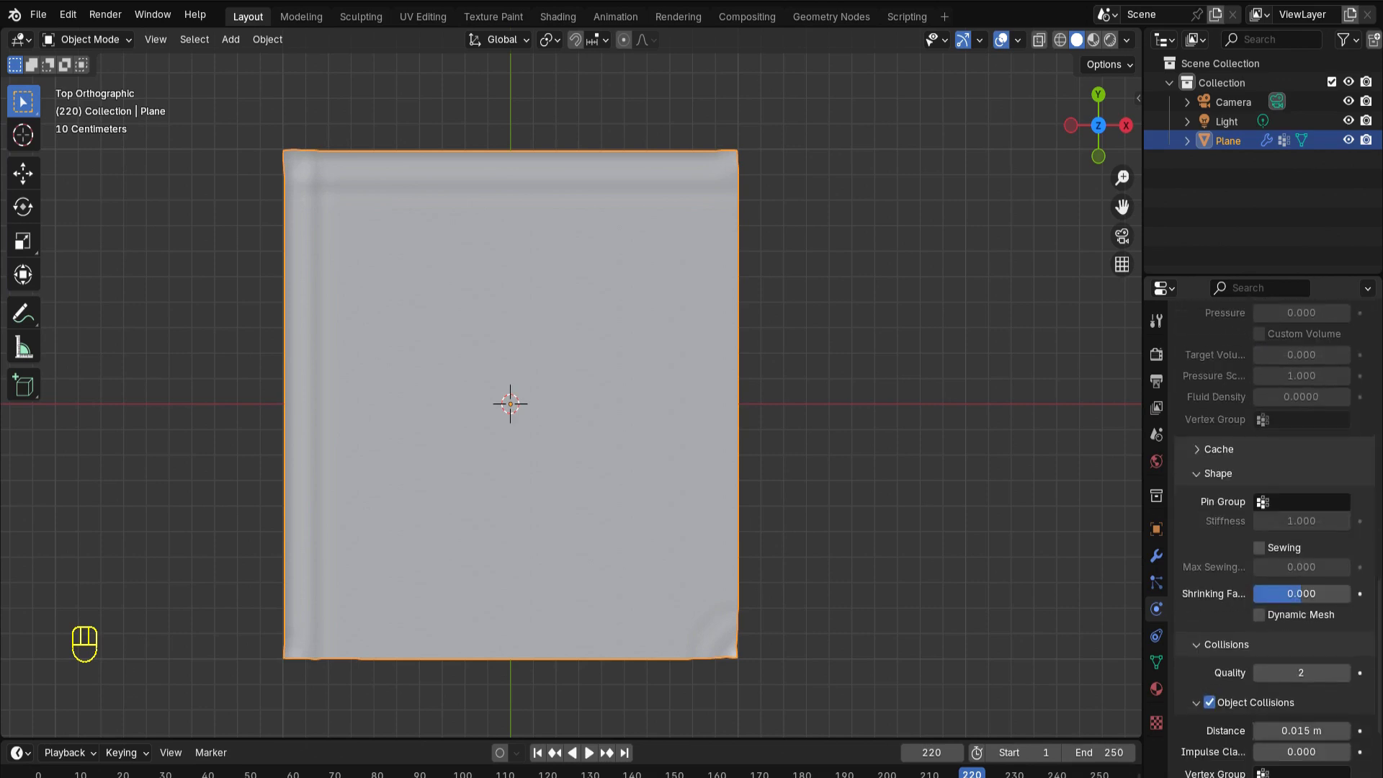
pyautogui.click(1303, 502)
pyautogui.click(1278, 531)
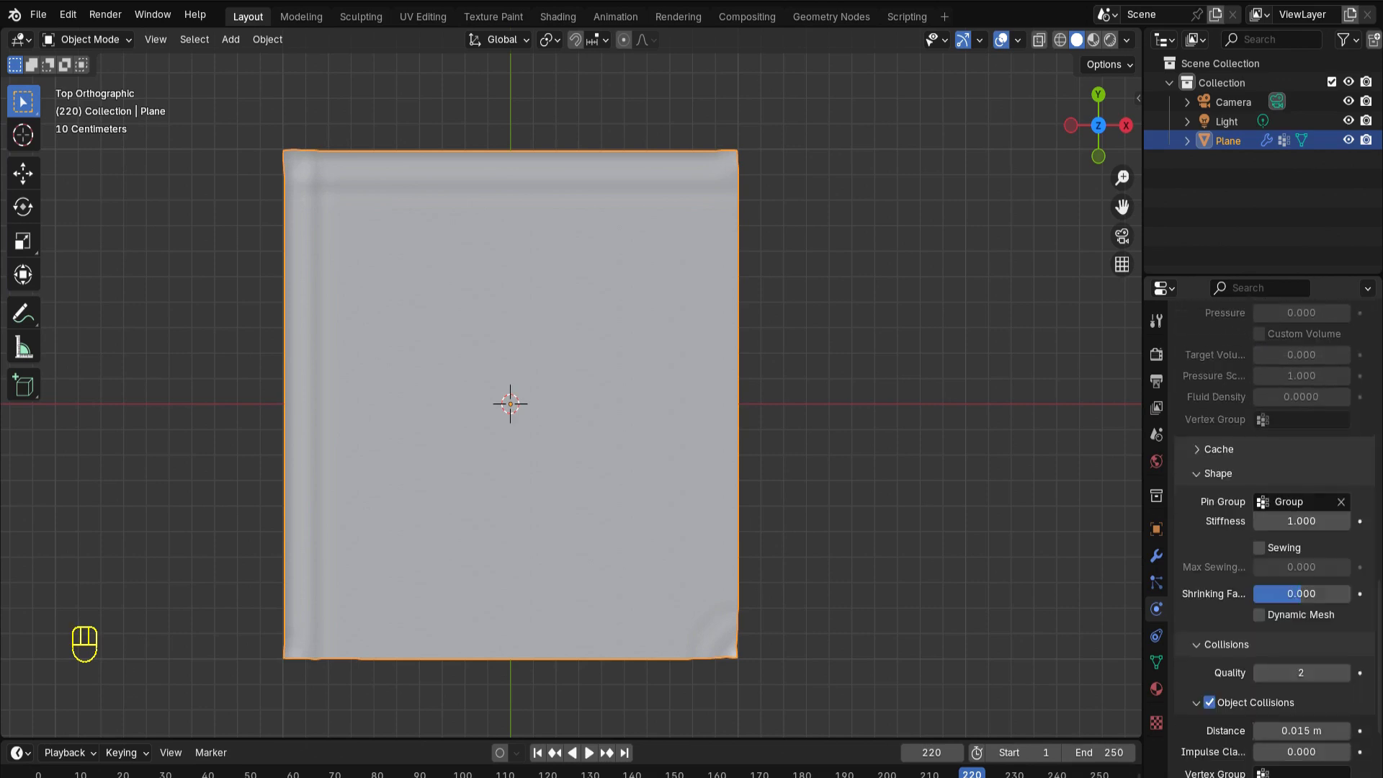
pyautogui.scroll(-5, 1275, 526)
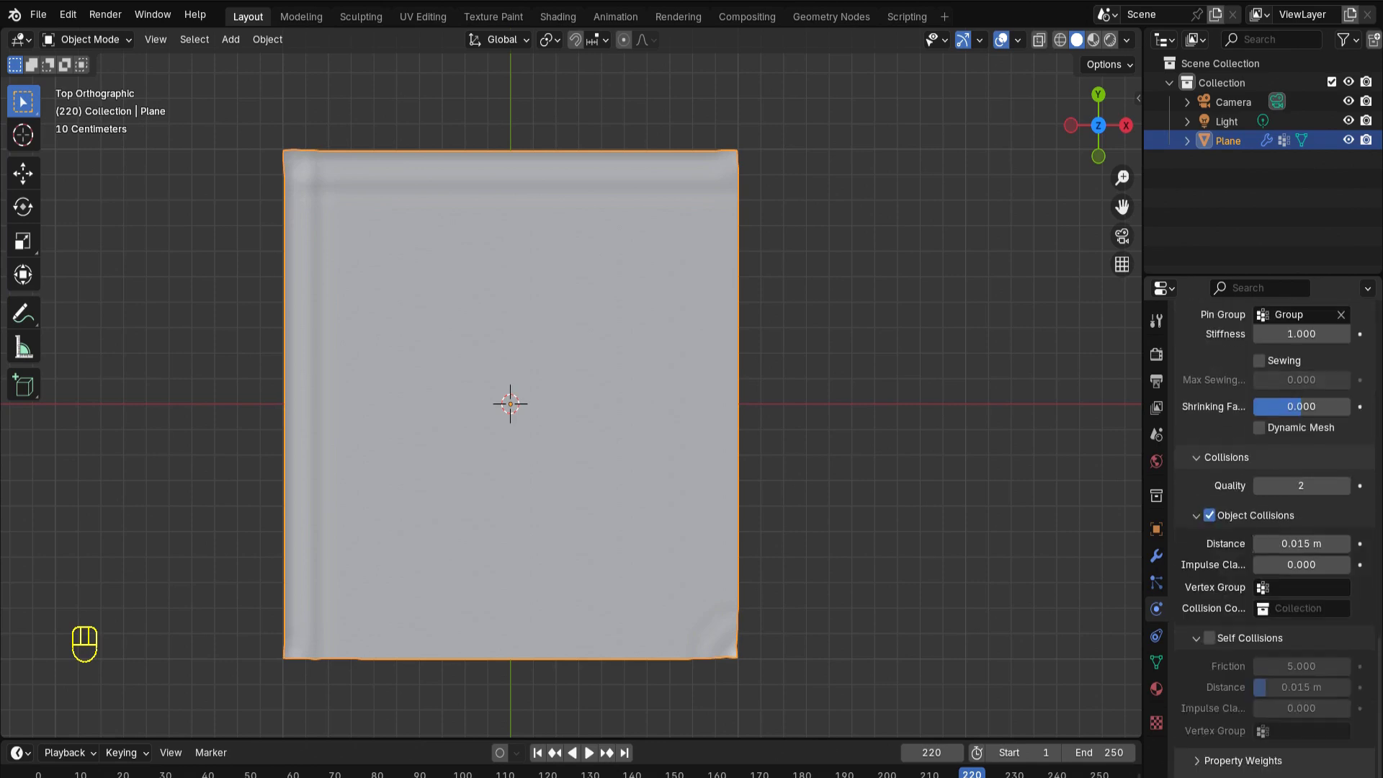
pyautogui.click(1209, 637)
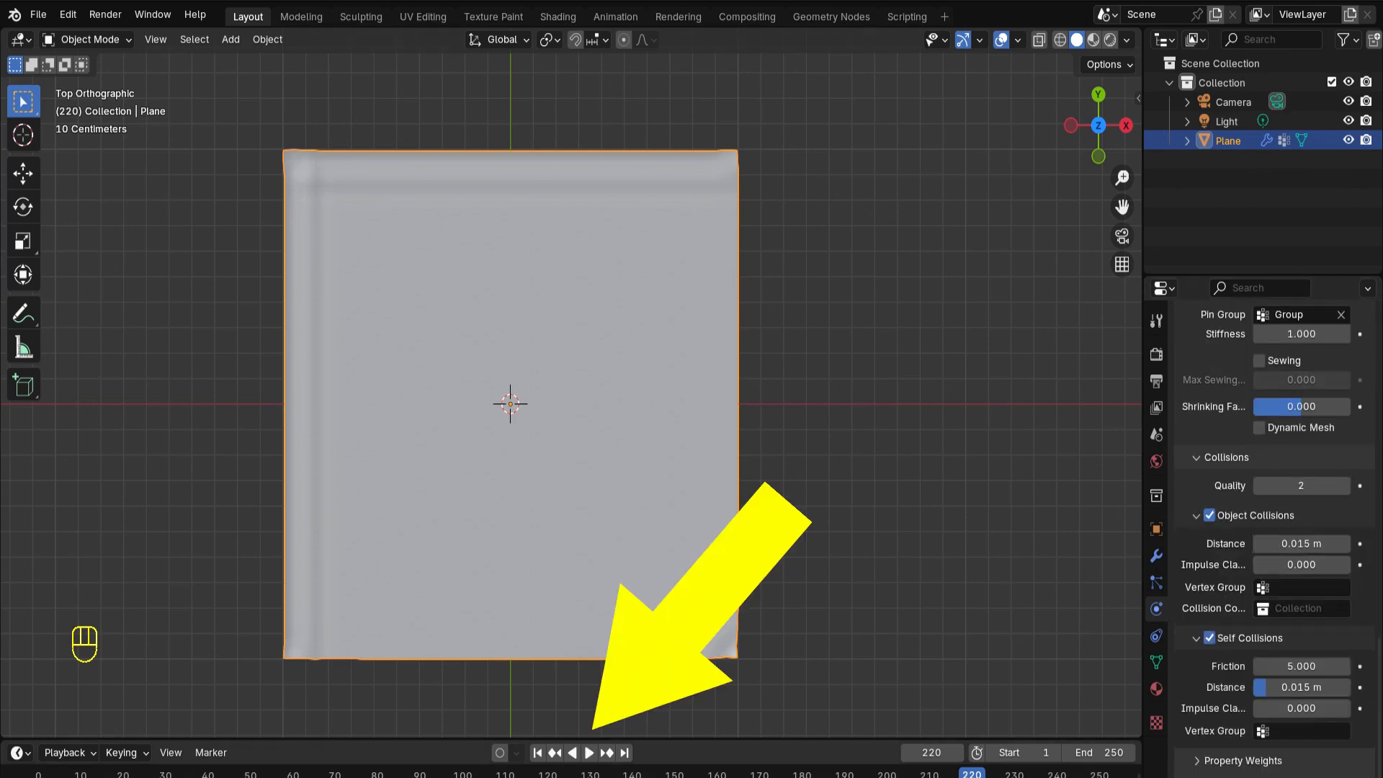
# Play the cloth simulation to frame 215 so the plane drapes from its pinned spot
pyautogui.press('space')
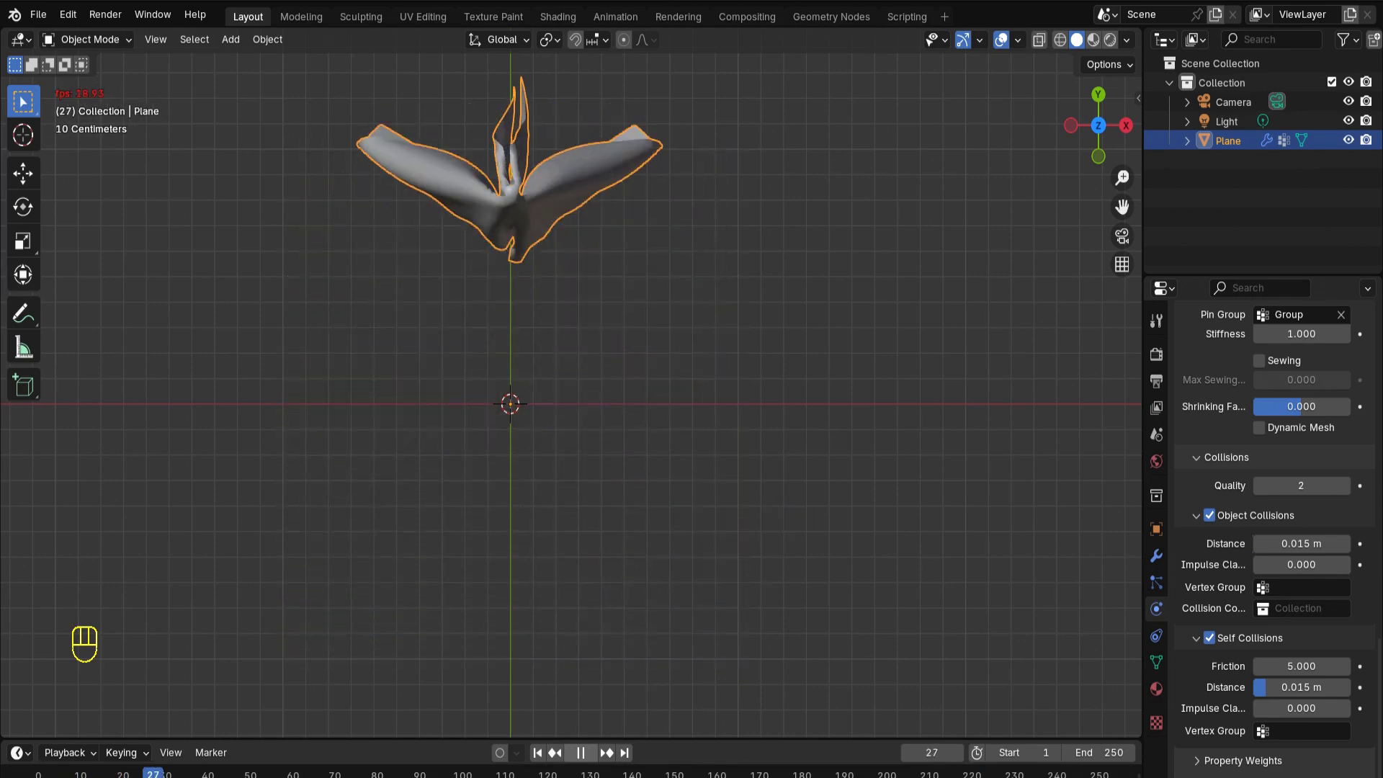
pyautogui.scroll(-3, 571, 383)
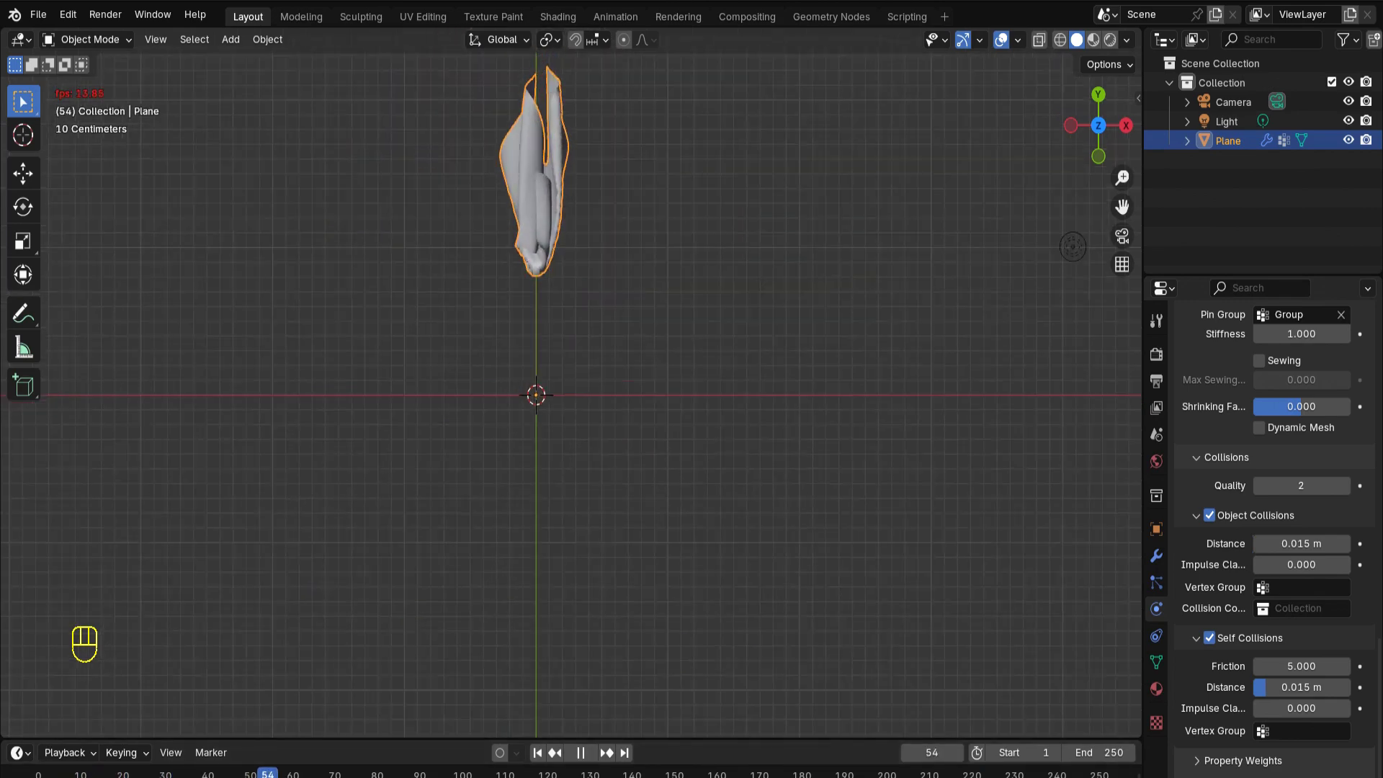
pyautogui.moveTo(571, 382); pyautogui.dragTo(712, 264, button='middle')
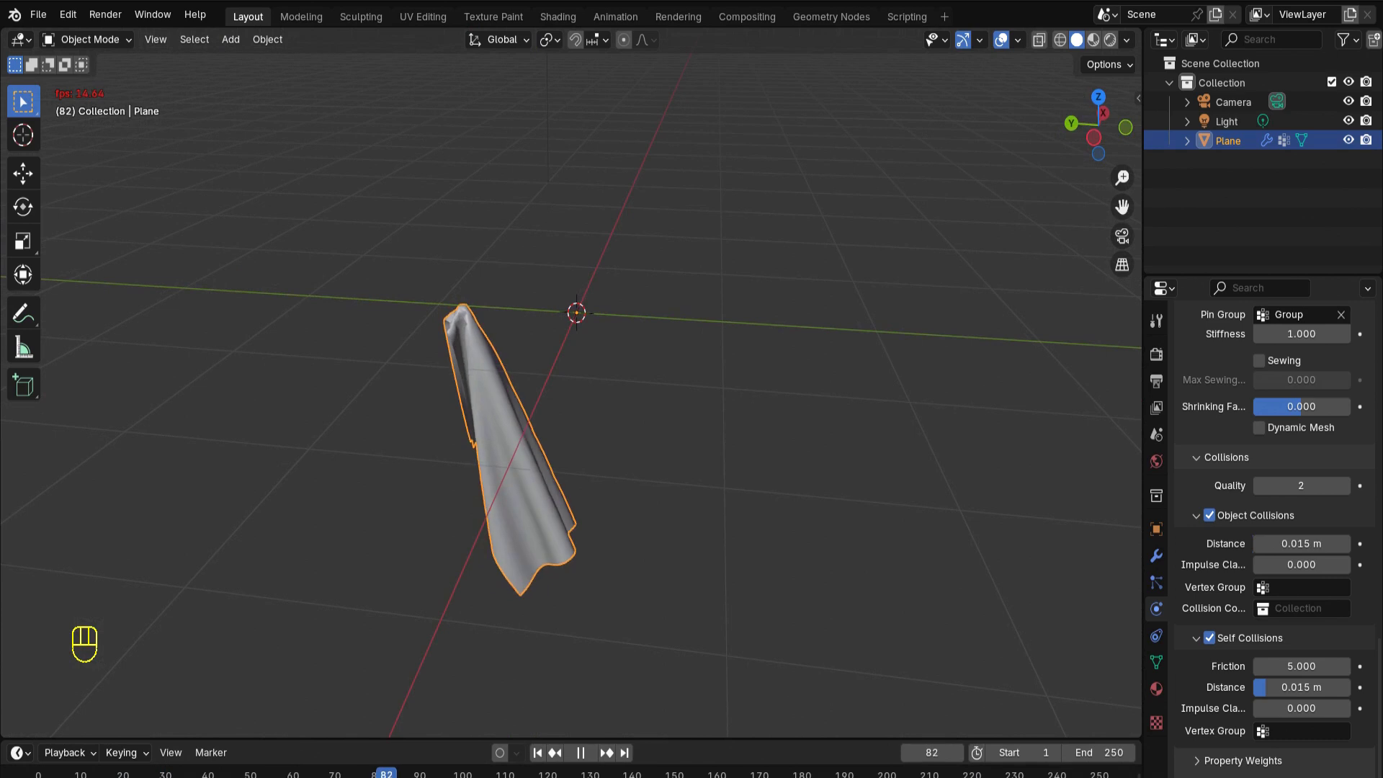
pyautogui.moveTo(529, 453); pyautogui.dragTo(568, 450, button='middle')
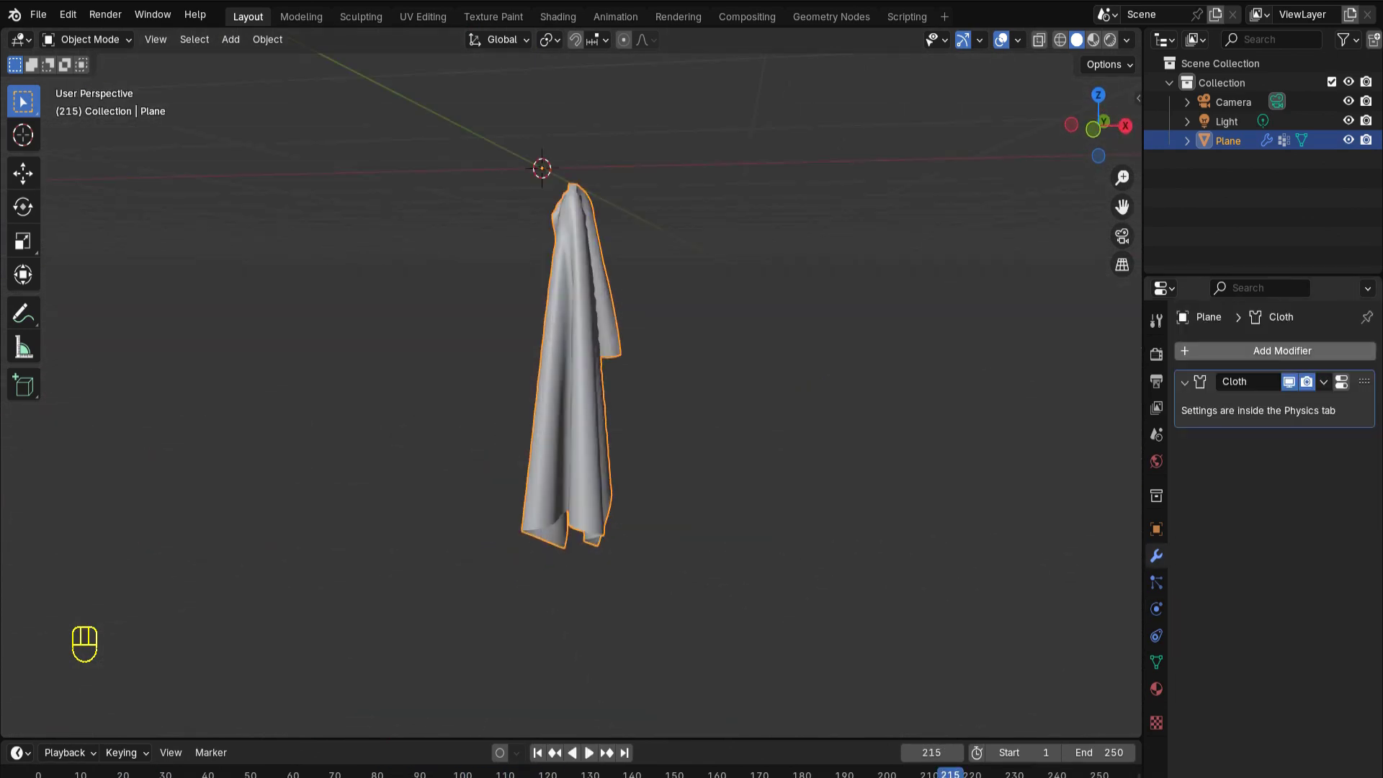
# Add a Solidify modifier to the draped cloth with a thickness of -0.01 m
pyautogui.click(1224, 352)
pyautogui.click(1209, 352)
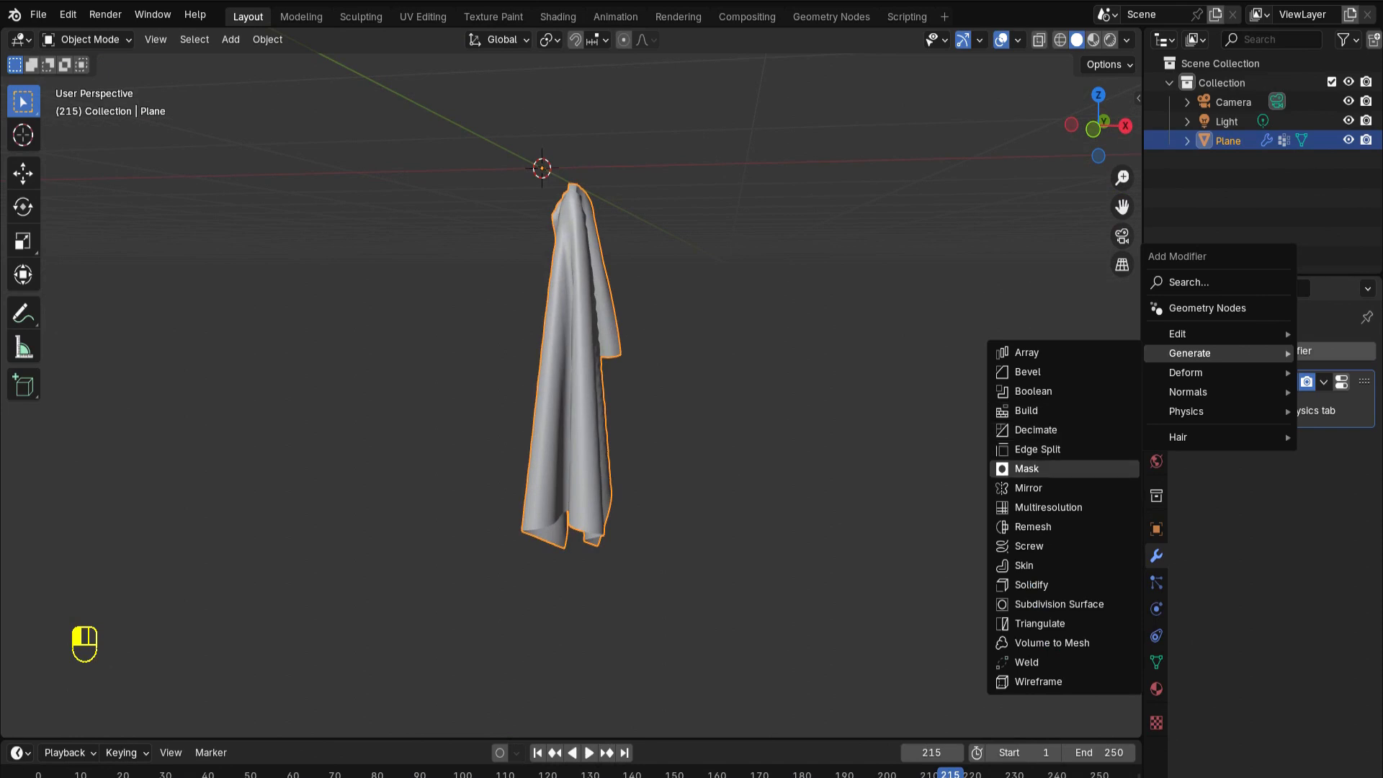
pyautogui.click(1031, 585)
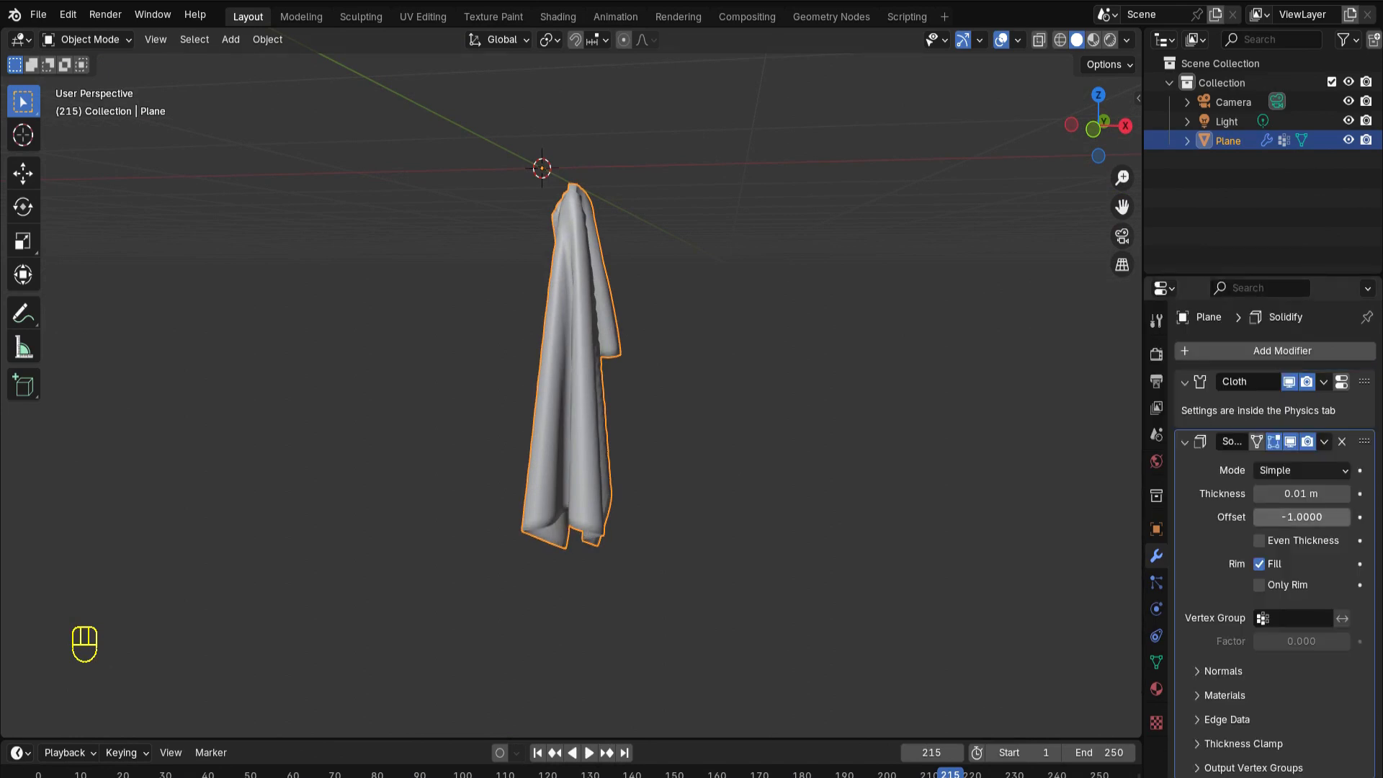
pyautogui.scroll(3, 561, 353)
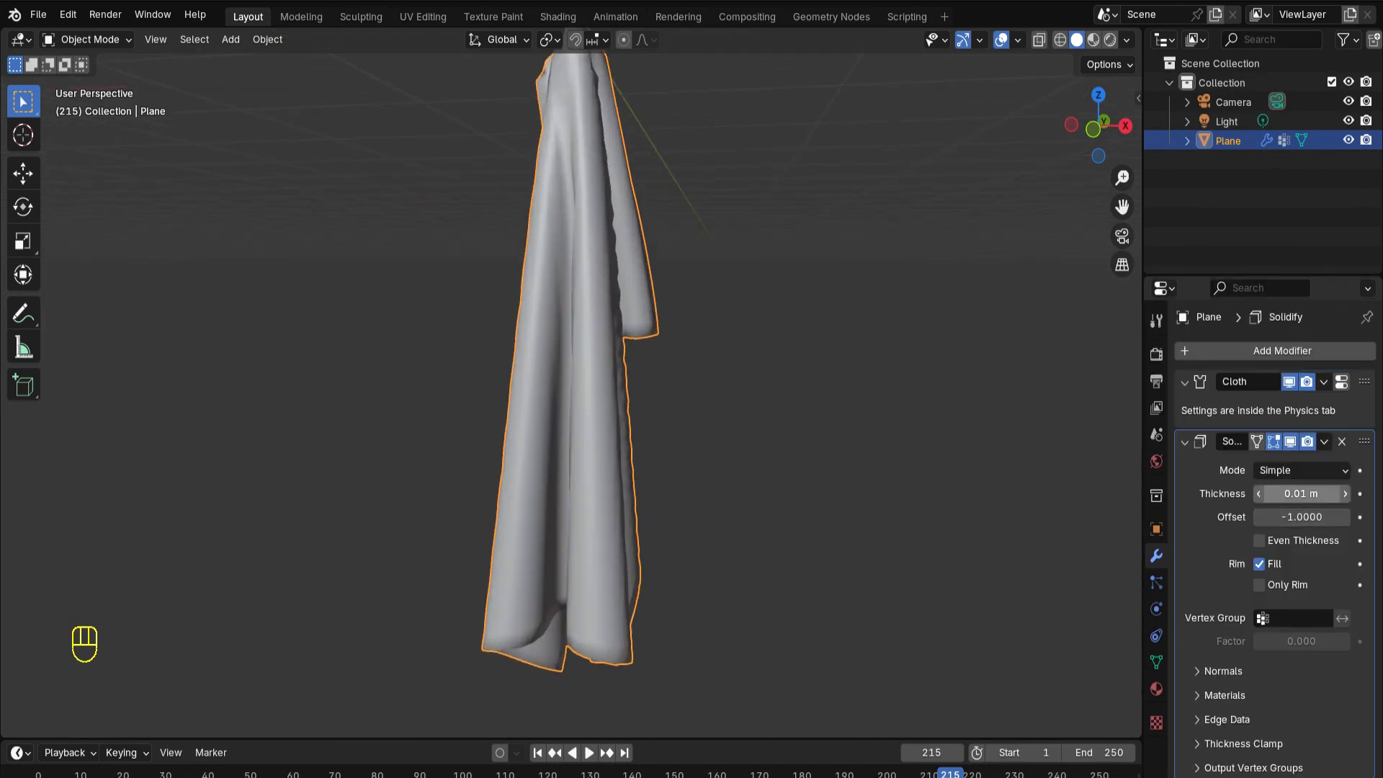
# Add a Subdivision Surface modifier to smooth the hanging cloth
pyautogui.click(1259, 352)
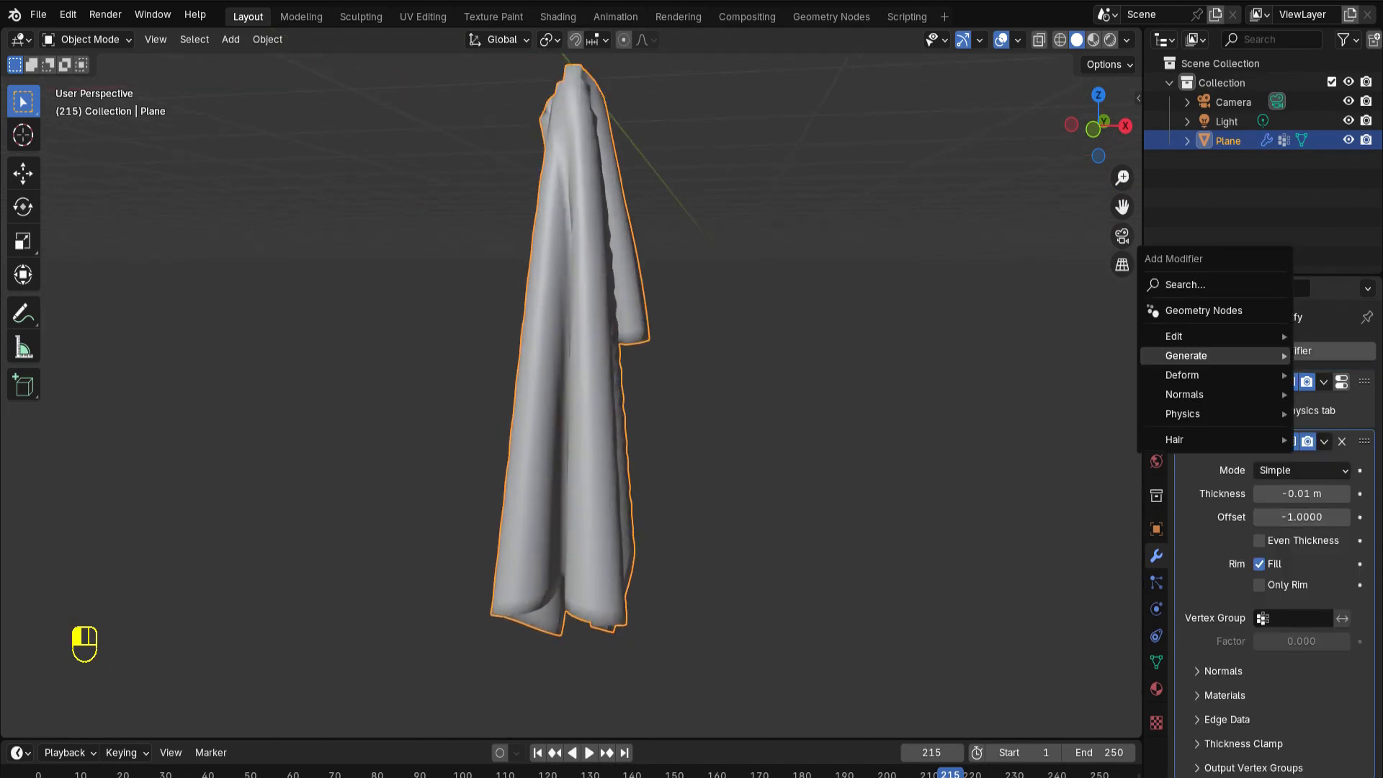
pyautogui.moveTo(1259, 355)
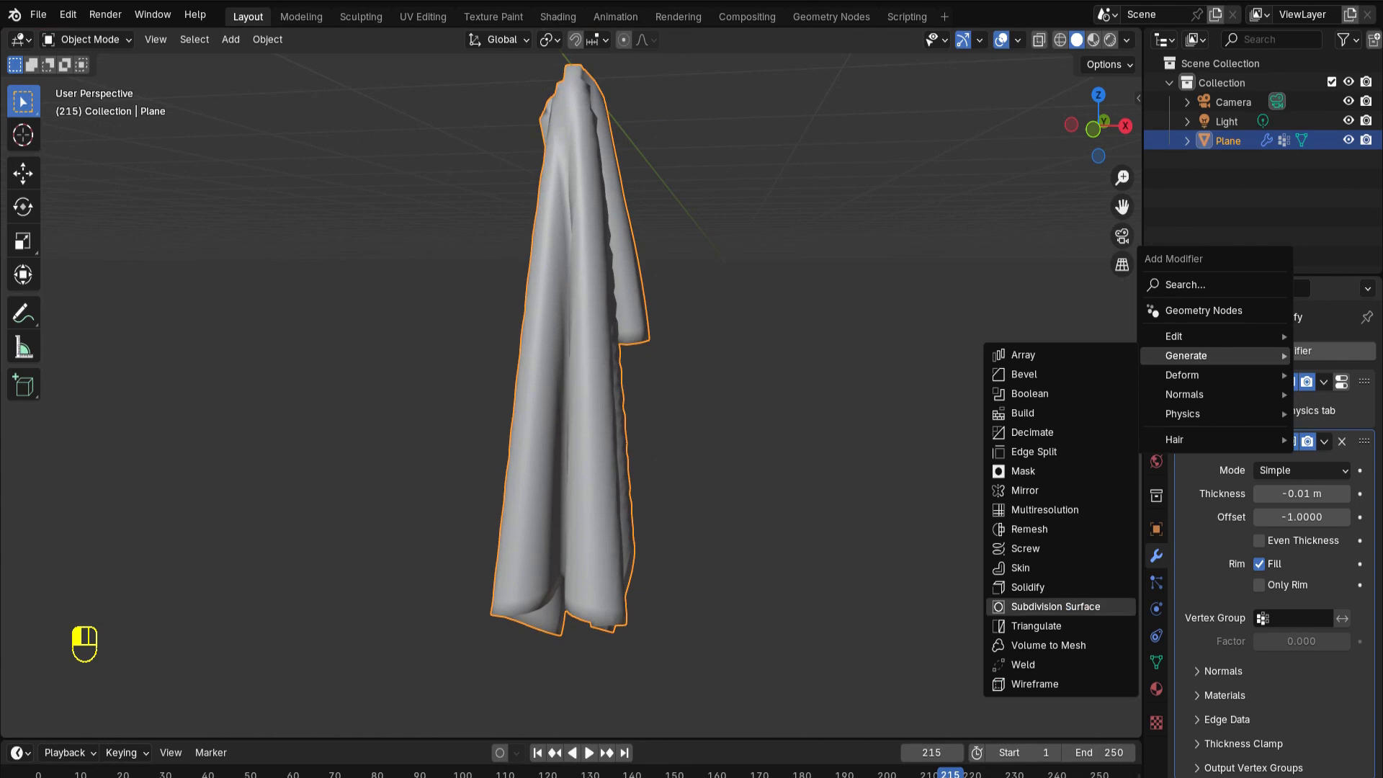
pyautogui.click(1054, 607)
pyautogui.scroll(-3, 571, 395)
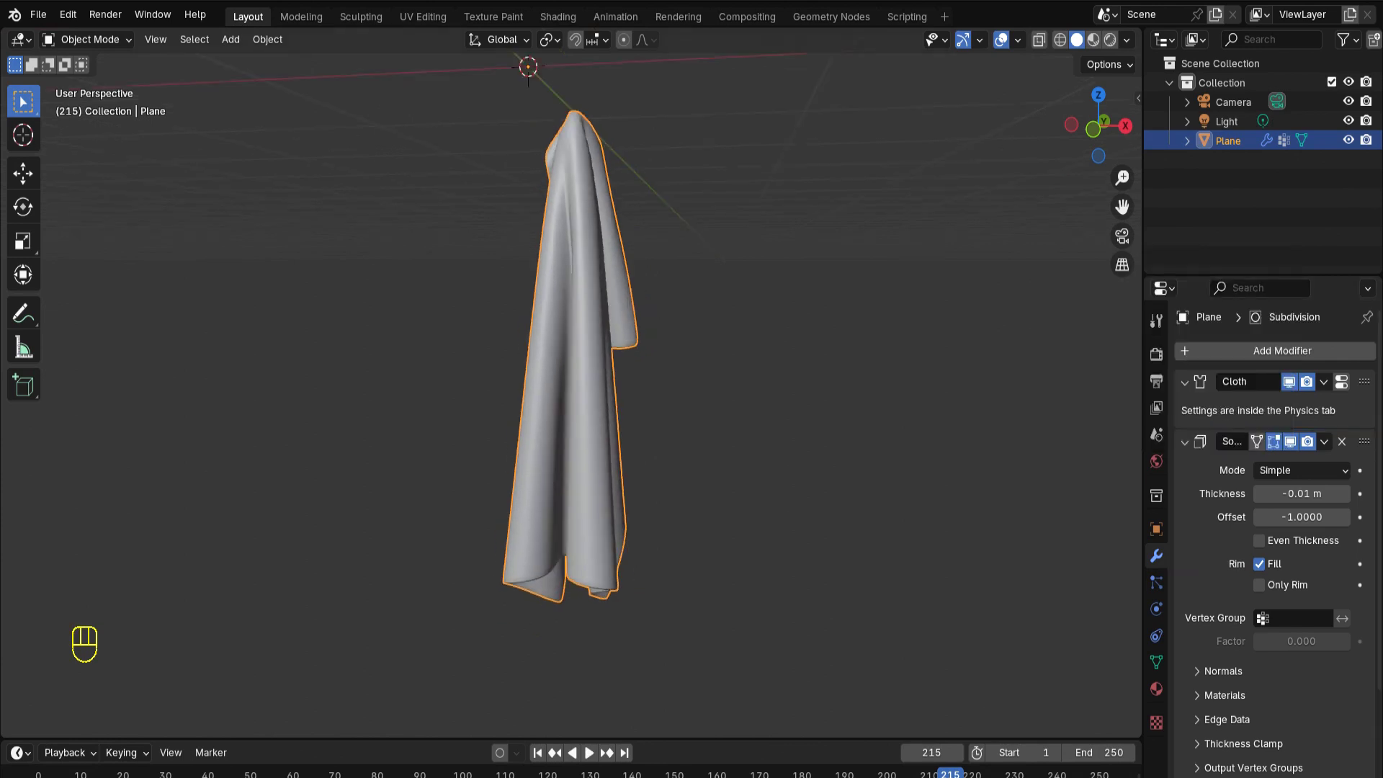
# Rename the draped cloth plane as Towel and apply its Cloth modifier
pyautogui.moveTo(571, 395); pyautogui.dragTo(753, 395, button='middle')
pyautogui.moveTo(684, 355); pyautogui.dragTo(756, 356, button='middle')
pyautogui.scroll(2, 571, 395)
pyautogui.scroll(-3, 571, 394)
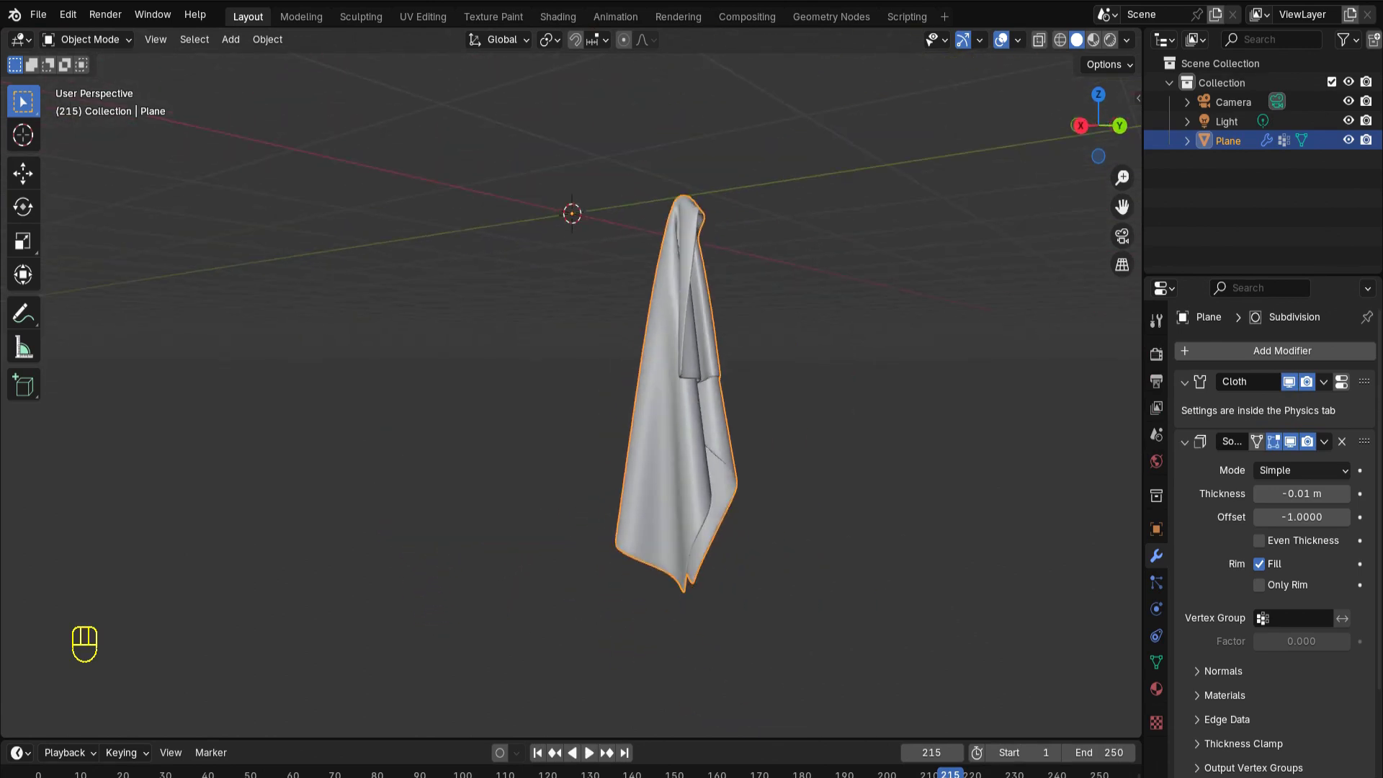
pyautogui.doubleClick(1227, 141)
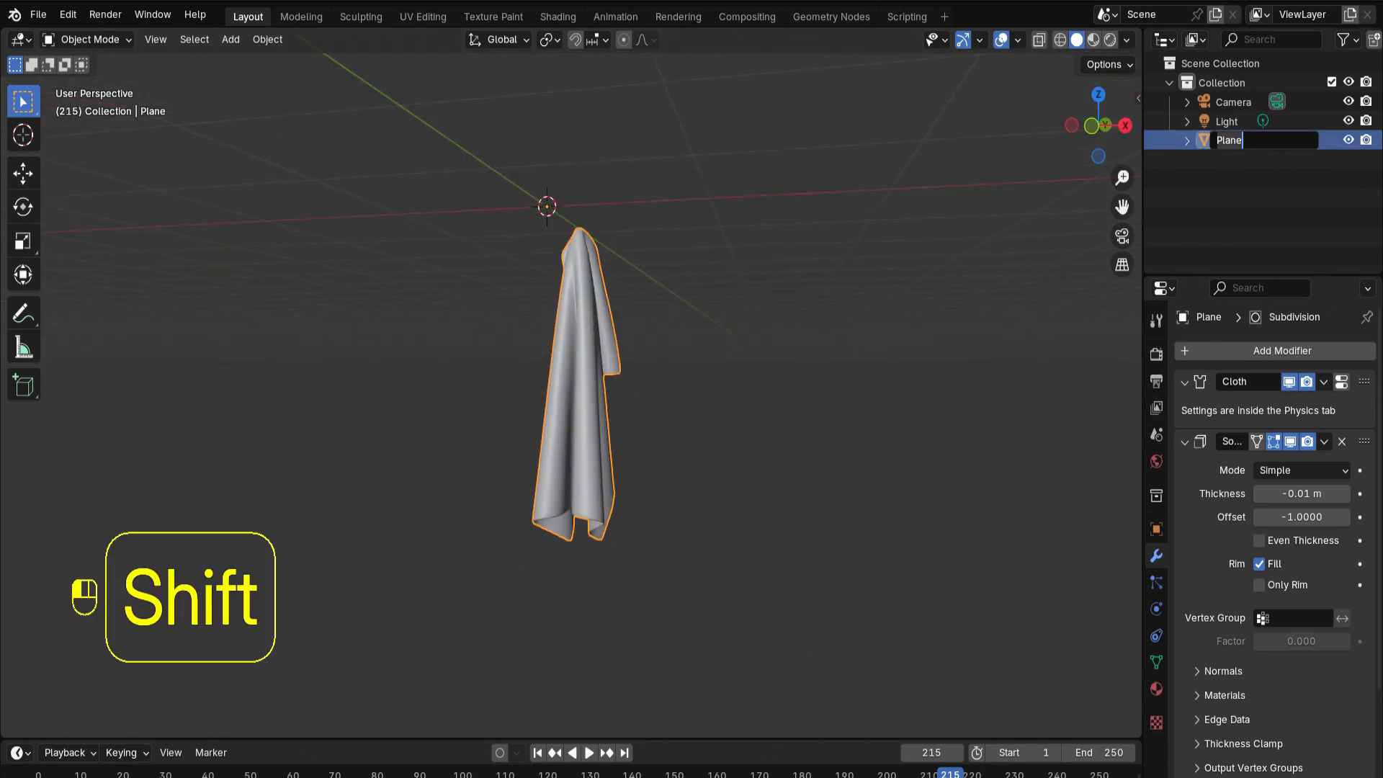
pyautogui.write('tOWEL')
pyautogui.press('Return')
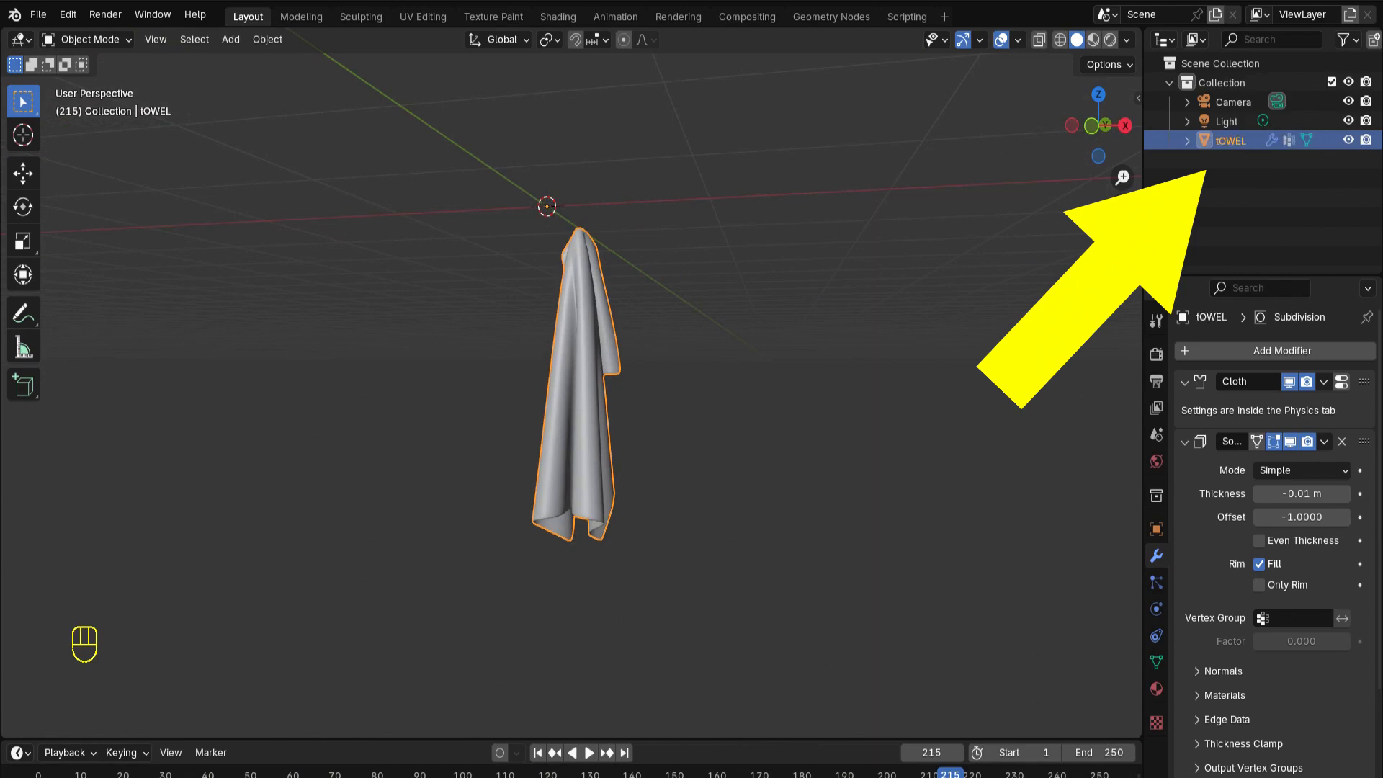
pyautogui.doubleClick(1227, 141)
pyautogui.press('BackSpace')
pyautogui.press('BackSpace')
pyautogui.write('Towel')
pyautogui.press('Return')
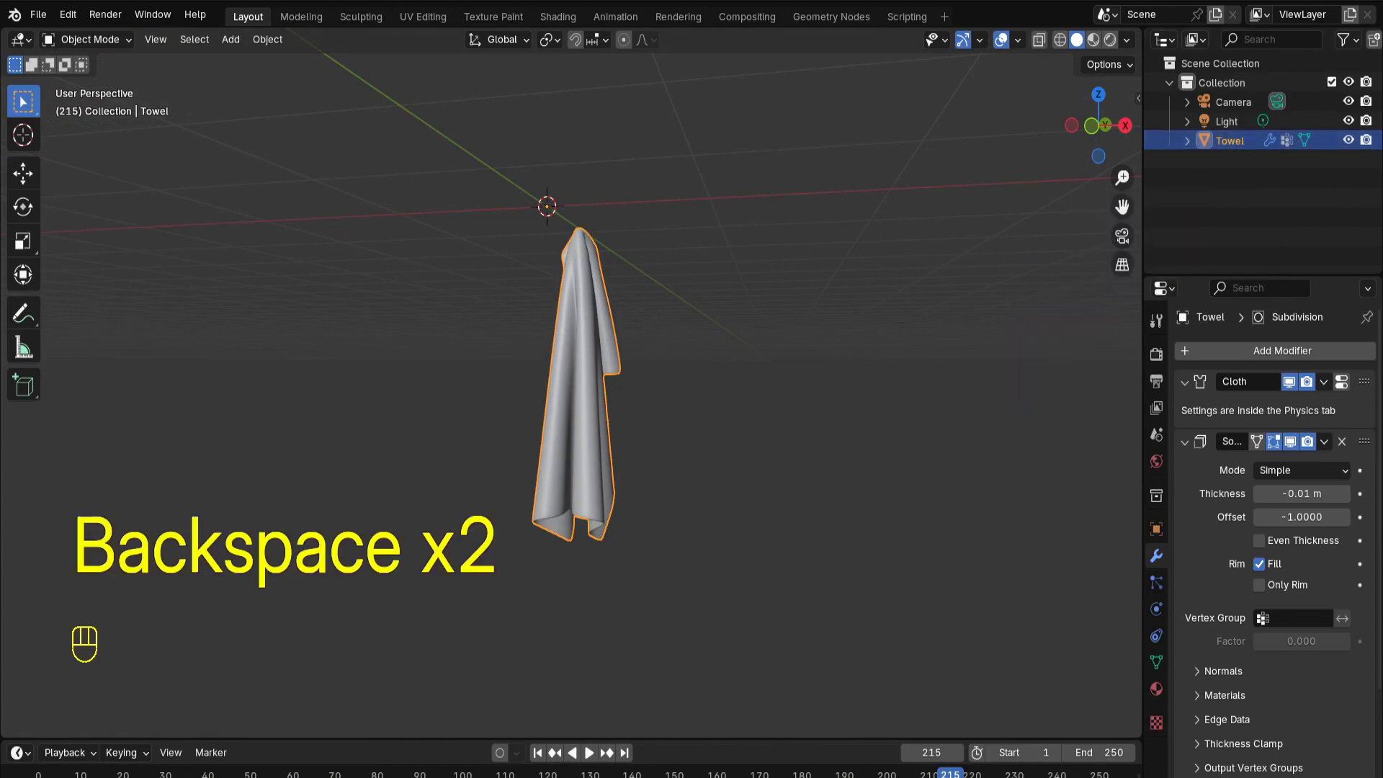
pyautogui.click(1323, 381)
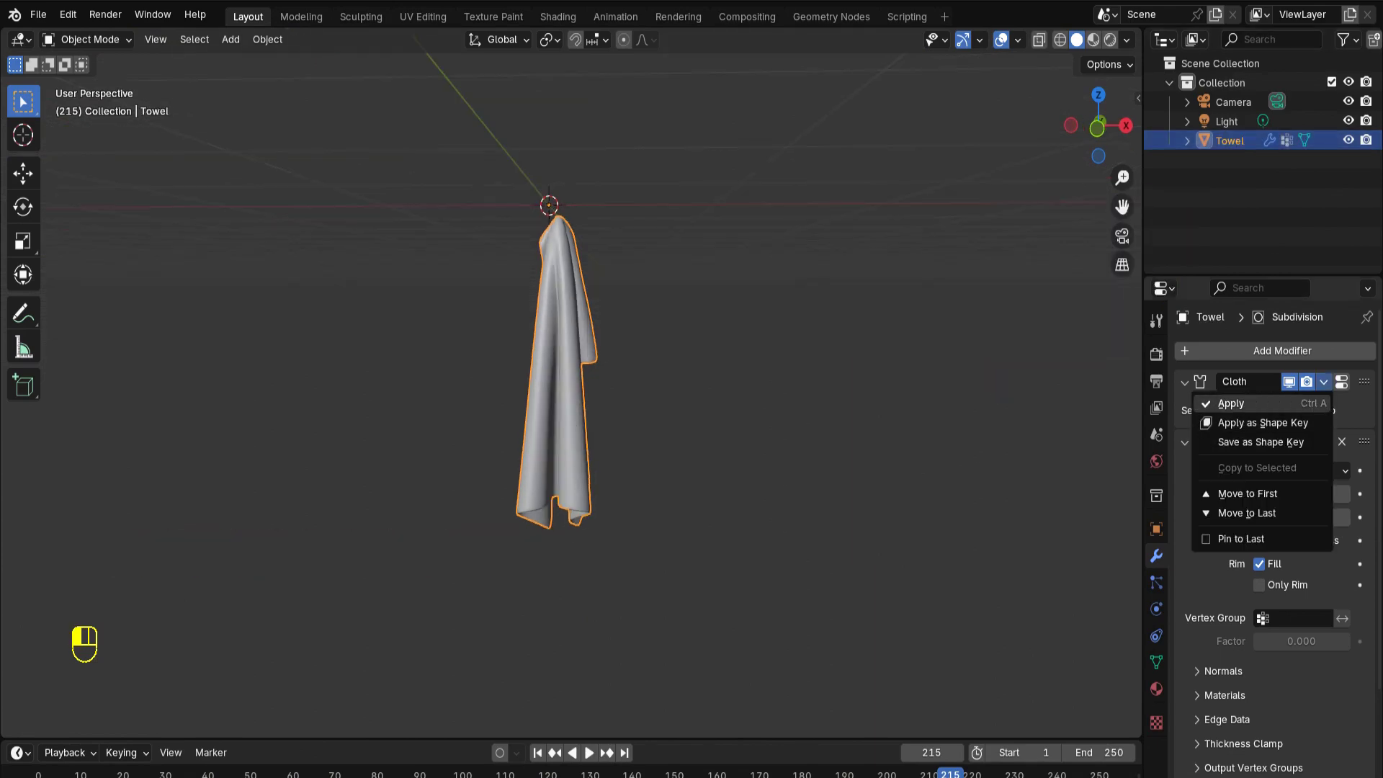
pyautogui.click(1224, 402)
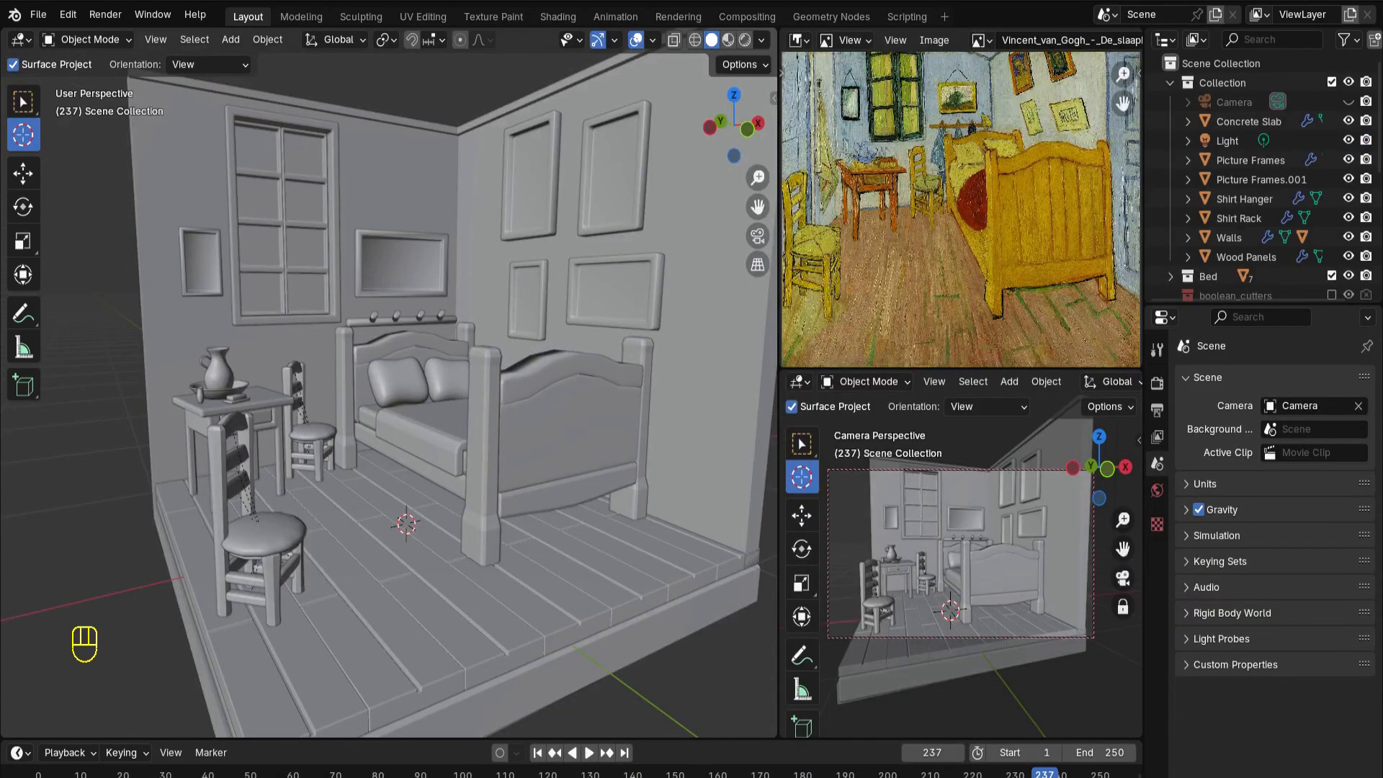
# Append the Towel object from towel.blend into the bedroom scene
pyautogui.scroll(-1, 389, 383)
pyautogui.moveTo(403, 389); pyautogui.dragTo(356, 382, button='middle')
pyautogui.click(38, 14)
pyautogui.click(72, 243)
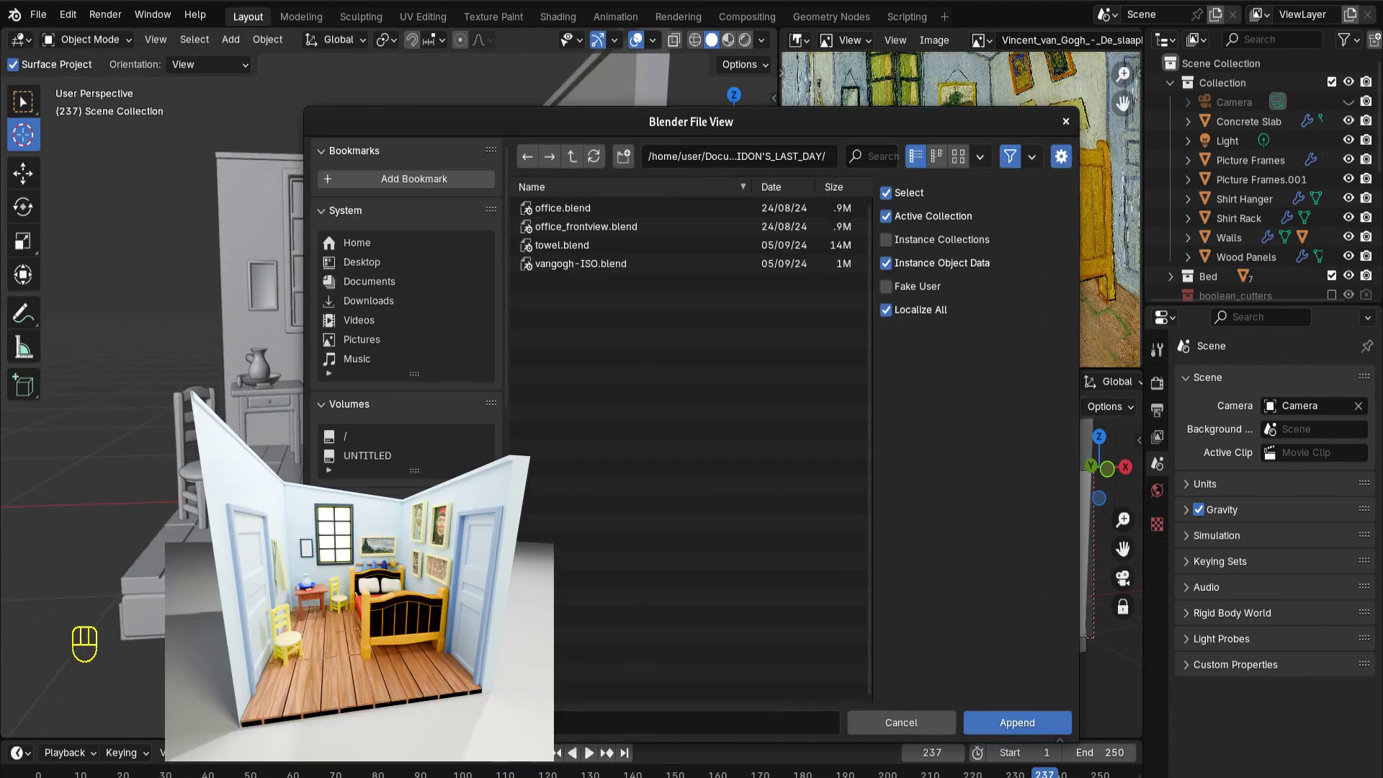
pyautogui.doubleClick(562, 245)
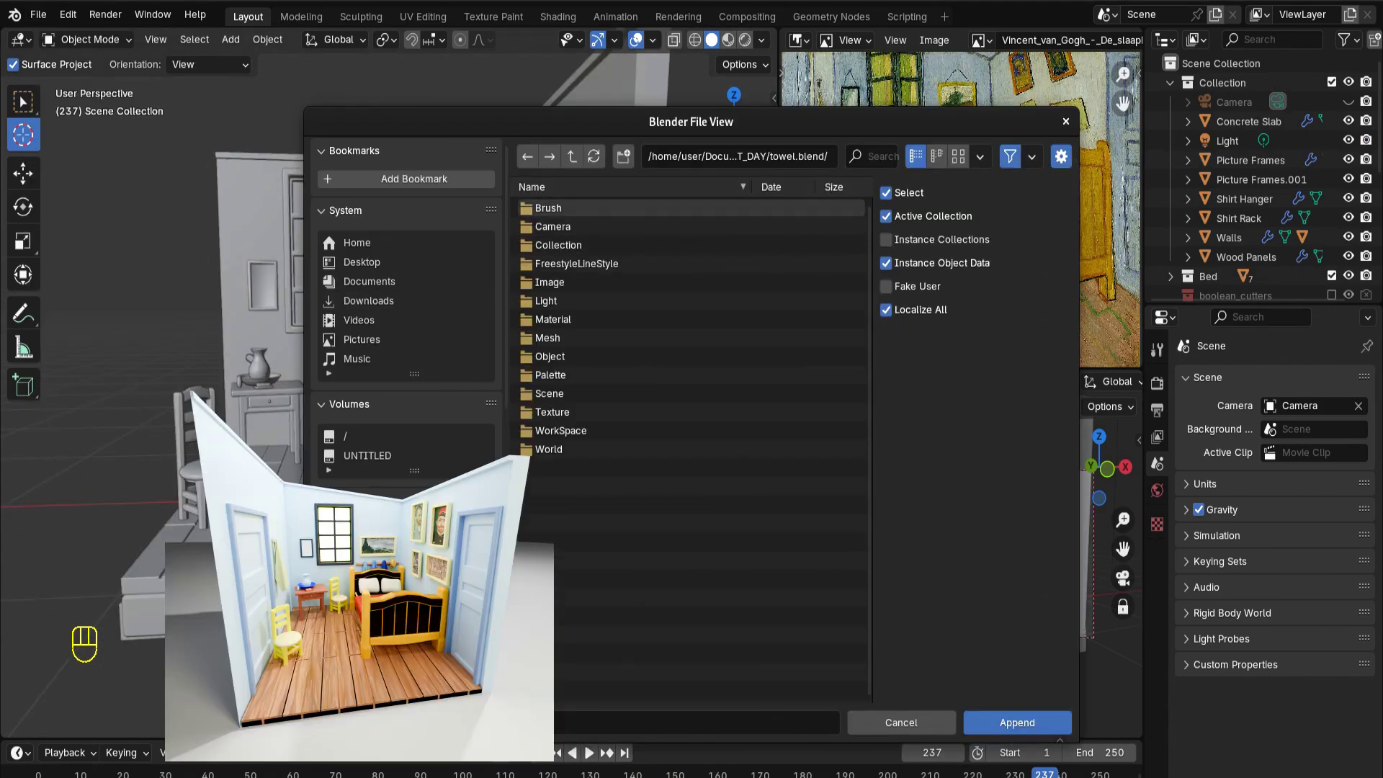
pyautogui.doubleClick(549, 356)
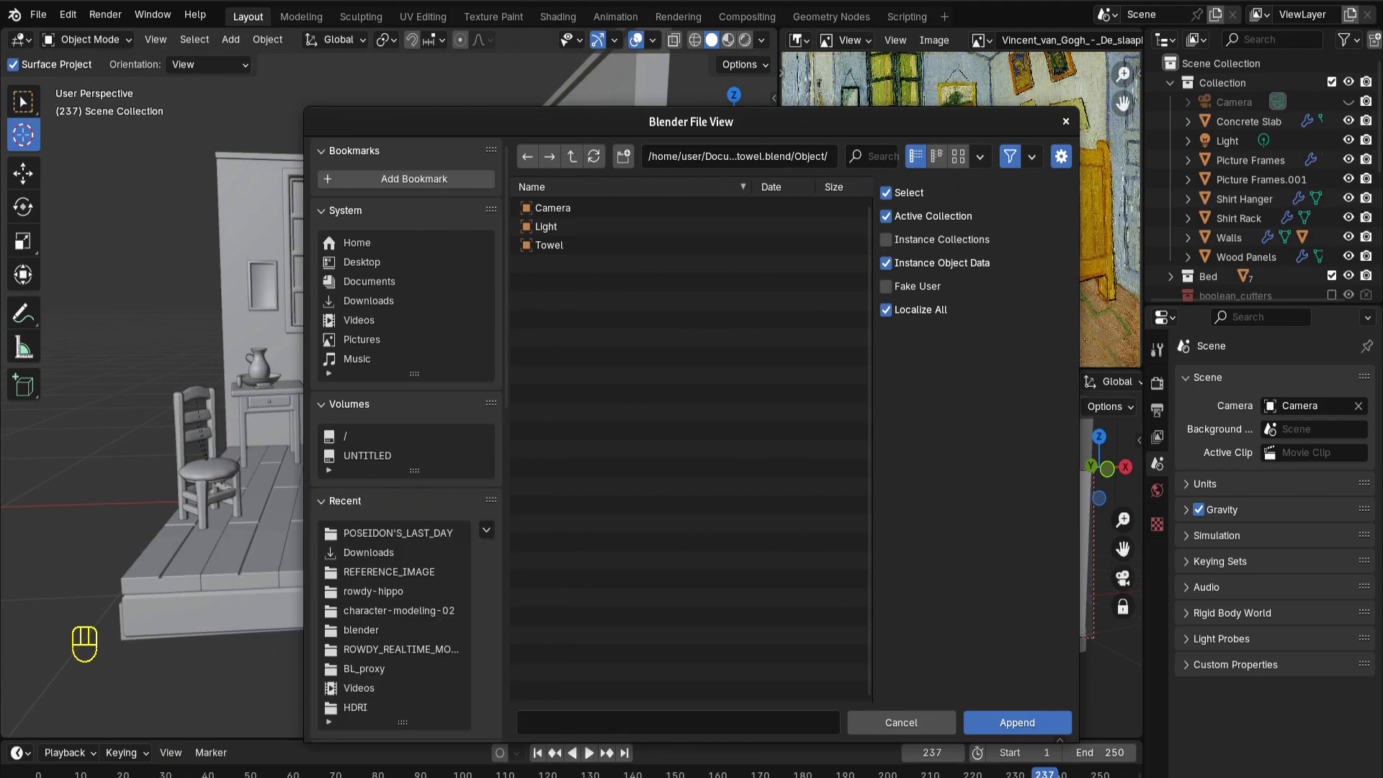
pyautogui.click(549, 245)
pyautogui.click(1017, 723)
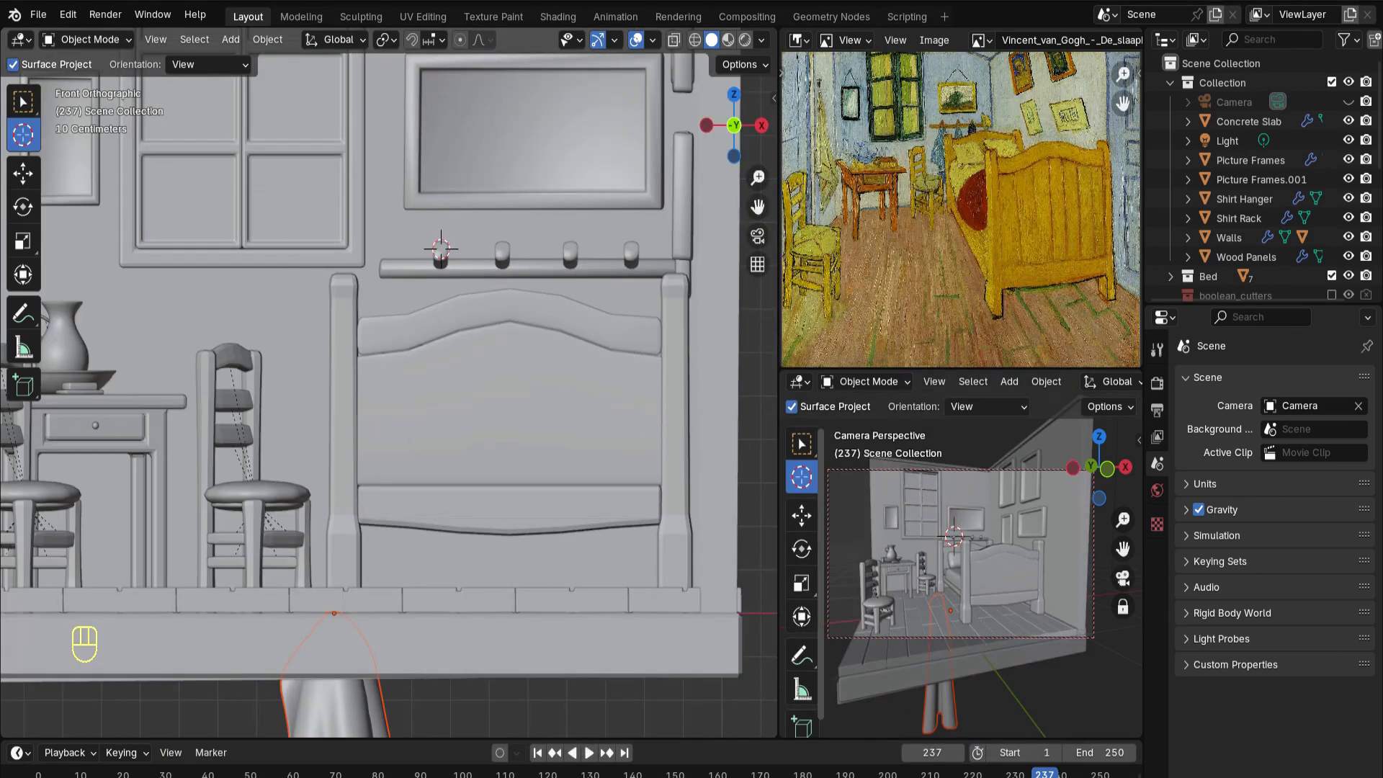
# Scale the towel to about 0.27 and position it over the first peg of the shirt rack, adjusting its depth along Y
pyautogui.scroll(-3, 389, 389)
pyautogui.scroll(-2, 389, 389)
pyautogui.moveTo(389, 389); pyautogui.dragTo(504, 360, button='middle')
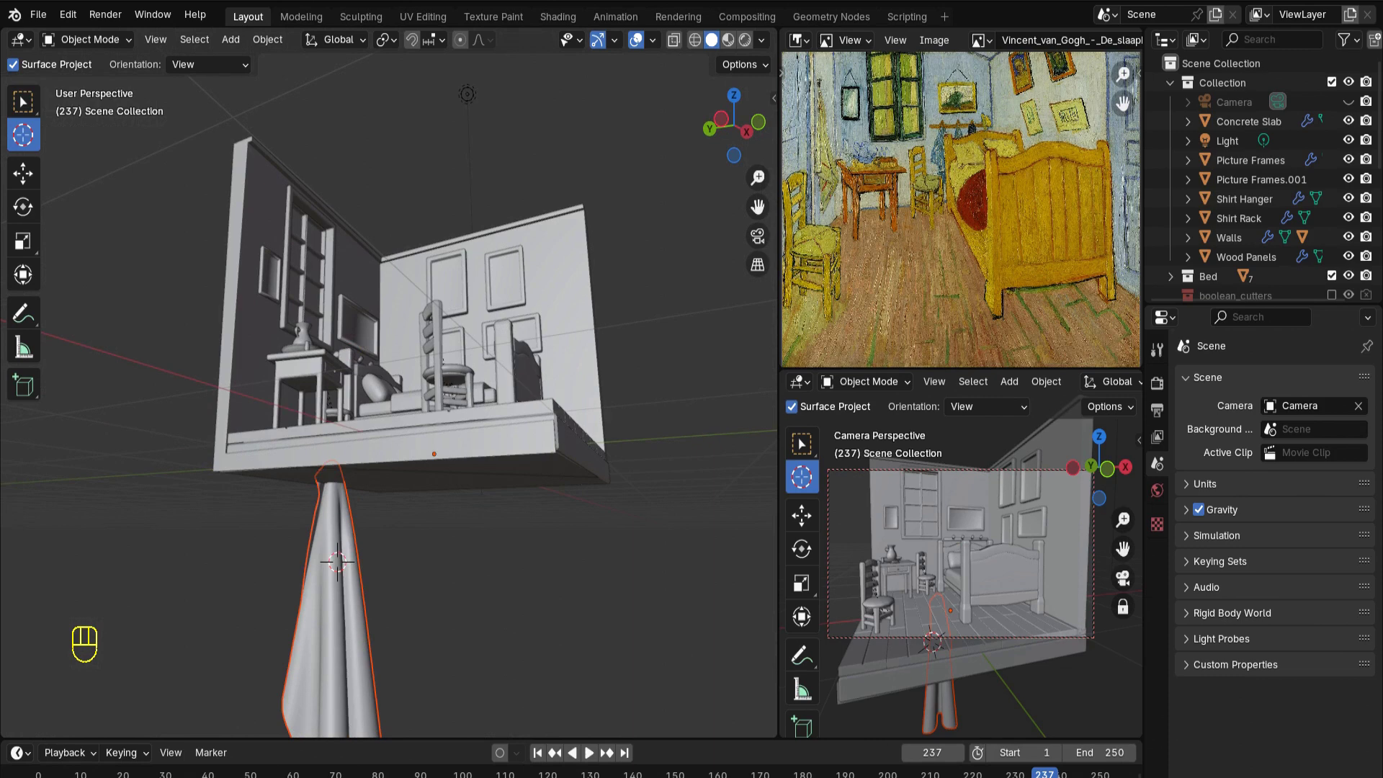
pyautogui.press('s')
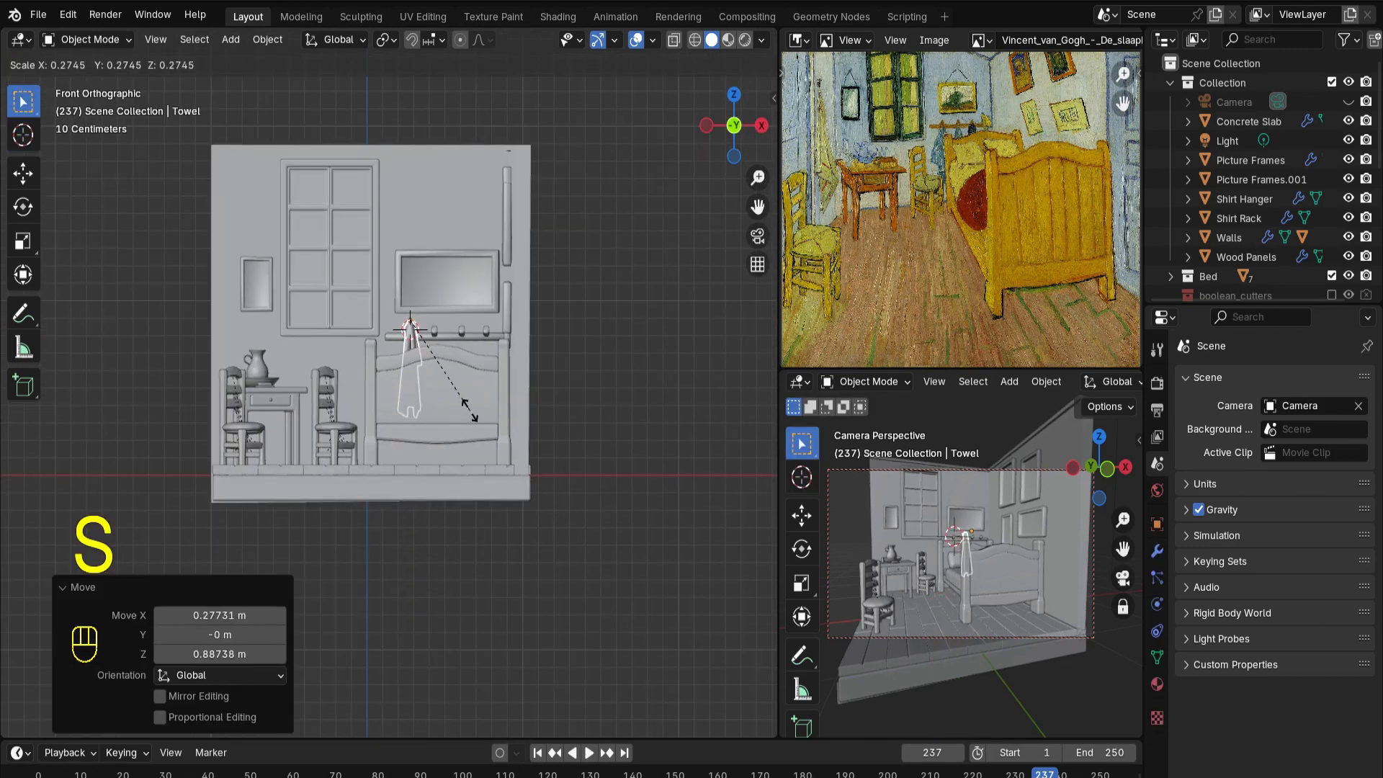
pyautogui.click(473, 416)
pyautogui.press('g')
pyautogui.press('y')
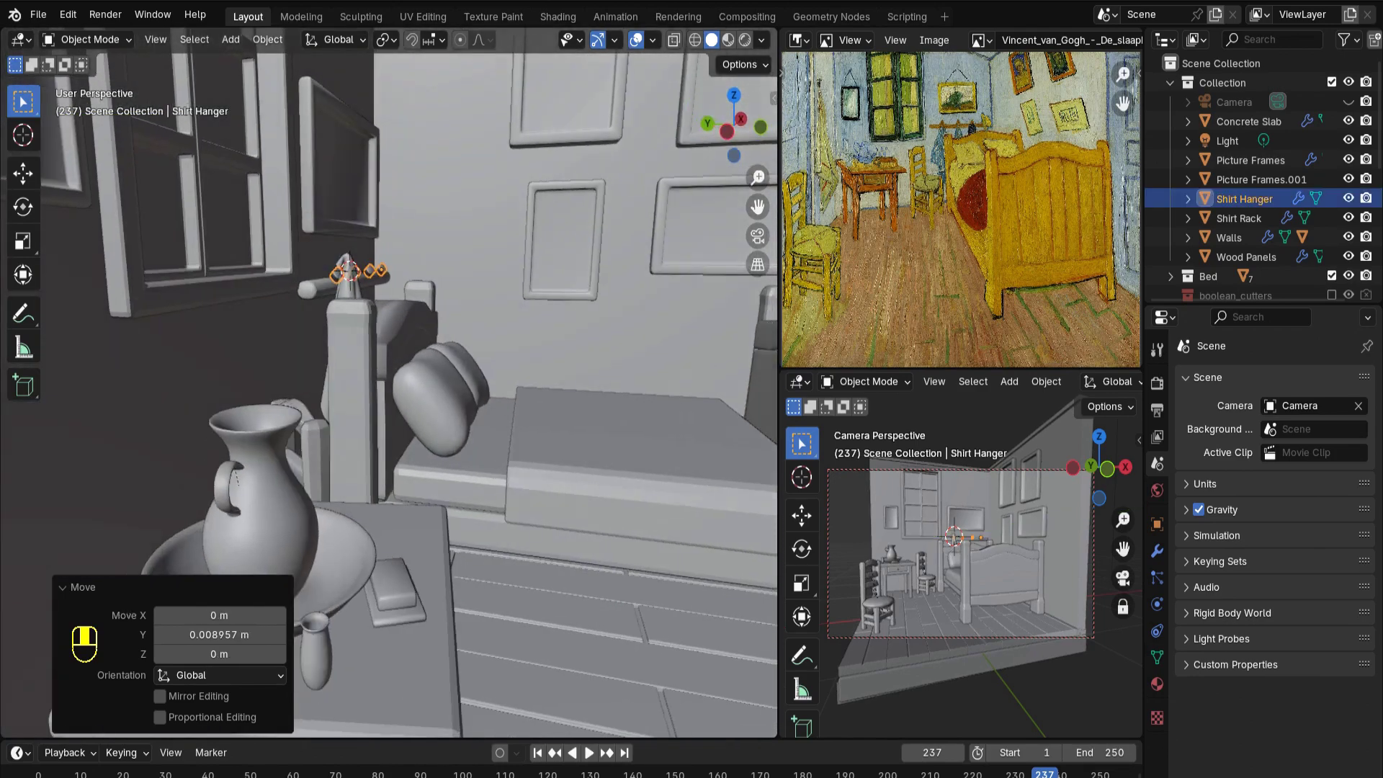
# Duplicate the towel three times along X, spaced about 0.16 to 0.17 m apart, to cover the remaining rack pegs
pyautogui.press('KP_1')
pyautogui.hotkey('shift', 'd')
pyautogui.press('x')
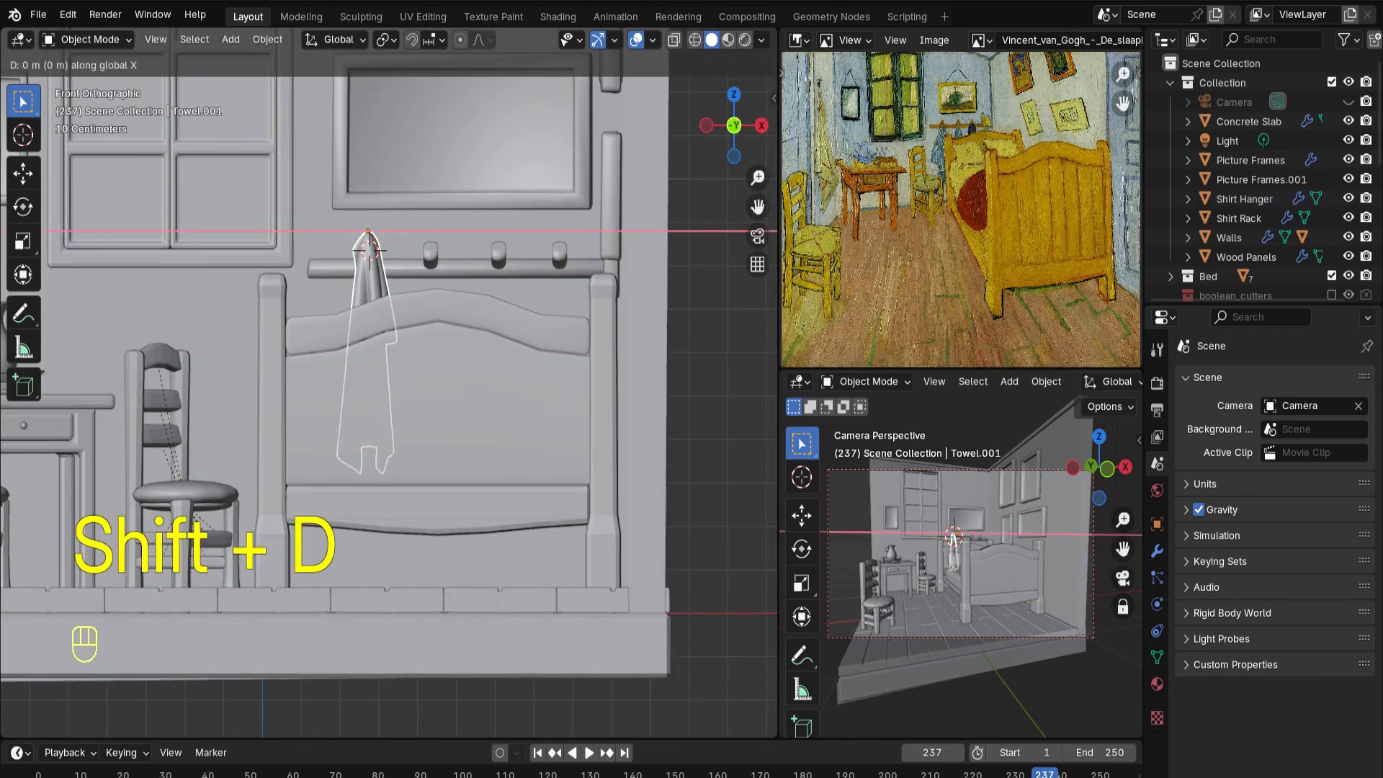
pyautogui.press('Return')
pyautogui.hotkey('shift', 'd')
pyautogui.press('x')
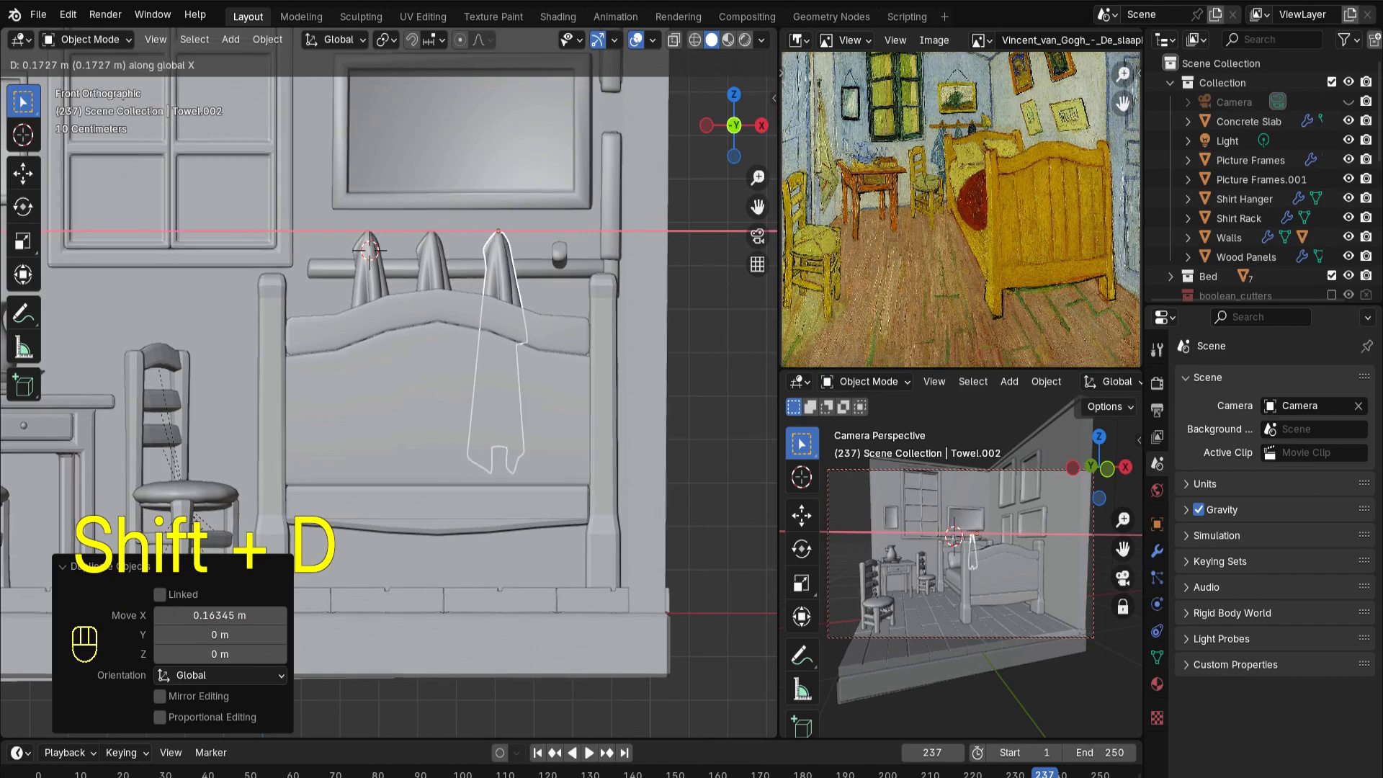
pyautogui.press('Return')
pyautogui.hotkey('shift', 'd')
pyautogui.press('x')
pyautogui.press('Return')
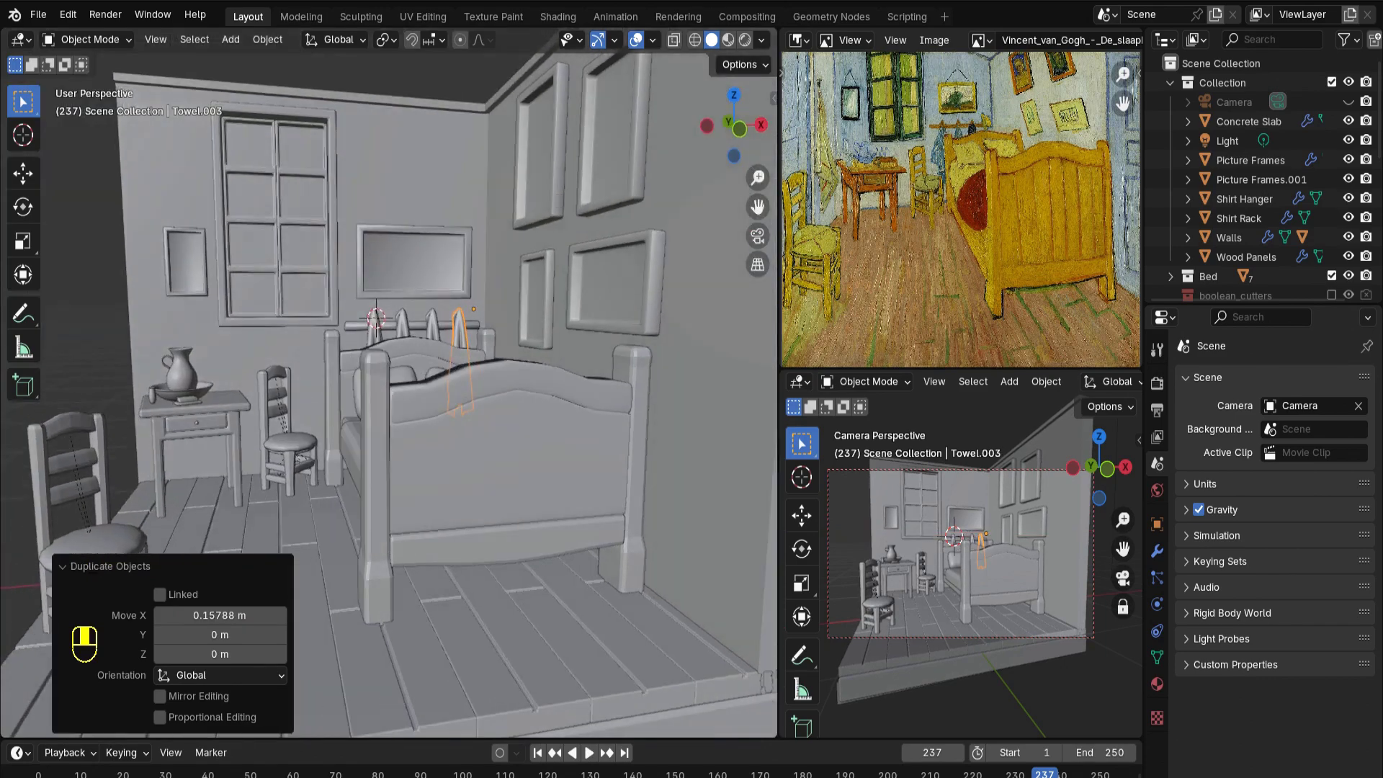
# Rotate the third towel about 31° around its local Z axis and nudge it about -0.002 m along X
pyautogui.moveTo(432, 360); pyautogui.dragTo(461, 386, button='middle')
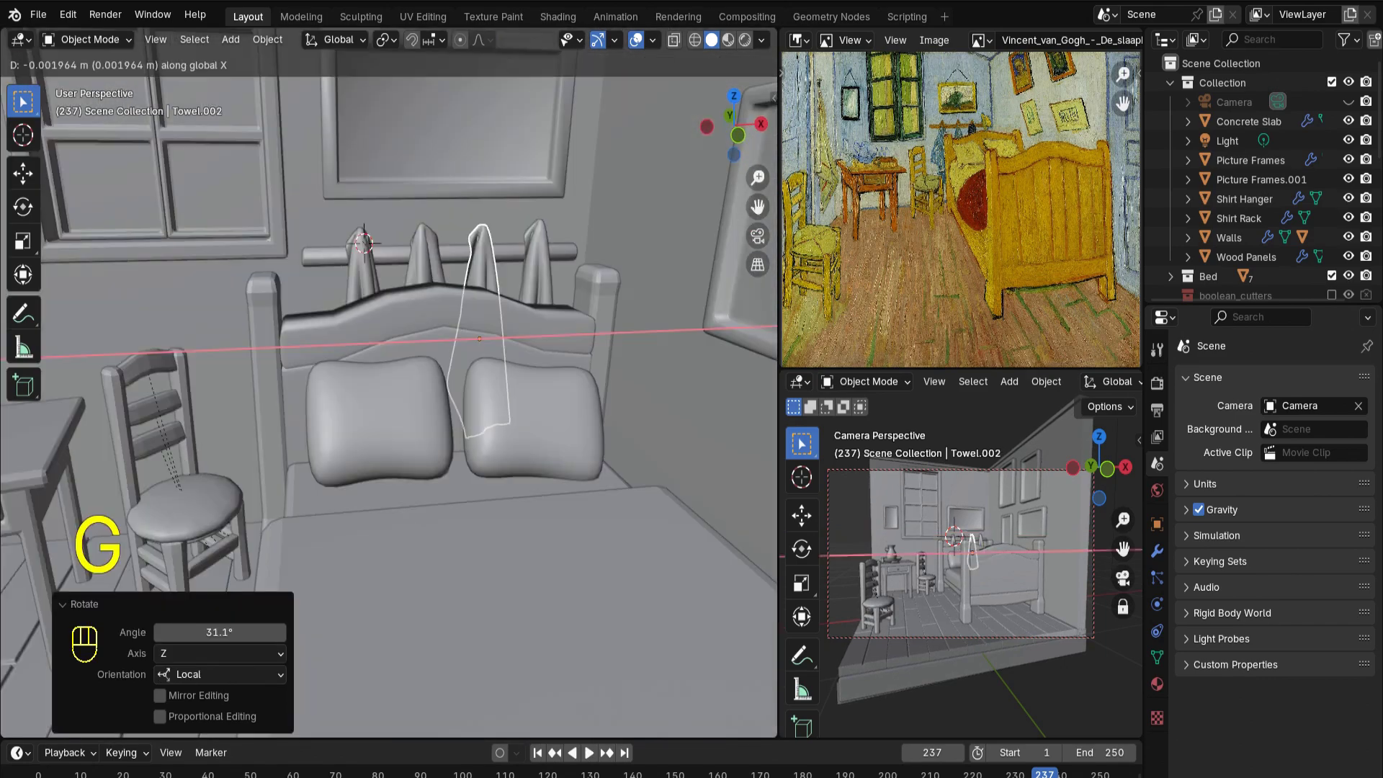
pyautogui.press('Return')
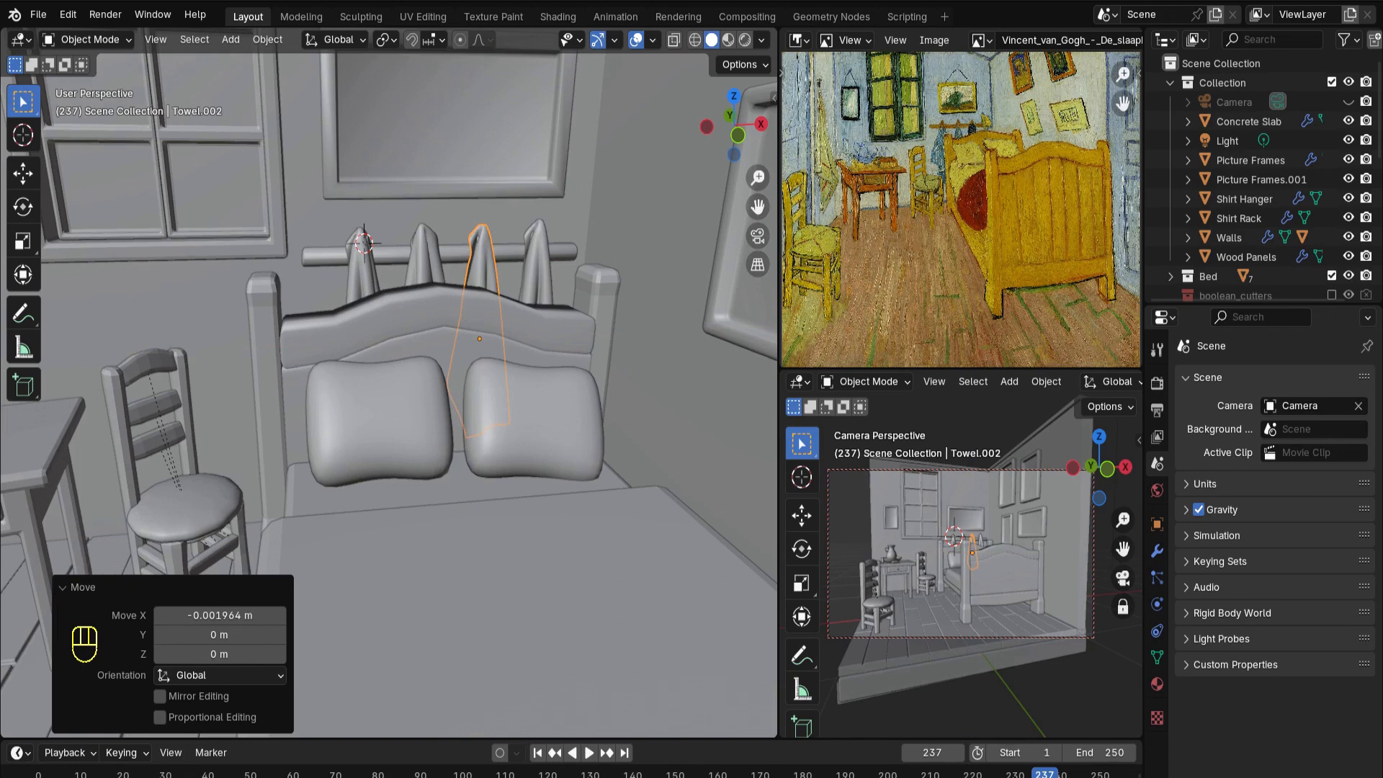
pyautogui.press('r')
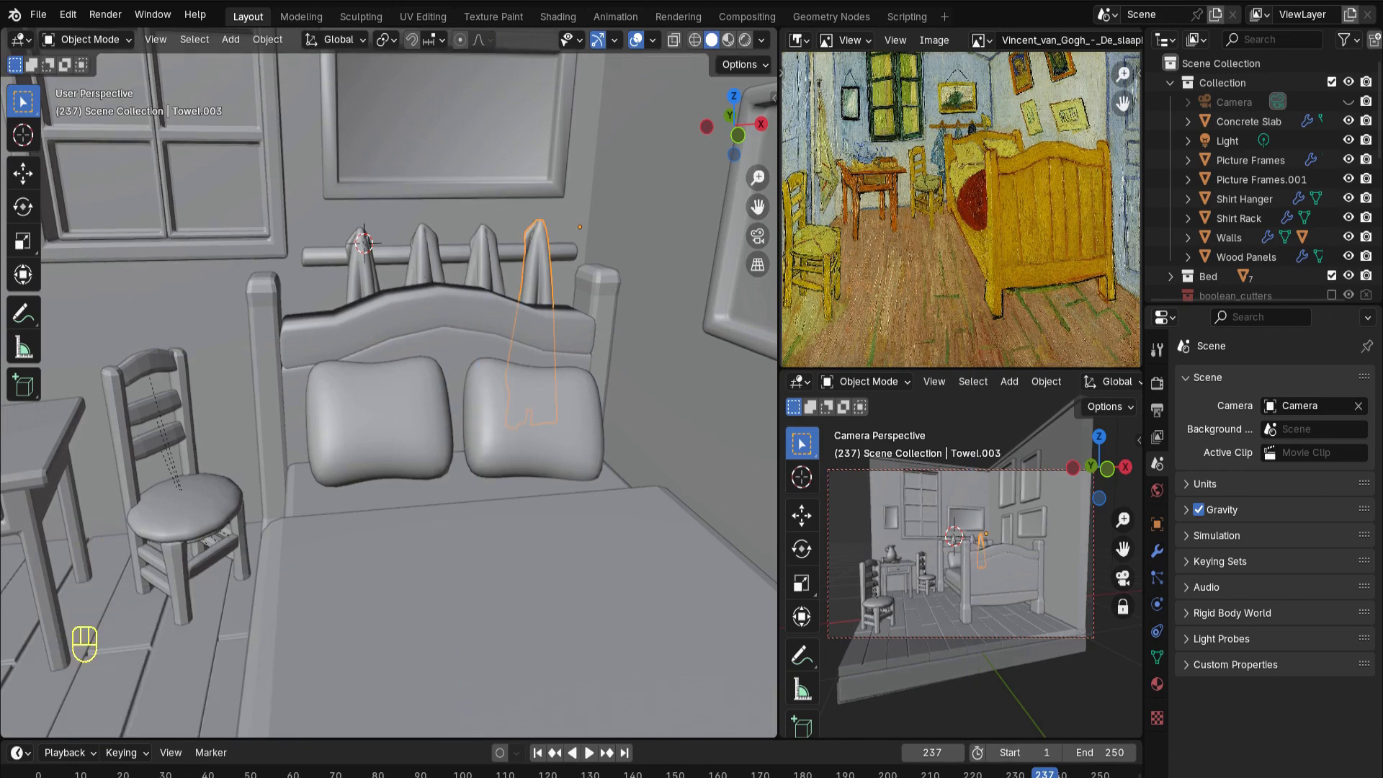
# Delete the Shirt Hanger pegs under the towels and save the file
pyautogui.press('Delete')
pyautogui.hotkey('ctrl', 's')
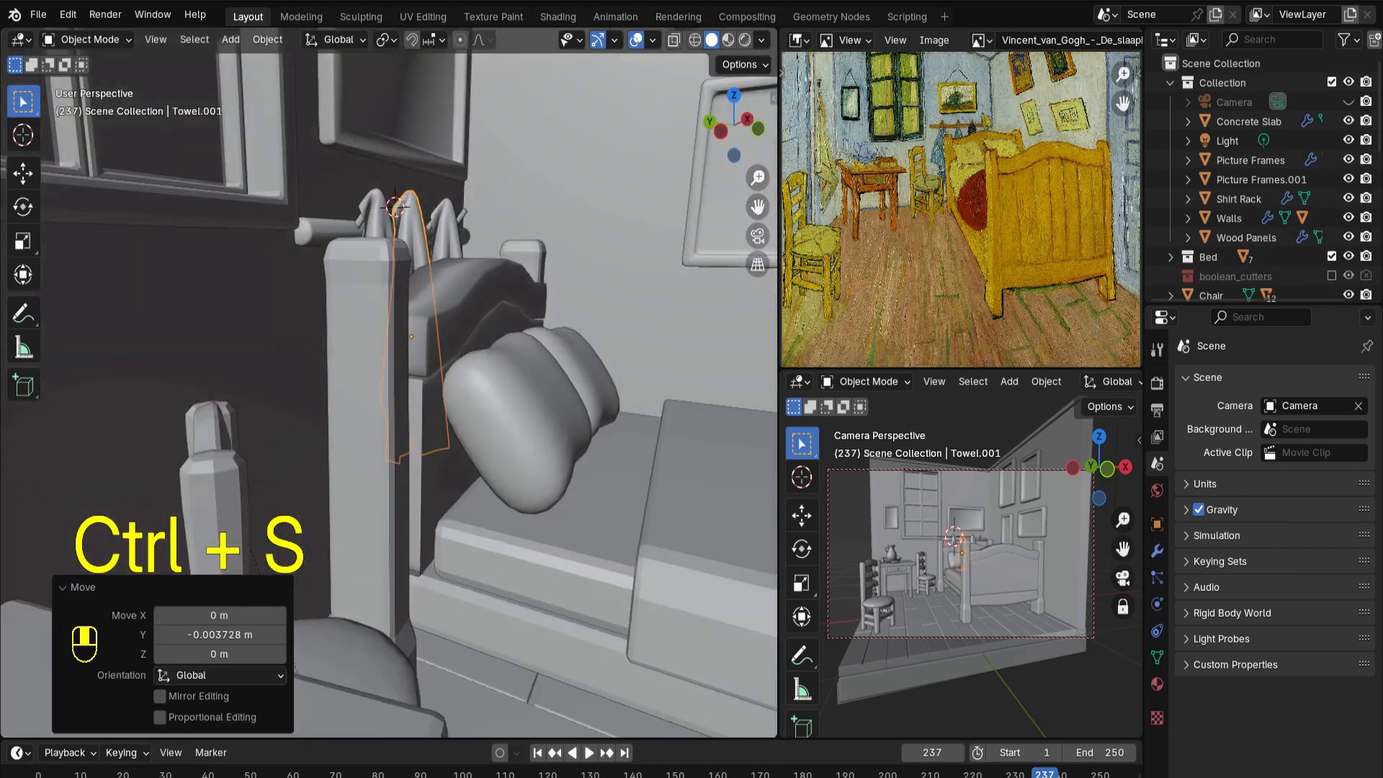
pyautogui.scroll(-8, 388, 381)
pyautogui.moveTo(388, 382); pyautogui.dragTo(374, 381, button='middle')
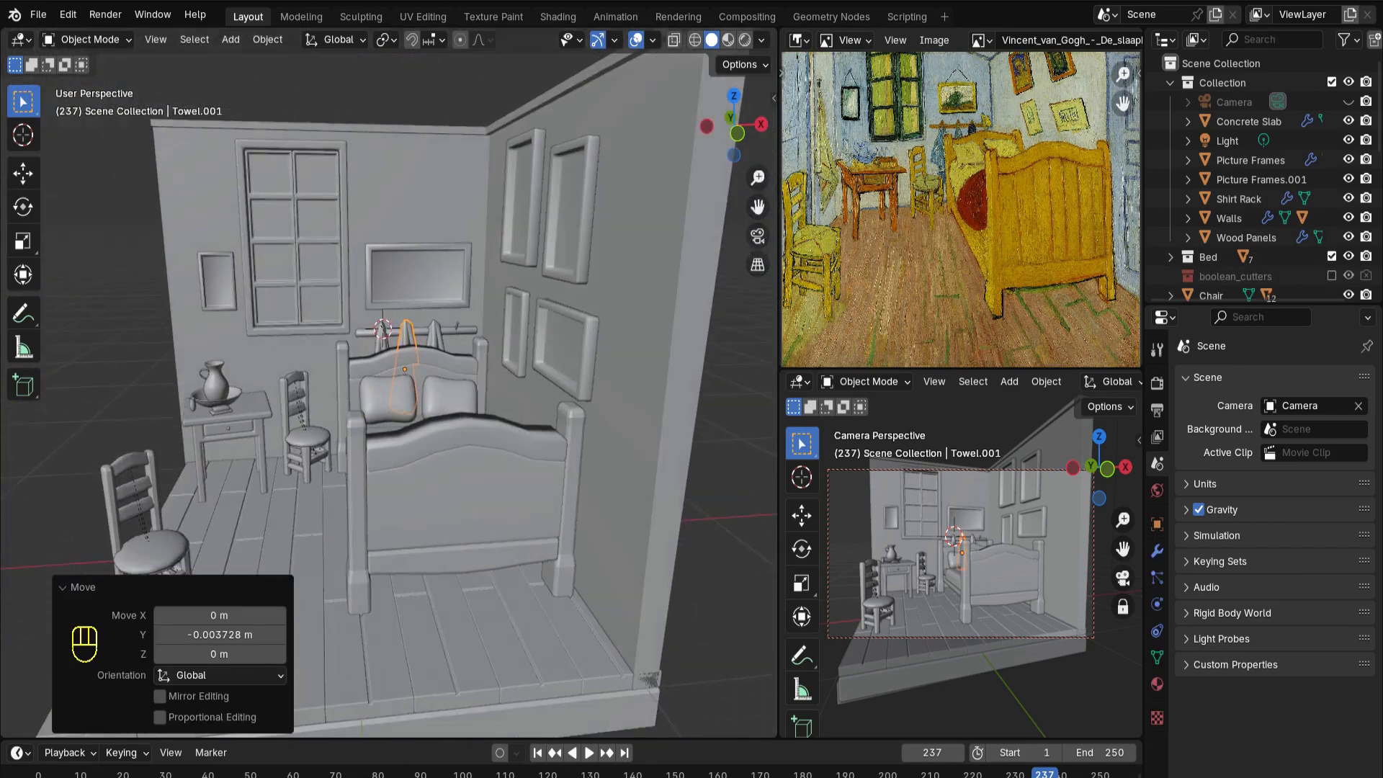
# Add a 32-vertex cylinder beside the room and delete its bottom vertices, keeping only the top disc
pyautogui.hotkey('shift', 'a')
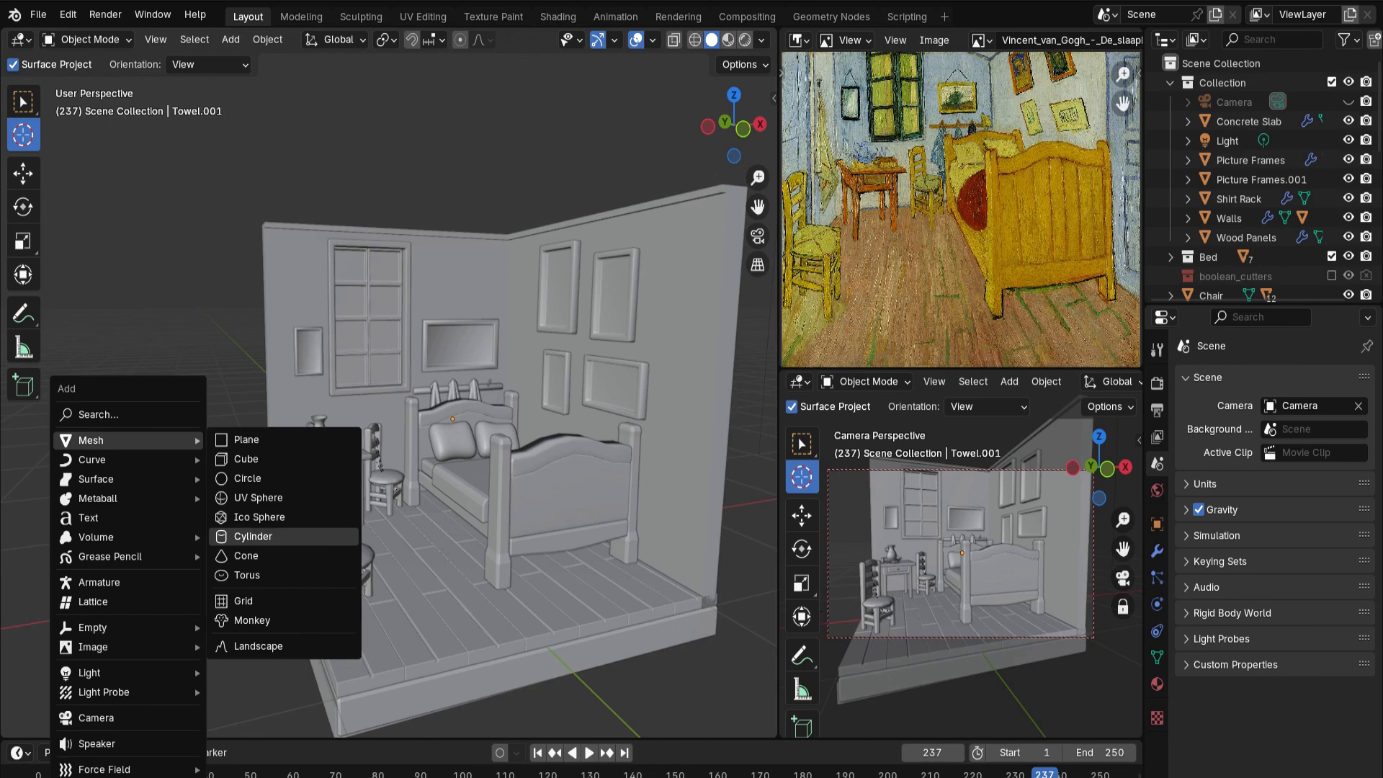
pyautogui.click(248, 517)
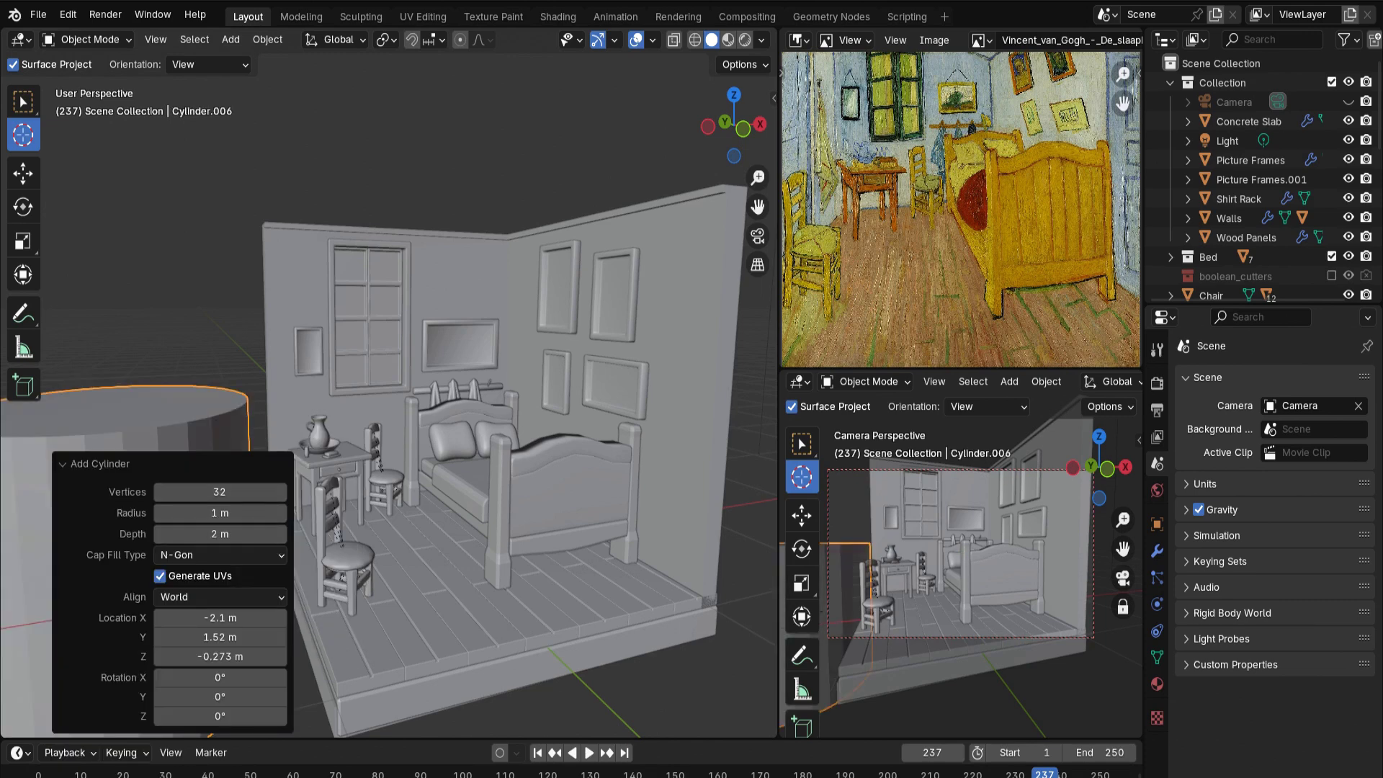
pyautogui.click(23, 101)
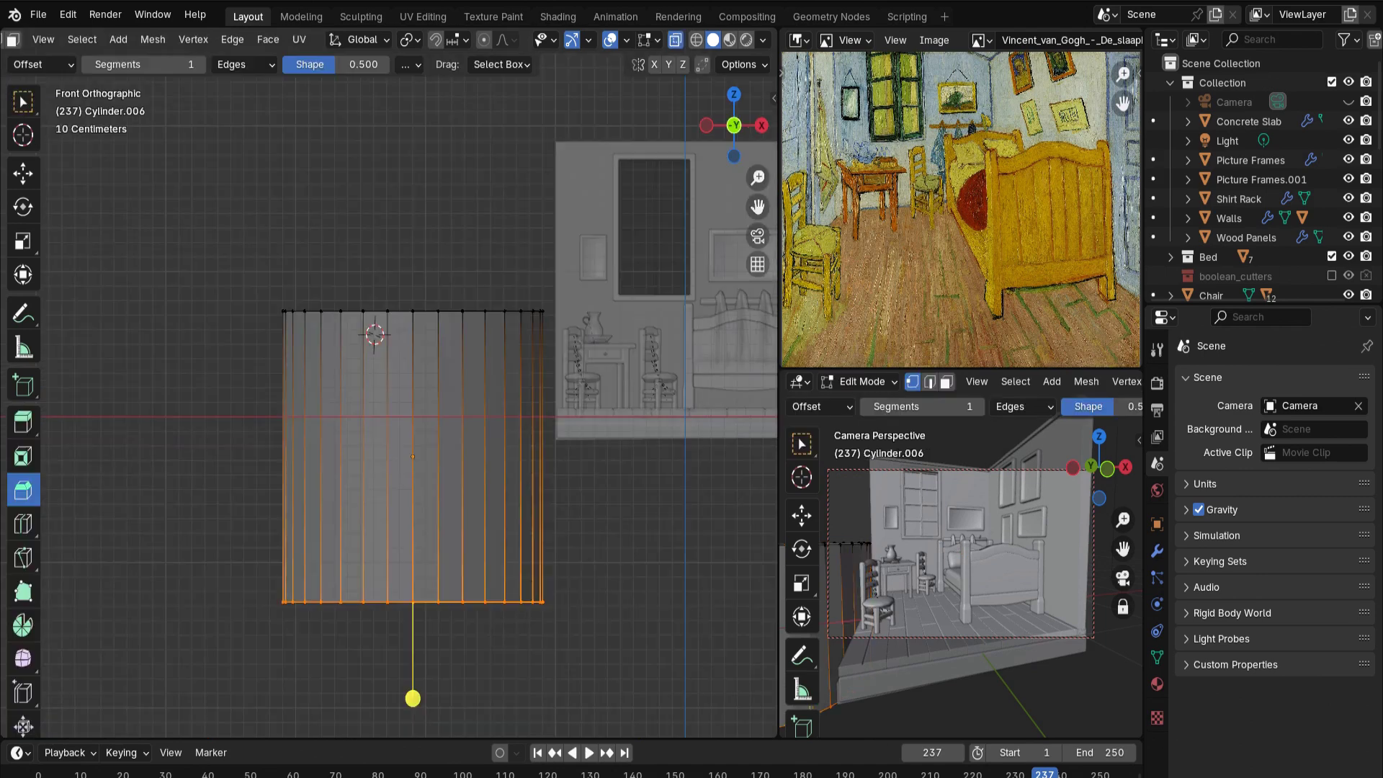
pyautogui.press('x')
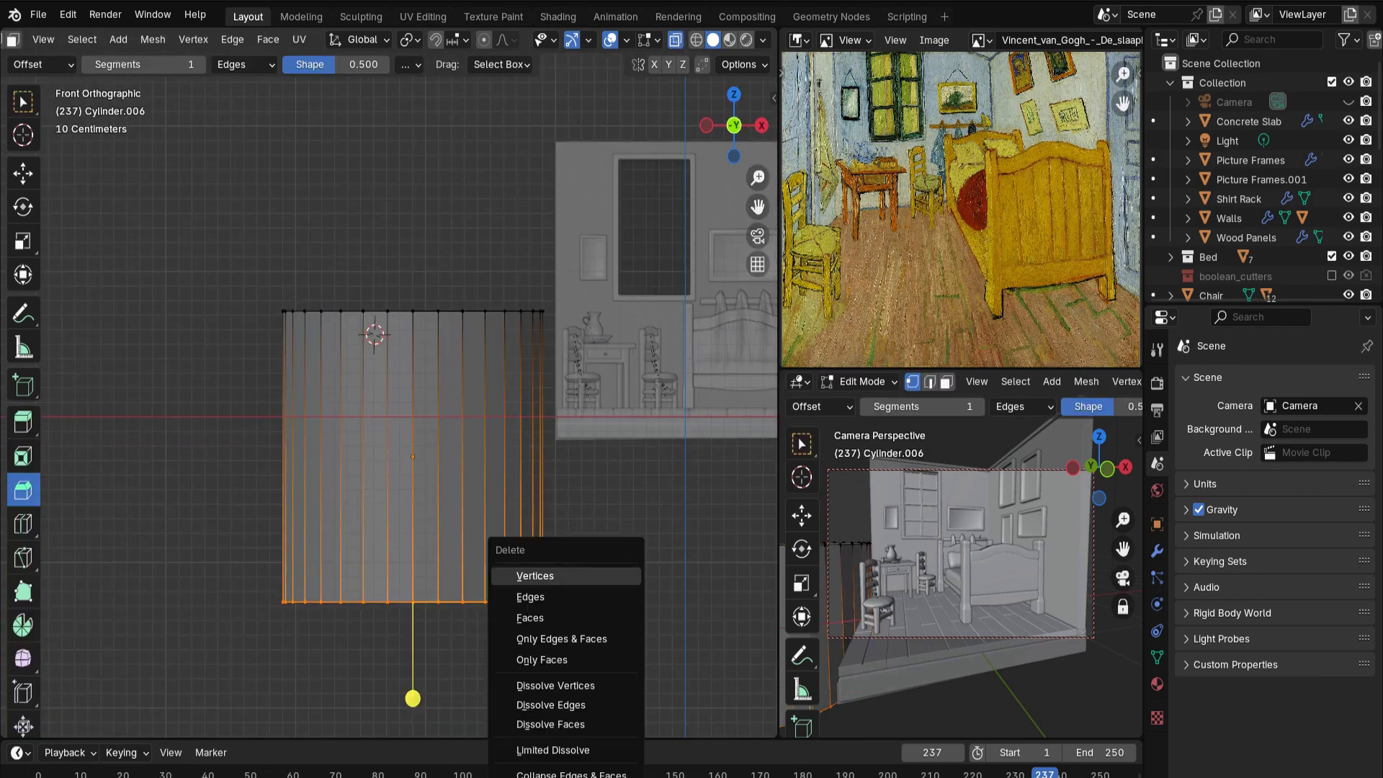
pyautogui.press('Return')
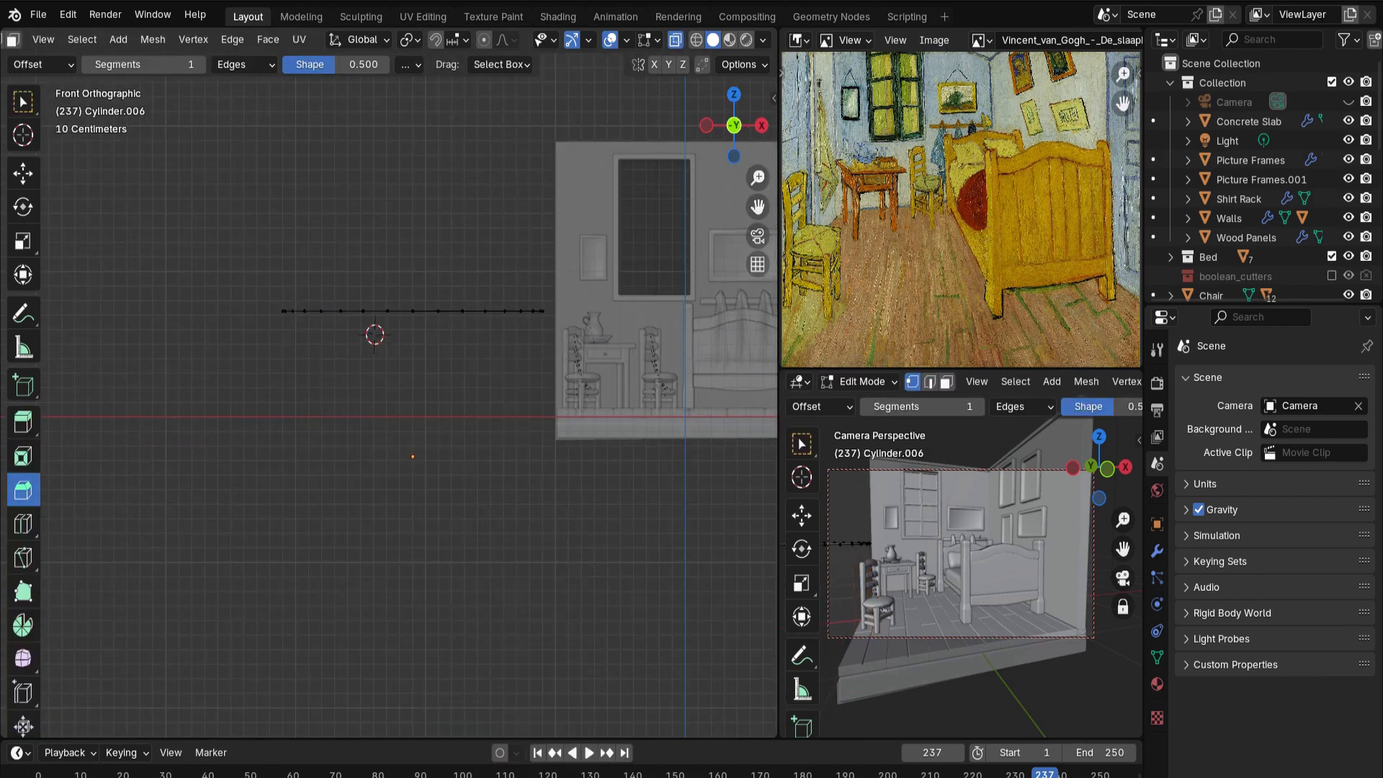
# Move the whole disc mesh by about -0.60 m in X, -1.00 m in Y and -0.45 m in Z
pyautogui.moveTo(460, 302); pyautogui.dragTo(476, 454, button='middle')
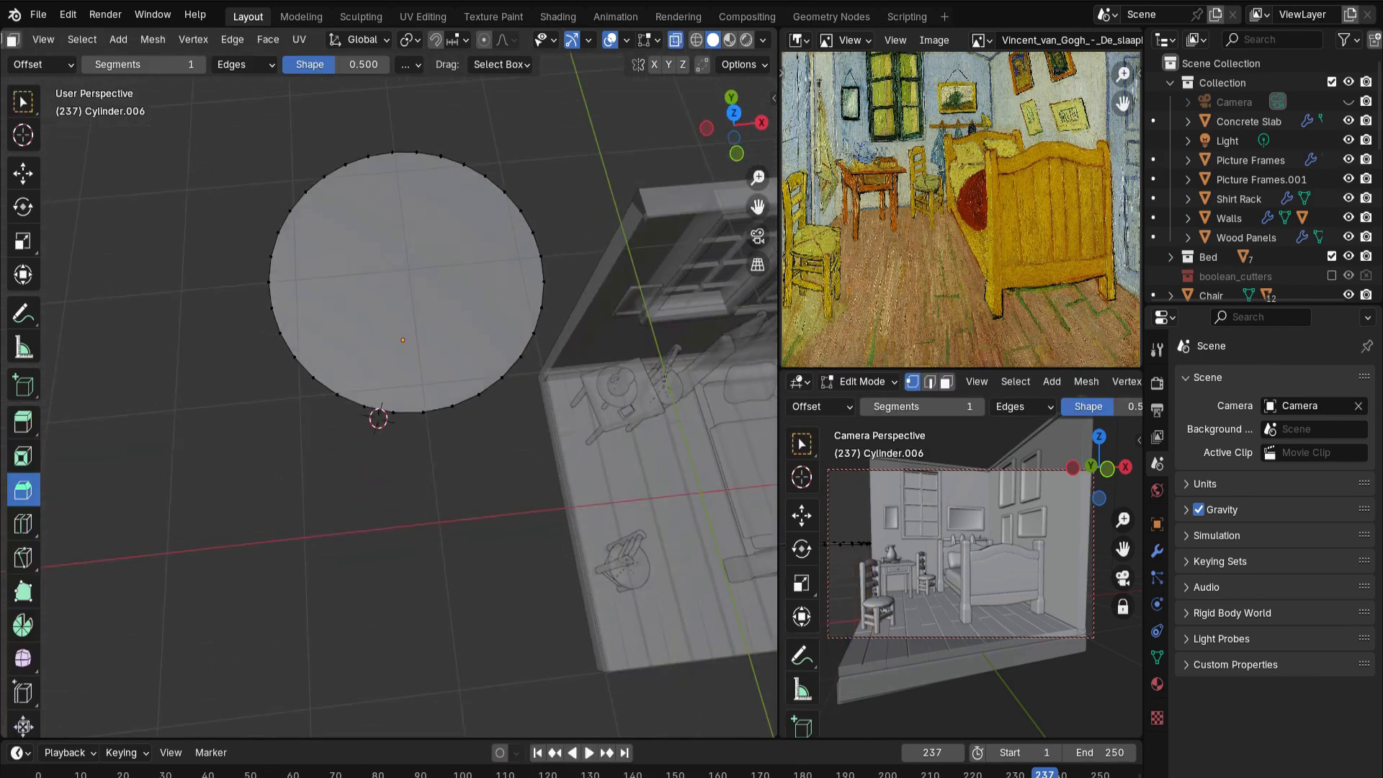
pyautogui.hotkey('alt', 'z')
pyautogui.press('a')
pyautogui.press('g')
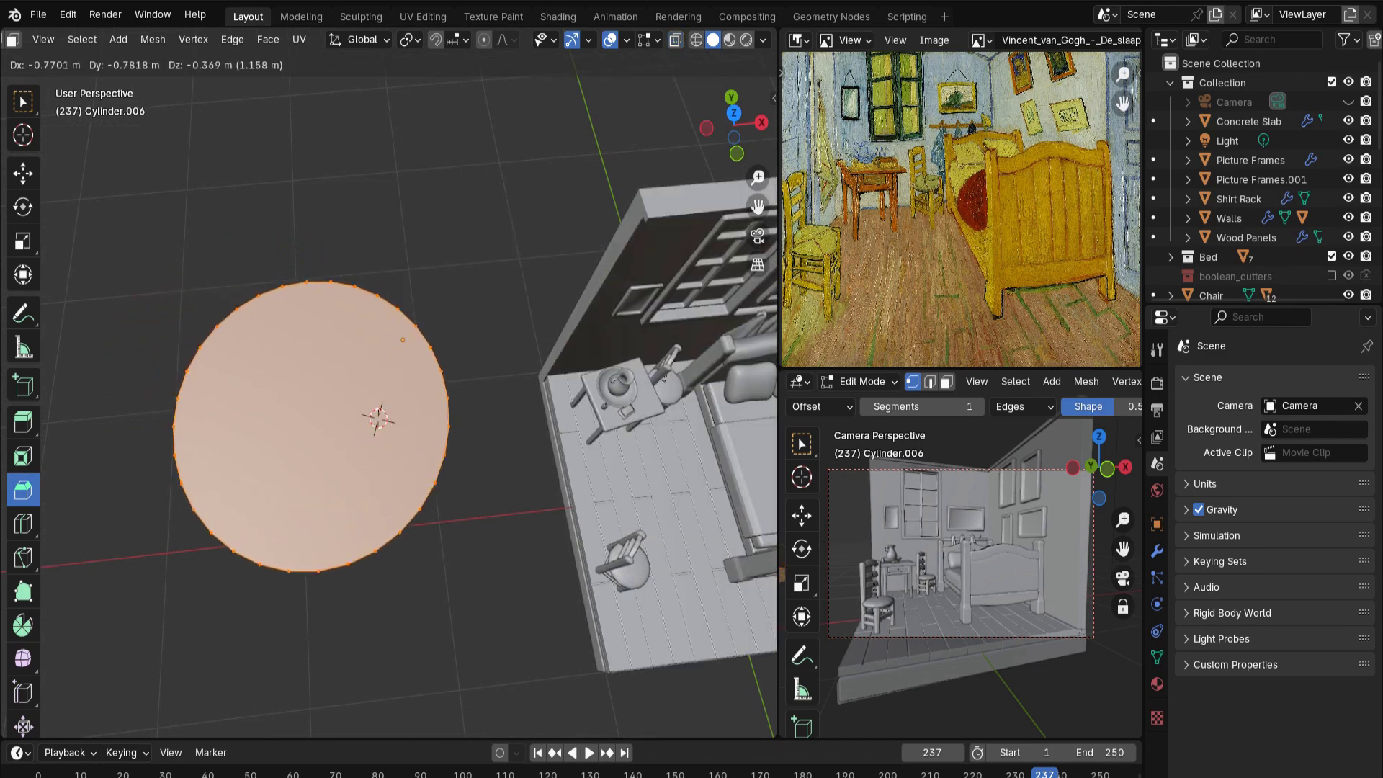
pyautogui.press('Return')
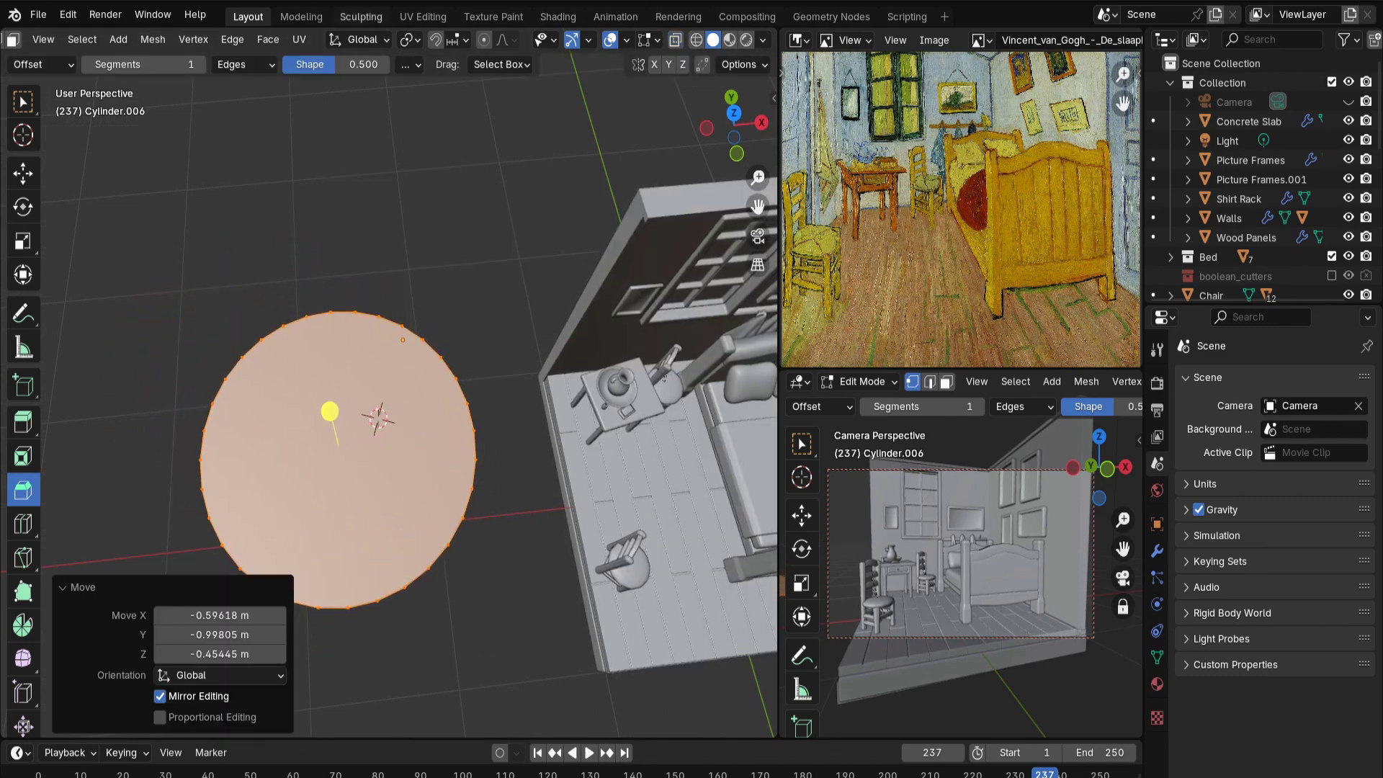
# Set the disc's origin to its geometry in Object Mode
pyautogui.scroll(3, 193, 39)
pyautogui.click(79, 39)
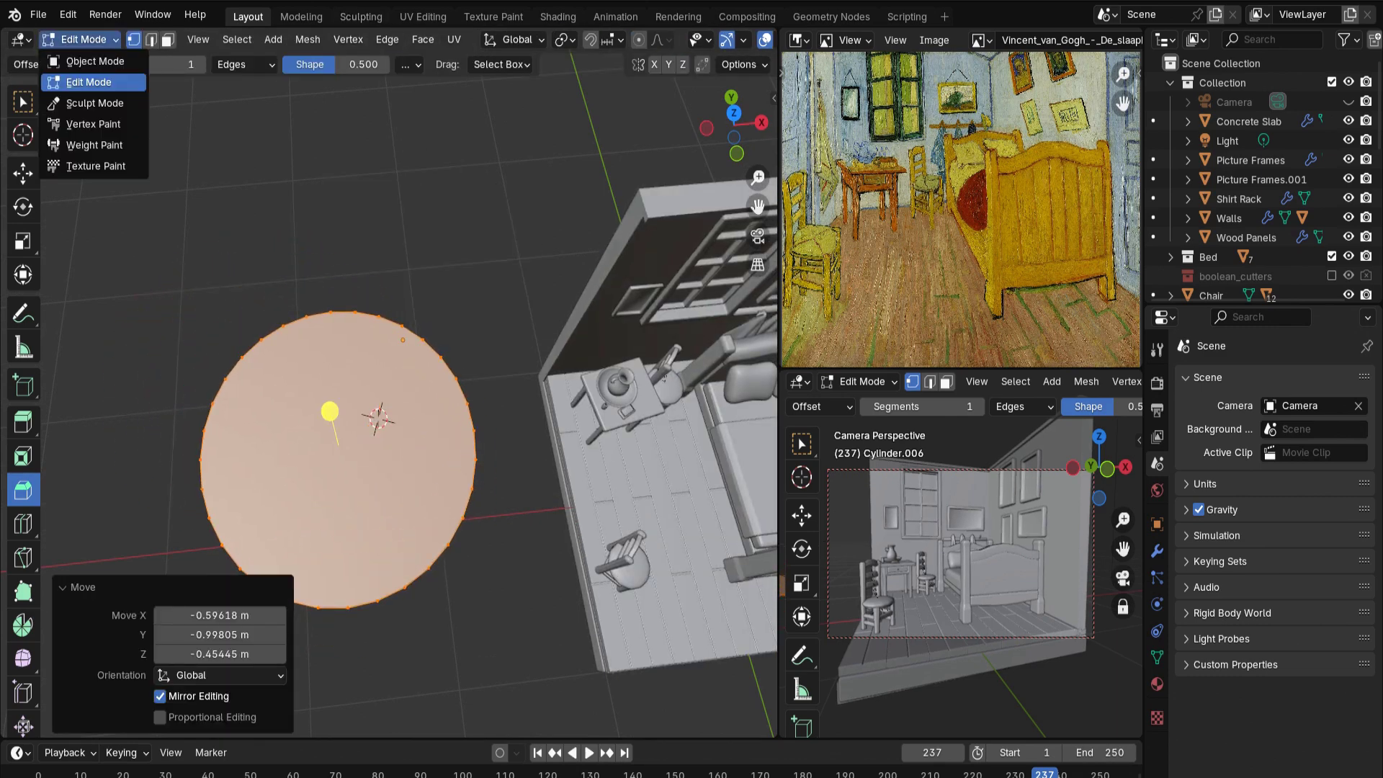
pyautogui.click(95, 61)
pyautogui.click(267, 39)
pyautogui.moveTo(302, 81)
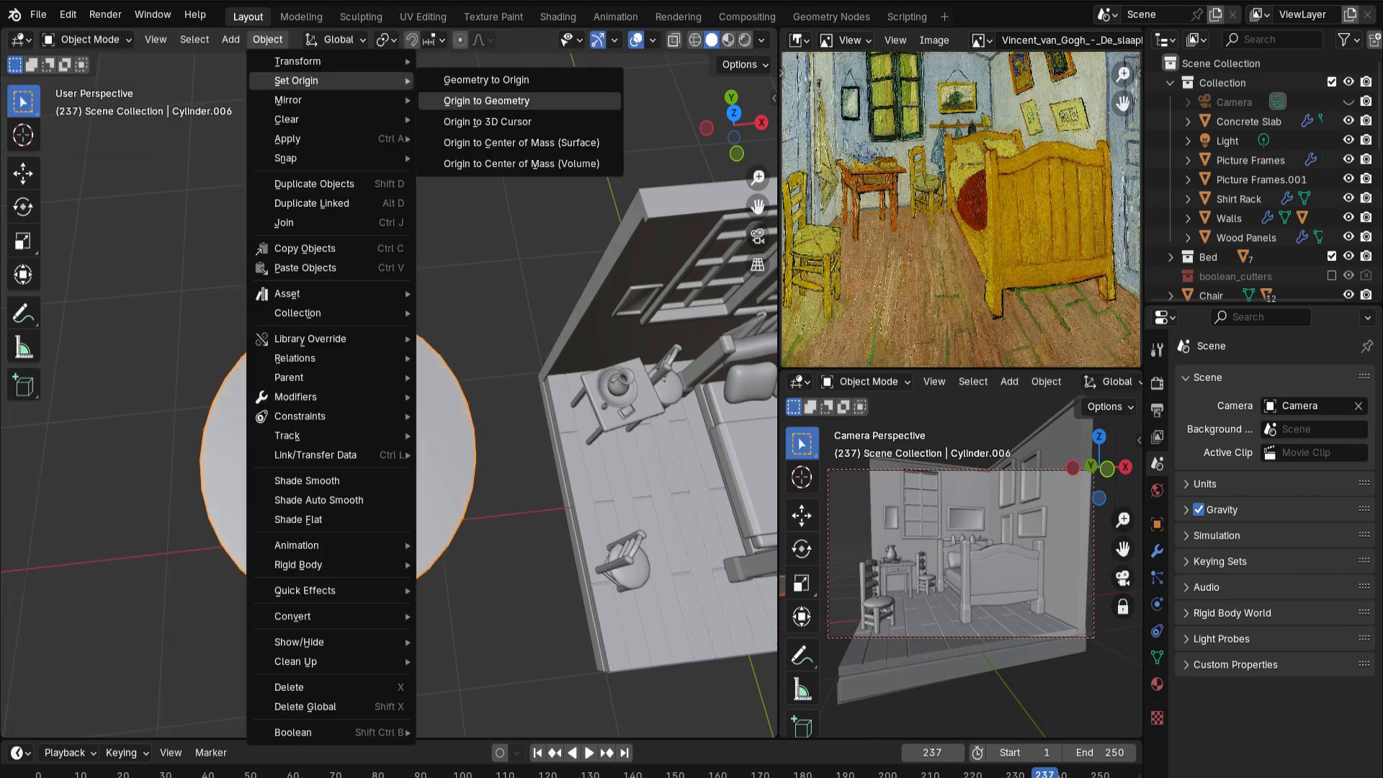
pyautogui.click(504, 101)
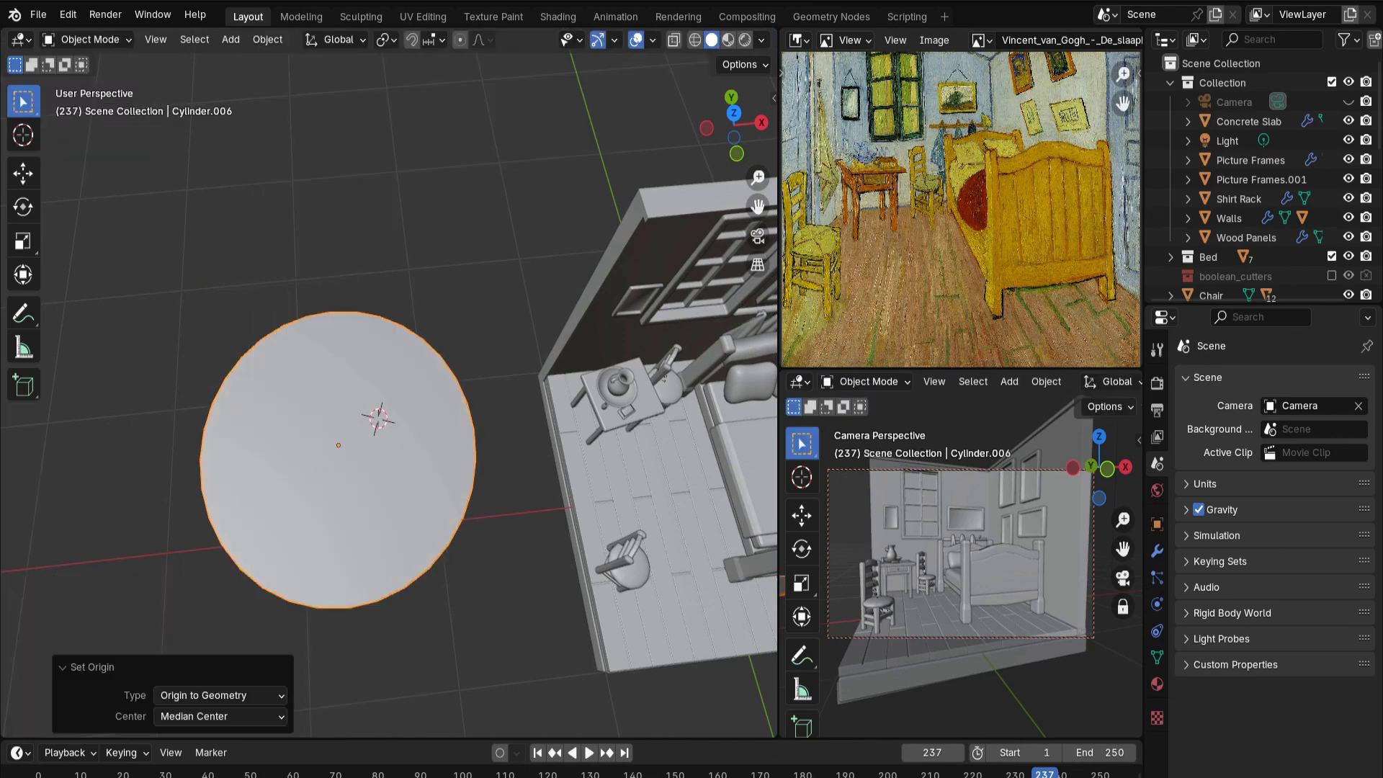
# Narrow the disc along X into an oval and inset its face by about 0.39 m
pyautogui.press('s')
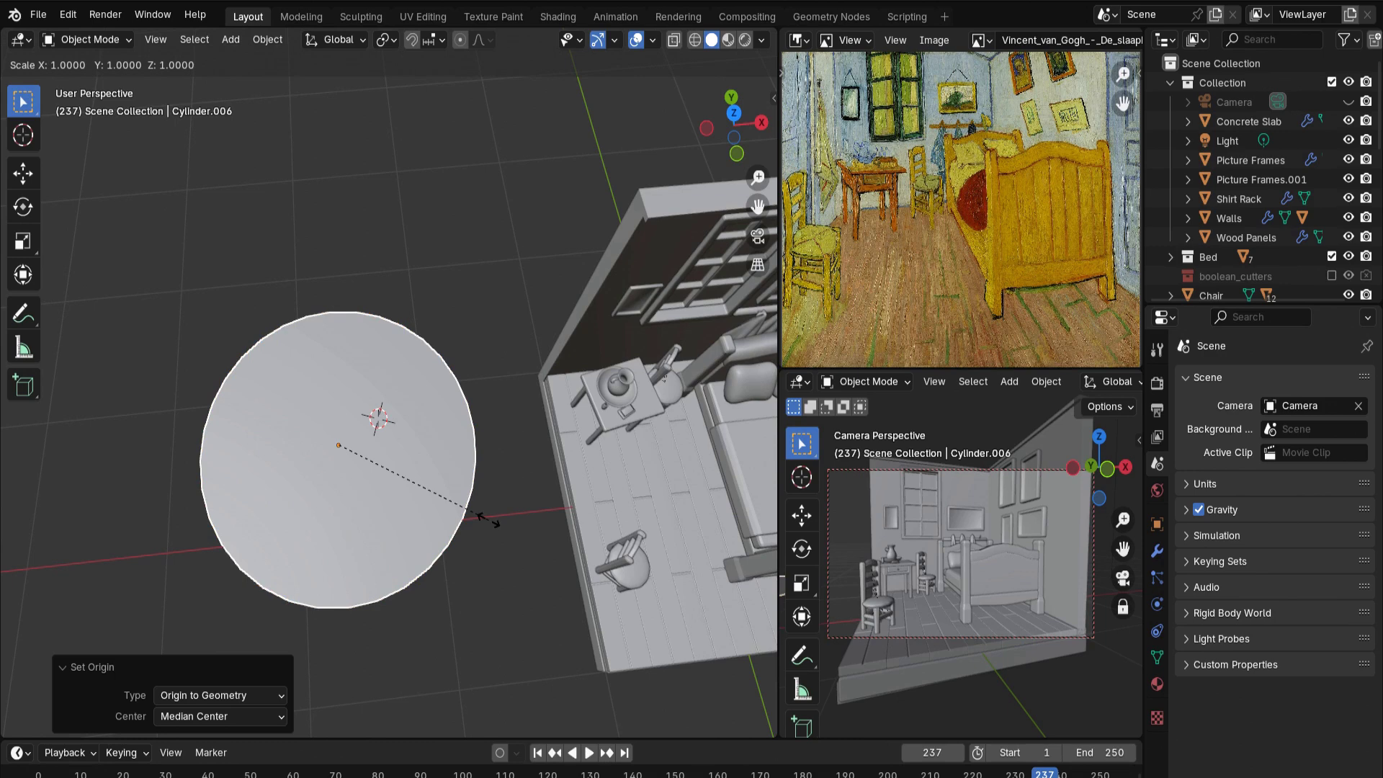
pyautogui.press('x')
pyautogui.click(448, 499)
pyautogui.press('Tab')
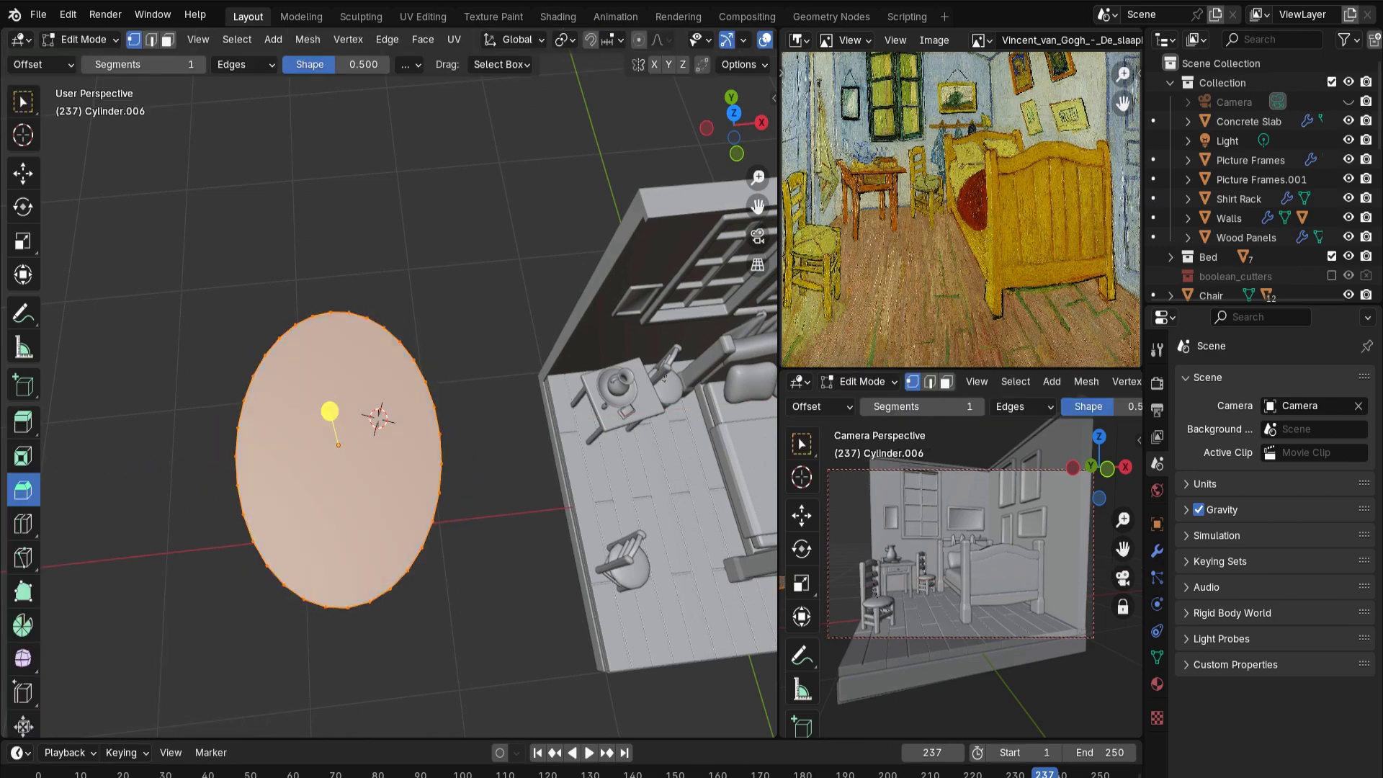
pyautogui.press('i')
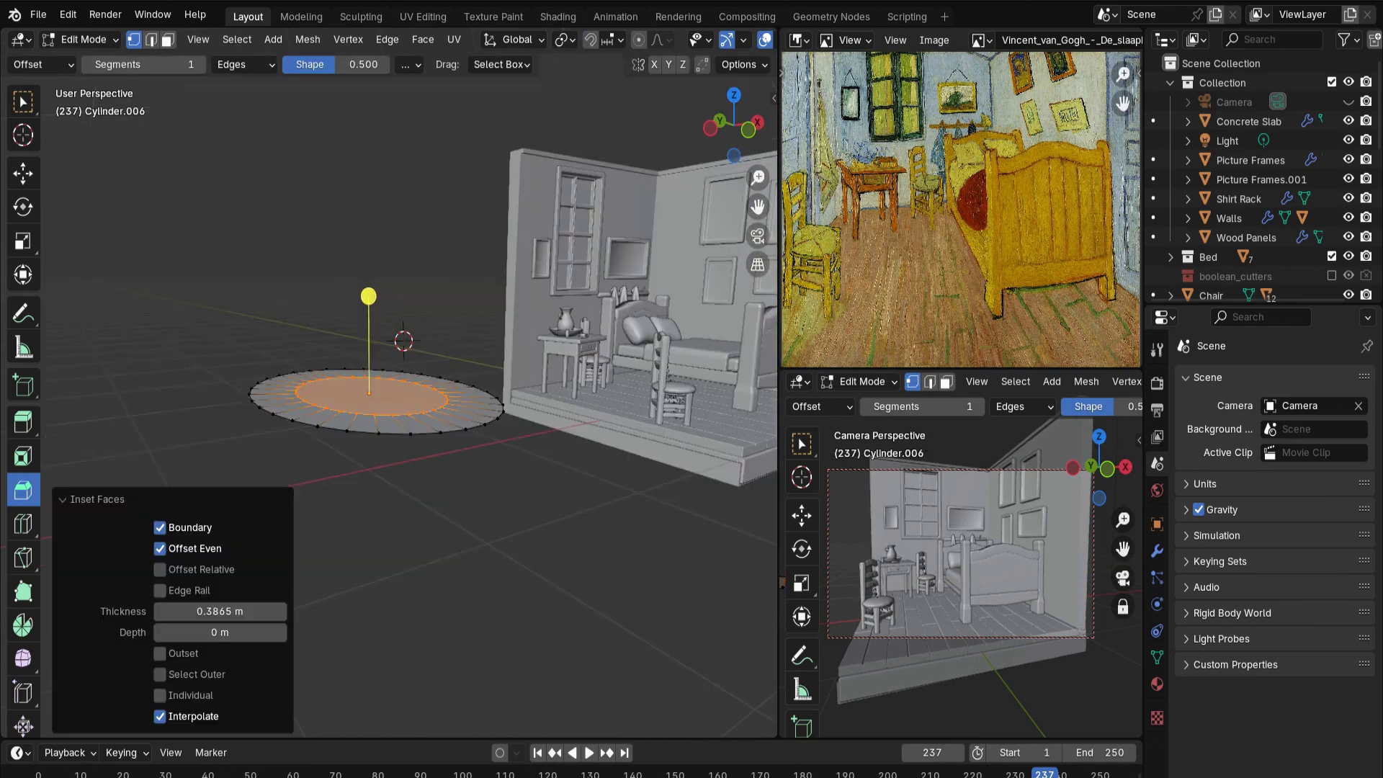
# Extrude the inset oval face upward by about 0.43 m to form the crown of a hat
pyautogui.press('e')
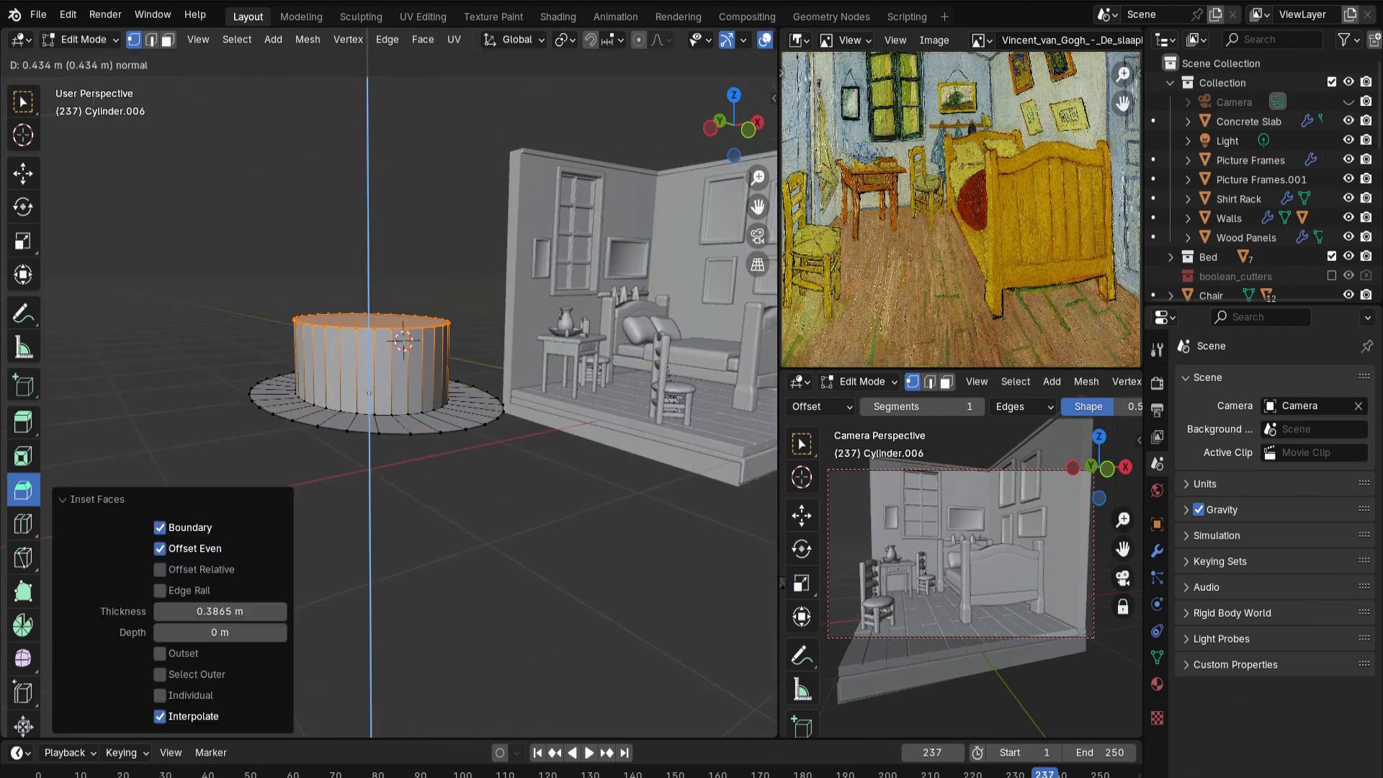
pyautogui.press('Return')
# Raise the brim's outer vertices on both long sides about 0.26 m in Z, using smooth proportional editing with a size of 0.683
pyautogui.press('KP_7')
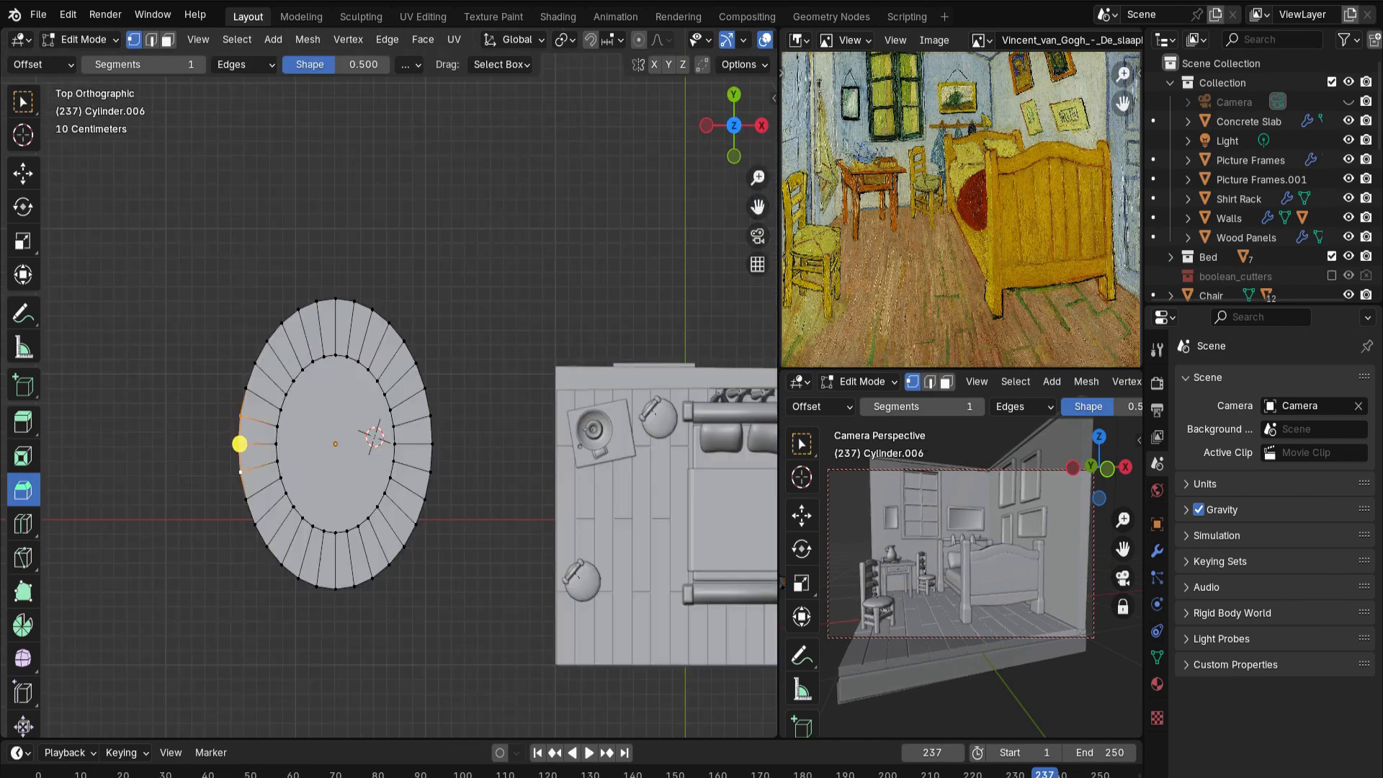
pyautogui.moveTo(334, 440); pyautogui.dragTo(345, 339, button='middle')
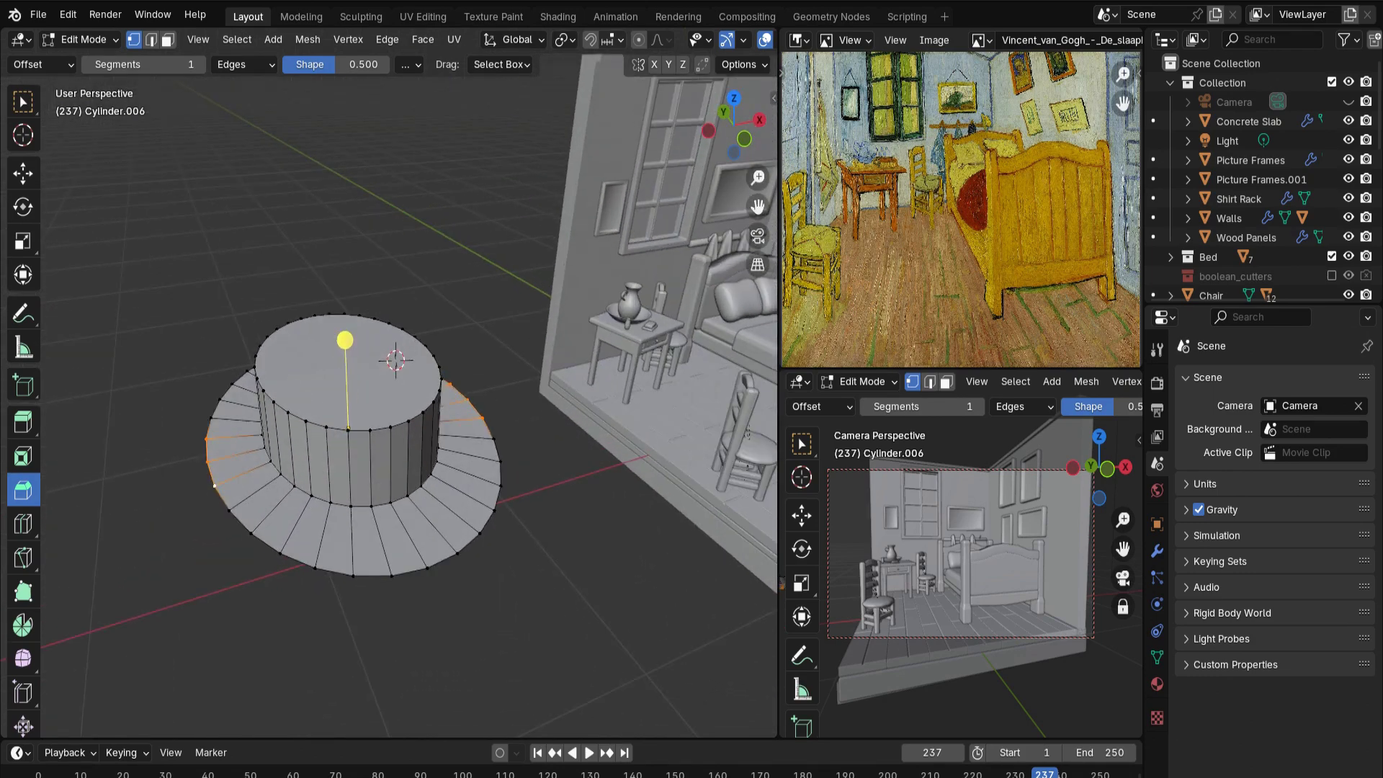
pyautogui.press('g')
pyautogui.press('z')
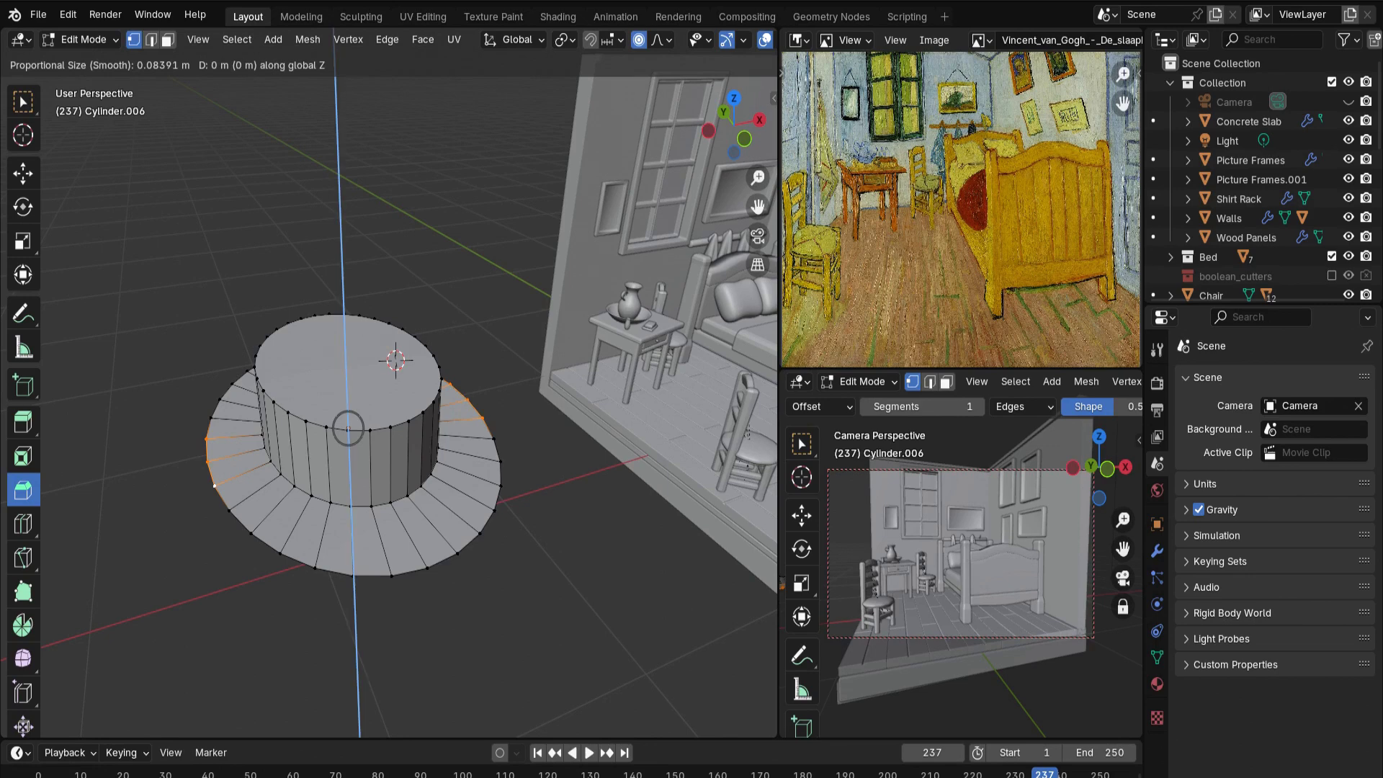
pyautogui.scroll(-20, 348, 429)
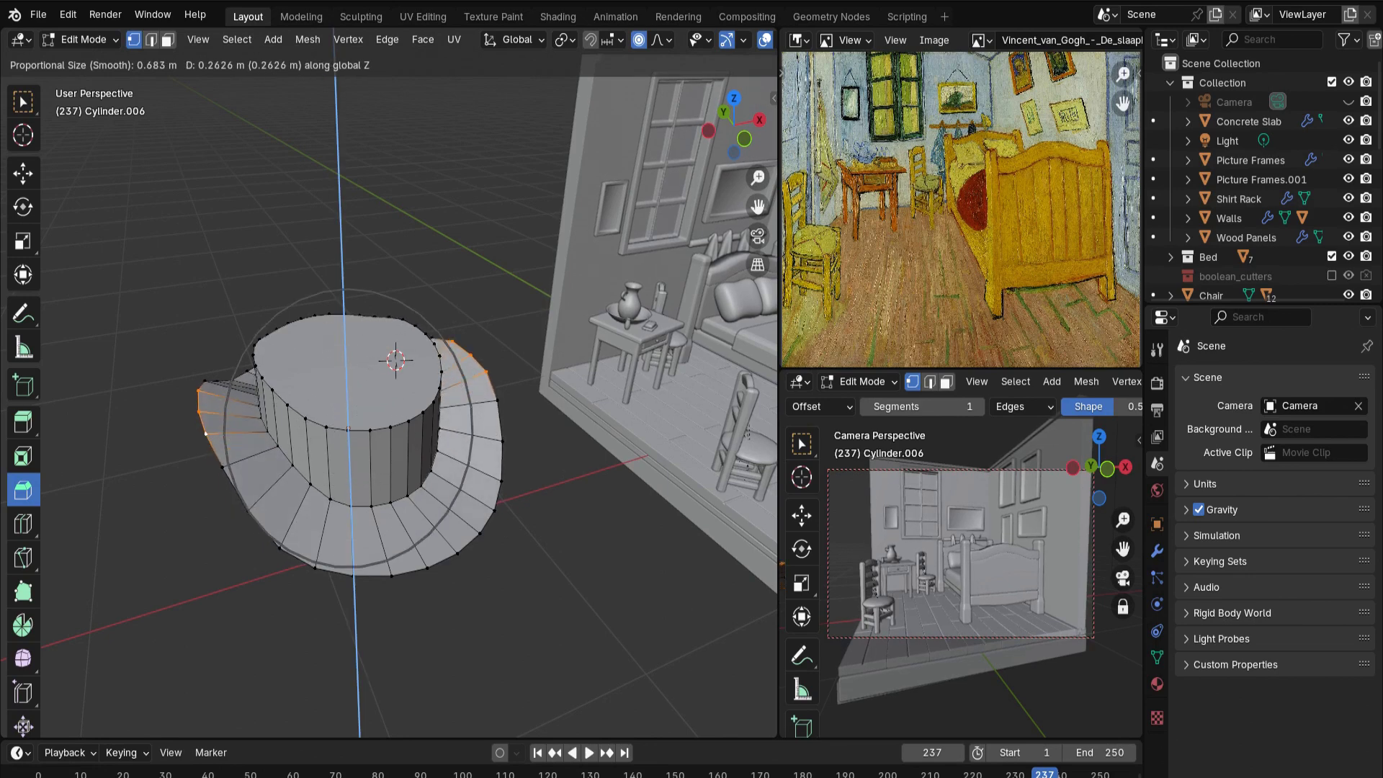
pyautogui.press('Return')
# Lower the brim's outermost front and back vertices about 0.09 m in Z with proportional editing
pyautogui.moveTo(348, 429); pyautogui.dragTo(504, 357, button='middle')
pyautogui.moveTo(454, 400); pyautogui.dragTo(551, 373, button='middle')
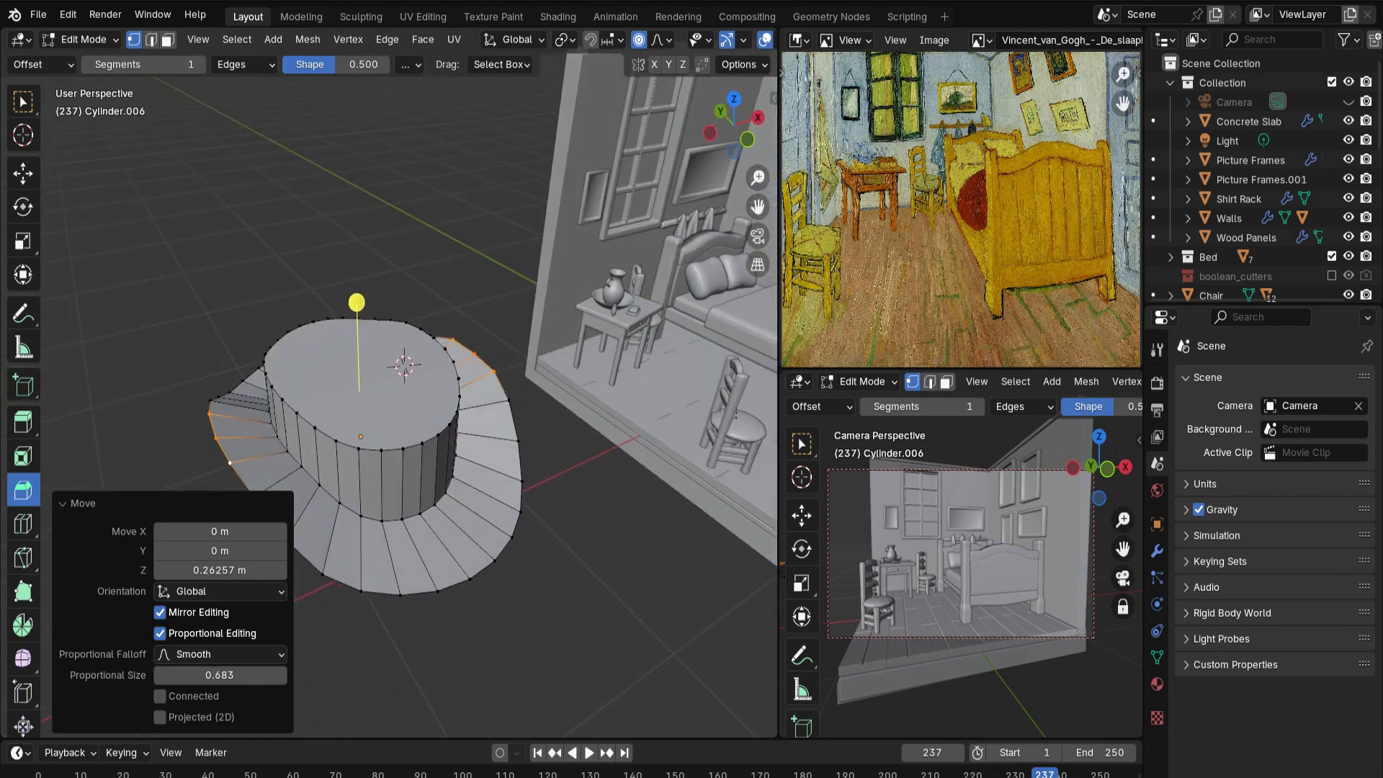
pyautogui.press('KP_7')
pyautogui.click(324, 281)
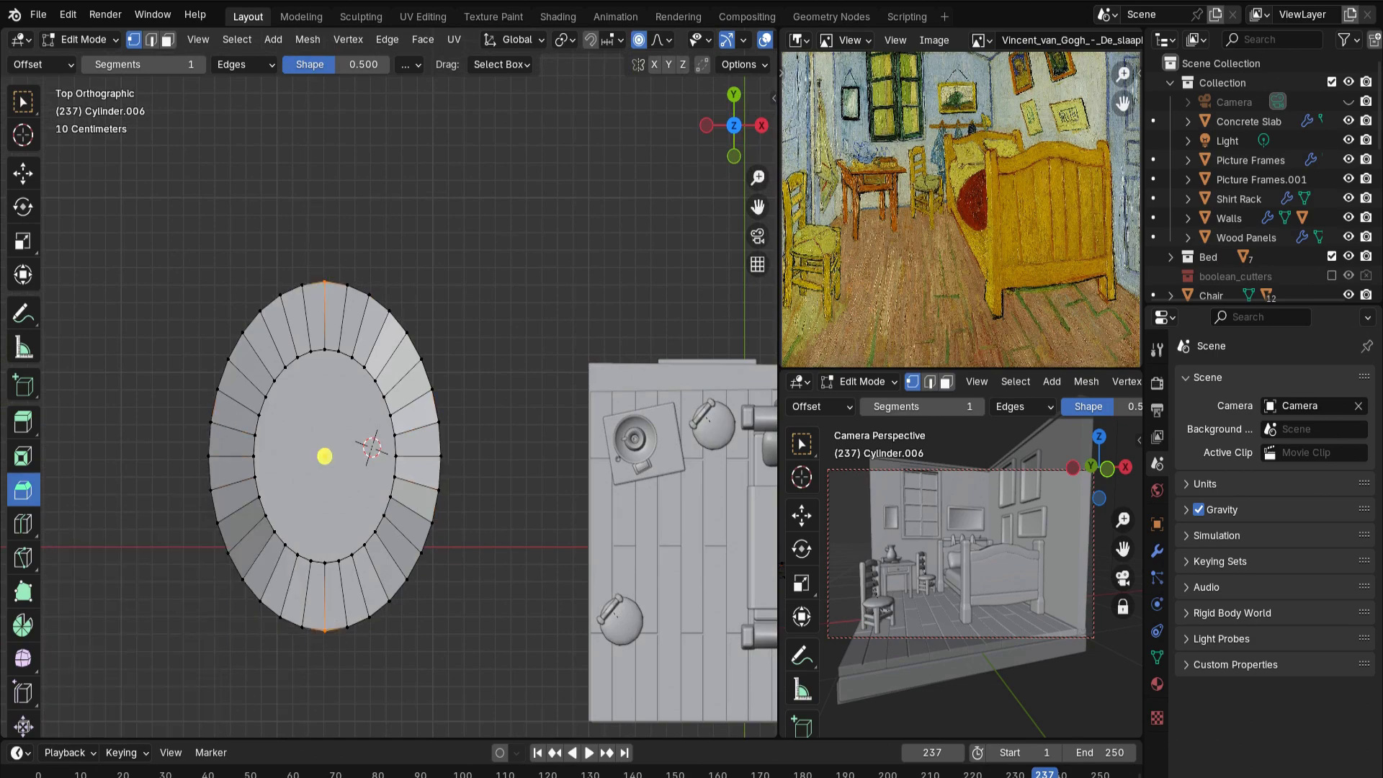
pyautogui.moveTo(375, 432); pyautogui.dragTo(475, 296, button='middle')
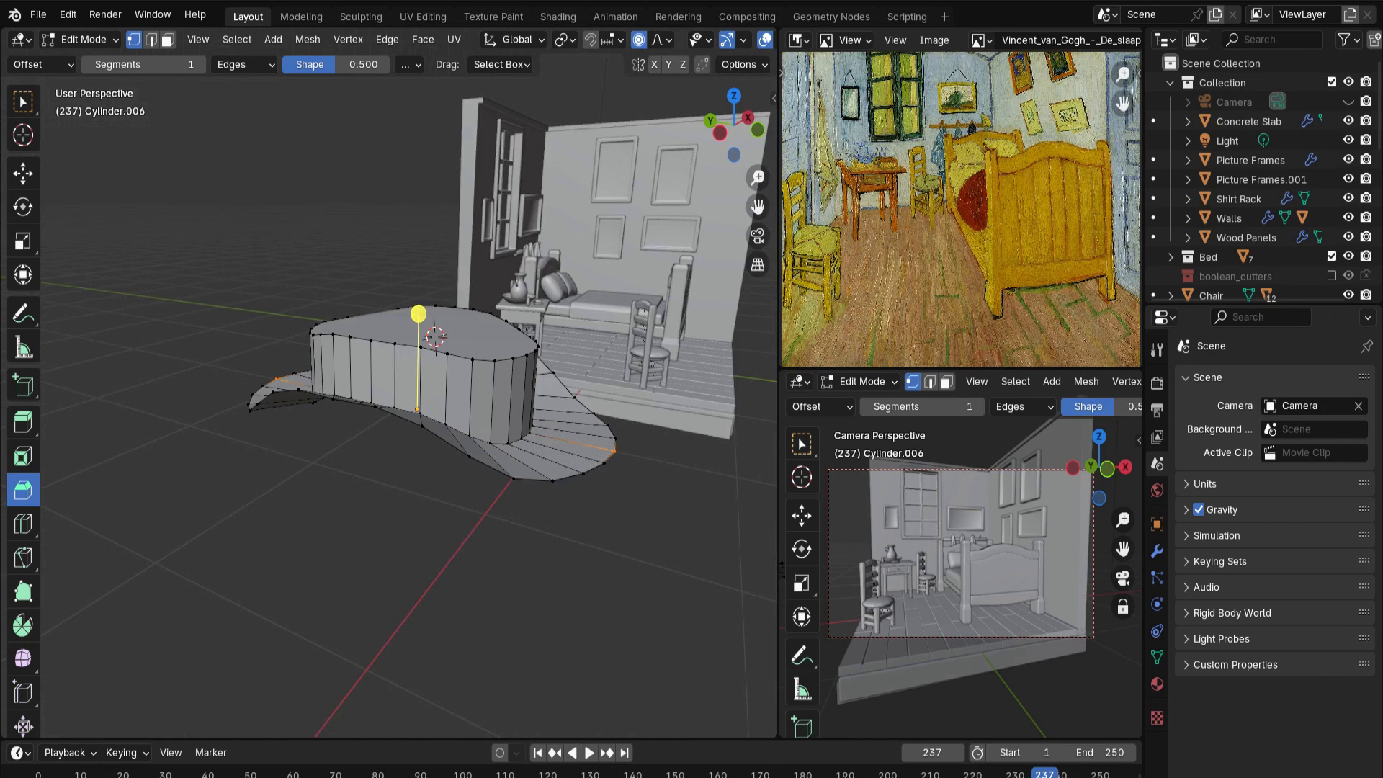
pyautogui.press('g')
pyautogui.press('z')
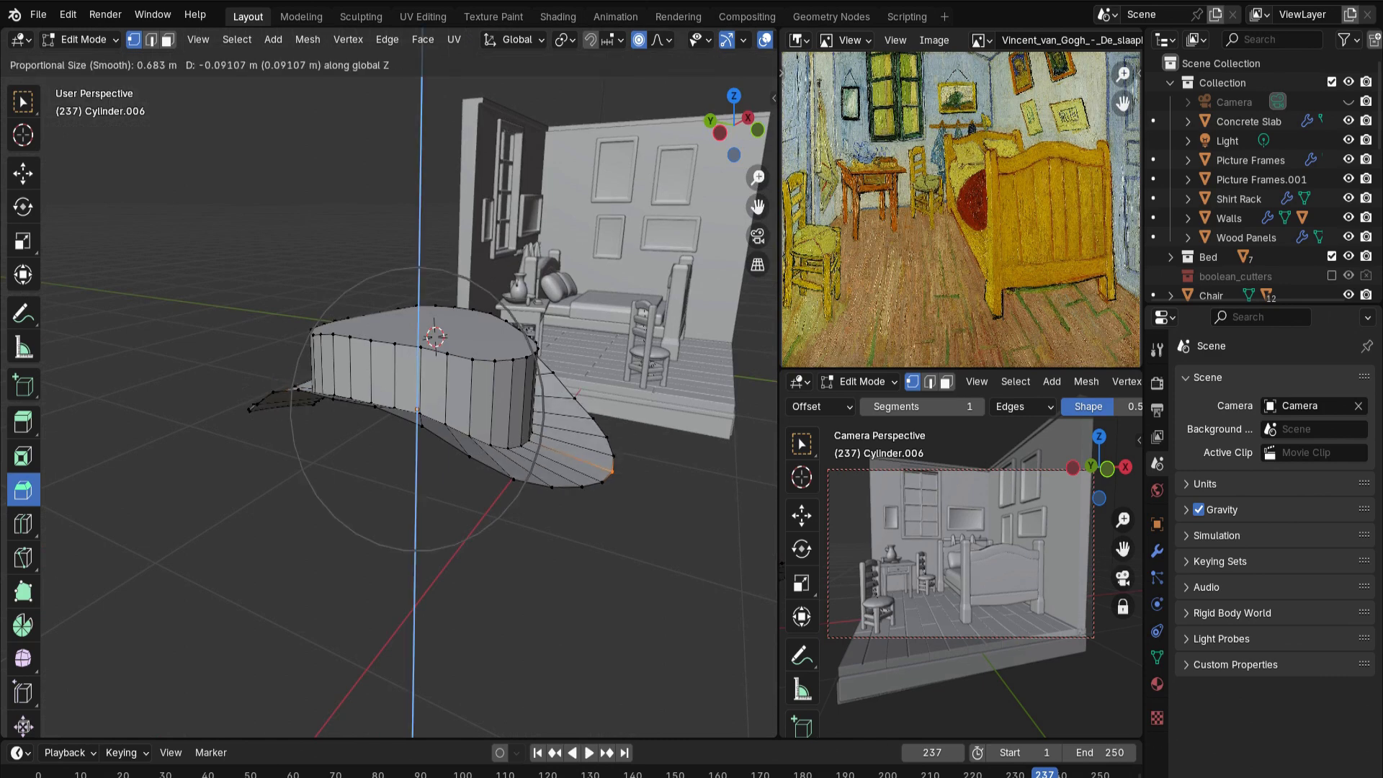
pyautogui.moveTo(418, 331); pyautogui.dragTo(419, 325)
# Select the crown's top face and inset it by about 0.17 m
pyautogui.moveTo(420, 326); pyautogui.dragTo(357, 413, button='middle')
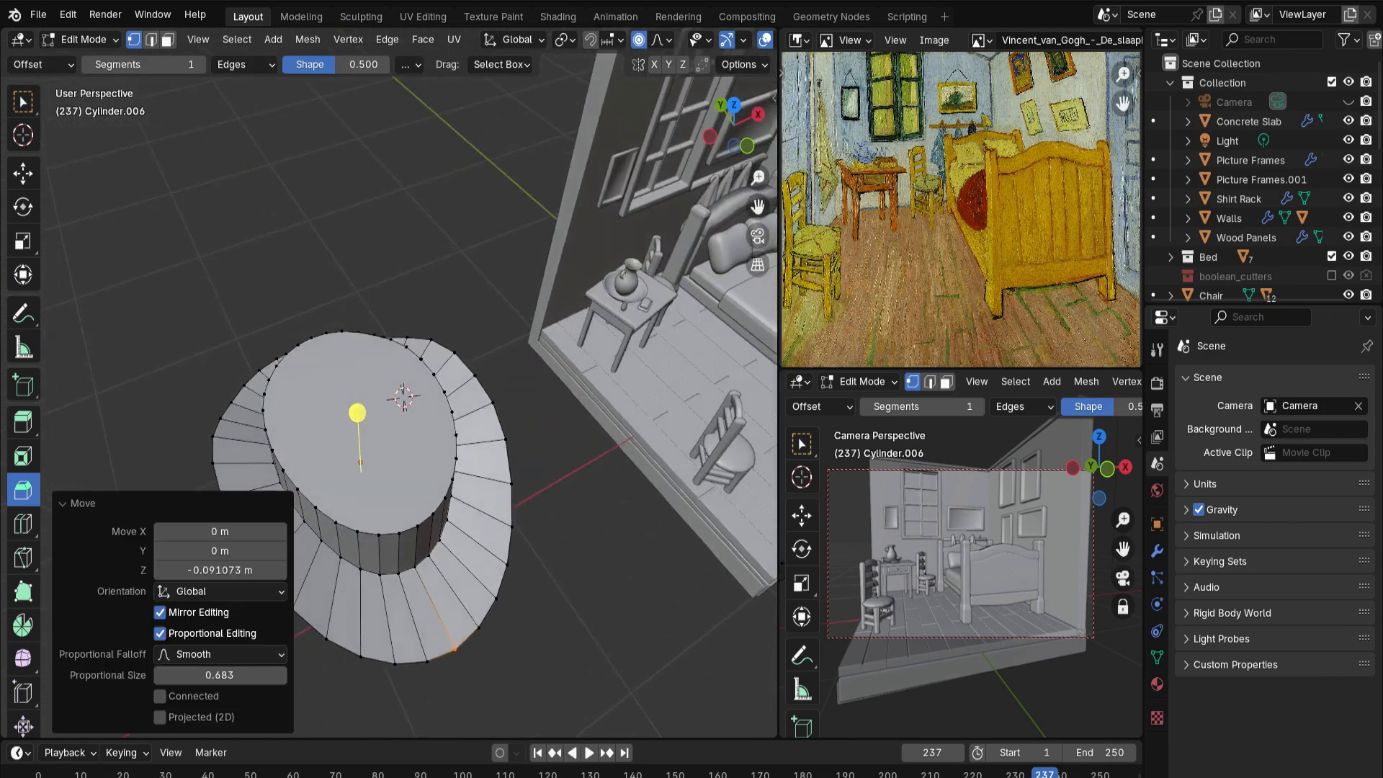
pyautogui.moveTo(404, 525); pyautogui.dragTo(376, 557, button='middle')
pyautogui.click(375, 565)
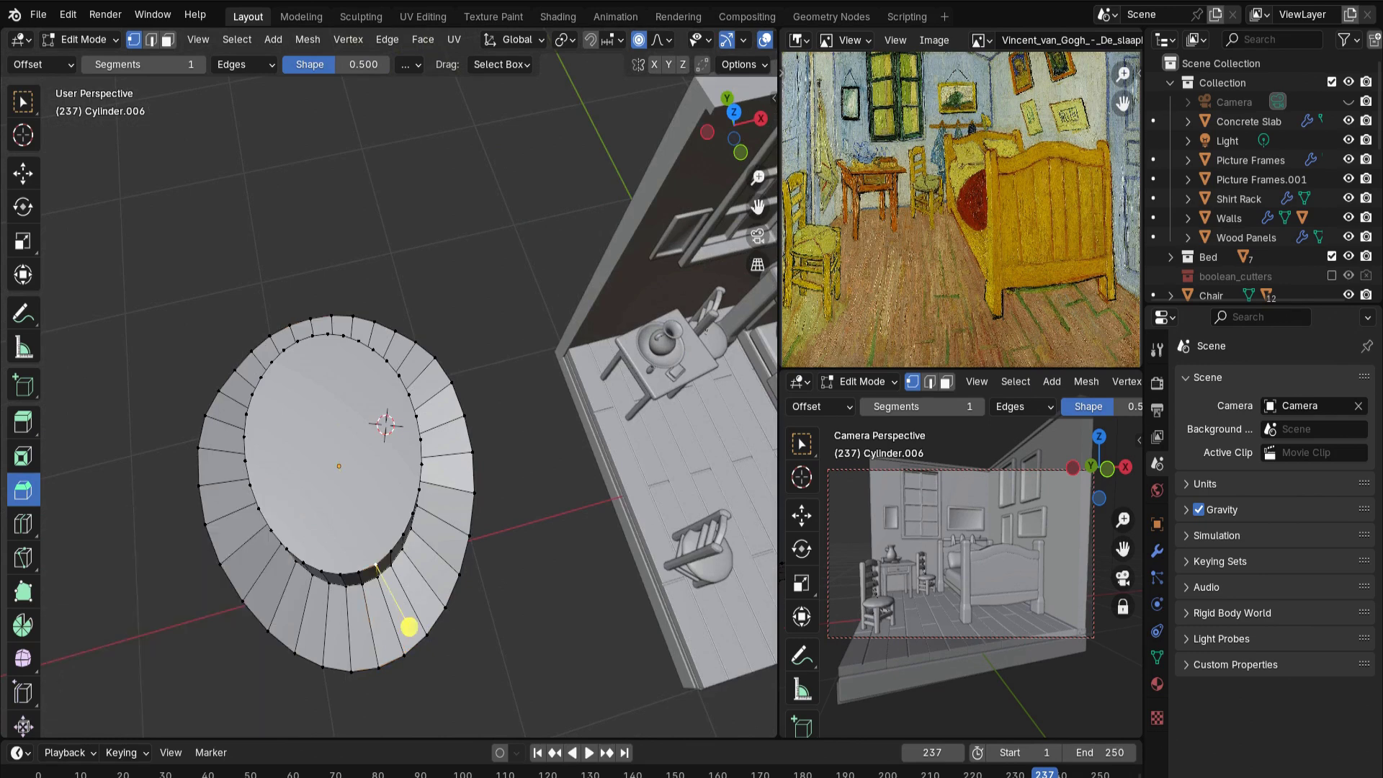
pyautogui.keyDown('alt'); pyautogui.click(386, 556); pyautogui.keyUp('alt')
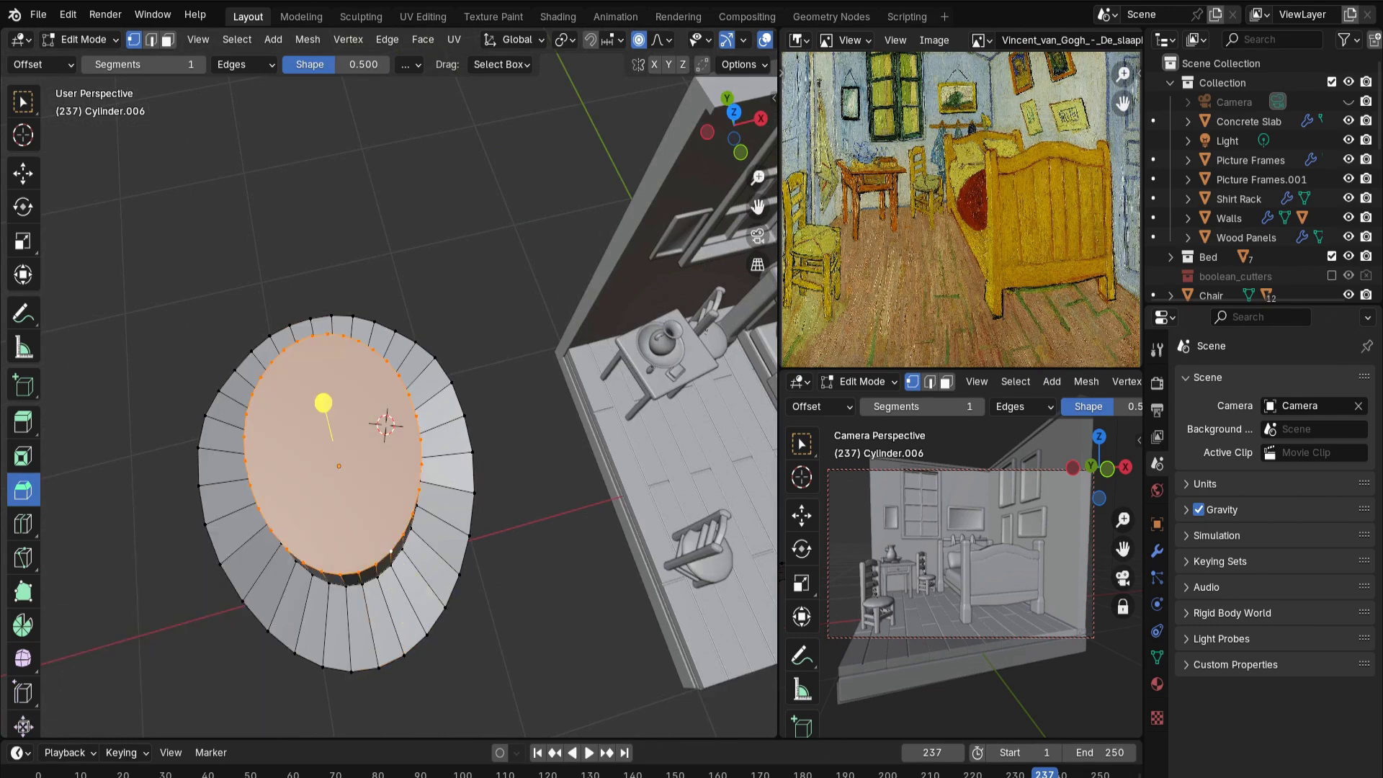
pyautogui.press('i')
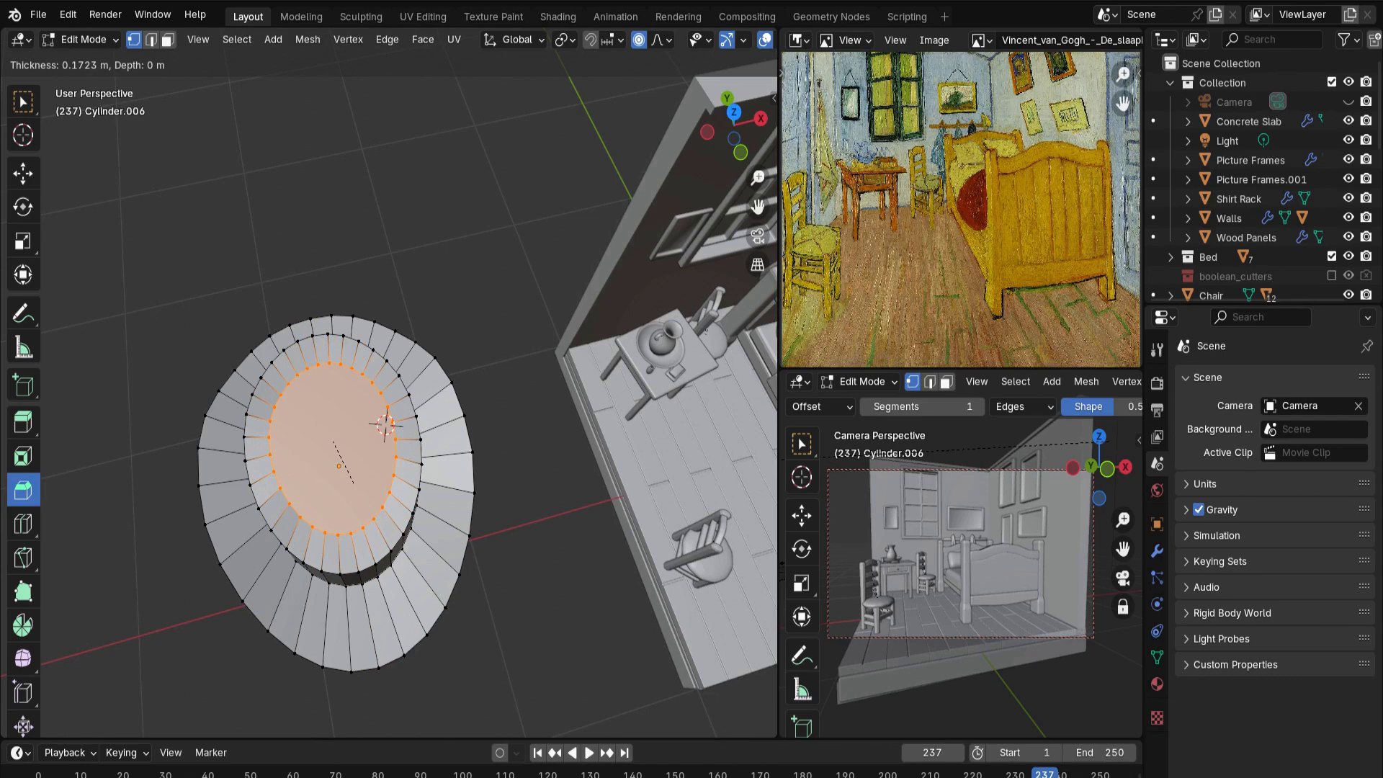
pyautogui.click(324, 402)
# Scale the inset top face to about 0.70 along X with smooth proportional editing at size 0.683
pyautogui.press('s')
pyautogui.press('x')
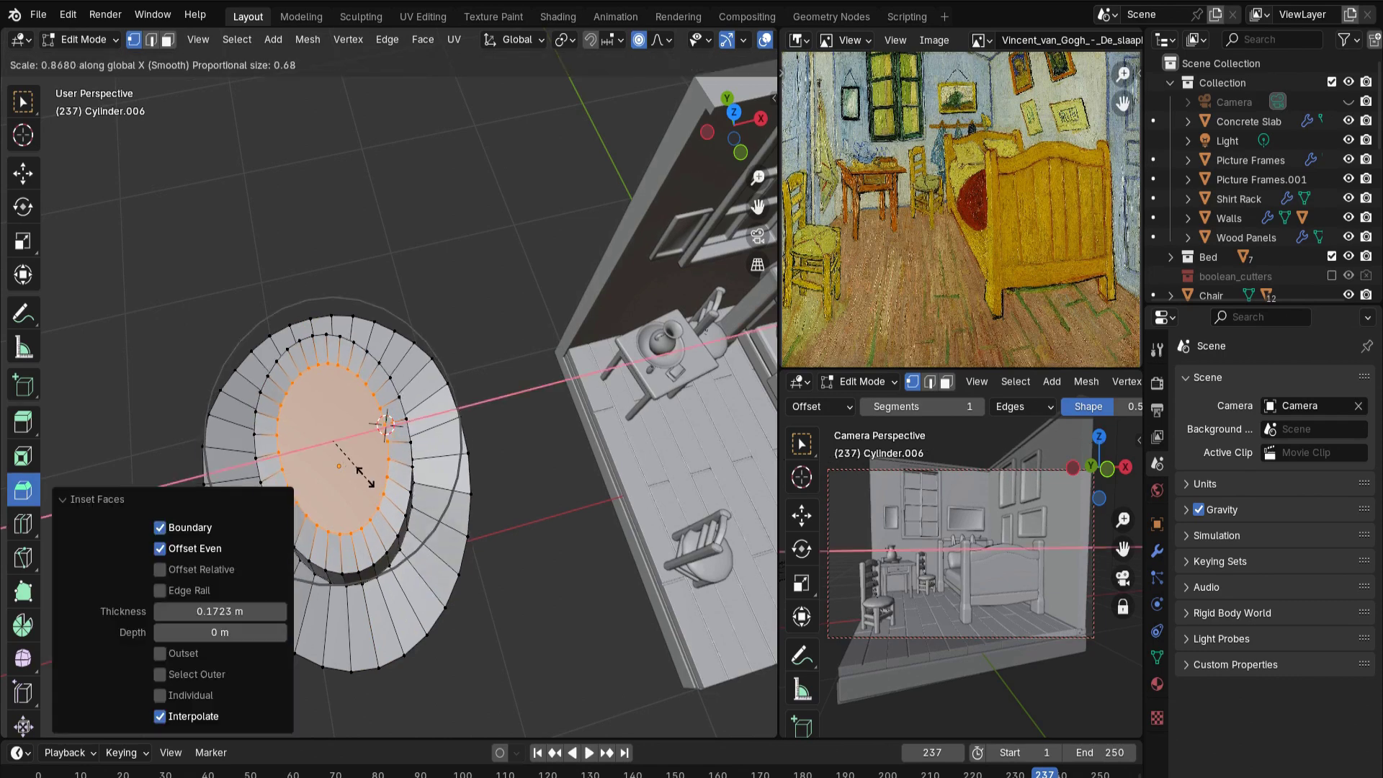
pyautogui.scroll(2, 384, 425)
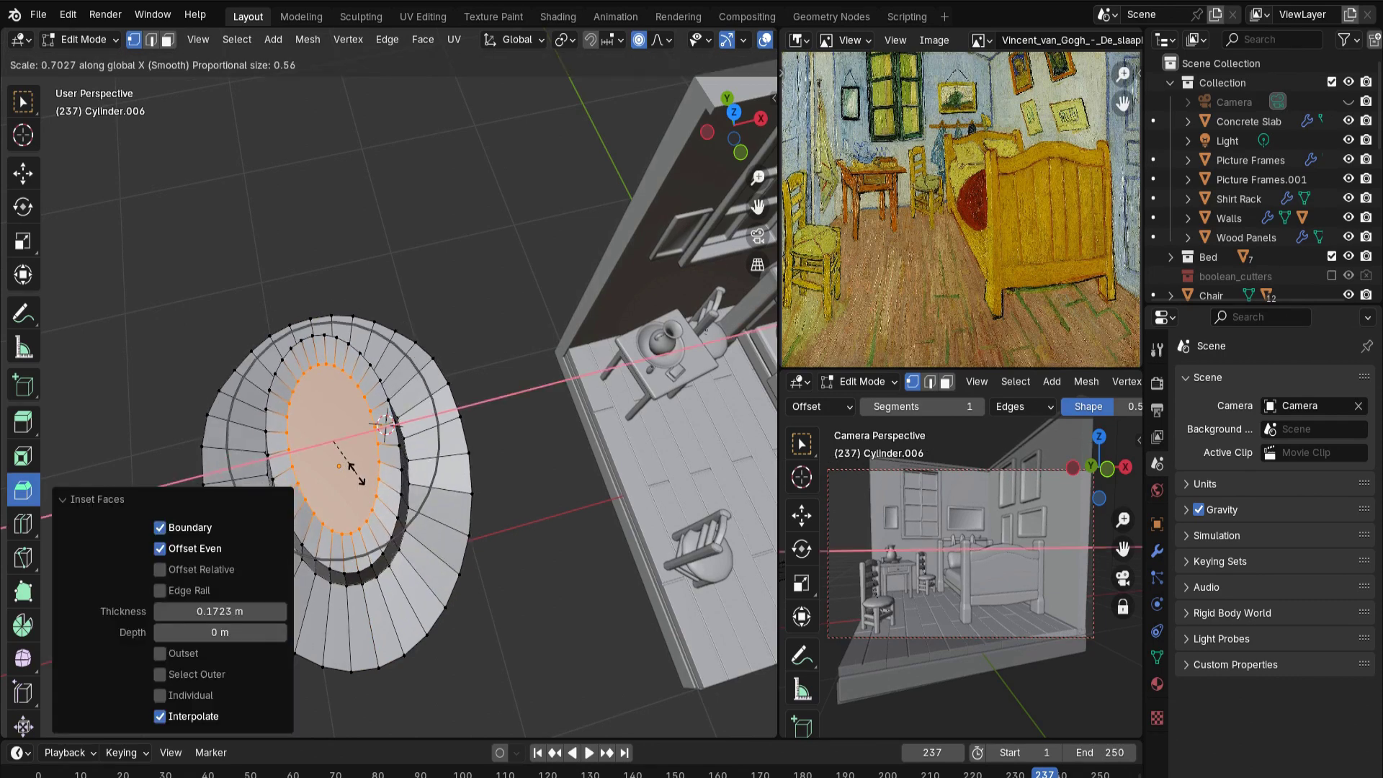
pyautogui.scroll(-2, 384, 425)
pyautogui.click(356, 476)
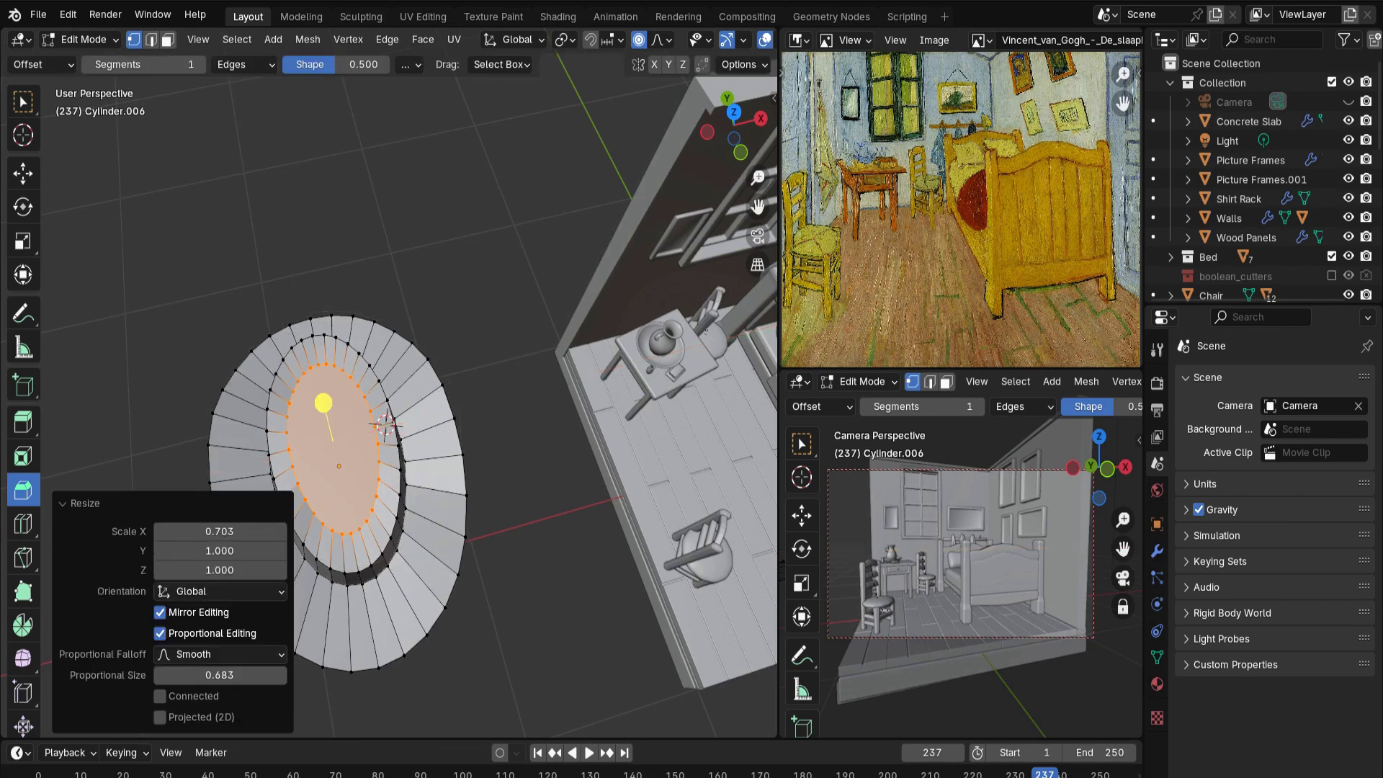
# Extrude the narrowed top face about 0.05 m down into the crown to form a dent
pyautogui.moveTo(356, 475); pyautogui.dragTo(364, 367, button='middle')
pyautogui.press('e')
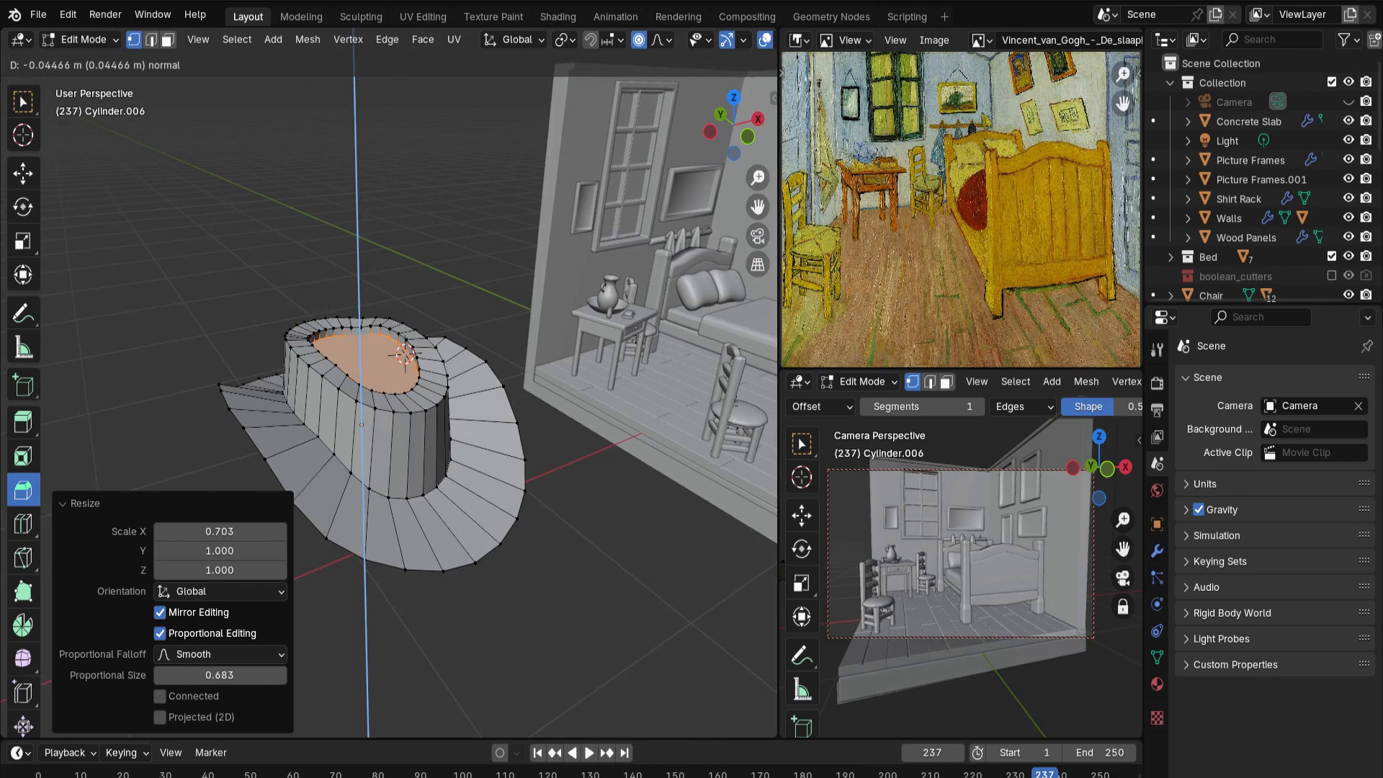
pyautogui.click(400, 352)
pyautogui.moveTo(400, 353); pyautogui.dragTo(547, 318, button='middle')
# Add a Subdivision Surface modifier to the hat mesh
pyautogui.click(1157, 551)
pyautogui.click(1296, 379)
pyautogui.moveTo(1153, 457)
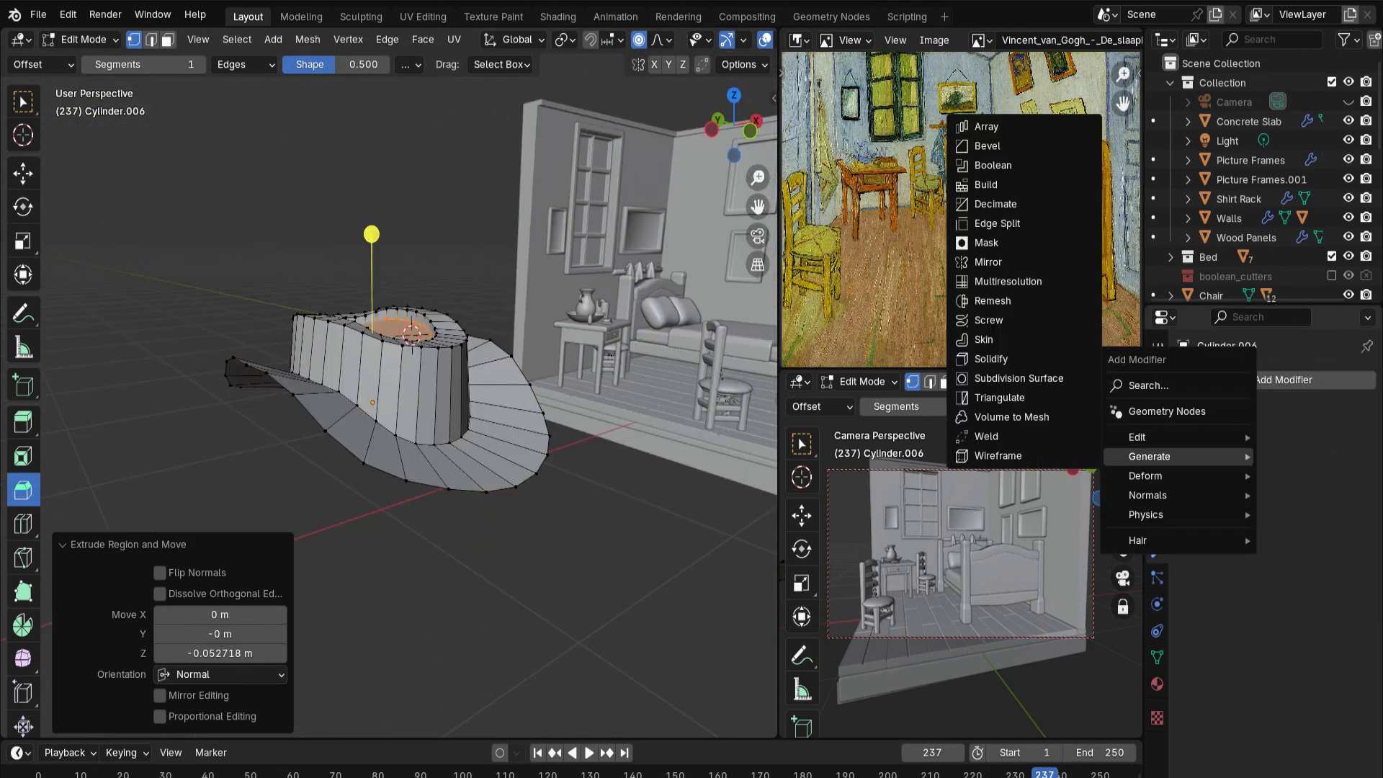
pyautogui.click(1019, 378)
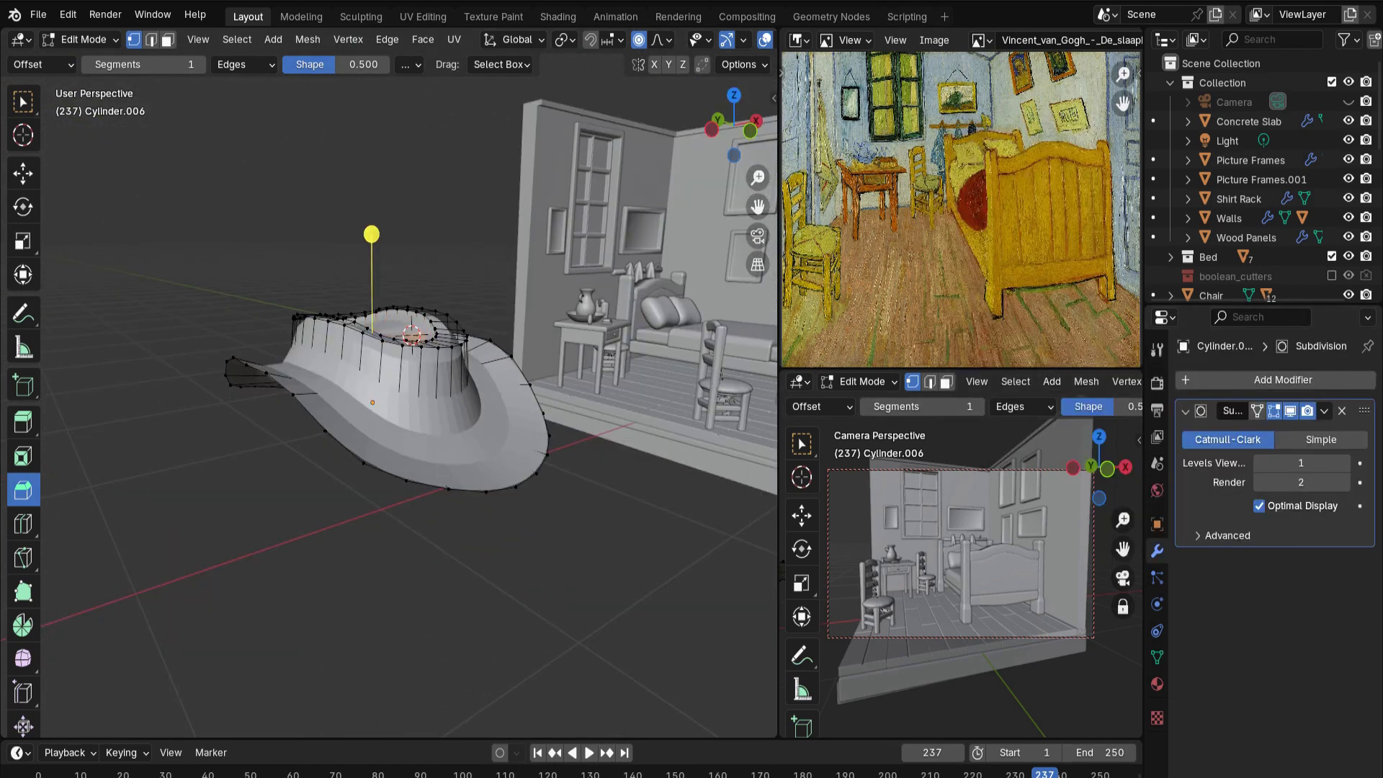
# Add an edge loop around the crown's side wall close to where it meets the brim
pyautogui.moveTo(460, 324); pyautogui.dragTo(461, 374, button='middle')
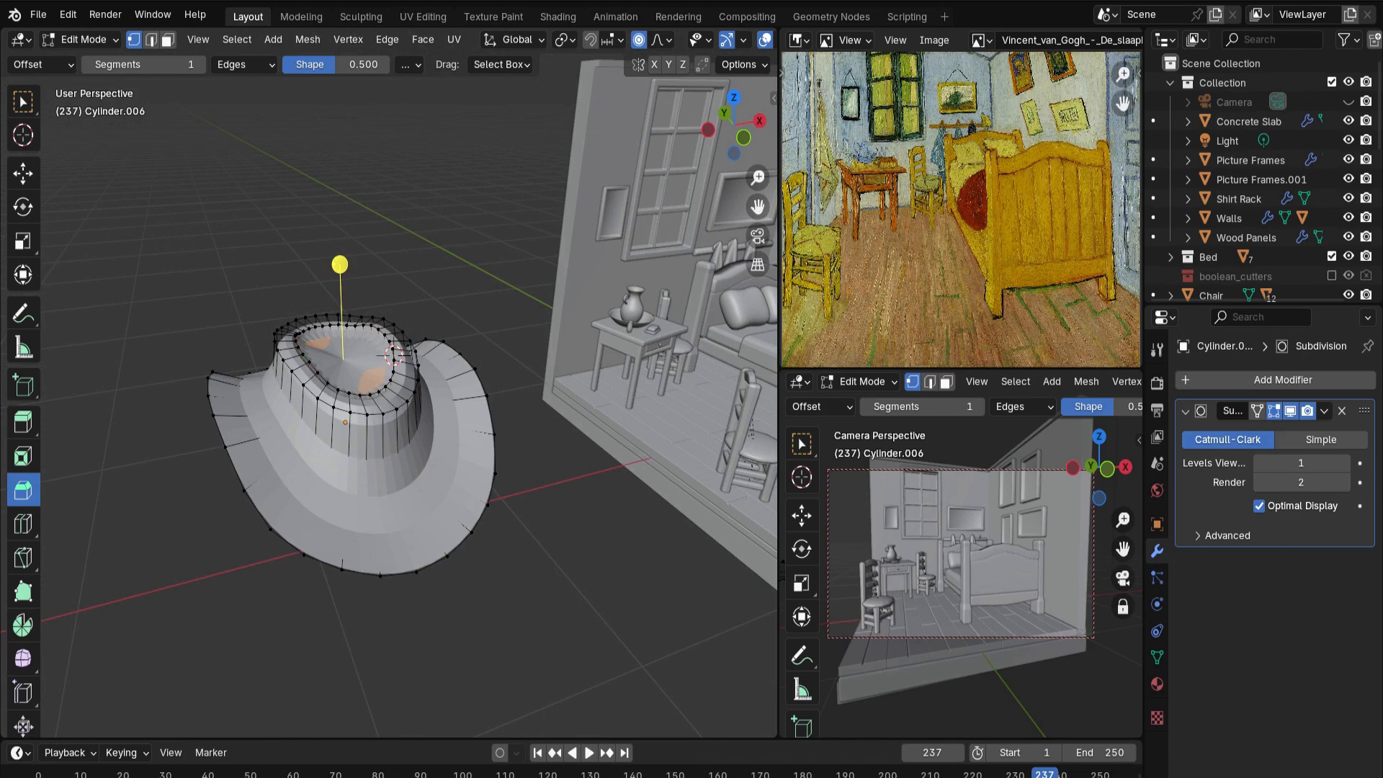
pyautogui.hotkey('ctrl', 'r')
pyautogui.click(368, 526)
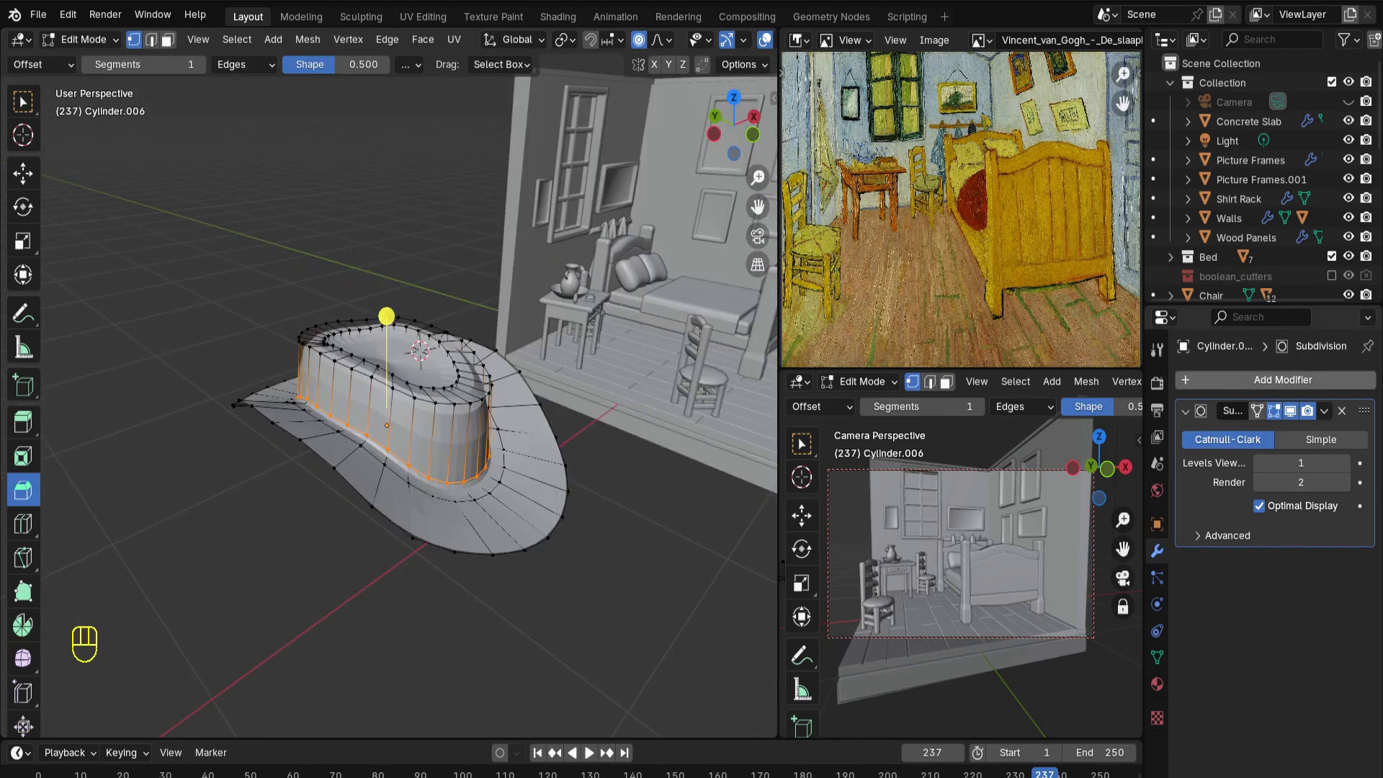
# Add a Solidify modifier to the hat, below its Subdivision modifier
pyautogui.click(1210, 379)
pyautogui.moveTo(1208, 376)
pyautogui.moveTo(1130, 357)
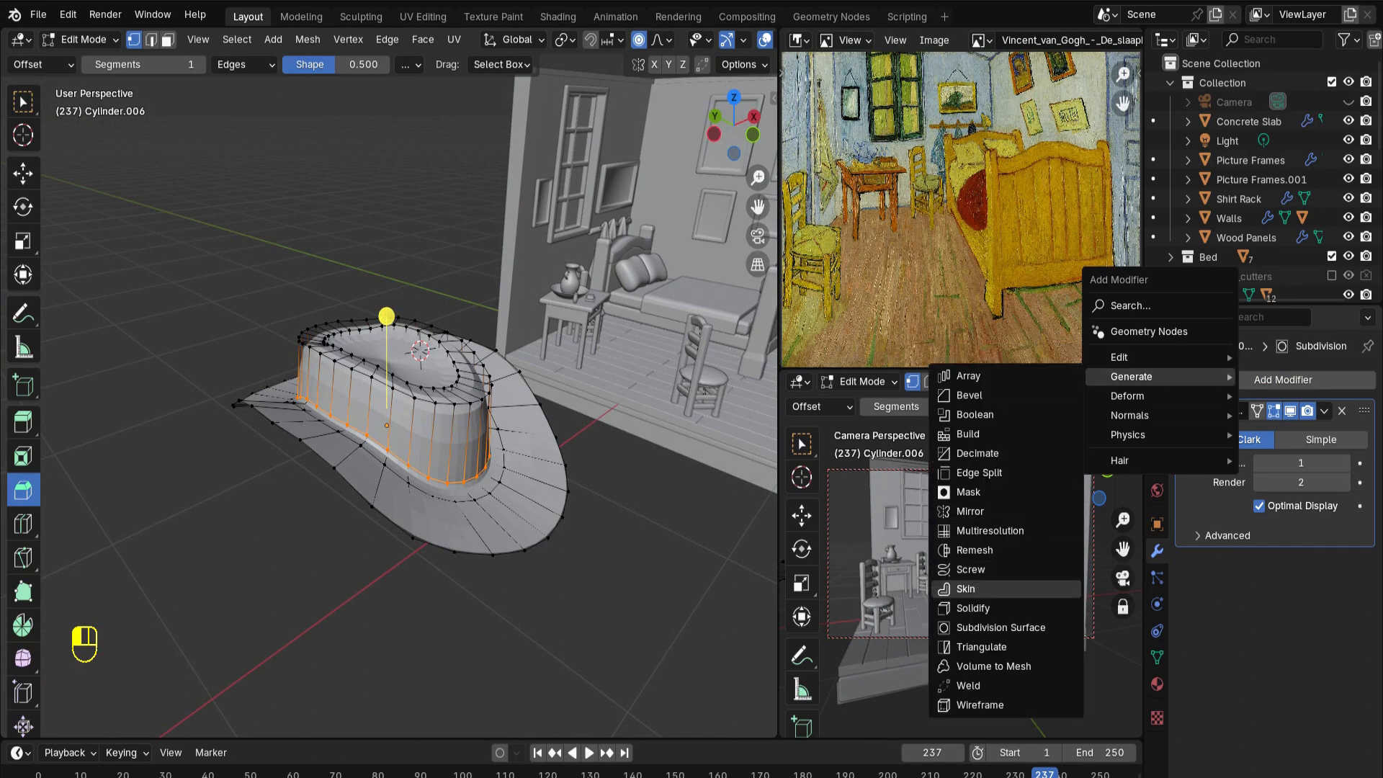
pyautogui.click(998, 608)
pyautogui.moveTo(772, 412); pyautogui.dragTo(743, 425, button='middle')
# Scale the hat to 0.788 along Y and shrink it uniformly toward the room's scale
pyautogui.moveTo(504, 429); pyautogui.dragTo(601, 416, button='middle')
pyautogui.press('KP_1')
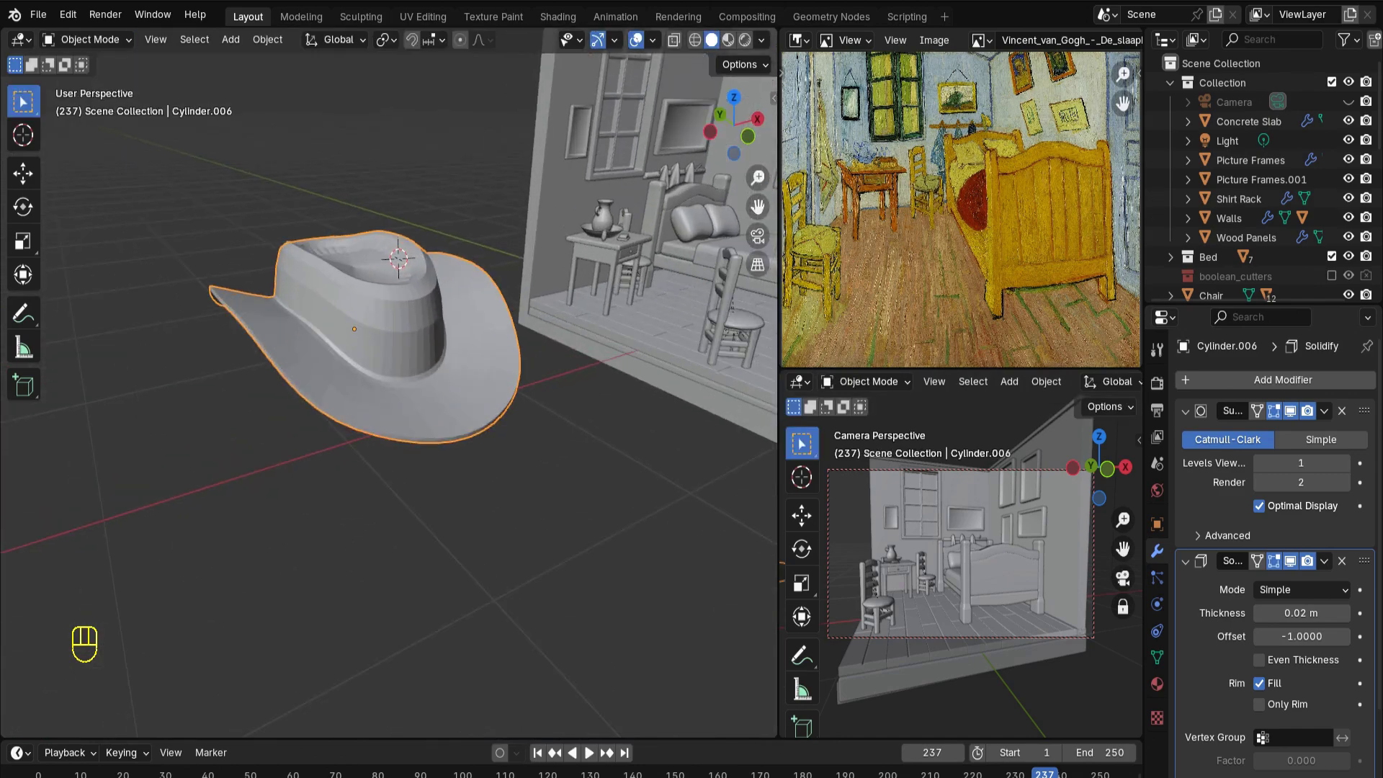
pyautogui.rightClick(317, 317)
pyautogui.click(317, 317)
pyautogui.moveTo(317, 324); pyautogui.dragTo(312, 355, button='middle')
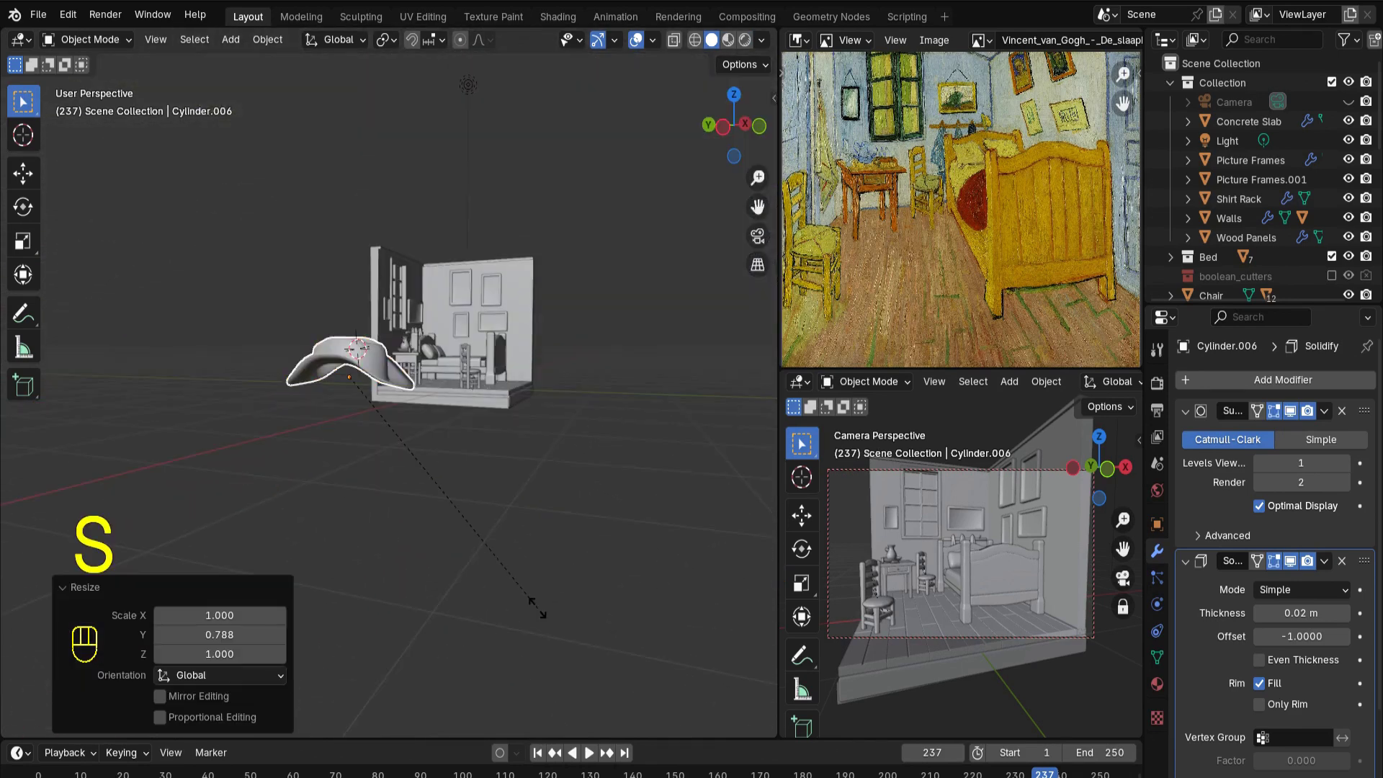
pyautogui.press('s')
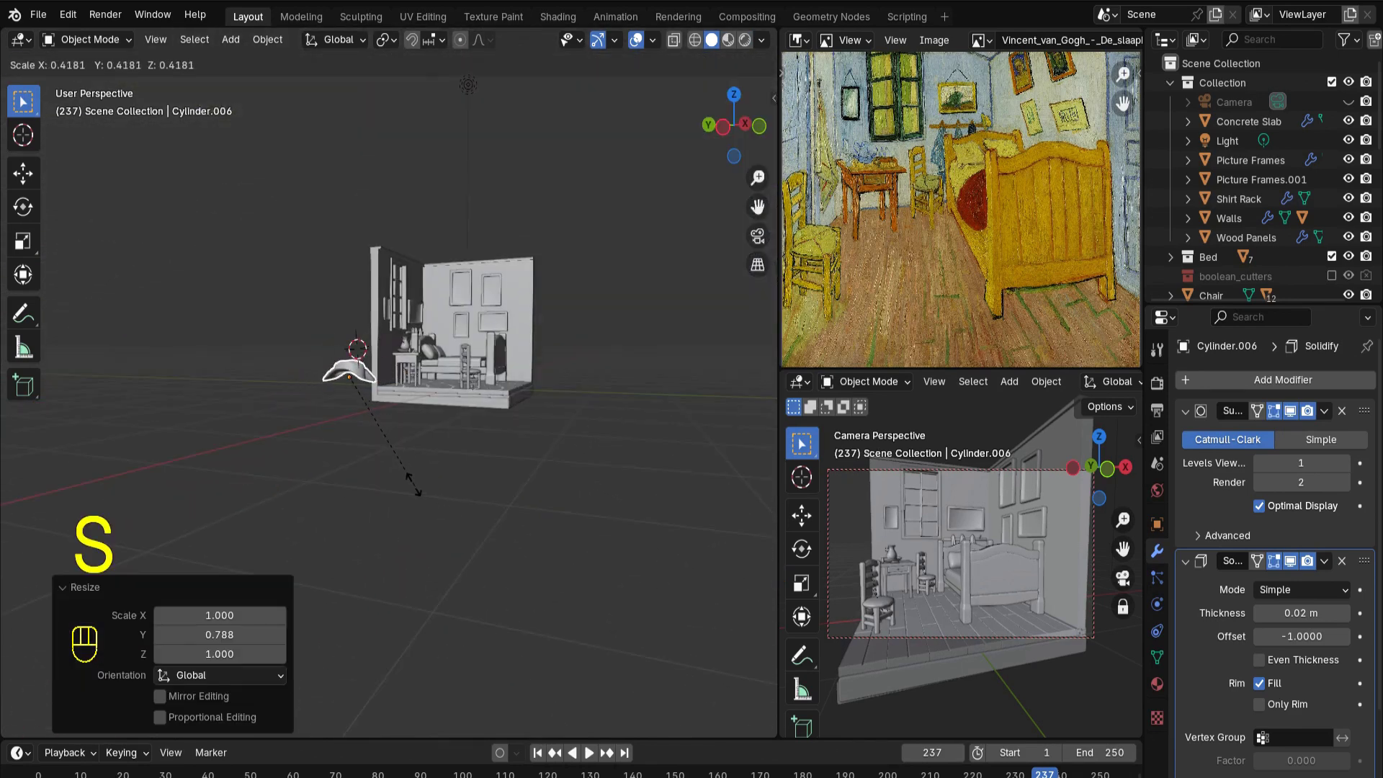
pyautogui.click(391, 463)
# Move the hat onto the free end of the shirt rack behind the bed's headboard
pyautogui.press('KP_1')
pyautogui.press('g')
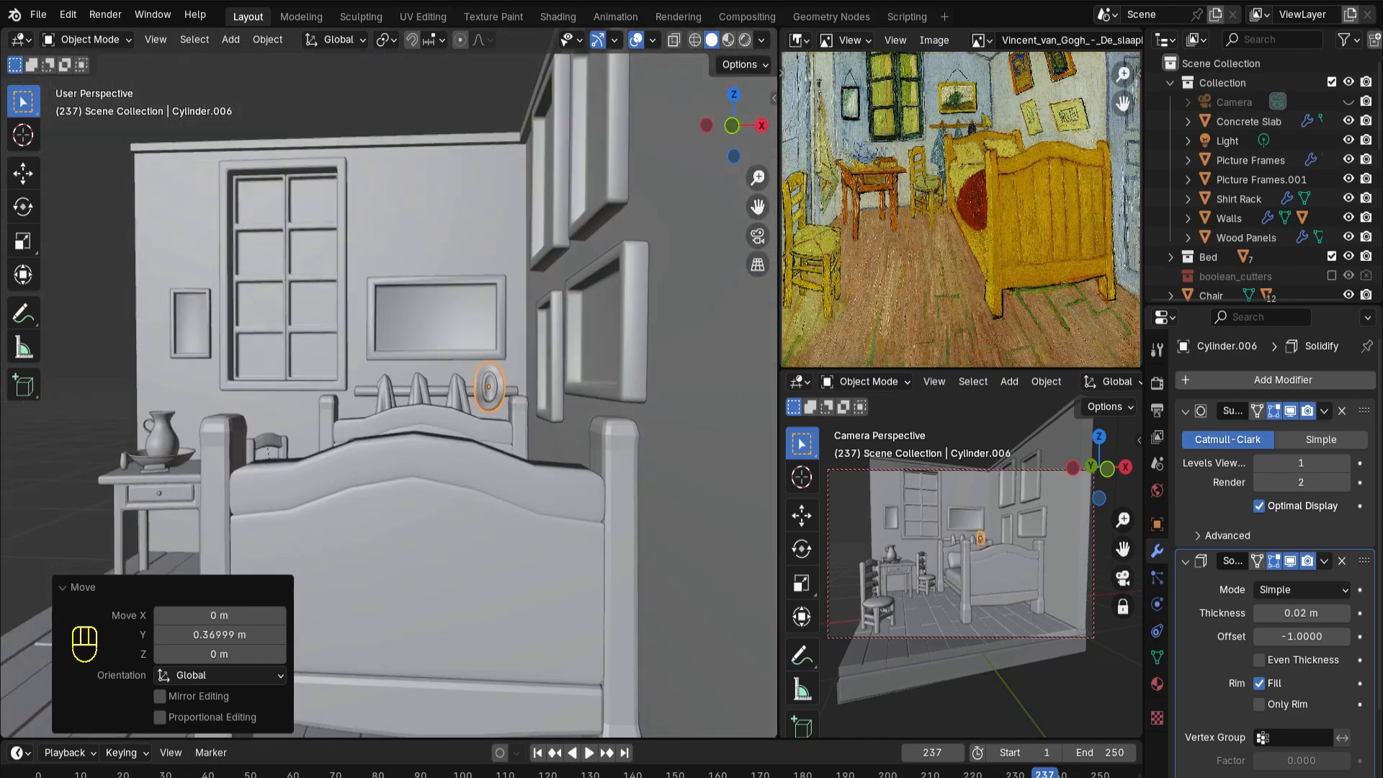
pyautogui.scroll(4, 389, 384)
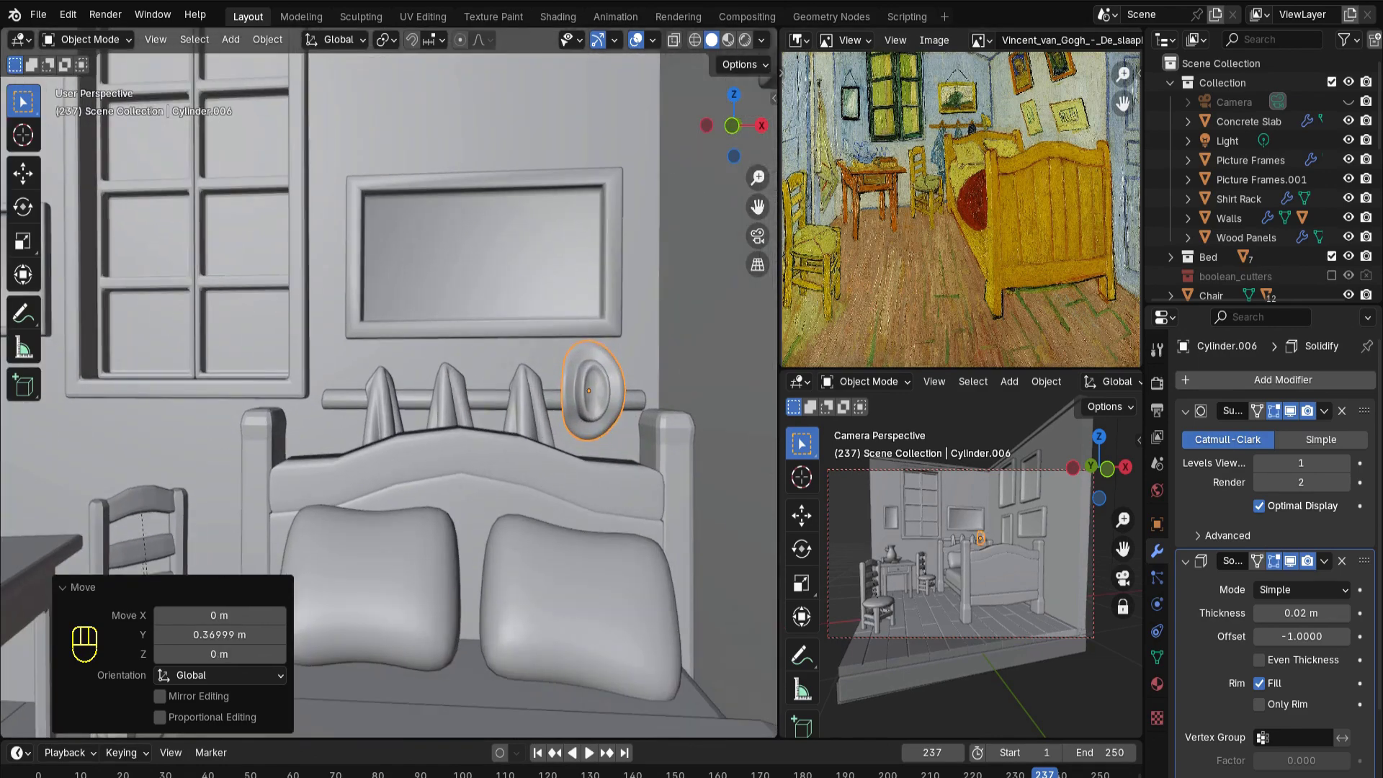
pyautogui.press('KP_Decimal')
pyautogui.scroll(-6, 389, 384)
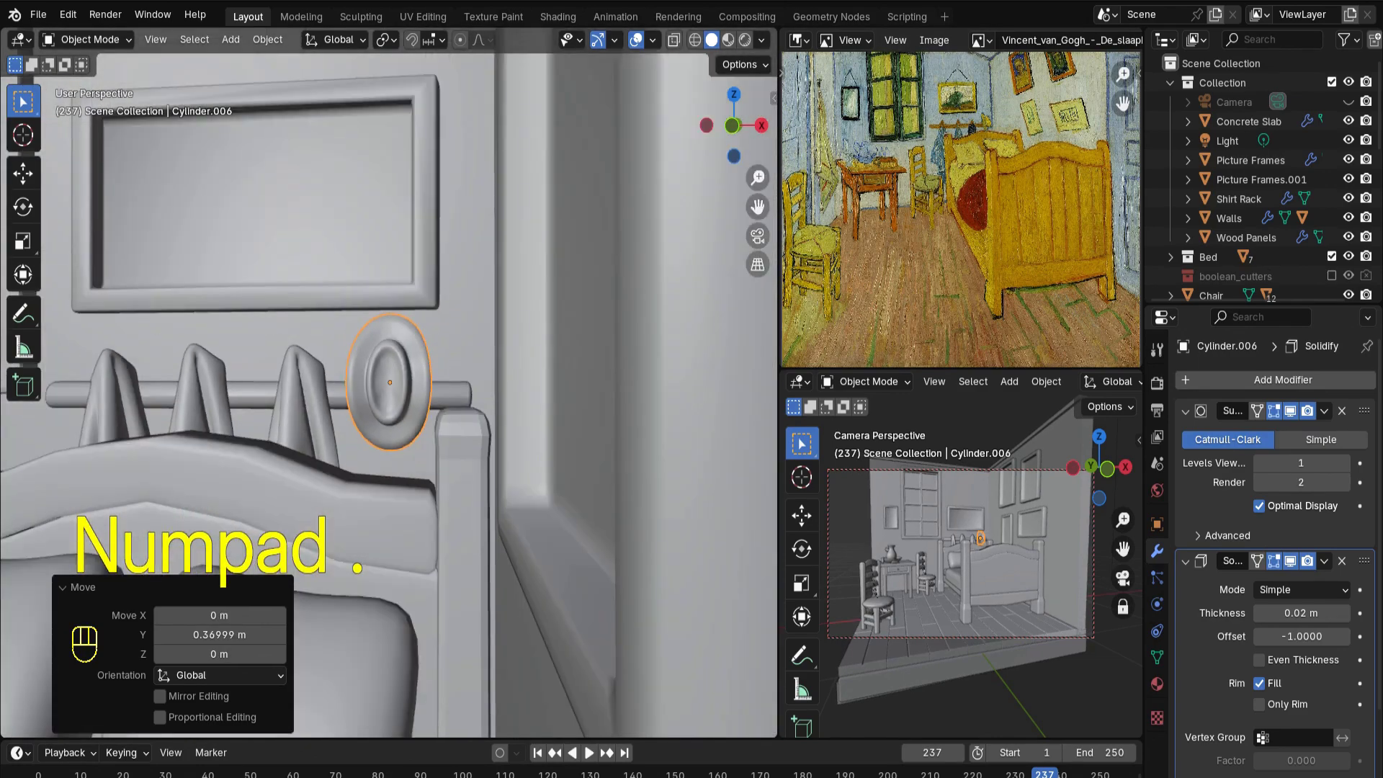
# Nudge the hat into place on the rack and rotate it around the global Z axis
pyautogui.moveTo(389, 383)
pyautogui.mouseDown(button='middle')
pyautogui.moveTo(475, 384)
pyautogui.moveTo(389, 396)
pyautogui.mouseUp(button='middle')
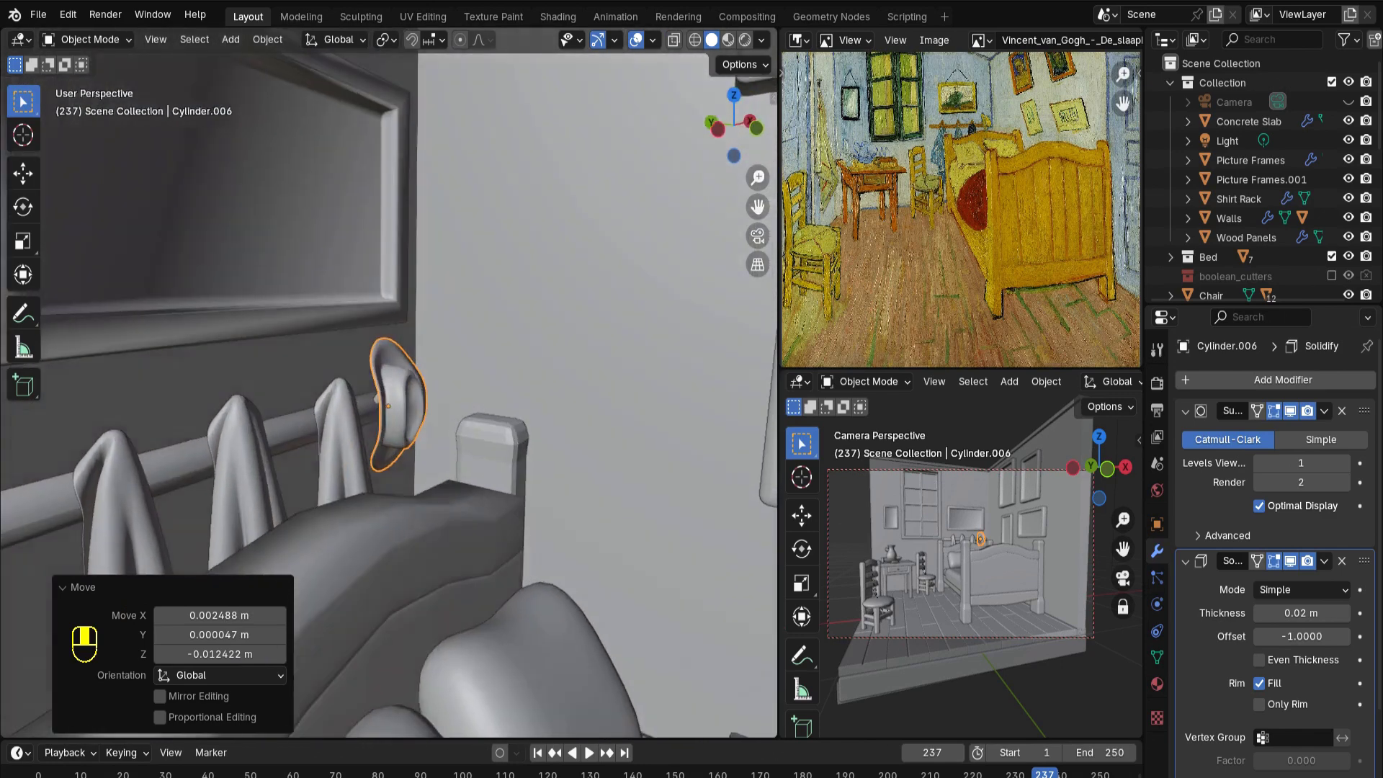
pyautogui.moveTo(504, 389); pyautogui.dragTo(432, 446, button='middle')
pyautogui.press('r')
pyautogui.press('z')
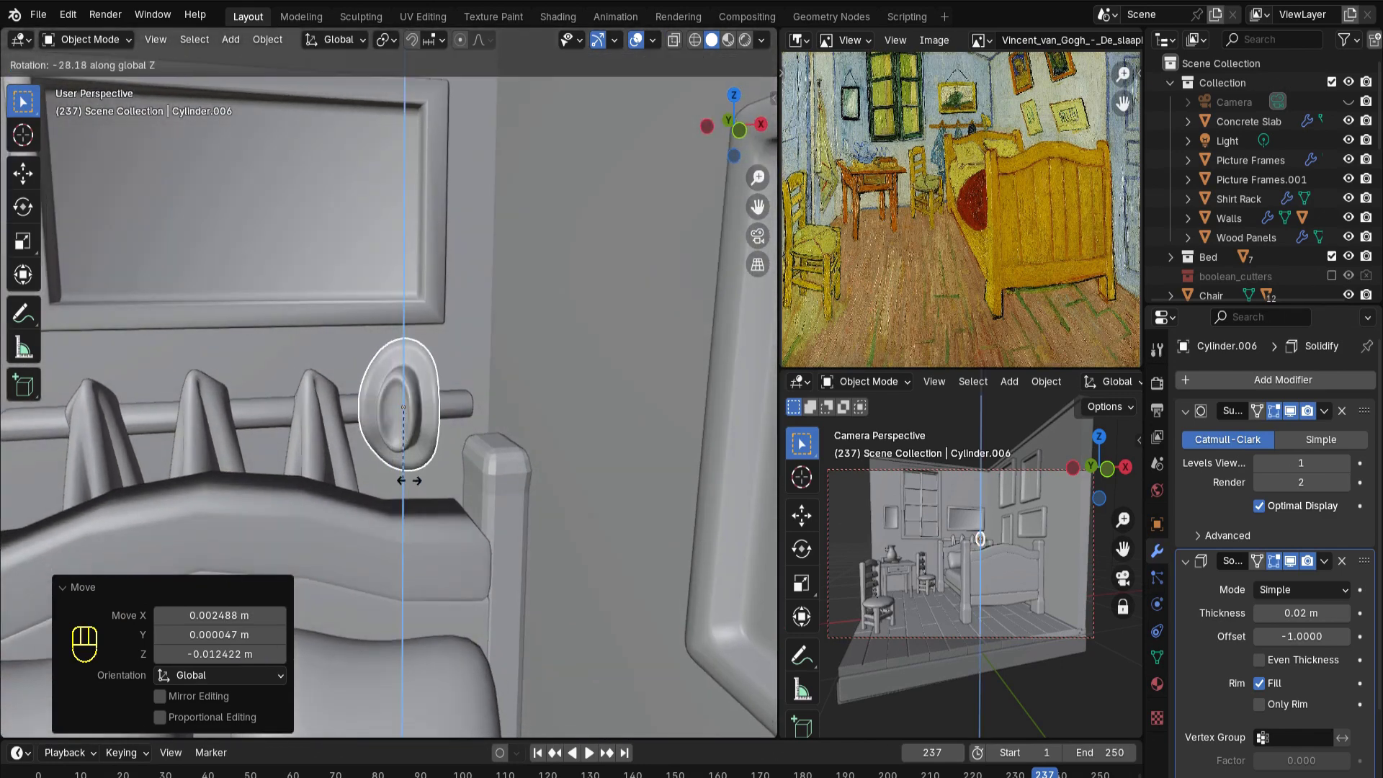
pyautogui.click(468, 458)
# Extrude the open side edge of the Walls mesh along Z to form the room's missing left wall
pyautogui.press('e')
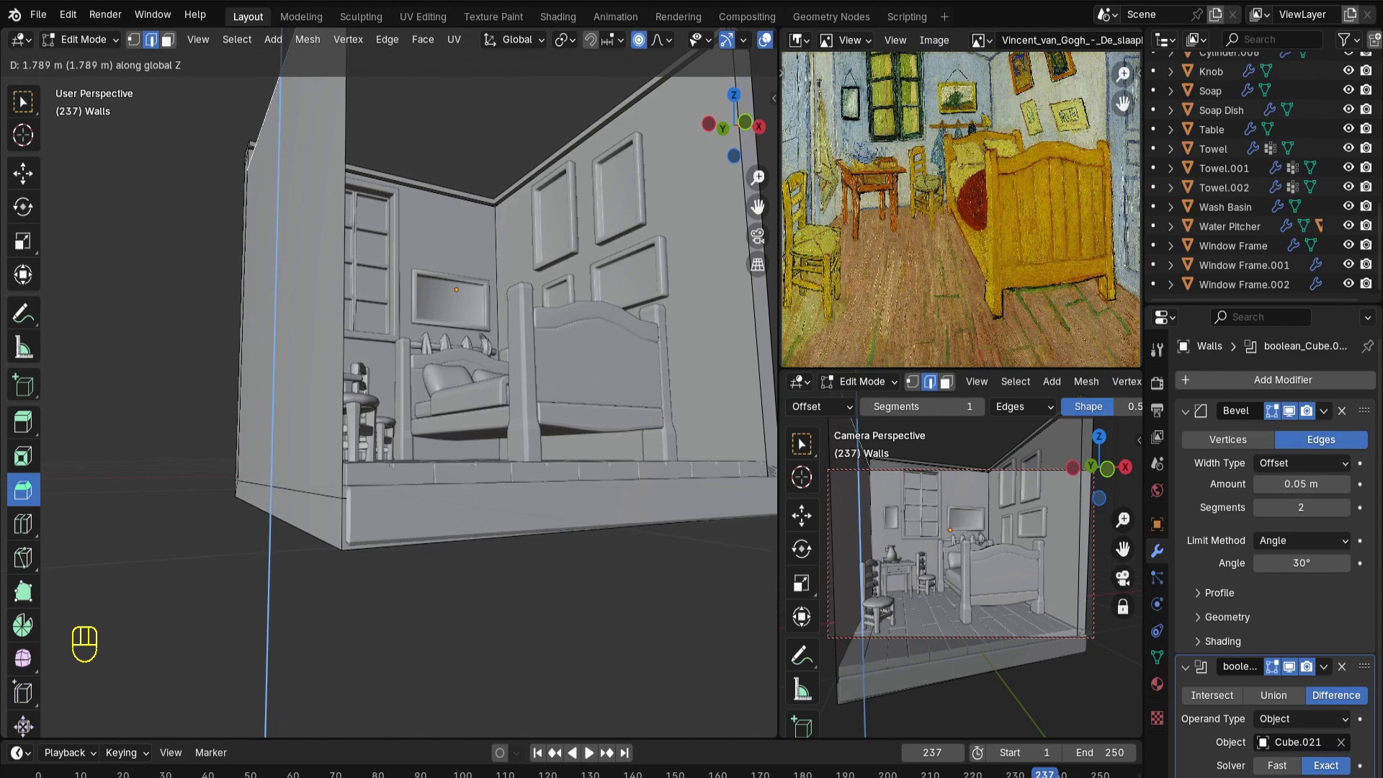
pyautogui.click(389, 288)
pyautogui.moveTo(389, 288); pyautogui.dragTo(353, 317, button='middle')
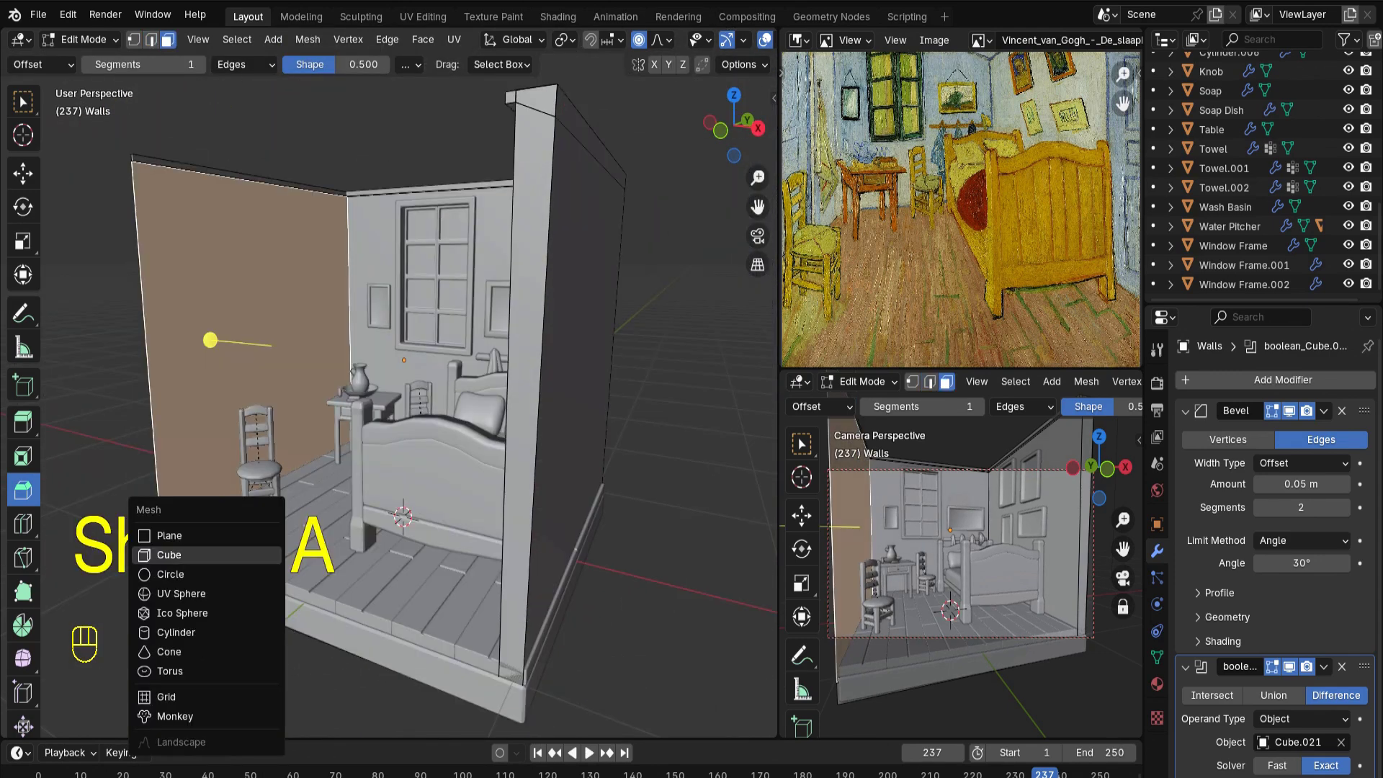
# Add a cube, then scale and move it into a tall door-sized block passing through the left wall
pyautogui.click(216, 556)
pyautogui.press('s')
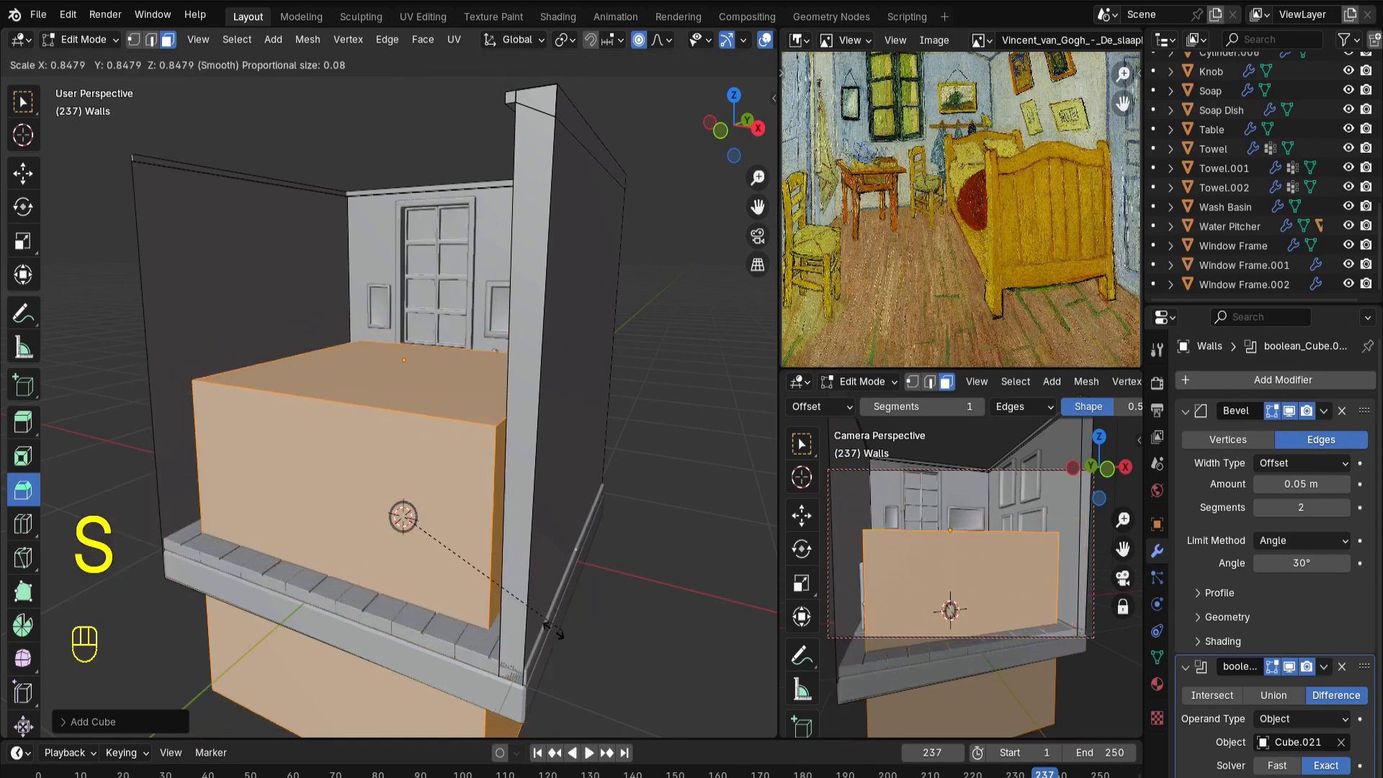
pyautogui.click(486, 557)
pyautogui.press('g')
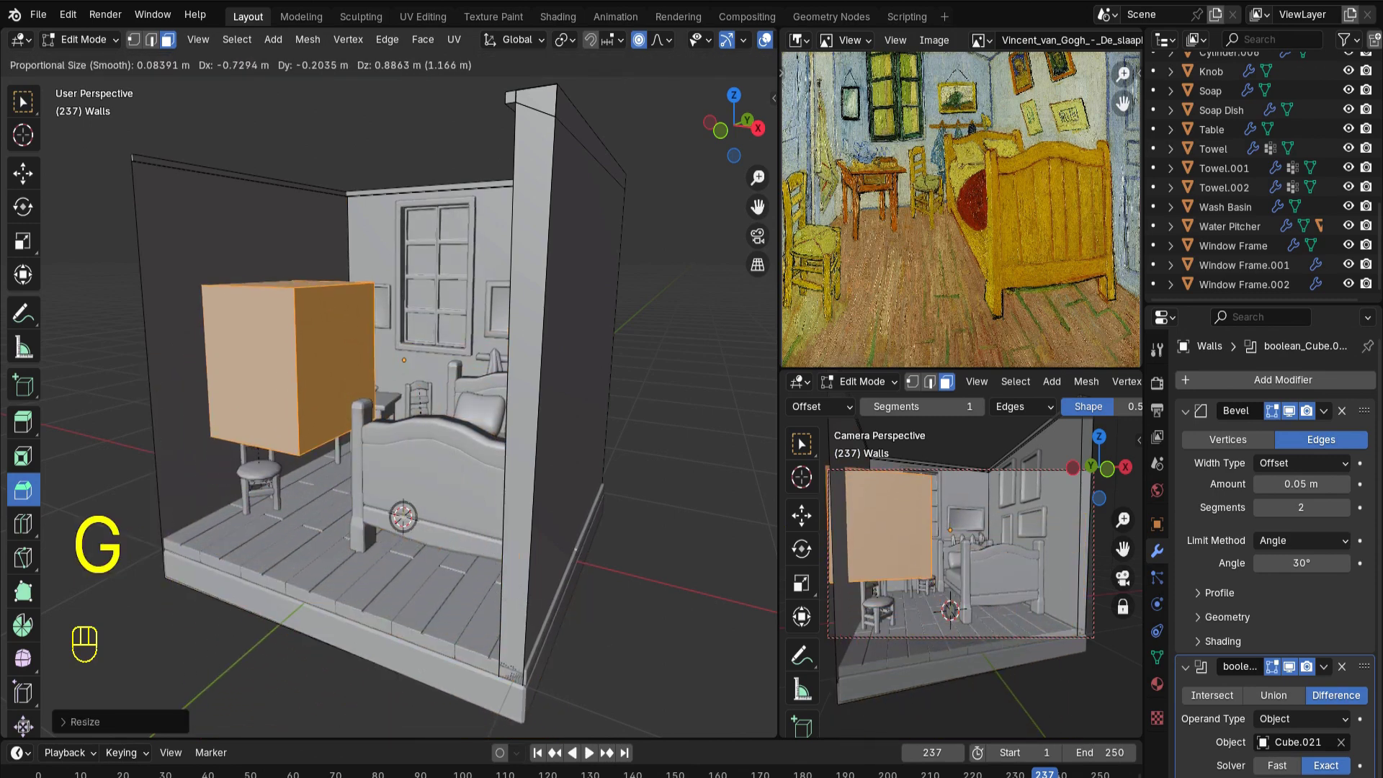
pyautogui.press('Return')
pyautogui.press('ctrl+KP_3')
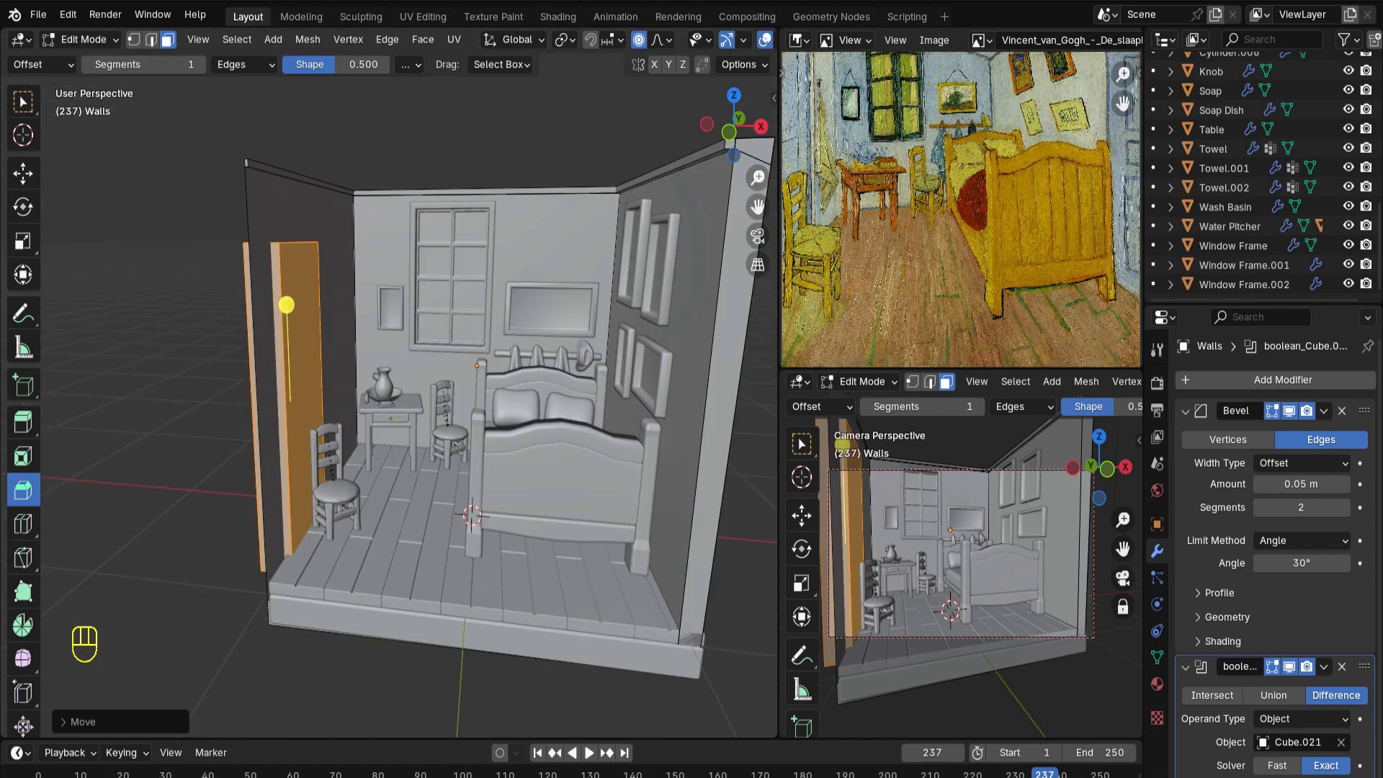
# Duplicate the door block along X onto the opposite wall and scale the copy along Y
pyautogui.hotkey('shift', 'd')
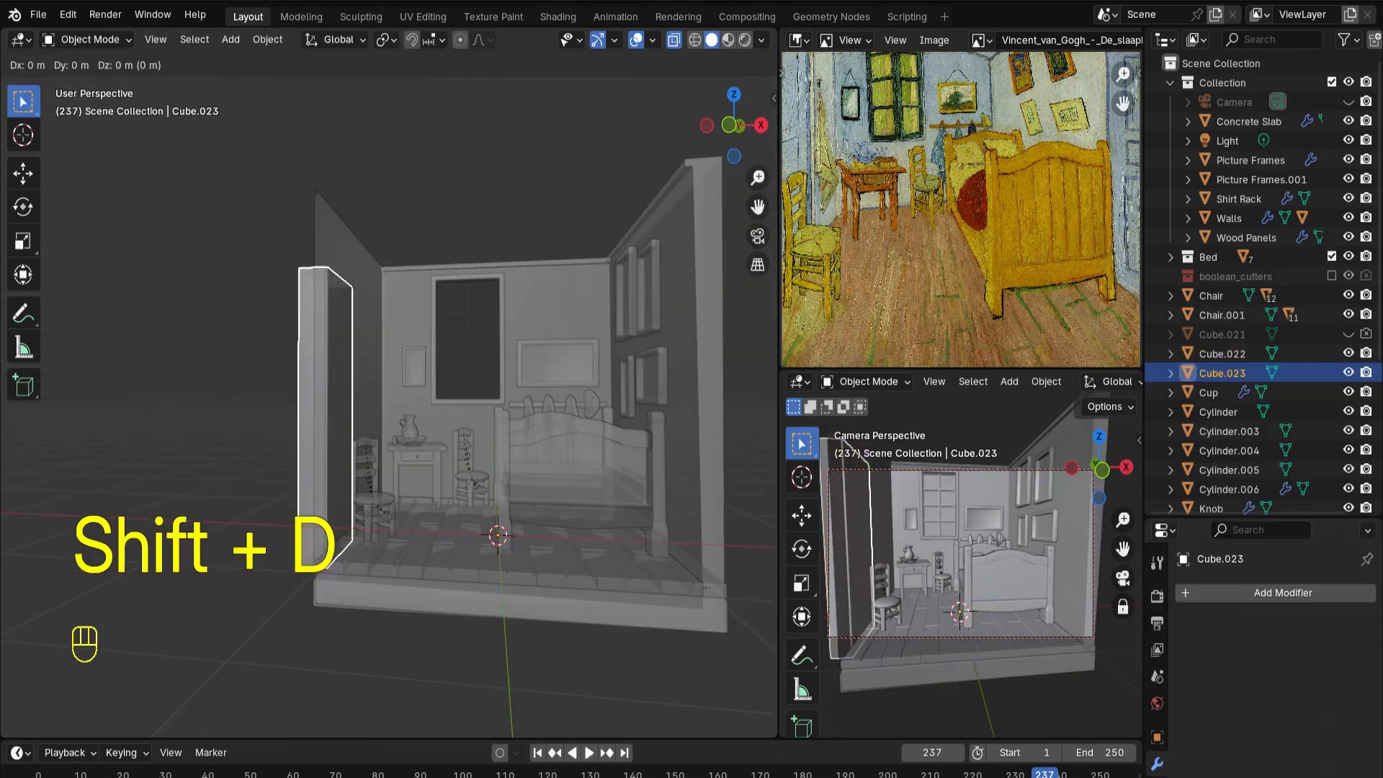
pyautogui.press('x')
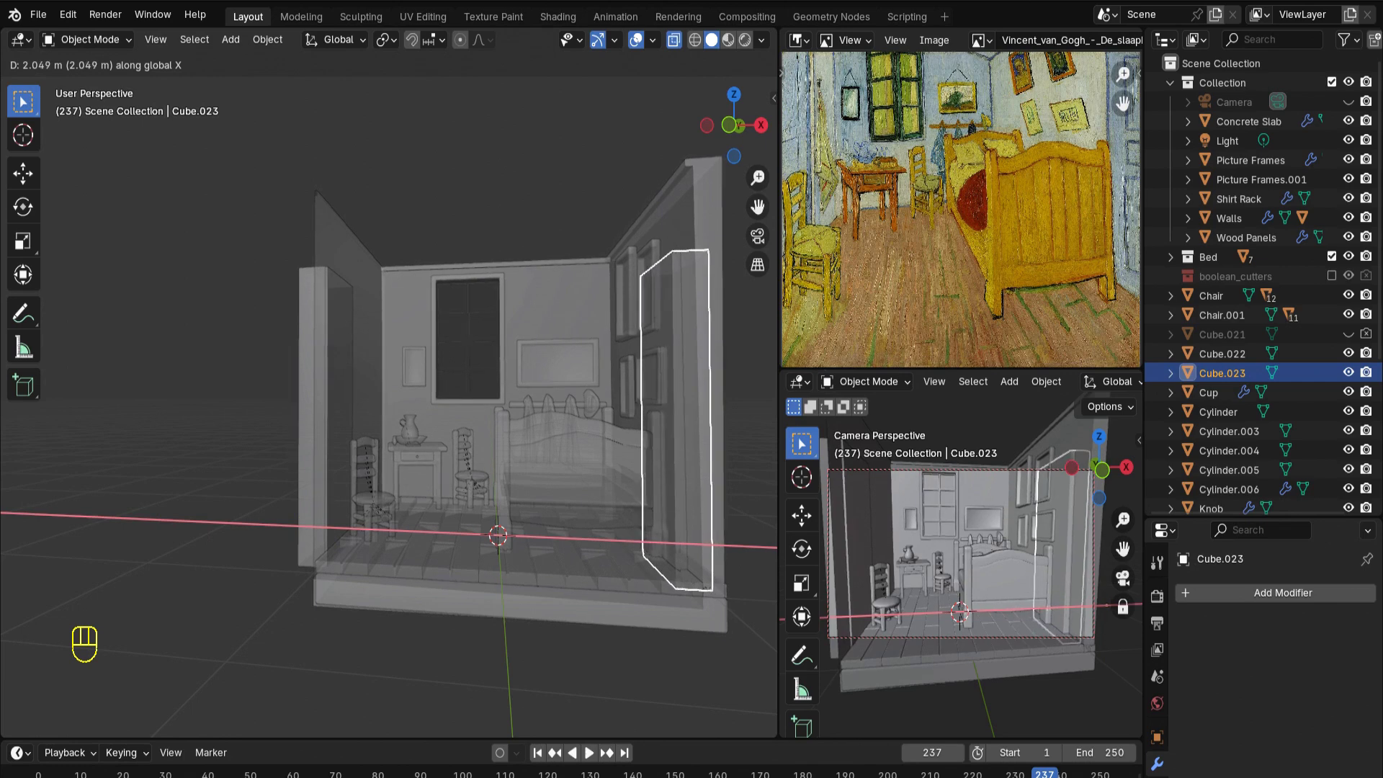
pyautogui.press('Return')
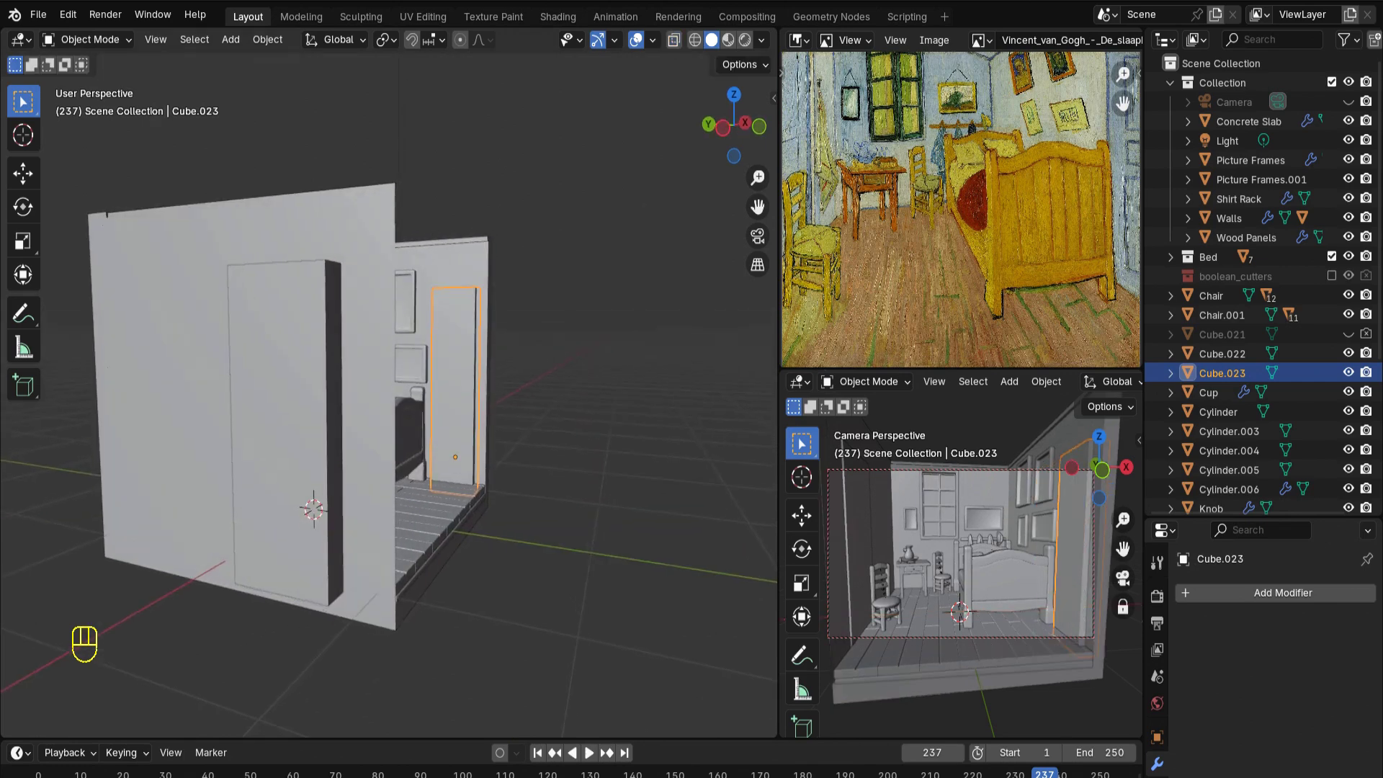
pyautogui.press('s')
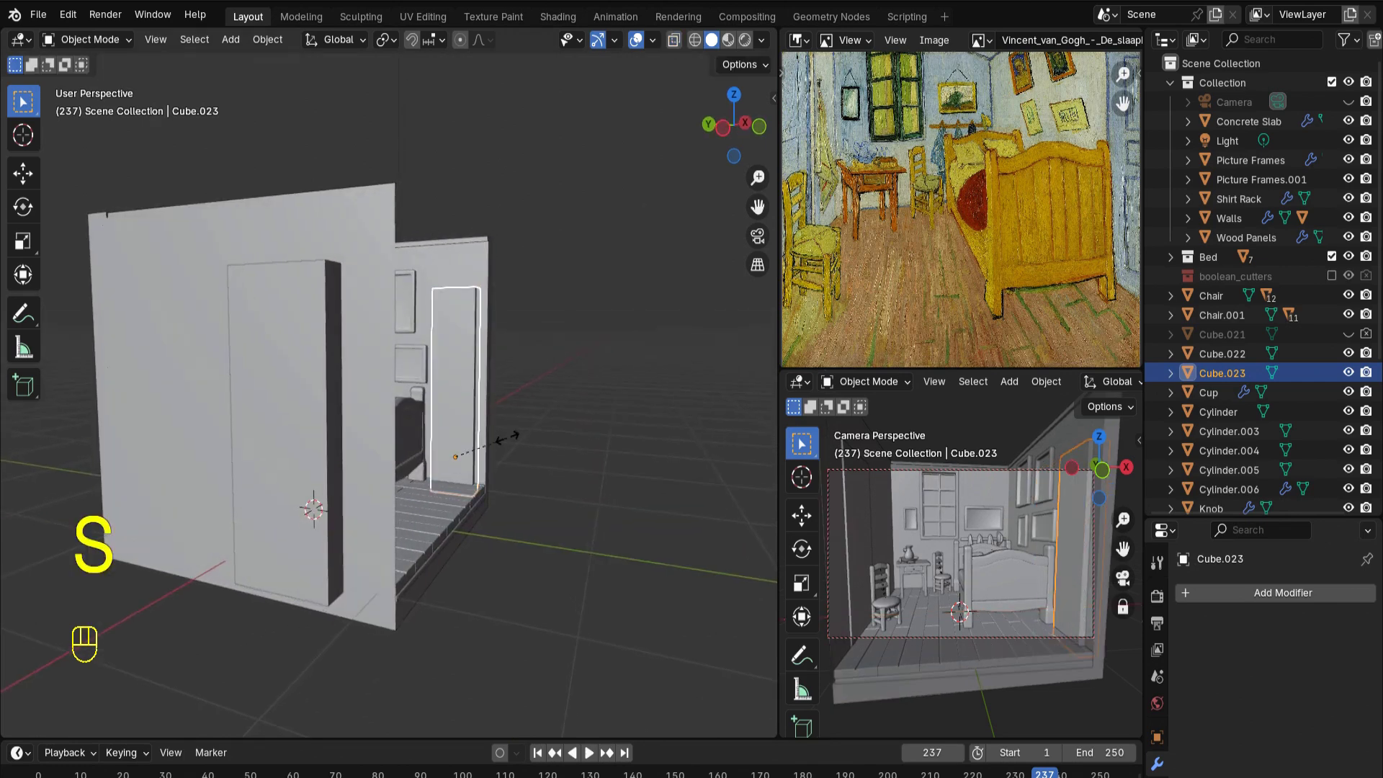
pyautogui.press('y')
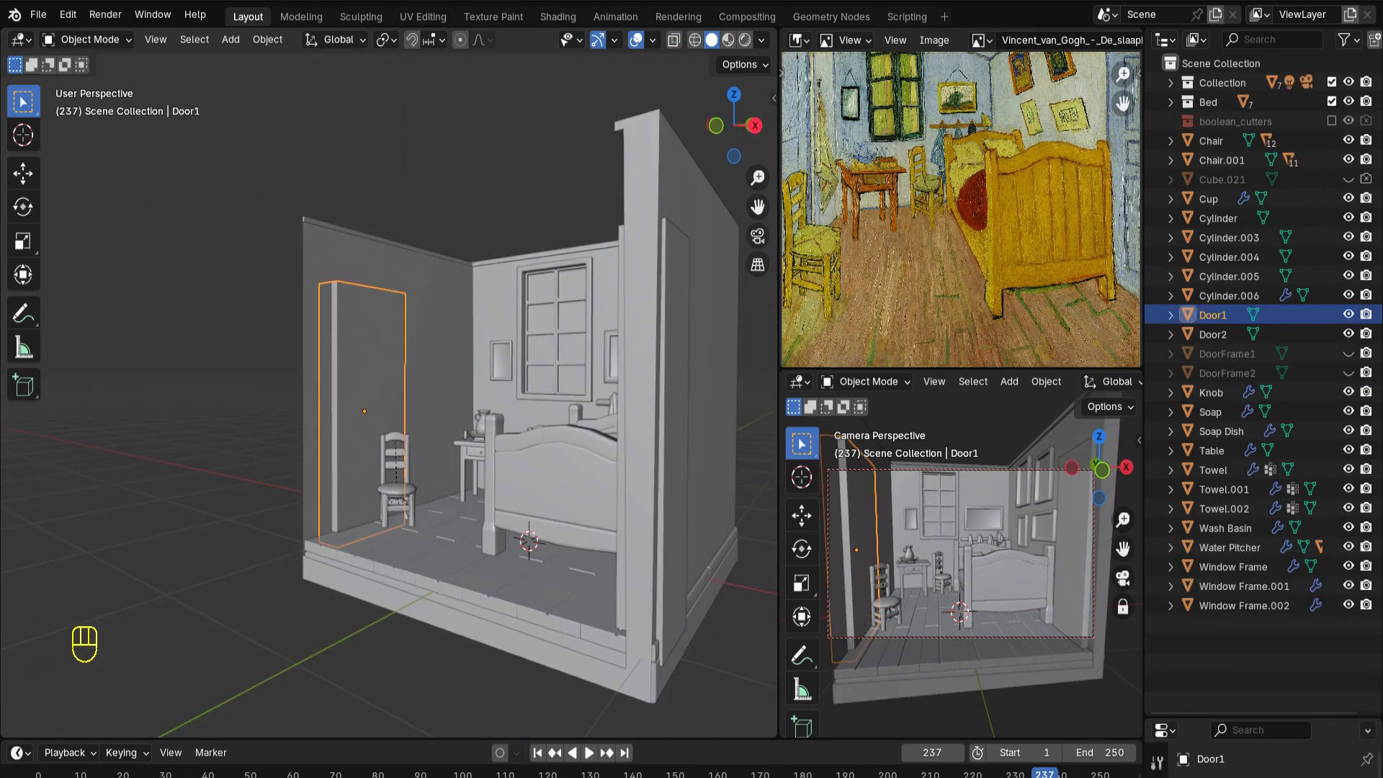
# Cut the left doorway by subtracting Door1 from Walls with a Boolean difference
pyautogui.moveTo(504, 432); pyautogui.dragTo(439, 418, button='middle')
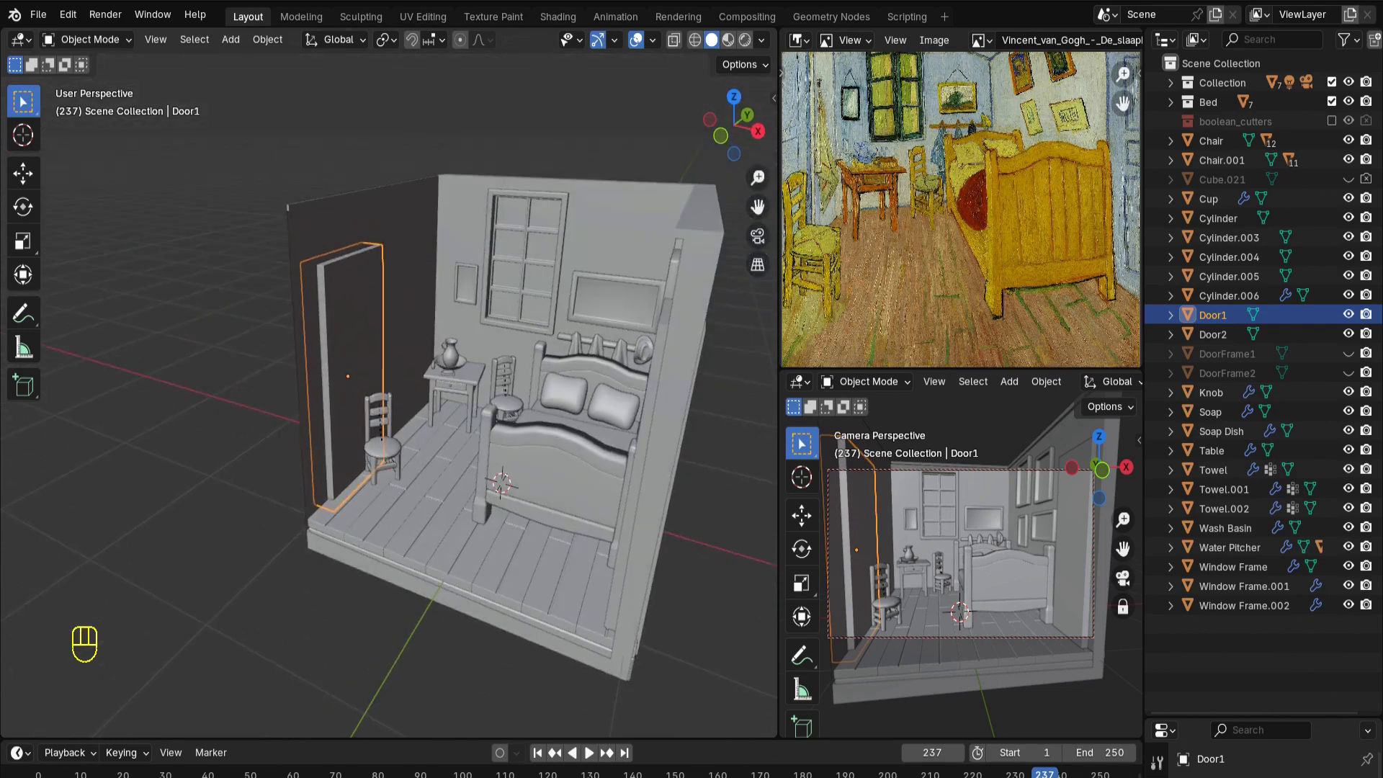
pyautogui.keyDown('shift'); pyautogui.click(403, 238); pyautogui.keyUp('shift')
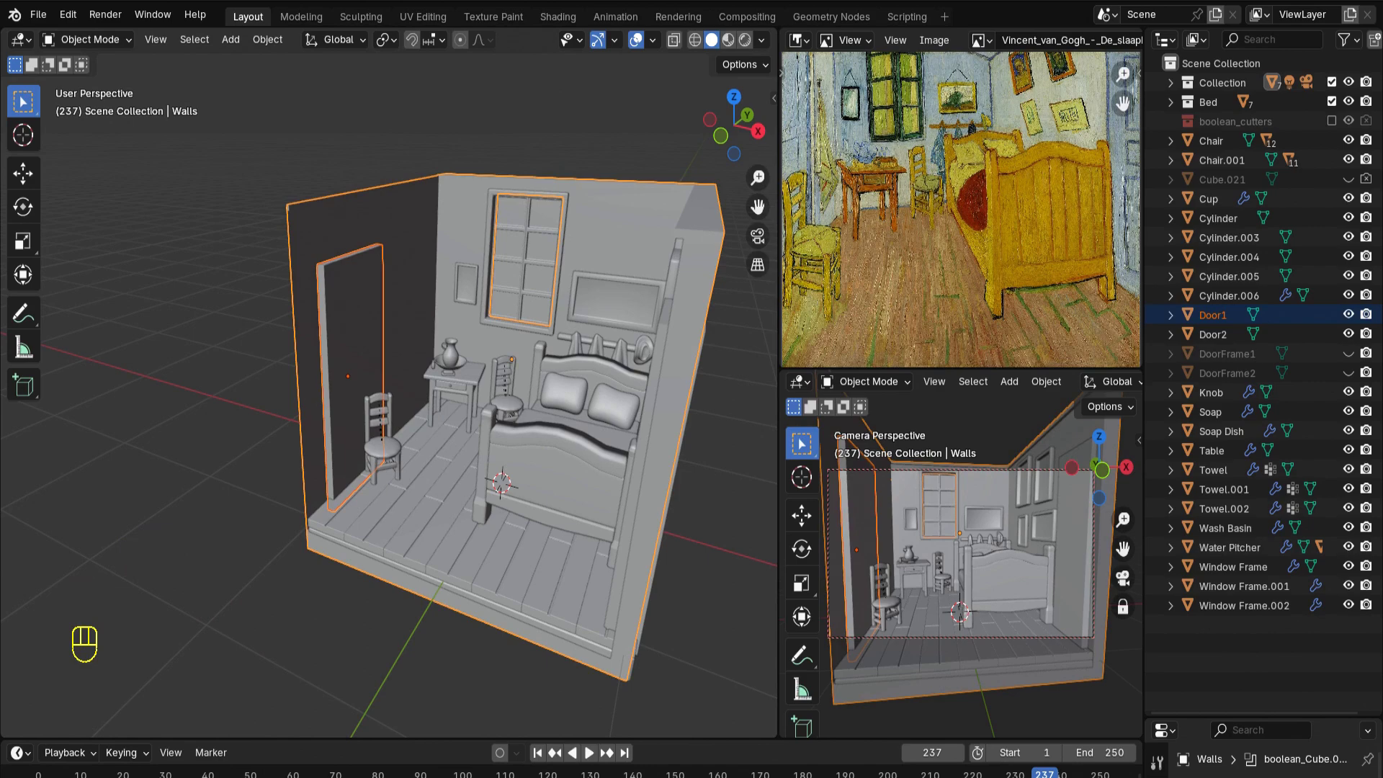
pyautogui.press('ctrl+KP_Subtract')
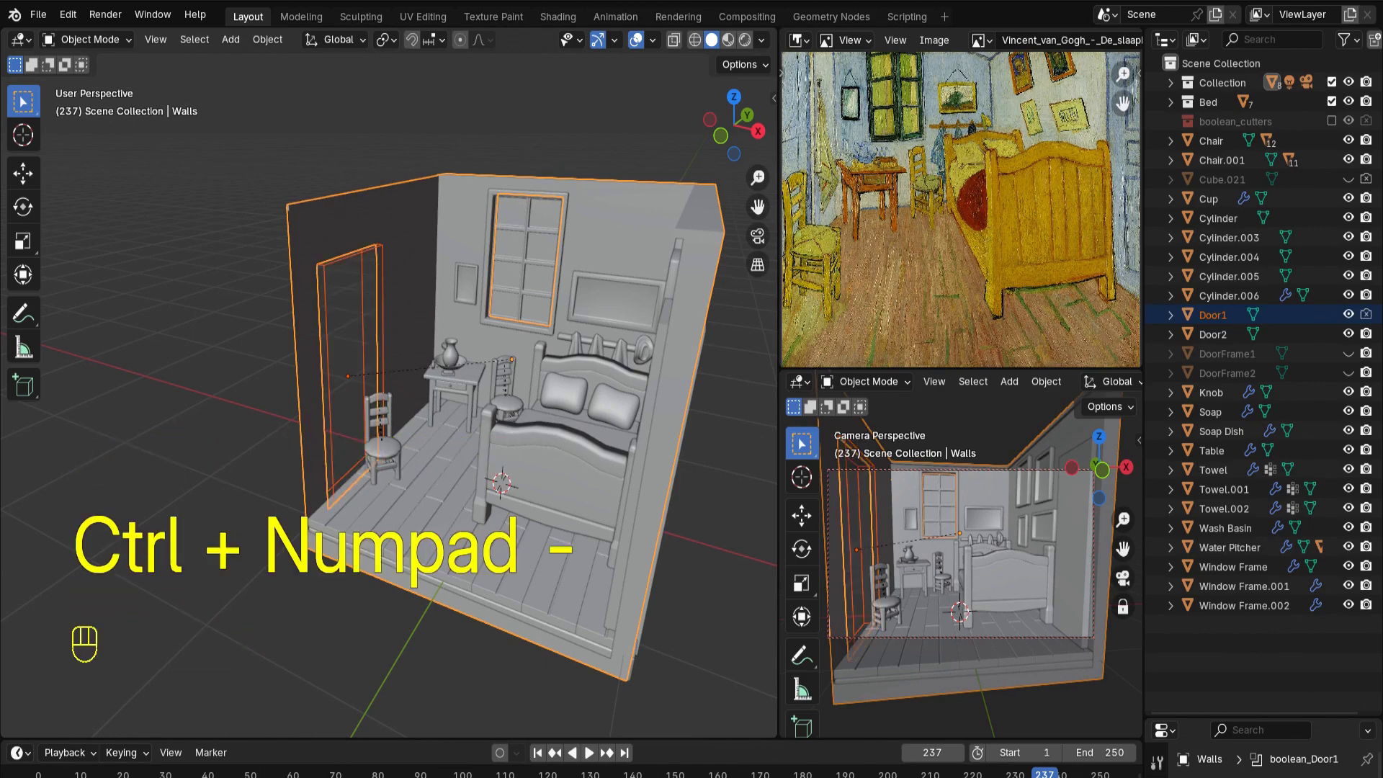
# Cut the right doorway by subtracting Door2 from Walls with a Boolean difference
pyautogui.moveTo(447, 432); pyautogui.dragTo(547, 418, button='middle')
pyautogui.click(568, 403)
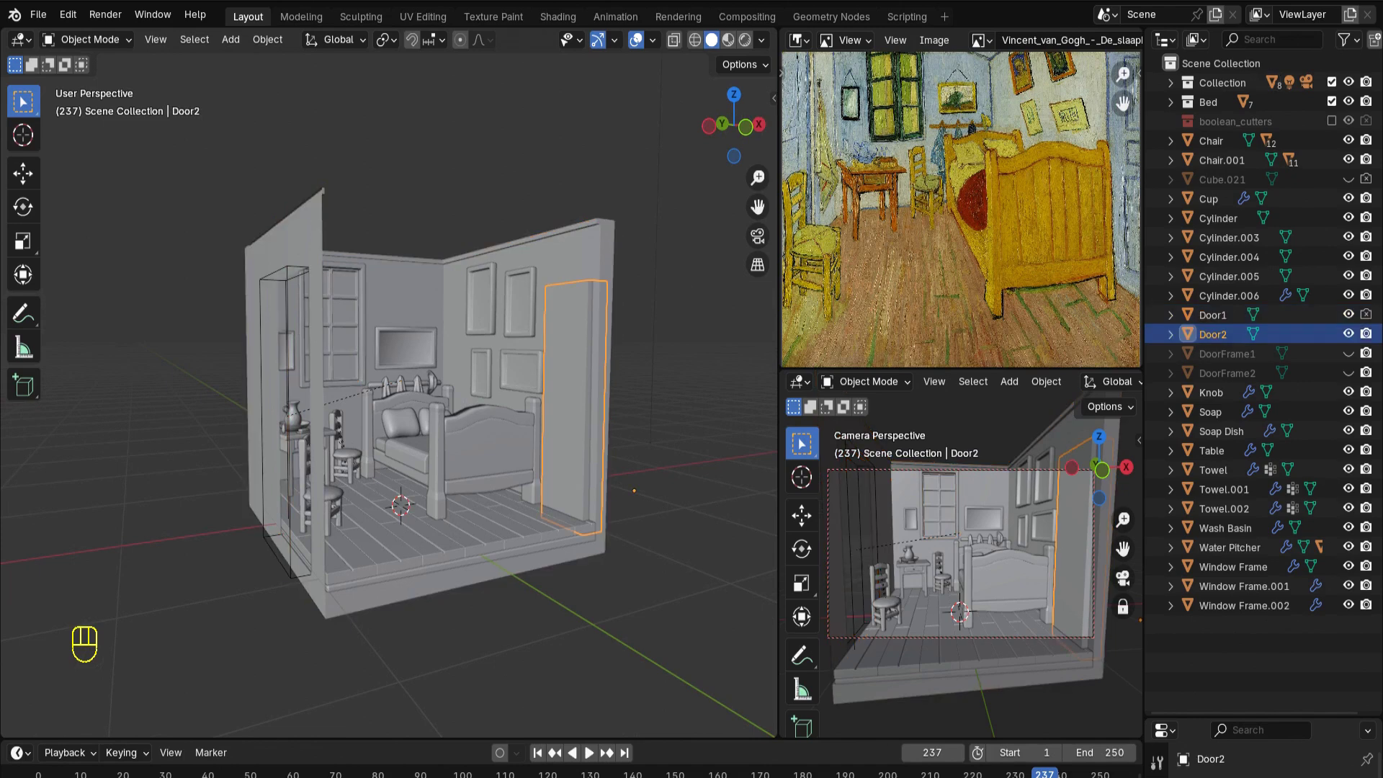
pyautogui.keyDown('shift'); pyautogui.click(562, 255); pyautogui.keyUp('shift')
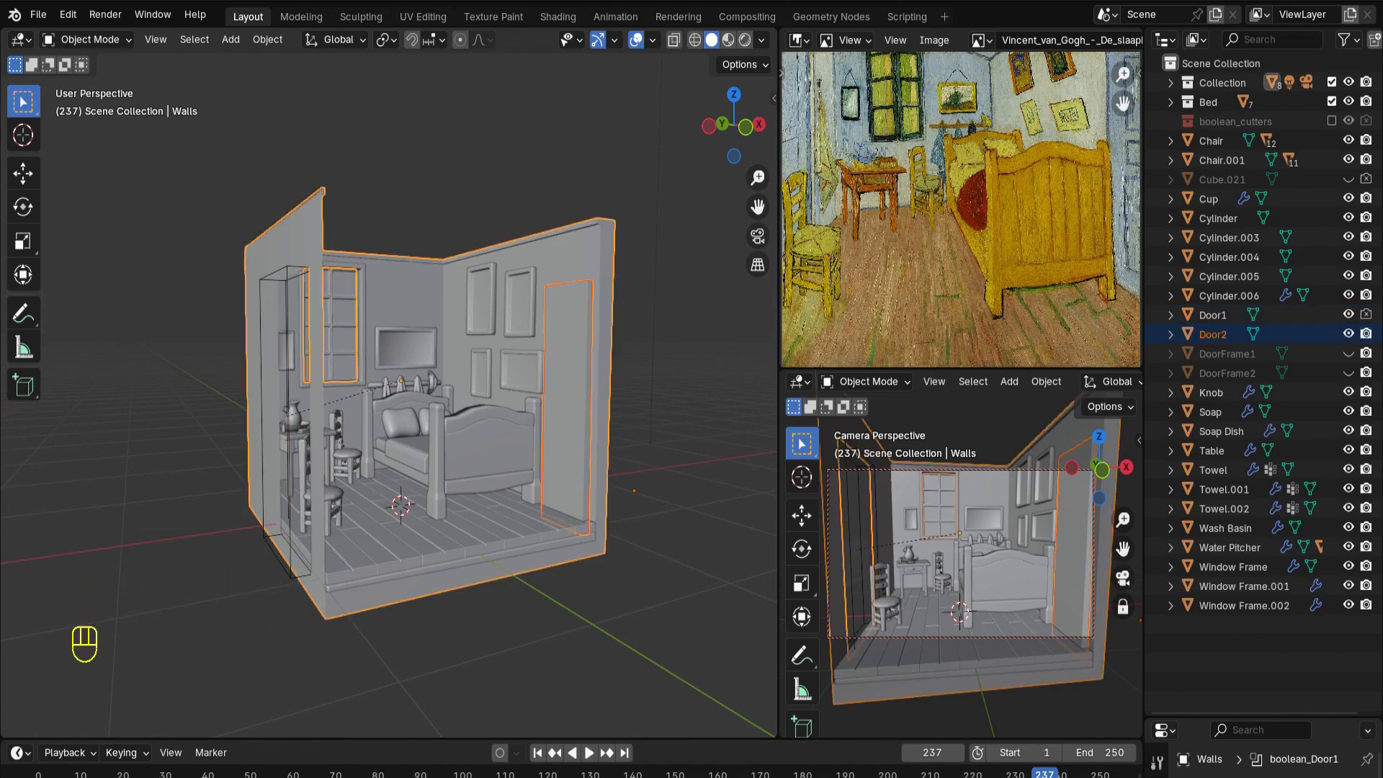
pyautogui.press('ctrl+KP_Subtract')
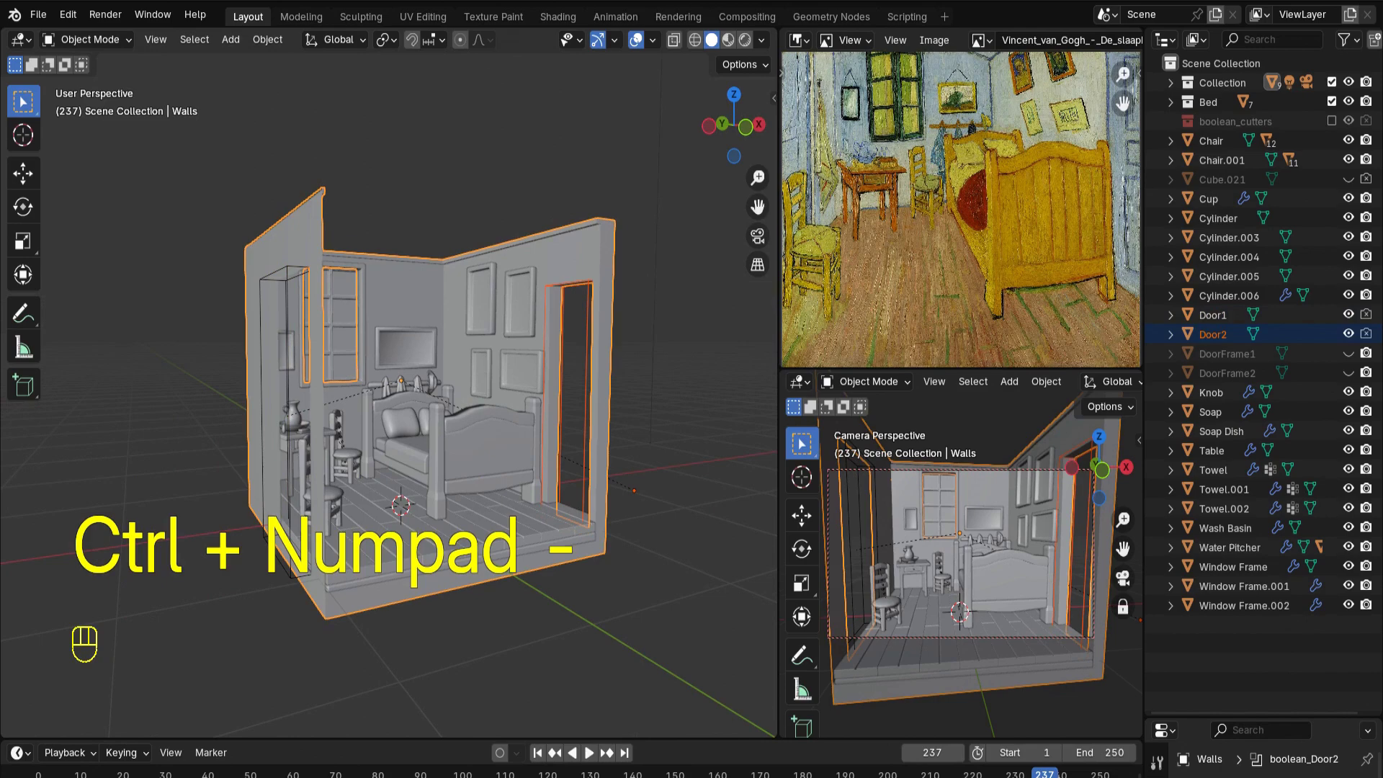
pyautogui.moveTo(388, 389)
pyautogui.mouseDown(button='middle')
pyautogui.moveTo(434, 389)
pyautogui.moveTo(287, 389)
pyautogui.moveTo(388, 389)
pyautogui.mouseUp(button='middle')
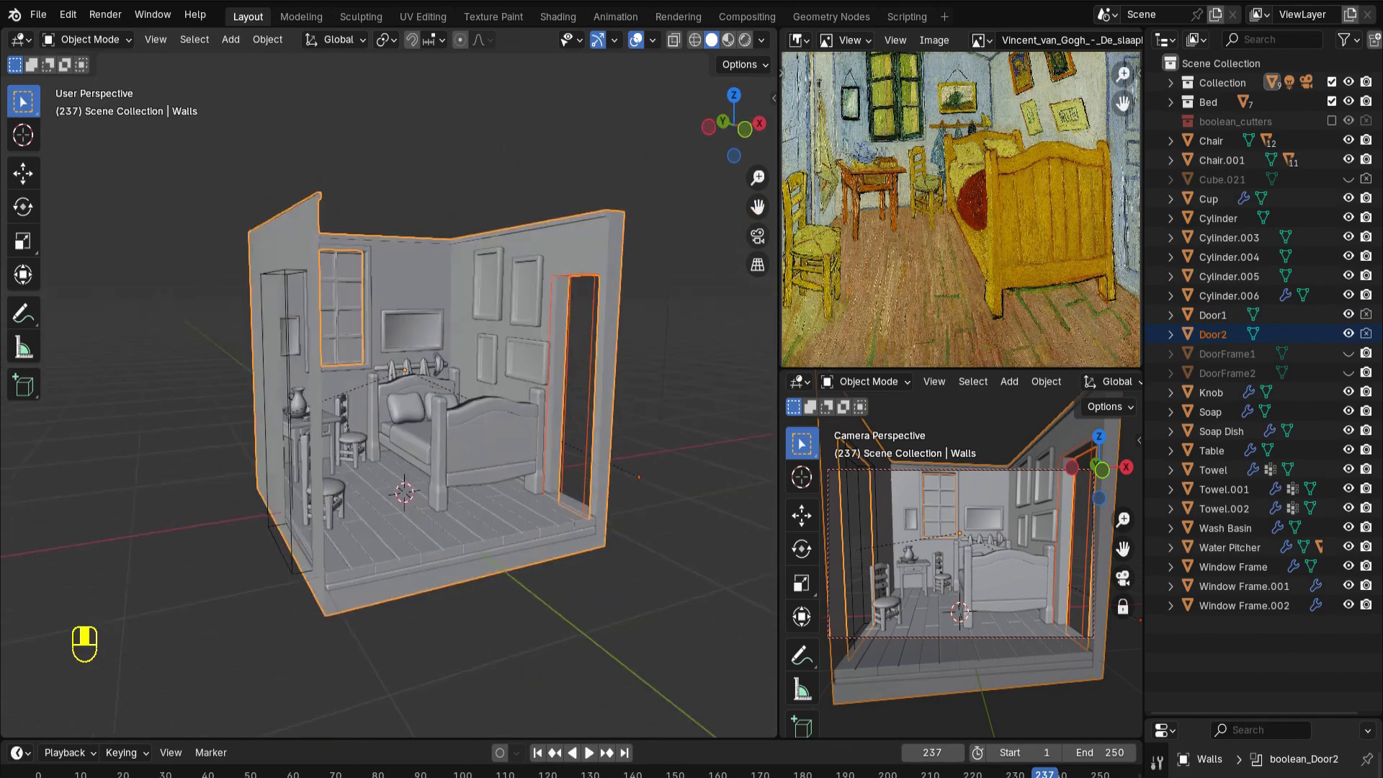
# Unhide DoorFrame1 in the left doorway
pyautogui.moveTo(641, 360); pyautogui.dragTo(706, 360, button='middle')
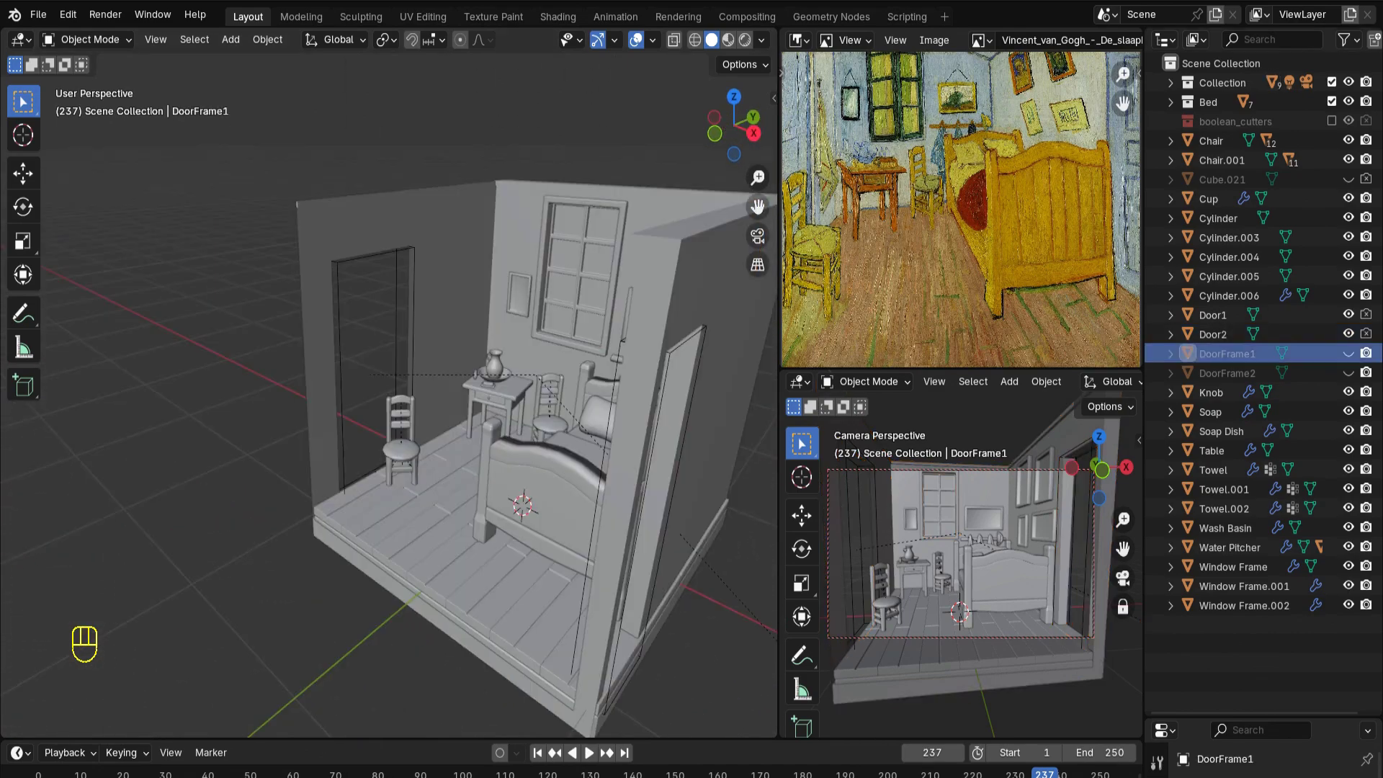
pyautogui.click(1348, 353)
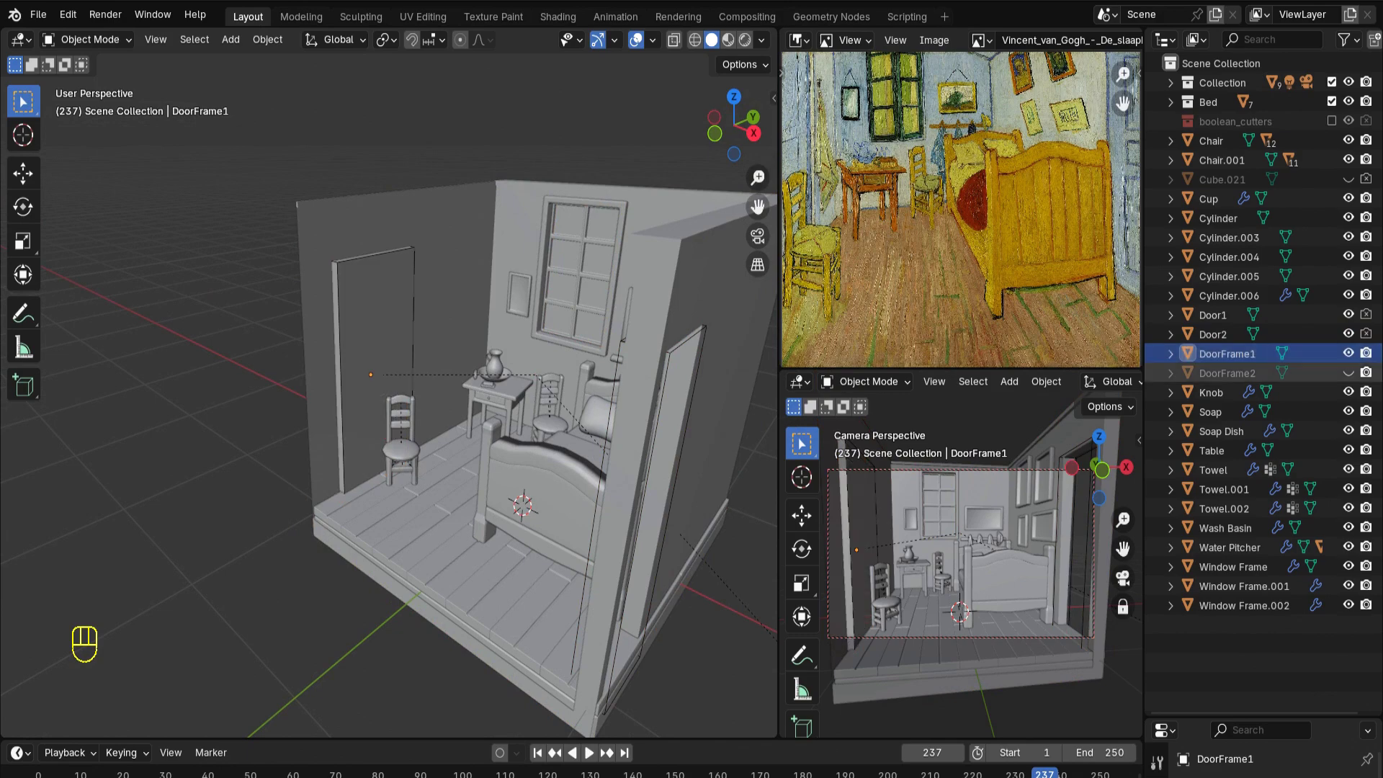
pyautogui.moveTo(641, 360); pyautogui.dragTo(710, 353, button='middle')
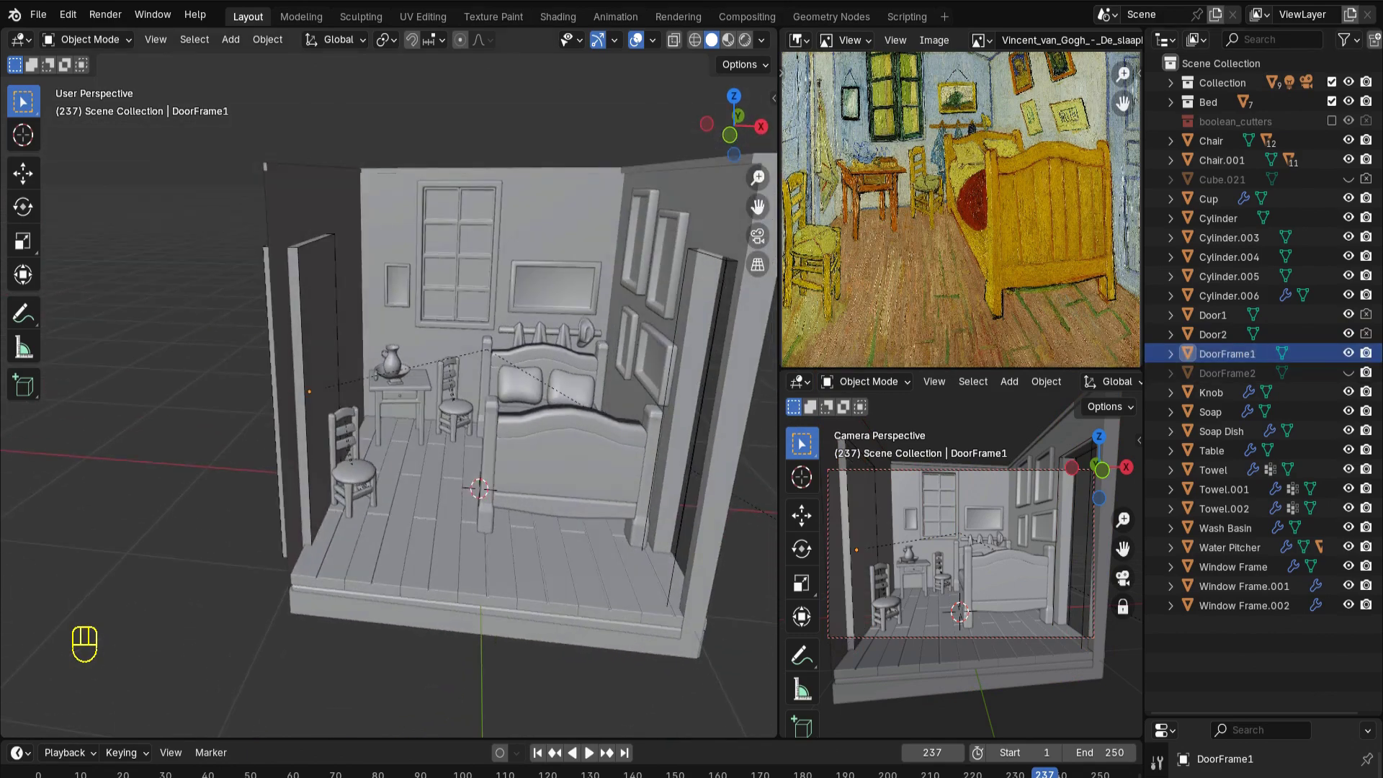
# Scale DoorFrame1 up uniformly to about 1.09 so it overlaps the doorway's edges, using a see-through side view
pyautogui.click(293, 391)
pyautogui.moveTo(432, 360); pyautogui.dragTo(554, 360, button='middle')
pyautogui.keyDown('alt'); pyautogui.moveTo(273, 443); pyautogui.dragTo(317, 448, button='middle'); pyautogui.keyUp('alt')
pyautogui.press('s')
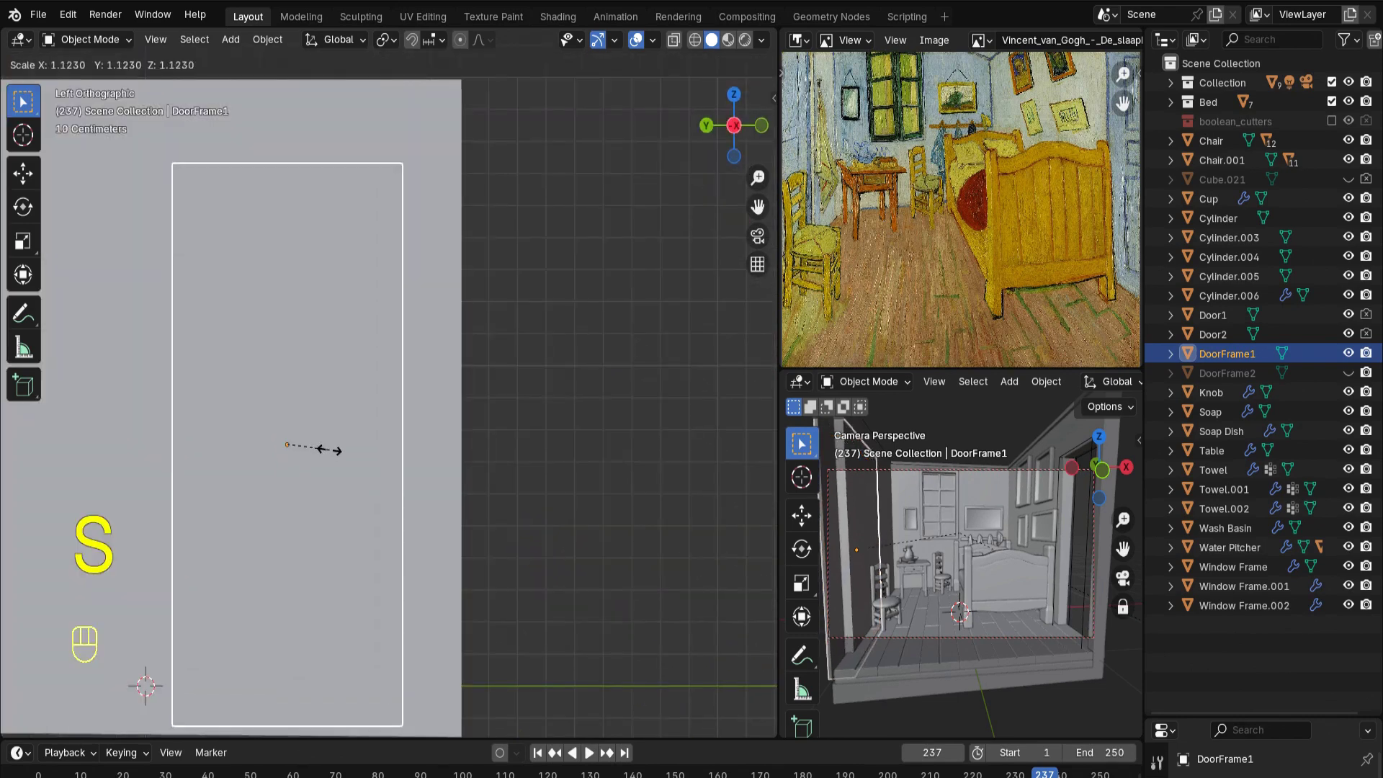
pyautogui.rightClick(335, 450)
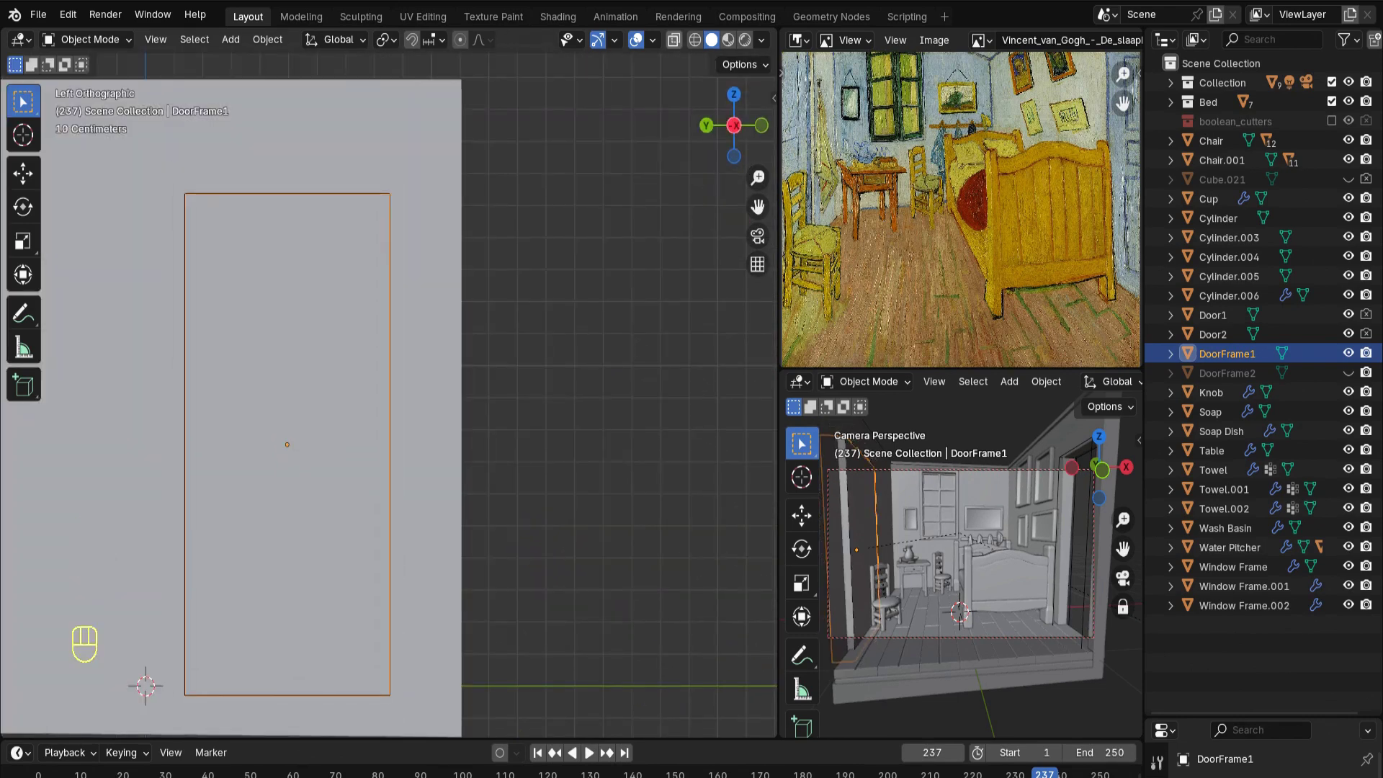
pyautogui.hotkey('alt', 'z')
pyautogui.press('s')
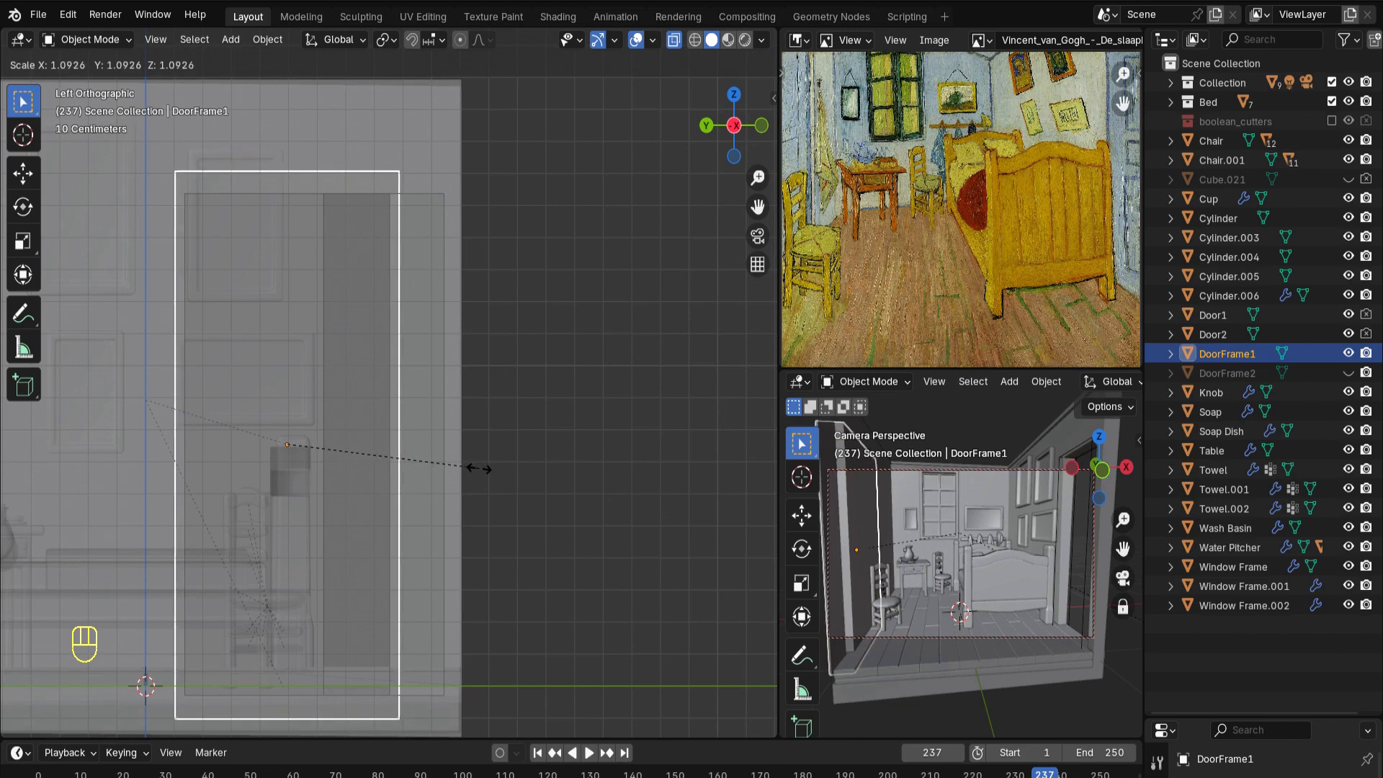
pyautogui.click(479, 469)
# Inset the large door-sized faces of DoorFrame1 to outline a narrow frame border
pyautogui.press('Tab')
pyautogui.scroll(1, 479, 469)
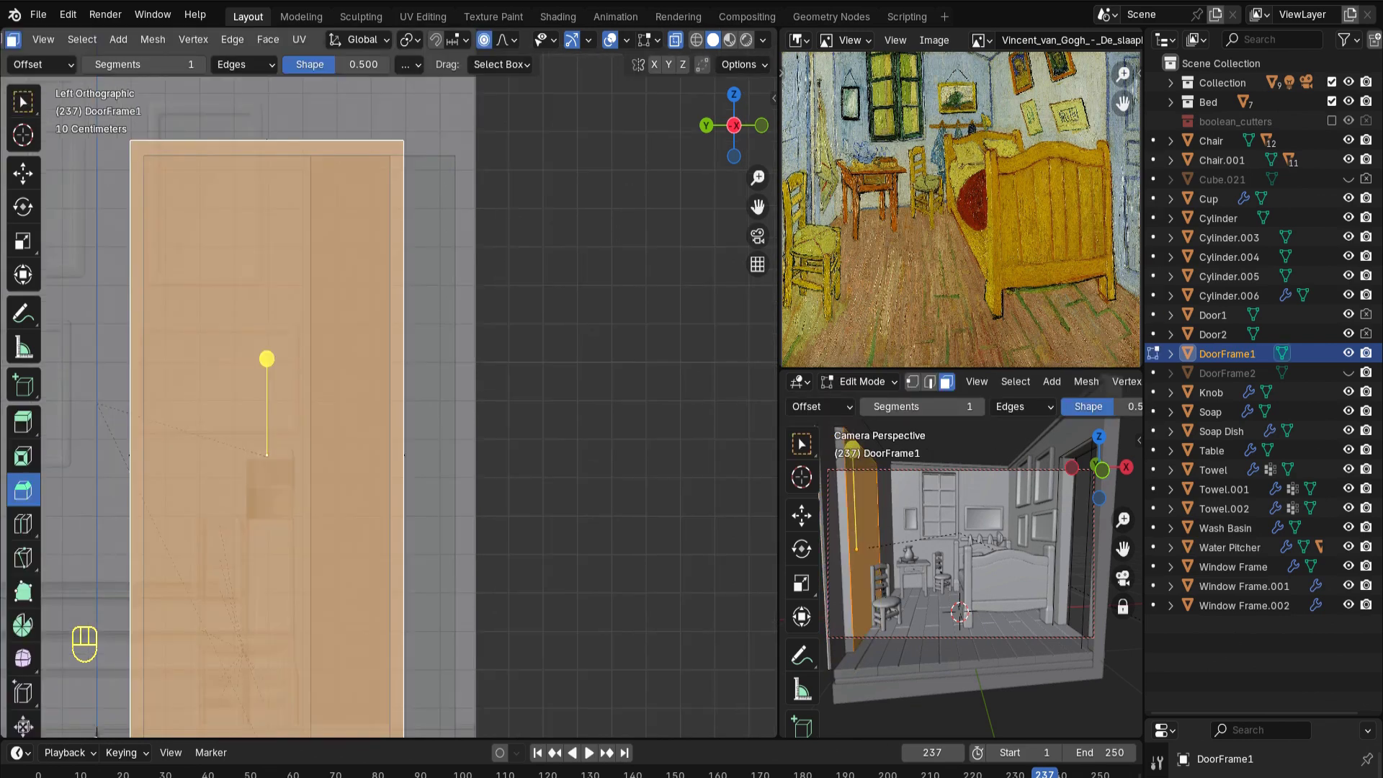
pyautogui.press('i')
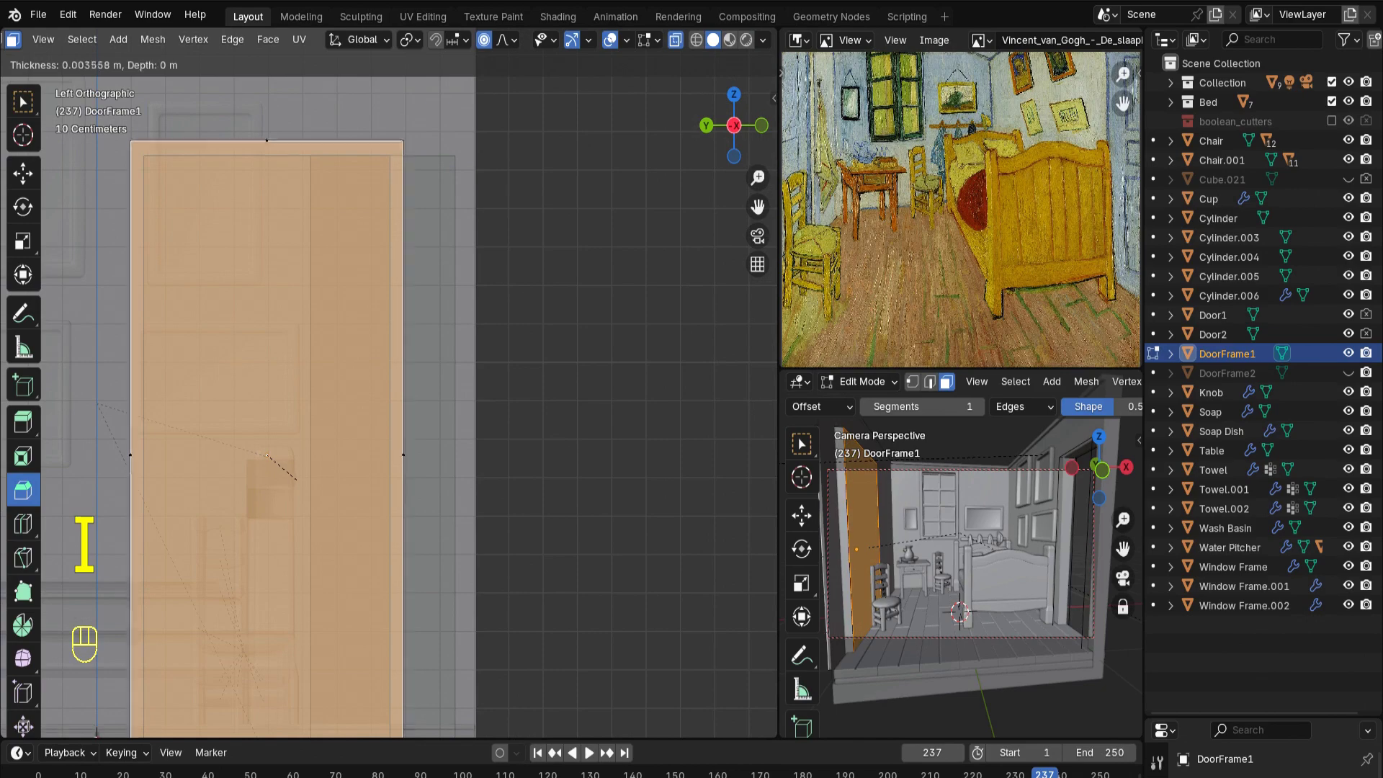
pyautogui.click(216, 310)
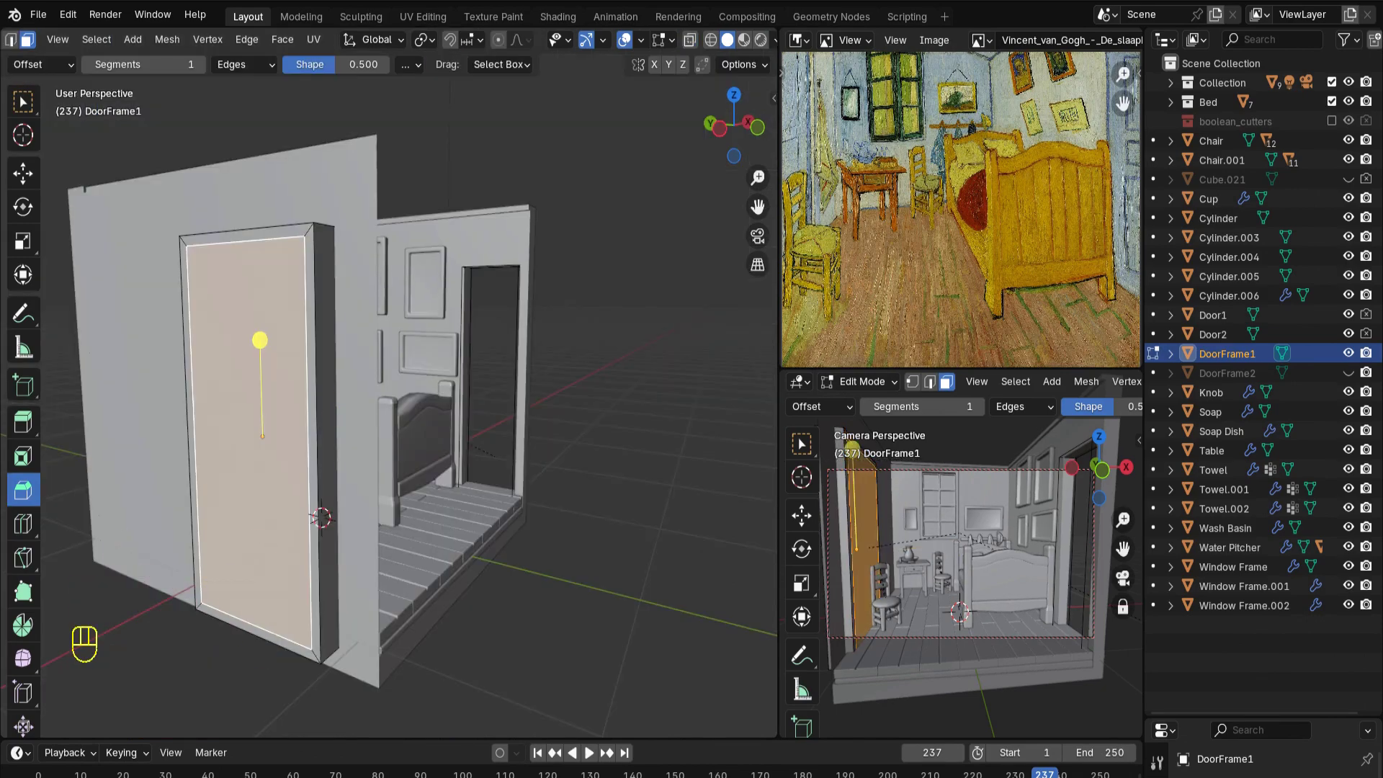
# Bridge the inset faces of DoorFrame1 to open up the frame, and move the frame along X into place on the left wall
pyautogui.rightClick(216, 310)
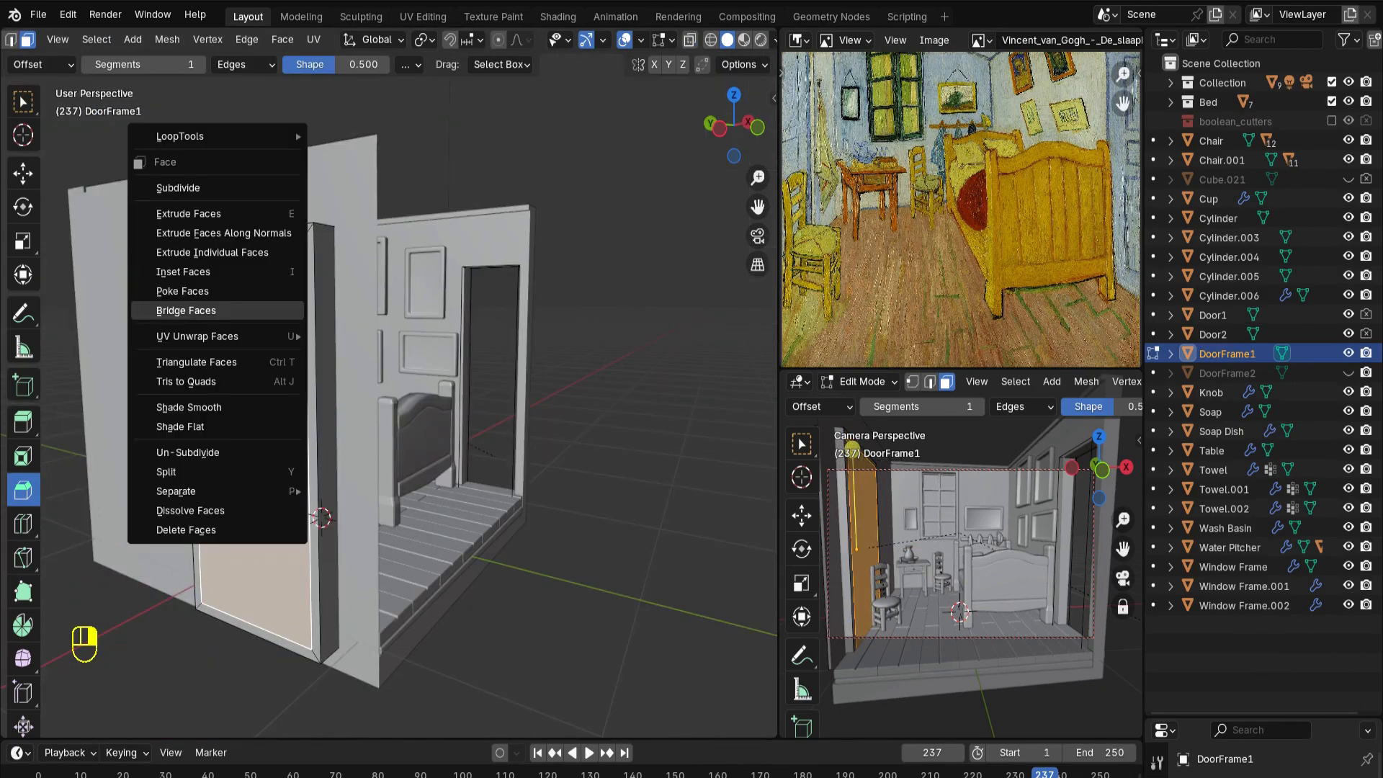
pyautogui.click(217, 310)
pyautogui.moveTo(288, 432); pyautogui.dragTo(151, 436, button='middle')
pyautogui.moveTo(319, 300); pyautogui.dragTo(317, 302, button='middle')
pyautogui.press('g')
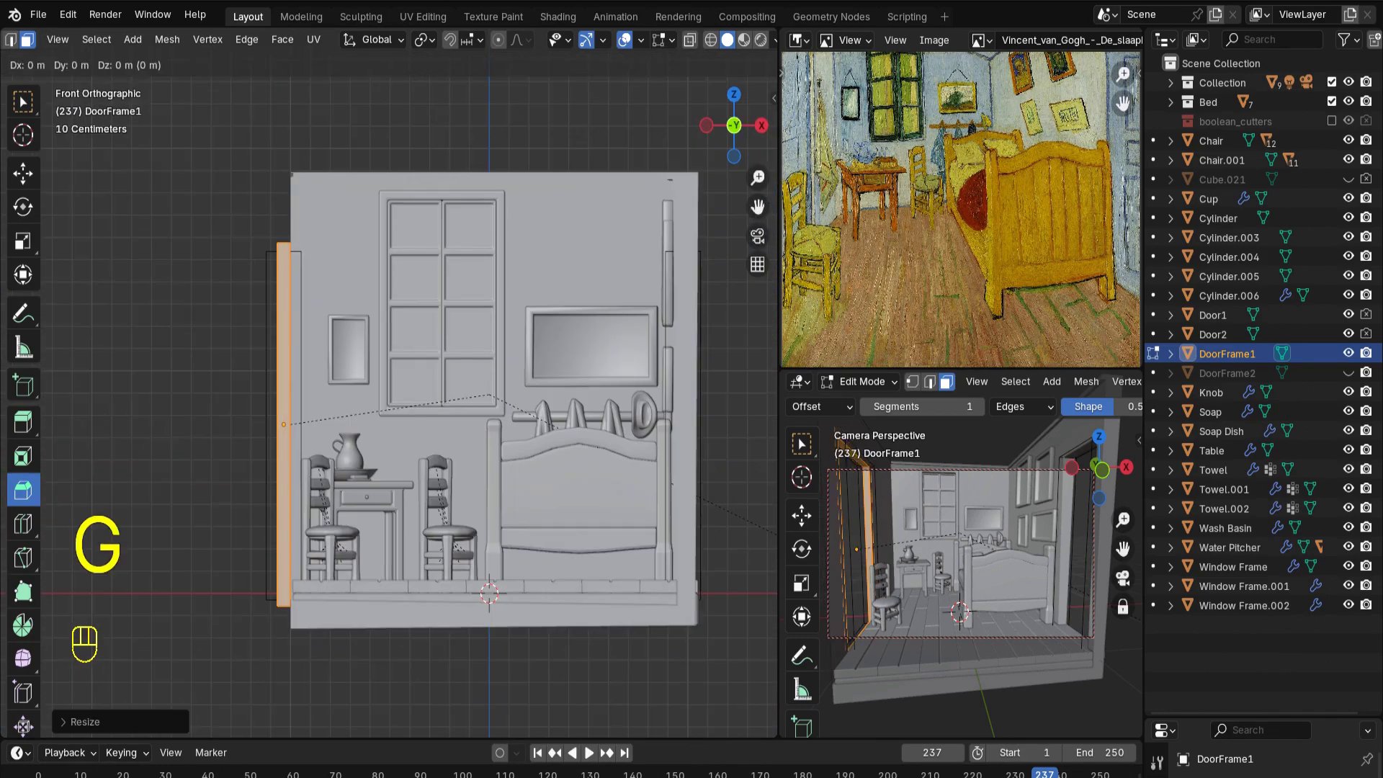
pyautogui.press('x')
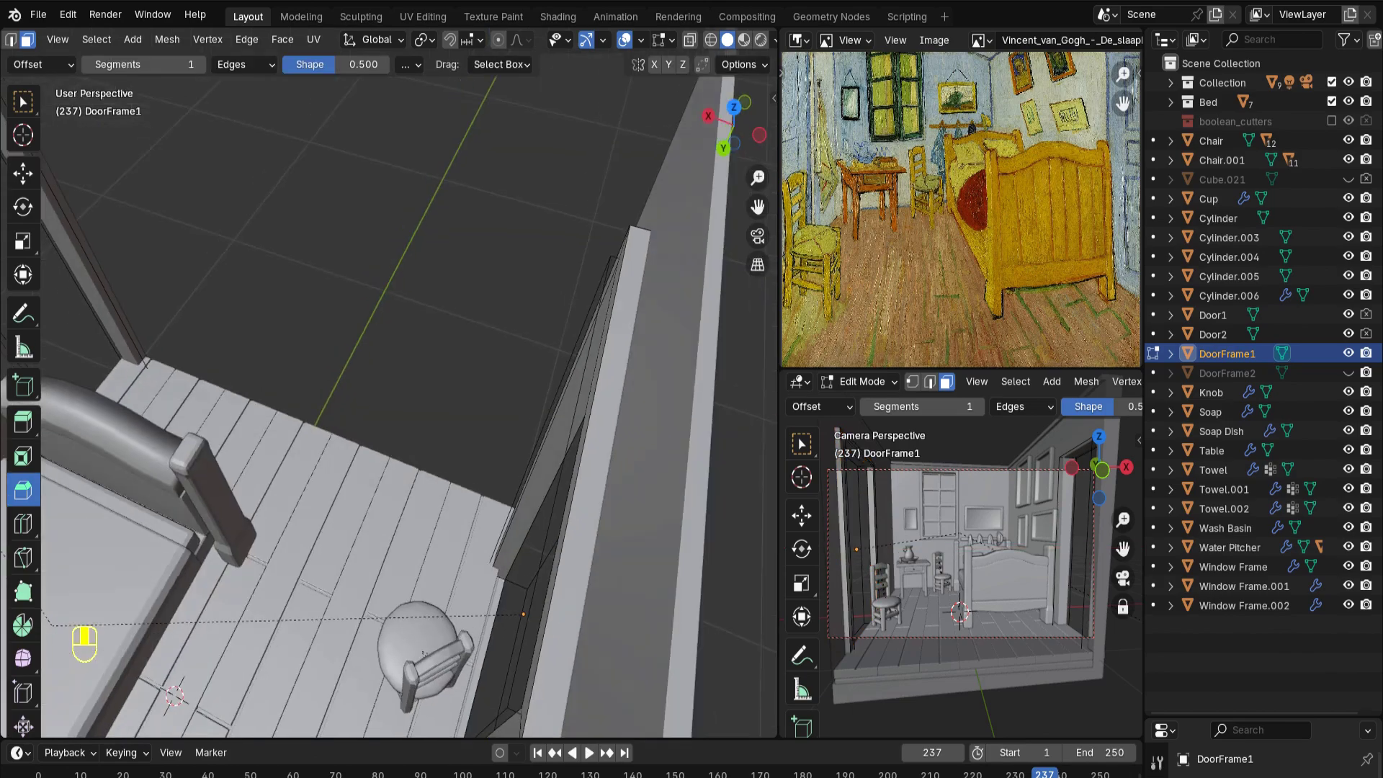
pyautogui.moveTo(461, 346); pyautogui.dragTo(443, 230, button='middle')
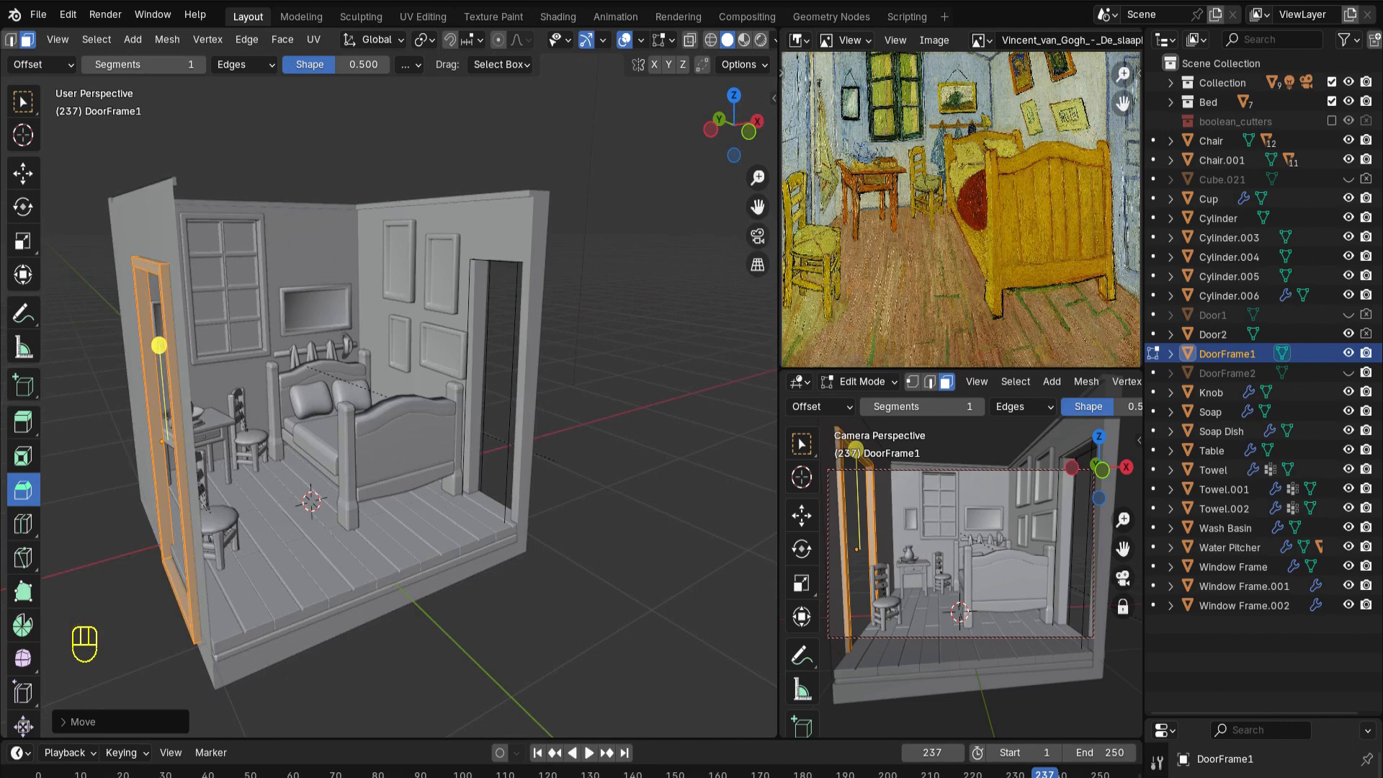
# Unhide DoorFrame2 in the right doorway and scale it up uniformly to about 1.15 in a see-through side view
pyautogui.click(1348, 372)
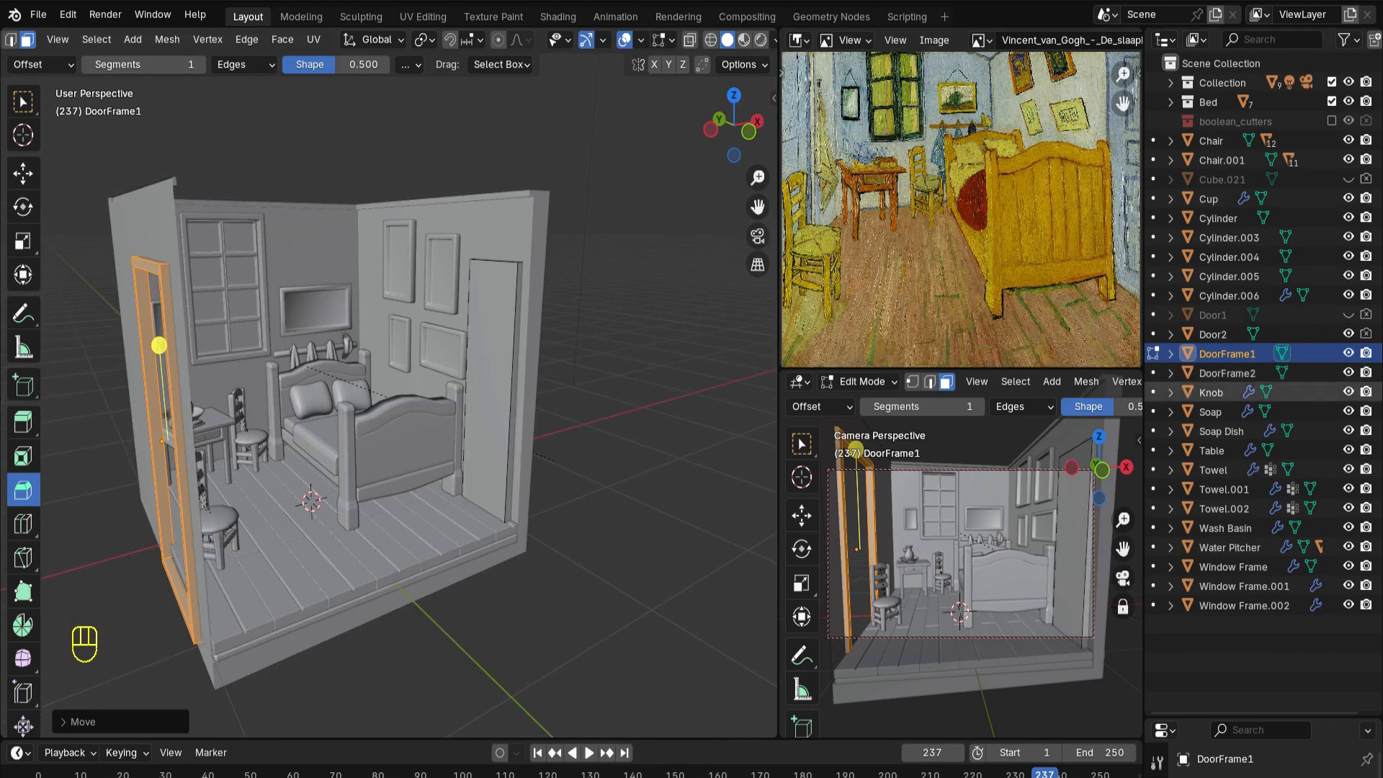
pyautogui.hotkey('alt', 'a')
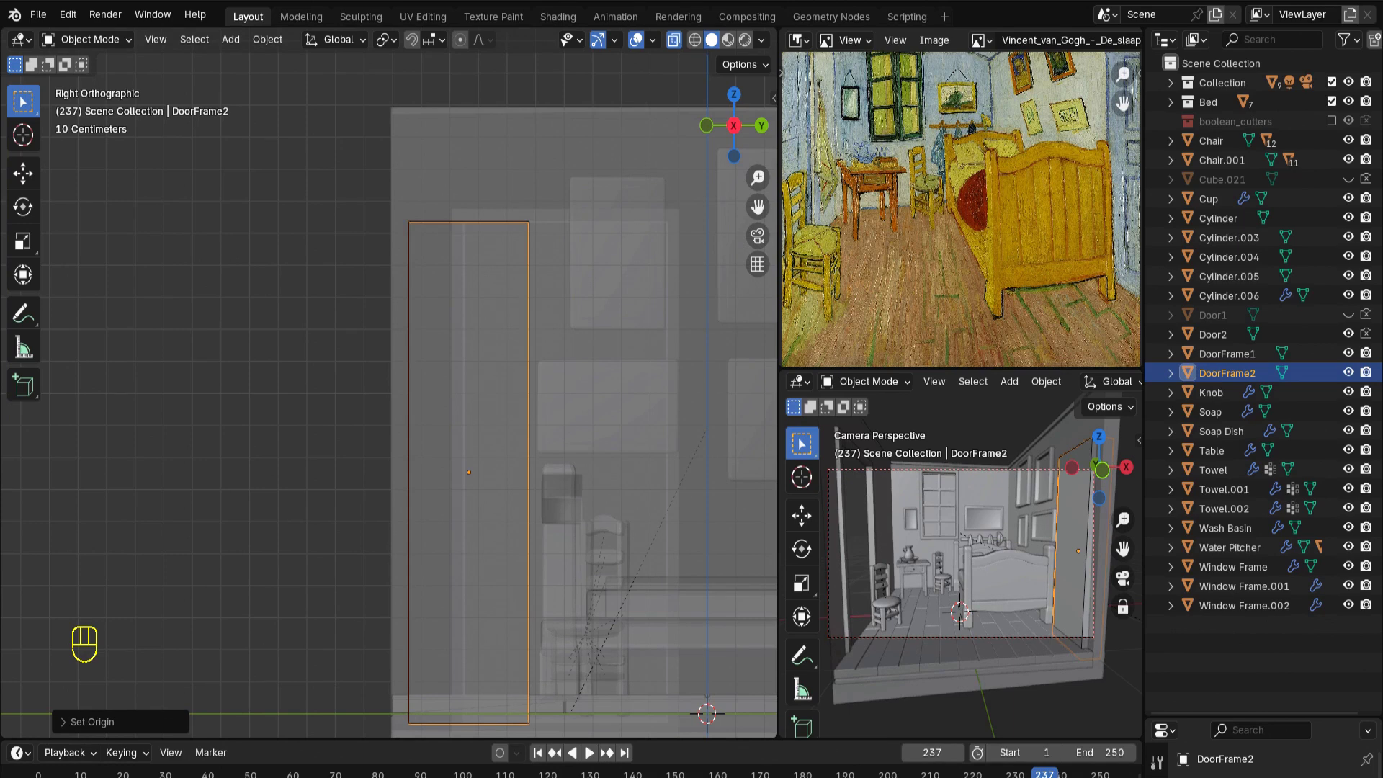
pyautogui.press('s')
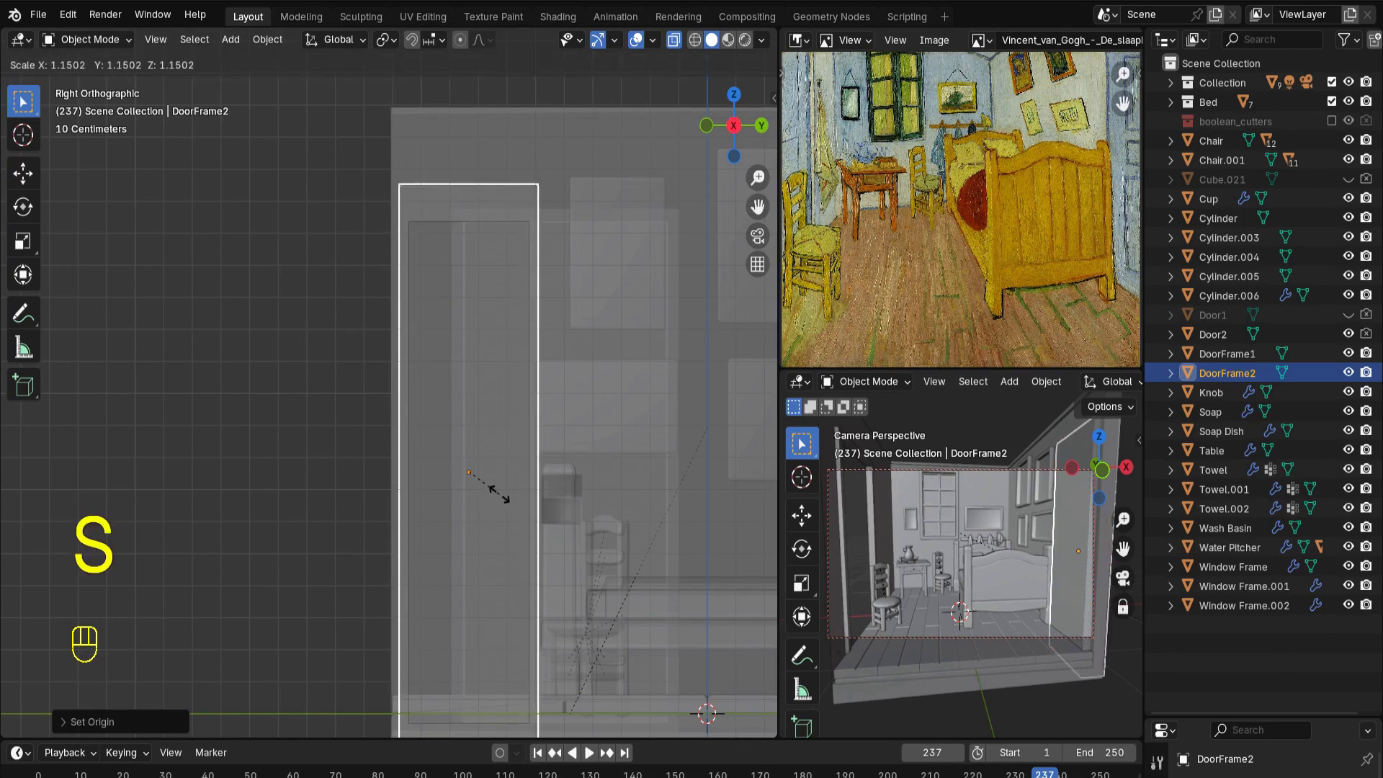
# Inset the two large door-sized faces of DoorFrame2 to outline a narrow frame border
pyautogui.moveTo(576, 446); pyautogui.dragTo(403, 447, button='middle')
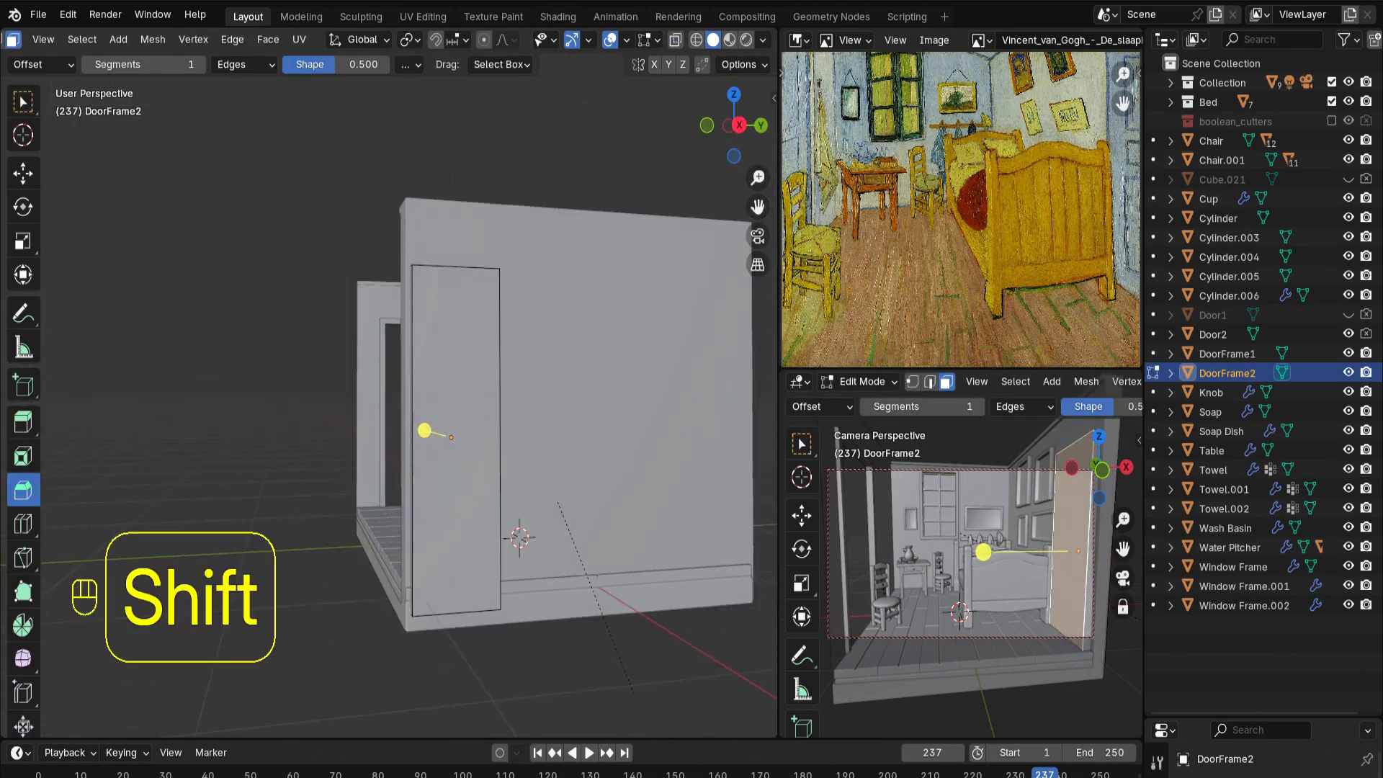
pyautogui.keyDown('shift'); pyautogui.click(456, 439); pyautogui.keyUp('shift')
pyautogui.press('KP_3')
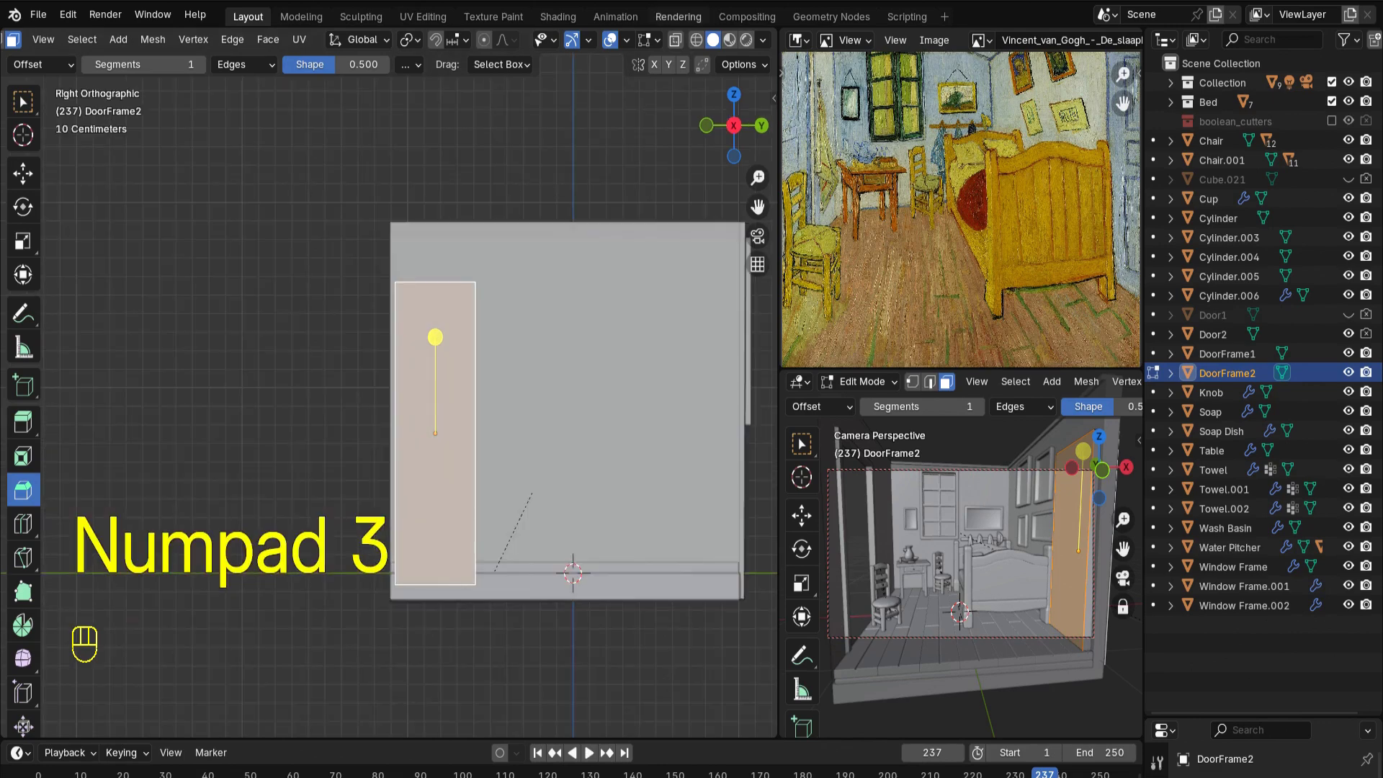
pyautogui.click(674, 40)
pyautogui.scroll(3, 389, 381)
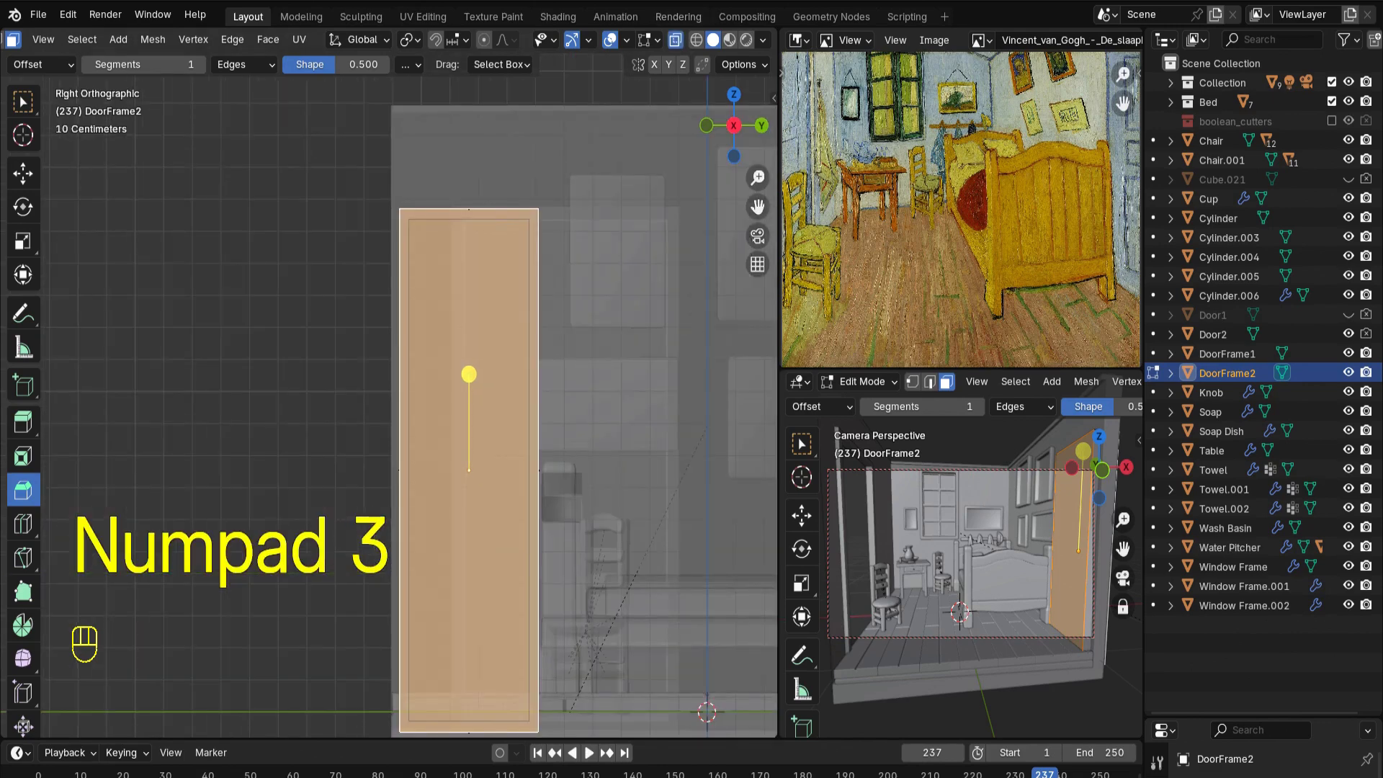
pyautogui.press('s')
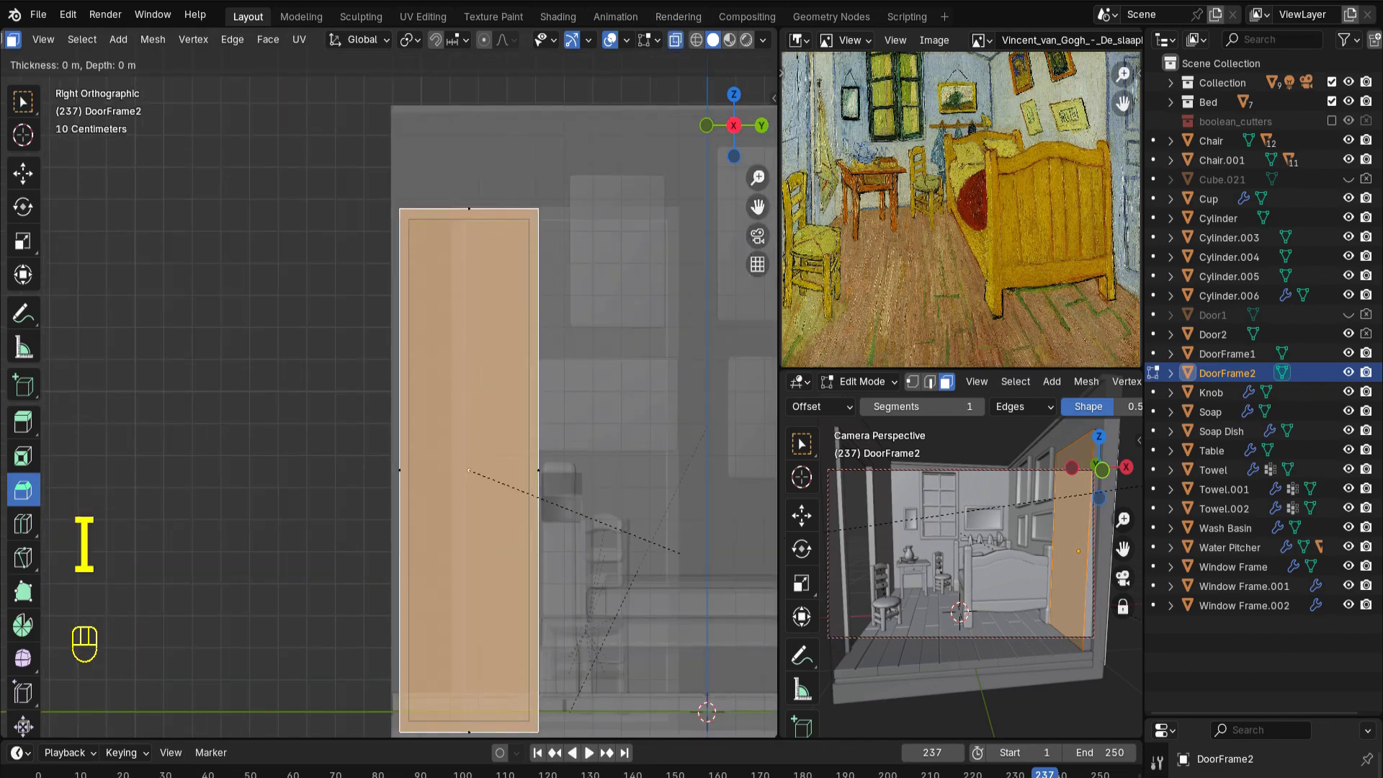
pyautogui.press('Return')
# Bridge the inset faces of DoorFrame2 to open up the frame, and scale the frame to fit the right wall
pyautogui.rightClick(317, 373)
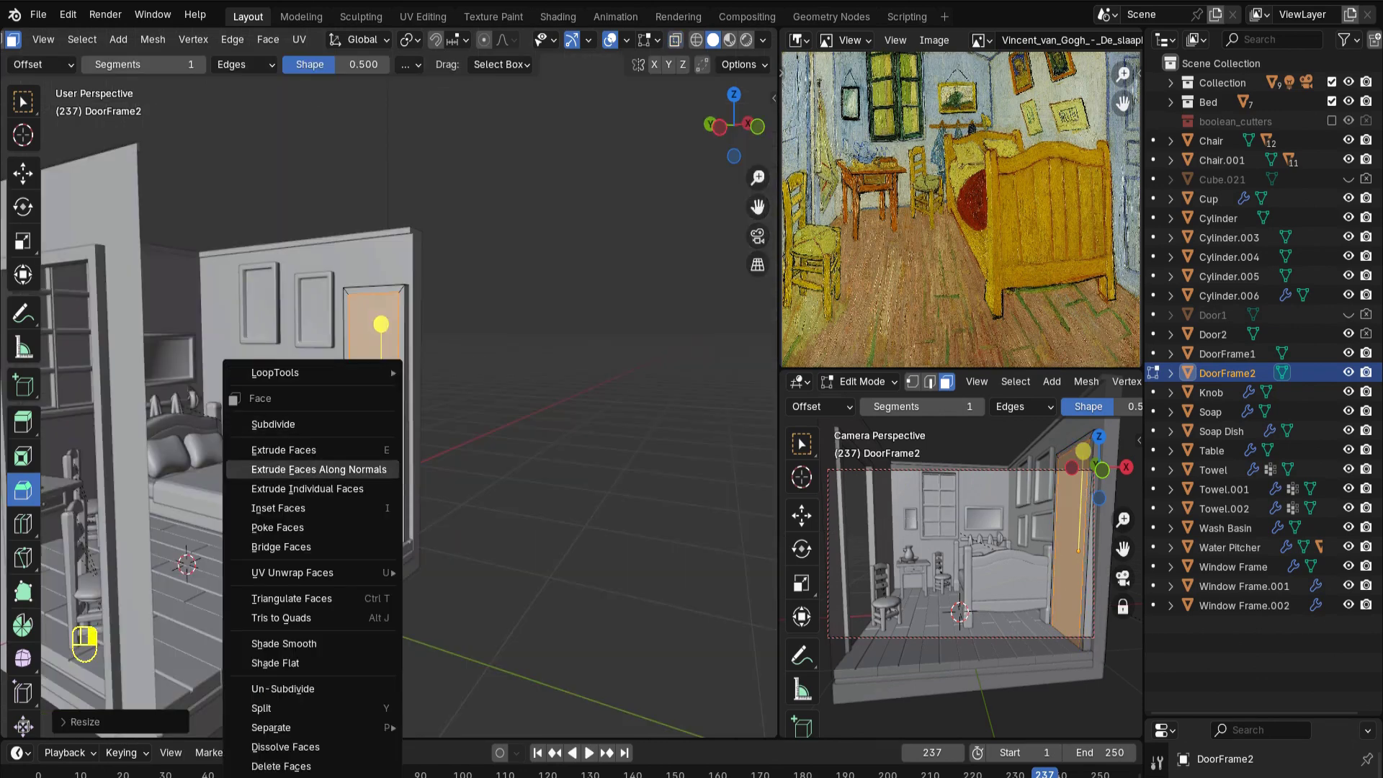
pyautogui.click(281, 547)
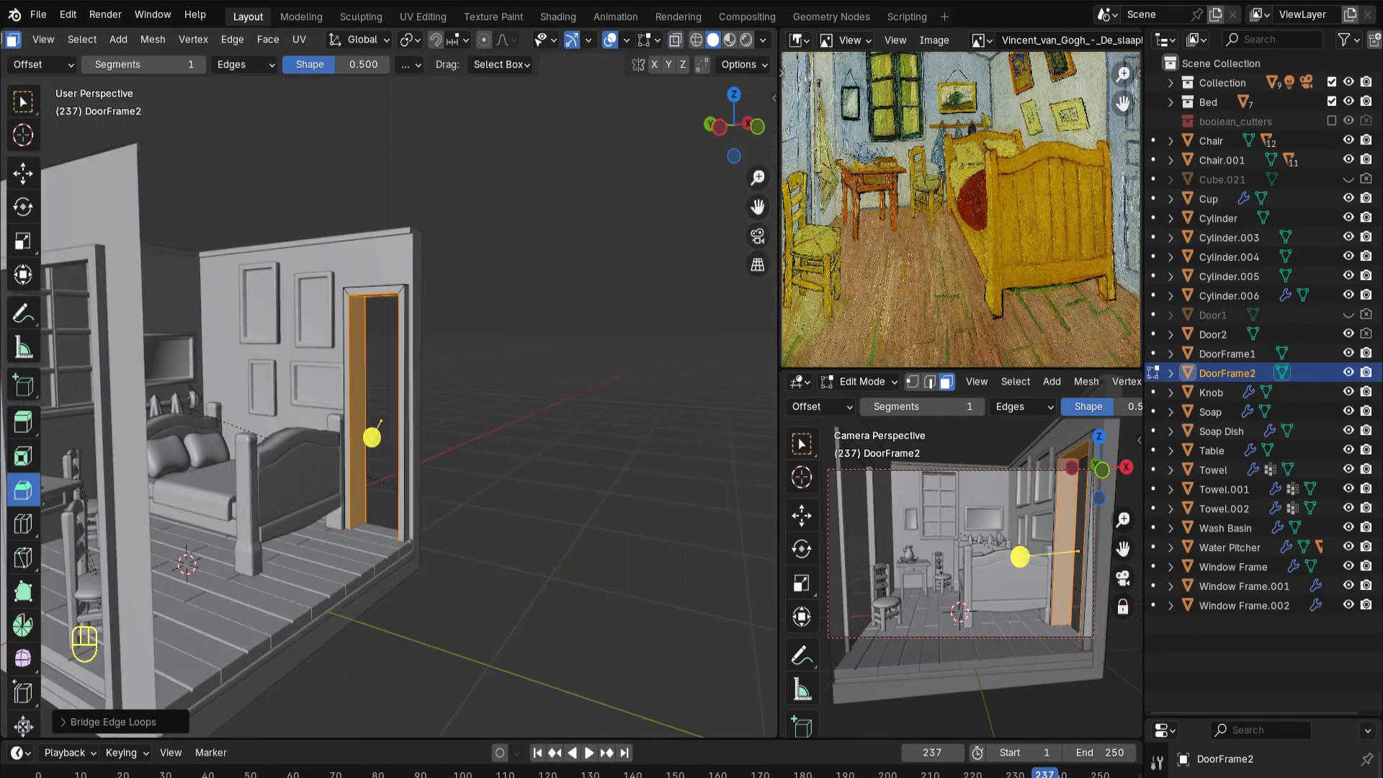
pyautogui.moveTo(281, 546)
pyautogui.mouseDown(button='middle')
pyautogui.moveTo(331, 544)
pyautogui.moveTo(268, 545)
pyautogui.mouseUp(button='middle')
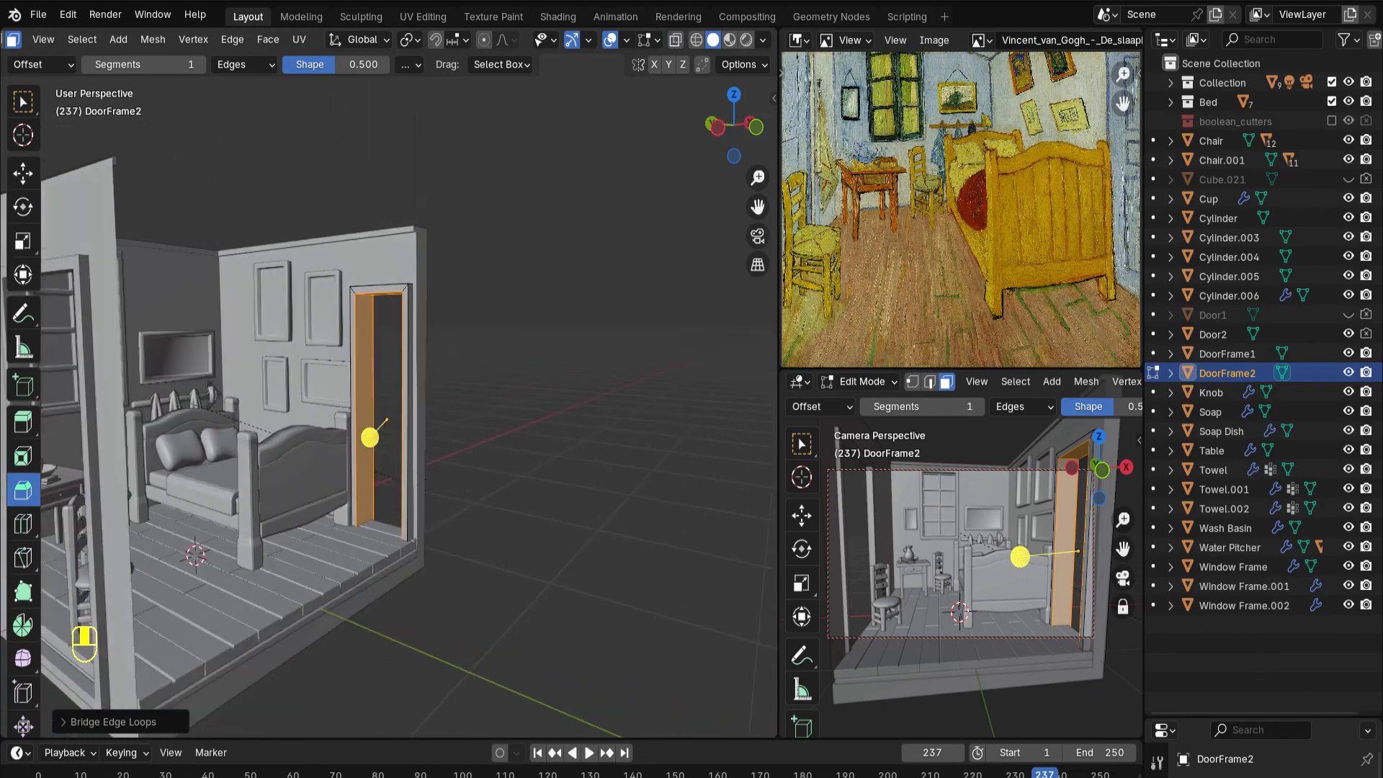
pyautogui.press('KP_1')
pyautogui.press('s')
pyautogui.press('y')
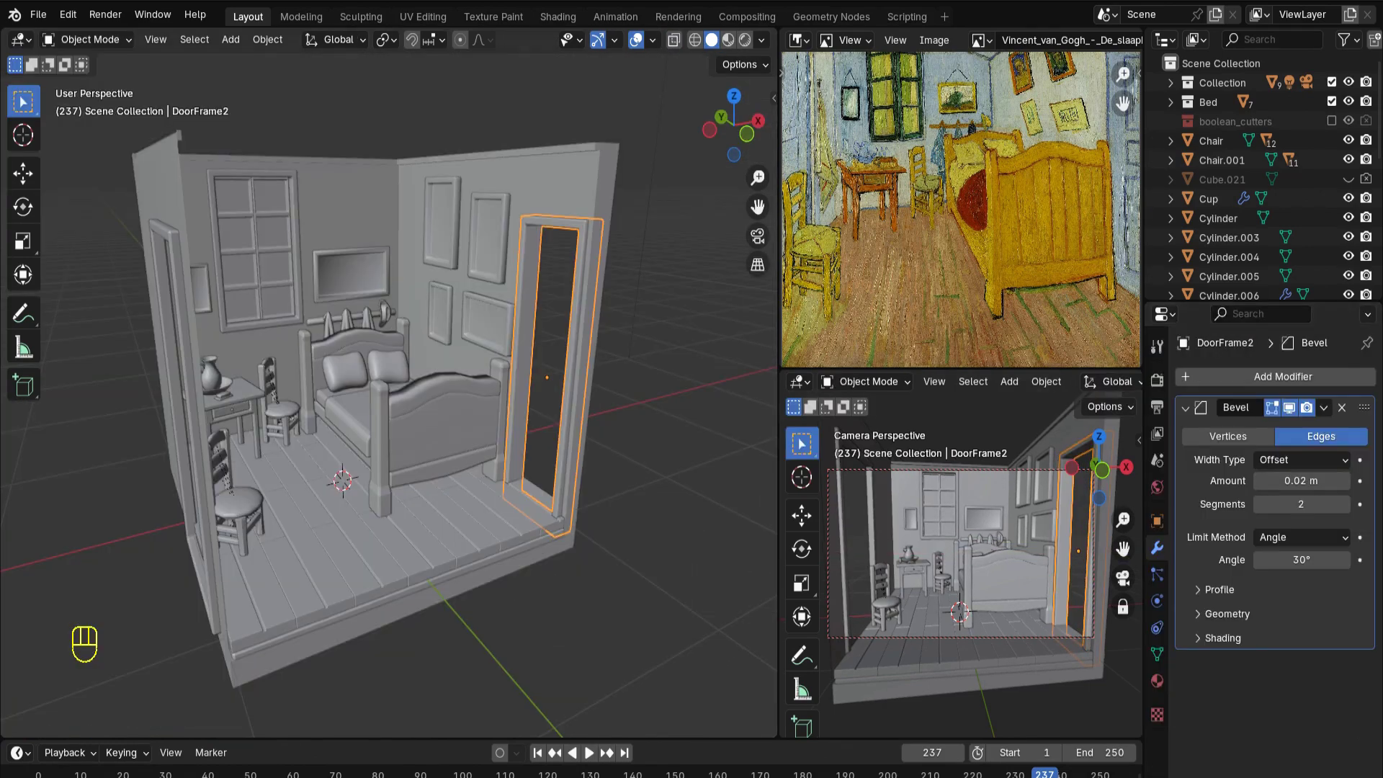
# Fill the inner edge loop of the Door object in the left doorway with a door face
pyautogui.moveTo(310, 544)
pyautogui.mouseDown(button='middle')
pyautogui.moveTo(363, 544)
pyautogui.moveTo(324, 544)
pyautogui.mouseUp(button='middle')
pyautogui.moveTo(346, 418); pyautogui.dragTo(274, 447, button='middle')
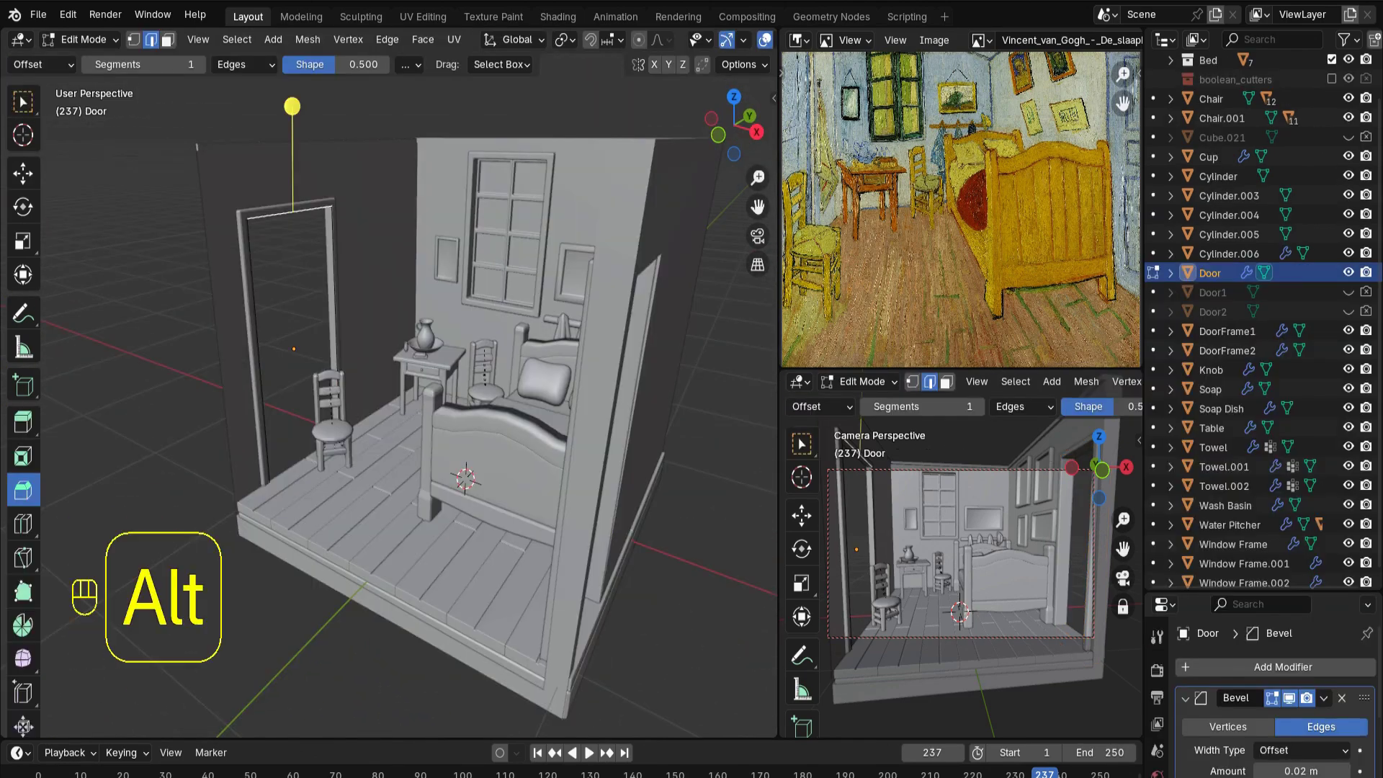
pyautogui.keyDown('alt'); pyautogui.click(290, 212); pyautogui.keyUp('alt')
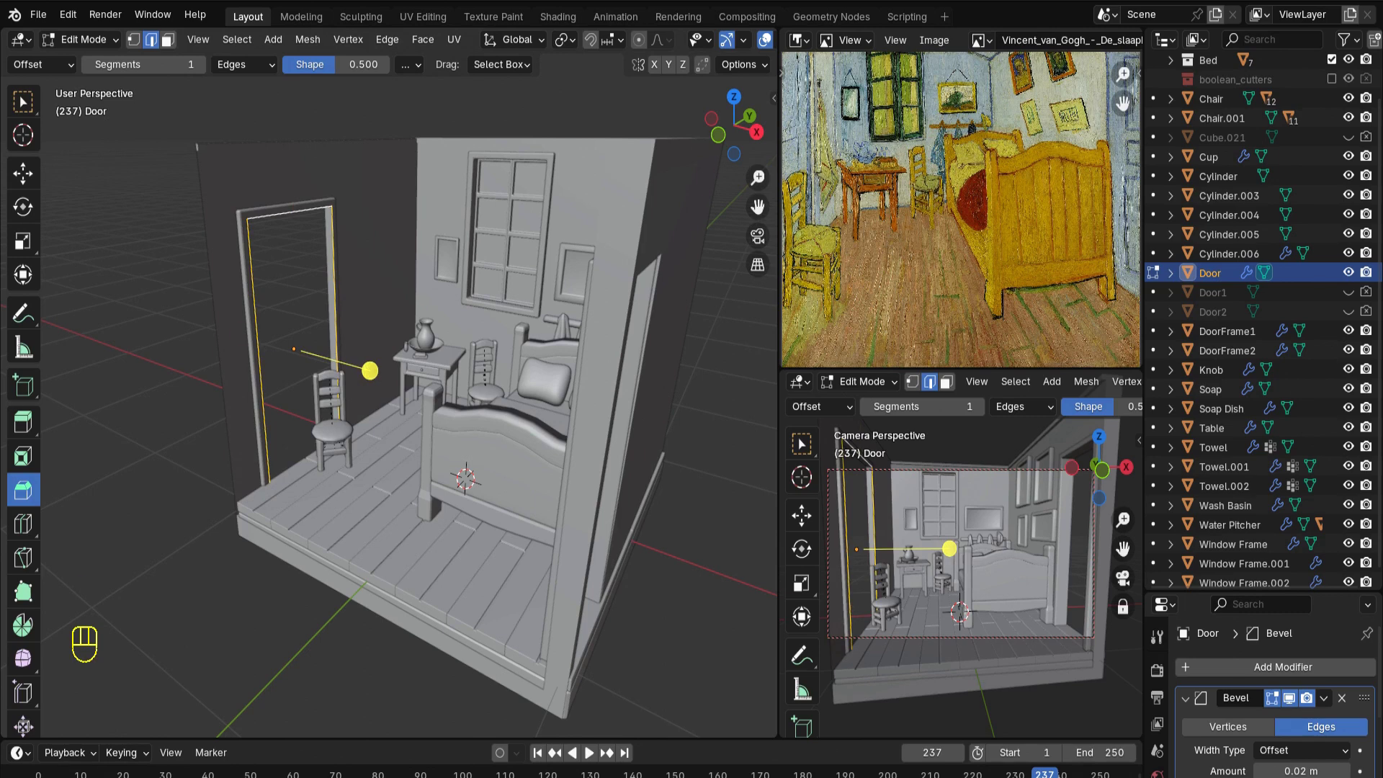
pyautogui.press('f')
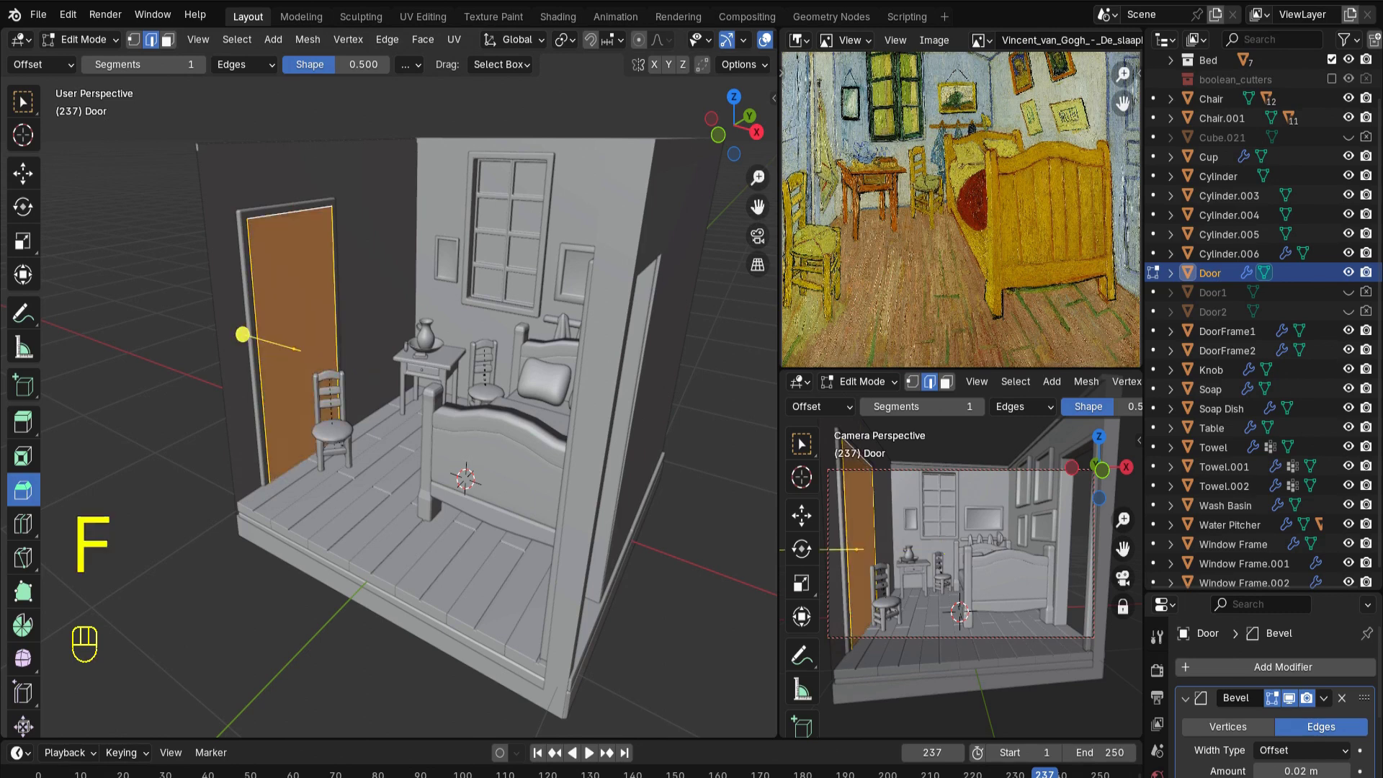
# Move the left door face about -0.02 m along X so it sits recessed inside its frame
pyautogui.scroll(3, 389, 389)
pyautogui.scroll(-1, 389, 389)
pyautogui.keyDown('shift'); pyautogui.moveTo(389, 388); pyautogui.dragTo(461, 472, button='middle'); pyautogui.keyUp('shift')
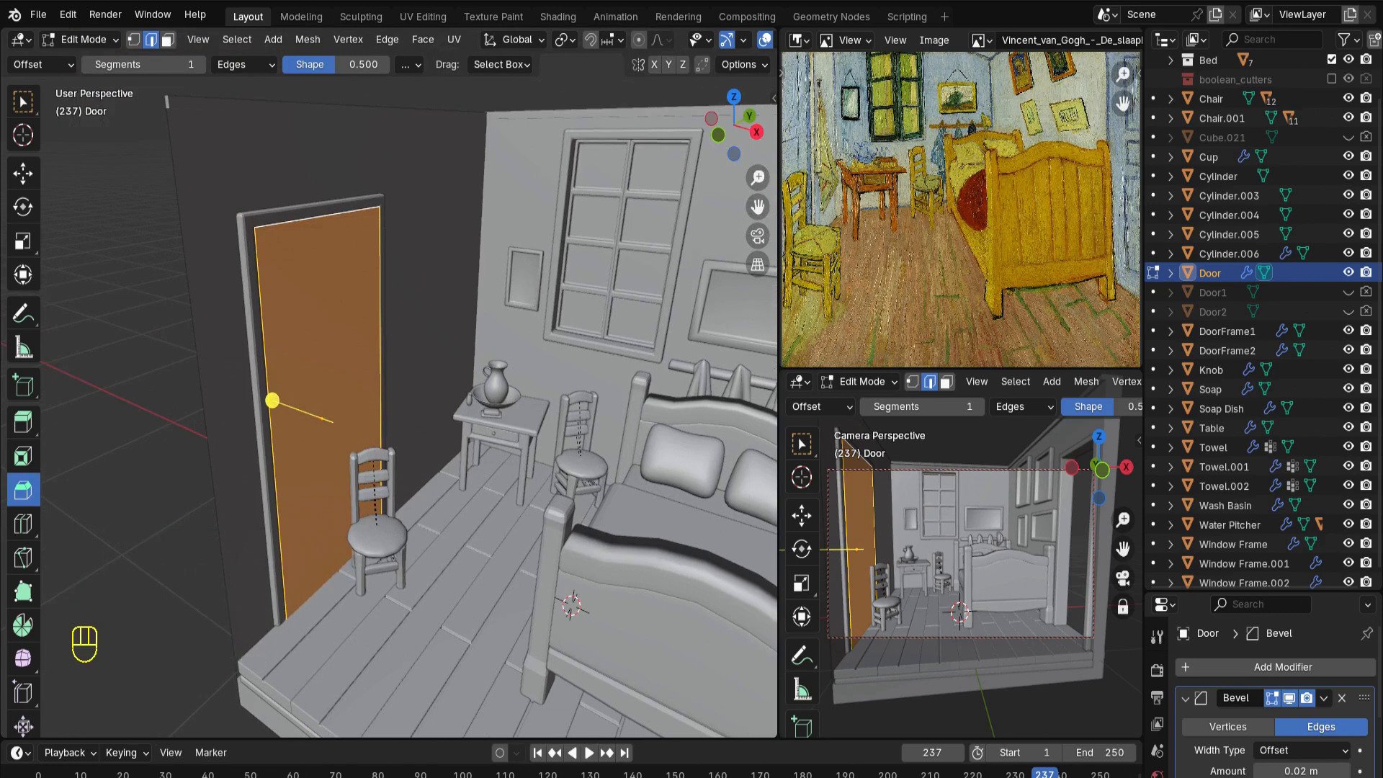
pyautogui.press('g')
pyautogui.press('x')
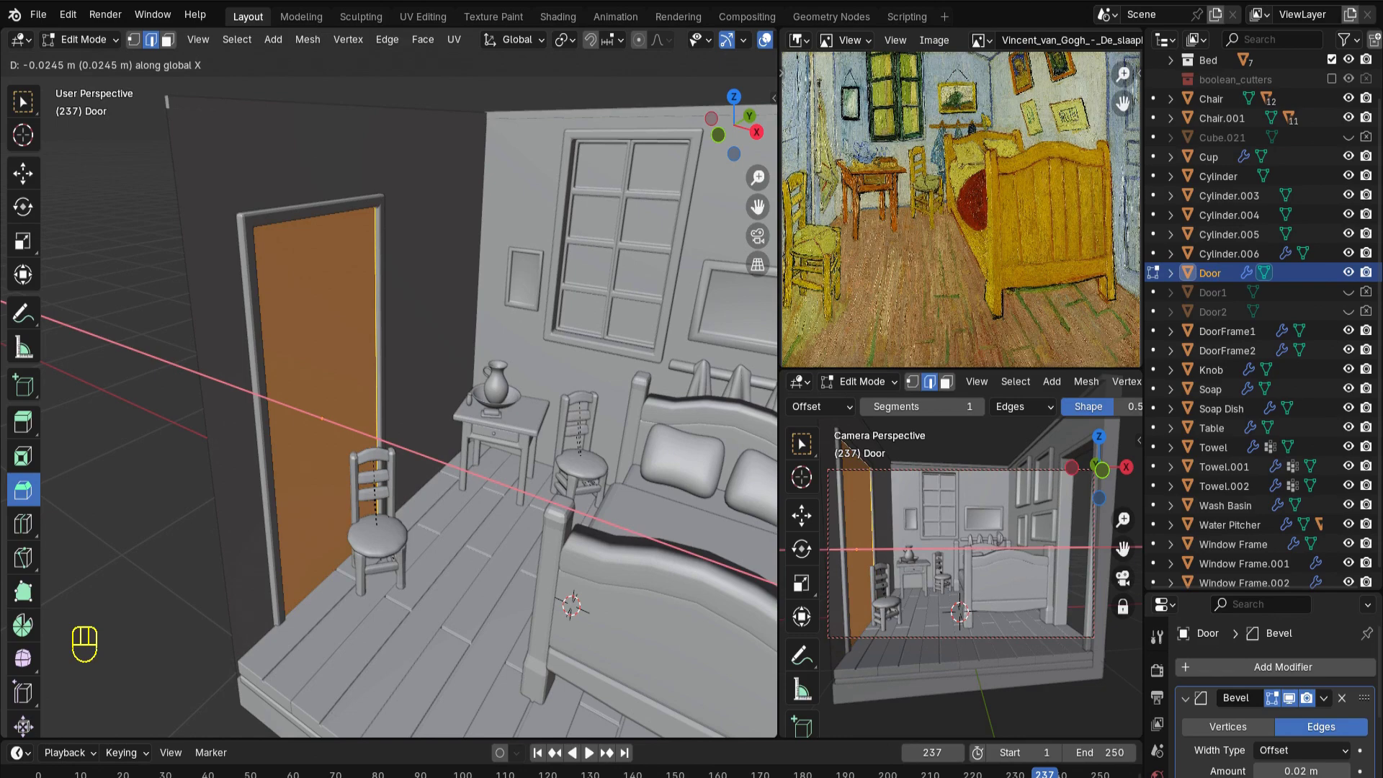
pyautogui.click(271, 398)
# Fill the inner edge loop of DoorFrame2.001 with a door face and move it along X into the right doorway
pyautogui.moveTo(271, 398); pyautogui.dragTo(170, 475, button='middle')
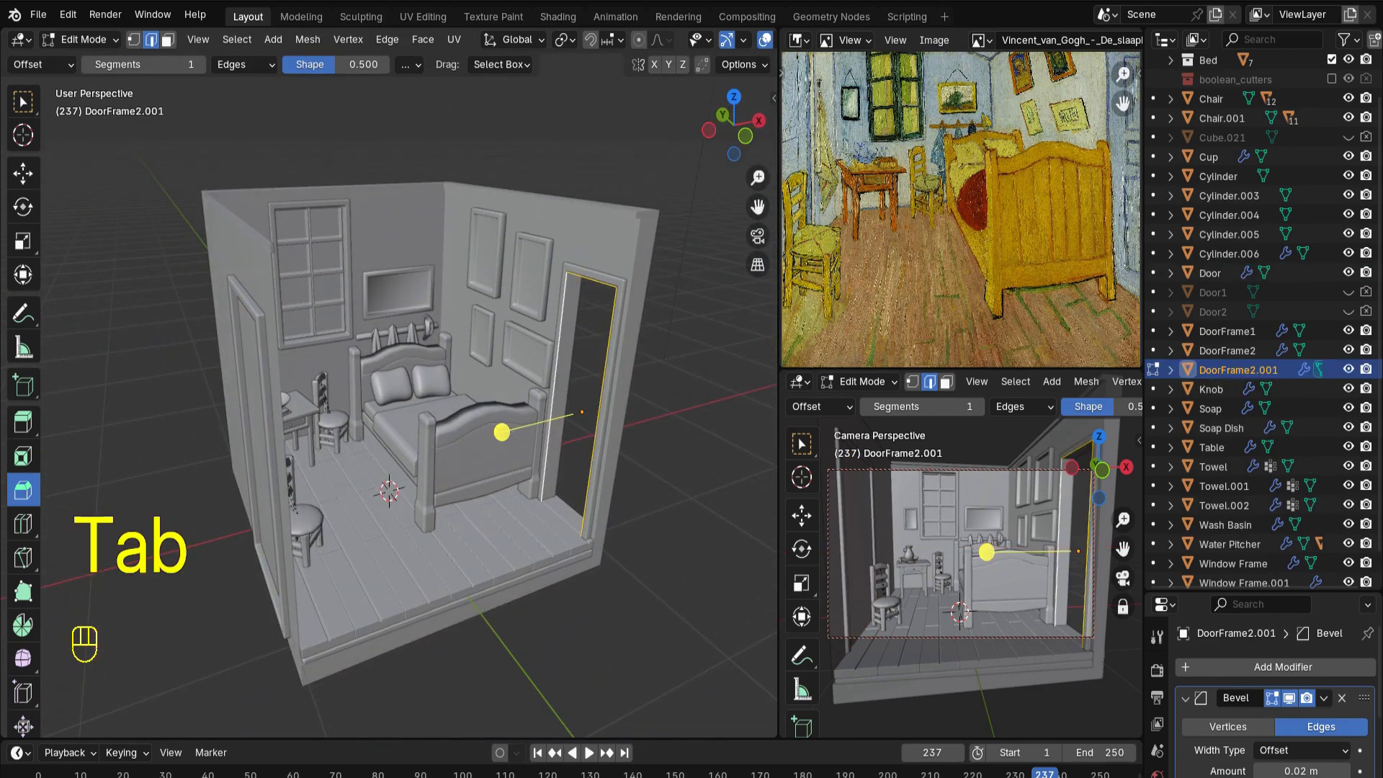
pyautogui.press('f')
pyautogui.press('Return')
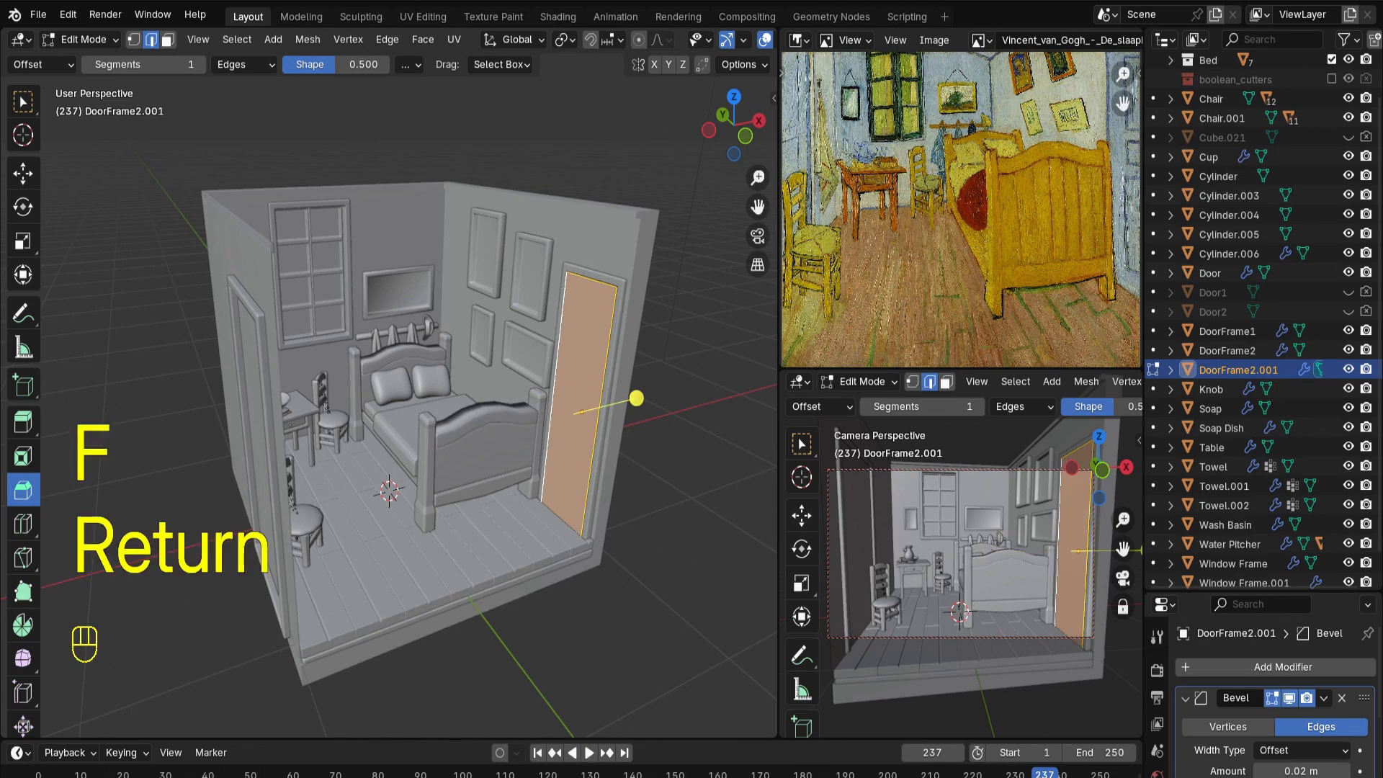
pyautogui.press('g')
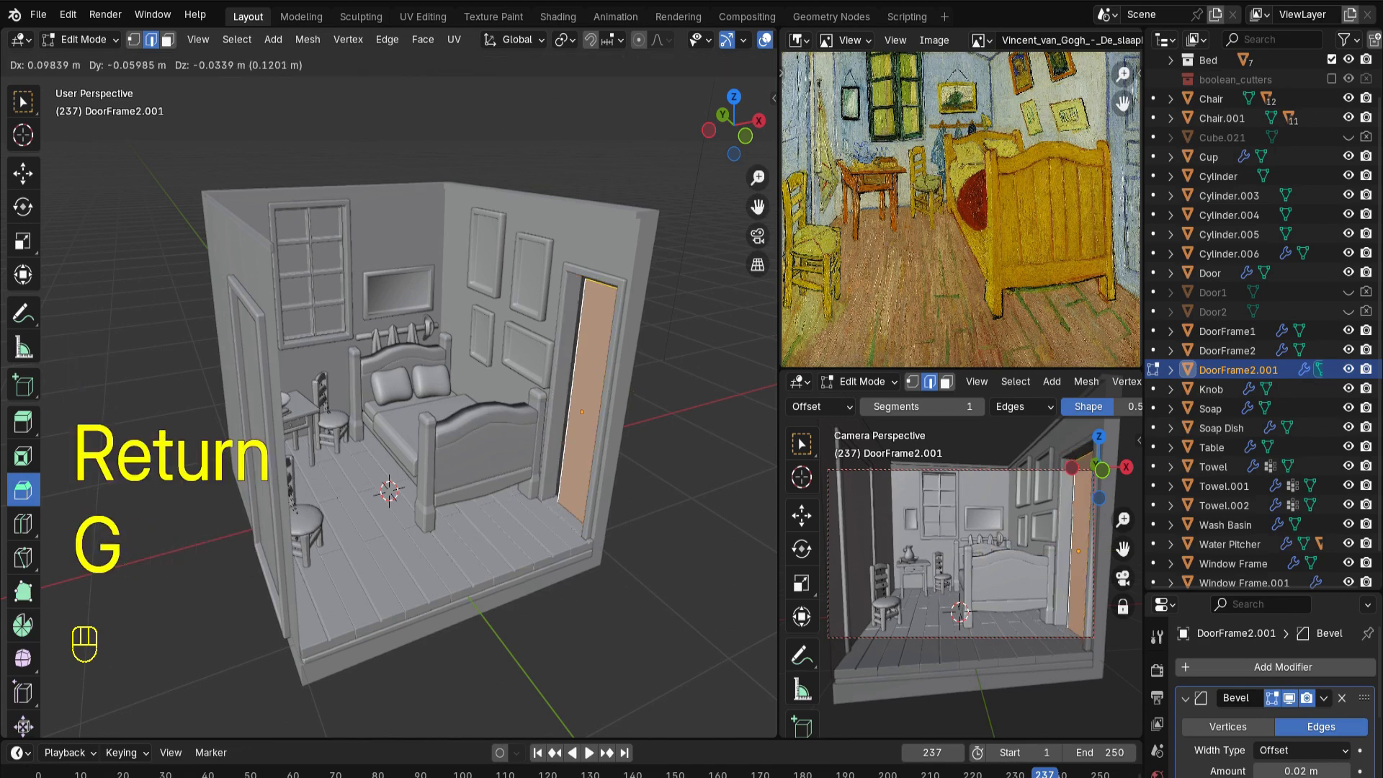
pyautogui.press('x')
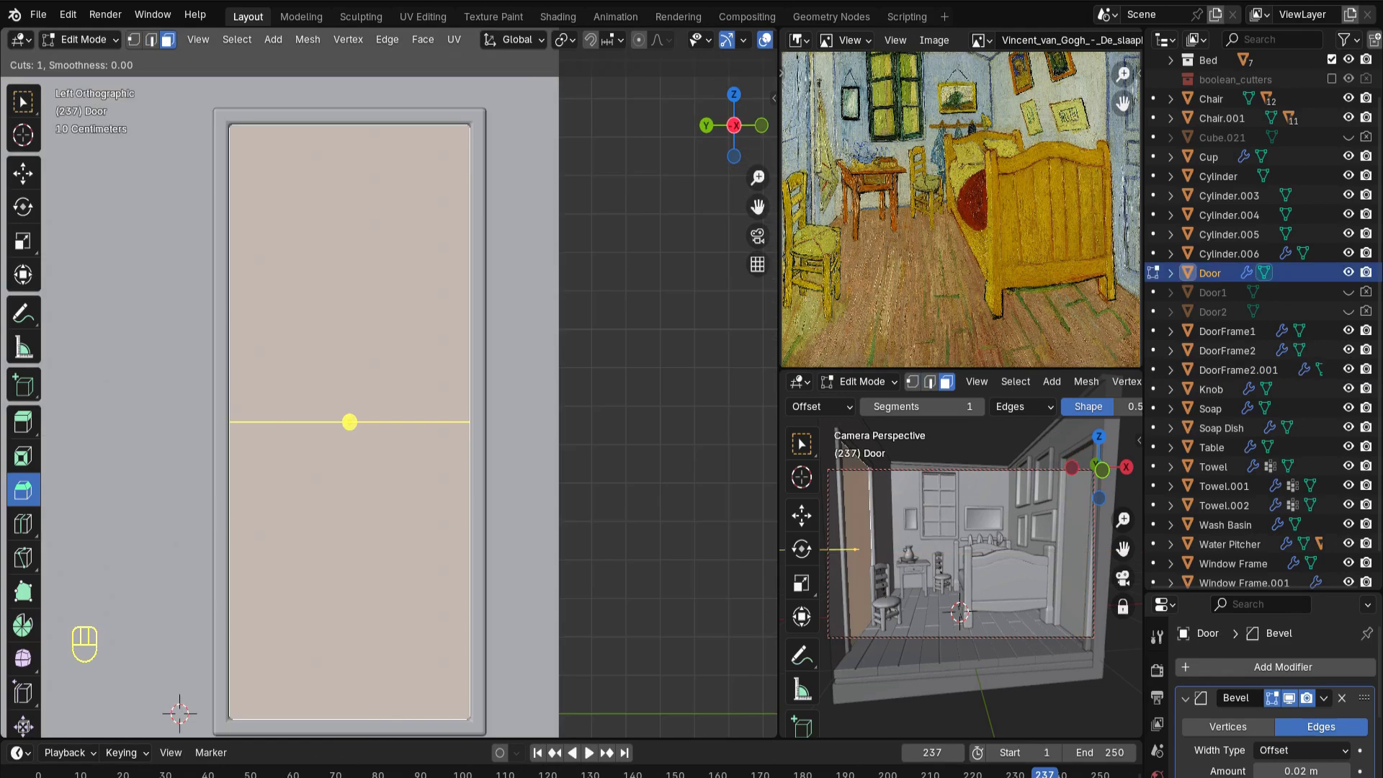
# Divide the left door face with two horizontal loop cuts and inset its upper panel by 0.2 m
pyautogui.scroll(1, 350, 421)
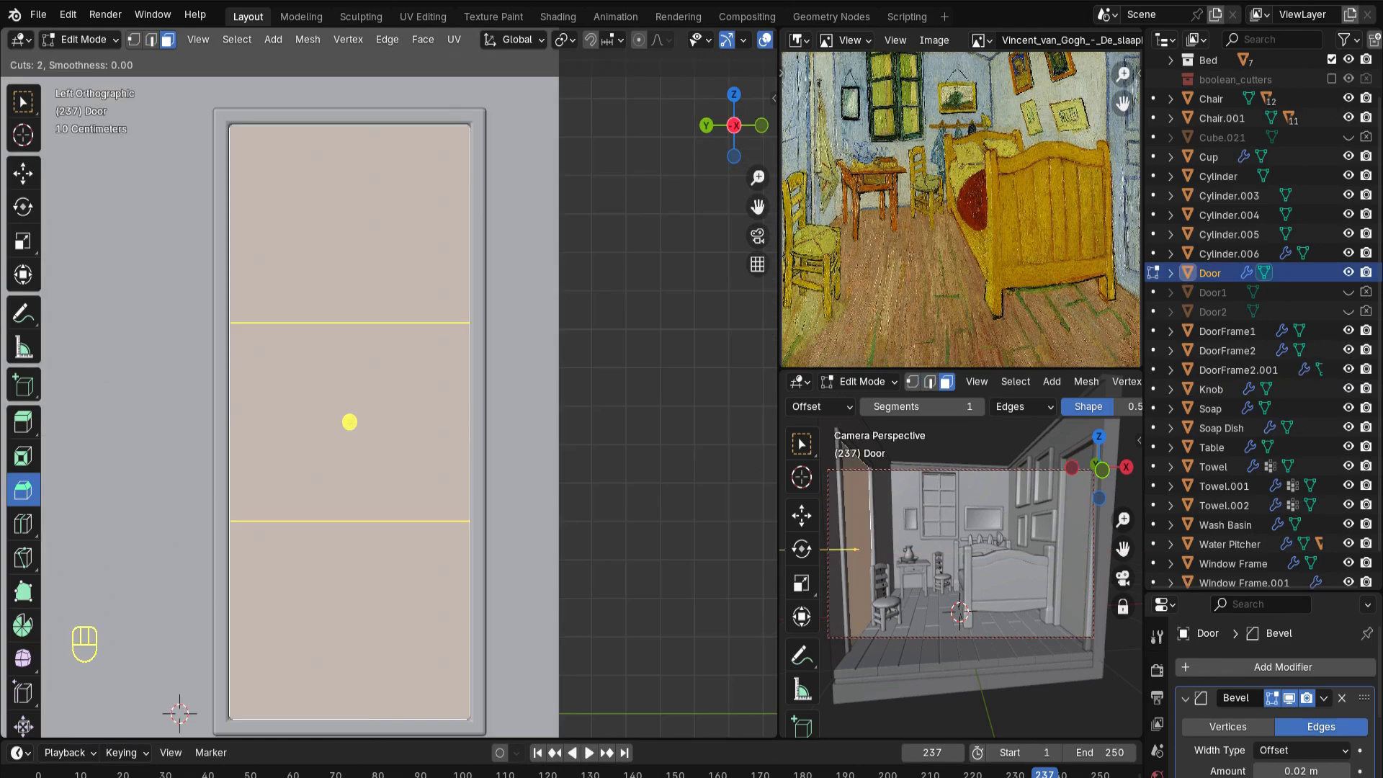
pyautogui.write('i')
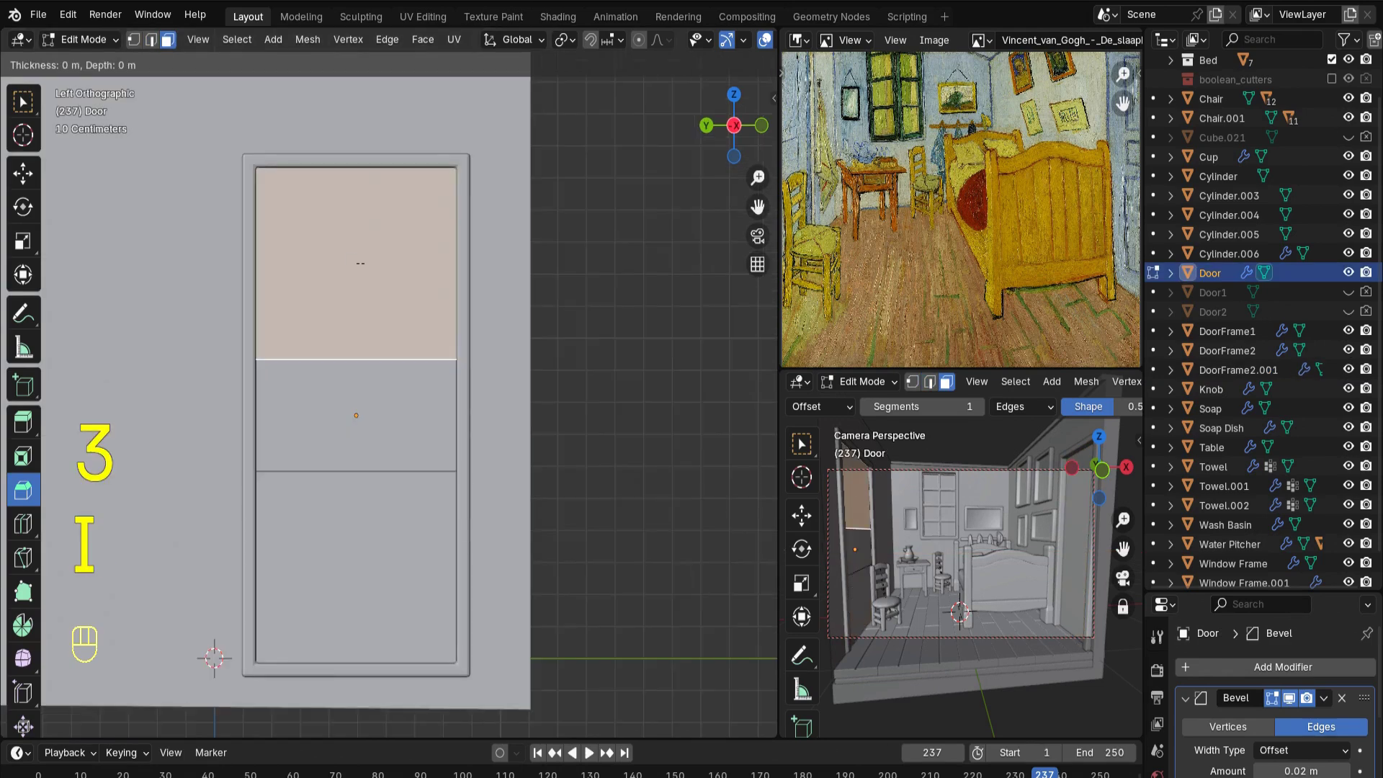
pyautogui.write('.2')
pyautogui.click(360, 263)
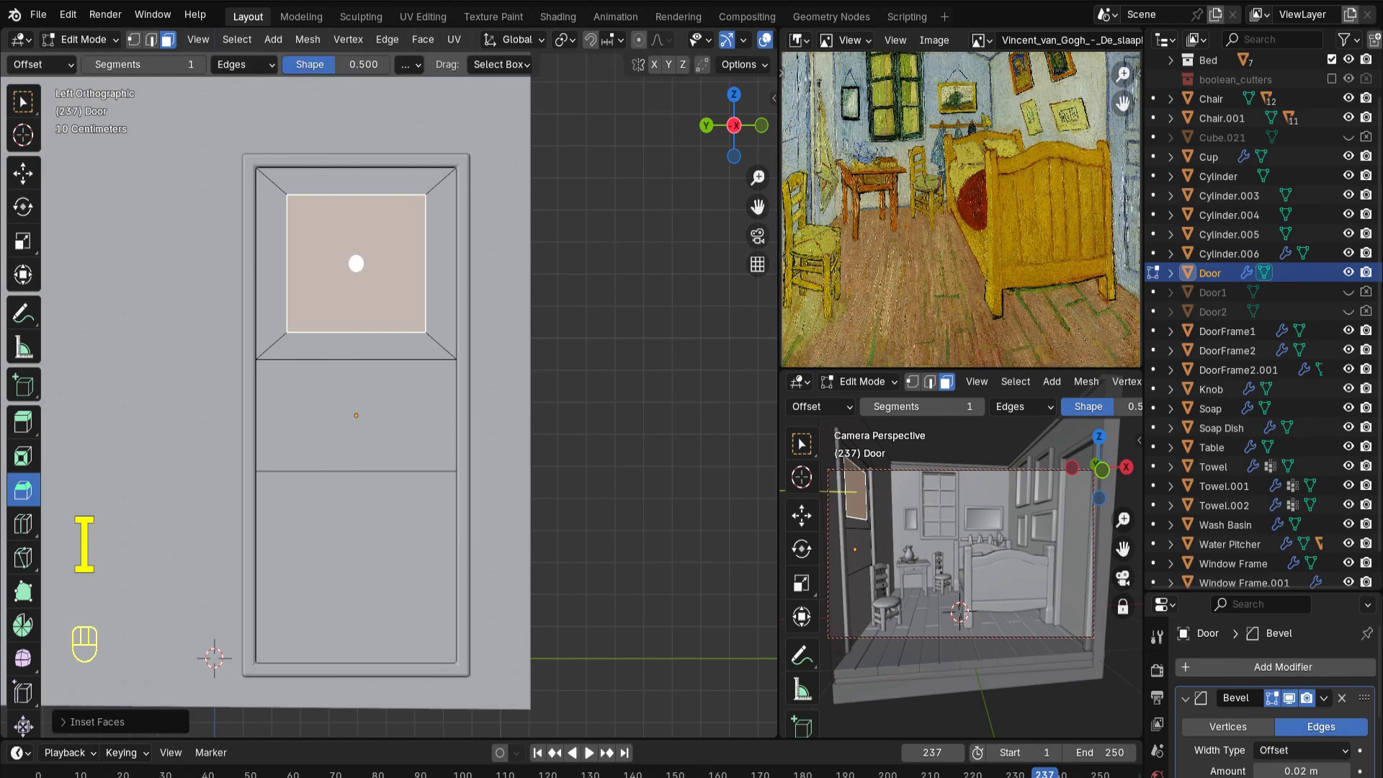
# Inset the middle and lower panels of the left door by 0.2 m each
pyautogui.click(356, 415)
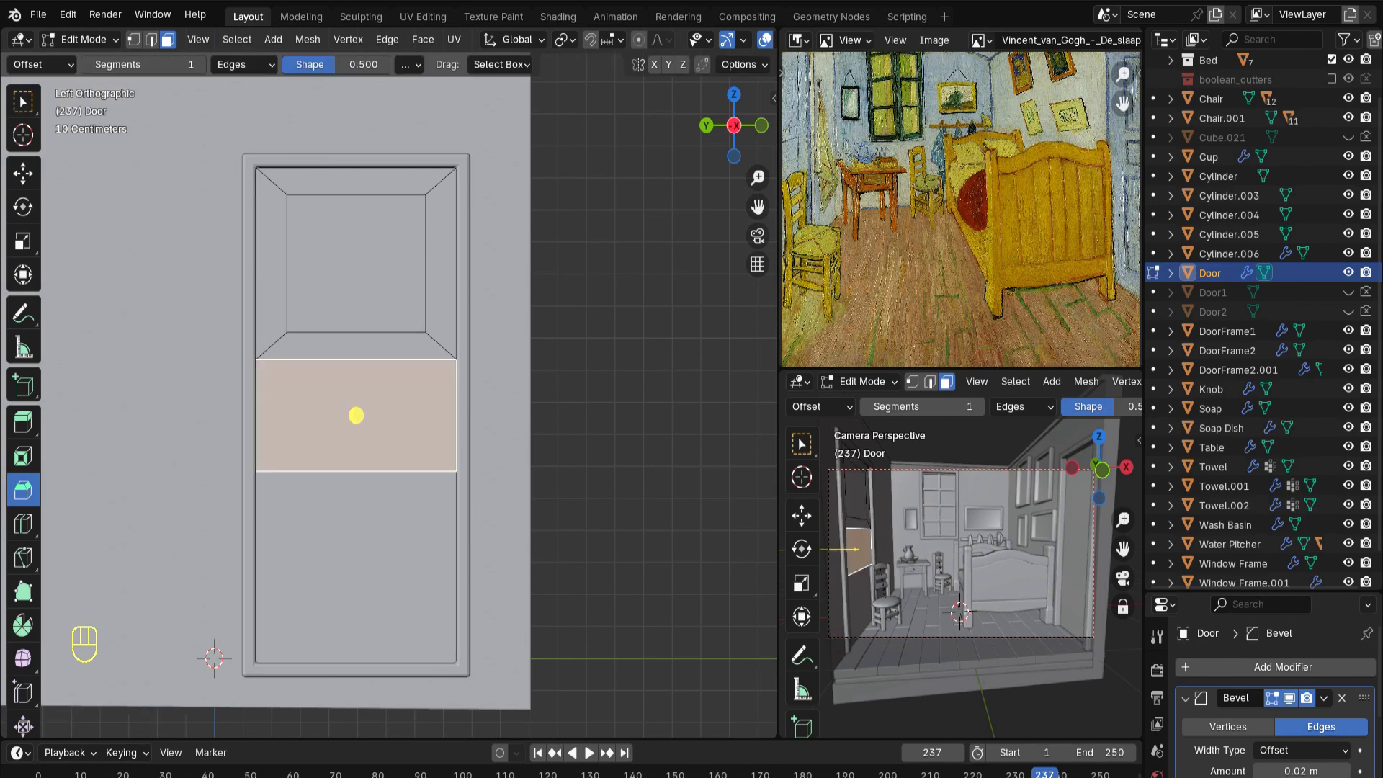
pyautogui.write('i')
pyautogui.write('.2')
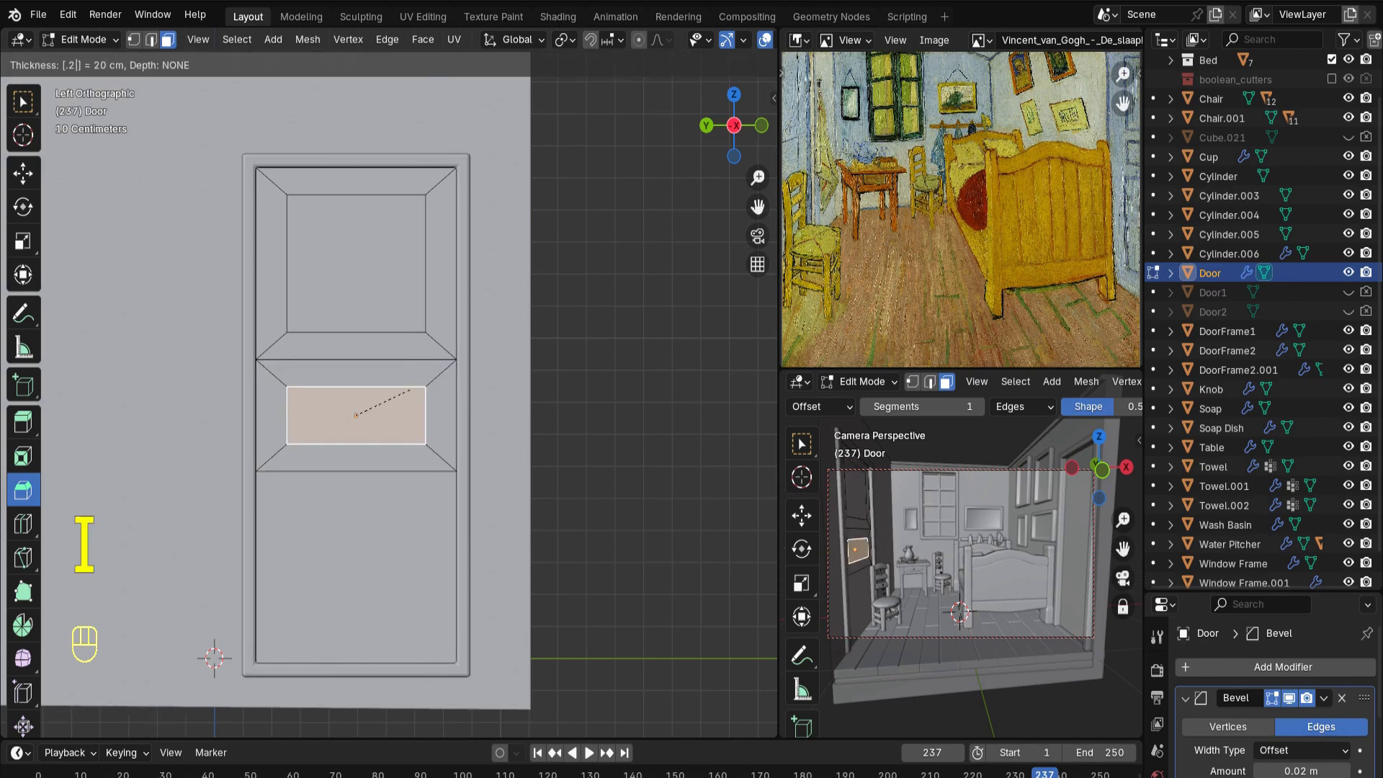
pyautogui.click(355, 415)
pyautogui.click(356, 567)
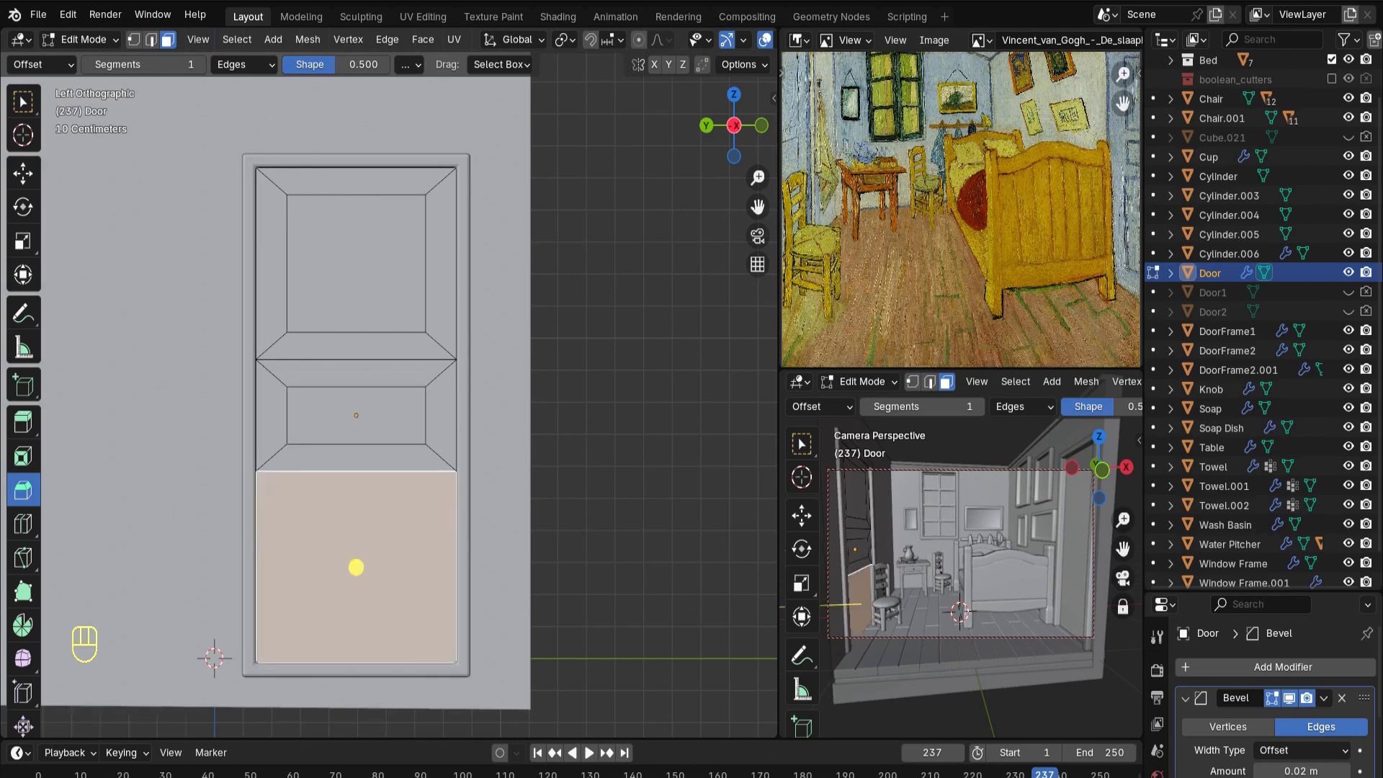
pyautogui.write('i.2')
pyautogui.click(356, 566)
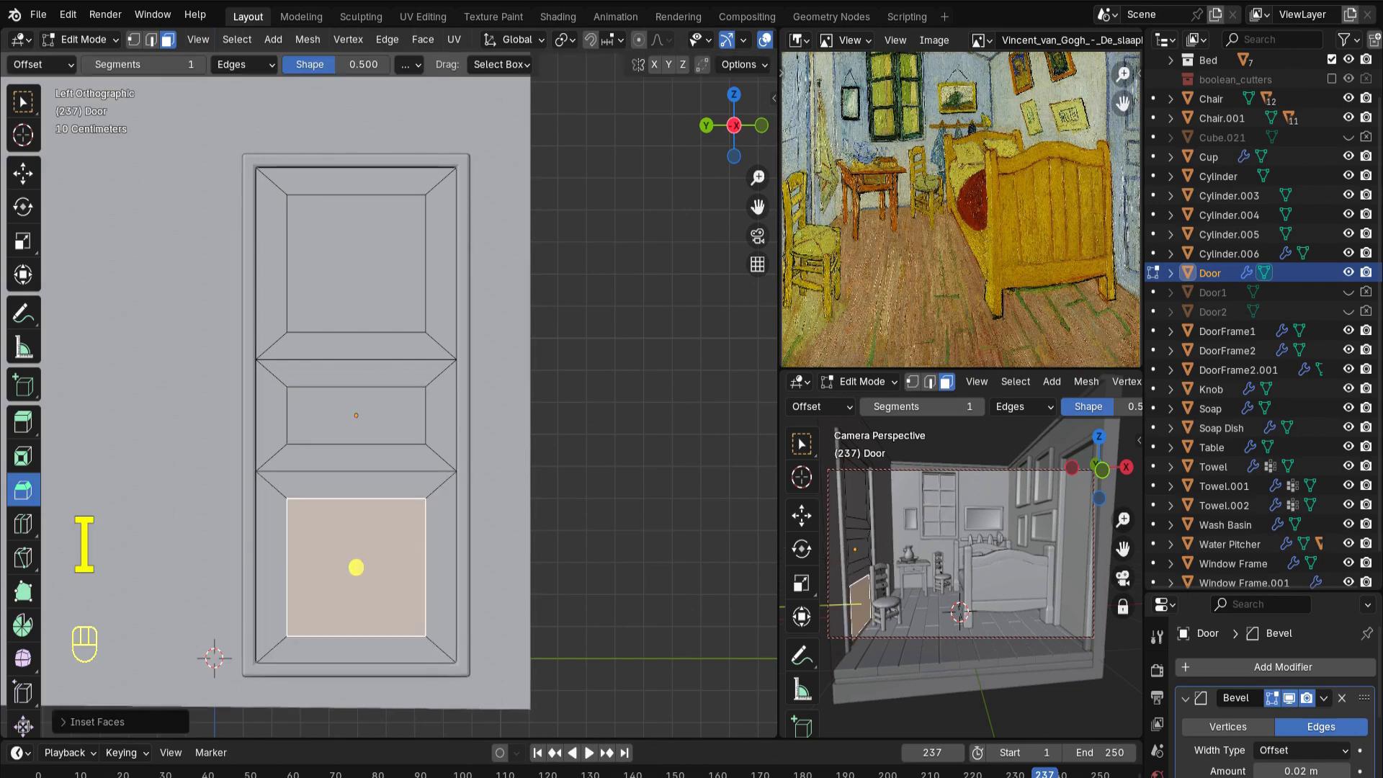
# Divide the right door face with two horizontal loop cuts and inset its upper panel by 0.2 m
pyautogui.hotkey('ctrl', 'r')
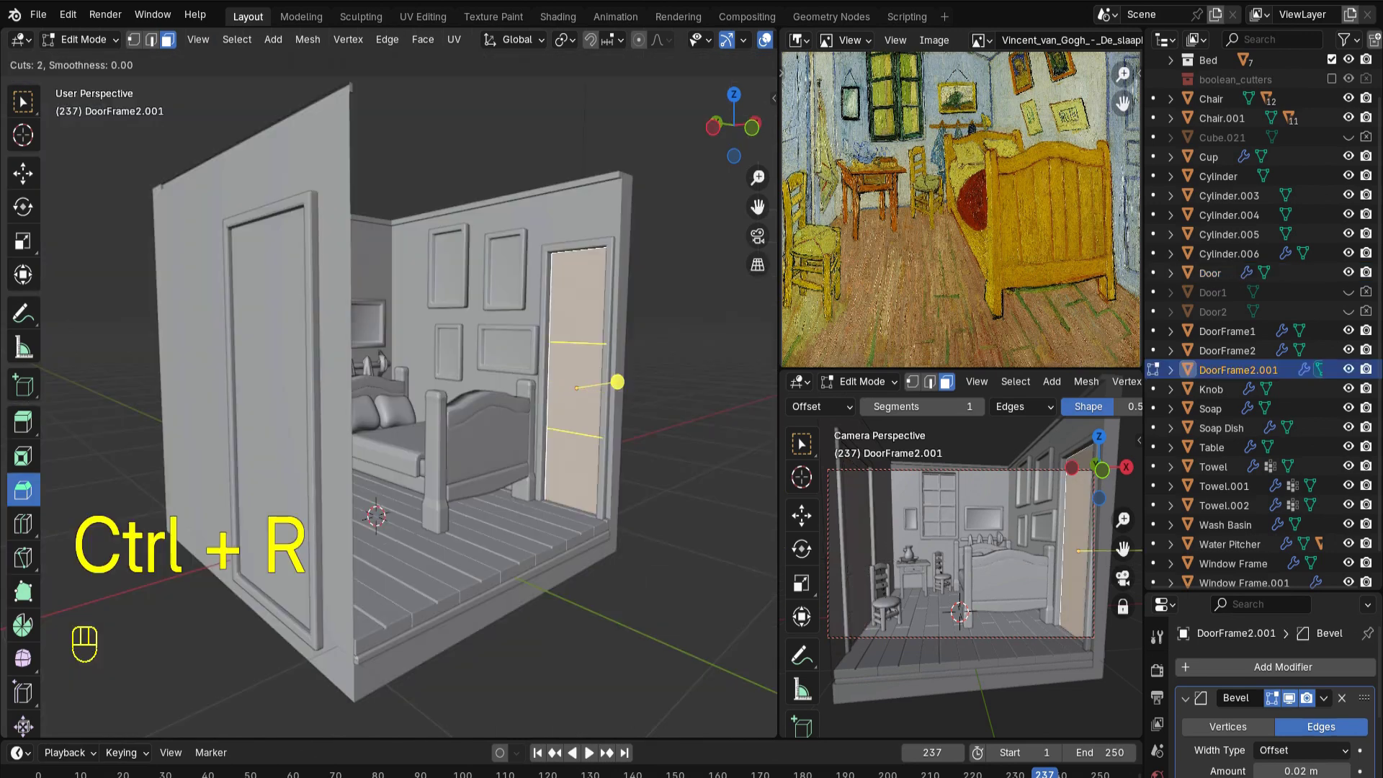
pyautogui.click(617, 382)
pyautogui.write('i')
pyautogui.write('.2')
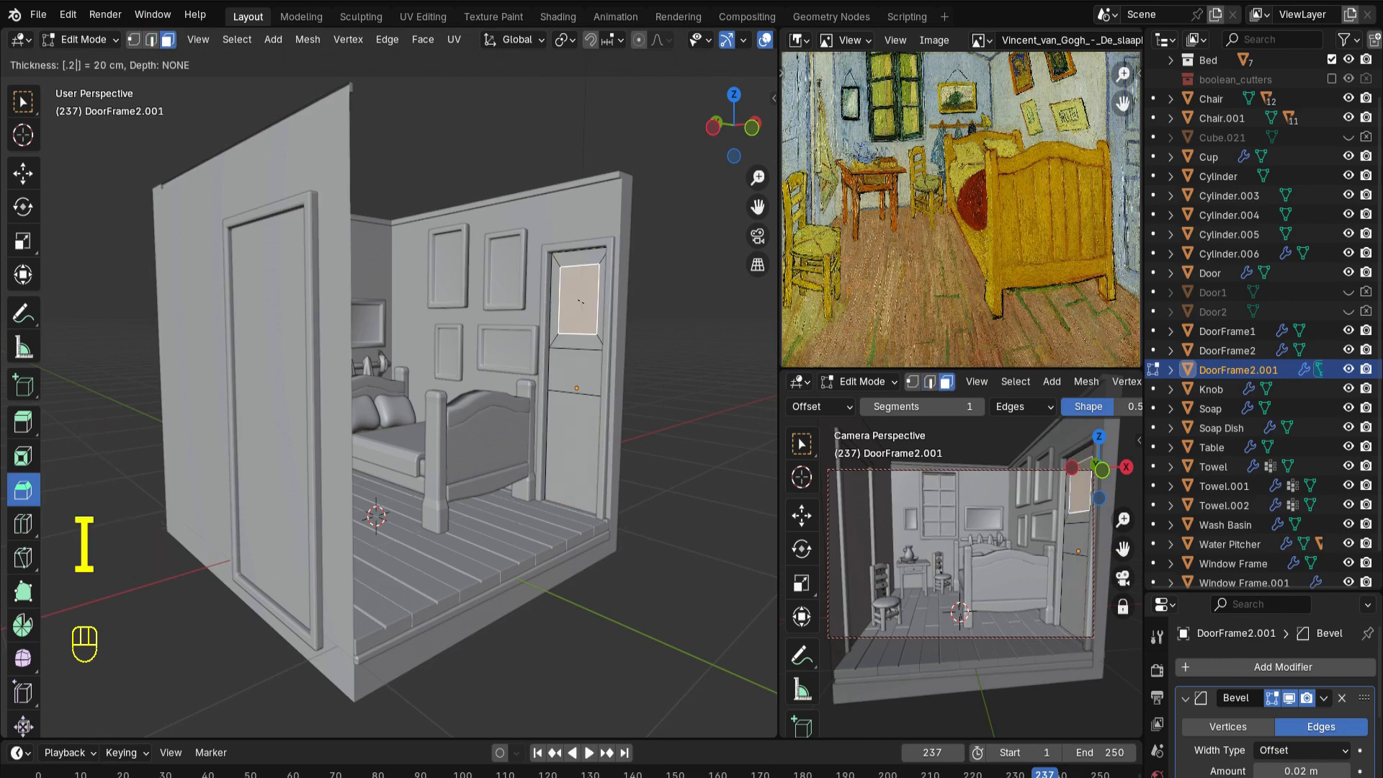
pyautogui.press('Return')
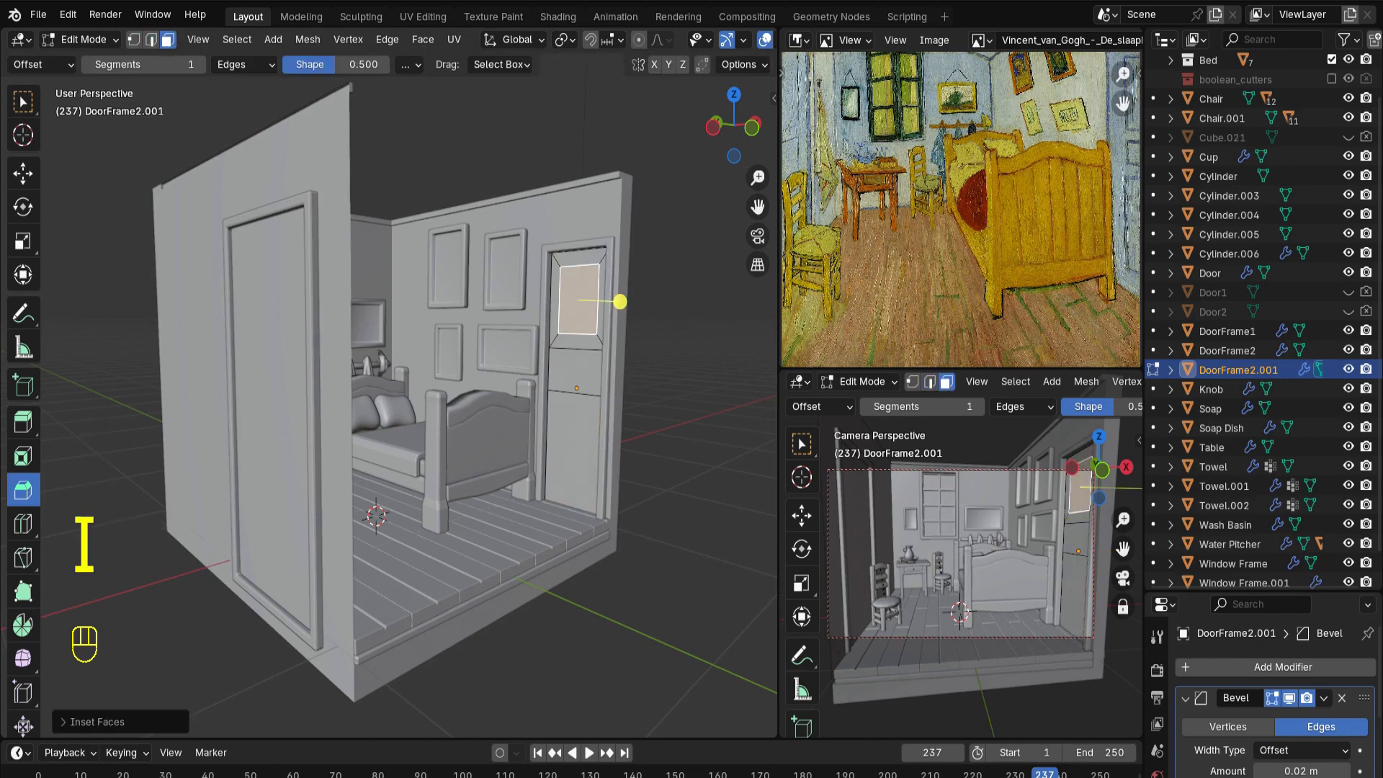
# Inset the right door's middle and lower panels by 0.2 m and extrude the three inset panels of the left door
pyautogui.click(576, 371)
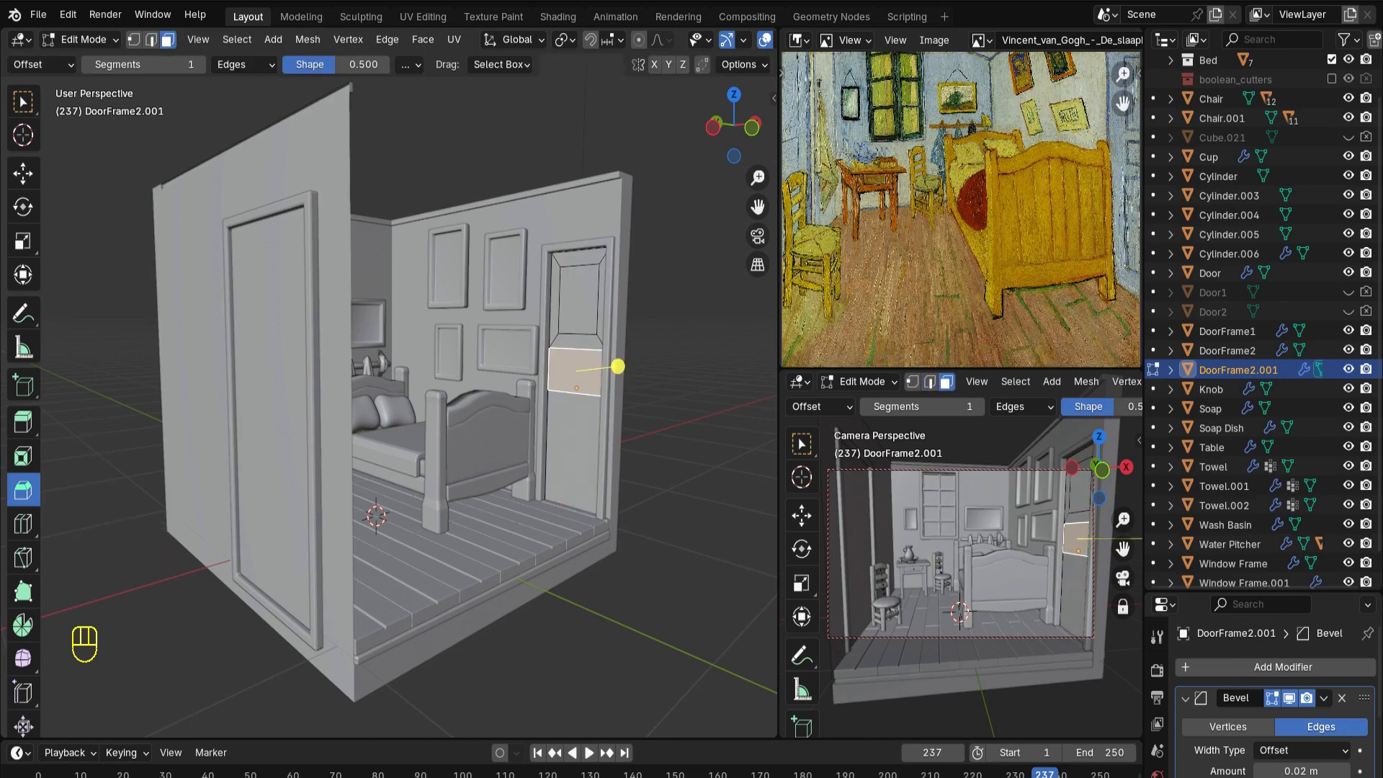
pyautogui.write('i.2')
pyautogui.press('Return')
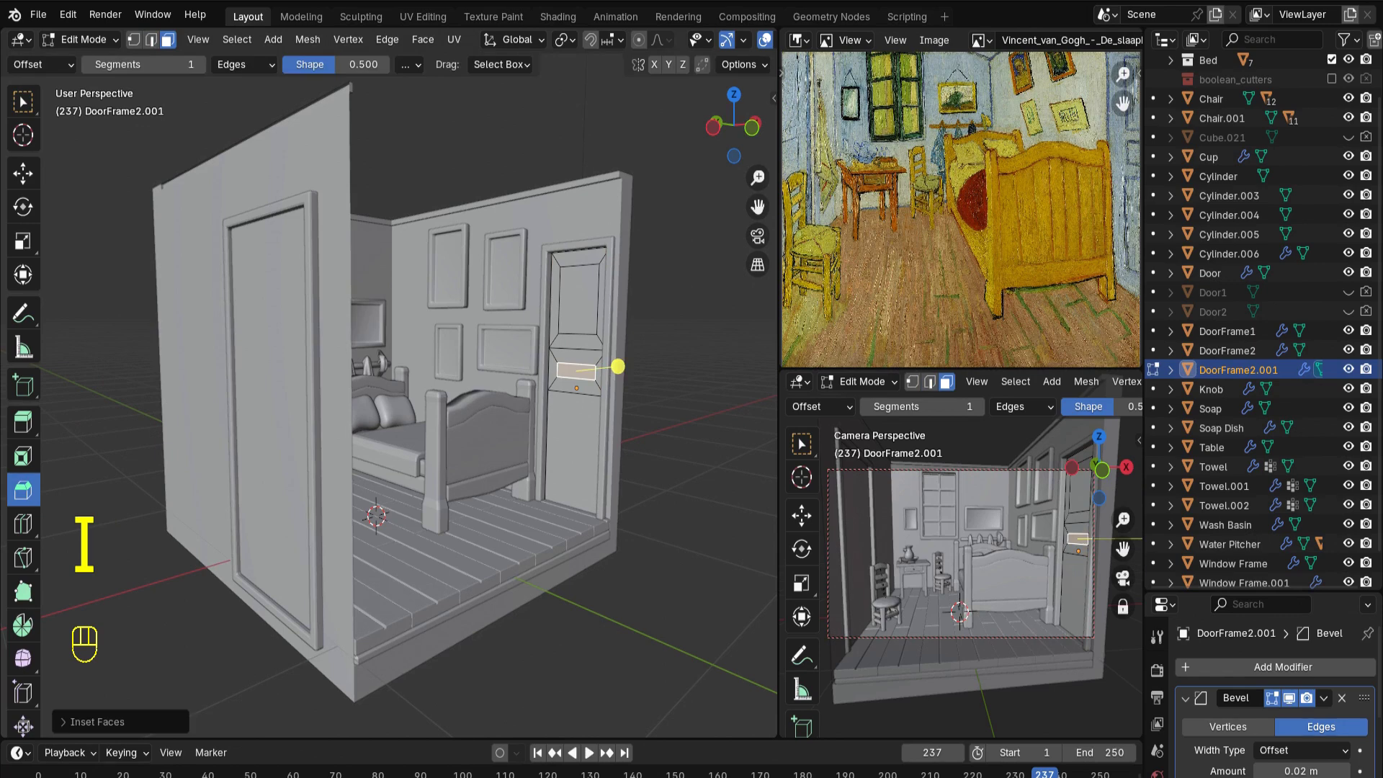
pyautogui.click(573, 456)
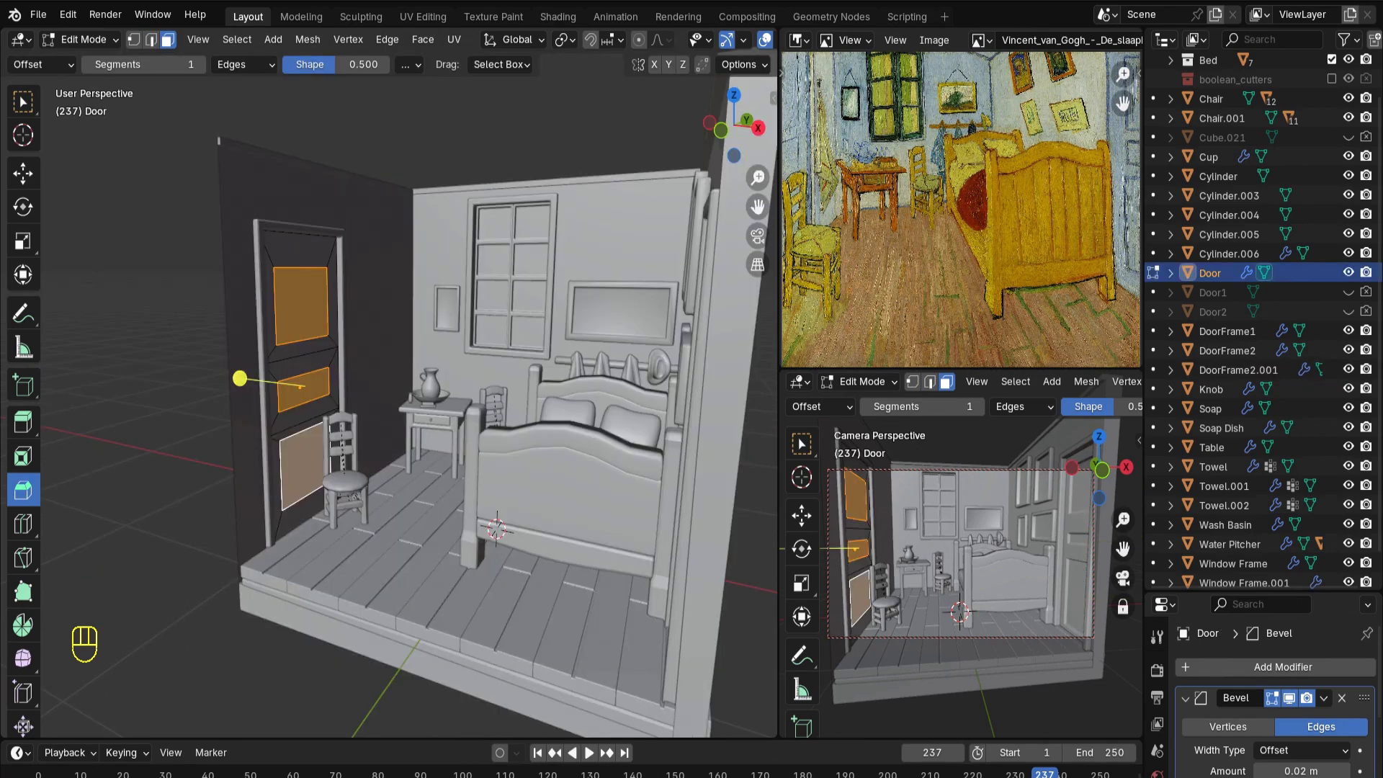
pyautogui.press('e')
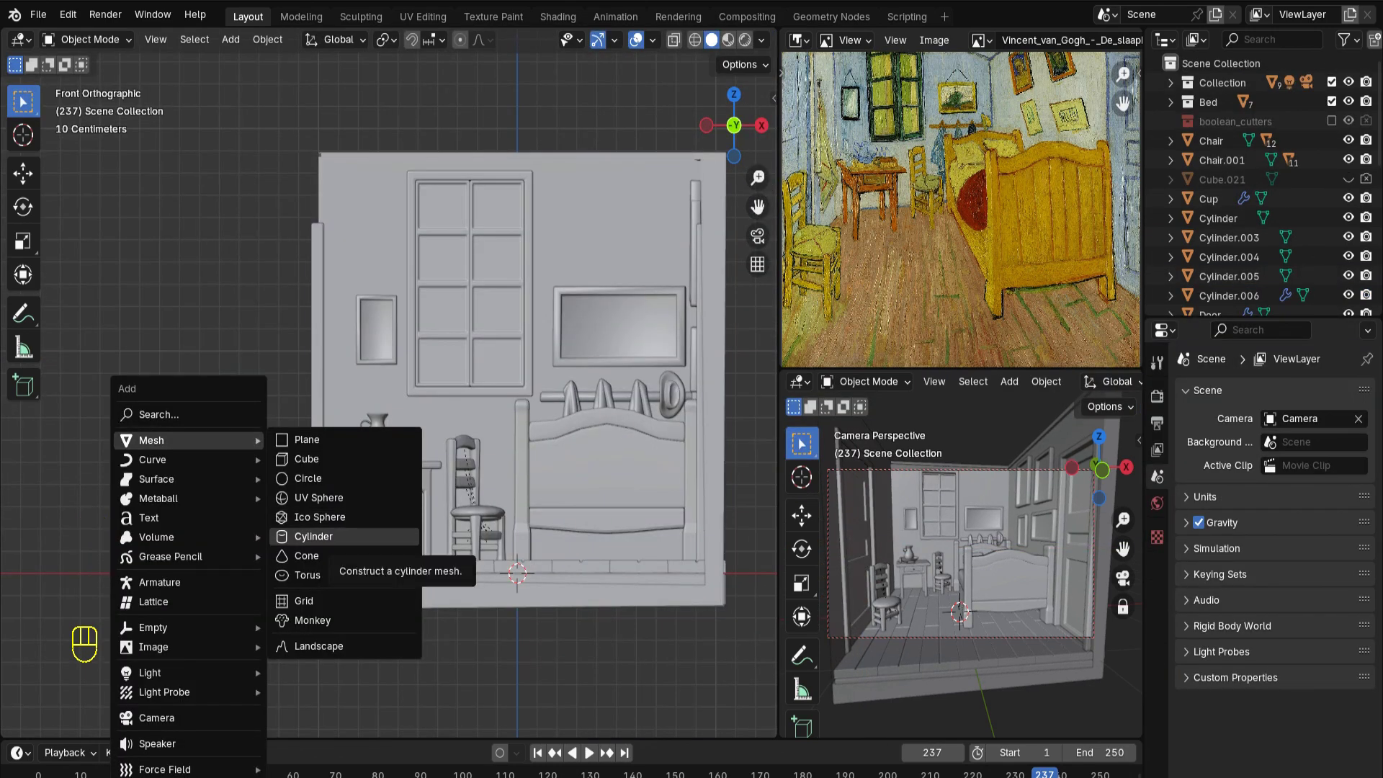
# Add a mesh cylinder and scale it down to a small, thin disc as the base of a wall hook
pyautogui.click(313, 537)
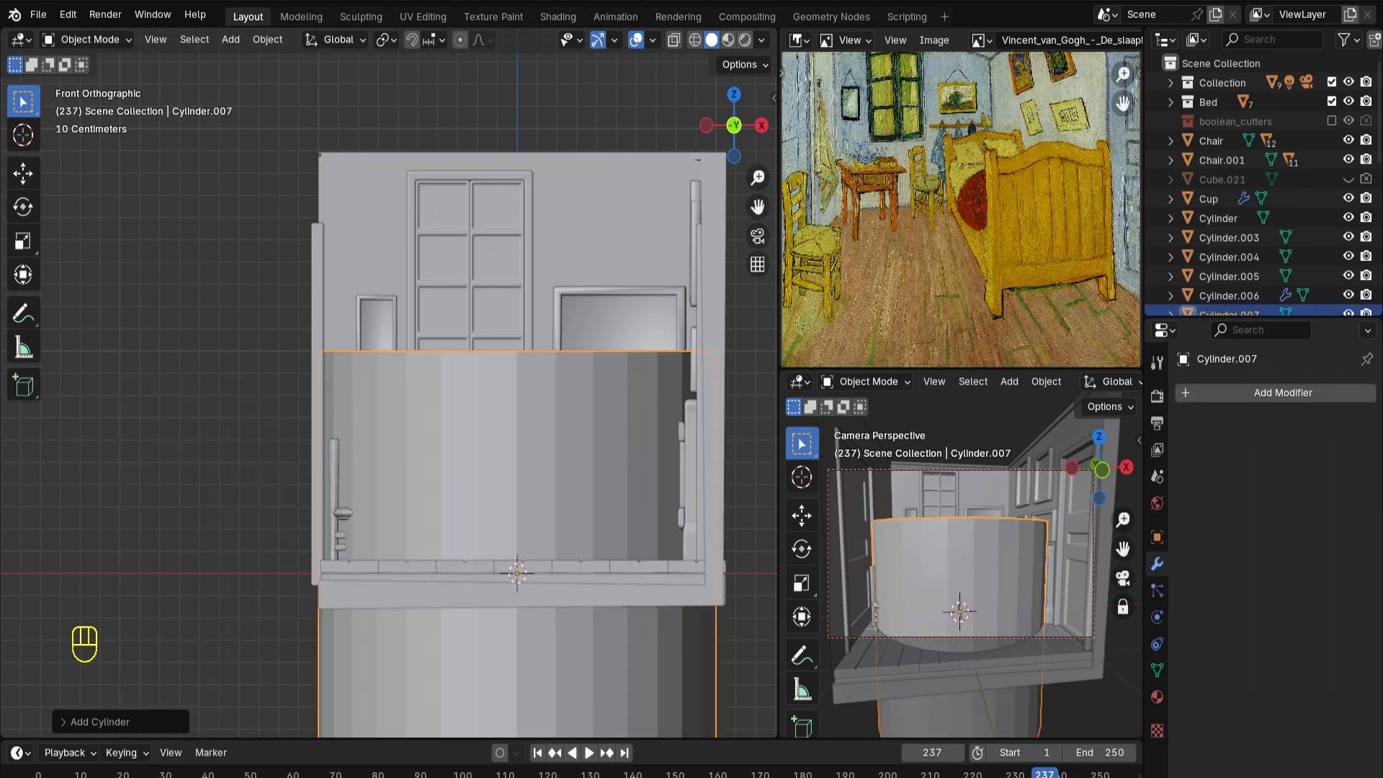
pyautogui.press('s')
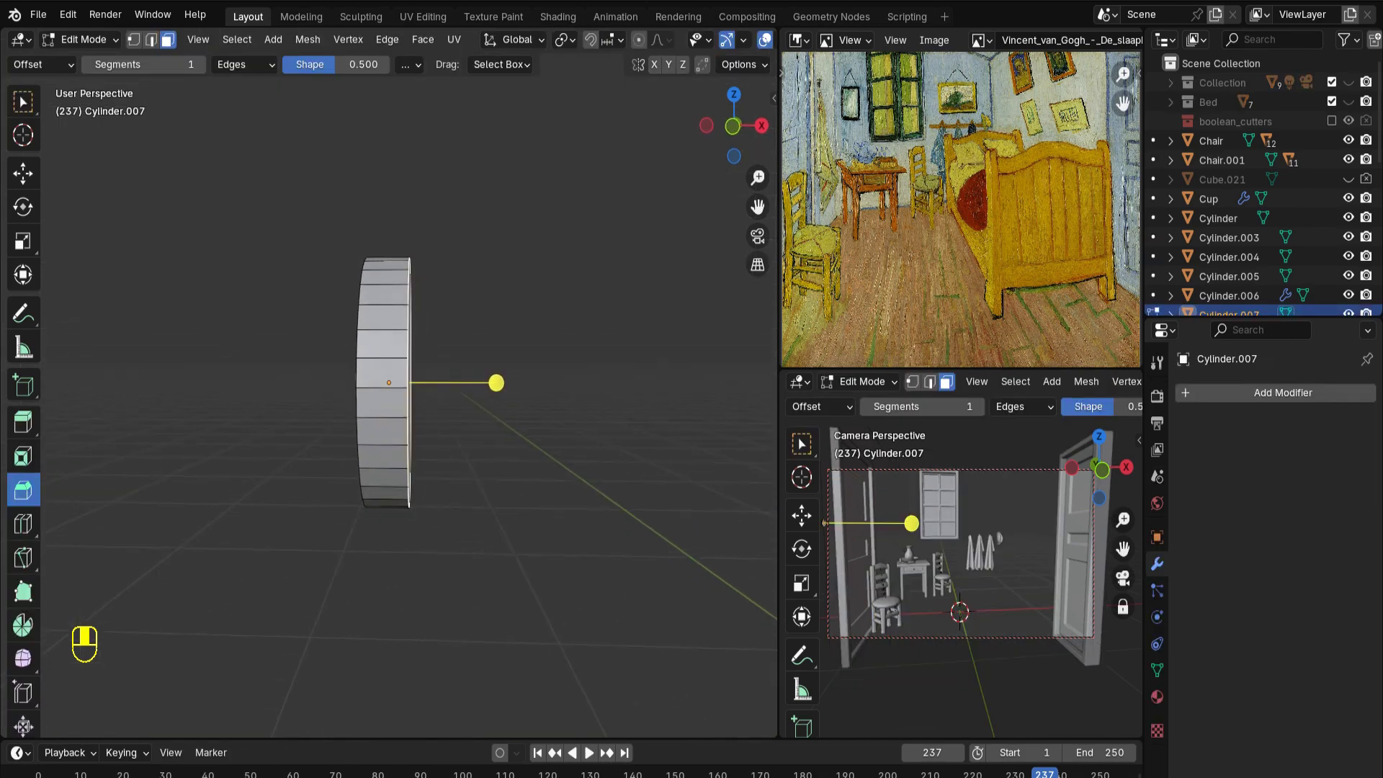
# Inset the disc's room-facing end face to a small circle and extrude it outward as a short stub
pyautogui.click(396, 381)
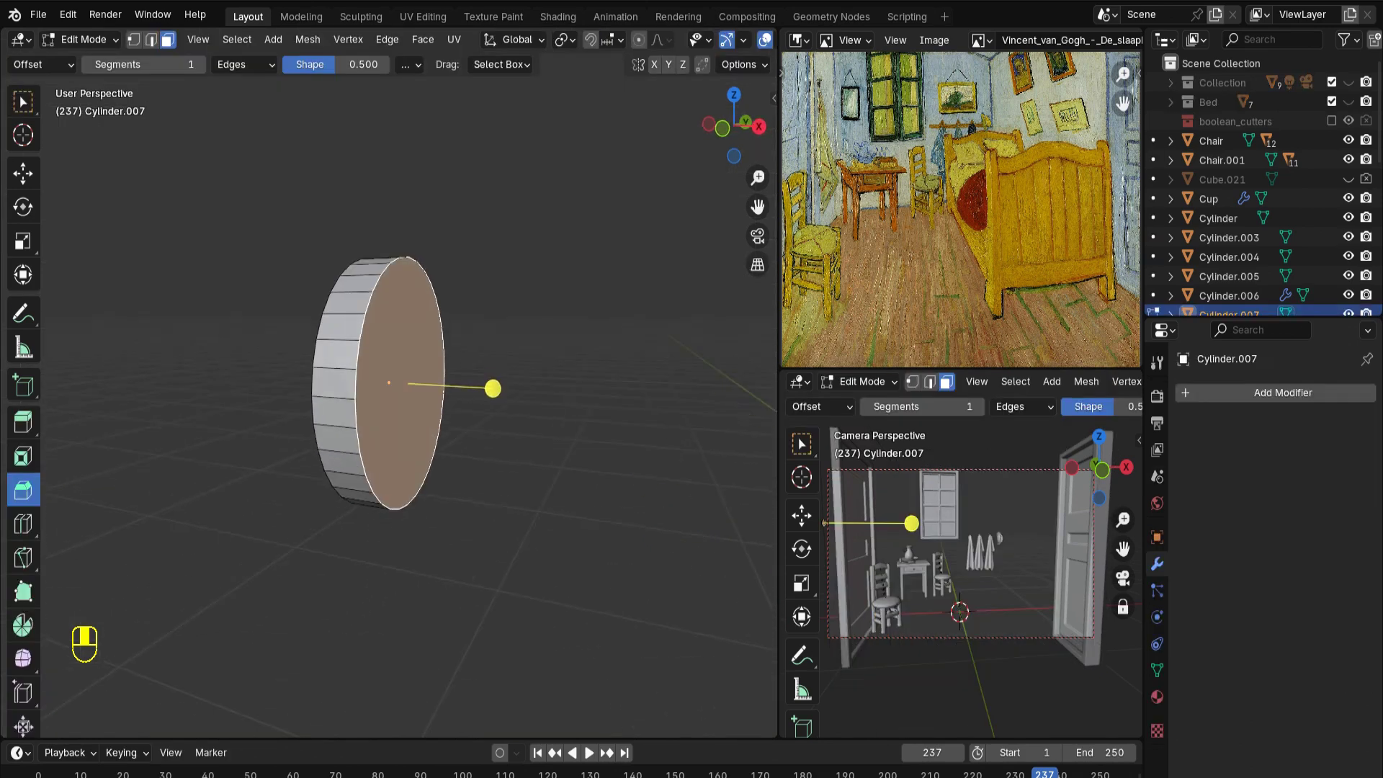
pyautogui.moveTo(396, 382); pyautogui.dragTo(278, 383, button='middle')
pyautogui.press('i')
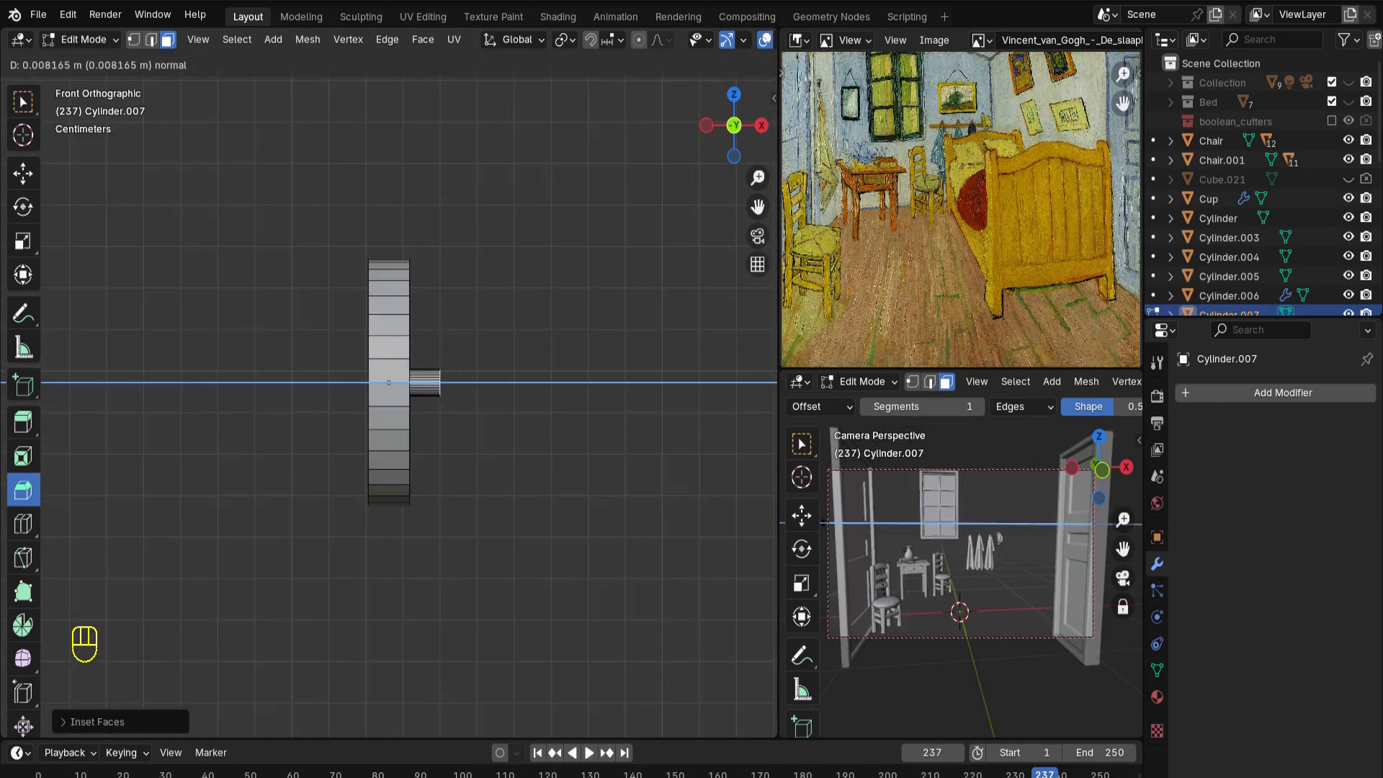
pyautogui.press('Return')
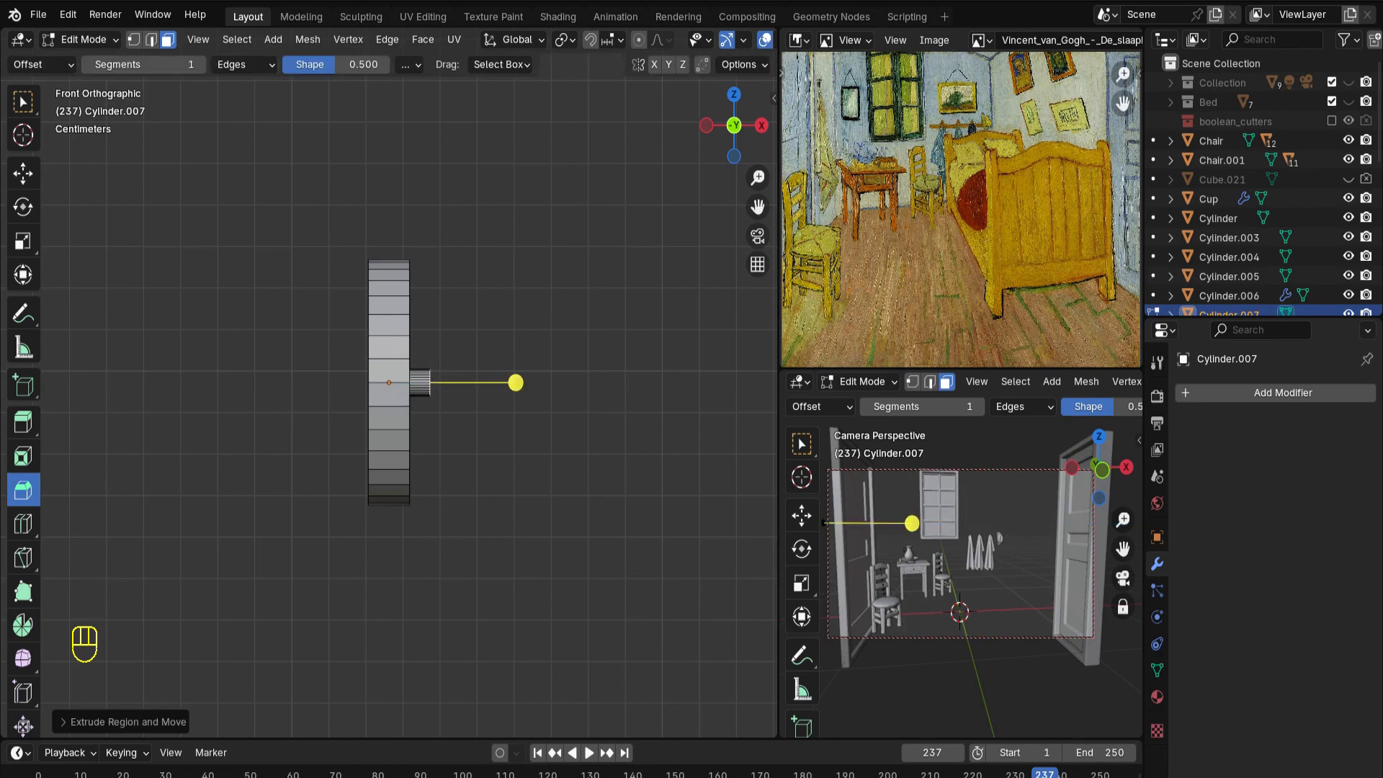
# Tilt the stub's end face upward, extrude it by about 0.009 m, and tilt the new end face further
pyautogui.press('r')
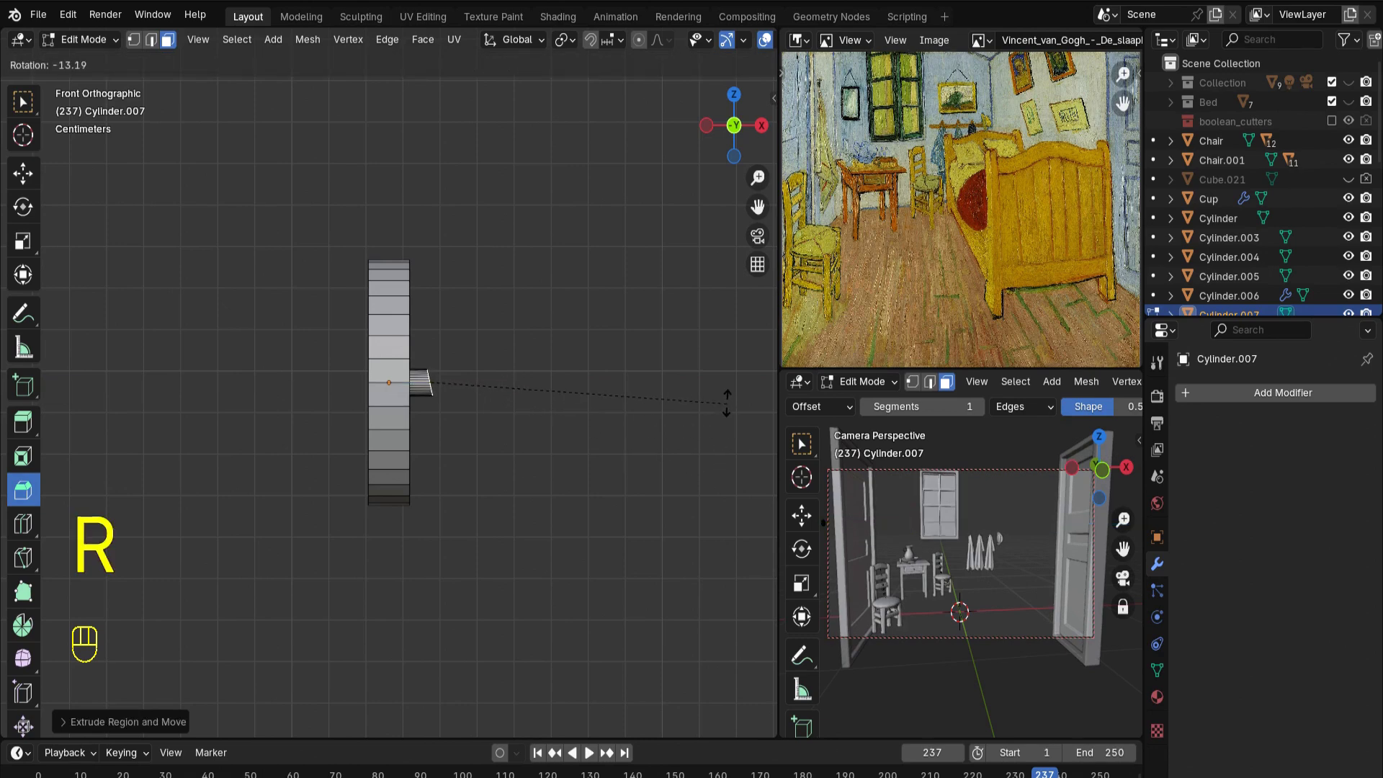
pyautogui.click(727, 403)
pyautogui.press('e')
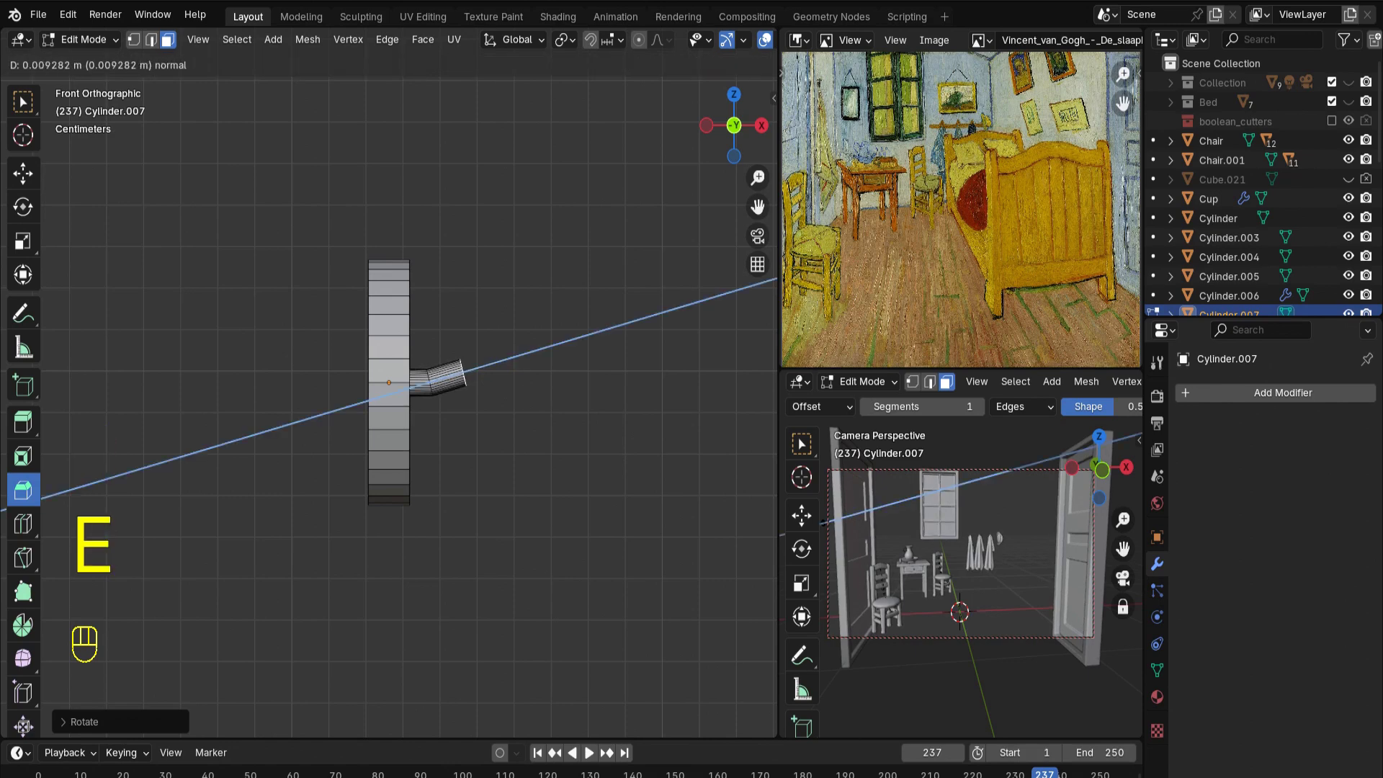
pyautogui.click(546, 348)
pyautogui.press('r')
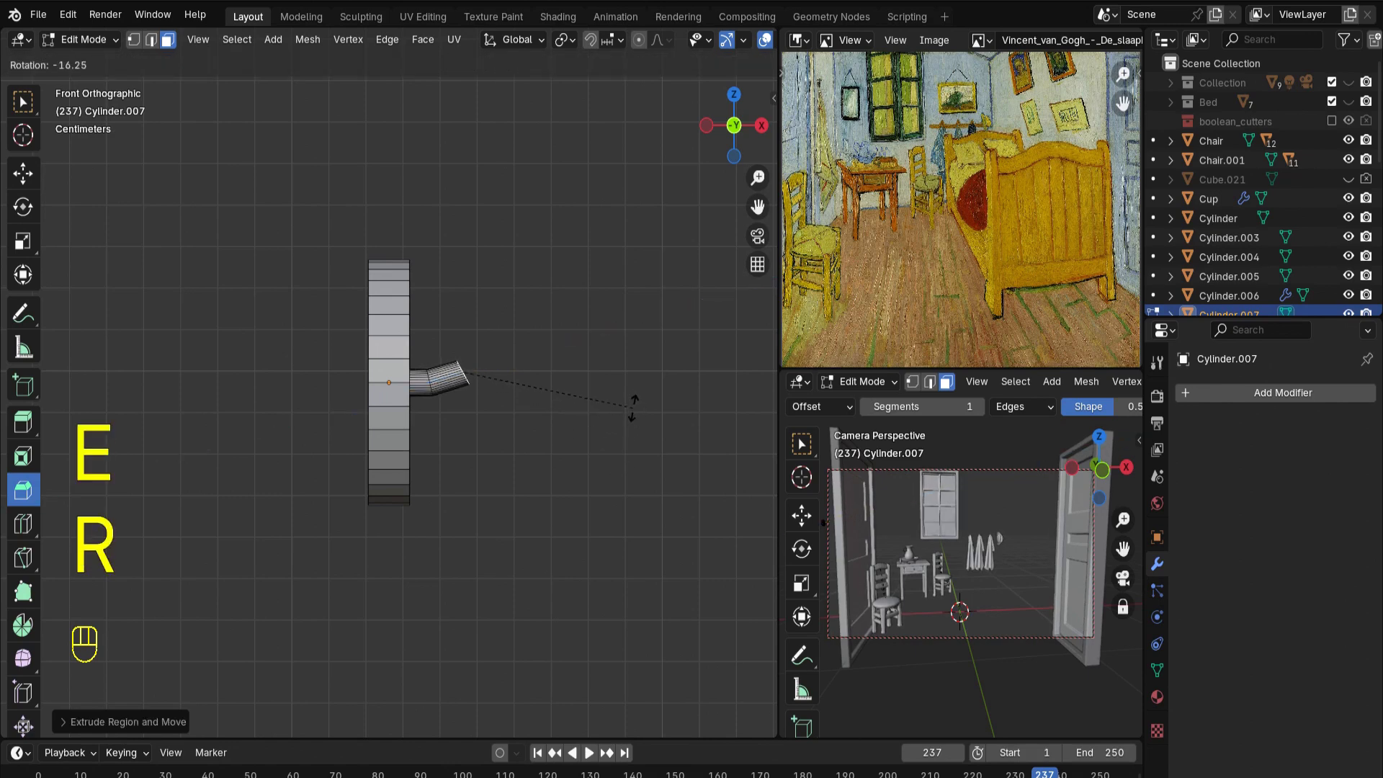
pyautogui.click(628, 369)
# Extend the hook upward with two more angled extrusions, the first about 0.009 m long, and scale down the tip
pyautogui.press('e')
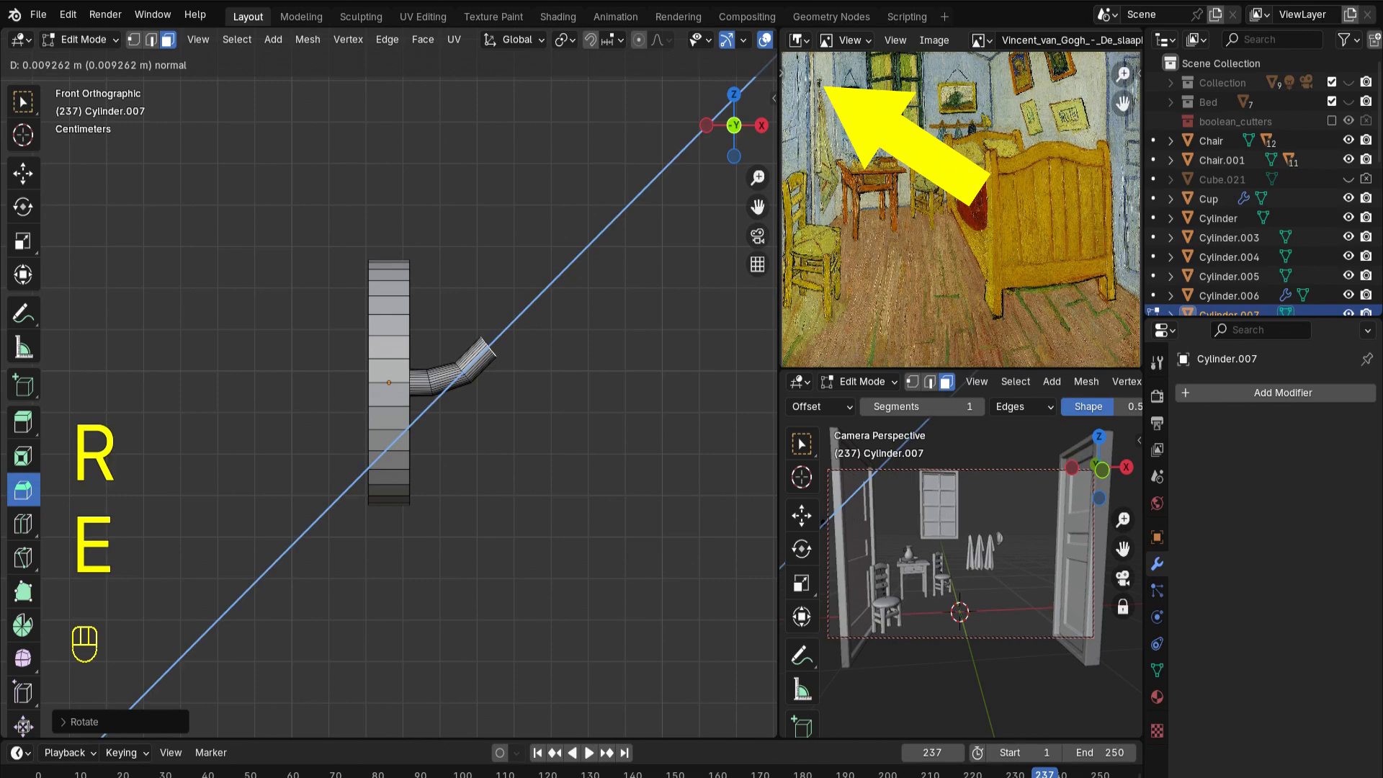
pyautogui.click(552, 281)
pyautogui.press('r')
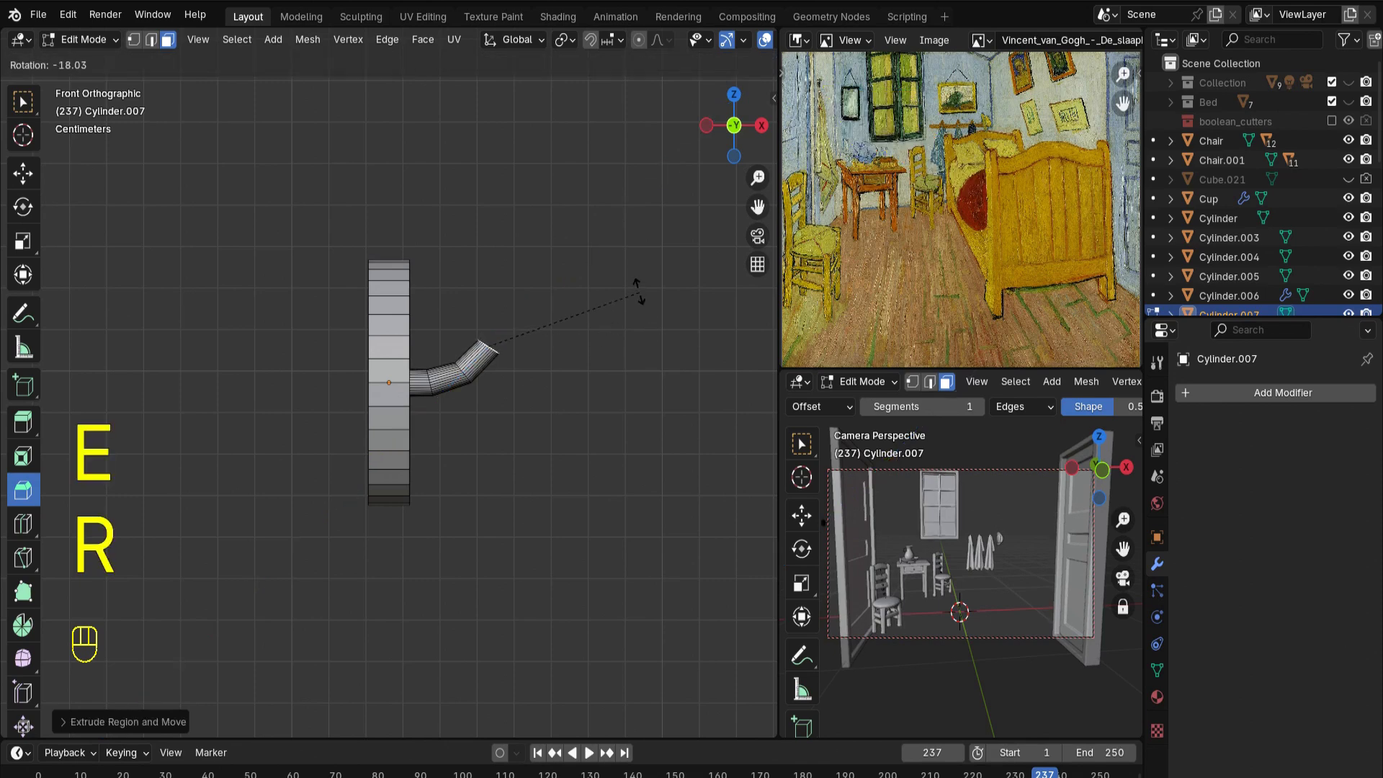
pyautogui.click(525, 259)
pyautogui.press('e')
pyautogui.press('s')
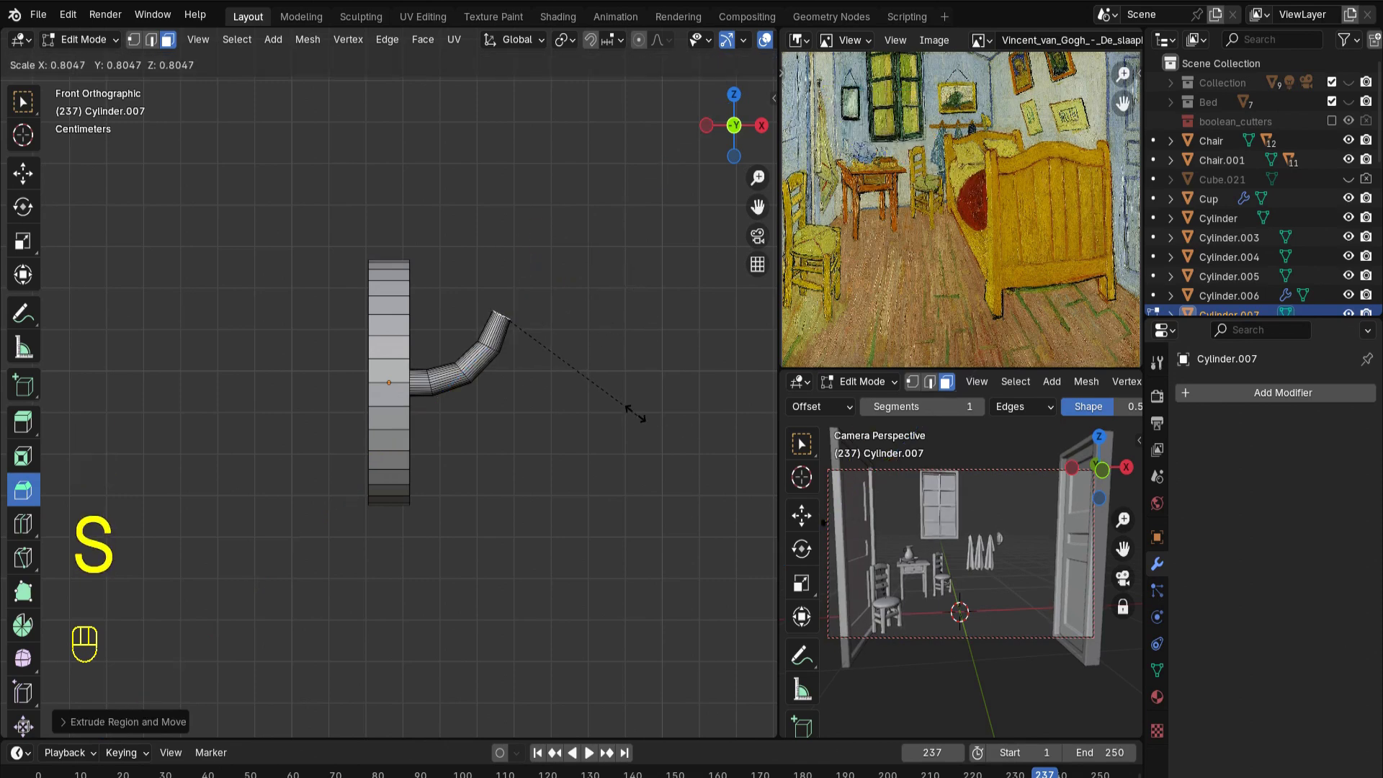
pyautogui.click(607, 389)
# Shade the finished hook smooth and move it onto the left wall between the door and the back corner
pyautogui.press('Tab')
pyautogui.rightClick(313, 395)
pyautogui.click(314, 396)
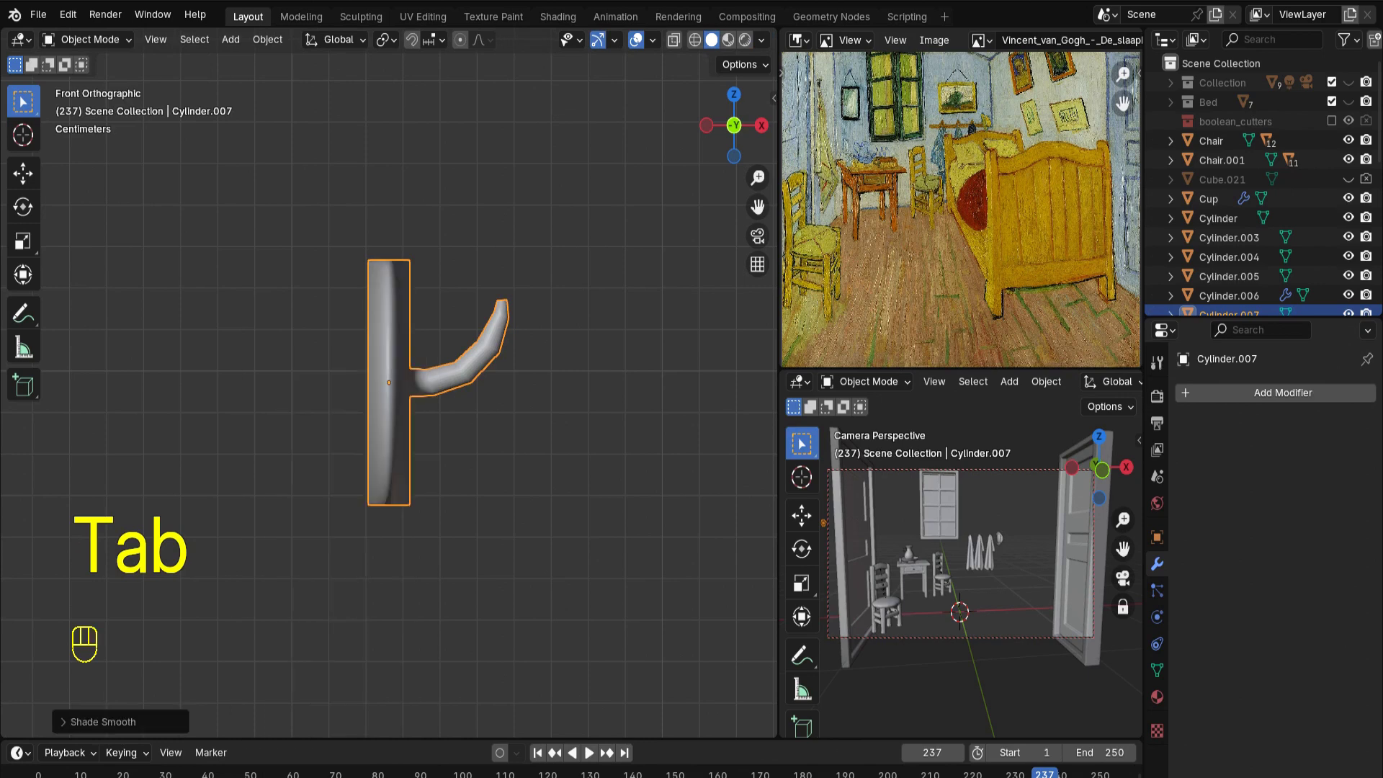
pyautogui.moveTo(389, 382); pyautogui.dragTo(432, 389, button='middle')
pyautogui.moveTo(317, 403); pyautogui.dragTo(443, 450, button='middle')
pyautogui.press('KP_7')
pyautogui.press('g')
pyautogui.press('x')
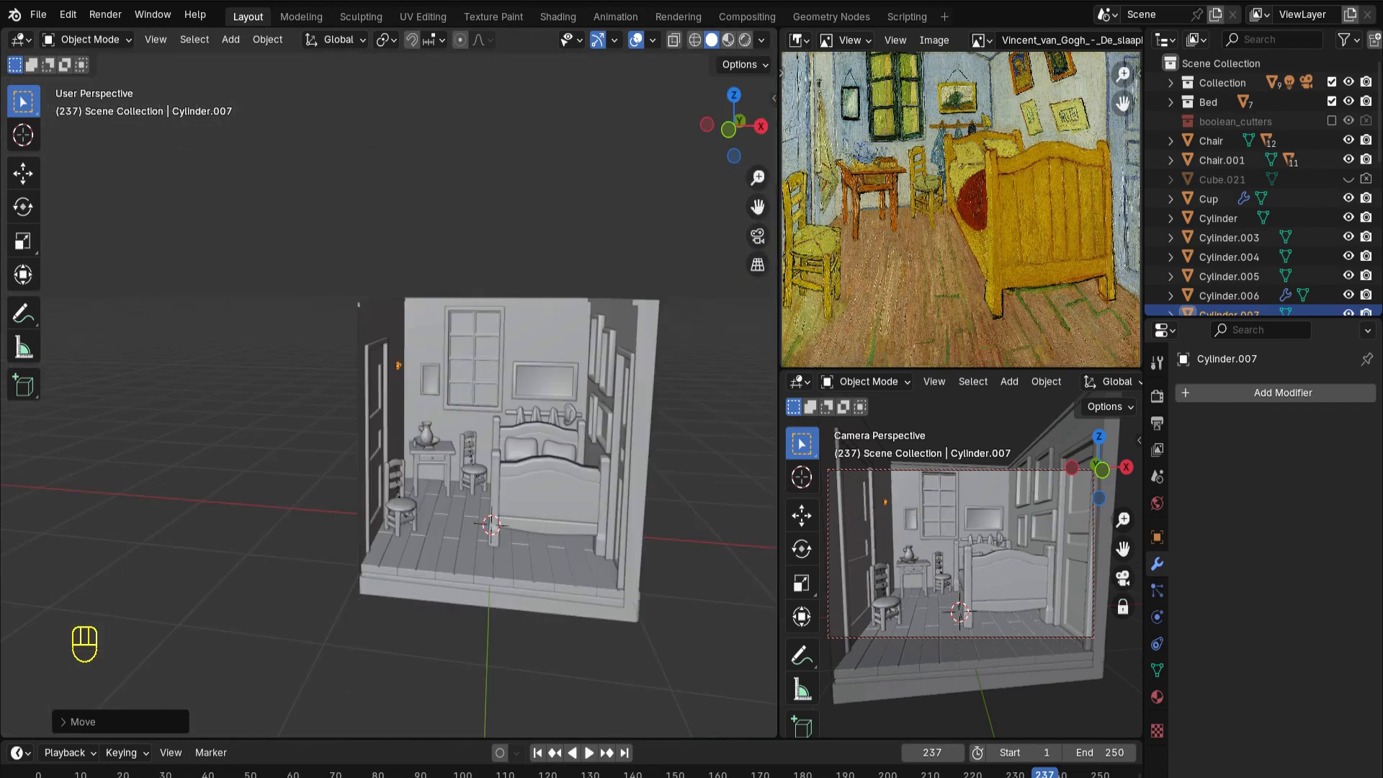
# Duplicate a towel from the shirt rack and hang the copy on the new hook on the left wall
pyautogui.click(518, 436)
pyautogui.hotkey('shift', 'd')
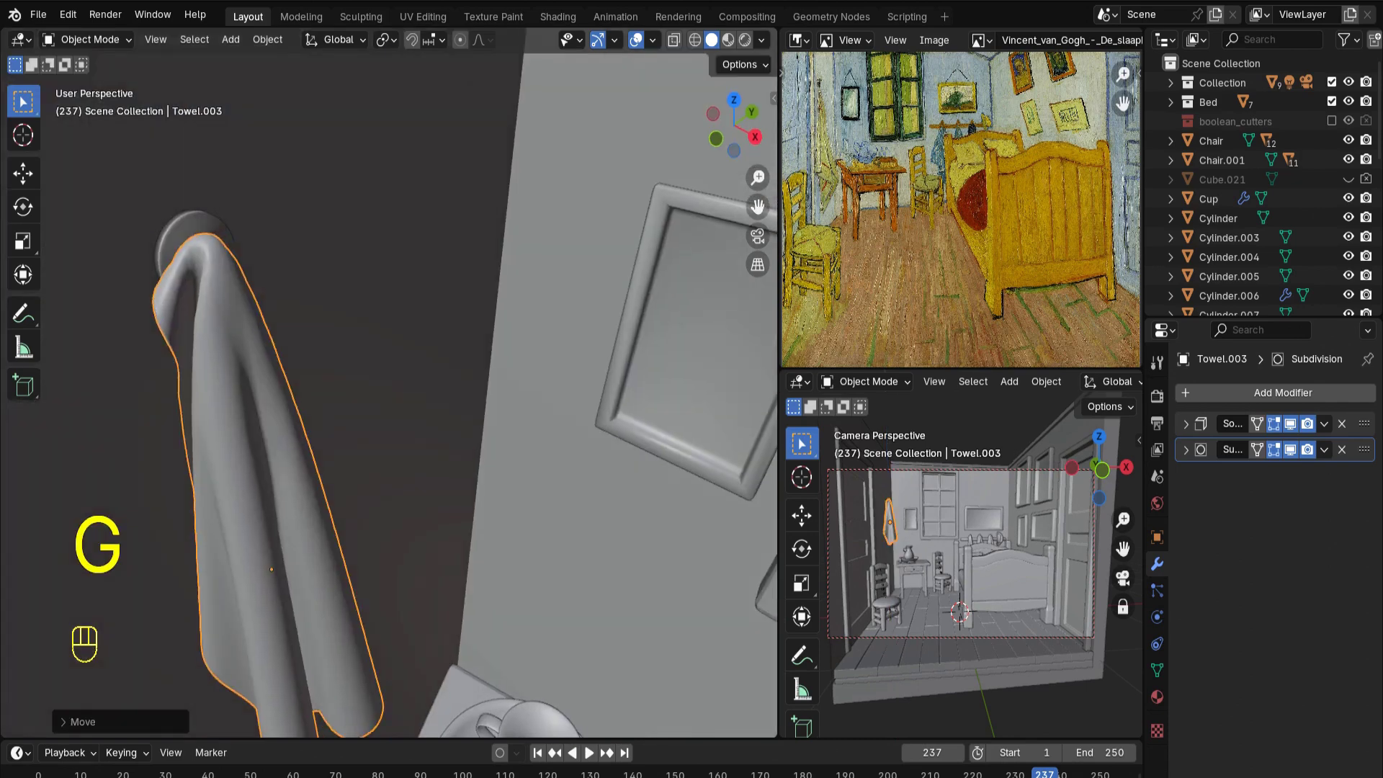
pyautogui.scroll(-1, 388, 382)
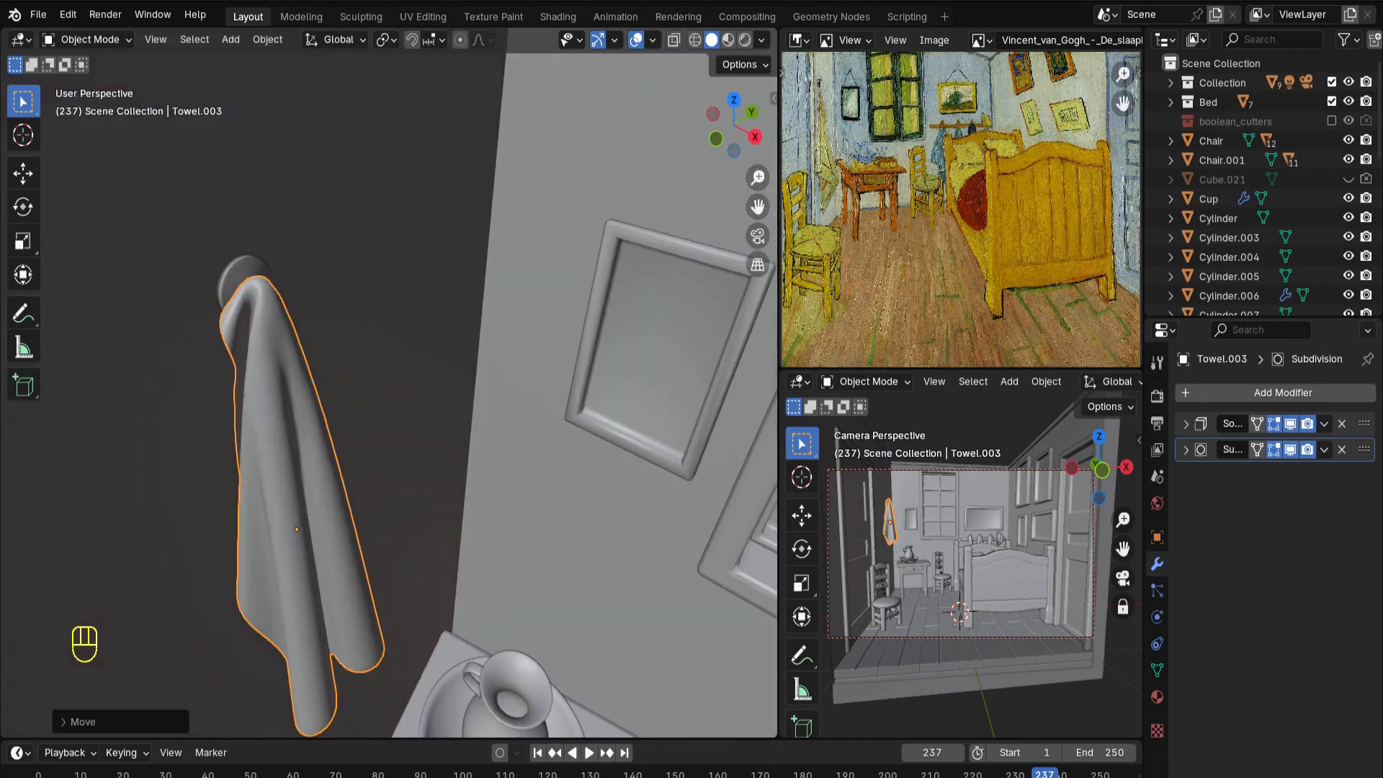
pyautogui.moveTo(389, 382); pyautogui.dragTo(324, 338, button='middle')
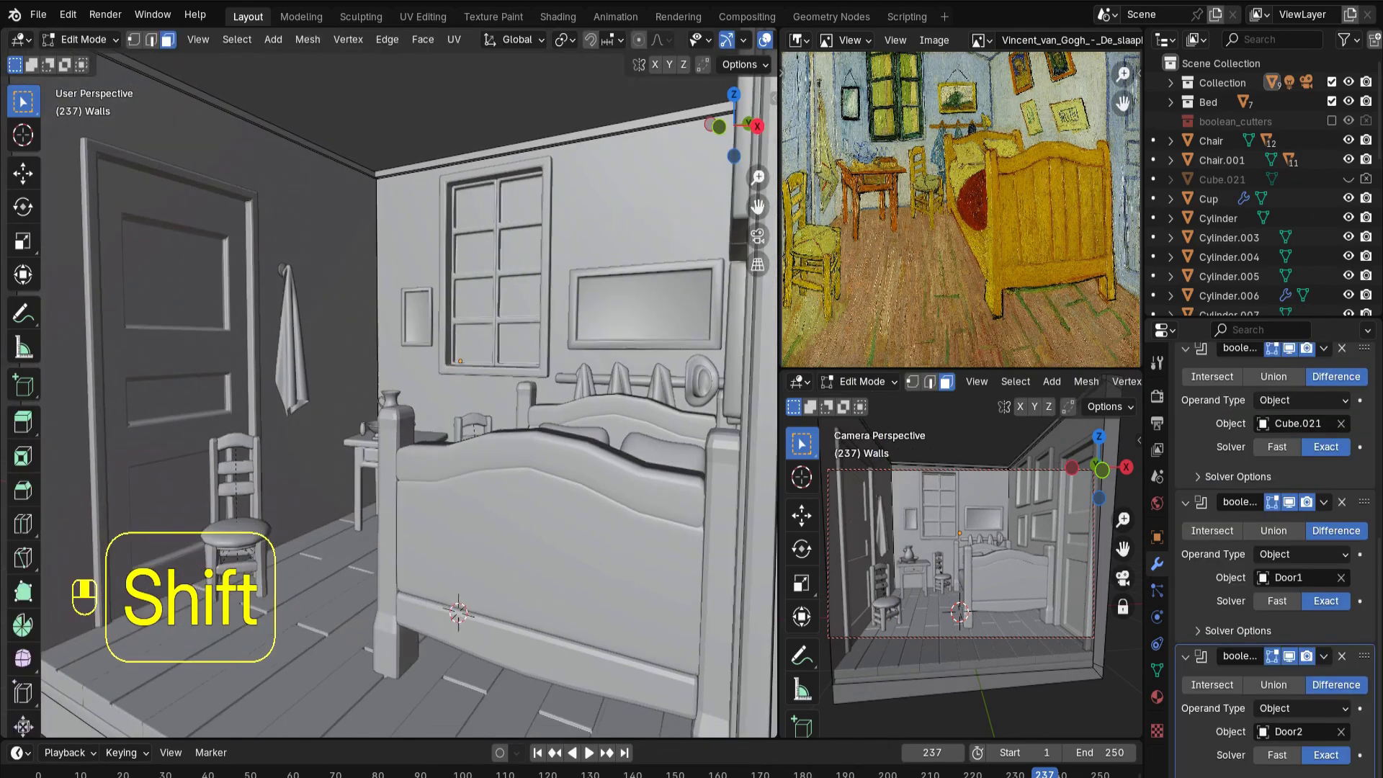
pyautogui.keyDown('shift'); pyautogui.moveTo(389, 389); pyautogui.dragTo(432, 353, button='middle'); pyautogui.keyUp('shift')
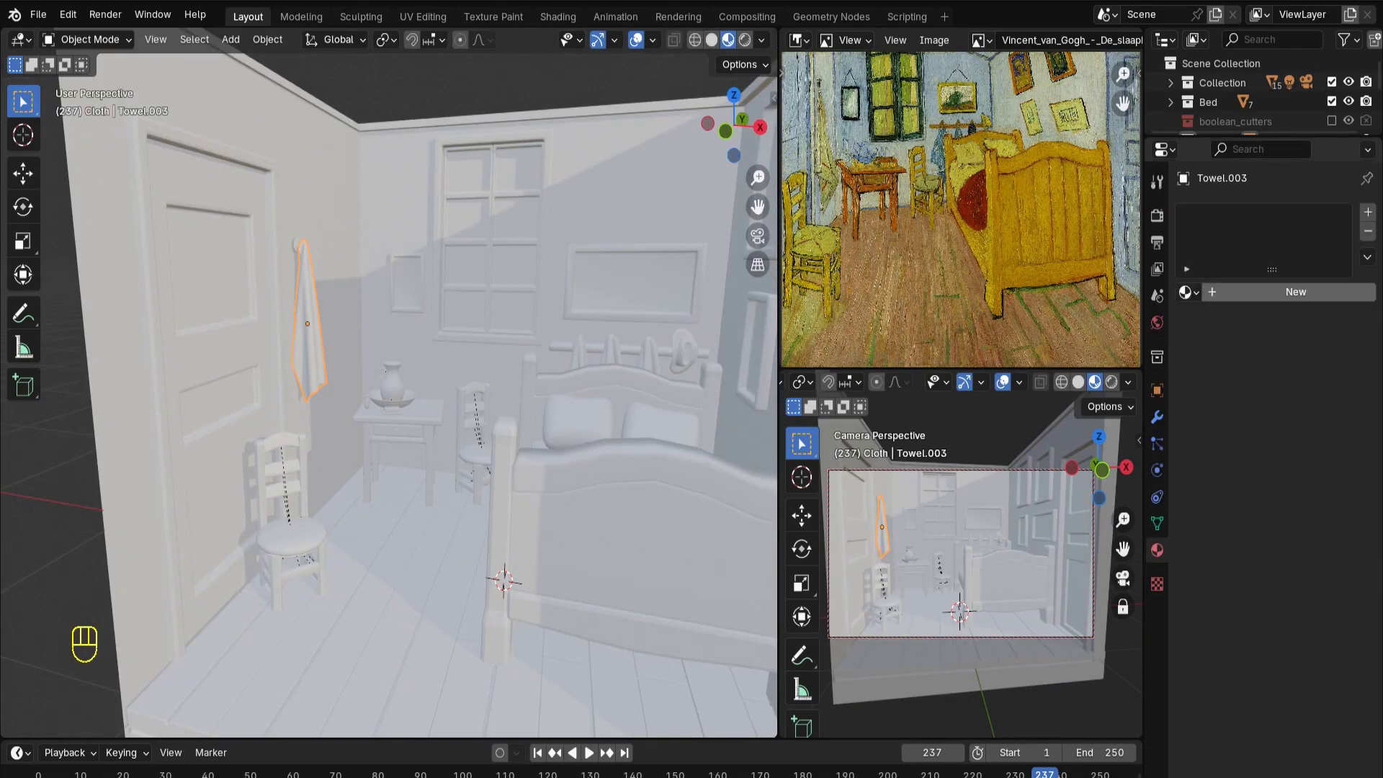
# Create a material named Towel1 for the towel on the left wall and set its base color to pale yellow
pyautogui.click(1295, 291)
pyautogui.doubleClick(1219, 217)
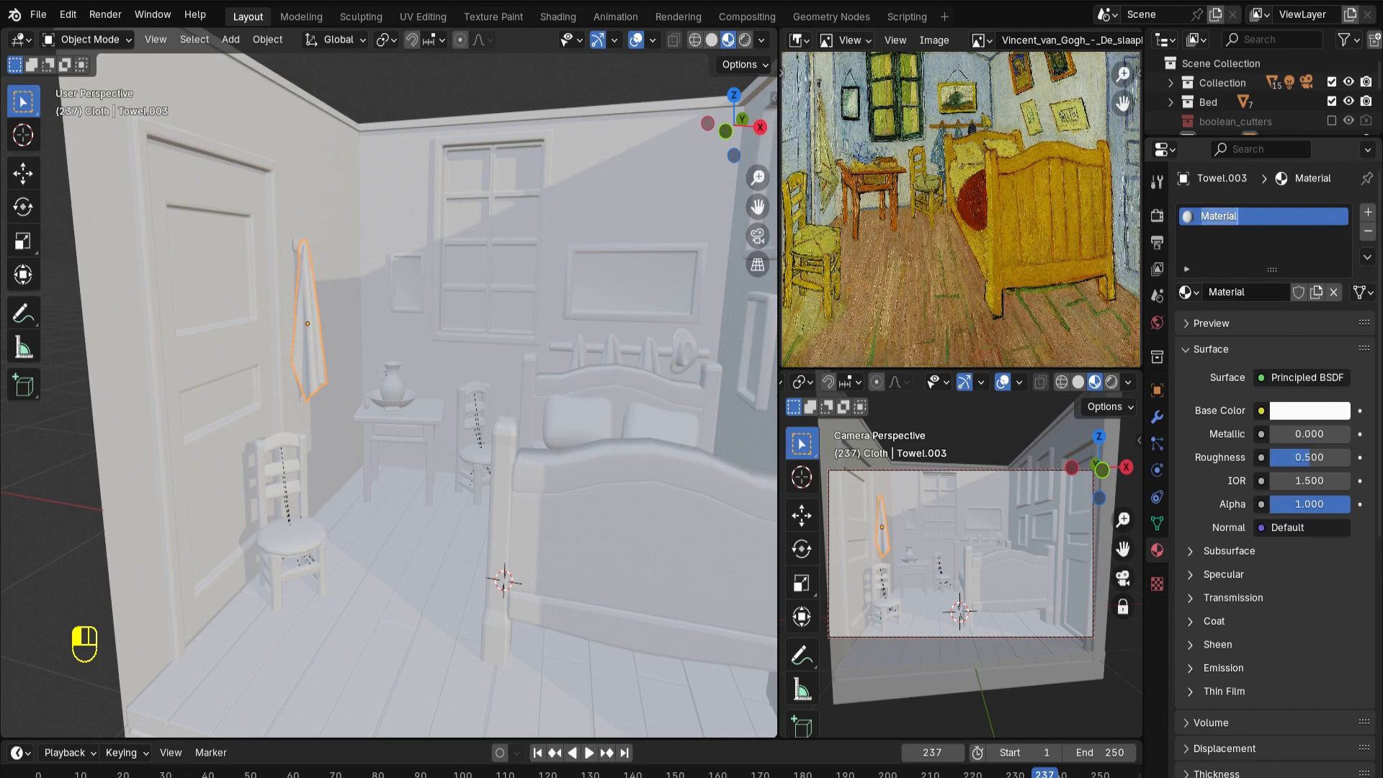
pyautogui.write('Towel1')
pyautogui.press('Return')
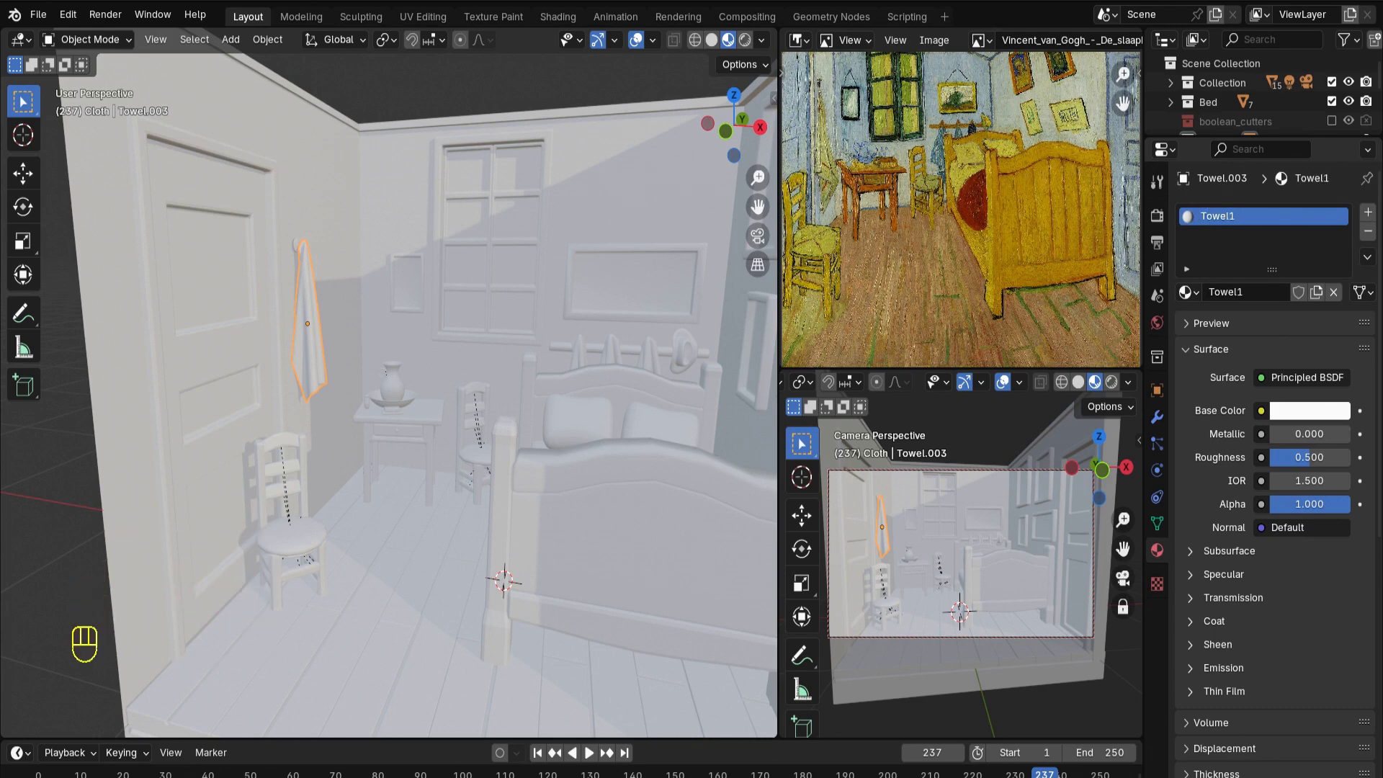
pyautogui.click(1309, 411)
pyautogui.moveTo(1221, 200); pyautogui.dragTo(1228, 201)
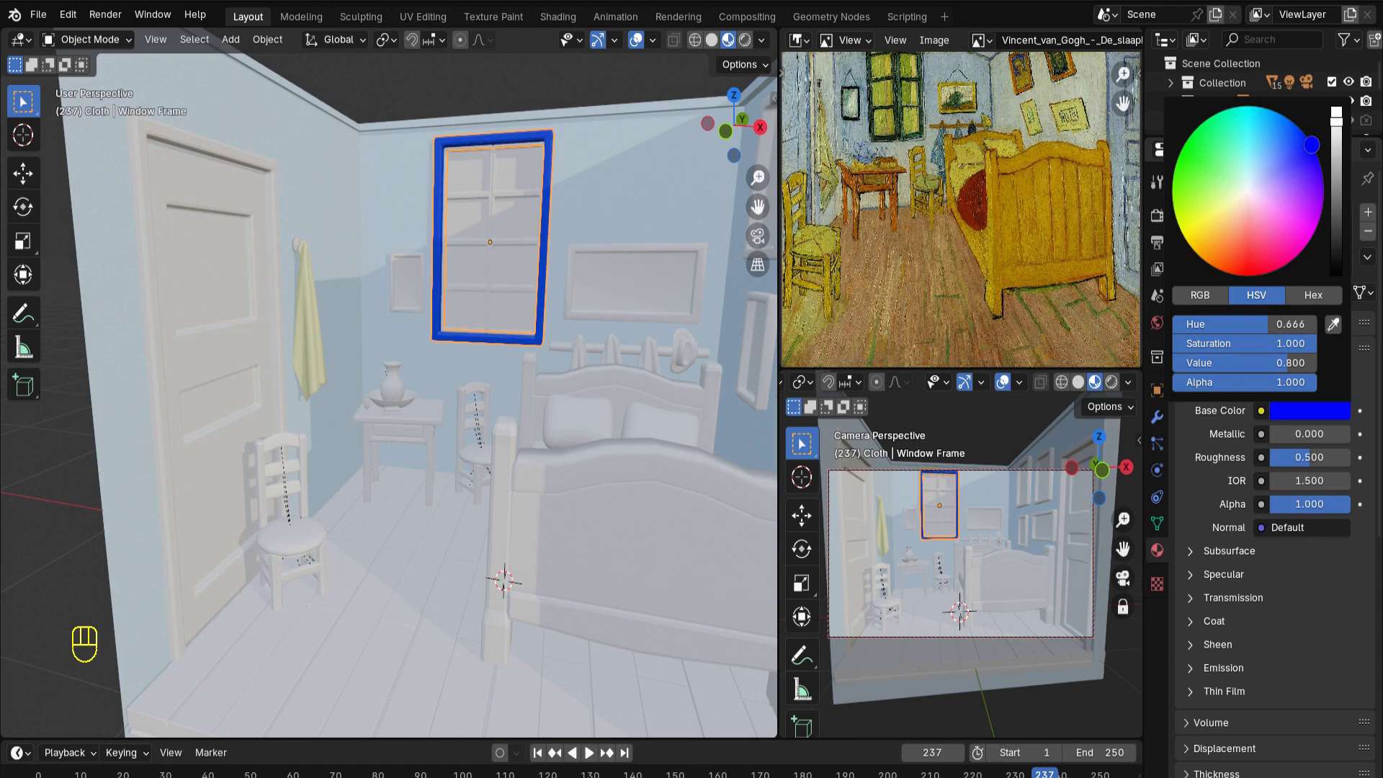
# Set the window frame's base color to dark navy blue and assign the Window Frame material to the small frame beside the window
pyautogui.moveTo(1311, 145); pyautogui.dragTo(1318, 162)
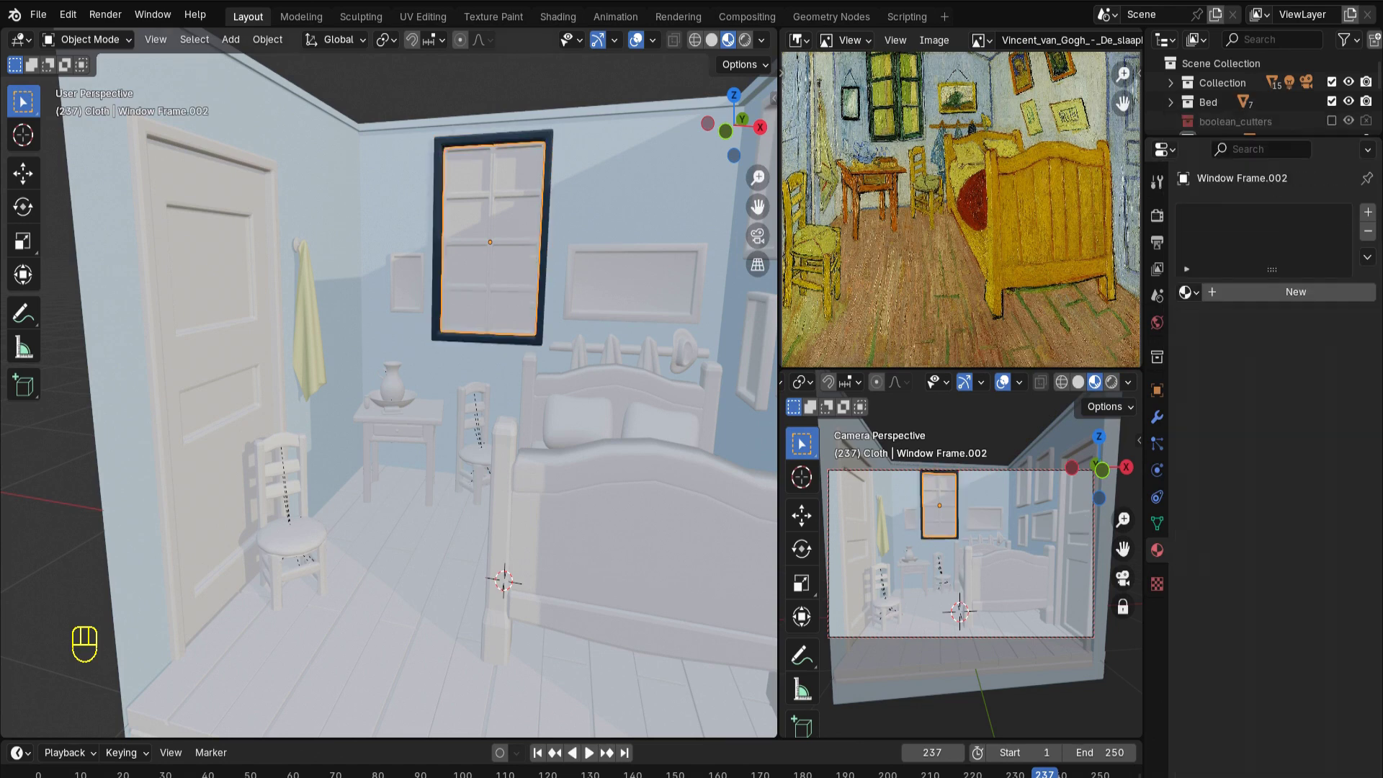
pyautogui.scroll(3, 388, 382)
pyautogui.scroll(-1, 388, 382)
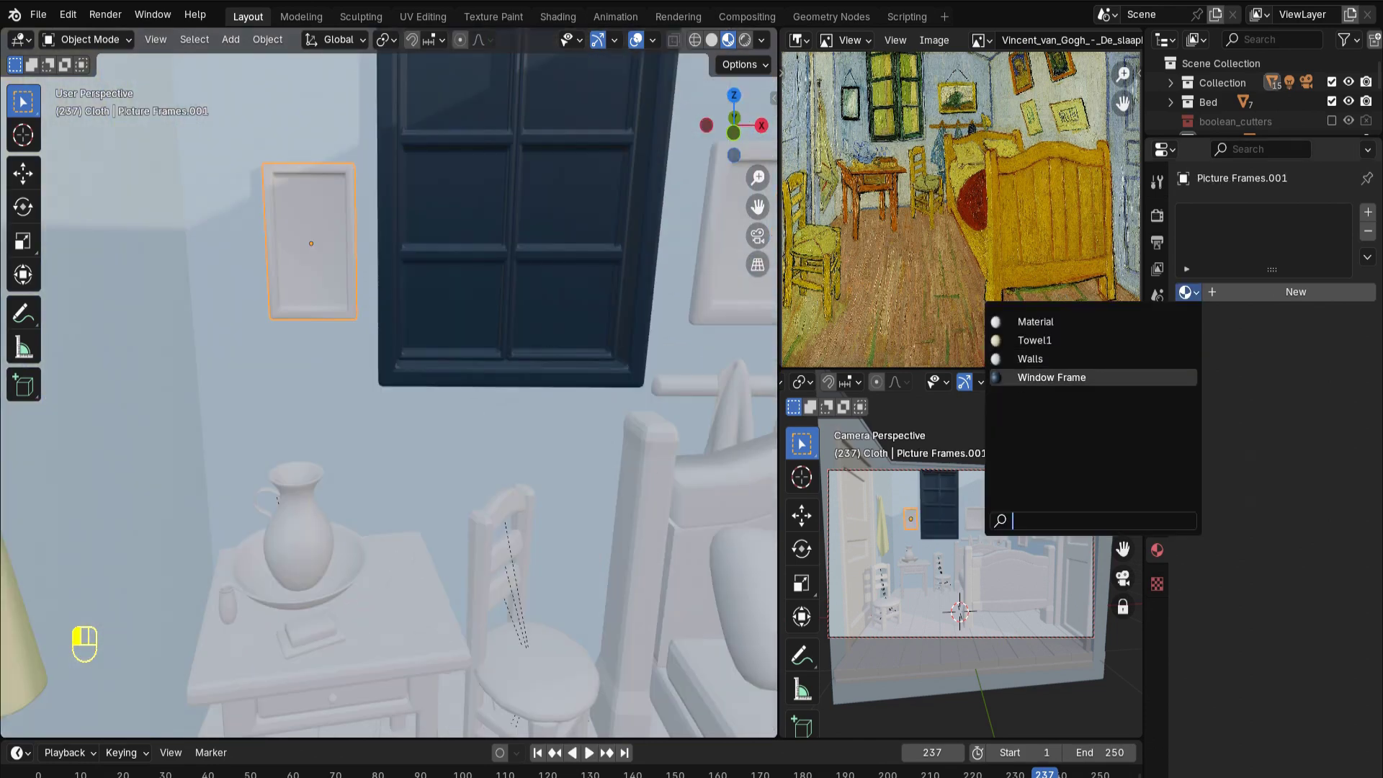
pyautogui.click(1051, 373)
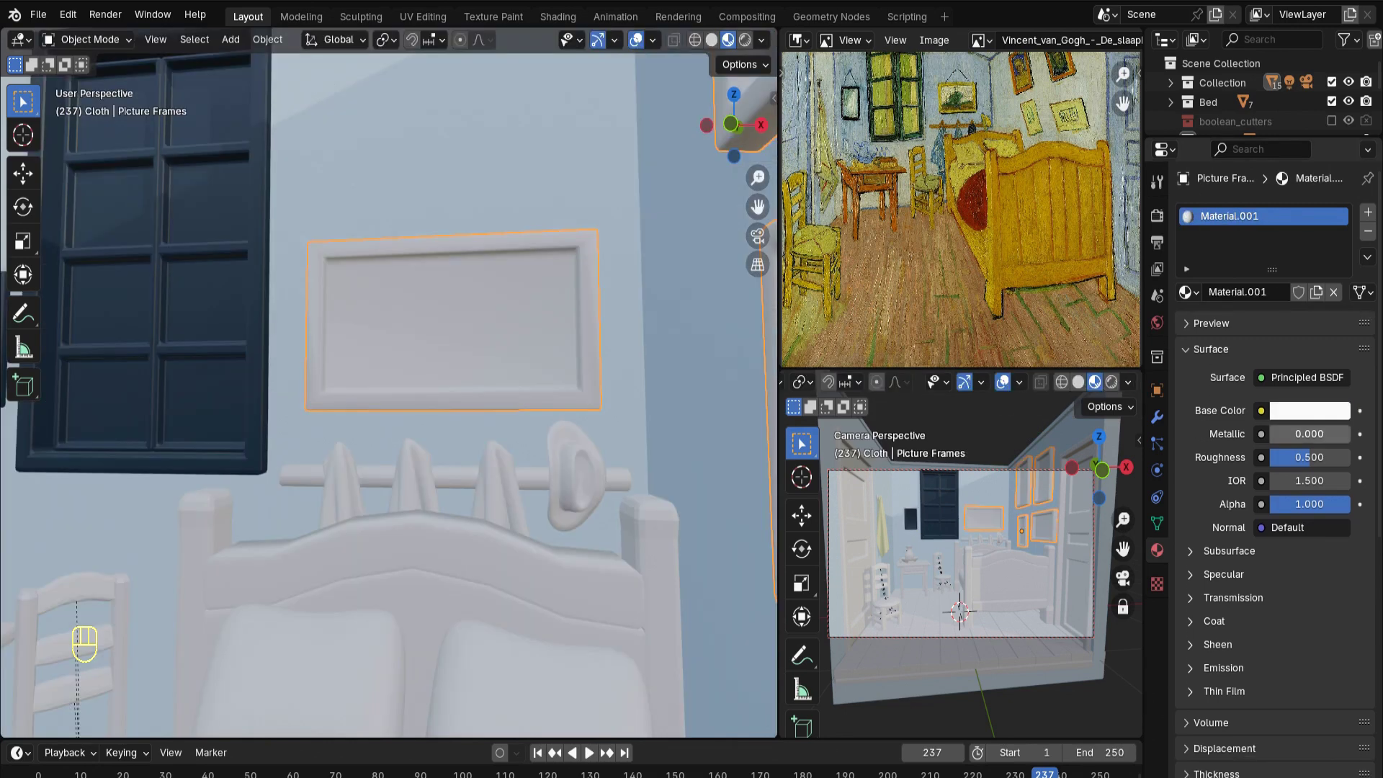
# Set the base color of the picture frames' new material to pale yellow
pyautogui.click(1310, 411)
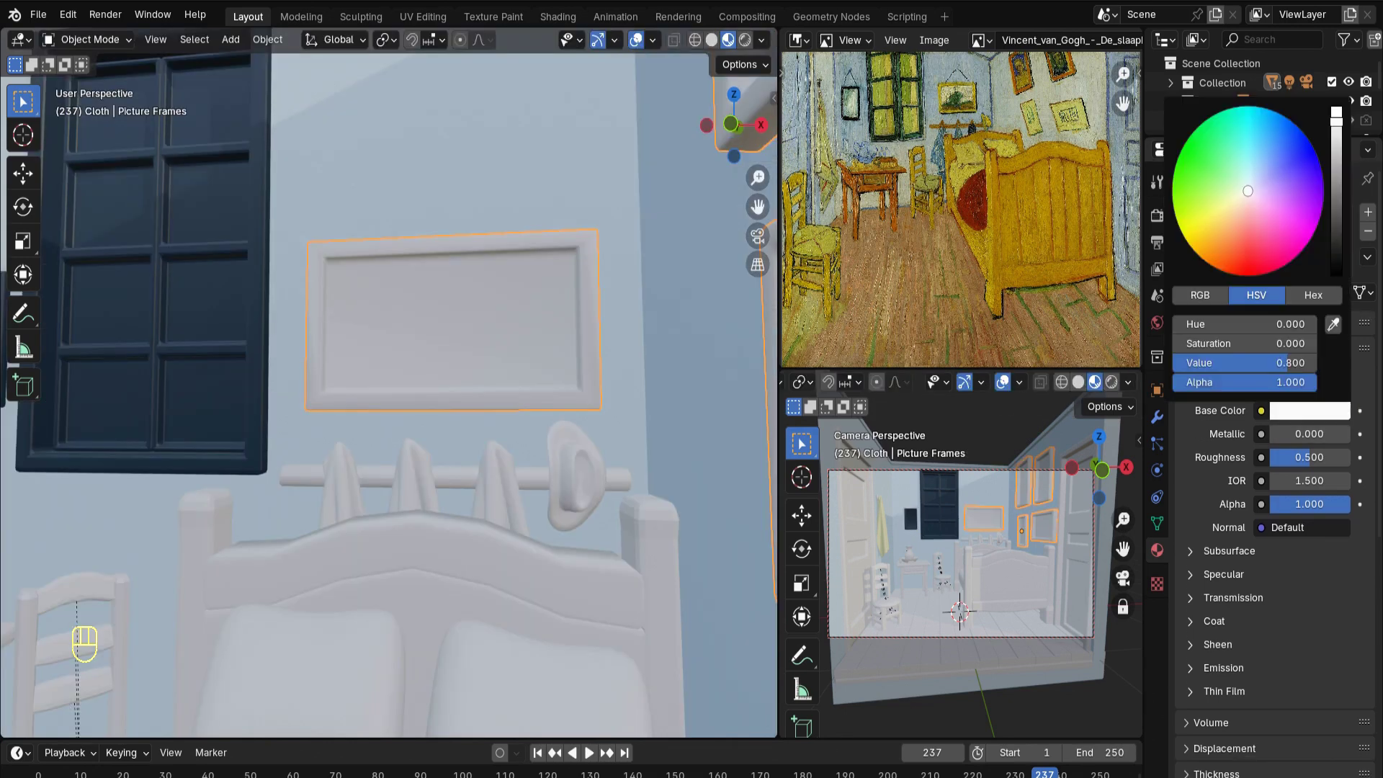
pyautogui.click(1224, 206)
pyautogui.moveTo(1224, 206)
pyautogui.mouseDown()
pyautogui.moveTo(1233, 196)
pyautogui.moveTo(1224, 207)
pyautogui.mouseUp()
pyautogui.click(98, 545)
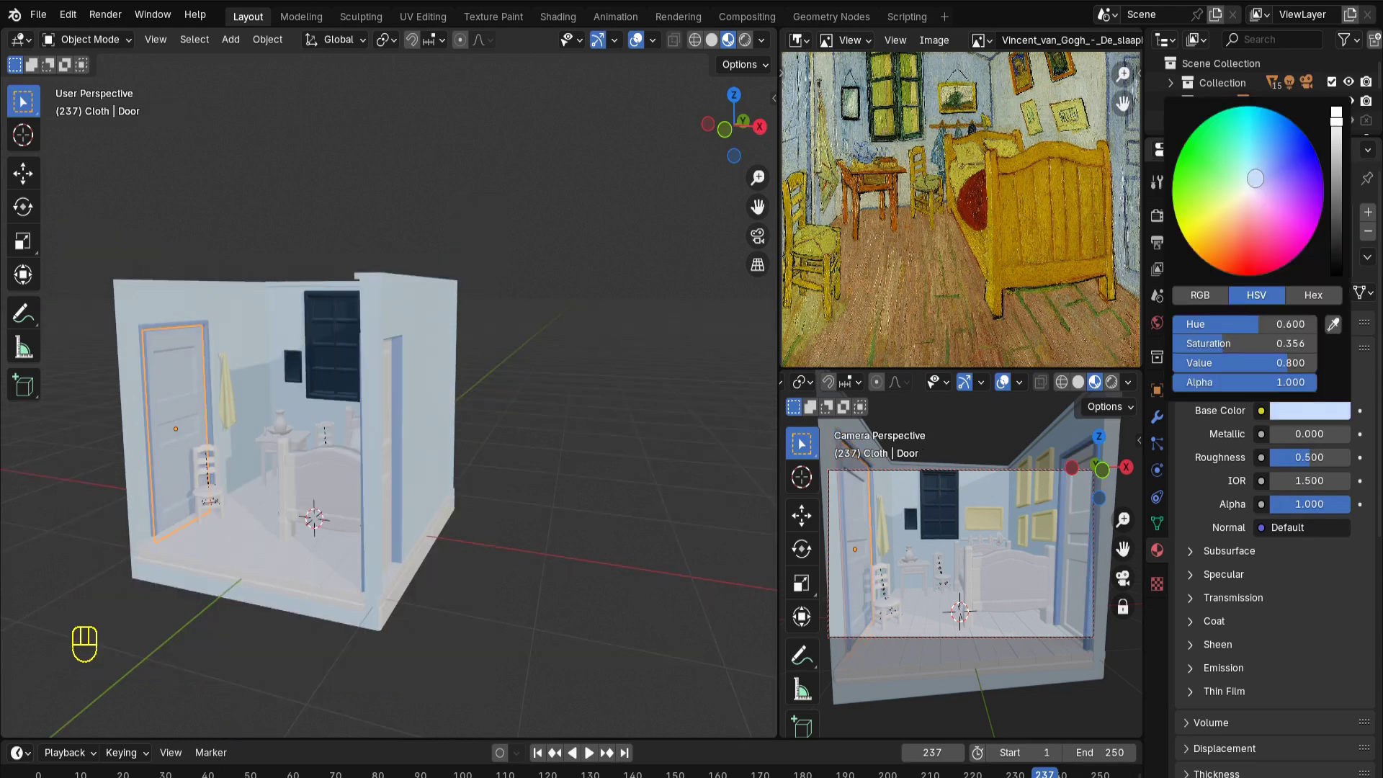
# Set the door's base color to light blue and the Nightstand material's base color to reddish orange
pyautogui.moveTo(1251, 179); pyautogui.dragTo(1256, 179)
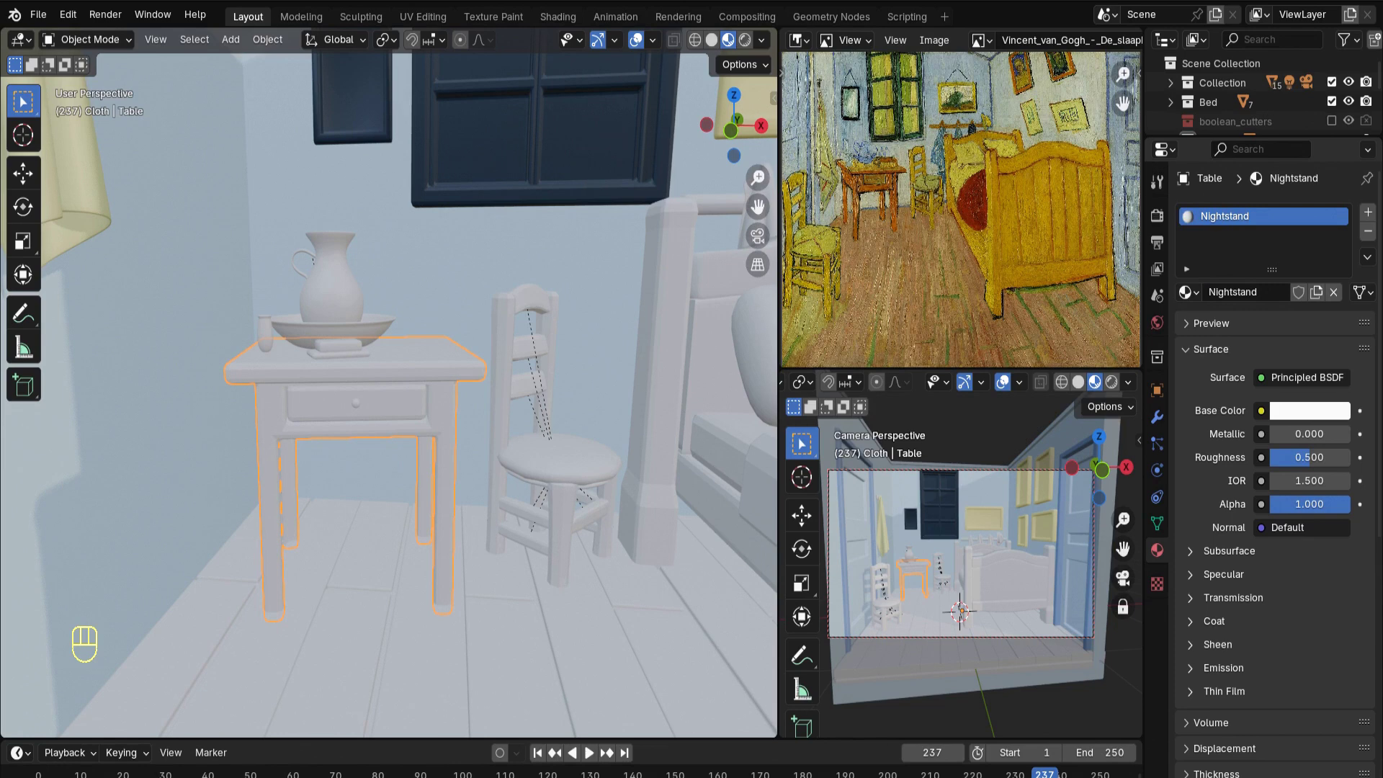
pyautogui.click(1309, 410)
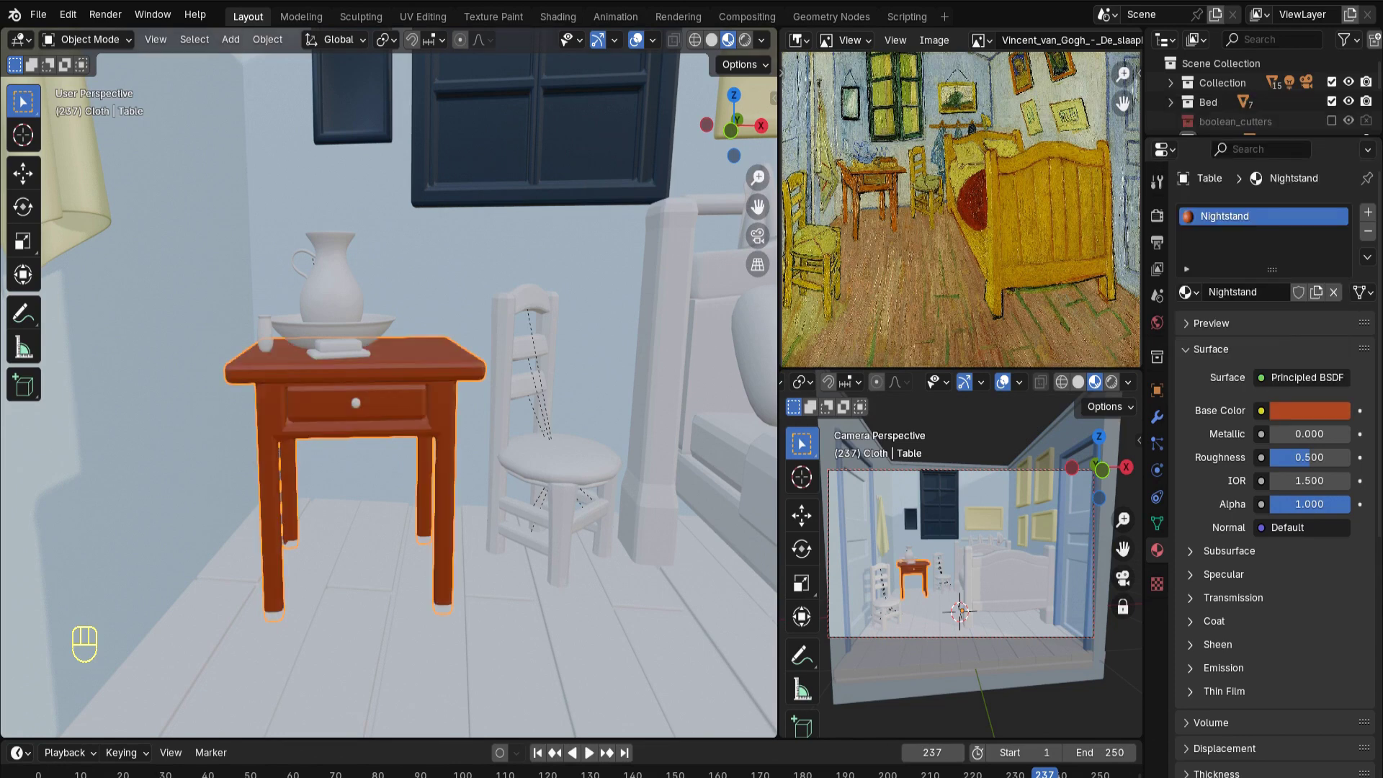
# Try a roughness of 0 on the shirt rack's material and undo the change
pyautogui.scroll(-3, 389, 382)
pyautogui.moveTo(389, 382); pyautogui.dragTo(532, 382, button='middle')
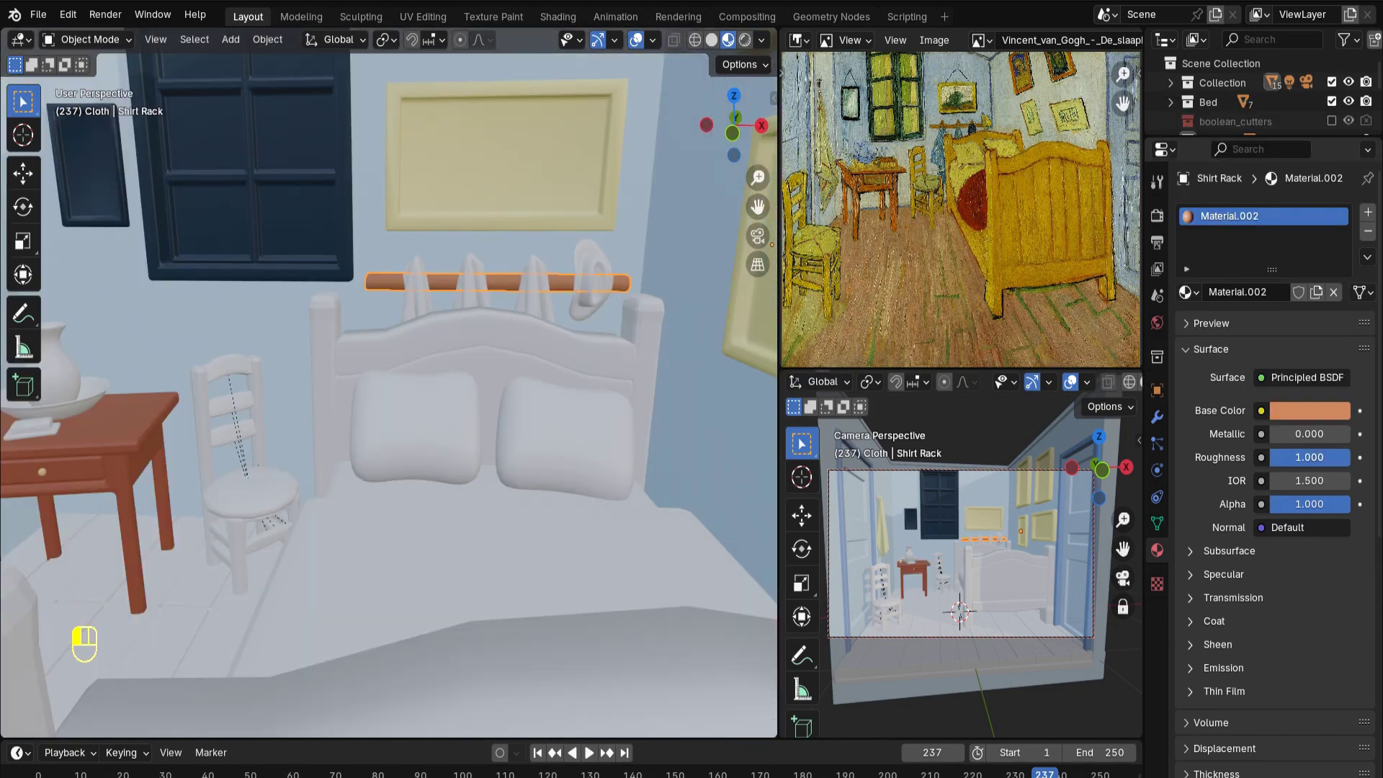
pyautogui.moveTo(1347, 456); pyautogui.dragTo(1270, 457)
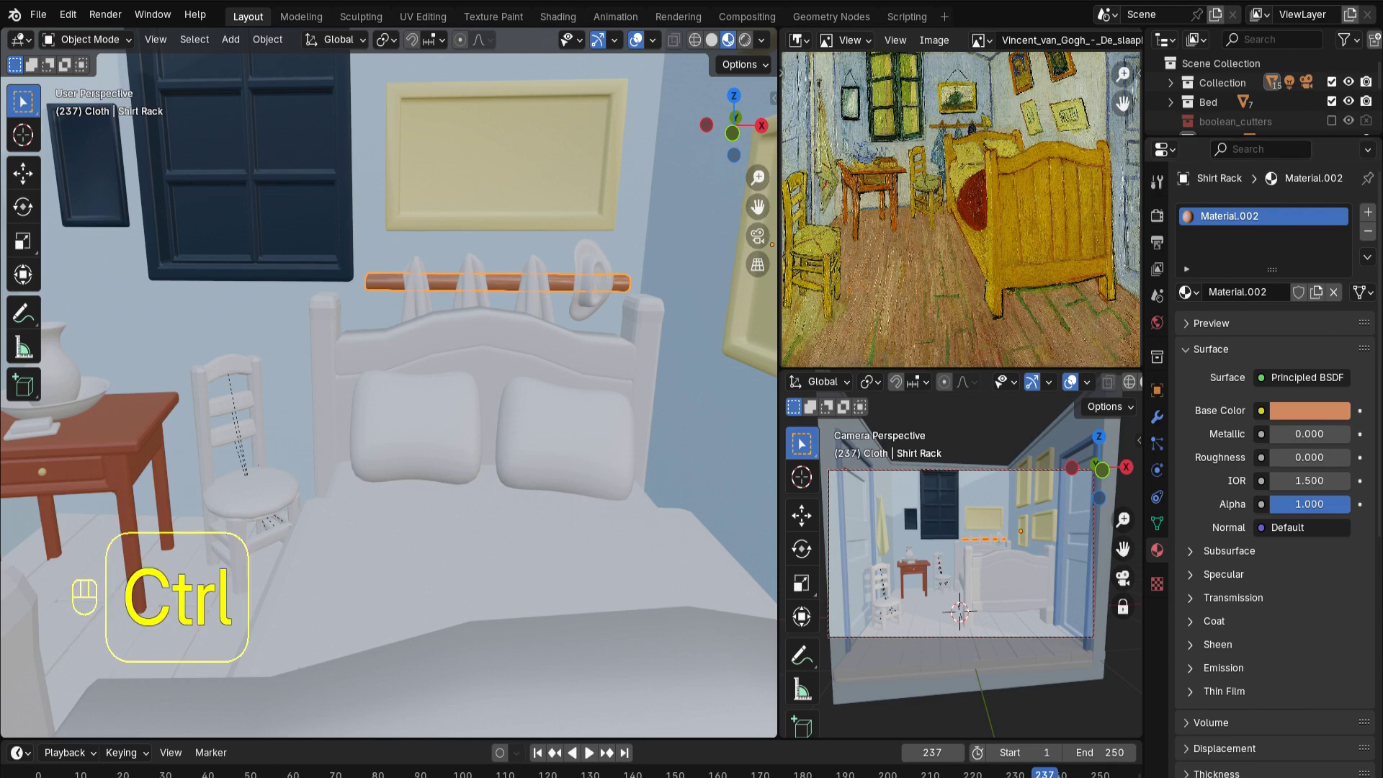
pyautogui.hotkey('ctrl', 'z')
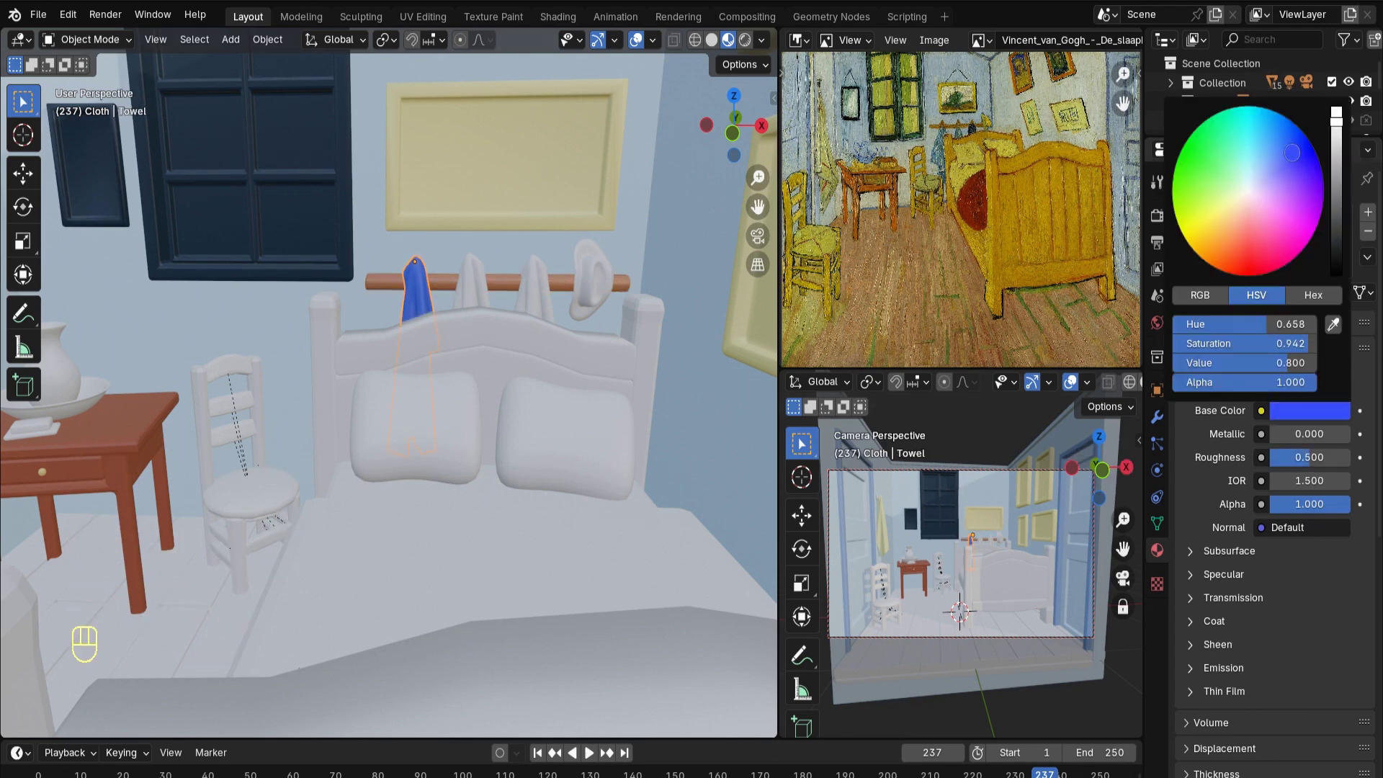
# Set the base color of the first towel on the shirt rack to a softer, lighter blue
pyautogui.moveTo(1298, 153); pyautogui.dragTo(1269, 157)
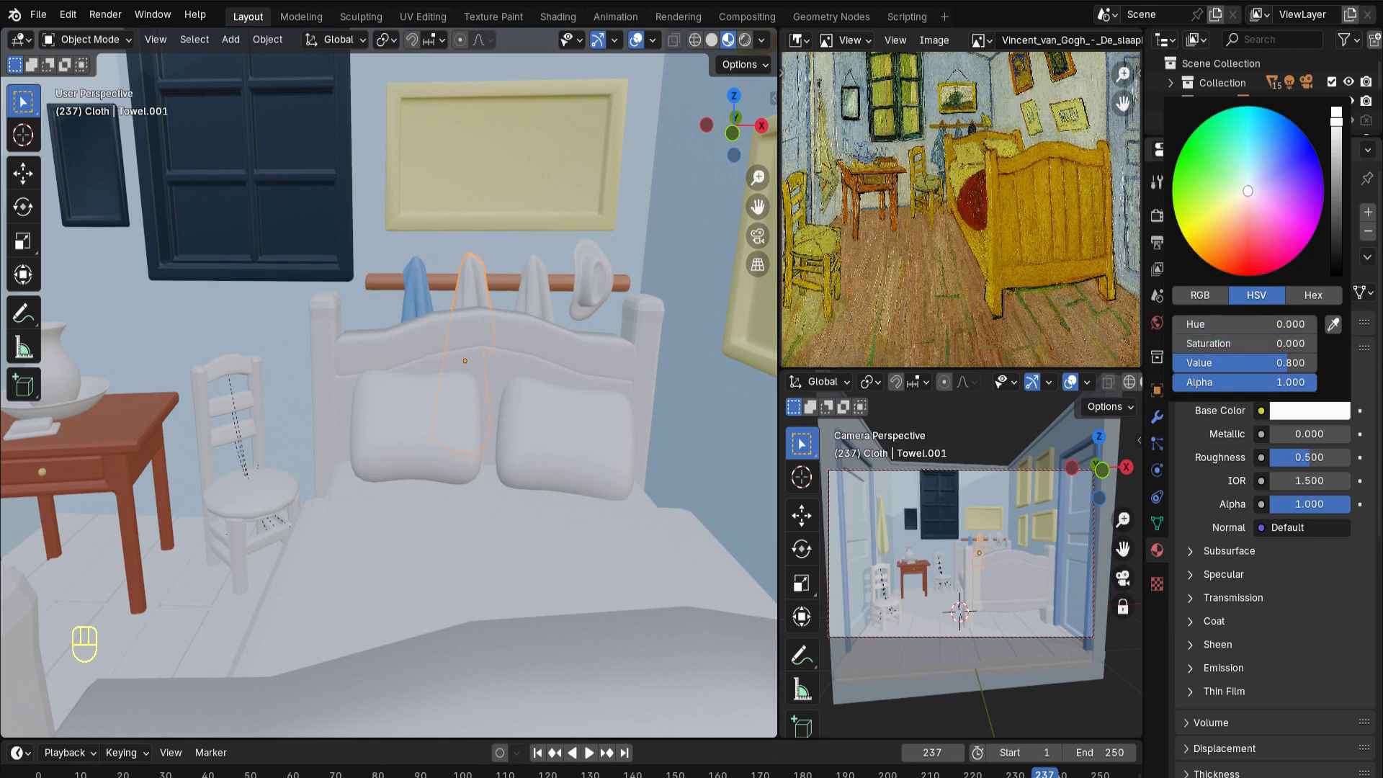
# Set the base color of the shirt rack's second towel to medium blue and the third towel's Towel3.001 material to deep blue
pyautogui.click(1268, 175)
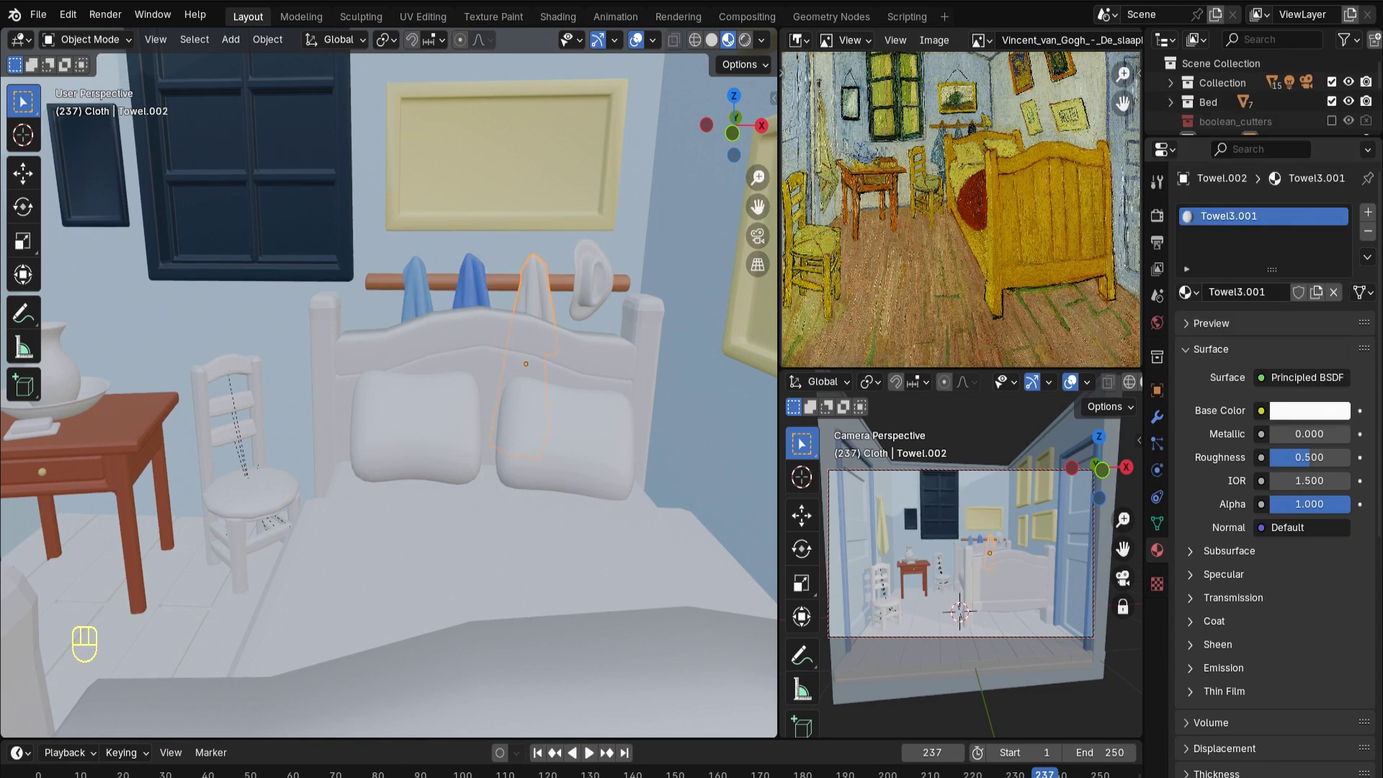
pyautogui.click(1242, 292)
pyautogui.click(1309, 411)
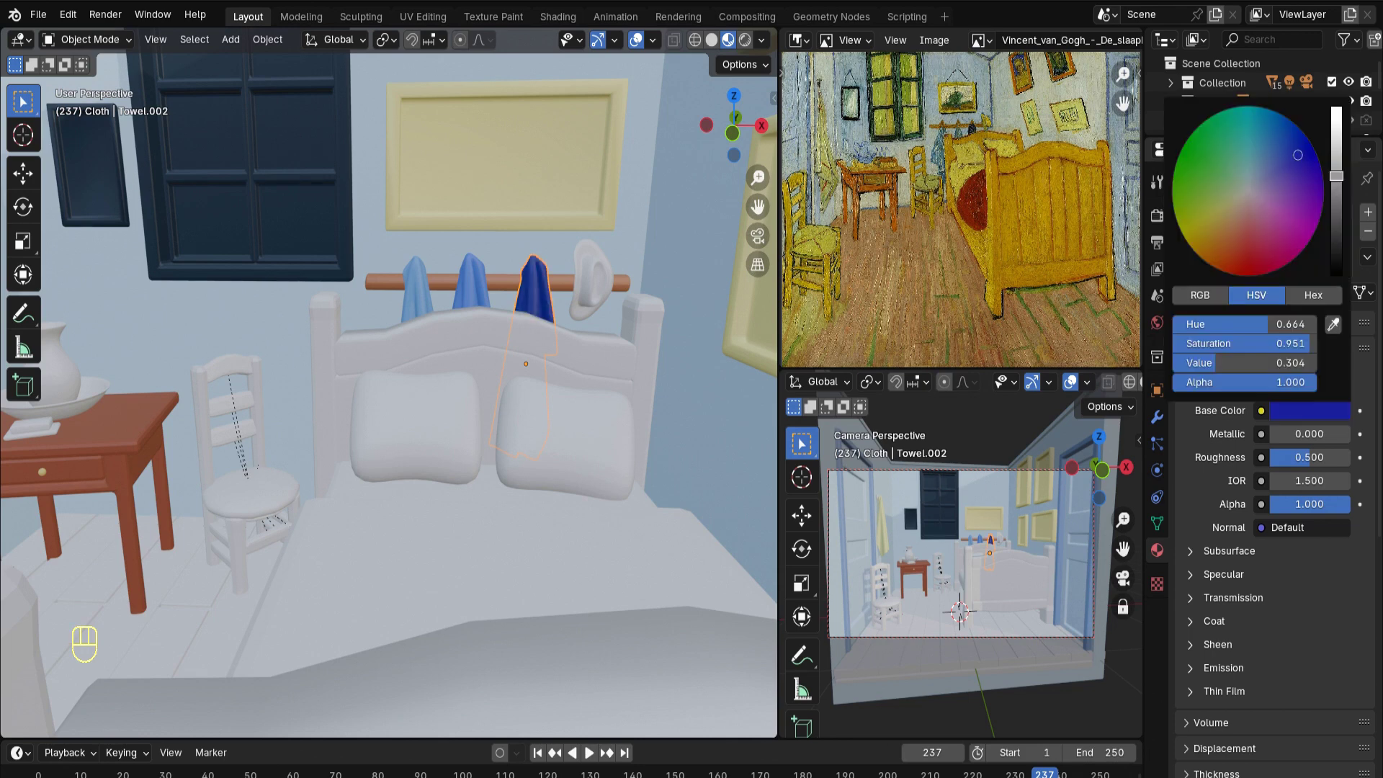
# Give the cowboy hat a golden-yellow Straw Hat material with roughness 0.456 and both pillows a shared pale cream Pillow material
pyautogui.click(590, 284)
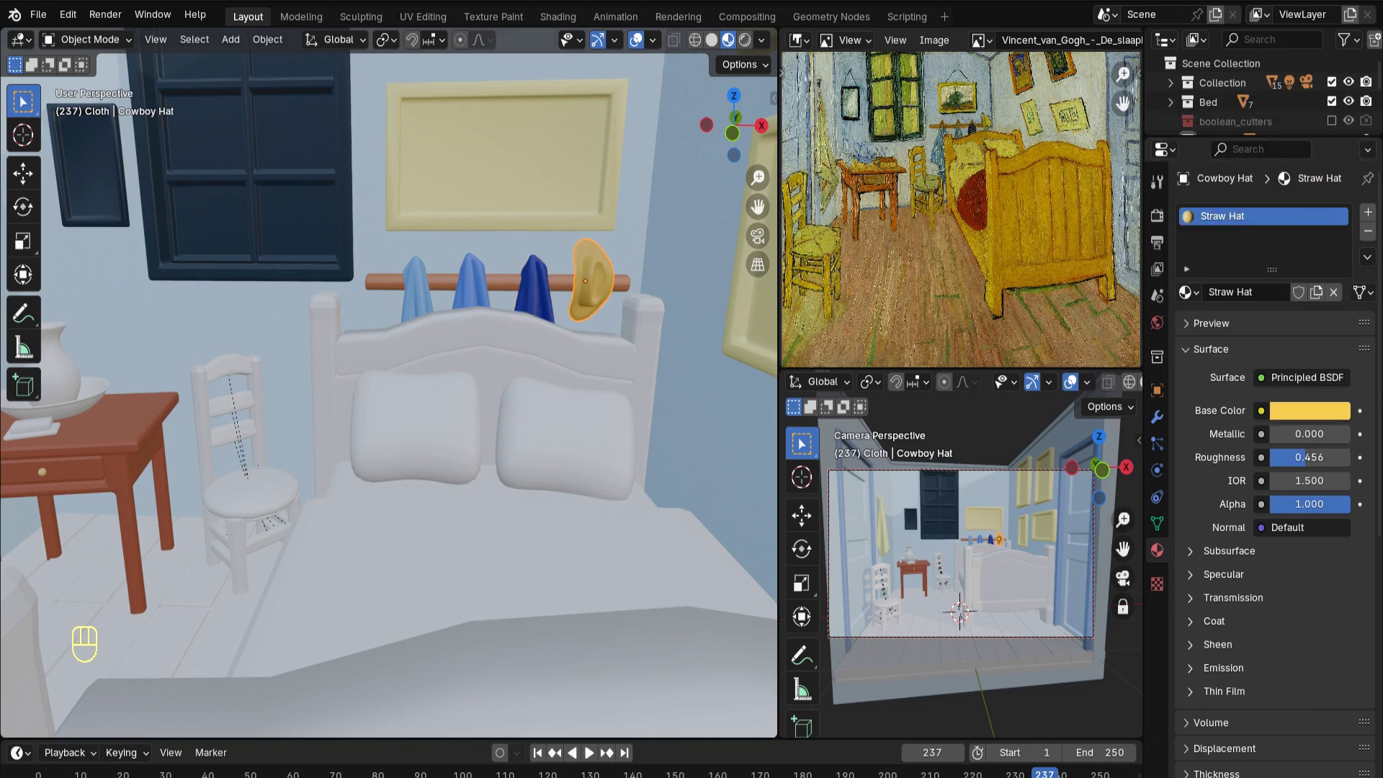
pyautogui.scroll(-8, 389, 382)
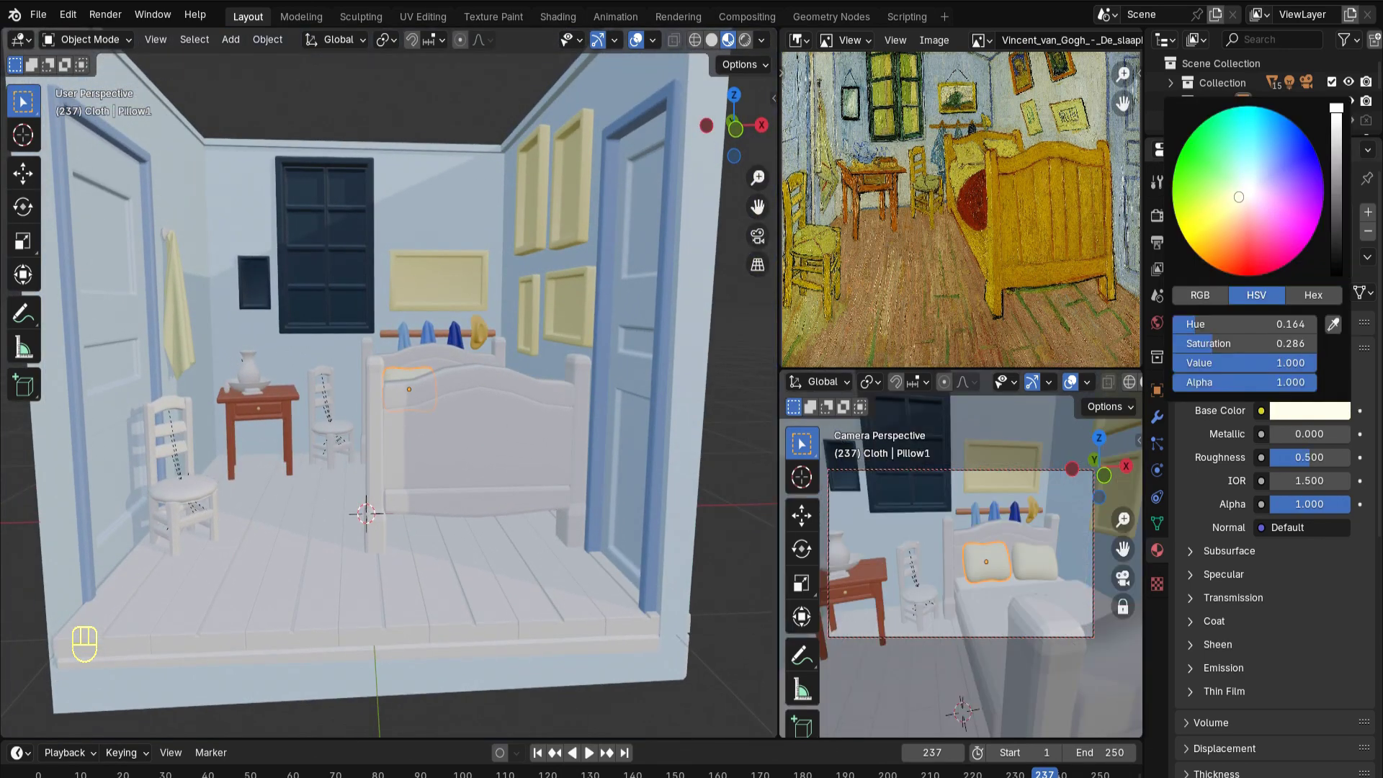
pyautogui.click(1034, 562)
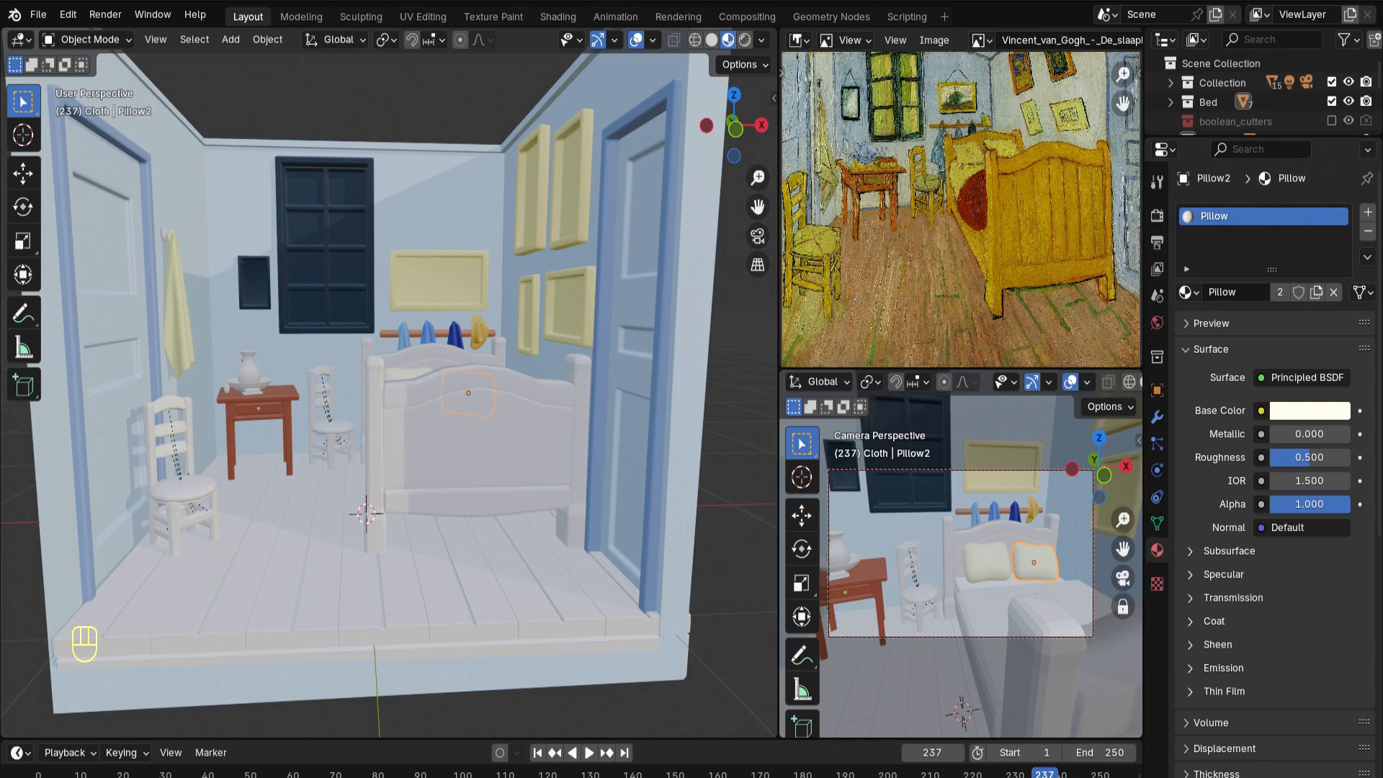
pyautogui.click(1309, 410)
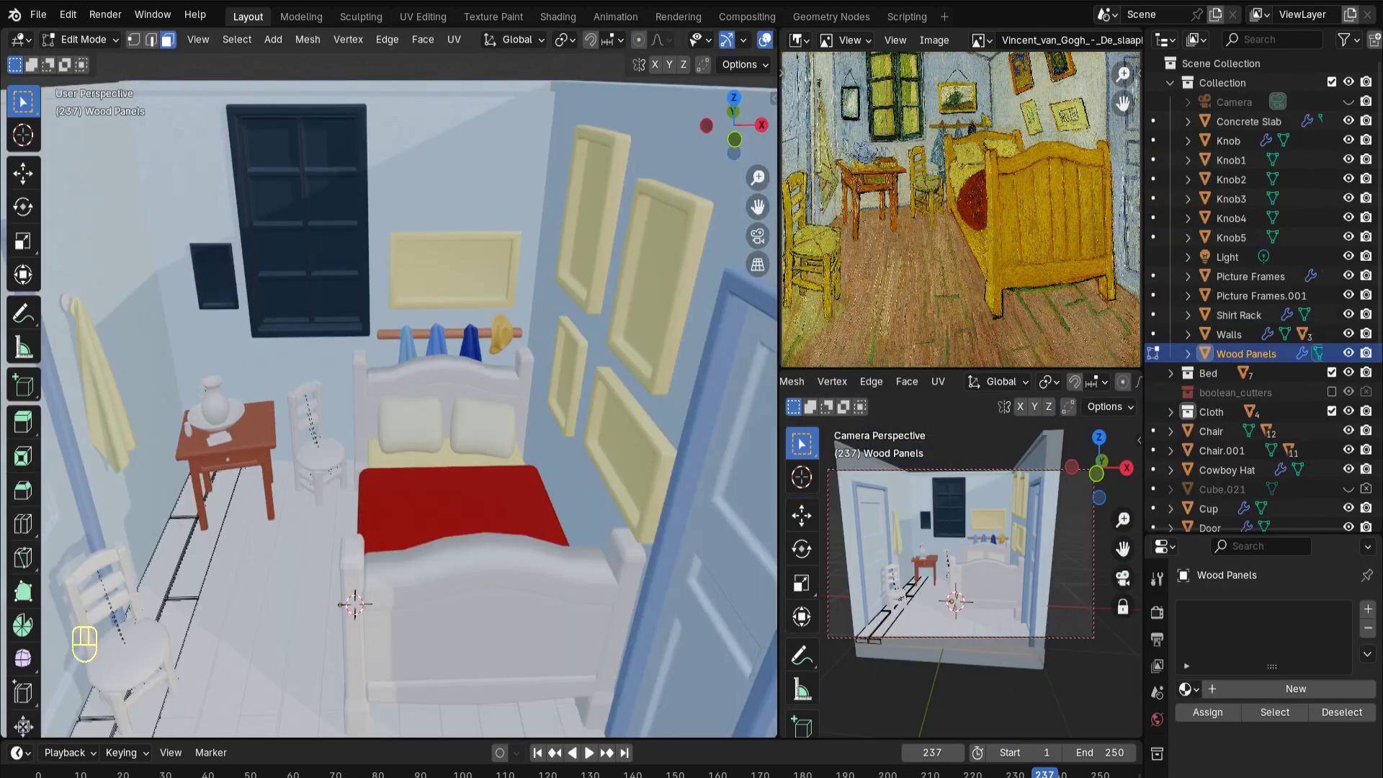
# Give the floor's Wood Panels object a material named Stylized Wood and show its nodes in the Shader Editor
pyautogui.keyDown('shift'); pyautogui.moveTo(389, 461); pyautogui.dragTo(501, 270, button='middle'); pyautogui.keyUp('shift')
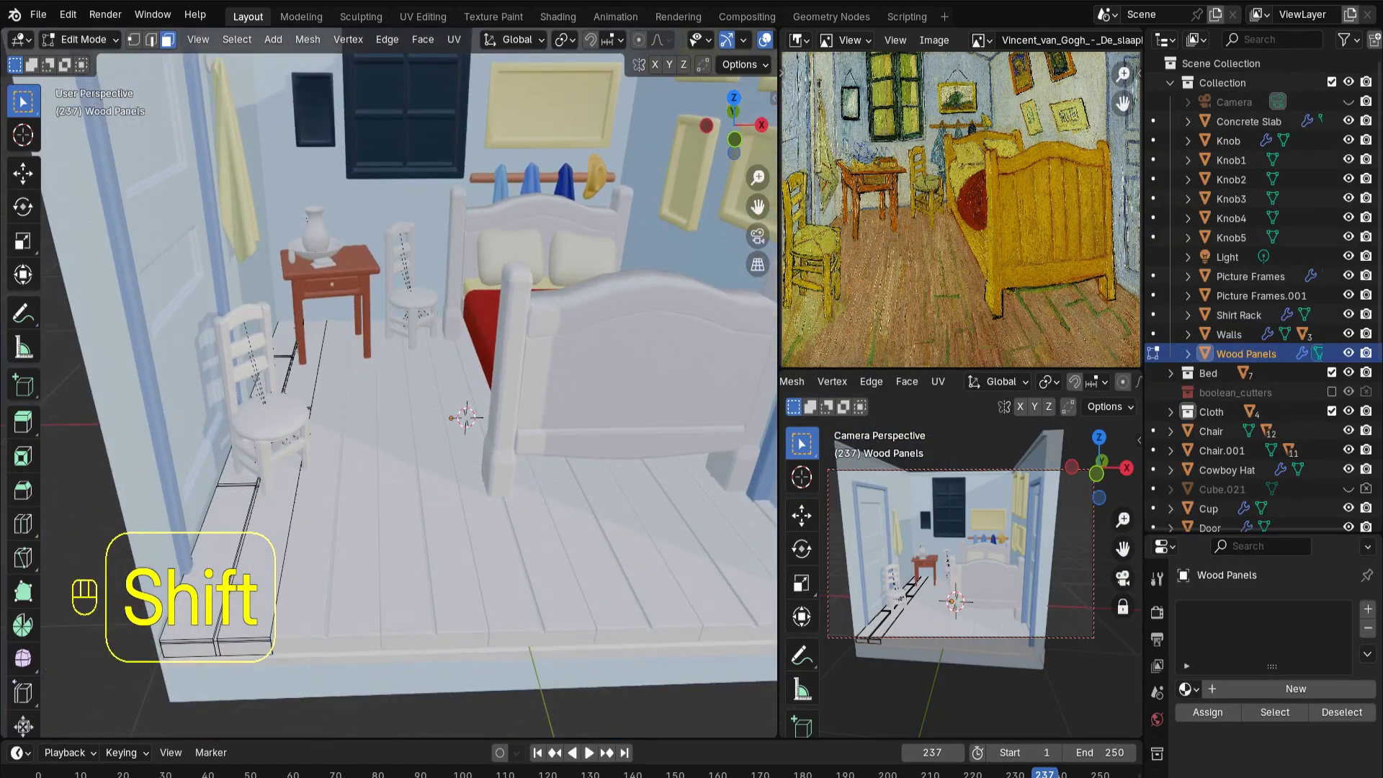
pyautogui.moveTo(432, 360)
pyautogui.mouseDown(button='middle')
pyautogui.moveTo(454, 388)
pyautogui.moveTo(436, 385)
pyautogui.mouseUp(button='middle')
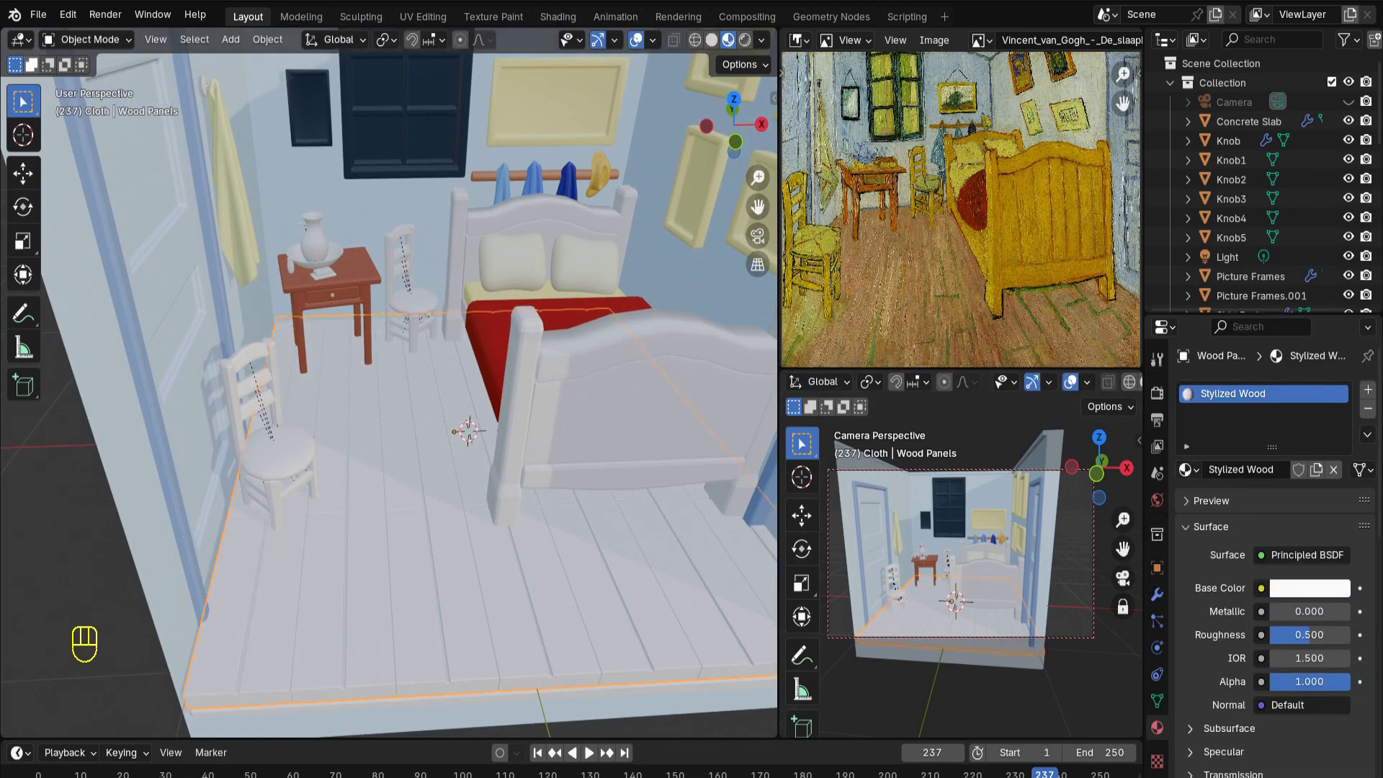
pyautogui.click(22, 38)
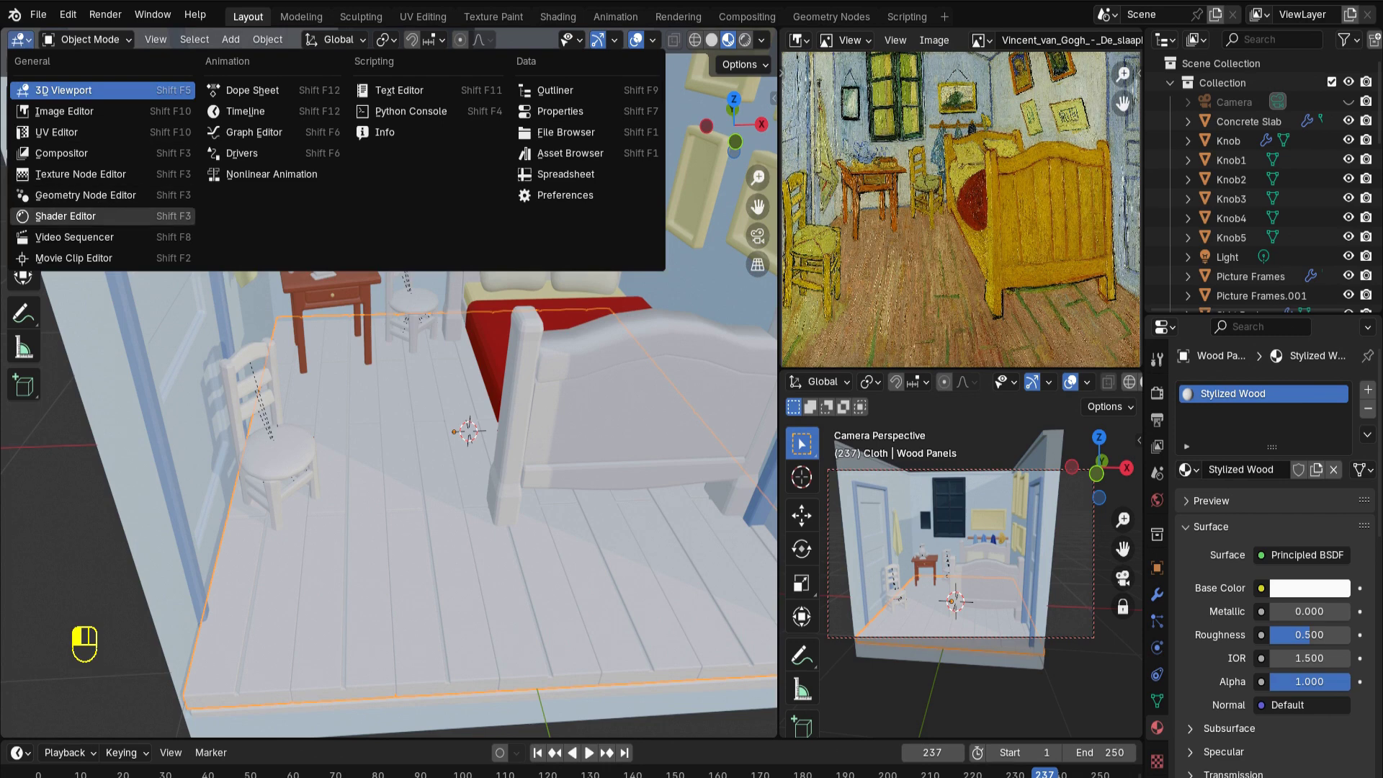
pyautogui.click(64, 216)
pyautogui.scroll(3, 269, 396)
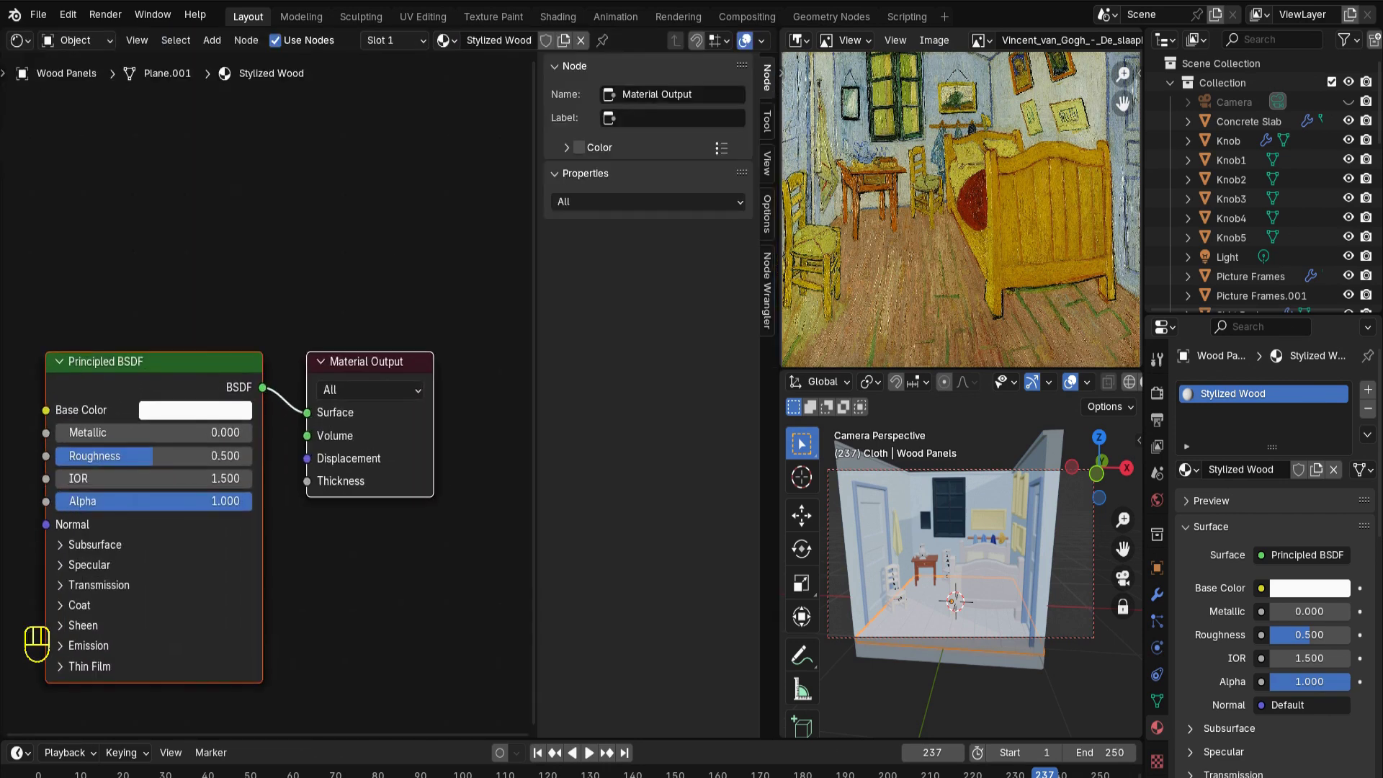
pyautogui.scroll(-1, 268, 396)
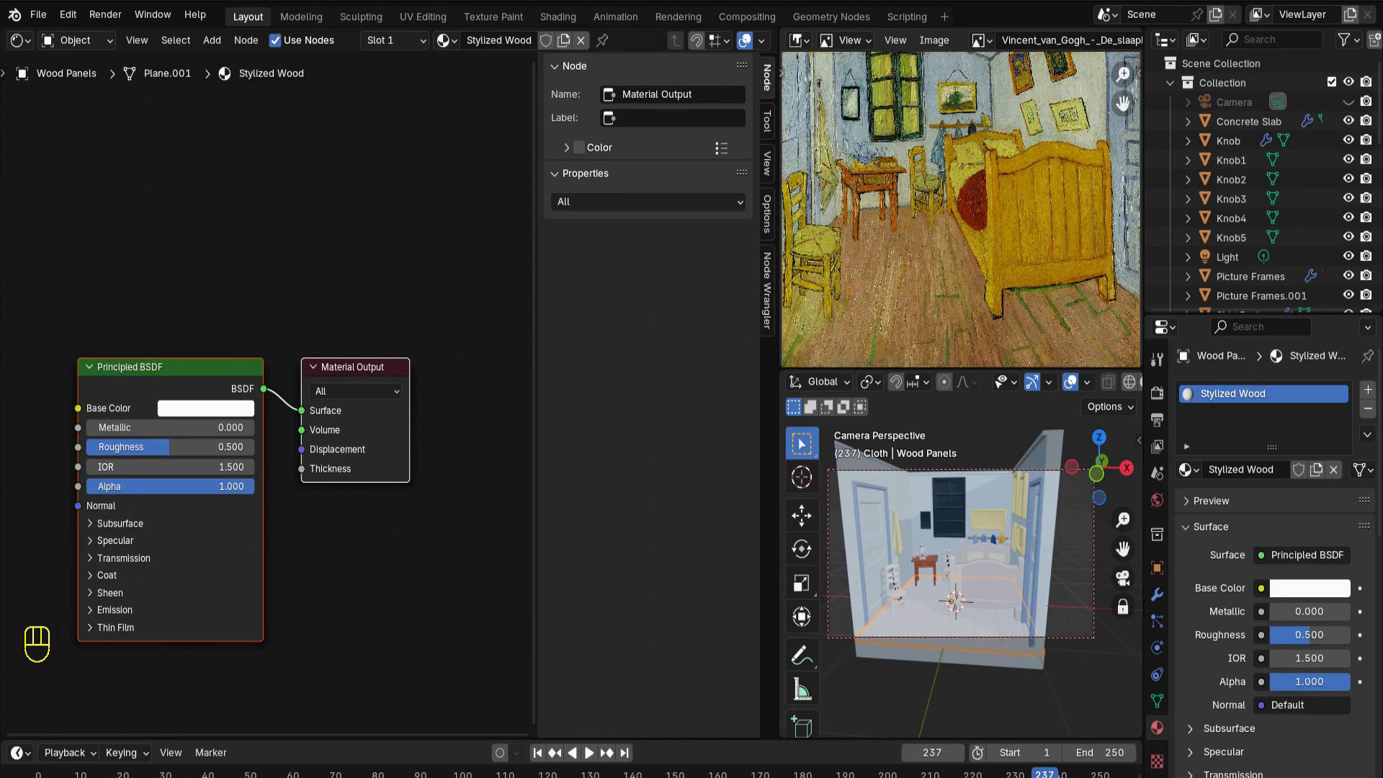
# Search the add-on preferences for "Node" to check whether Node Wrangler is enabled
pyautogui.click(67, 14)
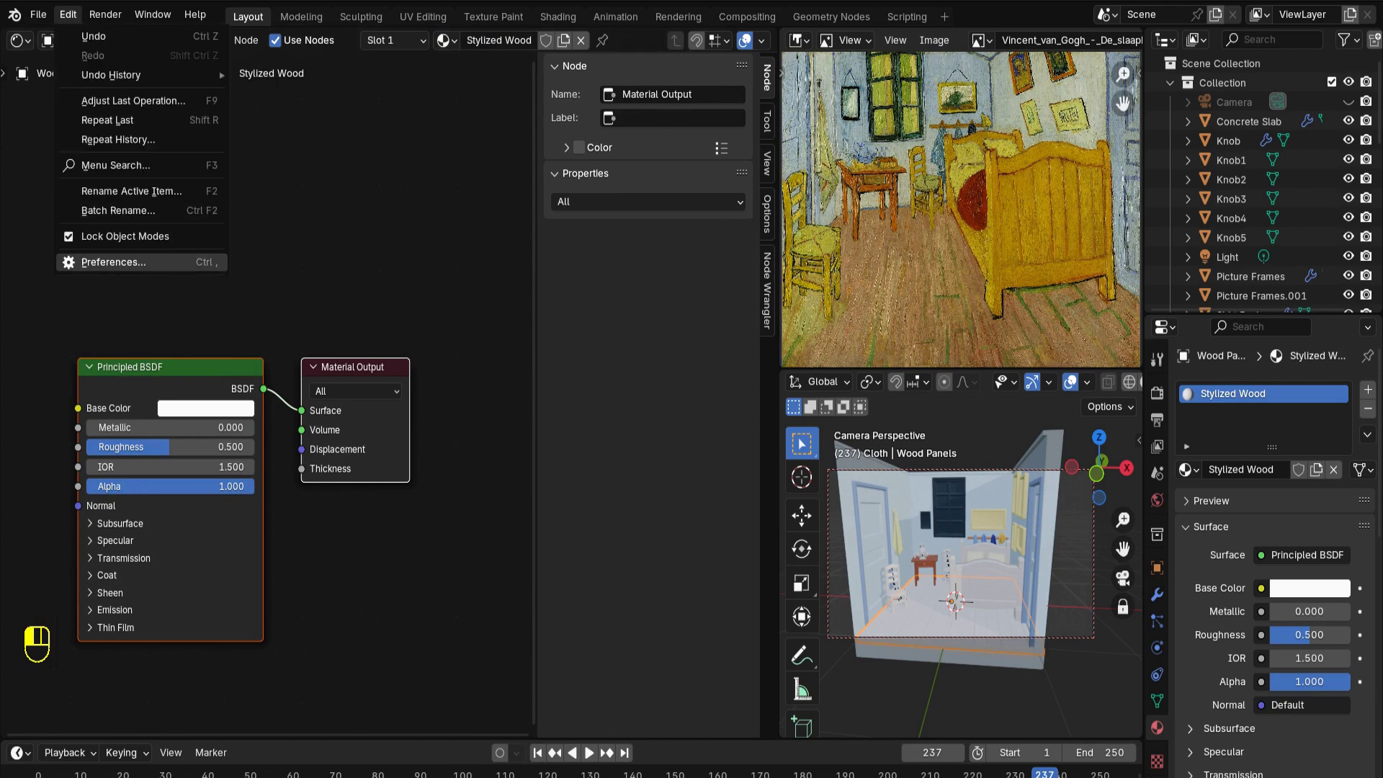
pyautogui.click(108, 262)
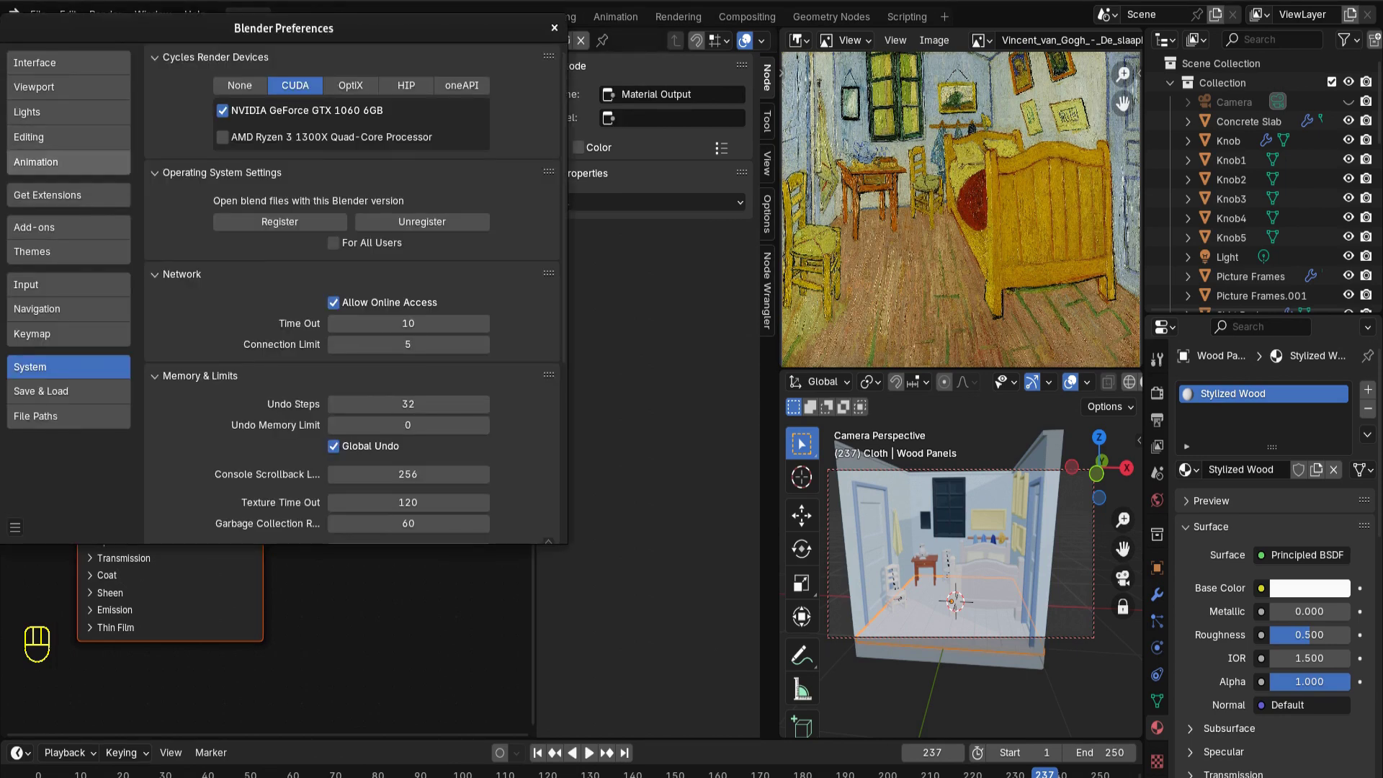
pyautogui.click(69, 227)
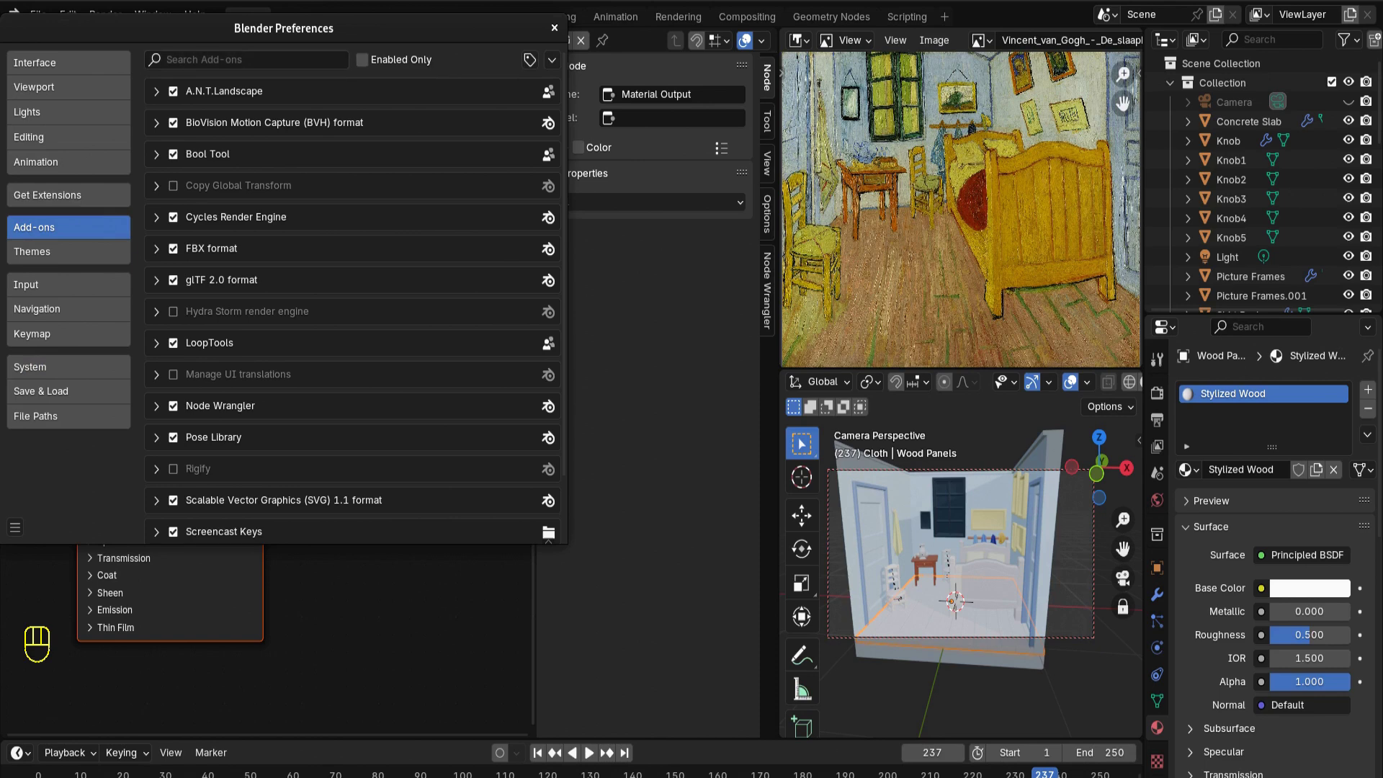
pyautogui.click(157, 60)
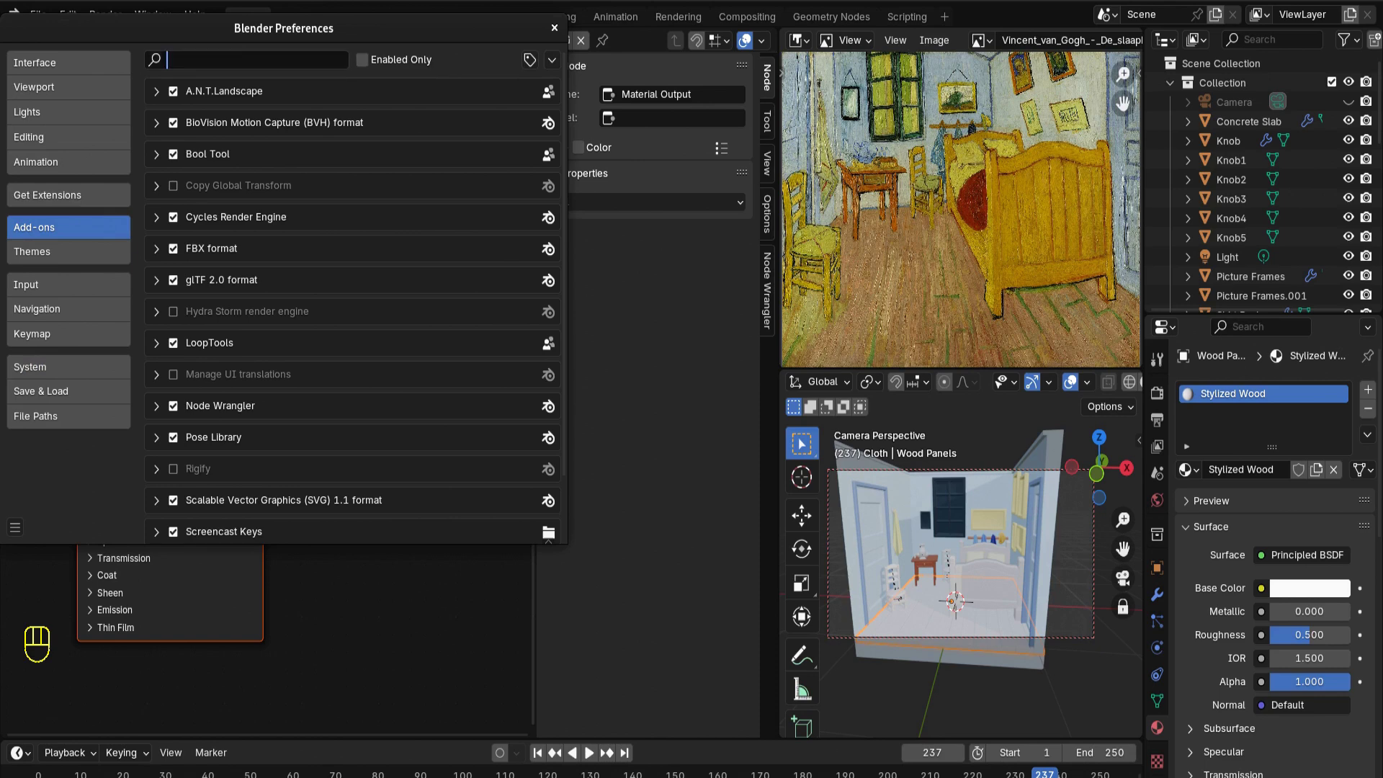
pyautogui.write('Node')
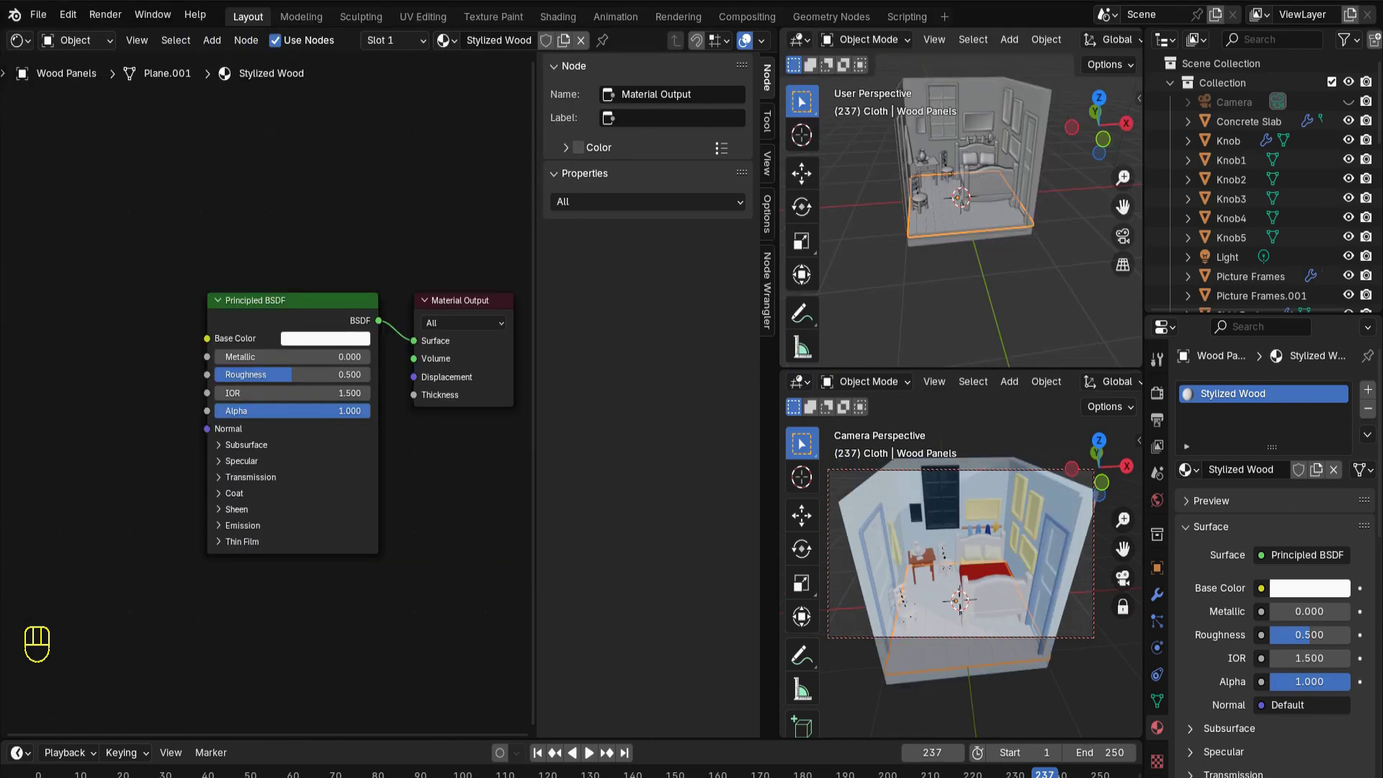
# Add a Noise Texture node to the Stylized Wood material and connect its Color to the Principled BSDF's Base Color
pyautogui.hotkey('shift', 'a')
pyautogui.click(142, 441)
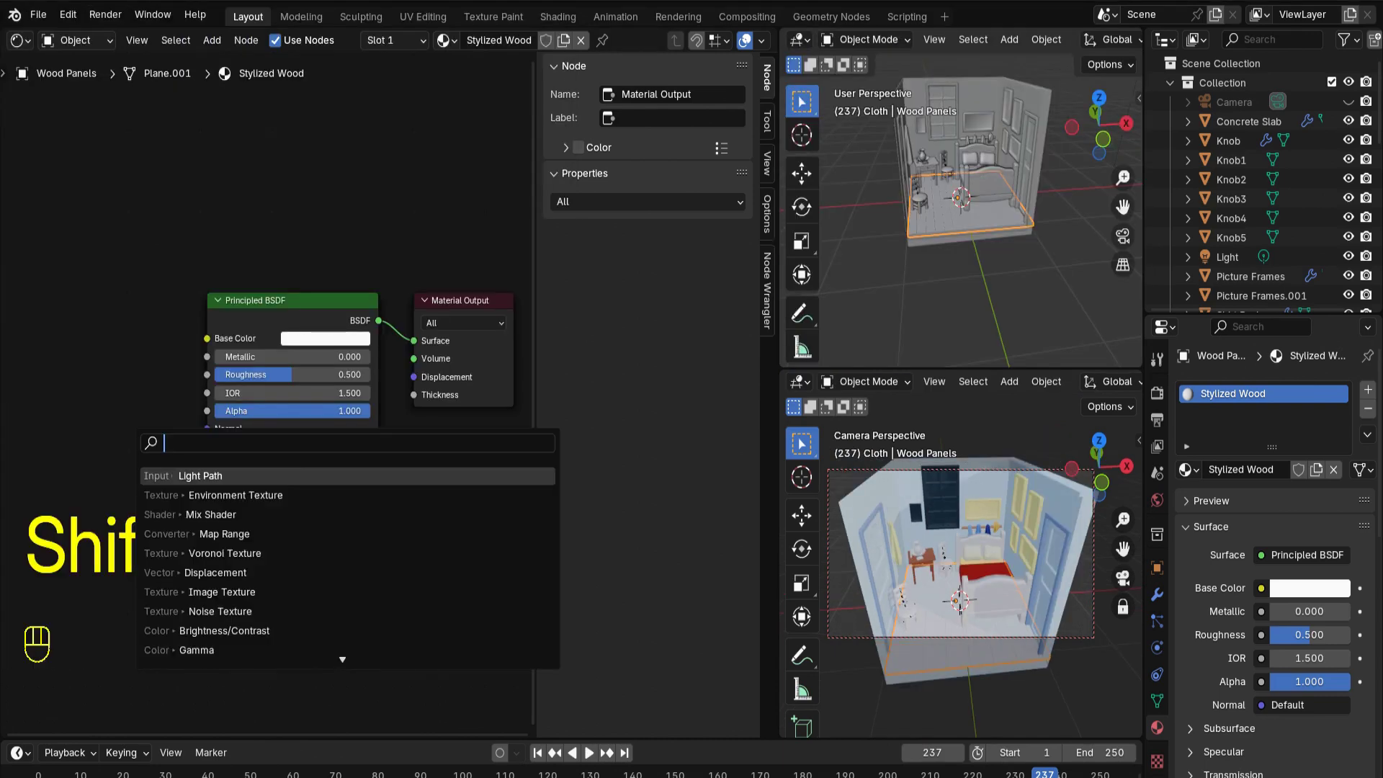
pyautogui.write('noise')
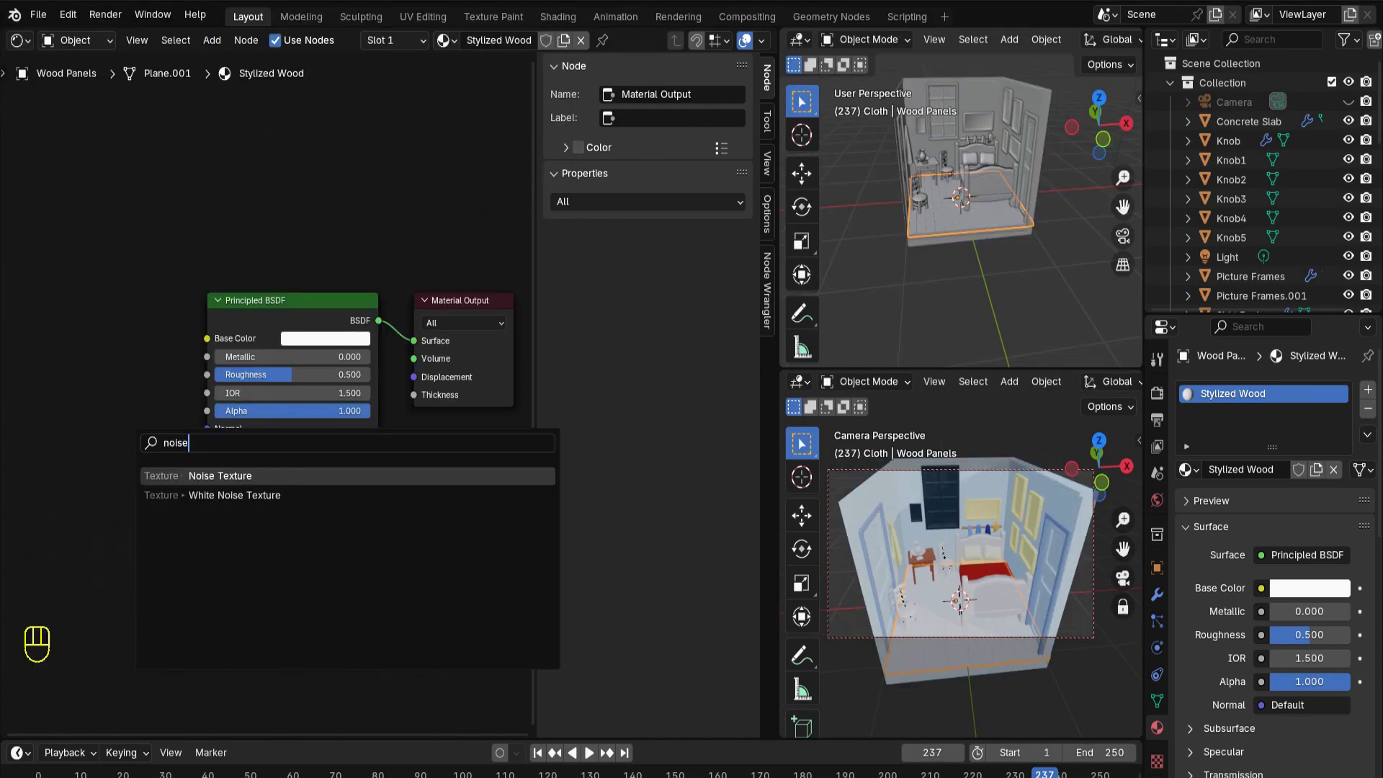
pyautogui.press('Return')
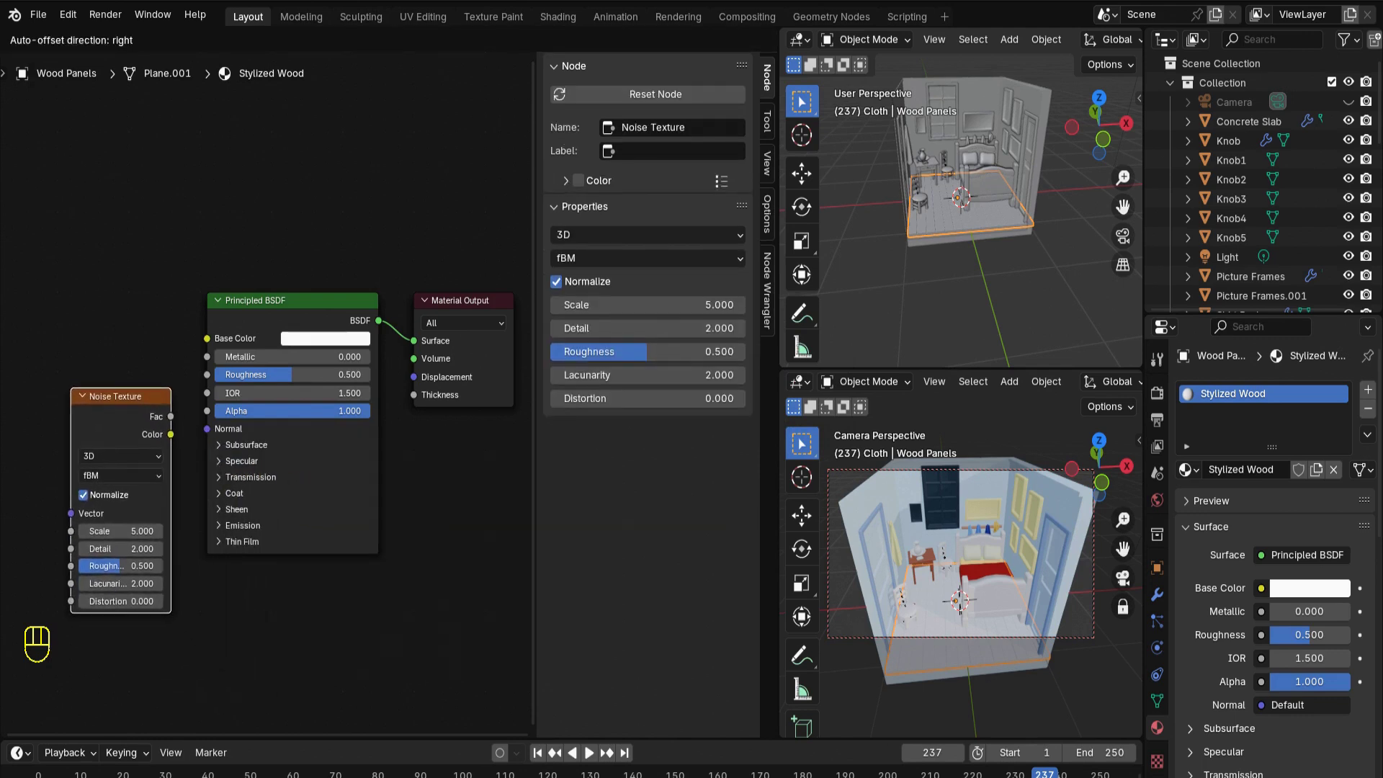
pyautogui.click(50, 386)
pyautogui.moveTo(151, 432); pyautogui.dragTo(207, 338)
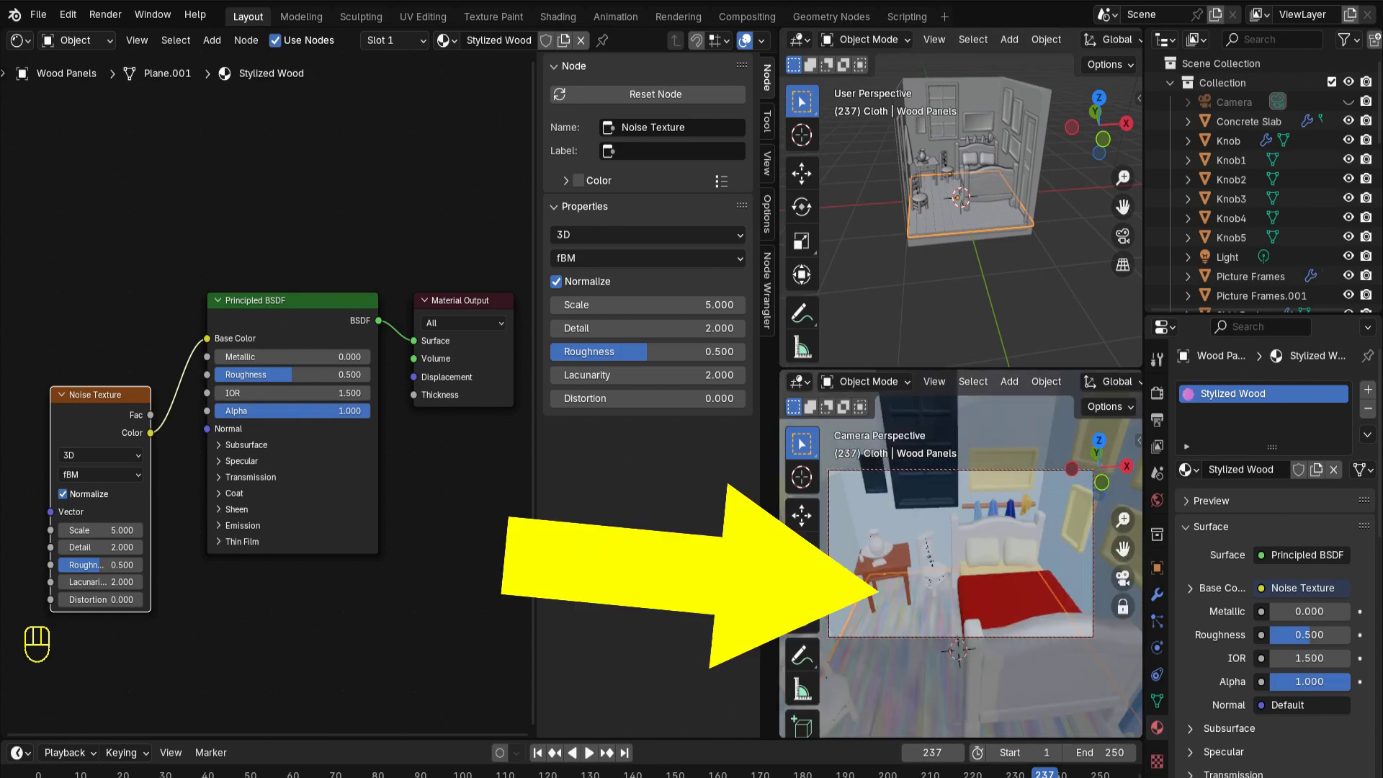
pyautogui.keyDown('shift'); pyautogui.moveTo(958, 641); pyautogui.dragTo(972, 565, button='middle'); pyautogui.keyUp('shift')
# Duplicate the Noise Texture node and connect the copy's Color to the original's Vector input
pyautogui.hotkey('shift', 'd')
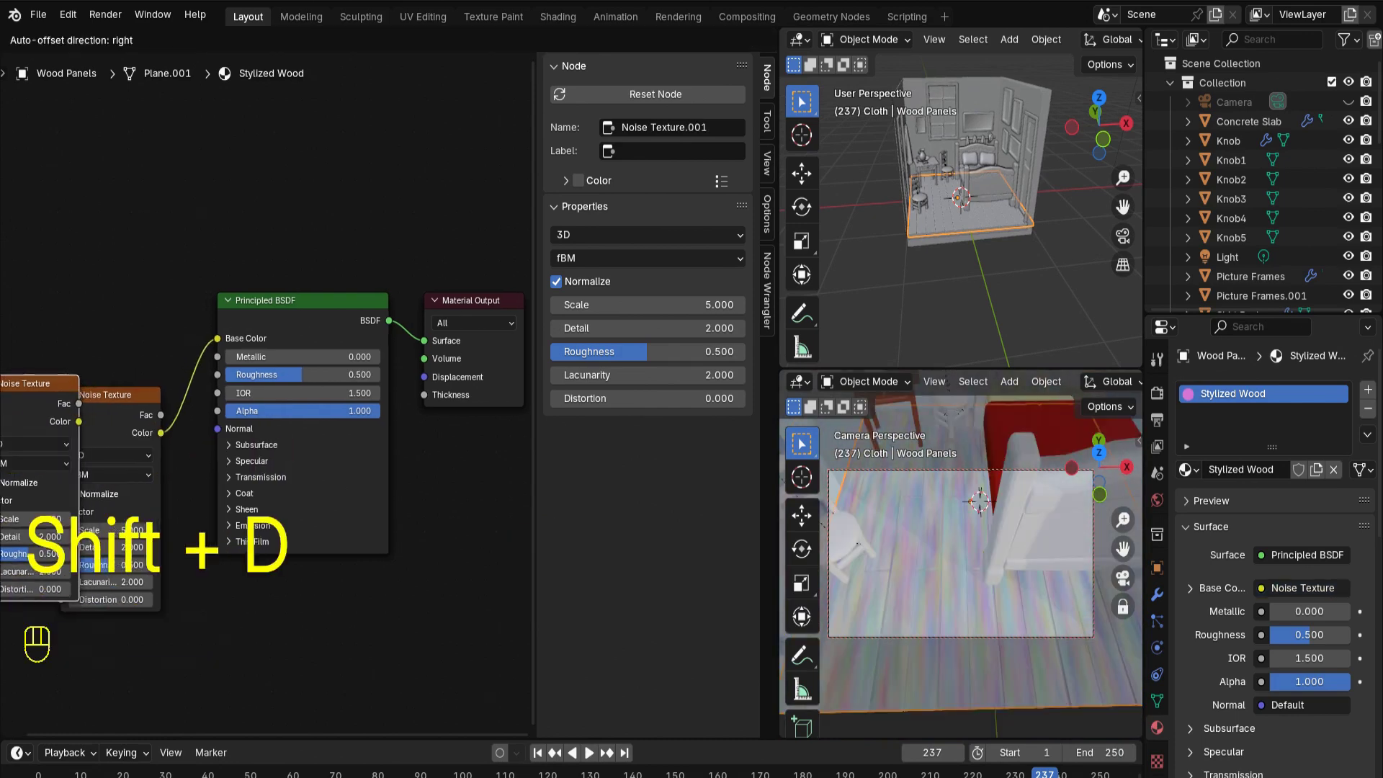
pyautogui.click(121, 476)
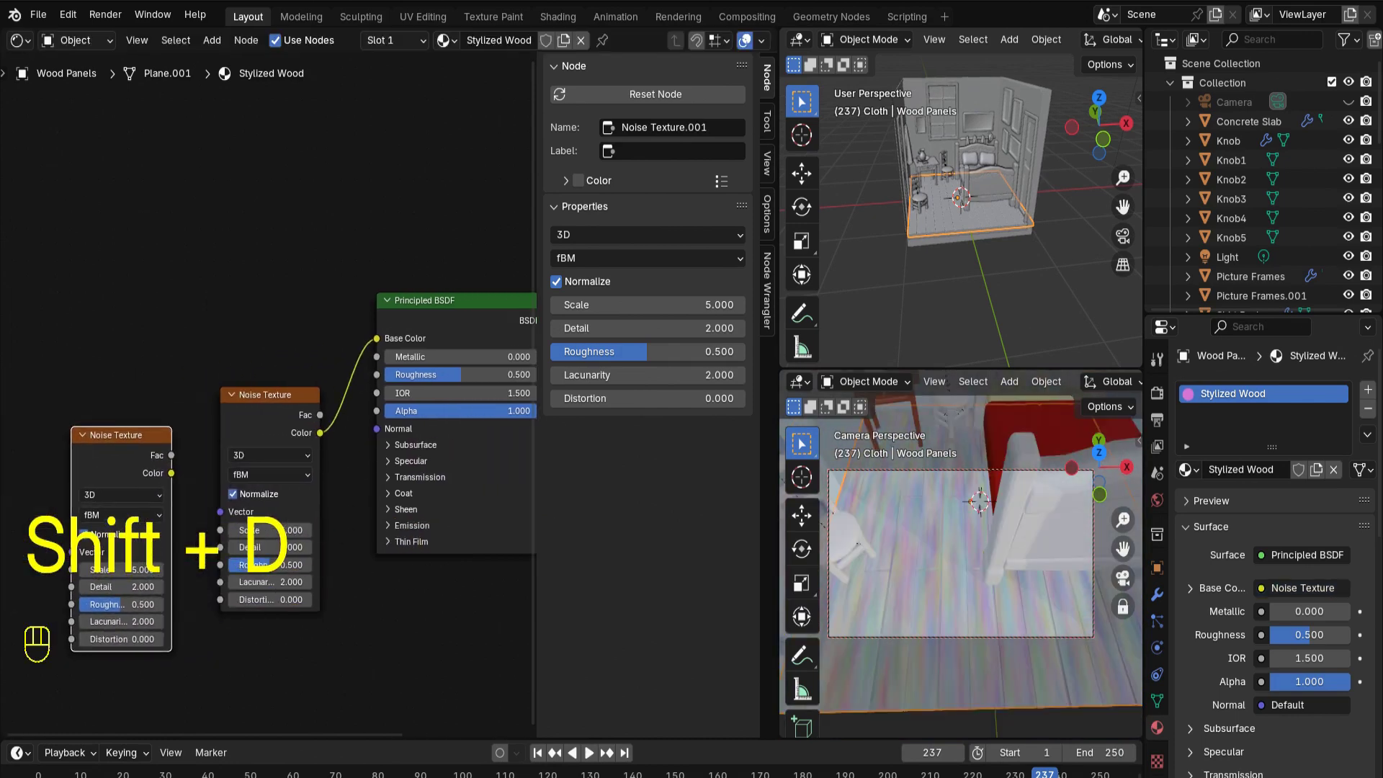
pyautogui.moveTo(171, 473); pyautogui.dragTo(220, 511)
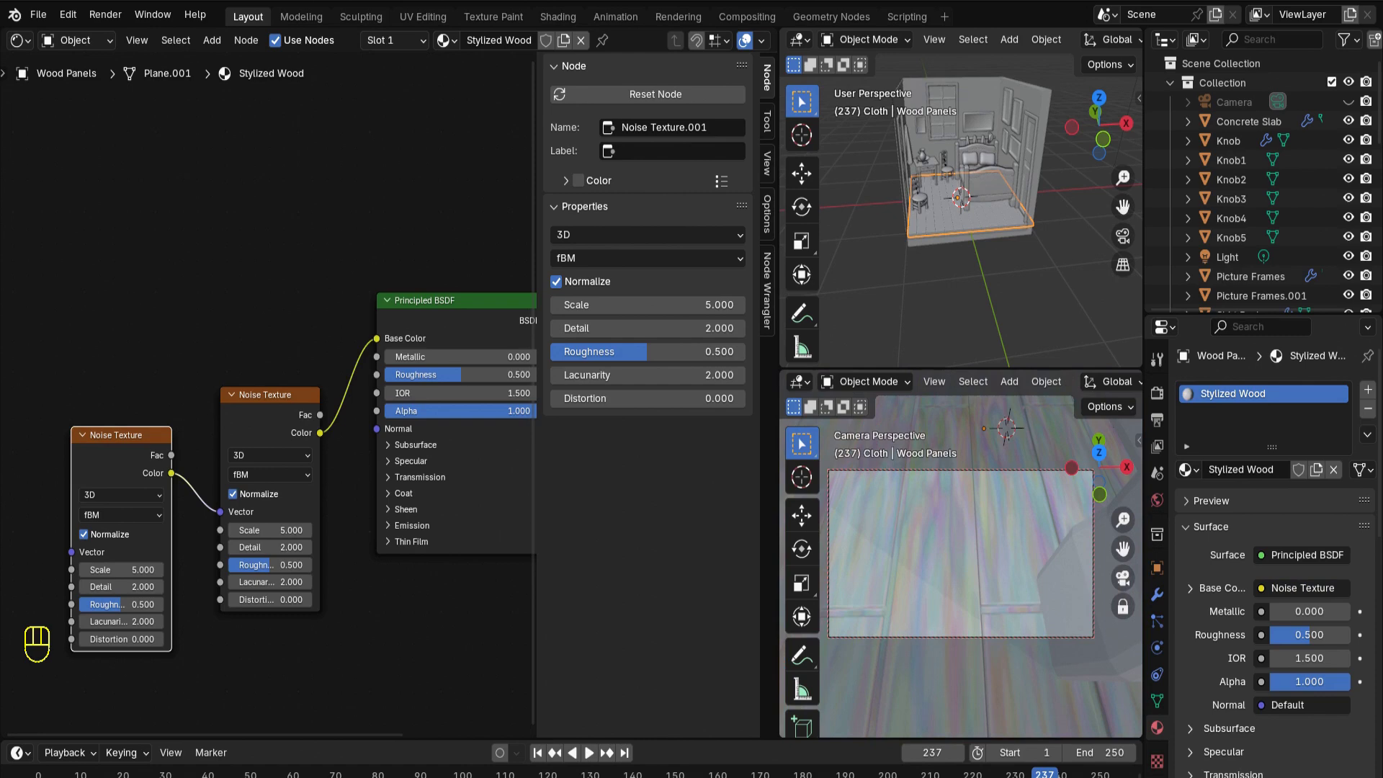
# Add Texture Coordinate and Mapping nodes before the duplicated Noise Texture and feed the Object coordinates into the Mapping node's Vector
pyautogui.hotkey('ctrl', 't')
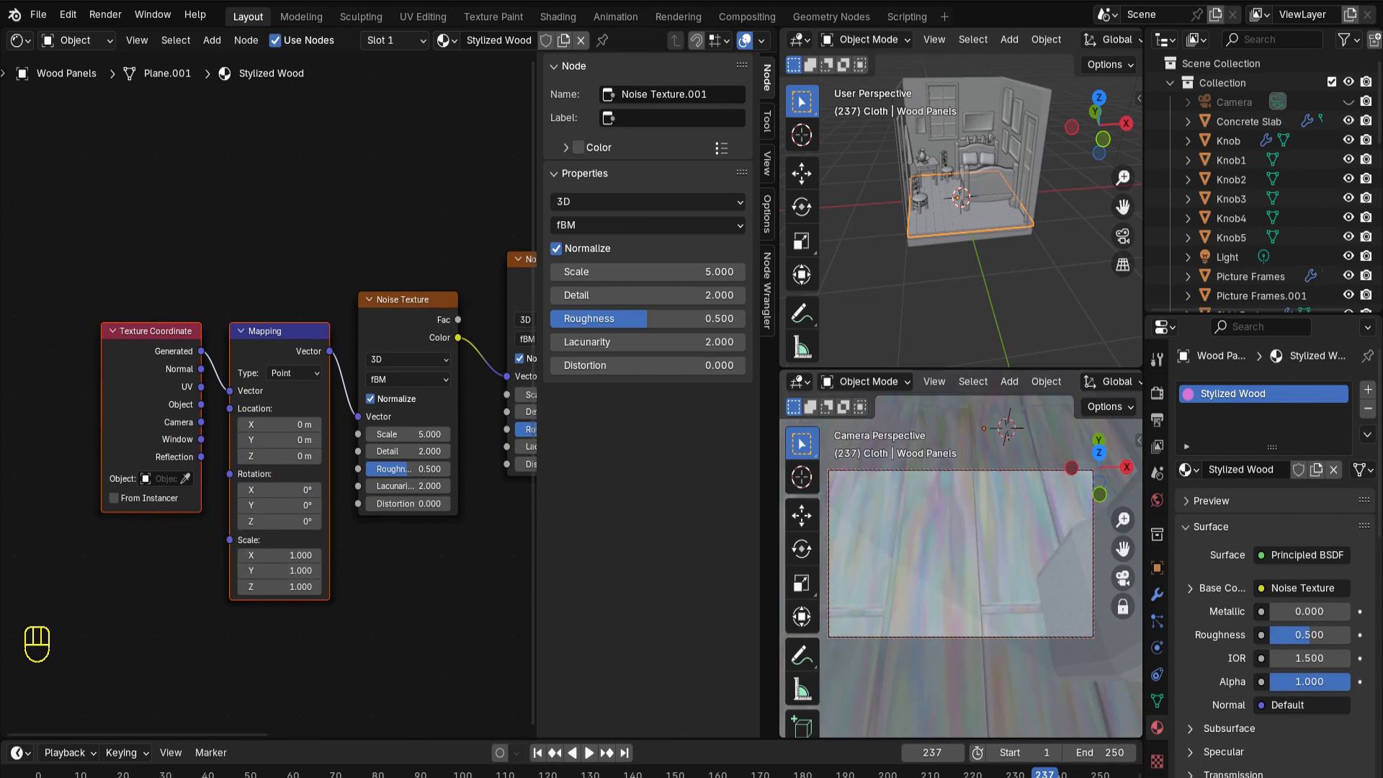
pyautogui.moveTo(158, 331); pyautogui.dragTo(99, 314)
pyautogui.click(144, 315)
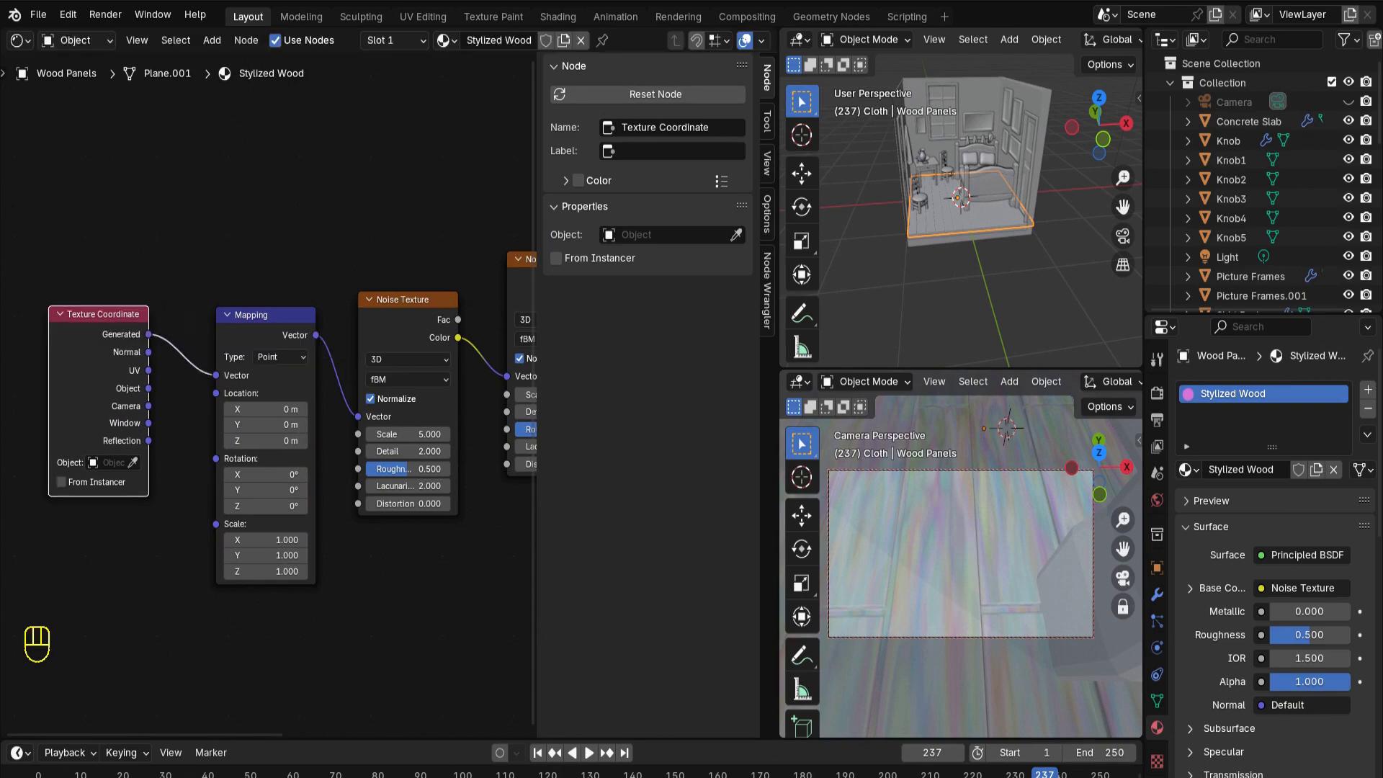
pyautogui.moveTo(148, 388); pyautogui.dragTo(216, 376)
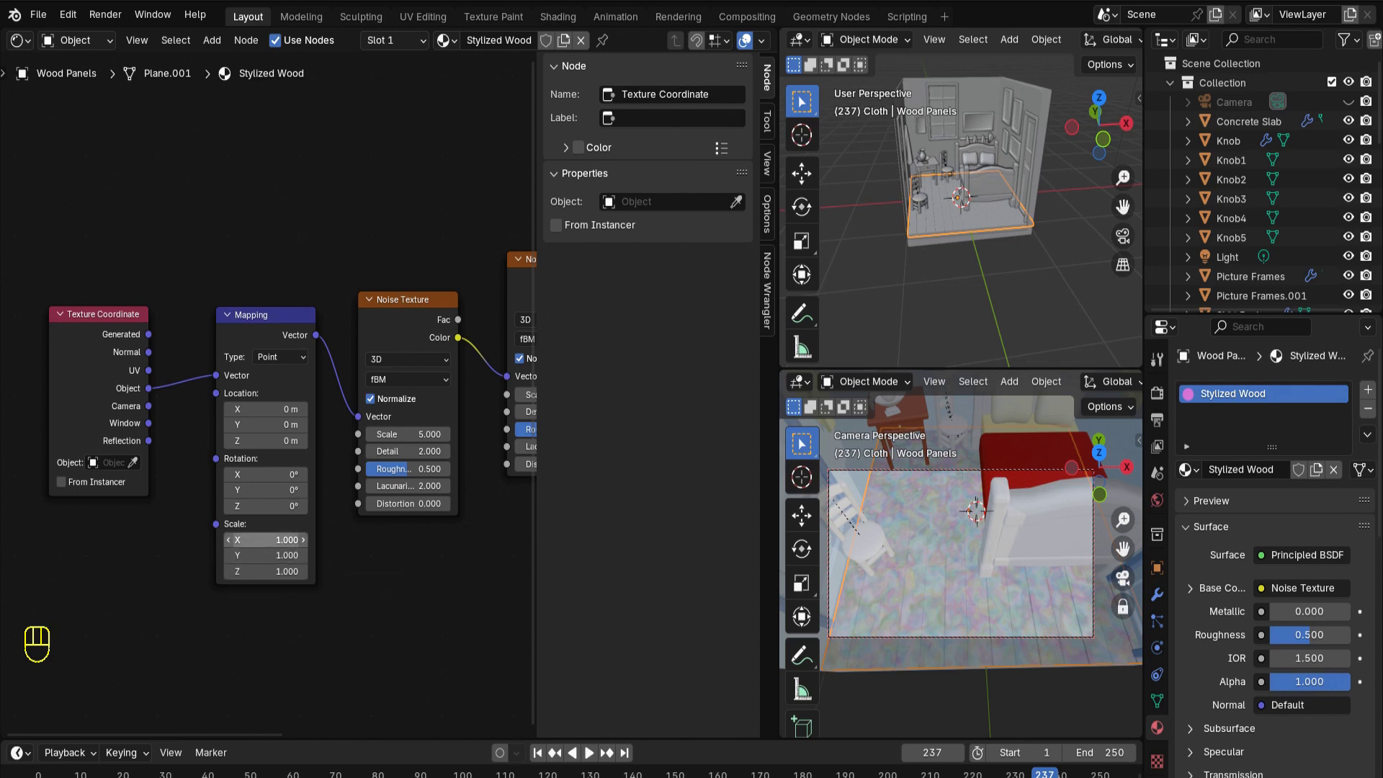
# Try stretching the noise with a negative X scale on the Mapping node, and set its Y scale to -0.2 instead
pyautogui.moveTo(266, 539); pyautogui.dragTo(108, 539)
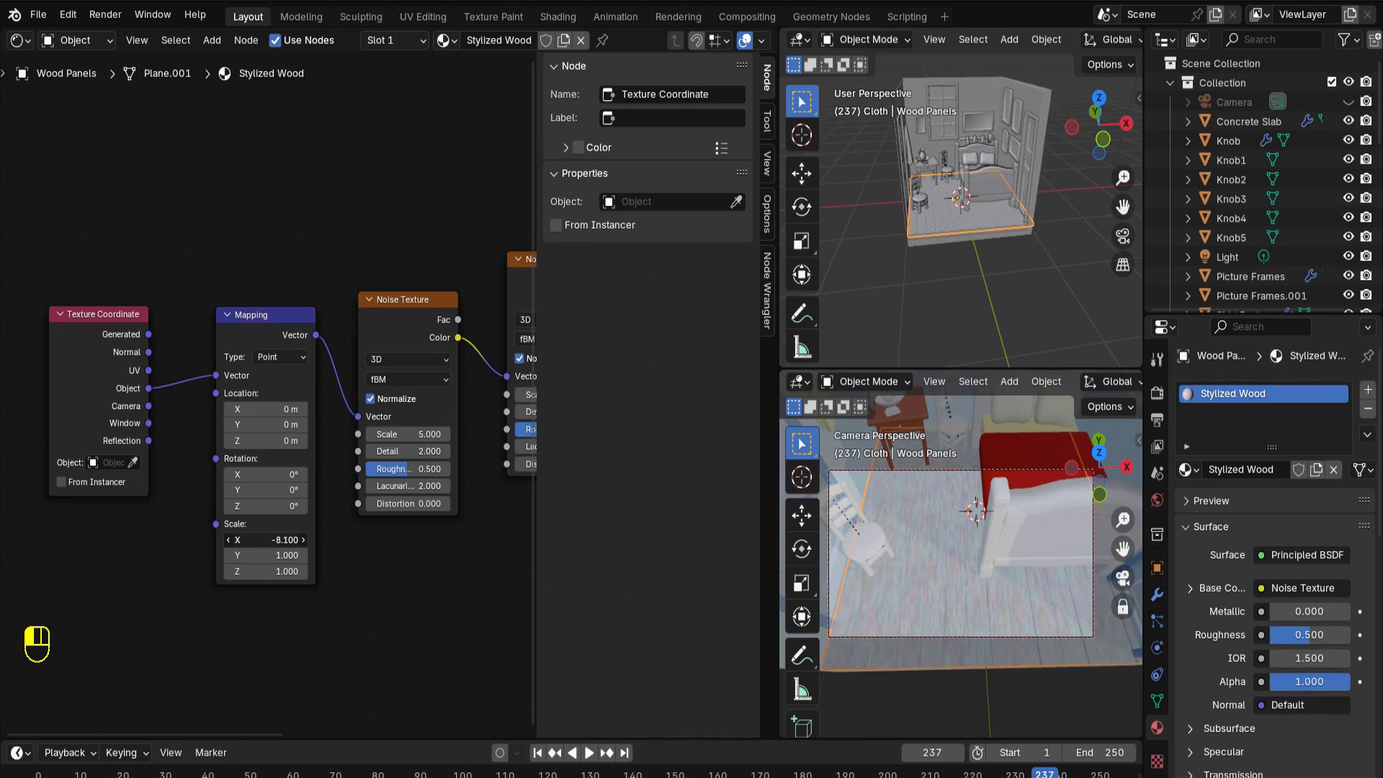
pyautogui.moveTo(108, 539); pyautogui.dragTo(83, 539)
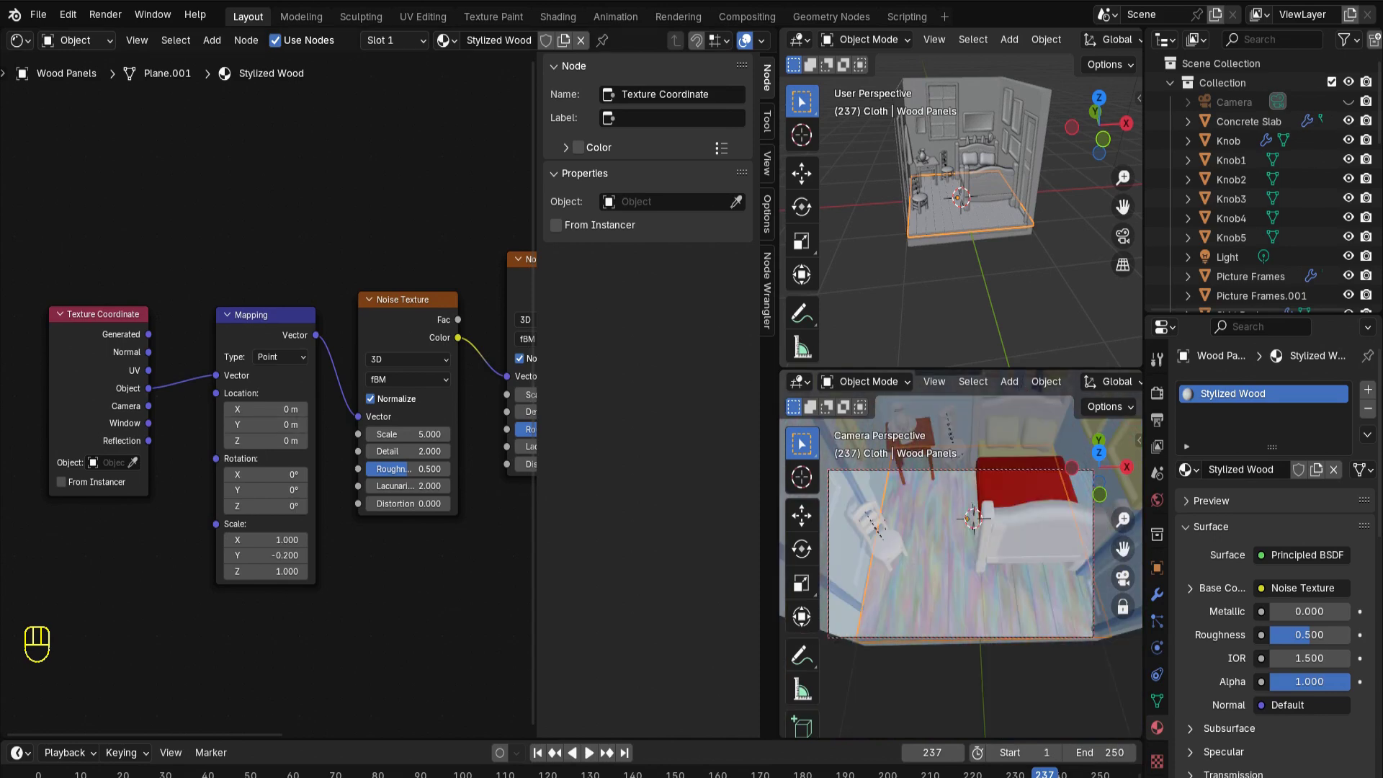
# Move the coordinate, mapping and noise nodes together away from the Principled BSDF to make room between them
pyautogui.scroll(-2, 269, 395)
pyautogui.moveTo(115, 226); pyautogui.dragTo(452, 568)
pyautogui.press('g')
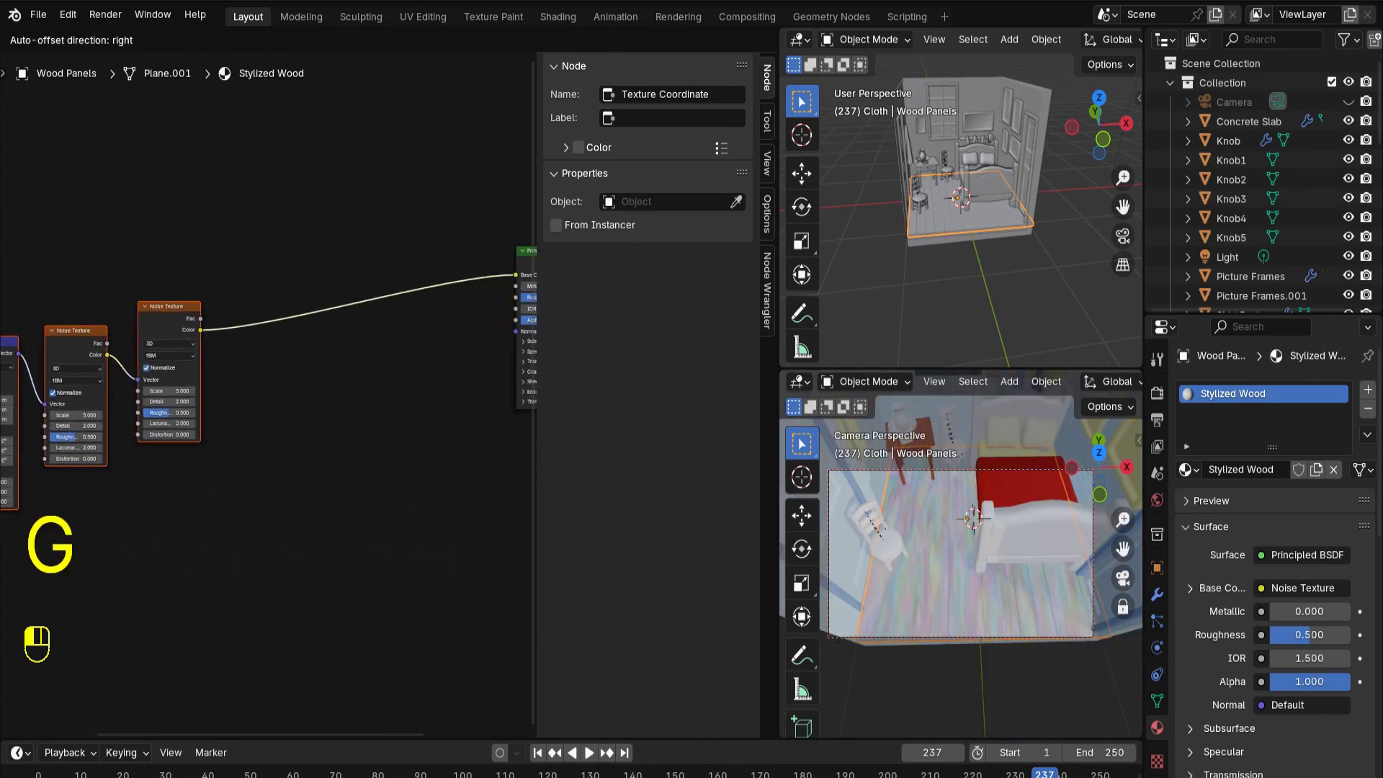
pyautogui.click(172, 565)
# Add a Color Ramp node after the original Noise Texture and connect the noise's Color to the ramp's Fac input
pyautogui.click(330, 493)
pyautogui.hotkey('shift', 'a')
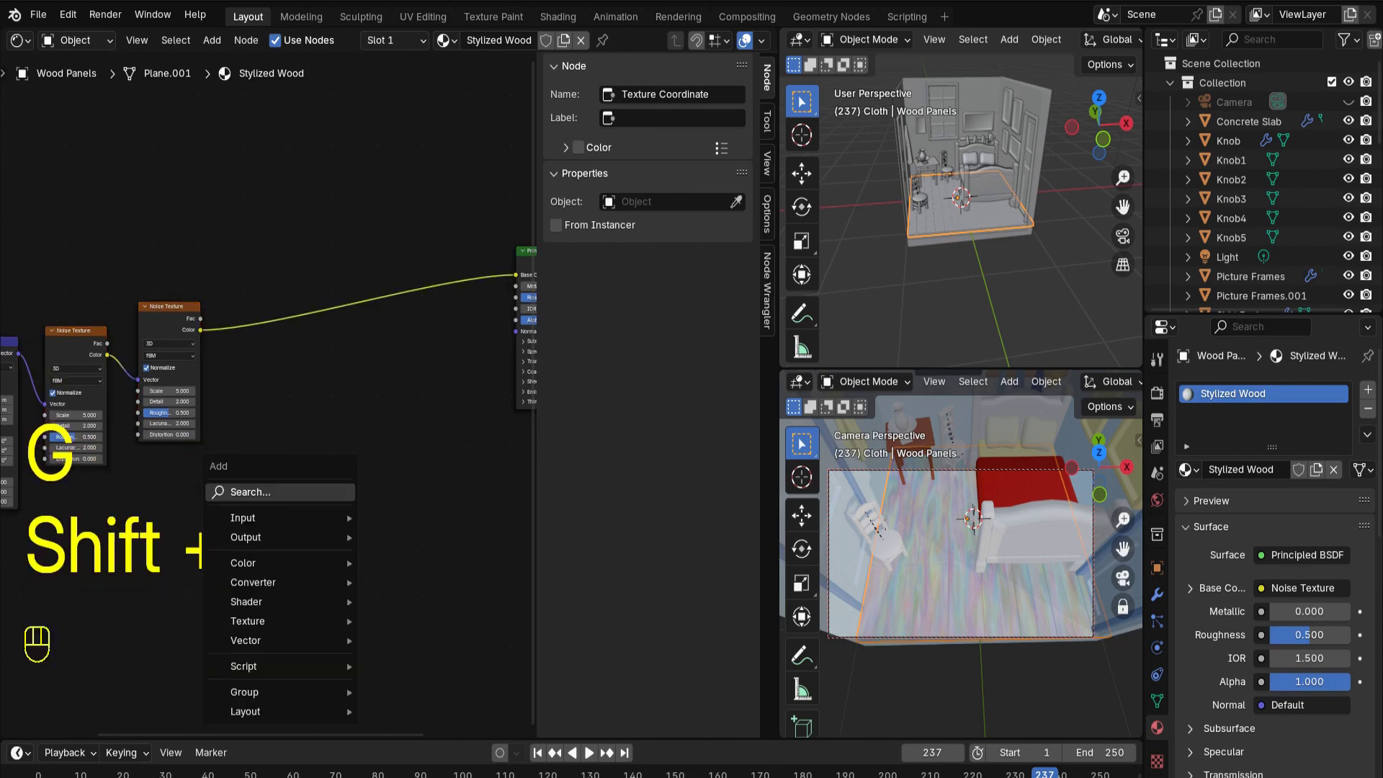
pyautogui.click(330, 493)
pyautogui.write('ramp')
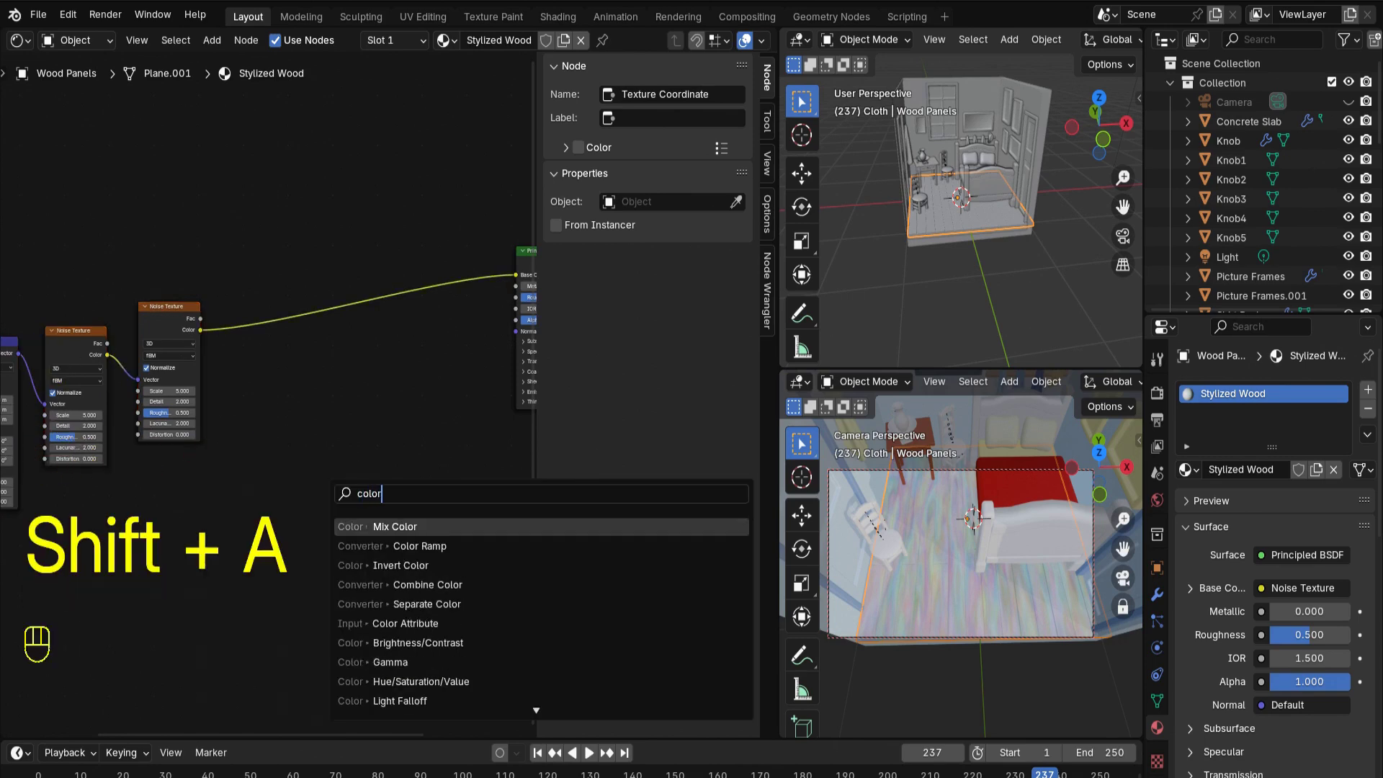
pyautogui.press('Return')
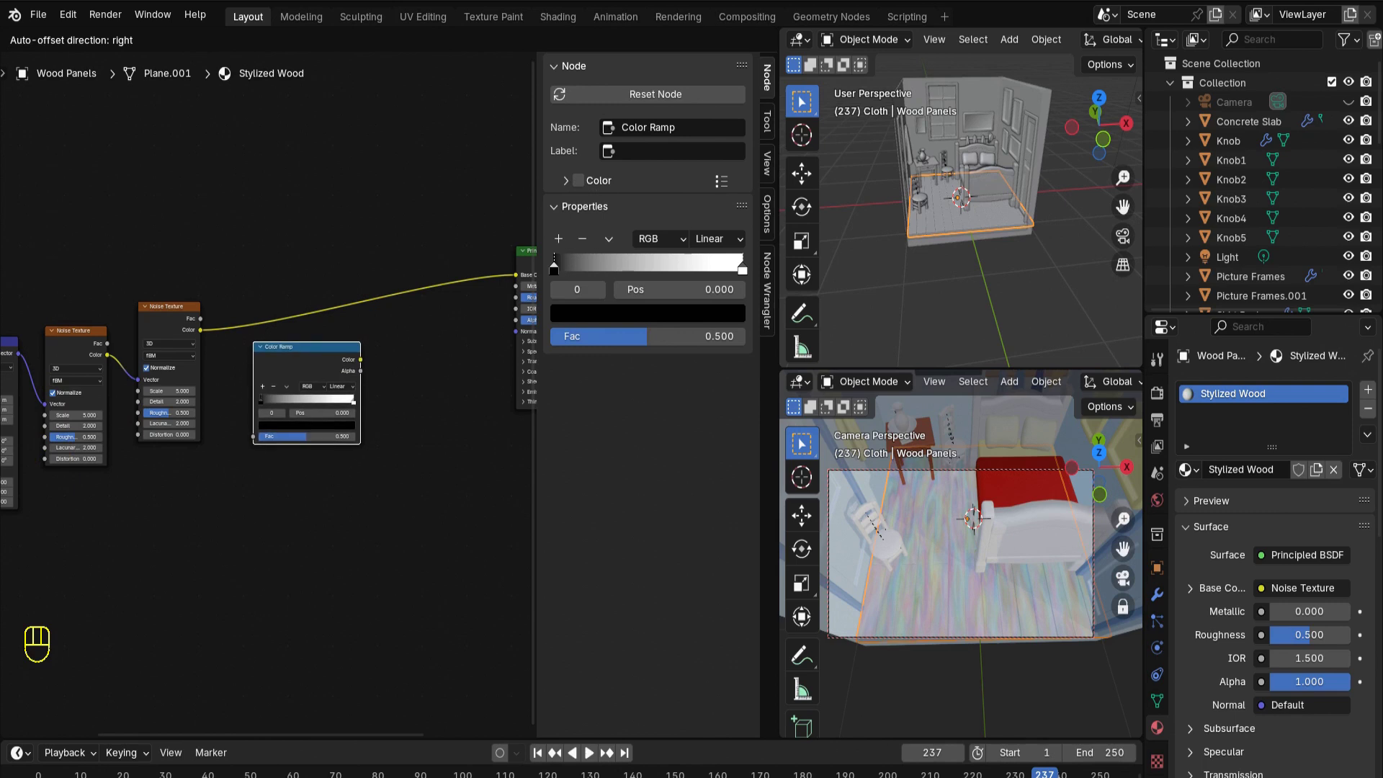
pyautogui.click(254, 350)
pyautogui.moveTo(200, 330); pyautogui.dragTo(252, 436)
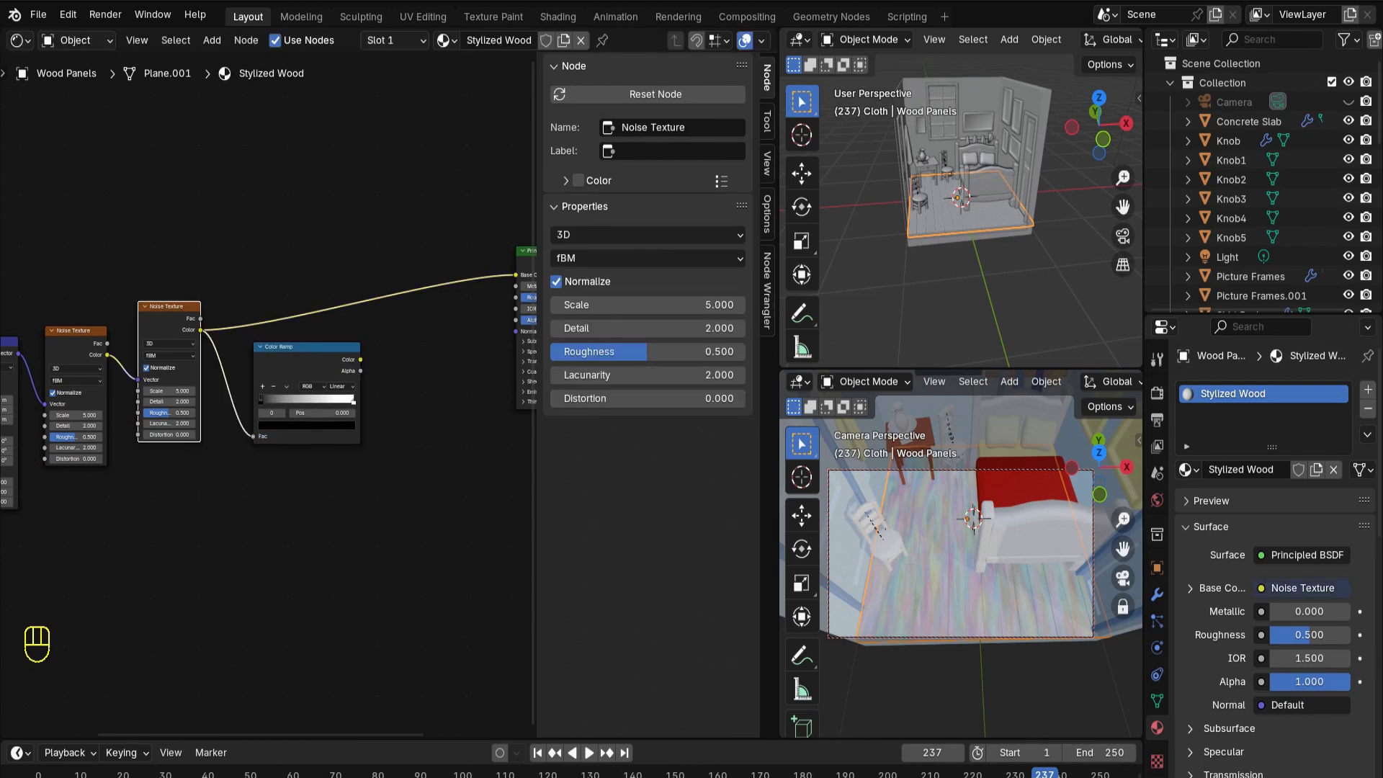
# Add a Bump node between the Color Ramp and the Principled BSDF, feeding the ramp's Color into its Height input
pyautogui.moveTo(401, 522); pyautogui.dragTo(286, 576, button='middle')
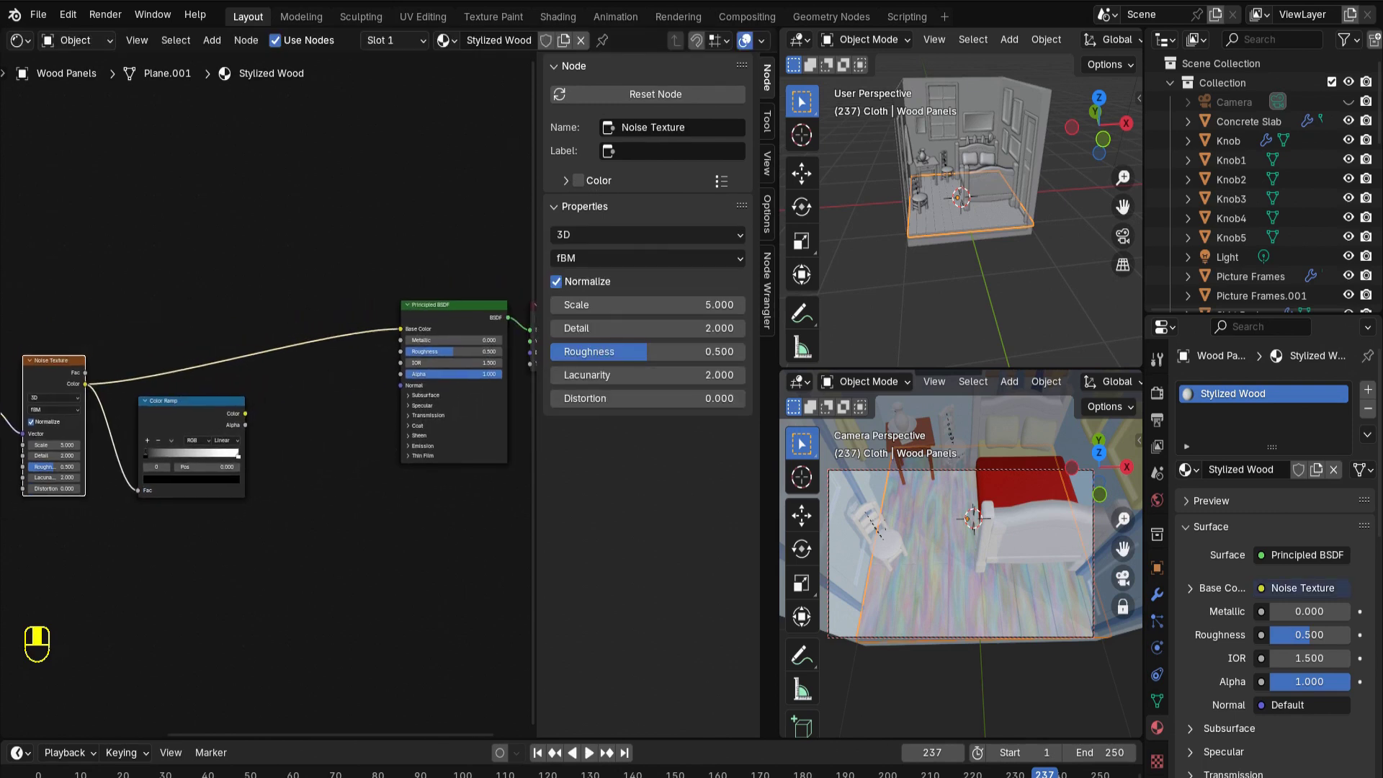
pyautogui.hotkey('shift', 'a')
pyautogui.click(286, 576)
pyautogui.write('bump')
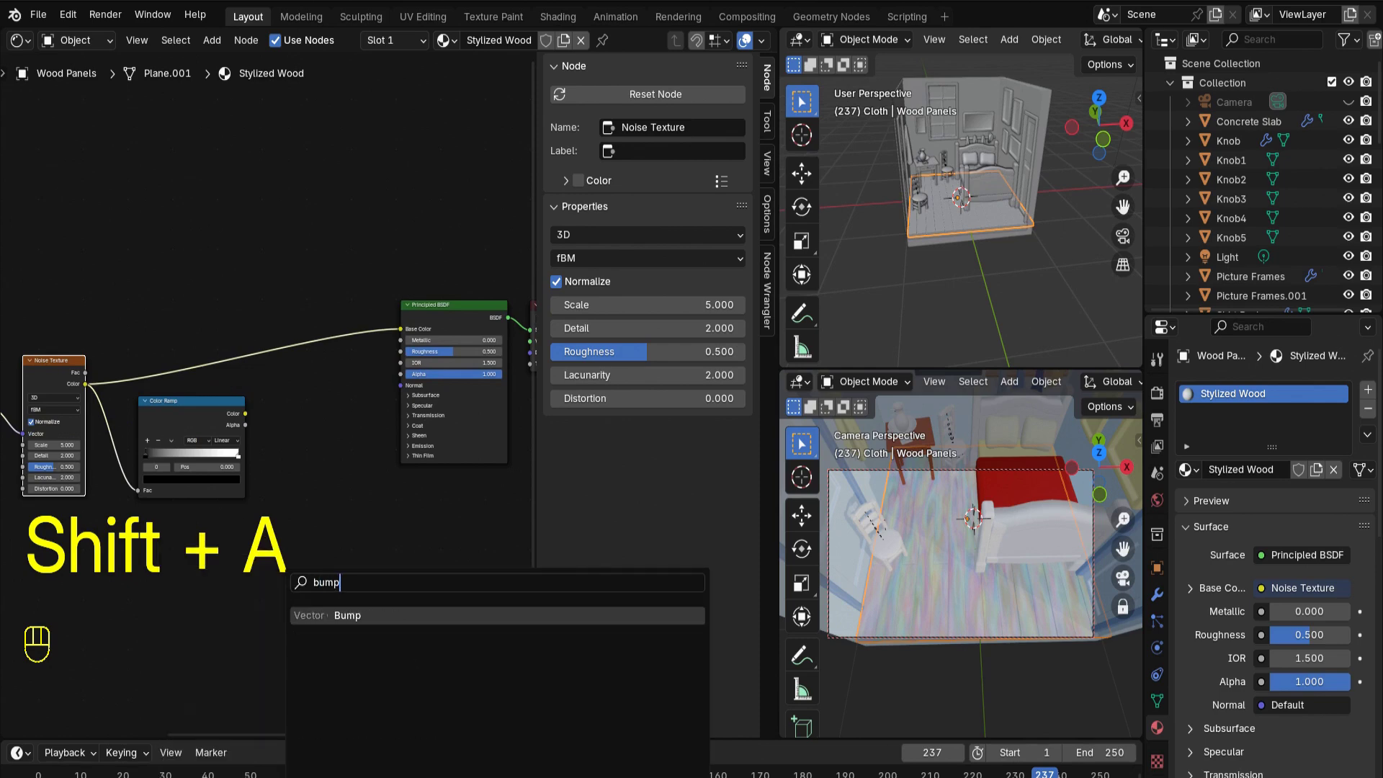
pyautogui.press('Return')
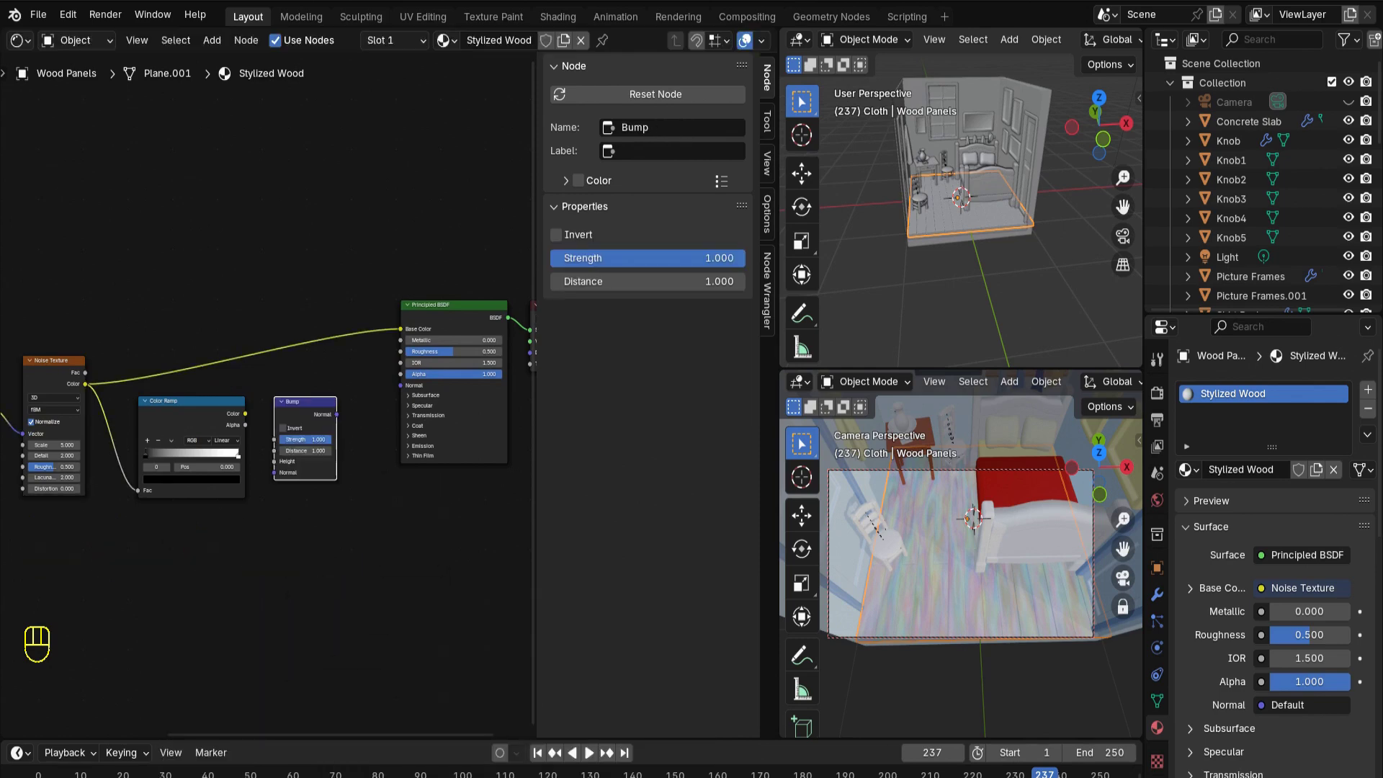
pyautogui.moveTo(245, 414); pyautogui.dragTo(274, 461)
pyautogui.scroll(-3, 274, 461)
pyautogui.moveTo(273, 461); pyautogui.dragTo(162, 481, button='middle')
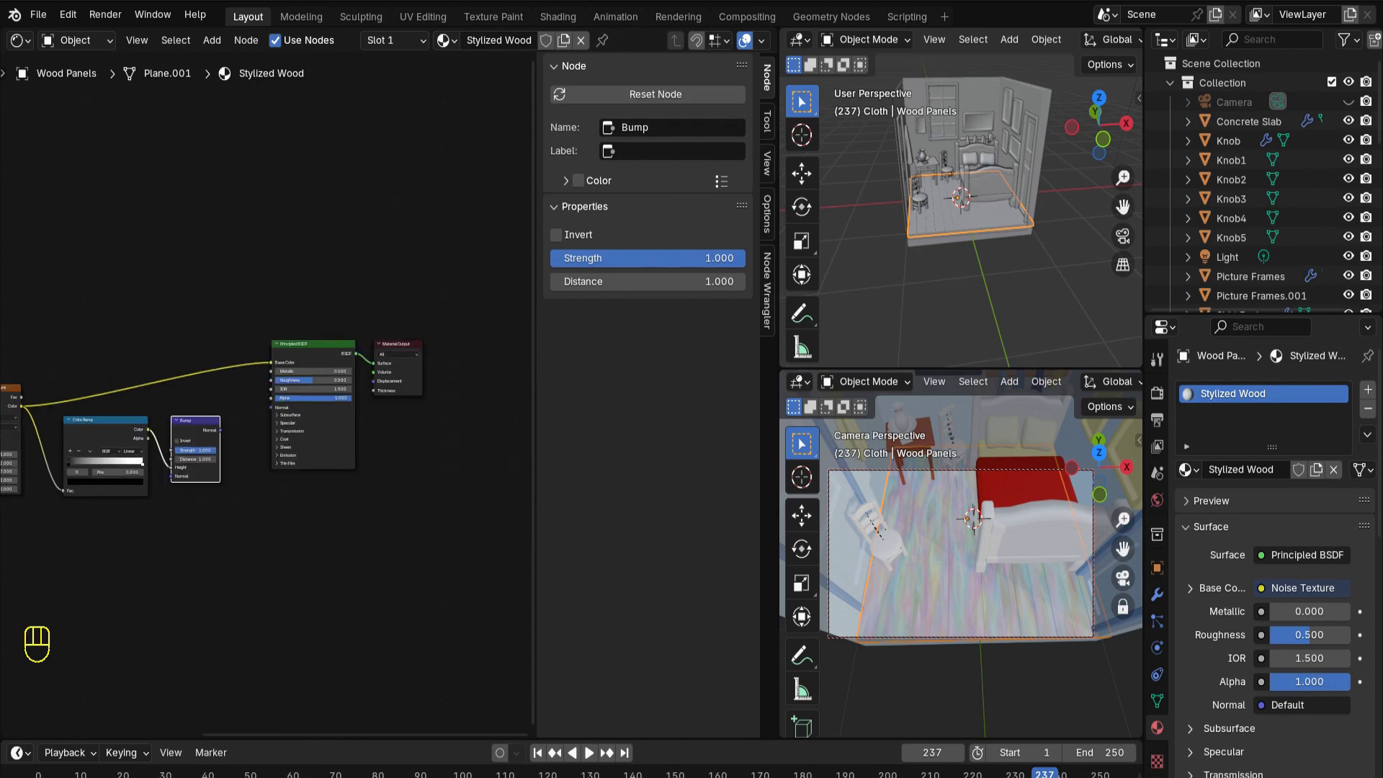
# Connect the Bump node's Normal to the Principled BSDF's Normal input and disconnect the noise from Base Color
pyautogui.scroll(3, 270, 394)
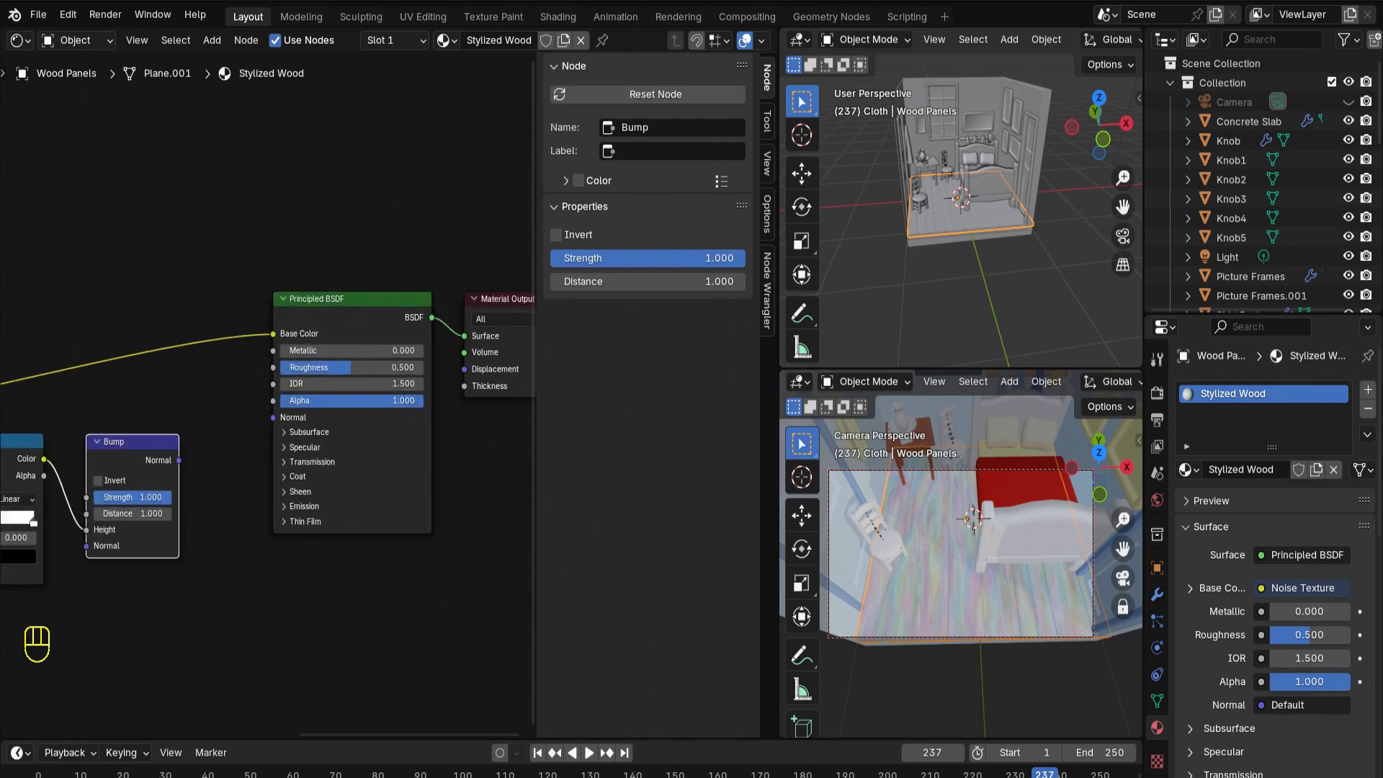
pyautogui.moveTo(178, 459); pyautogui.dragTo(273, 417)
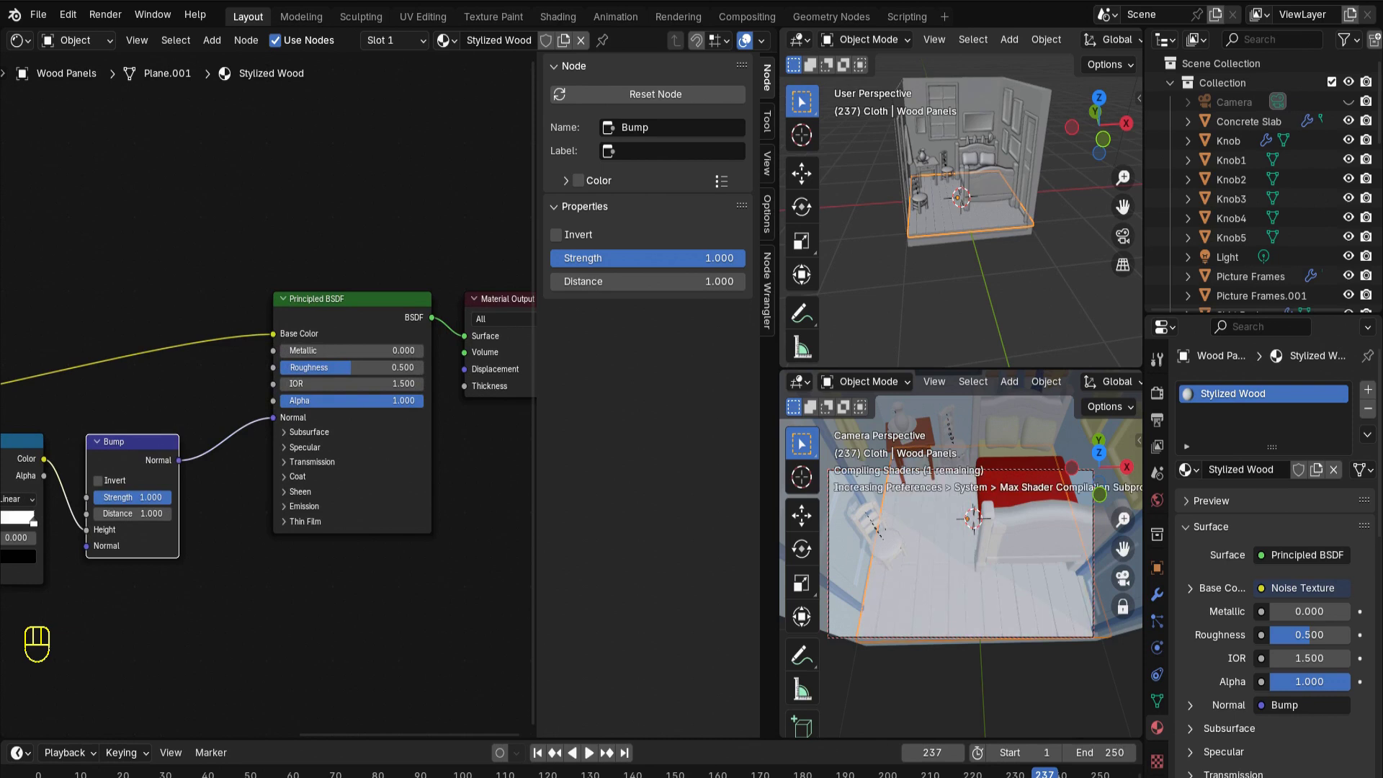
pyautogui.moveTo(273, 334); pyautogui.dragTo(223, 334)
pyautogui.scroll(6, 961, 553)
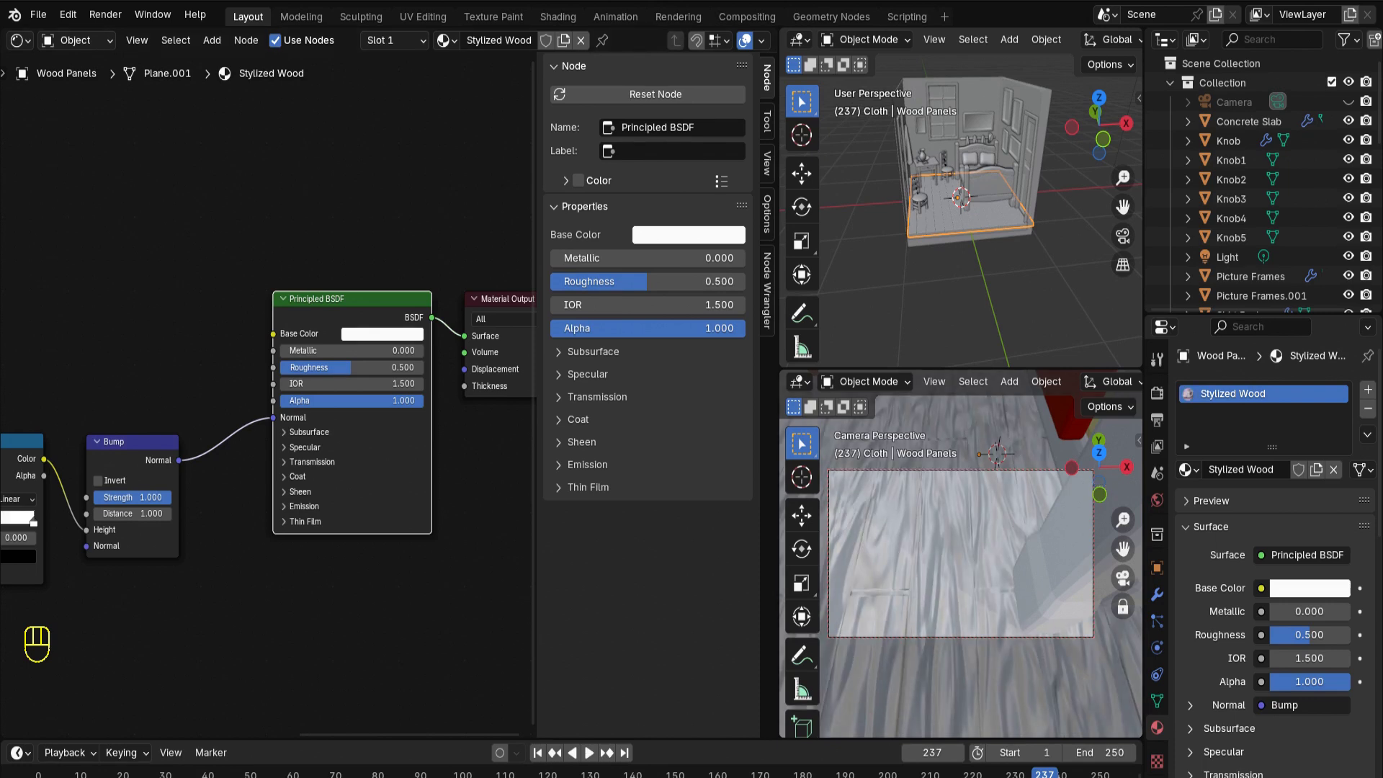
pyautogui.scroll(-5, 961, 555)
pyautogui.moveTo(961, 576); pyautogui.dragTo(988, 608, button='middle')
pyautogui.scroll(4, 964, 501)
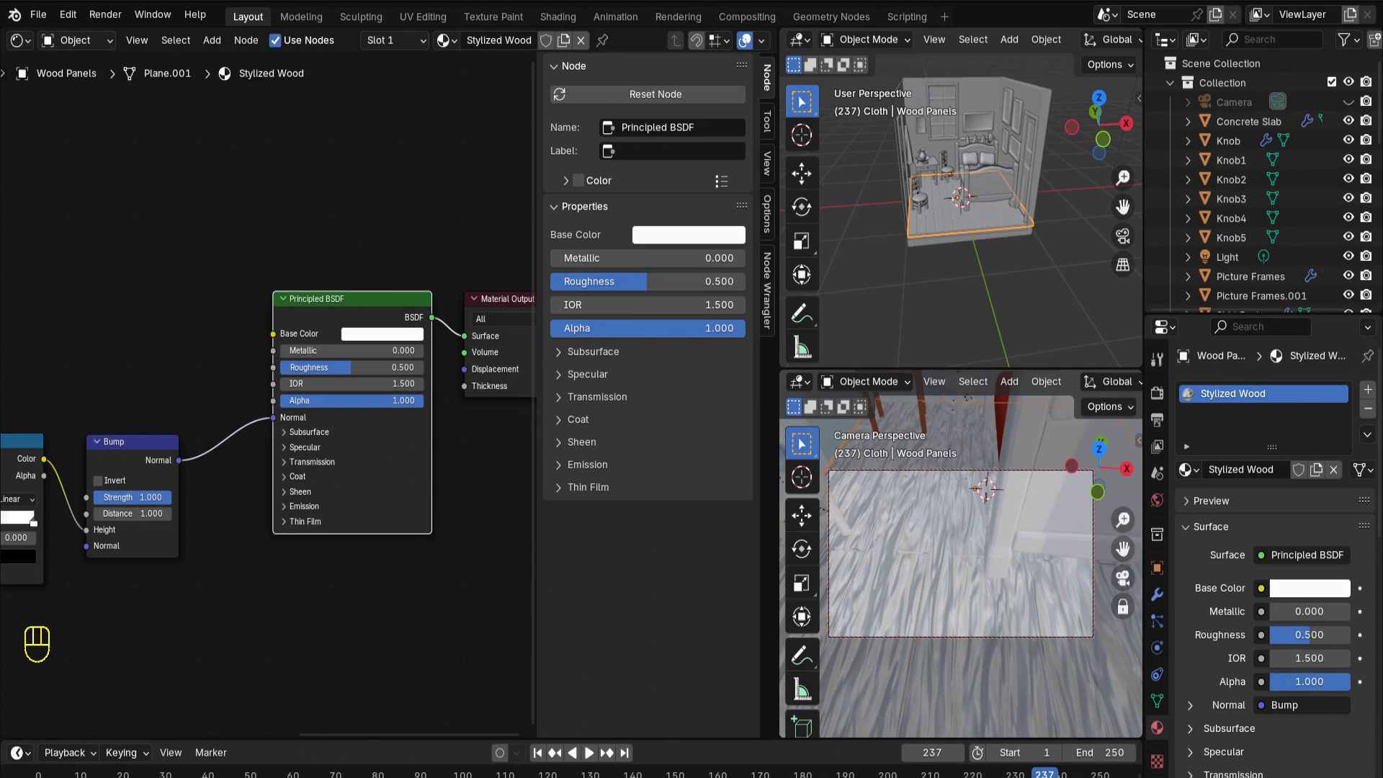
# Set the Principled BSDF's Base Color to a warm yellow-orange with hue 0.088, saturation 0.698 and value 1.000
pyautogui.click(382, 334)
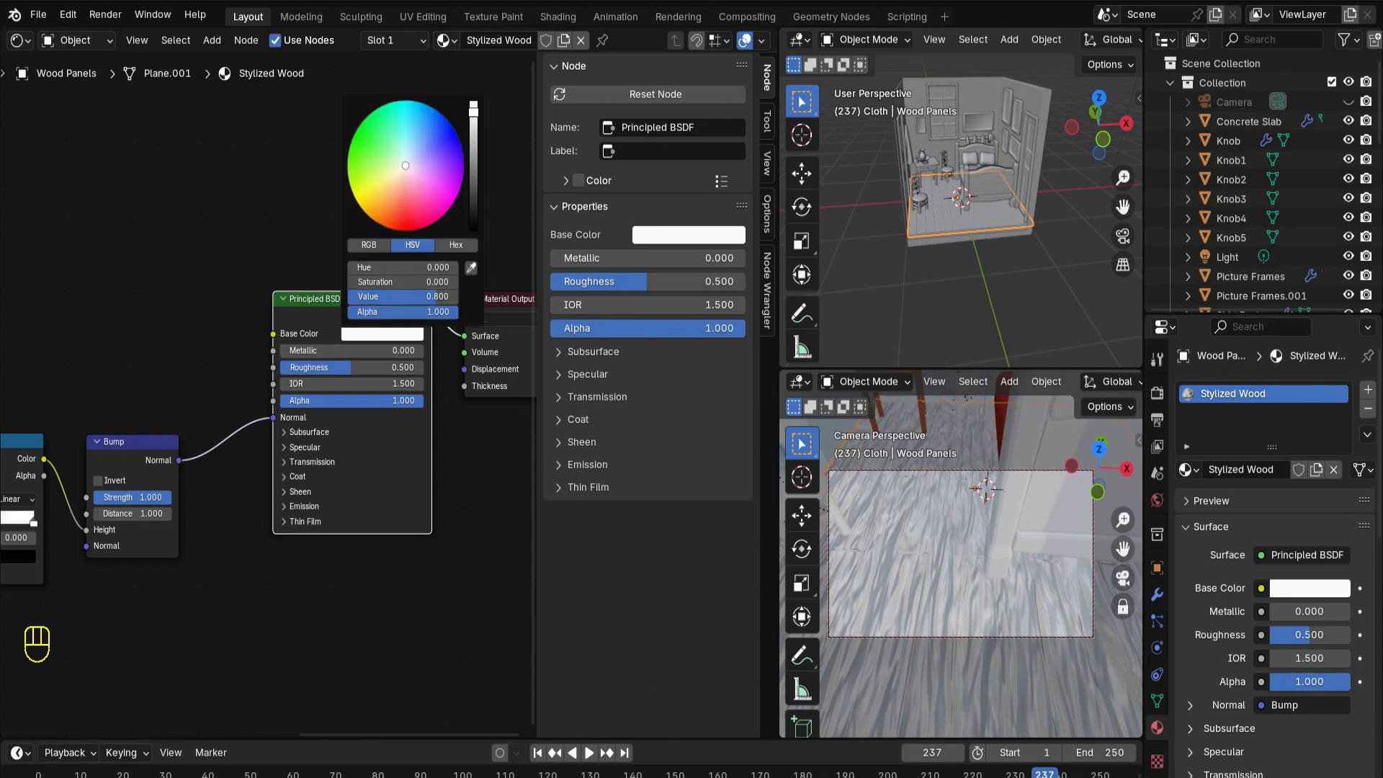
pyautogui.click(392, 176)
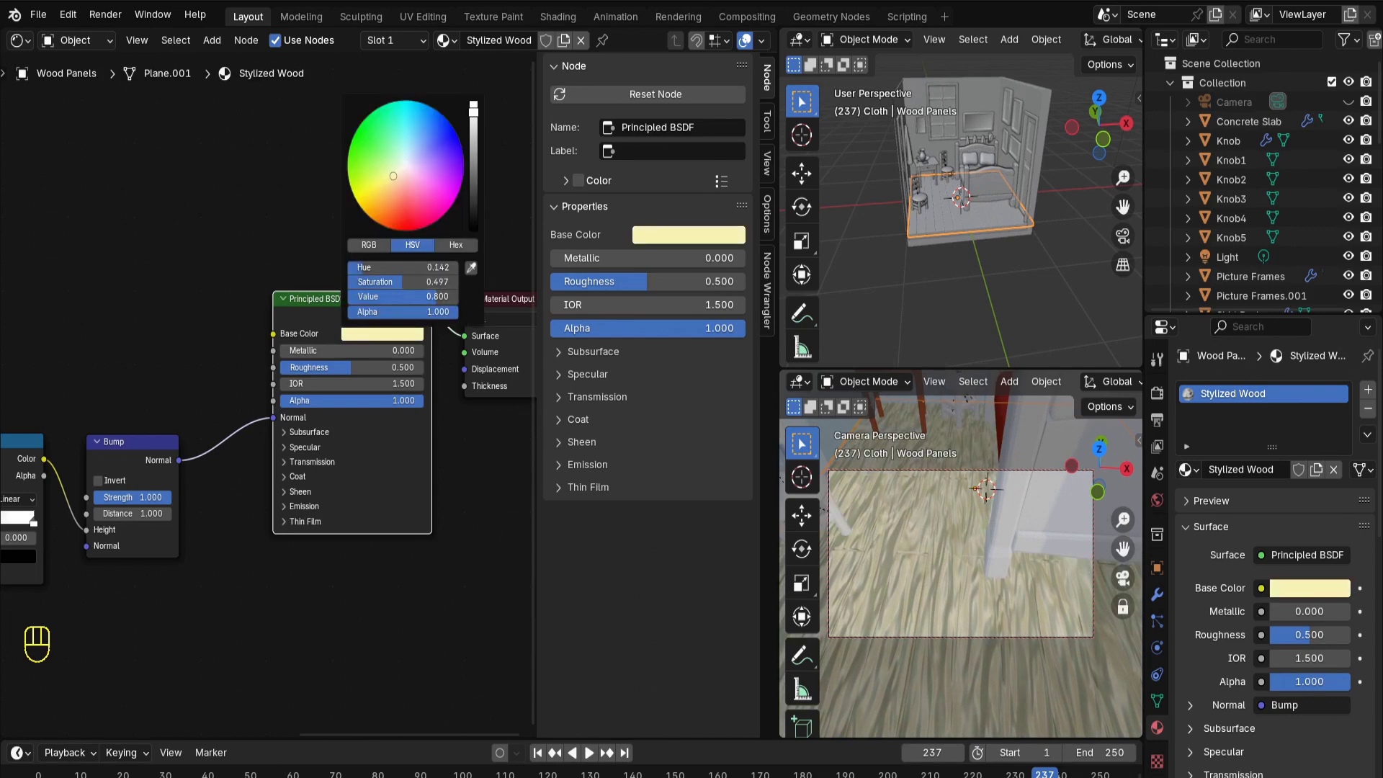
pyautogui.moveTo(474, 112); pyautogui.dragTo(473, 102)
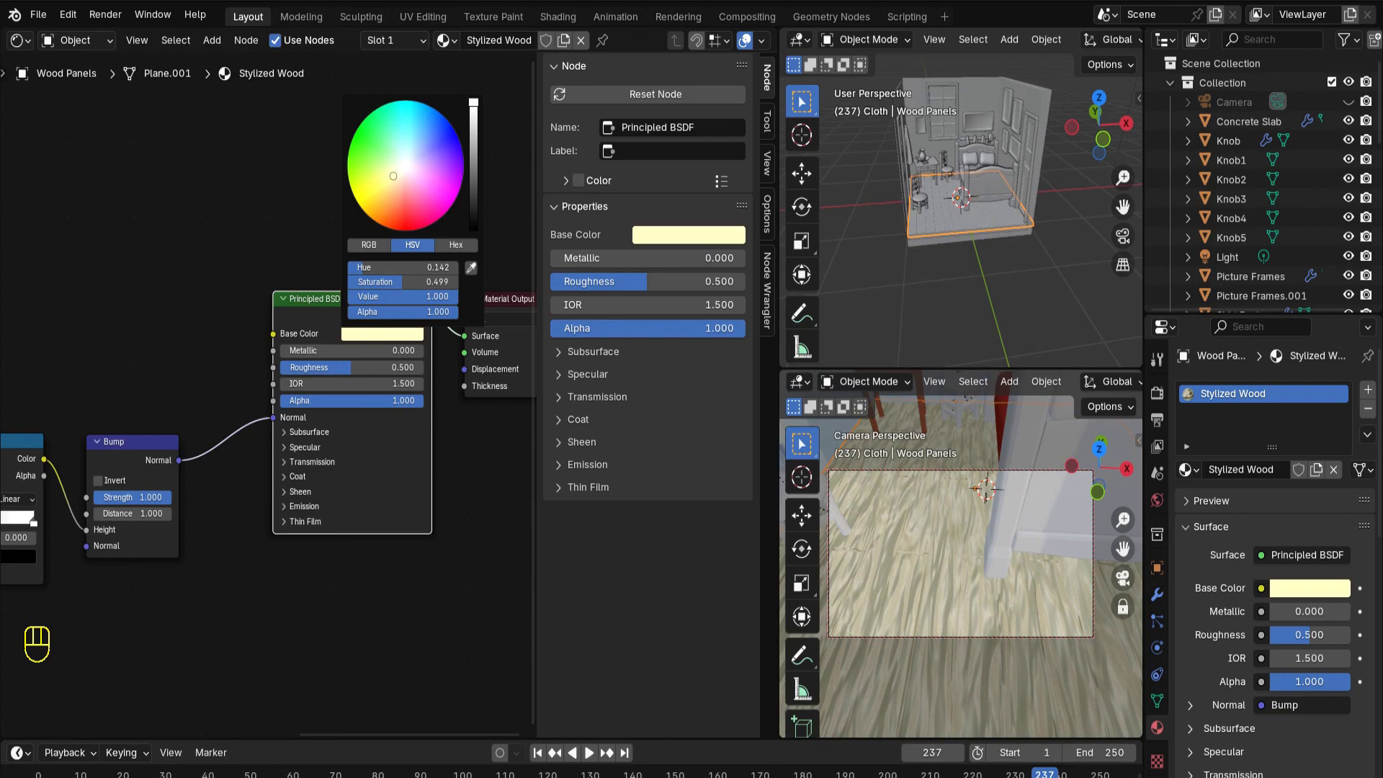
pyautogui.click(390, 186)
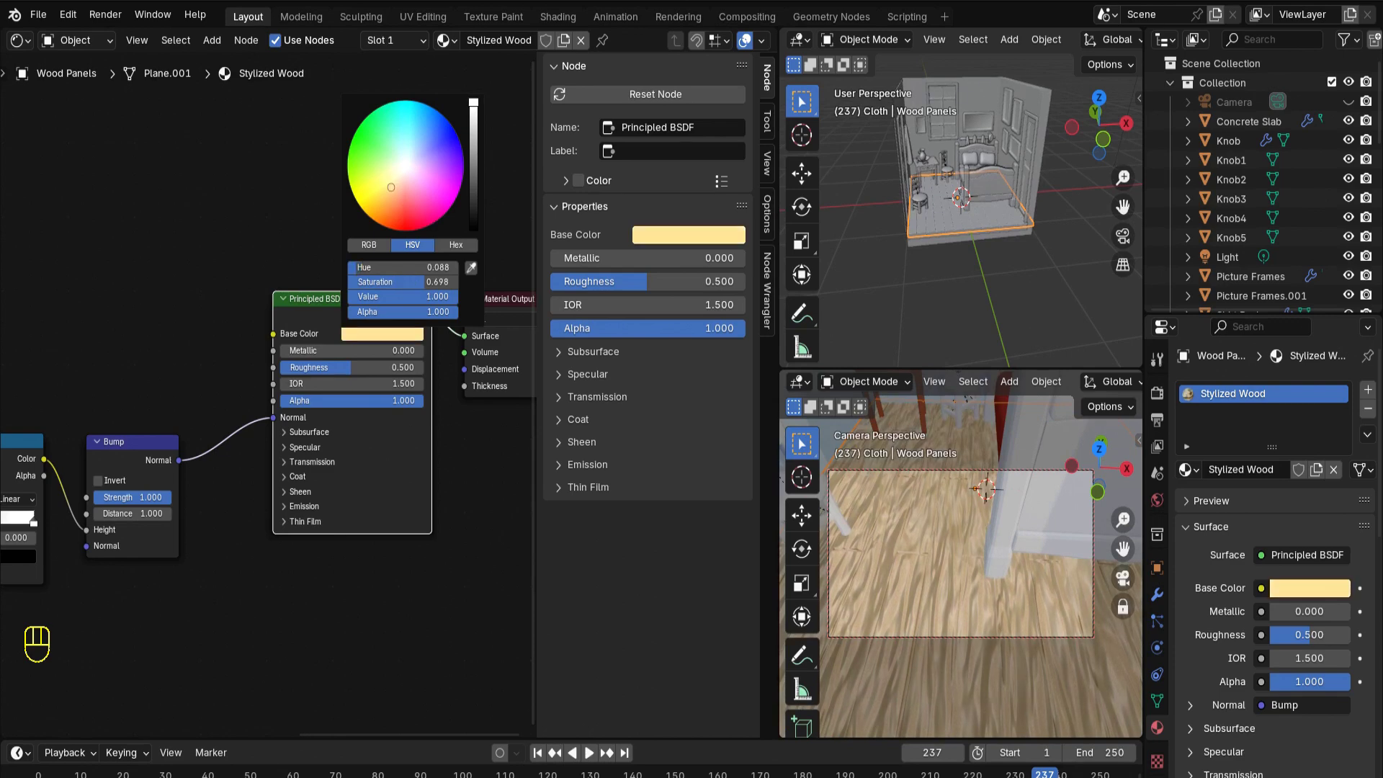
pyautogui.moveTo(216, 360); pyautogui.dragTo(233, 355, button='middle')
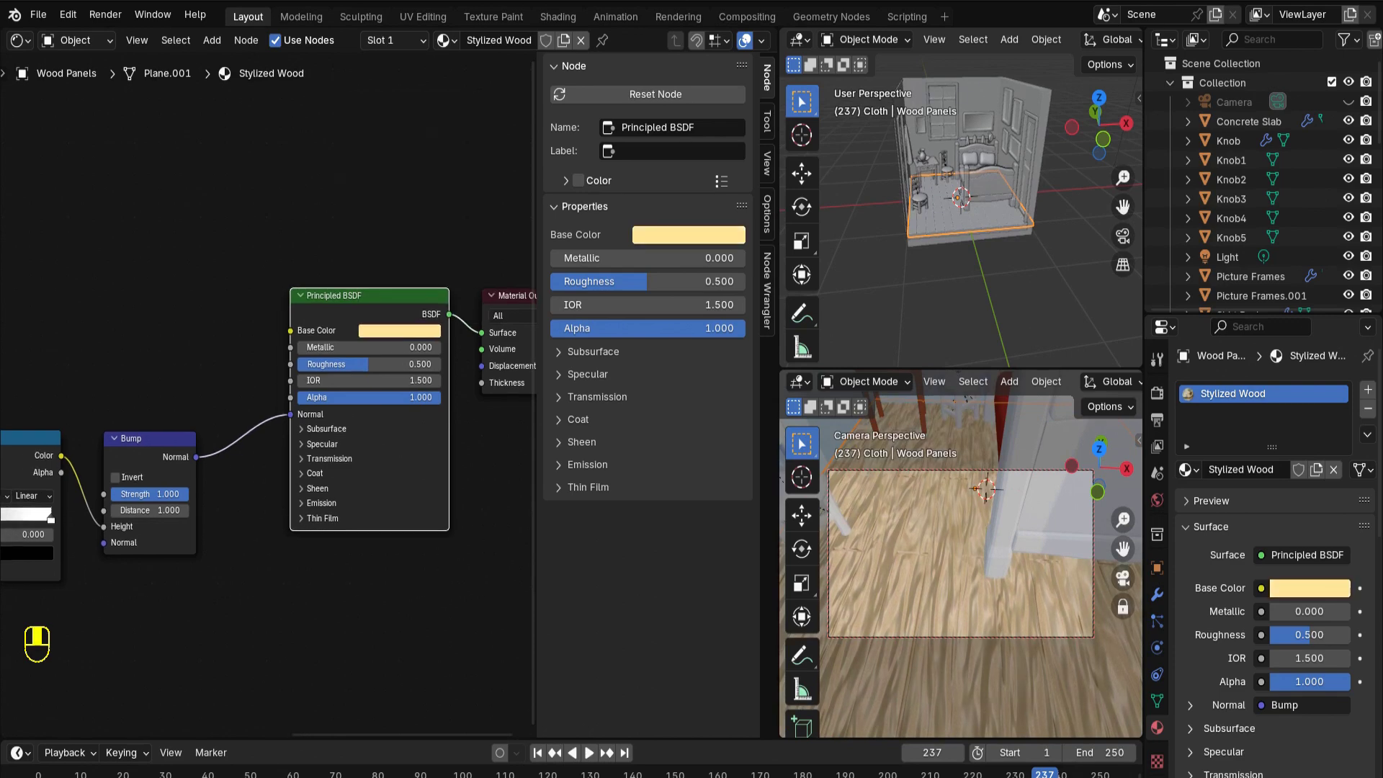
# Turn on Invert for the Bump node and set its Strength to 0.364
pyautogui.moveTo(936, 540); pyautogui.dragTo(1001, 558, button='middle')
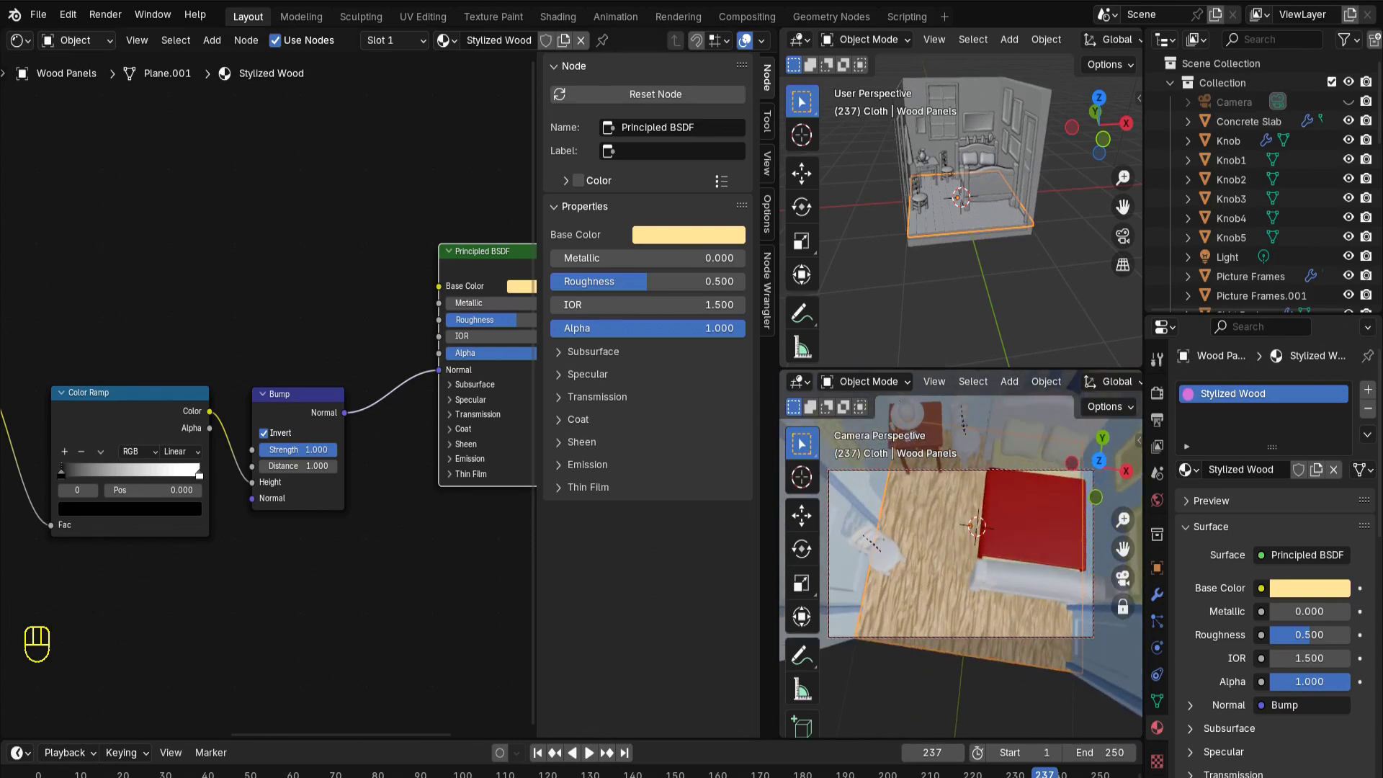
pyautogui.moveTo(159, 454); pyautogui.dragTo(490, 402, button='middle')
pyautogui.moveTo(216, 447); pyautogui.dragTo(466, 440, button='middle')
pyautogui.click(223, 322)
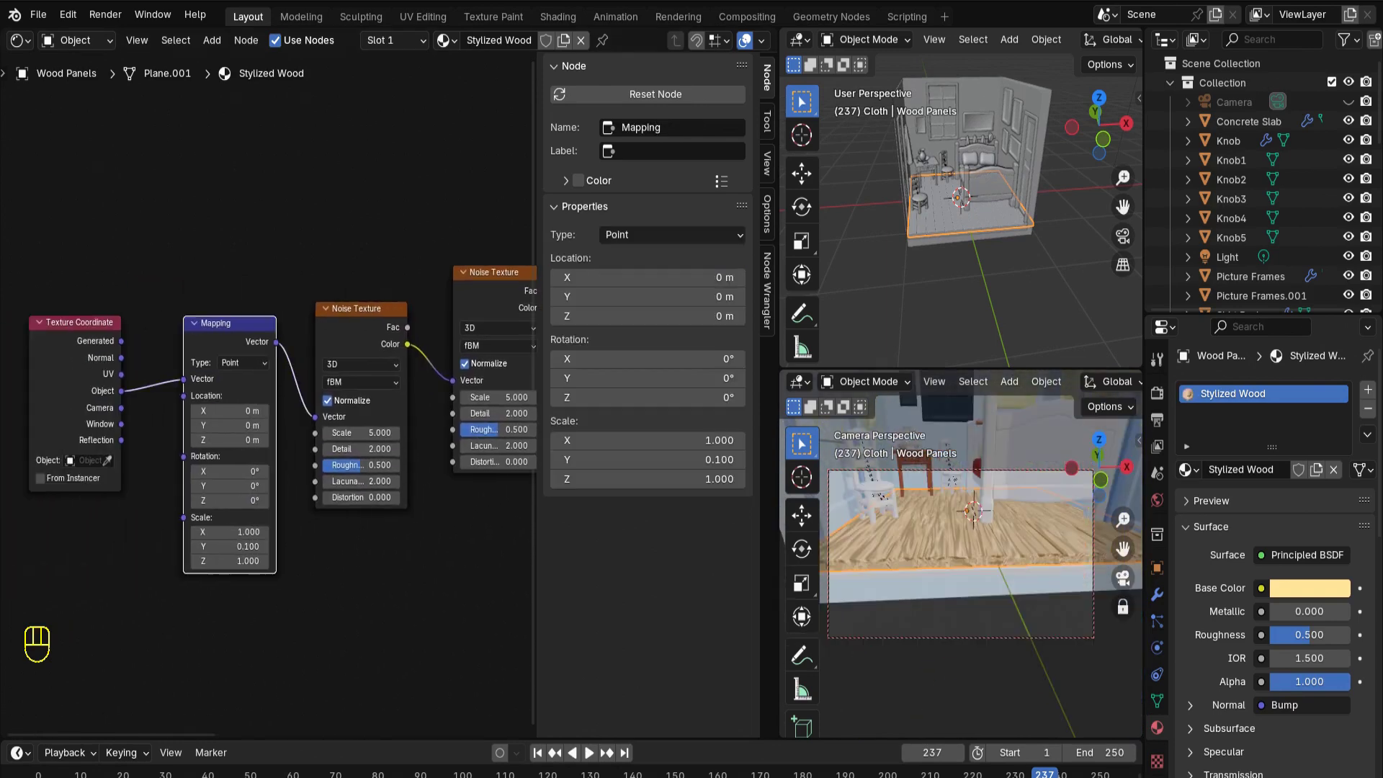
pyautogui.moveTo(504, 432); pyautogui.dragTo(180, 425, button='middle')
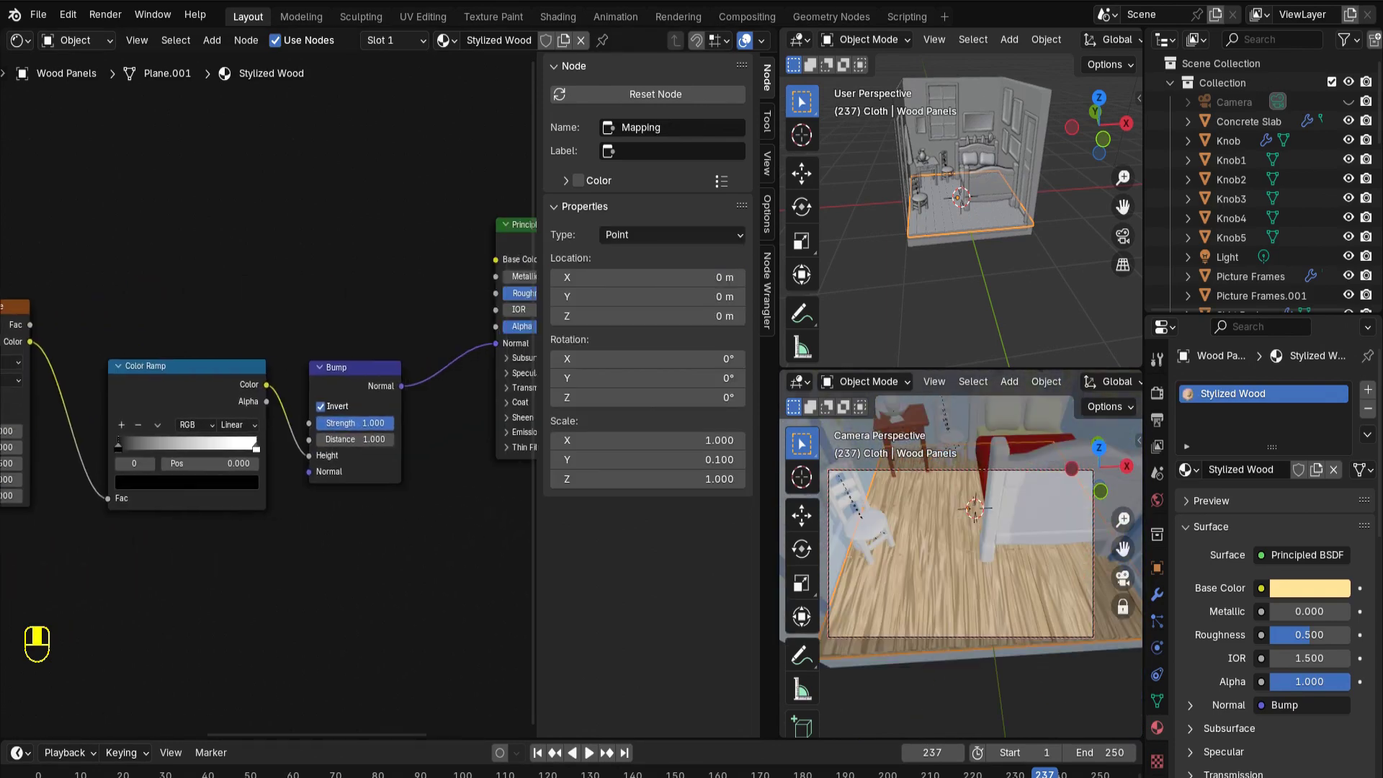
pyautogui.moveTo(288, 432); pyautogui.dragTo(237, 432, button='middle')
pyautogui.moveTo(317, 423)
pyautogui.mouseDown()
pyautogui.moveTo(280, 424)
pyautogui.moveTo(294, 424)
pyautogui.mouseUp()
pyautogui.moveTo(293, 424); pyautogui.dragTo(340, 494, button='middle')
pyautogui.scroll(-1, 290, 467)
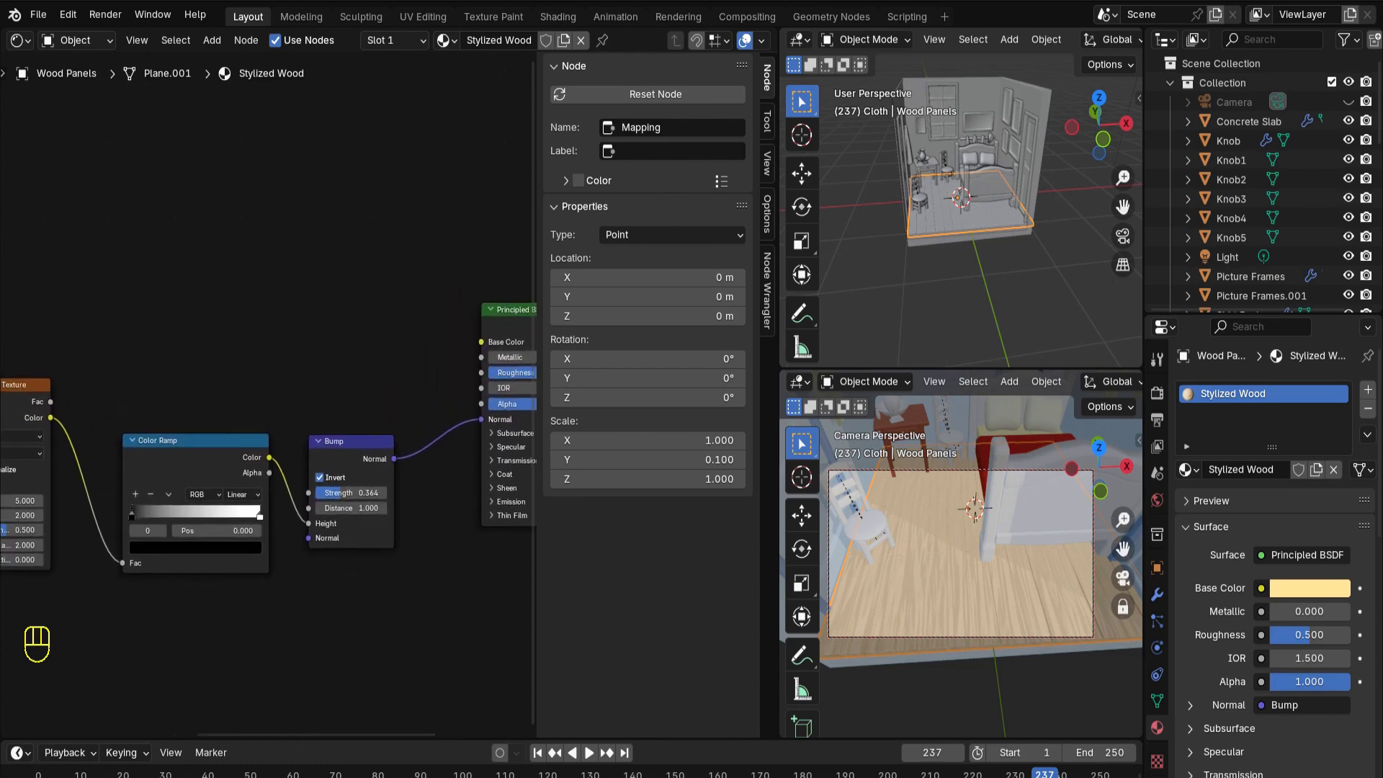
# Duplicate the Color Ramp, place the copy above the original, and connect the second Noise Texture's Color to its Fac input
pyautogui.click(195, 440)
pyautogui.hotkey('shift', 'd')
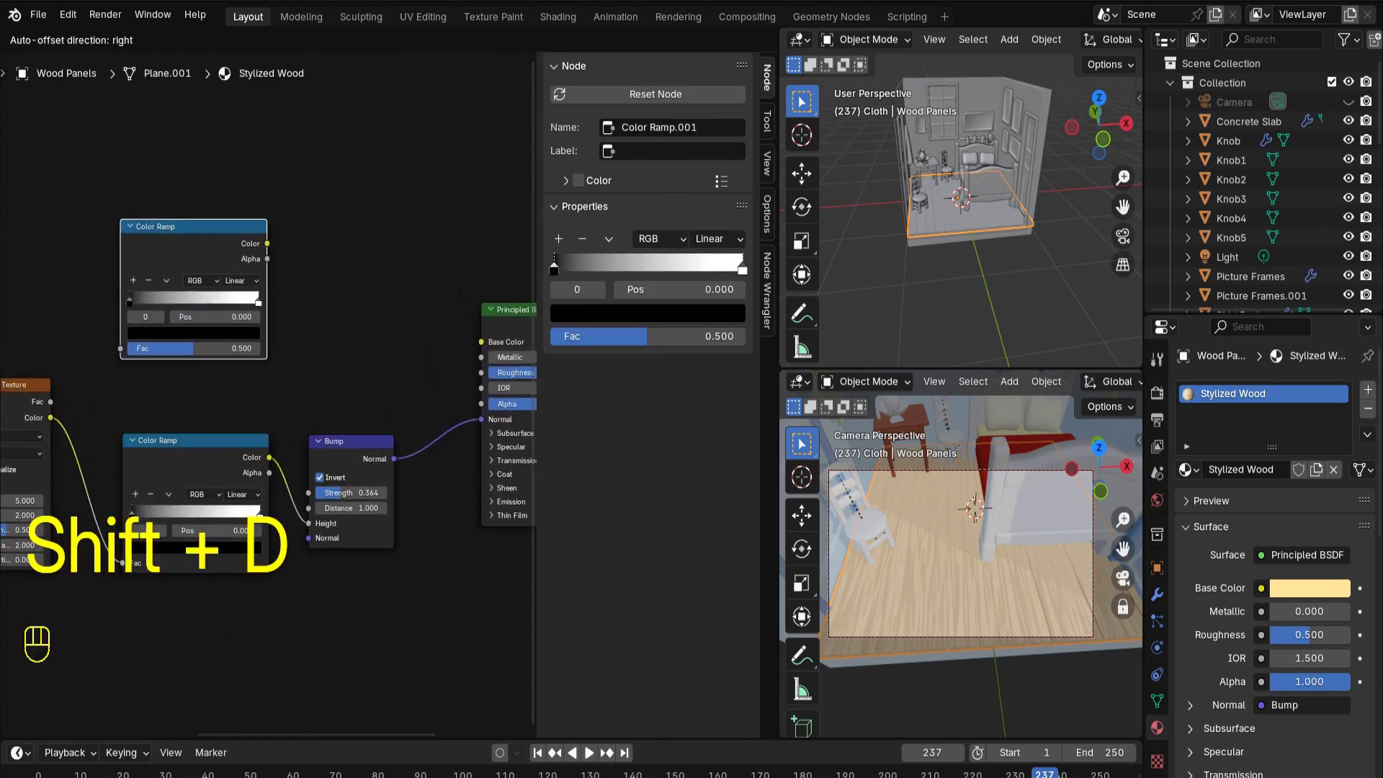
pyautogui.click(217, 222)
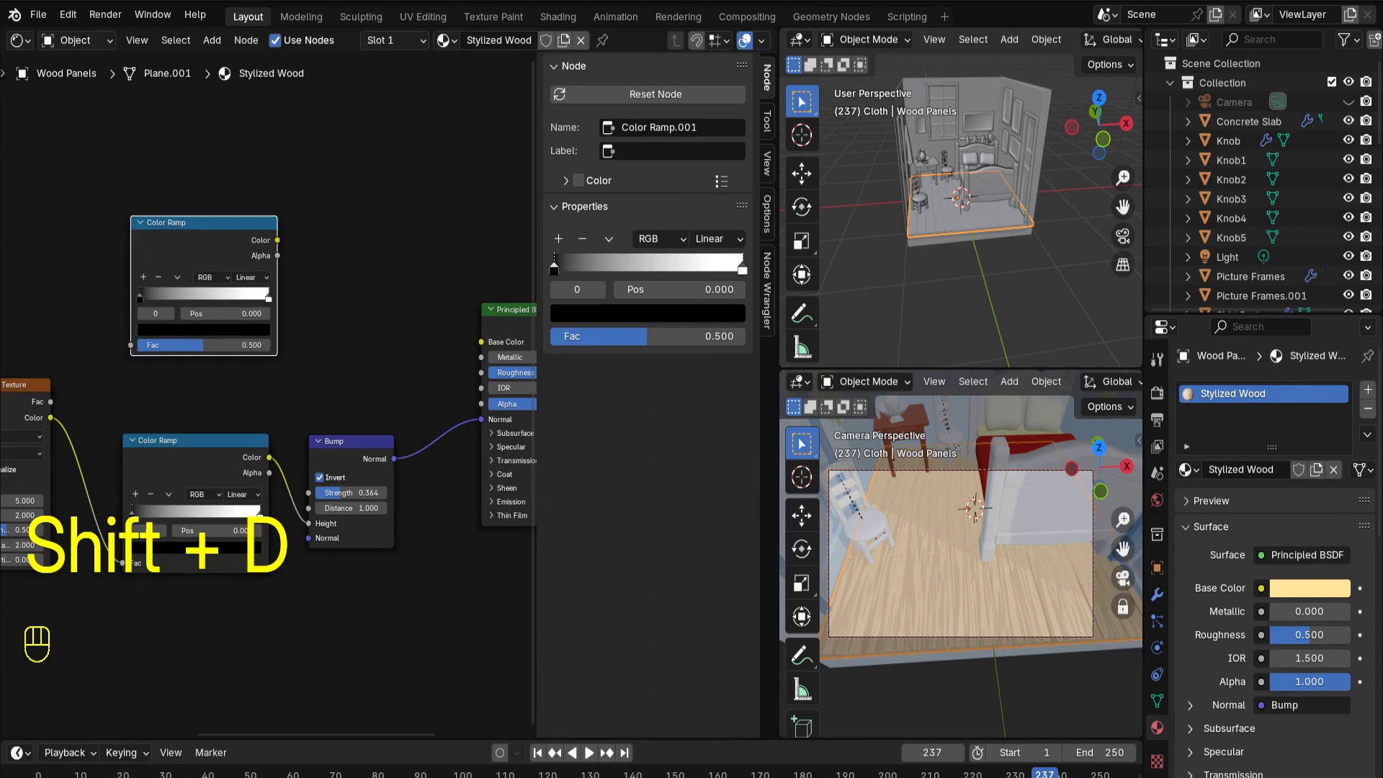
pyautogui.moveTo(218, 222); pyautogui.dragTo(461, 228, button='middle')
pyautogui.moveTo(286, 326); pyautogui.dragTo(80, 500)
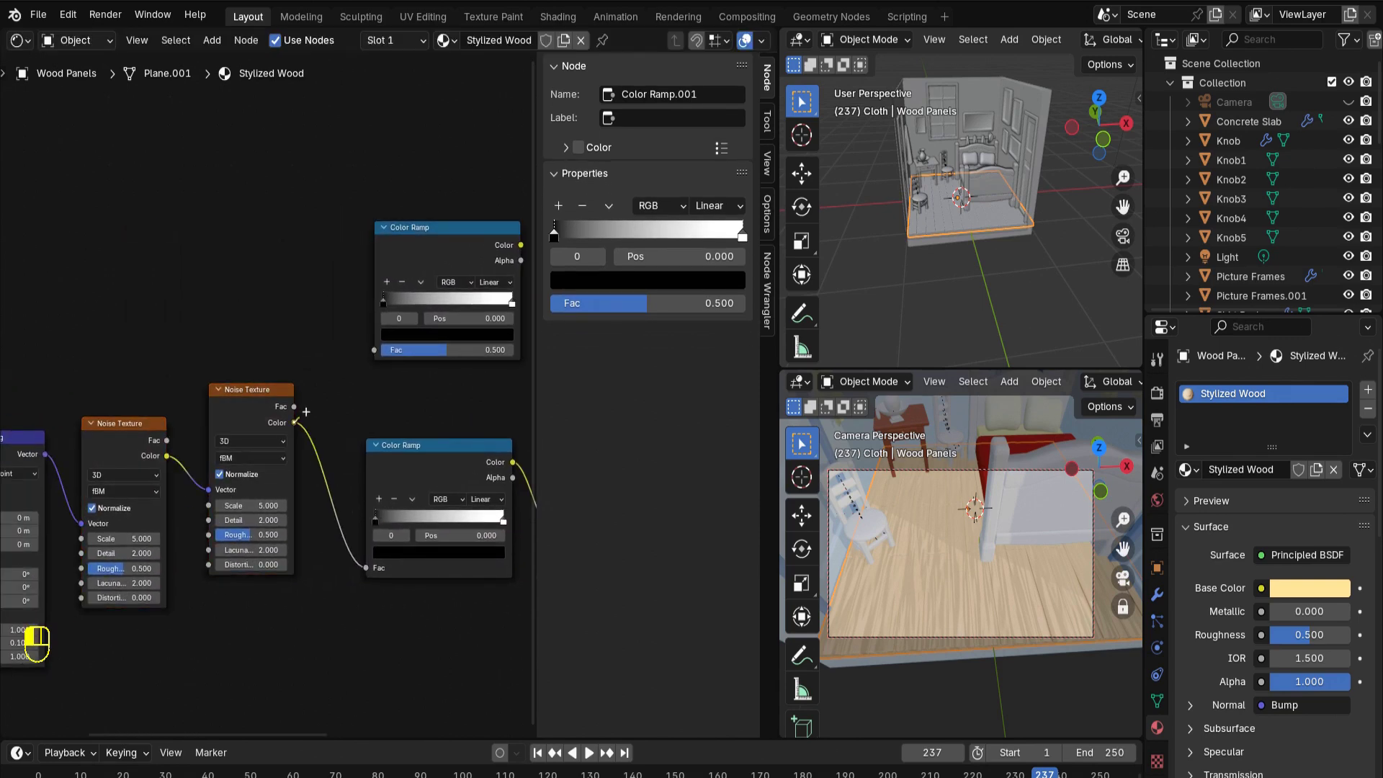
pyautogui.moveTo(294, 422); pyautogui.dragTo(374, 350)
pyautogui.moveTo(374, 350); pyautogui.dragTo(131, 402, button='middle')
# Feed the duplicated Color Ramp into Base Color and make its gradient run from light orange to black
pyautogui.click(204, 386)
pyautogui.moveTo(261, 286)
pyautogui.mouseDown()
pyautogui.moveTo(260, 255)
pyautogui.moveTo(190, 262)
pyautogui.mouseUp()
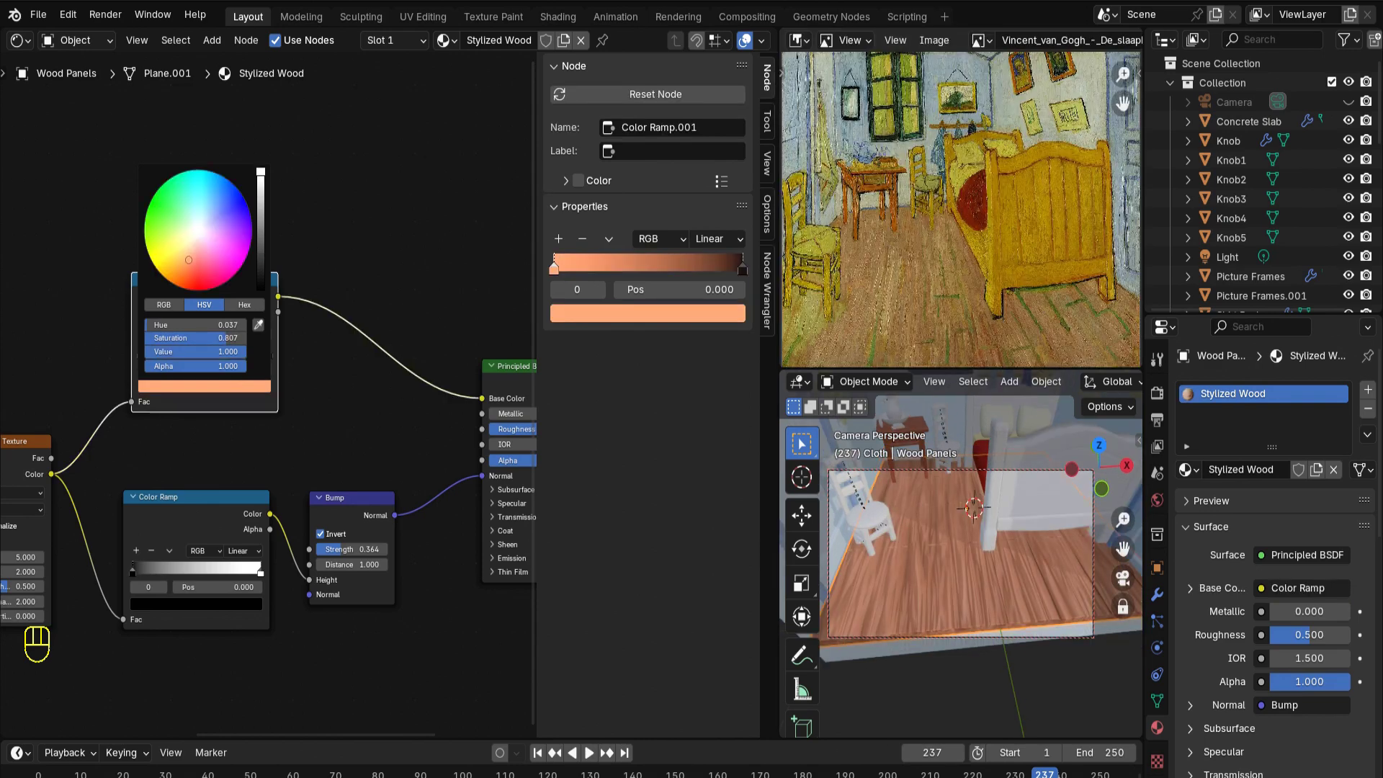
pyautogui.moveTo(188, 261); pyautogui.dragTo(186, 258)
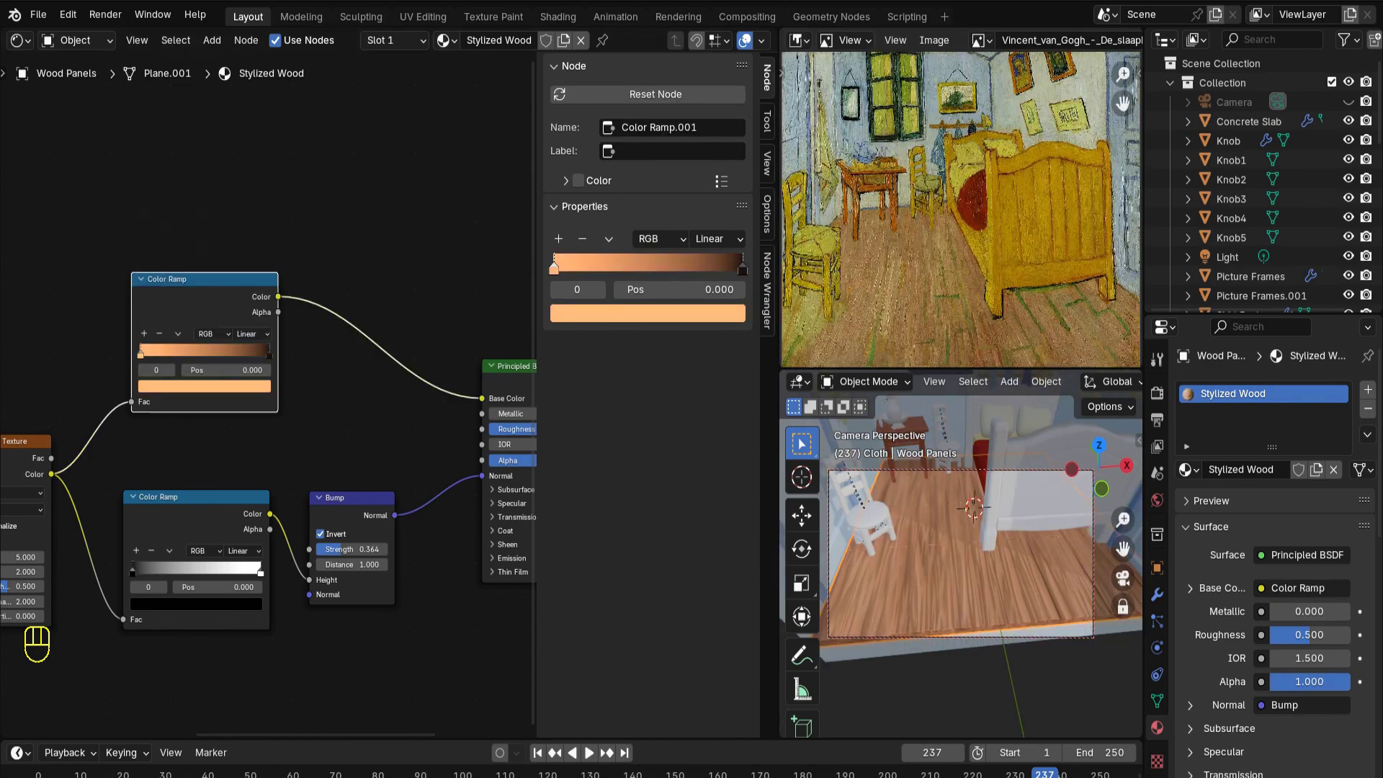
pyautogui.scroll(-4, 961, 553)
pyautogui.moveTo(938, 540); pyautogui.dragTo(943, 583, button='middle')
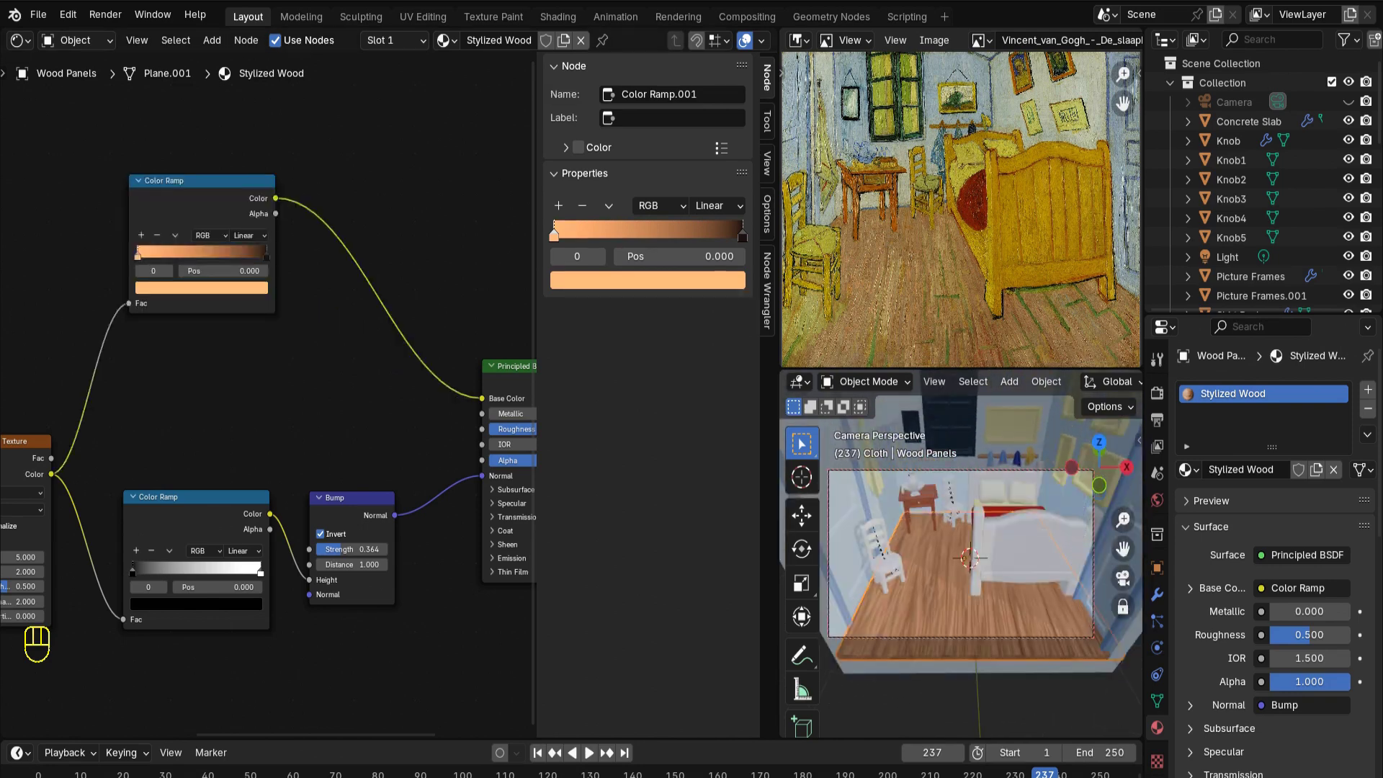
# Add a third Color Ramp between the other two, linking the noise's Color to its Fac and its Color to Roughness
pyautogui.hotkey('shift', 'a')
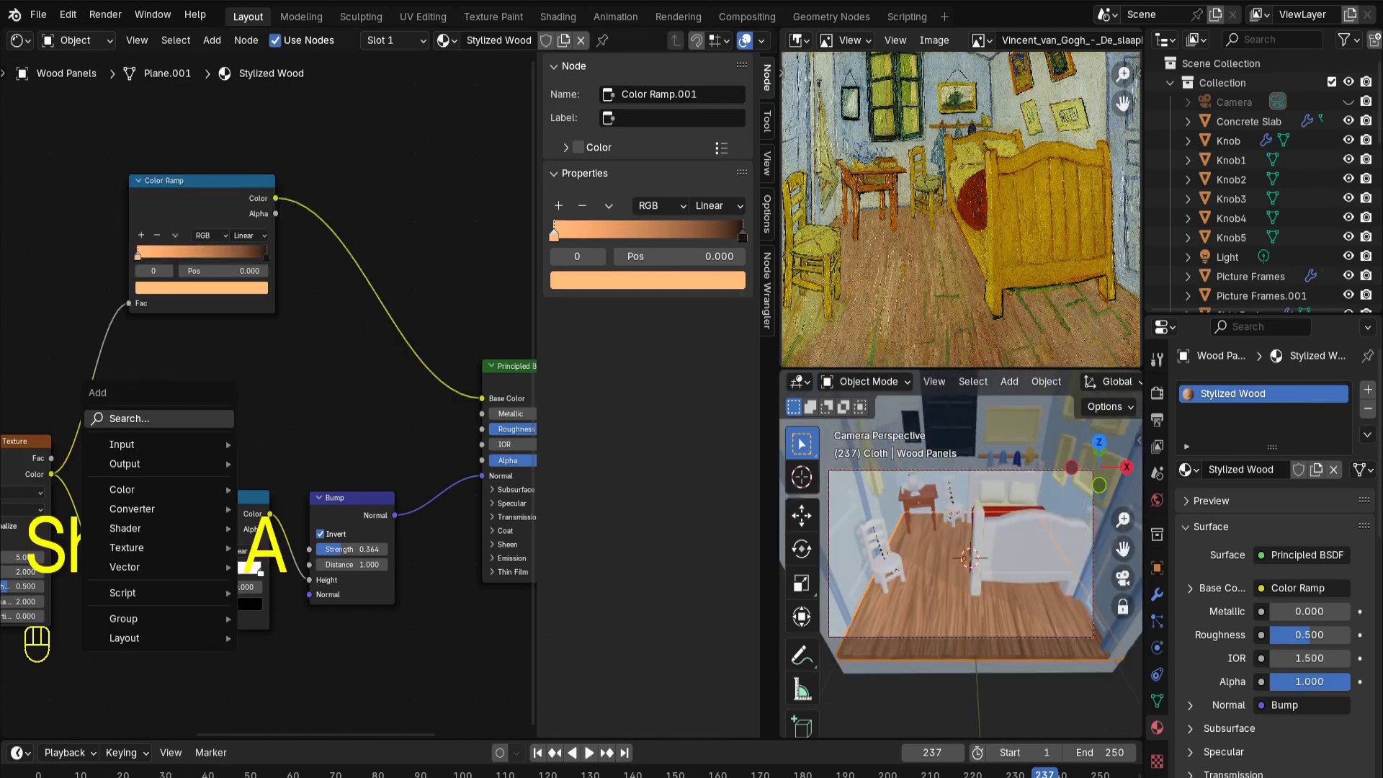
pyautogui.write('color')
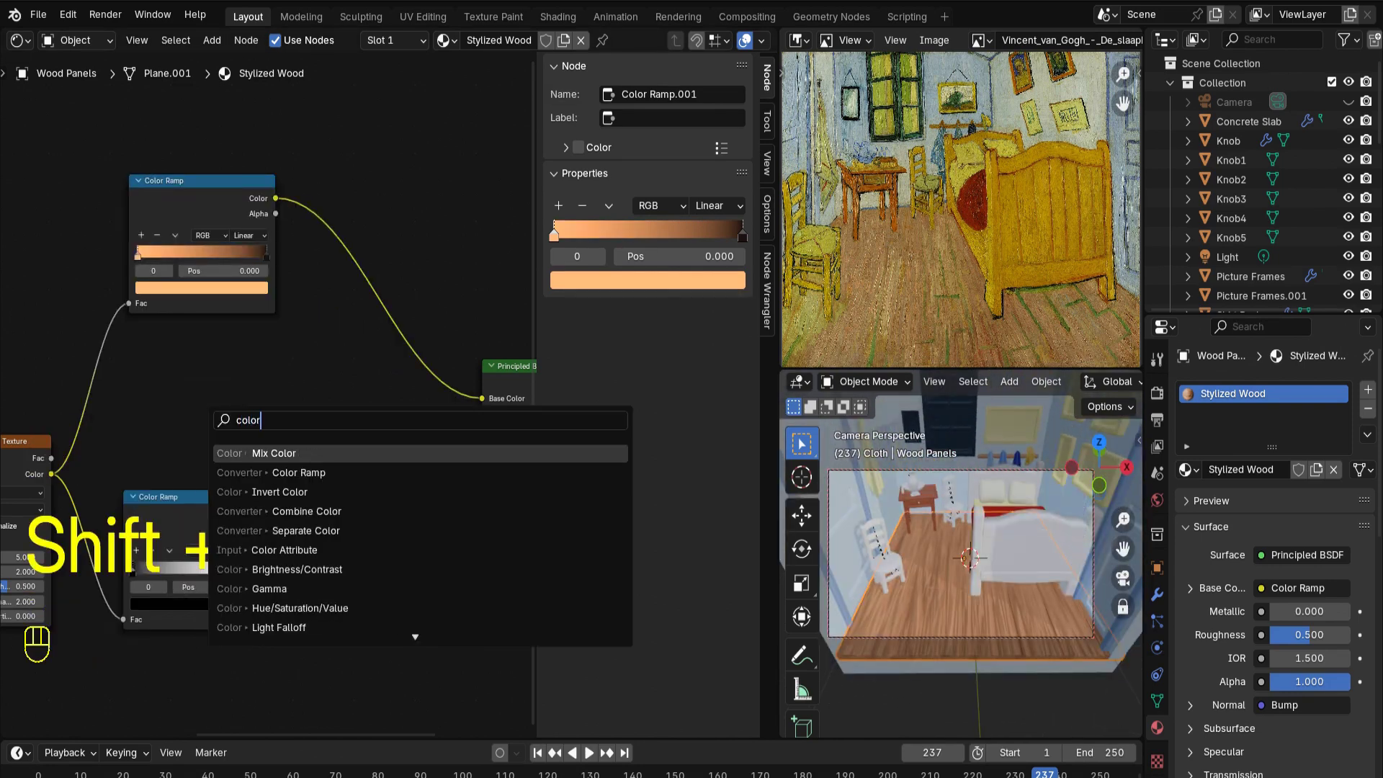
pyautogui.moveTo(278, 353); pyautogui.dragTo(482, 429)
pyautogui.moveTo(51, 474); pyautogui.dragTo(132, 458)
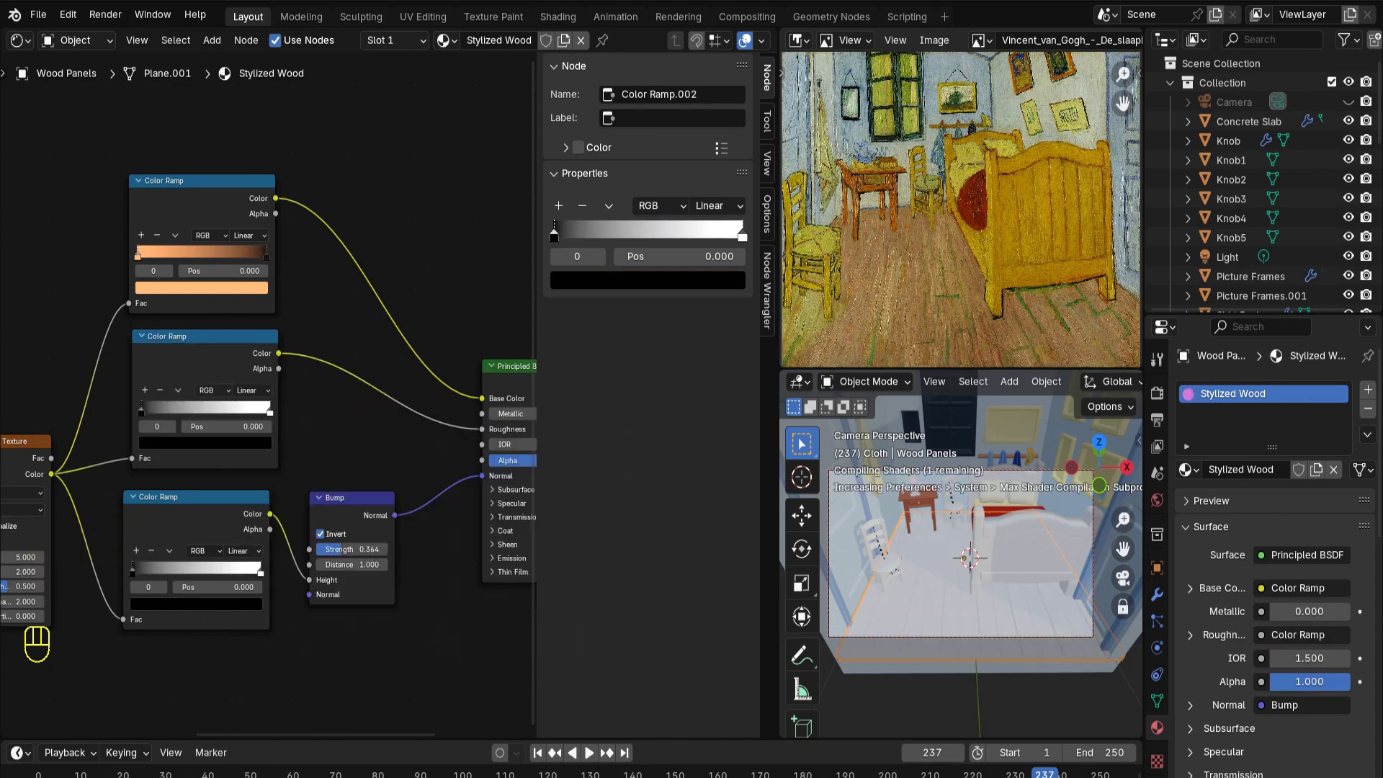
# Flip the roughness Color Ramp to run from white to black and set the black stop's position to 0.679
pyautogui.moveTo(142, 410)
pyautogui.mouseDown()
pyautogui.moveTo(249, 410)
pyautogui.moveTo(140, 412)
pyautogui.mouseUp()
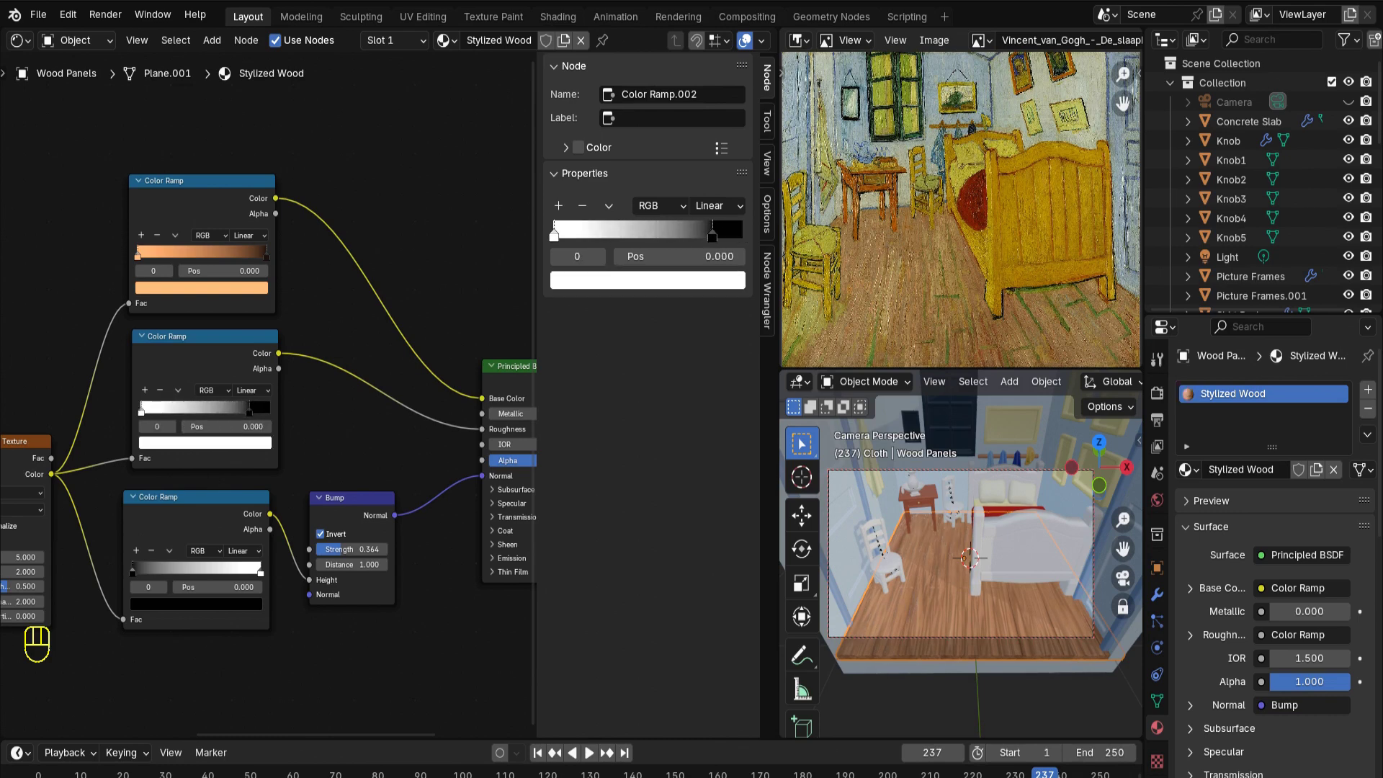
pyautogui.moveTo(205, 337); pyautogui.dragTo(252, 336)
pyautogui.moveTo(295, 410); pyautogui.dragTo(320, 410)
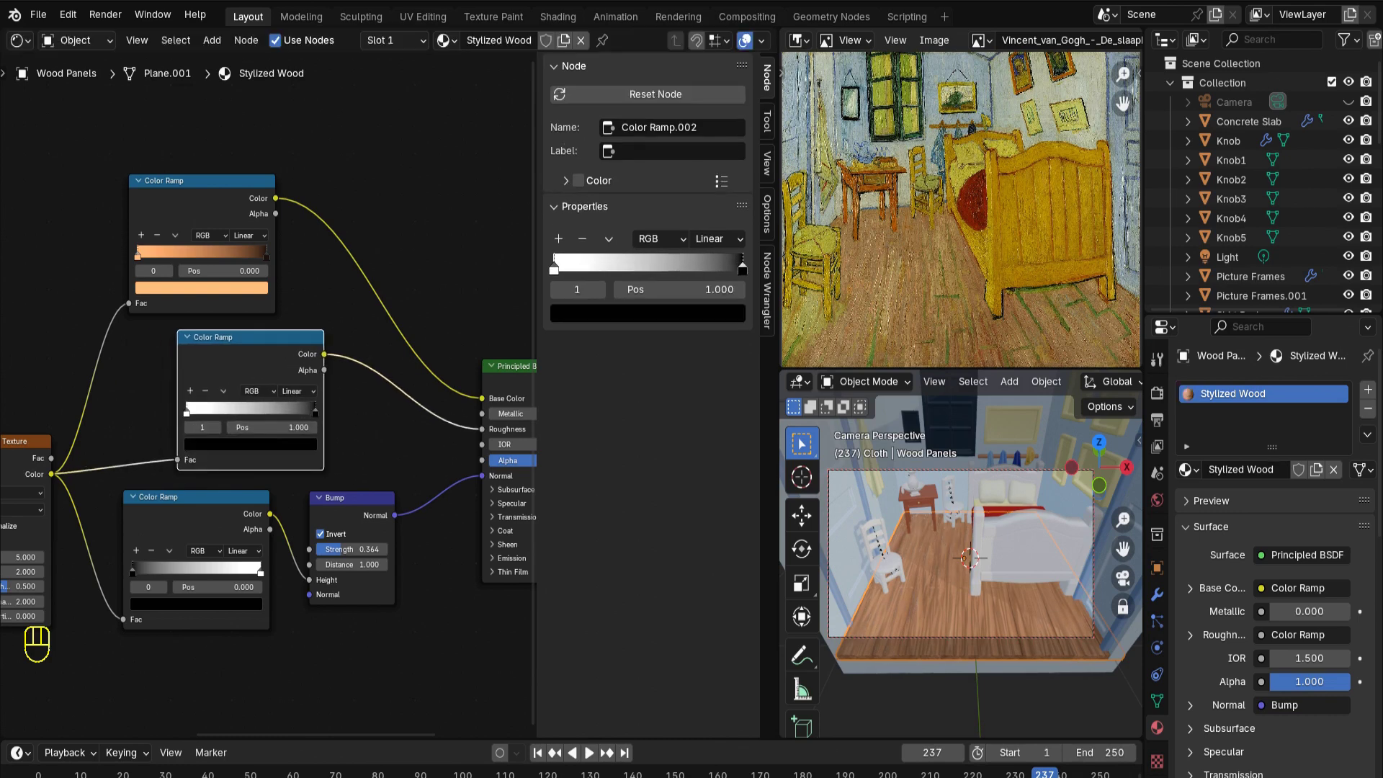
pyautogui.moveTo(251, 337); pyautogui.dragTo(190, 335)
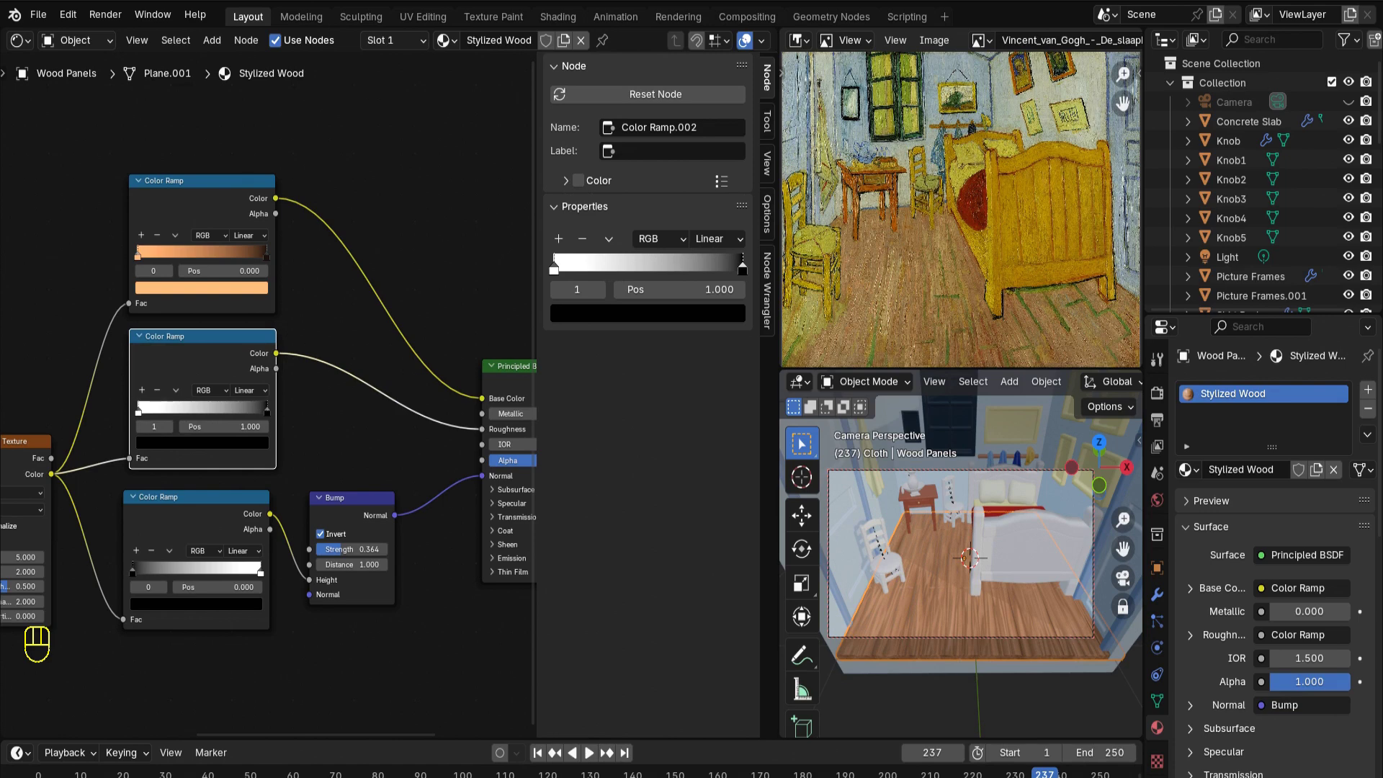
pyautogui.moveTo(266, 411); pyautogui.dragTo(226, 410)
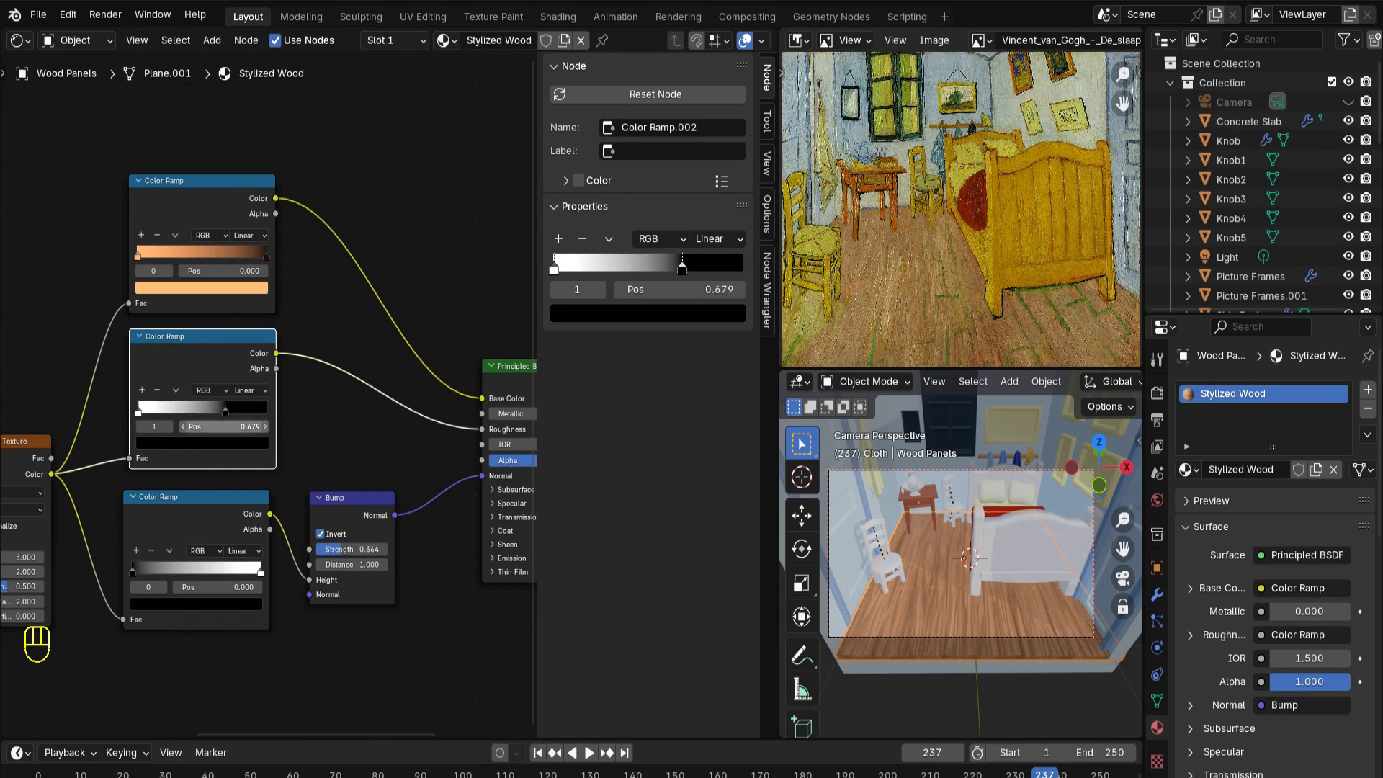
pyautogui.scroll(4, 961, 569)
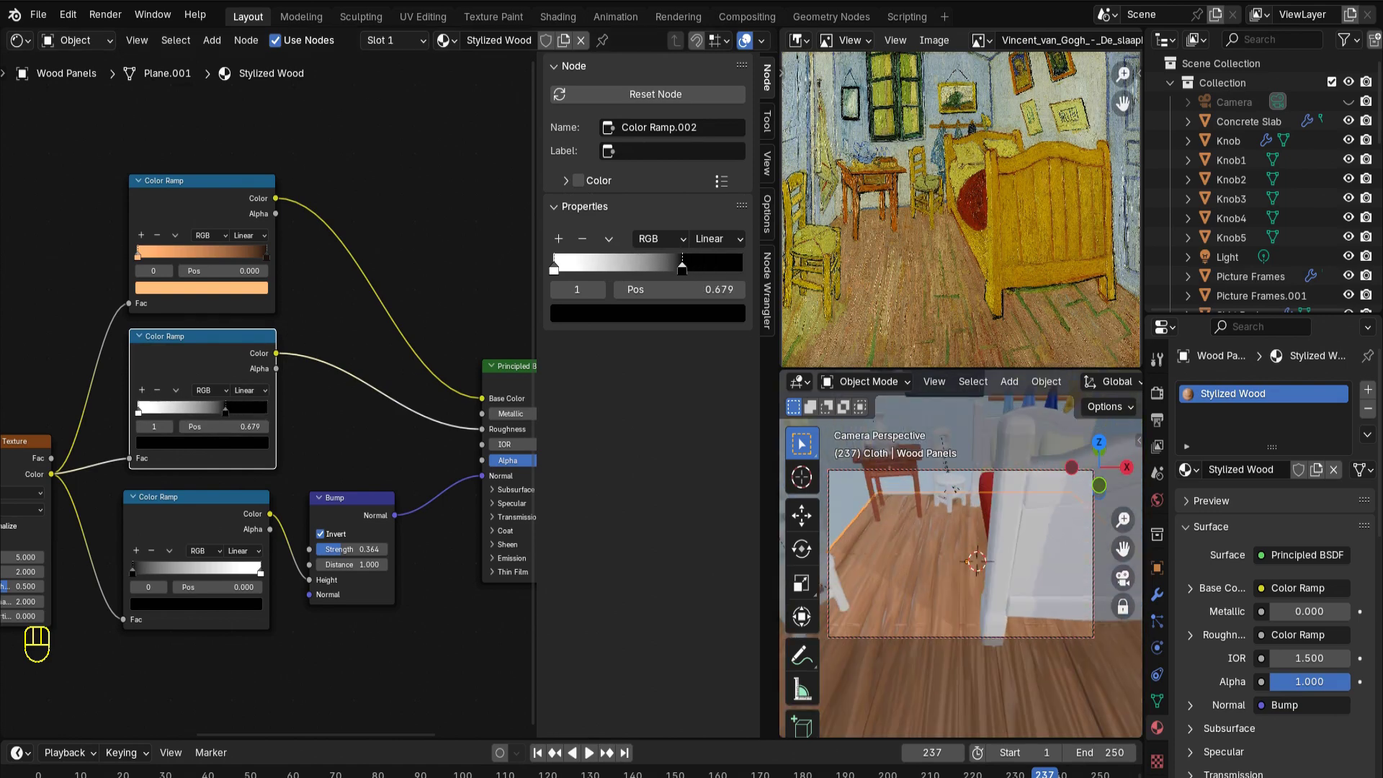
pyautogui.scroll(3, 961, 569)
pyautogui.scroll(-5, 961, 569)
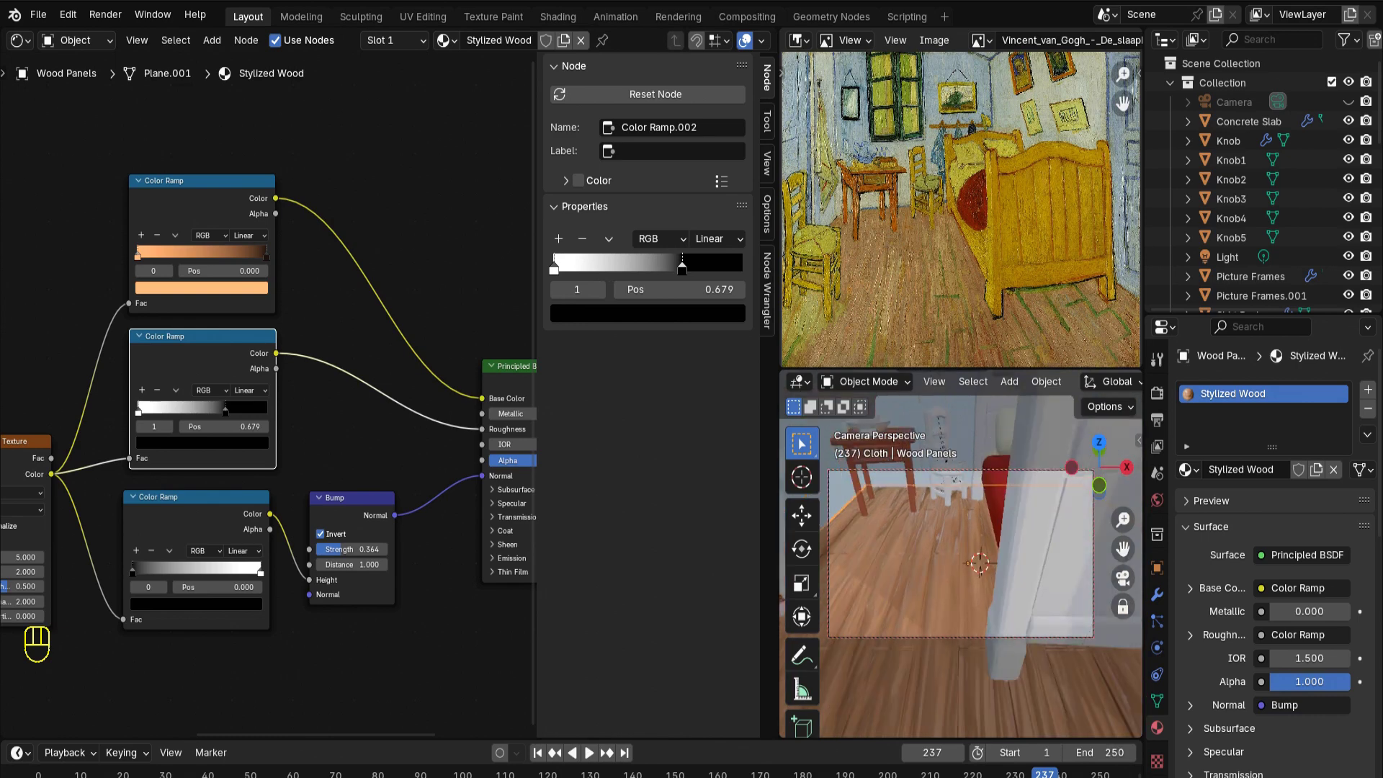
pyautogui.scroll(2, 961, 568)
pyautogui.moveTo(961, 569); pyautogui.dragTo(973, 530, button='middle')
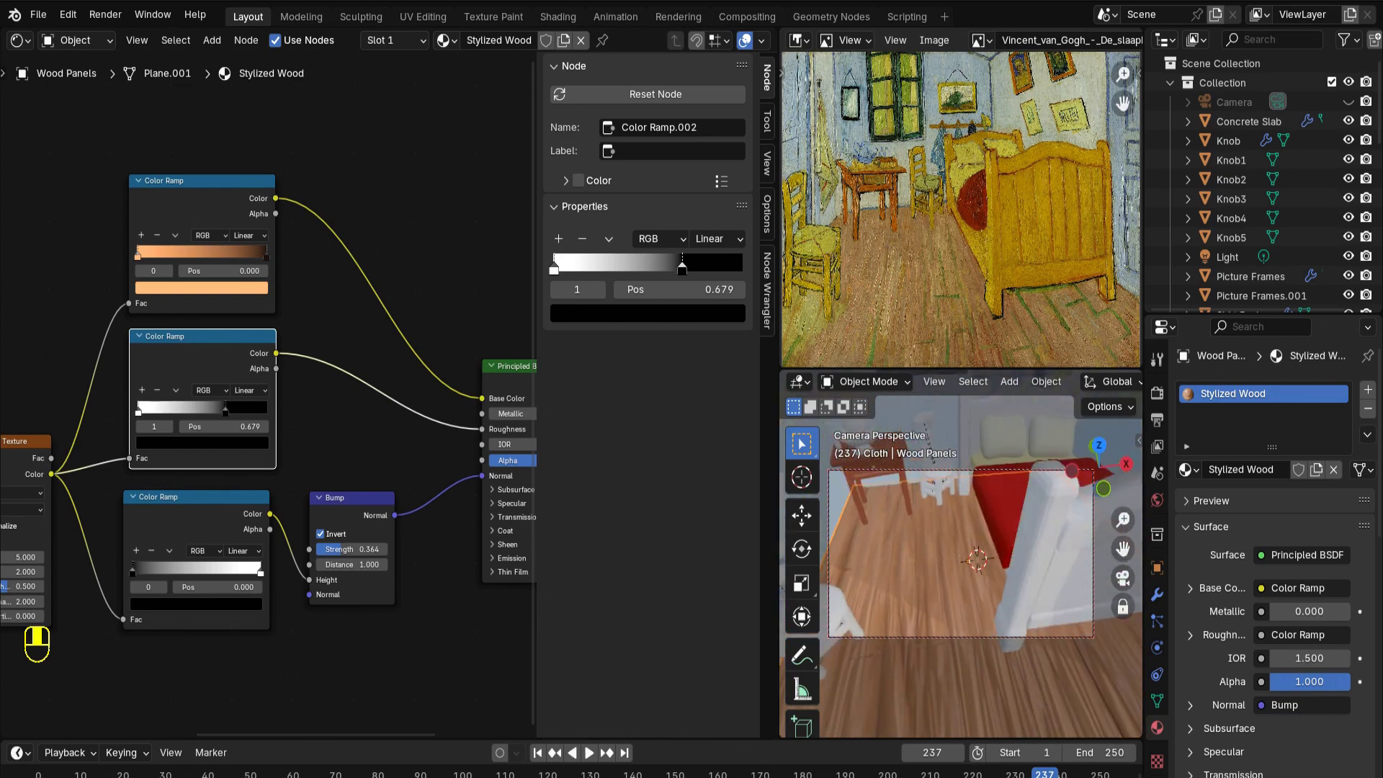
# Add an area light to the bedroom scene
pyautogui.scroll(-5, 961, 381)
pyautogui.scroll(-6, 961, 548)
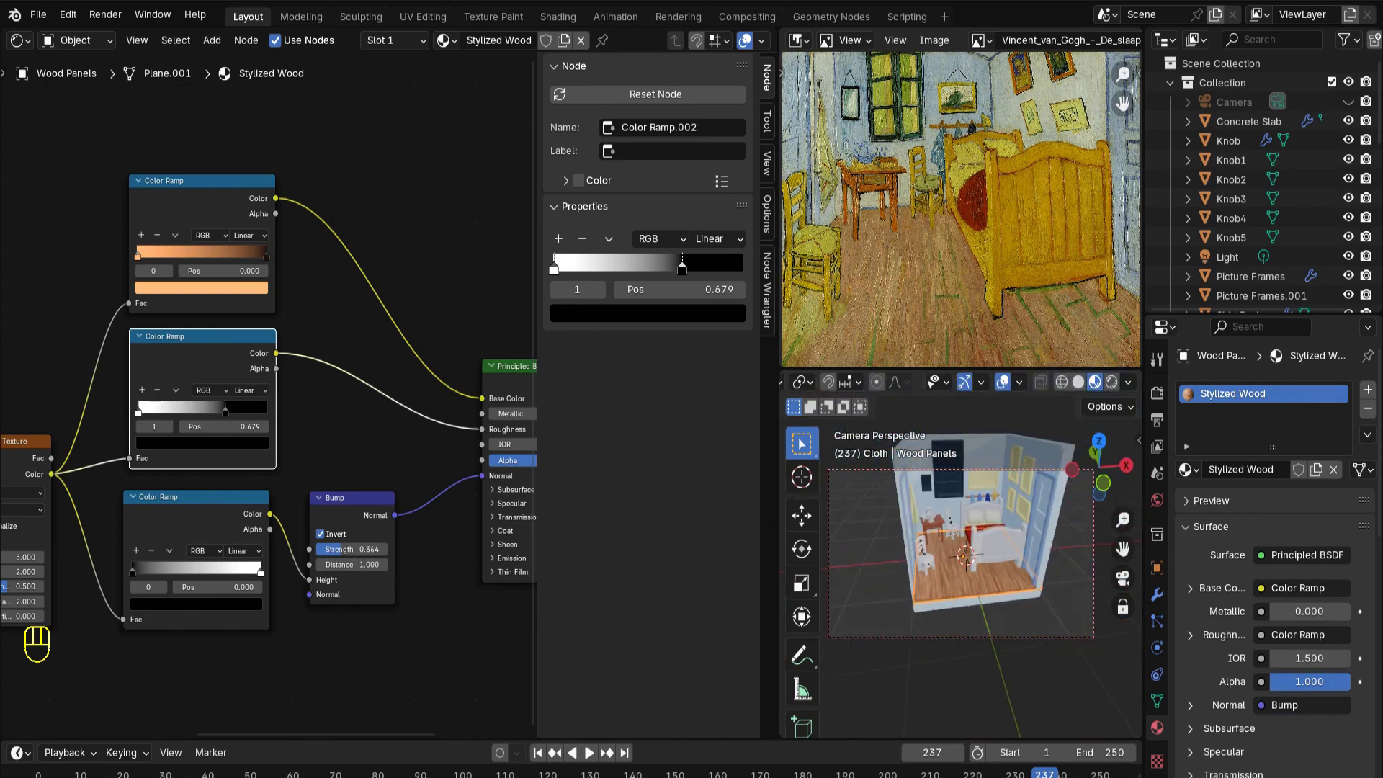
pyautogui.hotkey('shift', 'a')
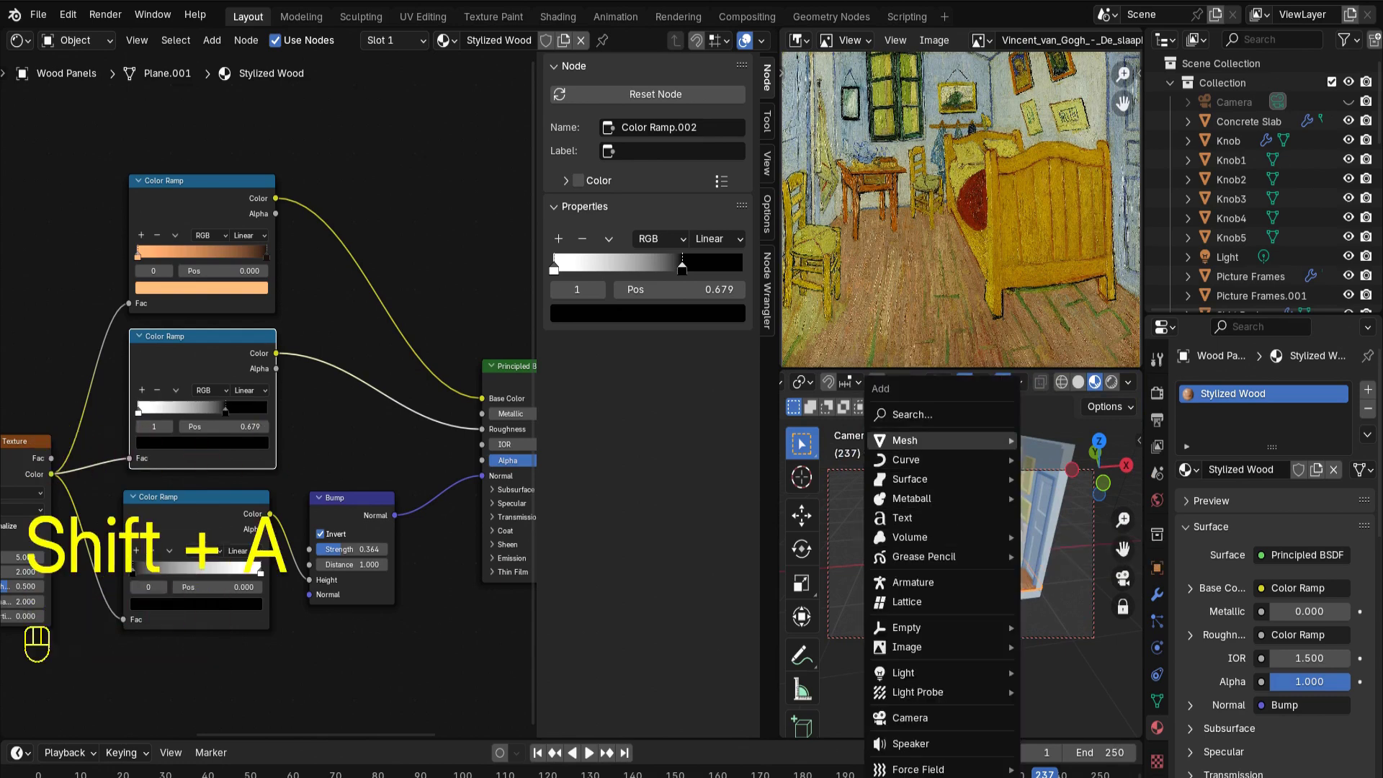
pyautogui.moveTo(905, 672)
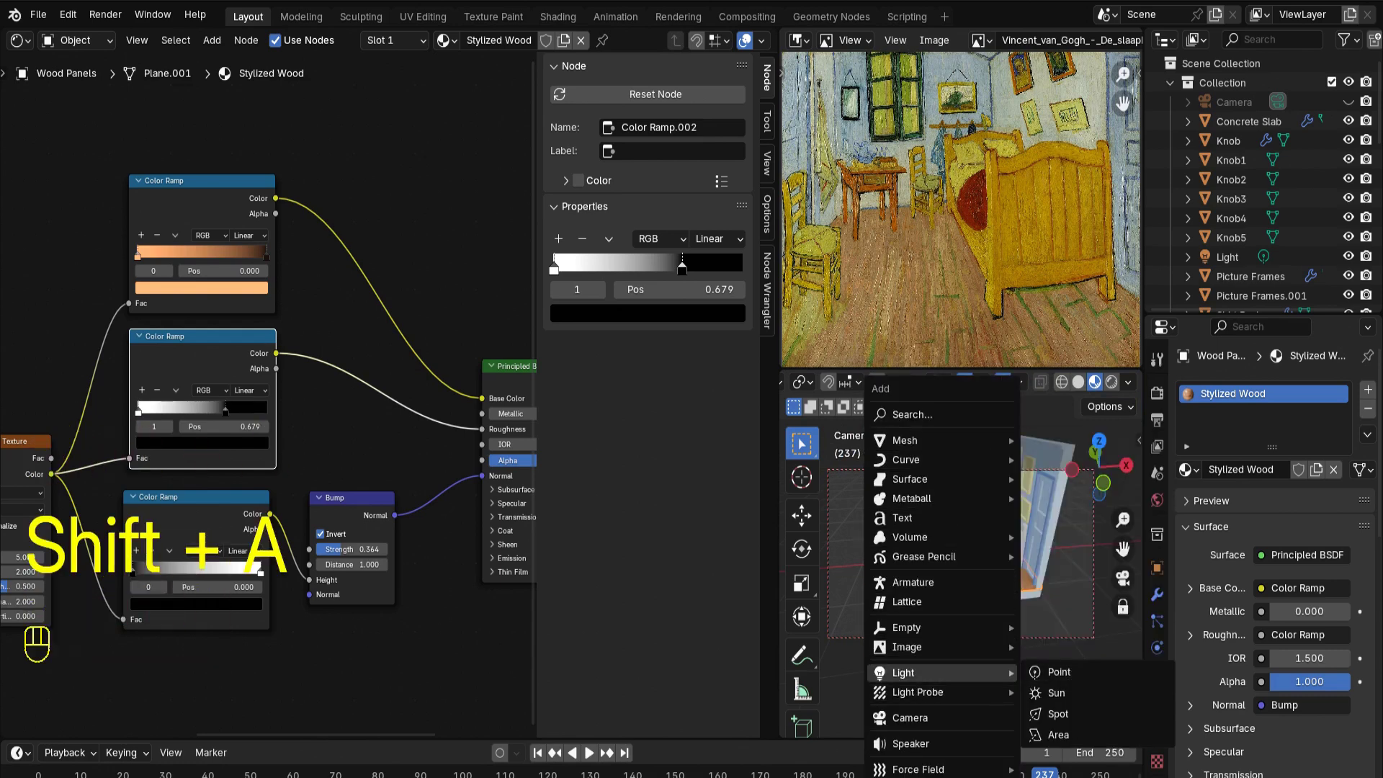
pyautogui.click(1057, 735)
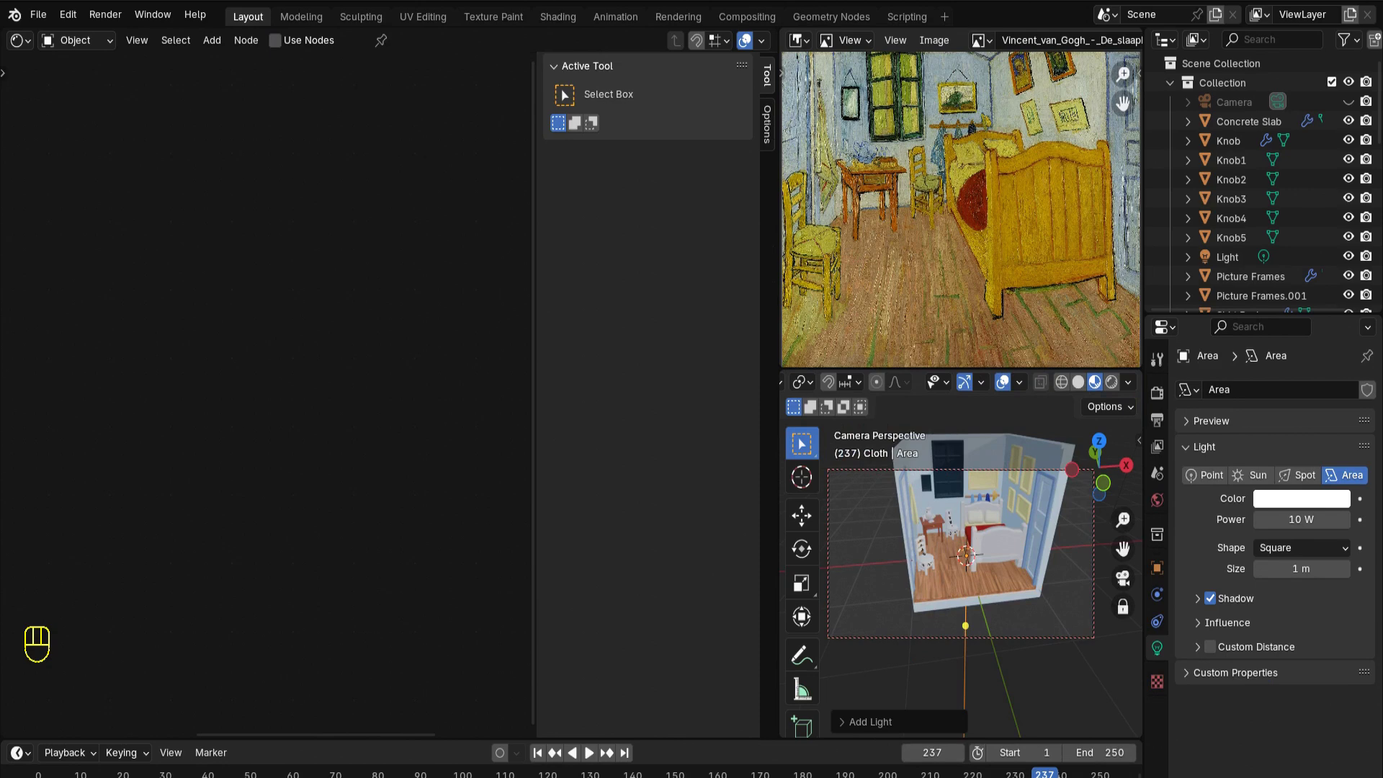
# Raise the area light above the room, enlarge it, and set its power to 57.5 W
pyautogui.press('g')
pyautogui.press('Return')
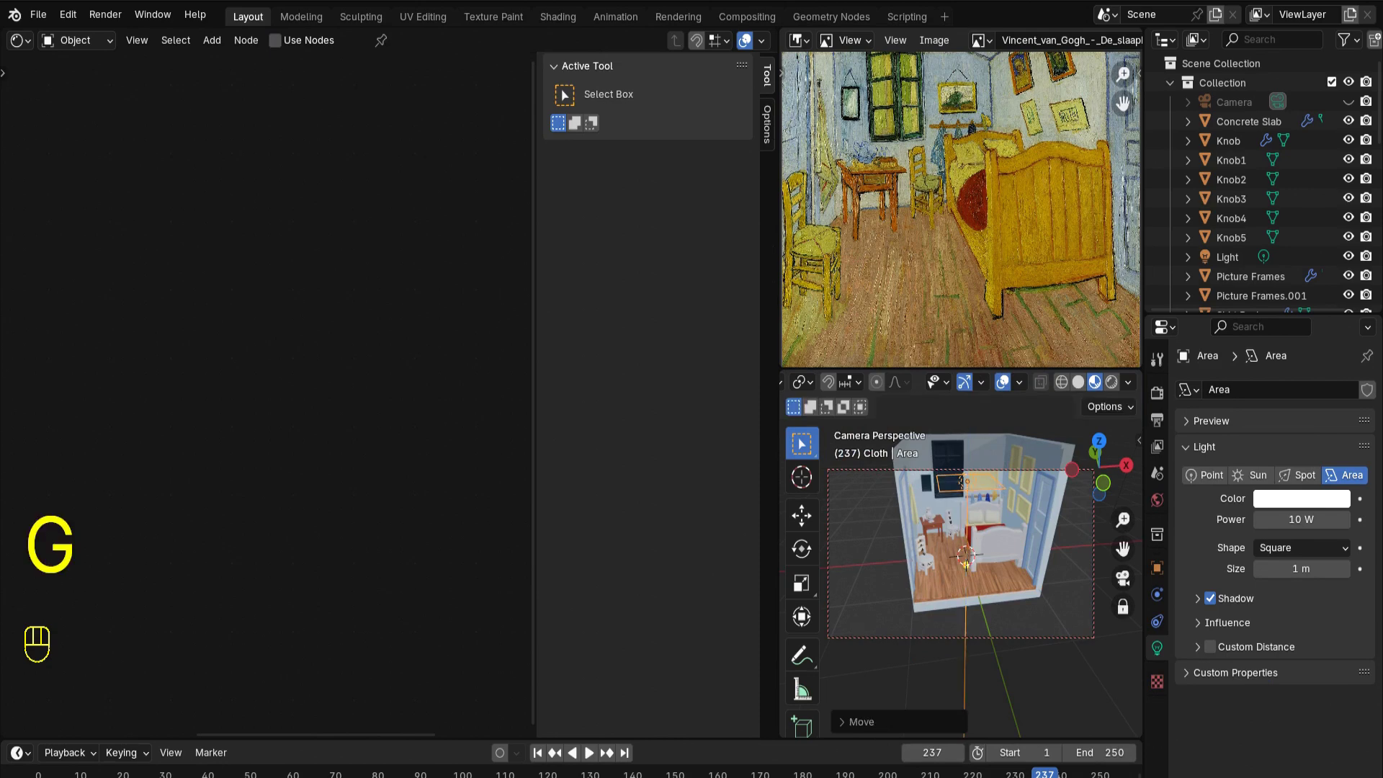
pyautogui.press('s')
pyautogui.moveTo(1301, 519); pyautogui.dragTo(1343, 519)
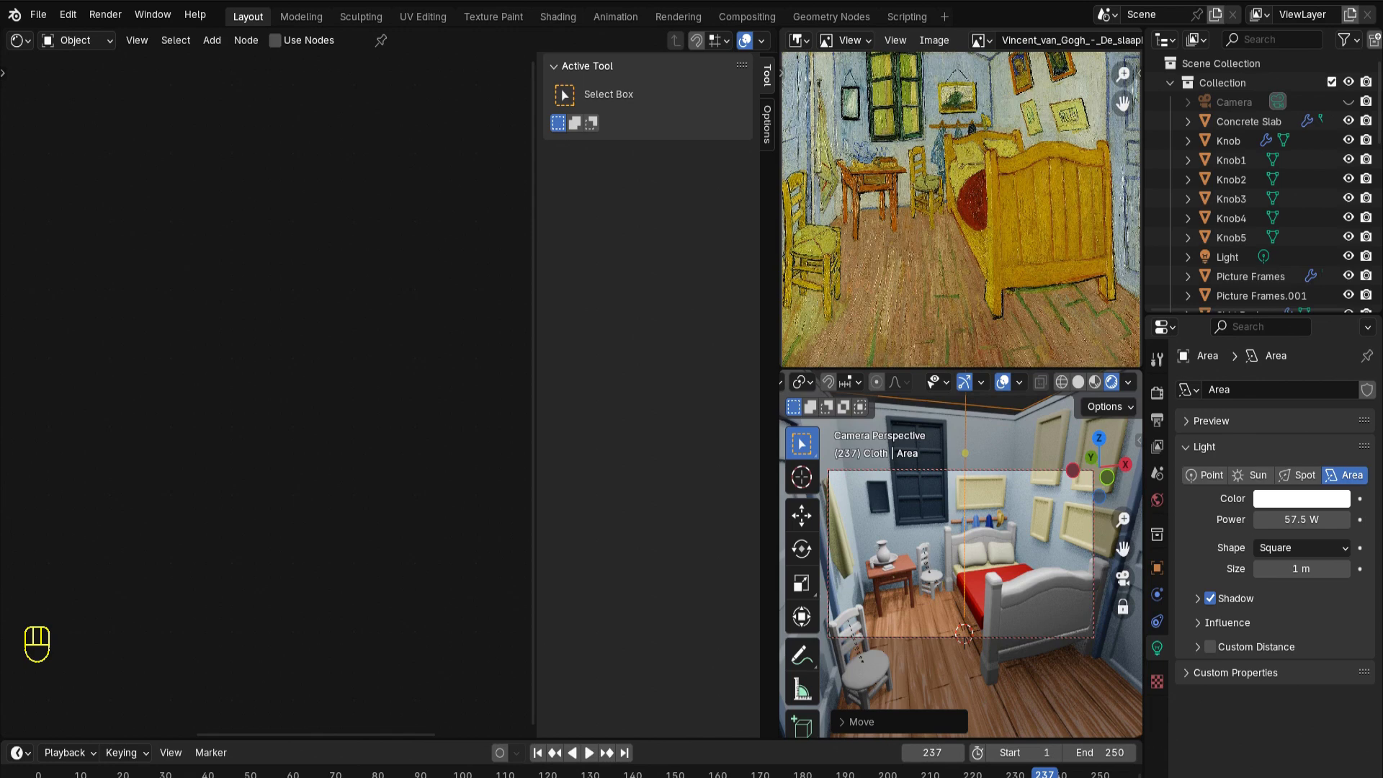
# Turn the empty shader editor area back into a 3D viewport and look around the furnished room
pyautogui.click(20, 39)
pyautogui.click(50, 92)
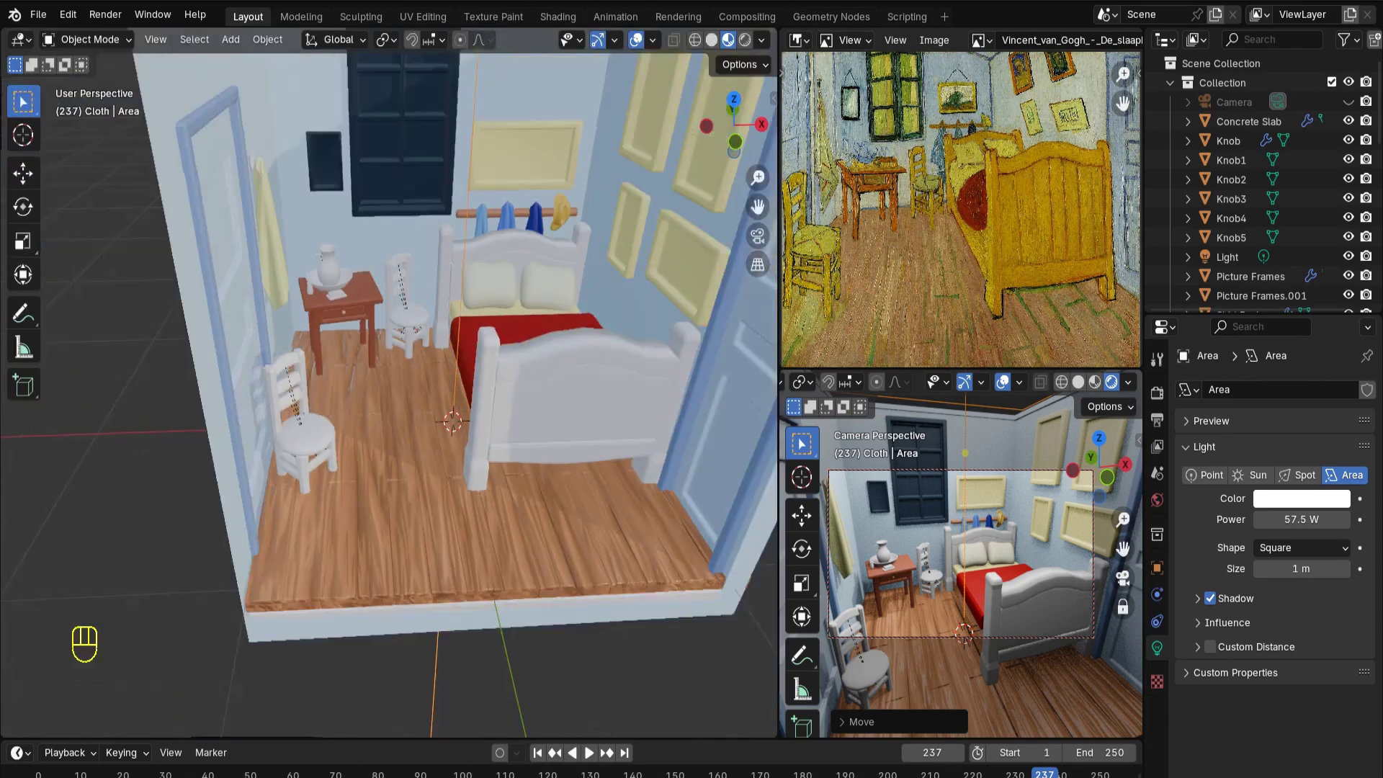
pyautogui.scroll(-6, 388, 389)
pyautogui.moveTo(389, 389); pyautogui.dragTo(461, 392, button='middle')
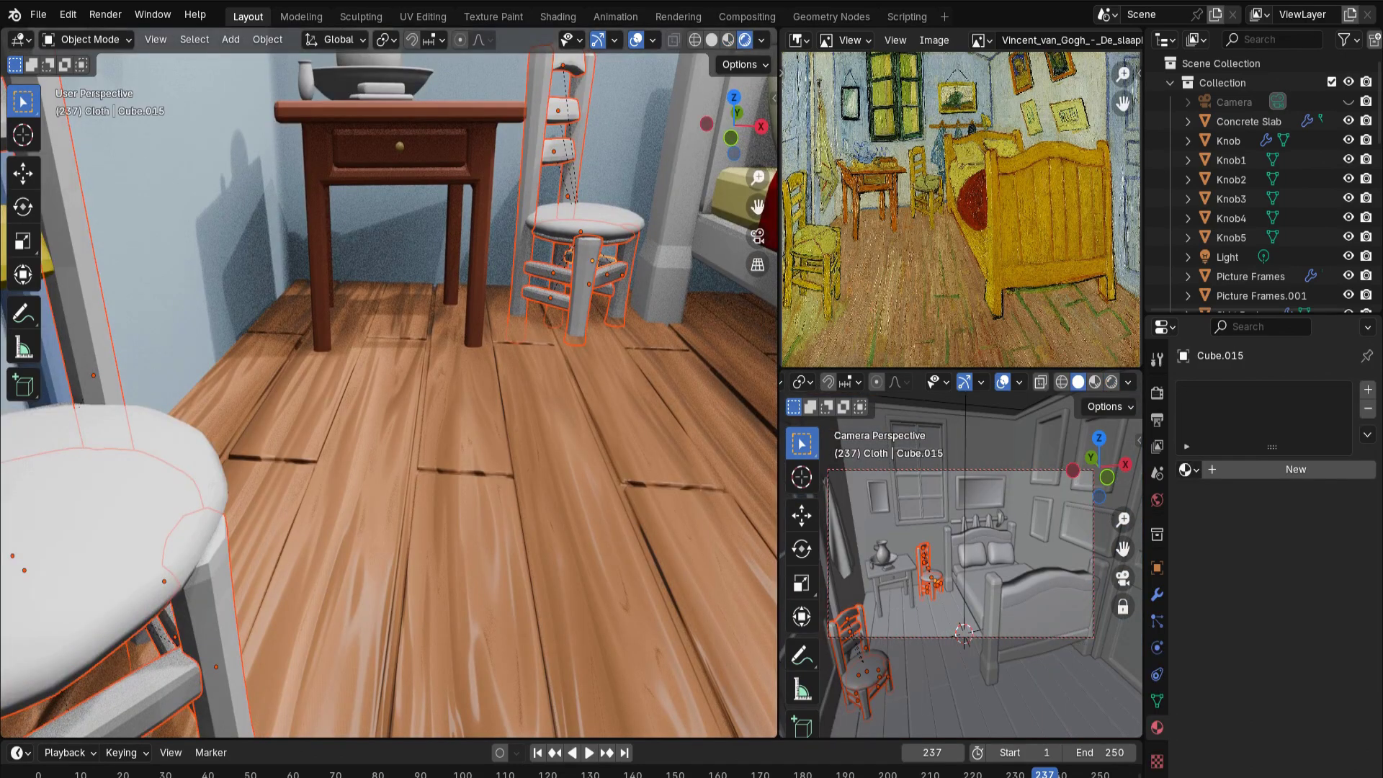
# Try to link the active part's material to the selected parts of both chairs
pyautogui.hotkey('ctrl', 'l')
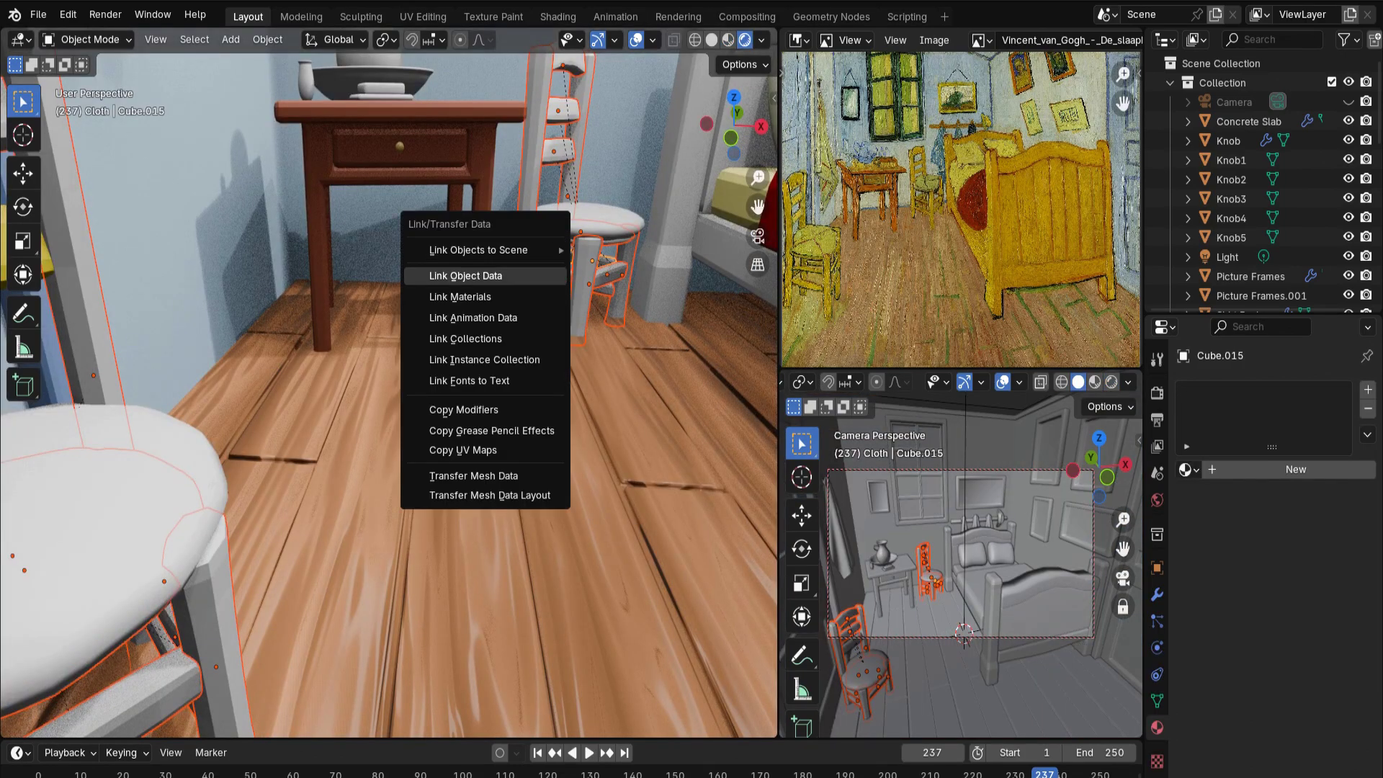
pyautogui.click(459, 296)
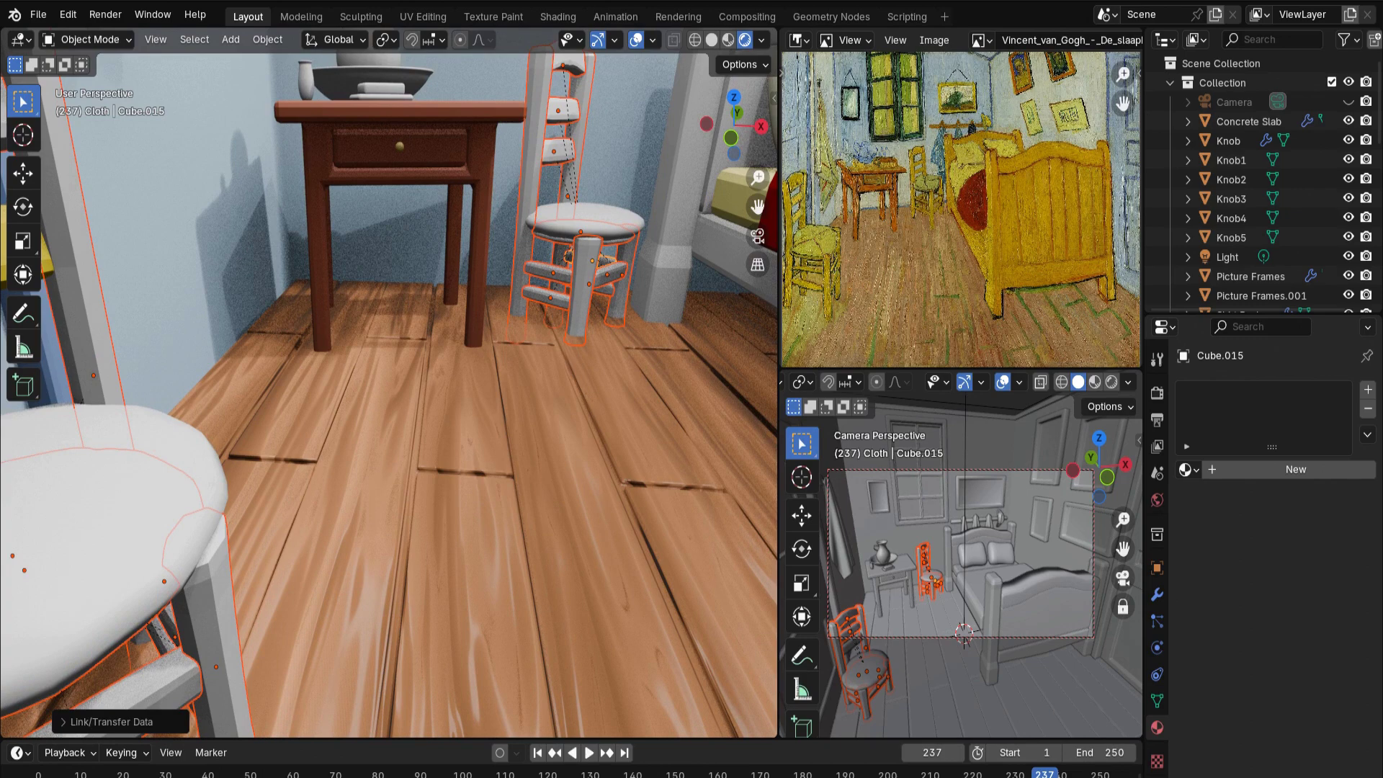
pyautogui.scroll(-4, 389, 382)
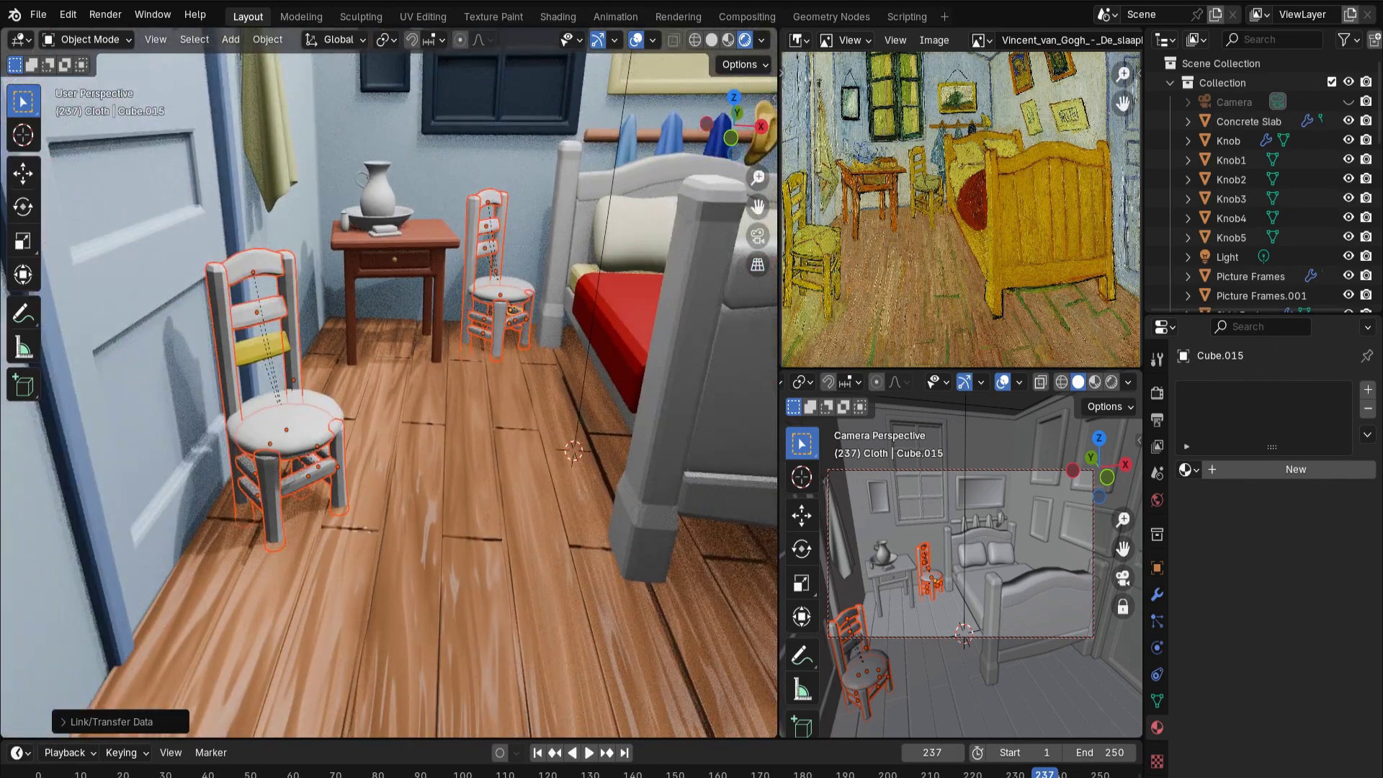
pyautogui.click(110, 721)
# Link the yellow slat's material to the other frame parts of the chair by the door and adjust its base color
pyautogui.click(286, 425)
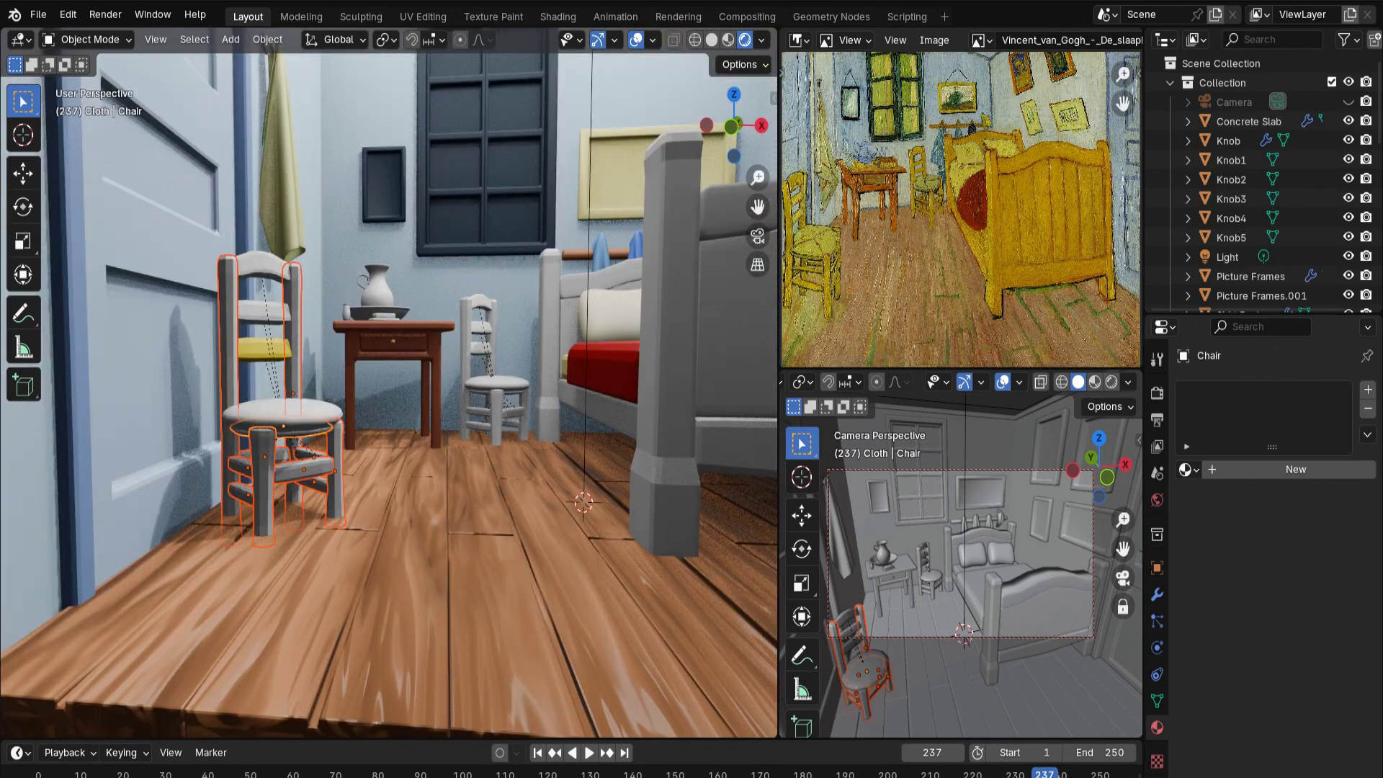
pyautogui.keyDown('shift'); pyautogui.click(262, 268); pyautogui.keyUp('shift')
pyautogui.keyDown('shift'); pyautogui.click(263, 312); pyautogui.keyUp('shift')
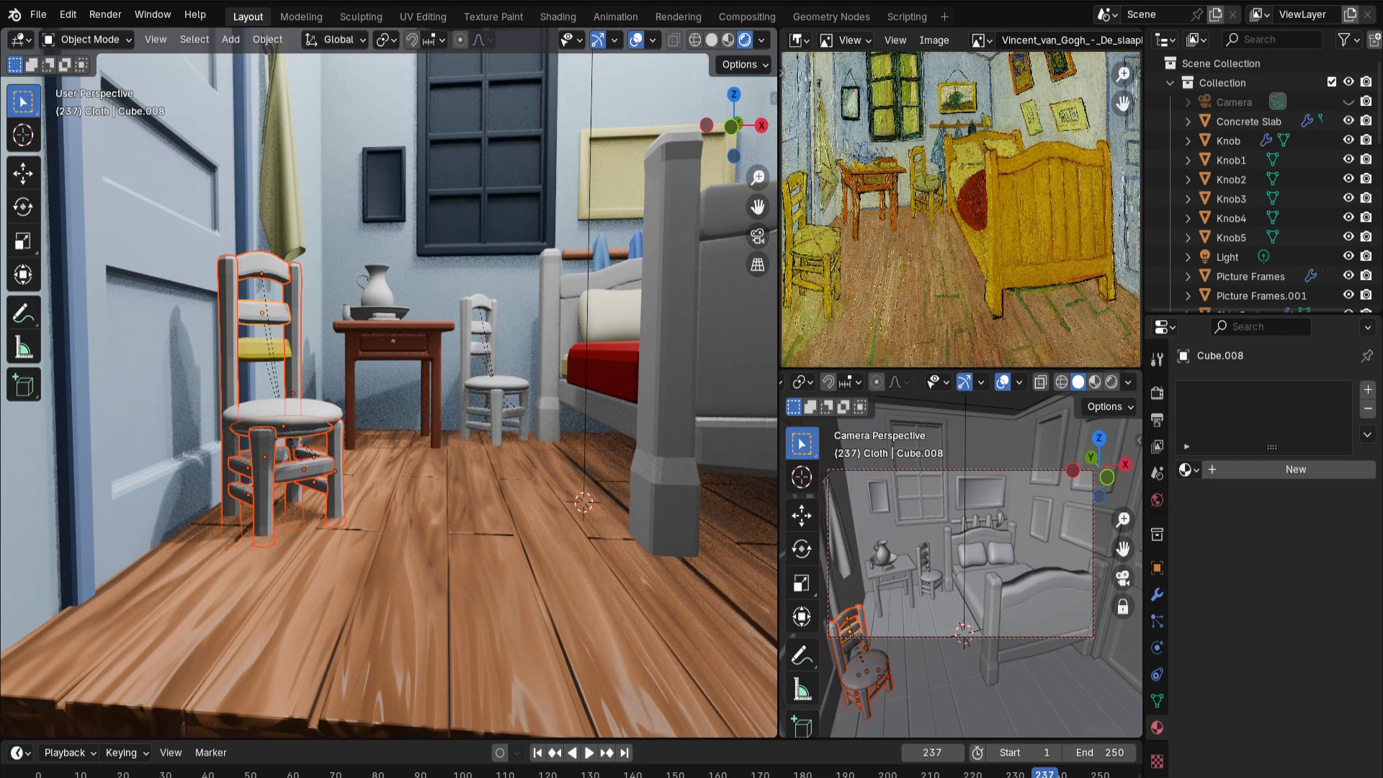
pyautogui.keyDown('shift'); pyautogui.click(263, 349); pyautogui.keyUp('shift')
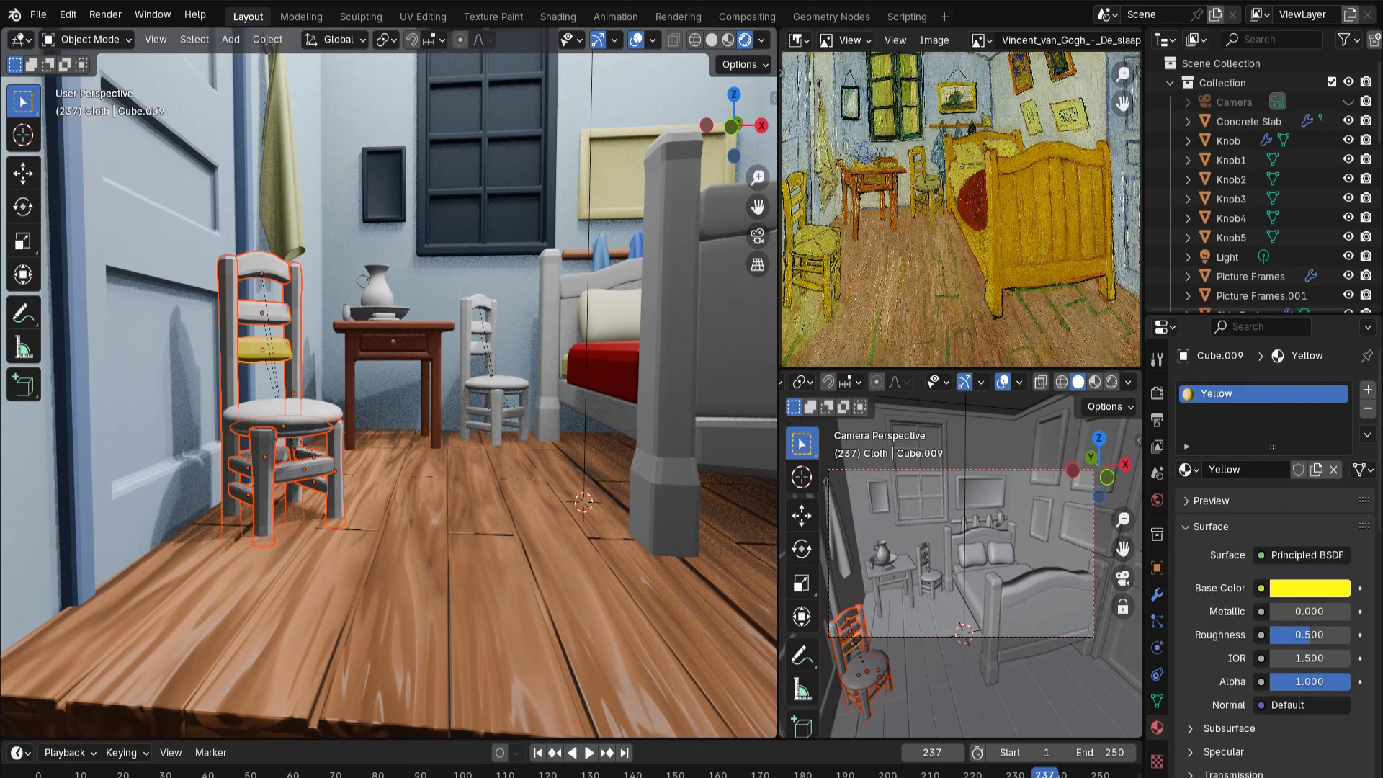
pyautogui.hotkey('ctrl', 'l')
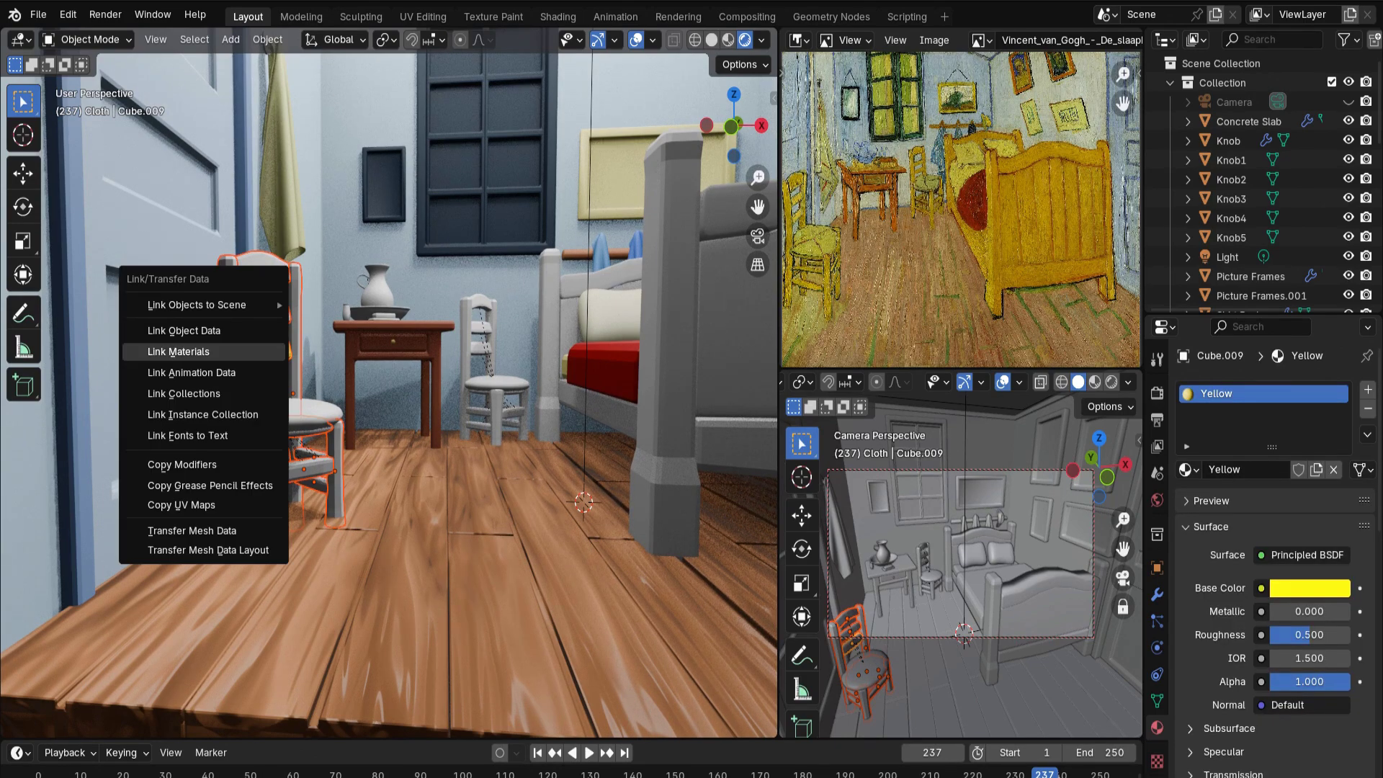
pyautogui.press('Return')
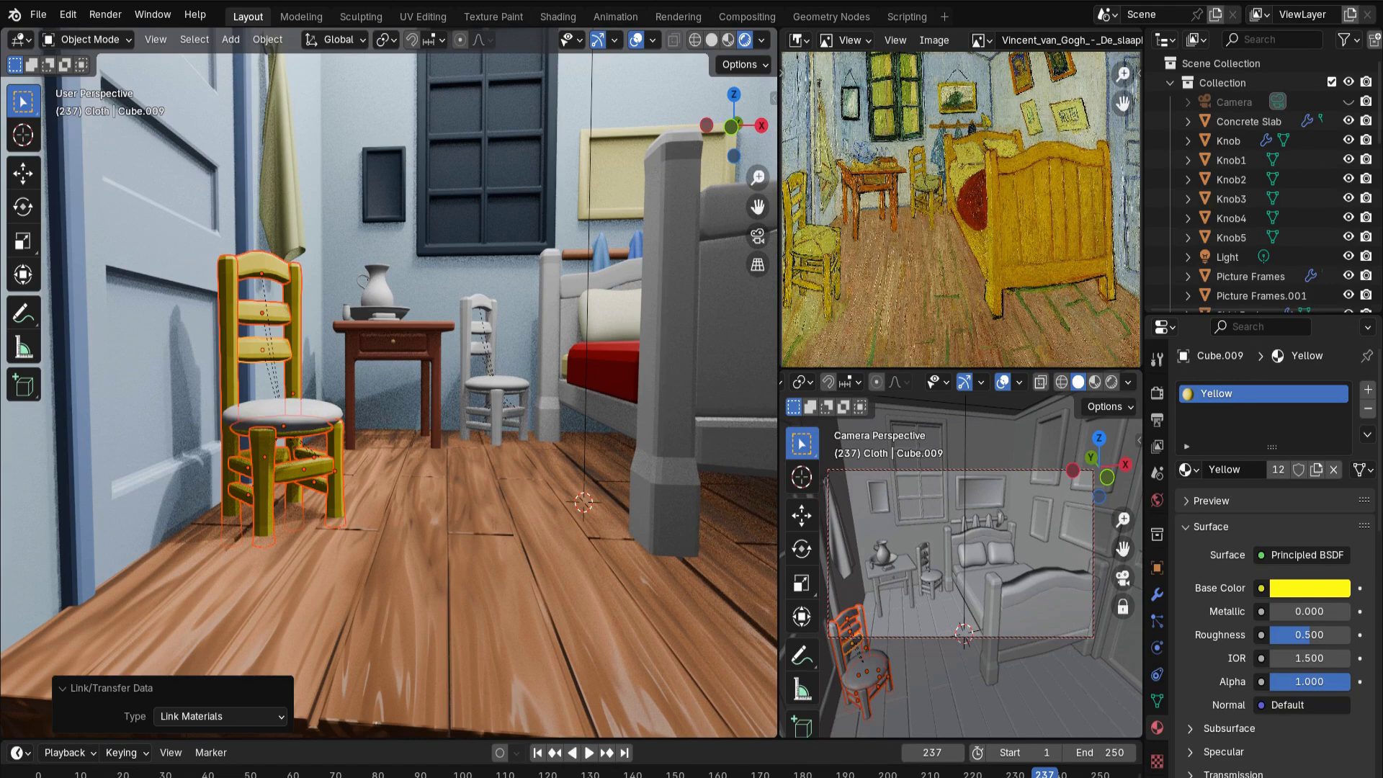
pyautogui.click(1309, 588)
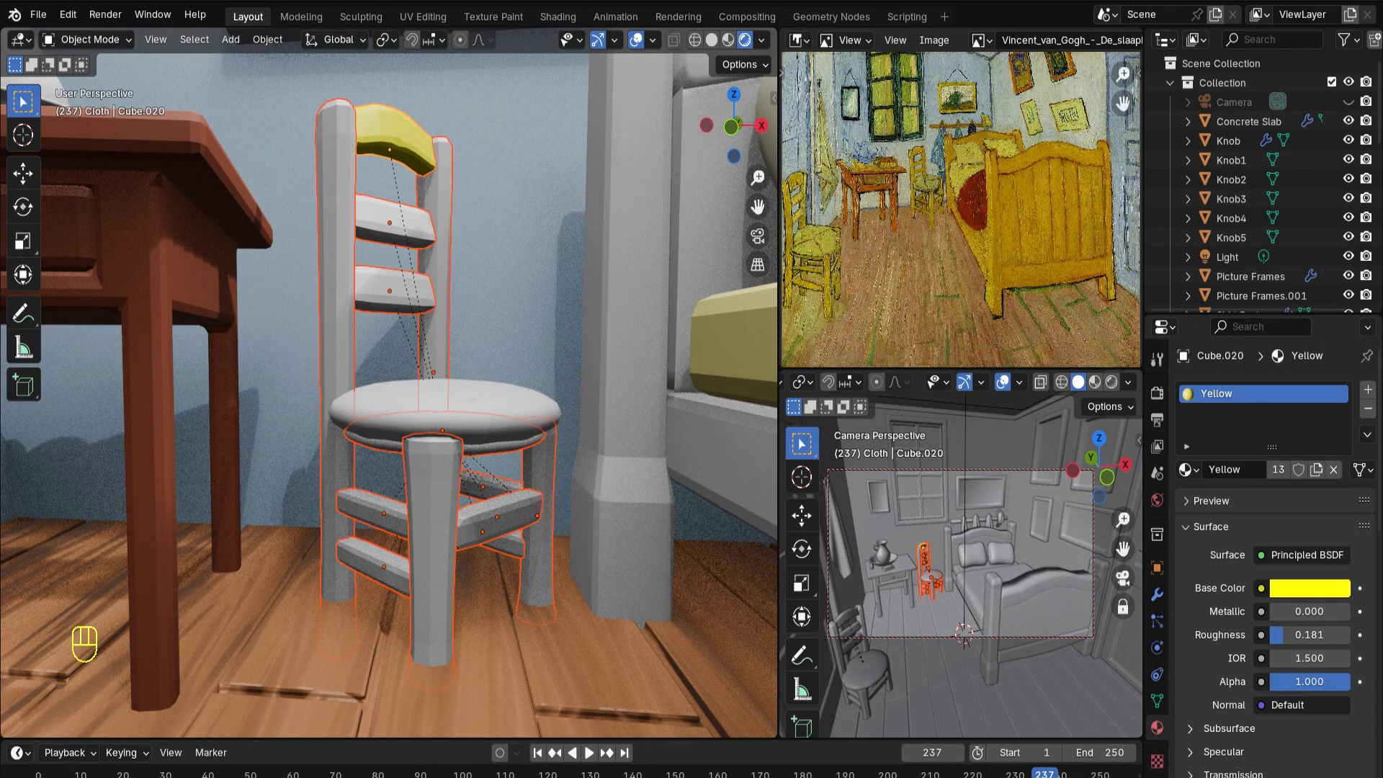
# Link the yellow top slat's material to the remaining frame parts of the chair beside the bed
pyautogui.hotkey('ctrl', 'l')
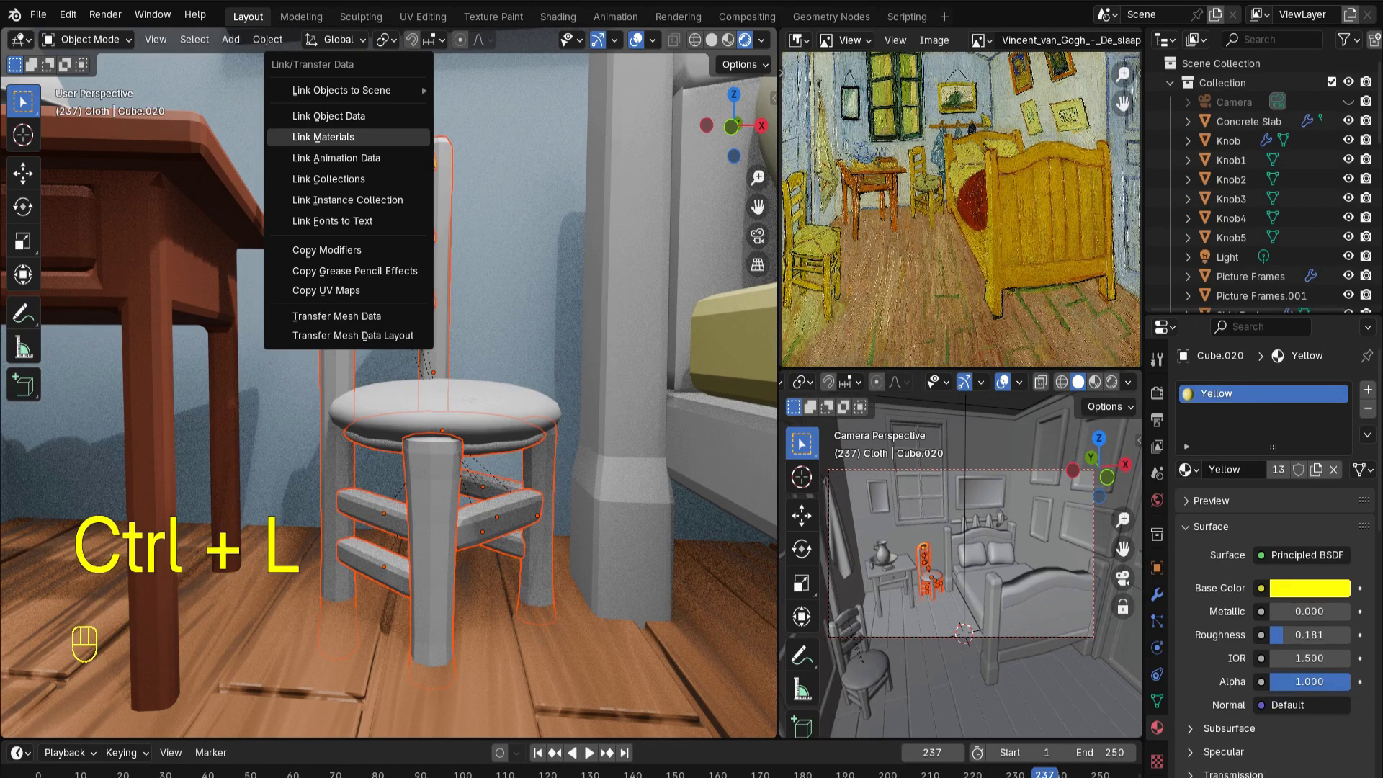
pyautogui.click(348, 136)
pyautogui.scroll(-5, 389, 381)
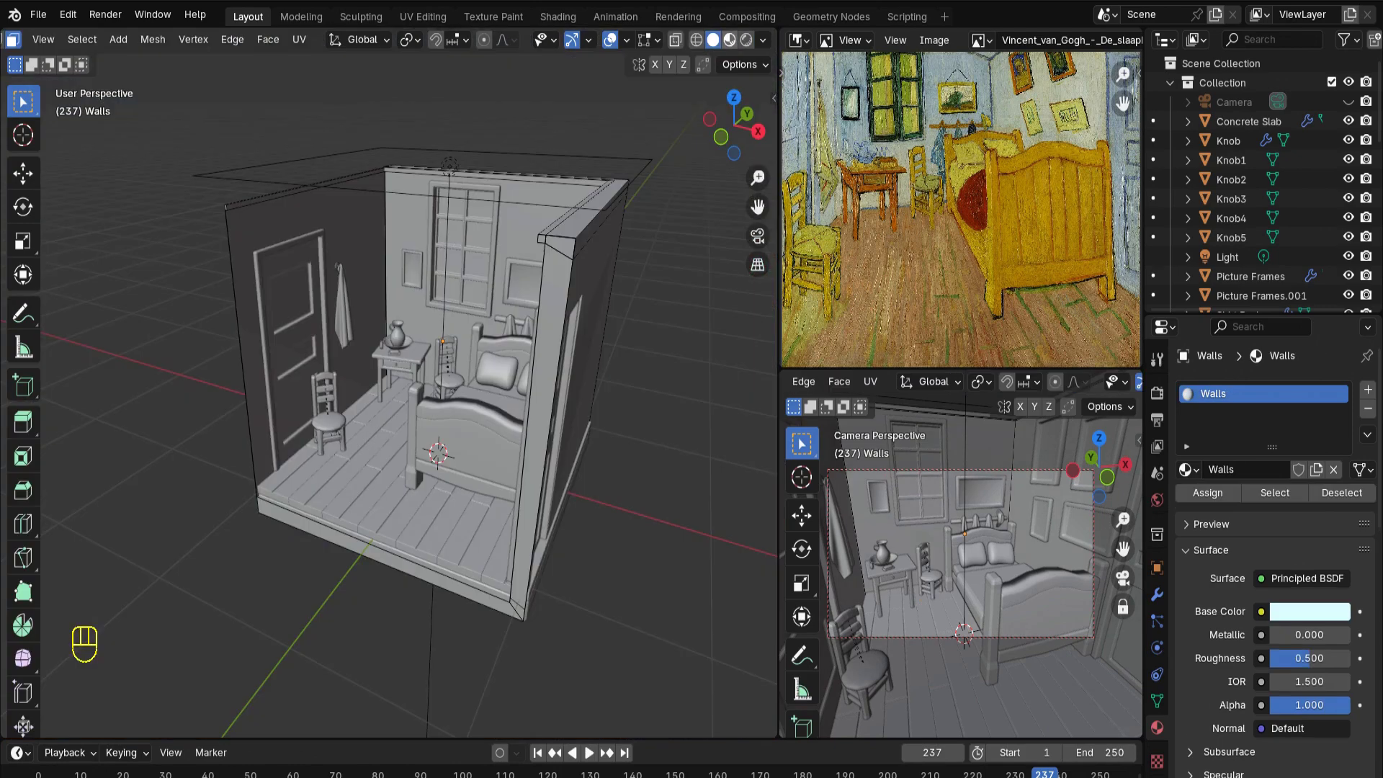
# Display the main viewport in rendered shading and return the walls from Edit Mode to Object Mode
pyautogui.click(729, 40)
pyautogui.click(746, 41)
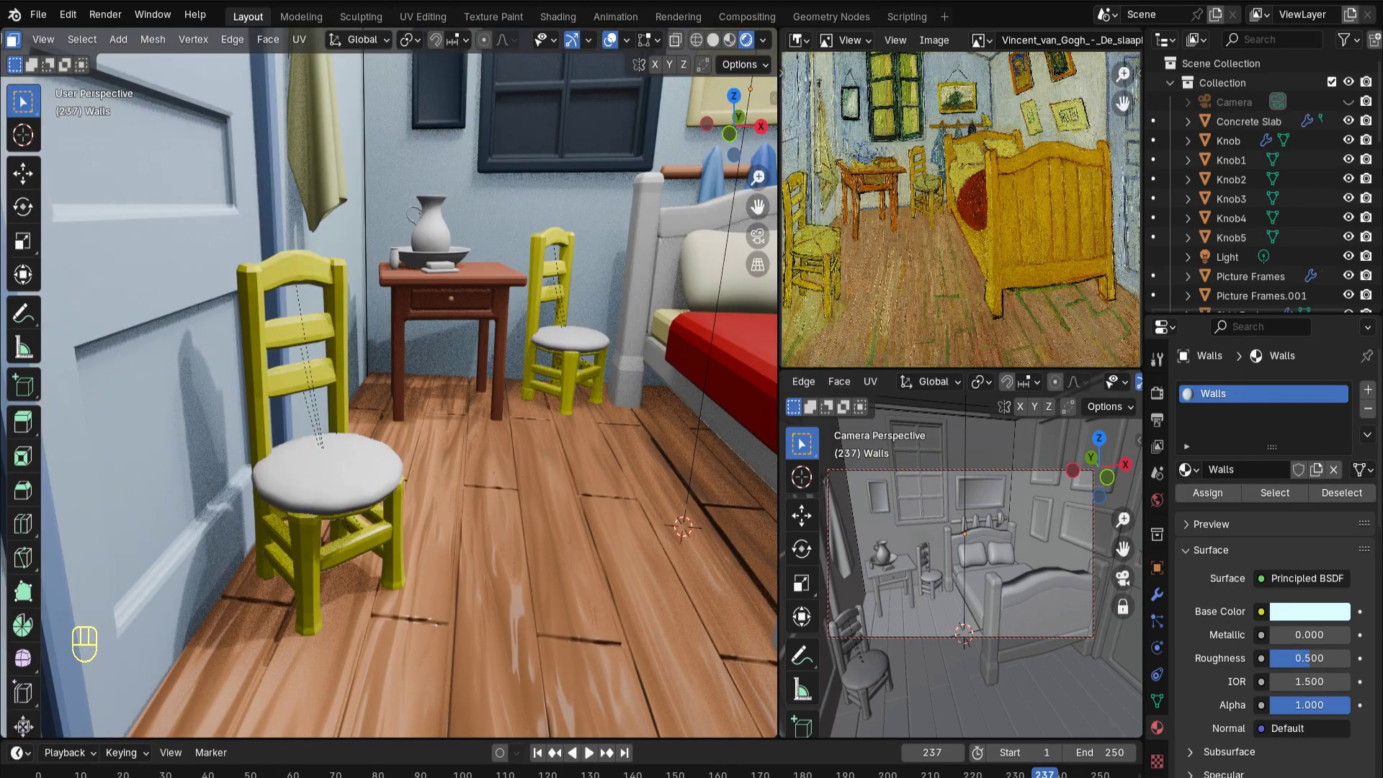
pyautogui.press('Tab')
# Assign the existing pale cream material to the seats of both chairs
pyautogui.click(328, 469)
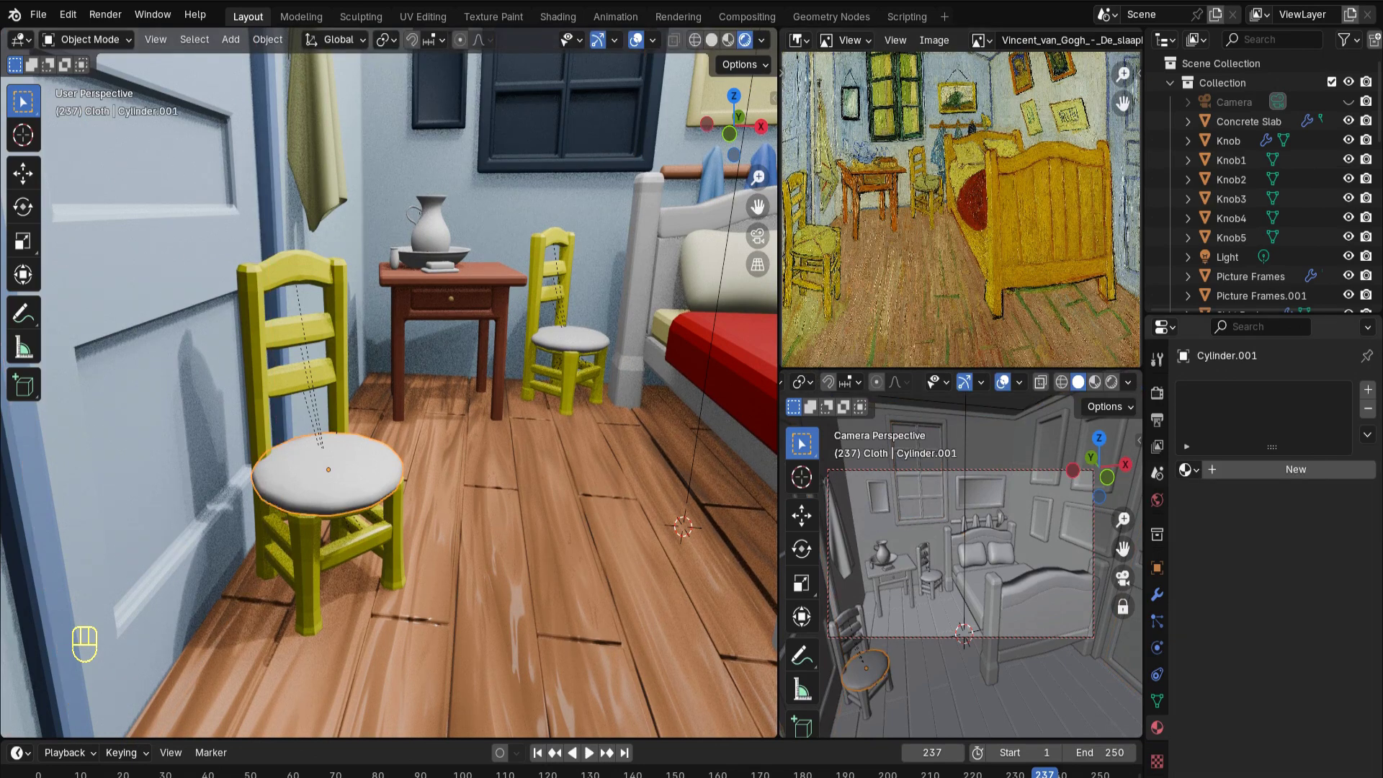
pyautogui.click(1184, 468)
pyautogui.click(1043, 518)
pyautogui.click(569, 339)
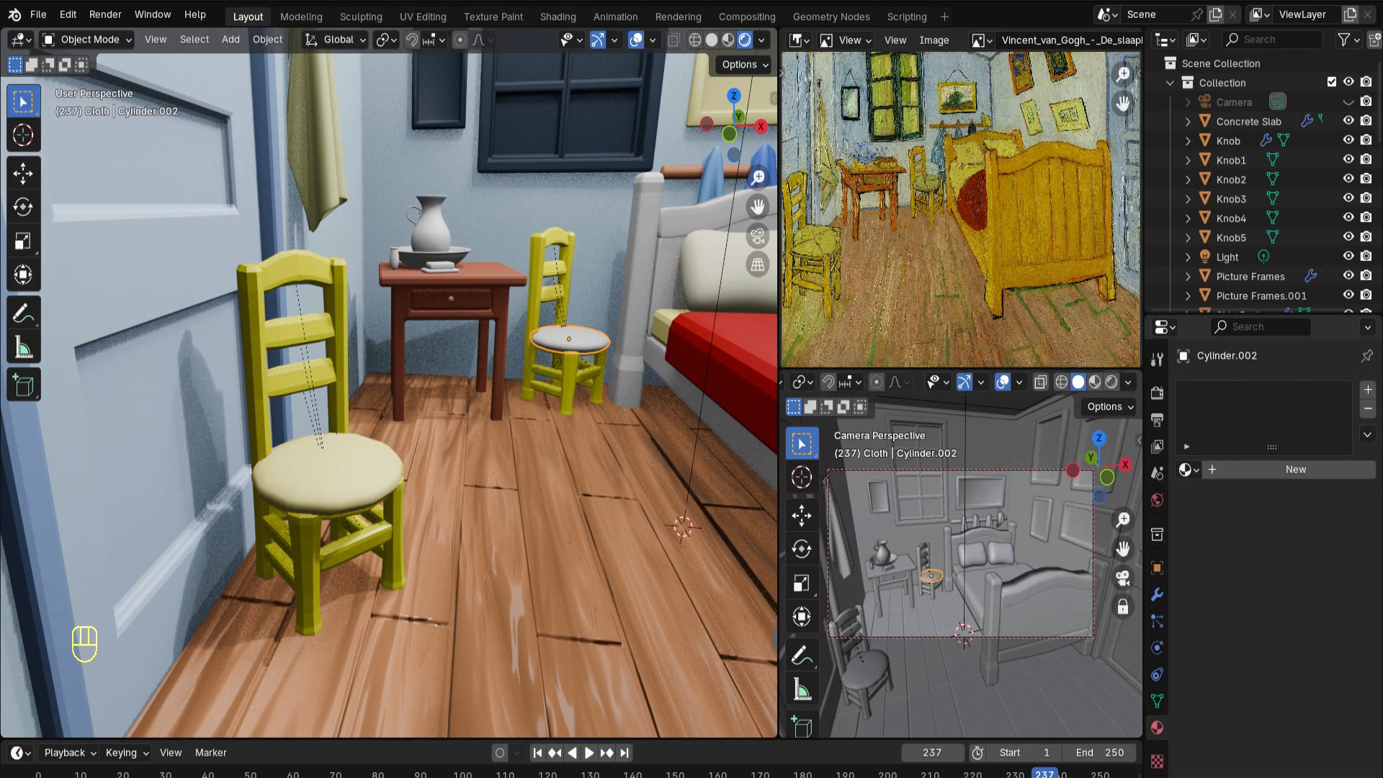
pyautogui.click(1186, 469)
pyautogui.click(1044, 517)
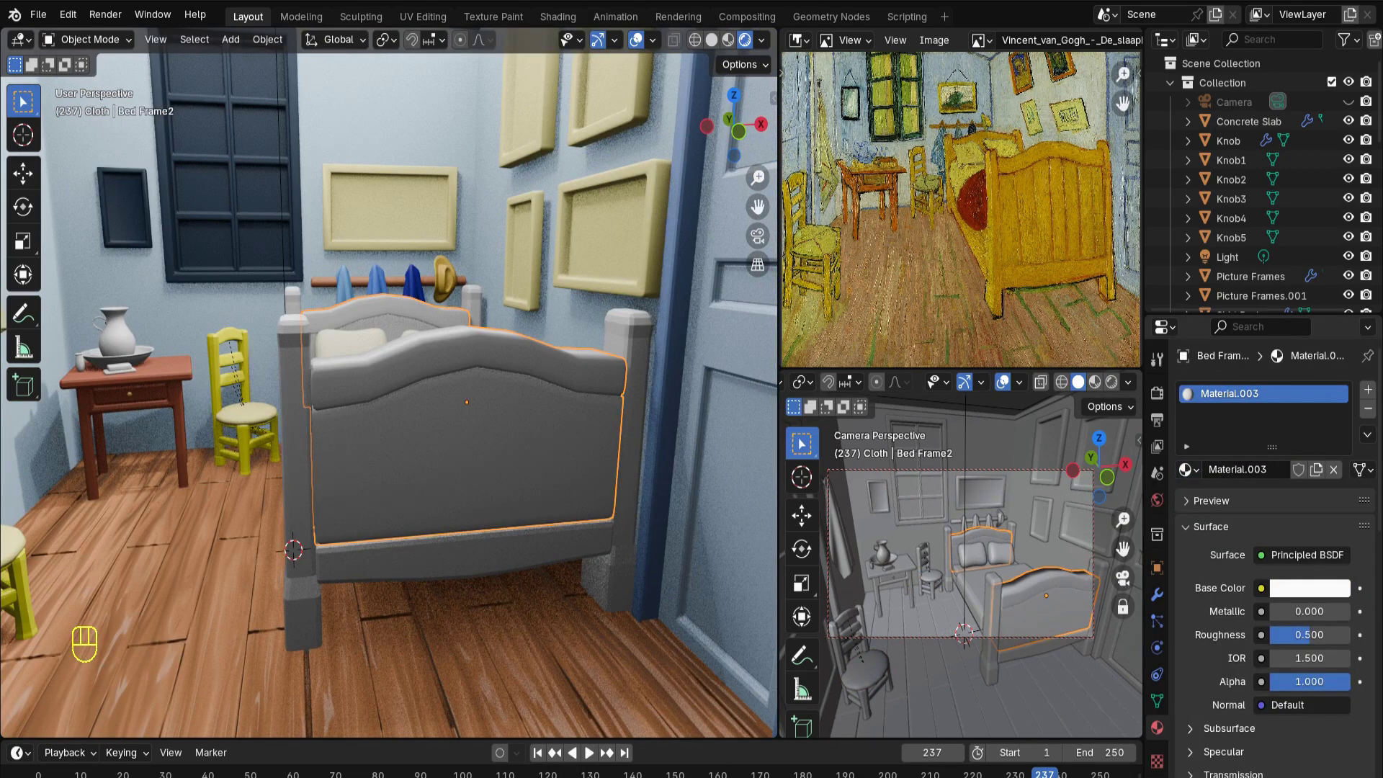
# Set the bed frame material's base color to golden yellow and check it within the room
pyautogui.click(1308, 588)
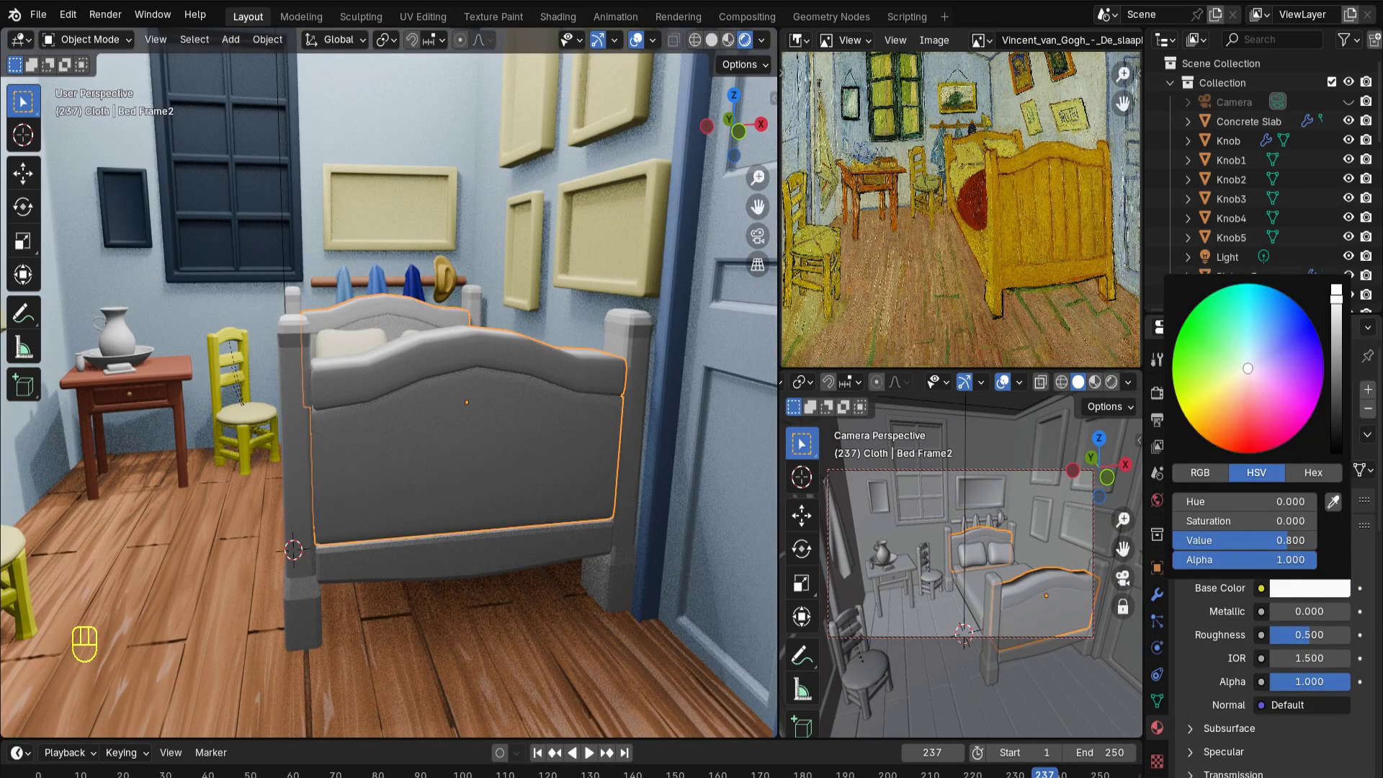
pyautogui.click(1219, 420)
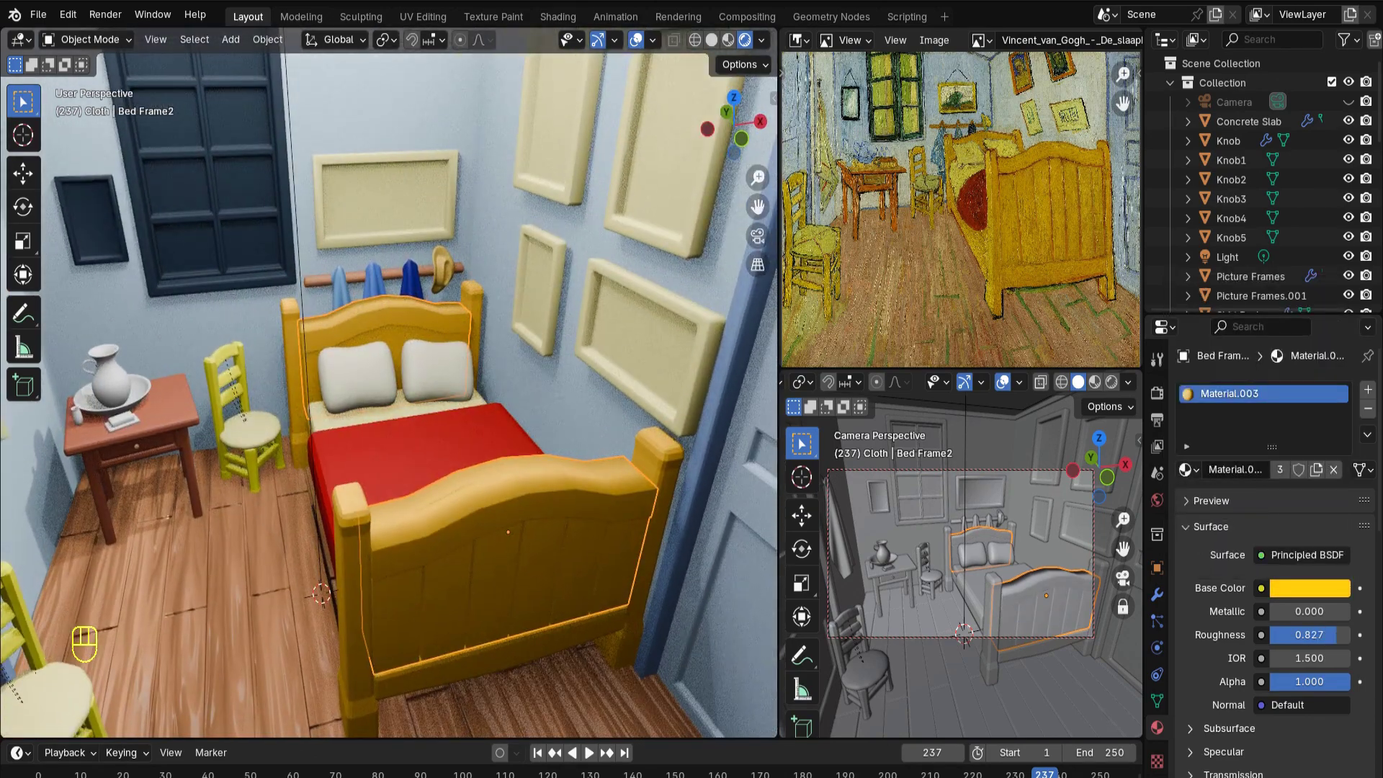
pyautogui.moveTo(389, 389); pyautogui.dragTo(366, 366, button='middle')
pyautogui.scroll(-2, 389, 389)
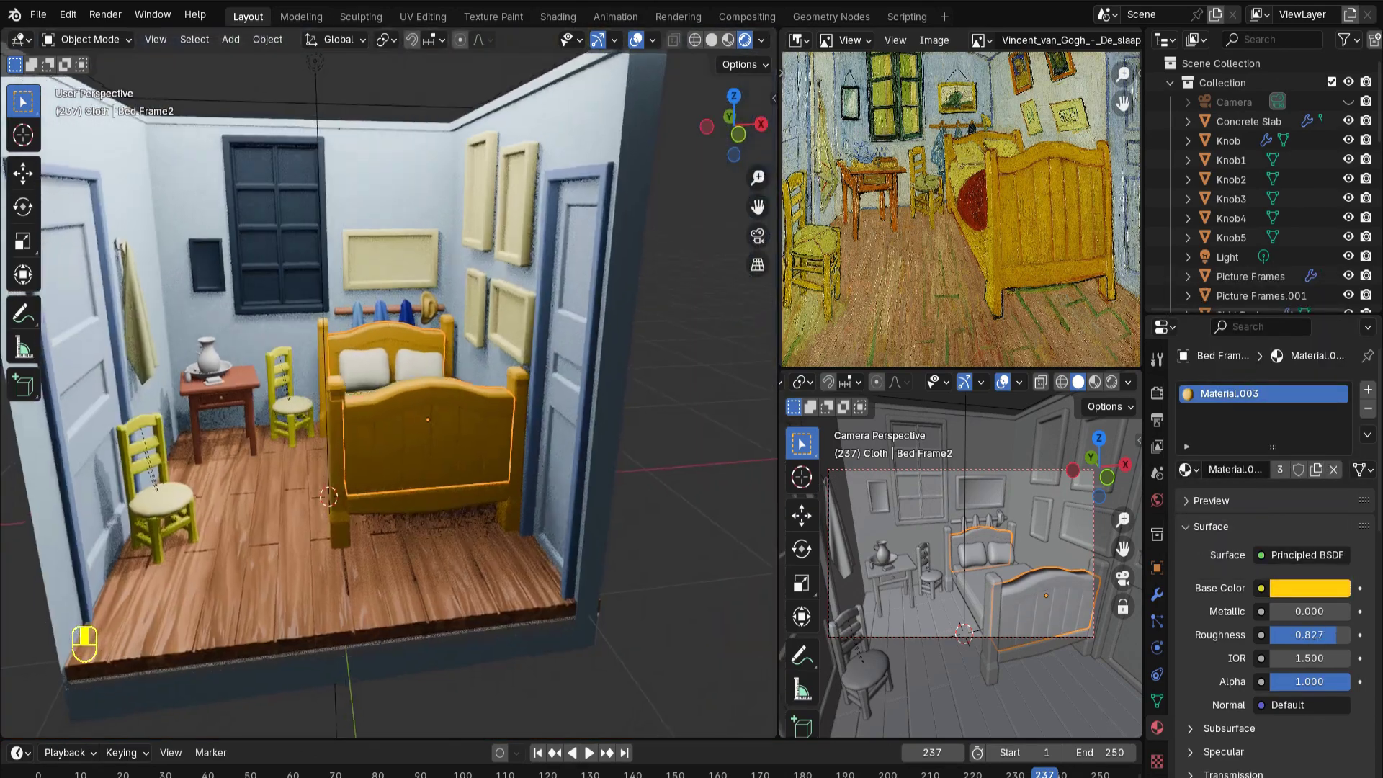
pyautogui.moveTo(468, 357); pyautogui.dragTo(515, 338, button='middle')
pyautogui.moveTo(353, 353); pyautogui.dragTo(342, 354, button='middle')
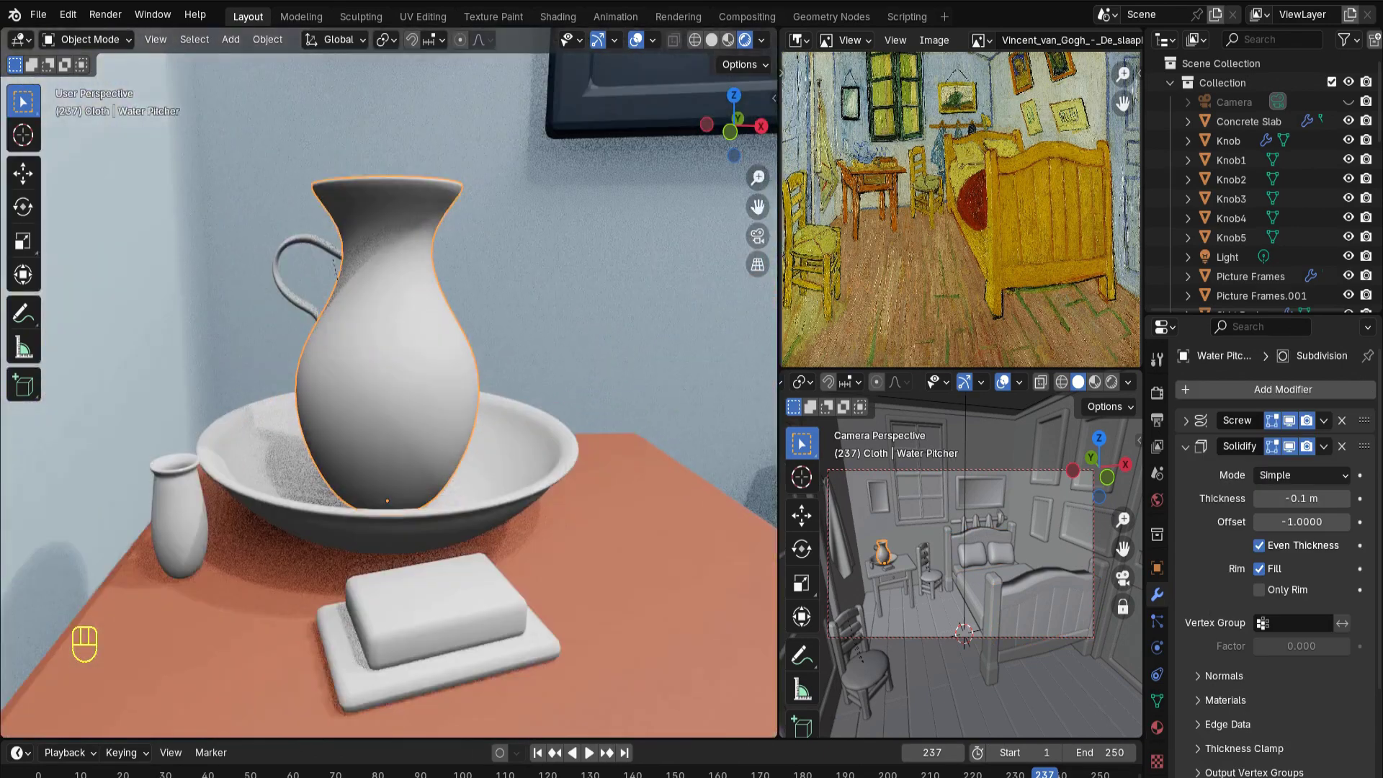
# Give the water pitcher's material a light blue base color and a roughness of 0.102
pyautogui.click(1157, 726)
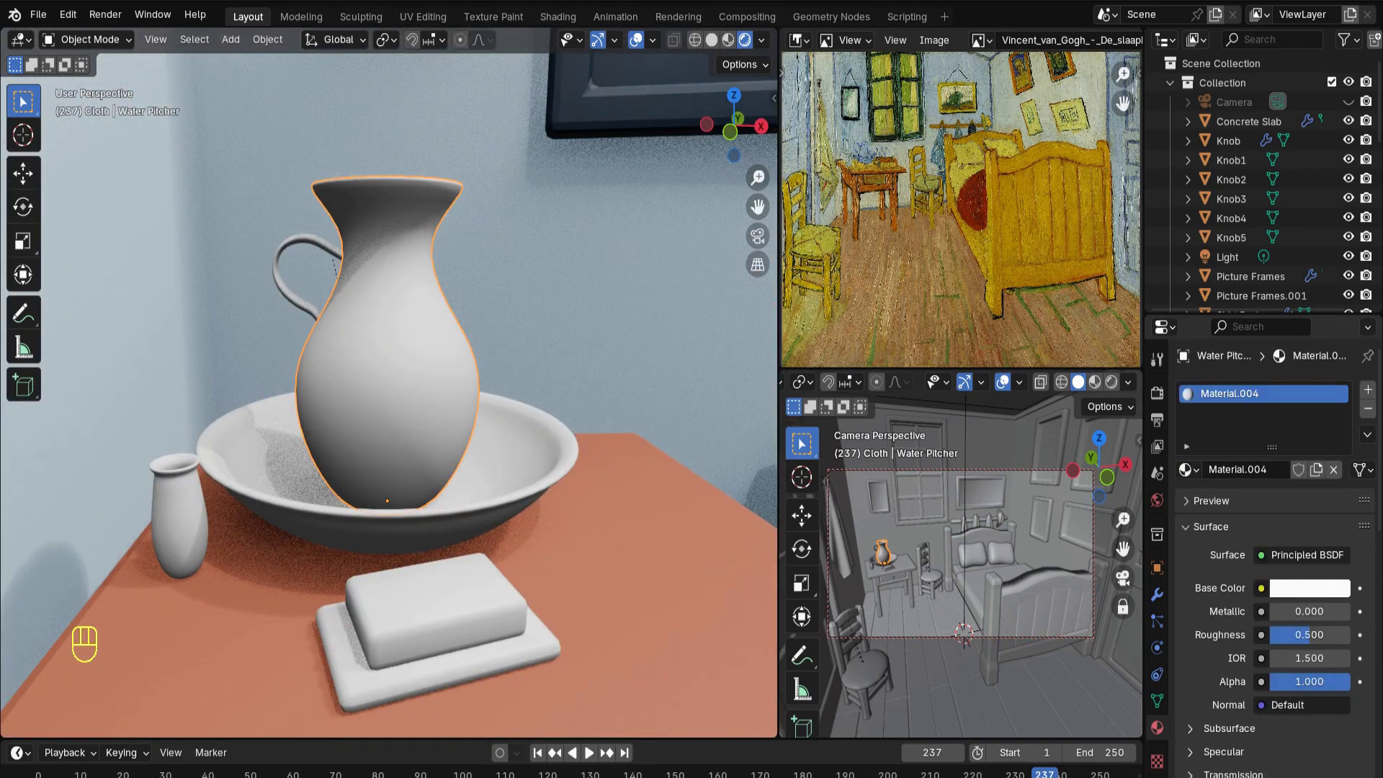
pyautogui.click(1308, 588)
pyautogui.moveTo(1247, 368); pyautogui.dragTo(1258, 349)
pyautogui.scroll(4, 1256, 349)
pyautogui.moveTo(1308, 634); pyautogui.dragTo(1277, 634)
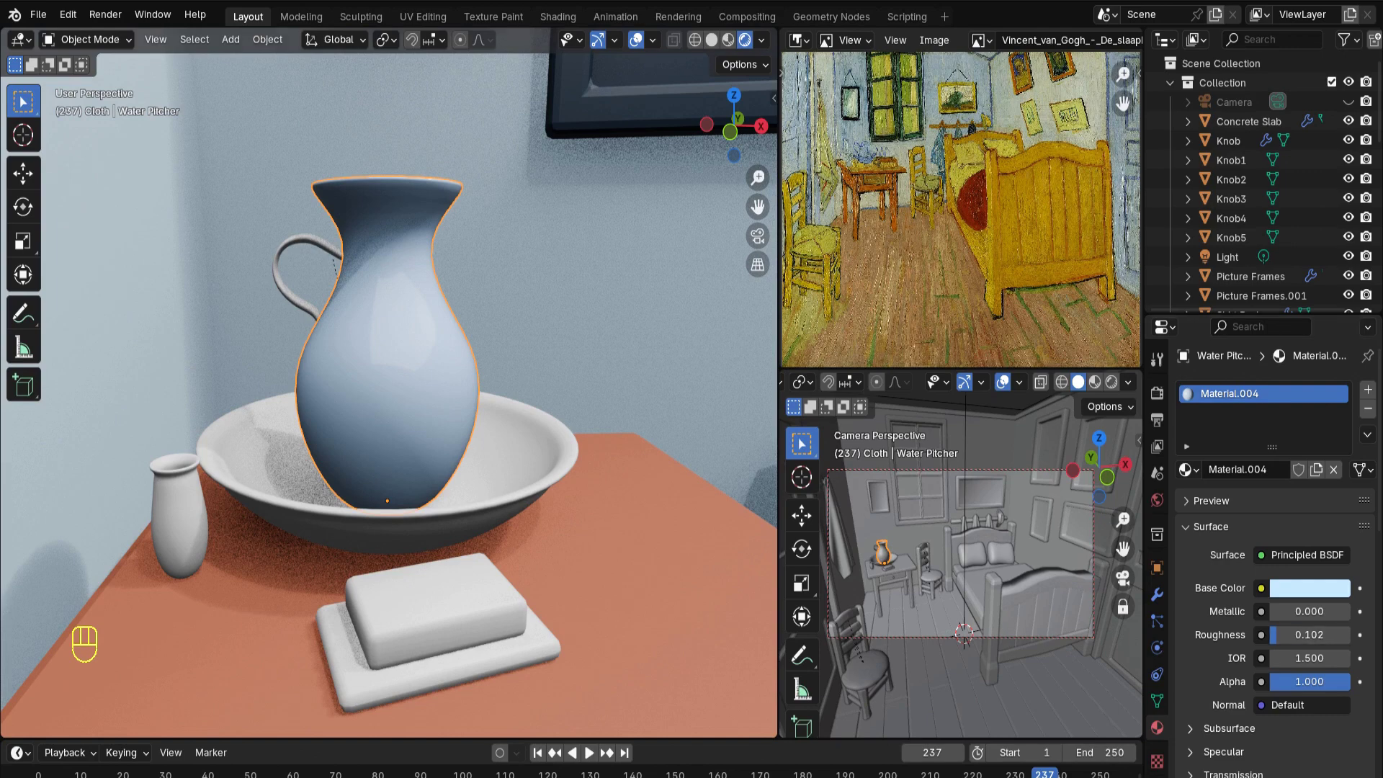
# Rename the pitcher's material as Water Pitcher
pyautogui.doubleClick(1238, 469)
pyautogui.write('Water Pitcher')
pyautogui.press('Return')
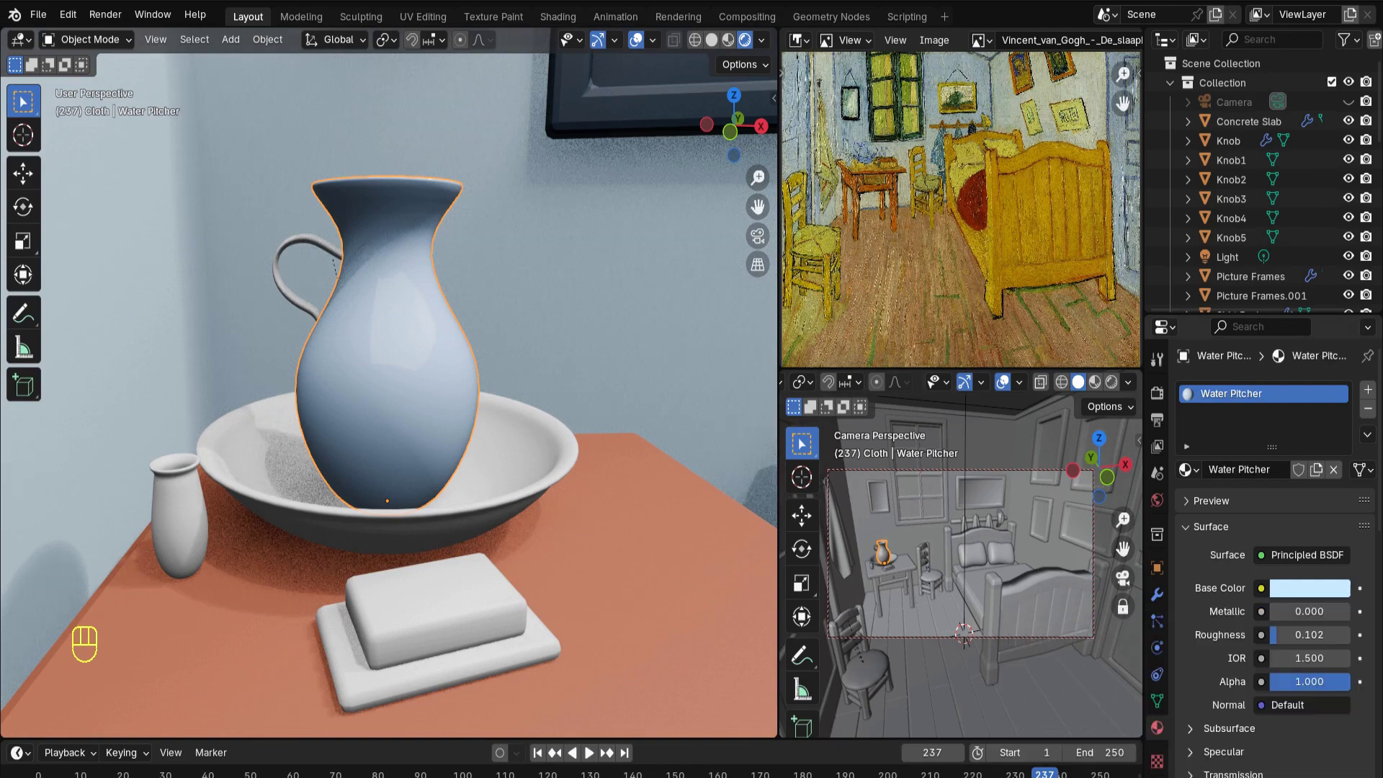
# Assign the Water Pitcher material to the pitcher's handle and to the small cup
pyautogui.click(285, 249)
pyautogui.click(1188, 469)
pyautogui.write('water')
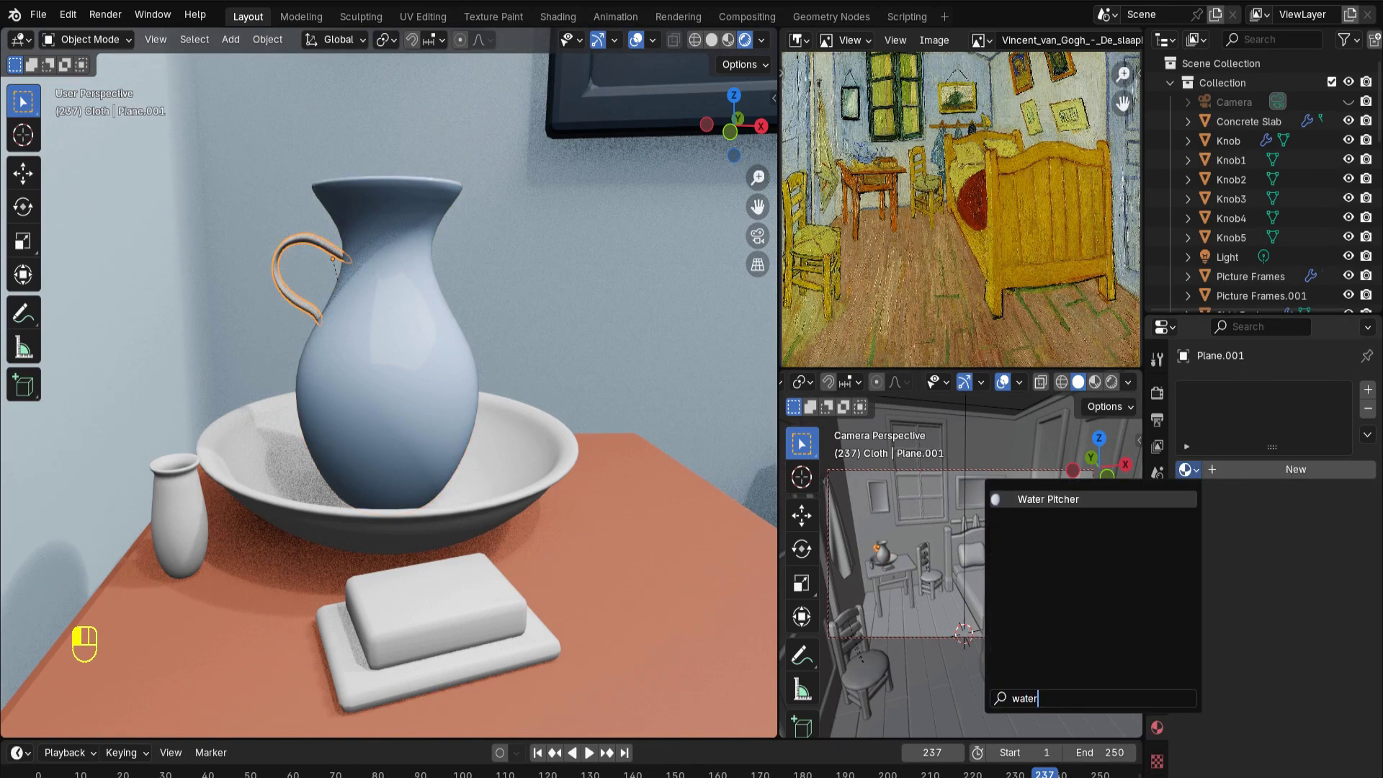
pyautogui.press('Return')
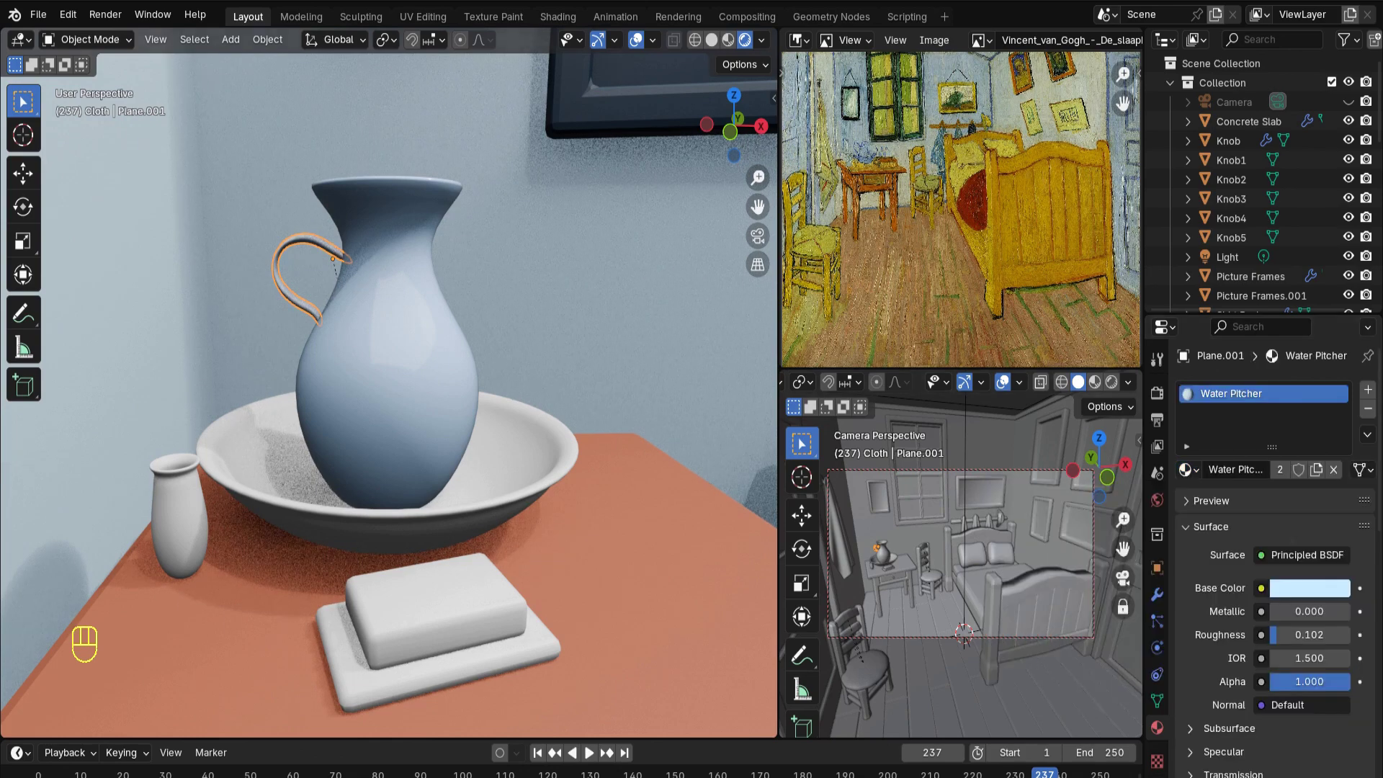
pyautogui.click(179, 515)
pyautogui.click(1187, 469)
pyautogui.write('water')
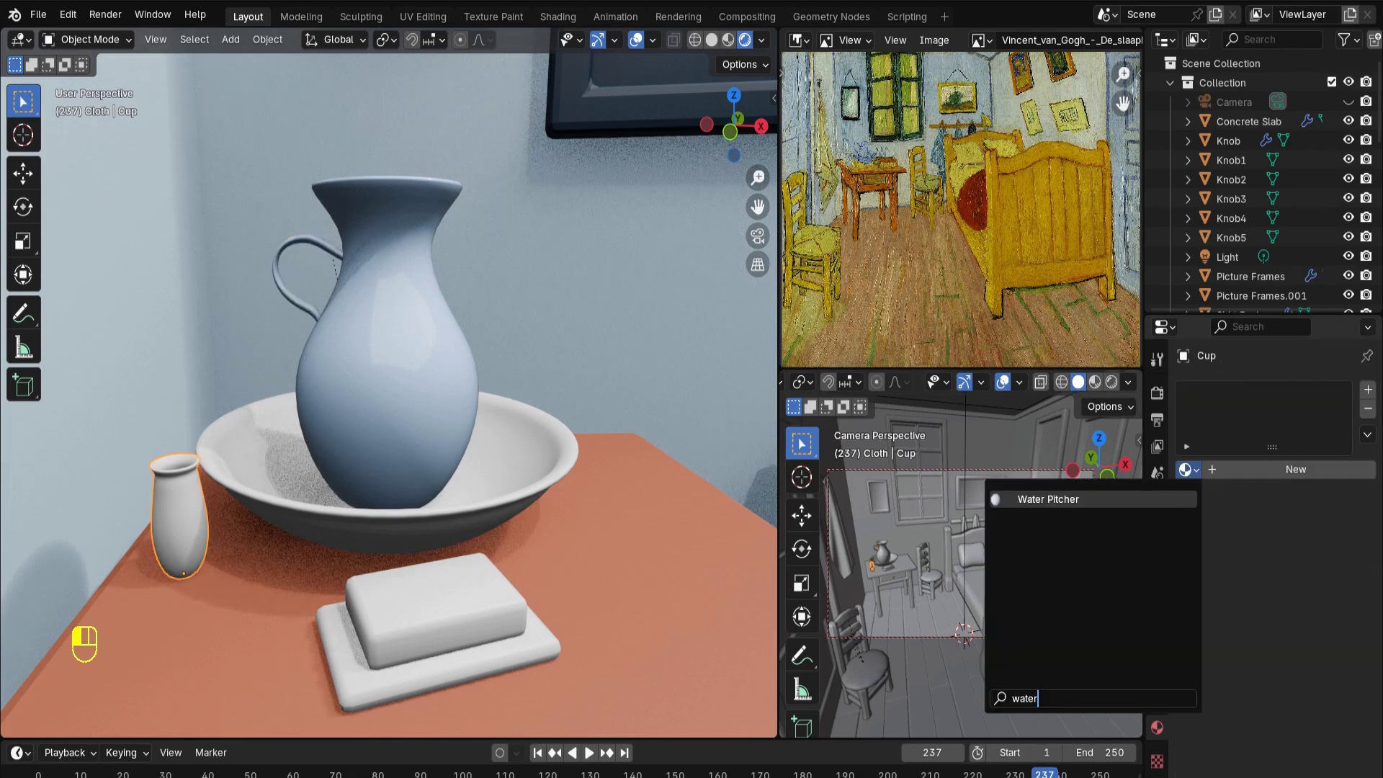
pyautogui.press('Return')
# Create a new material named Bowl for the wash basin
pyautogui.click(513, 476)
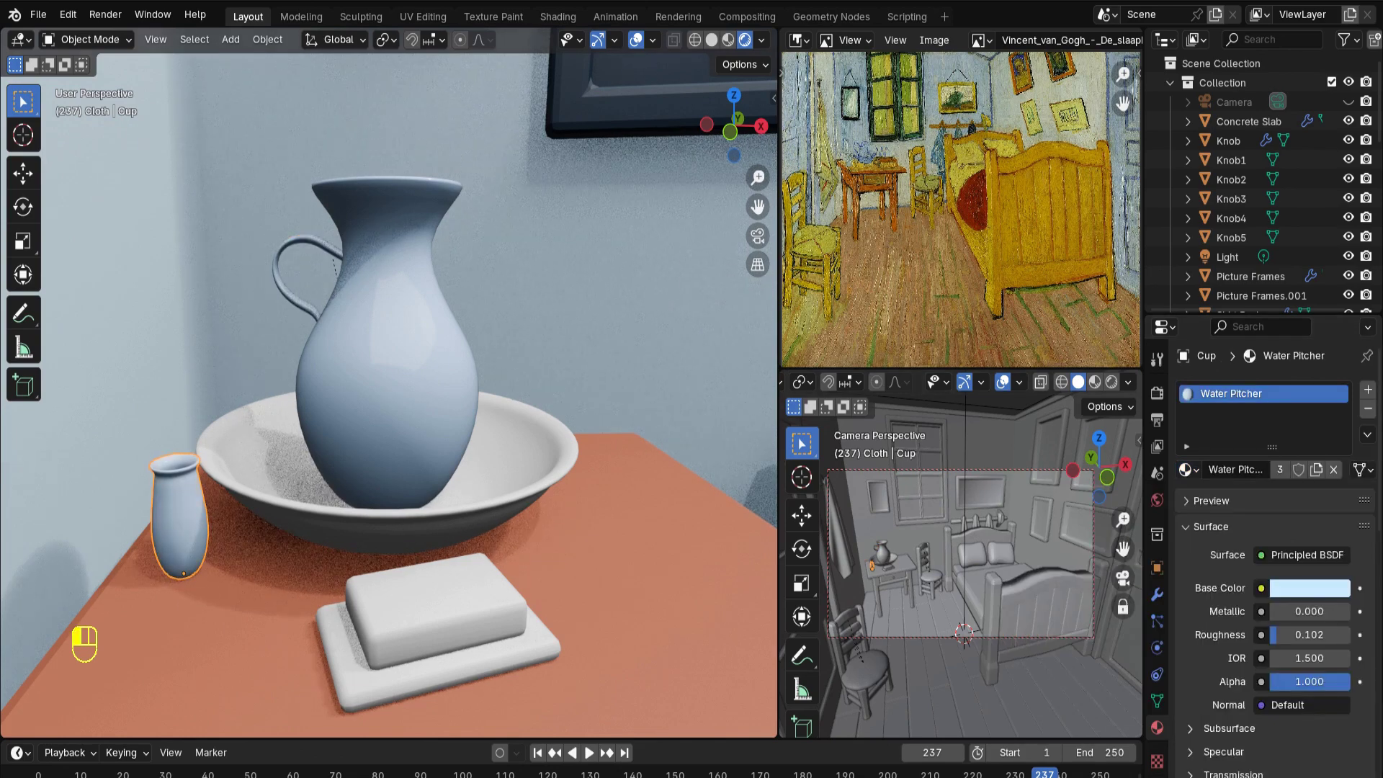
pyautogui.click(1288, 468)
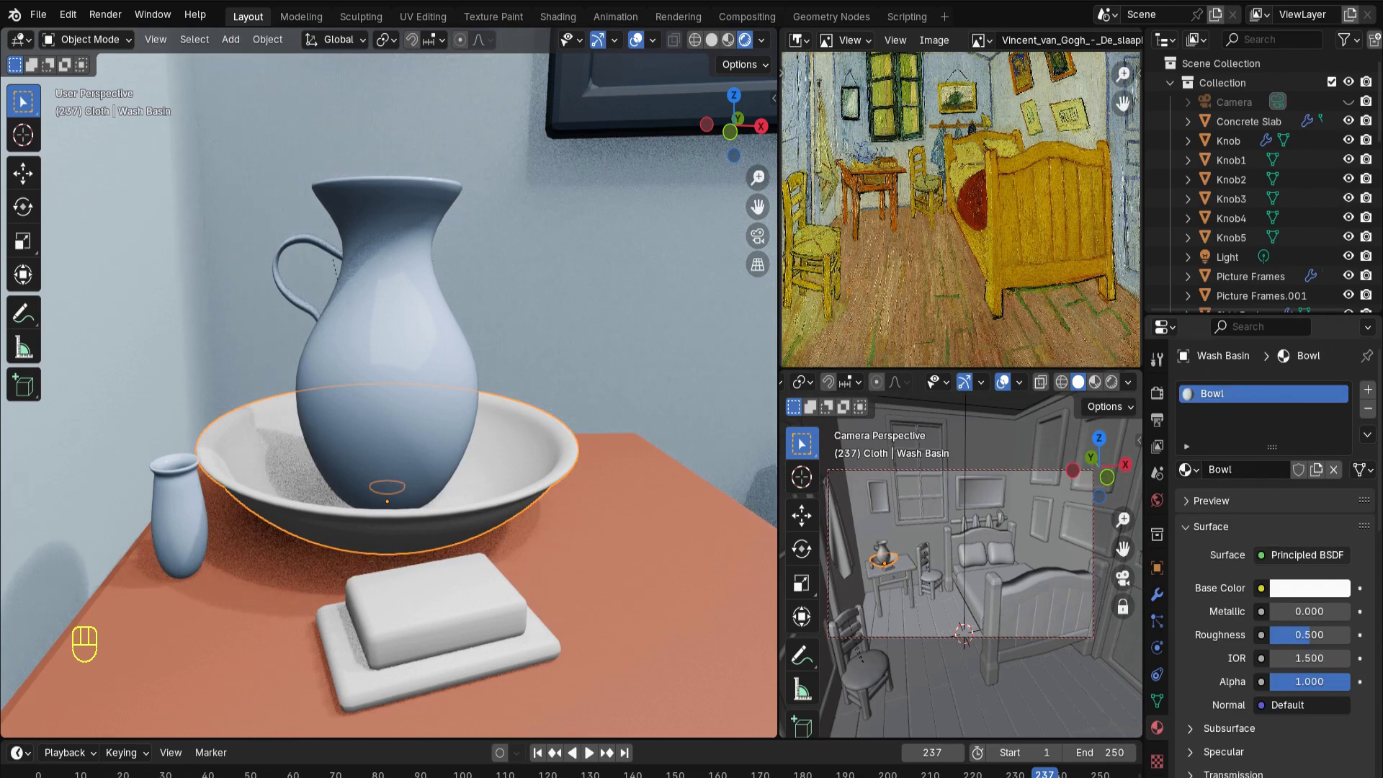
# Give the Bowl material of the wash basin a deep blue base color and a roughness of 0.296
pyautogui.click(1309, 588)
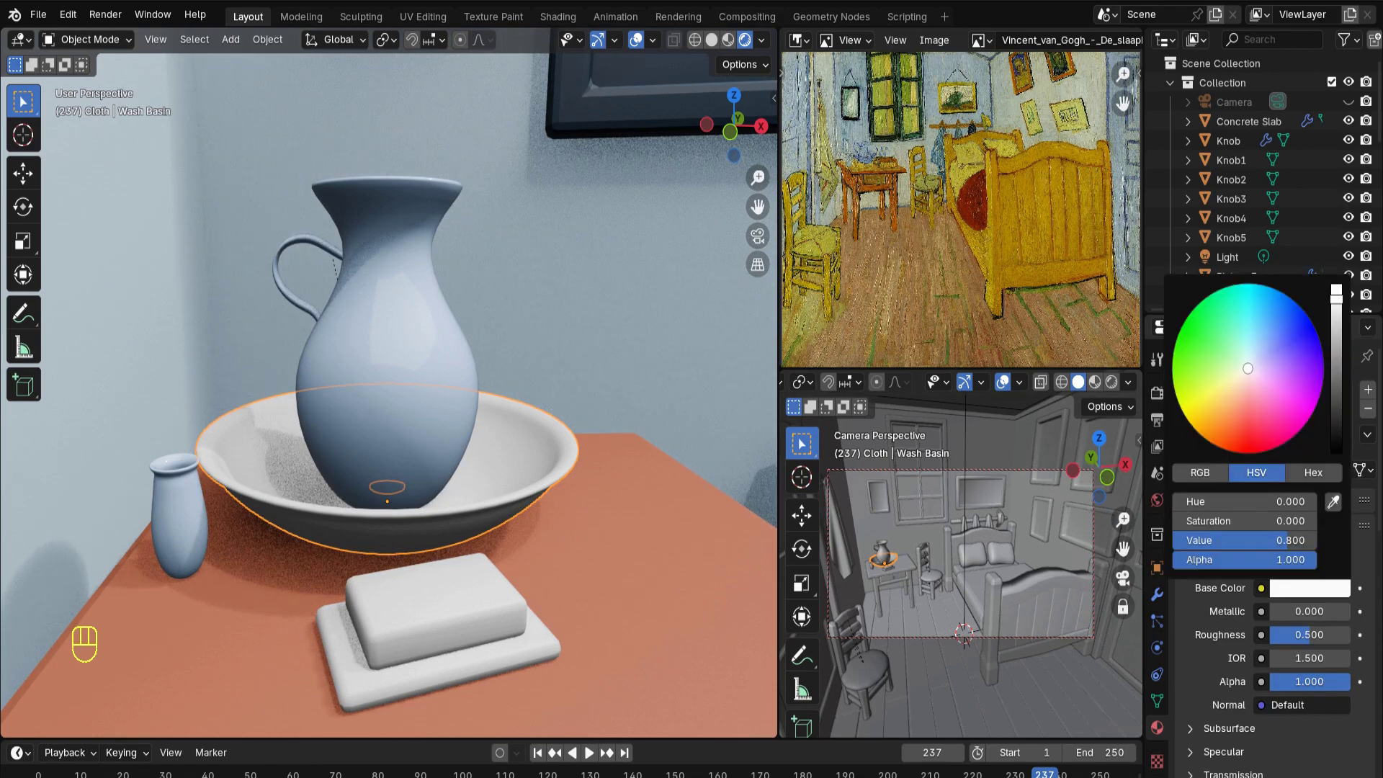
pyautogui.click(1317, 335)
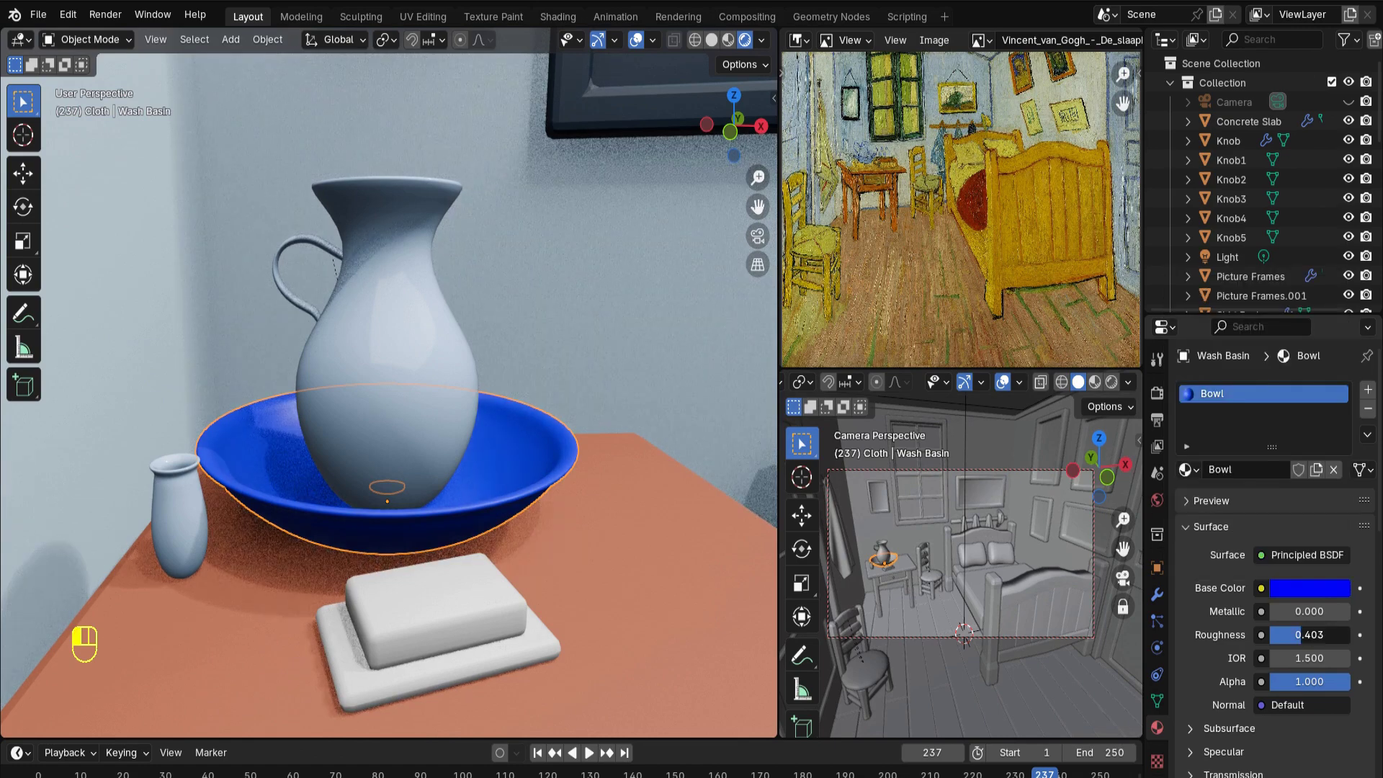
pyautogui.moveTo(1309, 635); pyautogui.dragTo(1293, 635)
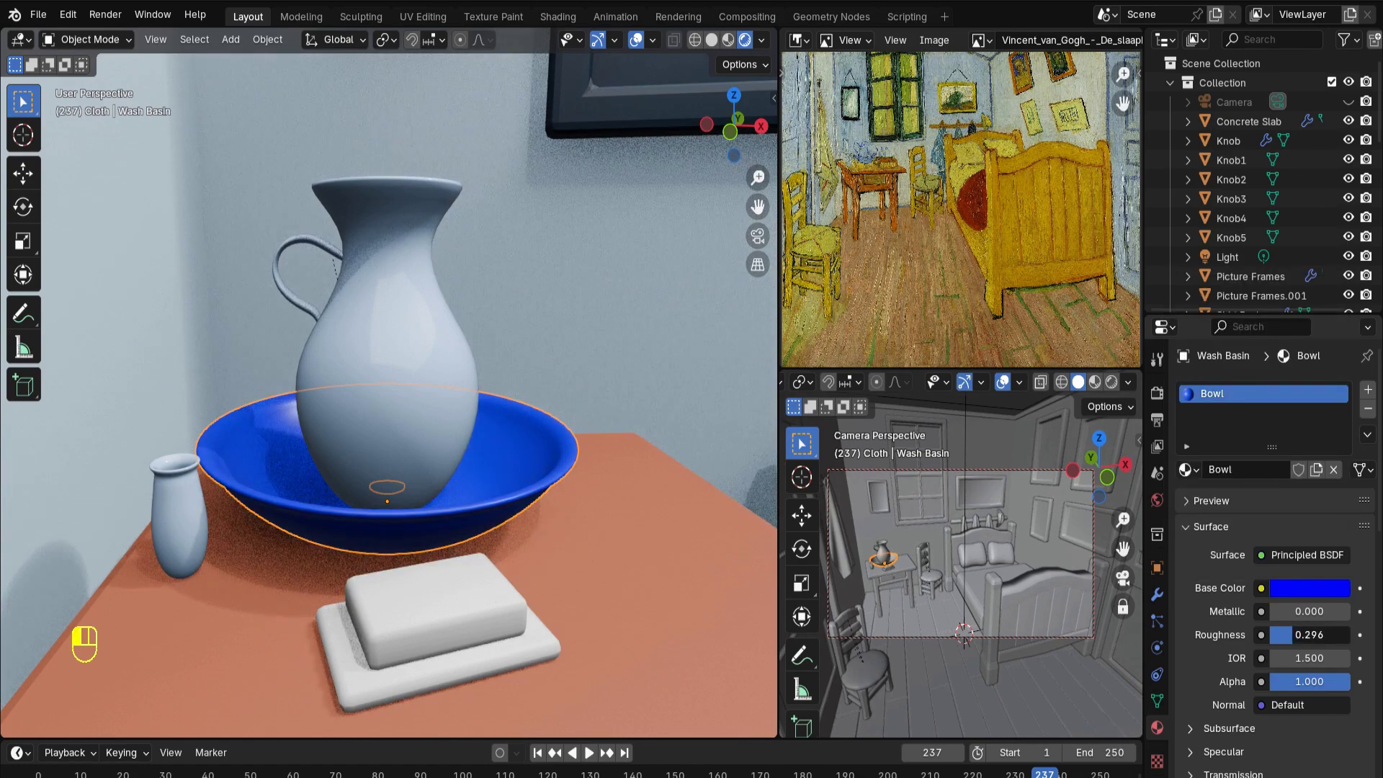
# Give the soap dish a new material with a red base color and the soap a new material with an orange one
pyautogui.moveTo(460, 389)
pyautogui.mouseDown(button='middle')
pyautogui.moveTo(417, 395)
pyautogui.moveTo(437, 381)
pyautogui.mouseUp(button='middle')
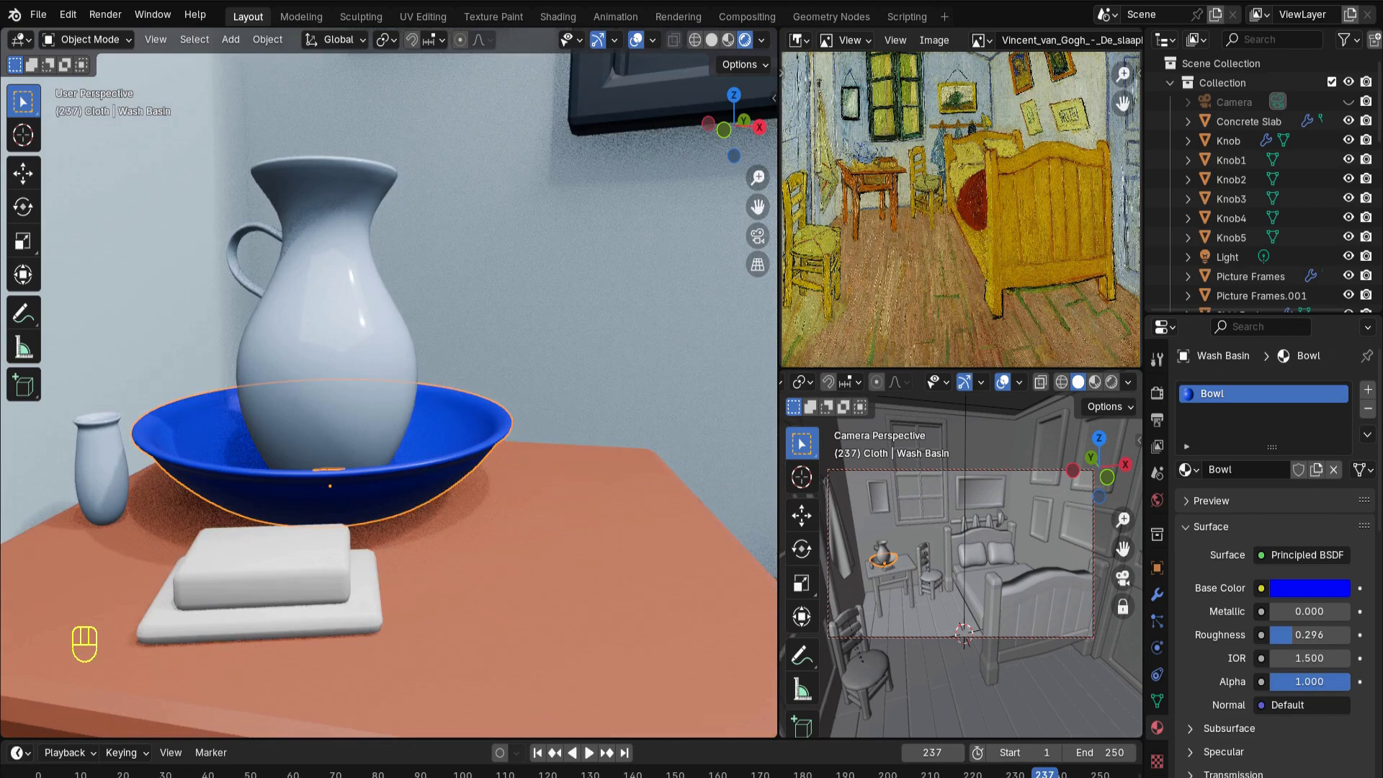
pyautogui.click(274, 623)
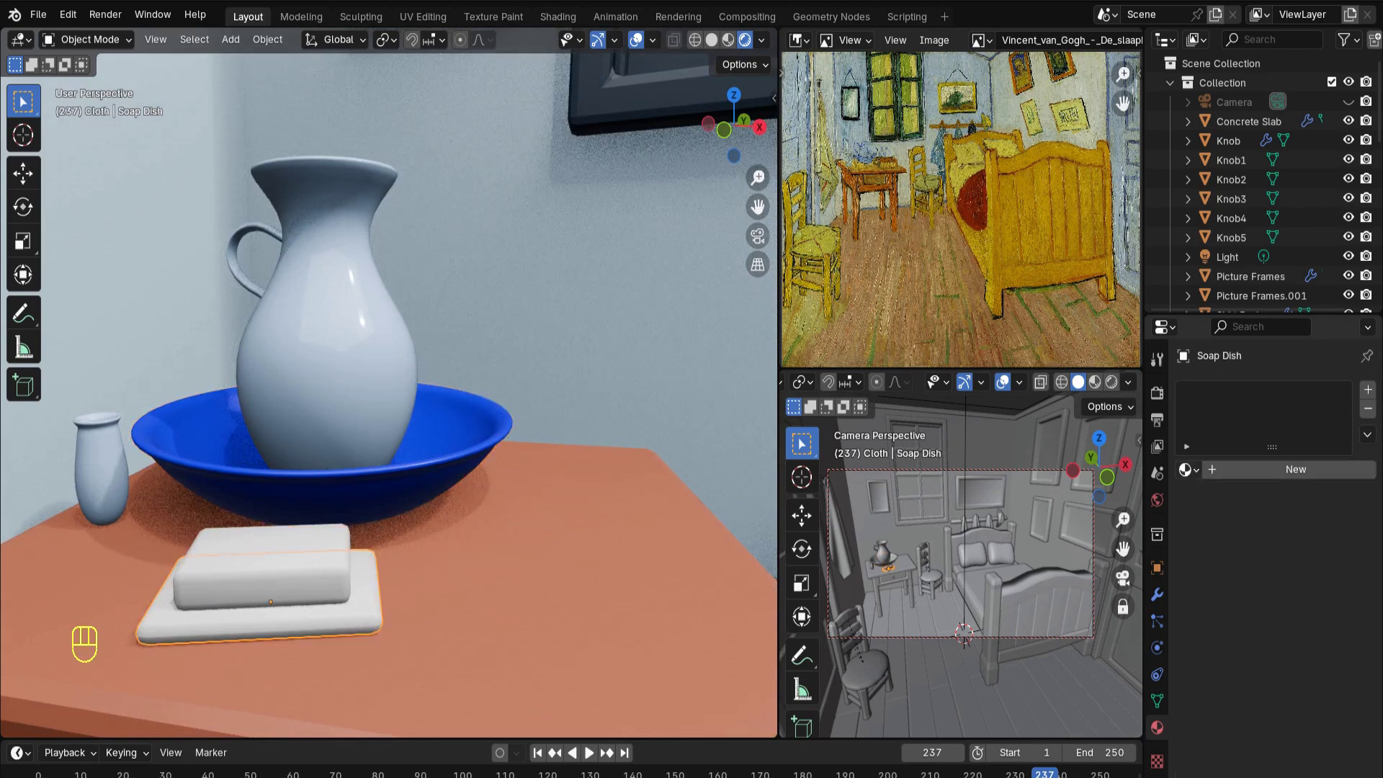
pyautogui.click(1296, 469)
pyautogui.click(1309, 588)
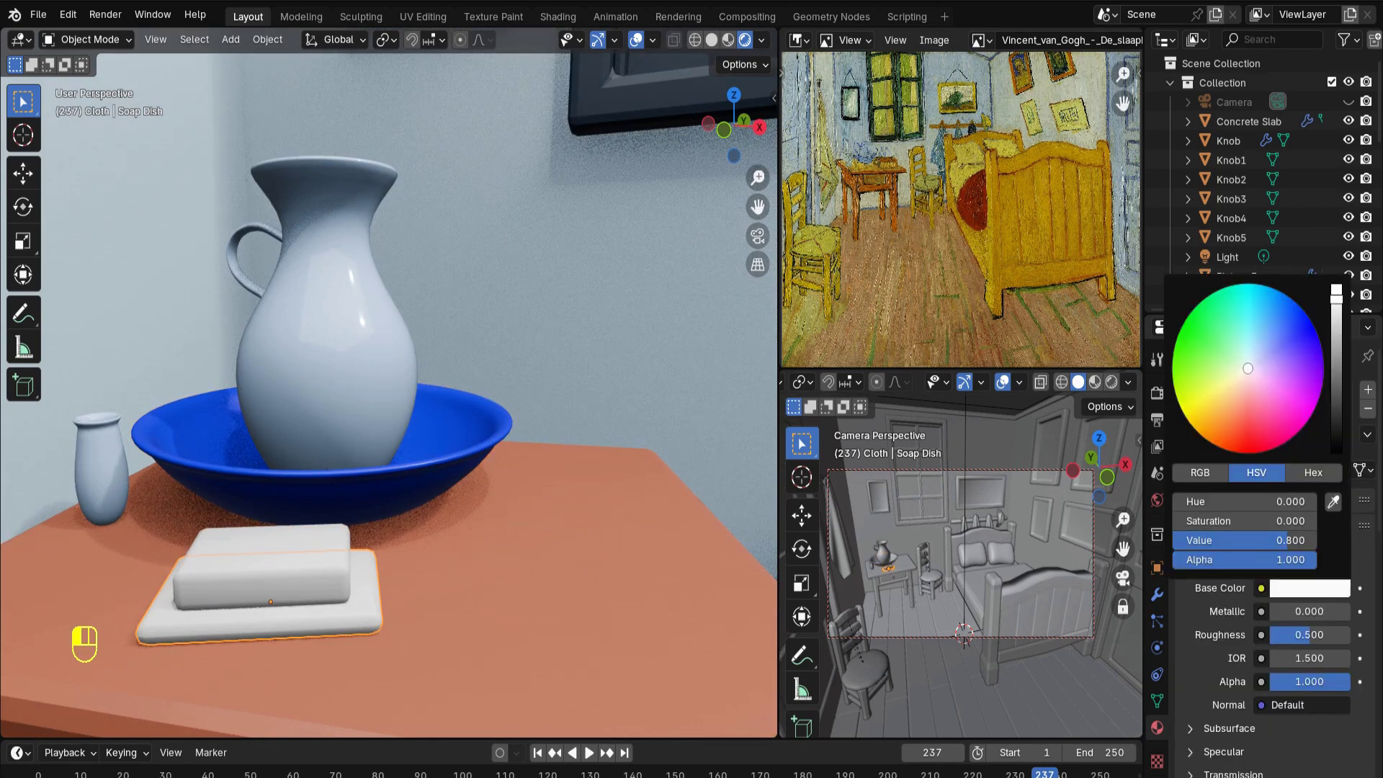
pyautogui.moveTo(1247, 368); pyautogui.dragTo(1248, 445)
pyautogui.click(1309, 588)
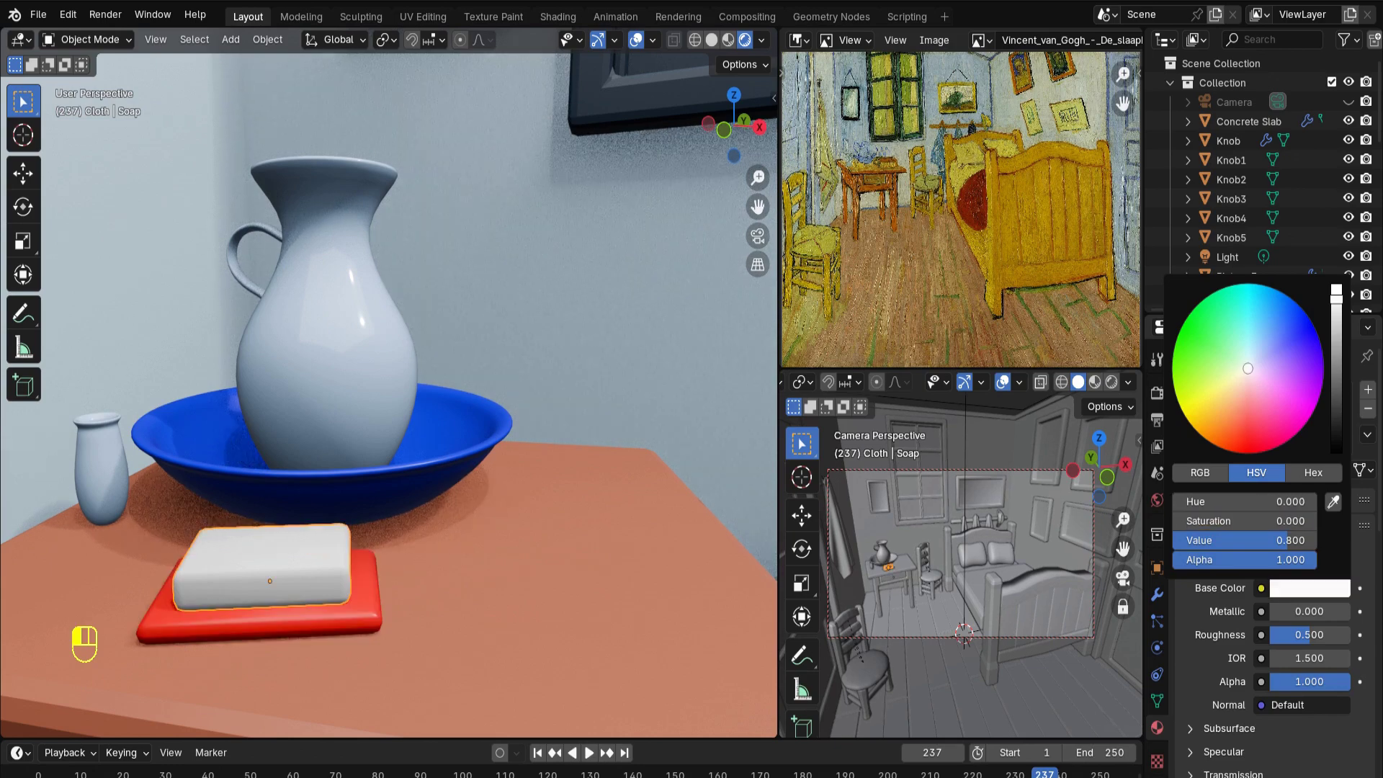
pyautogui.moveTo(1248, 368); pyautogui.dragTo(1216, 424)
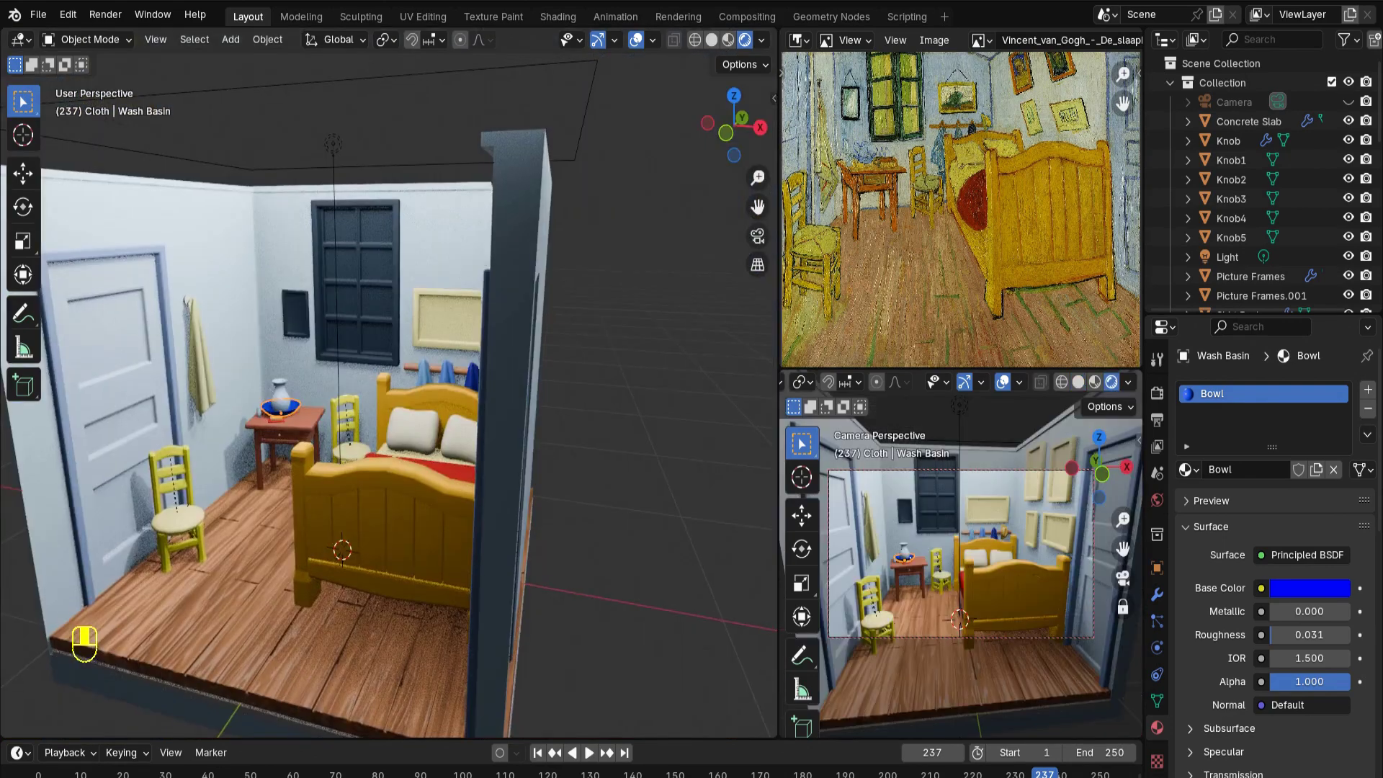
# Add a plane at the world origin and scale it uniformly by 21.191 as ground around the room
pyautogui.moveTo(389, 432); pyautogui.dragTo(187, 432, button='middle')
pyautogui.moveTo(328, 533); pyautogui.dragTo(353, 520, button='middle')
pyautogui.scroll(-1, 354, 520)
pyautogui.hotkey('shift', 's')
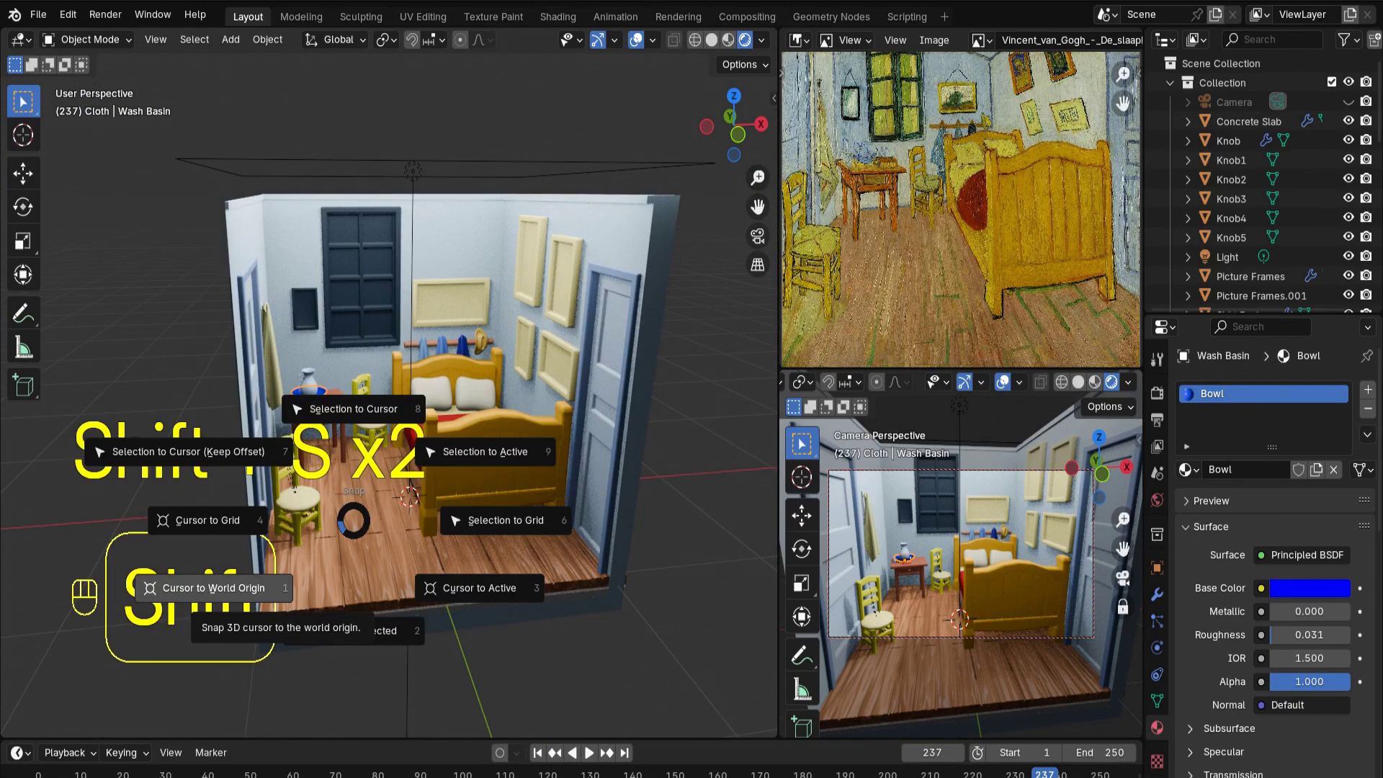
pyautogui.click(201, 588)
pyautogui.hotkey('shift', 'a')
pyautogui.moveTo(216, 440)
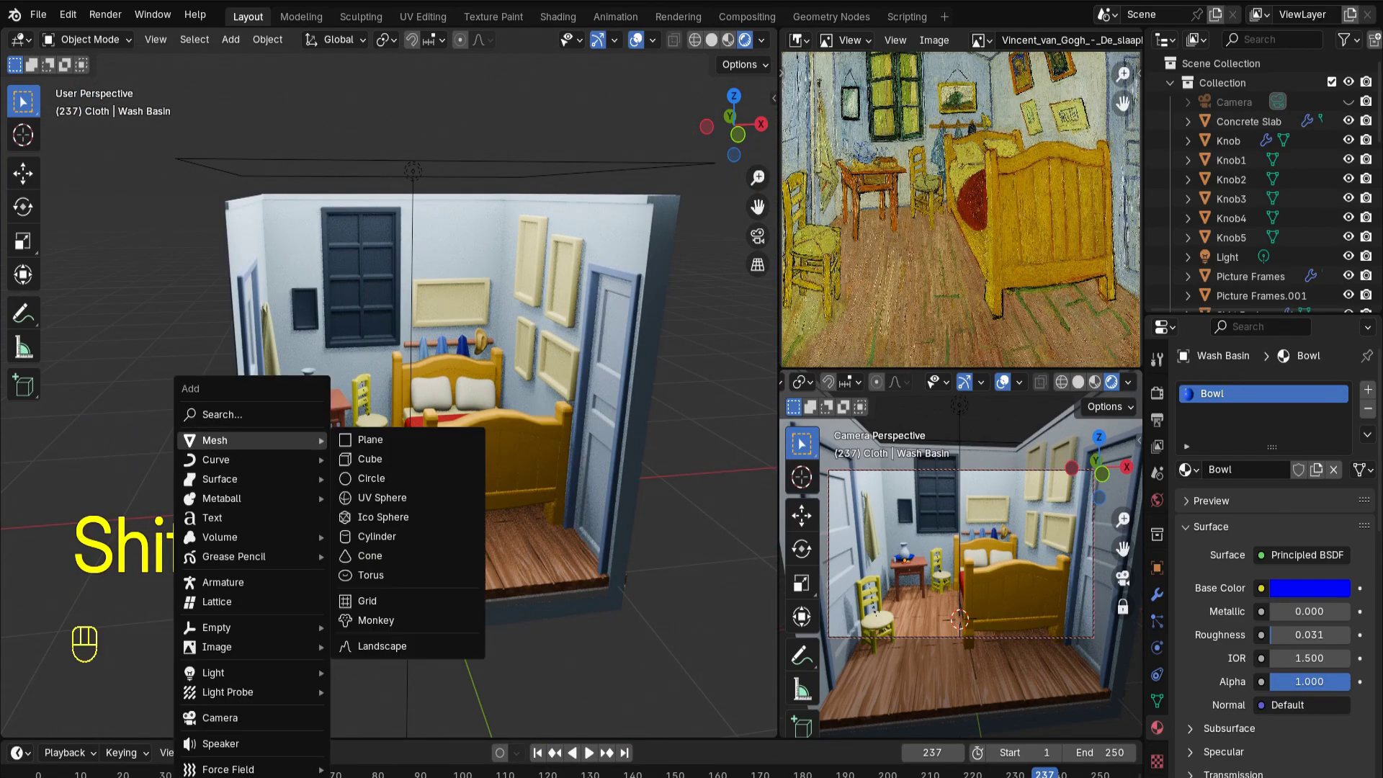
pyautogui.click(370, 440)
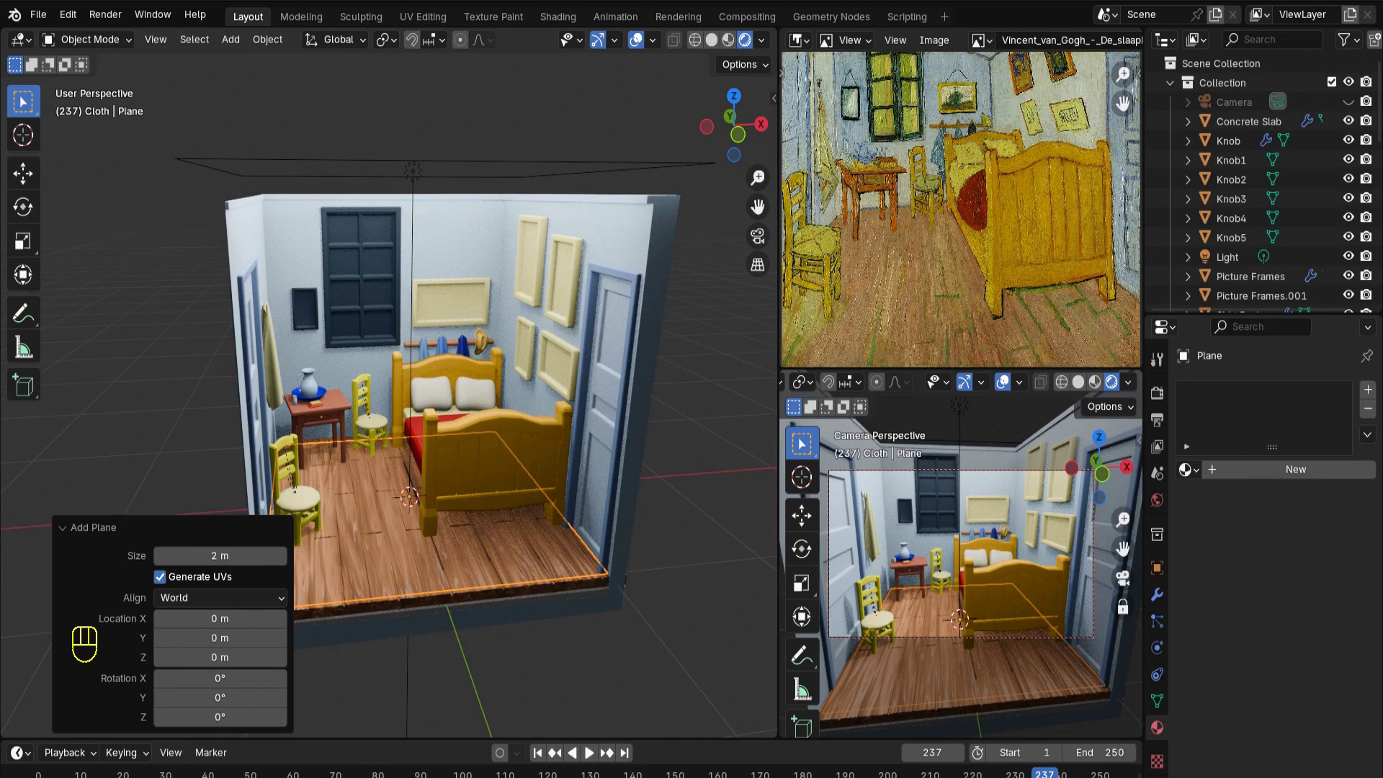
pyautogui.press('s')
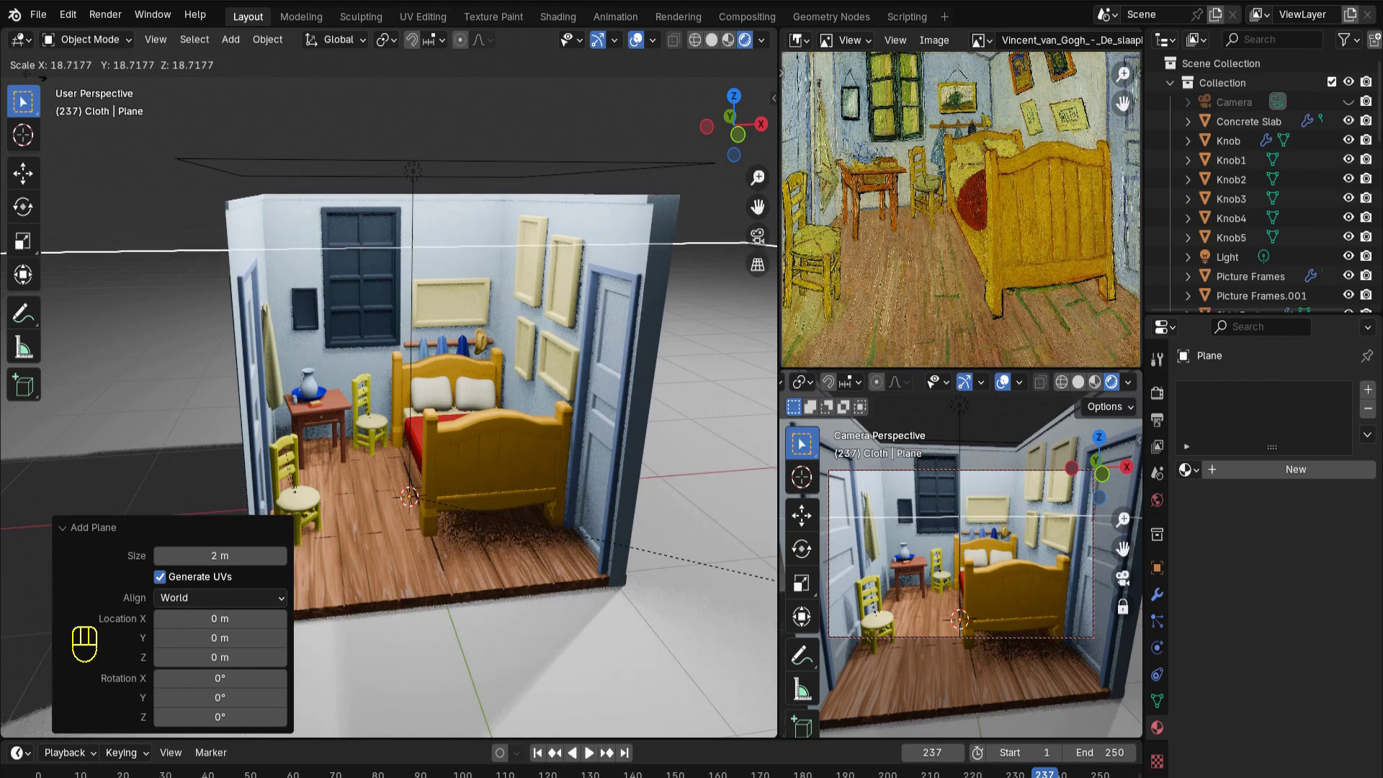
pyautogui.click(195, 94)
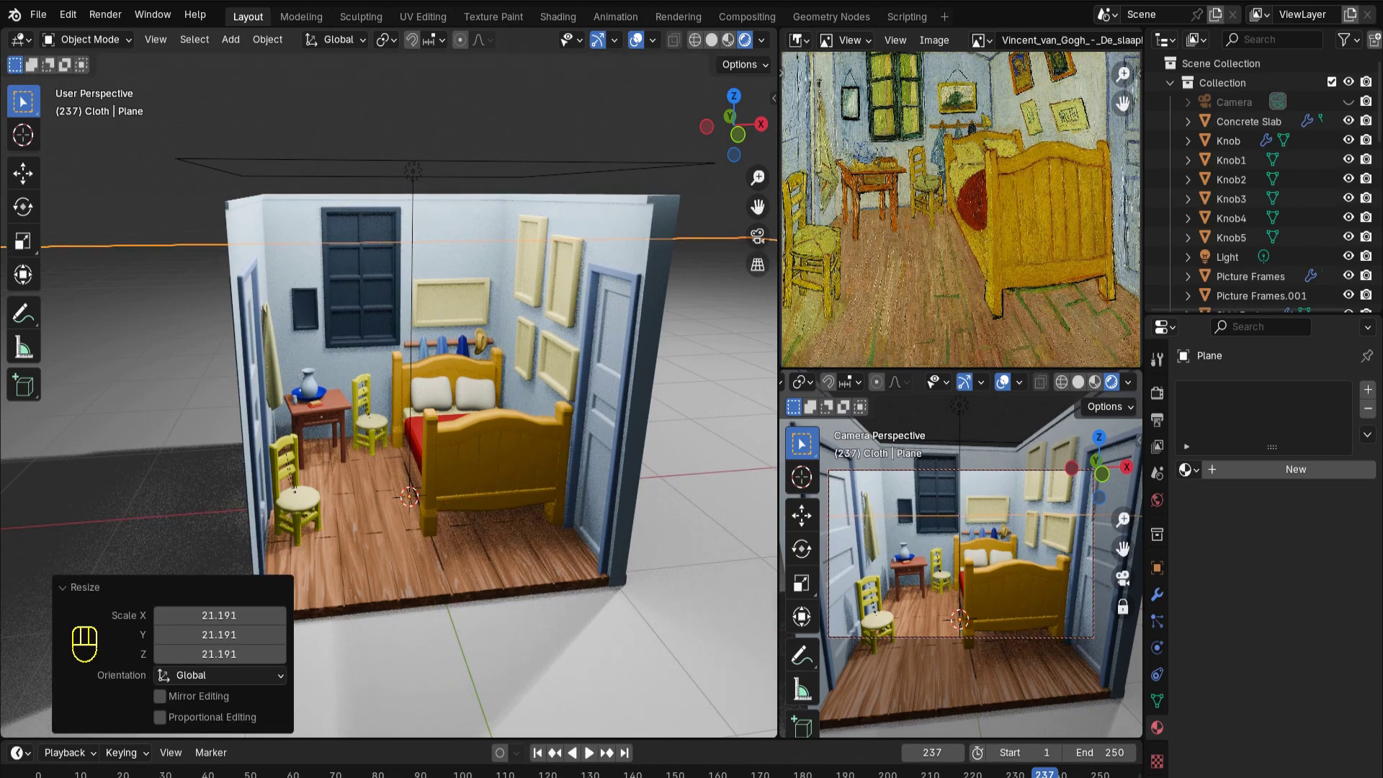
# Switch the render engine to Cycles with GPU Compute as the device
pyautogui.scroll(-2, 389, 395)
pyautogui.moveTo(411, 394); pyautogui.dragTo(373, 394, button='middle')
pyautogui.scroll(2, 372, 395)
pyautogui.click(1156, 359)
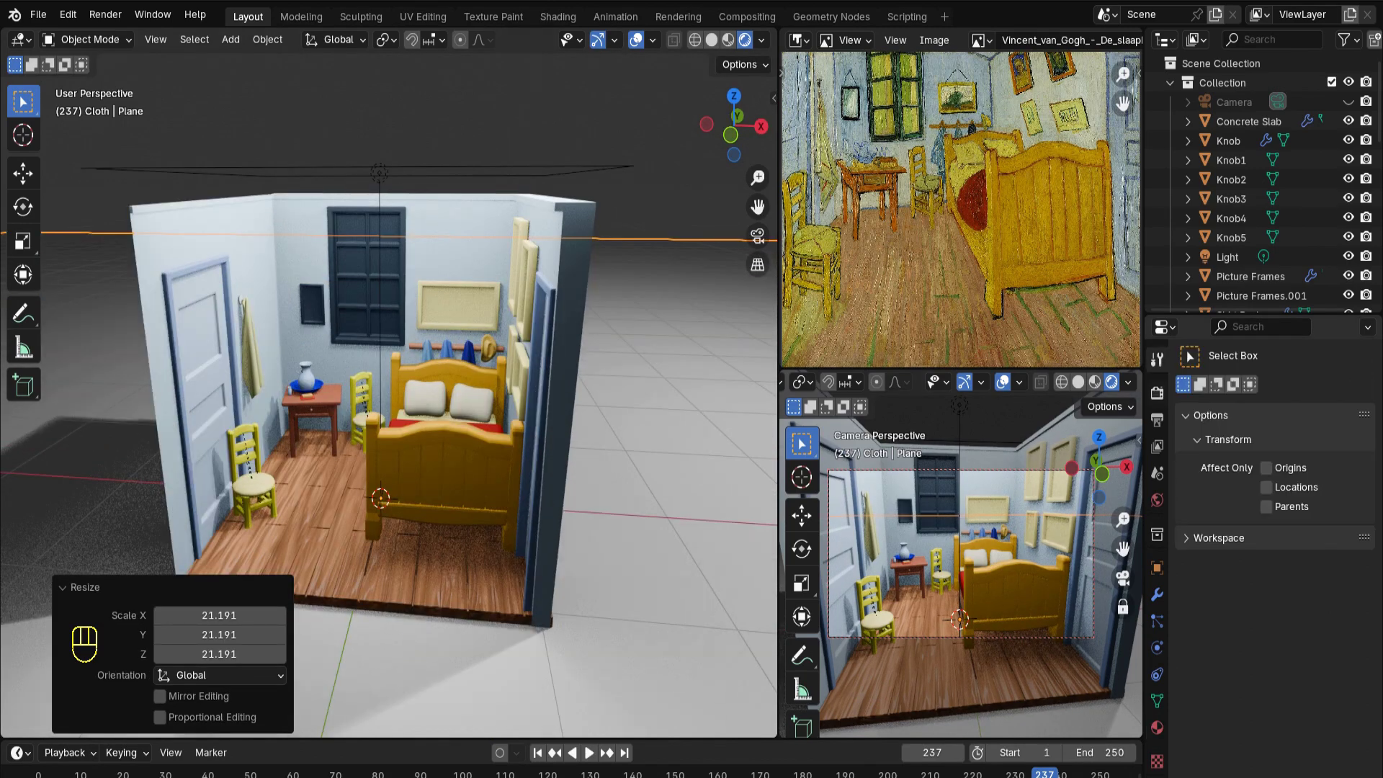
pyautogui.click(1156, 393)
pyautogui.click(1315, 389)
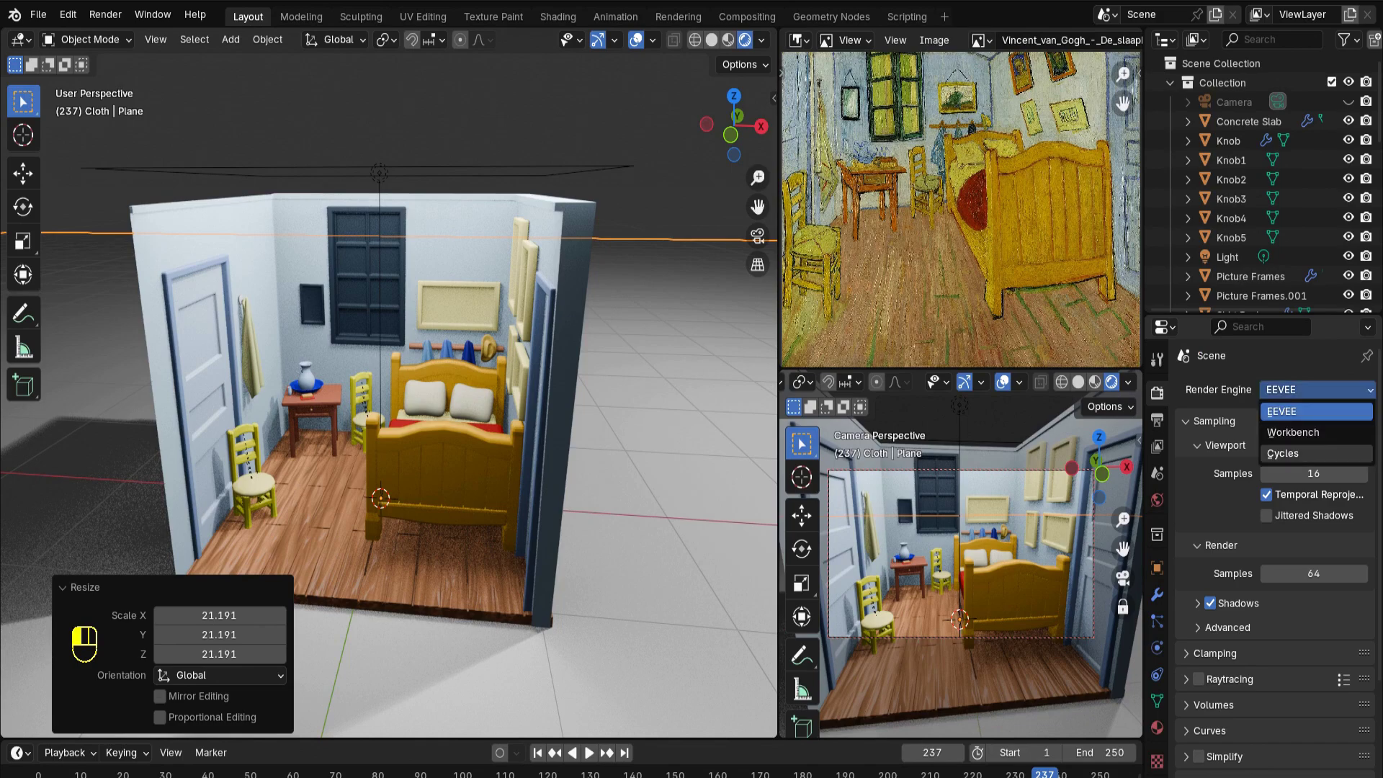
pyautogui.click(1285, 453)
pyautogui.click(1289, 436)
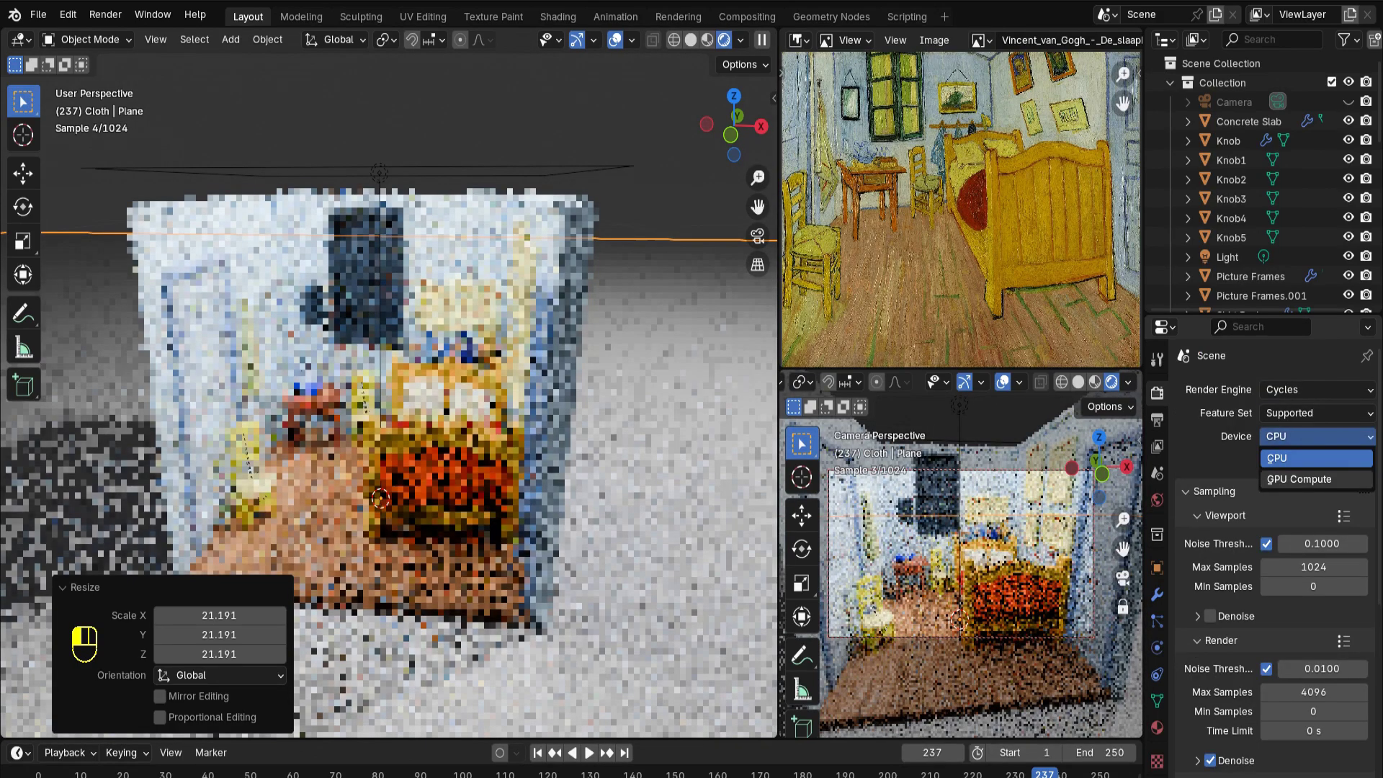
pyautogui.click(1299, 478)
pyautogui.scroll(3, 389, 381)
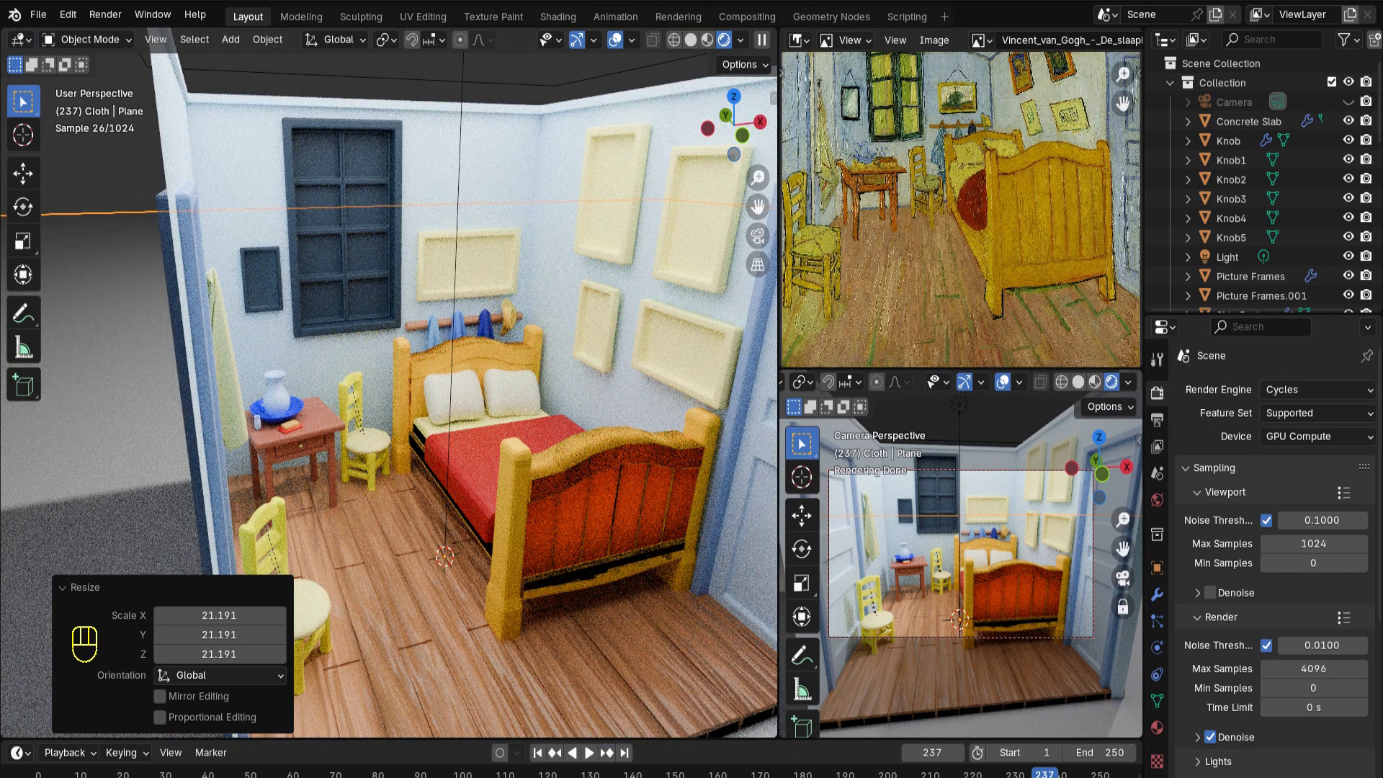
# Assign the White material to the eight glass pane faces of the window frame
pyautogui.keyDown('shift'); pyautogui.click(307, 263); pyautogui.keyUp('shift')
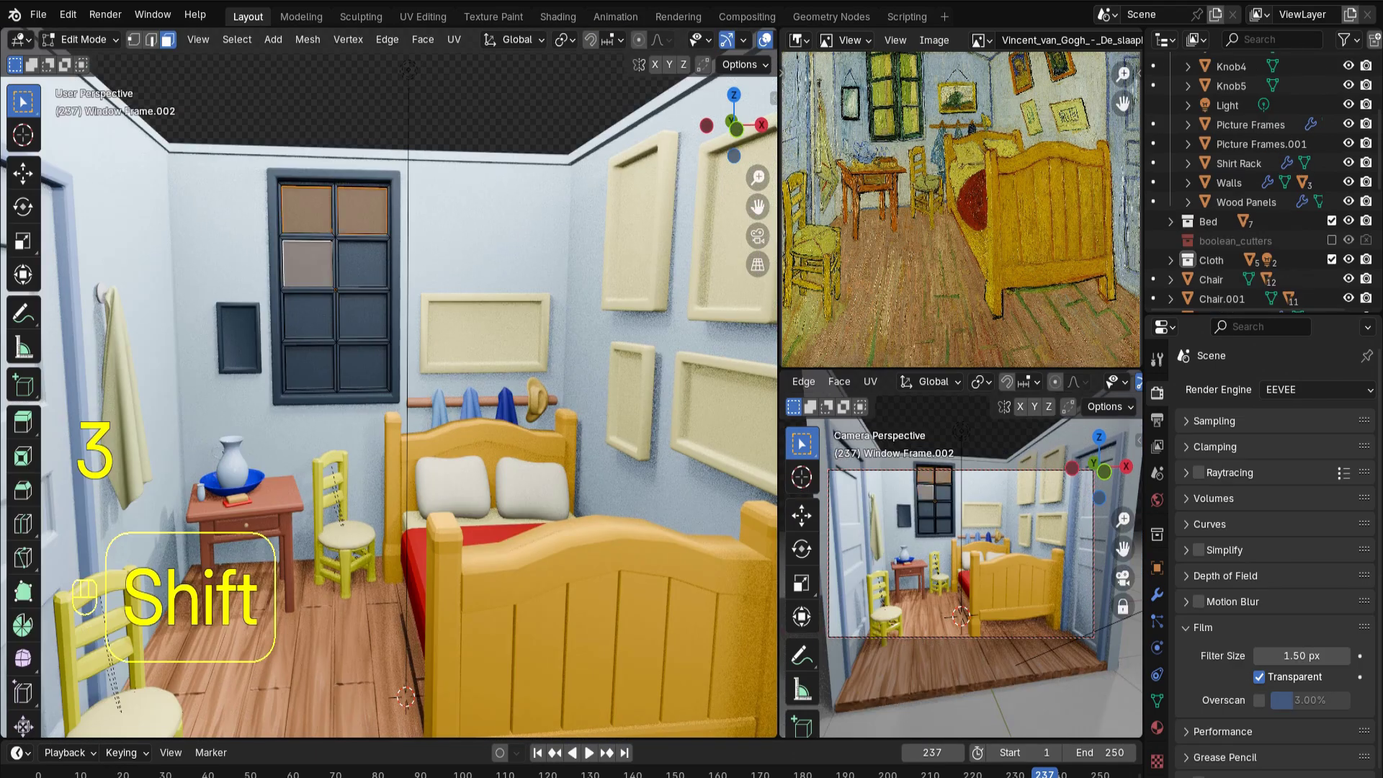
pyautogui.keyDown('shift'); pyautogui.click(362, 263); pyautogui.keyUp('shift')
pyautogui.keyDown('shift'); pyautogui.click(307, 315); pyautogui.keyUp('shift')
pyautogui.keyDown('shift'); pyautogui.click(363, 316); pyautogui.keyUp('shift')
pyautogui.keyDown('shift'); pyautogui.click(307, 367); pyautogui.keyUp('shift')
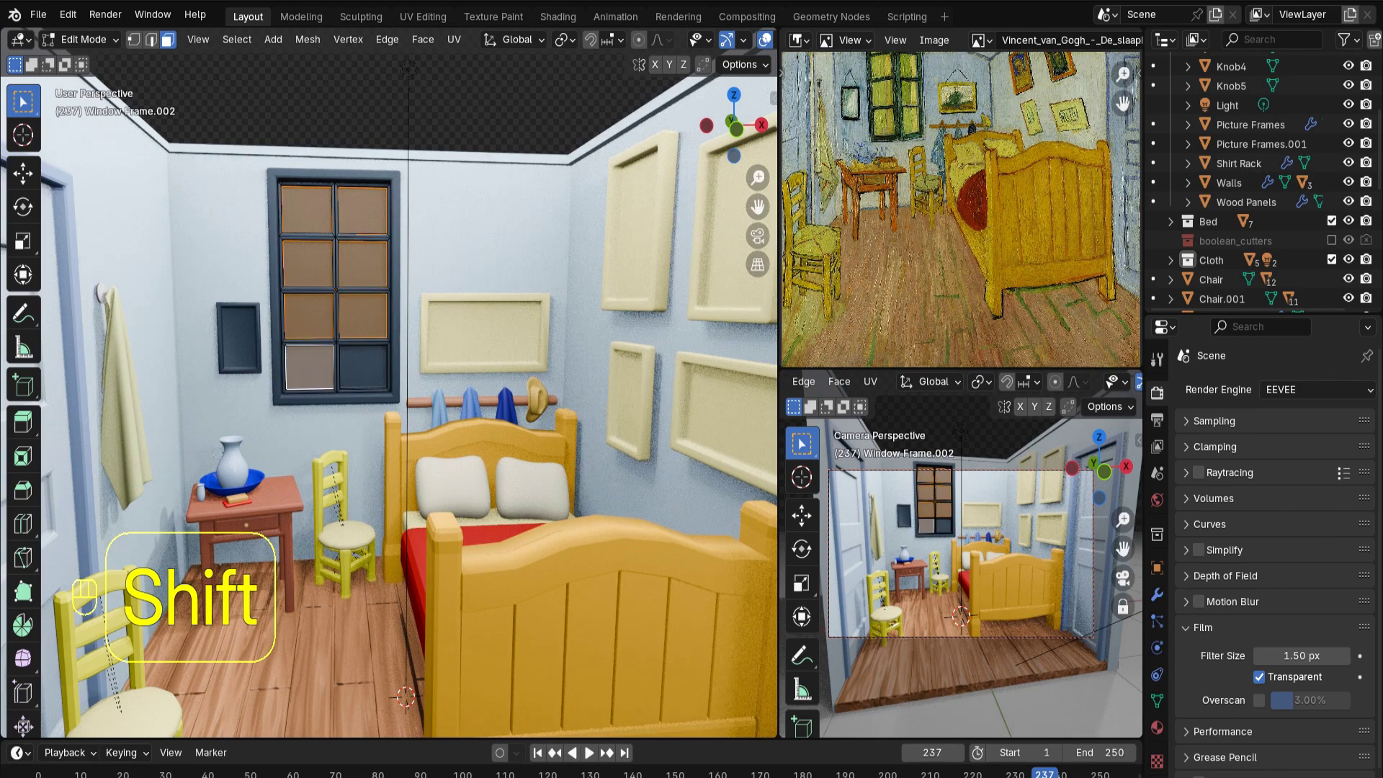
pyautogui.keyDown('shift'); pyautogui.click(362, 367); pyautogui.keyUp('shift')
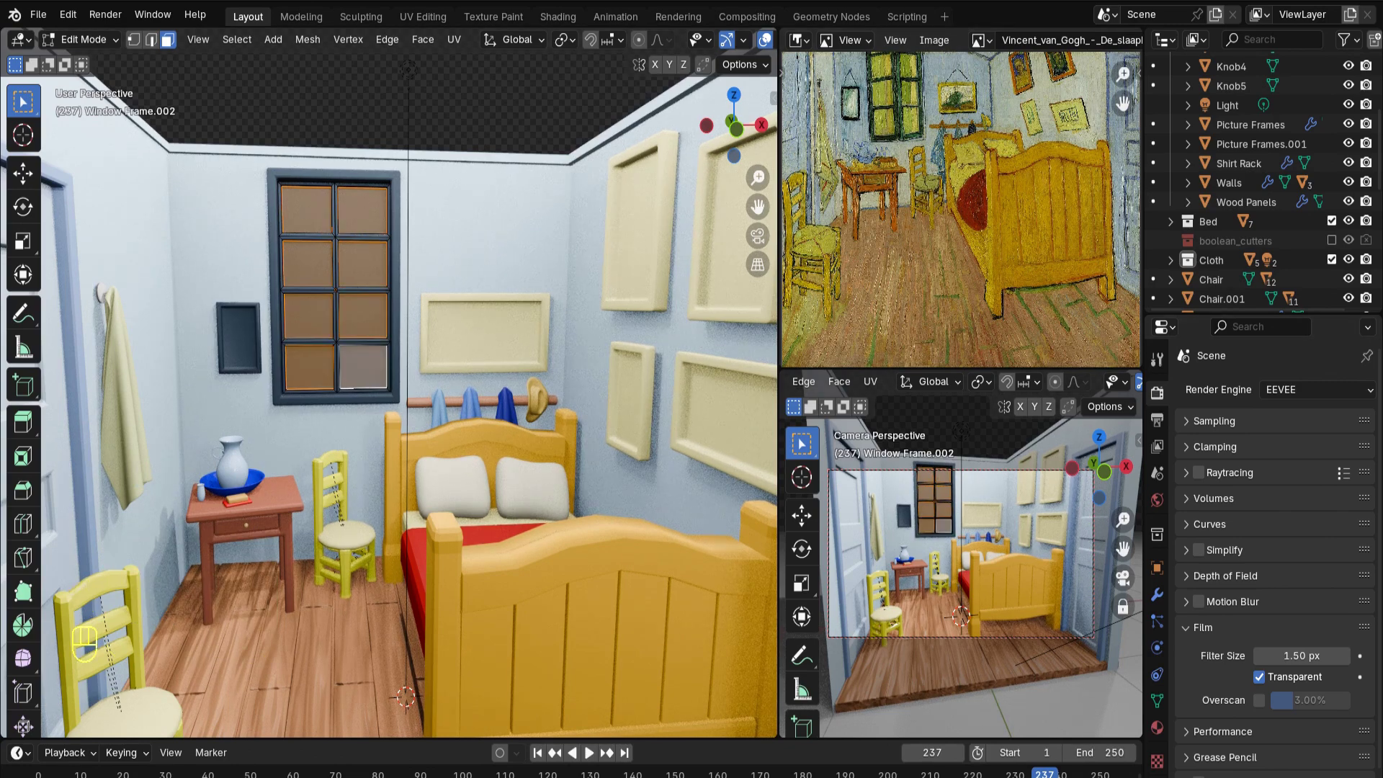
pyautogui.click(1156, 727)
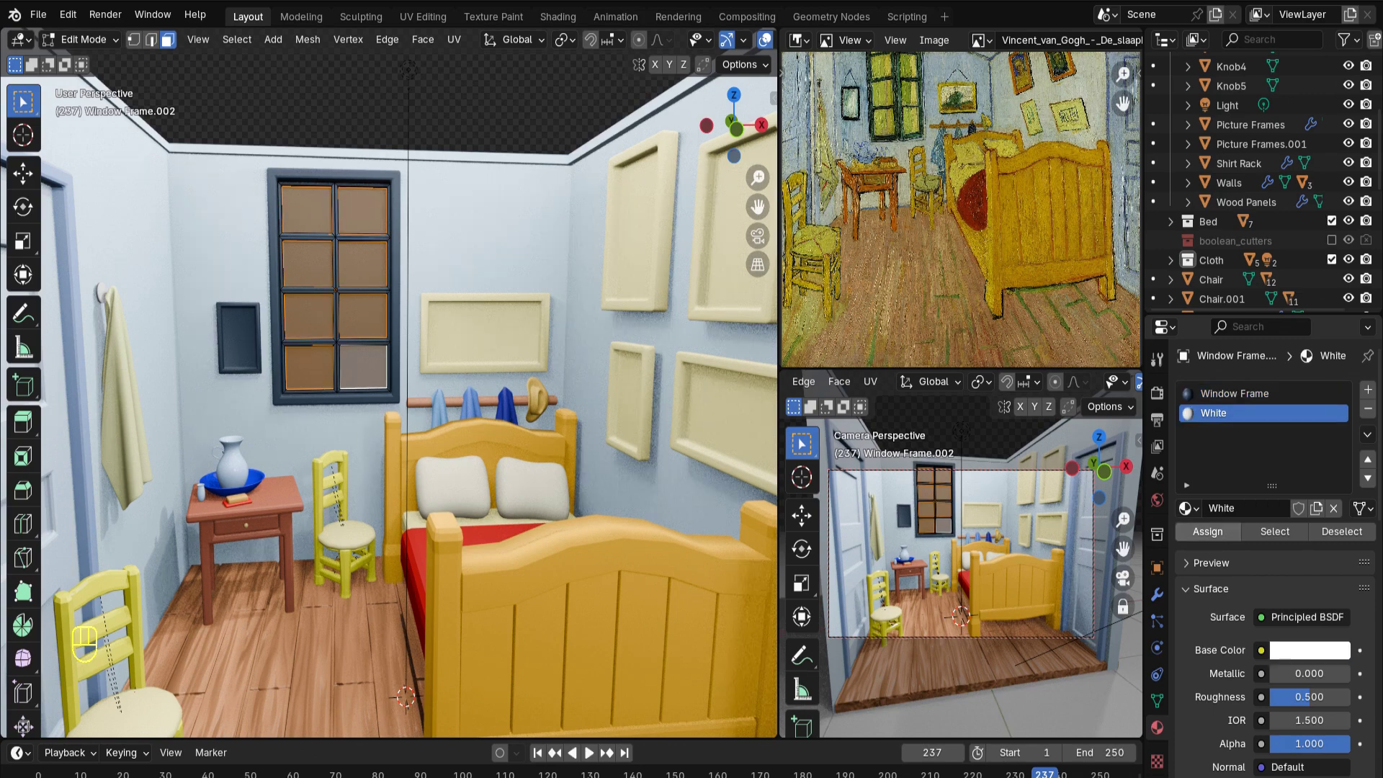
pyautogui.click(1206, 531)
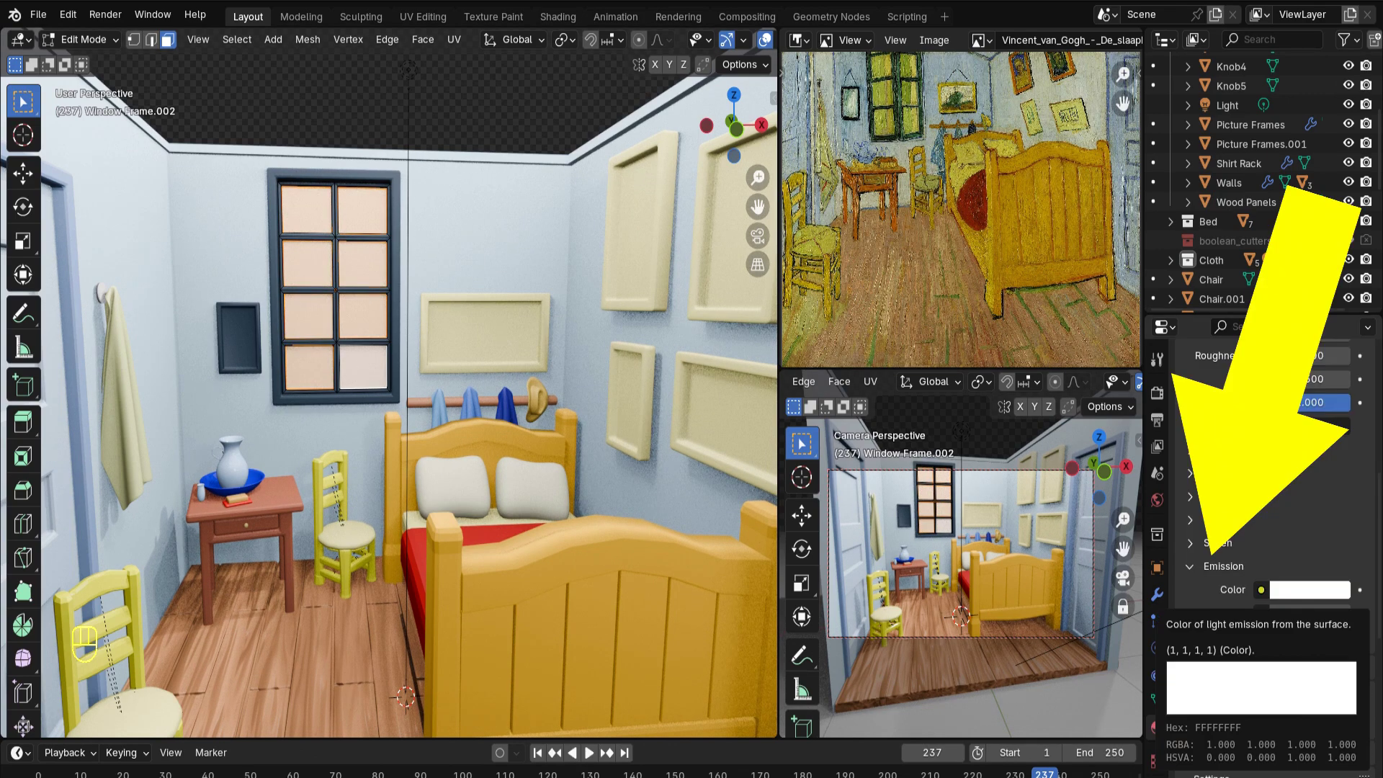
# Make the window panes glow by giving the White material a light yellow emission color and a higher emission strength
pyautogui.click(1309, 589)
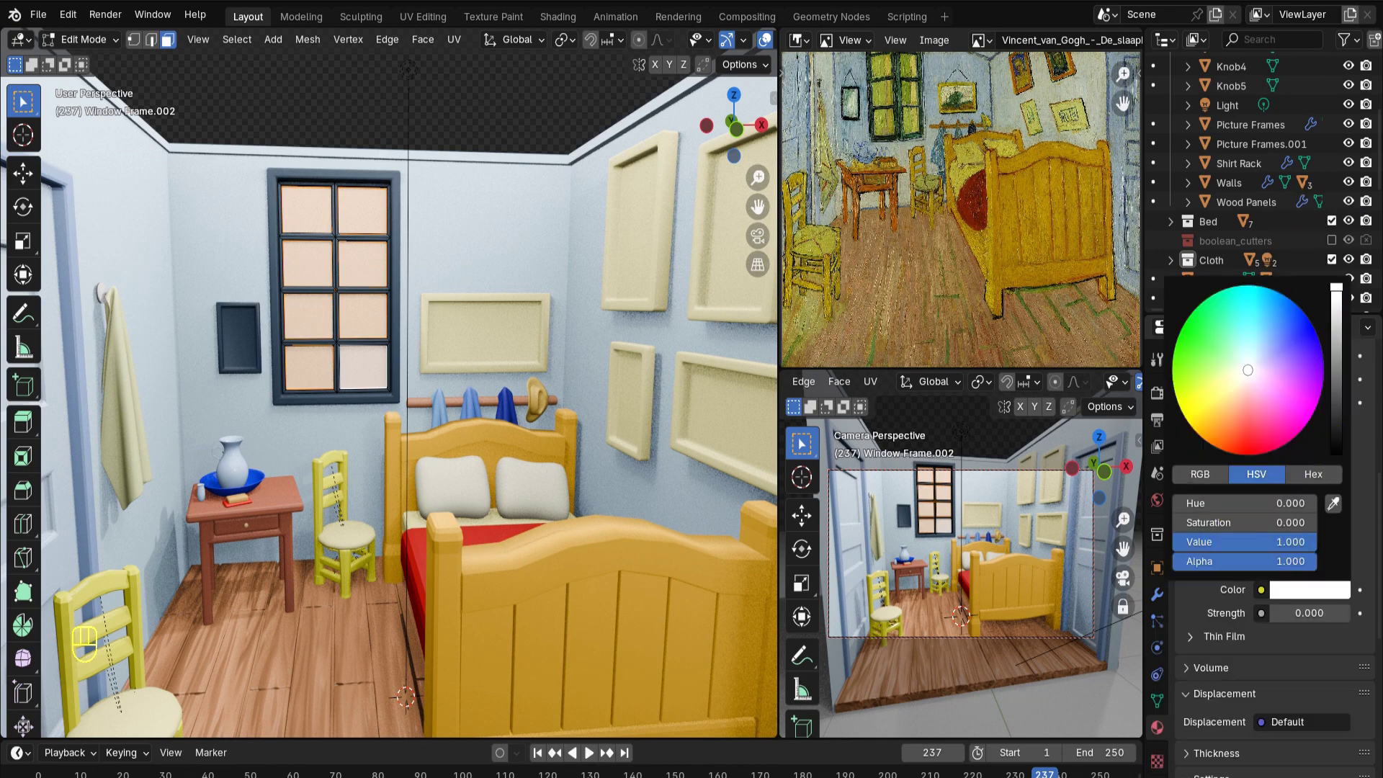
pyautogui.moveTo(1248, 370)
pyautogui.mouseDown()
pyautogui.moveTo(1201, 382)
pyautogui.moveTo(1205, 392)
pyautogui.mouseUp()
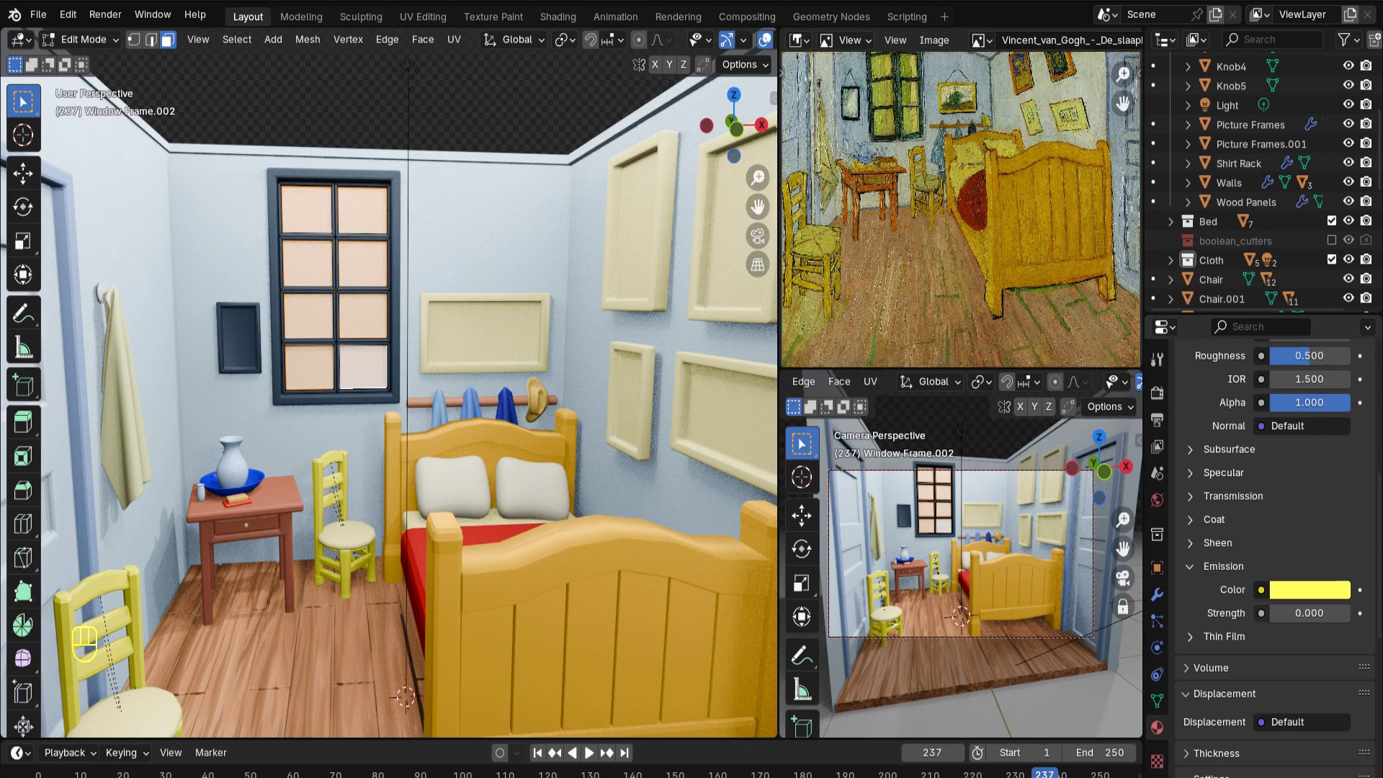
pyautogui.scroll(-3, 389, 39)
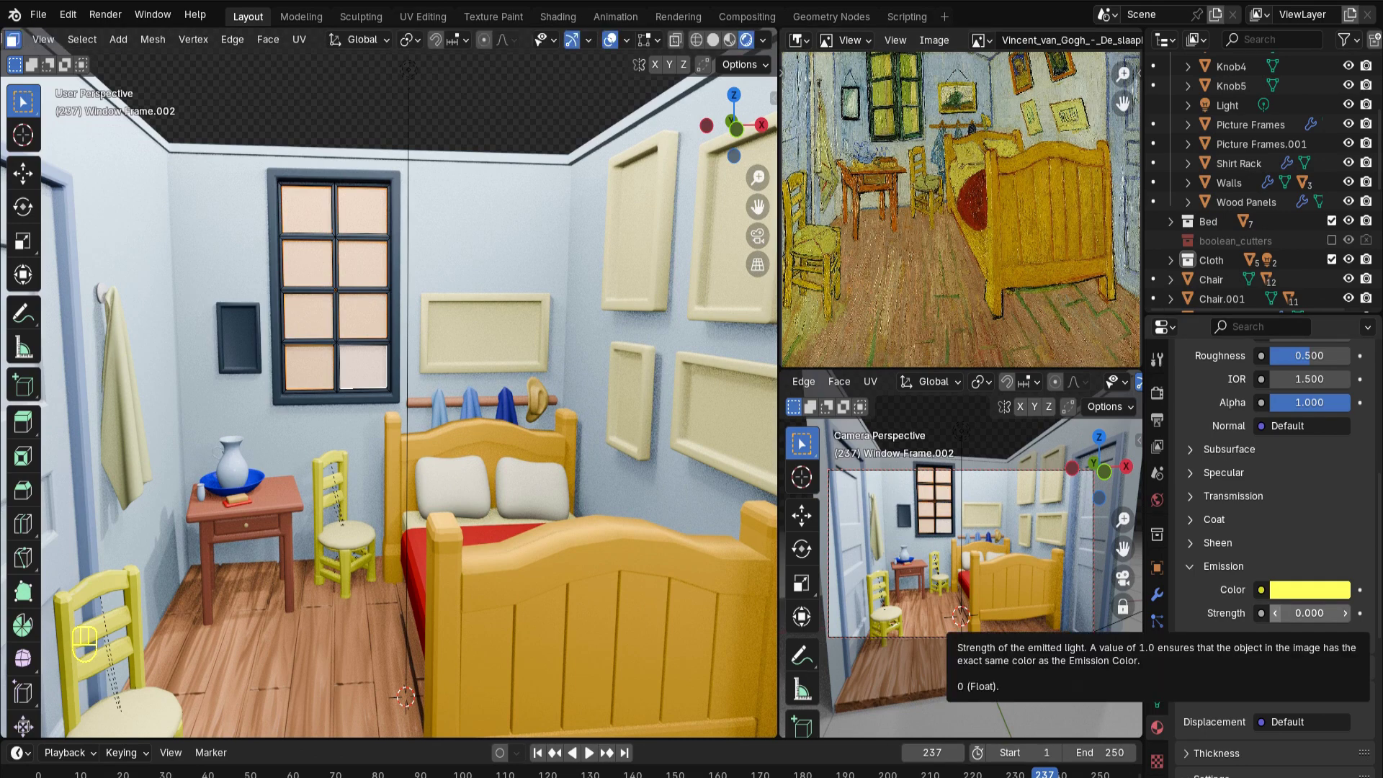
pyautogui.moveTo(1309, 613); pyautogui.dragTo(1356, 613)
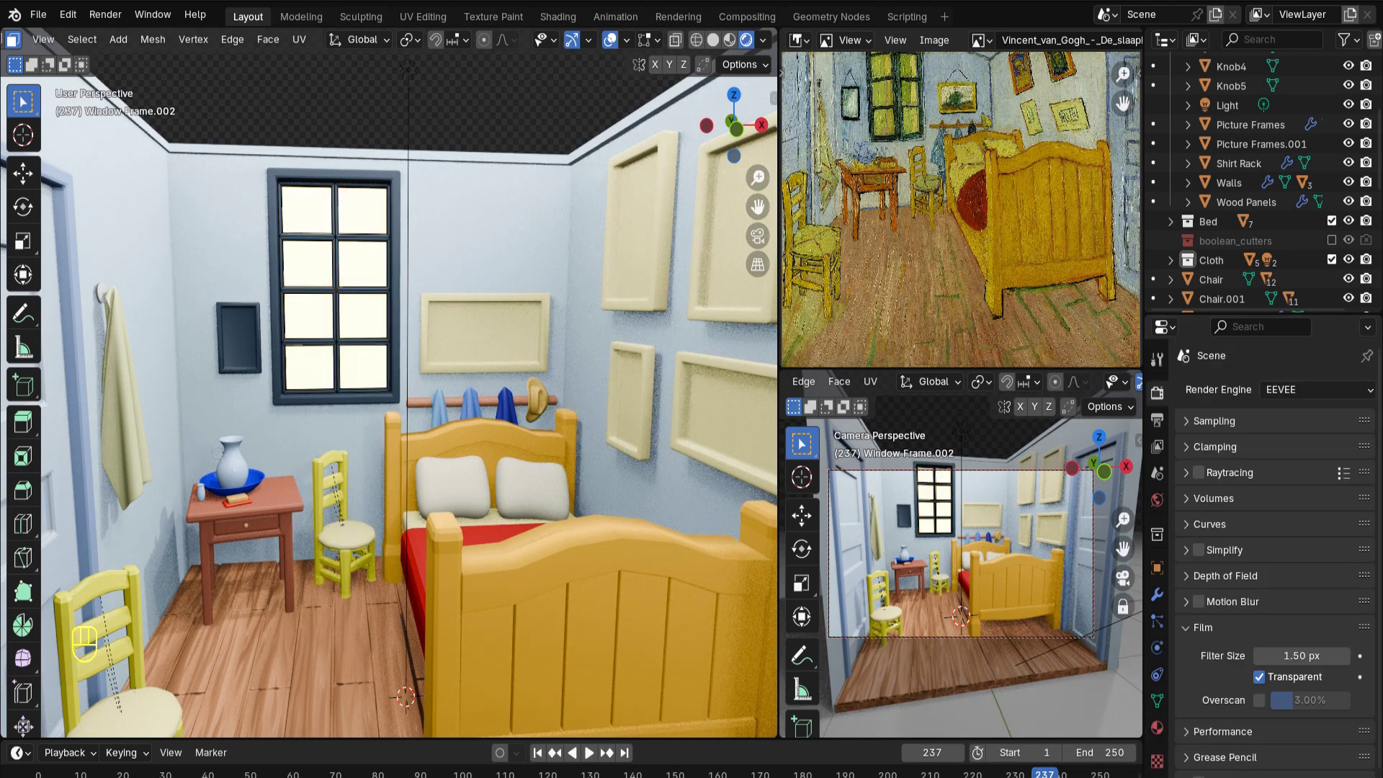
pyautogui.press('Tab')
# Rename the second material of the picture frames, meant for the painting face, as VanGogh-SelfPortrait
pyautogui.moveTo(389, 389); pyautogui.dragTo(421, 399, button='middle')
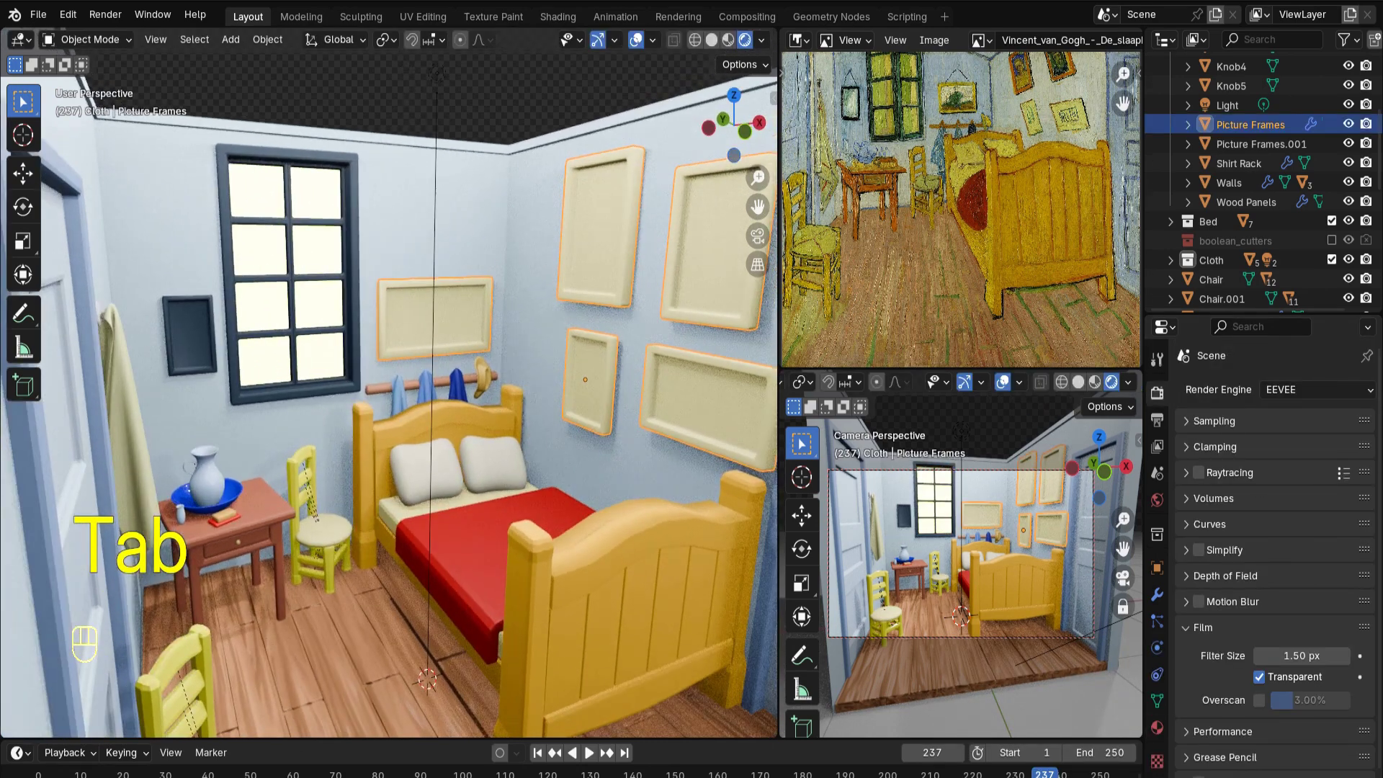
pyautogui.press('Tab')
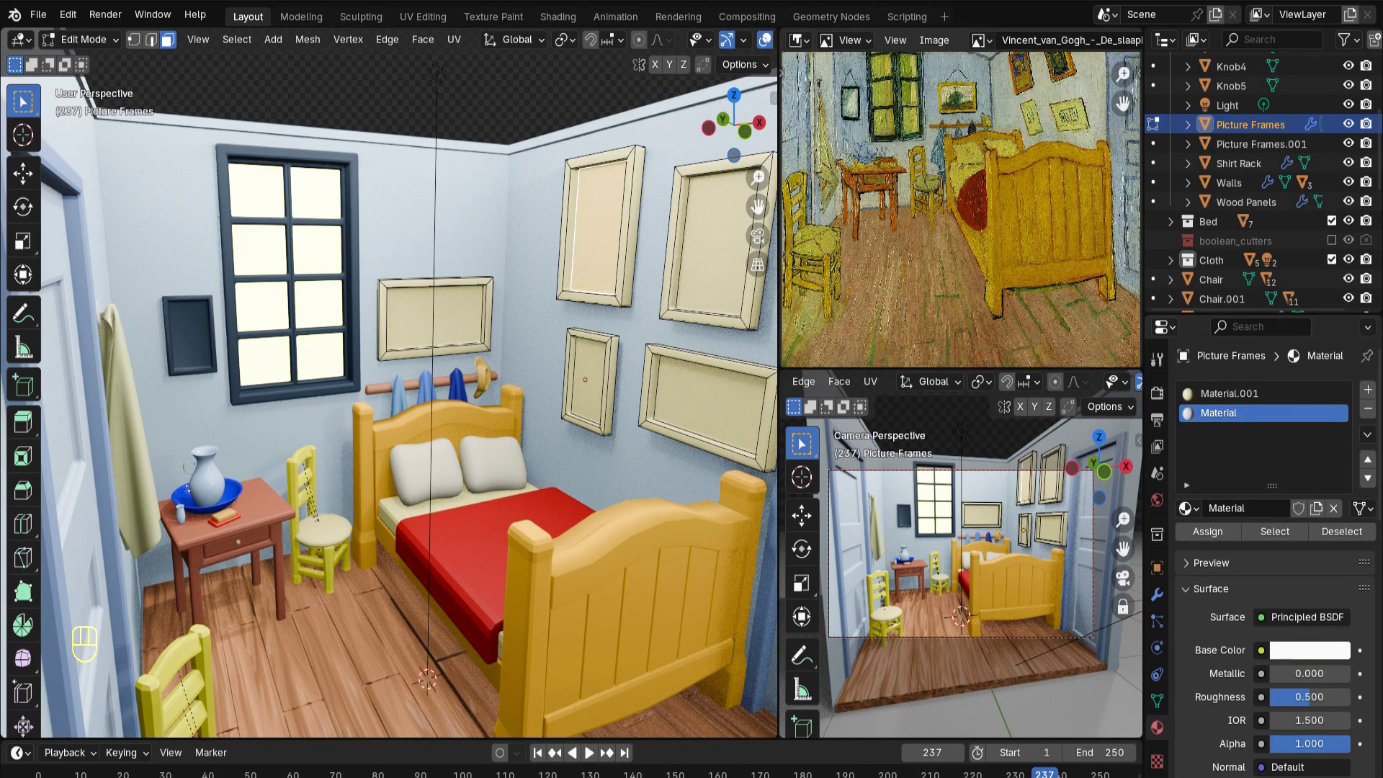
pyautogui.click(1246, 508)
pyautogui.write('VanGog')
pyautogui.write('h-')
pyautogui.write('SelfPortra')
pyautogui.write('it')
pyautogui.press('Return')
# Add an Image Texture node with the Van Gogh self-portrait image to the material's base color in the Shader Editor
pyautogui.click(22, 39)
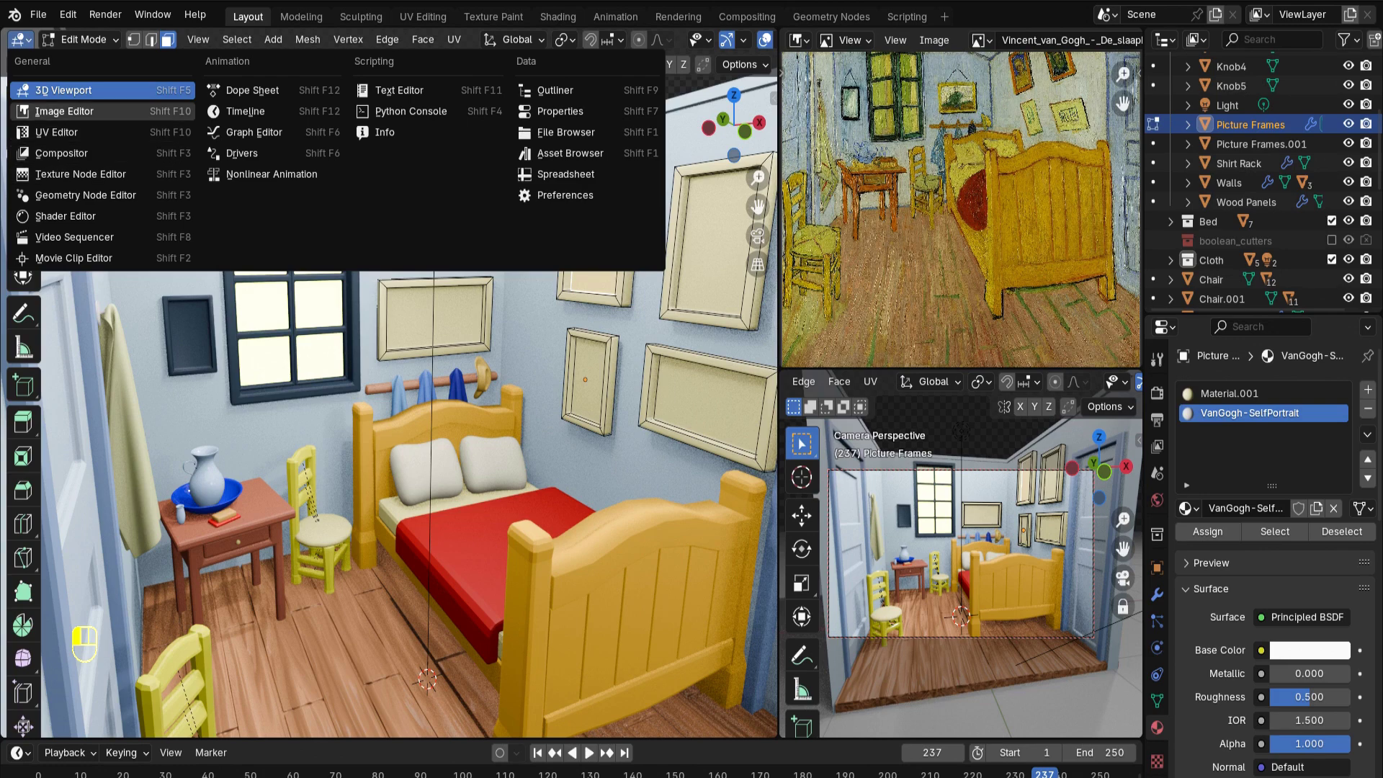
pyautogui.click(72, 216)
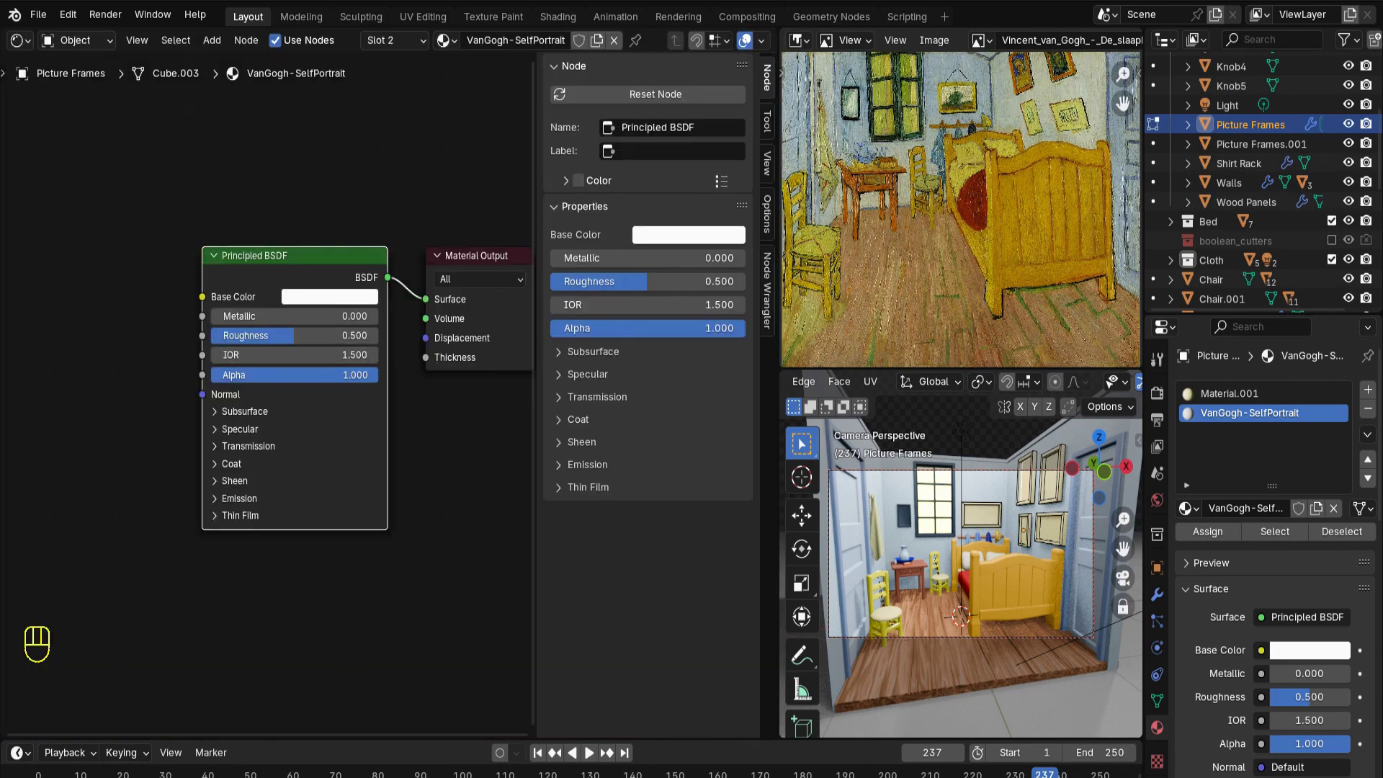
pyautogui.click(141, 458)
pyautogui.hotkey('shift', 'a')
pyautogui.click(141, 458)
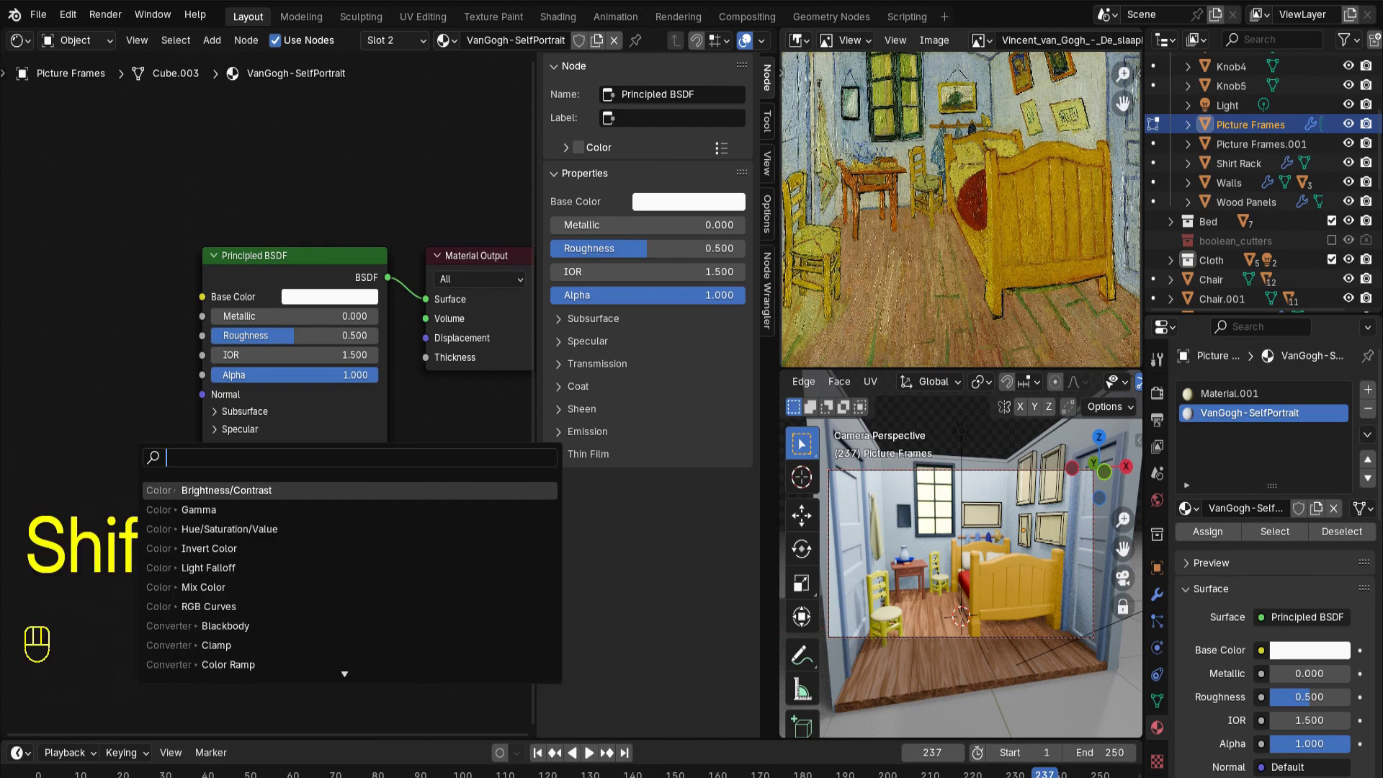
pyautogui.write('imag')
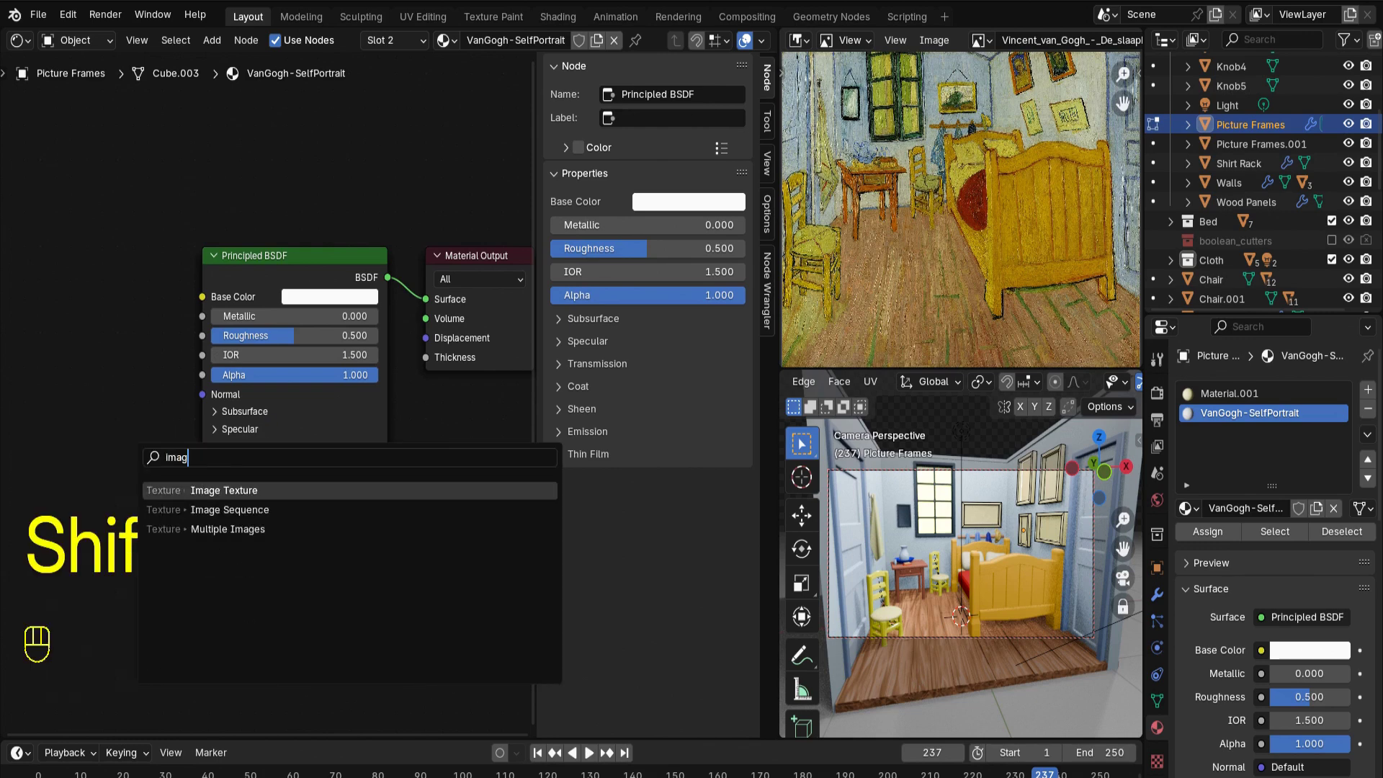
pyautogui.press('Return')
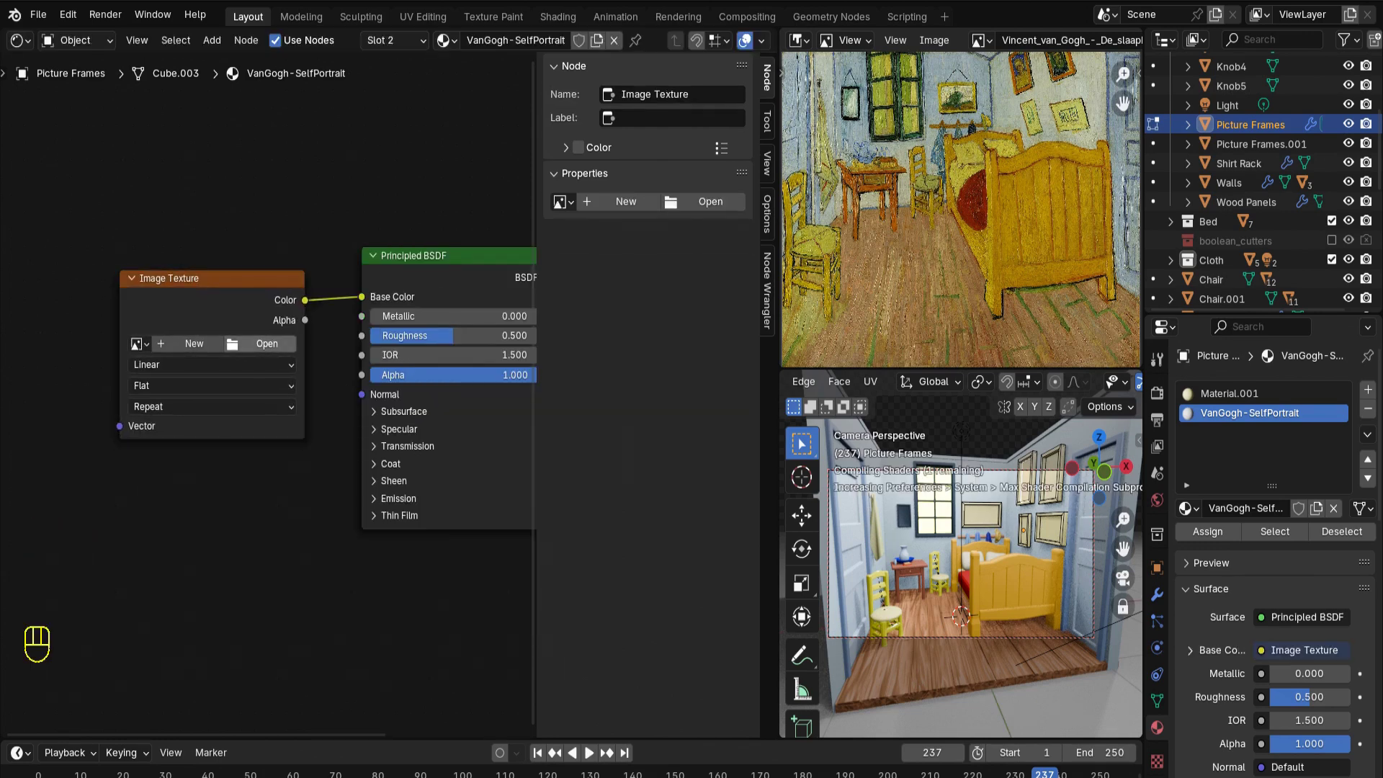
pyautogui.click(261, 343)
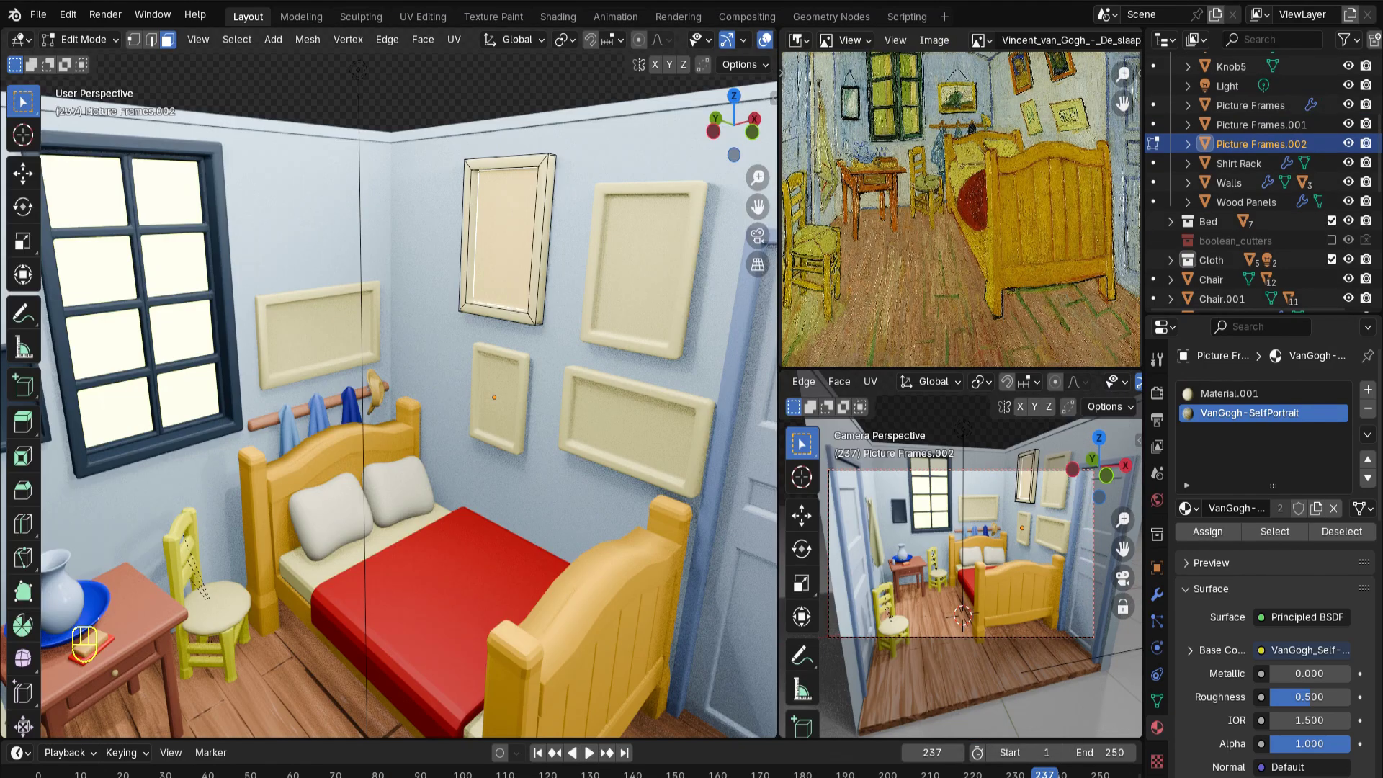
# Unwrap the whole self-portrait frame with Cube Projection and assign the VanGogh-SelfPortrait material to its inner picture face
pyautogui.press('a')
pyautogui.press('u')
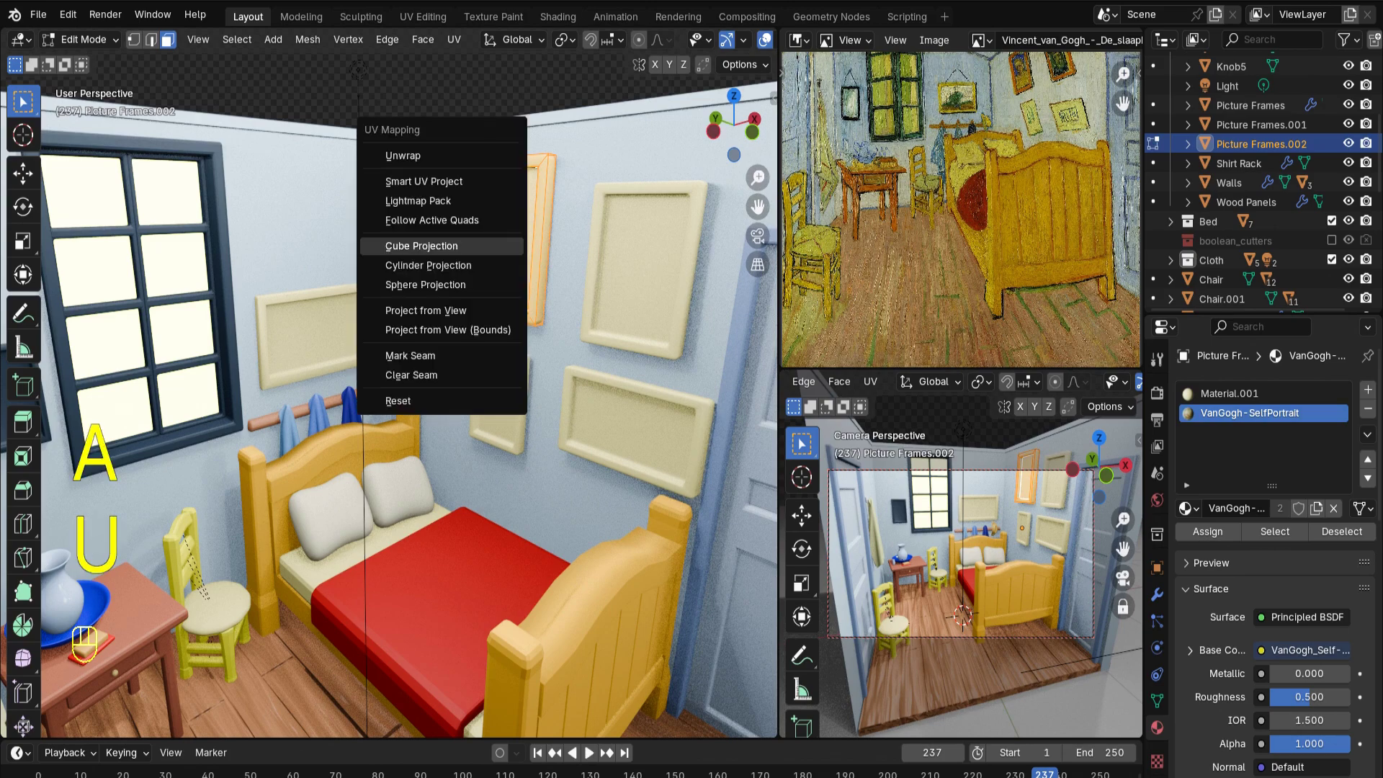
pyautogui.click(440, 246)
pyautogui.moveTo(440, 245); pyautogui.dragTo(489, 281, button='middle')
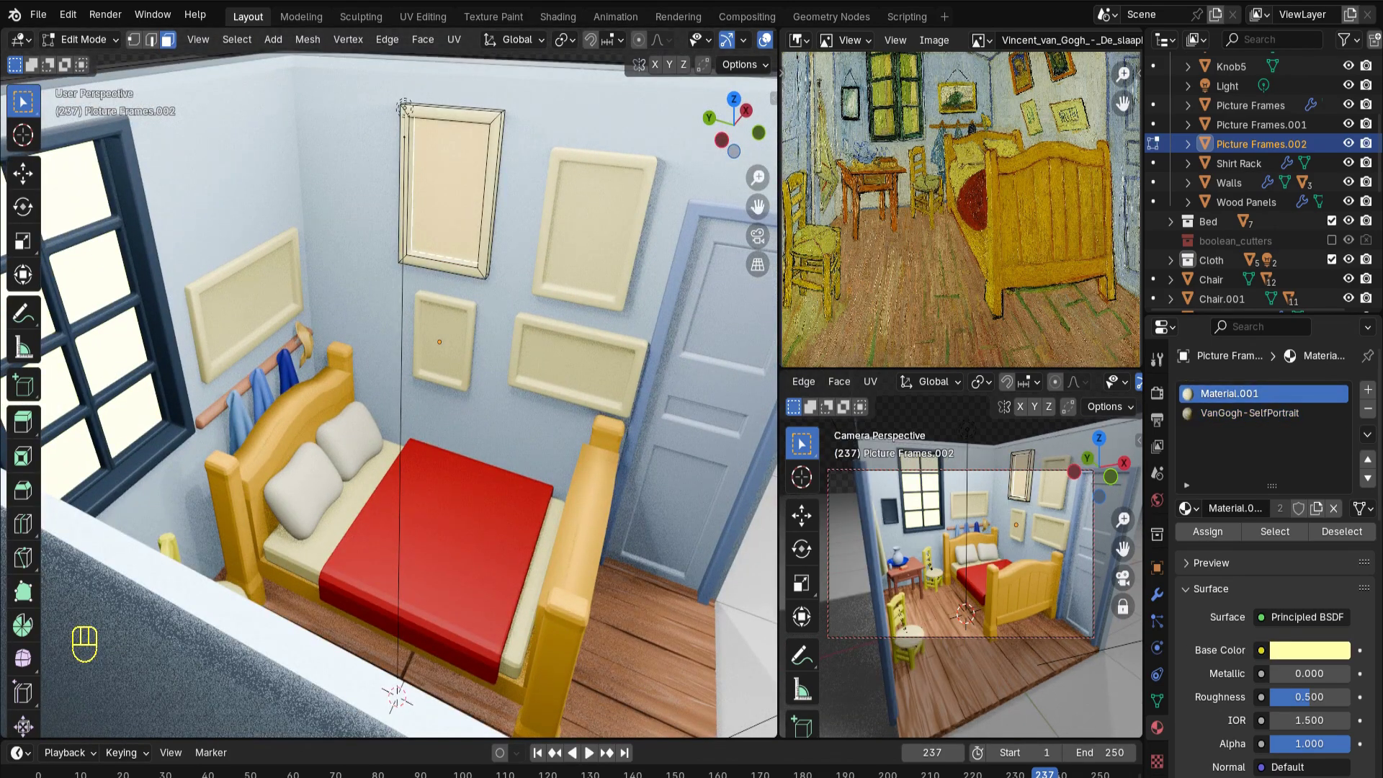
pyautogui.click(1249, 413)
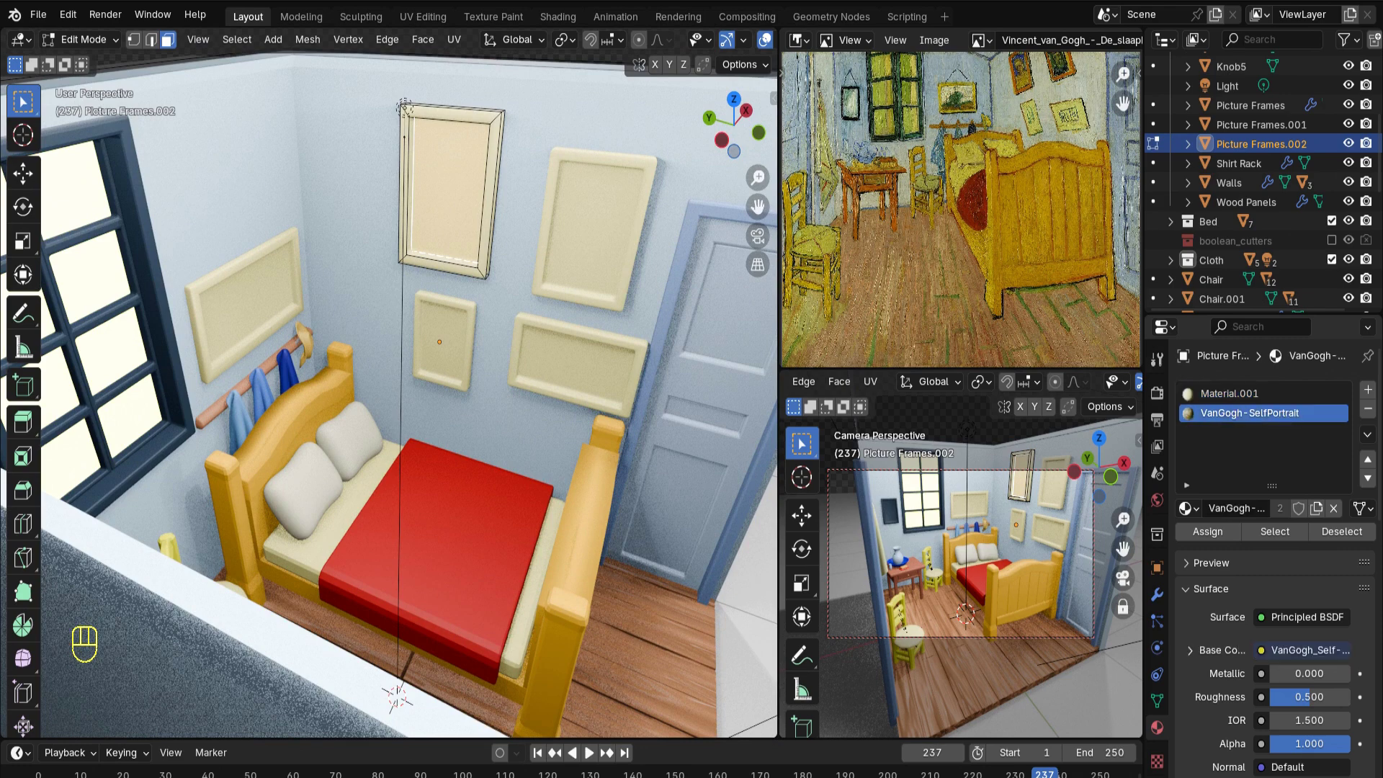
pyautogui.click(1207, 530)
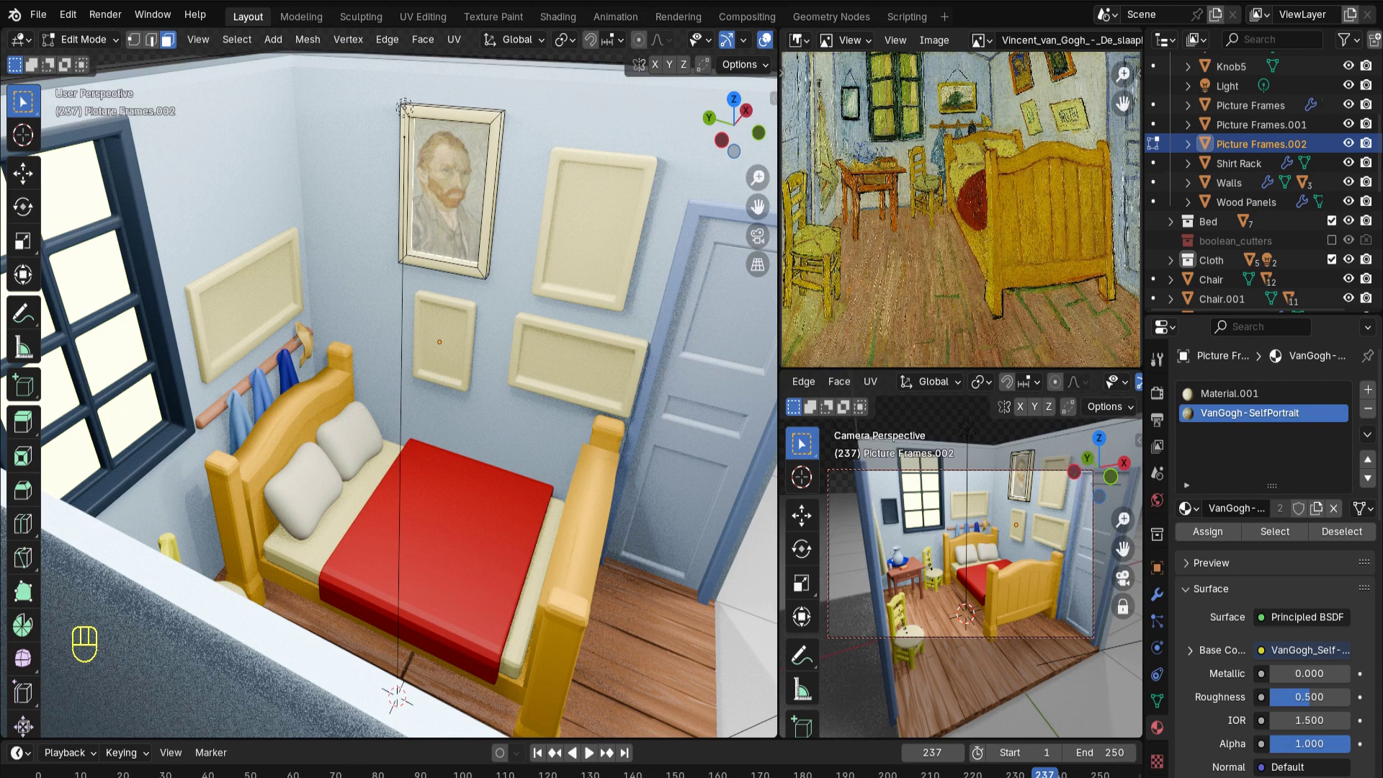
pyautogui.moveTo(432, 361); pyautogui.dragTo(479, 336, button='middle')
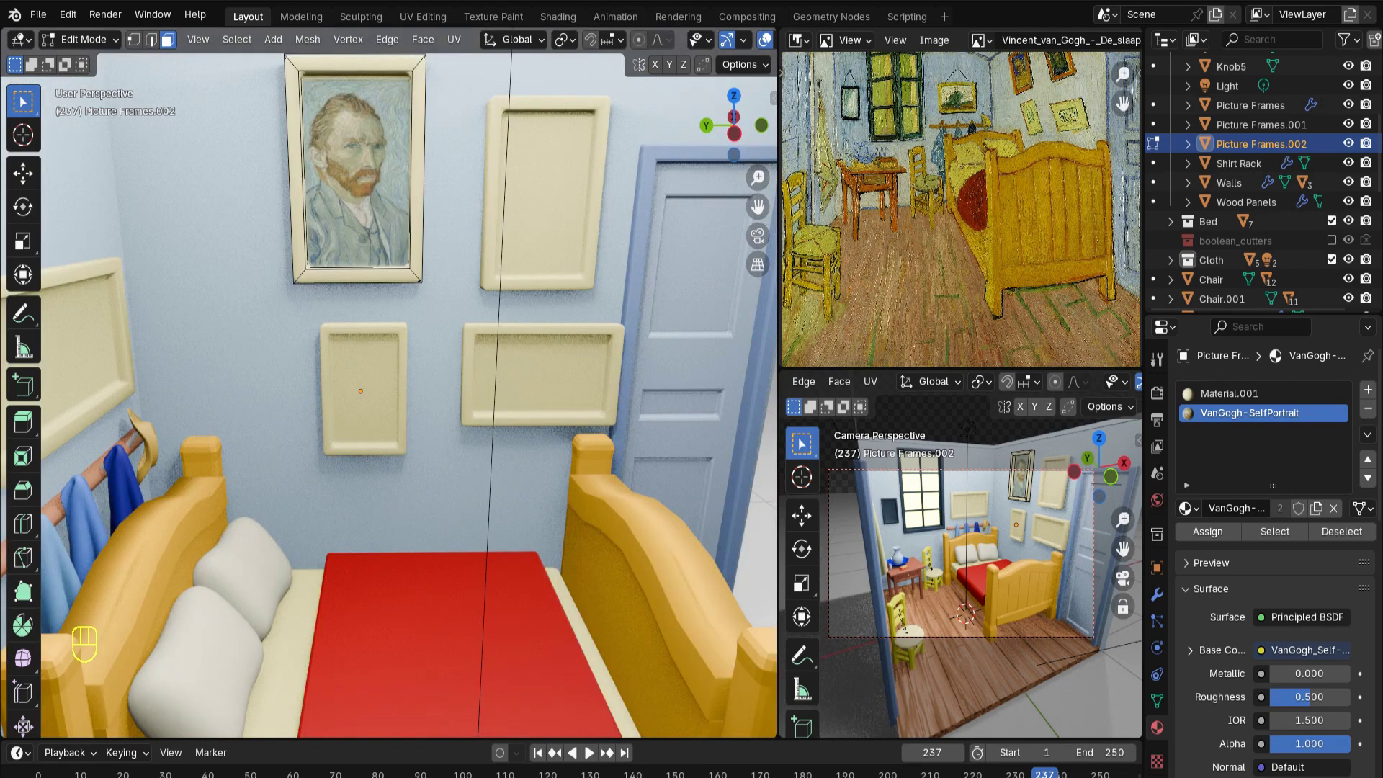
pyautogui.moveTo(389, 394); pyautogui.dragTo(389, 364, button='middle')
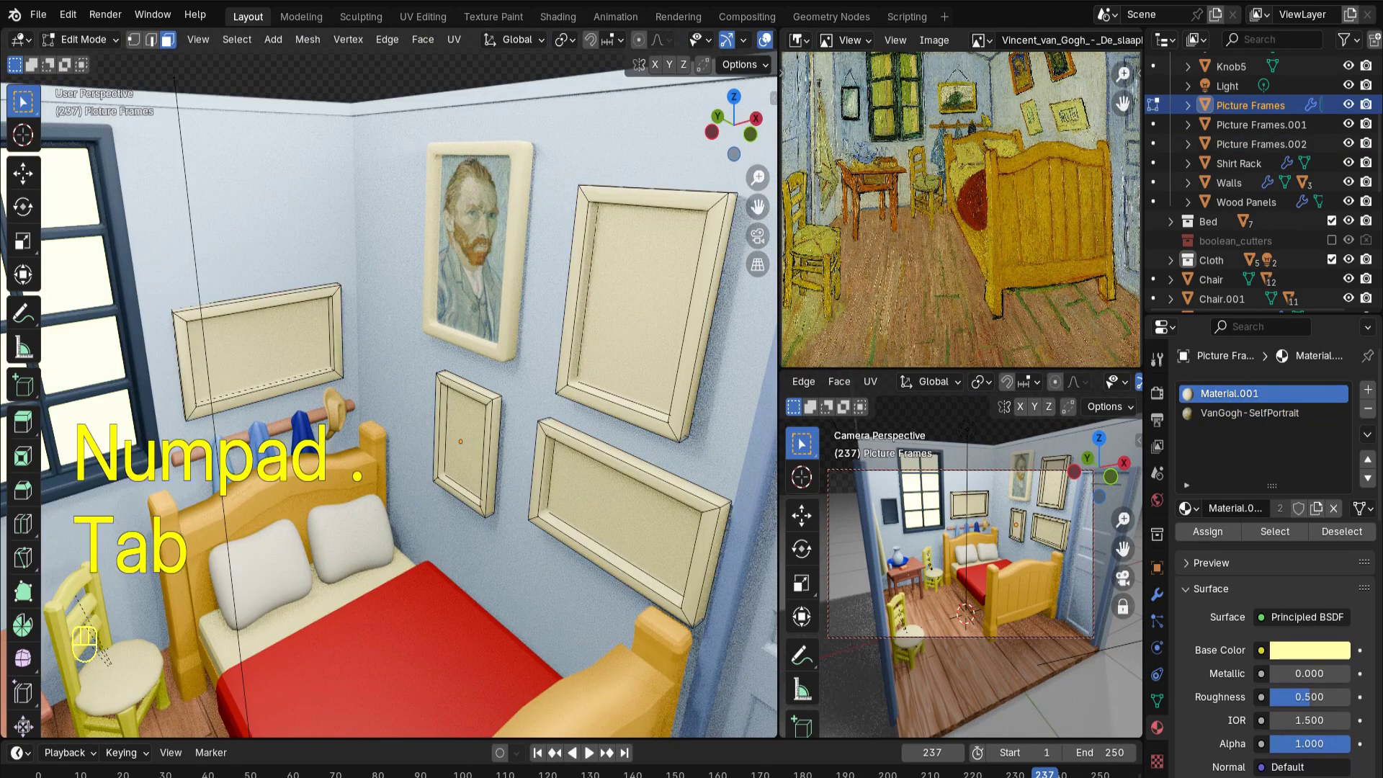
# Separate the tall frame between the self-portrait and the door into its own object and open it for mesh editing
pyautogui.click(641, 309)
pyautogui.press('ctrl+KP_Add')
pyautogui.press('ctrl+KP_Add')
pyautogui.press('ctrl+KP_Add')
pyautogui.press('ctrl+KP_Add')
pyautogui.press('ctrl+KP_Add')
pyautogui.press('ctrl+KP_Add')
pyautogui.press('ctrl+KP_Add')
pyautogui.press('ctrl+KP_Add')
pyautogui.press('ctrl+KP_Add')
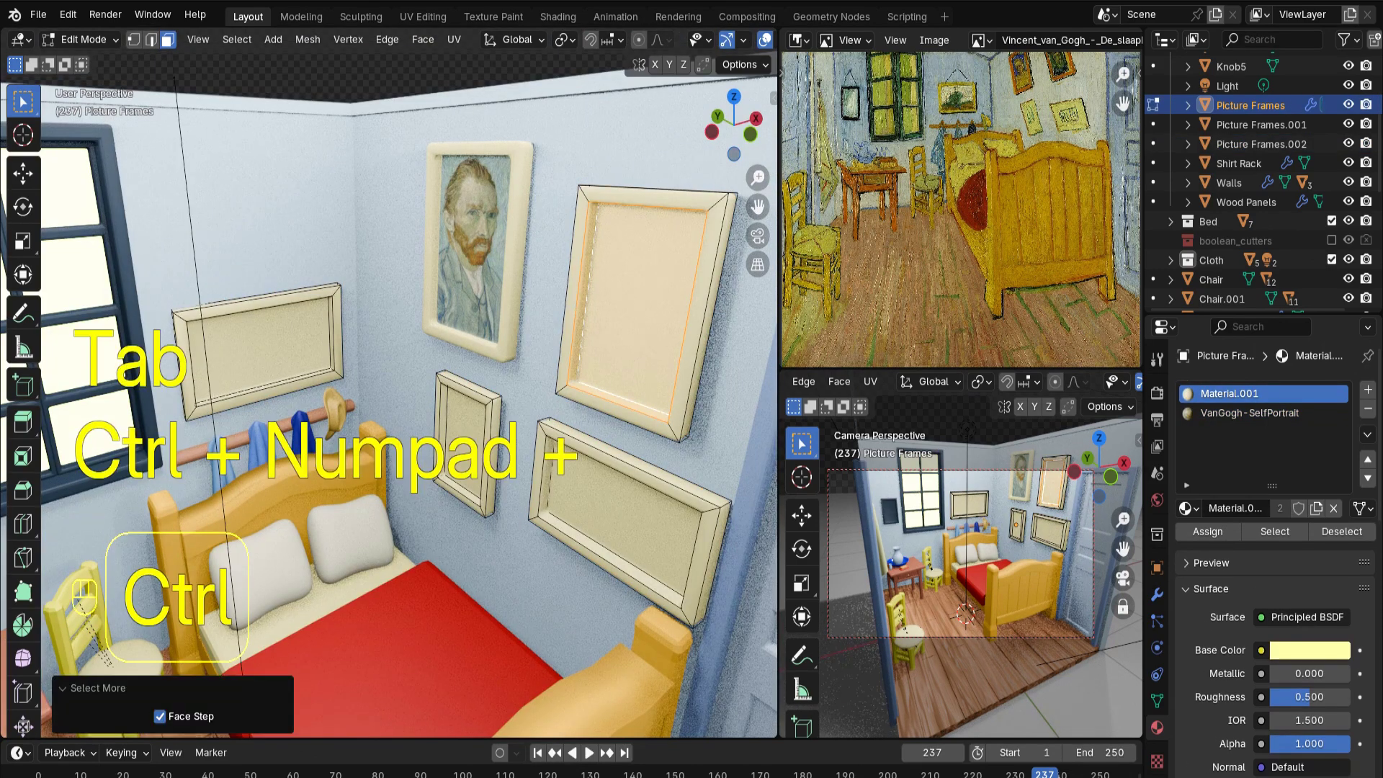
pyautogui.press('p')
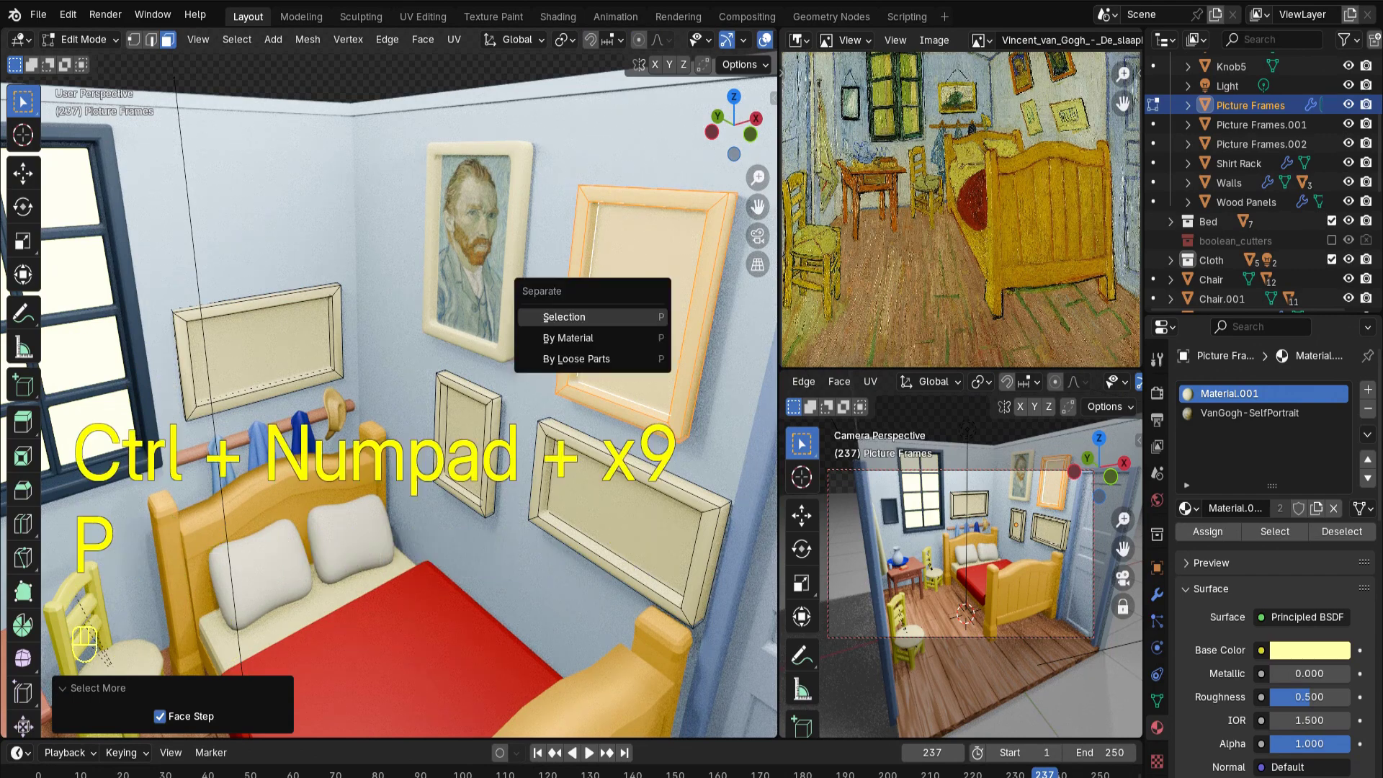
pyautogui.click(564, 316)
pyautogui.press('Tab')
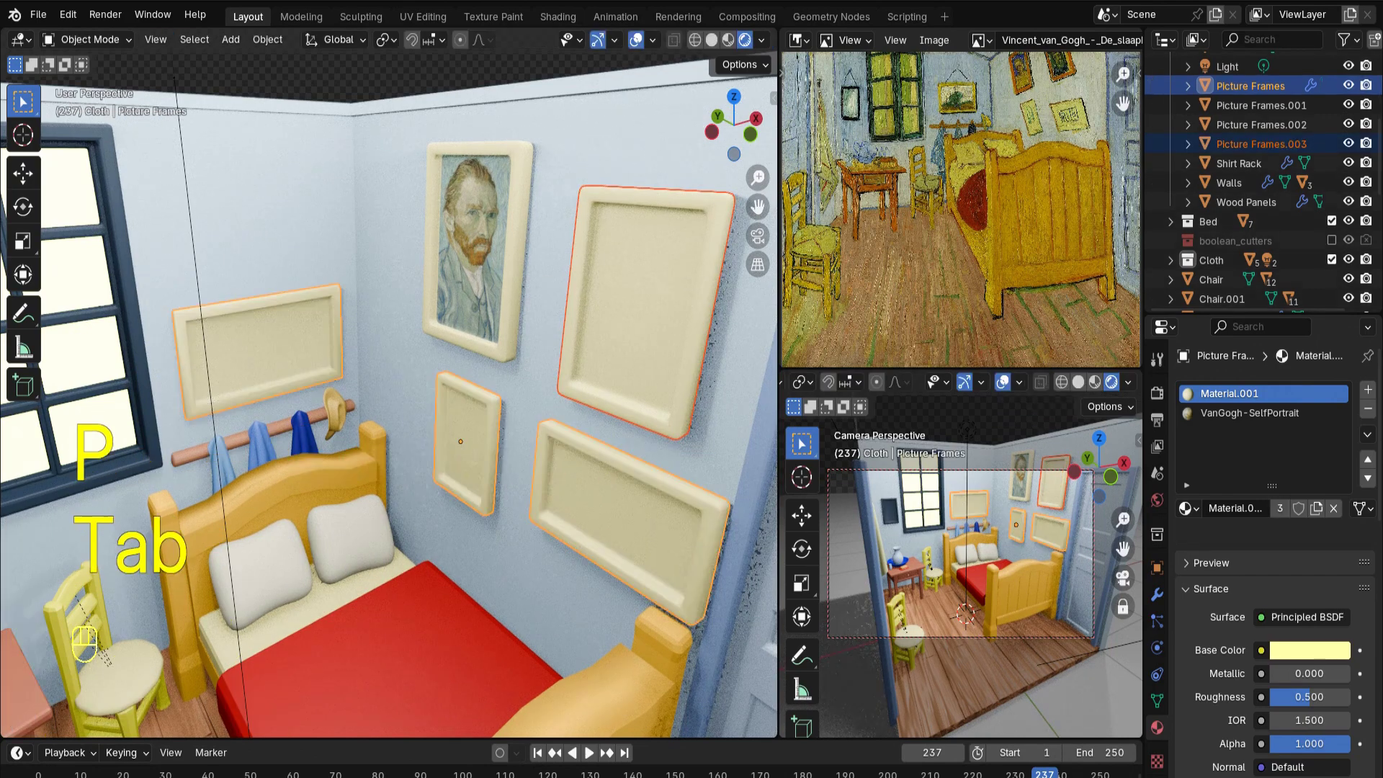
pyautogui.press('Tab')
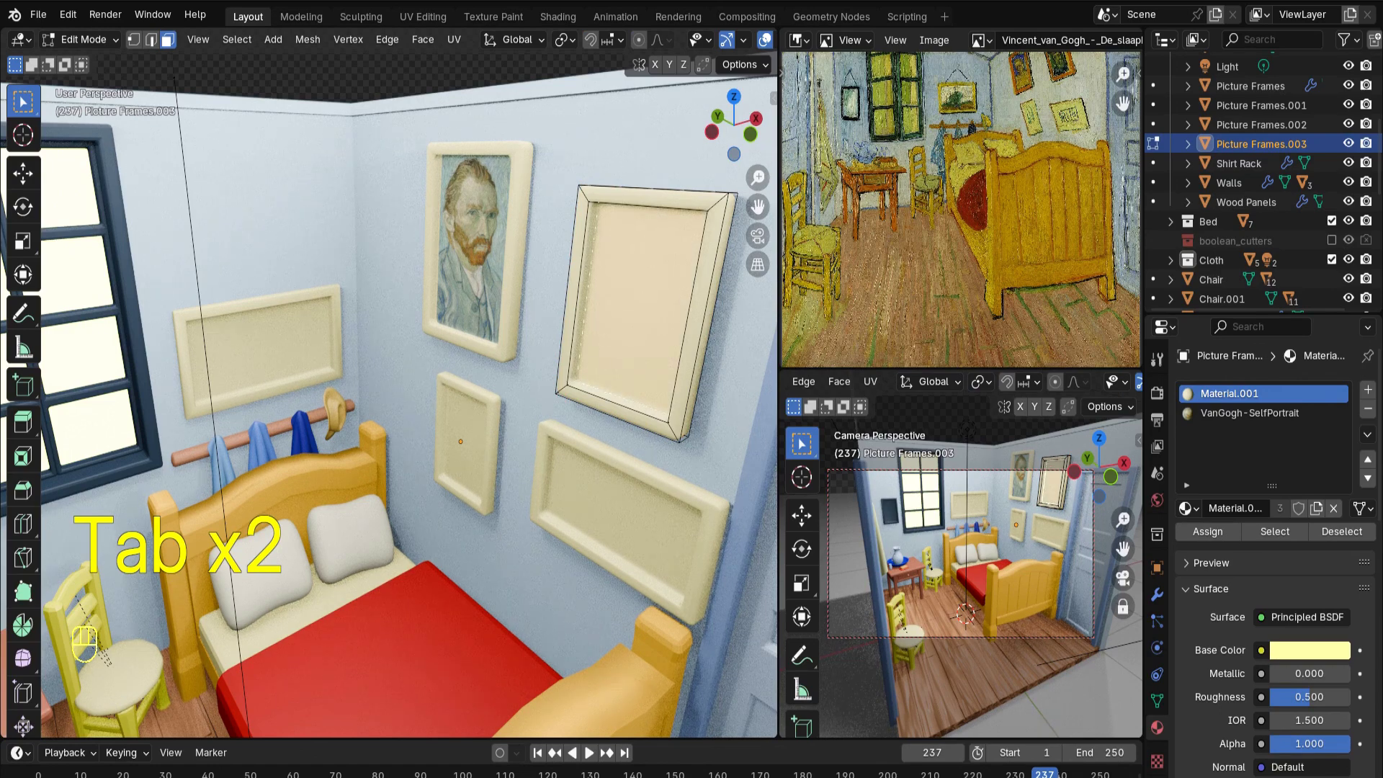
# Add an Image Texture node with the red-capped soldier portrait to the VanGogh-Milliett material in the Shader Editor
pyautogui.click(21, 38)
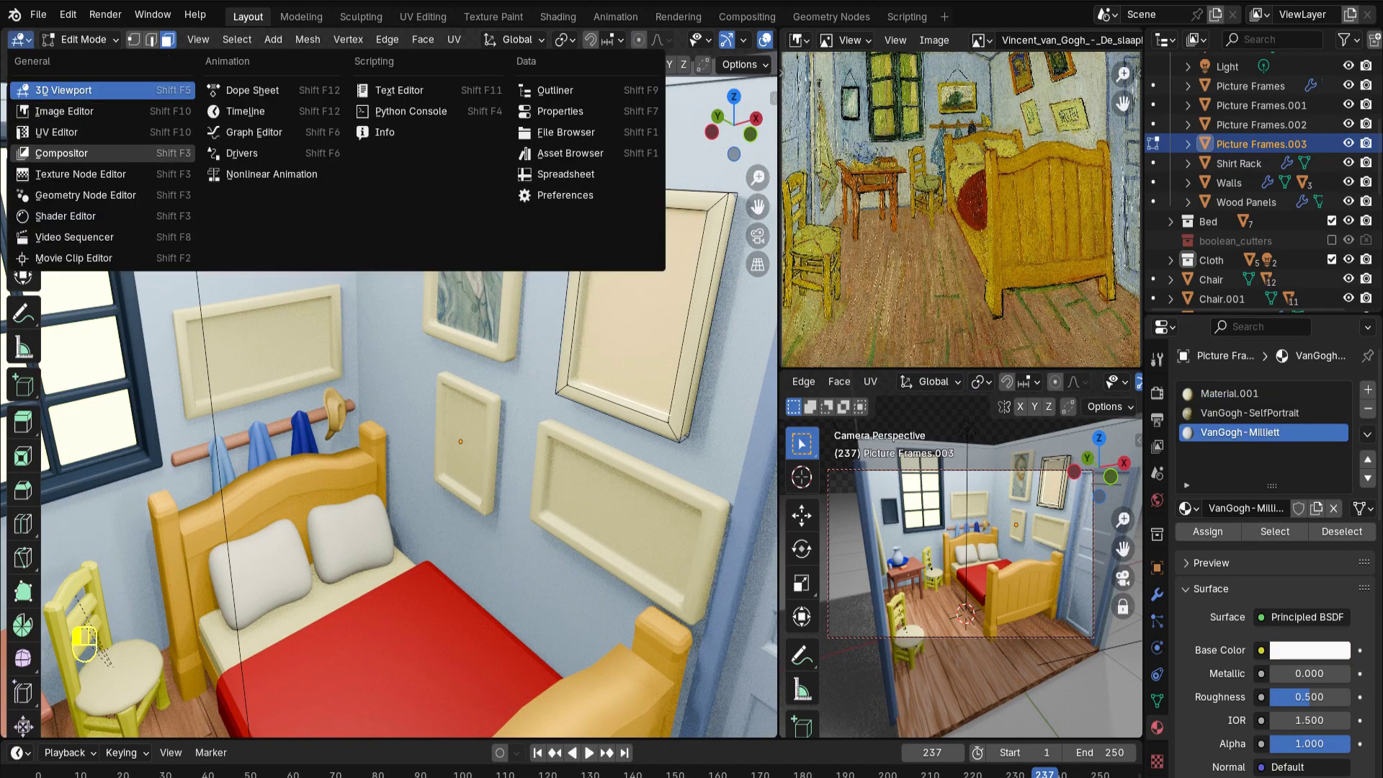
pyautogui.click(64, 216)
pyautogui.hotkey('shift', 'a')
pyautogui.click(377, 396)
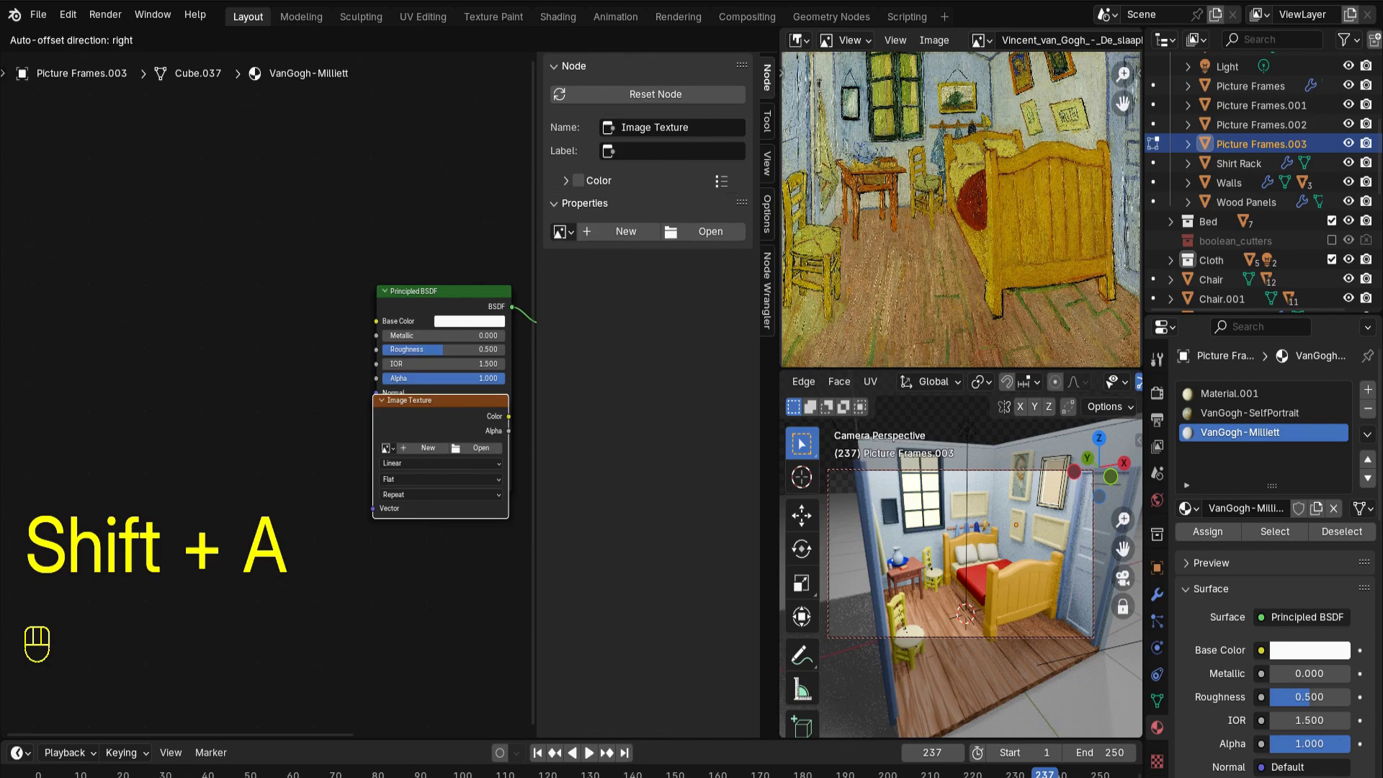
pyautogui.click(196, 307)
pyautogui.scroll(4, 268, 394)
pyautogui.click(310, 348)
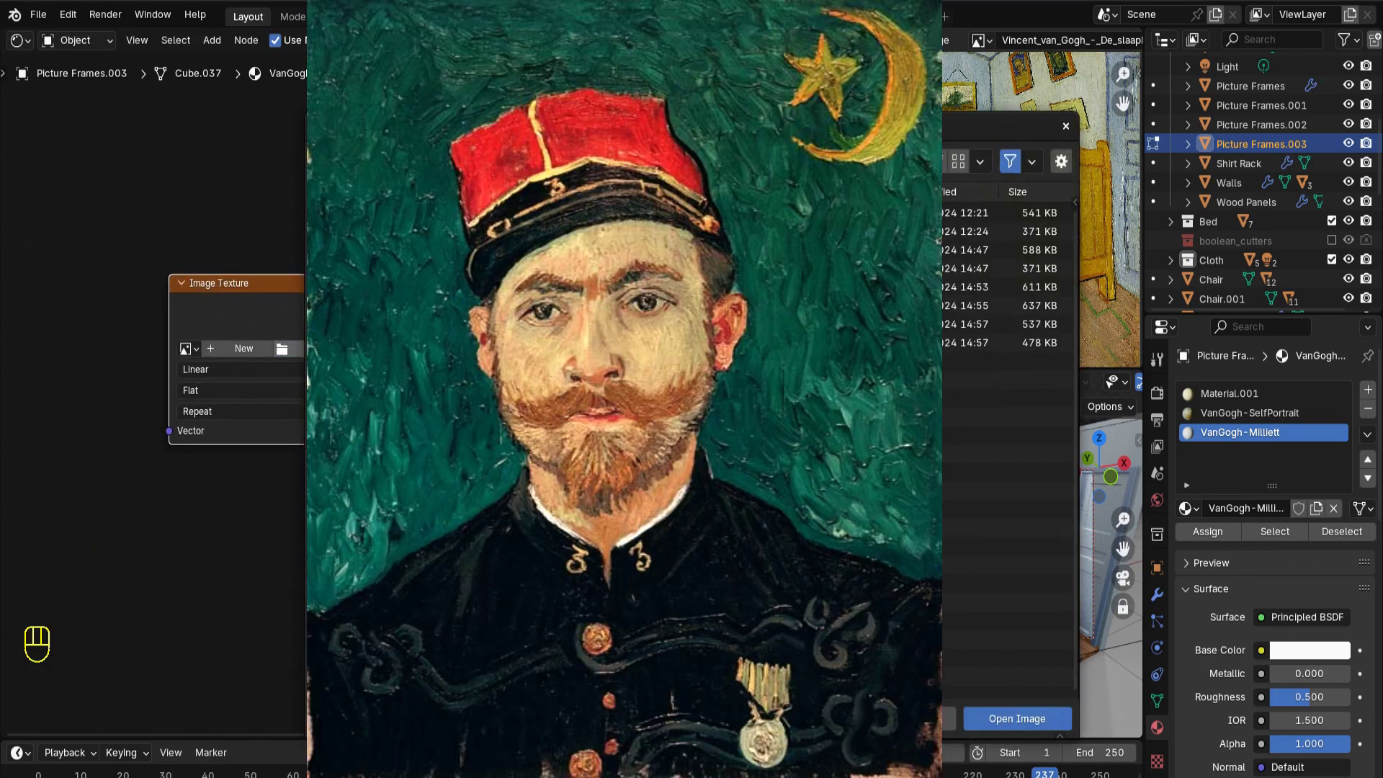
pyautogui.doubleClick(648, 249)
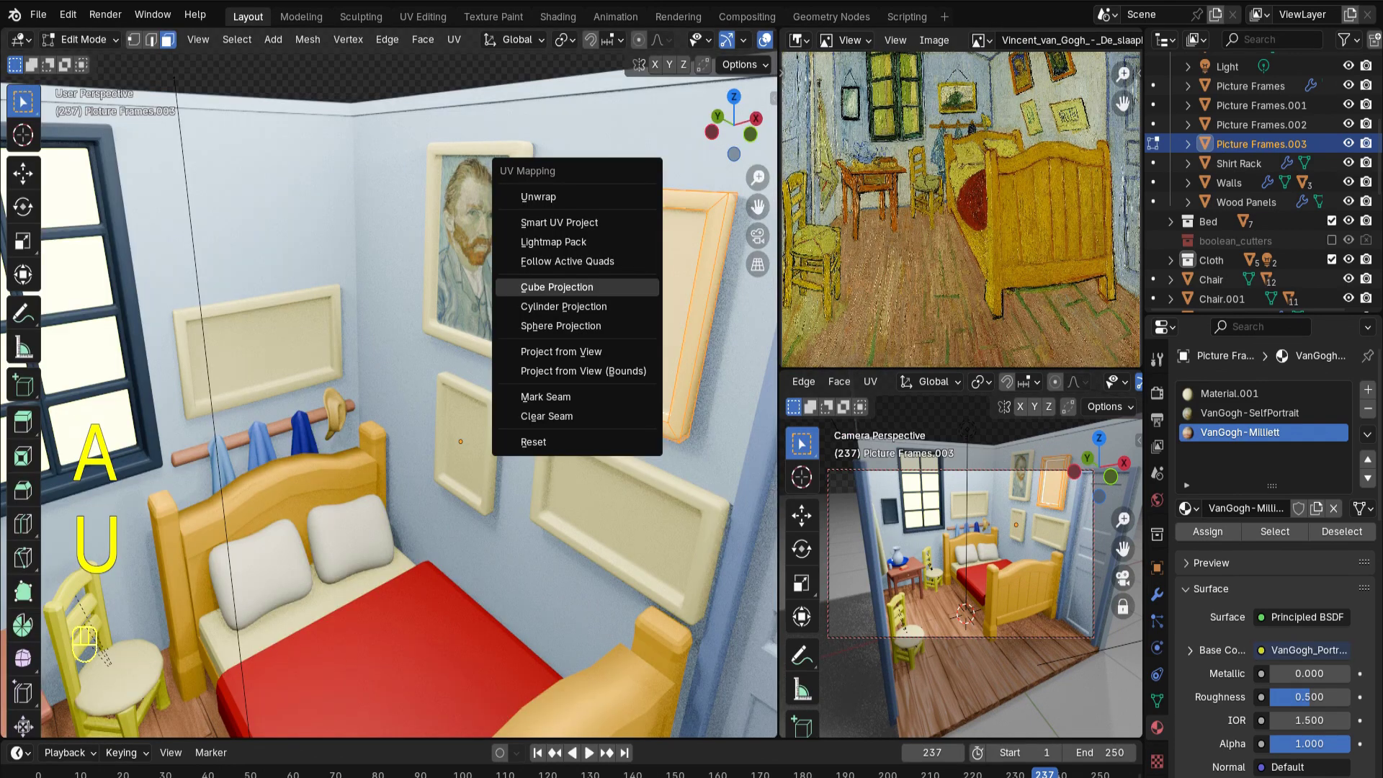
# Unwrap the soldier portrait's frame with Cube Projection and assign the VanGogh-Milliett material to its inner picture face
pyautogui.click(556, 286)
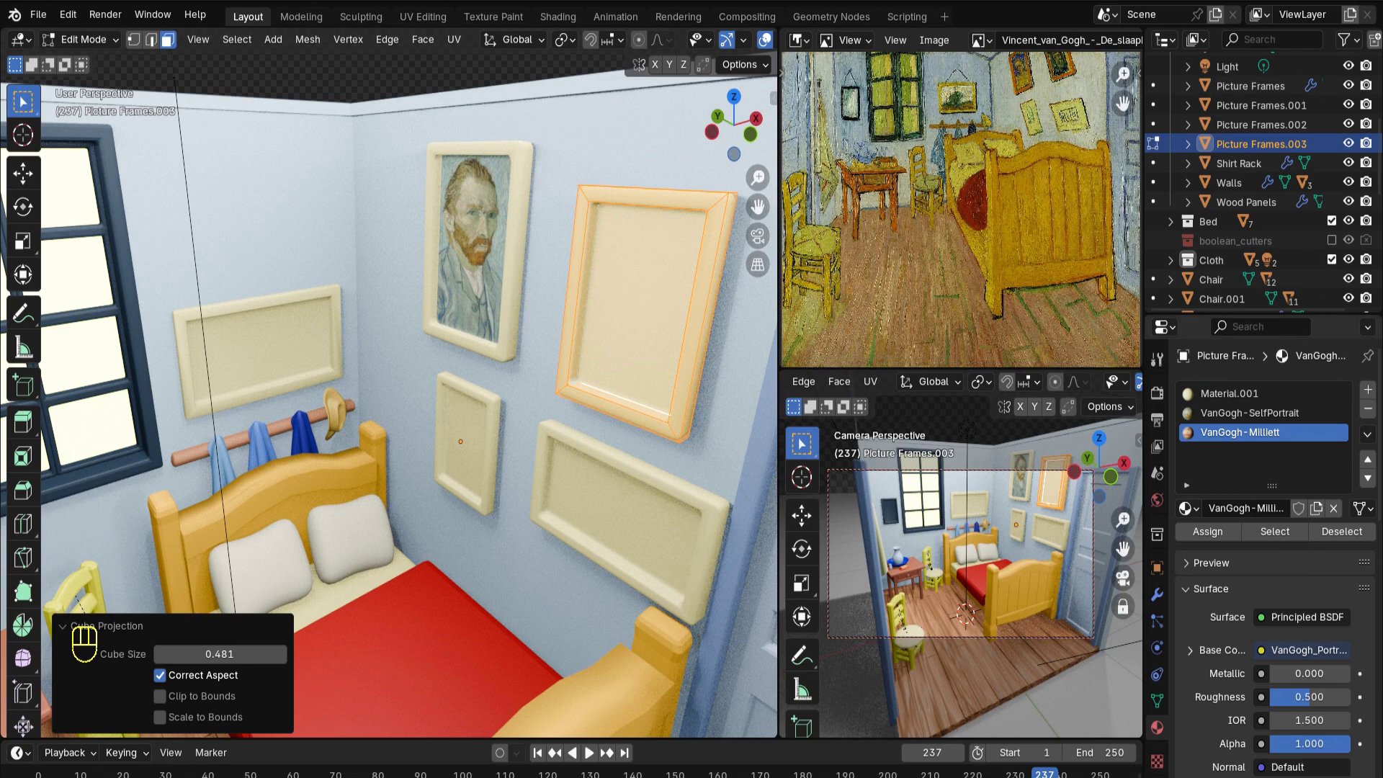
pyautogui.click(1207, 531)
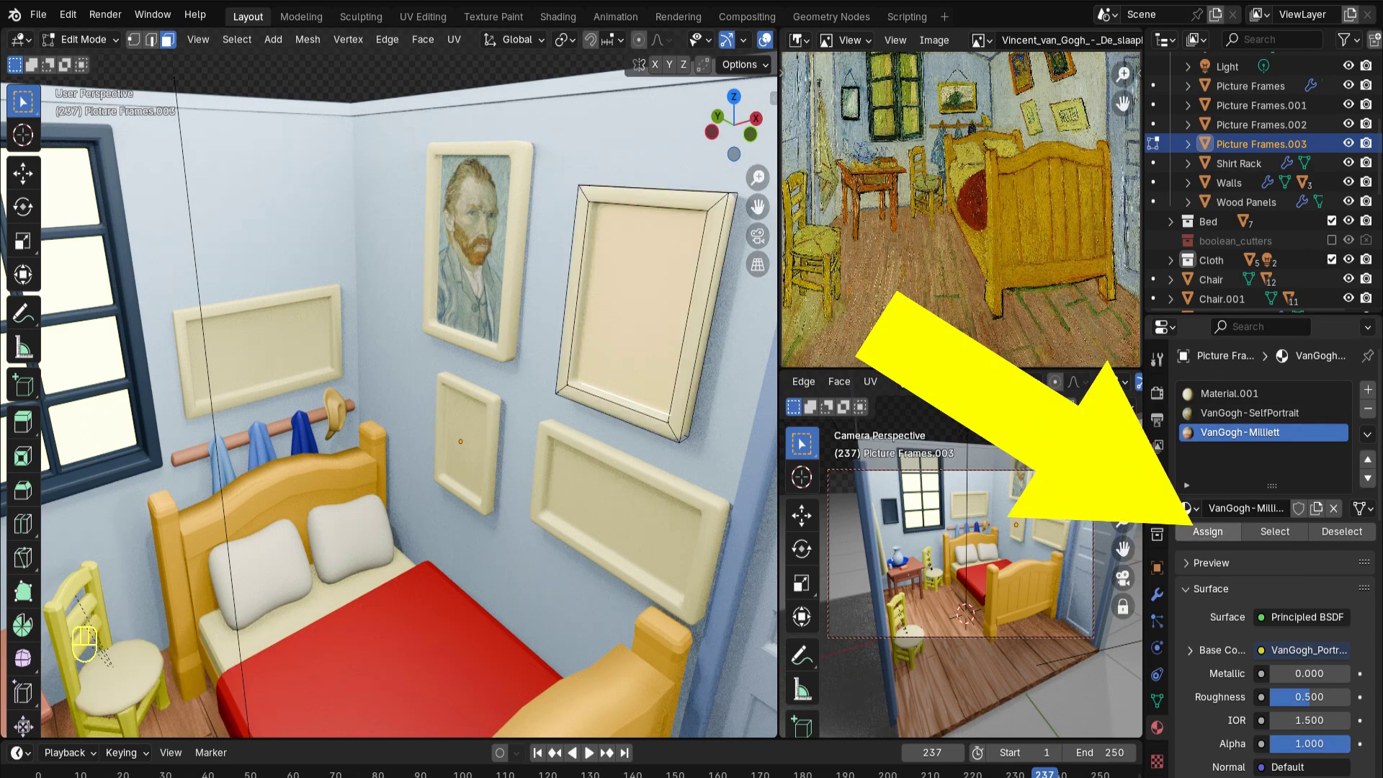
pyautogui.moveTo(475, 375); pyautogui.dragTo(529, 372, button='middle')
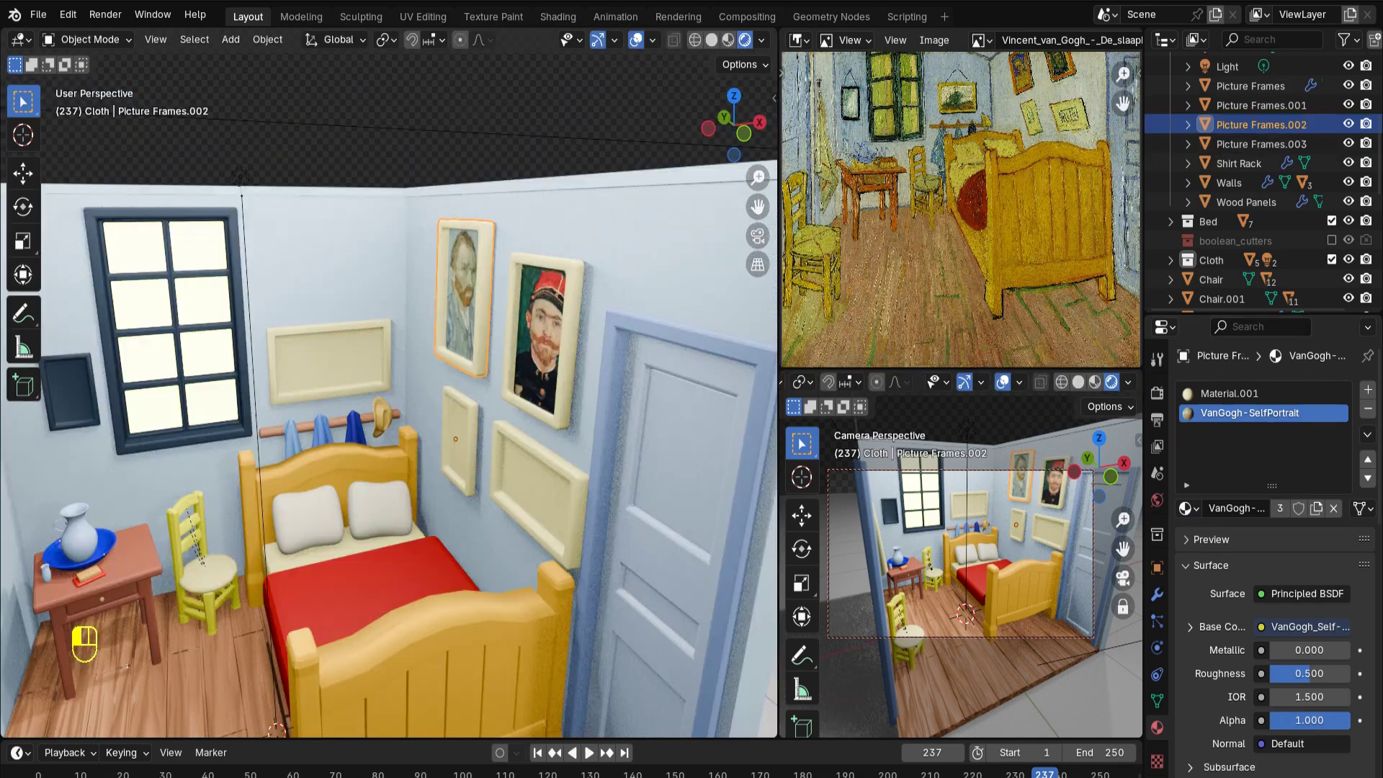
# Separate the small upright frame below the self-portrait into its own object and open it for mesh editing
pyautogui.click(547, 432)
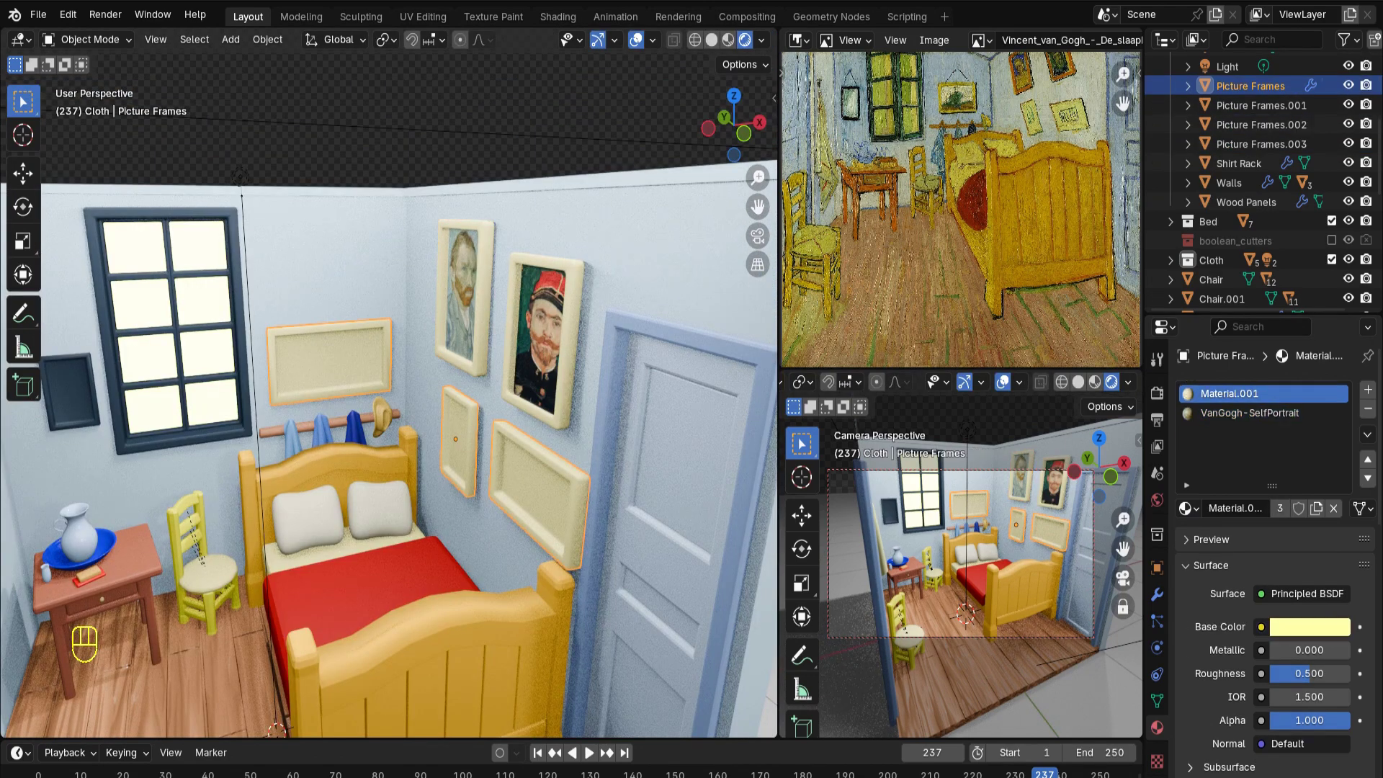
pyautogui.moveTo(547, 432); pyautogui.dragTo(504, 425, button='middle')
pyautogui.press('Tab')
pyautogui.scroll(4, 388, 381)
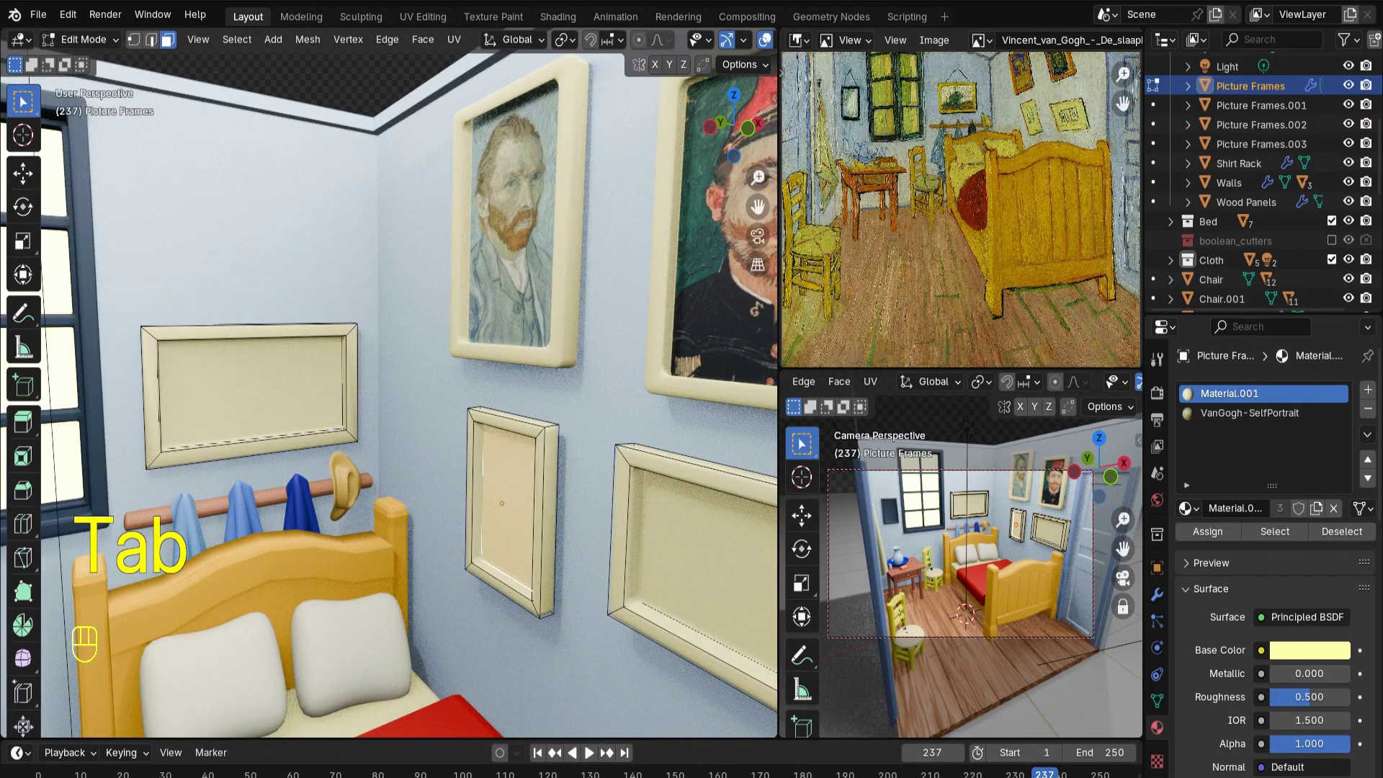
pyautogui.press('ctrl+KP_Add')
pyautogui.press('ctrl+KP_Add')
pyautogui.press('ctrl+KP_Add')
pyautogui.press('ctrl+KP_Add')
pyautogui.press('ctrl+KP_Add')
pyautogui.press('ctrl+KP_Add')
pyautogui.press('ctrl+KP_Add')
pyautogui.press('ctrl+KP_Add')
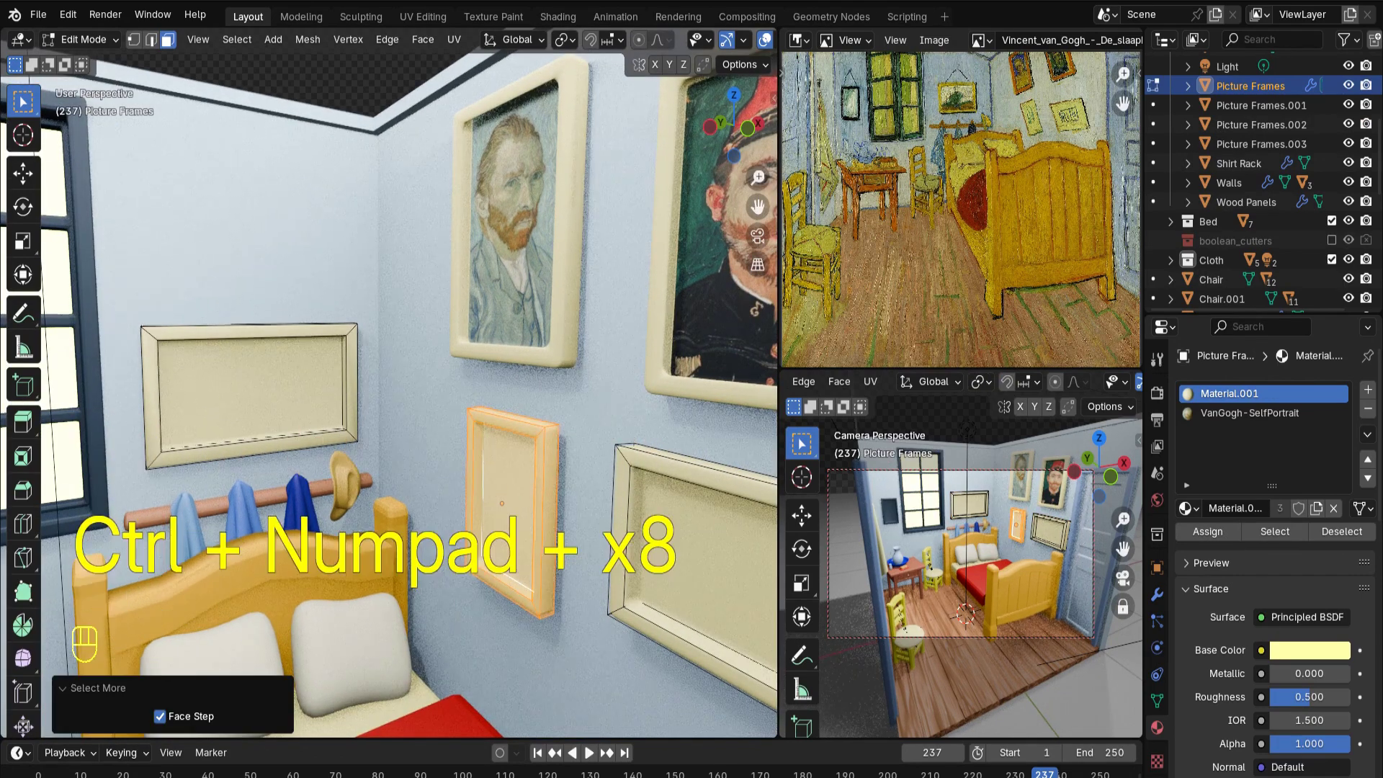
pyautogui.press('p')
pyautogui.click(447, 473)
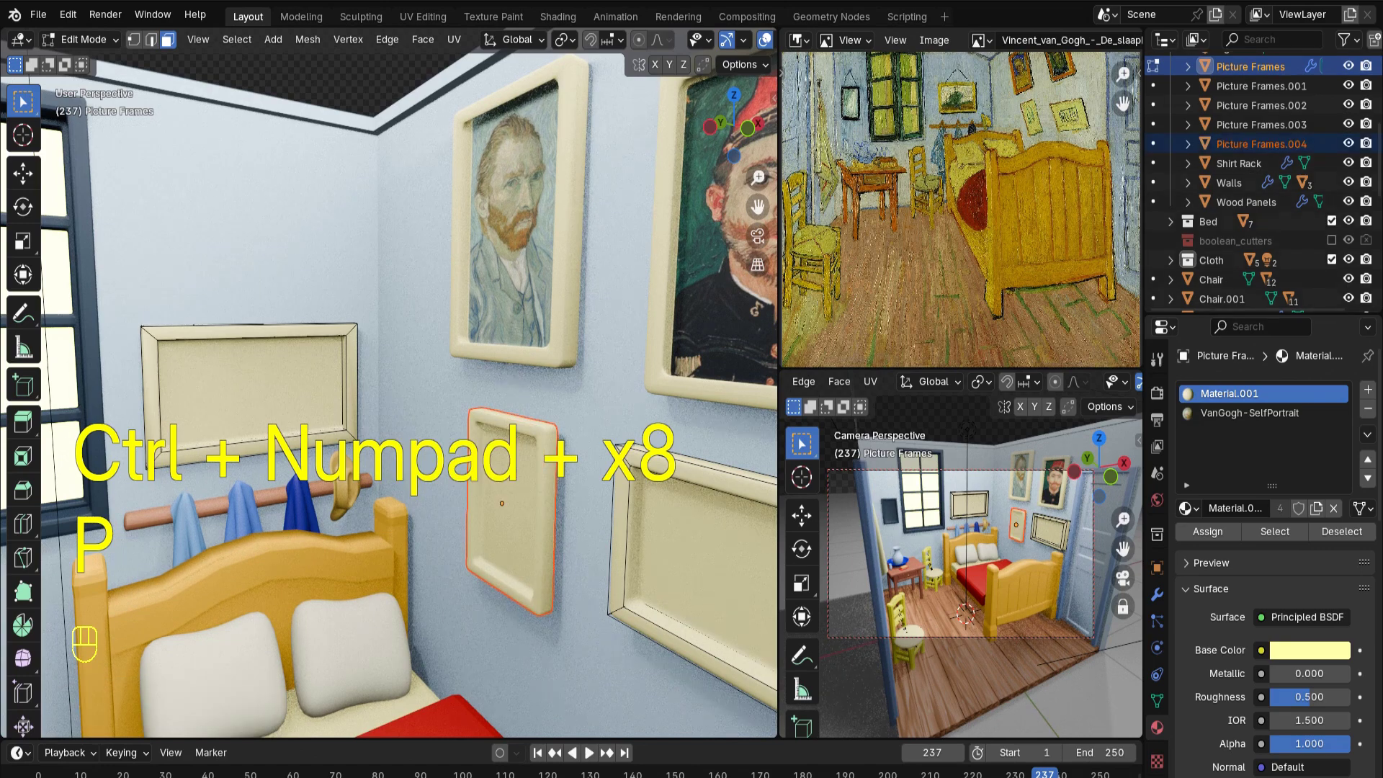
pyautogui.press('Tab')
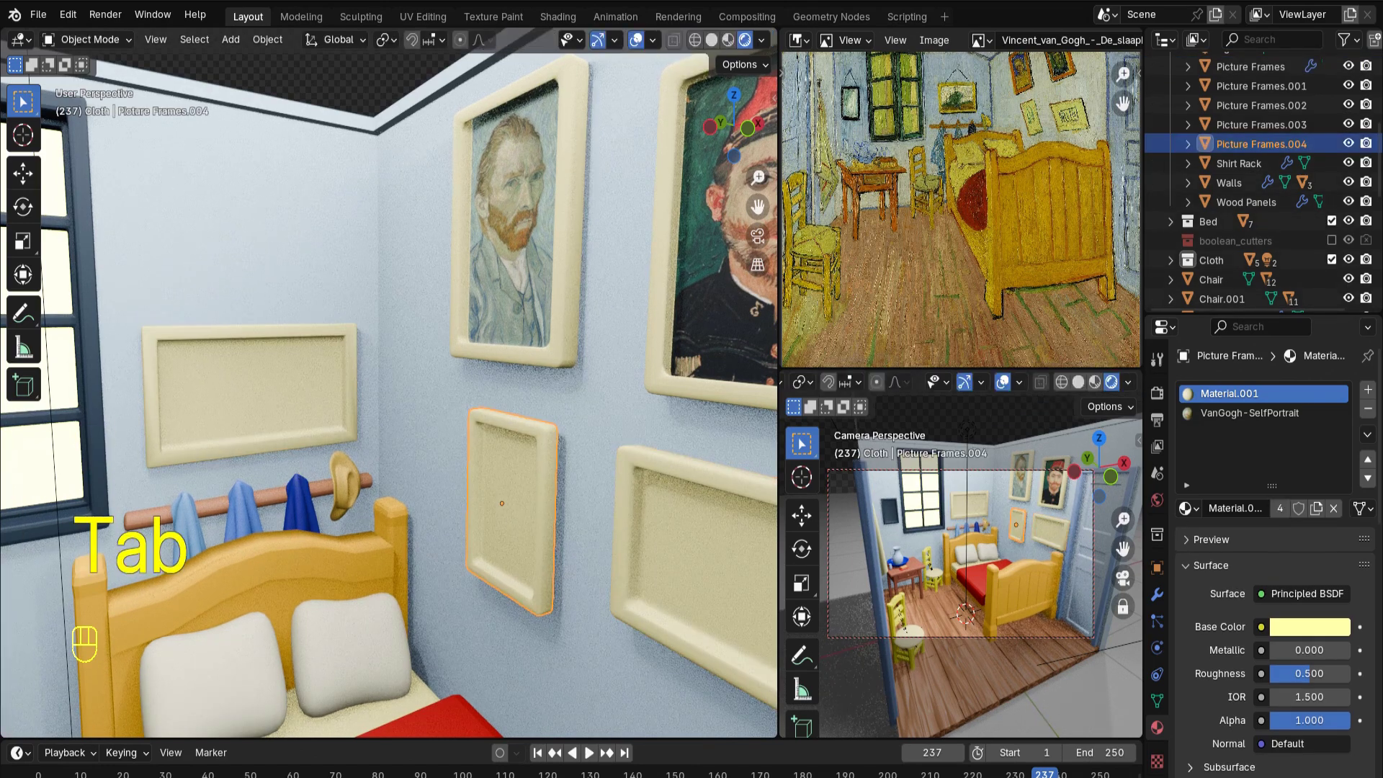
pyautogui.press('Tab')
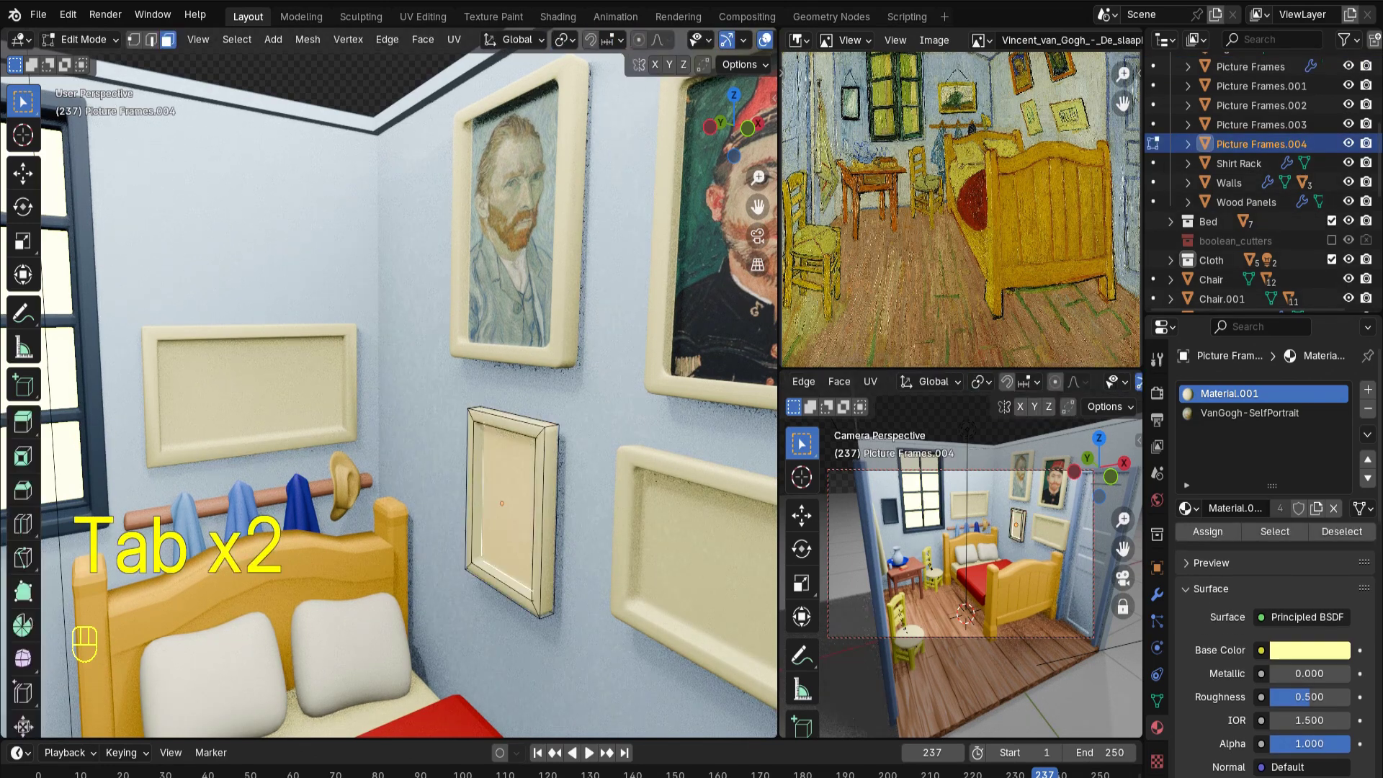
# Add a third material slot to the small upright frame with a new material named VanGogh-Drawing1
pyautogui.moveTo(447, 403); pyautogui.dragTo(484, 381, button='middle')
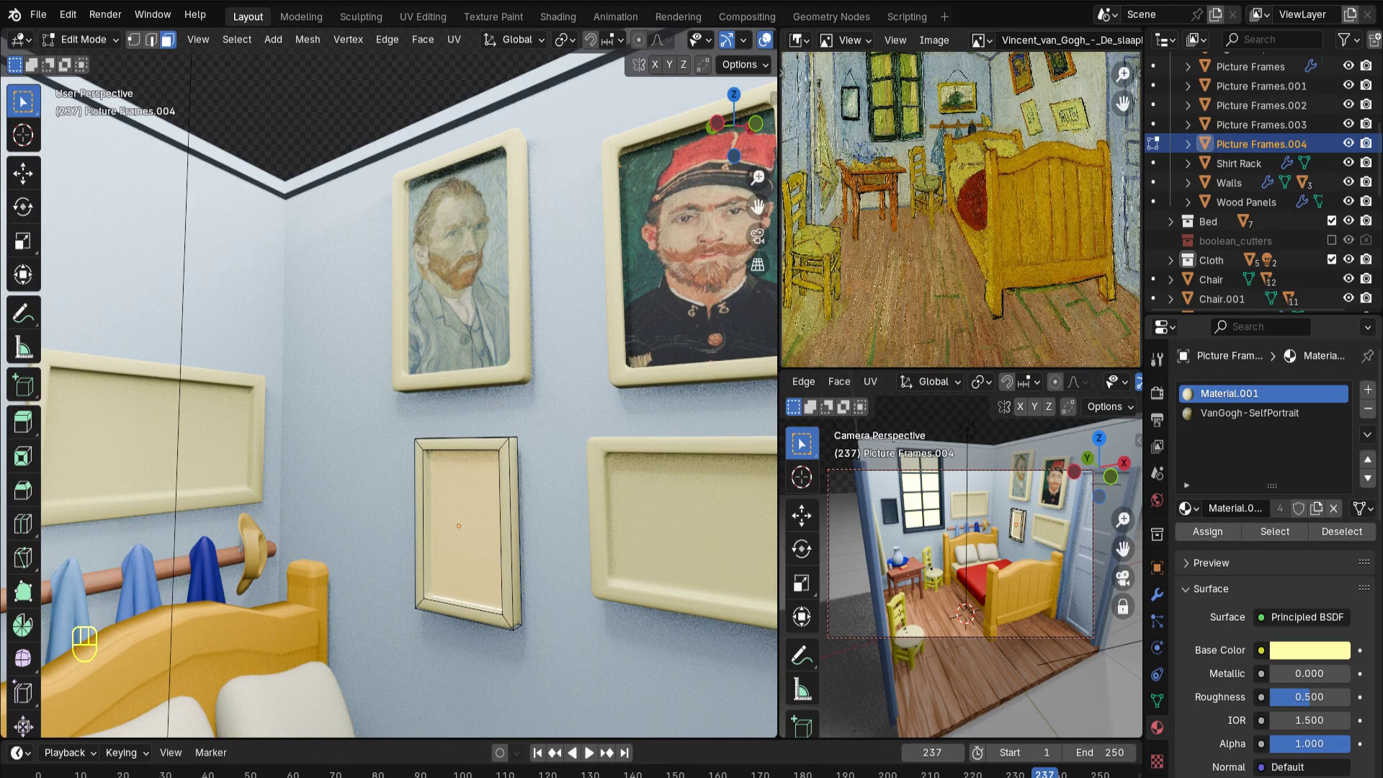
pyautogui.click(1367, 389)
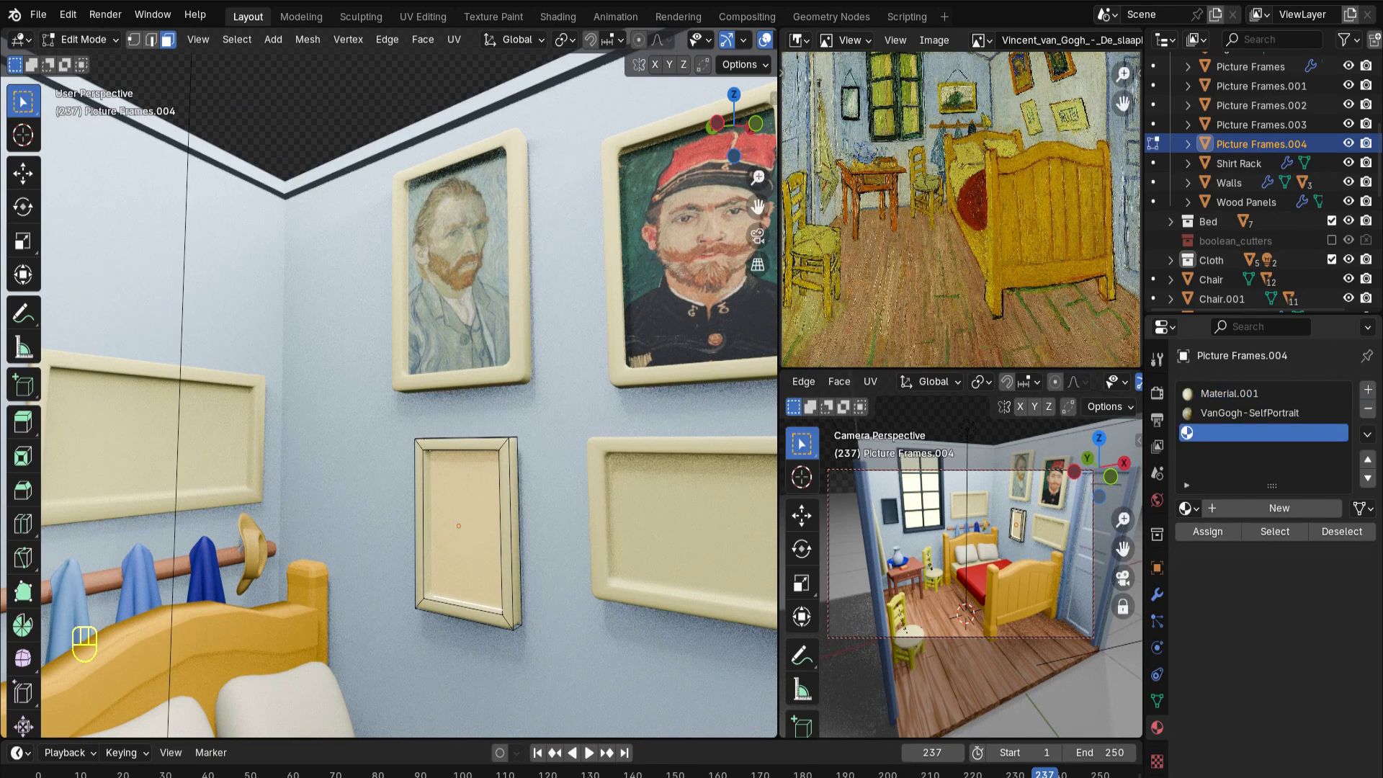
pyautogui.click(1271, 508)
pyautogui.click(1271, 508)
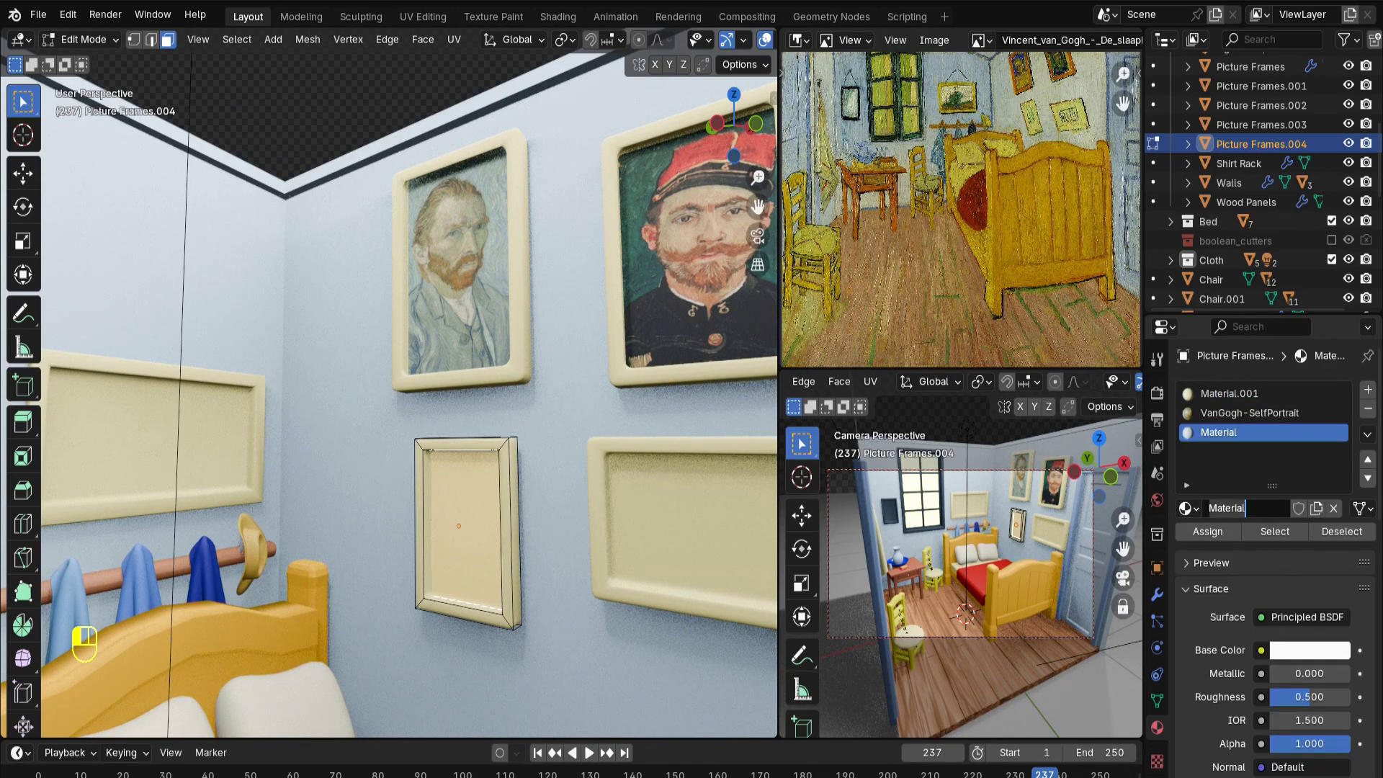
pyautogui.write('VanGogh-Drawing1')
pyautogui.press('Return')
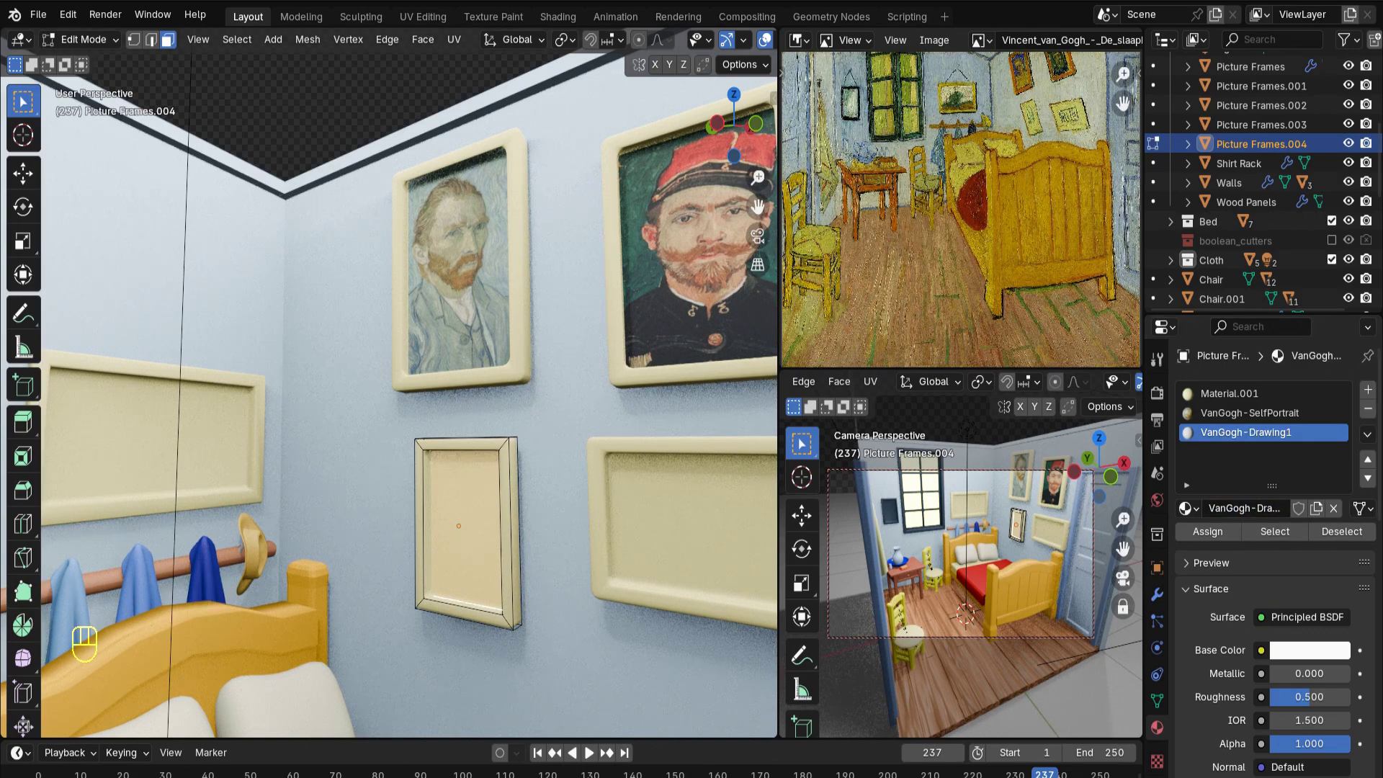
# Connect an Image Texture node with the garden fountain drawing to the base color of VanGogh-Drawing1 in the Shader Editor
pyautogui.click(22, 39)
pyautogui.click(57, 217)
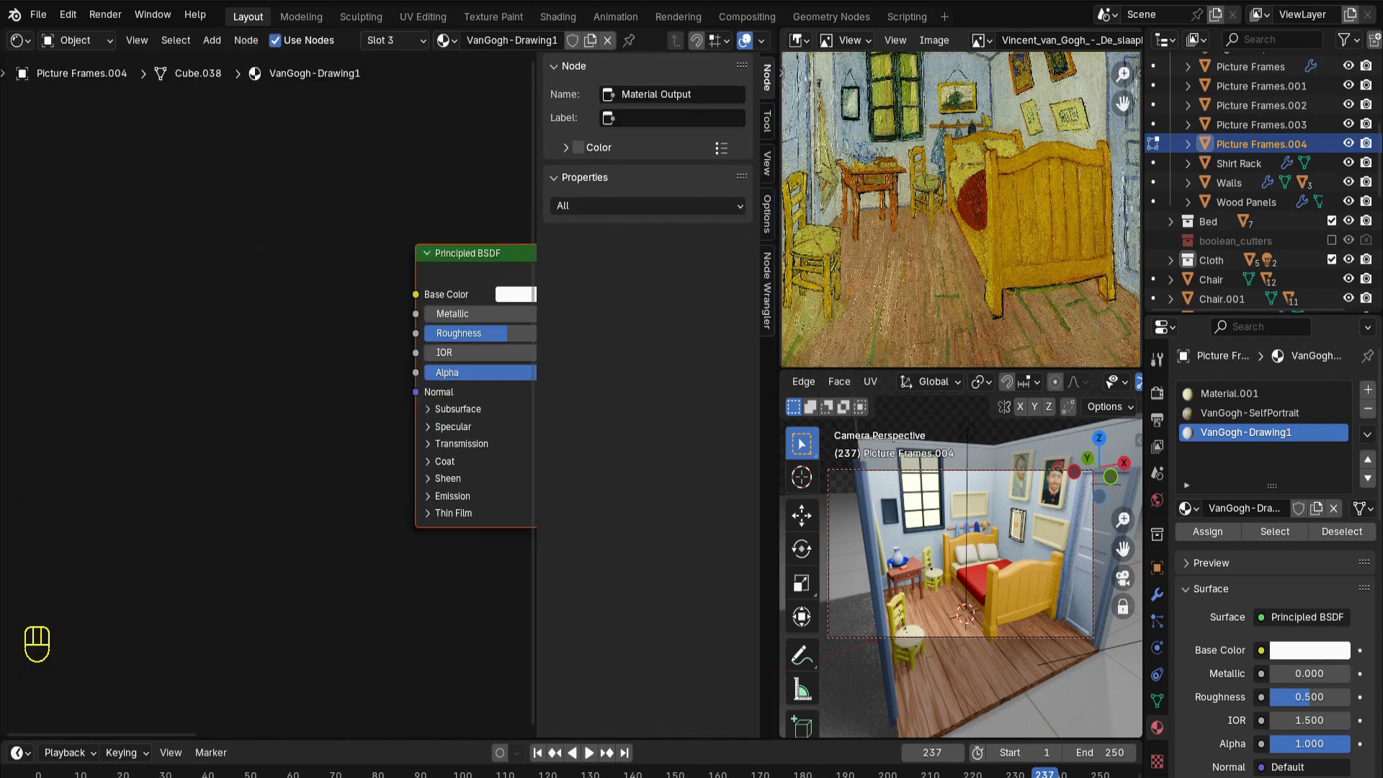
pyautogui.hotkey('shift', 'a')
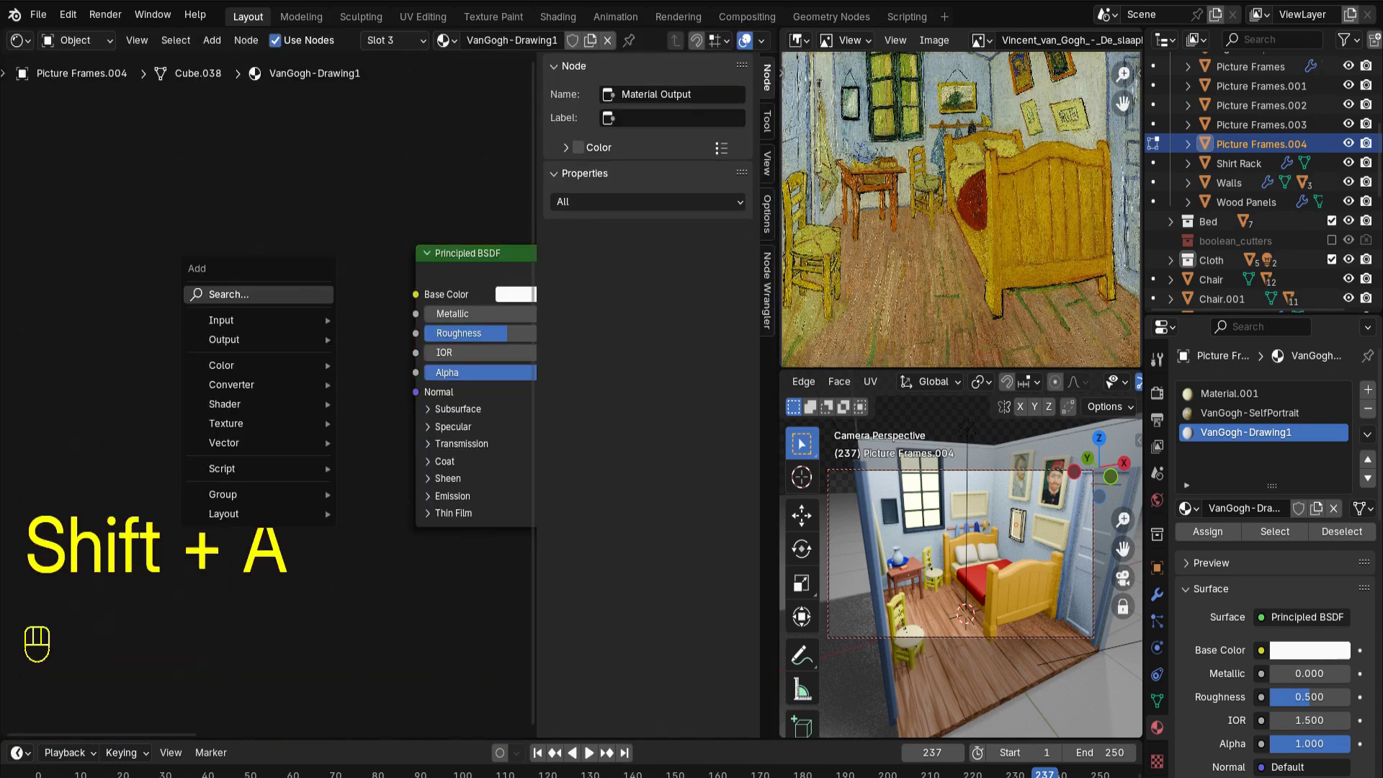
pyautogui.click(223, 295)
pyautogui.press('Return')
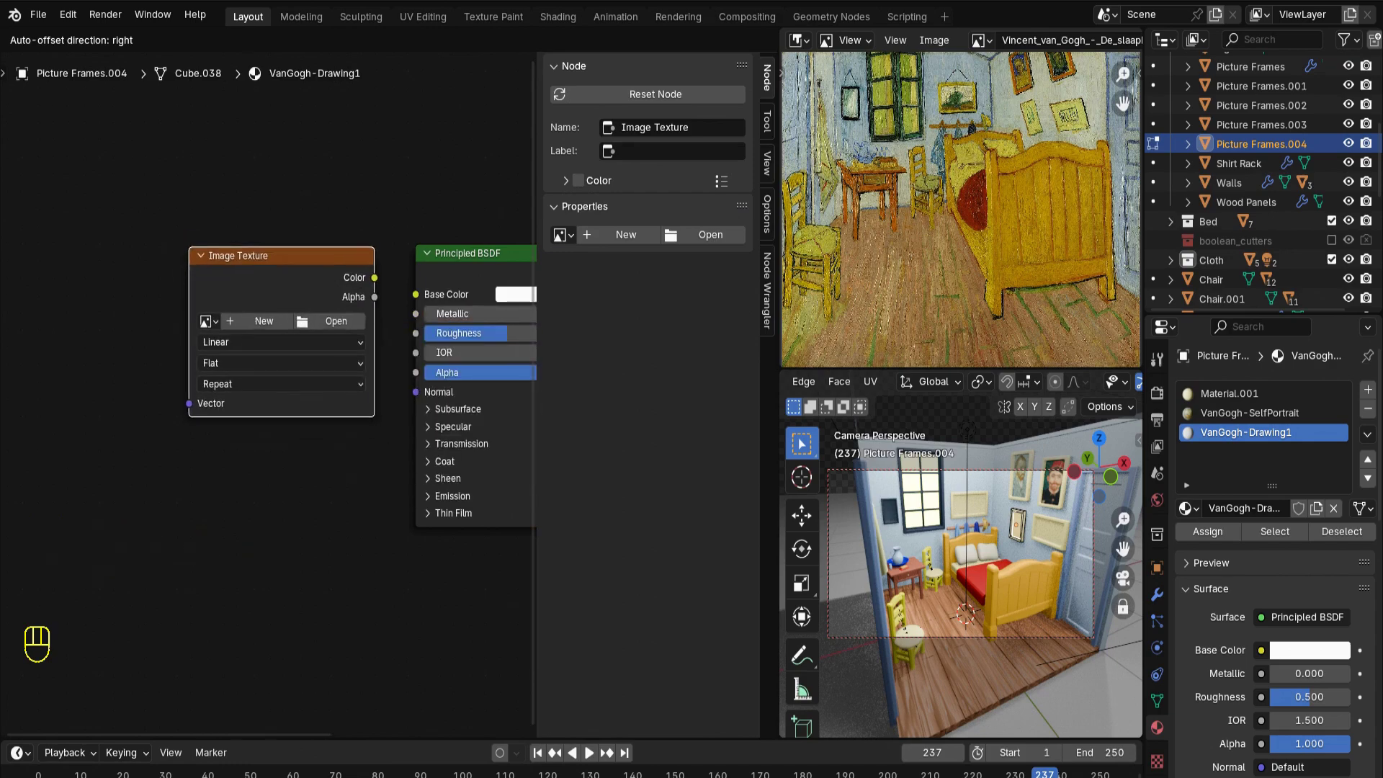
pyautogui.click(189, 264)
pyautogui.moveTo(374, 293); pyautogui.dragTo(416, 294)
pyautogui.click(333, 336)
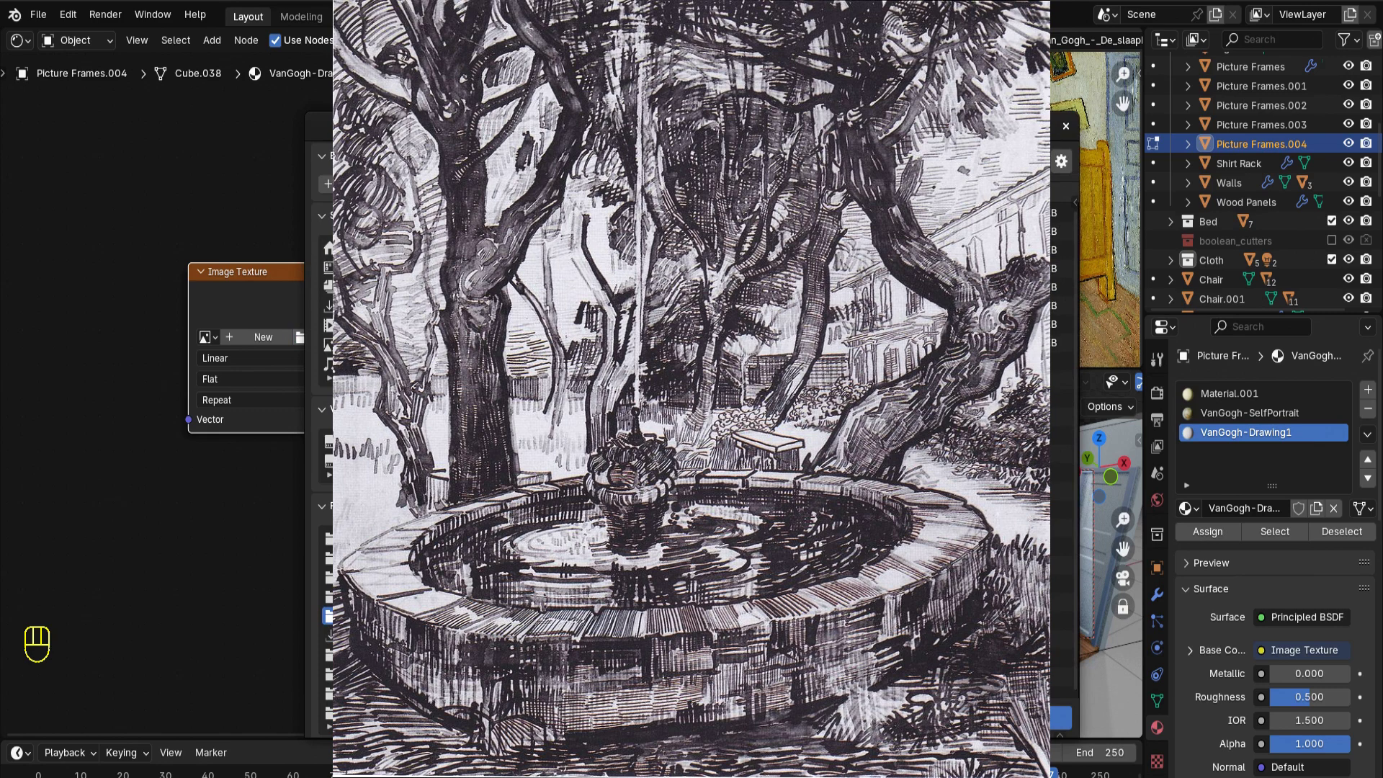
pyautogui.click(348, 345)
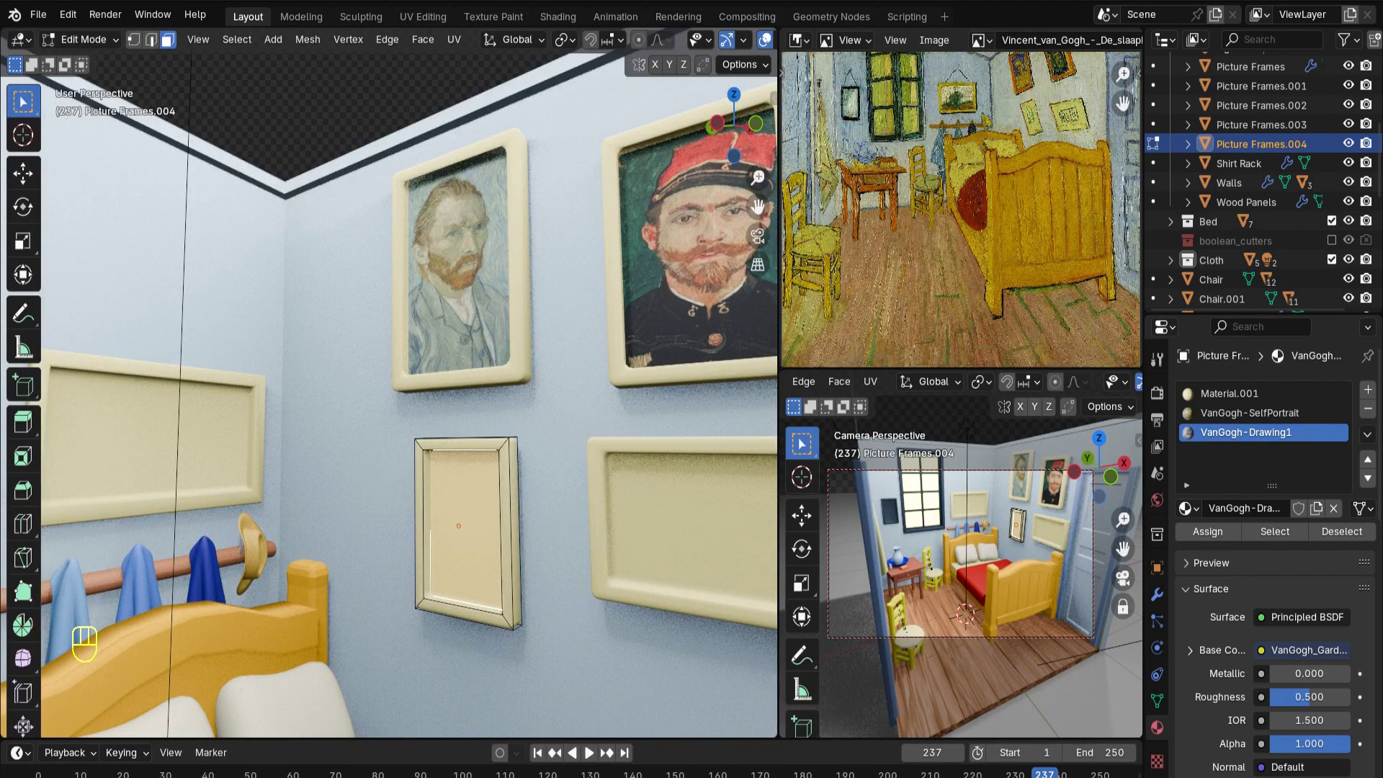
# Unwrap the small upright frame's mesh and assign the VanGogh-Drawing1 material to its inner picture face
pyautogui.press('a')
pyautogui.press('u')
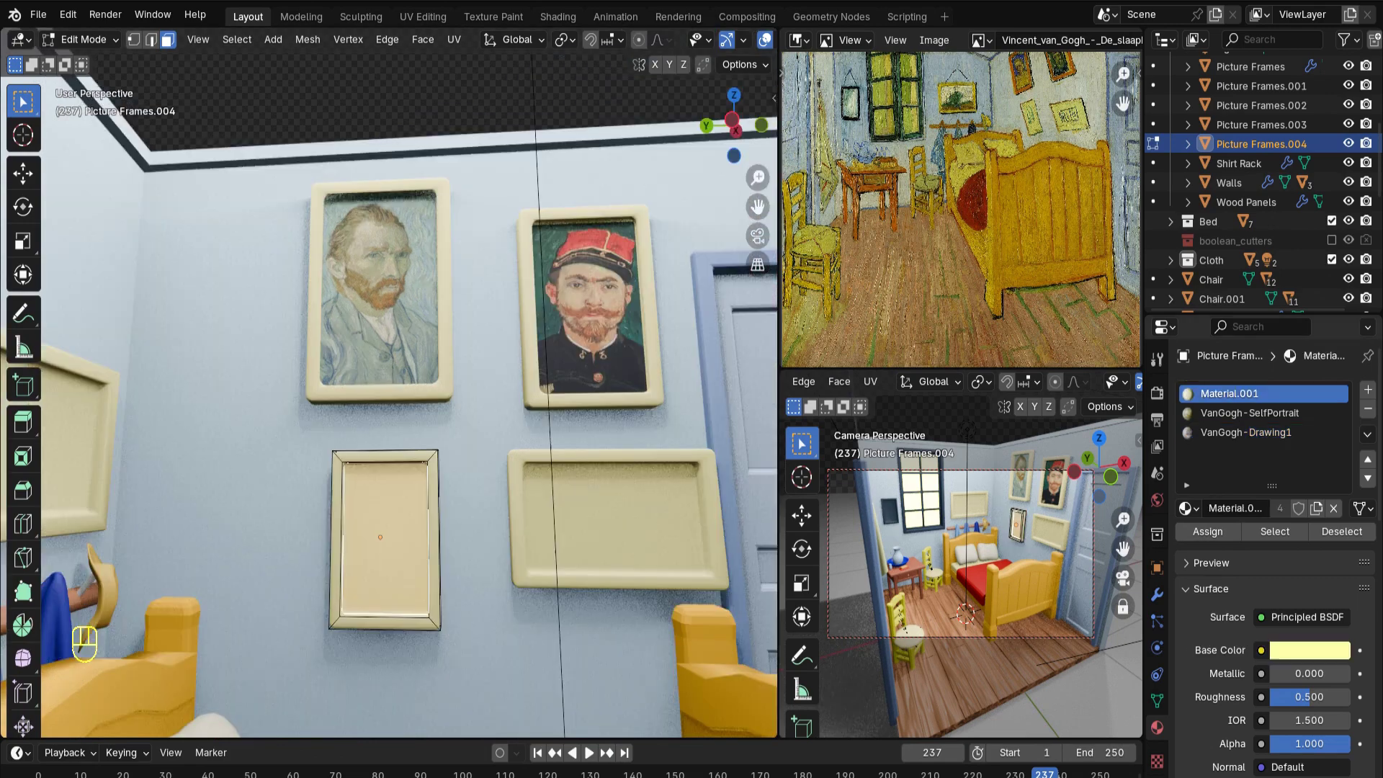
pyautogui.click(1253, 432)
pyautogui.click(1206, 531)
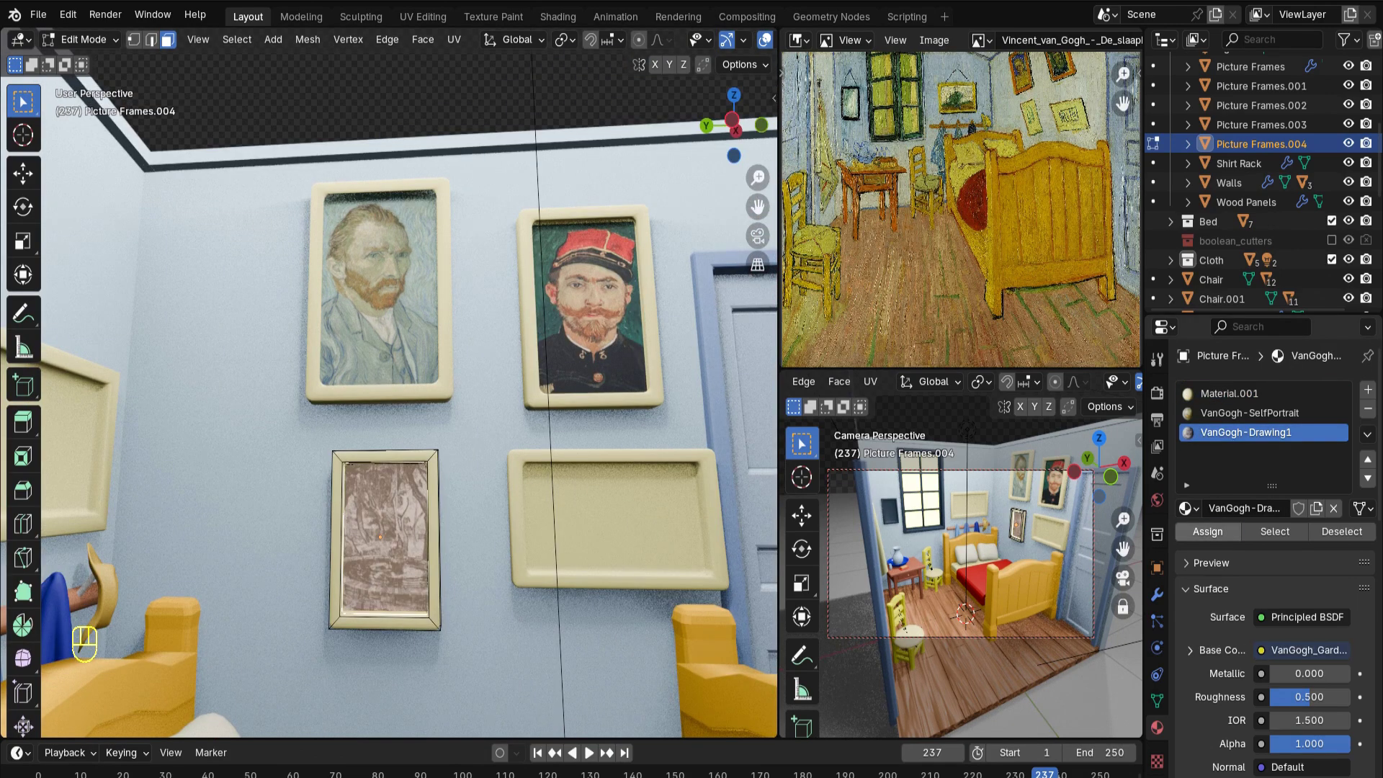
pyautogui.moveTo(388, 396); pyautogui.dragTo(385, 412, button='middle')
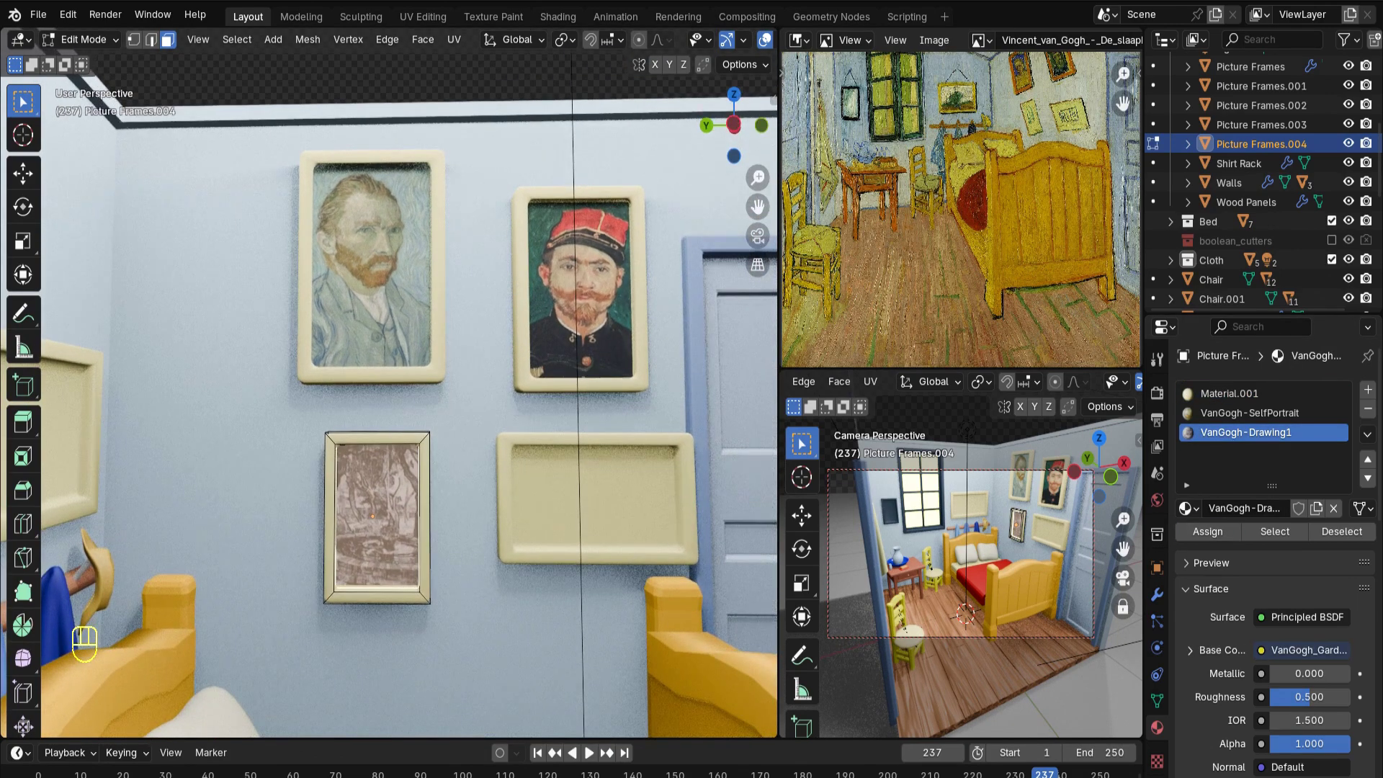
# Separate the wide frame below the red-cap portrait into its own object and open it for mesh editing
pyautogui.scroll(1, 389, 396)
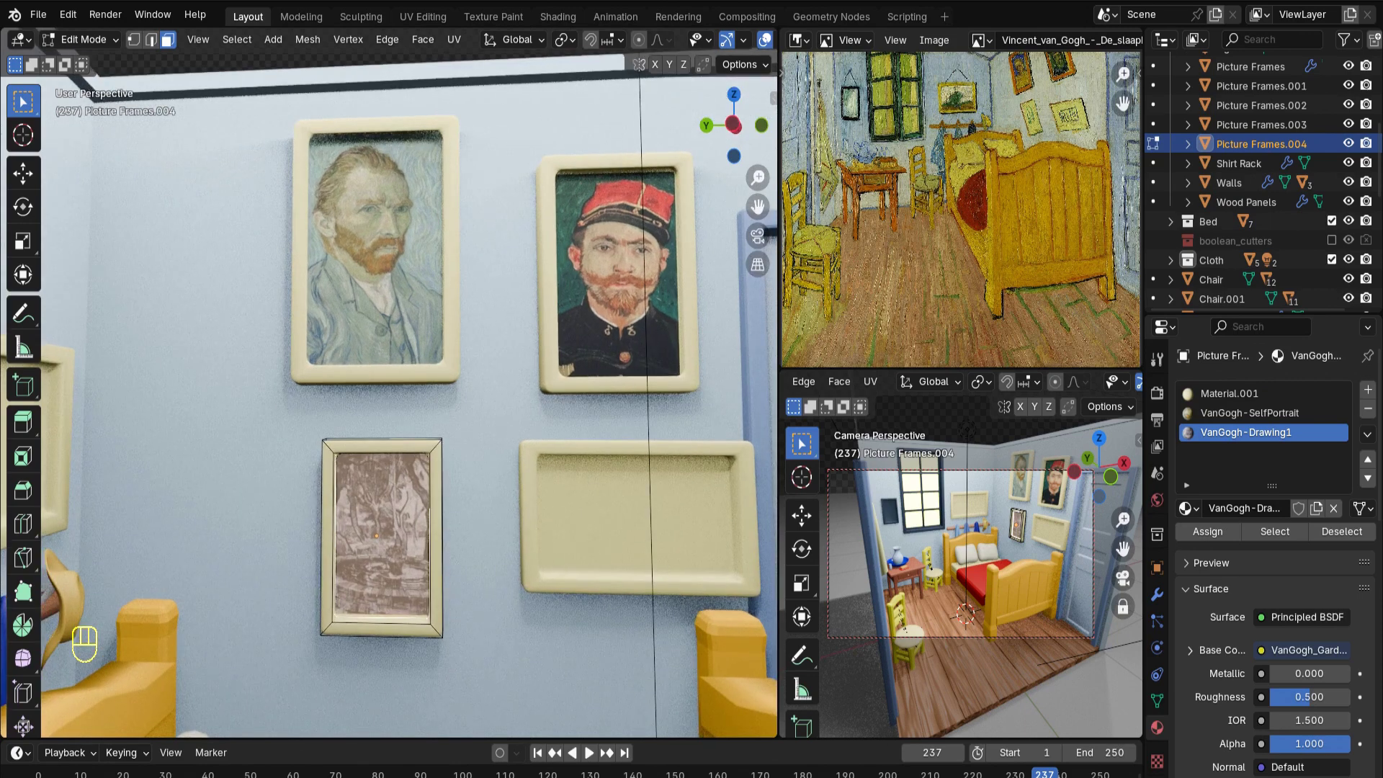
pyautogui.press('s')
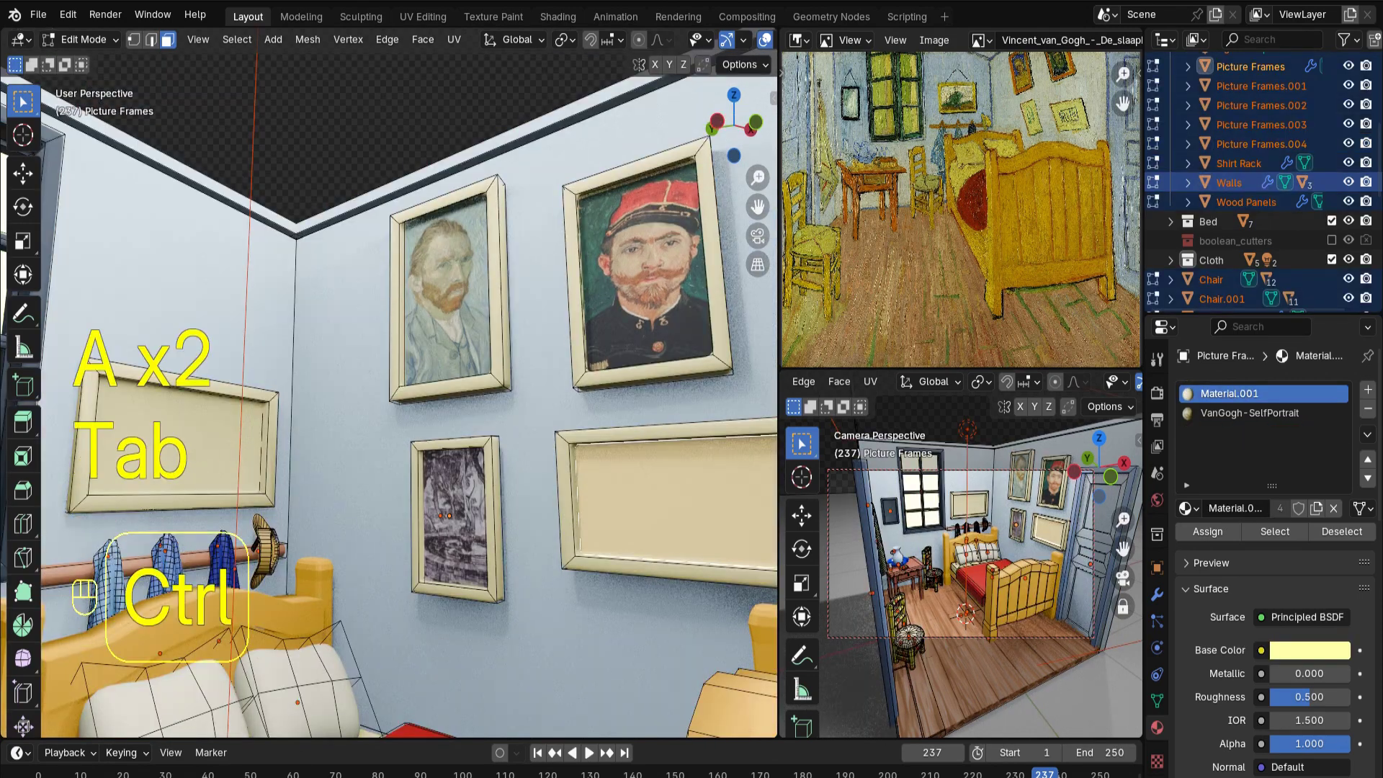
pyautogui.press('ctrl+KP_Add')
pyautogui.press('ctrl+KP_Add')
pyautogui.press('ctrl+KP_Add')
pyautogui.press('ctrl+KP_Add')
pyautogui.press('ctrl+KP_Add')
pyautogui.press('ctrl+KP_Add')
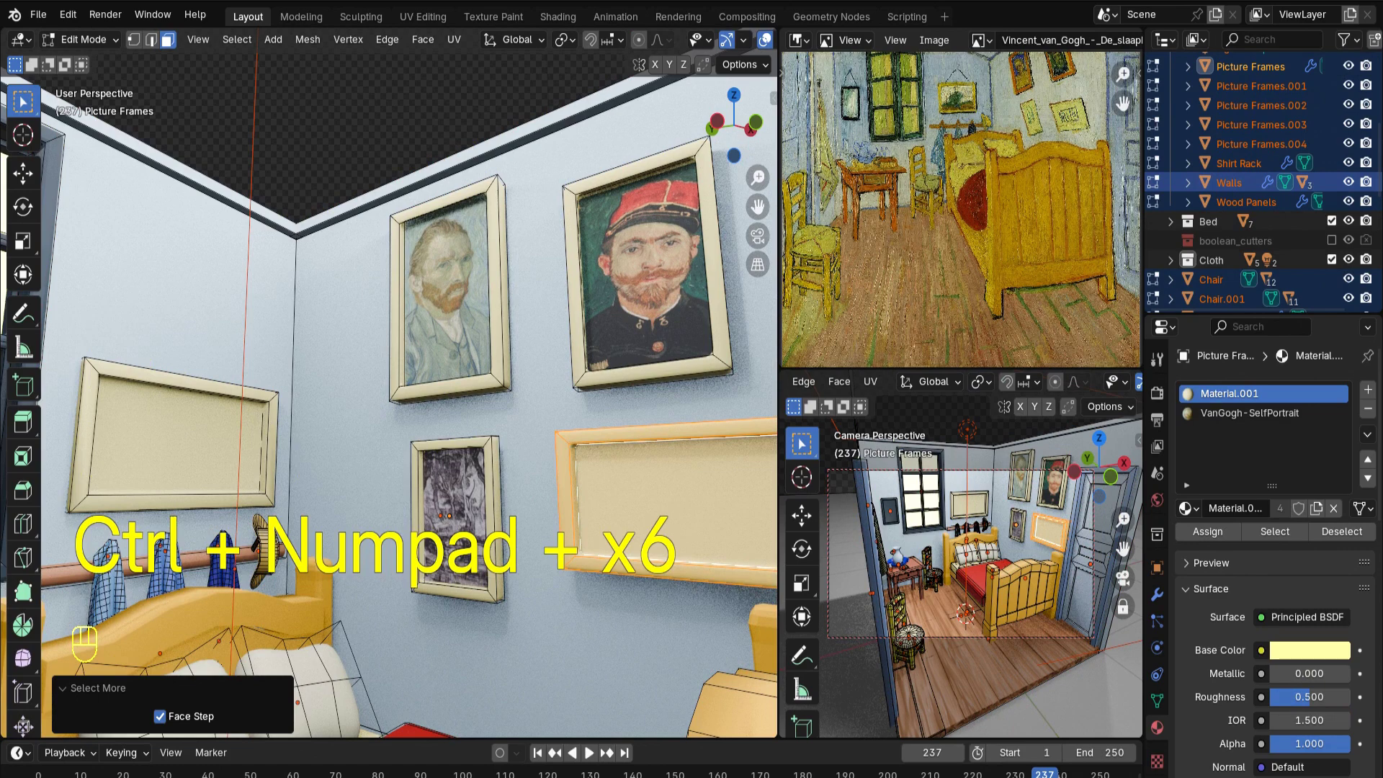
pyautogui.press('p')
pyautogui.click(541, 572)
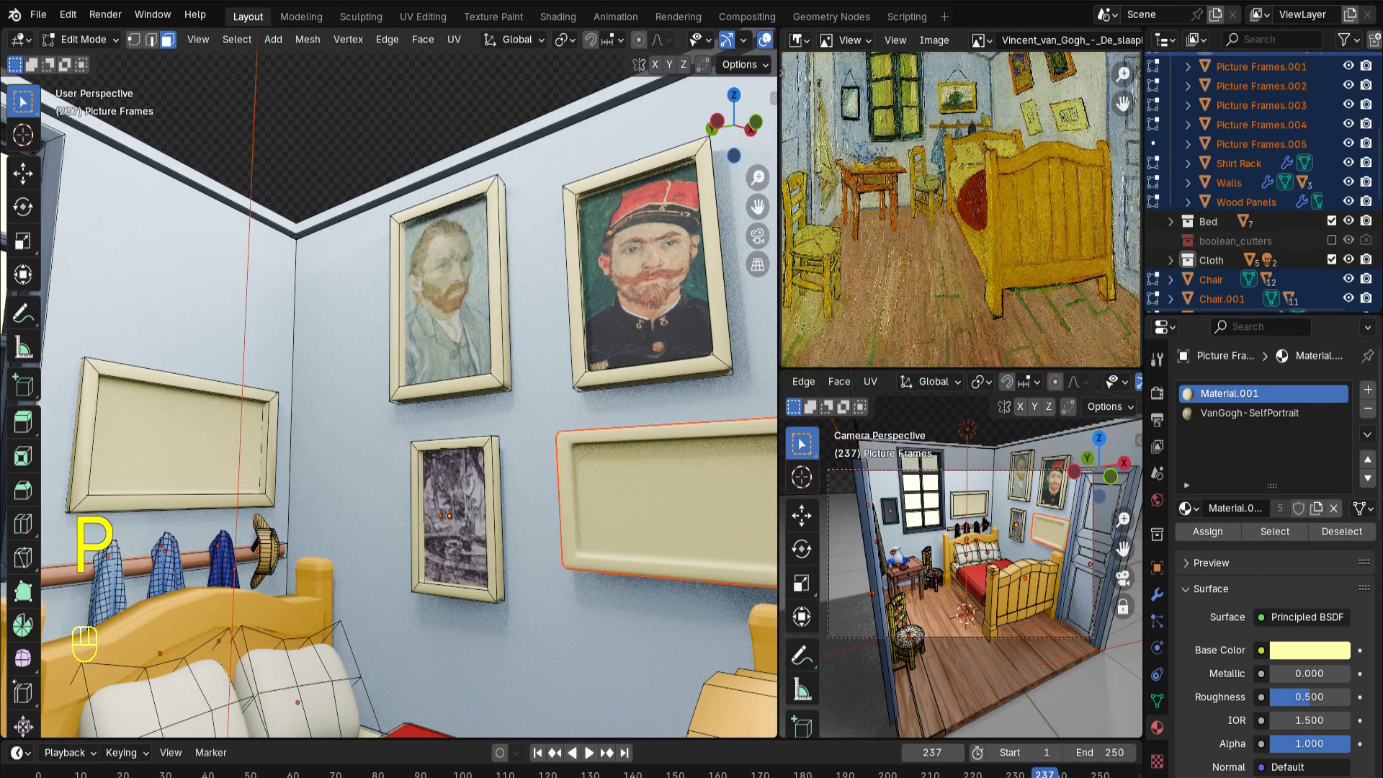
pyautogui.press('Tab')
pyautogui.click(648, 497)
pyautogui.keyDown('shift'); pyautogui.moveTo(649, 496); pyautogui.dragTo(496, 450, button='middle'); pyautogui.keyUp('shift')
pyautogui.press('Tab')
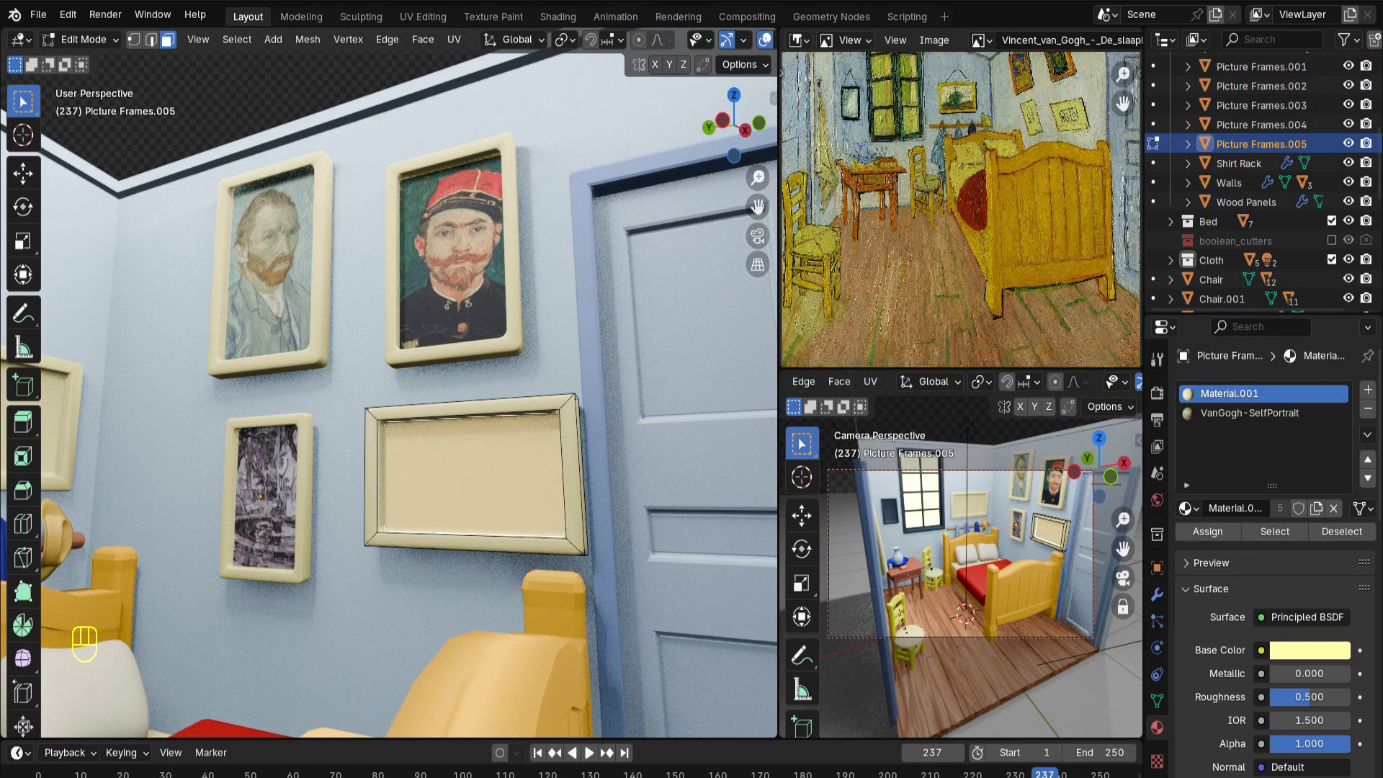
# Unwrap the wide frame's mesh and add a third material slot with a new material named VanGogh-Drawing2
pyautogui.press('u')
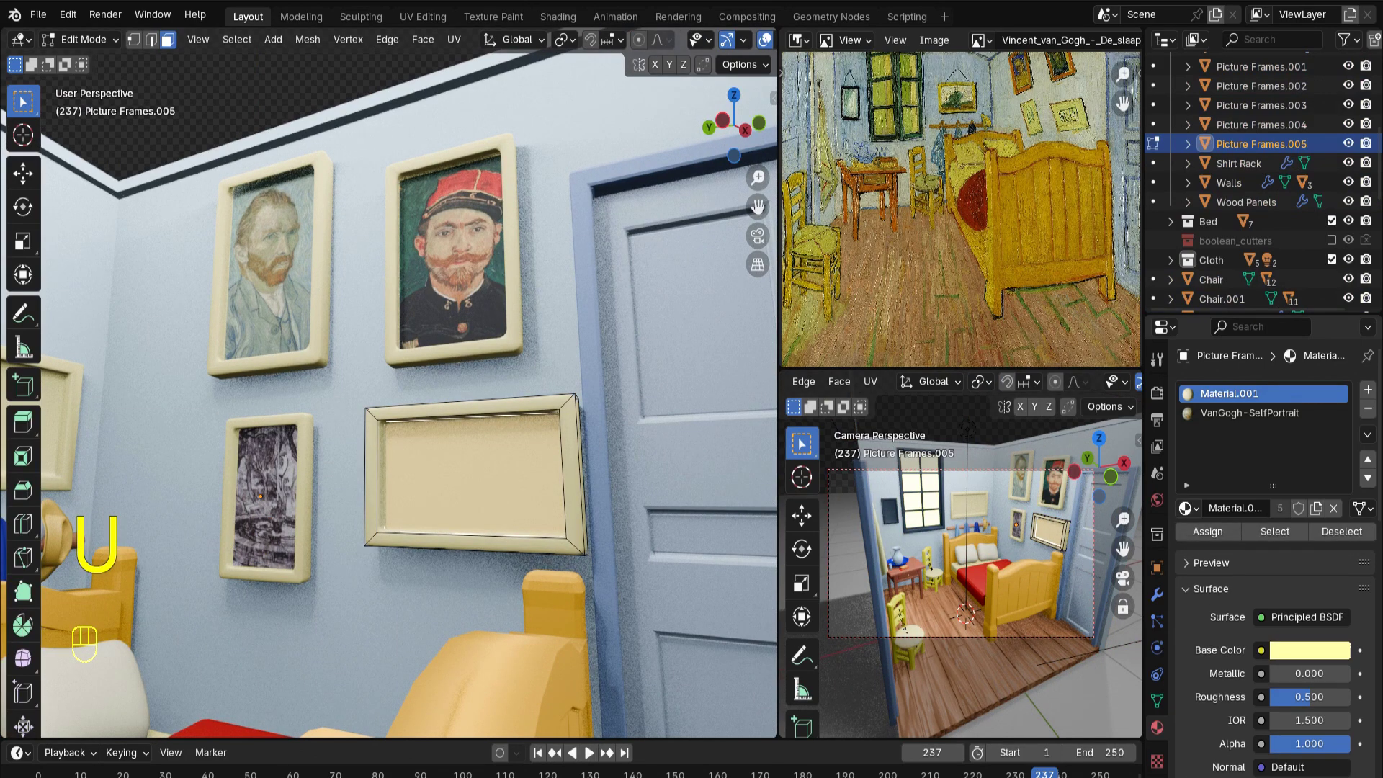
pyautogui.click(1367, 389)
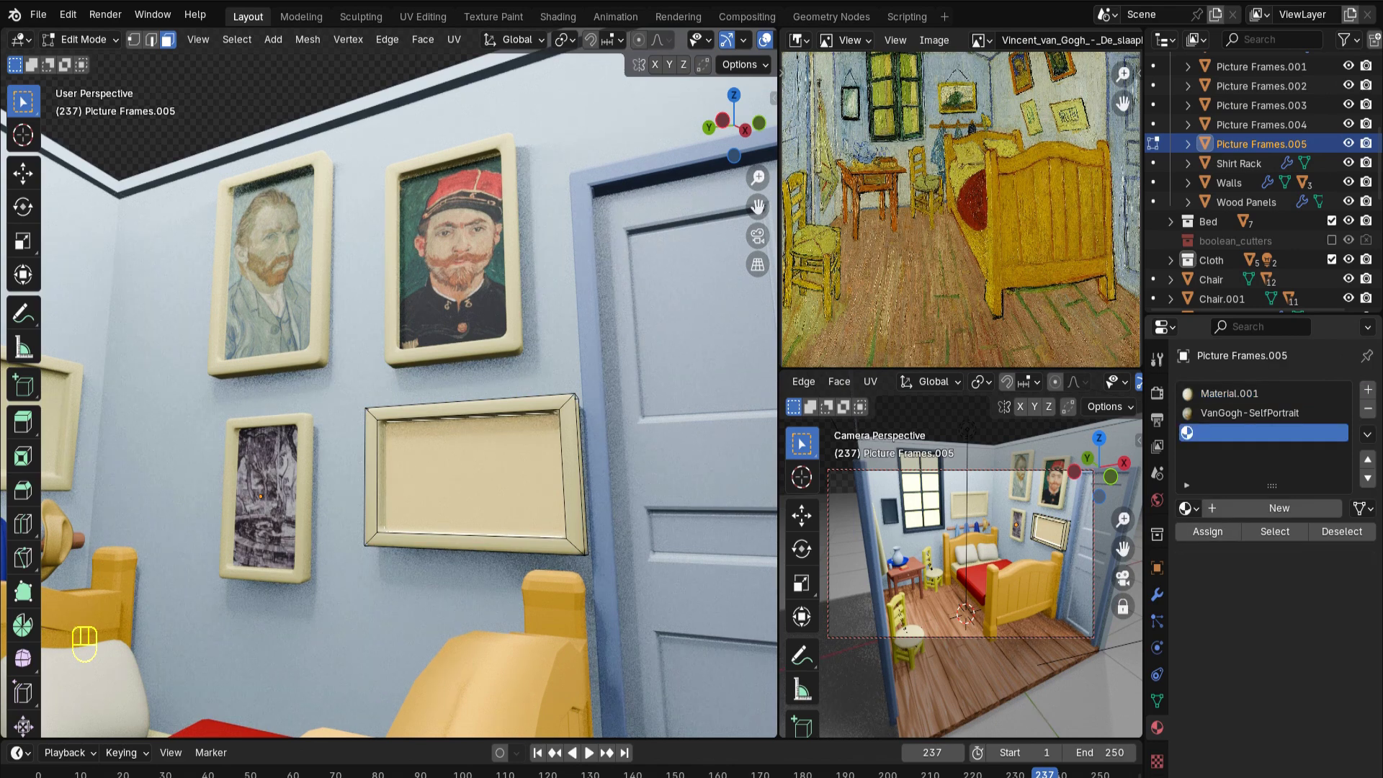
pyautogui.click(1279, 507)
pyautogui.click(1228, 508)
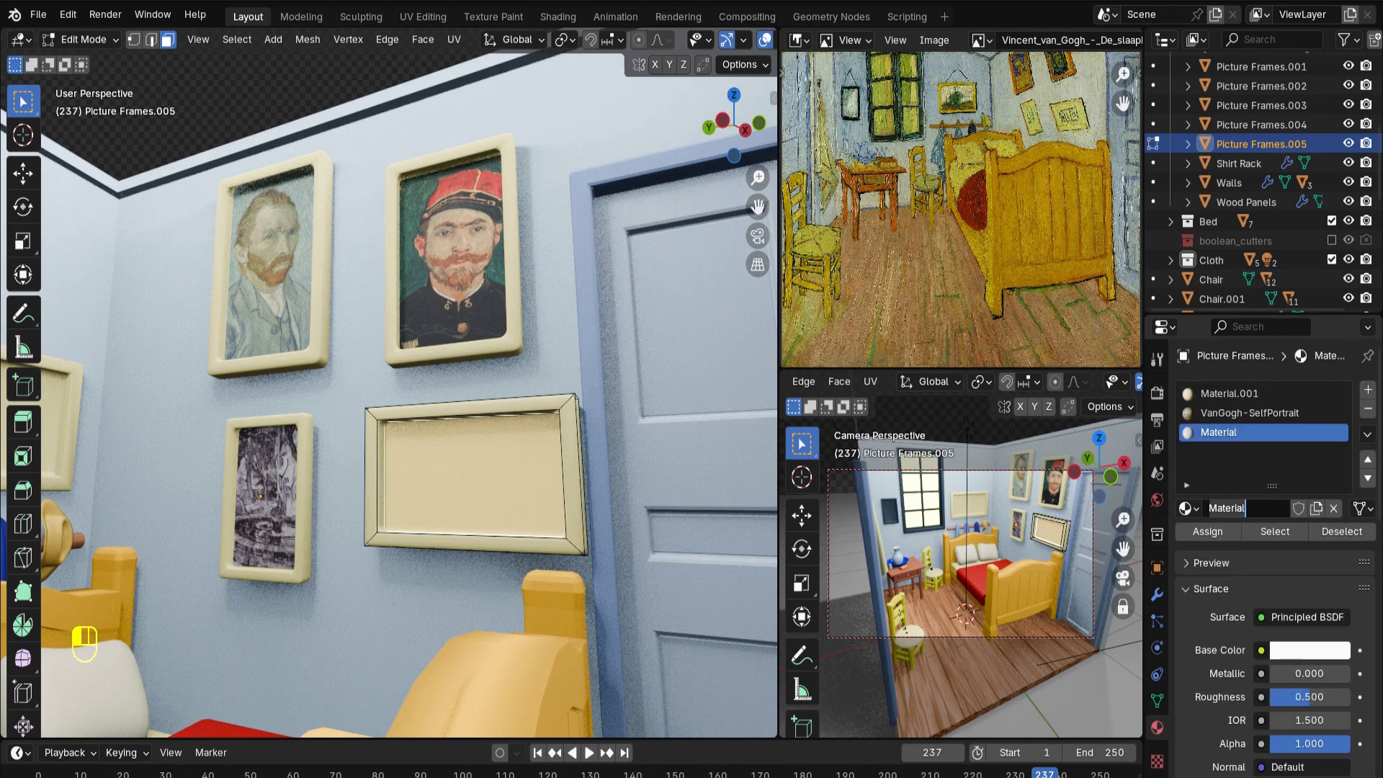
pyautogui.write('VanGogh')
pyautogui.write('-Drawing2')
pyautogui.press('Return')
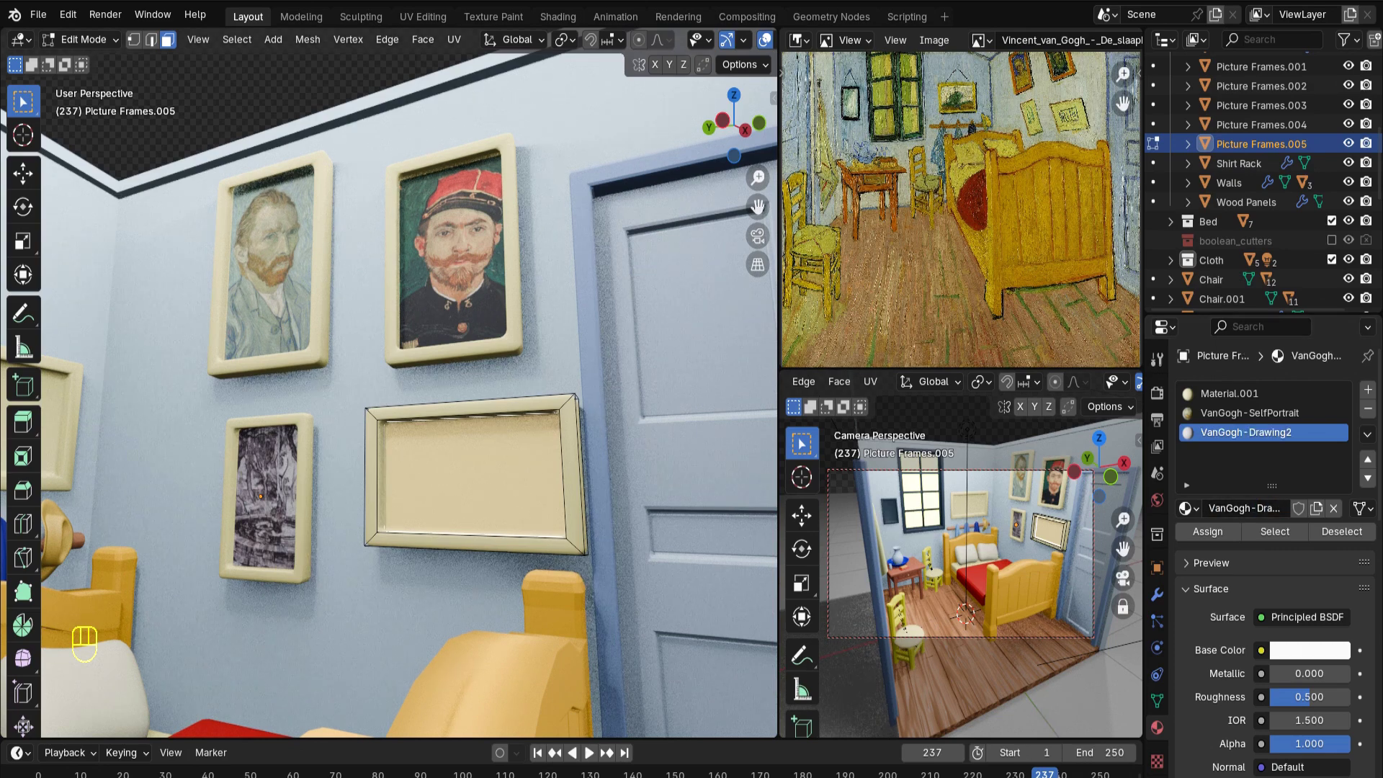
# Connect an Image Texture node with the tree-lined road drawing to the base color of VanGogh-Drawing2 in the Shader Editor
pyautogui.click(19, 39)
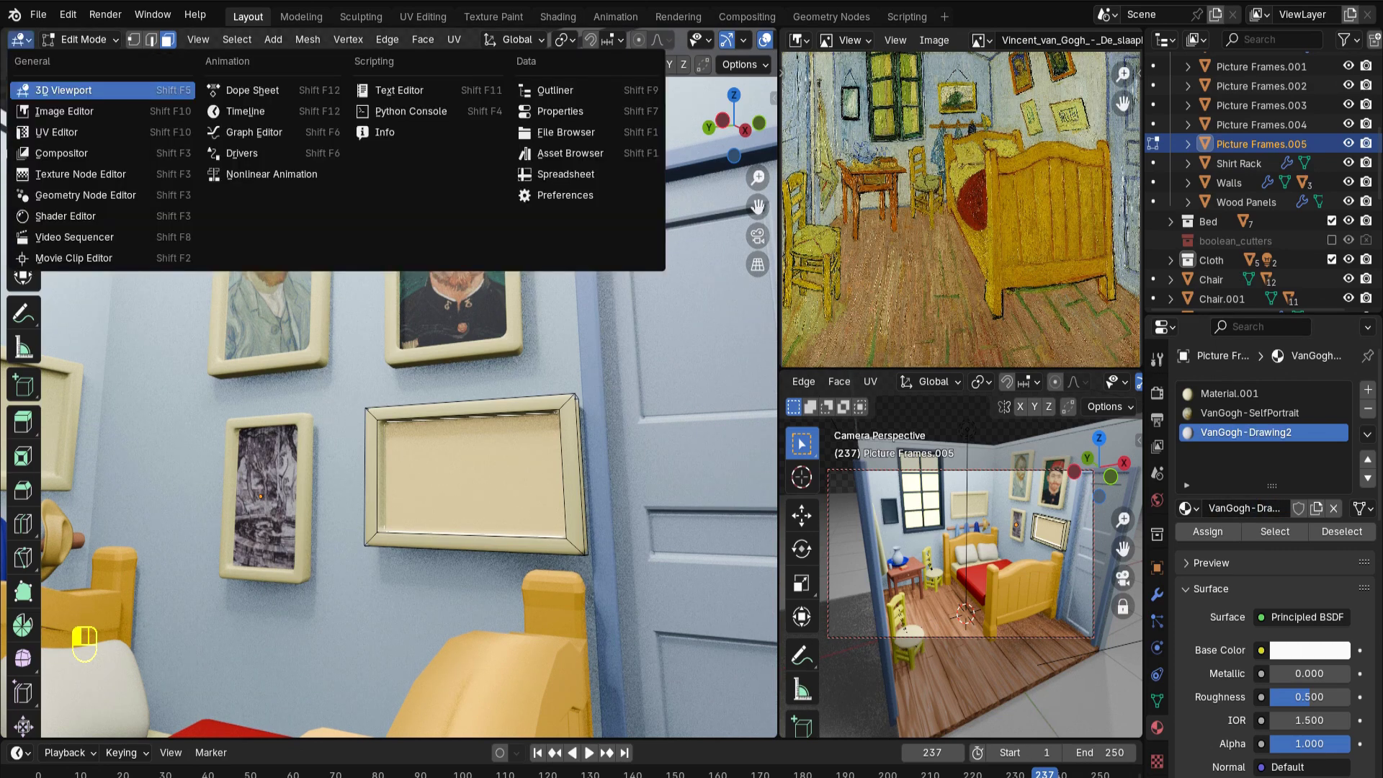
pyautogui.click(85, 216)
pyautogui.hotkey('shift', 'a')
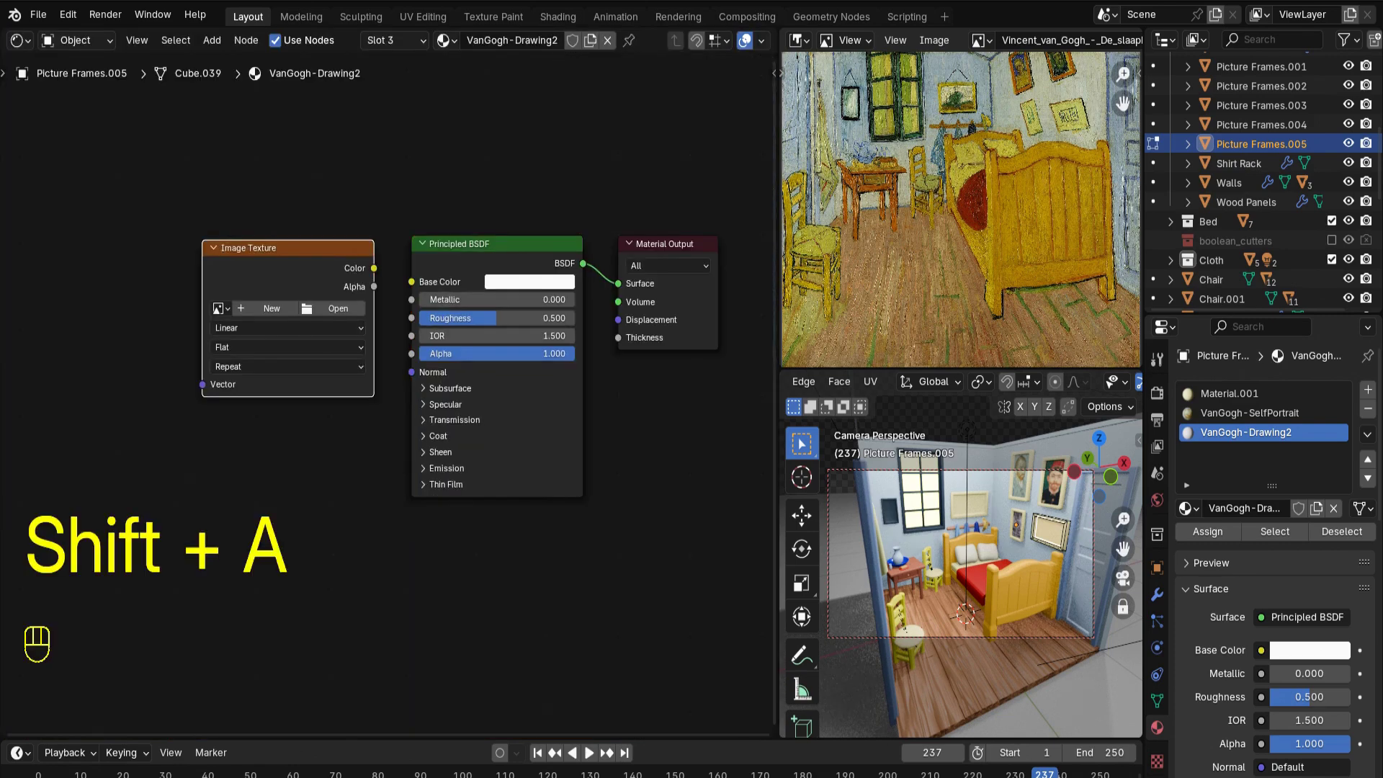
pyautogui.click(288, 248)
pyautogui.moveTo(374, 267); pyautogui.dragTo(411, 282)
pyautogui.click(336, 309)
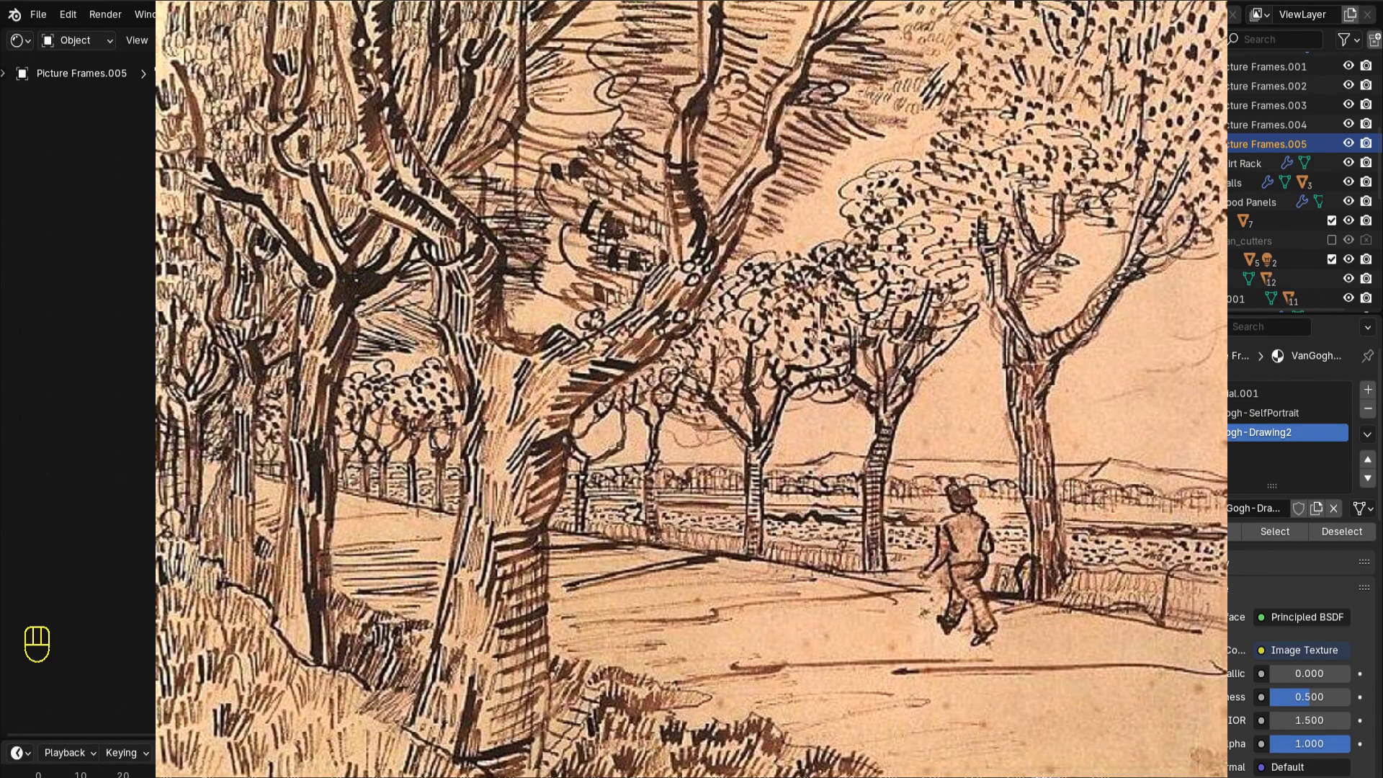
pyautogui.click(19, 40)
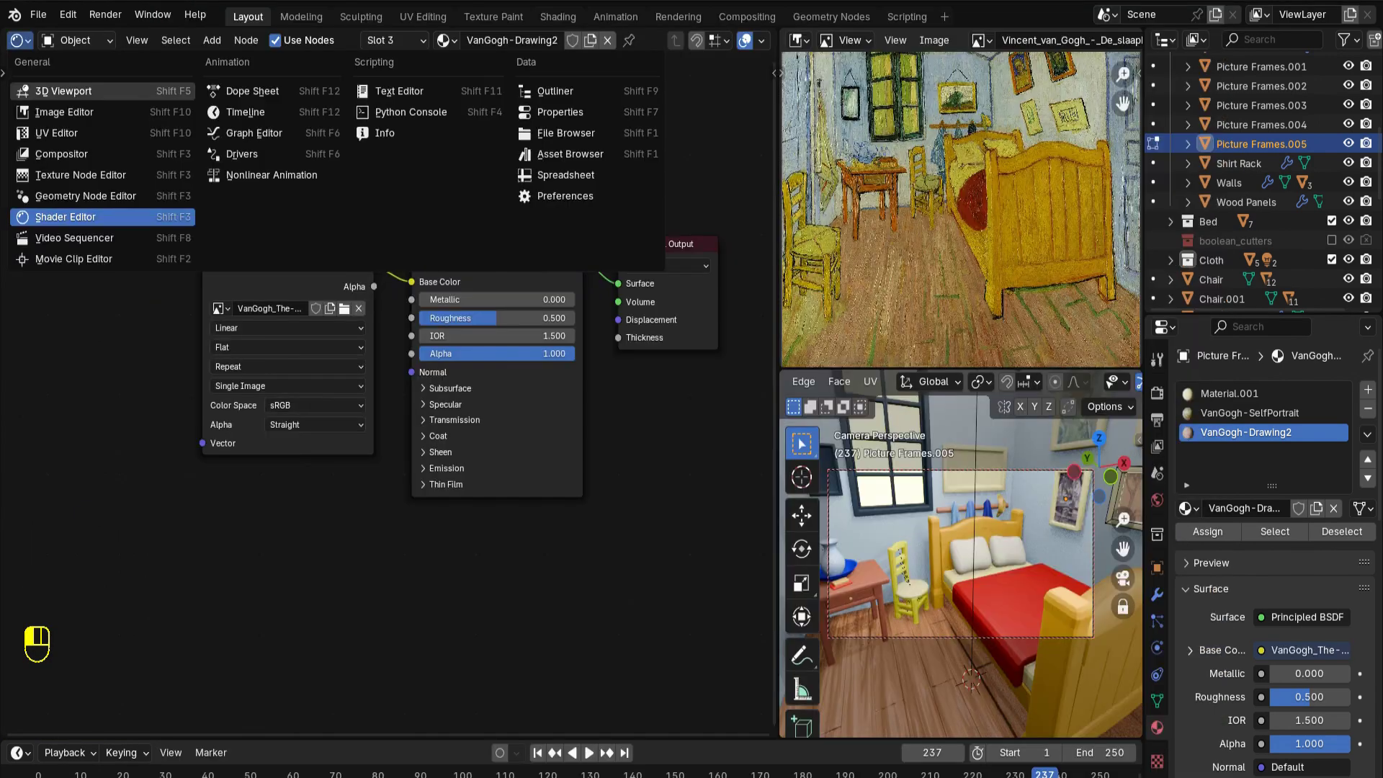
pyautogui.click(57, 93)
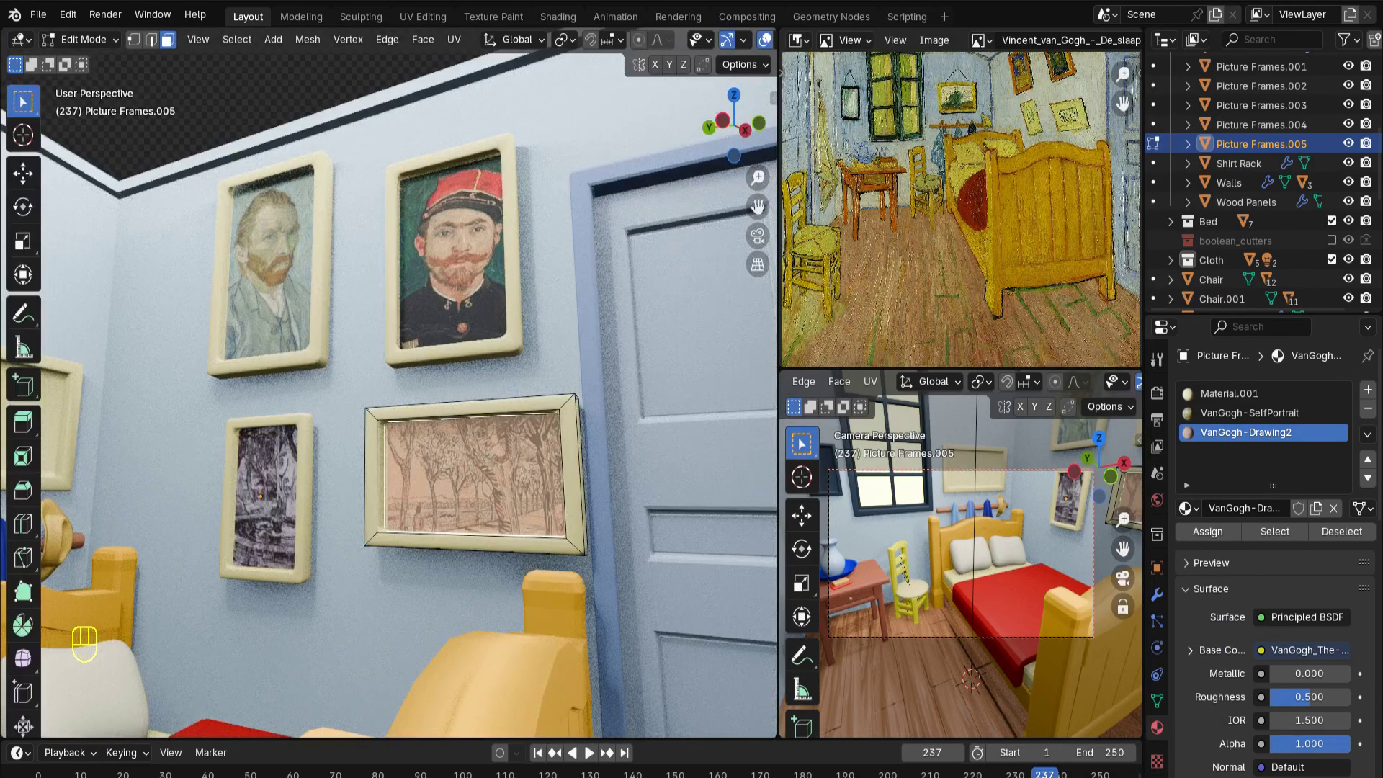
# Separate the wide frame above the shirt rack on the window wall into its own object
pyautogui.moveTo(403, 432); pyautogui.dragTo(458, 423, button='middle')
pyautogui.press('Tab')
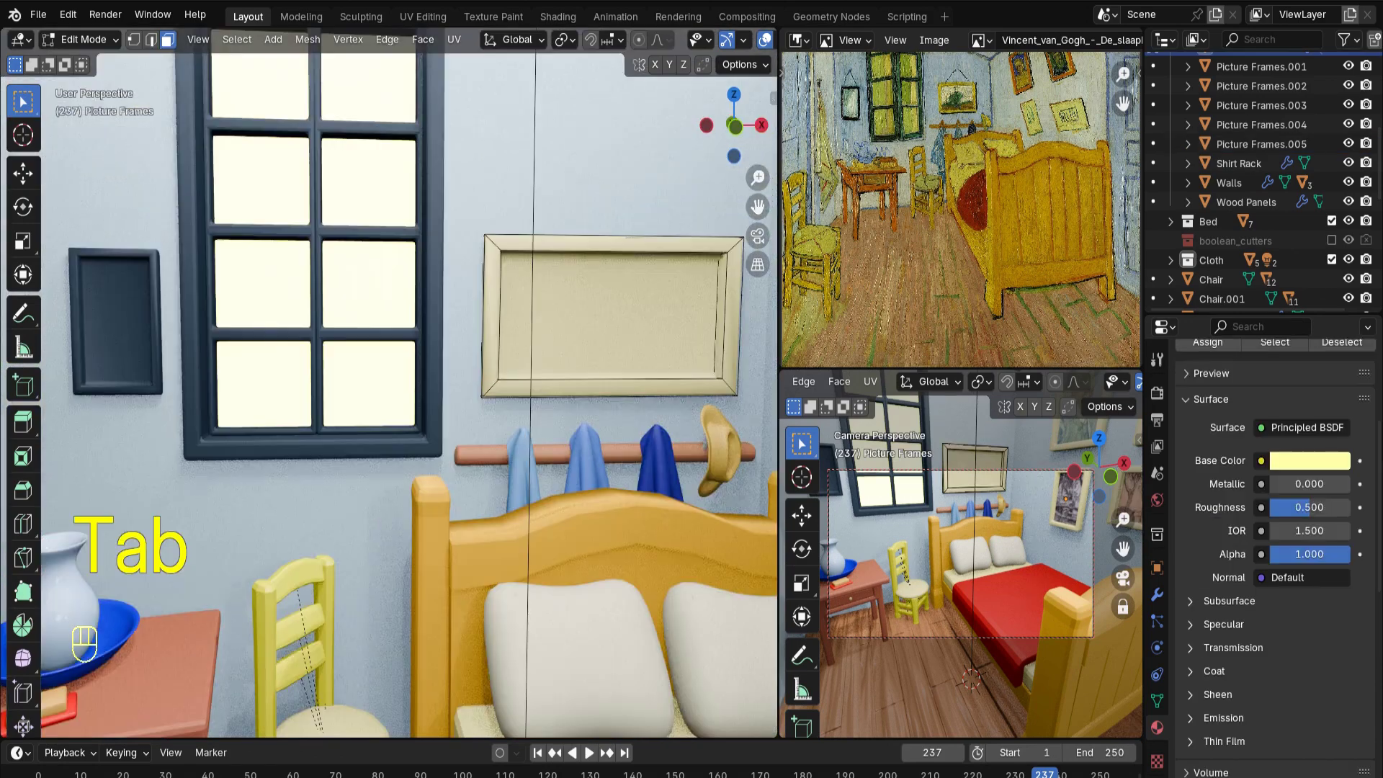
pyautogui.click(609, 316)
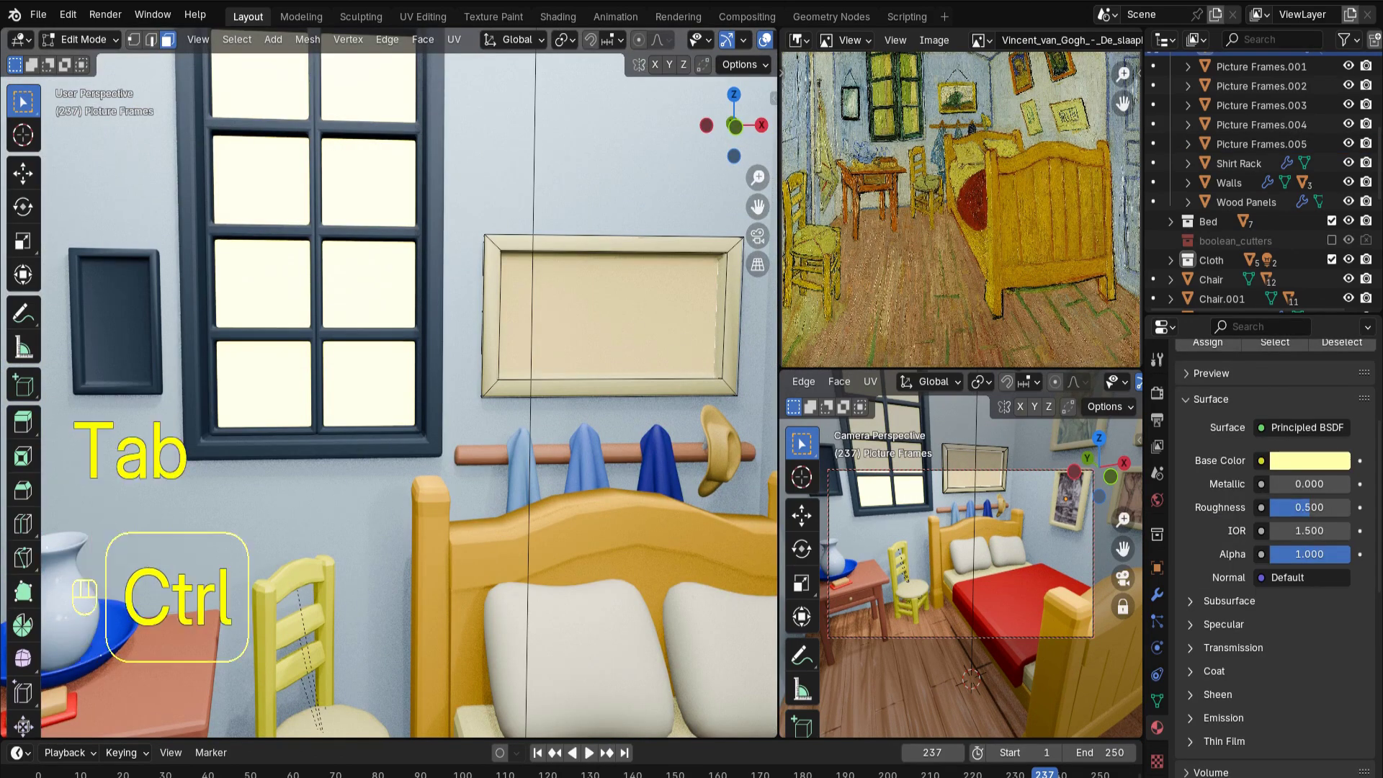
pyautogui.press('ctrl+KP_Add')
pyautogui.press('ctrl+KP_Add')
pyautogui.press('ctrl+KP_Add')
pyautogui.press('ctrl+KP_Add')
pyautogui.press('ctrl+KP_Add')
pyautogui.press('ctrl+KP_Add')
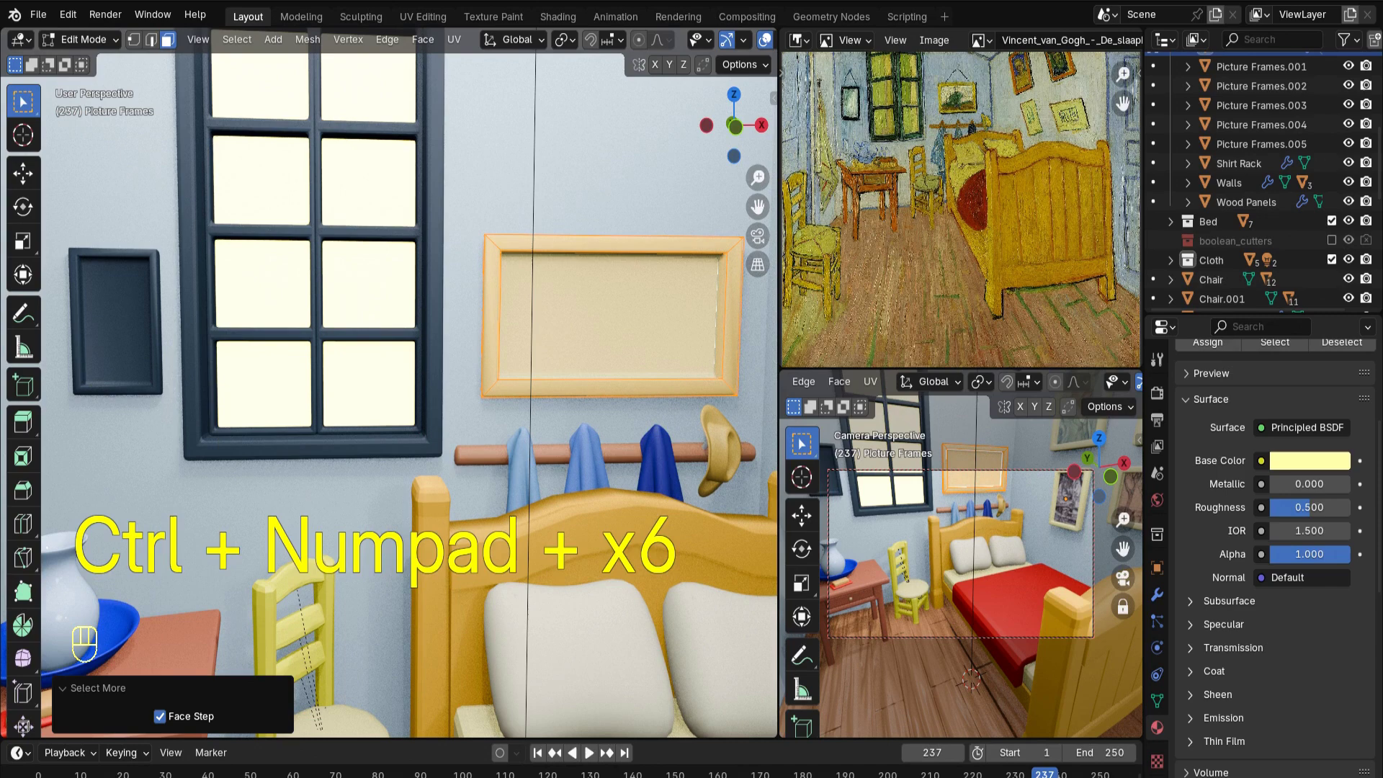
pyautogui.press('p')
pyautogui.click(571, 290)
pyautogui.press('Tab')
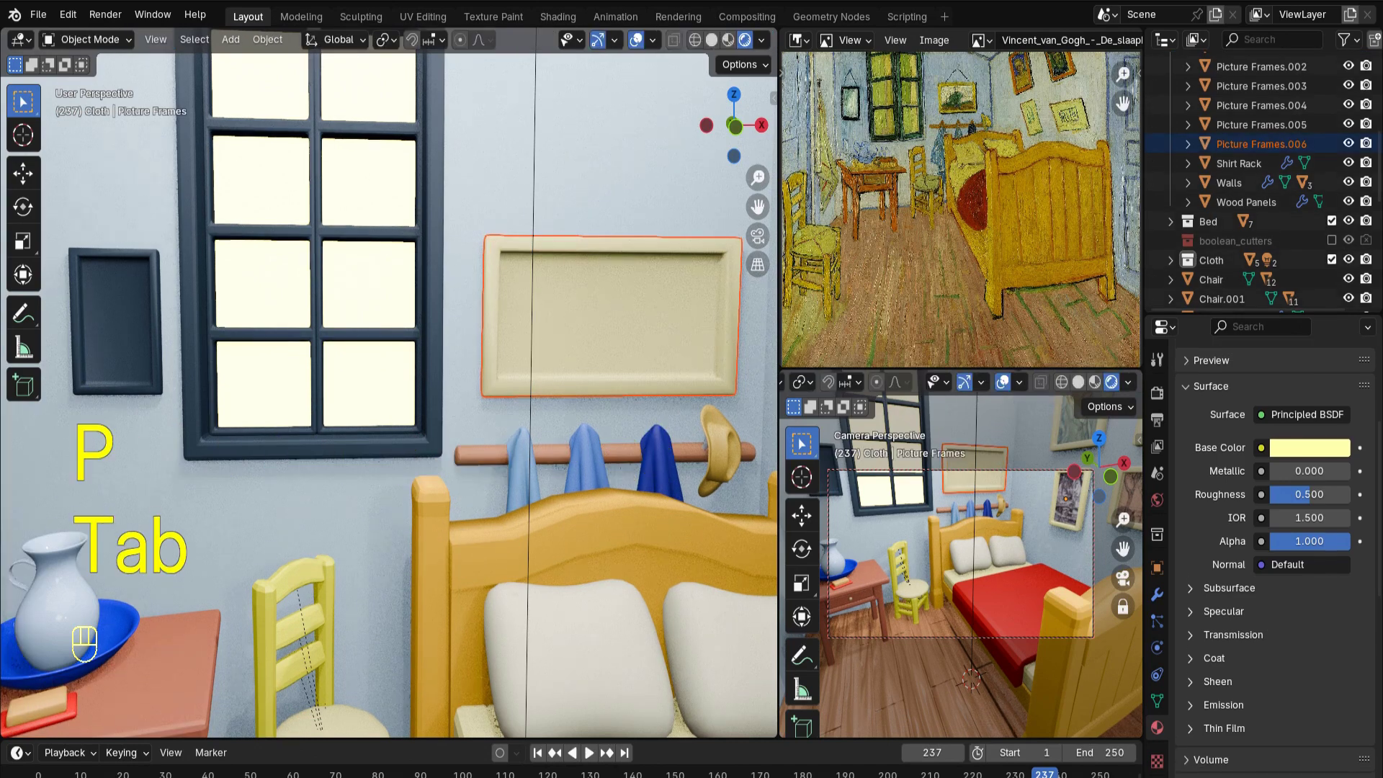
# Unwrap the entire mesh of the frame above the shirt rack with Cube Projection and select its inner picture face
pyautogui.press('Tab')
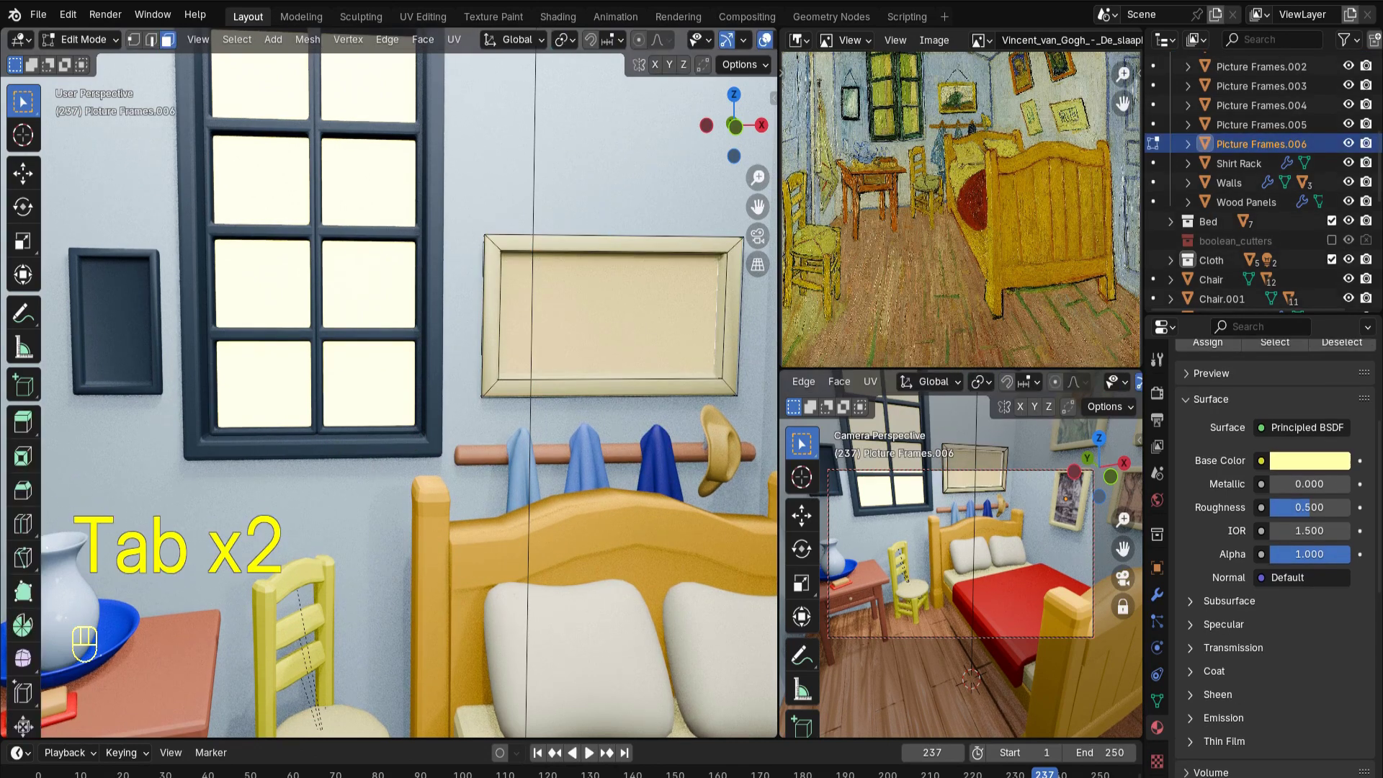
pyautogui.press('a')
pyautogui.press('u')
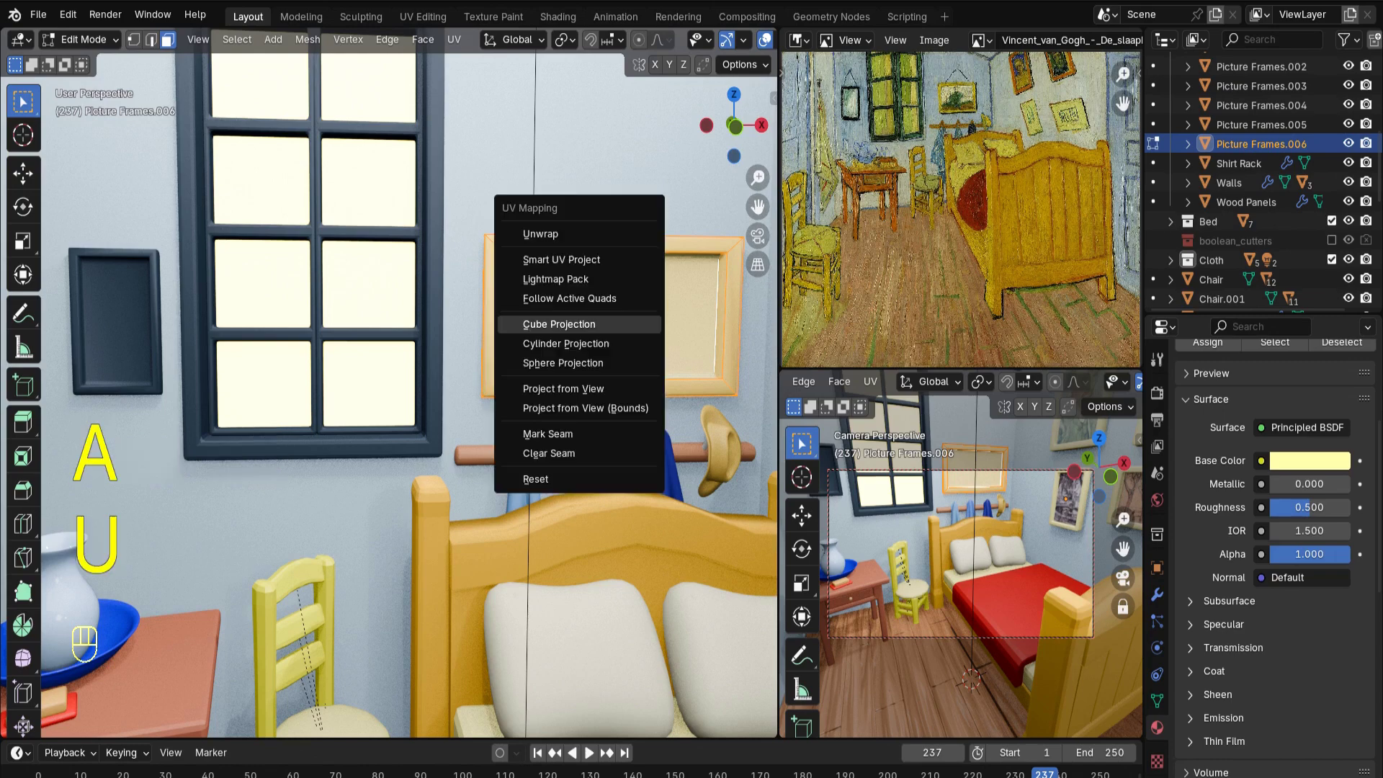
pyautogui.click(559, 324)
pyautogui.click(584, 315)
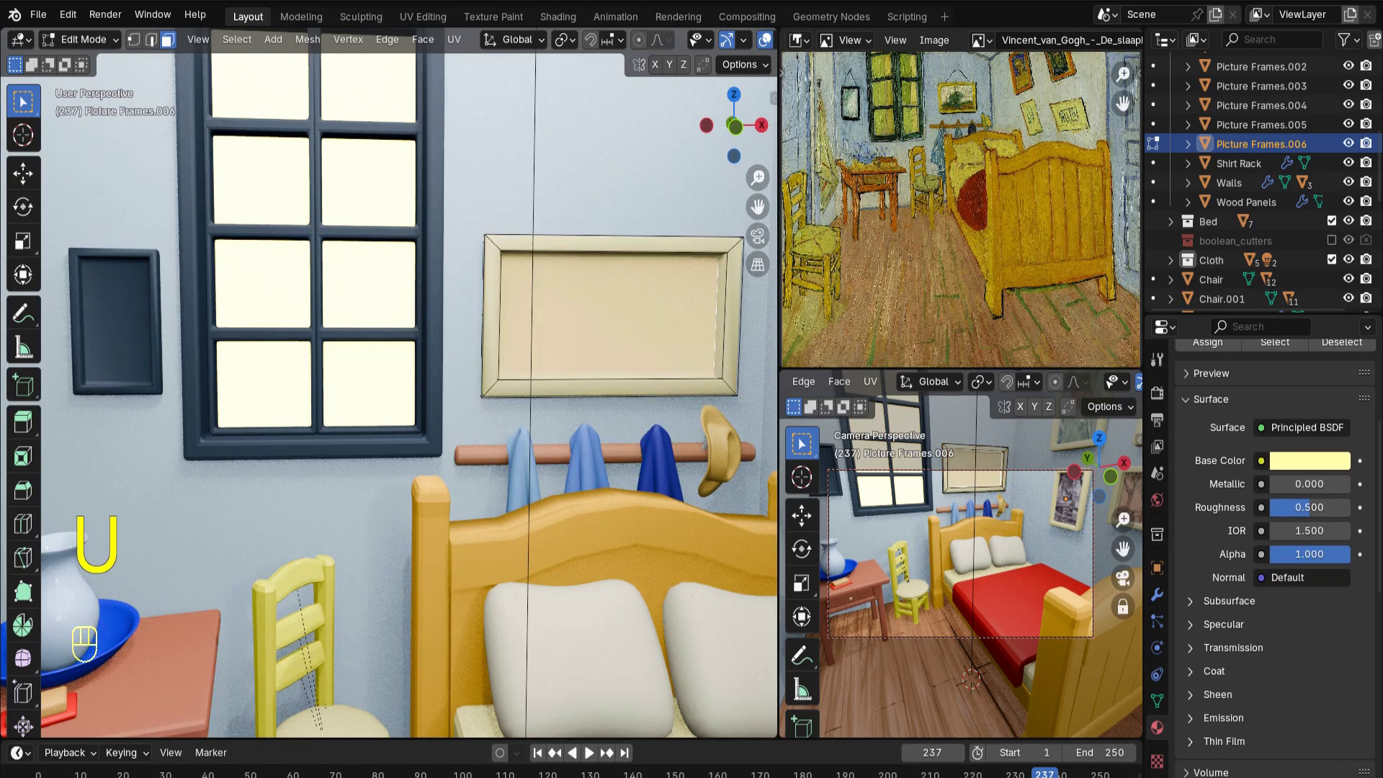
# Give the frame above the shirt rack a new third material named VanGogh-Trees
pyautogui.click(1279, 508)
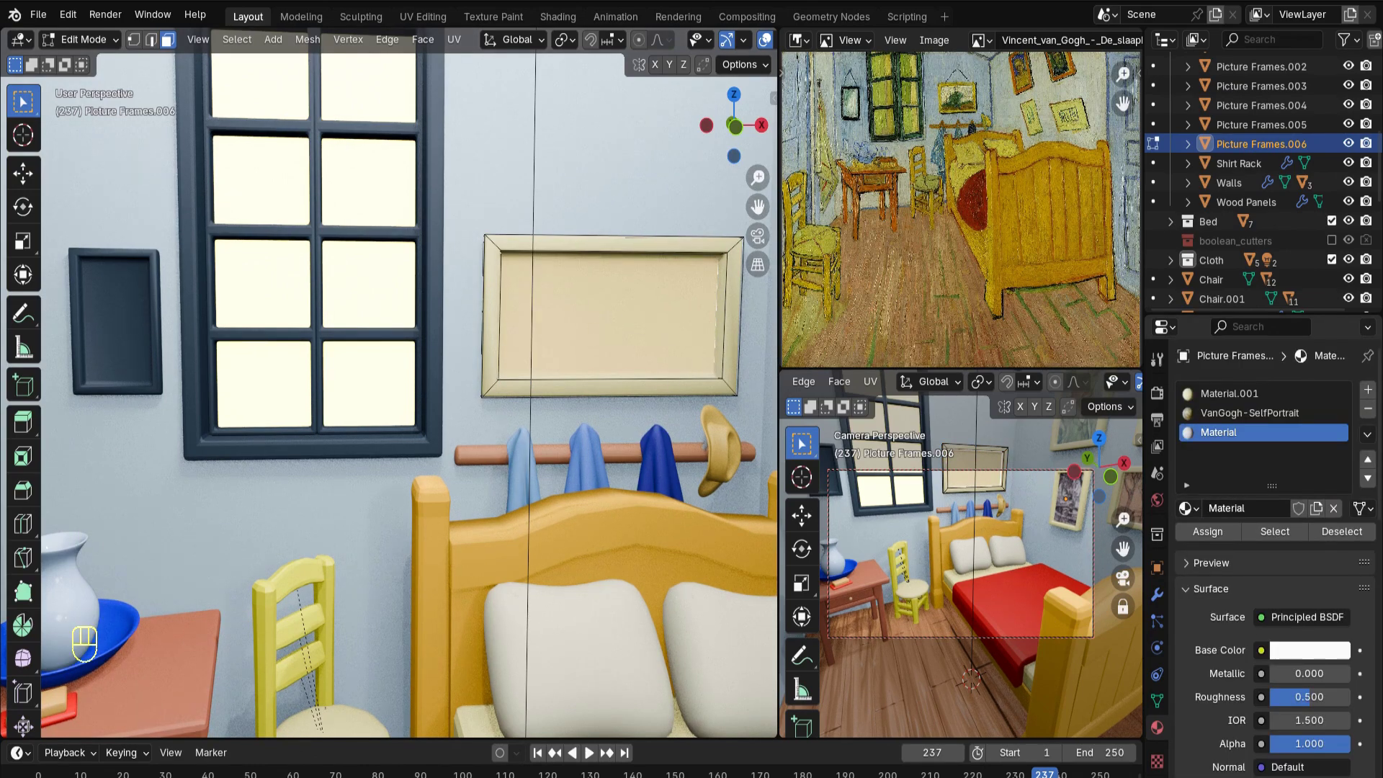
pyautogui.click(1246, 508)
pyautogui.write('Van')
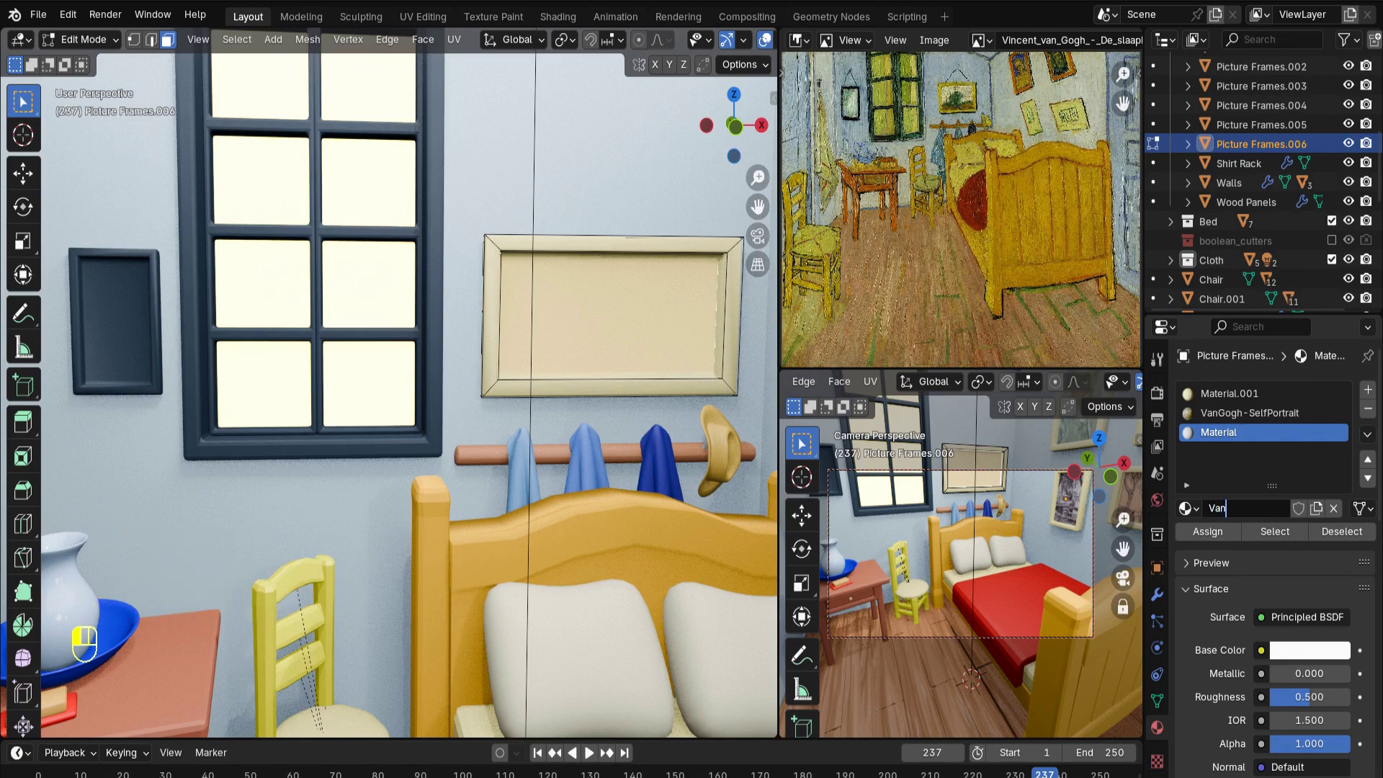
pyautogui.write('Gogh')
# Add an Image Texture node in the Shader Editor and connect its color to the base color of VanGogh-Trees
pyautogui.click(20, 39)
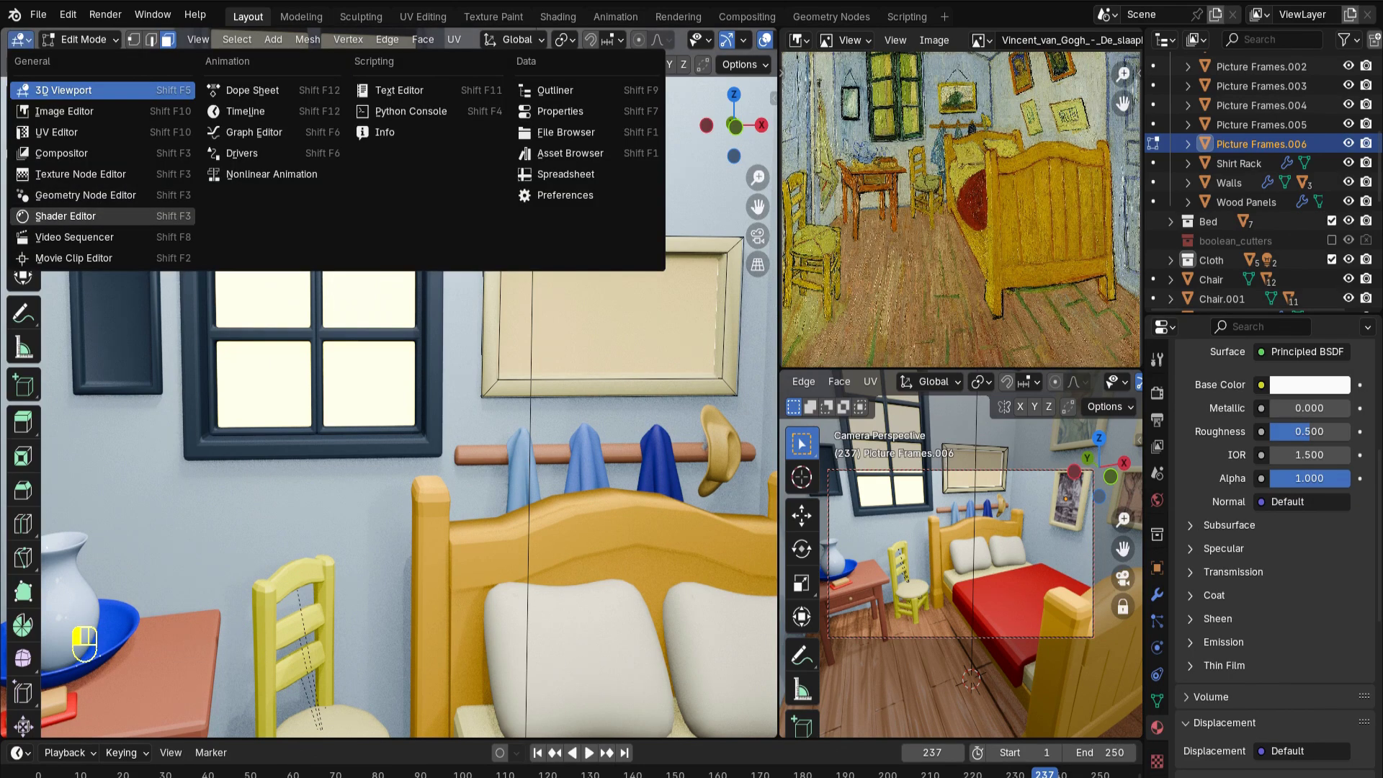
pyautogui.click(72, 216)
pyautogui.hotkey('alt', 'a')
pyautogui.hotkey('shift', 'a')
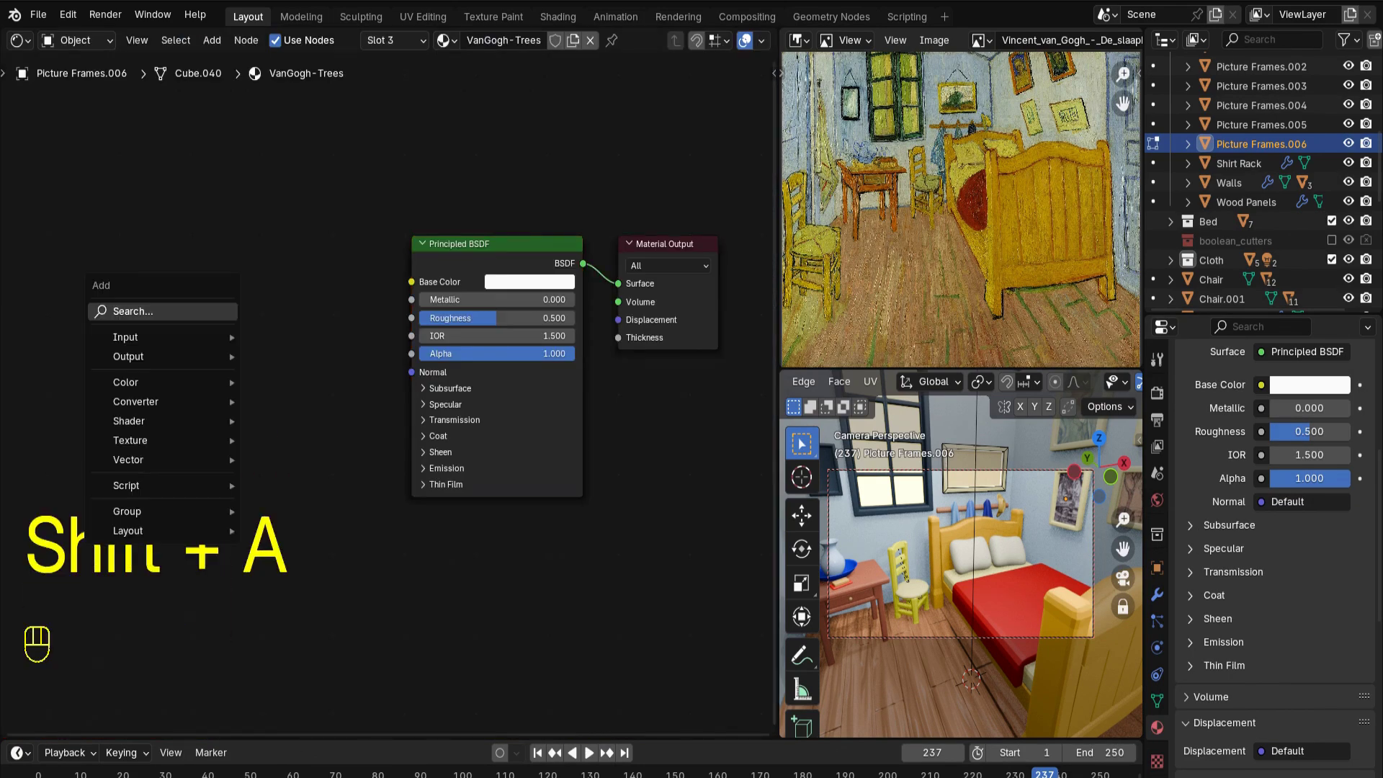
pyautogui.click(215, 311)
pyautogui.click(292, 348)
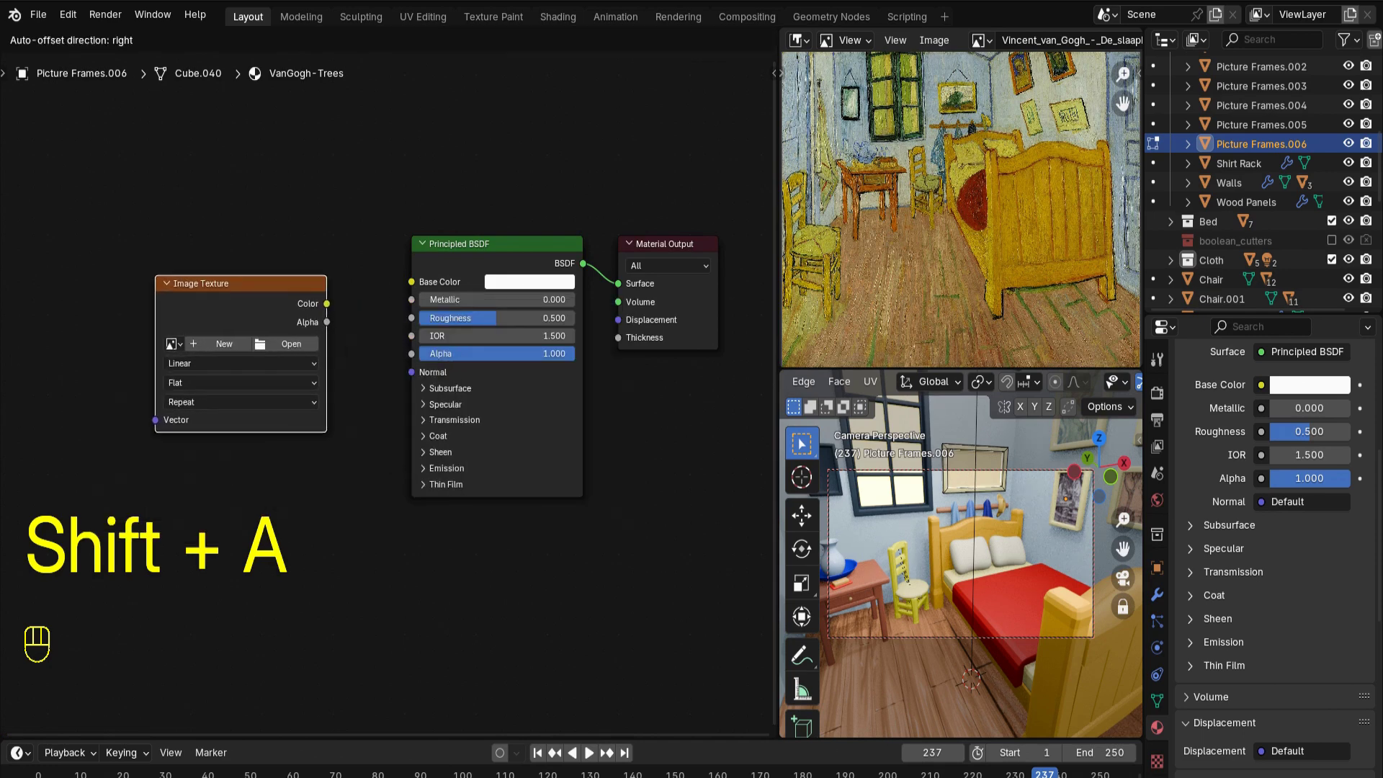
pyautogui.click(156, 268)
pyautogui.moveTo(327, 295); pyautogui.dragTo(411, 281)
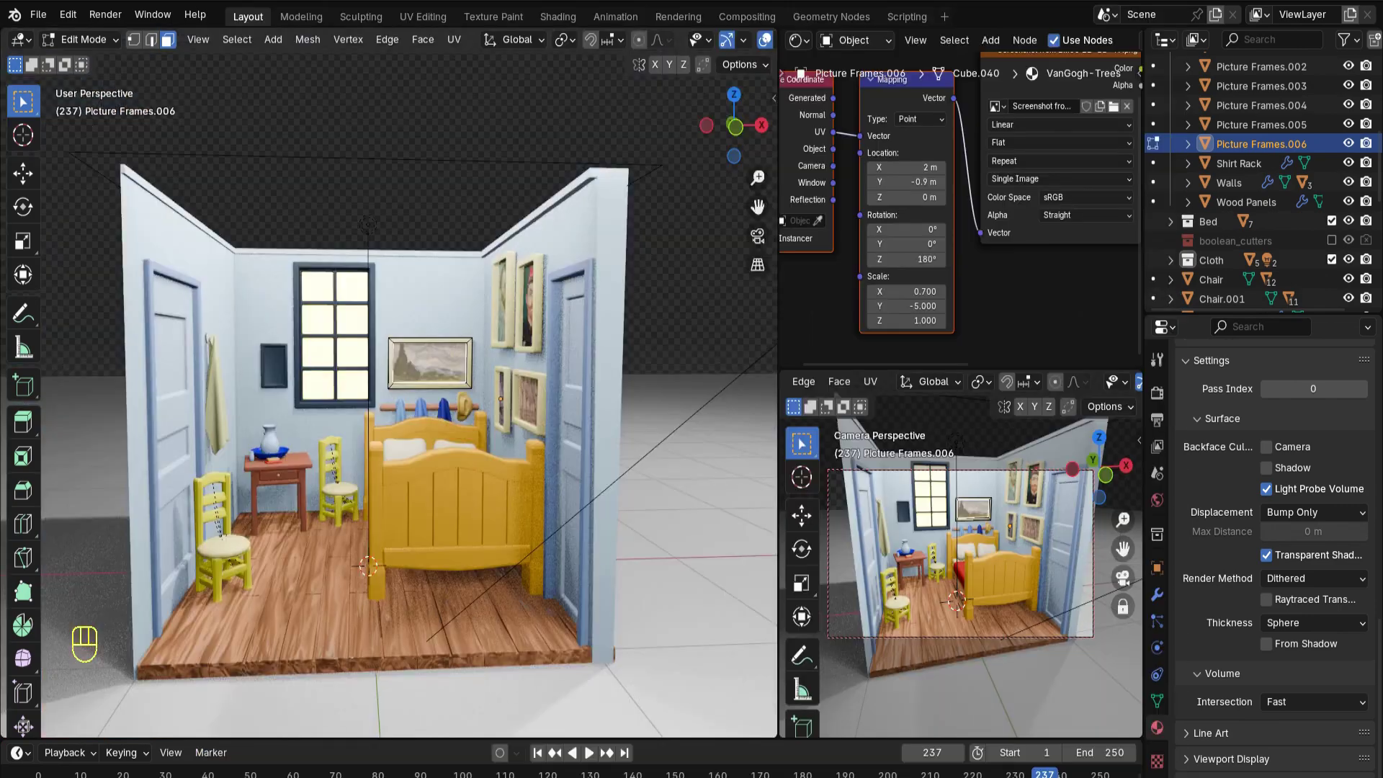
# Raise the left wall's upper edge about 0.34 m along Z in front view, using proportional editing with a radius of about 1.21 m
pyautogui.moveTo(389, 389); pyautogui.dragTo(428, 428, button='middle')
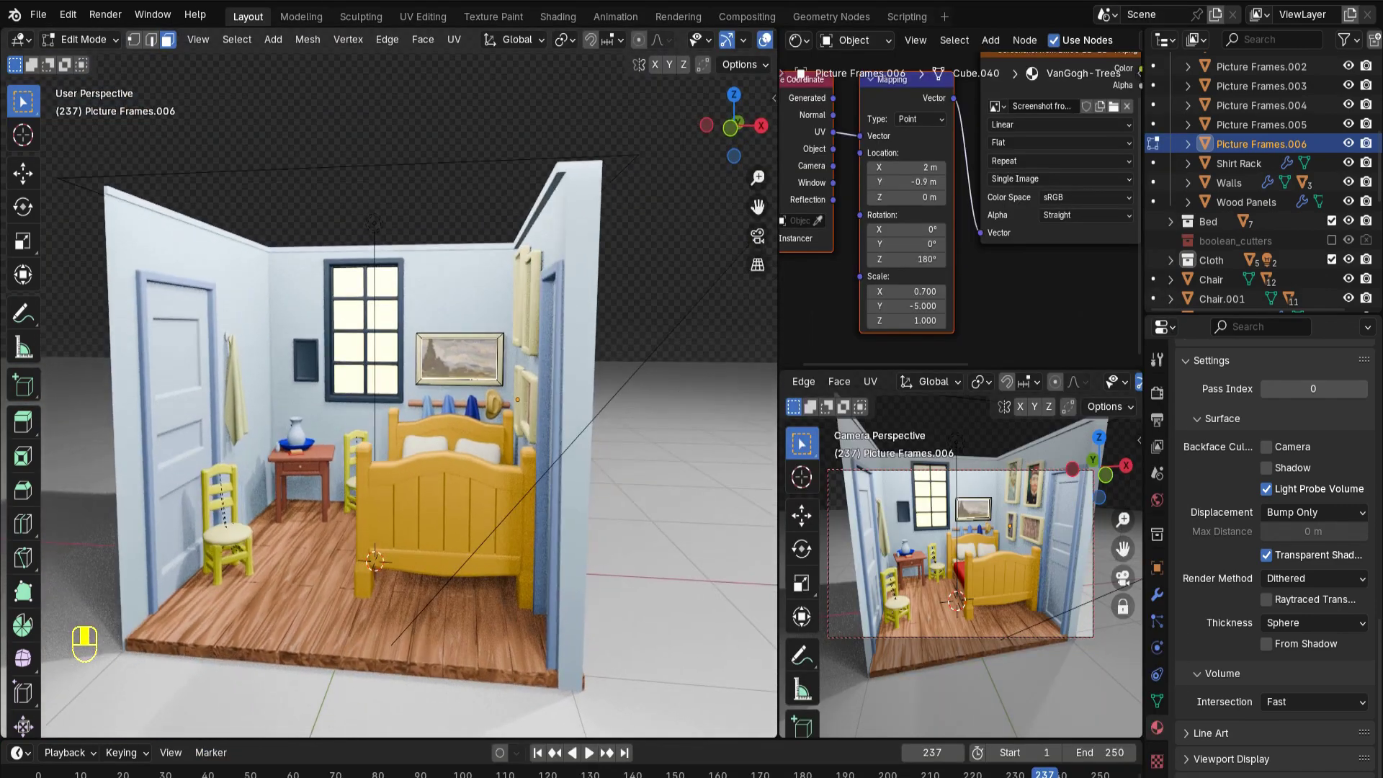
pyautogui.press('KP_1')
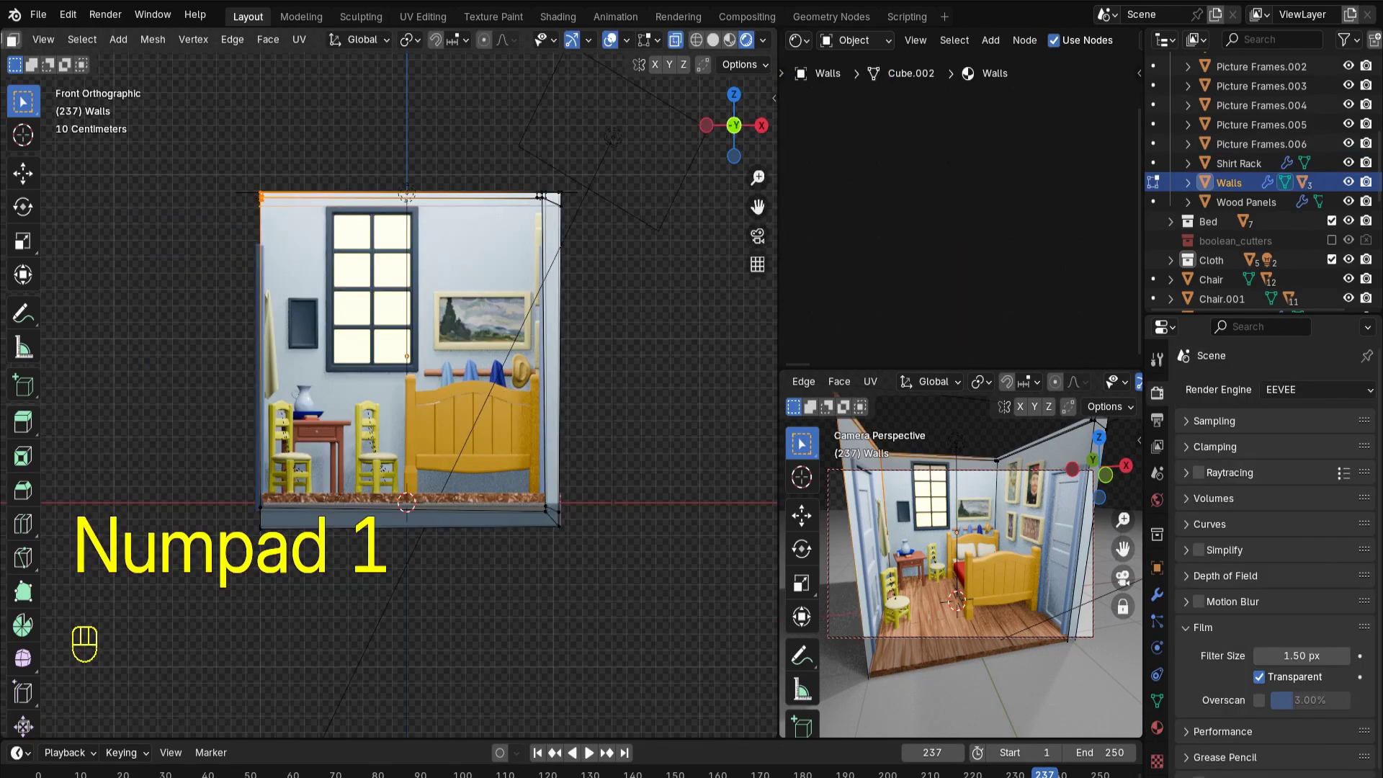
pyautogui.press('o')
pyautogui.press('g')
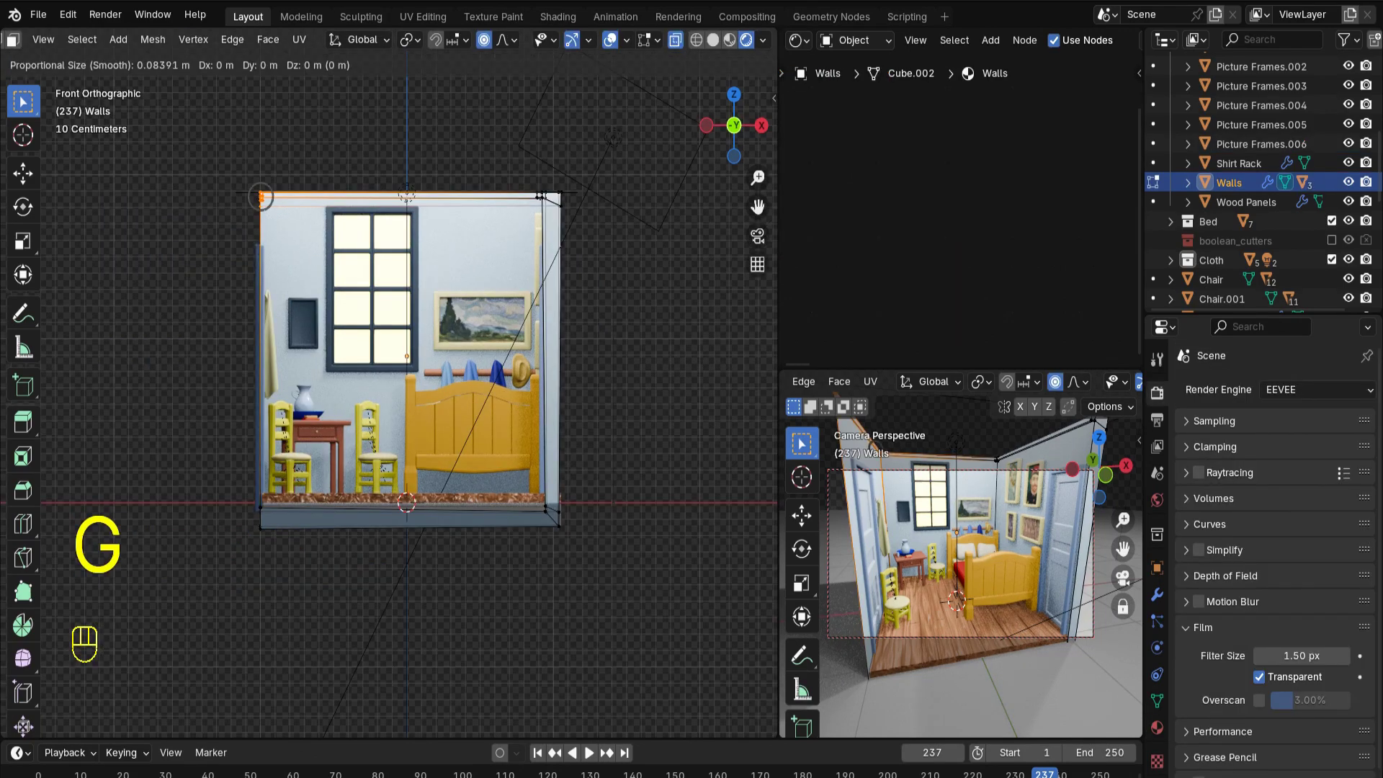
pyautogui.press('z')
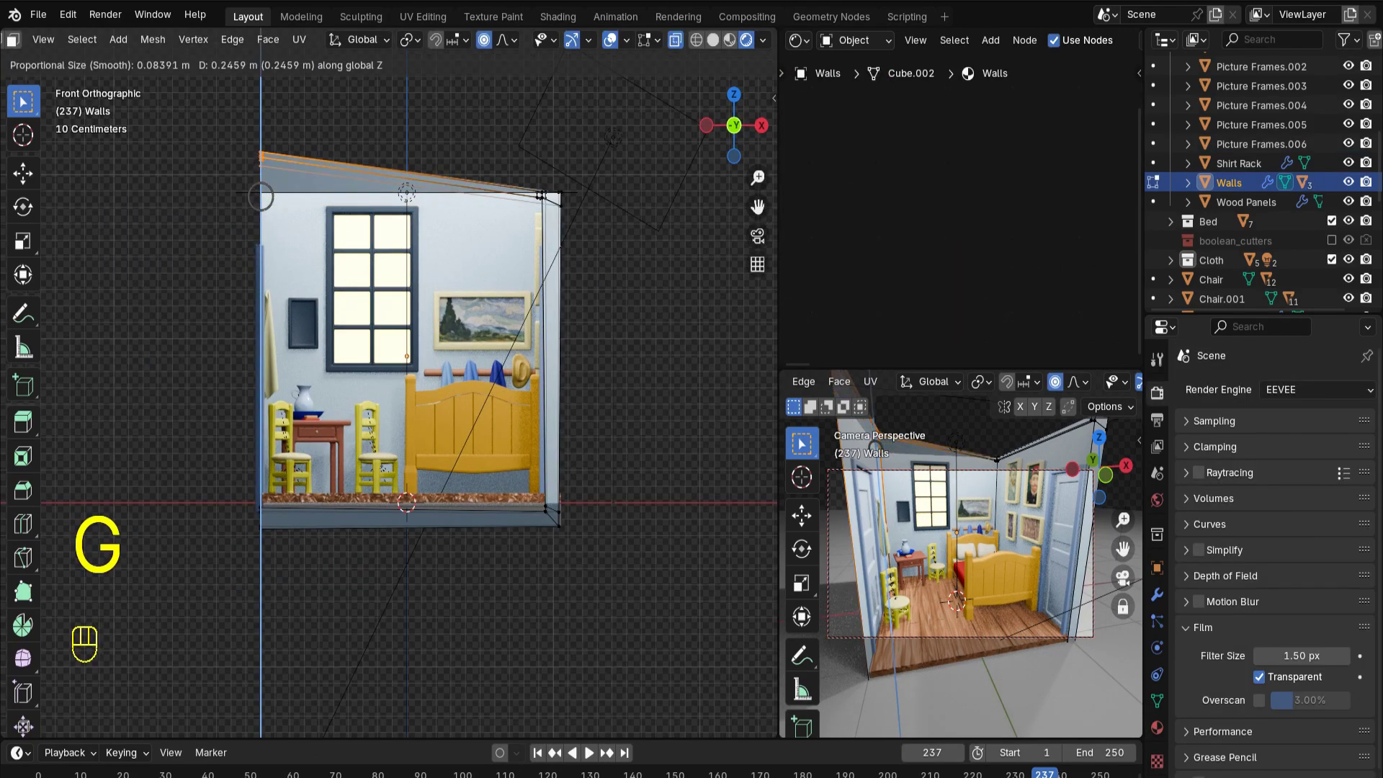
pyautogui.scroll(-20, 261, 195)
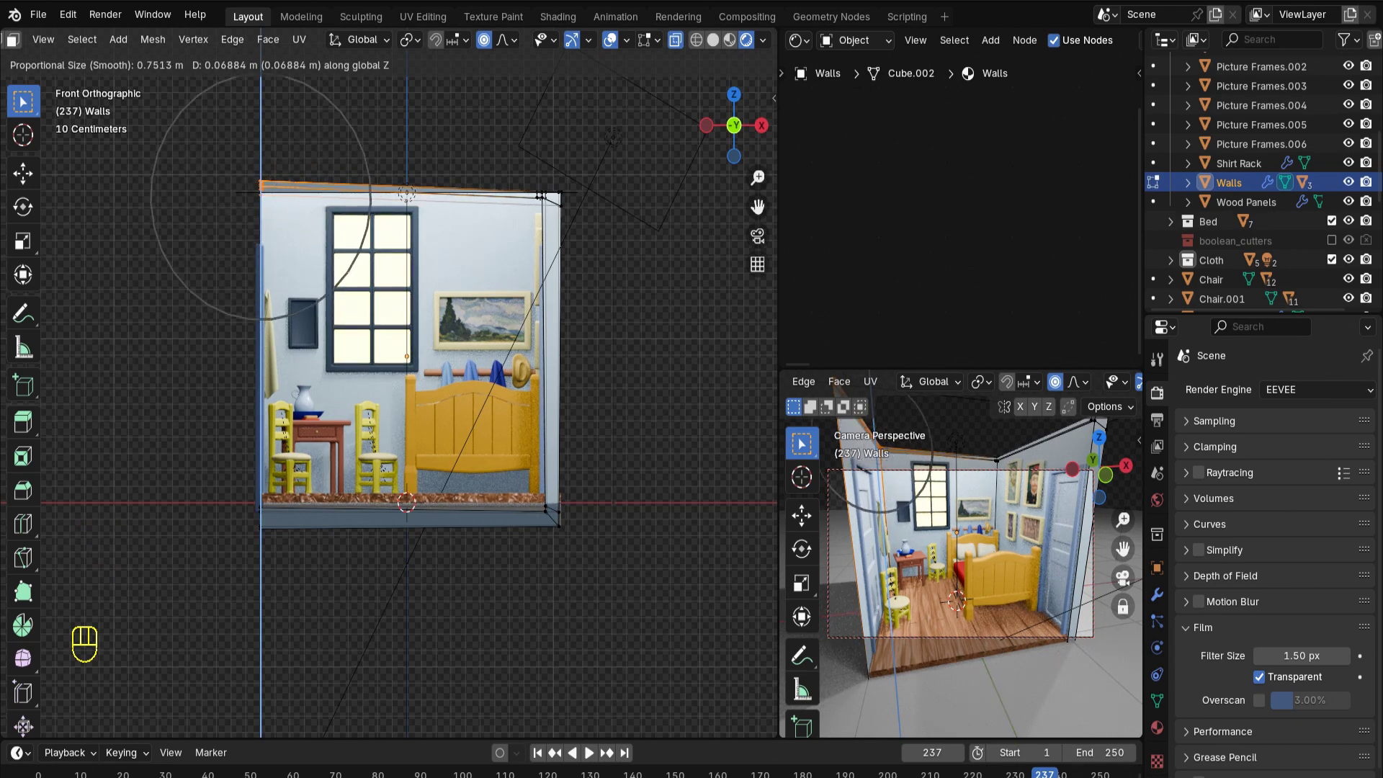
pyautogui.scroll(-5, 261, 196)
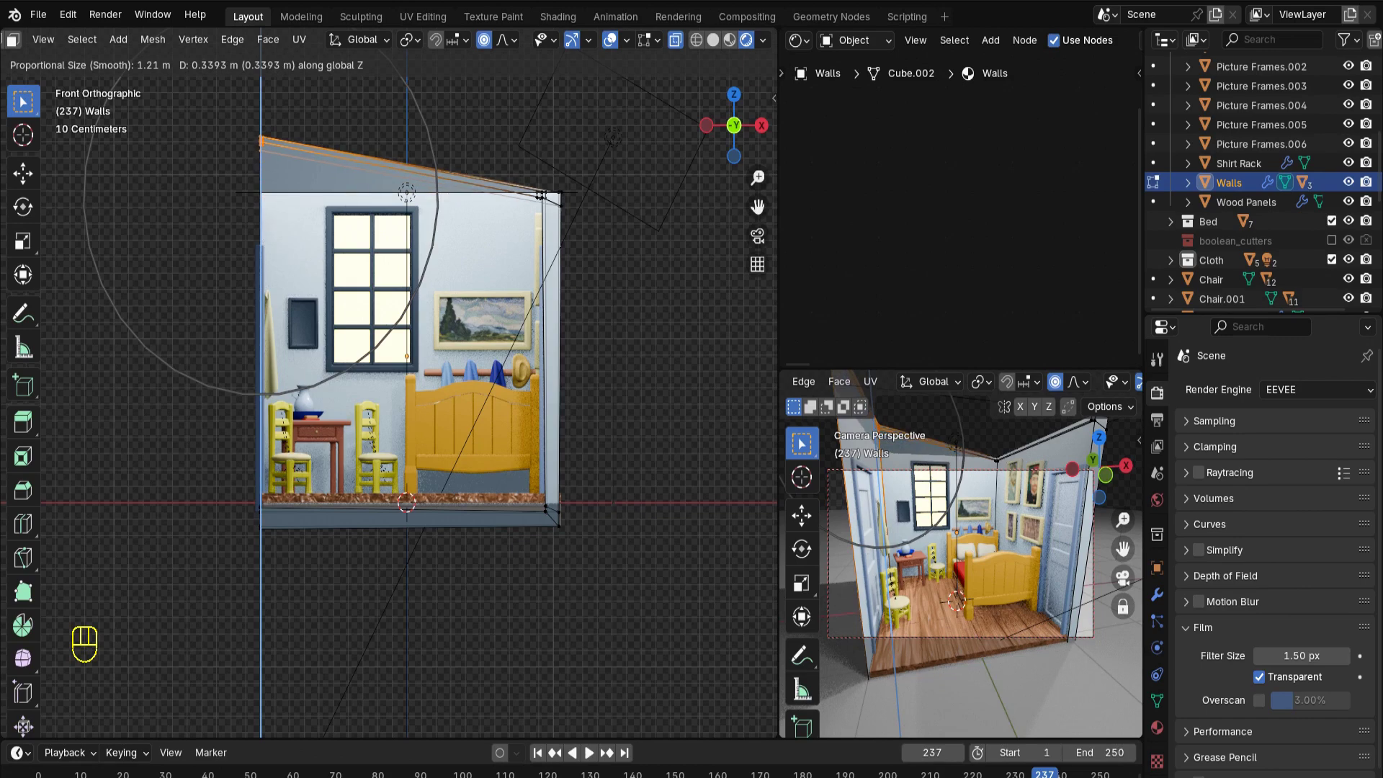
# Move the area light above the room up about 0.46 m along Z
pyautogui.press('g')
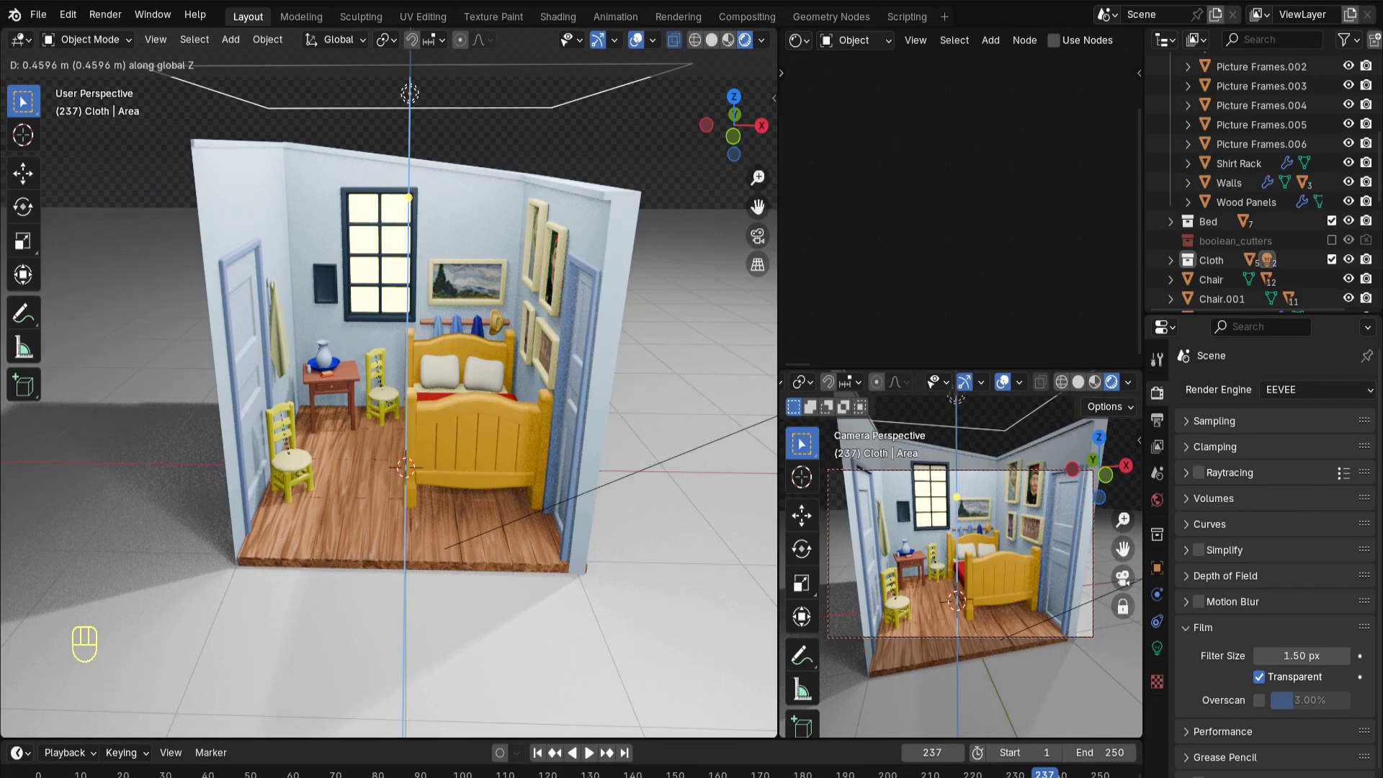
pyautogui.press('Return')
pyautogui.moveTo(403, 381)
pyautogui.mouseDown(button='middle')
pyautogui.moveTo(453, 373)
pyautogui.moveTo(385, 373)
pyautogui.moveTo(398, 373)
pyautogui.mouseUp(button='middle')
pyautogui.scroll(3, 389, 381)
pyautogui.scroll(-2, 389, 381)
pyautogui.scroll(1, 388, 382)
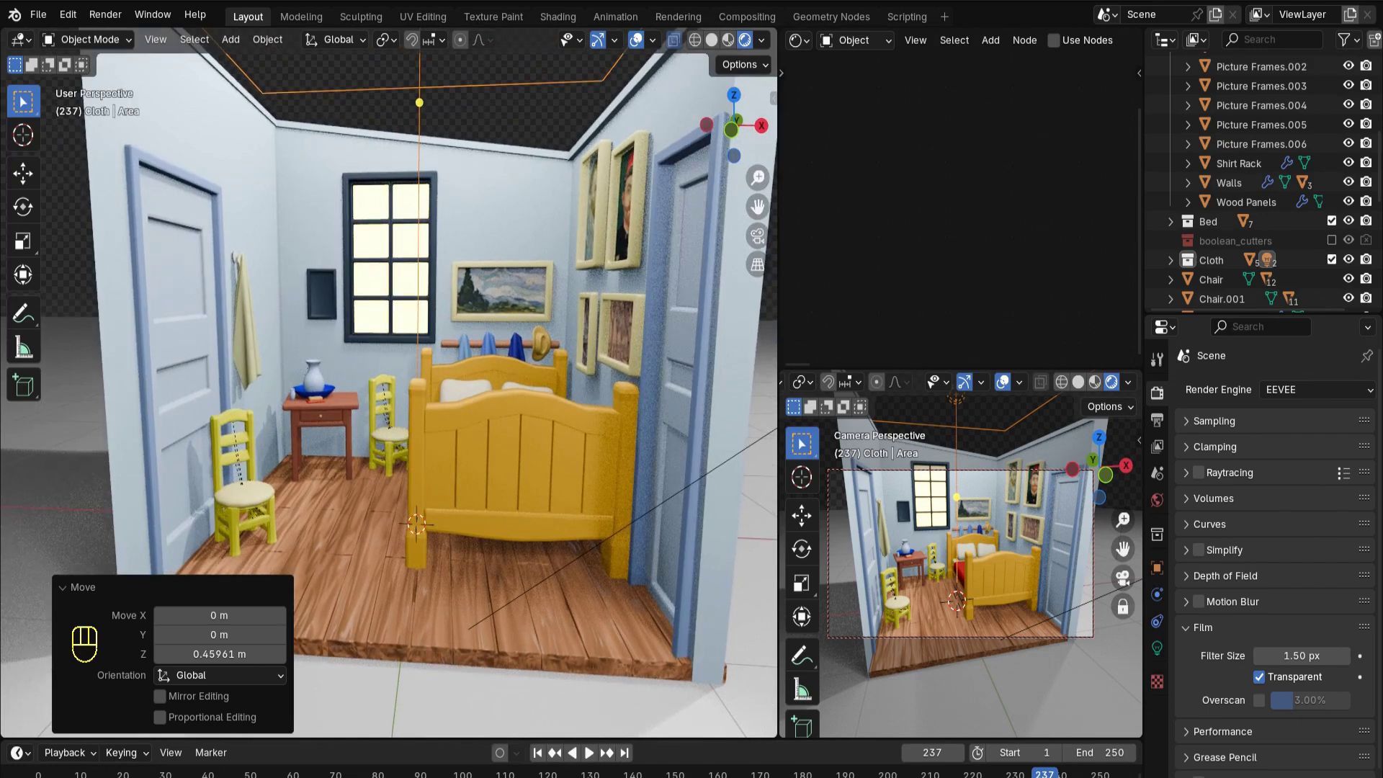
# Switch the Shader Editor area to the Image Editor to show the reference painting of the bedroom
pyautogui.click(796, 39)
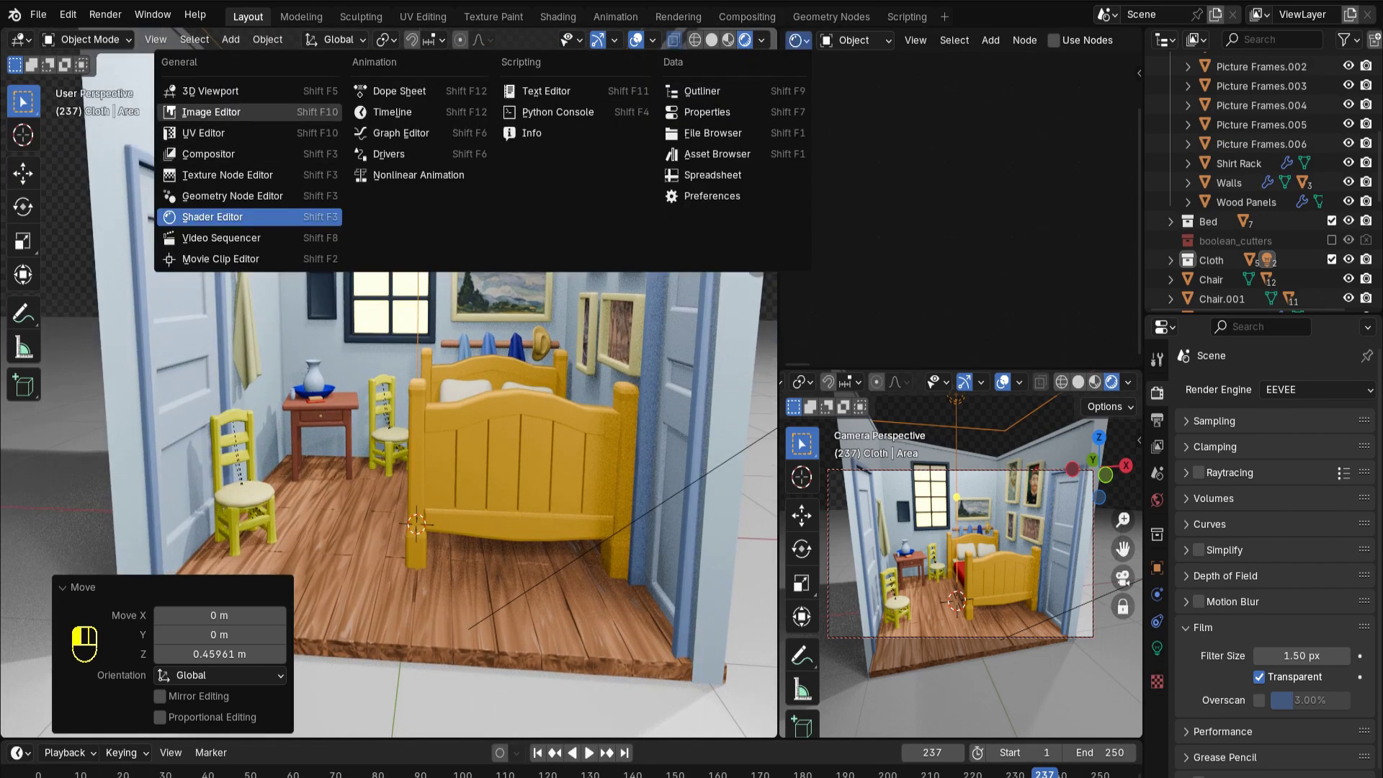
pyautogui.click(212, 112)
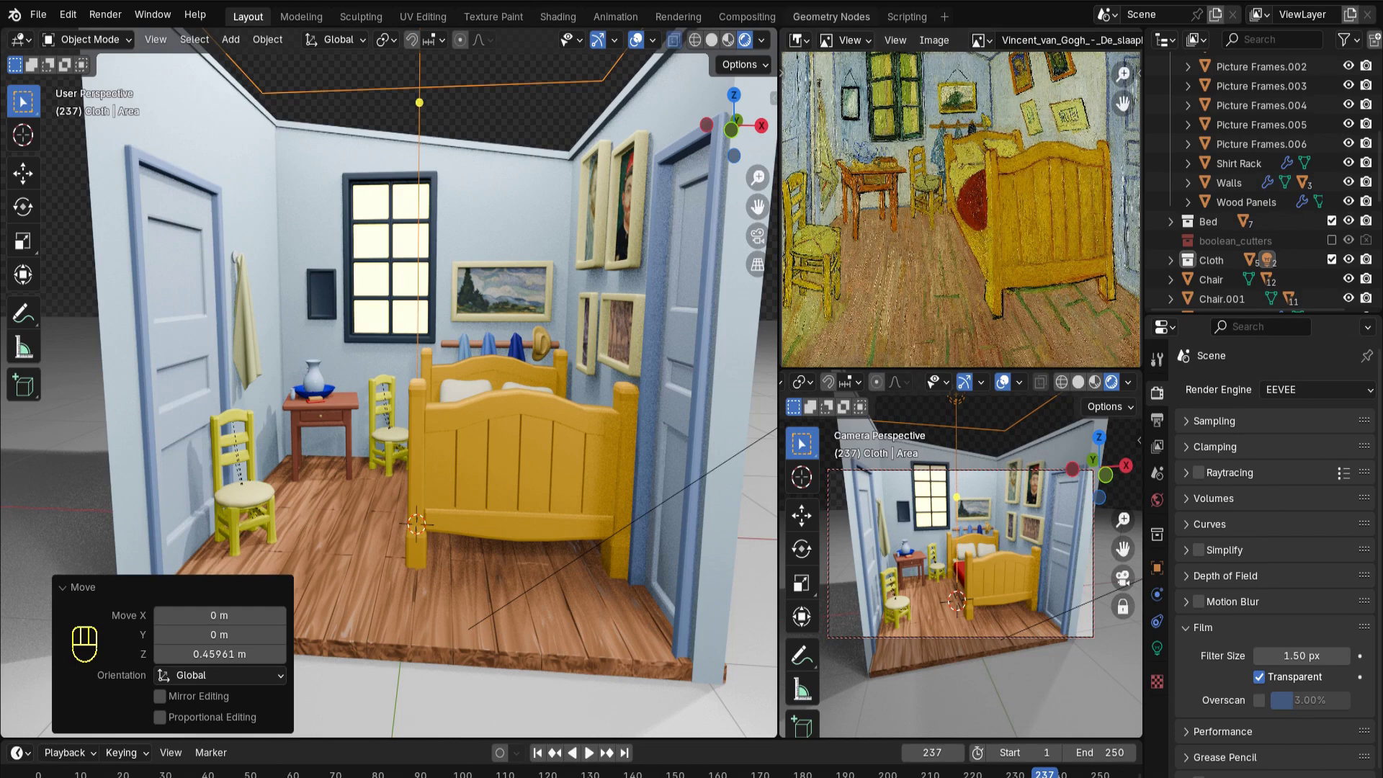
pyautogui.scroll(-1, 389, 395)
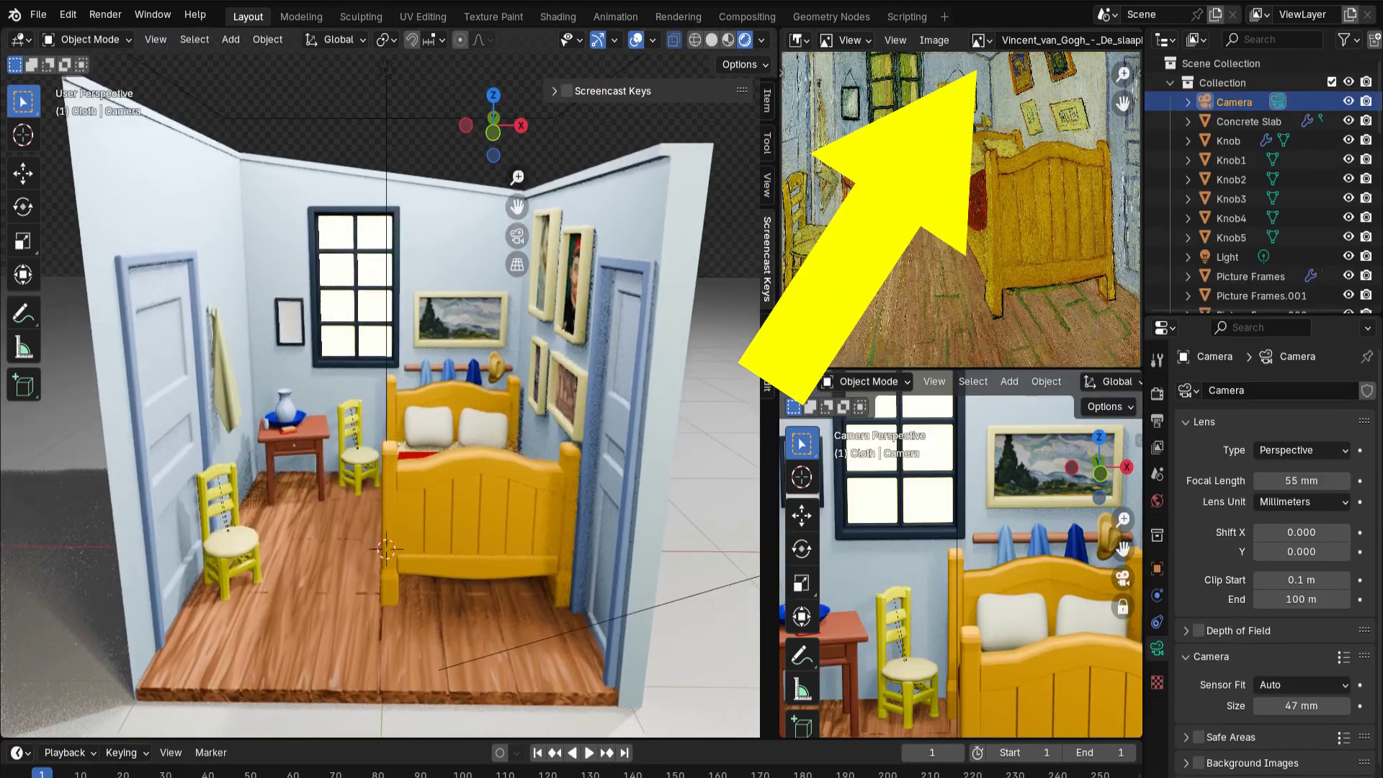
# Inspect the room model from several angles and distances, checking the furniture, wall pictures, window, doors and floor against the reference painting
pyautogui.moveTo(489, 367); pyautogui.dragTo(288, 418, button='middle')
pyautogui.moveTo(555, 338); pyautogui.dragTo(454, 389, button='middle')
pyautogui.scroll(4, 403, 360)
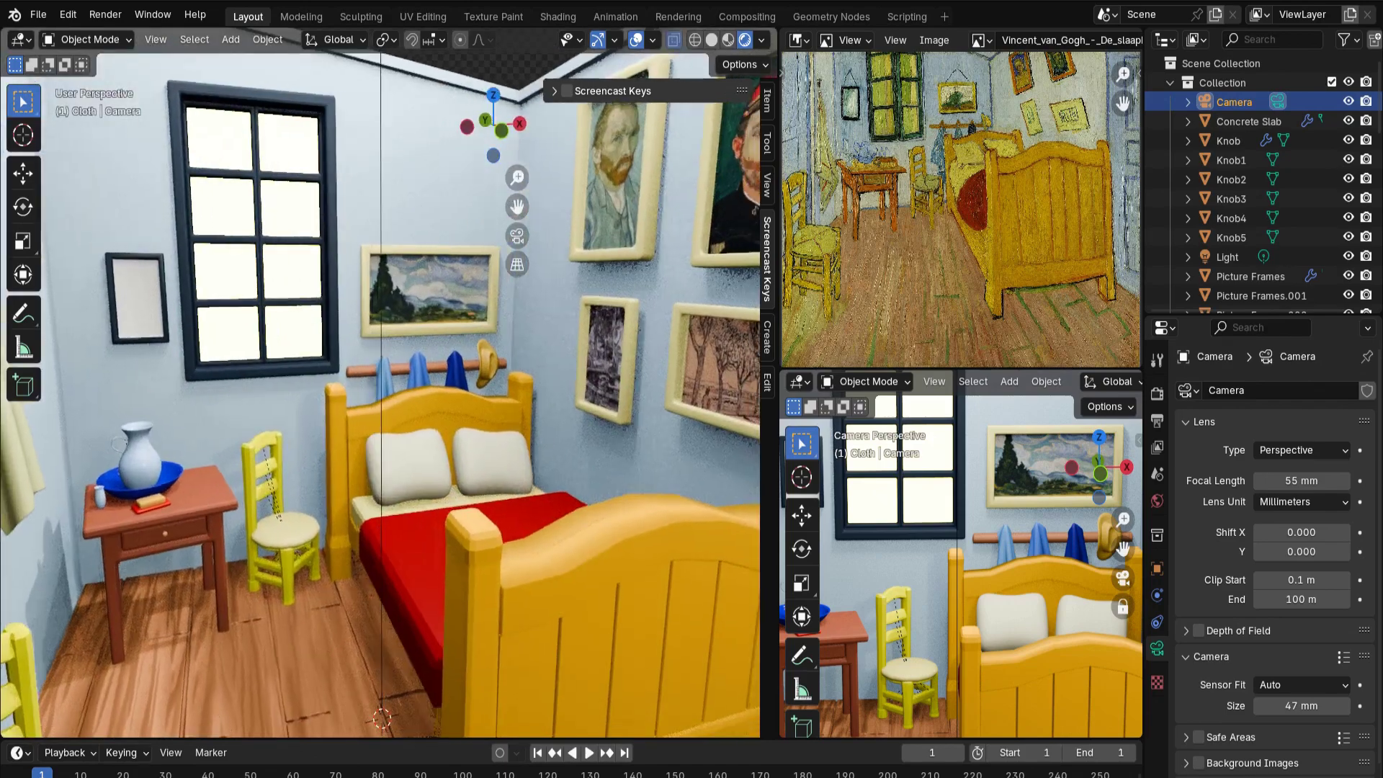
pyautogui.scroll(3, 404, 360)
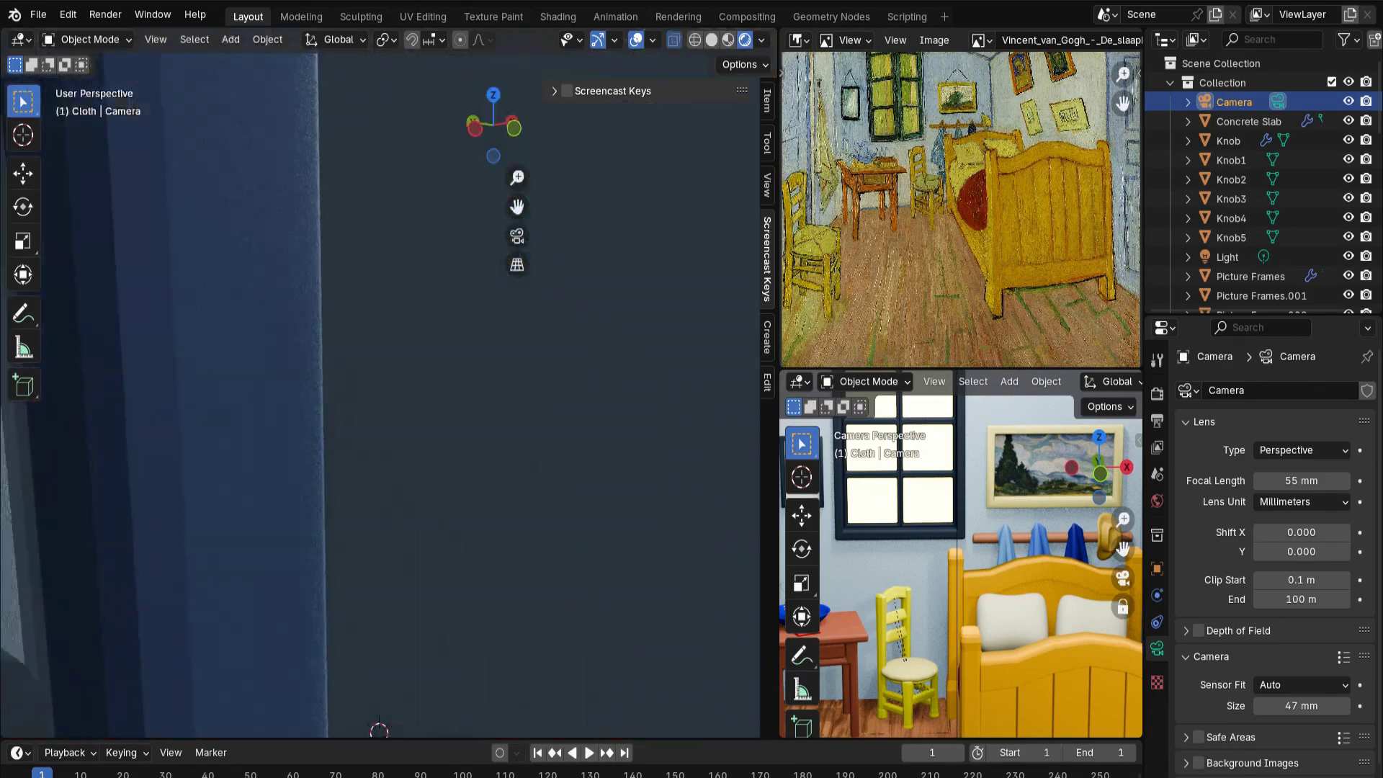
pyautogui.scroll(-4, 380, 394)
pyautogui.moveTo(380, 395); pyautogui.dragTo(345, 395, button='middle')
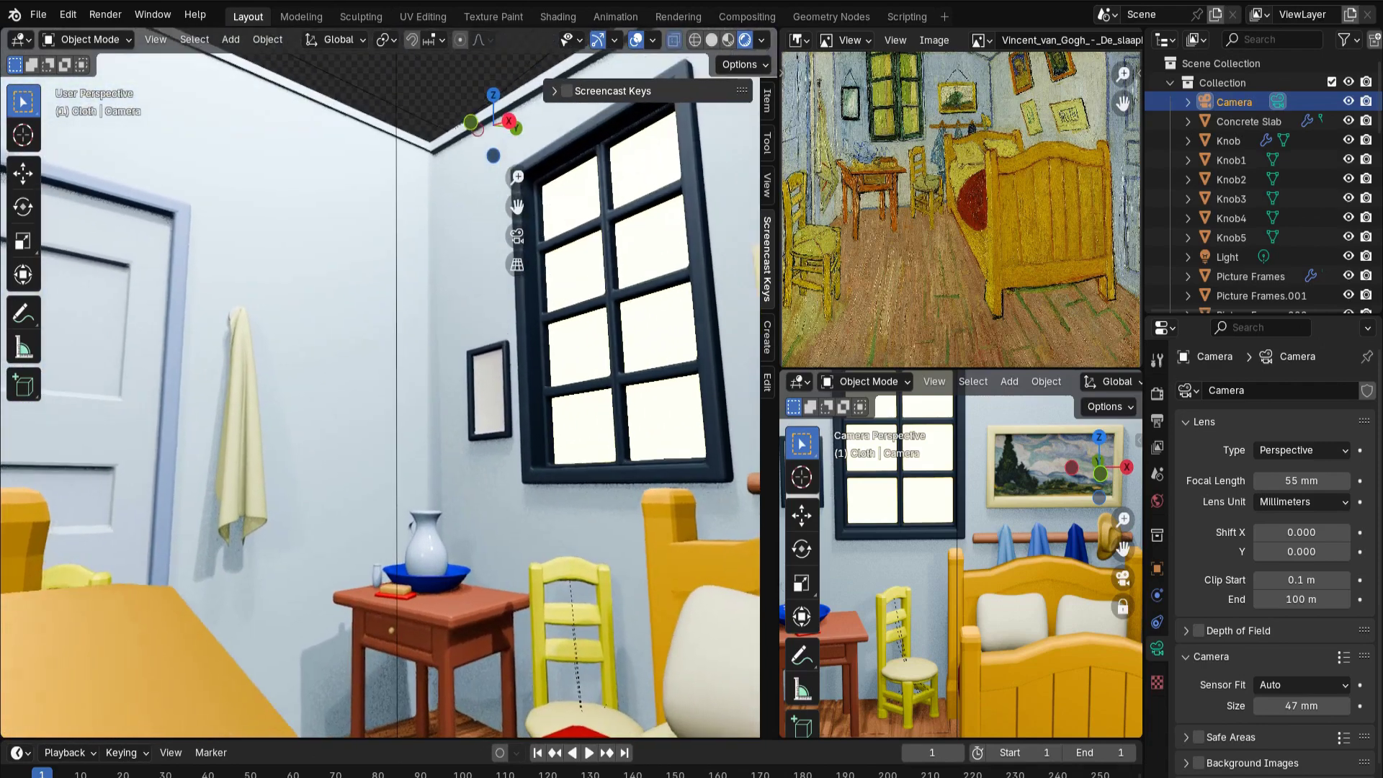
pyautogui.moveTo(403, 382); pyautogui.dragTo(425, 382, button='middle')
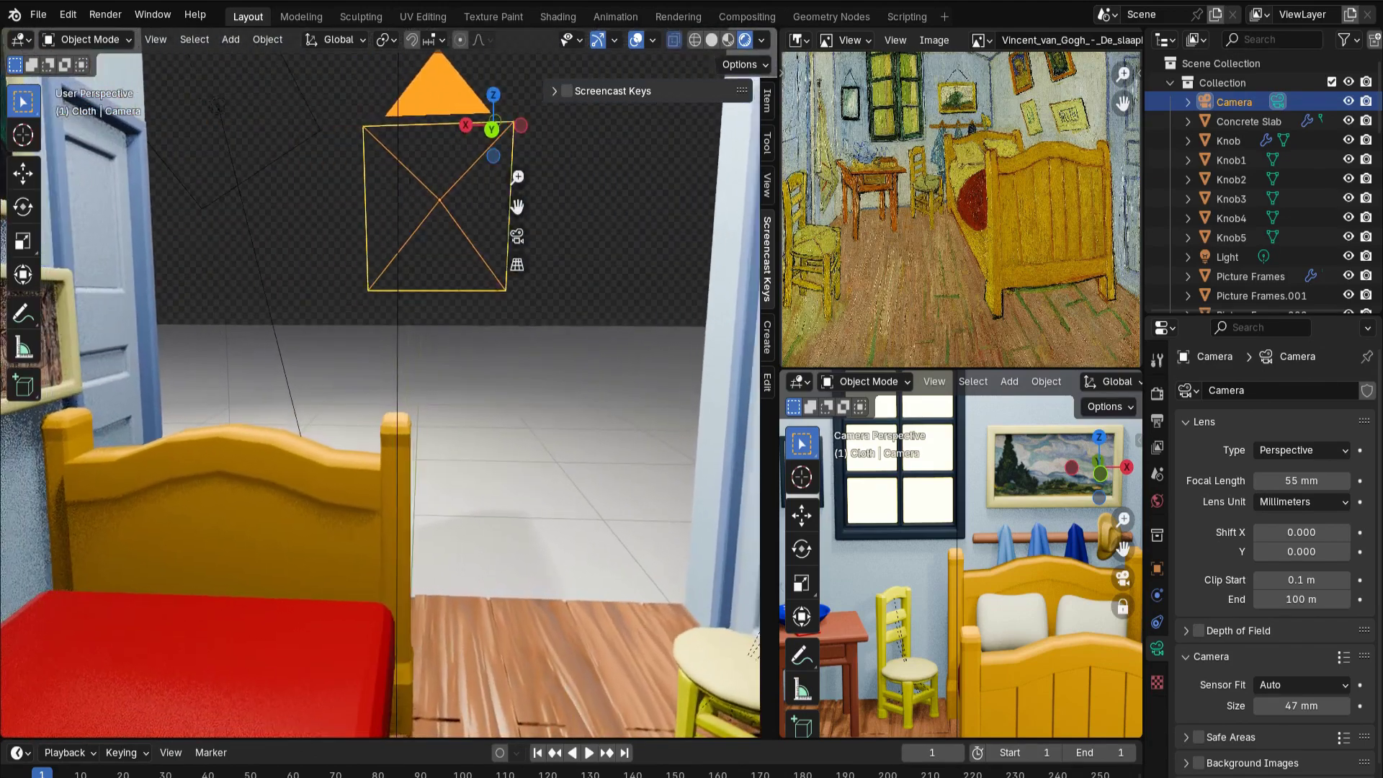
pyautogui.moveTo(425, 382); pyautogui.dragTo(249, 425, button='middle')
pyautogui.scroll(-2, 380, 394)
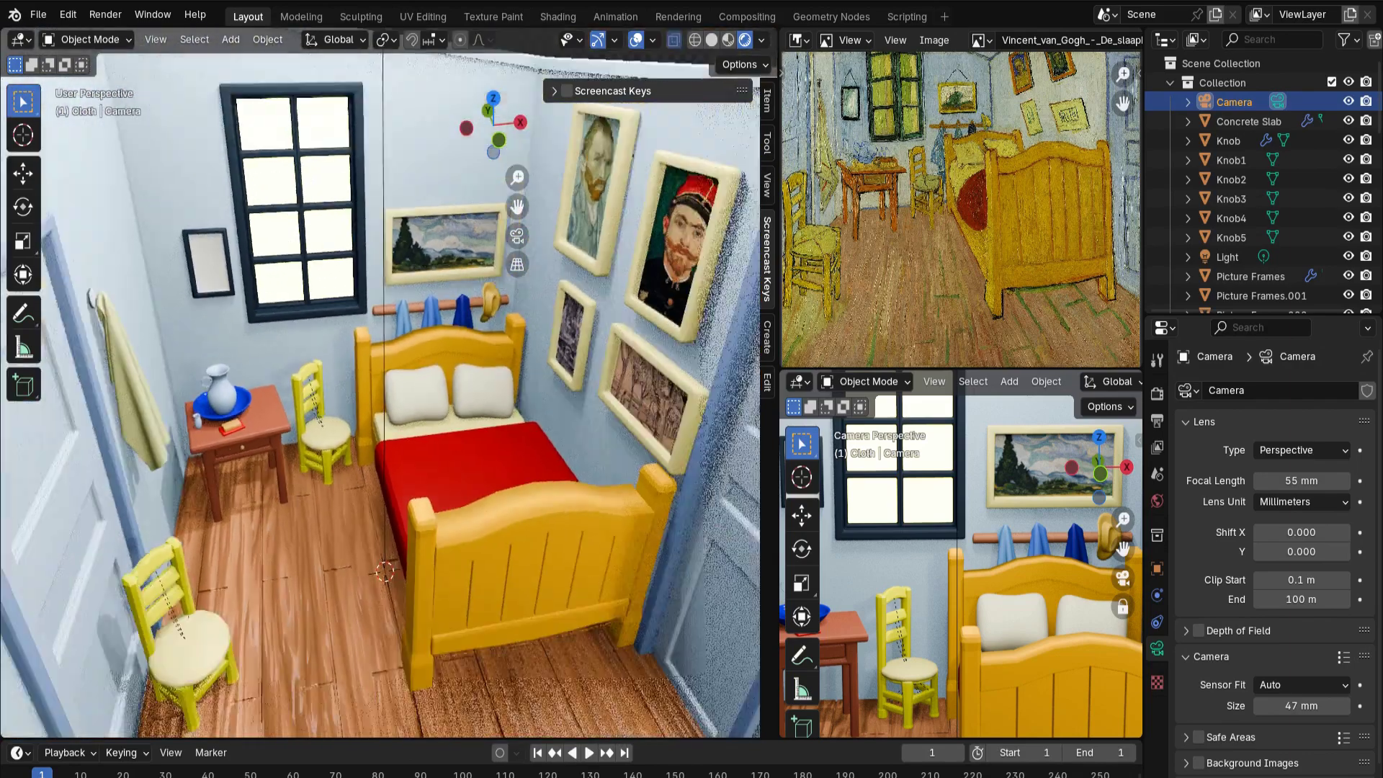
pyautogui.moveTo(656, 382); pyautogui.dragTo(698, 382, button='middle')
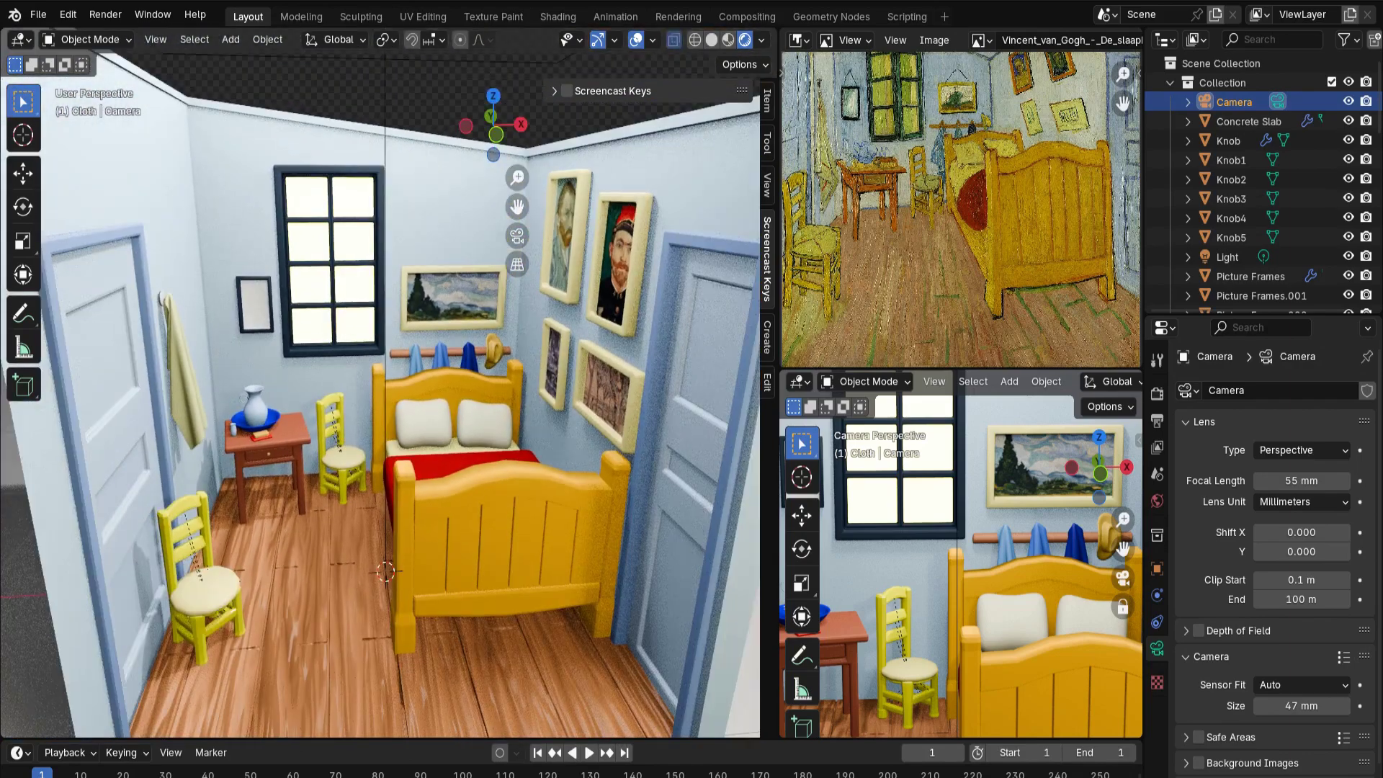
pyautogui.scroll(-2, 380, 381)
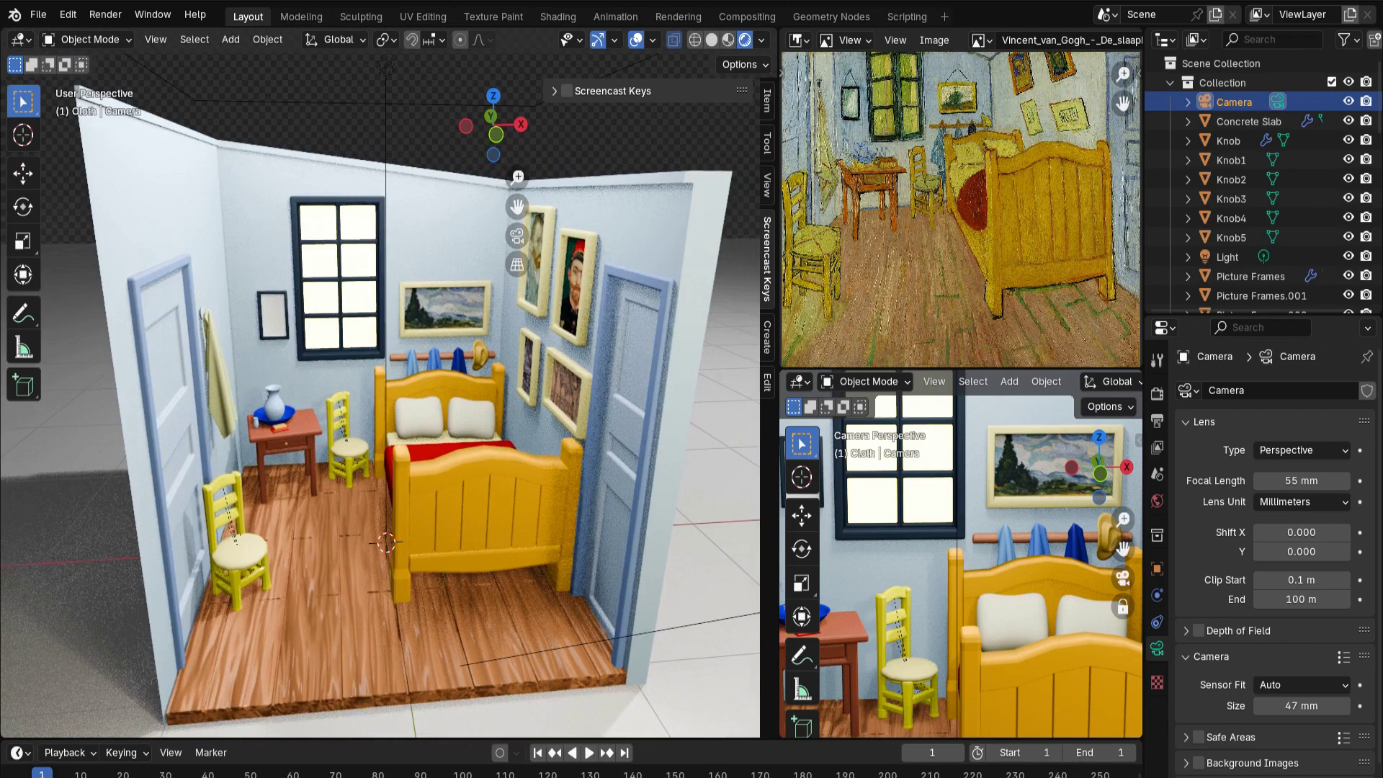
pyautogui.scroll(6, 380, 382)
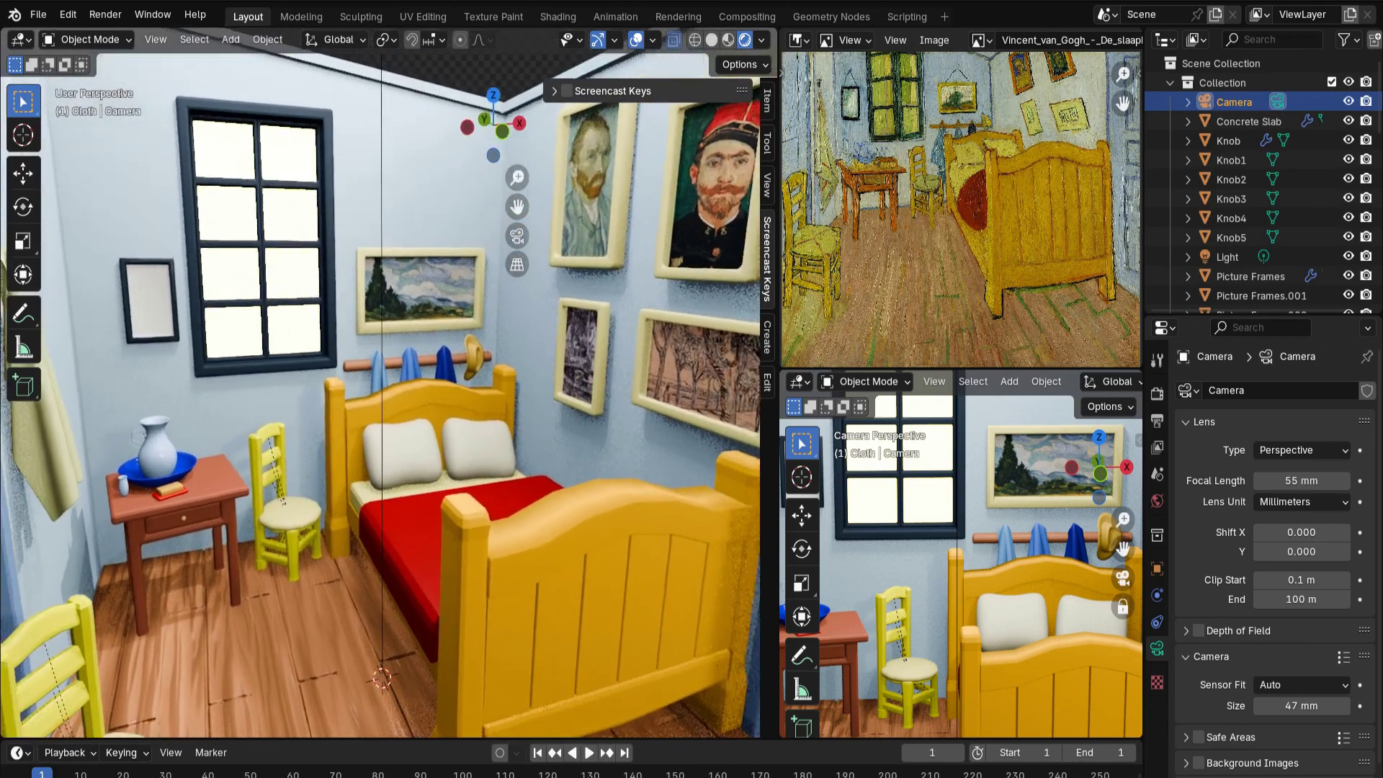
pyautogui.scroll(-4, 380, 382)
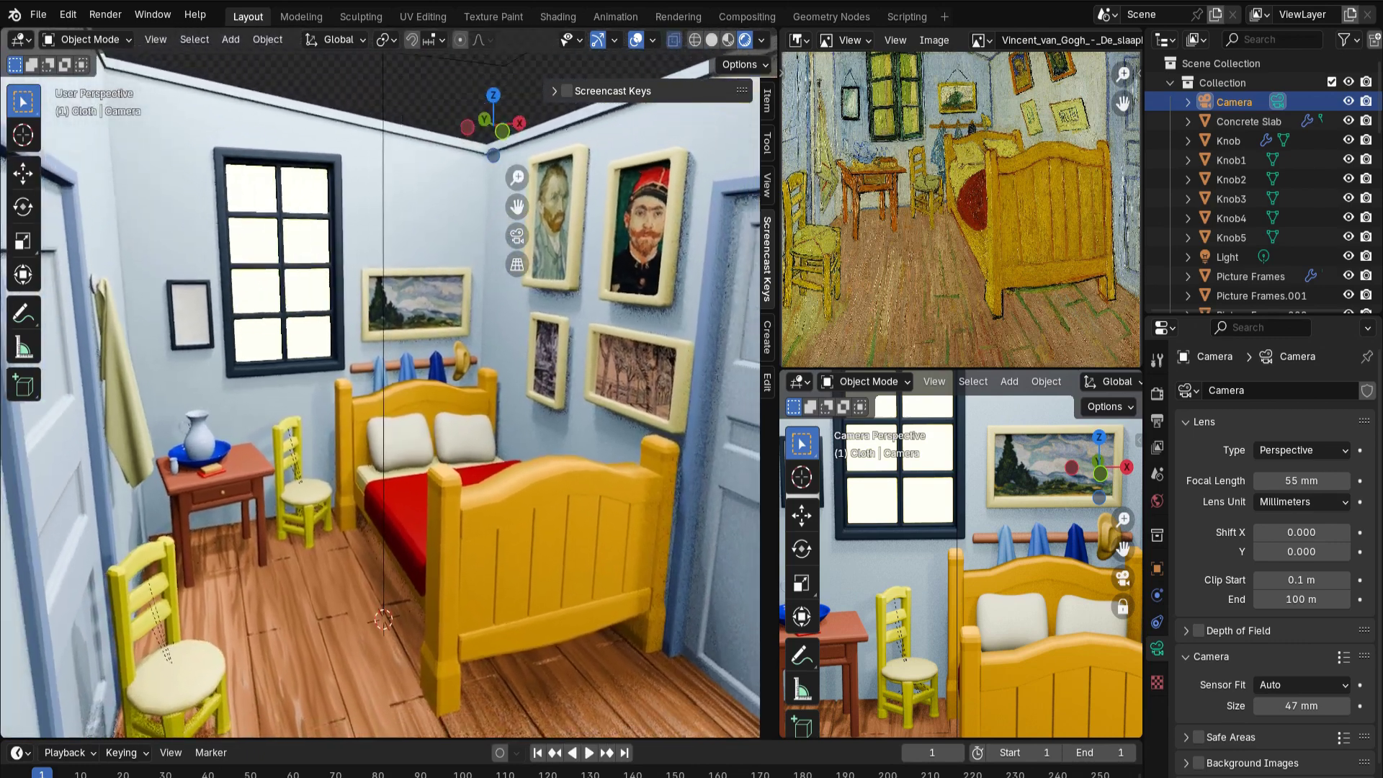
pyautogui.scroll(-3, 380, 382)
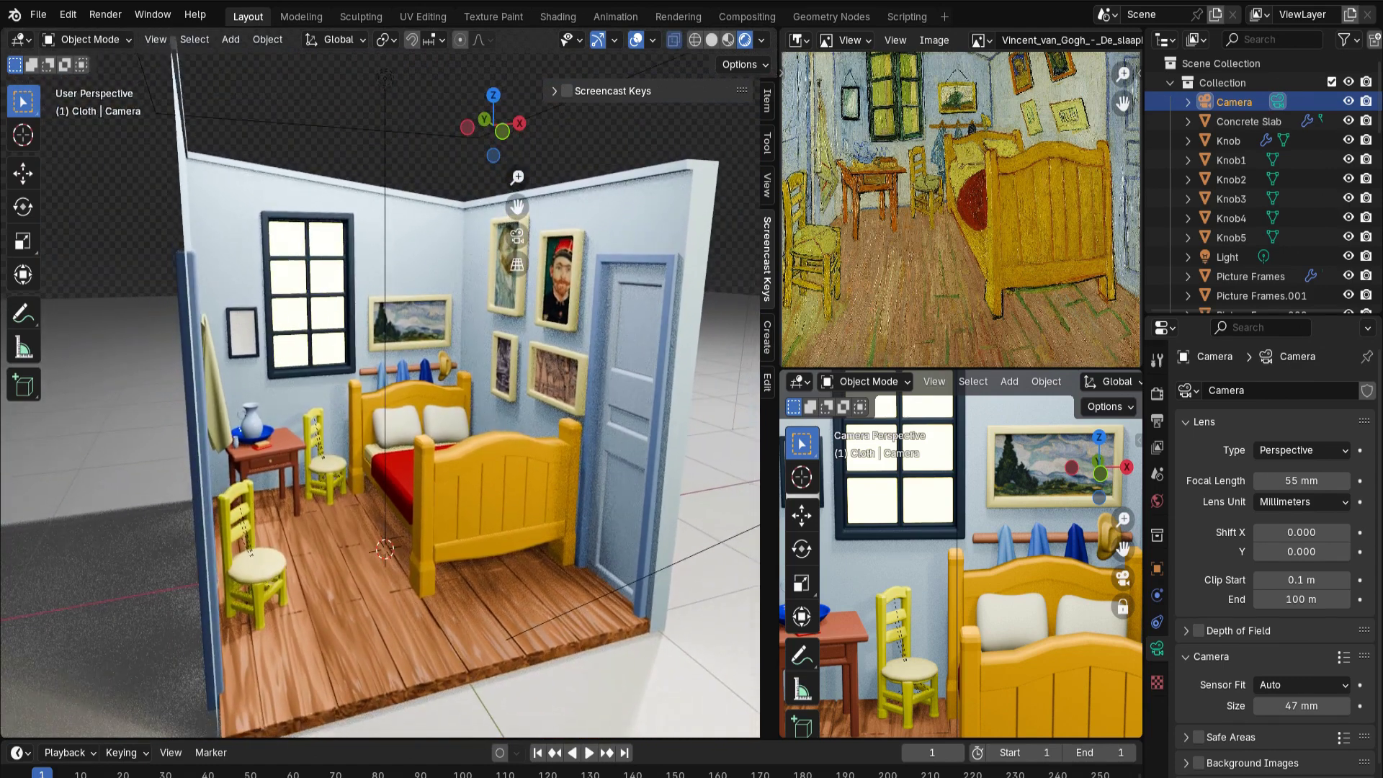
pyautogui.moveTo(381, 382); pyautogui.dragTo(396, 357, button='middle')
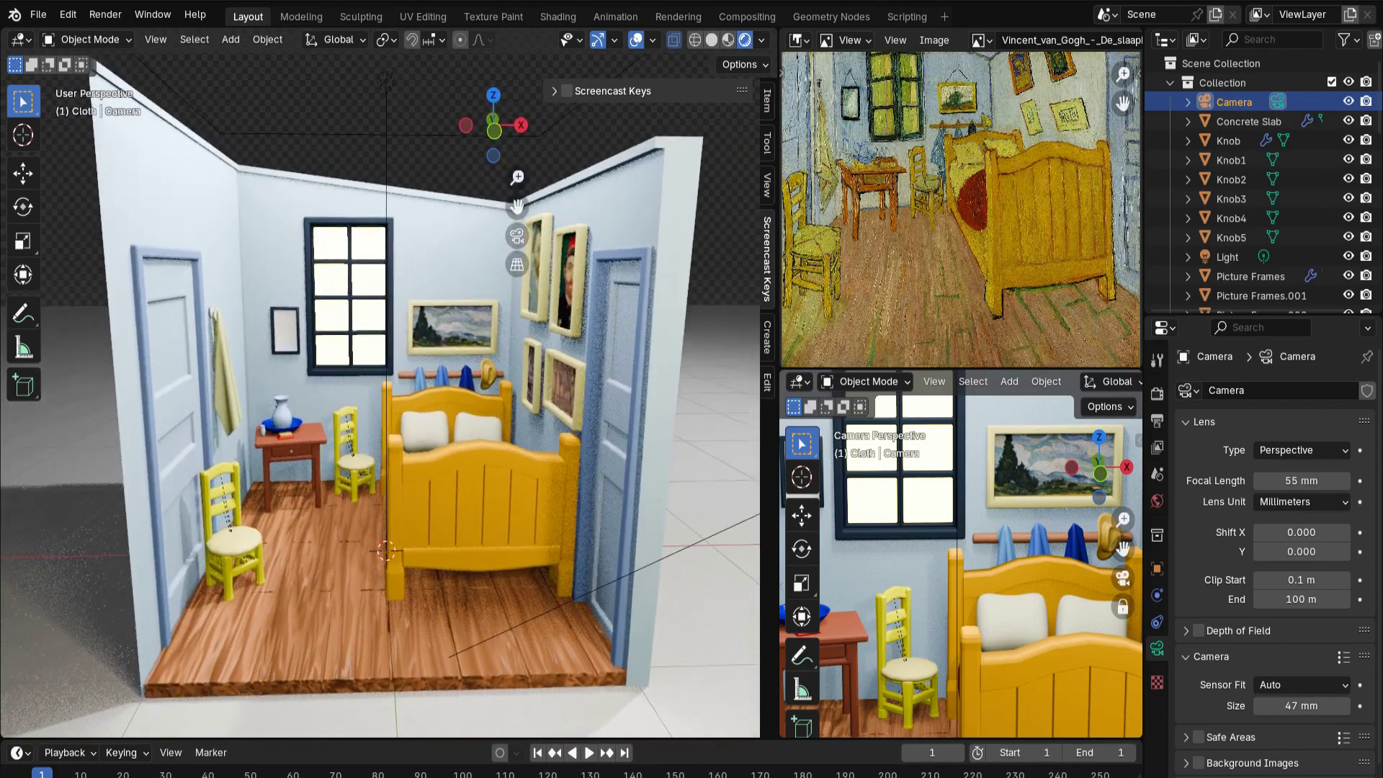
pyautogui.moveTo(317, 398); pyautogui.dragTo(267, 397, button='middle')
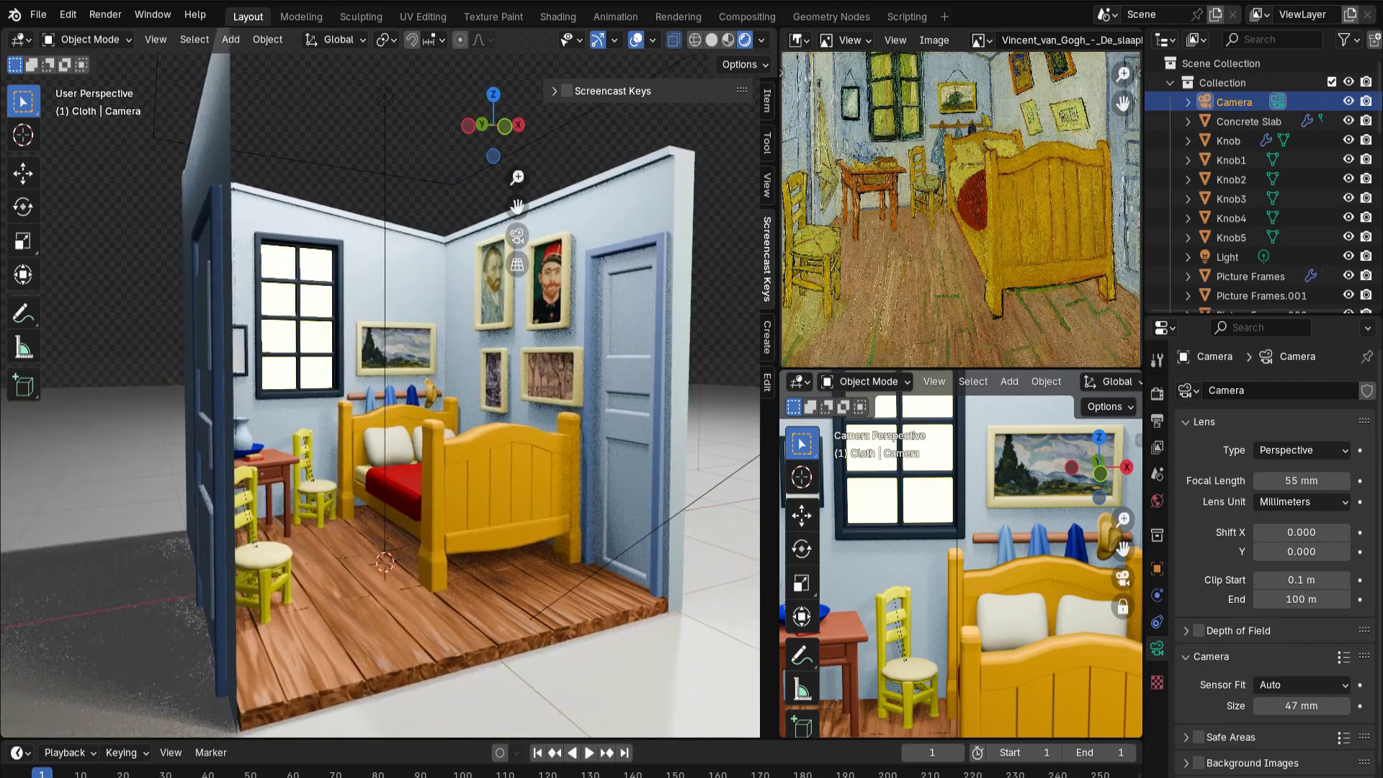
pyautogui.scroll(3, 381, 396)
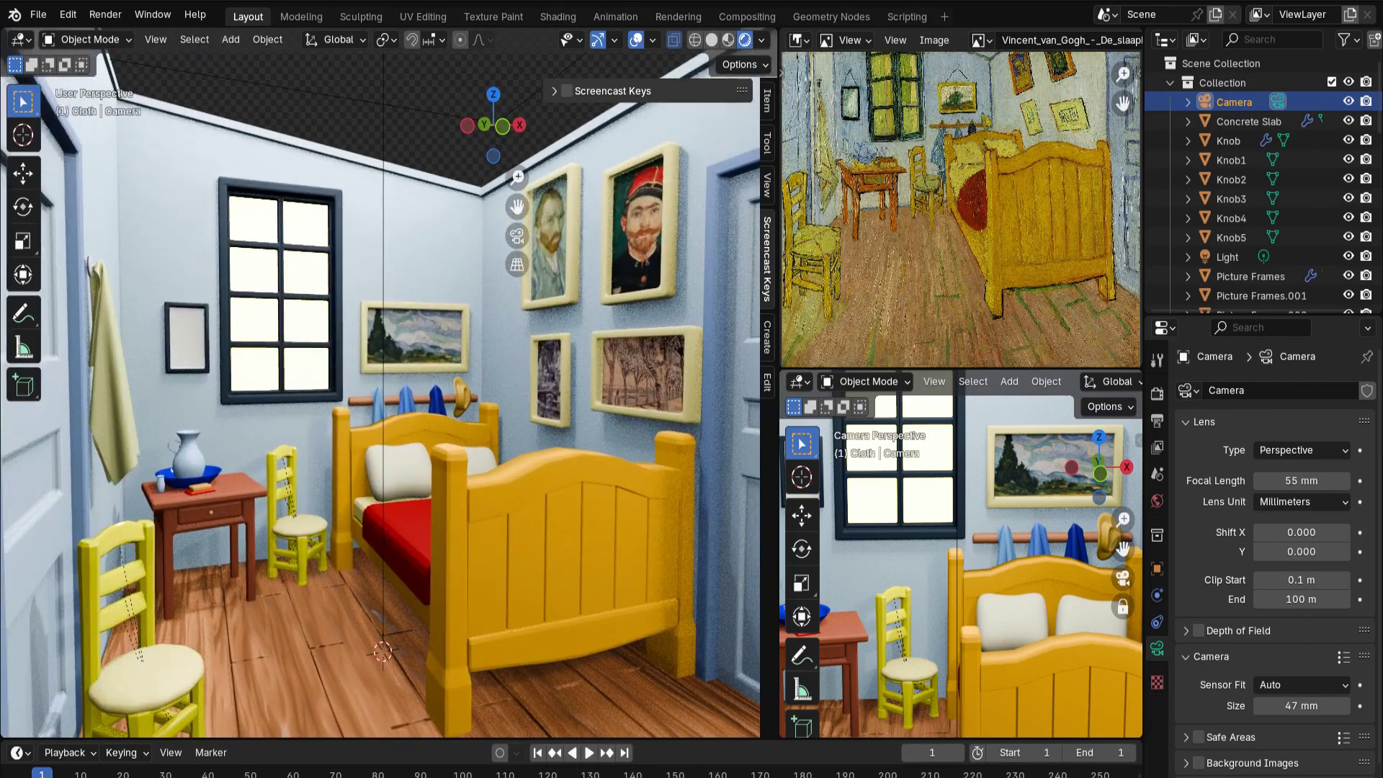
pyautogui.moveTo(381, 396); pyautogui.dragTo(330, 396, button='middle')
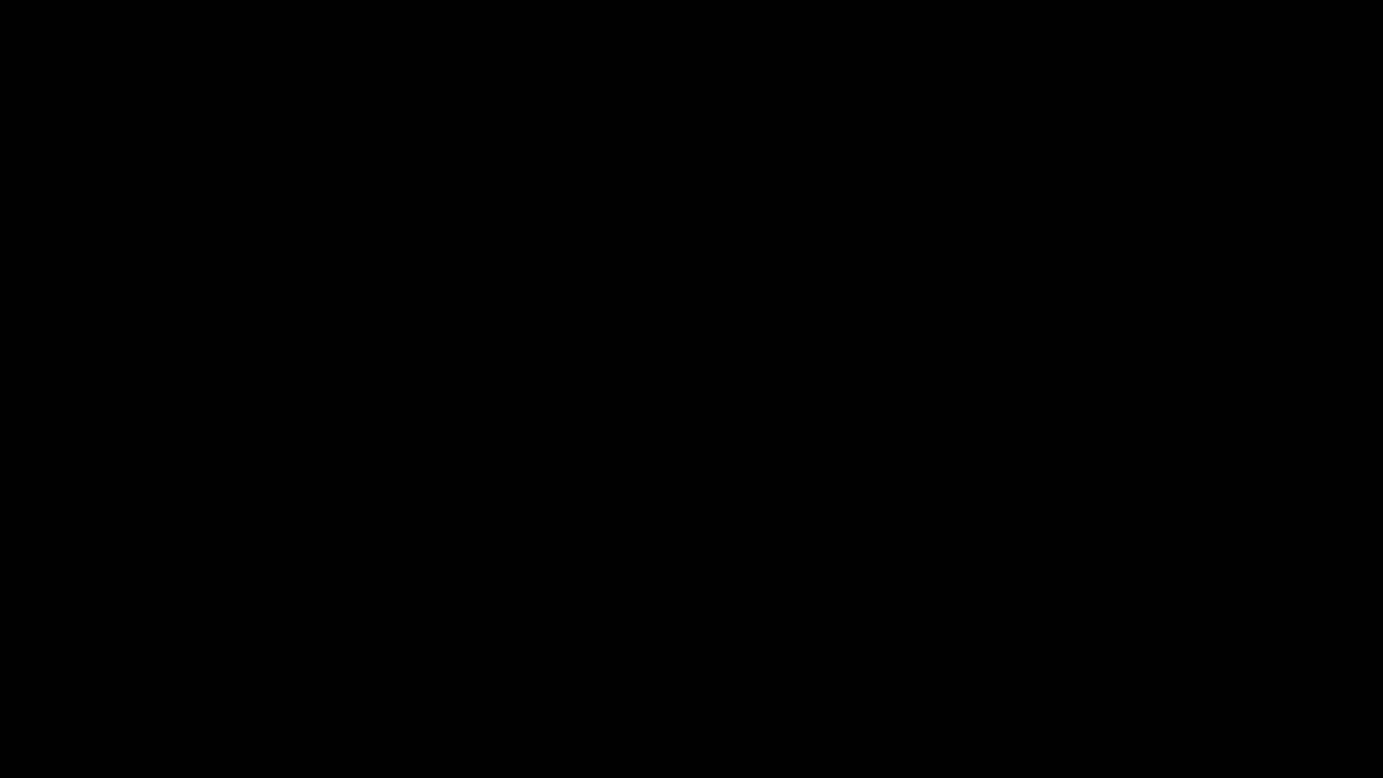